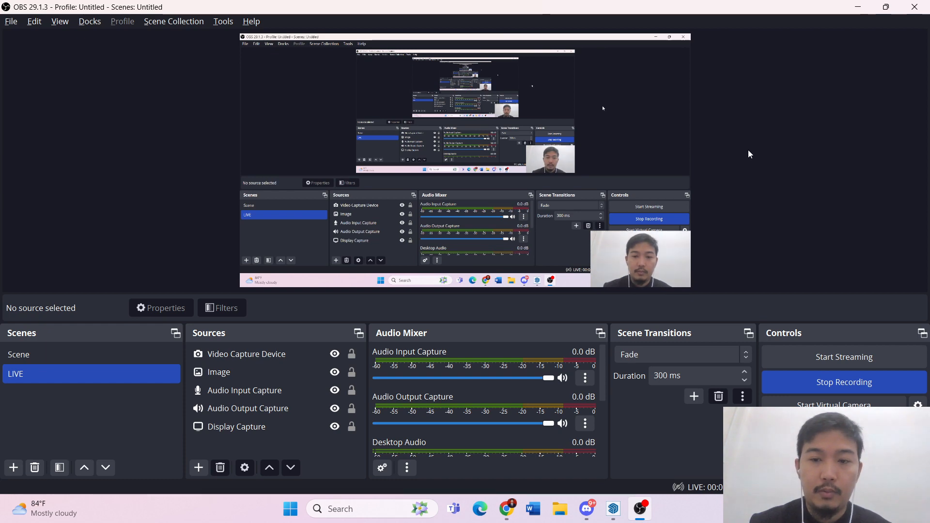
left_click(613, 510)
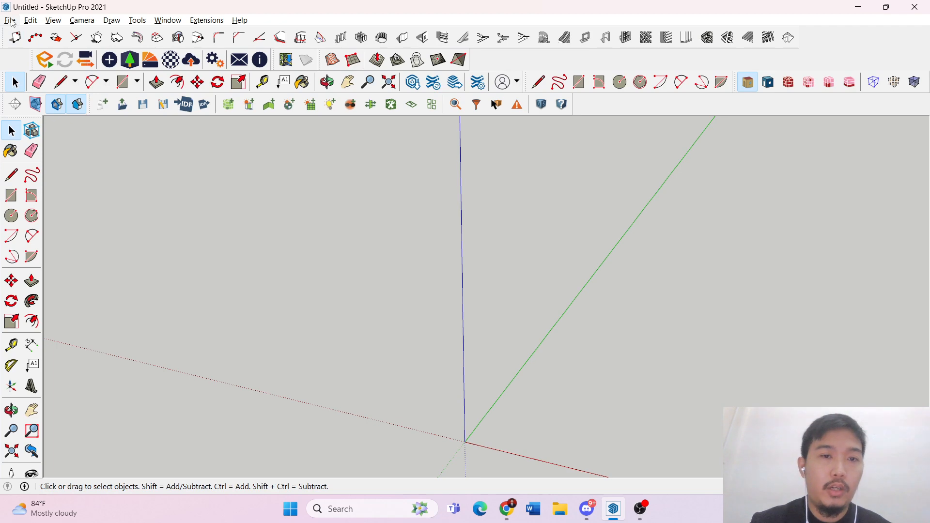
left_click(10, 20)
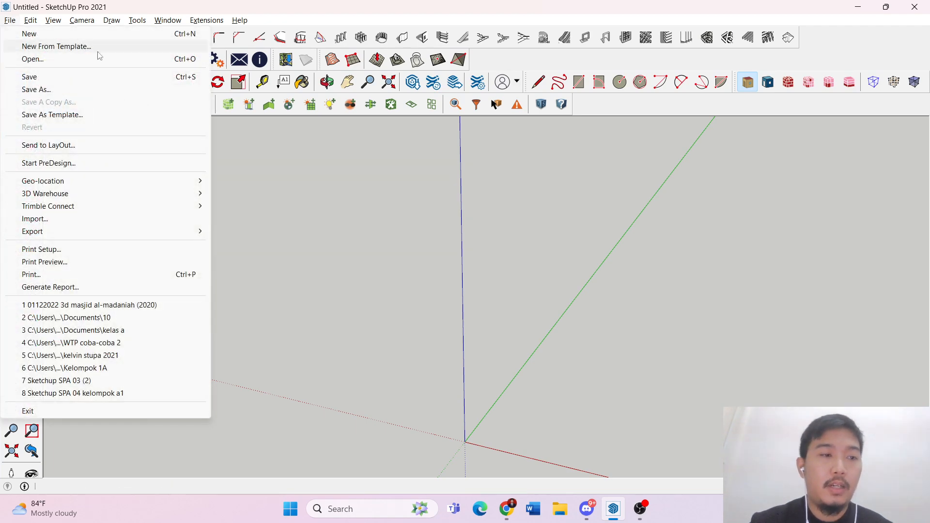
left_click(356, 206)
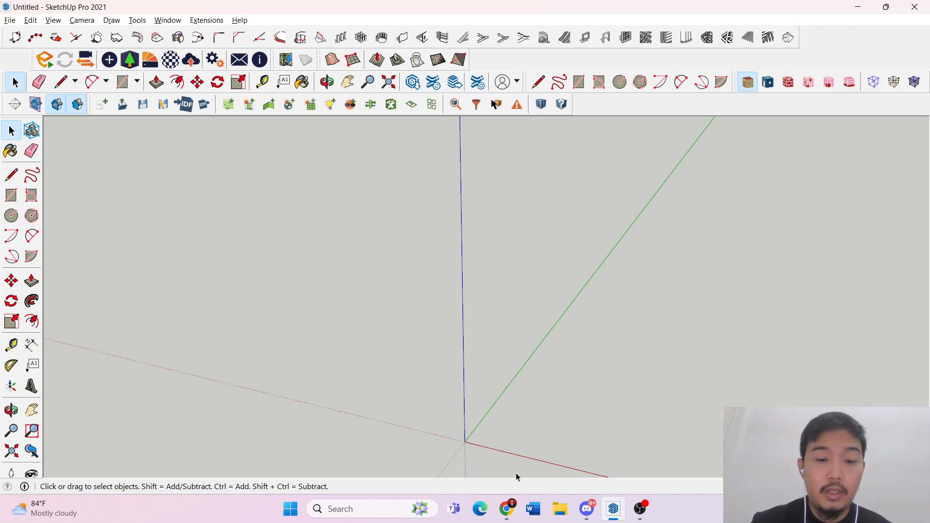
- Launch AutoCAD 2021 and open the recent Contoh Rumah Tinggal floor plan drawing
left_click(357, 508)
type("autoca")
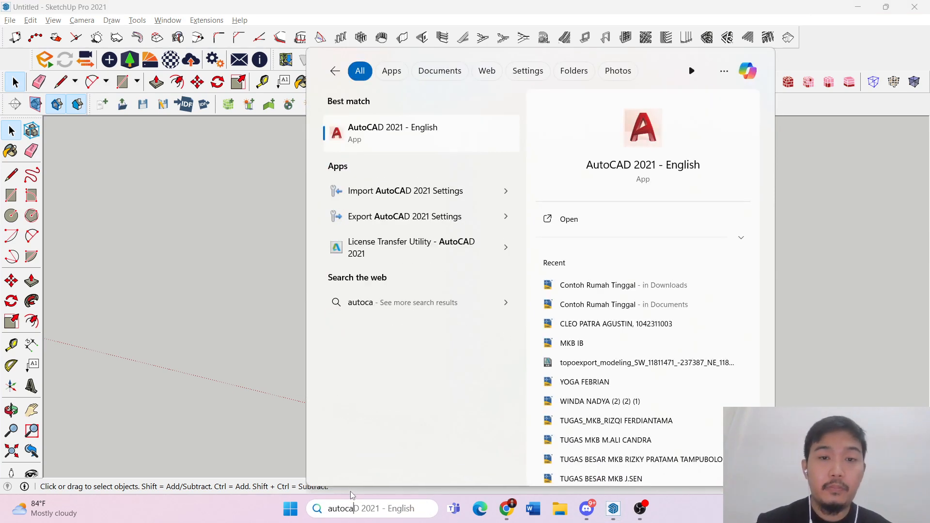
type("d")
key("Return")
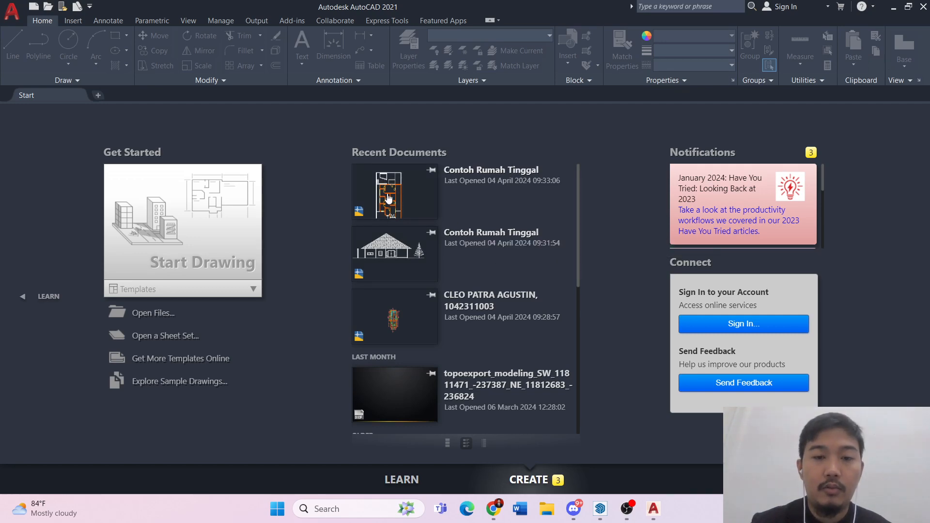
left_click(387, 196)
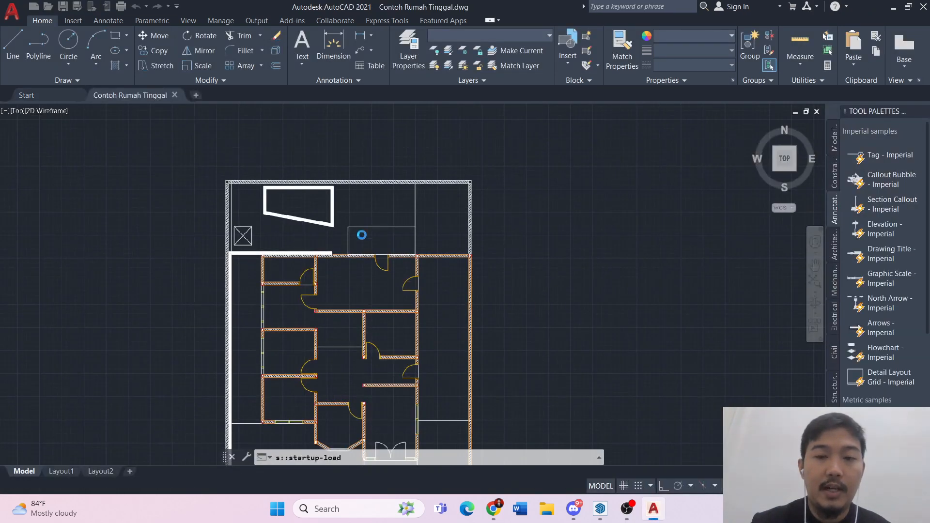
- Examine the house floor plan's rooms, walls and site boundary in the drawing
scroll(437, 214, "down", 5)
middle_click_drag(437, 214, 460, 165)
scroll(382, 321, "up", 6)
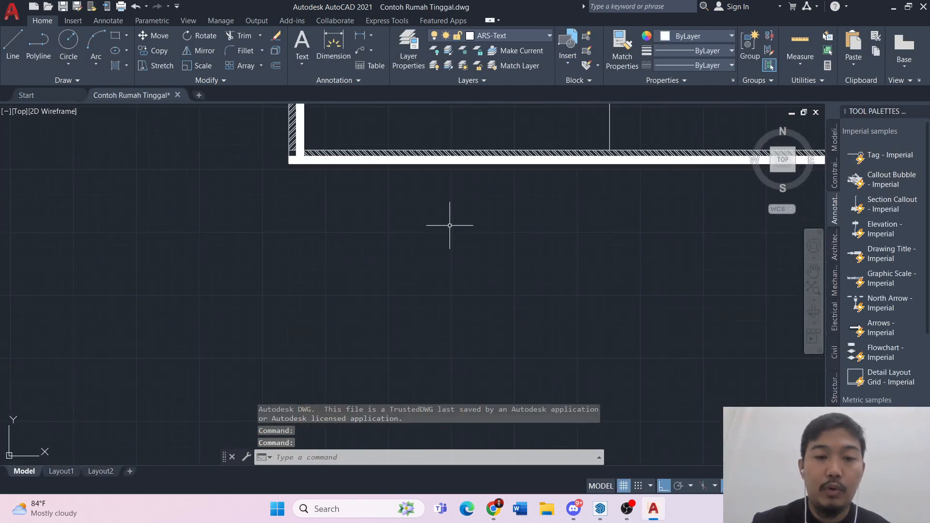
middle_click_drag(390, 200, 341, 297)
scroll(340, 297, "down", 4)
middle_click_drag(426, 229, 449, 291)
scroll(425, 283, "up", 5)
middle_click_drag(461, 242, 463, 272)
scroll(463, 272, "down", 4)
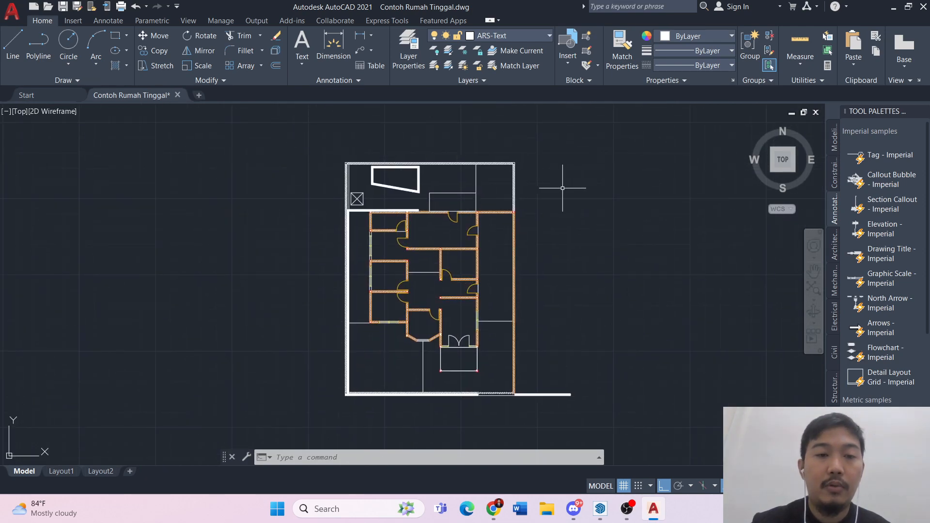
middle_click_drag(562, 188, 541, 167)
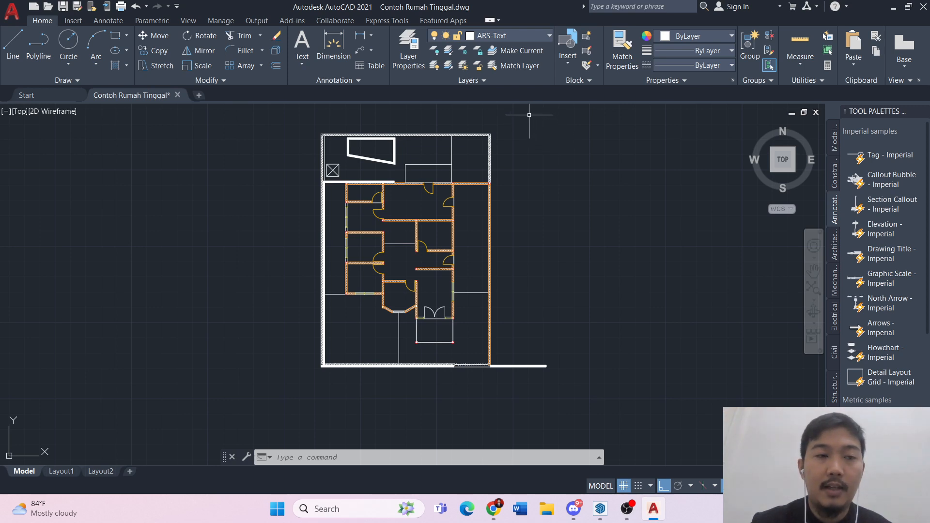
middle_click_drag(613, 205, 614, 236)
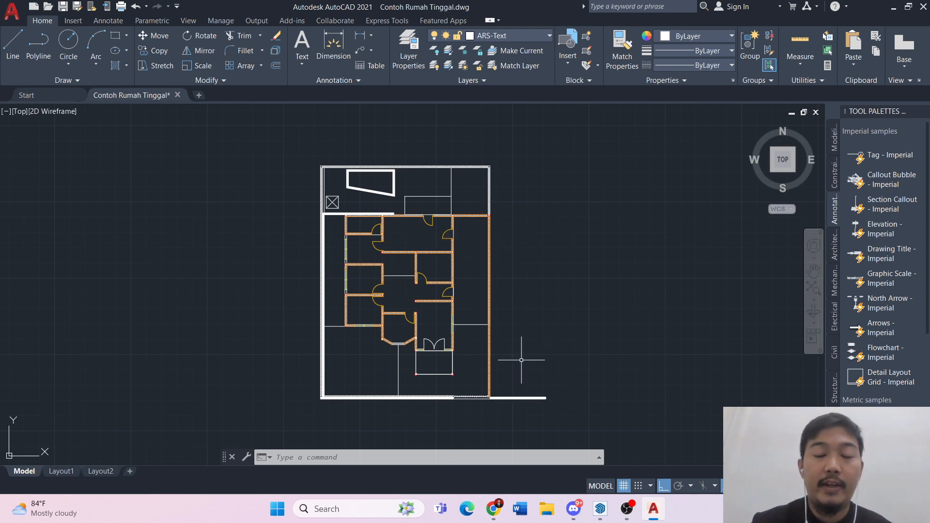
left_click(578, 119)
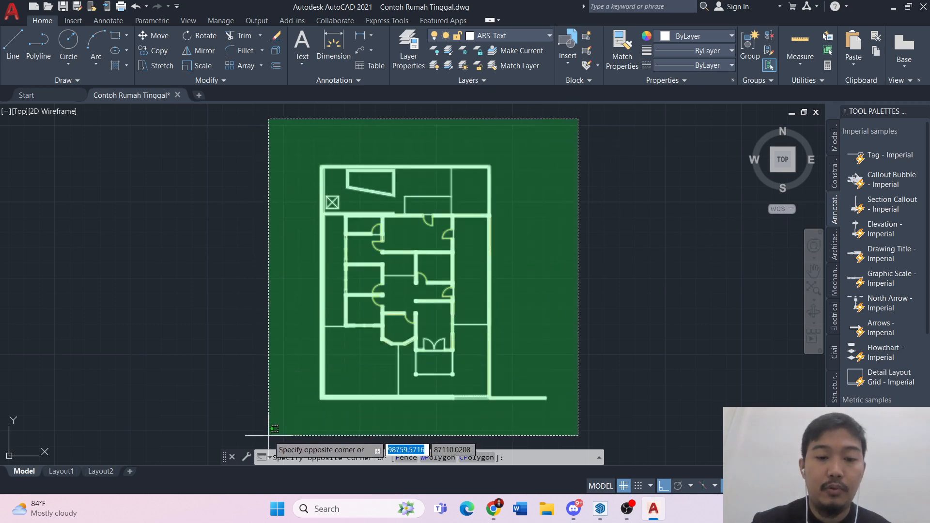
left_click(268, 435)
key("Escape")
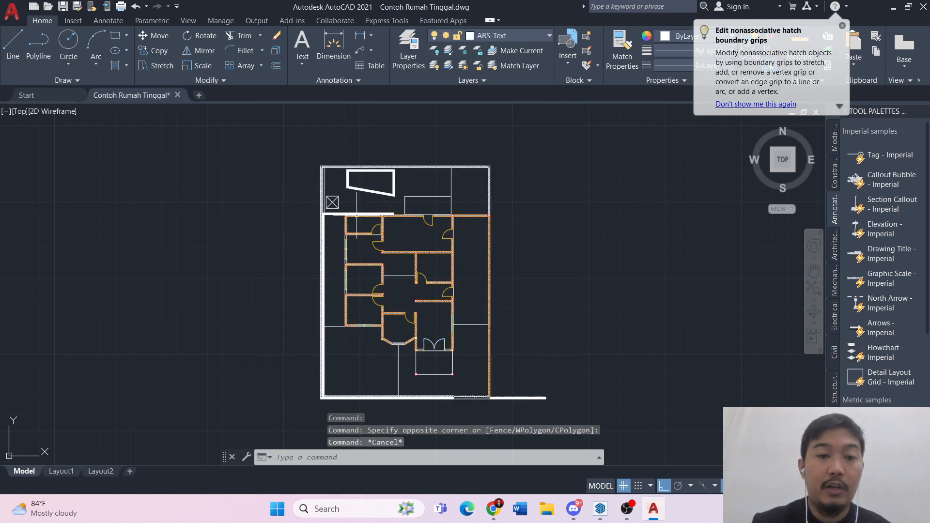
scroll(358, 232, "up", 1)
scroll(411, 226, "up", 4)
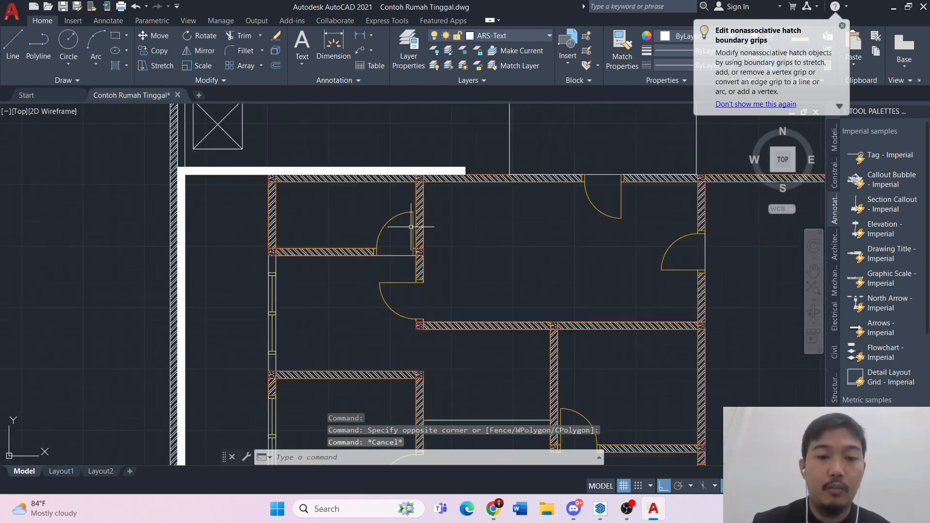
scroll(411, 226, "down", 7)
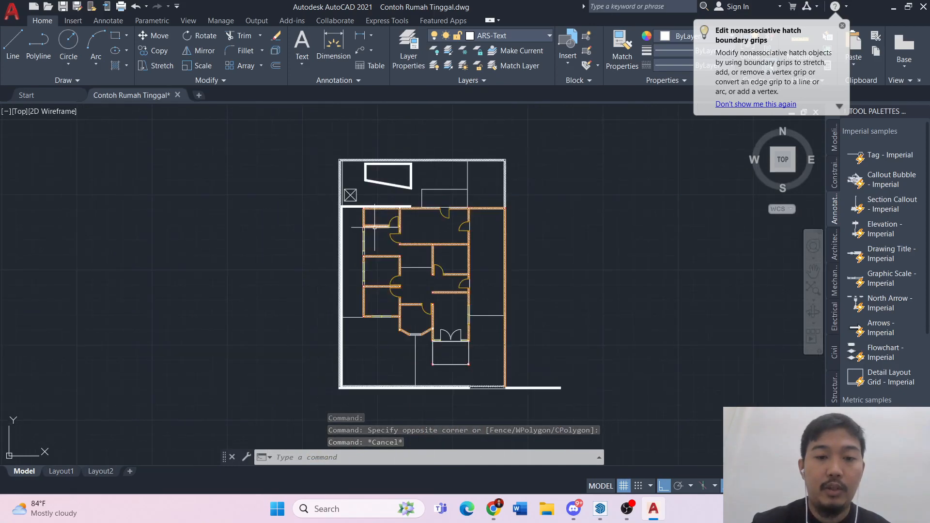
left_click(511, 157)
left_click(311, 335)
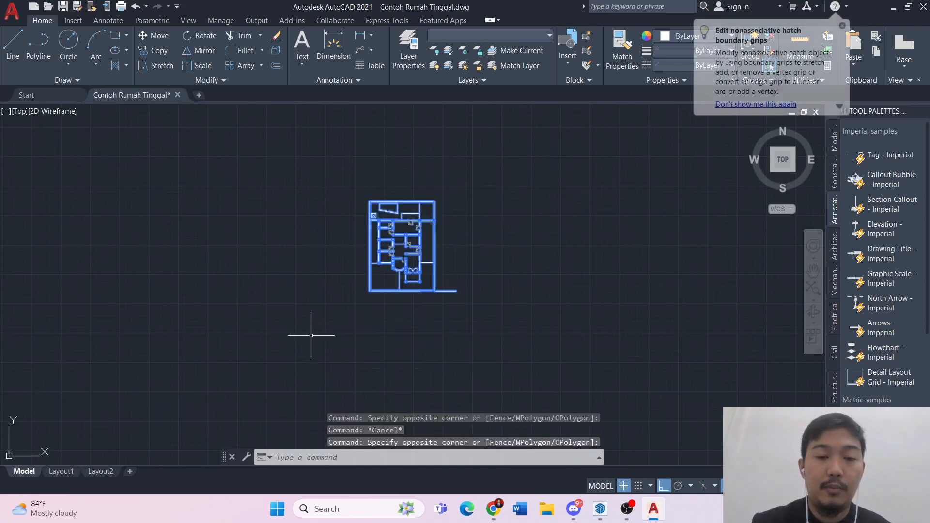
type("e")
key("Escape")
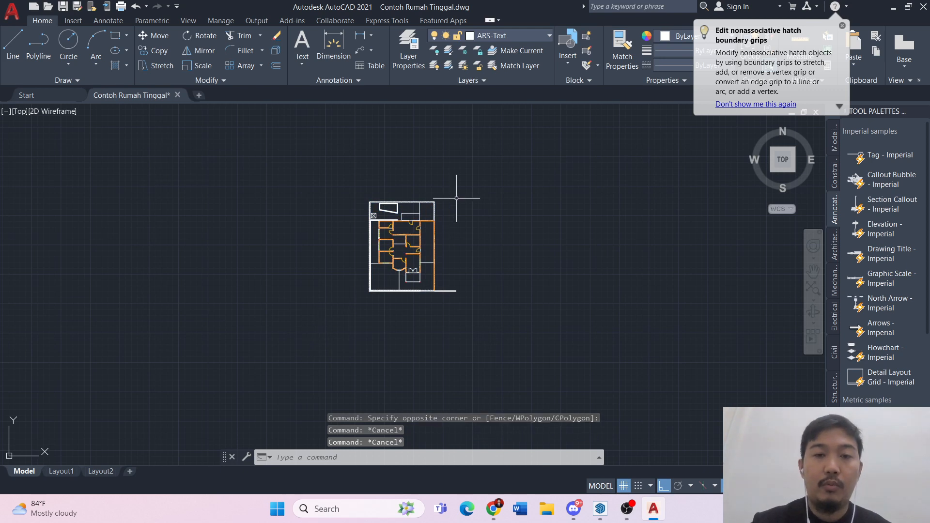
- Explode all objects of the house floor plan with the Explode command
left_click(528, 163)
left_click(286, 372)
type("ex")
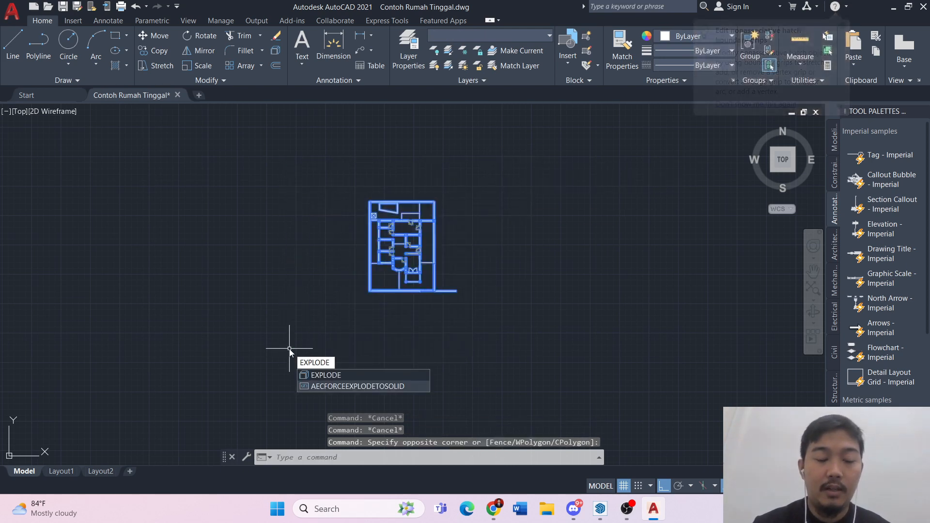
key("Return")
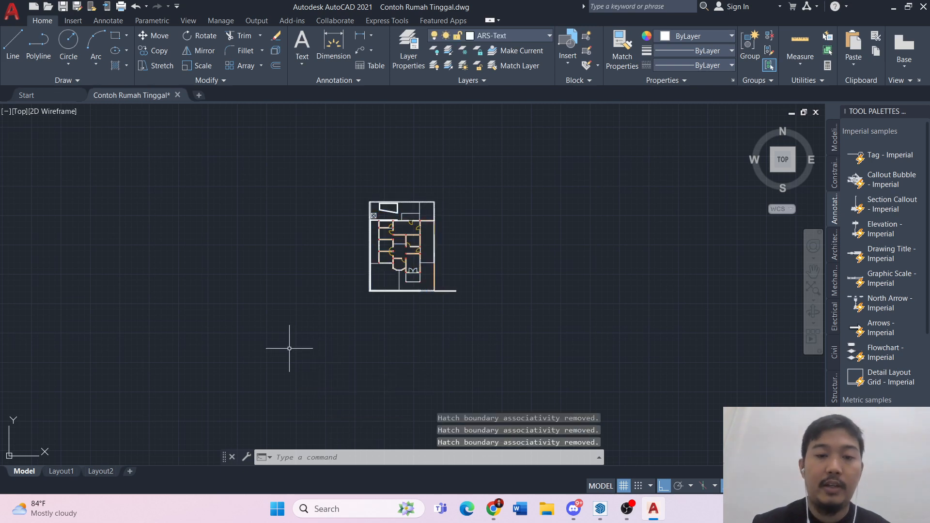
scroll(440, 201, "up", 2)
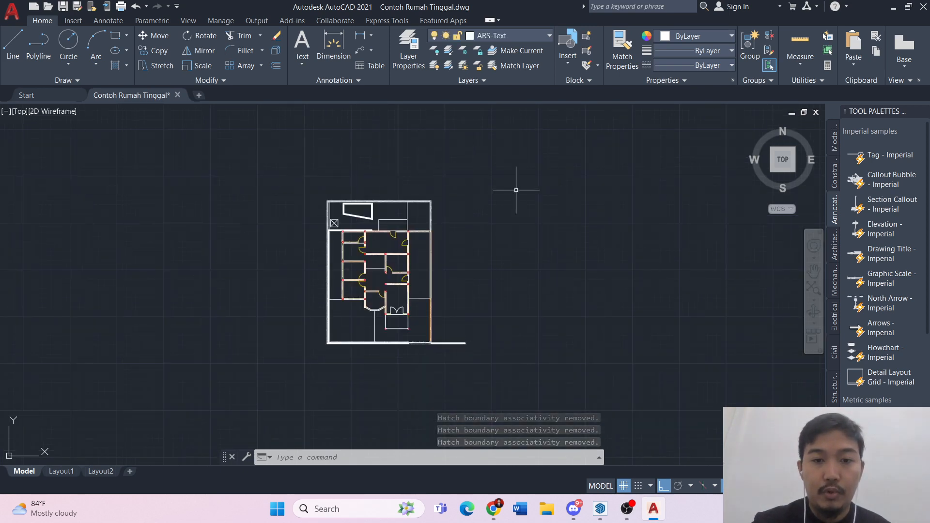
- Save the exploded drawing as Contoh Rumah Tinggal 1 in the Downloads folder
left_click(11, 12)
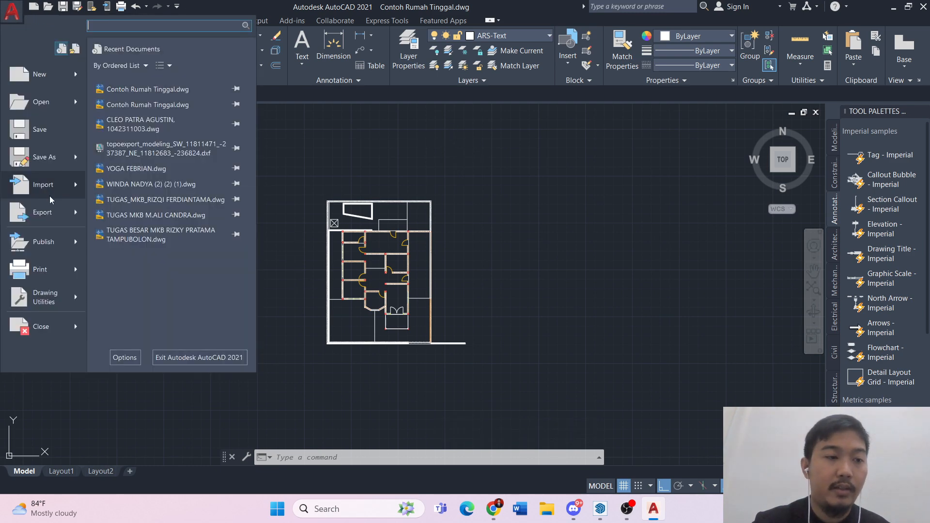
left_click(54, 161)
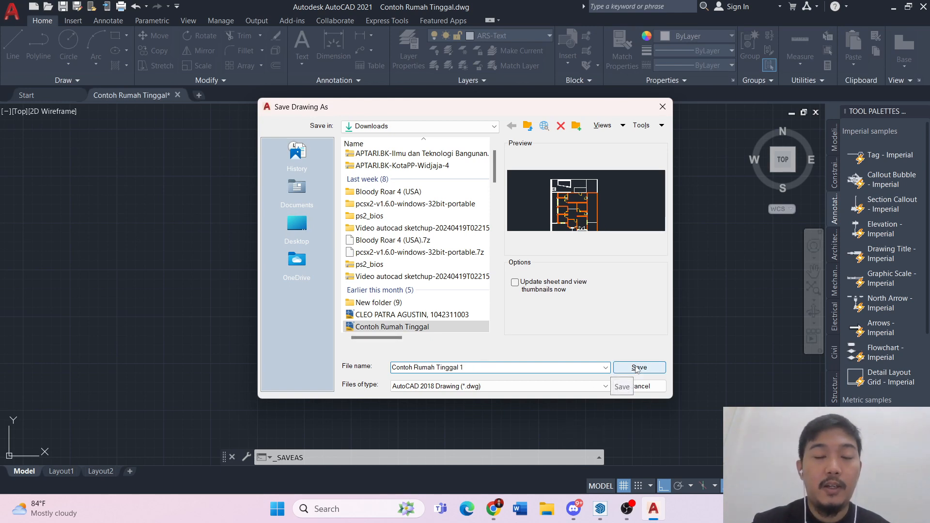
left_click(638, 369)
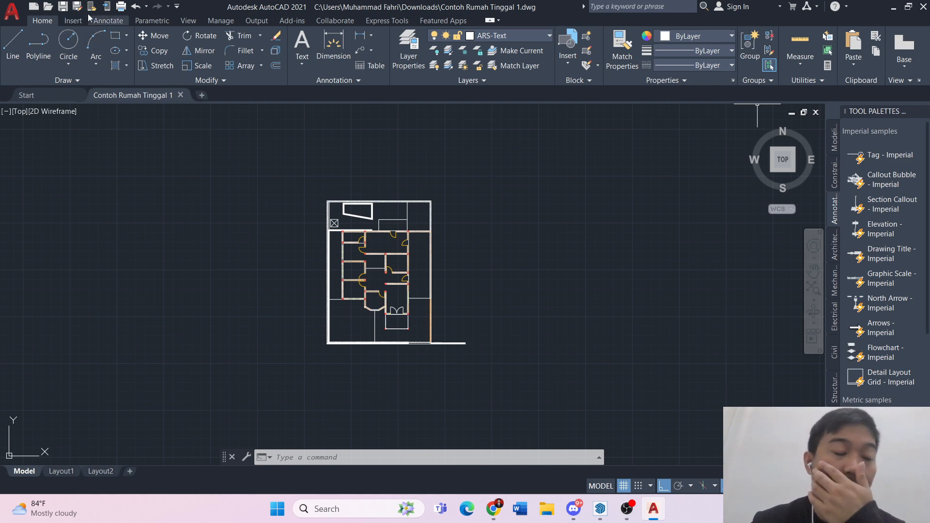
- Save Contoh Rumah Tinggal 1 in AutoCAD 2013/LT2013 Drawing (*.dwg) format, replacing the existing file in Downloads
left_click(14, 9)
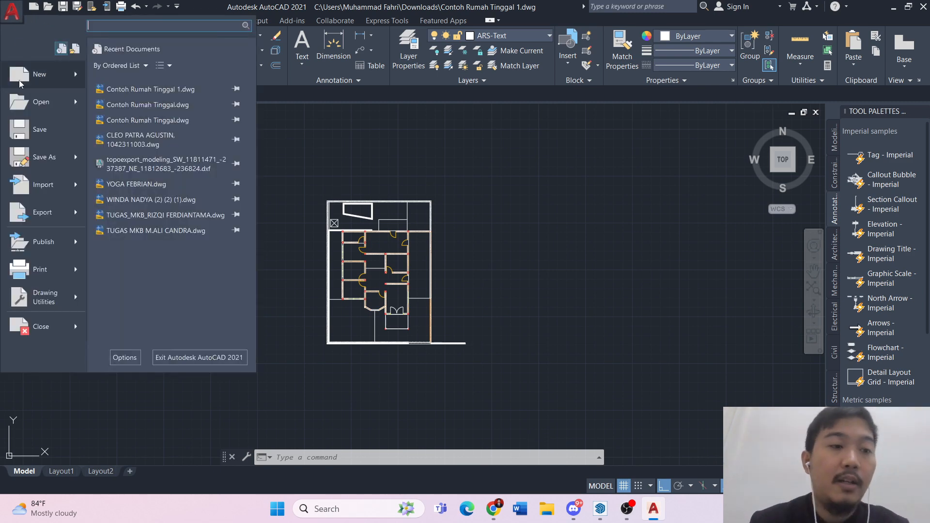
left_click(53, 167)
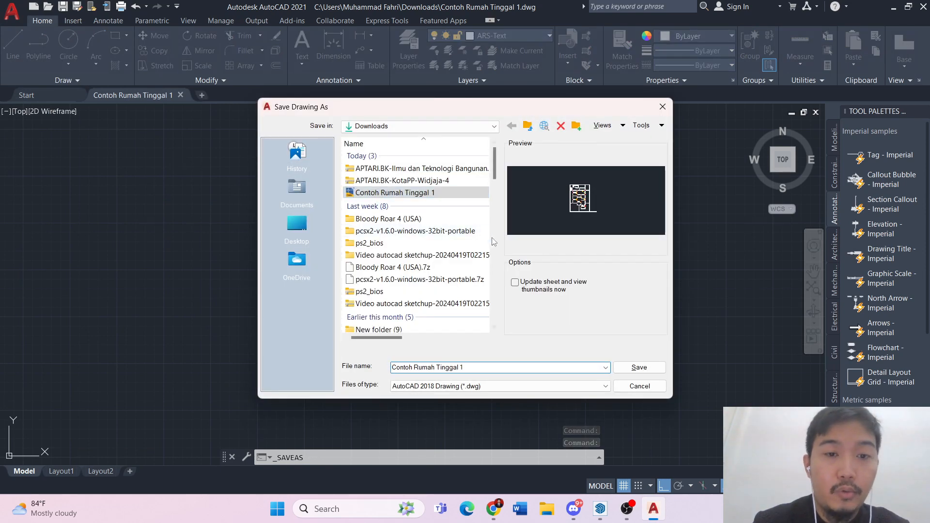
left_click(477, 384)
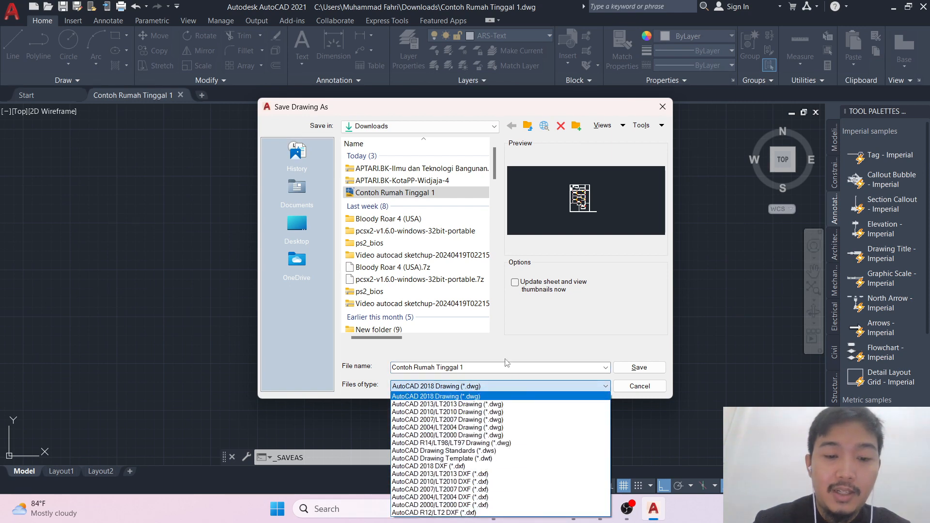
left_click(505, 362)
left_click(446, 387)
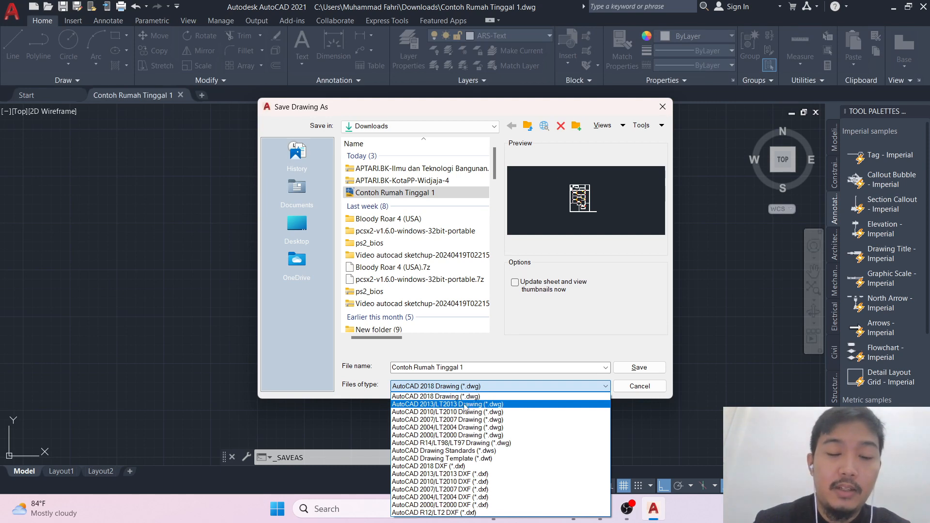
left_click(464, 404)
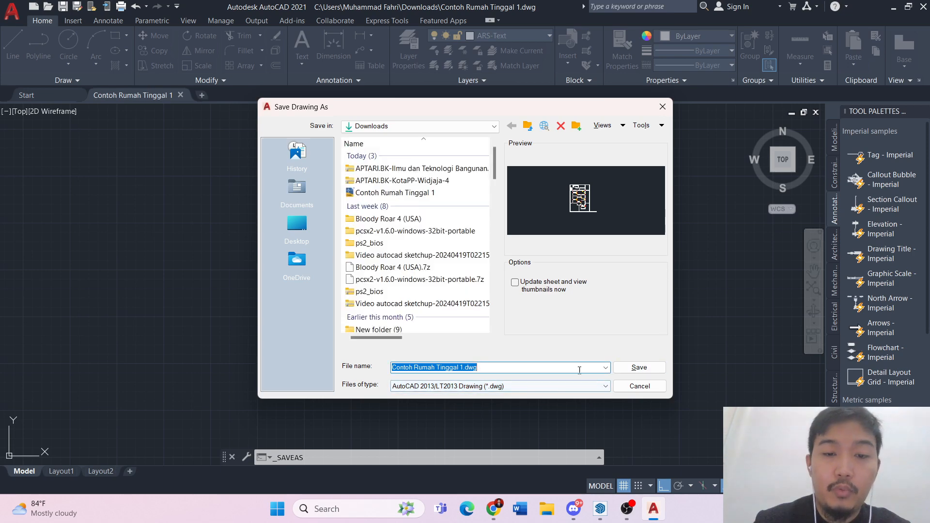
left_click(639, 367)
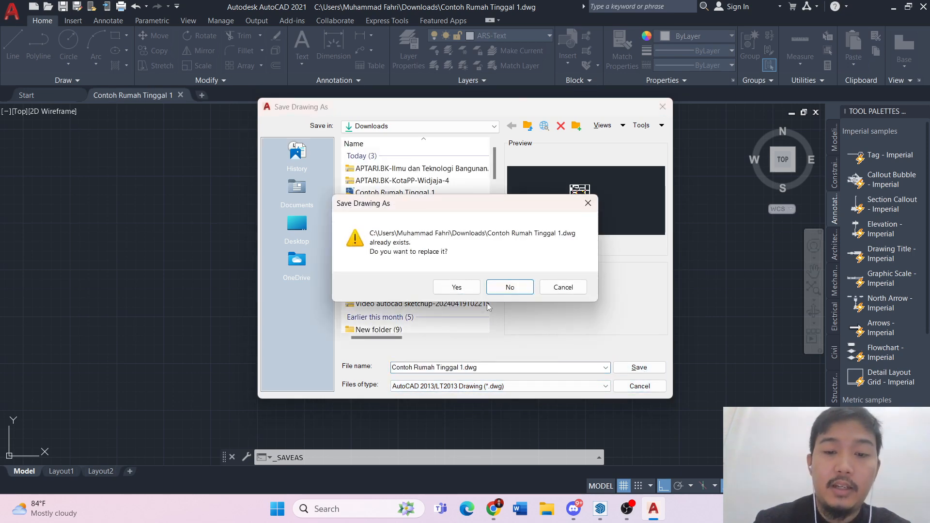
left_click(458, 287)
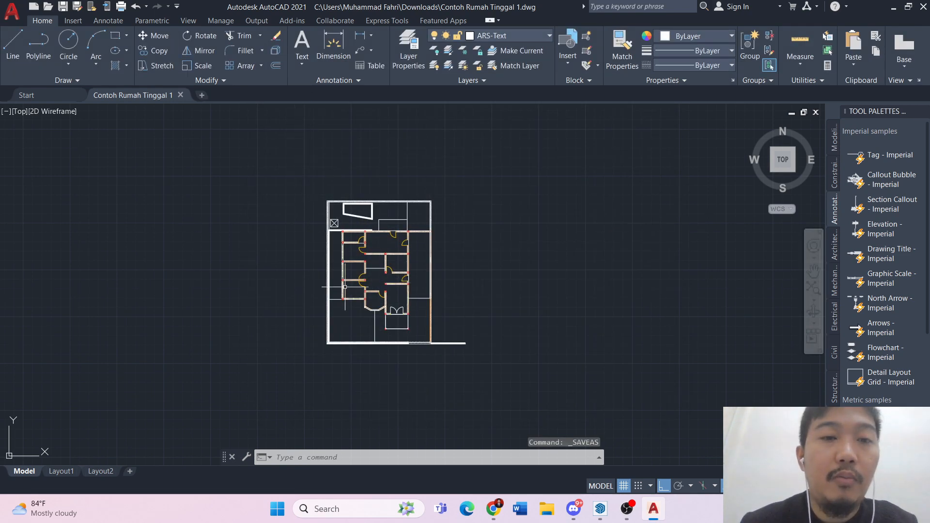
- Switch to SketchUp and import the Contoh Rumah Tinggal 1 drawing from Downloads into the empty model
left_click(900, 8)
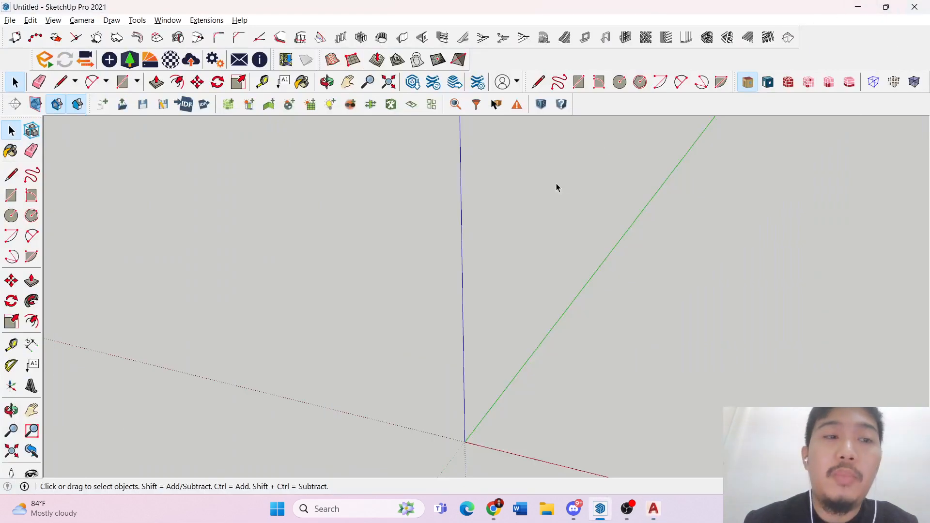
middle_click_drag(560, 284, 602, 279)
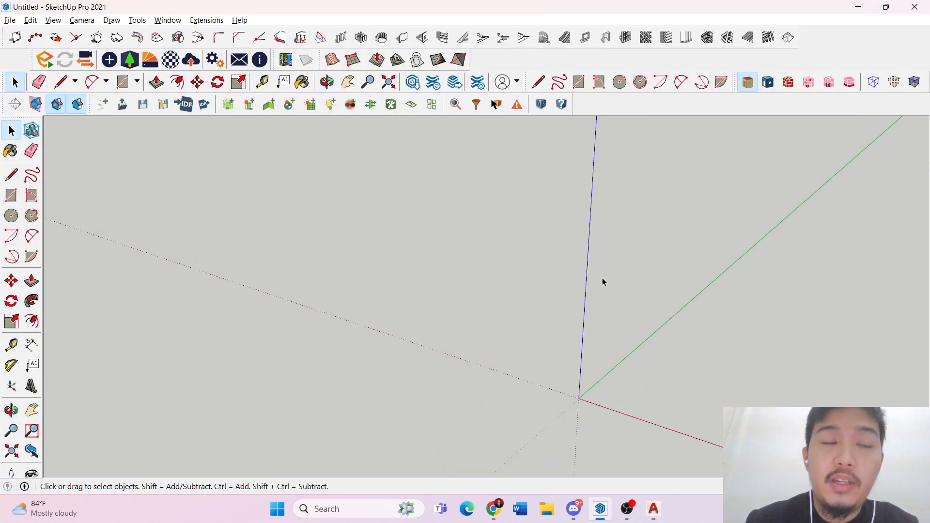
middle_click_drag(712, 246, 816, 208)
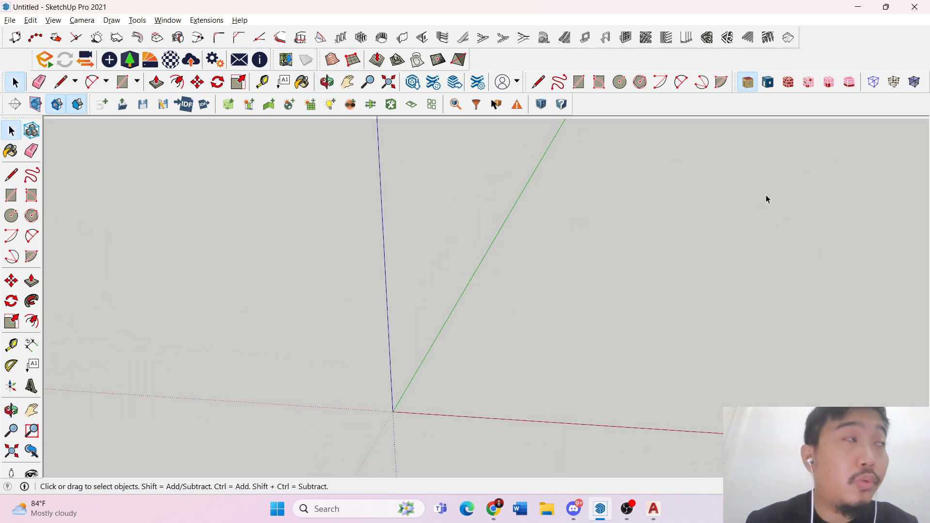
middle_click_drag(745, 176, 502, 141)
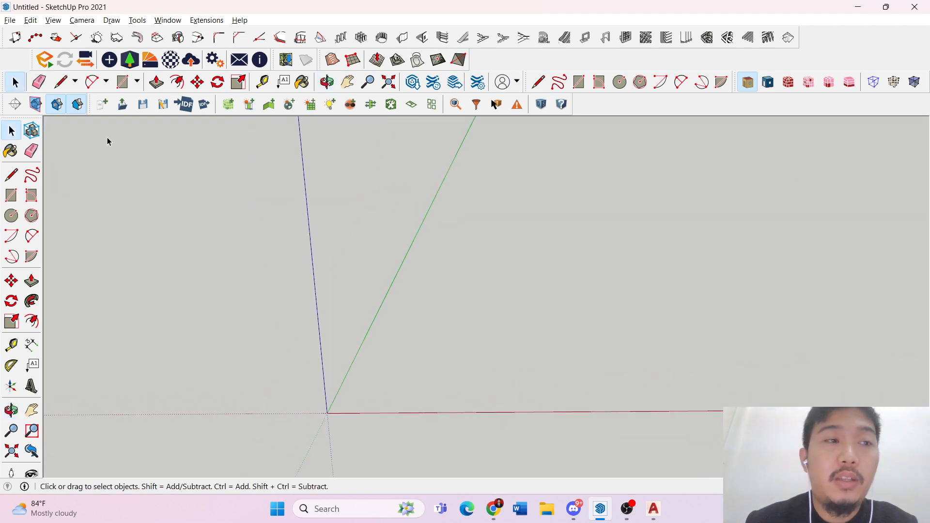
left_click(11, 20)
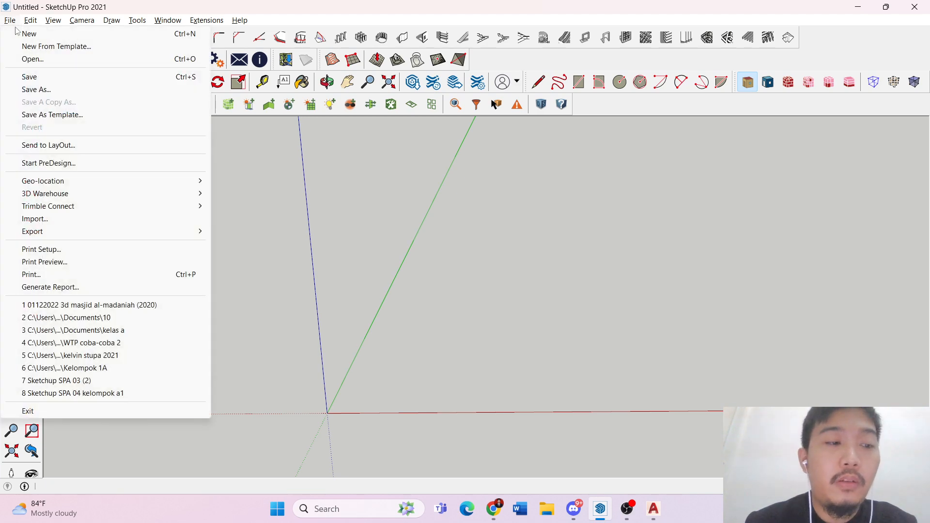
left_click(121, 223)
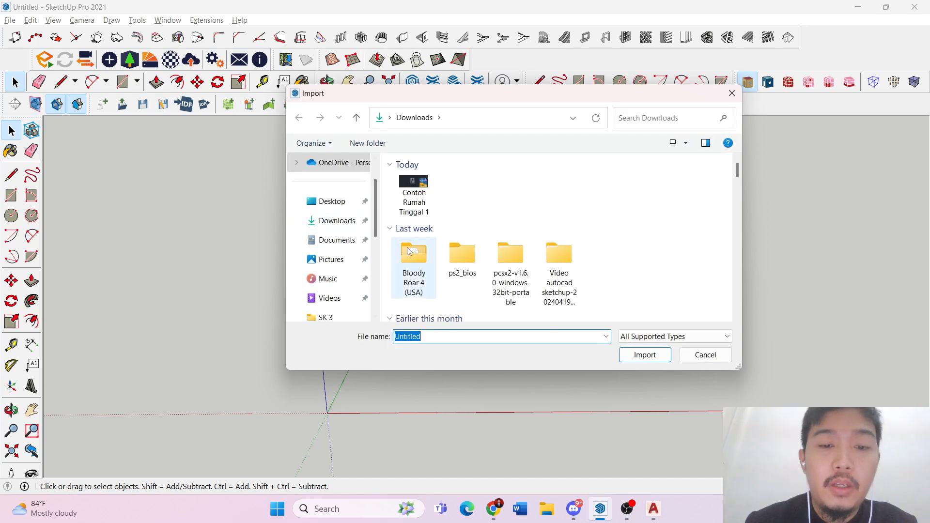
double_click(420, 189)
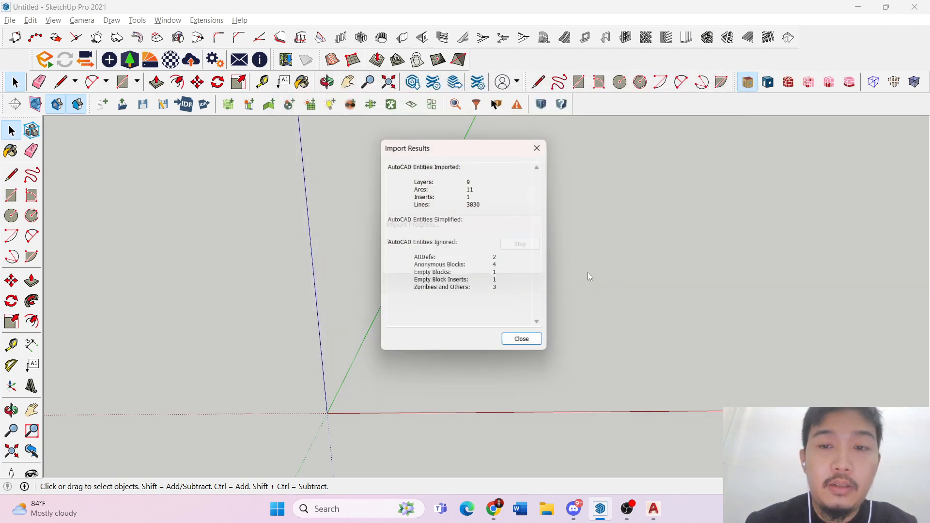
left_click(520, 341)
- Examine the imported floor plan and its placement at the origin from several angles
mouse_move(516, 322)
middle_mouse_down()
mouse_move(487, 236)
mouse_move(487, 313)
middle_mouse_up()
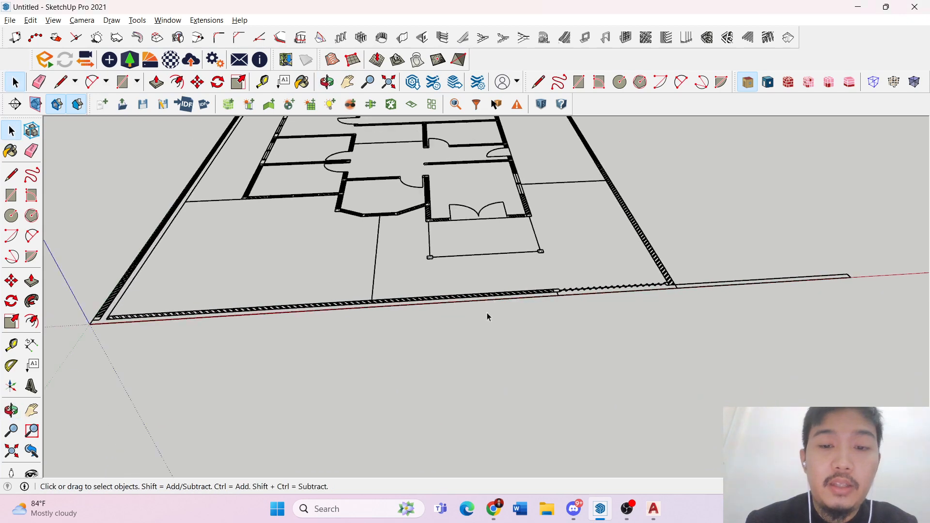
scroll(487, 314, "down", 3)
middle_click_drag(493, 199, 488, 327)
scroll(414, 320, "down", 2)
middle_click_drag(451, 270, 384, 245)
scroll(347, 370, "up", 5)
scroll(347, 370, "down", 5)
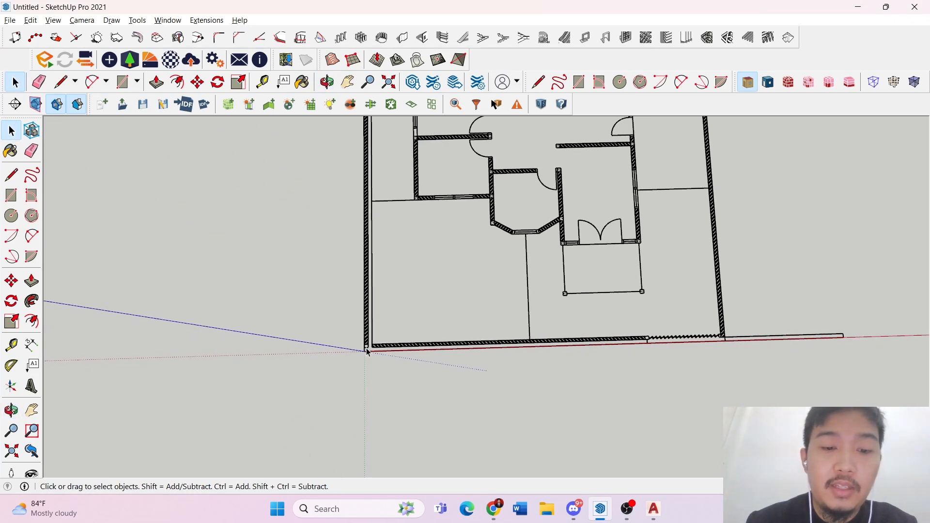
mouse_move(378, 290)
middle_mouse_down()
mouse_move(303, 157)
mouse_move(357, 245)
middle_mouse_up()
left_click_drag(363, 126, 314, 152)
middle_click_drag(314, 151, 555, 178)
left_click_drag(555, 178, 442, 167)
middle_click_drag(443, 166, 550, 193)
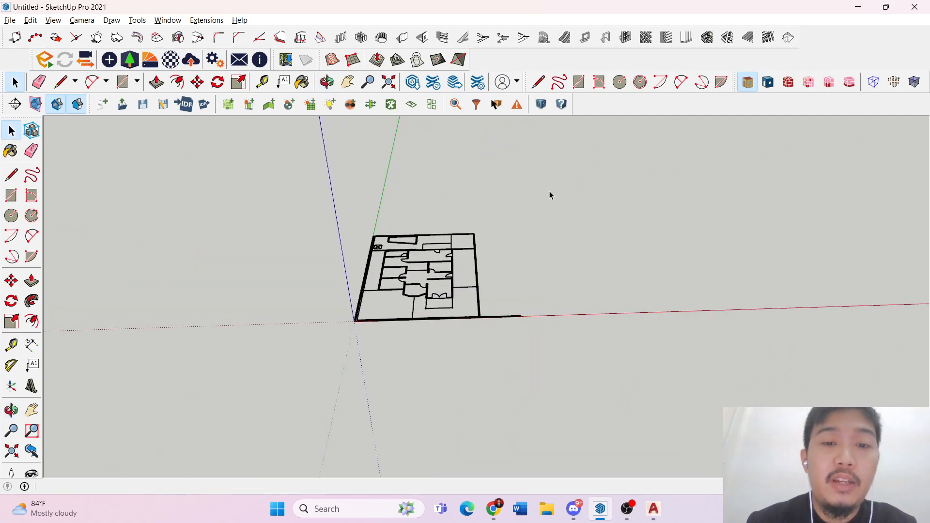
middle_click_drag(424, 189, 383, 251)
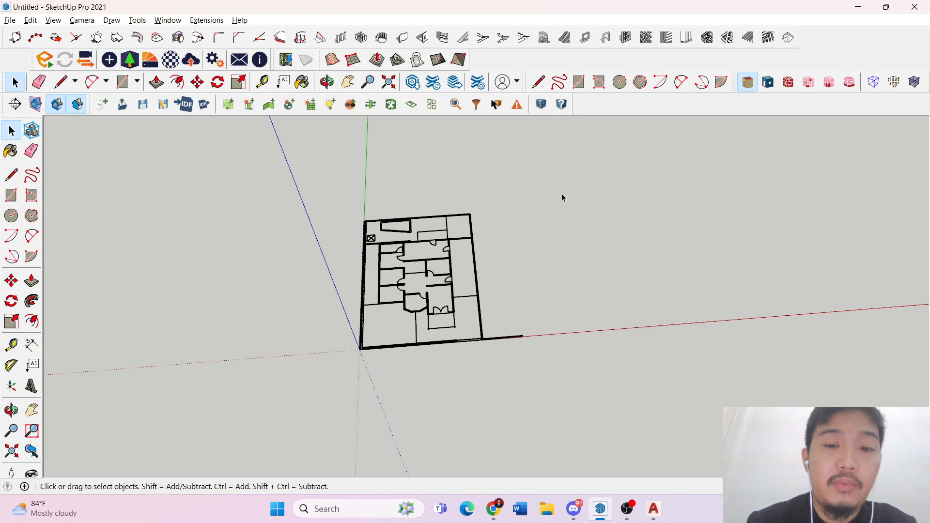
middle_click_drag(562, 194, 592, 336)
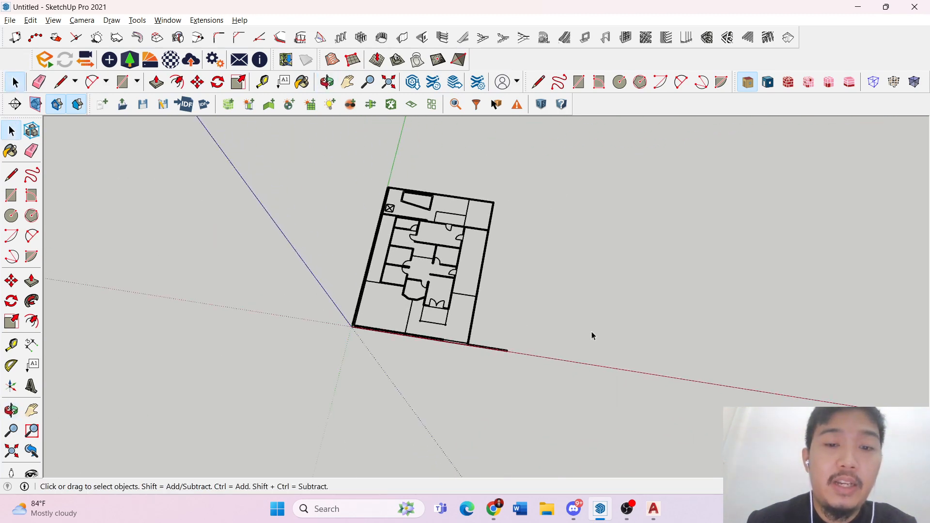
middle_click_drag(365, 174, 503, 221)
scroll(435, 366, "up", 5)
middle_click_drag(455, 364, 333, 331)
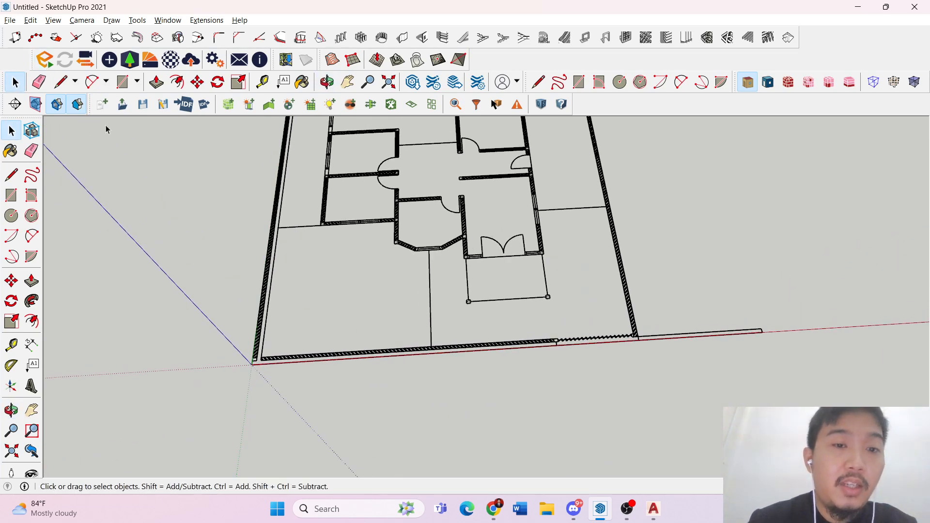
- Draw a rectangle on the ground that surrounds the whole imported floor plan with a margin on every side
scroll(278, 244, "down", 6)
middle_click_drag(257, 274, 254, 213)
key("r")
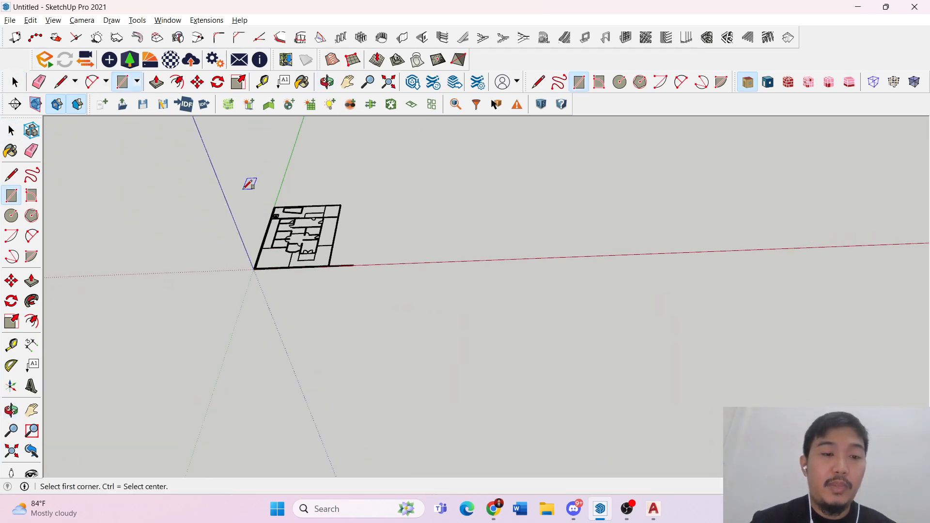
left_click(237, 192)
left_click(401, 292)
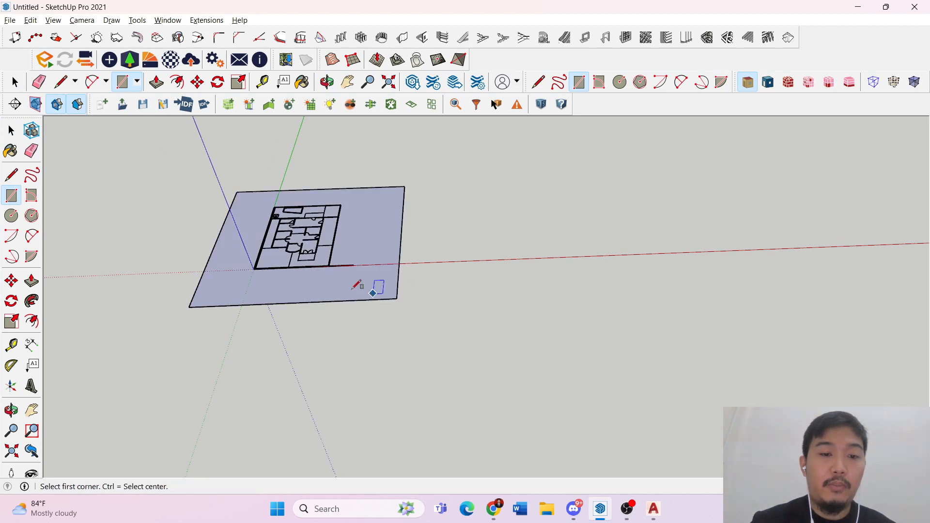
key("space")
- Push/Pull the rectangle downward into a thin slab beneath the floor plan
middle_click_drag(376, 286, 239, 259)
scroll(254, 251, "up", 3)
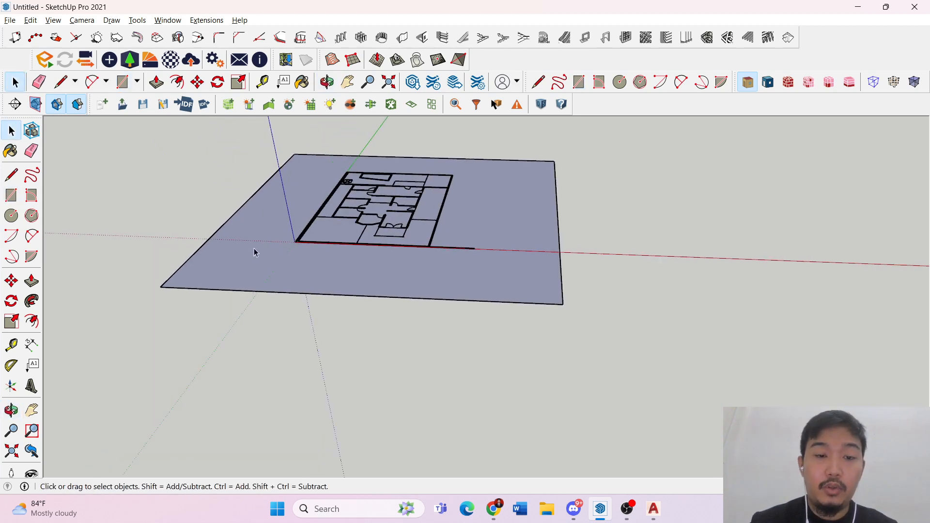
key("p")
left_click(527, 273)
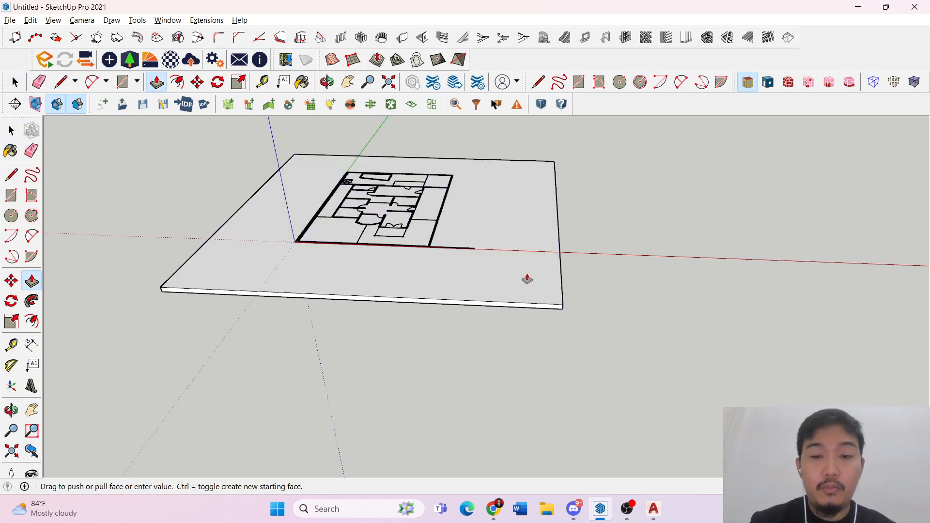
key("Escape")
right_click(639, 292)
left_click(571, 268)
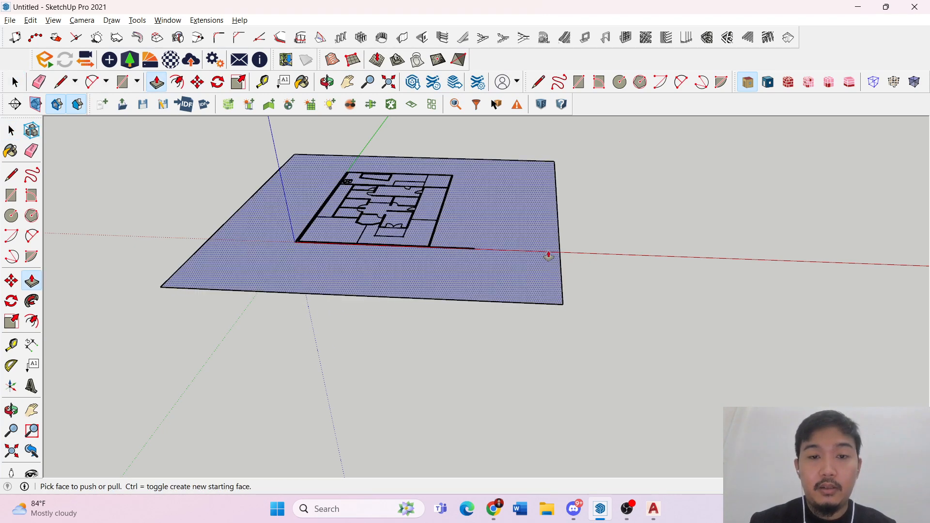
scroll(513, 254, "up", 1)
left_click(513, 258)
left_click(535, 292)
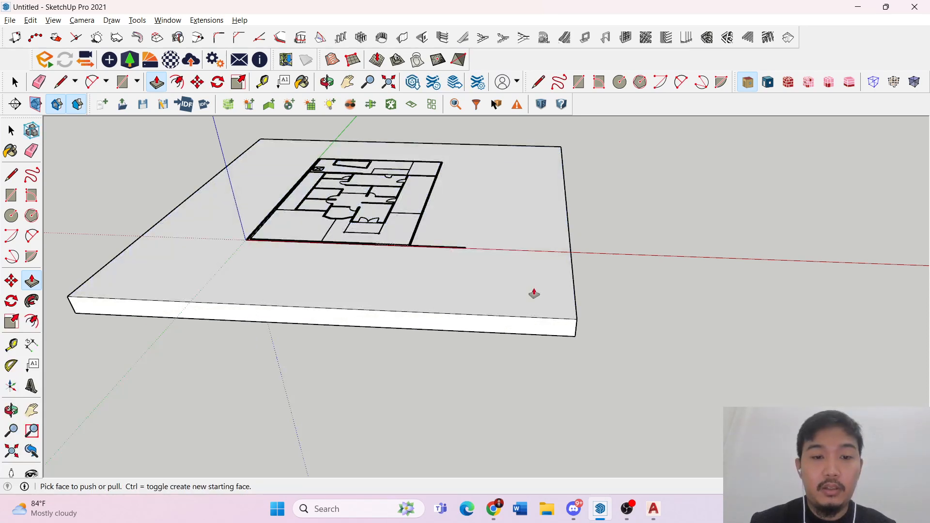
key("space")
middle_click_drag(499, 279, 418, 306)
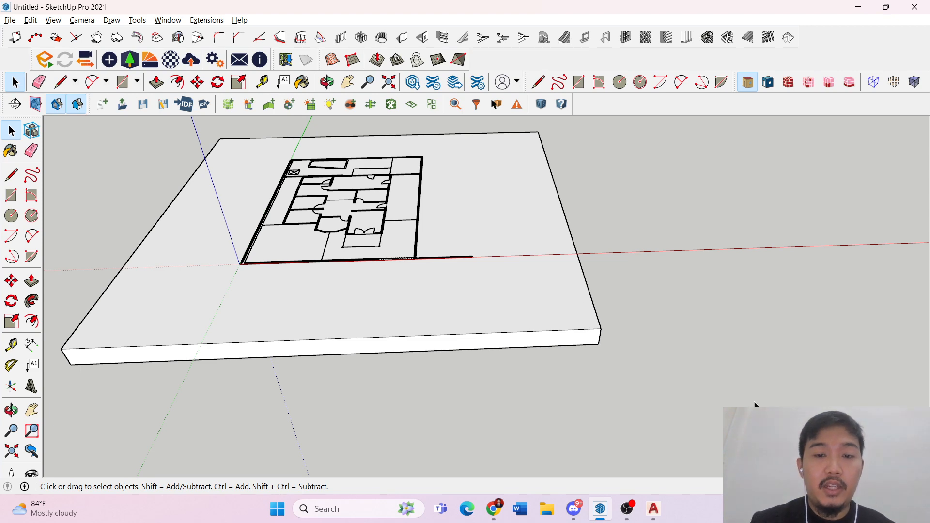
- Select the slab and the imported floor plan together and make them one group
left_click_drag(1, 97, 2, 99)
scroll(291, 242, "down", 5)
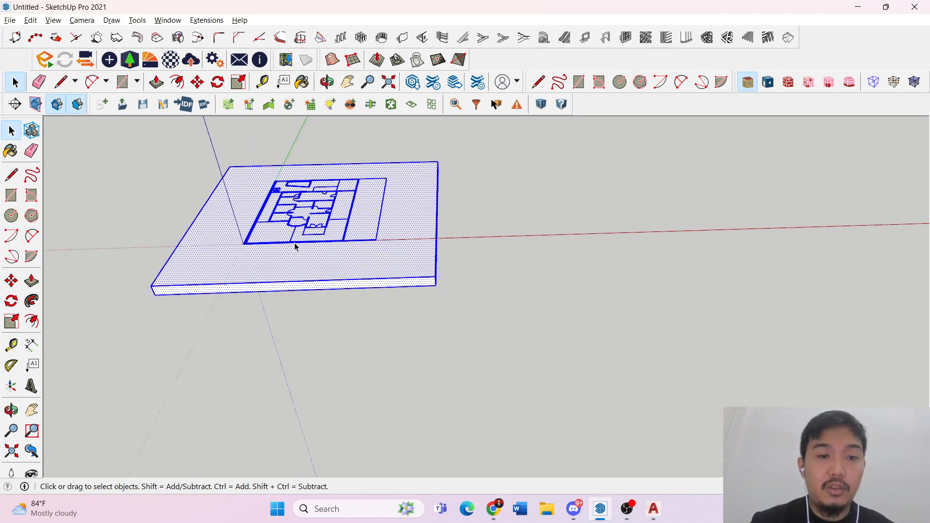
left_click(488, 206)
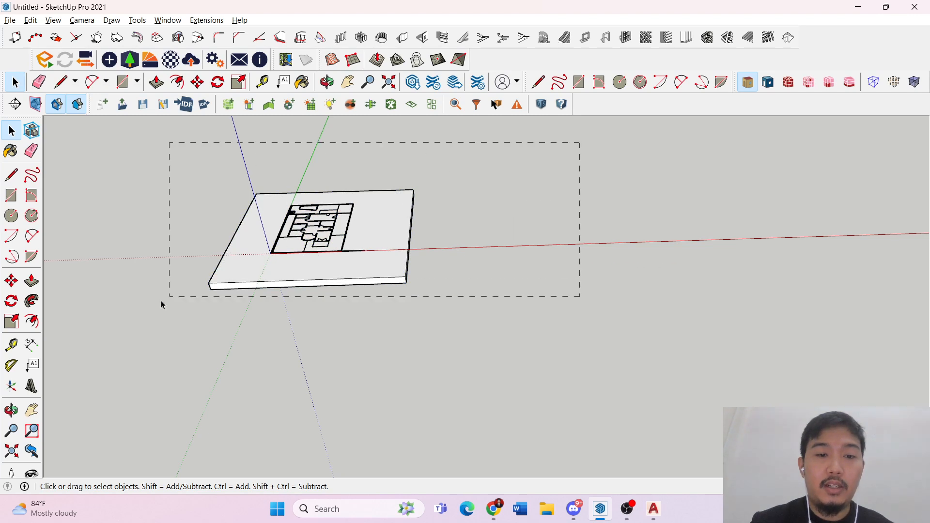
left_click_drag(93, 348, 92, 348)
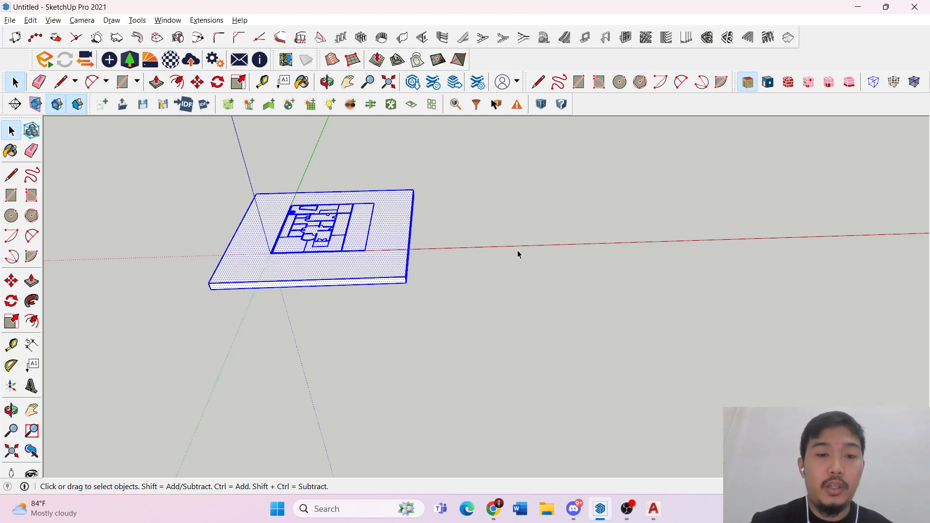
right_click(386, 232)
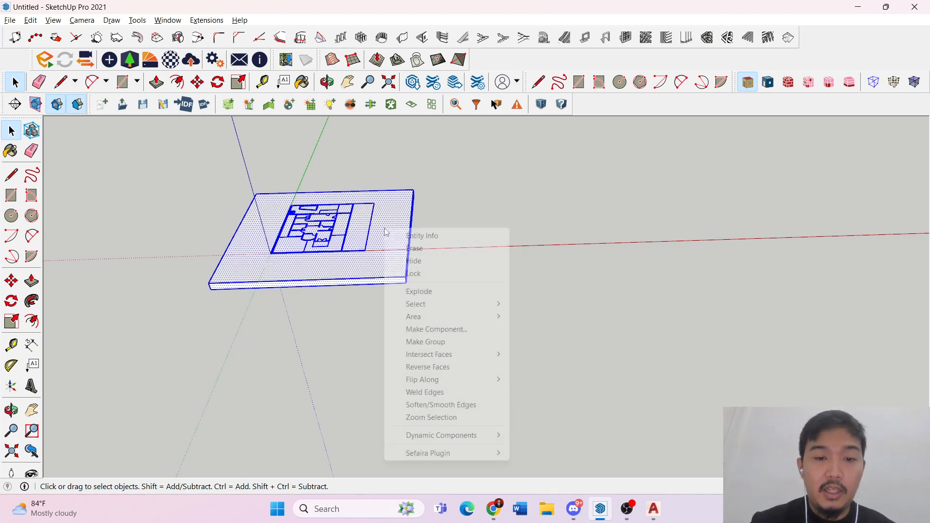
left_click(426, 342)
scroll(194, 223, "up", 4)
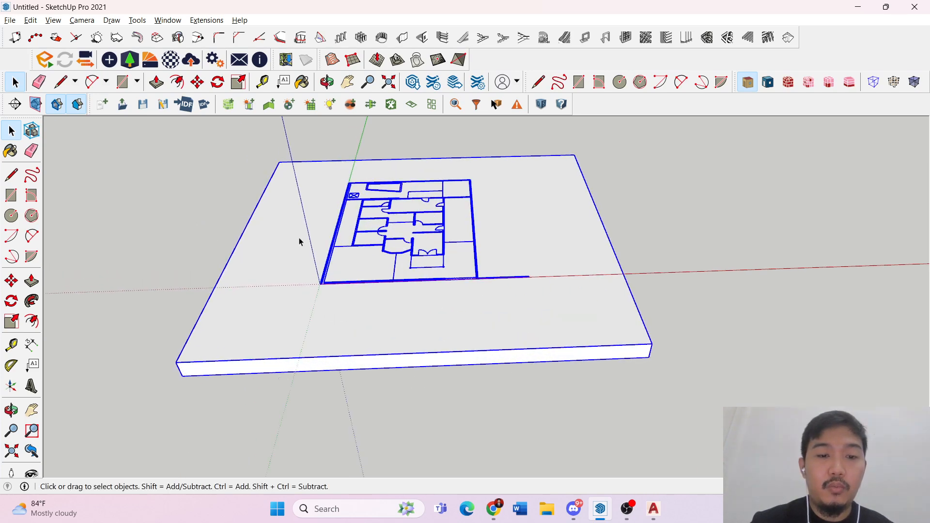
- Try to move the grouped slab and floor plan along the red axis
scroll(547, 222, "up", 1)
left_click(757, 179)
left_click(413, 245)
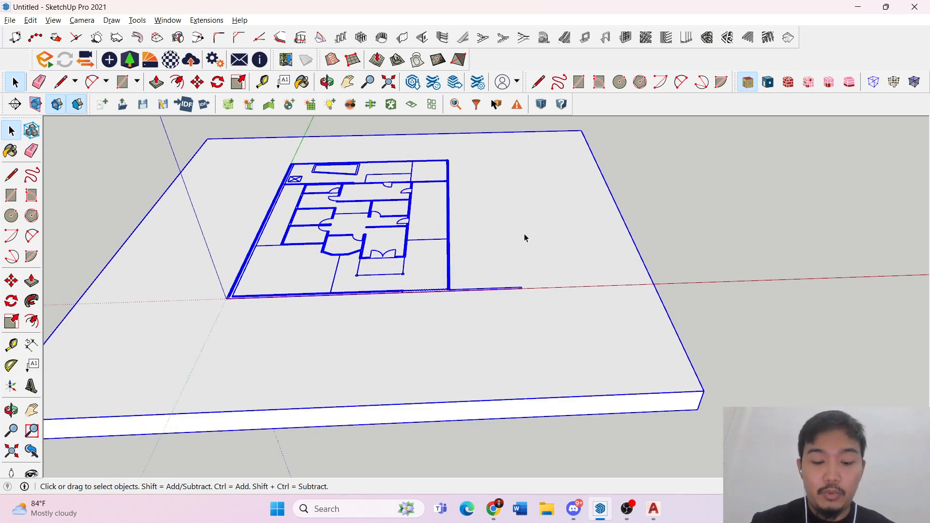
key("m")
left_click(525, 233)
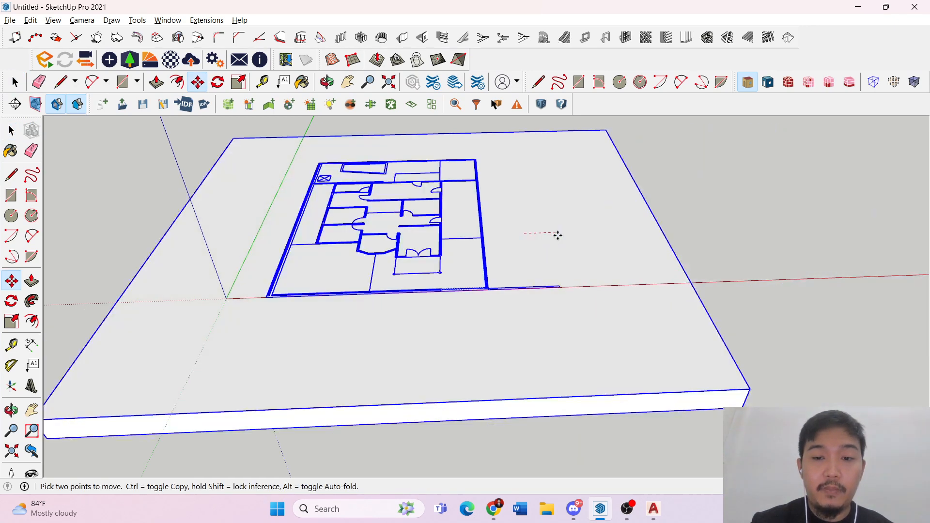
key("Escape")
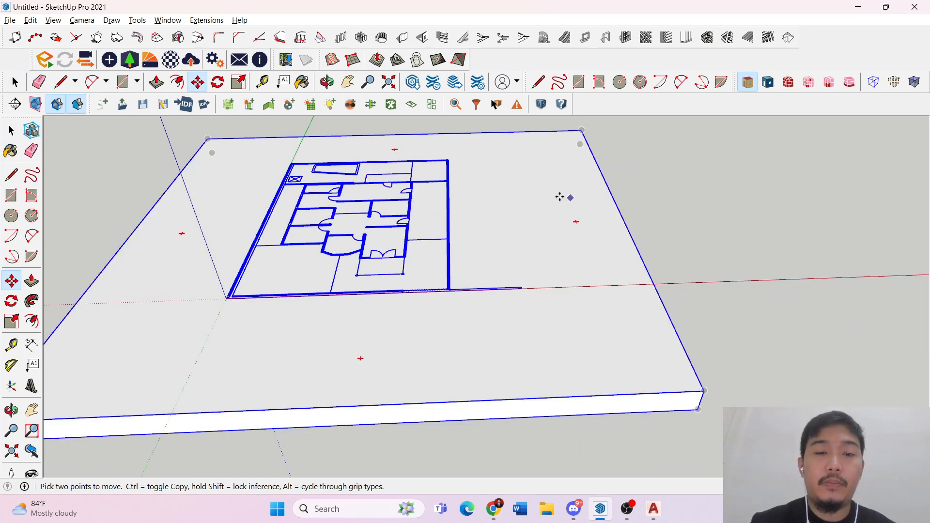
key("space")
left_click(783, 209)
- Examine the floor plan's walls, rooms, doors and windows up close on the slab
scroll(177, 228, "up", 10)
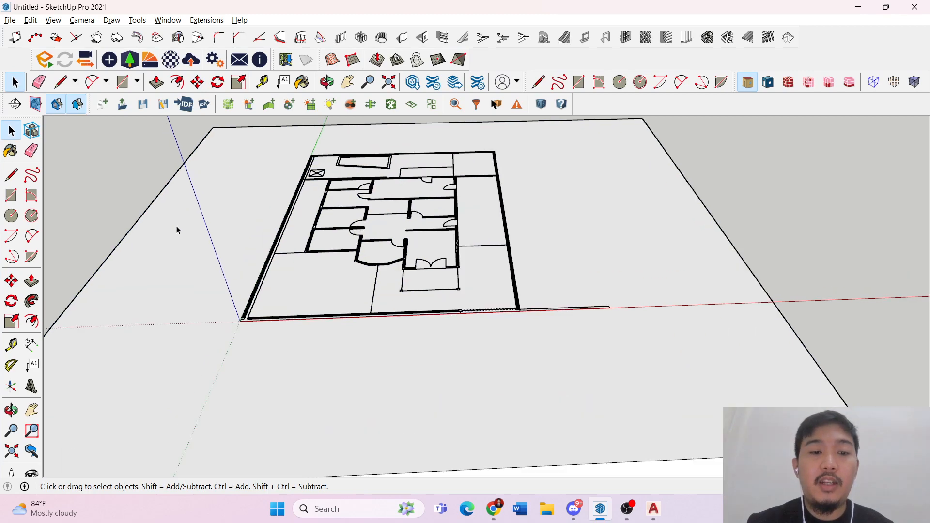
scroll(351, 394, "down", 10)
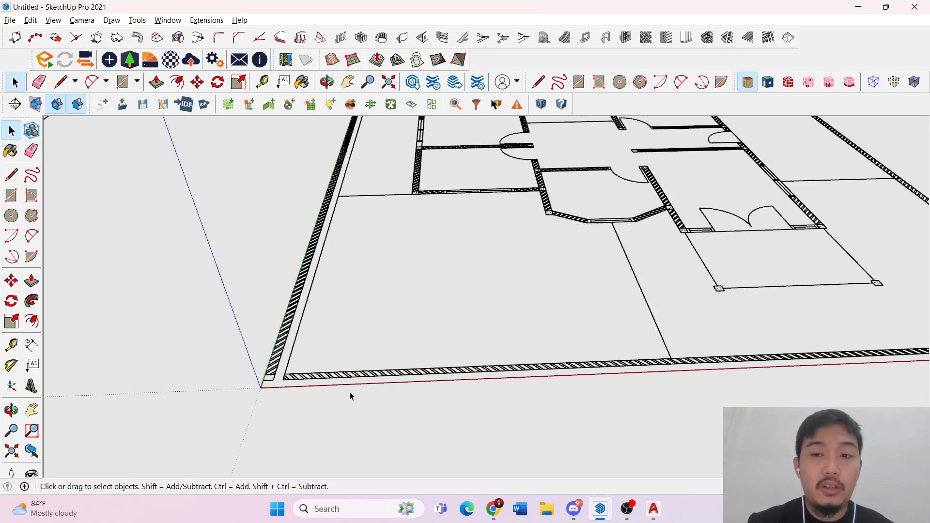
scroll(380, 242, "up", 7)
mouse_move(373, 260)
middle_mouse_down()
mouse_move(375, 333)
mouse_move(343, 280)
middle_mouse_up()
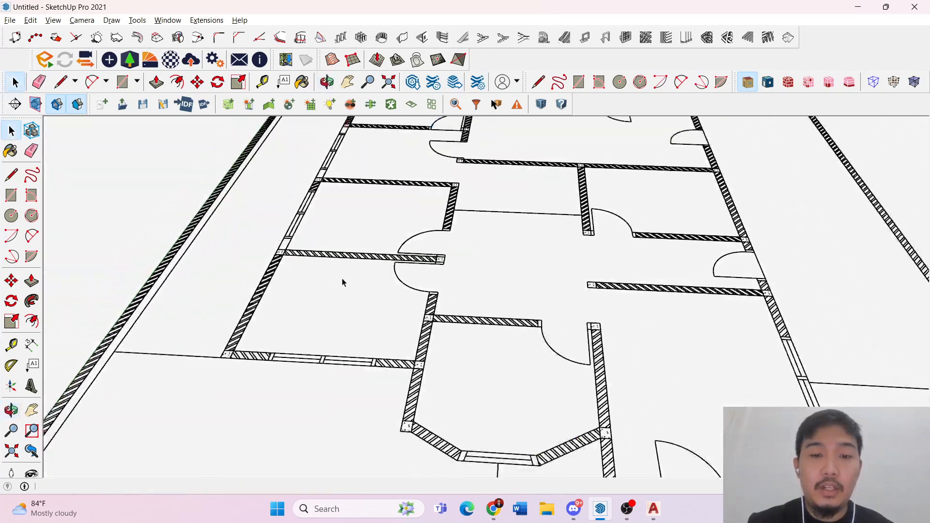
scroll(342, 281, "down", 7)
scroll(306, 237, "up", 4)
middle_click_drag(307, 242, 346, 347)
scroll(312, 135, "up", 5)
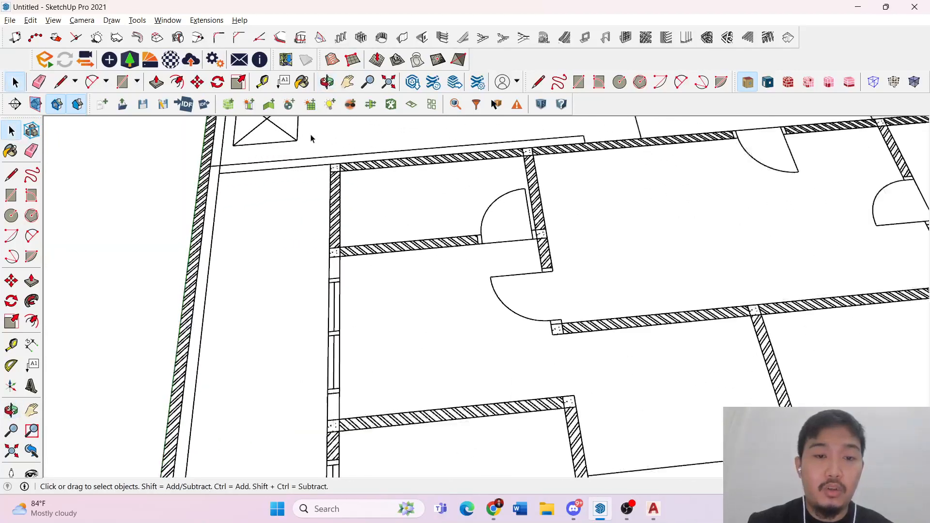
scroll(359, 207, "down", 3)
key("r")
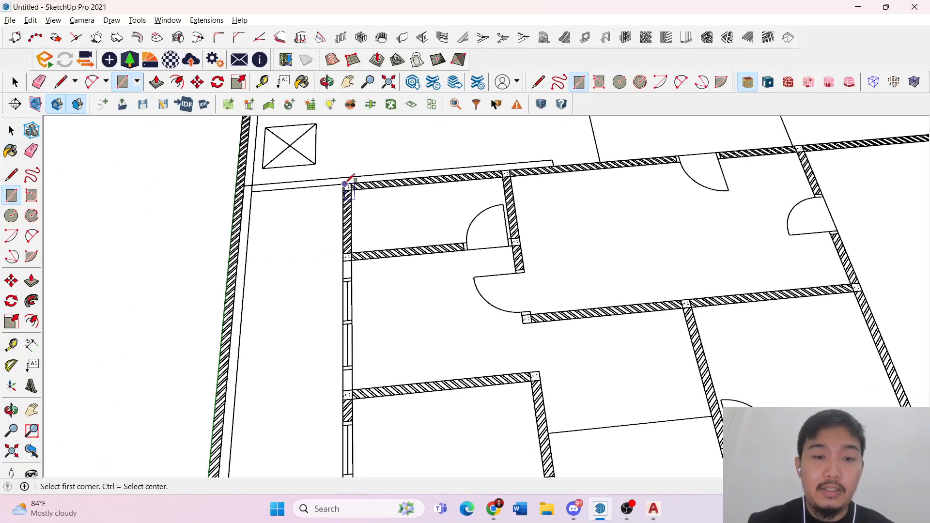
left_click(345, 184)
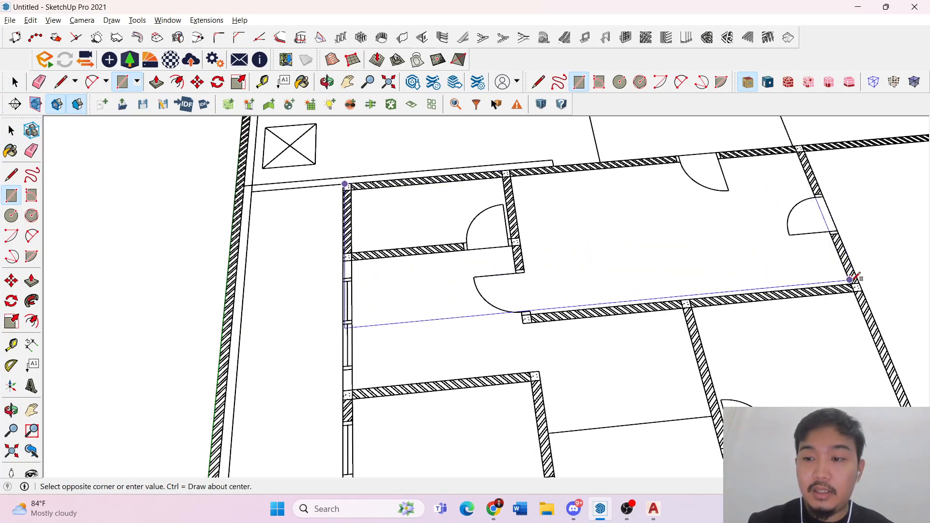
scroll(675, 232, "down", 4)
scroll(672, 235, "up", 5)
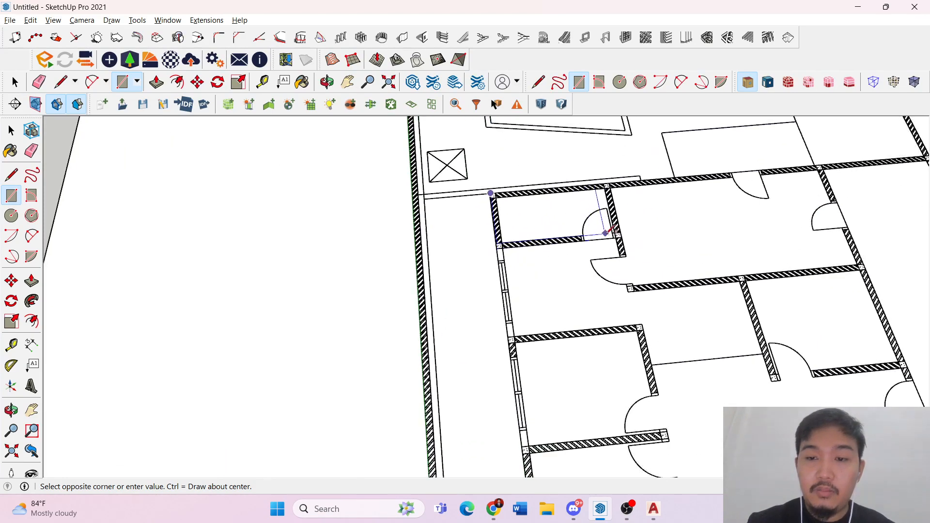
key("Escape")
- Draw a rectangle over the small corner room beside the outer walkway and try to push/pull it upward
scroll(327, 145, "up", 5)
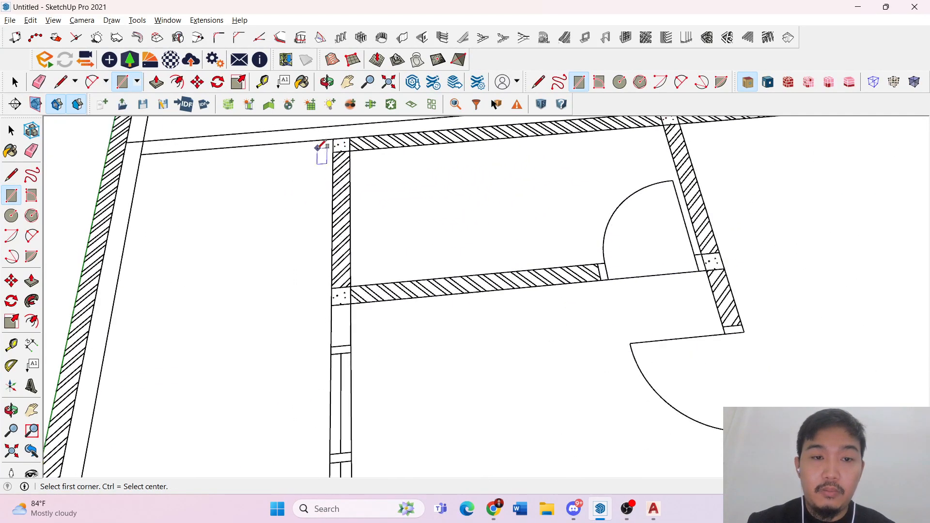
left_click(333, 126)
scroll(326, 202, "down", 3)
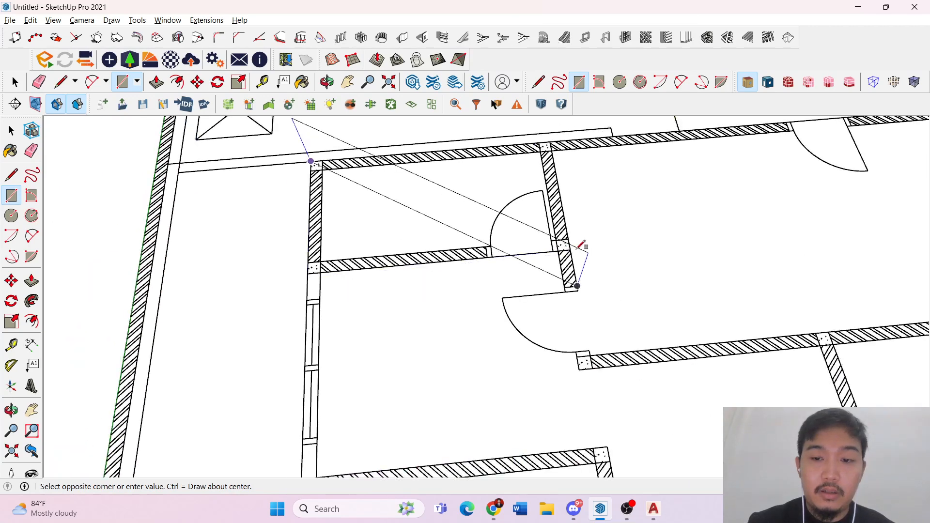
left_click(570, 250)
key("space")
scroll(444, 206, "down", 3)
key("p")
left_click(460, 211)
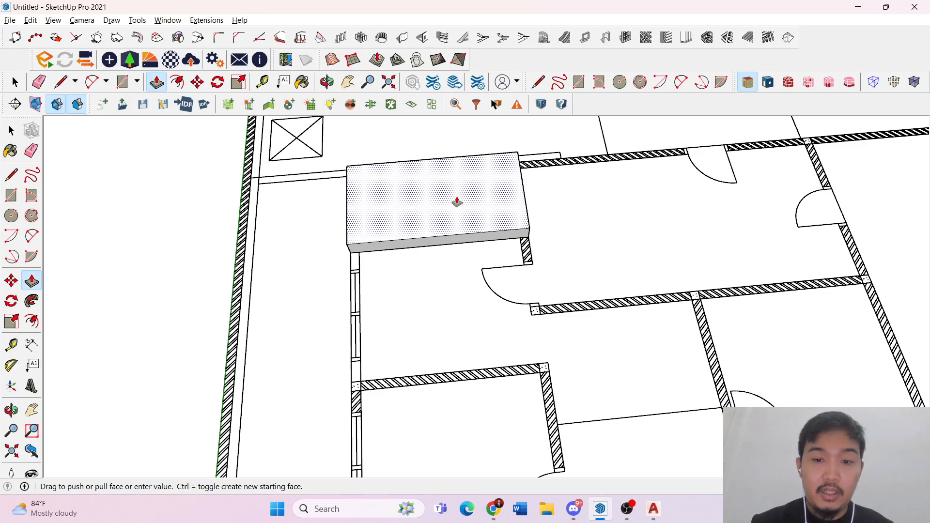
key("Escape")
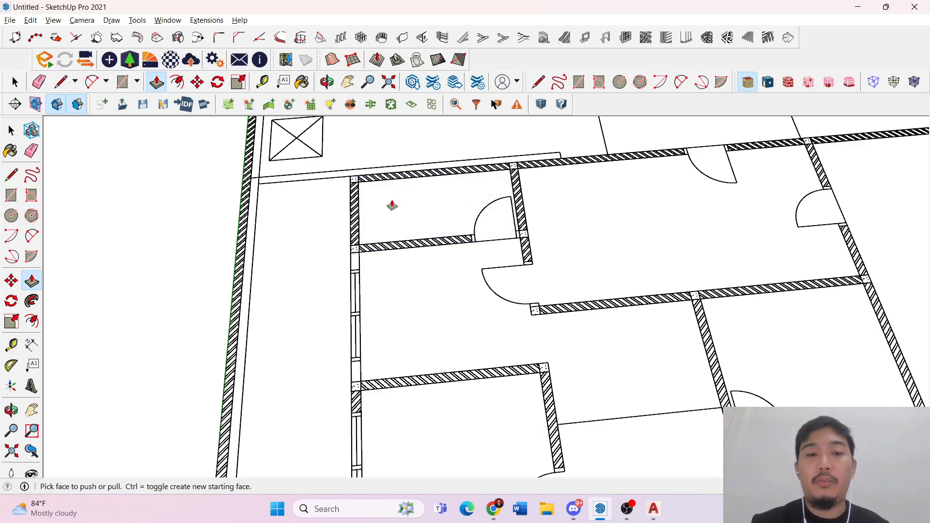
- Try a narrow rectangle over the corner room's outer wall strip, extrude it upward, and cancel and undo the attempt
key("space")
scroll(317, 201, "up", 1)
key("r")
scroll(352, 175, "up", 2)
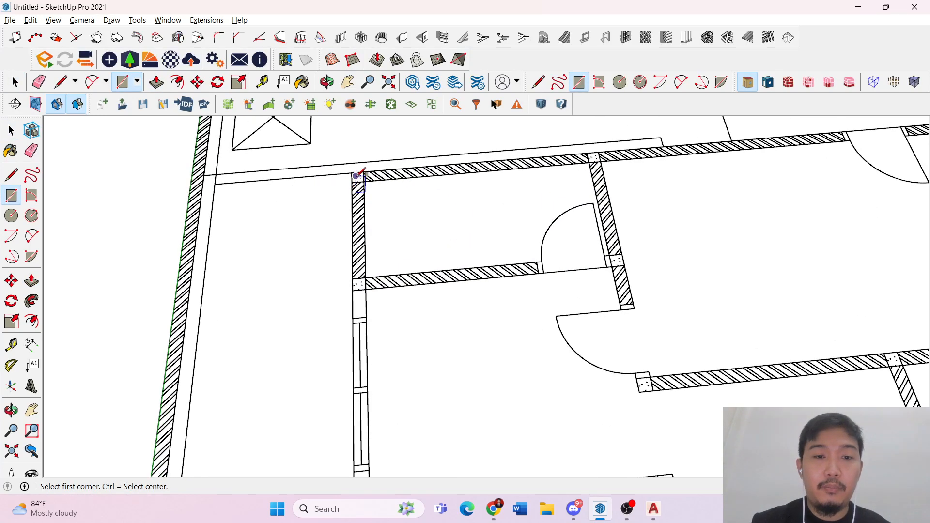
left_click(352, 172)
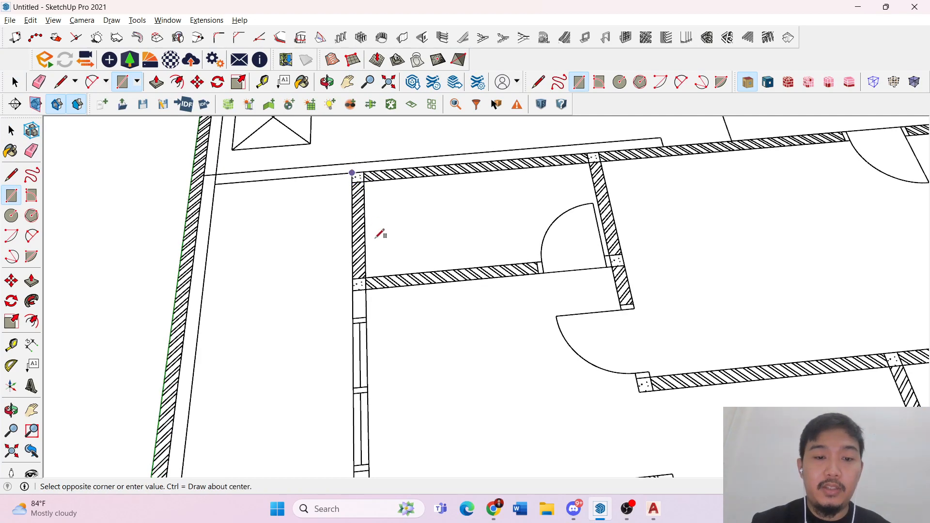
left_click(367, 316)
scroll(363, 310, "down", 2)
key("p")
left_click(358, 252)
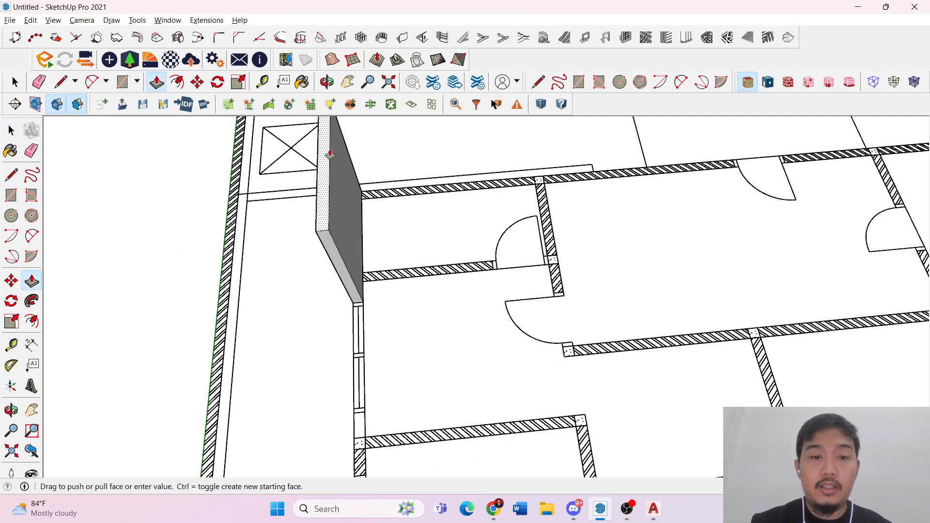
key("Escape")
key("ctrl+z")
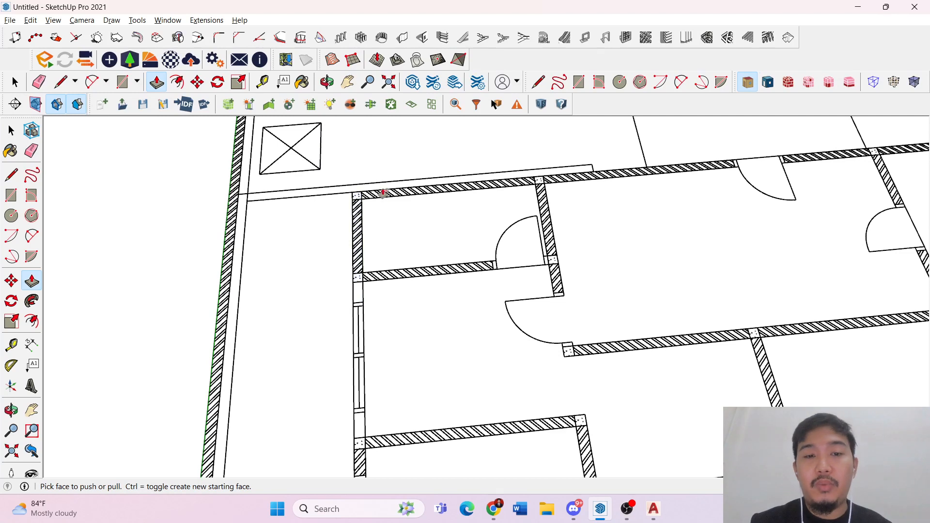
- Draw a rectangle covering the small corner room including its walls and push/pull it up into a thin slab
key("space")
key("r")
left_click(360, 194)
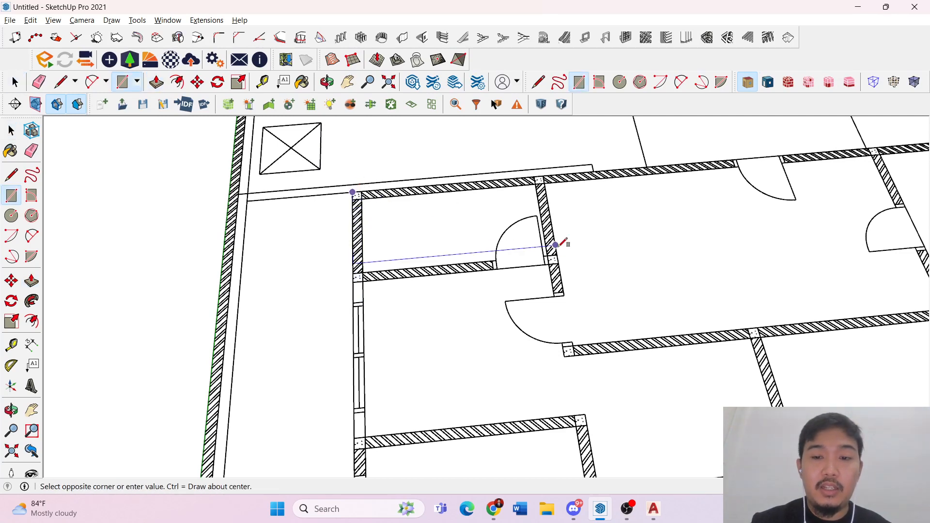
left_click(548, 255)
key("space")
key("p")
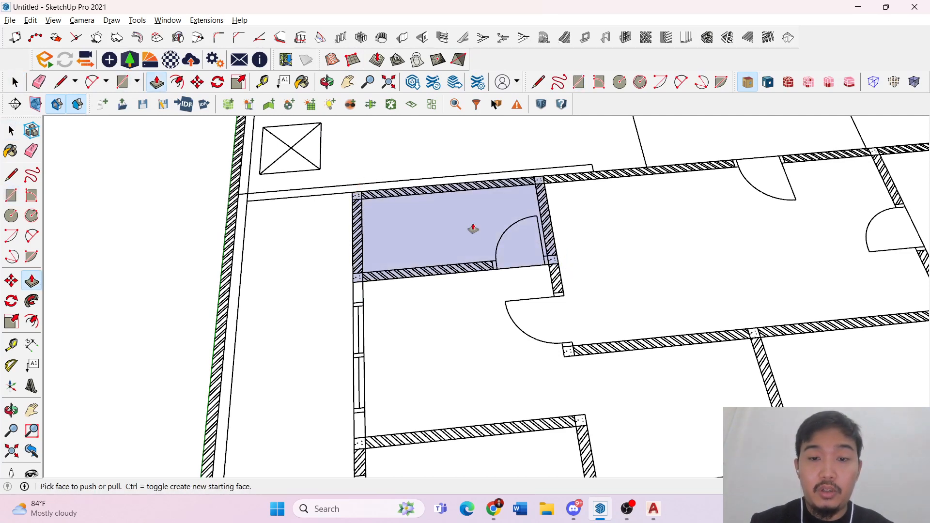
left_click(474, 226)
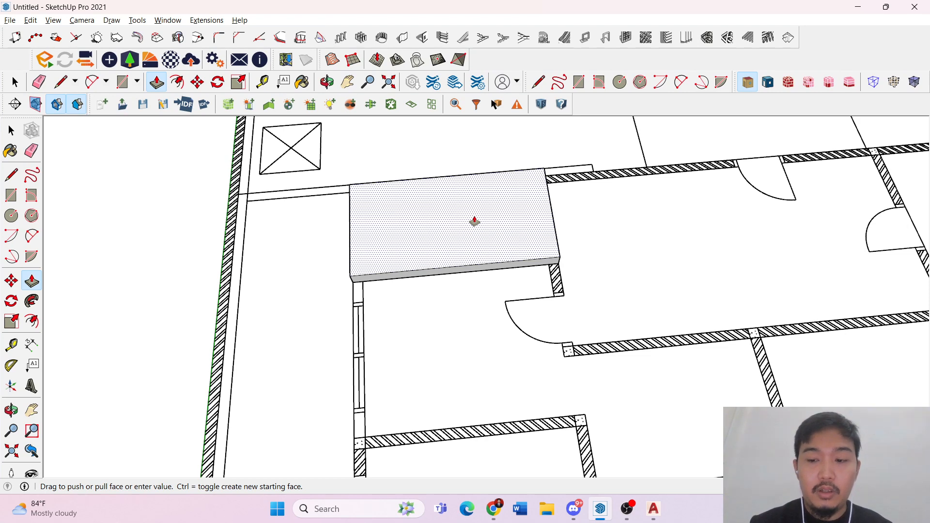
left_click(474, 219)
key("space")
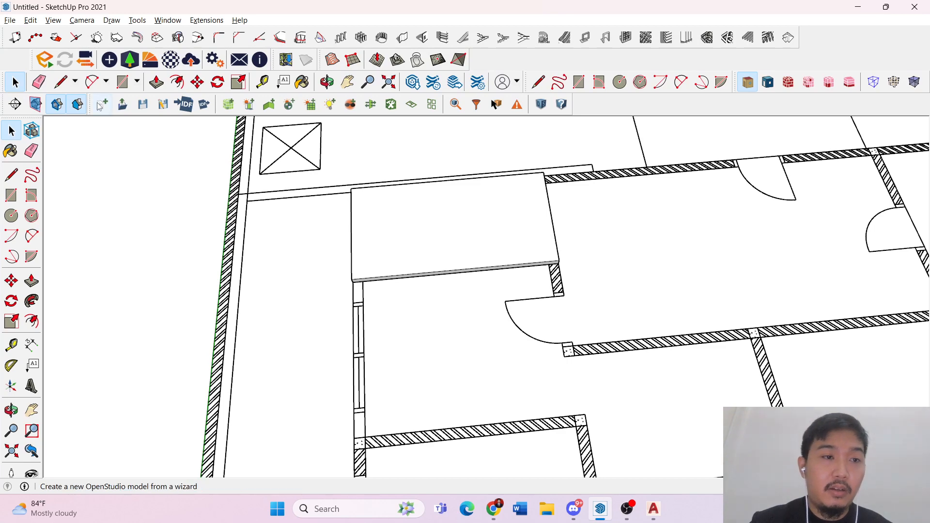
- Offset the thin room slab's top outline inward by roughly the wall thickness
left_click(176, 82)
left_click(453, 225)
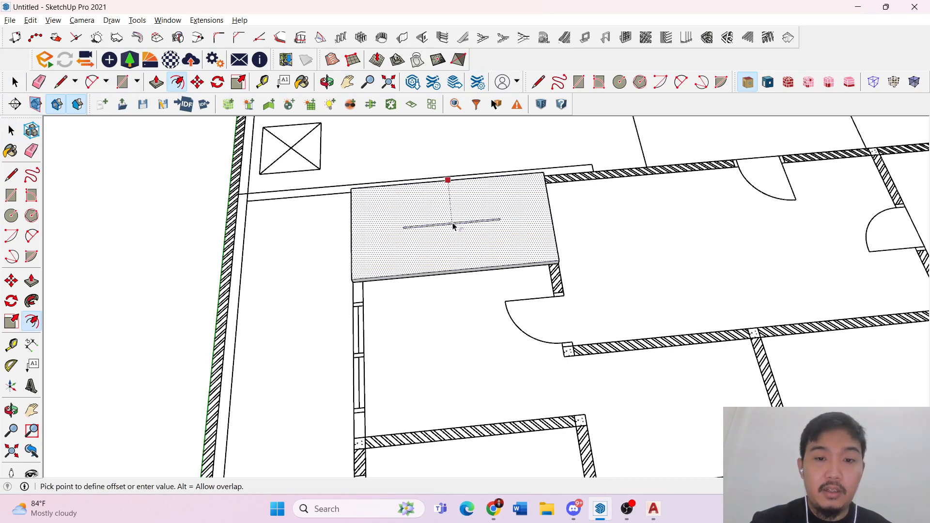
left_click(463, 197)
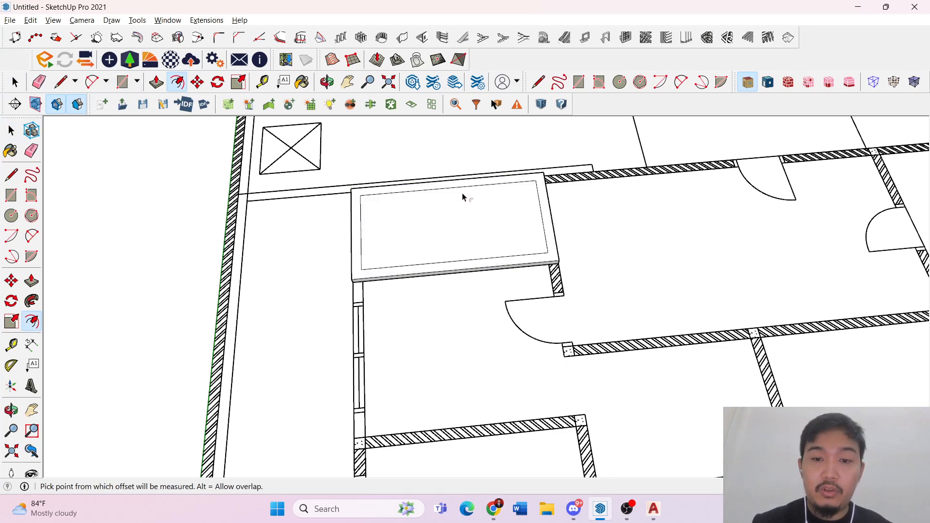
key("space")
- Push/Pull the offset border upward into tall walls around the small corner room
key("p")
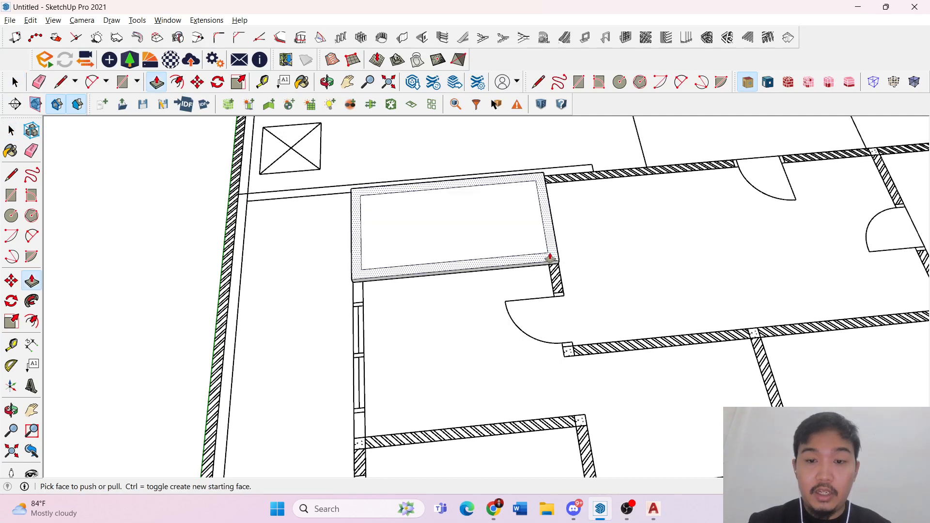
left_click(548, 259)
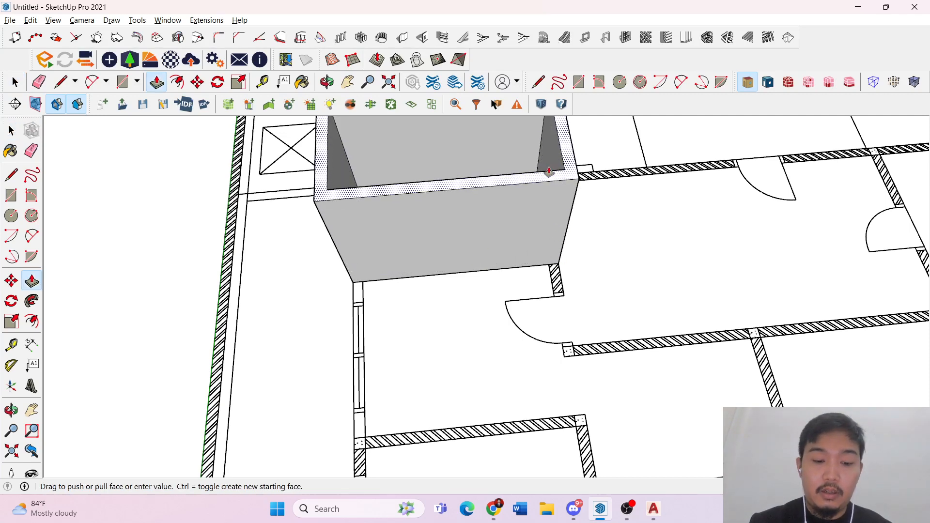
key("Return")
key("space")
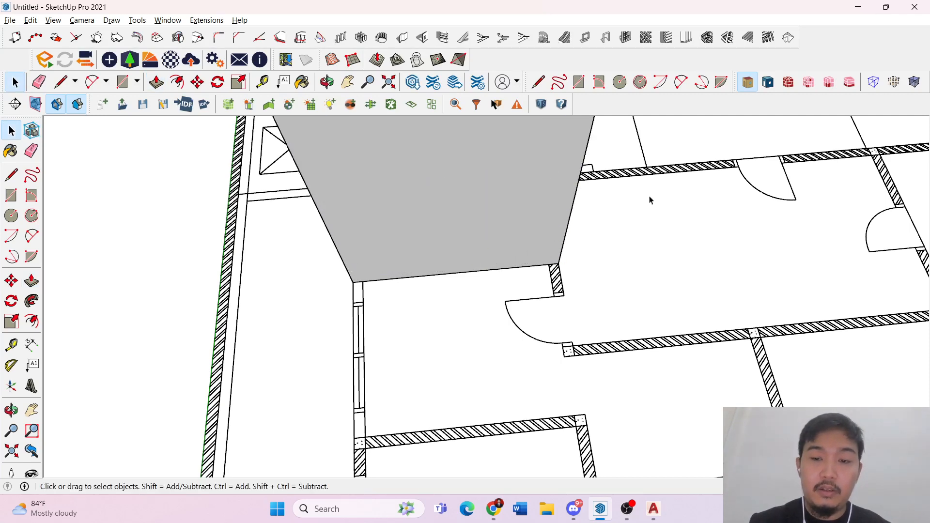
- Undo the extruded room walls and delete the face left over the small corner room
scroll(649, 202, "down", 2)
middle_click_drag(557, 228, 466, 230)
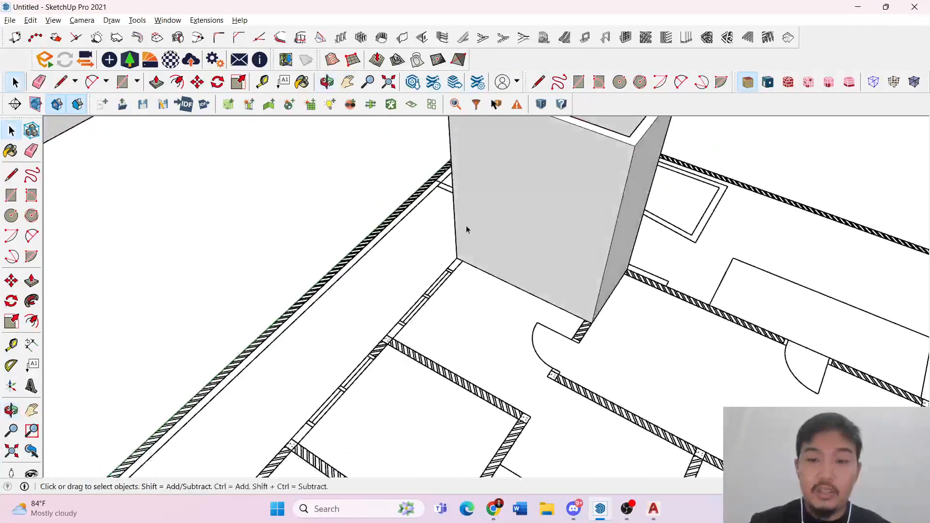
middle_click_drag(595, 322, 631, 305)
key("ctrl+z")
middle_click_drag(549, 280, 546, 298)
scroll(546, 298, "up", 2)
left_click(500, 269)
key("Delete")
scroll(458, 271, "up", 2)
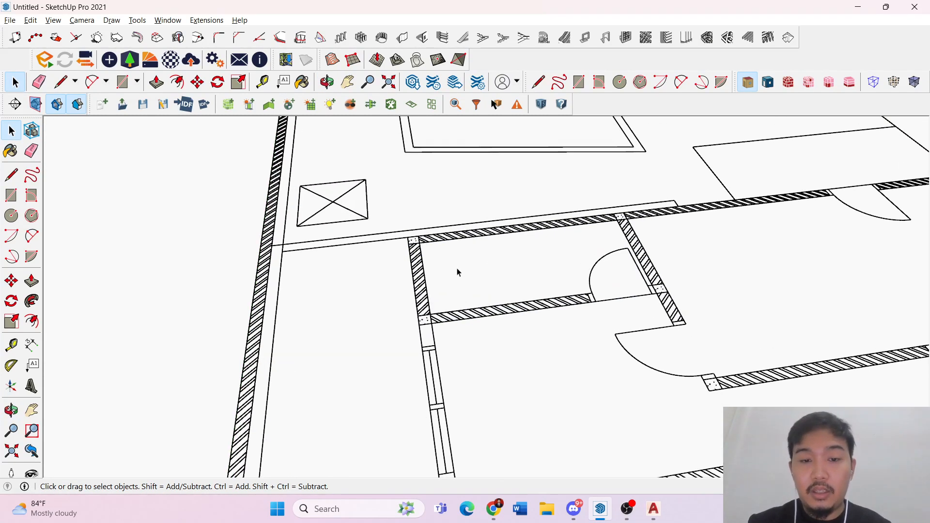
- Try a rectangle along the outer wall from the room's corner to the first window jamb, and undo it
key("r")
left_click(403, 234)
left_click(431, 360)
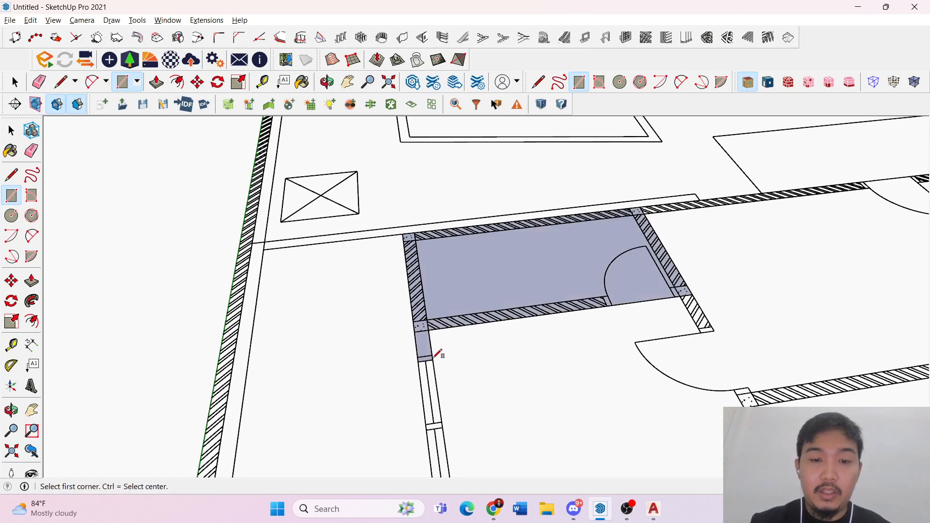
key("space")
key("ctrl+z")
left_click(517, 275)
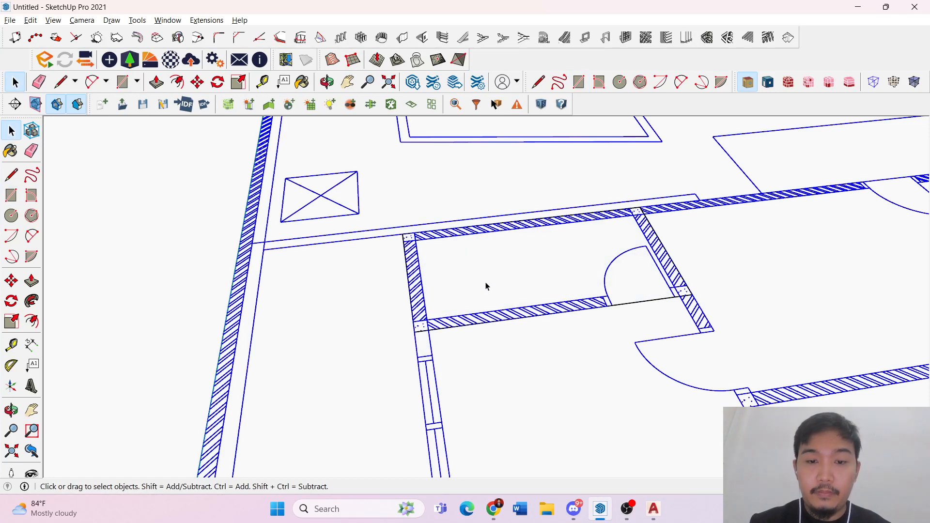
scroll(349, 364, "down", 5)
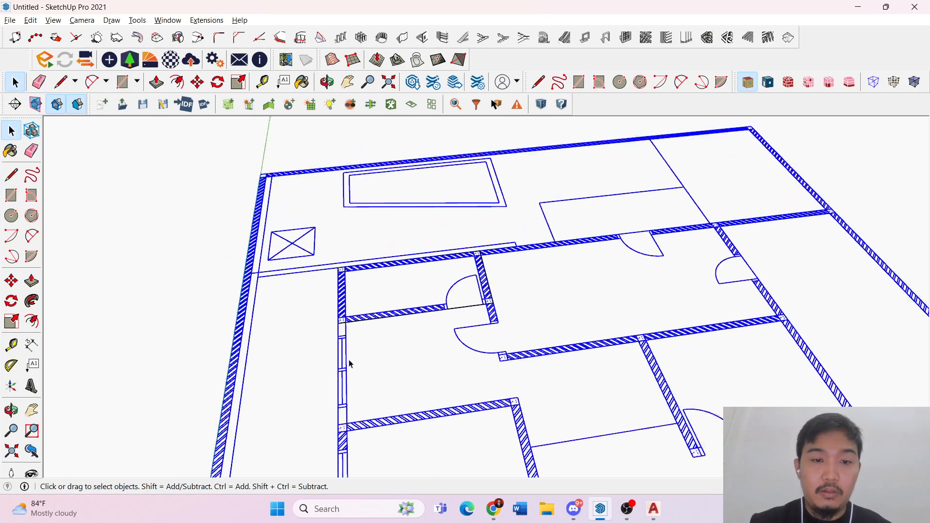
left_click(245, 336)
- Draw a narrow rectangle over the corner room's outer wall strip and delete the face filling the room
scroll(395, 306, "up", 5)
scroll(395, 306, "up", 2)
key("r")
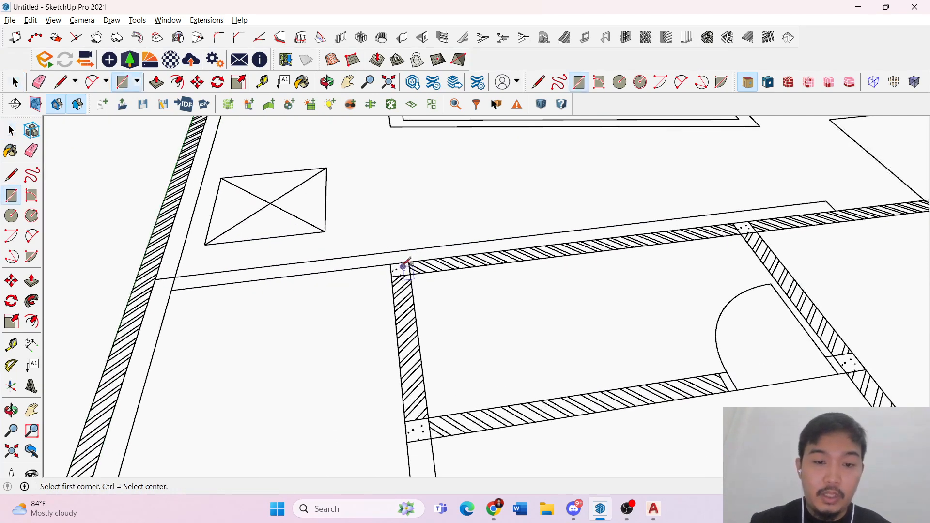
left_click(393, 266)
left_click(430, 426)
key("space")
left_click(475, 333)
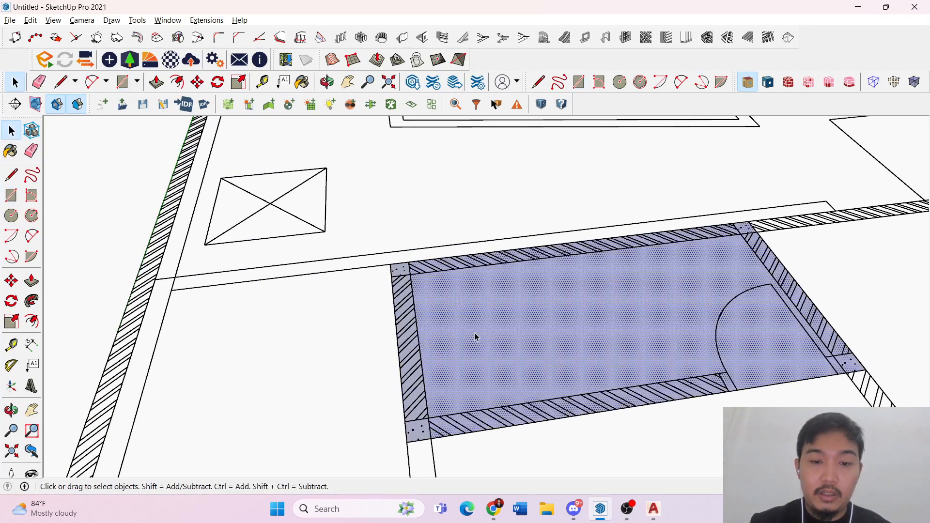
key("Delete")
- Push/Pull the narrow wall strip upward into a tall, thin wall
key("p")
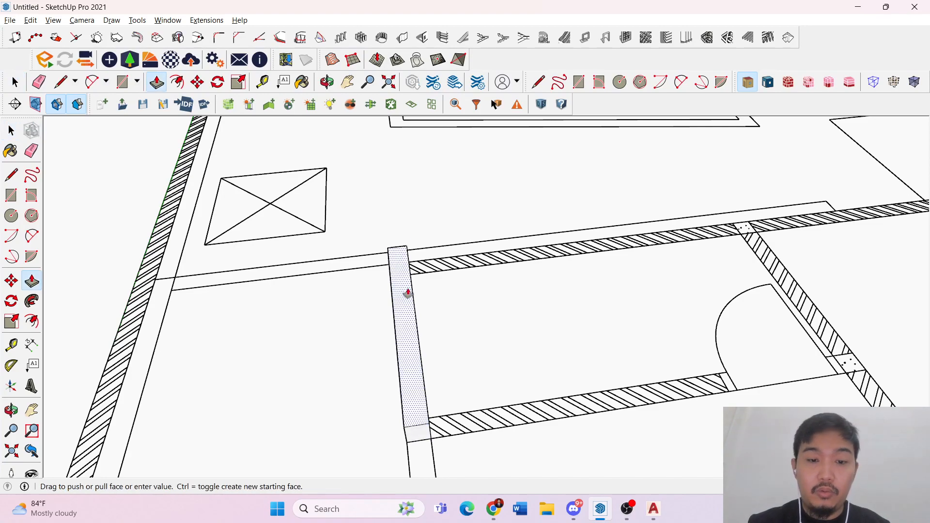
left_click(409, 291)
scroll(386, 266, "down", 3)
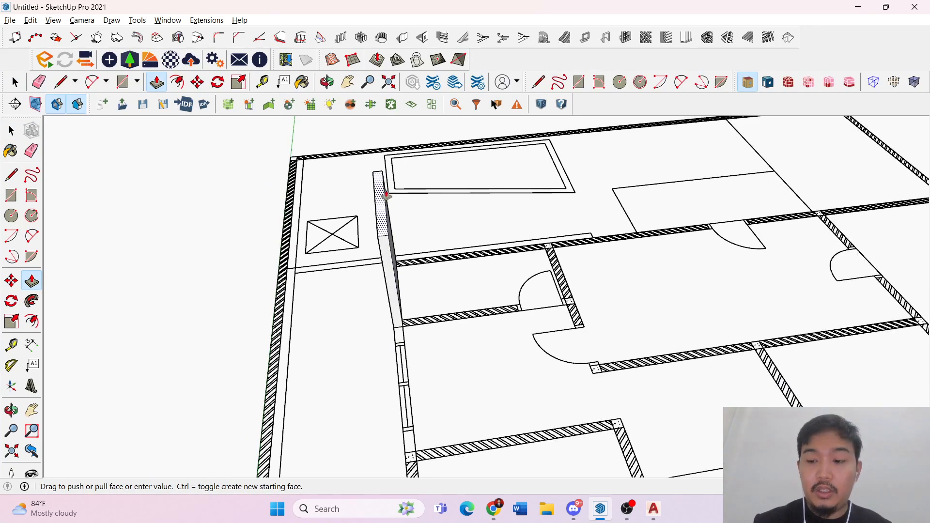
left_click(386, 195)
key("space")
- Select and erase the leftover room-outline edges attached to the base of the new wall
scroll(422, 249, "down", 5)
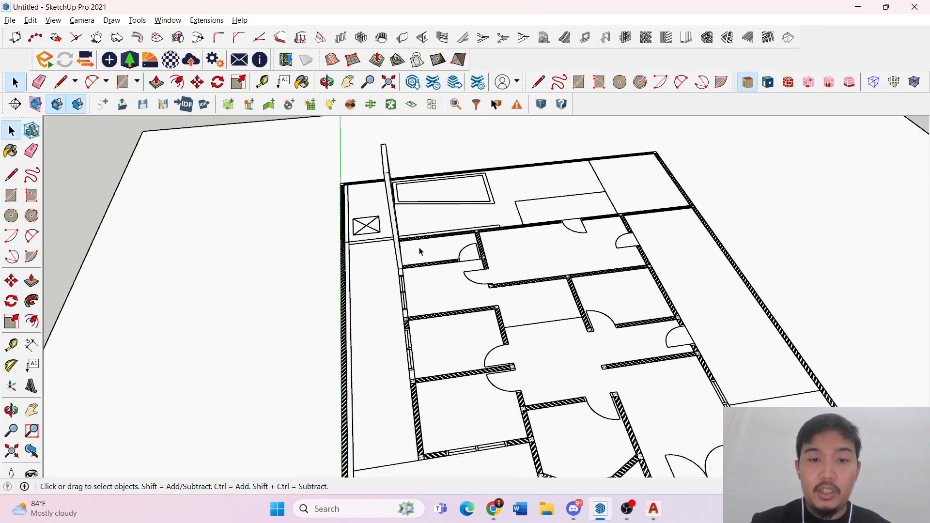
middle_click_drag(422, 249, 454, 204)
triple_click(454, 203)
right_click(449, 198)
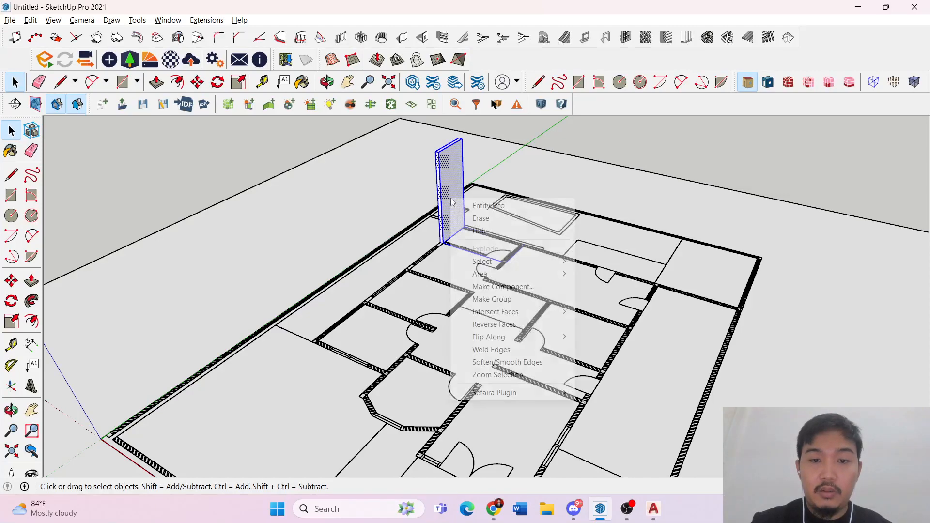
scroll(475, 255, "up", 3)
scroll(474, 255, "up", 2)
triple_click(499, 270)
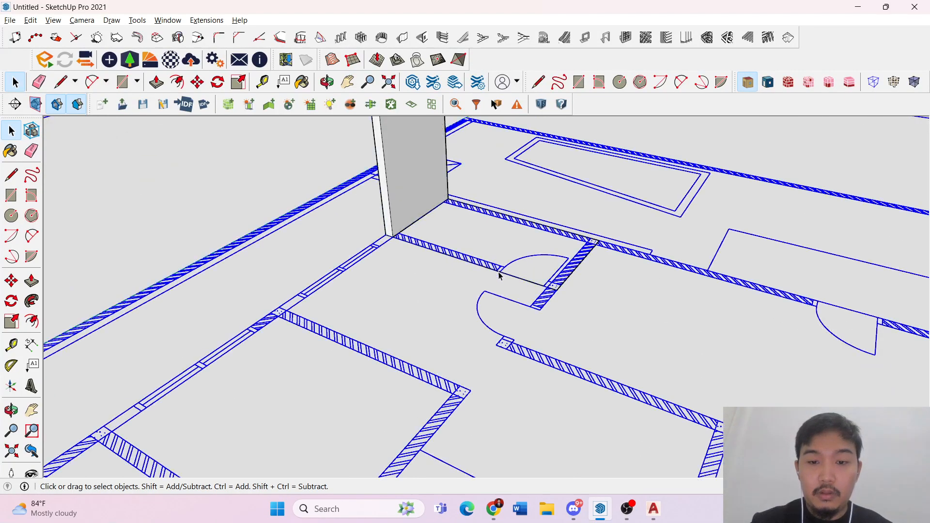
left_click(502, 271)
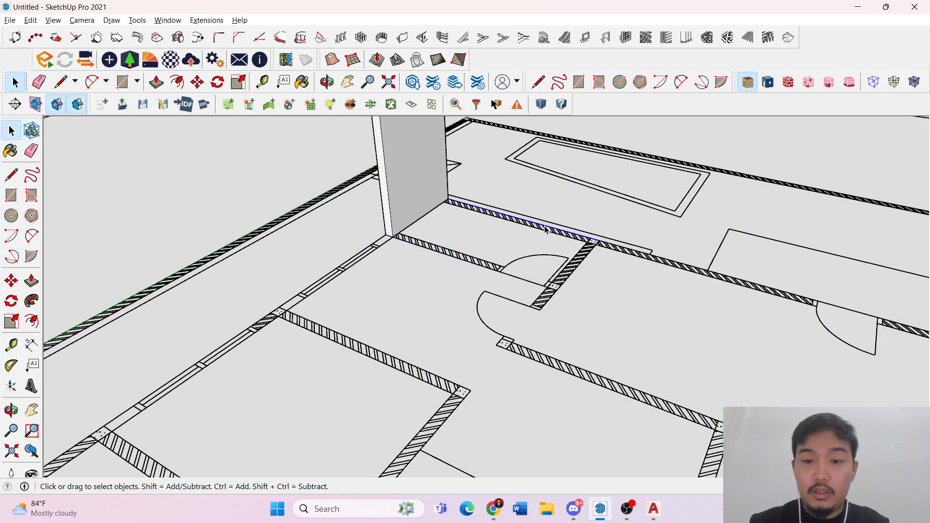
- Select the entire new wall with its faces and edges and make it a group
double_click(415, 177)
right_click(415, 176)
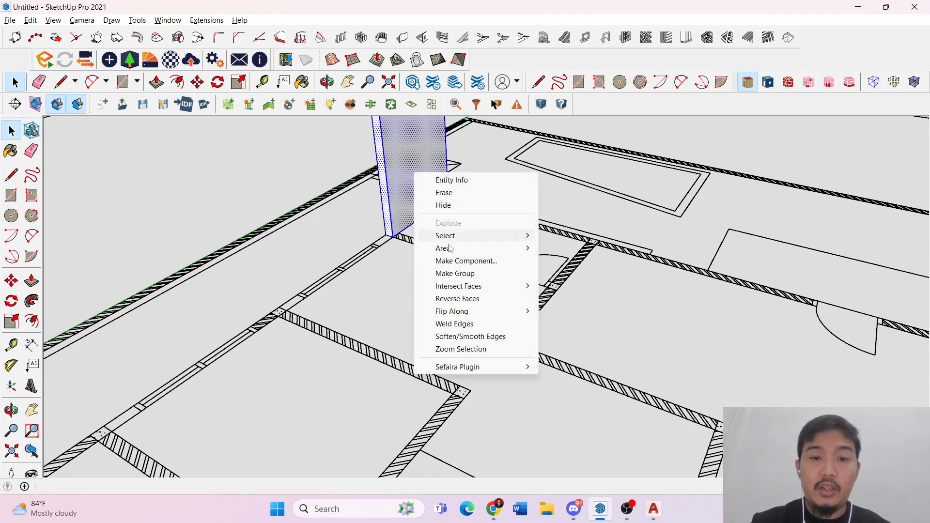
left_click(453, 272)
scroll(441, 275, "down", 2)
scroll(441, 275, "down", 3)
left_click(712, 152)
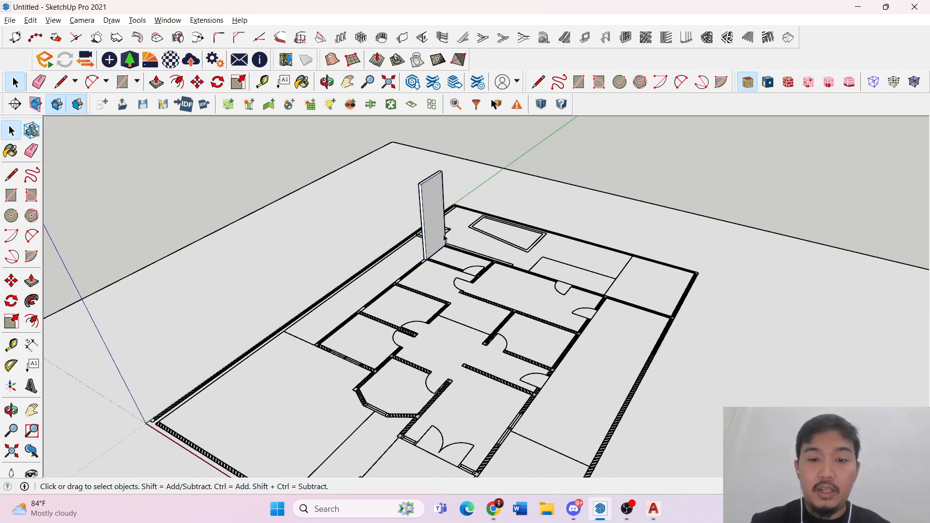
- Open the tall wall group and try to draw a narrow full-height rectangle on its inner face
scroll(477, 271, "up", 5)
middle_click_drag(444, 237, 513, 253)
double_click(523, 244)
double_click(523, 242)
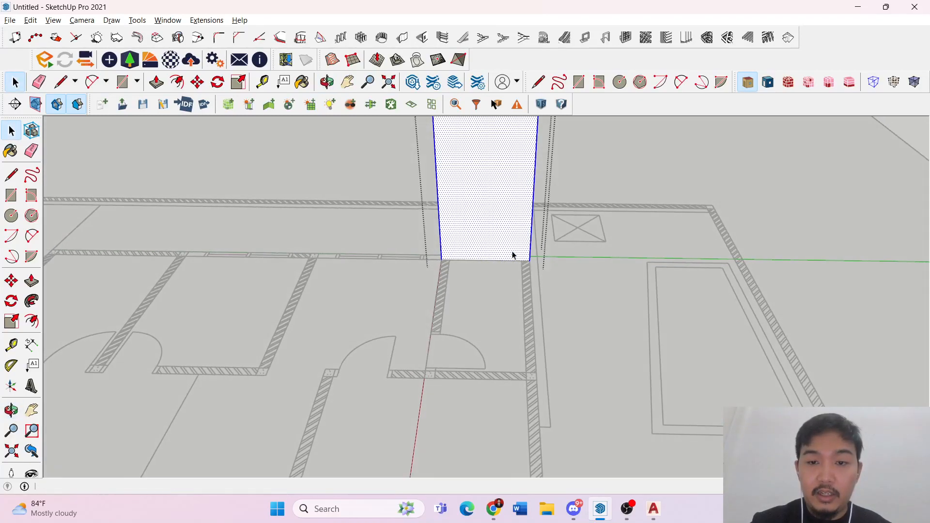
scroll(523, 260, "up", 2)
key("r")
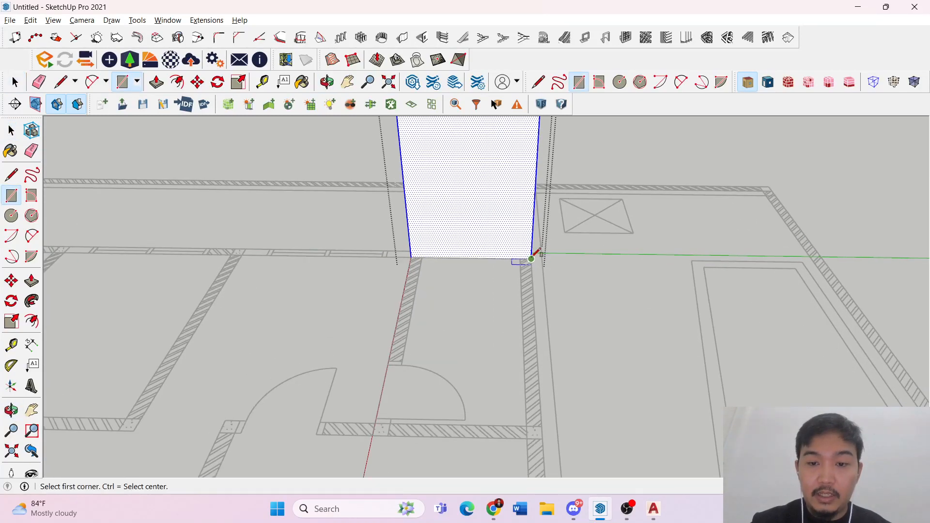
left_click(532, 258)
scroll(479, 230, "down", 3)
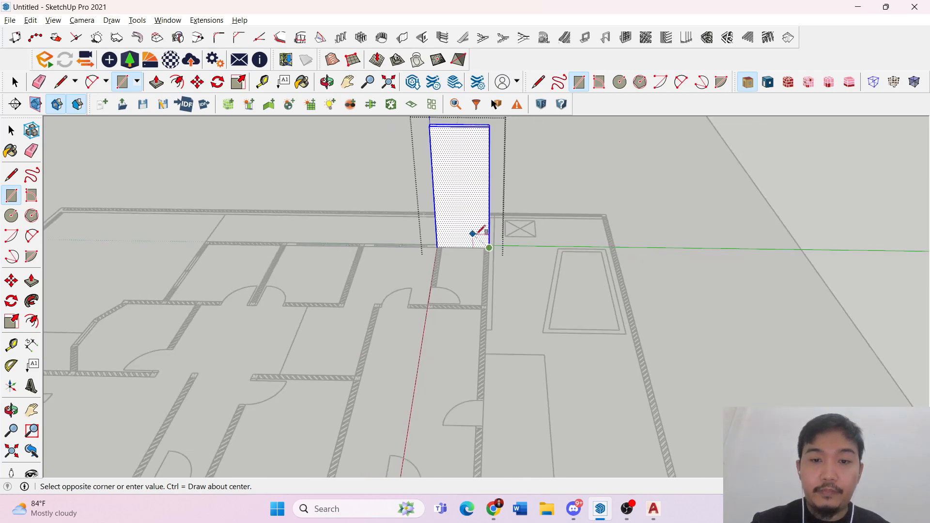
left_click(489, 131)
scroll(494, 141, "up", 3)
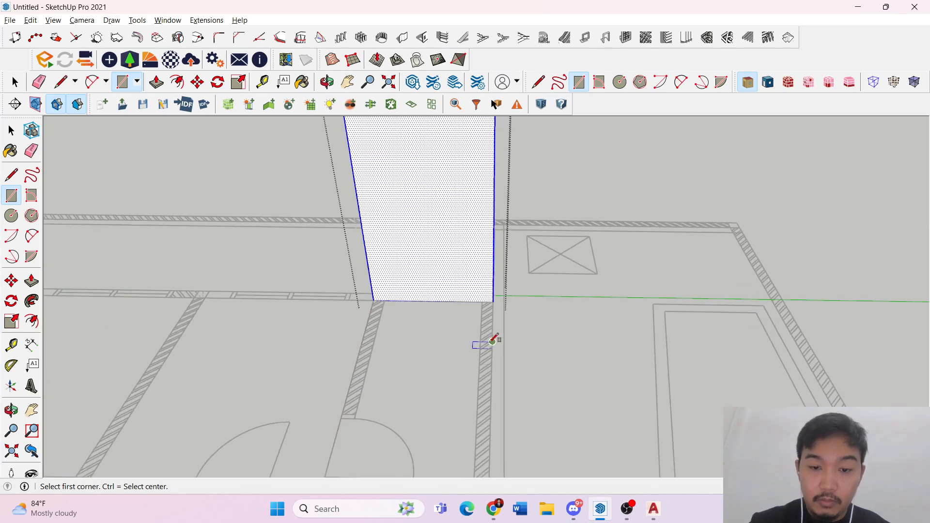
- Try to redraw the strip on the wall's inner face from the base corner up to the top edge
scroll(497, 291, "down", 1)
left_click(493, 301)
scroll(473, 242, "down", 2)
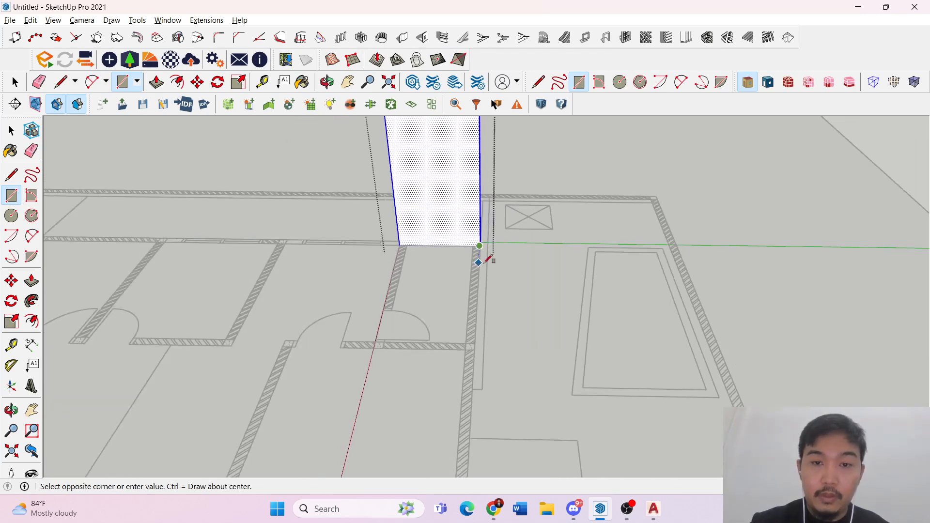
scroll(488, 260, "down", 3)
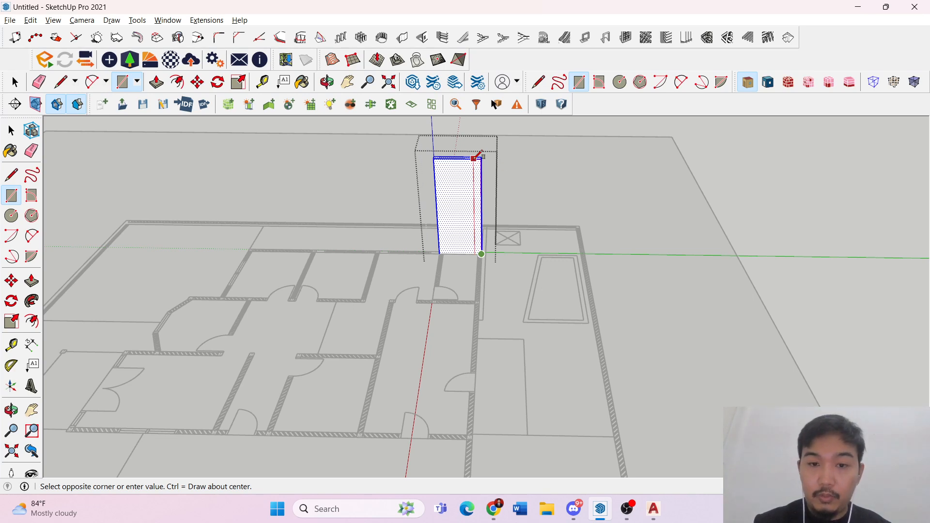
left_click(474, 158)
key("space")
scroll(486, 207, "up", 5)
key("p")
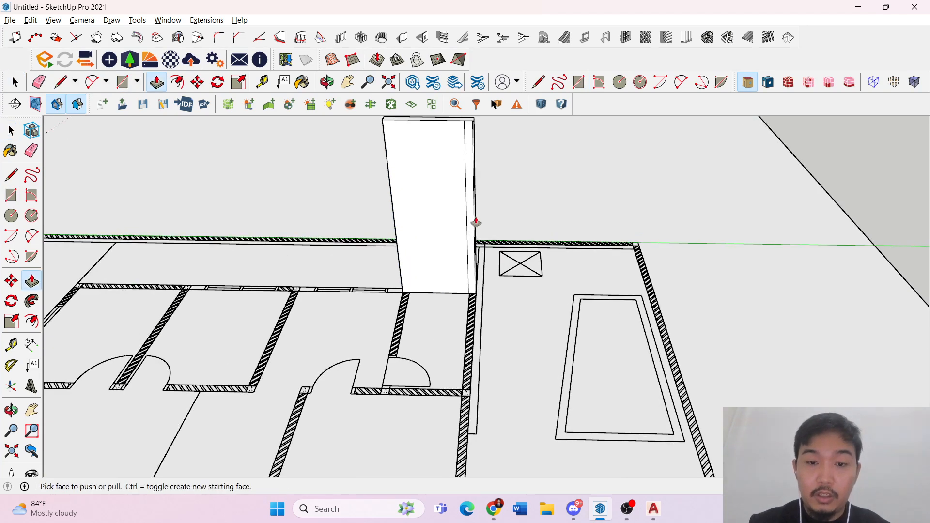
scroll(472, 290, "up", 5)
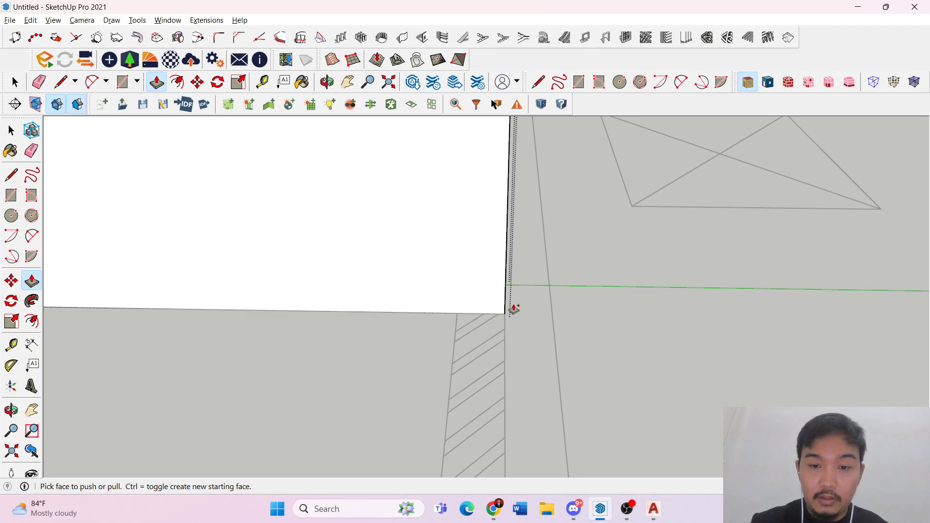
scroll(513, 308, "up", 1)
- Draw a full-height rectangle on the wall group's inner face, matching the width of the adjoining hatched outer wall
key("r")
scroll(459, 299, "down", 5)
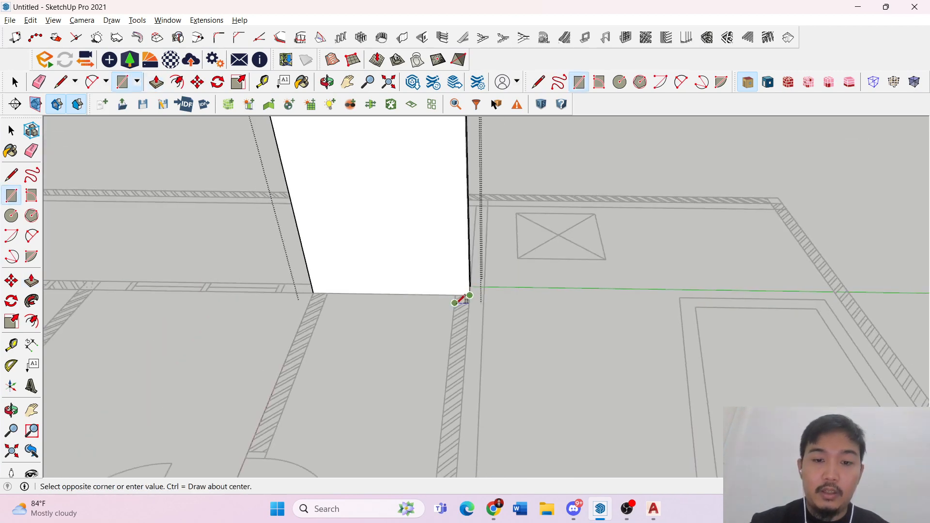
scroll(461, 237, "down", 2)
scroll(456, 175, "up", 4)
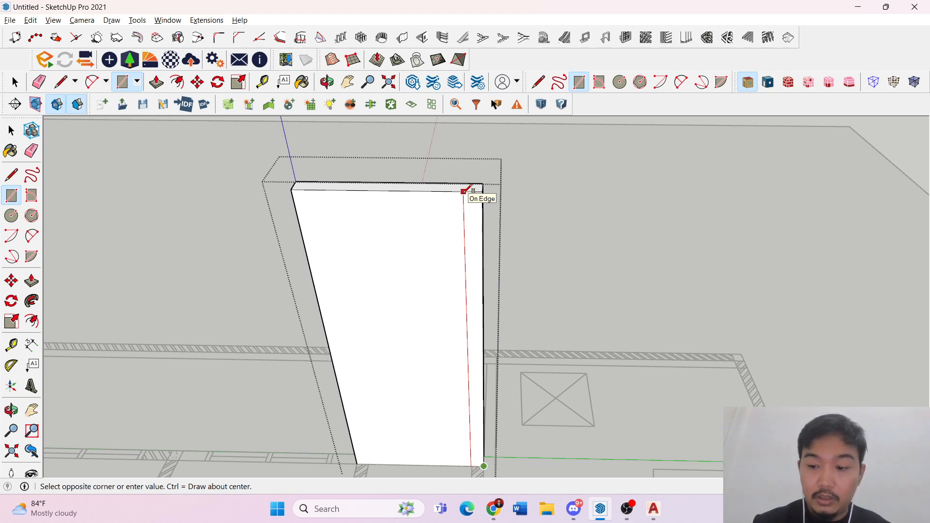
left_click(464, 191)
key("space")
key("Escape")
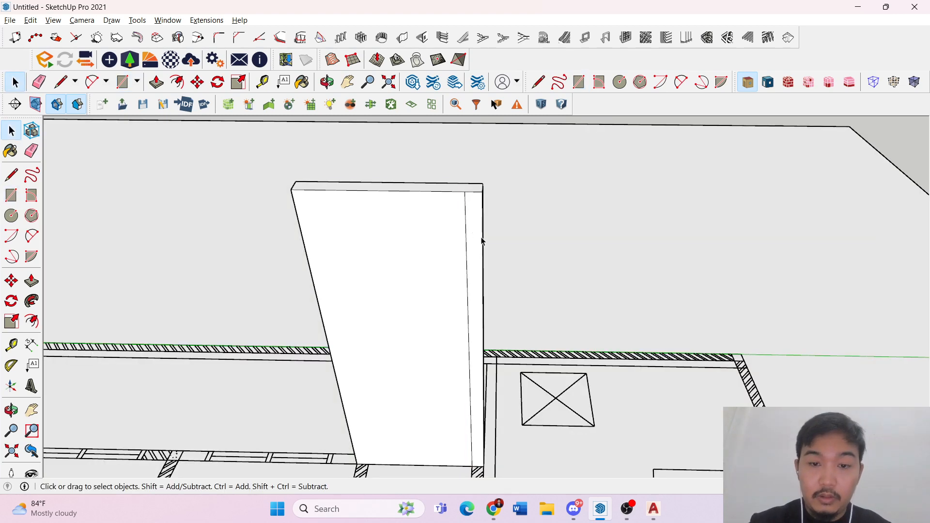
- Inside the wall group, Push/Pull the narrow strip along the hatched outer wall towards the first door opening
double_click(482, 241)
left_click(478, 239)
key("p")
middle_click_drag(469, 333, 546, 310)
scroll(644, 332, "down", 7)
scroll(553, 306, "up", 7)
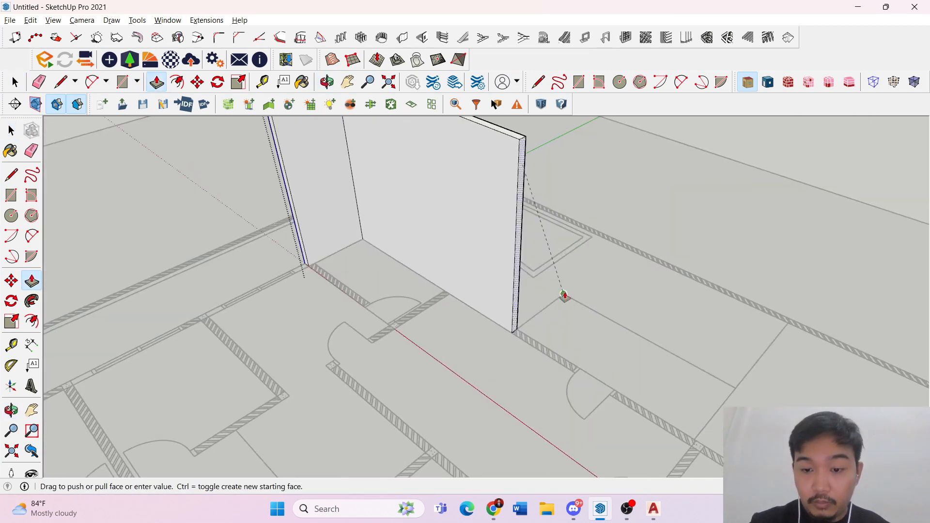
scroll(564, 296, "up", 2)
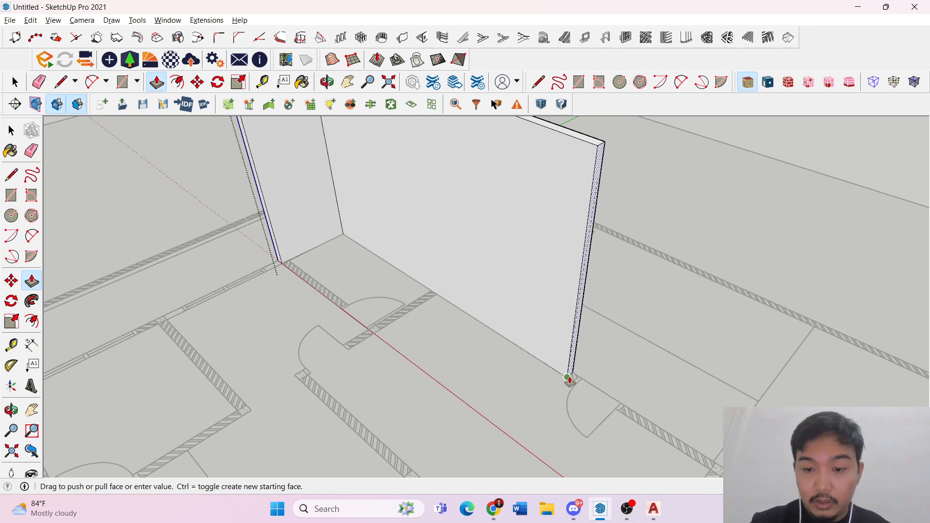
left_click(573, 379)
key("space")
- Adjust the new long wall's end face with Push/Pull so it reaches the door jamb
scroll(565, 380, "up", 4)
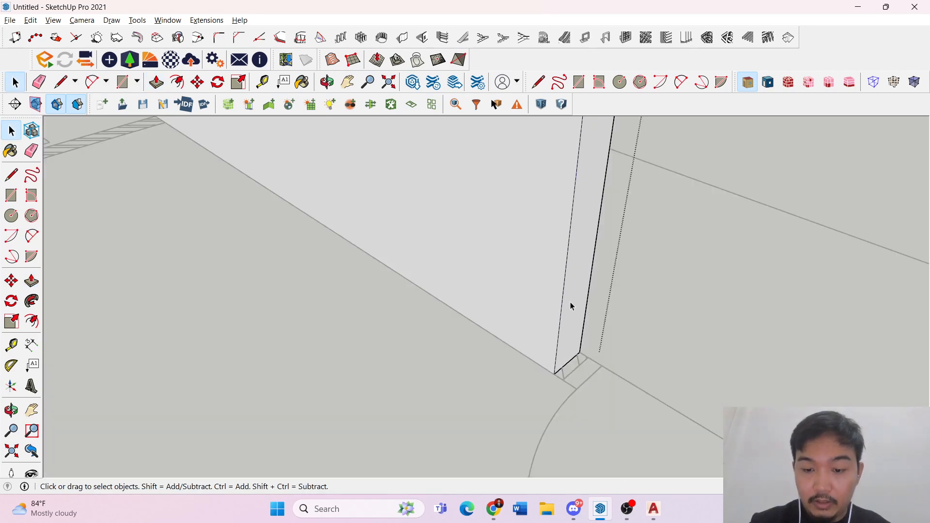
key("p")
left_click(579, 312)
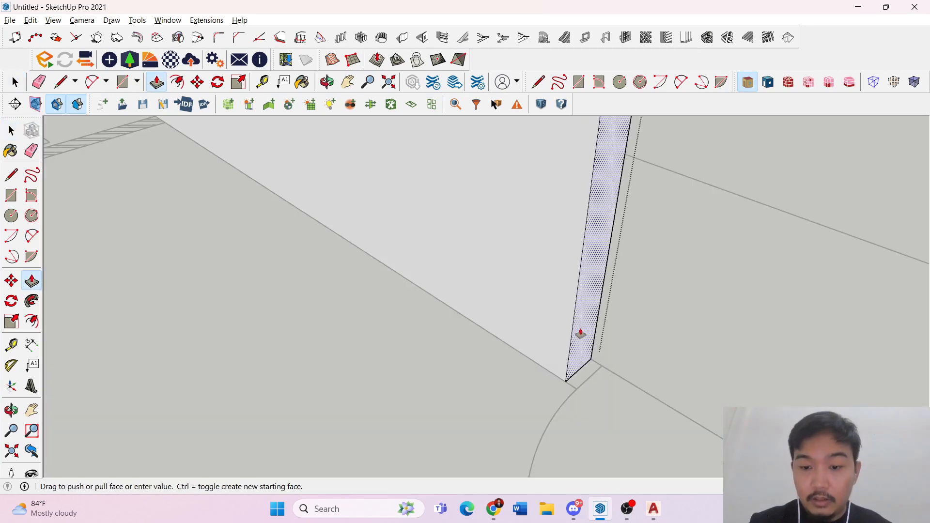
left_click(557, 379)
key("space")
scroll(546, 375, "down", 6)
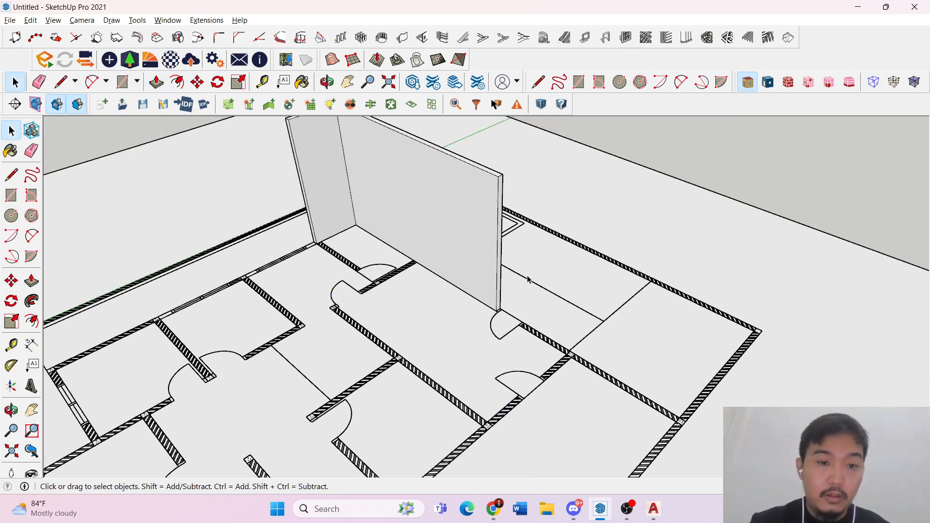
- In the wall group, Push/Pull the original wall's free end along the plan to the start of the window
middle_click_drag(528, 280, 197, 269)
middle_click_drag(310, 267, 633, 270)
middle_click_drag(198, 276, 576, 294)
scroll(205, 303, "up", 2)
scroll(352, 301, "up", 4)
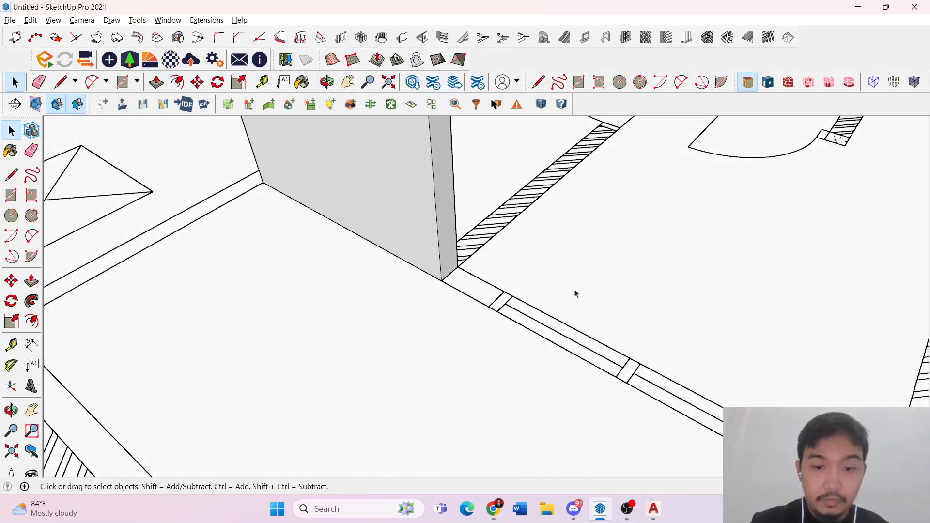
triple_click(448, 237)
key("p")
left_click(441, 241)
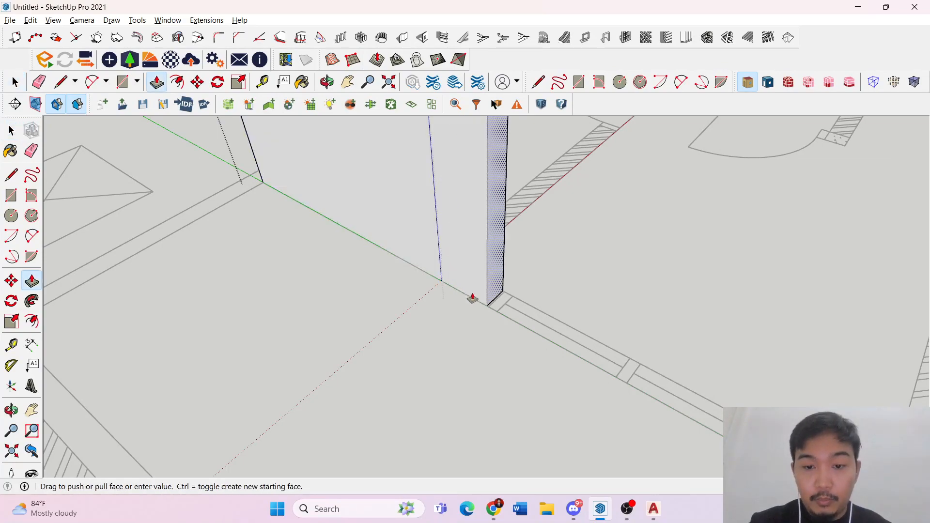
left_click(488, 307)
- Draw a full-height rectangle on the original wall's inner face where the hatched partition beside the door meets it
middle_click_drag(486, 312, 521, 216)
key("space")
left_click(521, 216)
scroll(431, 347, "down", 5)
scroll(442, 353, "up", 8)
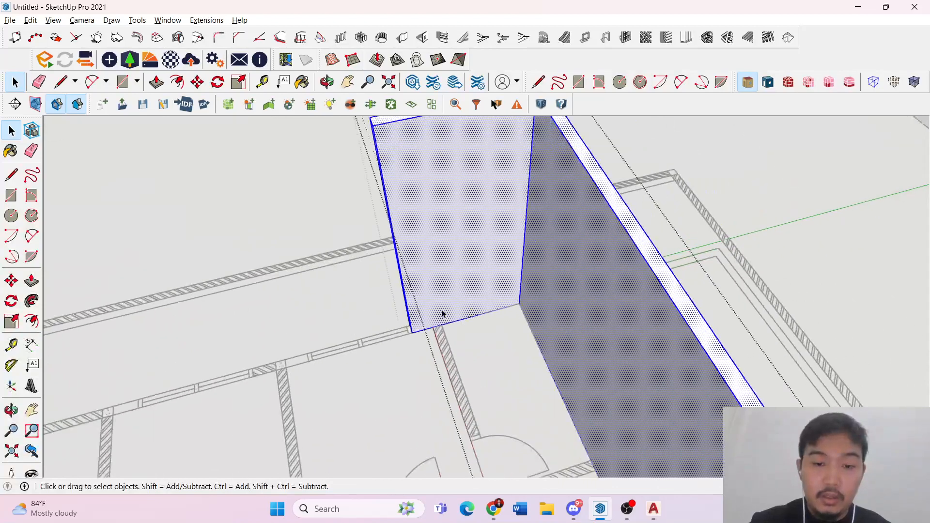
key("r")
scroll(435, 331, "down", 4)
scroll(442, 286, "up", 2)
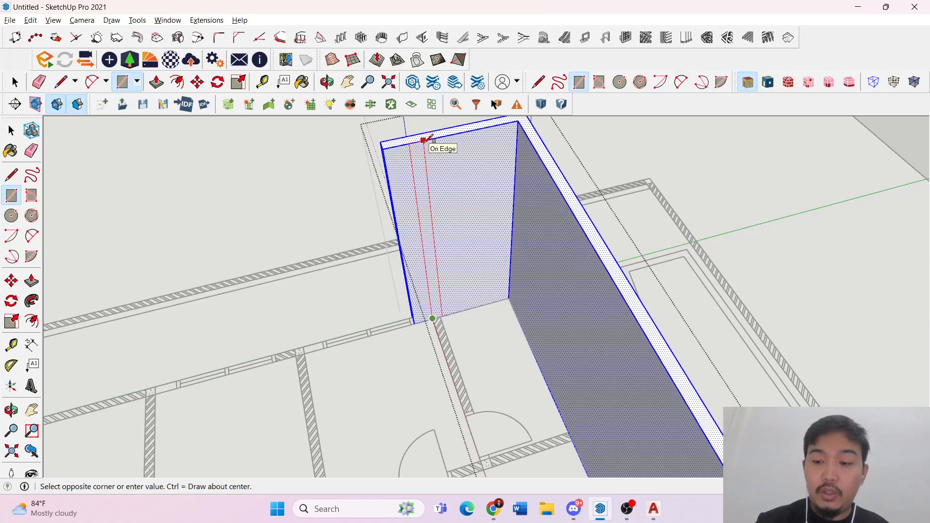
left_click(424, 140)
key("space")
scroll(469, 208, "down", 1)
- Push/Pull the partition strip along its hatched outline up to the corner room's door opening
key("p")
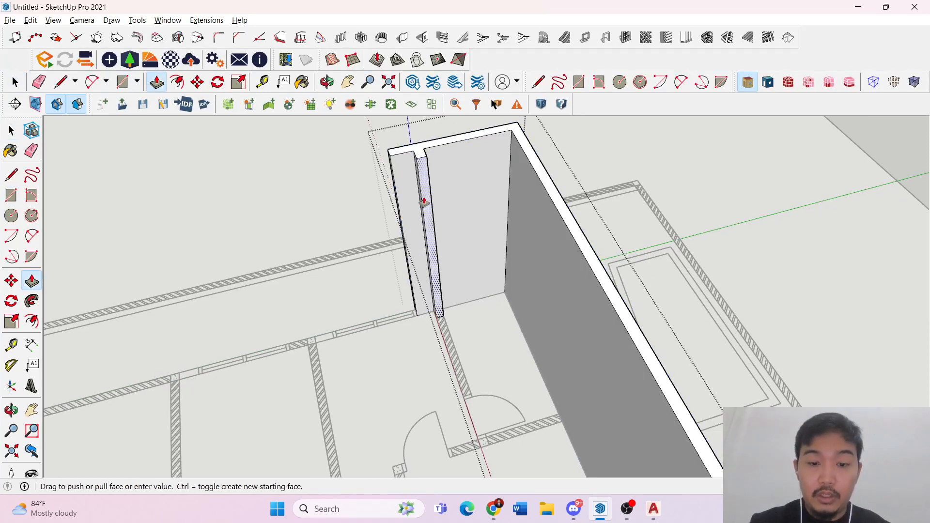
scroll(450, 382, "up", 4)
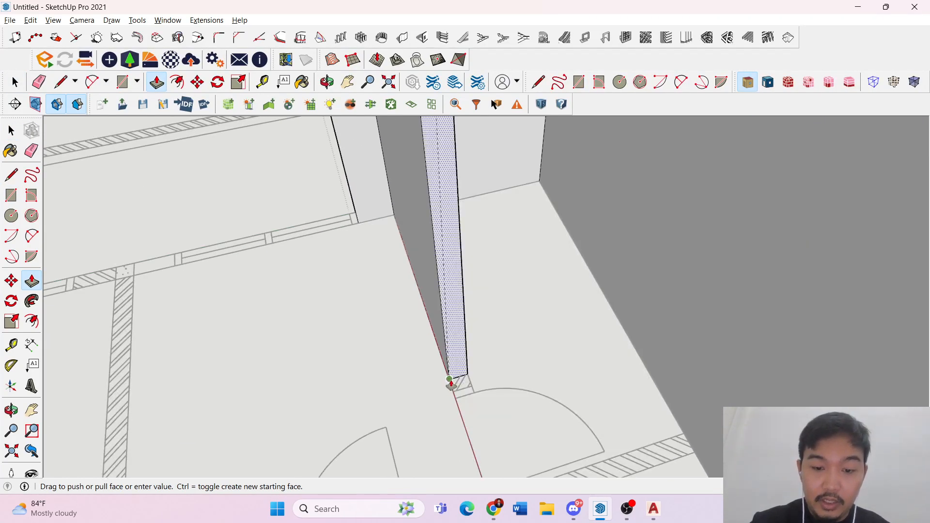
left_click(455, 391)
key("space")
key("Escape")
scroll(504, 305, "down", 4)
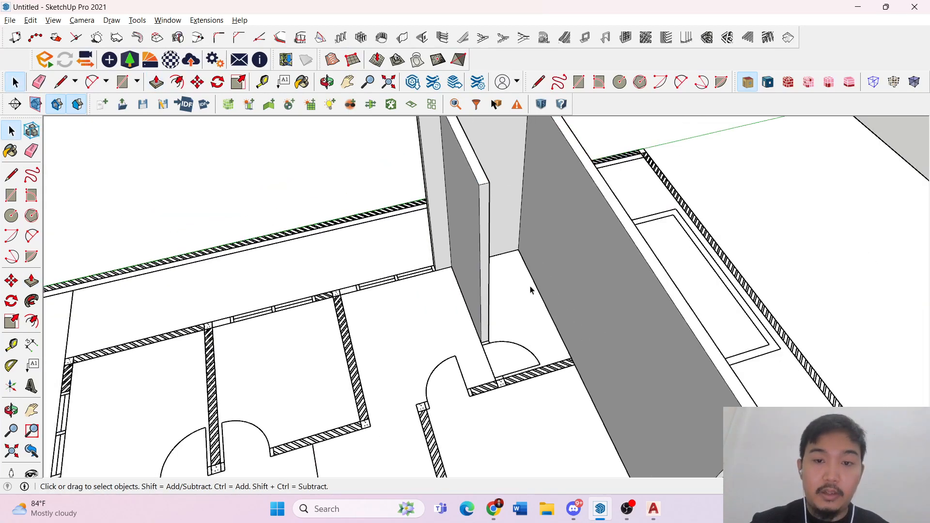
- Draw a full-height strip on the long wall's inner face where the next hatched partition joins it
middle_click_drag(530, 290, 581, 275)
scroll(581, 274, "up", 5)
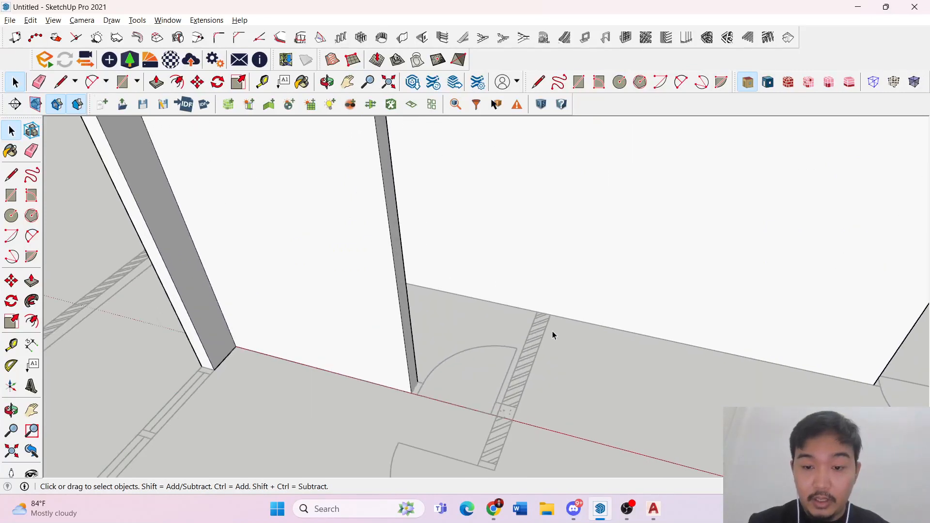
key("r")
left_click(538, 310)
scroll(537, 300, "down", 6)
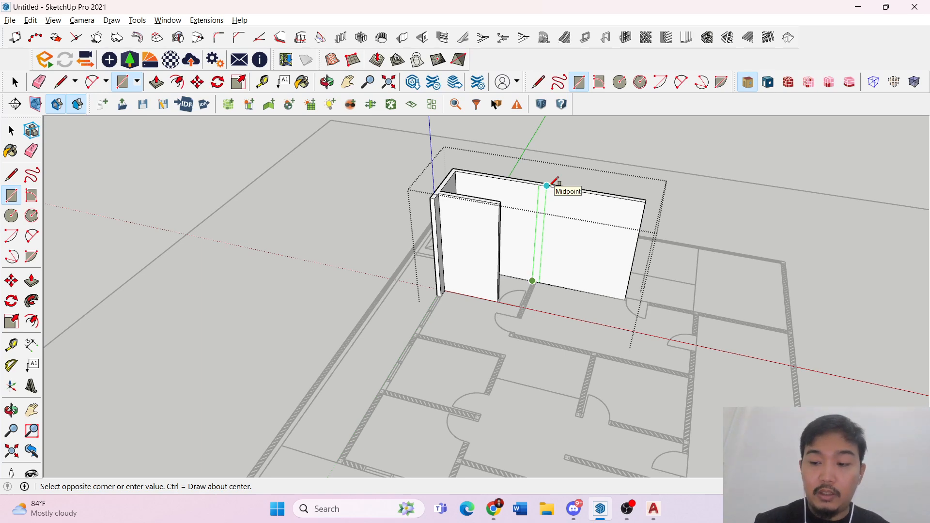
key("space")
middle_click_drag(550, 248, 557, 220)
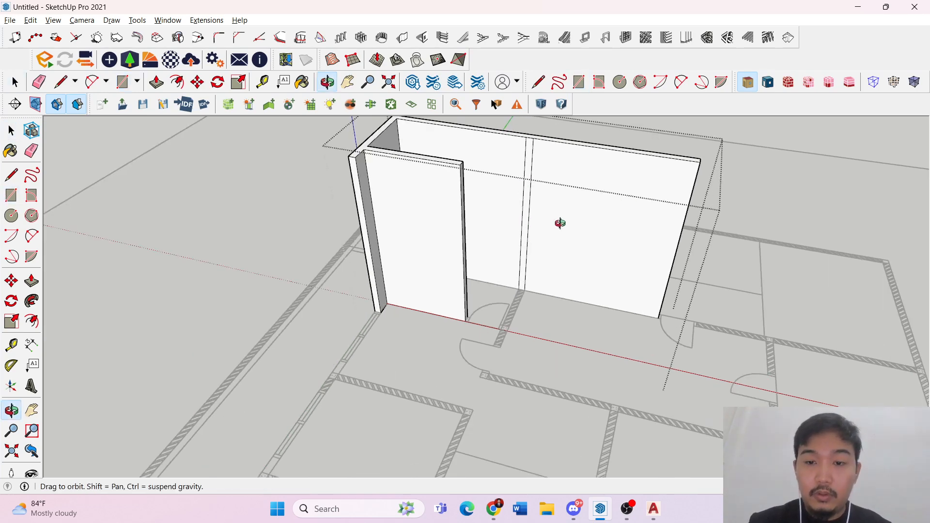
- Push/Pull the strip out from the long wall along the hatched partition to its end beside the door
key("p")
left_click_drag(527, 202, 487, 290)
scroll(559, 225, "up", 3)
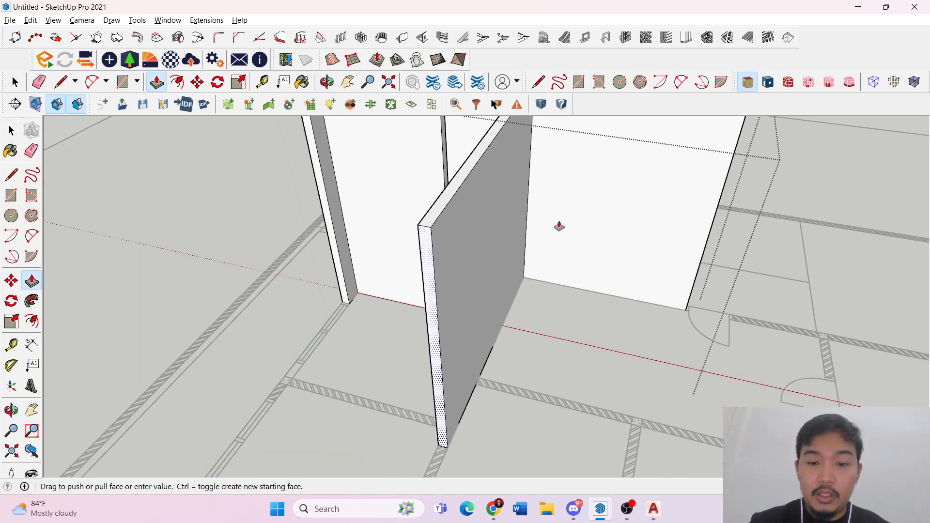
middle_click_drag(558, 224, 437, 311)
scroll(437, 311, "up", 2)
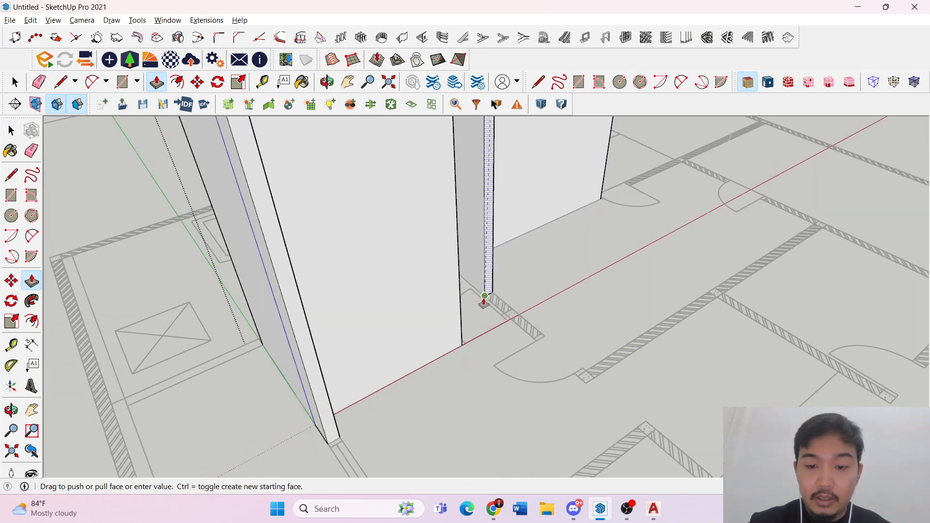
scroll(531, 341, "up", 3)
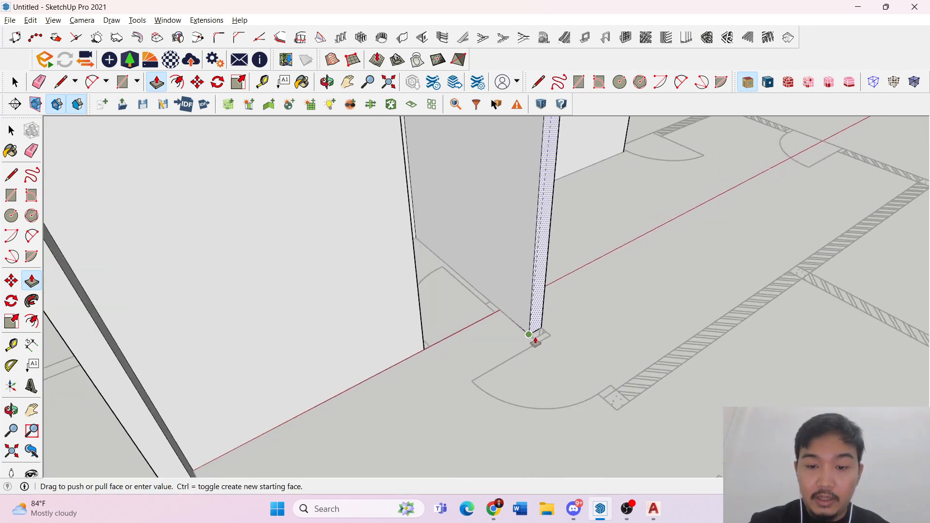
left_click(531, 339)
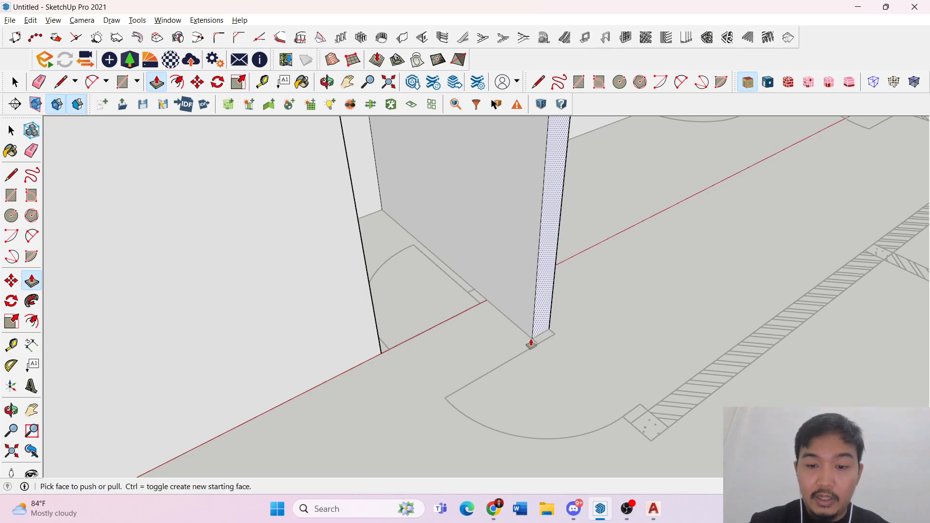
scroll(516, 269, "down", 2)
key("space")
key("Escape")
- Examine the grouped corner-room walls against the floor plan from several angles
middle_click_drag(646, 236, 499, 244)
scroll(500, 248, "down", 3)
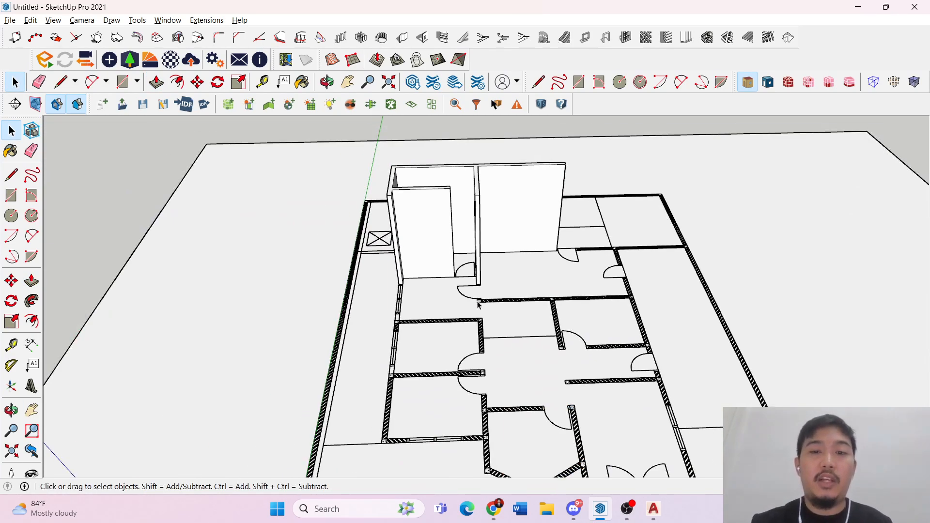
middle_click_drag(515, 318, 573, 307)
scroll(430, 320, "up", 3)
scroll(430, 320, "down", 3)
scroll(415, 384, "up", 5)
scroll(457, 371, "down", 3)
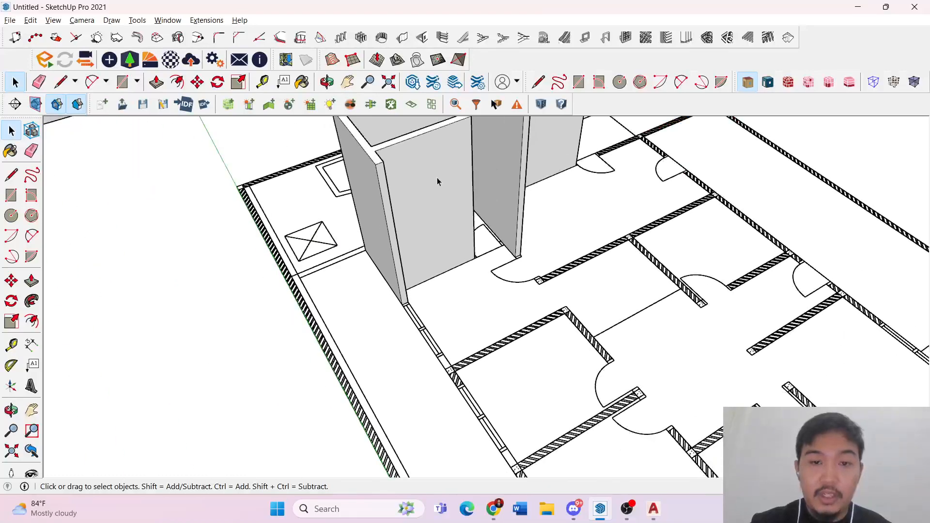
left_click(435, 180)
scroll(442, 276, "down", 6)
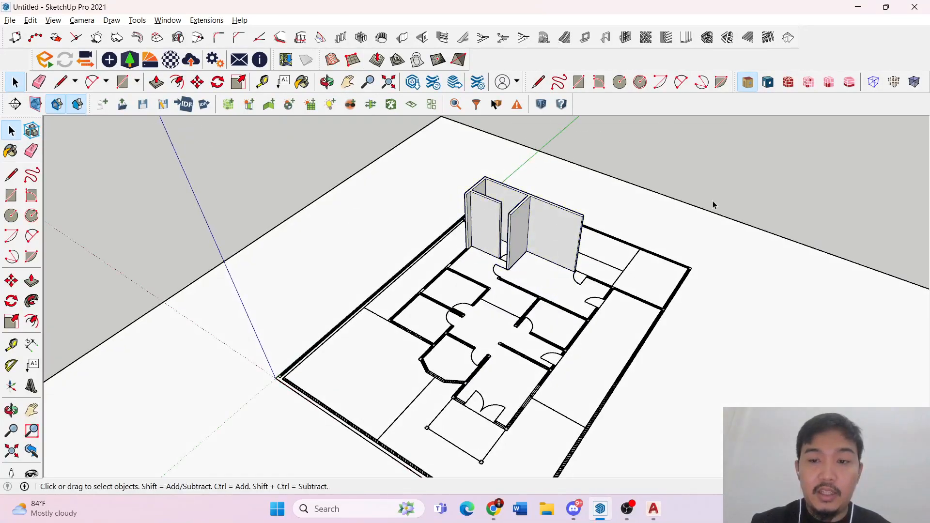
middle_click_drag(712, 205, 519, 193)
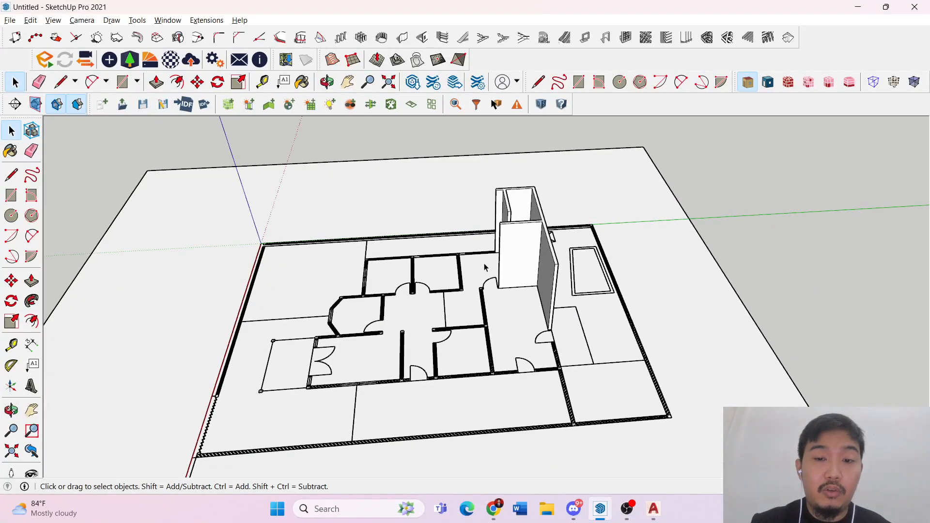
right_click(515, 242)
scroll(575, 353, "up", 10)
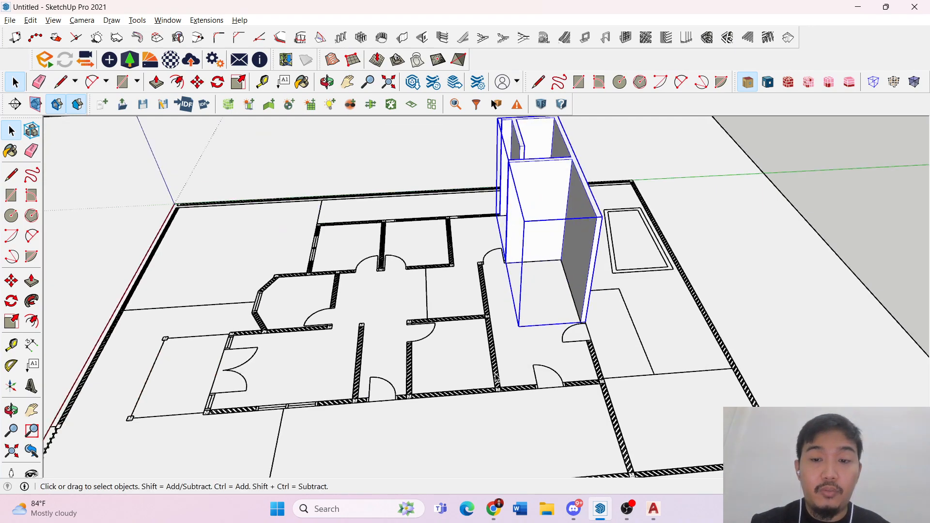
- Draw a rectangle over the hatched partition from its door-side column to the junction with the outer wall
mouse_move(579, 333)
middle_mouse_down()
mouse_move(621, 309)
mouse_move(688, 301)
middle_mouse_up()
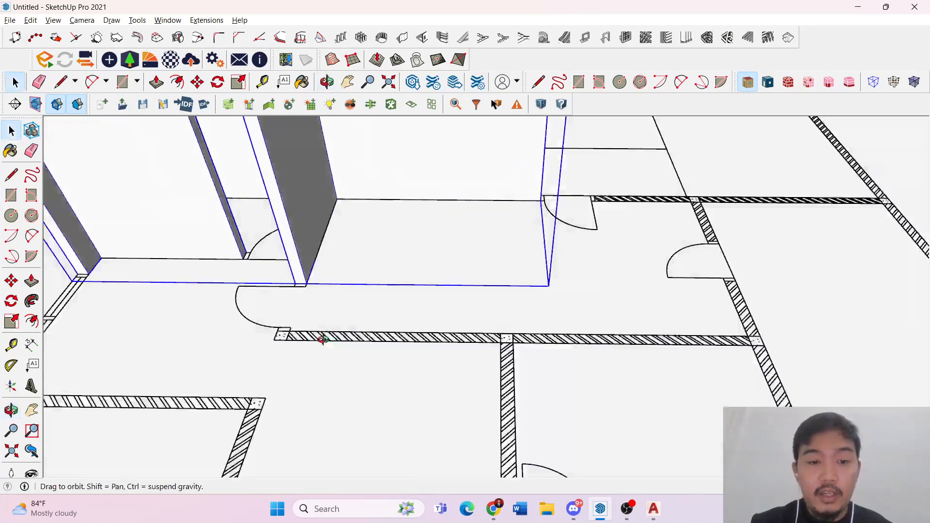
middle_click_drag(321, 338, 356, 344)
key("r")
scroll(310, 364, "up", 2)
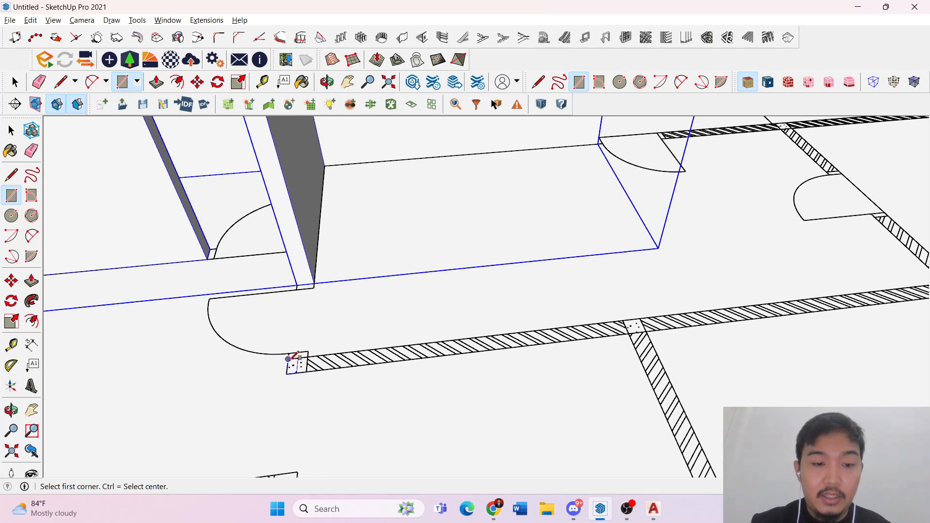
scroll(300, 357, "down", 2)
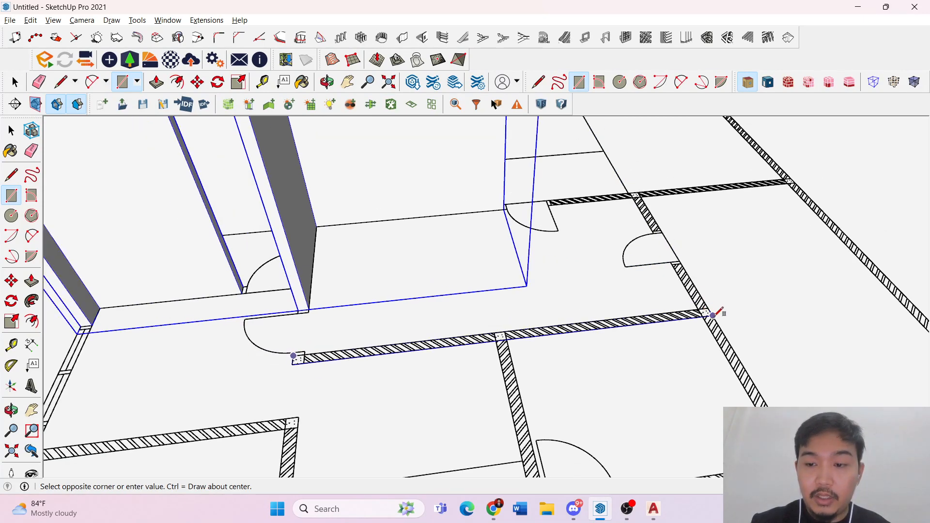
left_click(713, 315)
- Push/Pull the partition rectangle up into a tall wall and make the wall a group
key("space")
key("p")
scroll(529, 342, "up", 1)
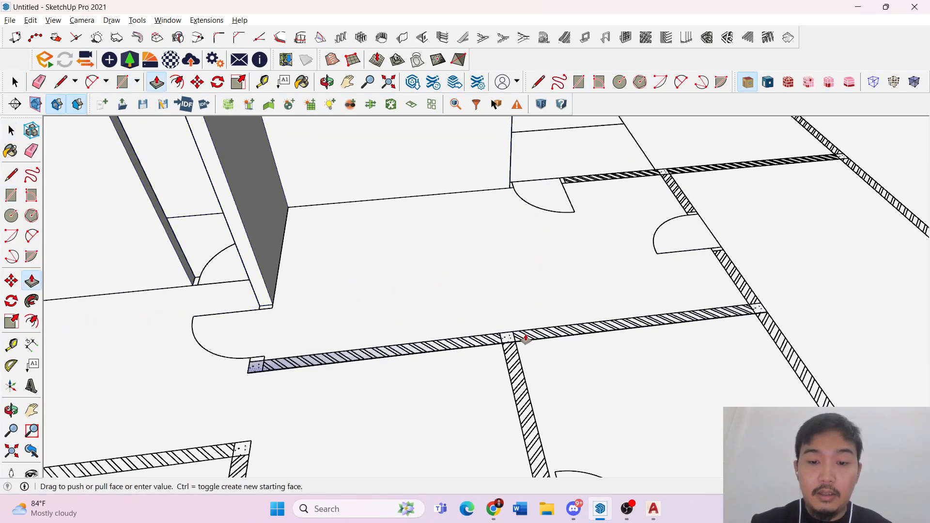
left_click_drag(525, 339, 547, 220)
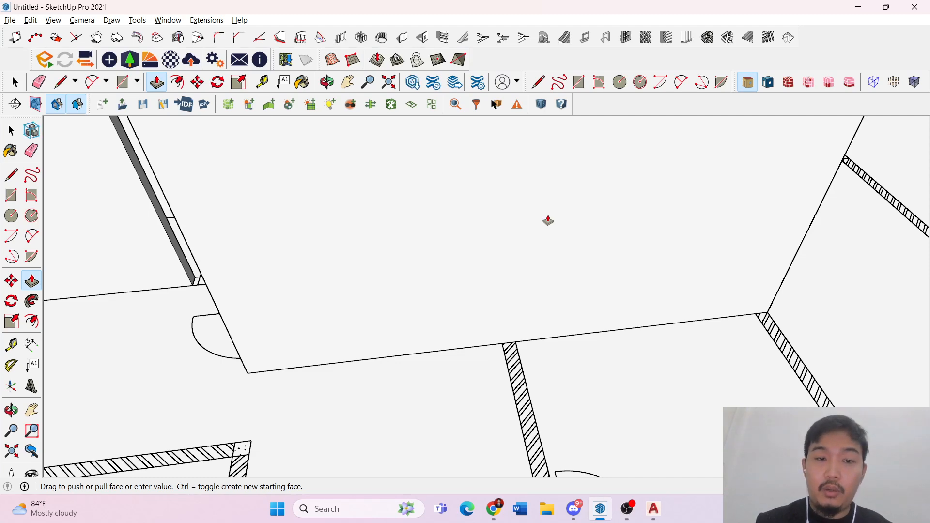
key("space")
scroll(445, 279, "down", 6)
right_click(446, 279)
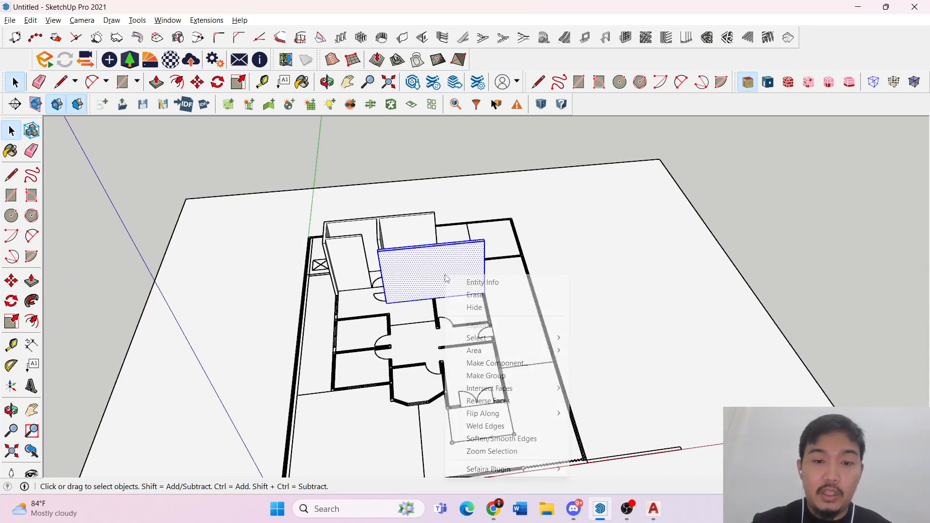
left_click(485, 374)
middle_click_drag(484, 373, 490, 288)
scroll(489, 288, "up", 6)
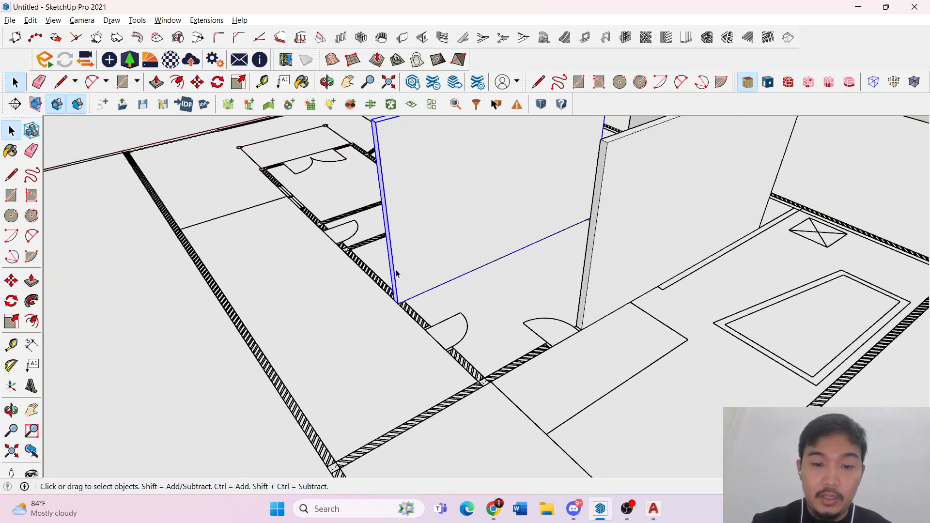
key("r")
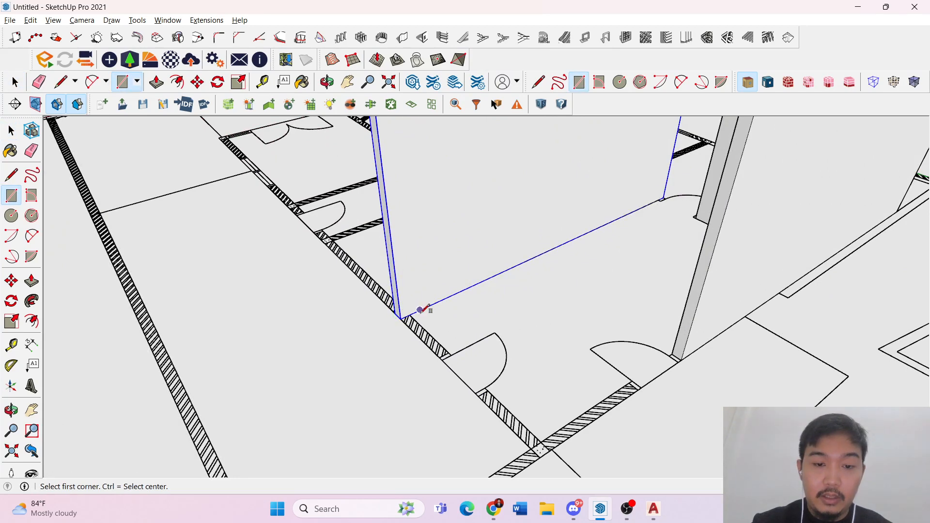
left_click(413, 314)
scroll(382, 251, "down", 5)
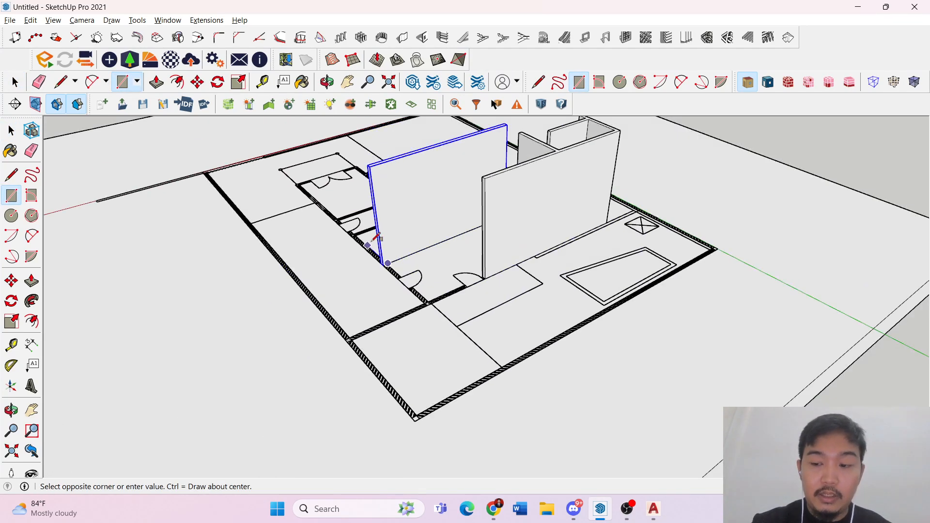
left_click(379, 234)
scroll(376, 252, "up", 5)
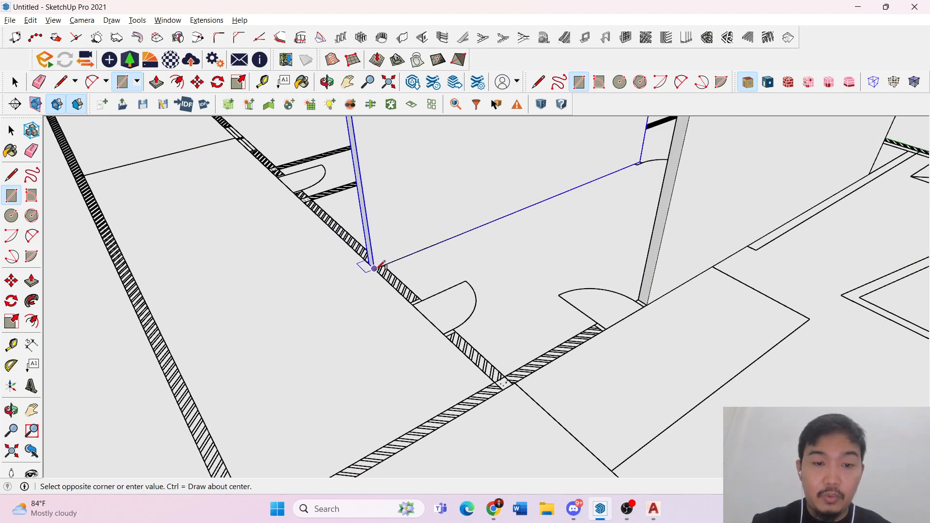
scroll(374, 267, "down", 5)
left_click(380, 246)
scroll(384, 266, "up", 6)
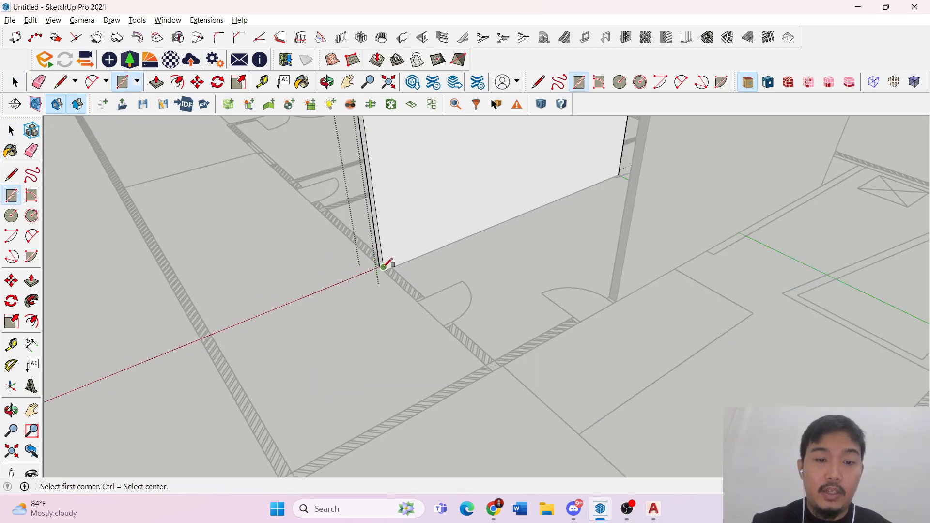
key("space")
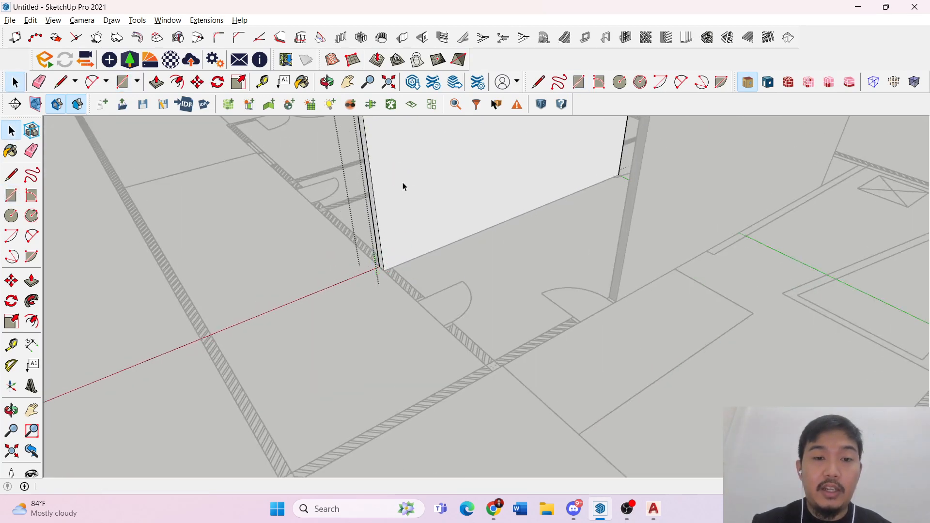
scroll(402, 181, "down", 10)
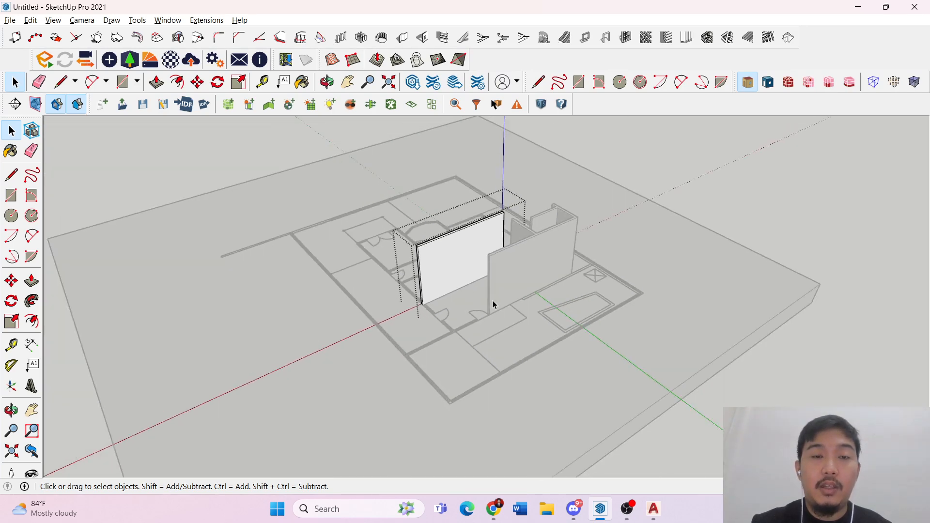
scroll(470, 259, "up", 3)
mouse_move(426, 276)
middle_mouse_down()
mouse_move(419, 202)
mouse_move(369, 247)
mouse_move(661, 166)
mouse_move(417, 214)
mouse_move(361, 260)
mouse_move(336, 264)
mouse_move(403, 161)
mouse_move(365, 235)
mouse_move(392, 203)
mouse_move(531, 201)
mouse_move(307, 292)
mouse_move(504, 247)
mouse_move(380, 294)
middle_mouse_up()
key("Escape")
middle_click_drag(562, 293, 356, 345)
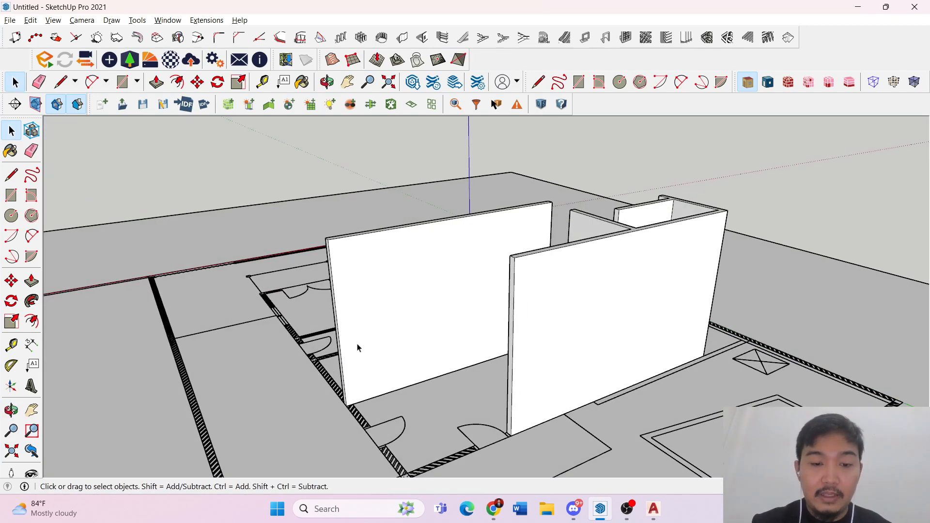
- Inside the new wall group, draw a narrow full-height strip on its room-side face at the outer-wall end
triple_click(339, 341)
key("r")
scroll(340, 415, "up", 1)
scroll(340, 415, "up", 1)
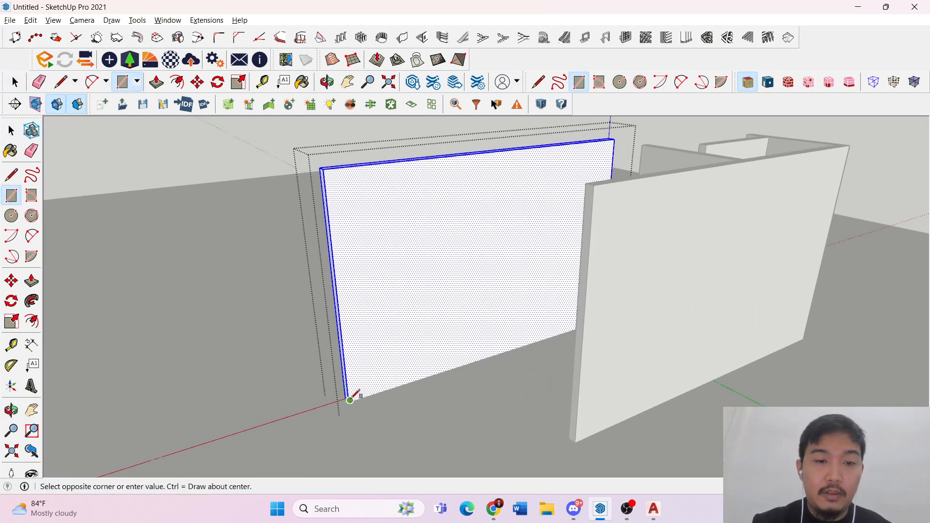
scroll(339, 411, "up", 2)
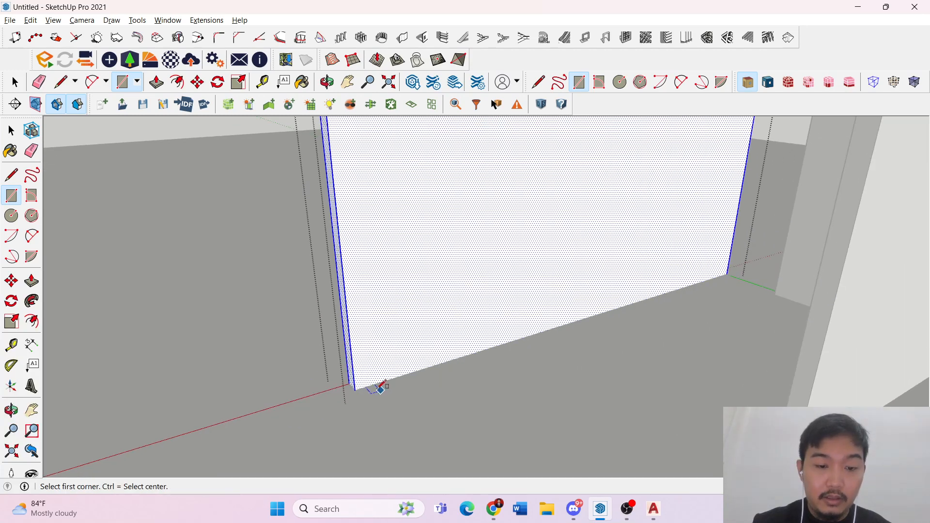
left_click(355, 390)
scroll(355, 382, "down", 3)
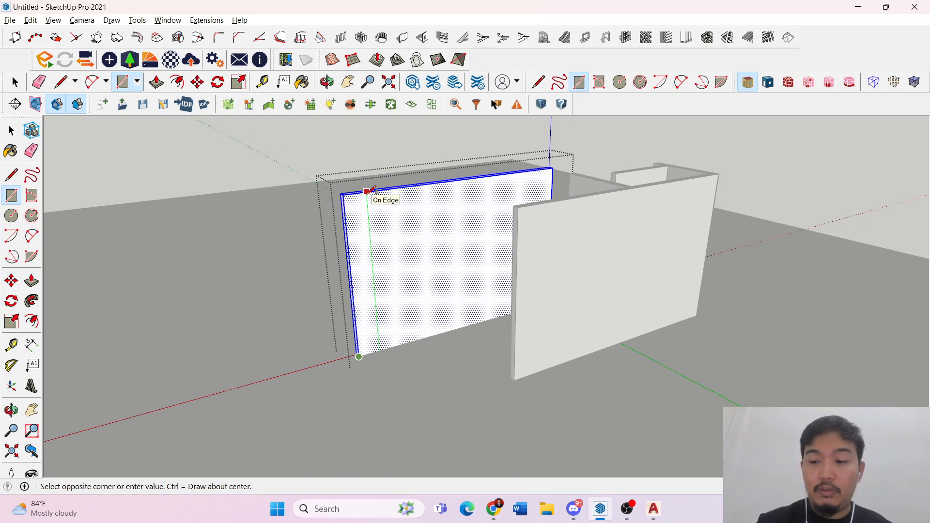
left_click(367, 191)
- Try to Push/Pull the strip out from the wall's end along the hatched outer wall
key("space")
key("p")
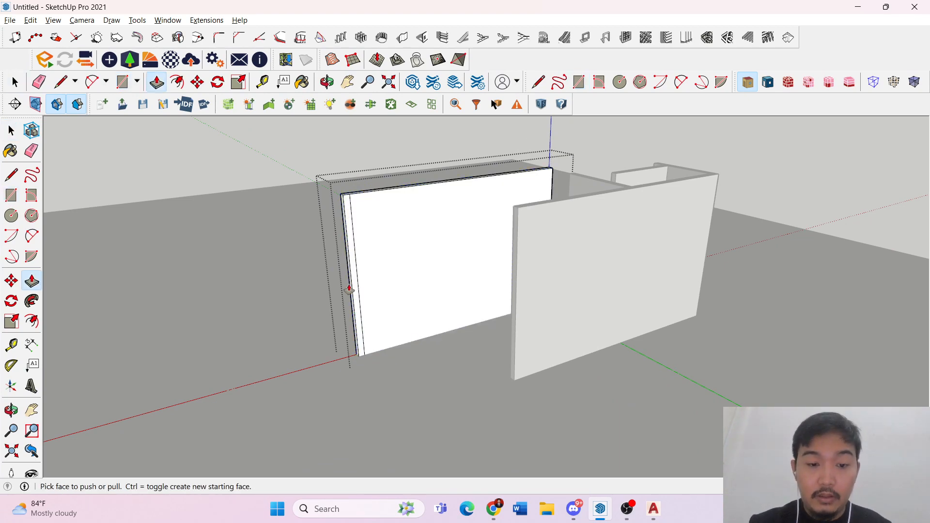
key("space")
key("Escape")
double_click(357, 303)
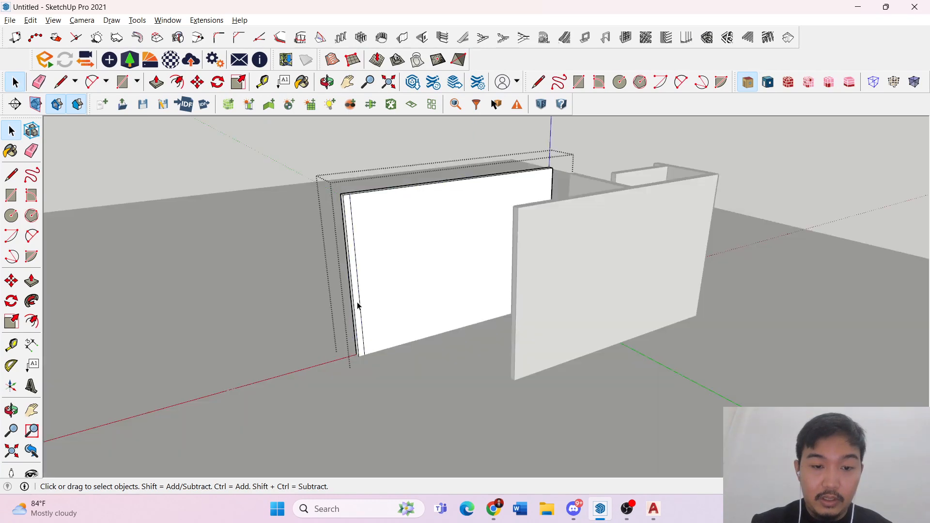
key("p")
left_click(359, 317)
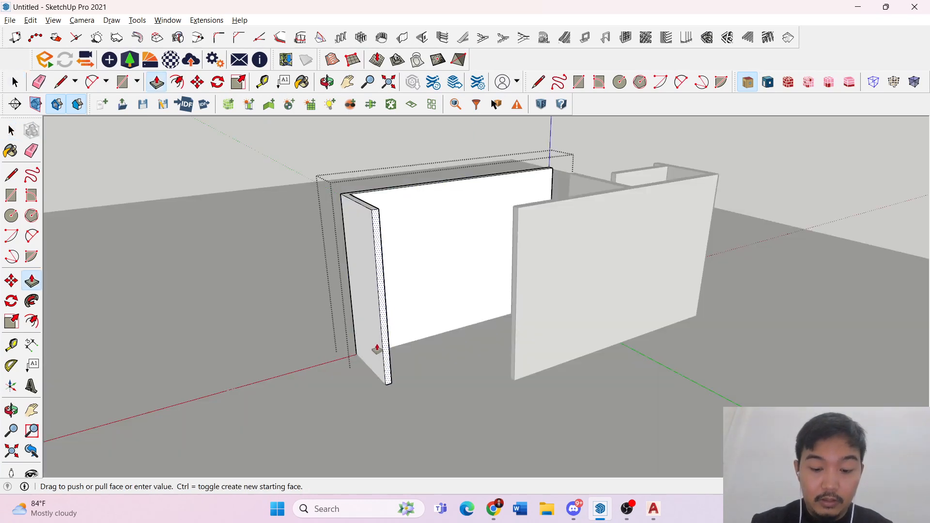
key("k")
left_click(378, 351)
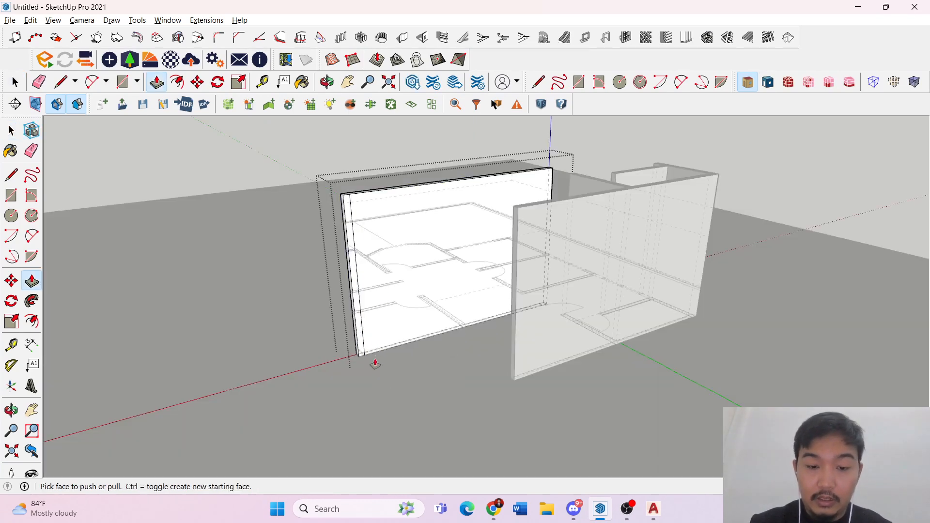
key("k")
key("space")
left_click(373, 361)
- Push/Pull the strip along the hatched outer wall up to the nearest door opening and close the group
middle_click_drag(373, 362, 441, 369)
scroll(441, 369, "up", 2)
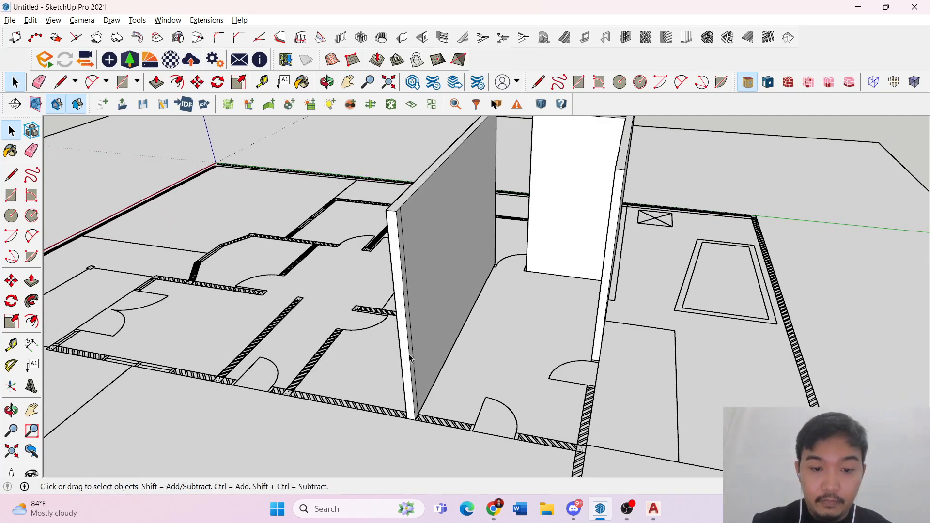
double_click(412, 361)
key("p")
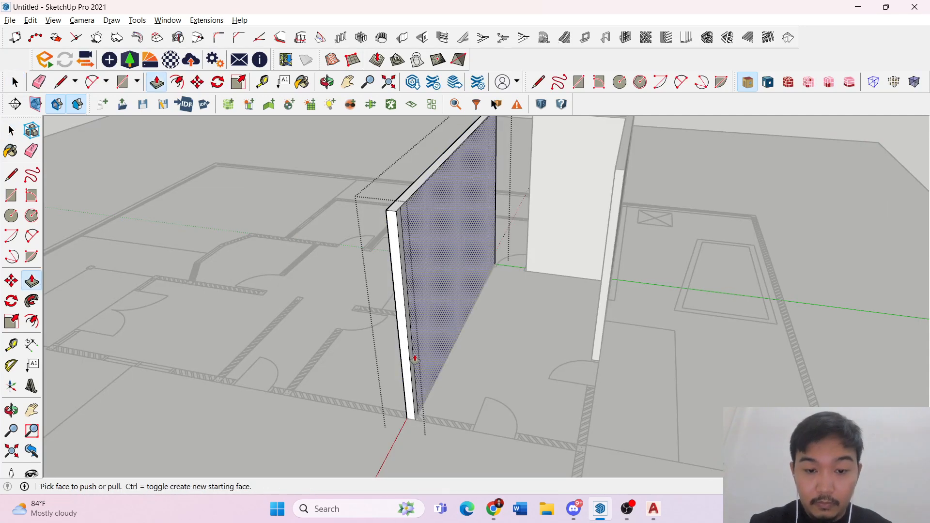
left_click_drag(414, 383, 468, 446)
scroll(465, 434, "up", 3)
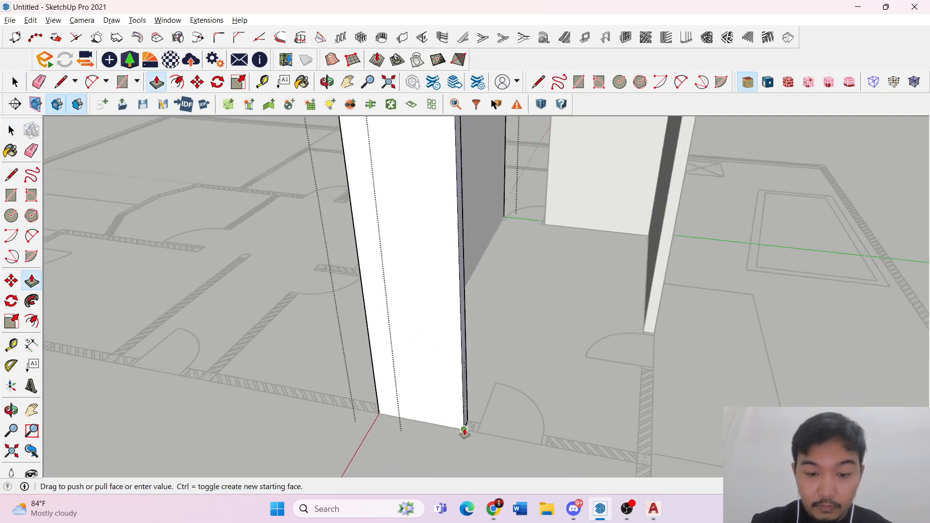
key("space")
key("Escape")
- Try to draw a full-height strip on the wall's opposite face at its outer end
scroll(443, 377, "down", 2)
middle_click_drag(545, 371, 735, 370)
scroll(631, 398, "down", 1)
double_click(615, 381)
scroll(614, 380, "up", 2)
key("r")
scroll(613, 383, "up", 1)
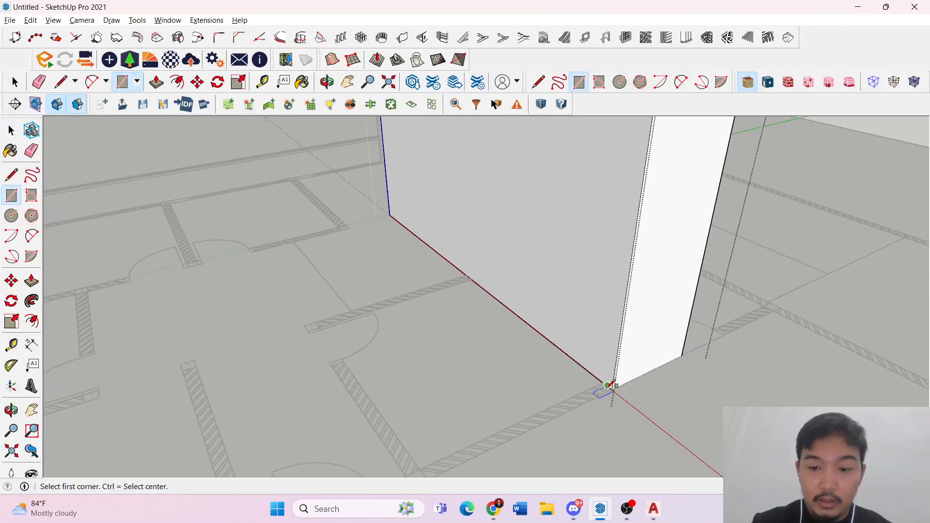
scroll(619, 335, "down", 3)
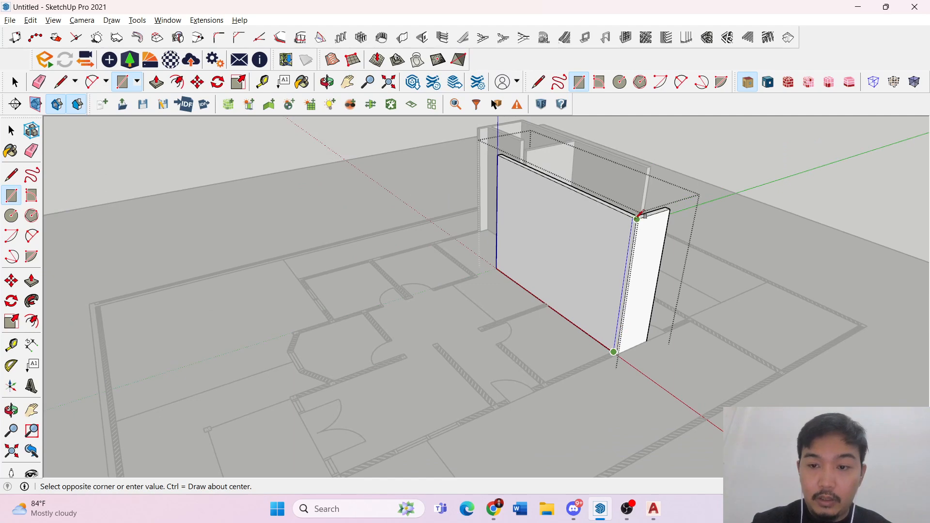
left_click(642, 213)
key("space")
scroll(616, 339, "up", 3)
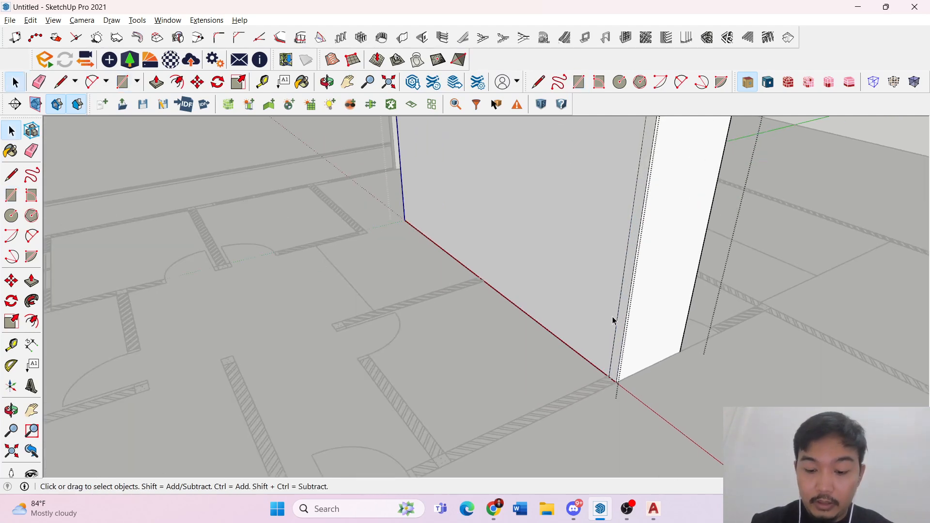
key("p")
key("Escape")
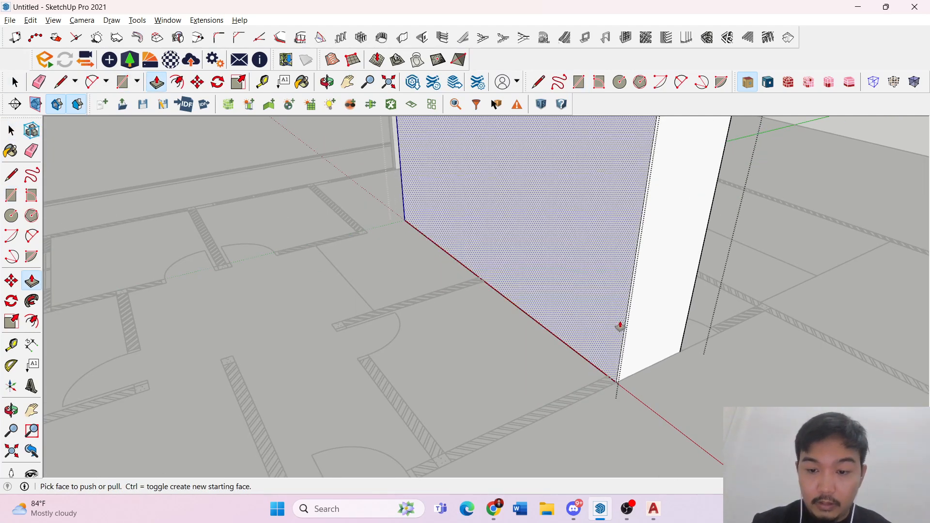
key("space")
triple_click(619, 332)
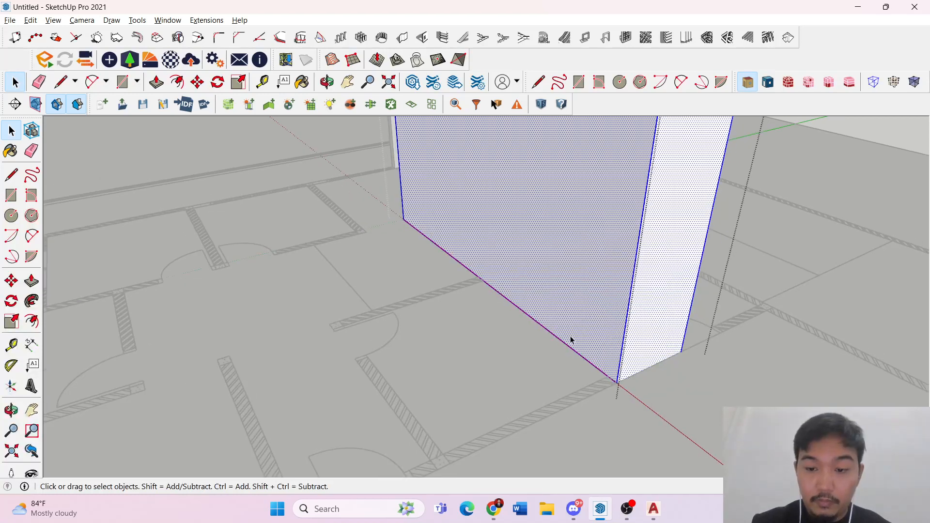
- Try to redraw the opposite-face strip and Push/Pull it along the hatched outer wall
key("r")
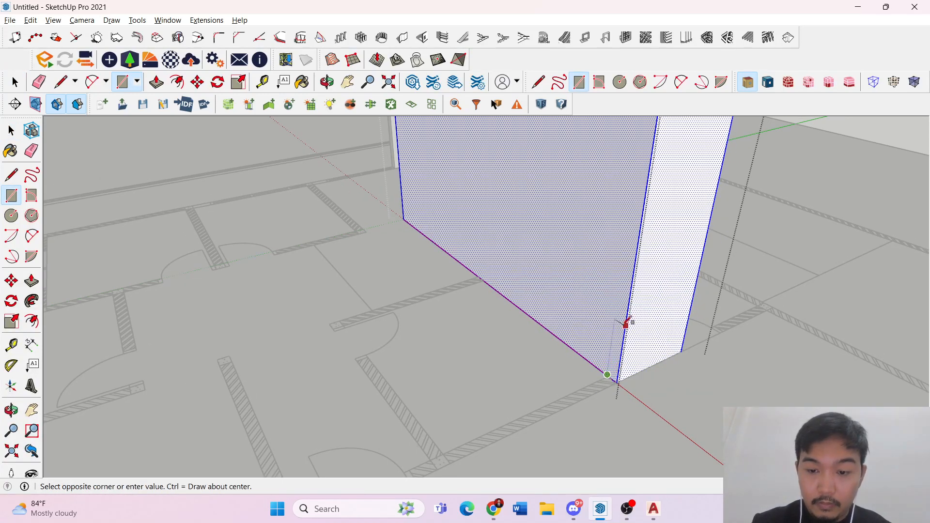
scroll(628, 323, "down", 3)
key("space")
scroll(620, 285, "up", 3)
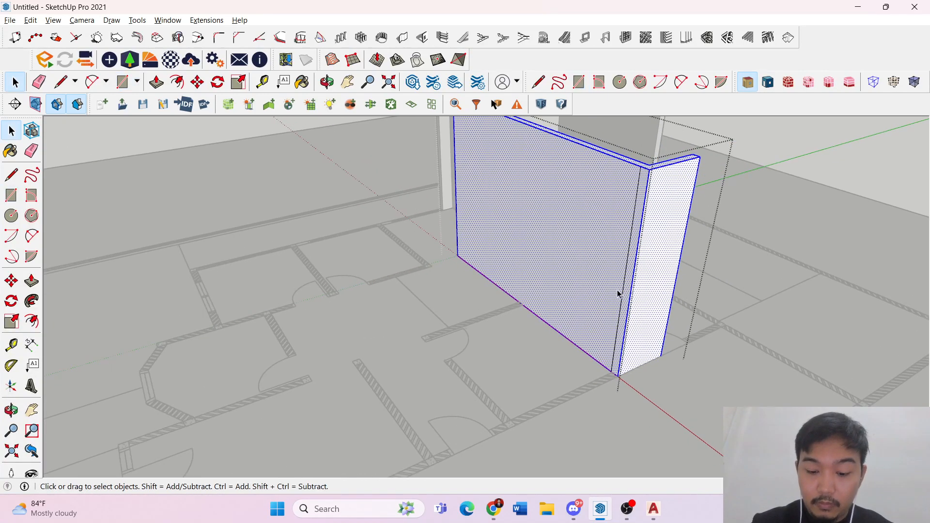
key("p")
left_click(629, 275)
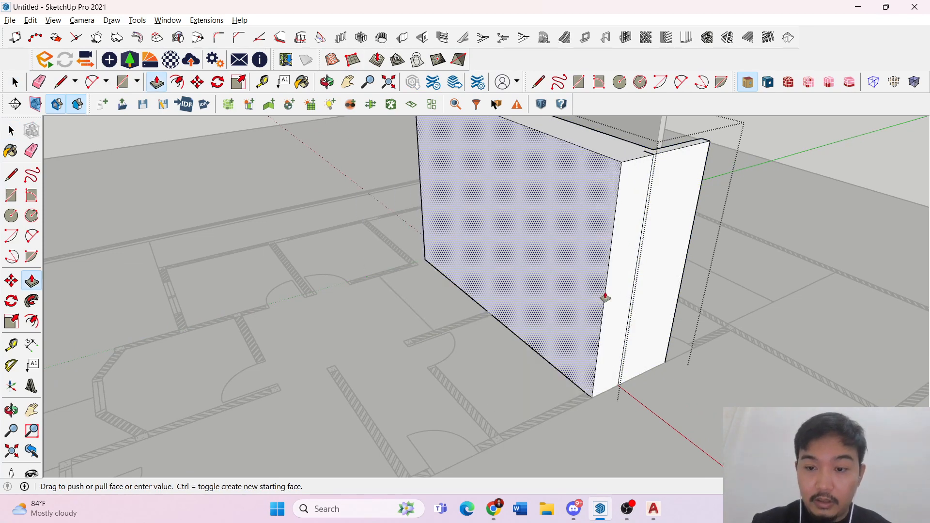
key("ctrl")
key("Escape")
key("space")
scroll(628, 388, "up", 1)
left_click(626, 388)
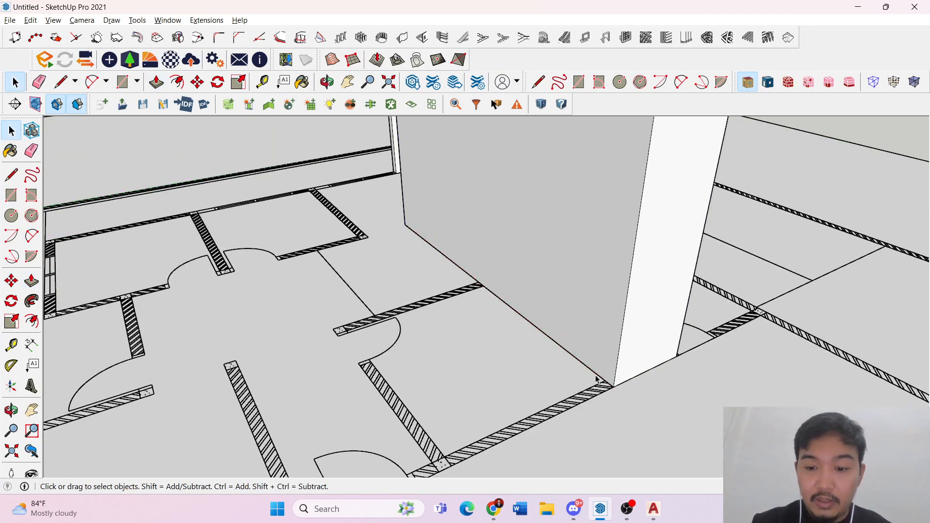
- Open the wall group and try to draw a full-height strip on the long wall's face beside its outer corner
triple_click(616, 370)
scroll(614, 395, "up", 2)
scroll(613, 390, "up", 1)
key("r")
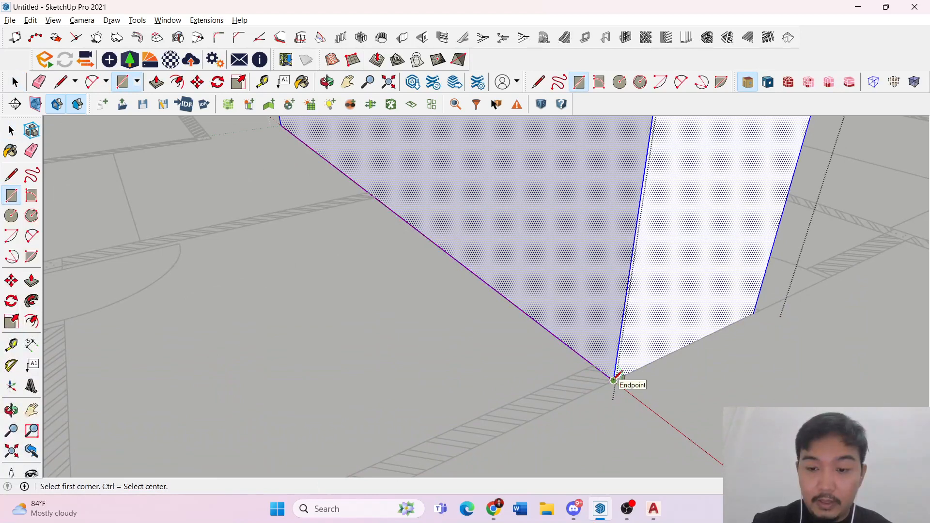
scroll(615, 377, "down", 4)
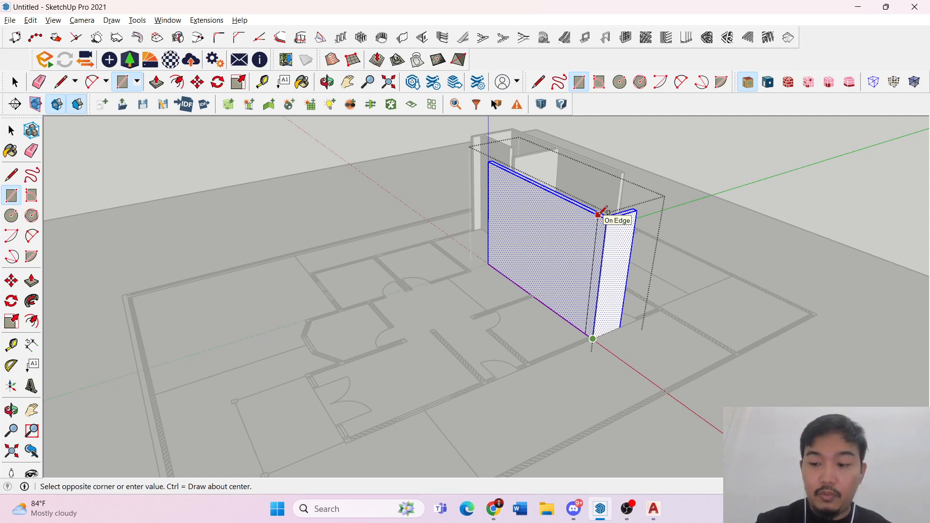
left_click(600, 213)
key("space")
scroll(580, 217, "up", 5)
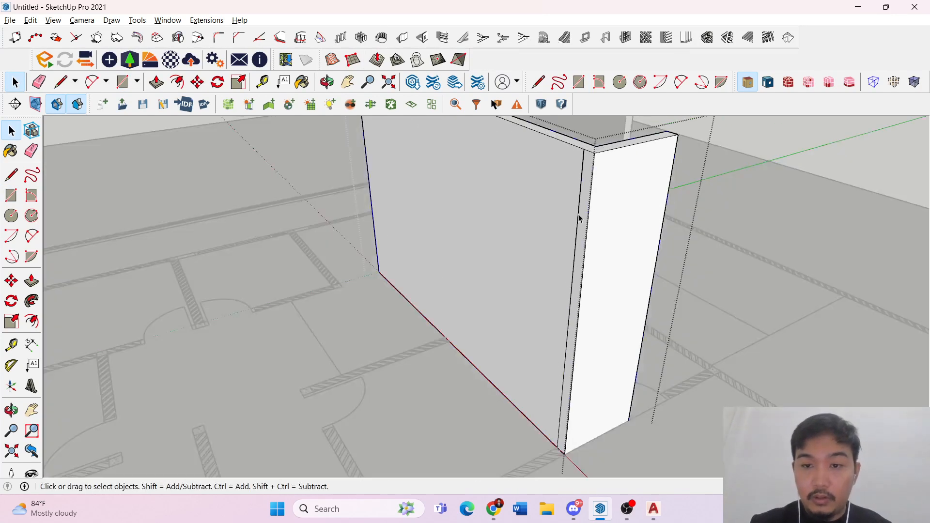
key("p")
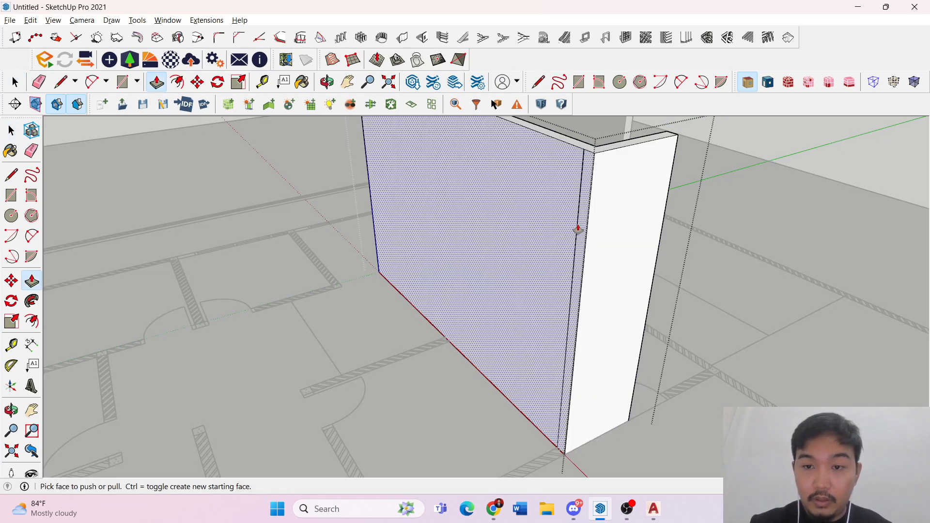
key("space")
- Delete the strip's vertical edge from the long wall's face and close the group
scroll(578, 227, "up", 1)
middle_click_drag(595, 197, 824, 182)
scroll(497, 230, "up", 4)
left_click(398, 292)
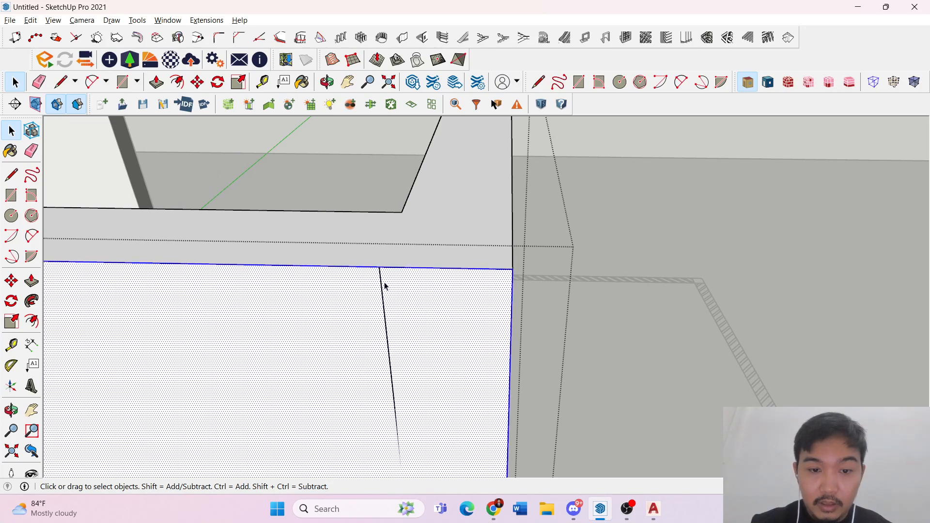
left_click(381, 286)
key("Delete")
scroll(387, 280, "down", 4)
key("Escape")
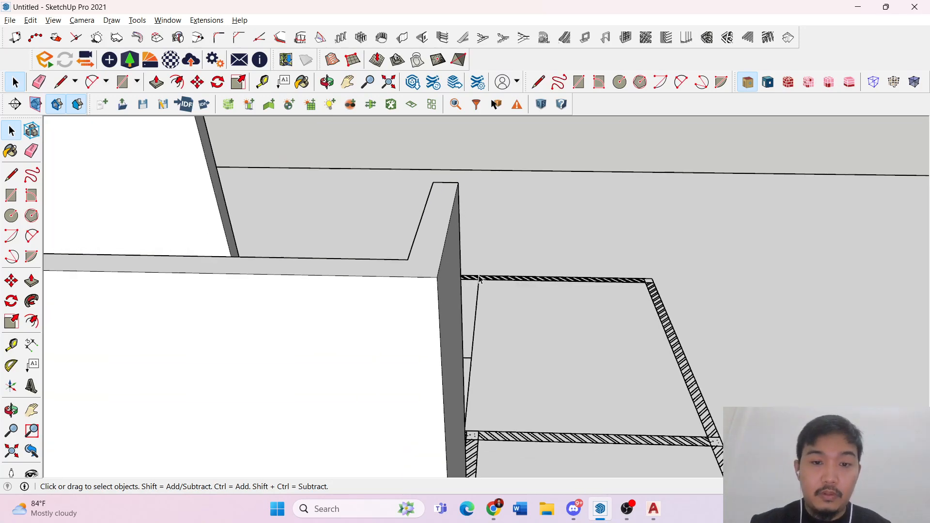
- Reopen the wall group and draw a narrow full-height rectangle on the long wall's face at the corner where the hatched outer wall continues
middle_click_drag(489, 264, 282, 303)
triple_click(341, 298)
scroll(452, 303, "up", 5)
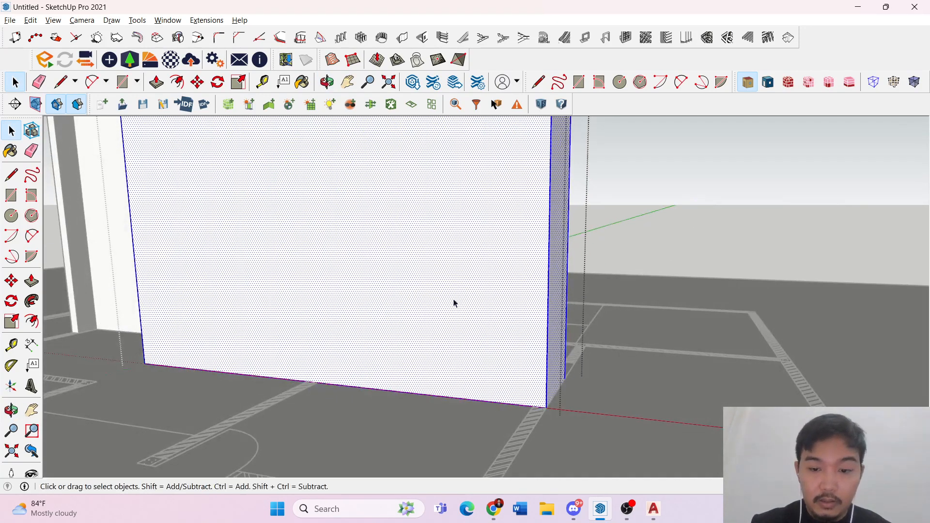
middle_click_drag(557, 386, 316, 388)
left_click(497, 346)
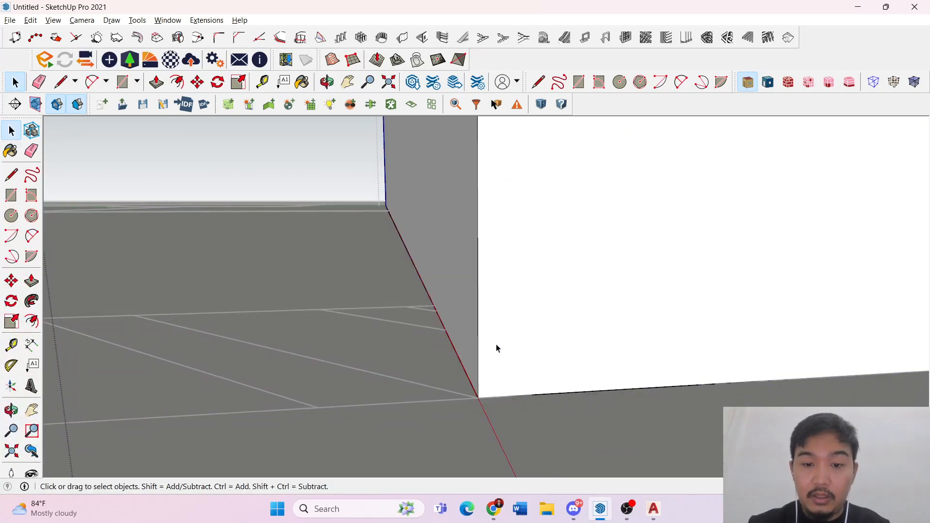
scroll(496, 345, "down", 3)
middle_click_drag(472, 367, 513, 361)
triple_click(489, 344)
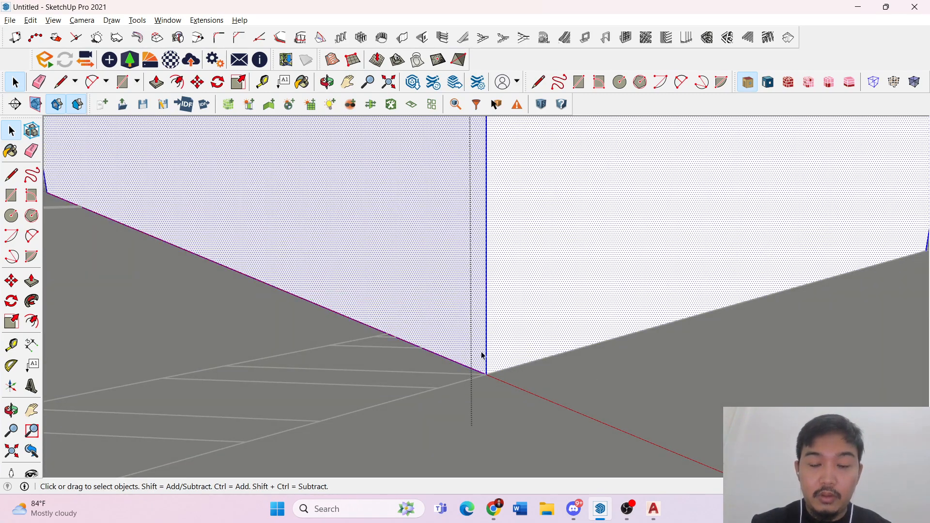
key("r")
scroll(473, 334, "down", 3)
scroll(501, 385, "down", 5)
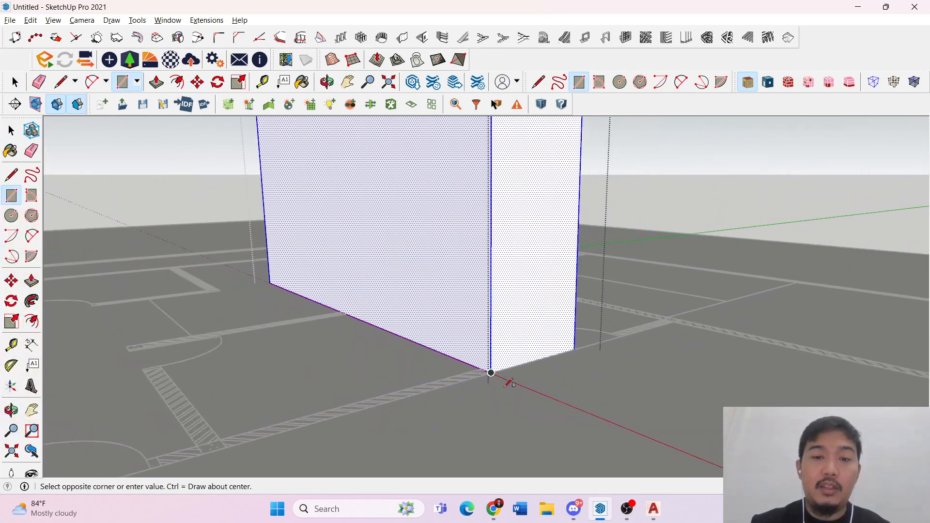
middle_click_drag(498, 362, 543, 386)
scroll(551, 256, "up", 3)
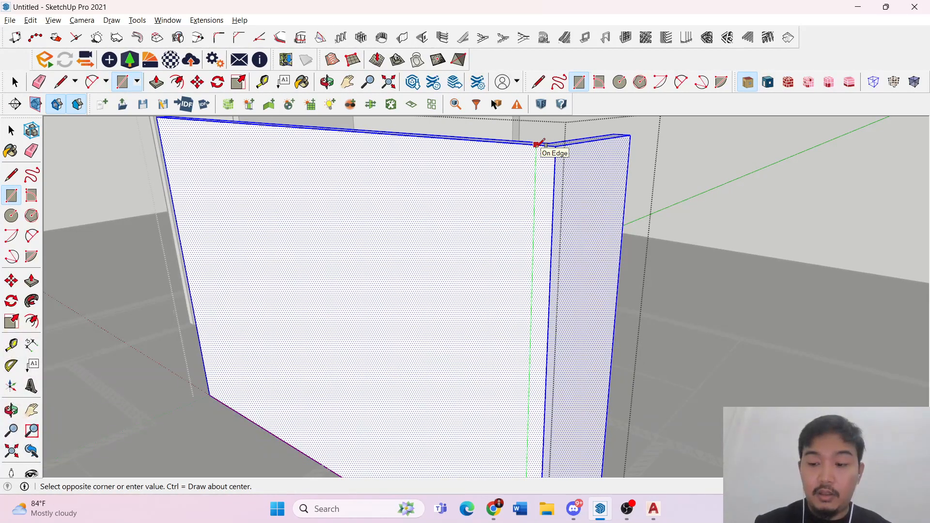
left_click(538, 144)
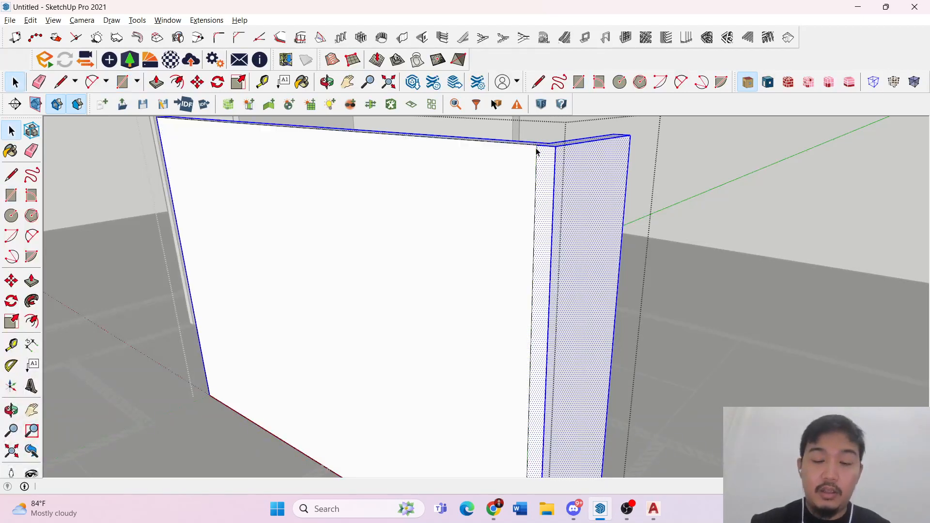
- Push/Pull the corner strip along the hatched outer wall to the door opening, then close the group
key("p")
left_click(545, 199)
scroll(492, 202, "down", 3)
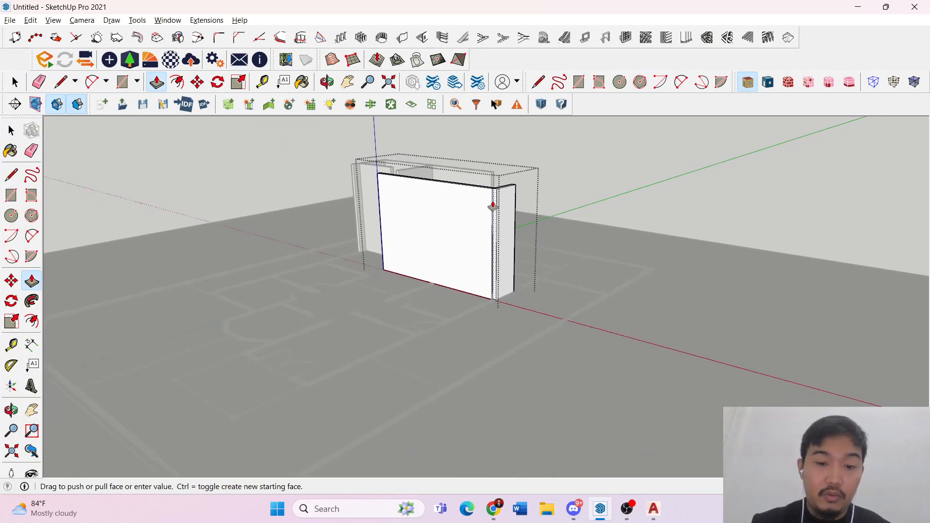
scroll(533, 326, "up", 3)
scroll(313, 282, "up", 3)
scroll(515, 346, "up", 3)
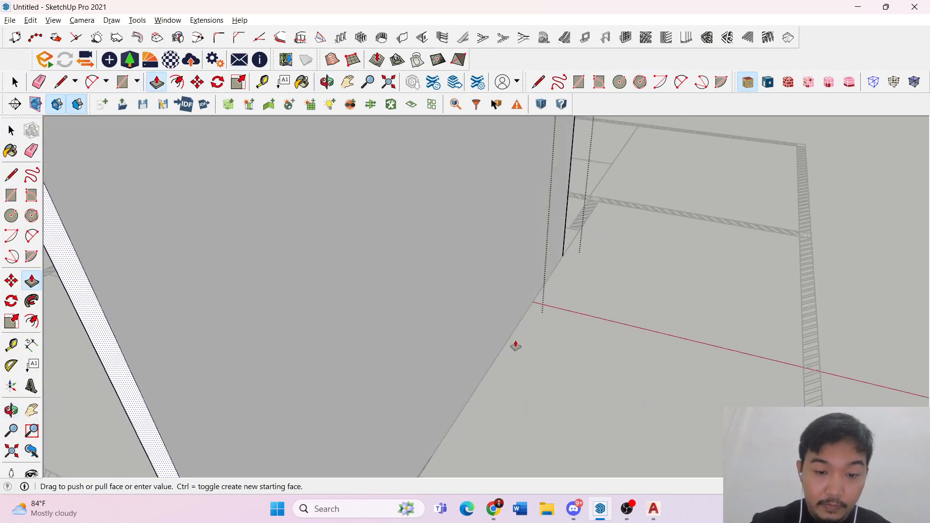
scroll(515, 345, "down", 3)
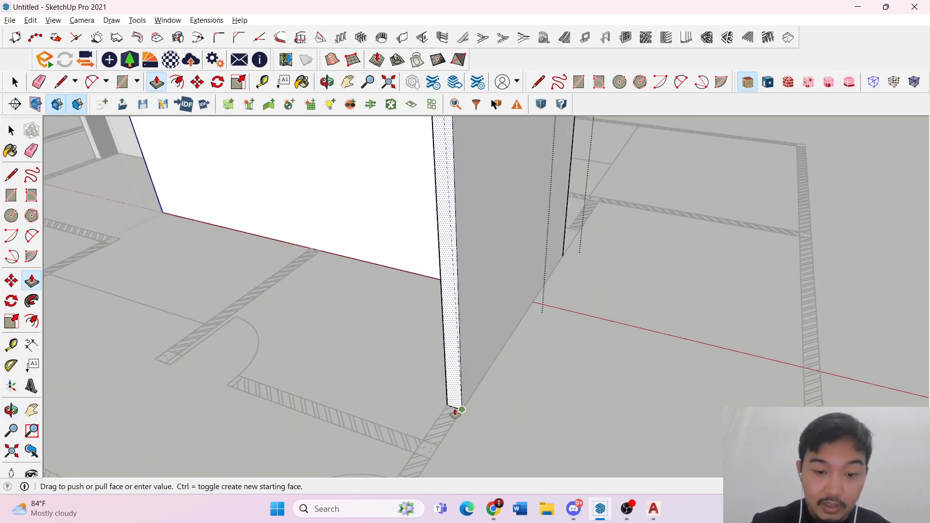
mouse_move(453, 409)
middle_mouse_down()
mouse_move(413, 409)
mouse_move(656, 408)
middle_mouse_up()
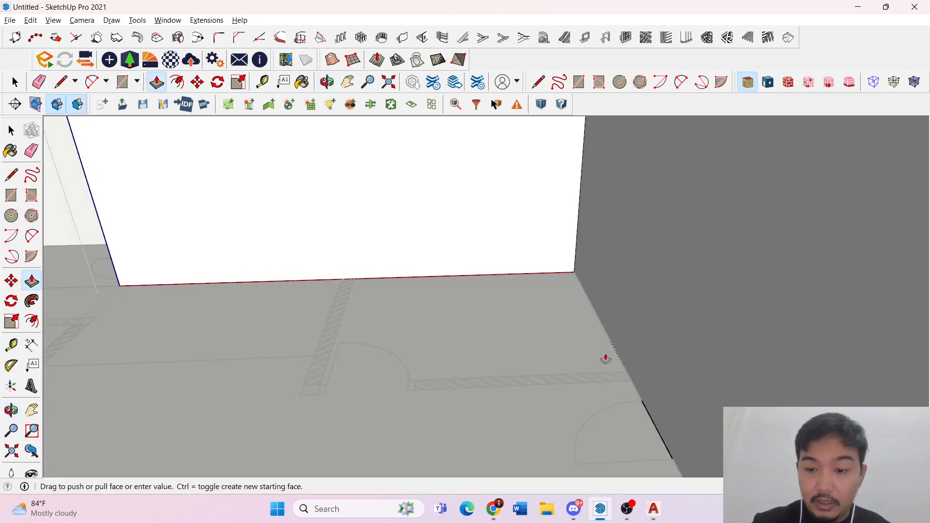
left_click_drag(605, 358, 644, 397)
key("space")
scroll(515, 334, "down", 5)
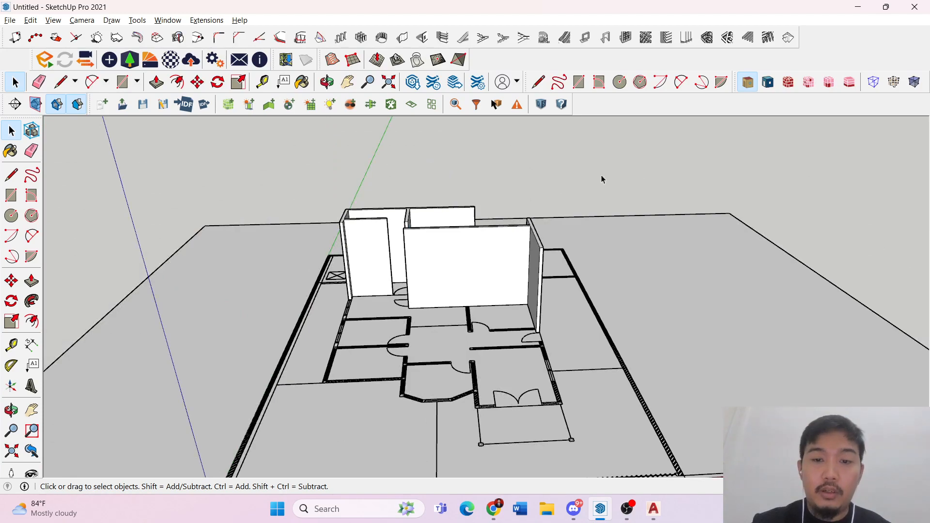
- Open the wall group and try to draw a full-height strip where the hatched interior wall meets the long wall
middle_click_drag(602, 180, 529, 281)
scroll(528, 281, "up", 6)
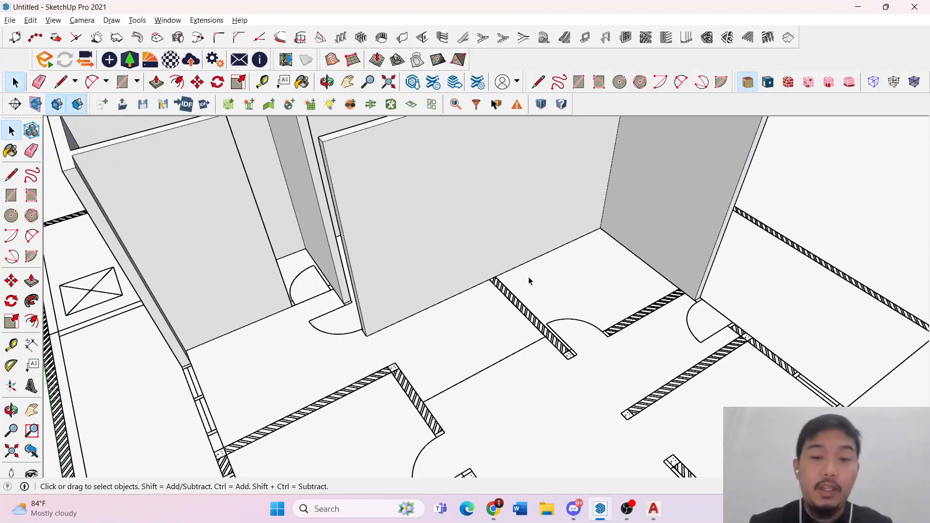
triple_click(515, 251)
scroll(494, 274, "up", 5)
key("r")
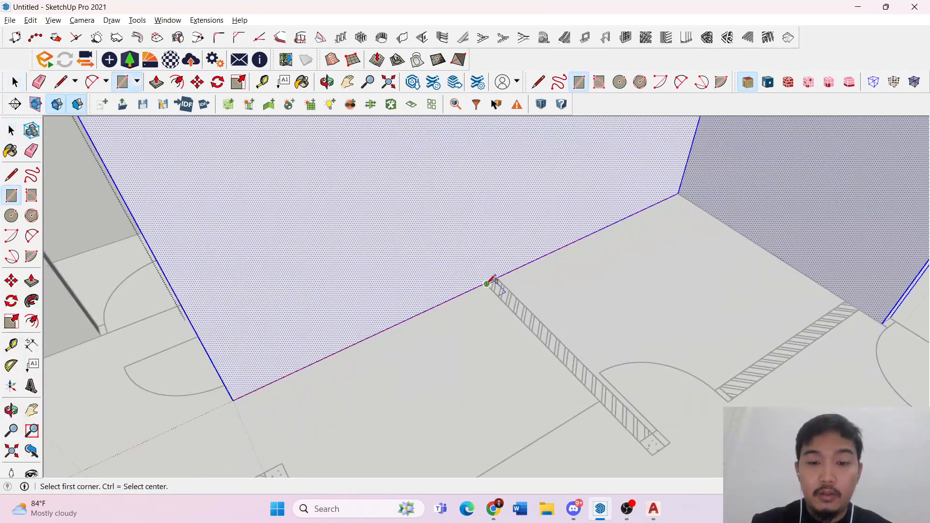
scroll(488, 283, "up", 3)
left_click(473, 302)
scroll(465, 272, "down", 8)
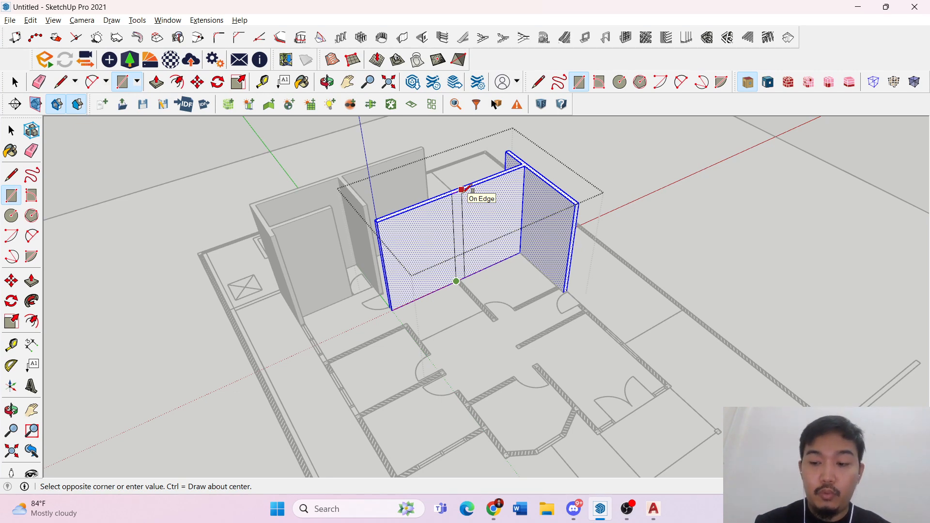
left_click(463, 190)
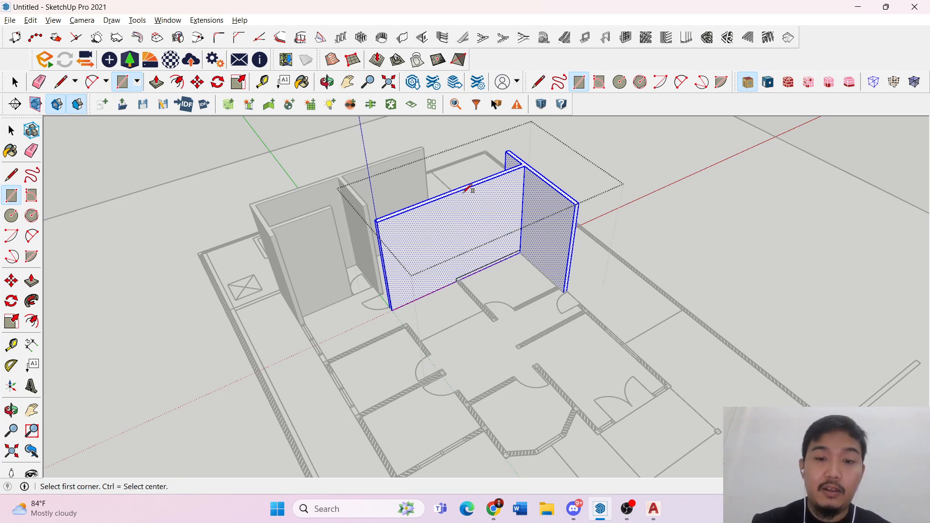
- Draw the full-height strip again from the hatched interior wall's junction up to the long wall's upper edge
scroll(456, 278, "up", 5)
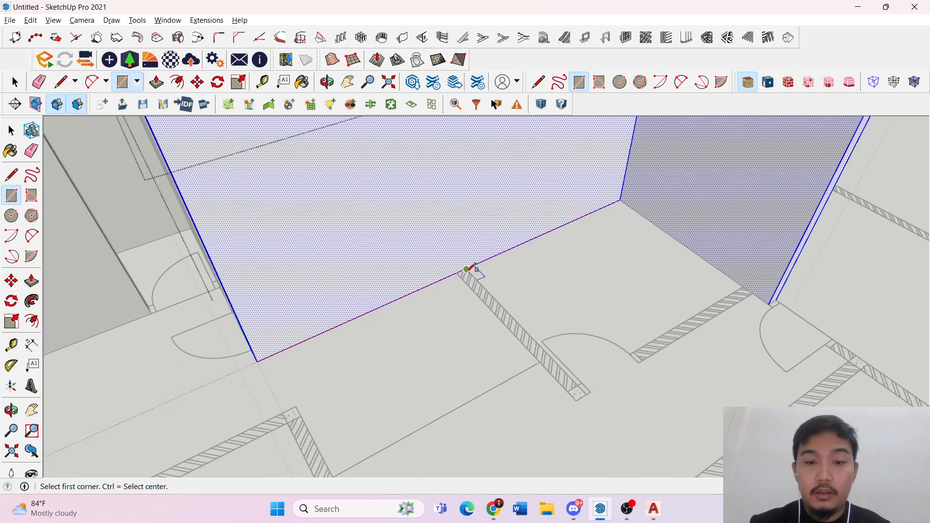
left_click(458, 271)
key("Escape")
scroll(461, 203, "down", 2)
scroll(461, 260, "up", 6)
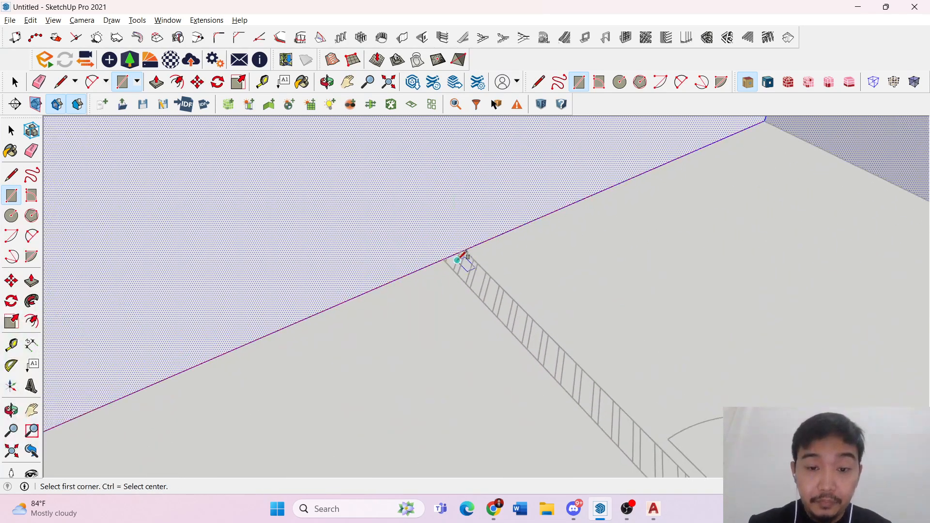
left_click(433, 257)
scroll(434, 230, "down", 4)
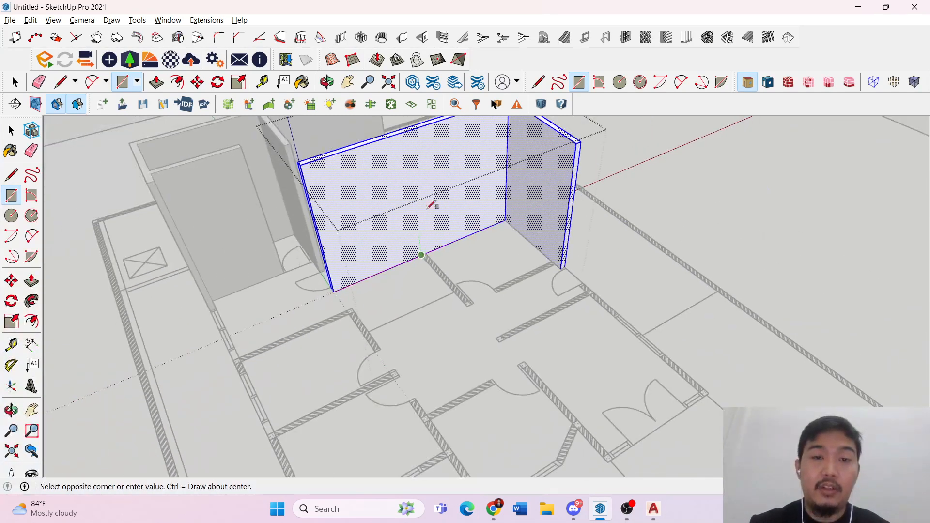
left_click(412, 129)
key("space")
scroll(410, 133, "up", 4)
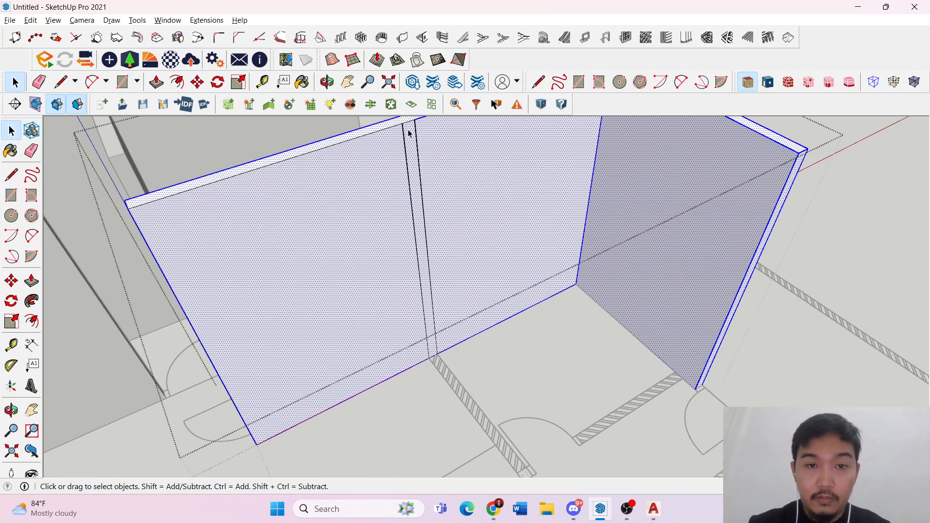
- Inspect the long wall around the new strip and undo the last changes
triple_click(410, 134)
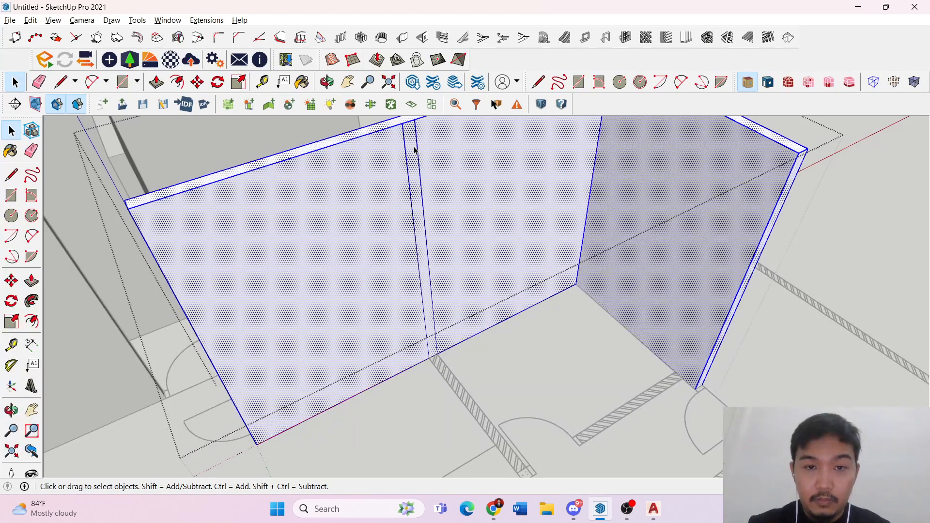
middle_click_drag(415, 150, 529, 150)
left_click(516, 370)
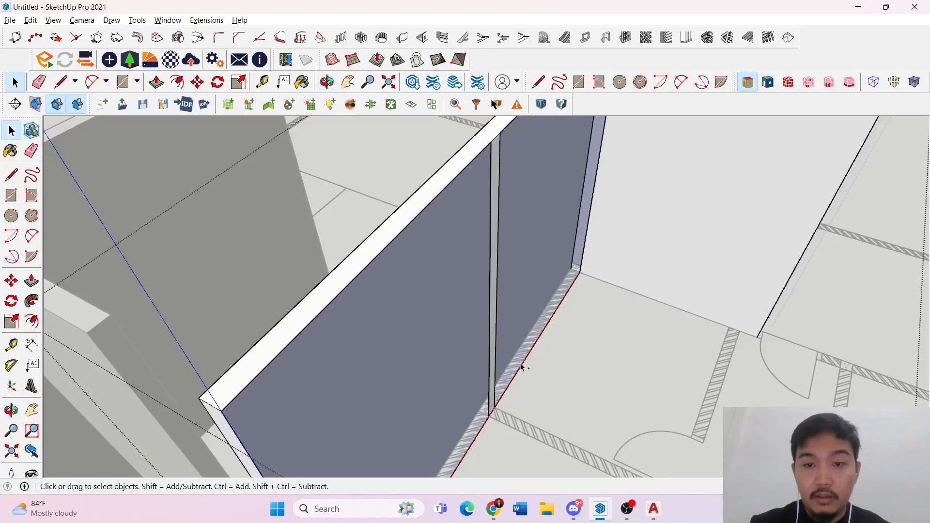
middle_click_drag(520, 367, 390, 277)
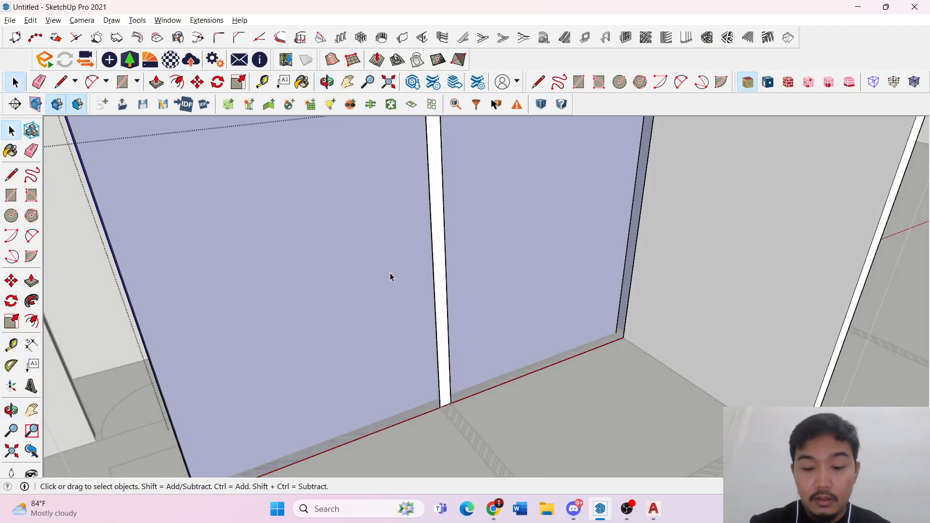
key("ctrl+z")
key("ctrl+z")
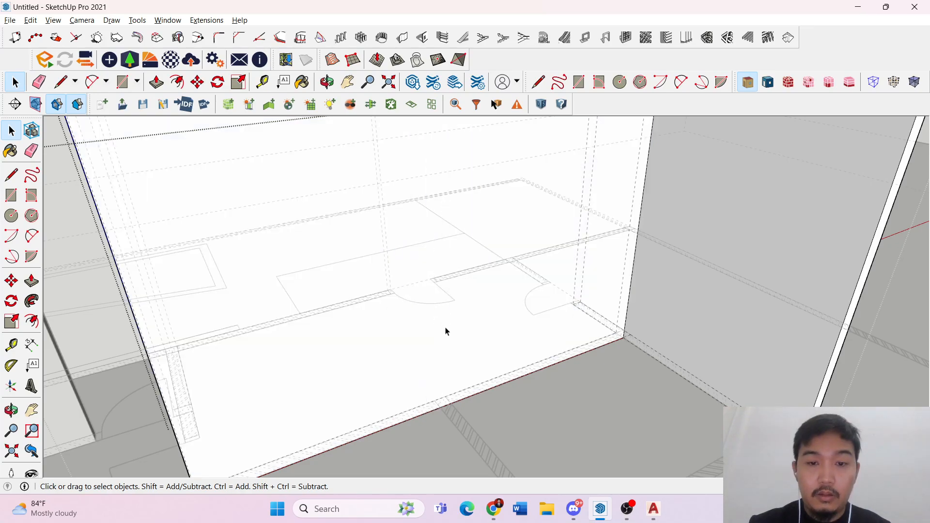
scroll(446, 331, "down", 8)
scroll(442, 365, "up", 3)
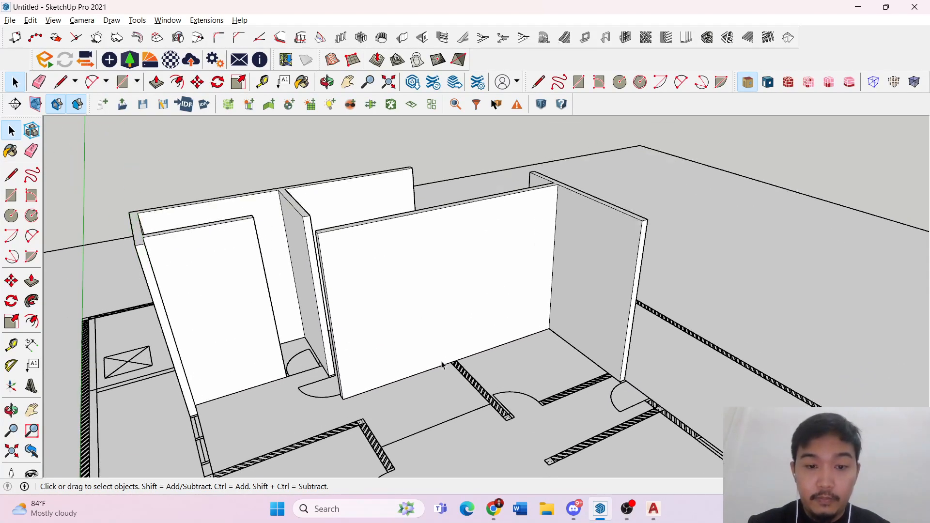
triple_click(441, 349)
scroll(446, 370, "up", 2)
key("r")
scroll(446, 365, "up", 3)
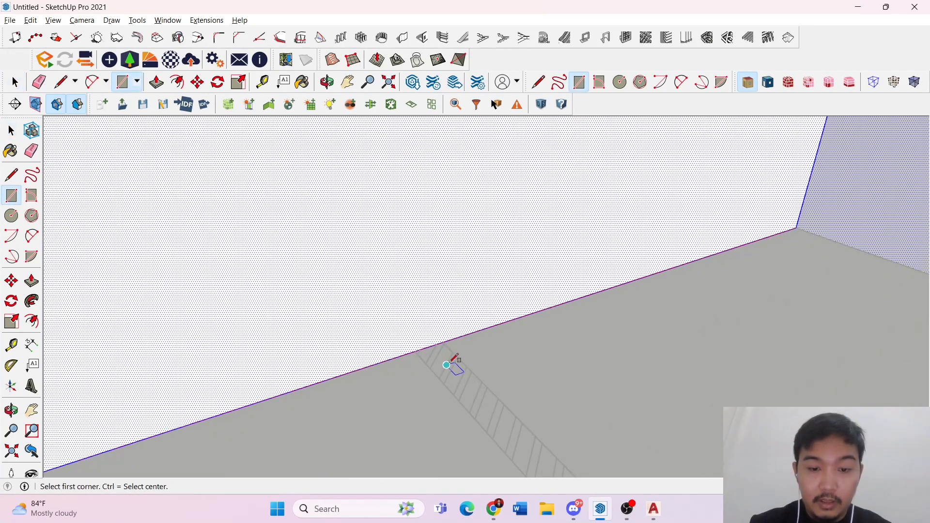
scroll(408, 349, "up", 2)
left_click(404, 344)
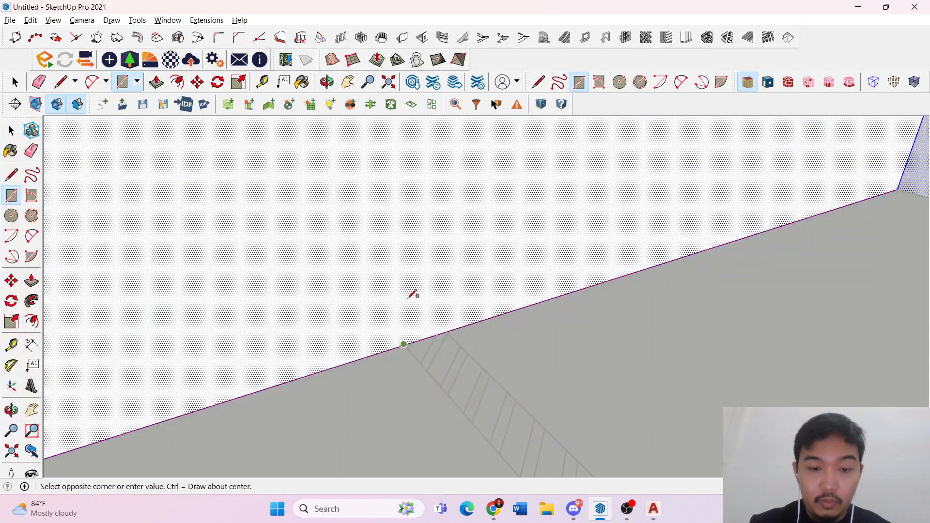
scroll(417, 303, "down", 6)
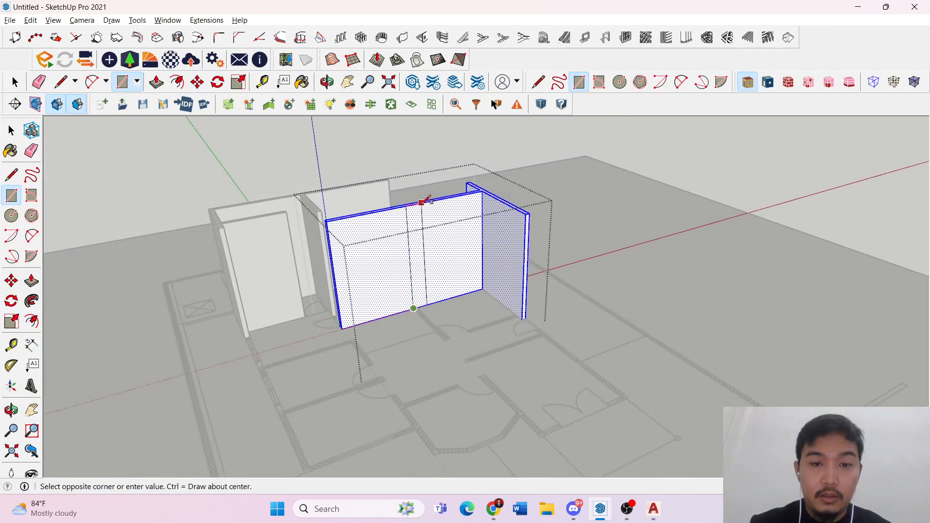
key("space")
- Draw a rectangle over the hatched interior wall from its free end back to the long wall
mouse_move(423, 234)
middle_mouse_down()
mouse_move(436, 312)
mouse_move(394, 263)
mouse_move(533, 325)
middle_mouse_up()
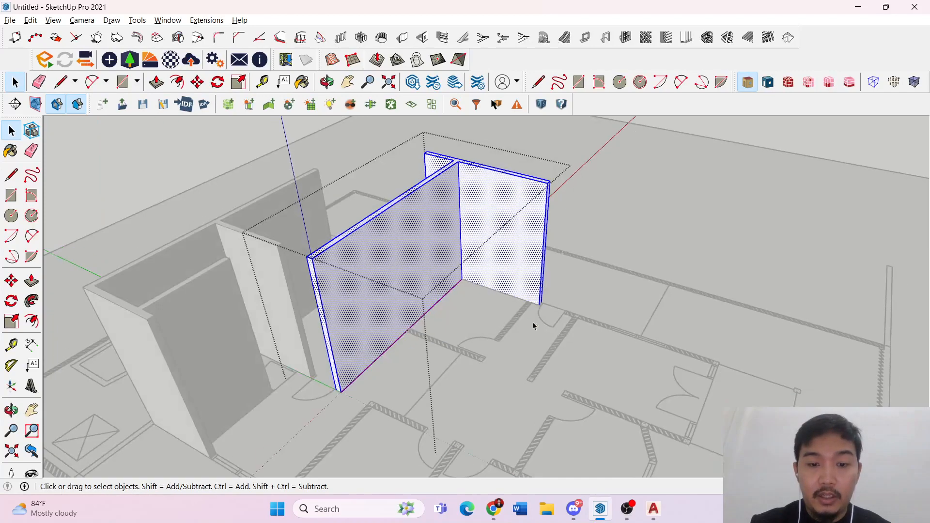
scroll(533, 325, "up", 4)
key("r")
left_click(471, 349)
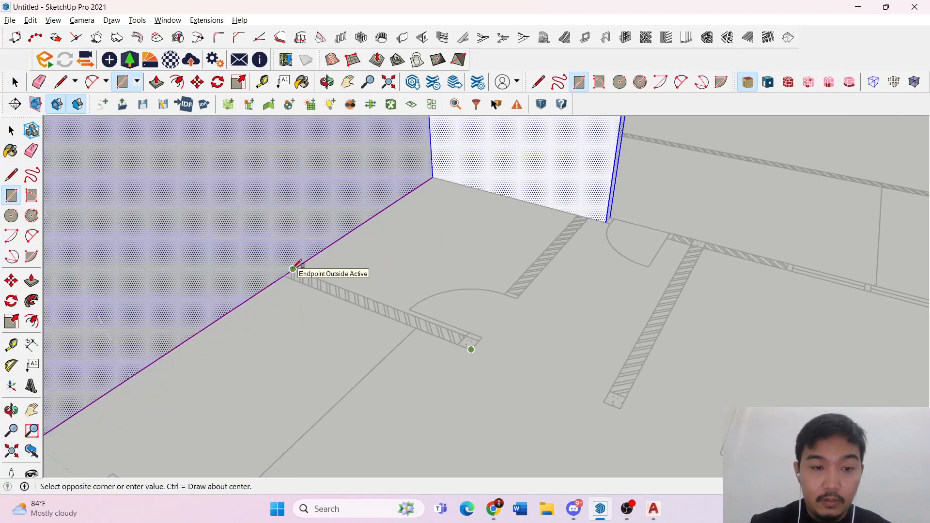
key("Escape")
key("space")
scroll(363, 319, "down", 1)
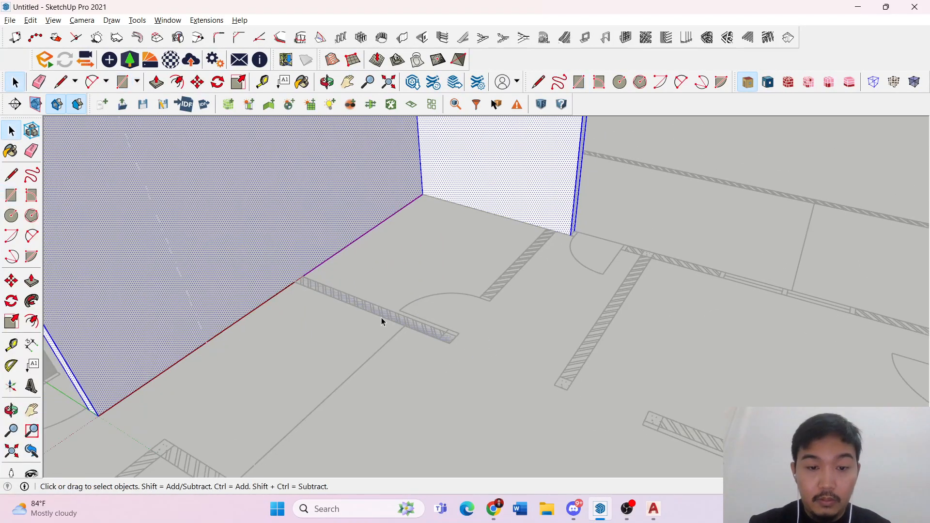
- Push/Pull the interior wall rectangle up to the top of the long wall
key("p")
key("space")
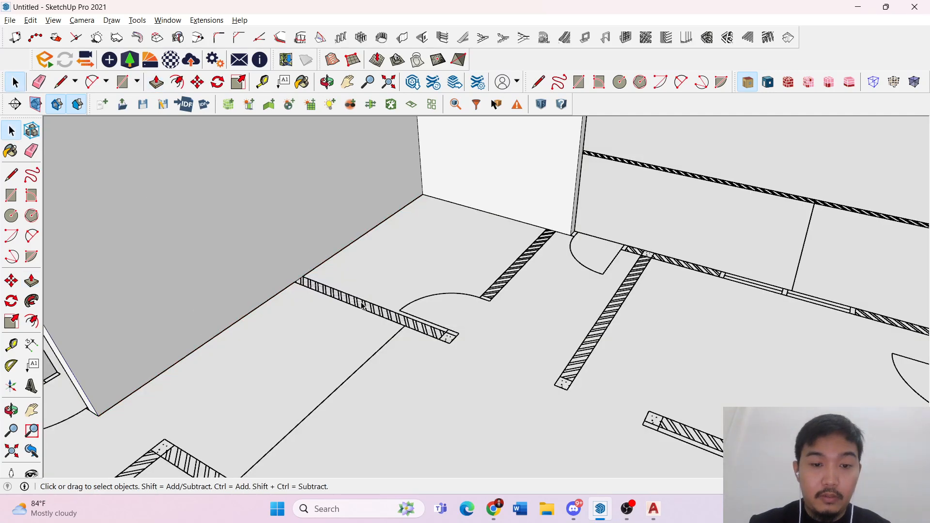
triple_click(362, 306)
key("p")
left_click(368, 309)
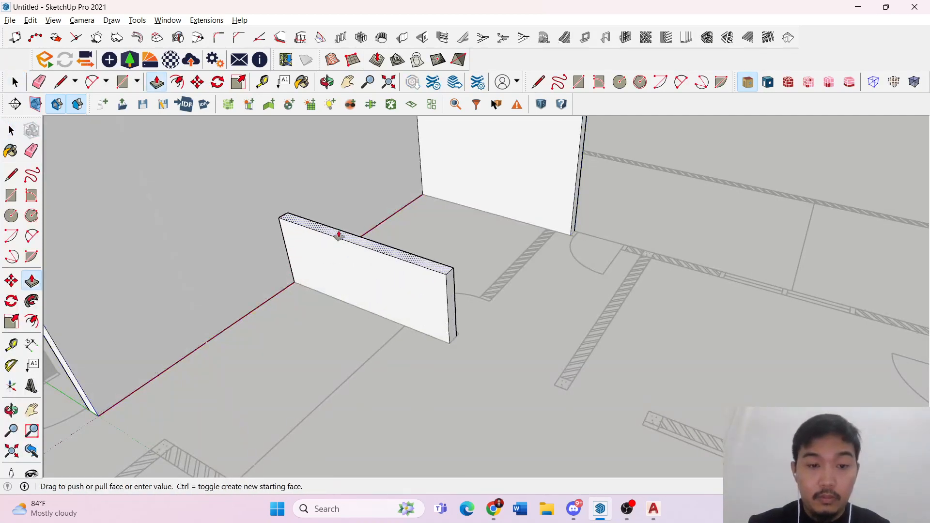
scroll(460, 307, "up", 5)
left_click(306, 349)
key("space")
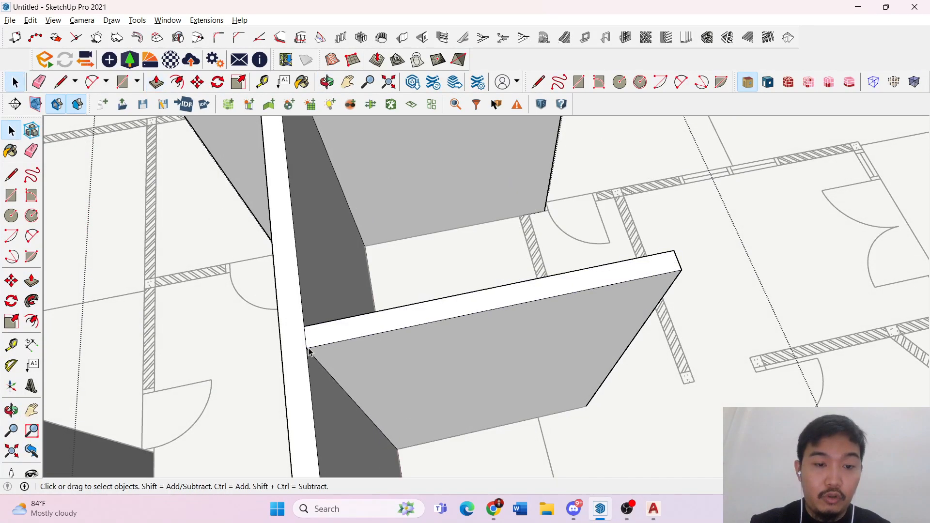
- Remove the seam edge where the new interior wall's top meets the long wall, then close the group
scroll(306, 339, "up", 1)
key("Escape")
triple_click(305, 337)
triple_click(304, 338)
left_click(306, 338)
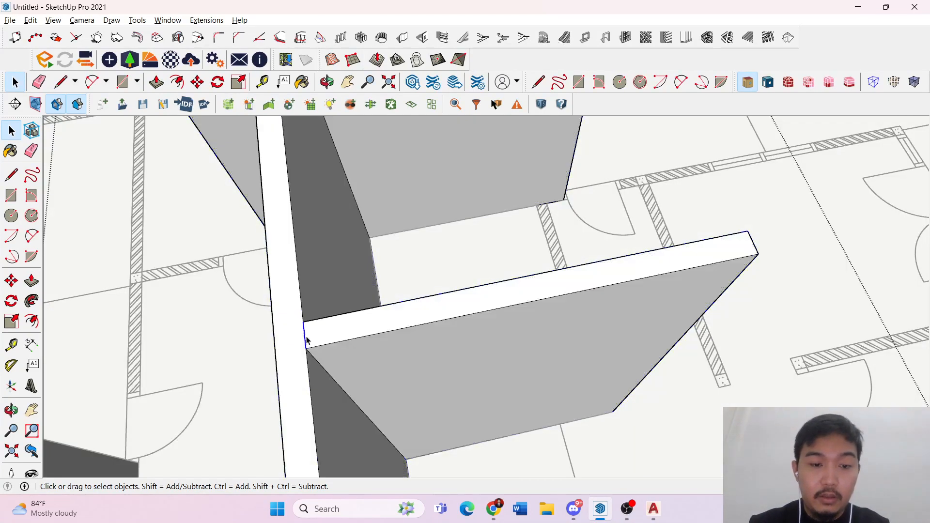
key("Escape")
- Reopen the wall group and draw a rectangle over the next hatched wall, from the door opening to the adjoining perpendicular wall
middle_click_drag(451, 339, 234, 307)
scroll(264, 301, "down", 4)
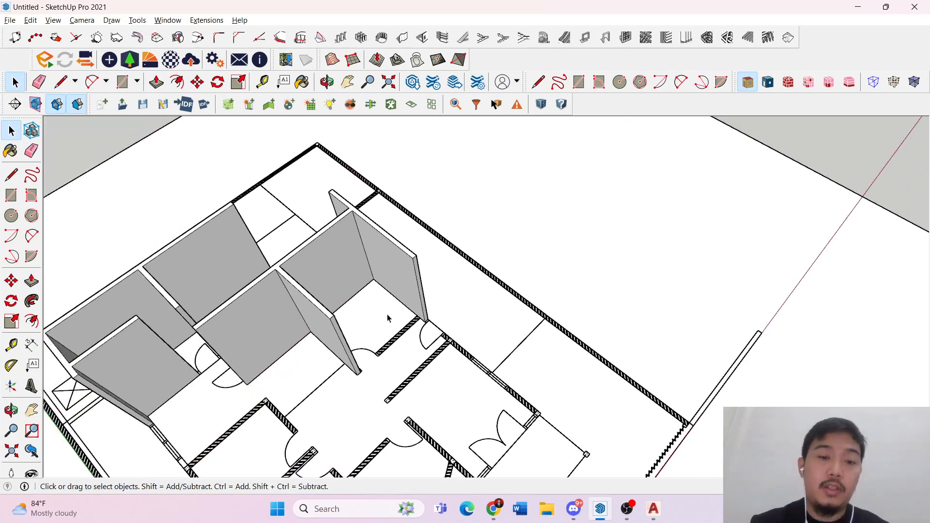
middle_click_drag(388, 317, 369, 259)
scroll(368, 277, "up", 5)
scroll(368, 366, "up", 2)
key("r")
key("space")
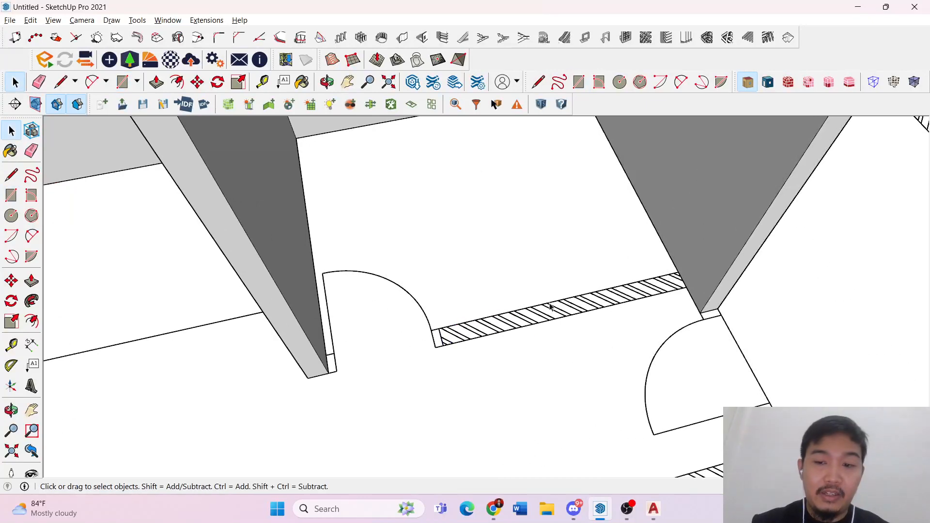
triple_click(728, 229)
key("r")
left_click(441, 328)
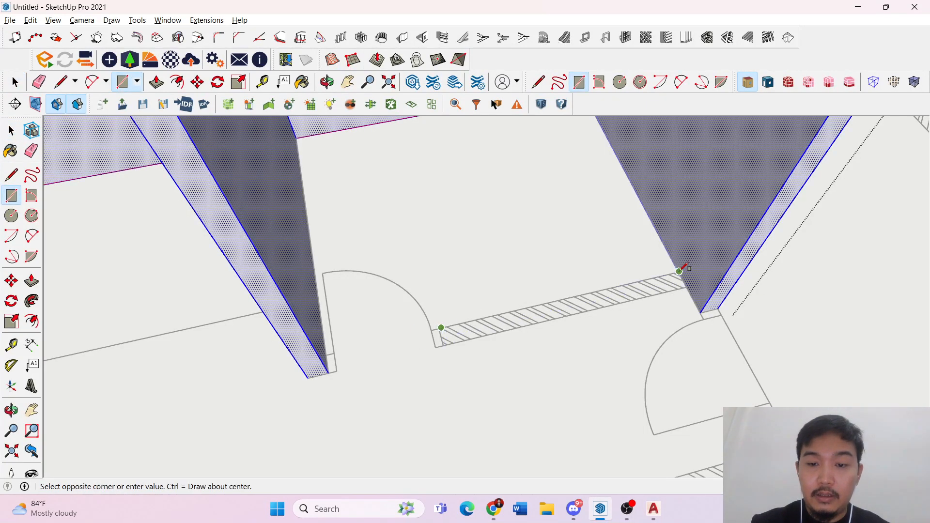
left_click(683, 287)
key("space")
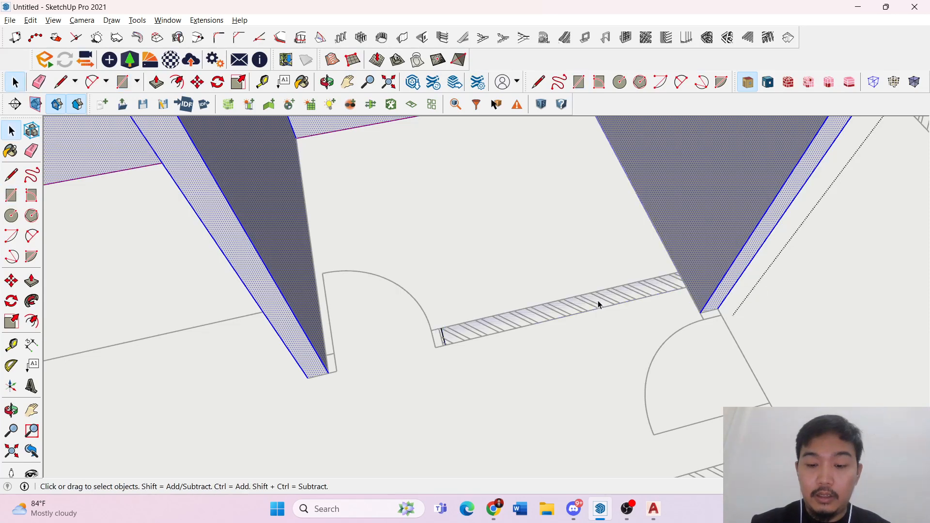
- Push/Pull the new rectangle up to the top of the adjoining wall and remove the seam at their junction
key("p")
left_click(617, 295)
middle_click_drag(617, 294, 528, 276)
scroll(528, 276, "down", 5)
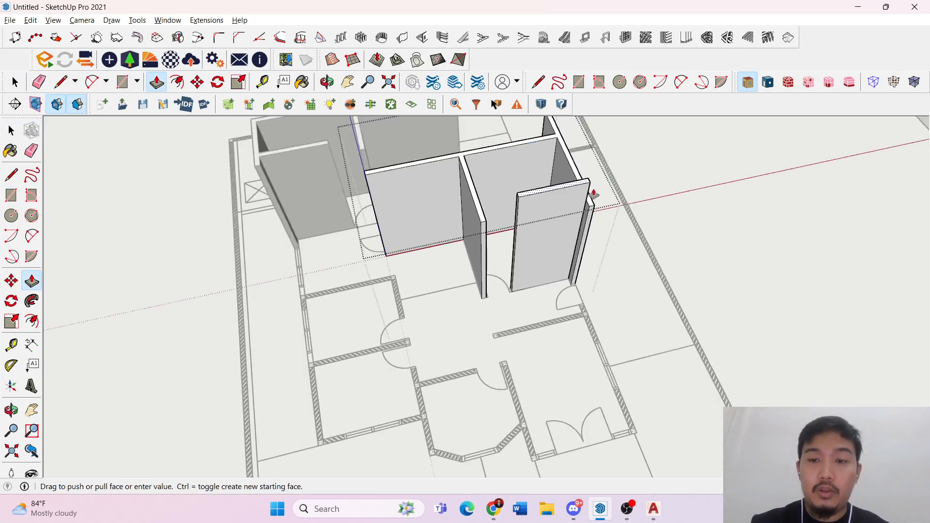
left_click(589, 208)
key("space")
scroll(589, 209, "up", 5)
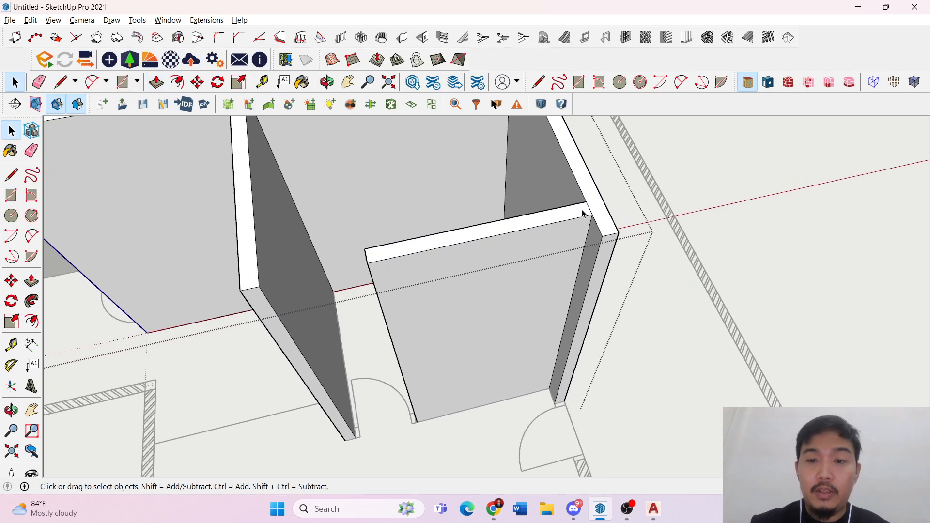
scroll(527, 212, "down", 6)
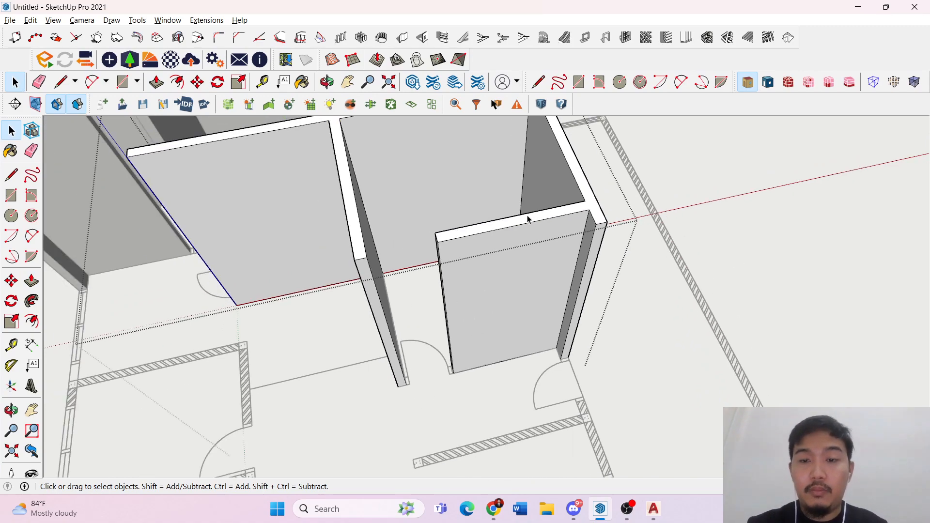
- Draw a rectangle over the window strip in the outer wall, from the full-height wall's end to the third window post
mouse_move(527, 211)
middle_mouse_down()
mouse_move(425, 176)
mouse_move(450, 171)
mouse_move(409, 235)
mouse_move(473, 280)
middle_mouse_up()
scroll(275, 332, "up", 8)
middle_click_drag(318, 332, 436, 328)
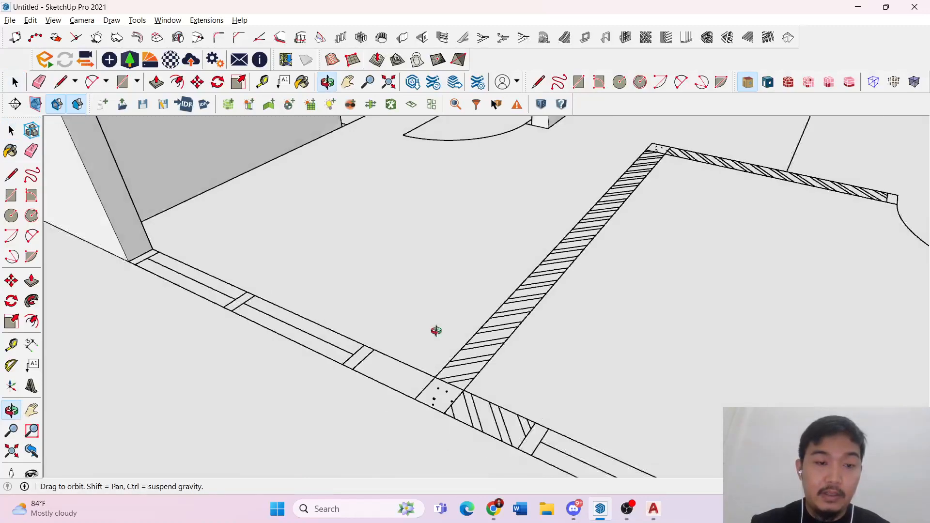
scroll(261, 349, "down", 8)
scroll(310, 315, "up", 8)
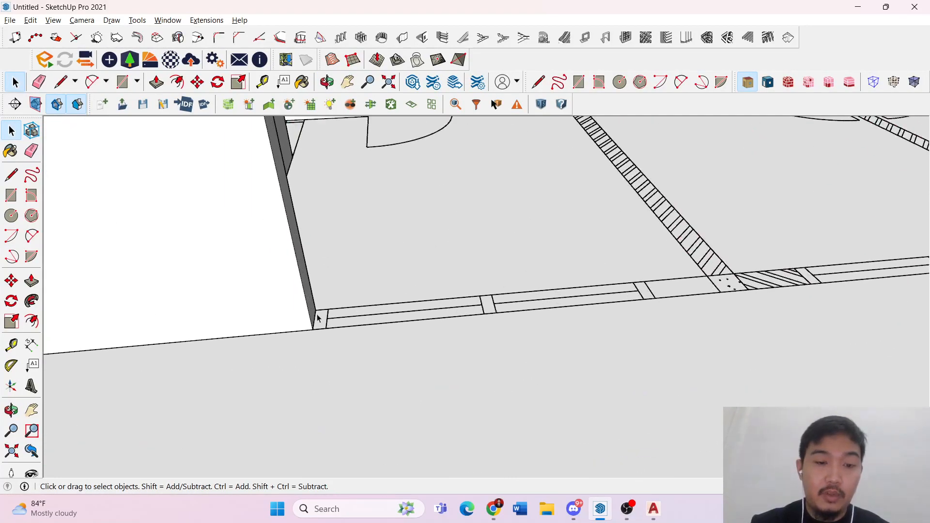
key("r")
left_click(308, 308)
scroll(300, 315, "down", 5)
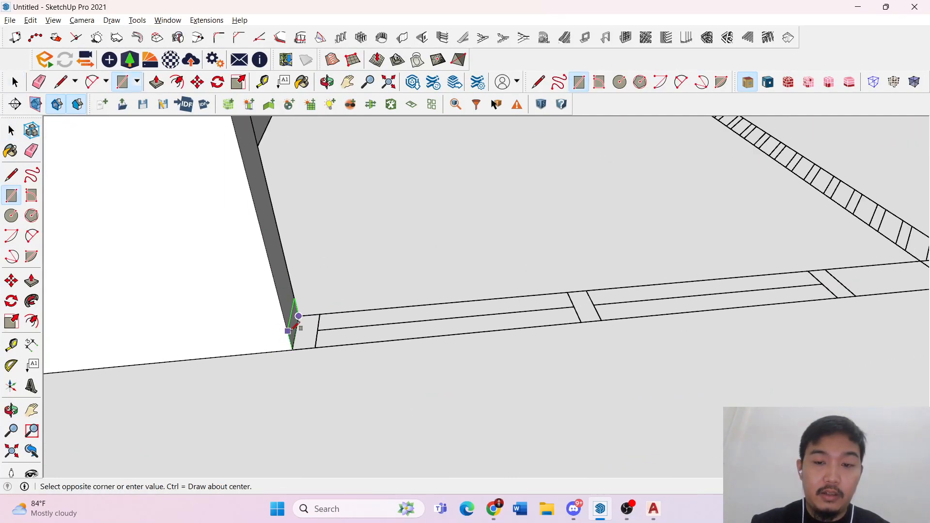
left_click(461, 307)
key("space")
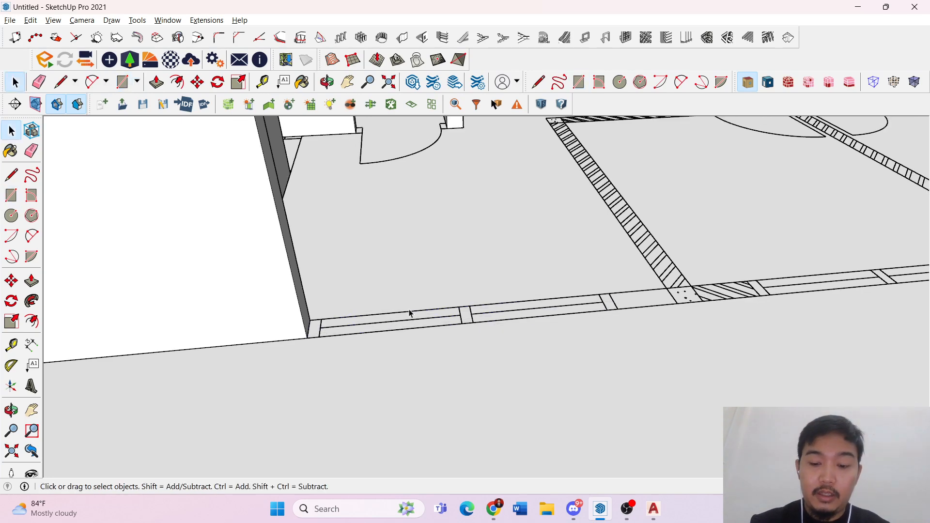
- Push/Pull the window strip rectangle into a low wall and make it a group
key("p")
left_click(473, 314)
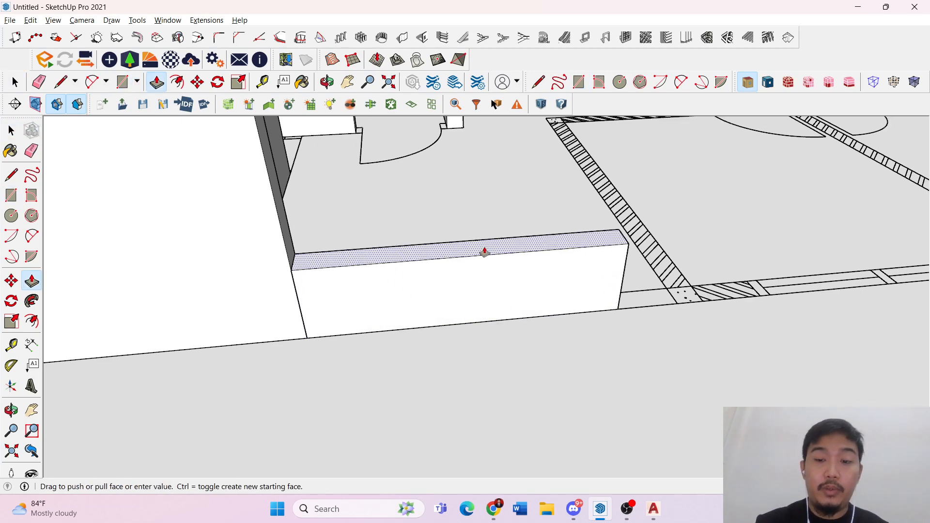
key("Return")
key("space")
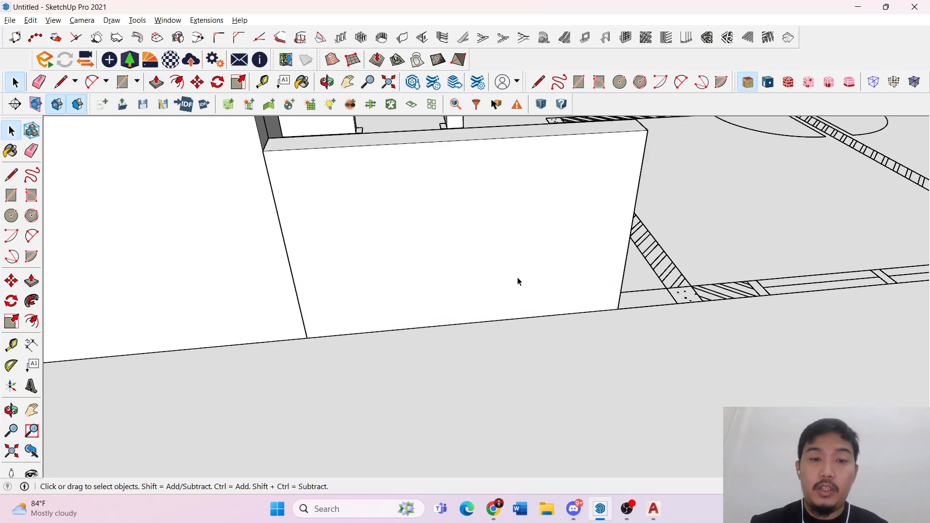
triple_click(517, 278)
right_click(492, 264)
left_click(533, 363)
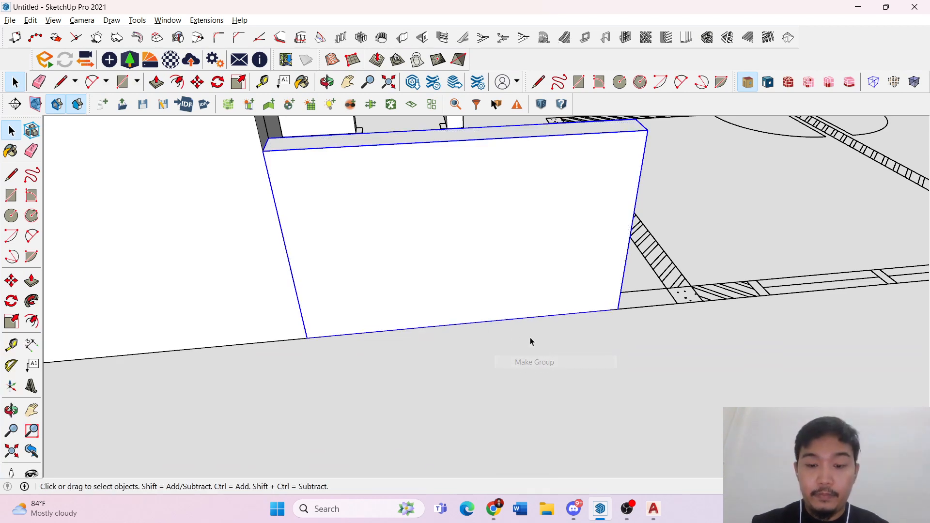
- Show back edges, draw a rectangle over the first window post at the wall's end, and Push/Pull it up into a post
key("k")
middle_click_drag(369, 297, 332, 353)
key("r")
left_click(310, 352)
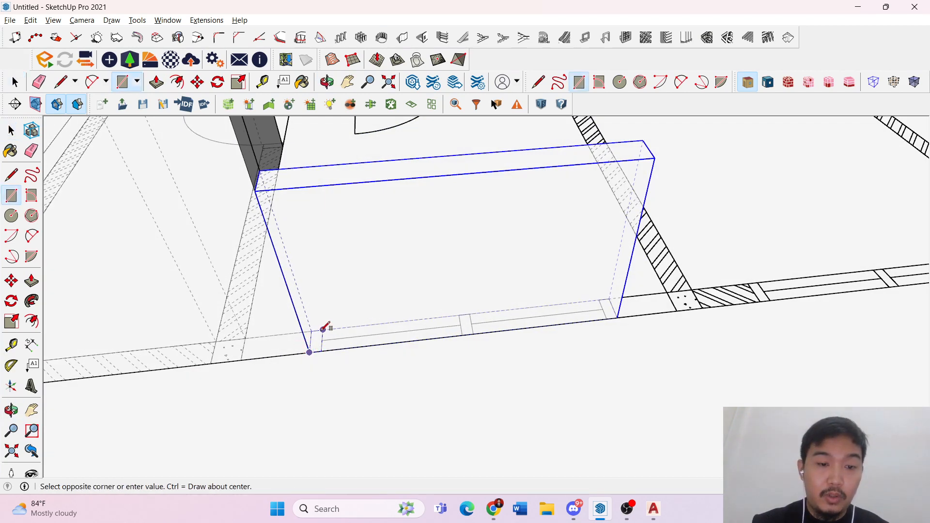
key("p")
scroll(327, 339, "down", 2)
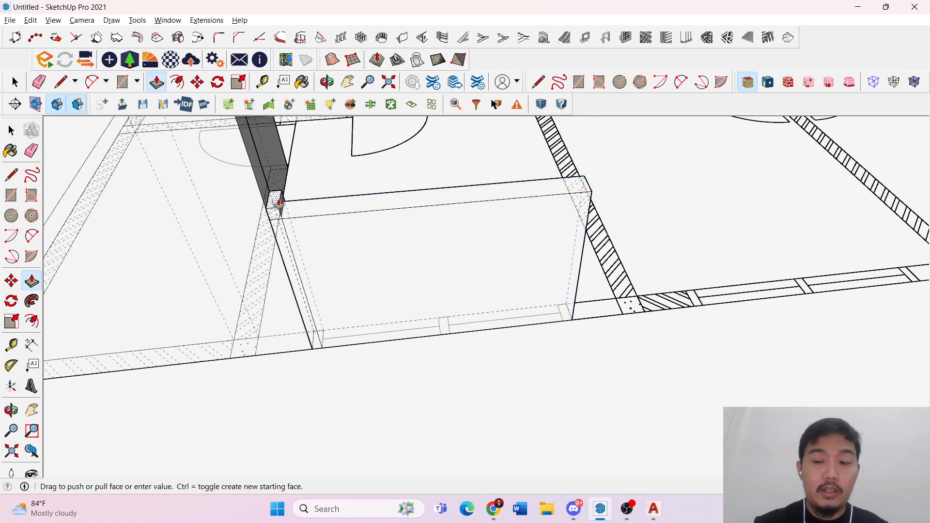
key("space")
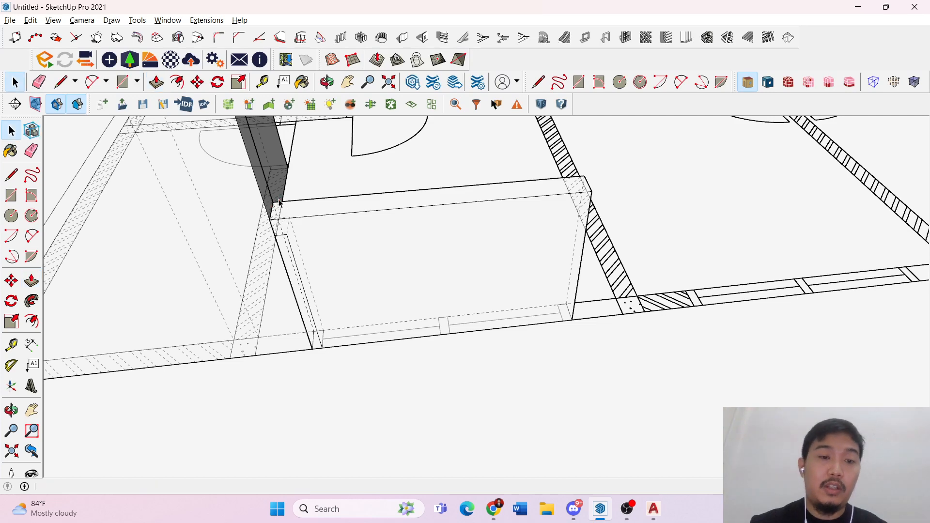
- Turn the back edges off and make the window post beside the full-height wall a group
left_click(371, 406)
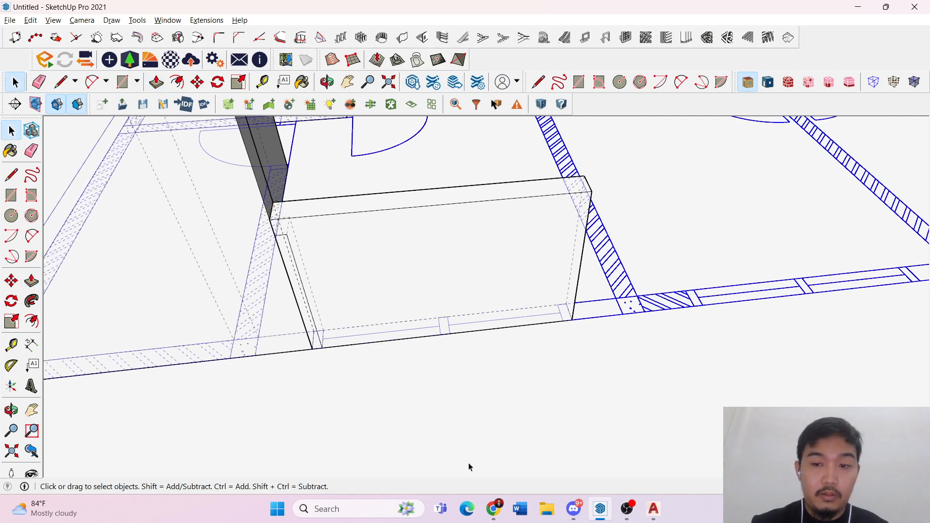
scroll(650, 368, "down", 3)
key("k")
middle_click_drag(611, 361, 564, 324)
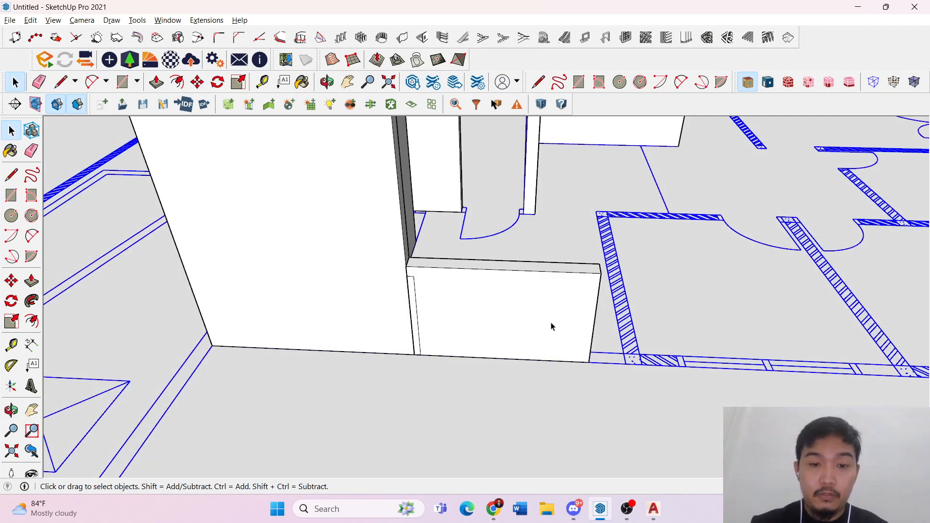
scroll(408, 314, "down", 10)
left_click(730, 174)
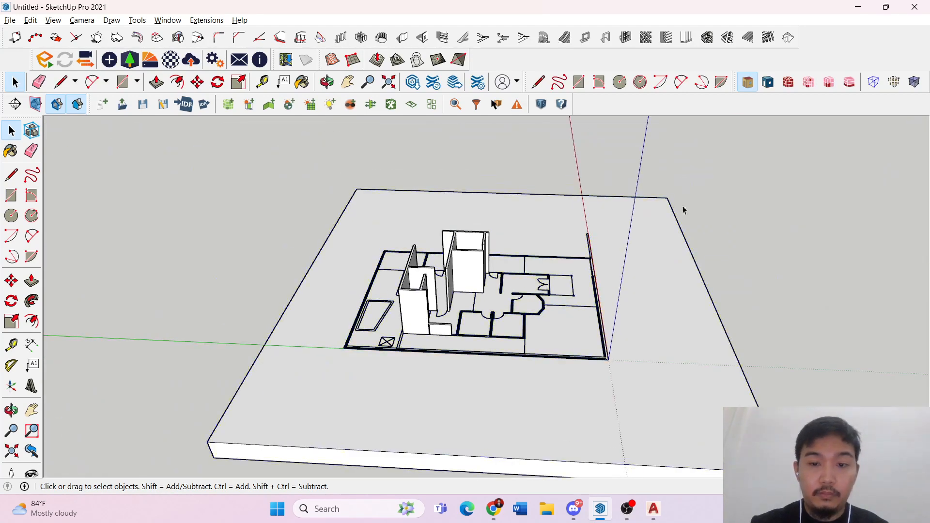
scroll(556, 292, "up", 8)
scroll(555, 291, "up", 4)
scroll(395, 365, "up", 5)
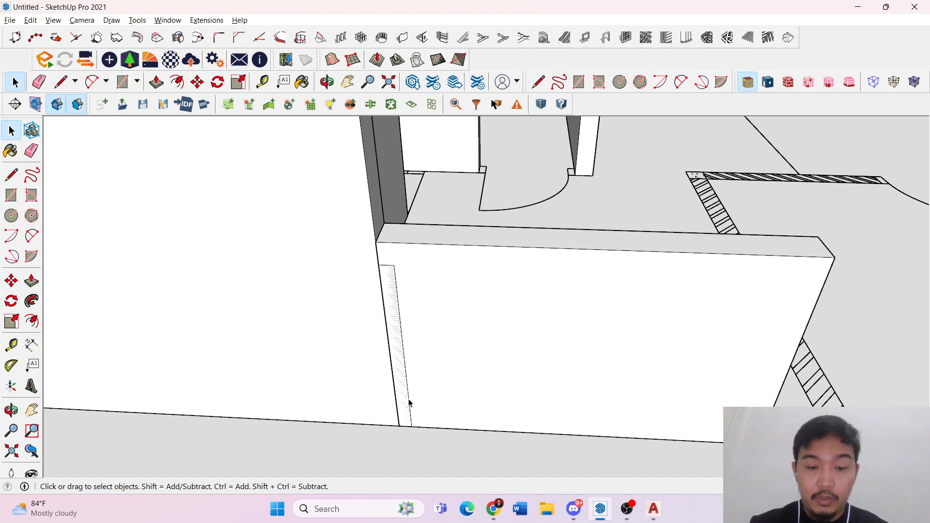
right_click(409, 405)
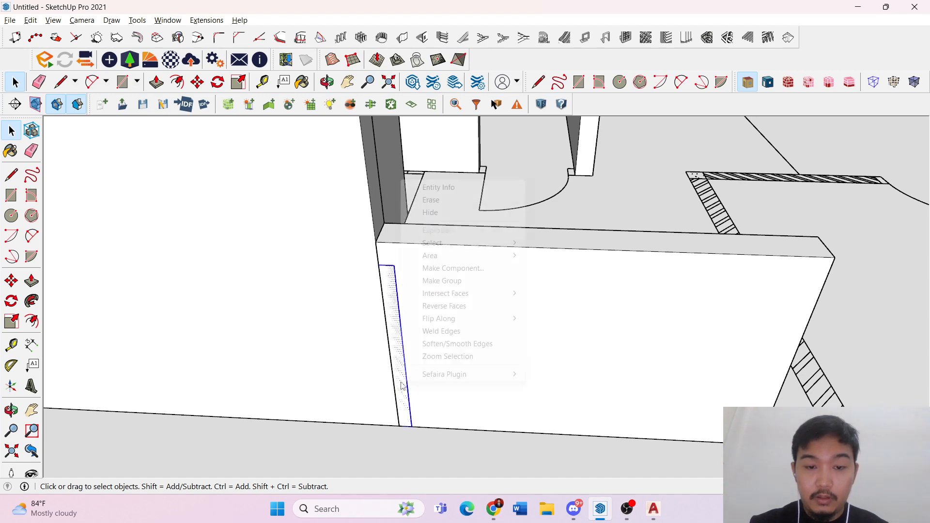
left_click(452, 283)
- Move the window post group onto the top corner of the low wall, against the full-height wall
key("m")
left_click(412, 428)
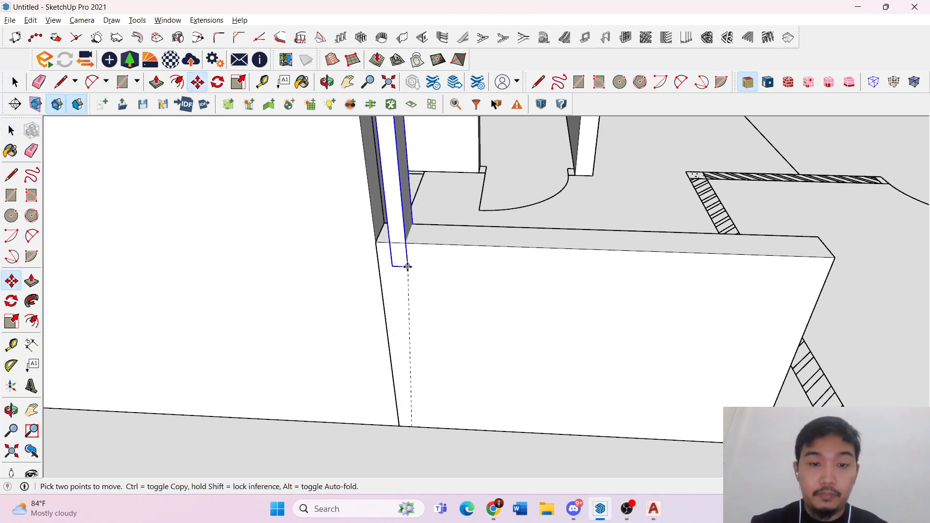
left_click(392, 243)
key("space")
scroll(423, 292, "down", 5)
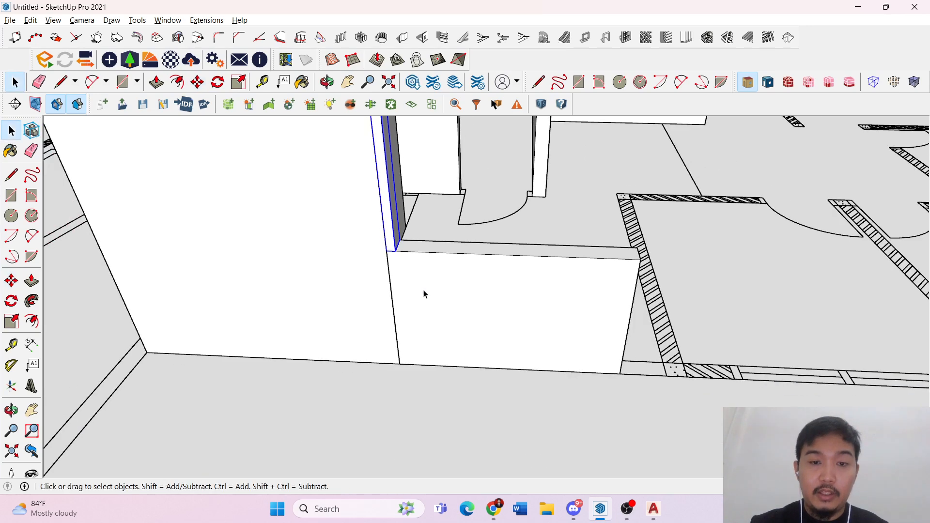
middle_click_drag(481, 278, 467, 278)
scroll(395, 264, "up", 3)
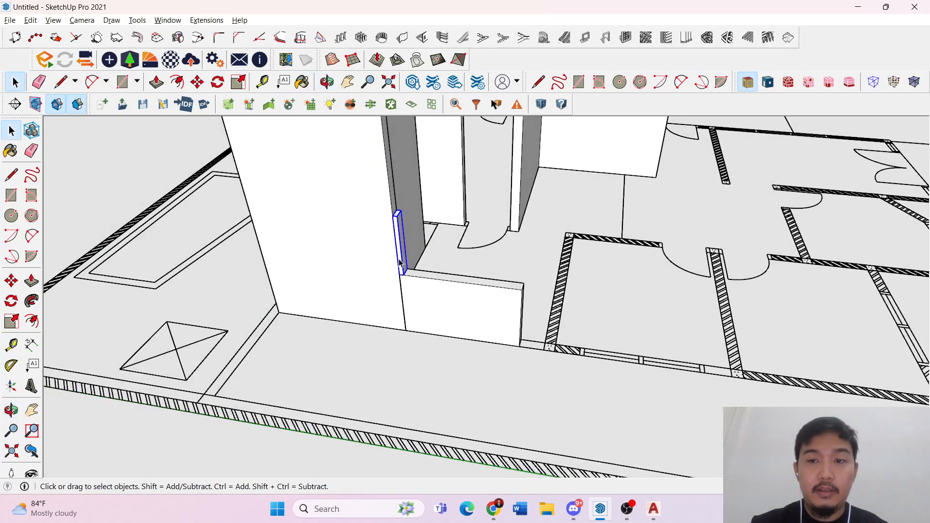
scroll(403, 249, "up", 3)
key("l")
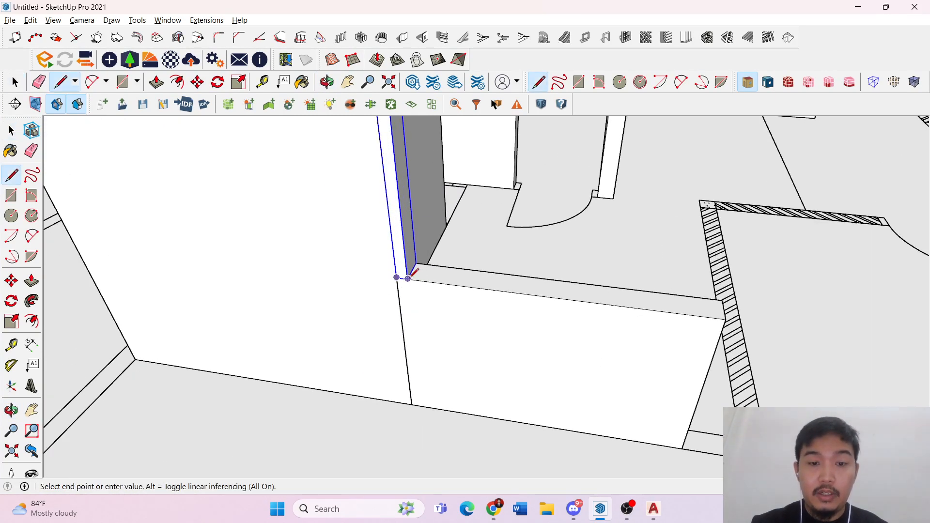
key("space")
scroll(407, 280, "down", 3)
triple_click(481, 341)
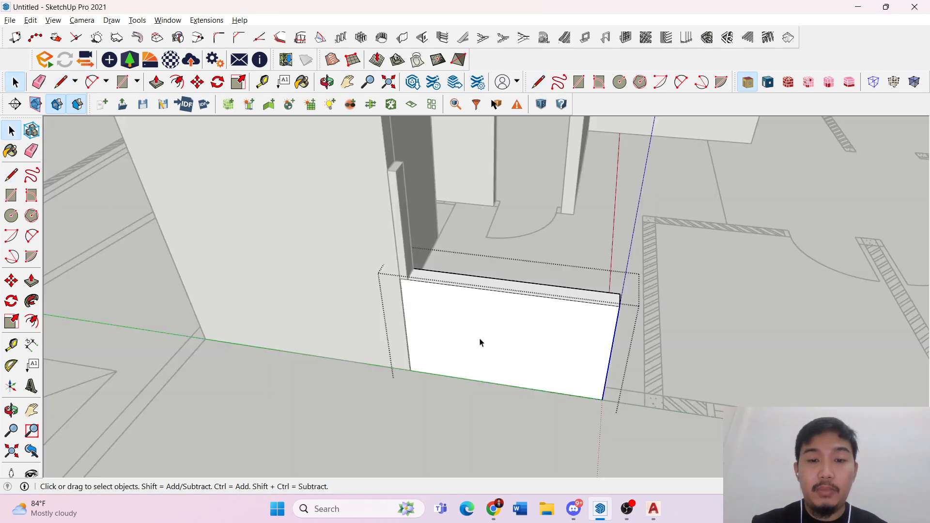
key("Escape")
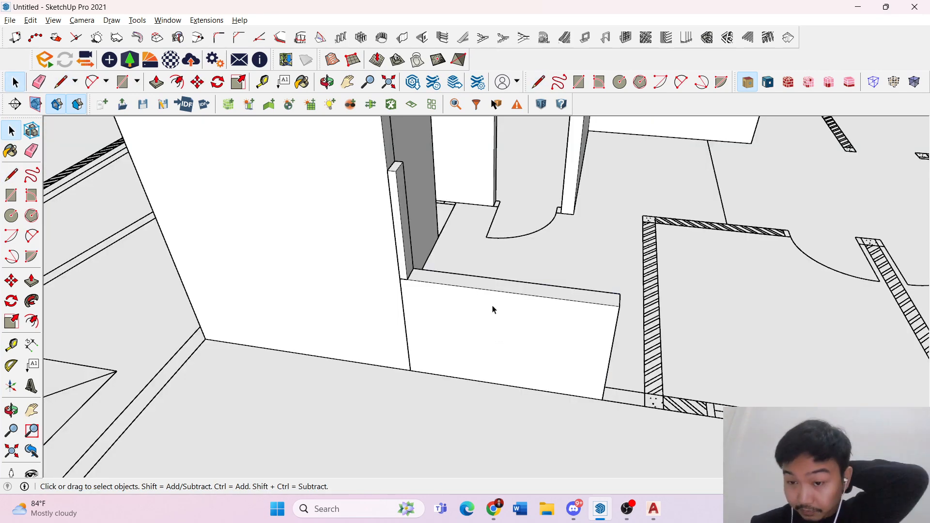
- Open the window post group and Push/Pull its top face upward to make the post taller
middle_click_drag(492, 310, 366, 330)
scroll(367, 333, "up", 5)
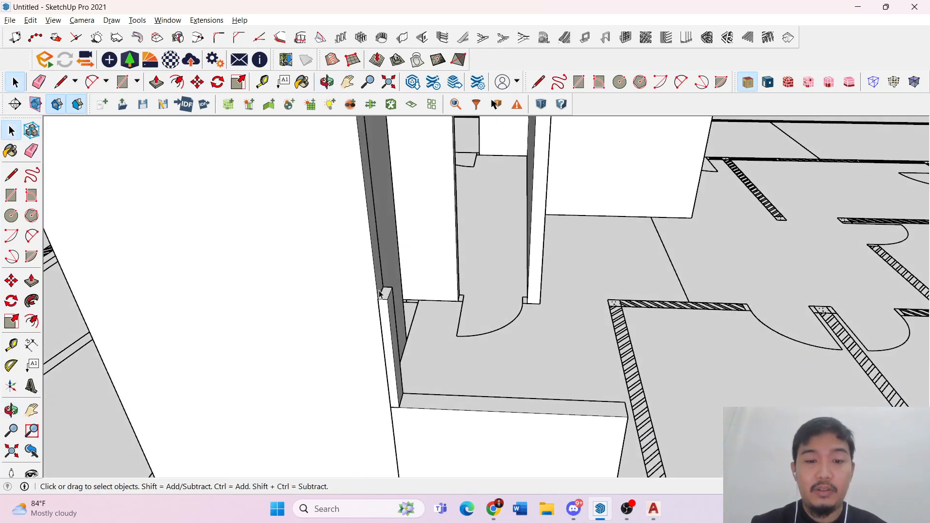
double_click(388, 296)
triple_click(389, 297)
key("p")
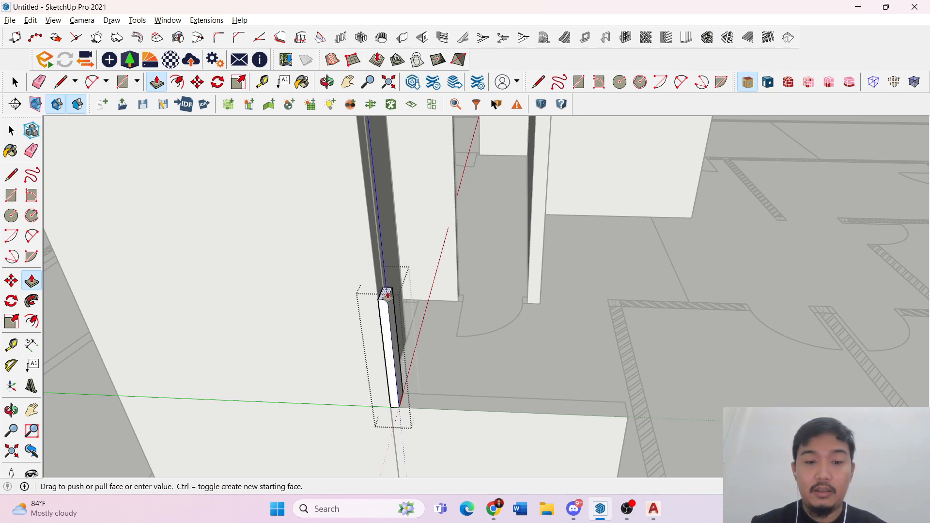
left_click_drag(386, 291, 382, 226)
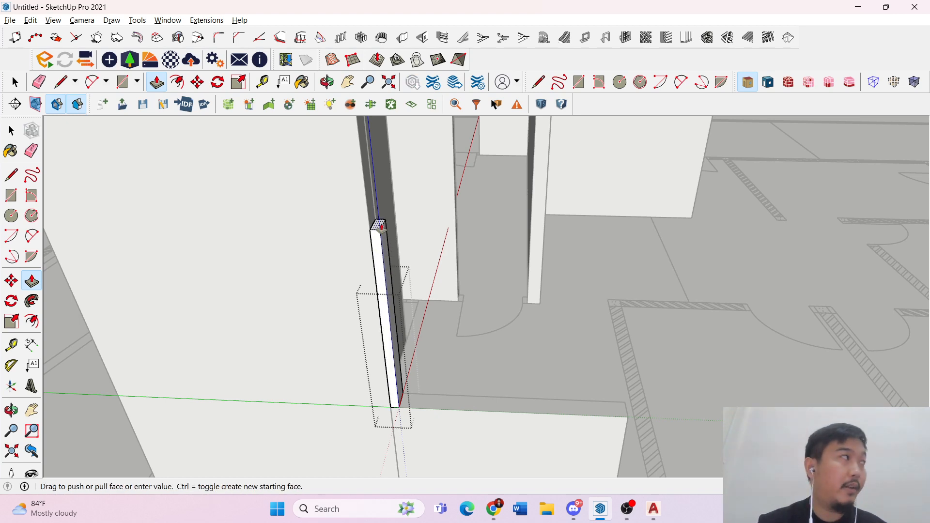
key("Return")
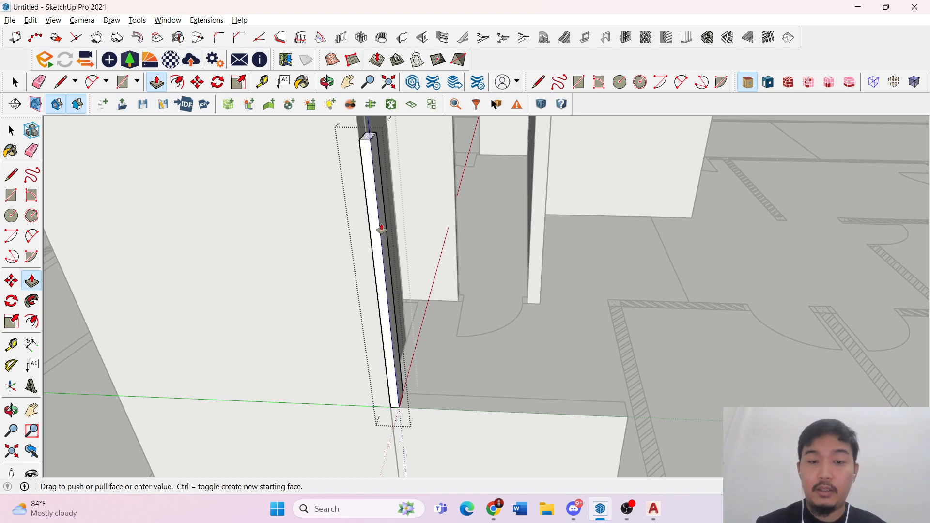
key("space")
key("Escape")
- Show back edges and copy the window post to the middle and the far end of the low wall's top
scroll(411, 229, "down", 5)
scroll(439, 305, "up", 5)
middle_click_drag(442, 305, 418, 332)
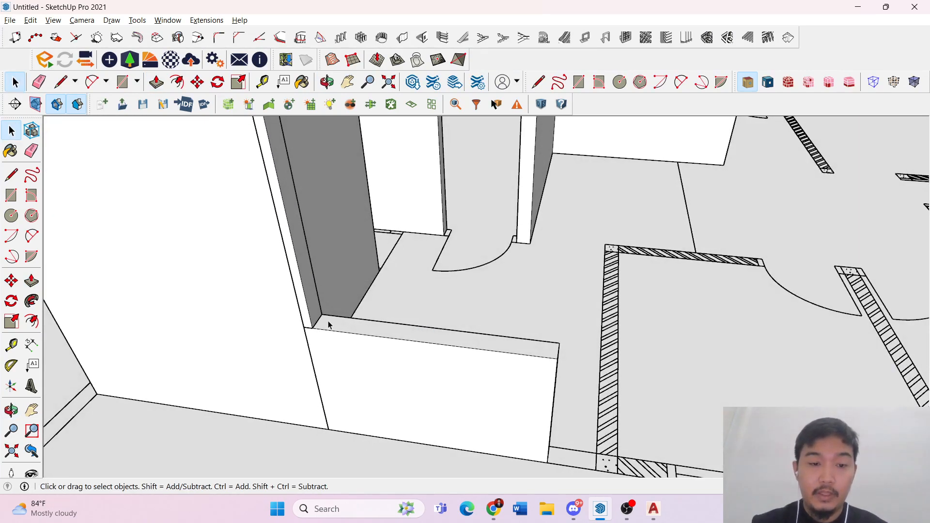
middle_click_drag(328, 322, 353, 312)
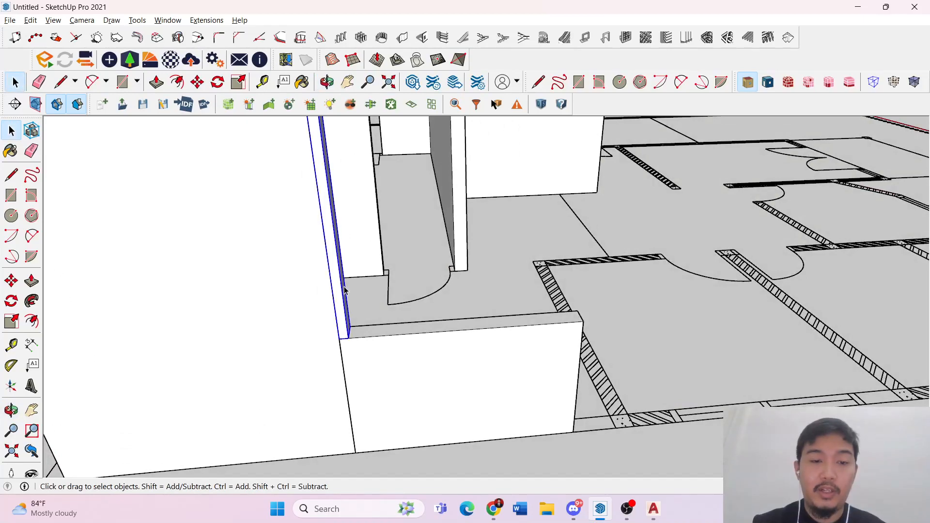
key("k")
middle_click_drag(435, 342, 436, 363)
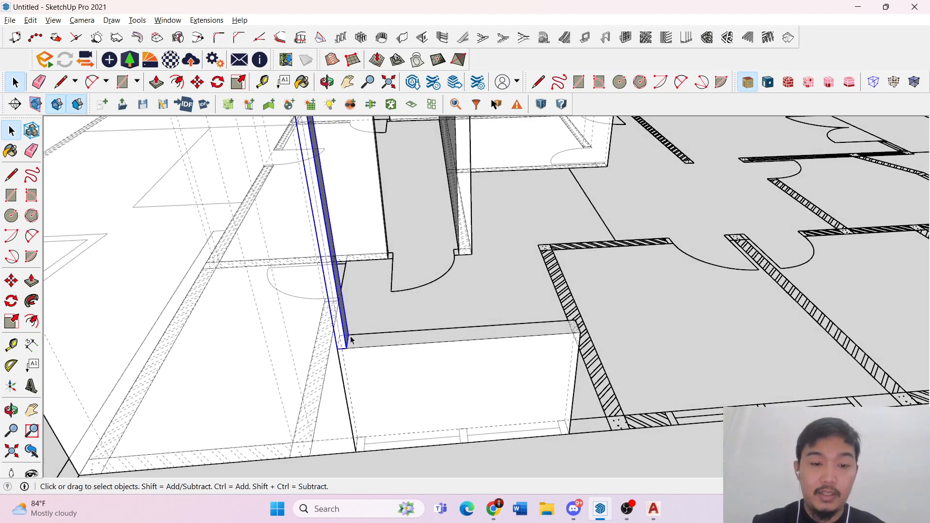
key("m")
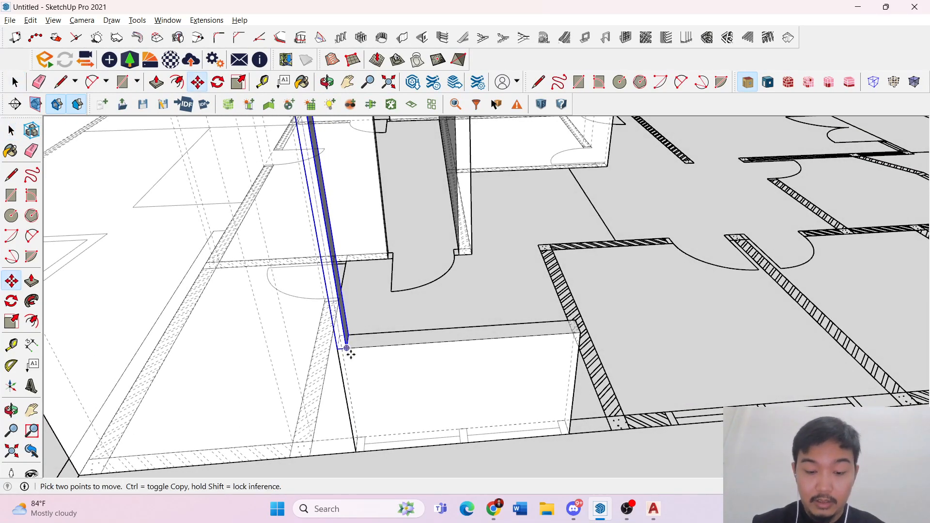
key("ctrl")
left_click(347, 348)
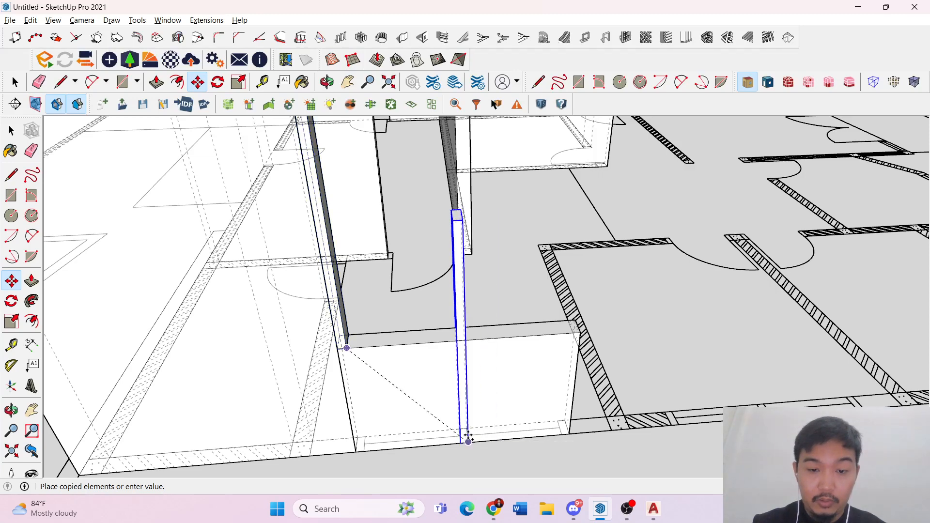
left_click(466, 339)
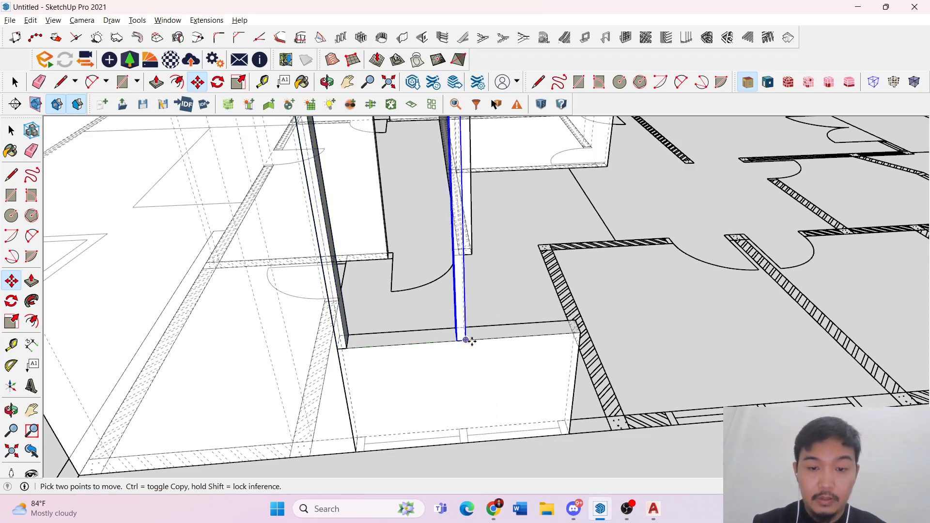
left_click(466, 340)
left_click(577, 333)
key("space")
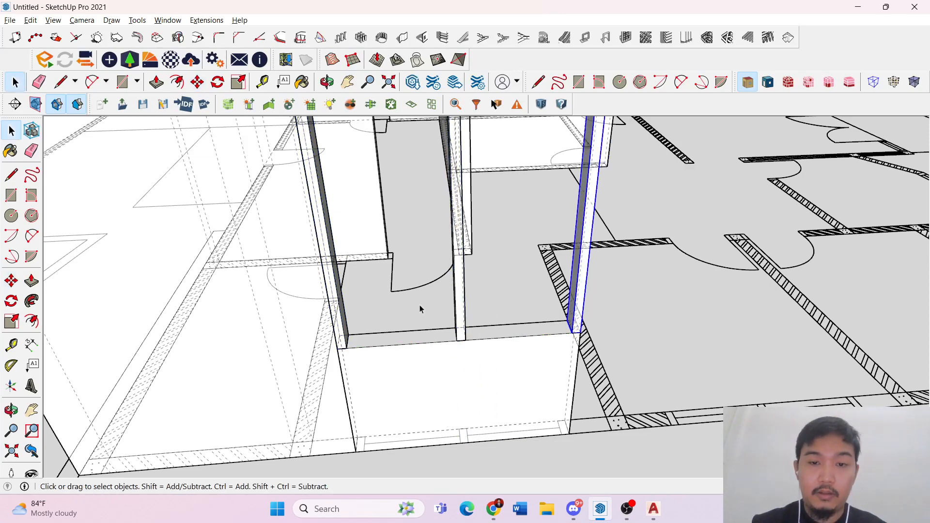
- Turn the back edges off and draw a rectangle covering the low wall's top beneath the three posts
scroll(468, 326, "down", 8)
scroll(474, 375, "up", 3)
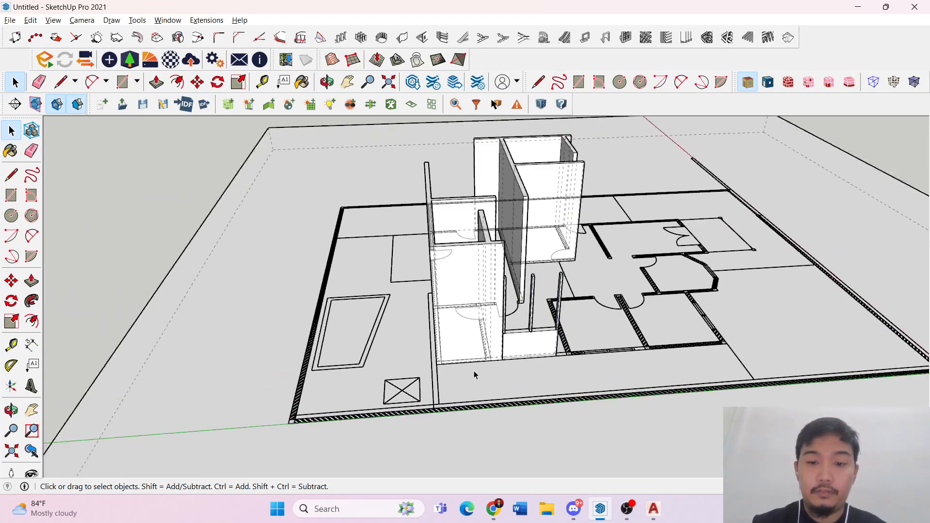
scroll(475, 375, "up", 6)
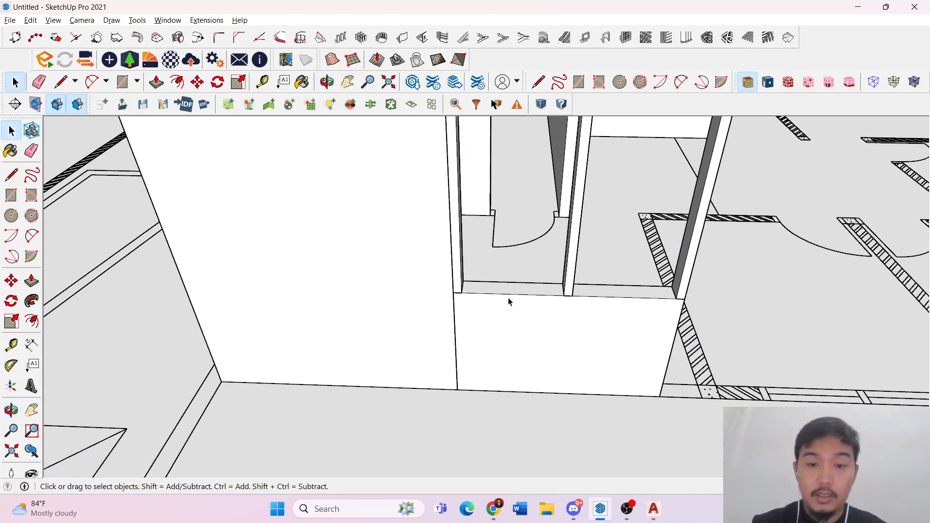
key("r")
middle_click_drag(473, 296, 450, 292)
left_click(449, 291)
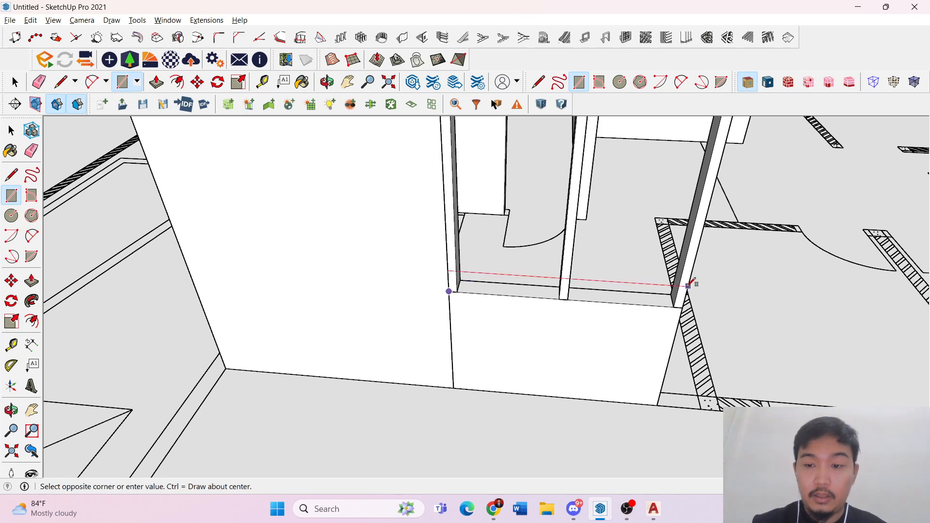
middle_click_drag(685, 293, 606, 344)
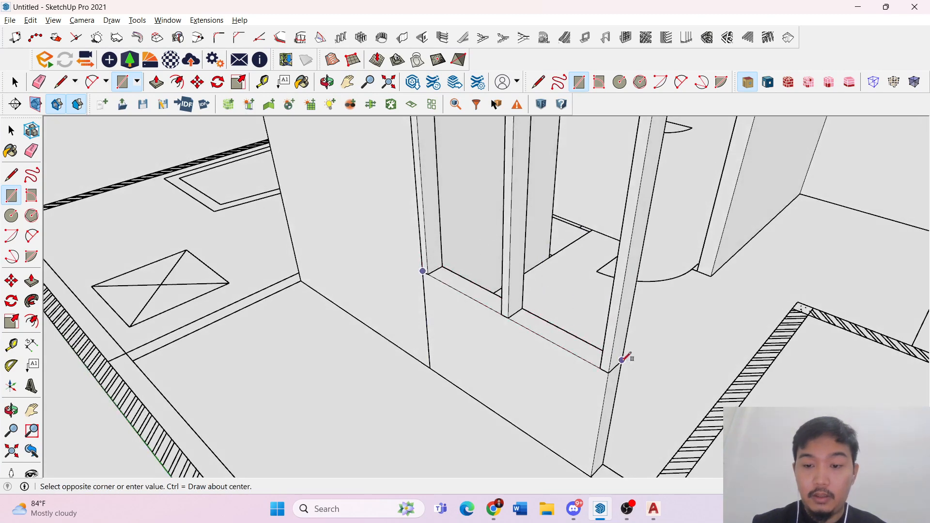
left_click(621, 360)
key("space")
key("p")
left_click(545, 322)
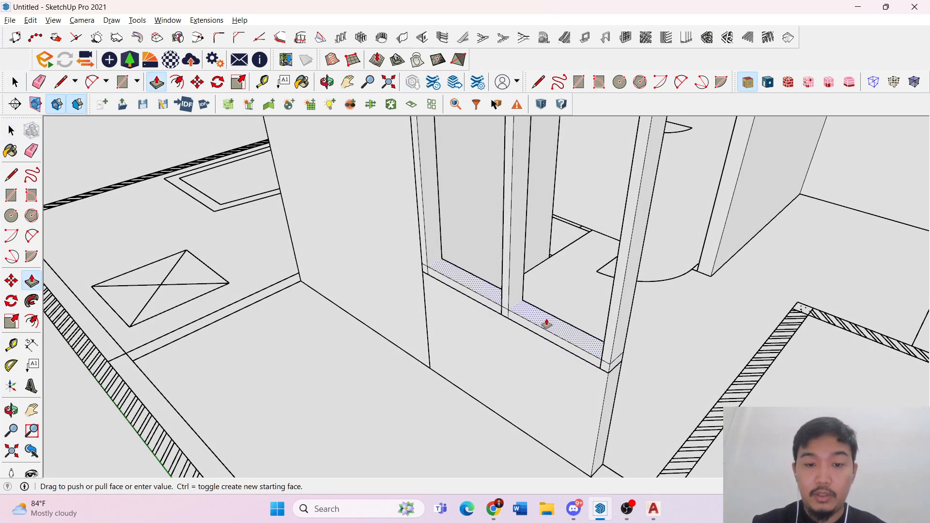
left_click(526, 315)
key("space")
middle_click_drag(527, 315, 504, 286)
key("l")
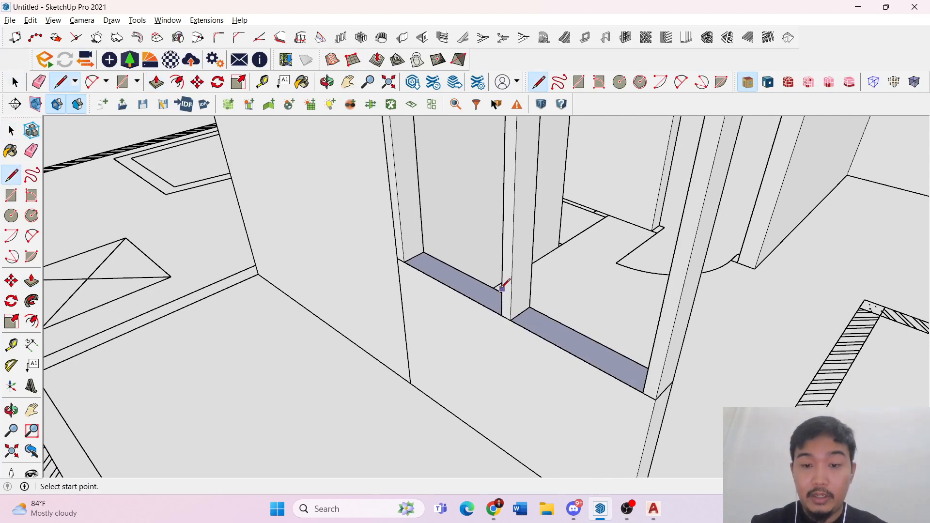
key("space")
- Push/Pull the rectangle on the low wall up into a thin bottom rail and make it a group
key("p")
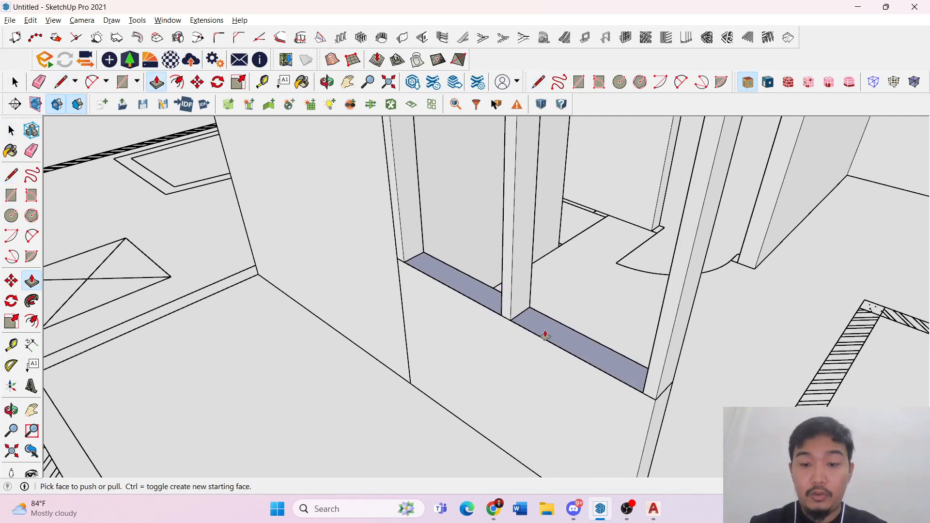
left_click(546, 329)
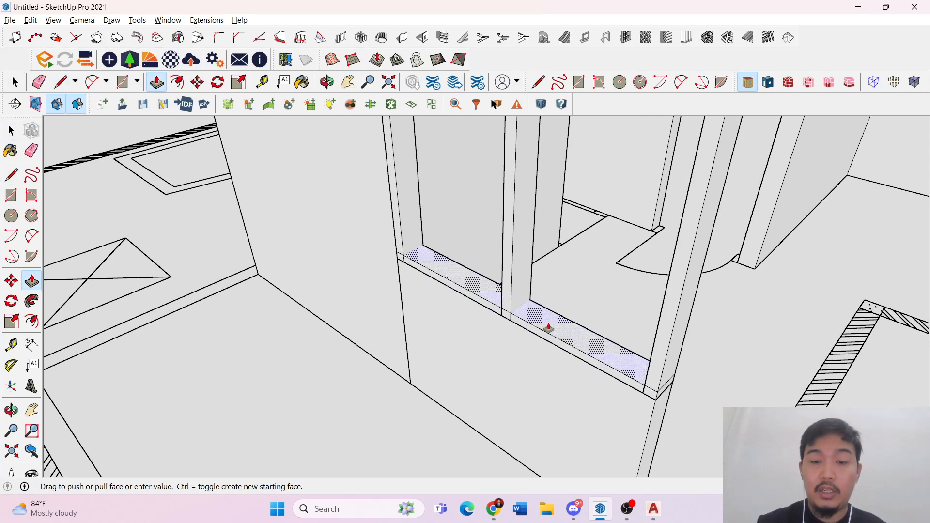
key("space")
double_click(553, 341)
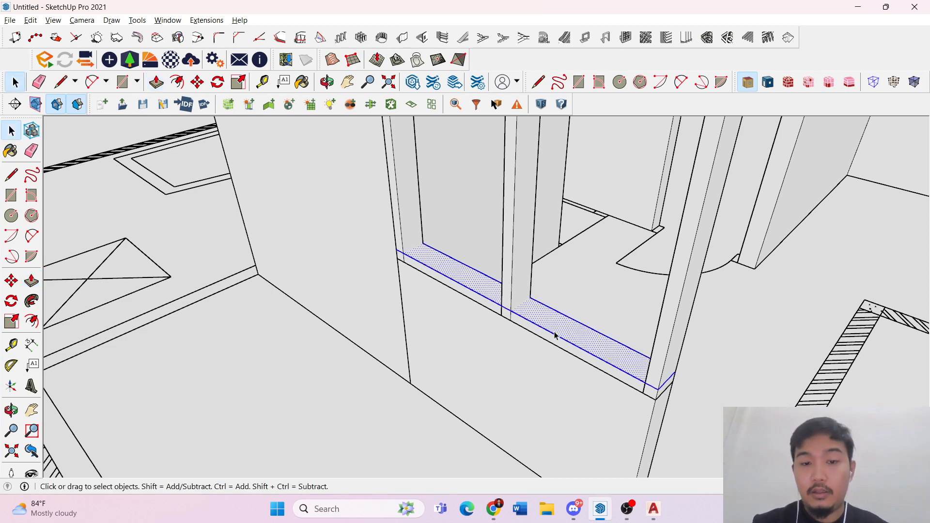
right_click(555, 334)
left_click(581, 228)
- Copy the bottom rail group up to the post tops and lower the copy flush with them
middle_click_drag(525, 255, 498, 308)
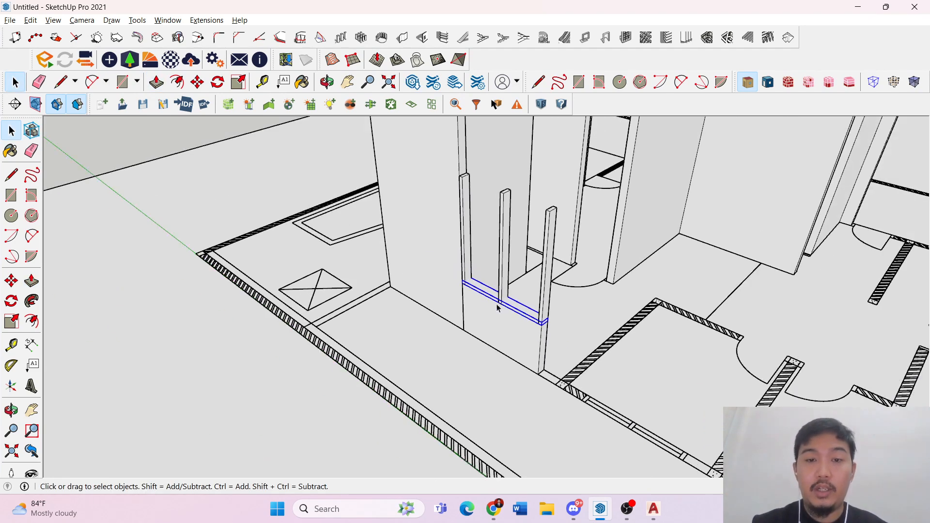
key("m")
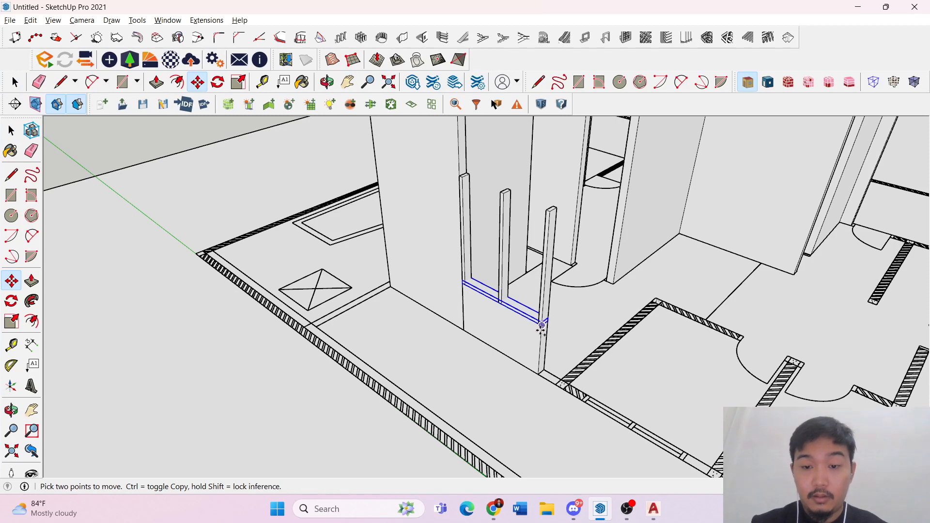
key("ctrl")
left_click(542, 325)
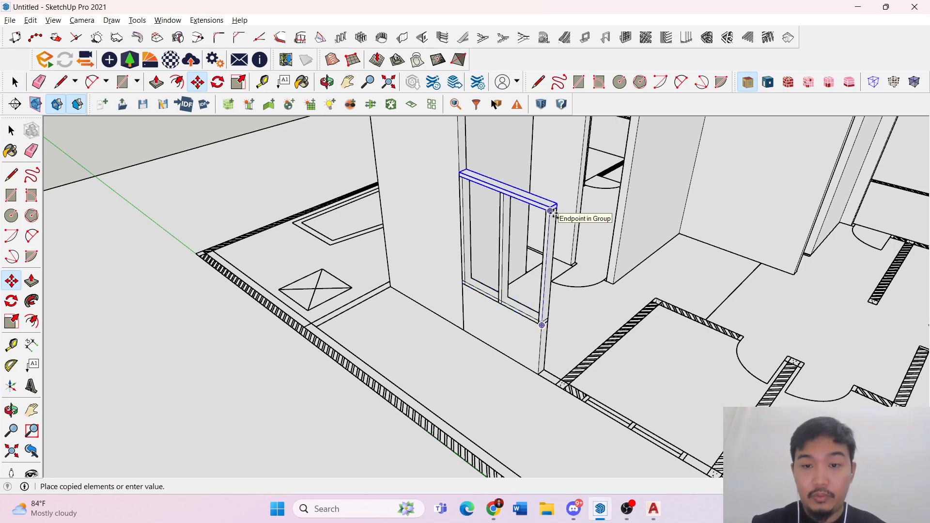
left_click(555, 207)
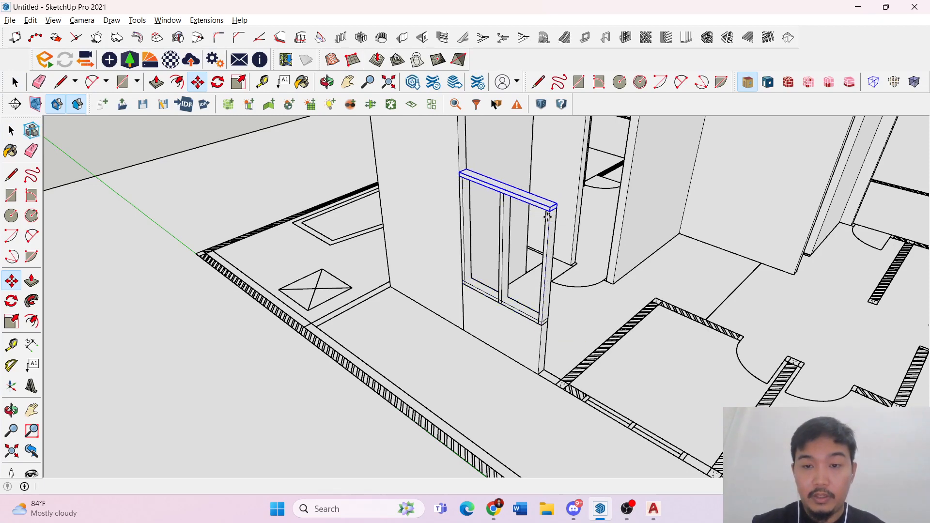
scroll(557, 204, "up", 3)
left_click(558, 204)
left_click(556, 213)
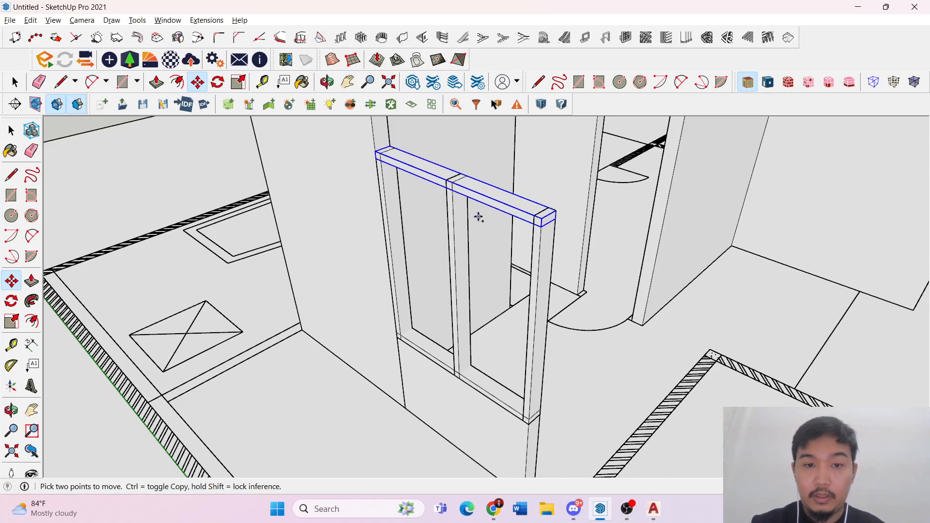
key("space")
- Select all the window frame's posts and rails and intersect their faces with the model
middle_click_drag(433, 239, 579, 196)
left_click(475, 199)
middle_click_drag(454, 197, 449, 173)
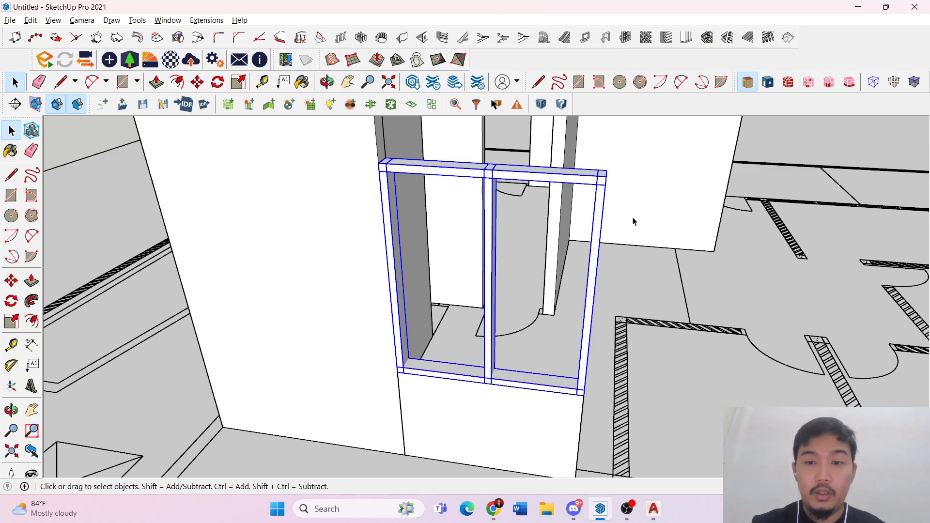
middle_click_drag(634, 221, 522, 170)
right_click(498, 176)
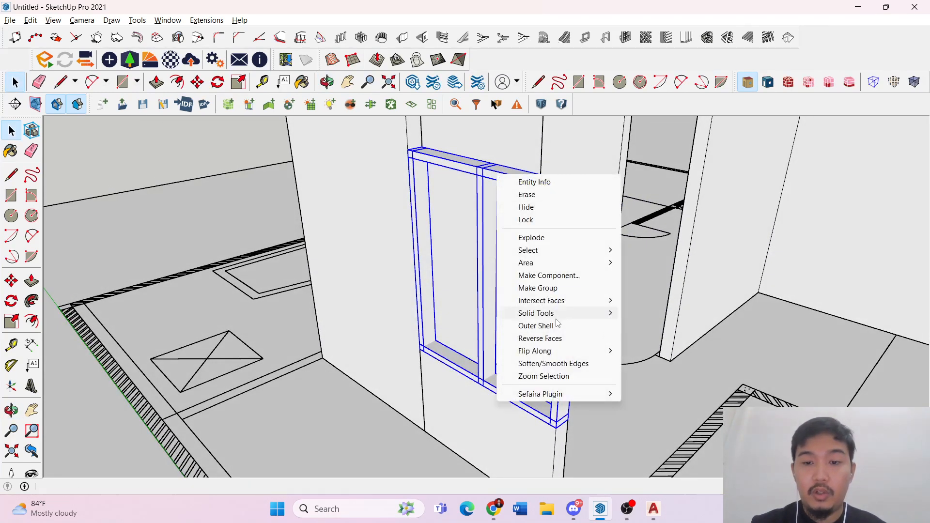
mouse_move(564, 303)
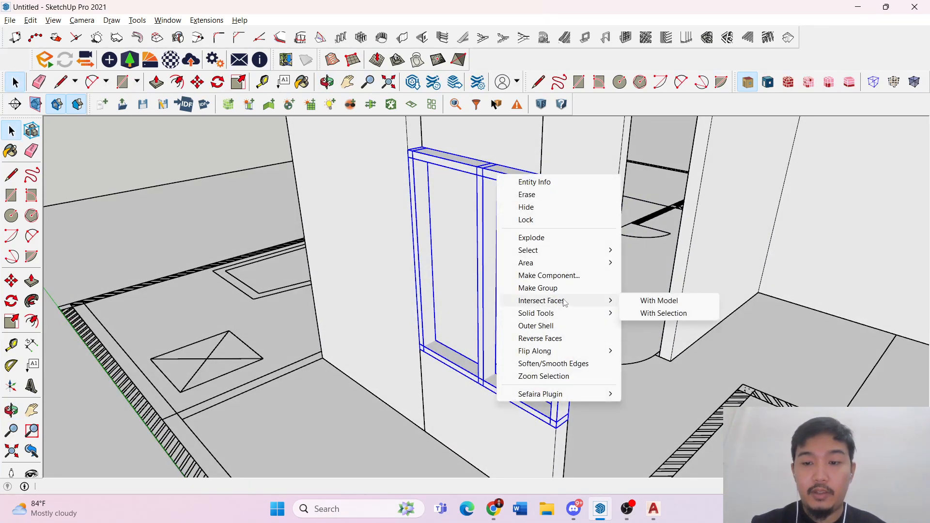
left_click(648, 302)
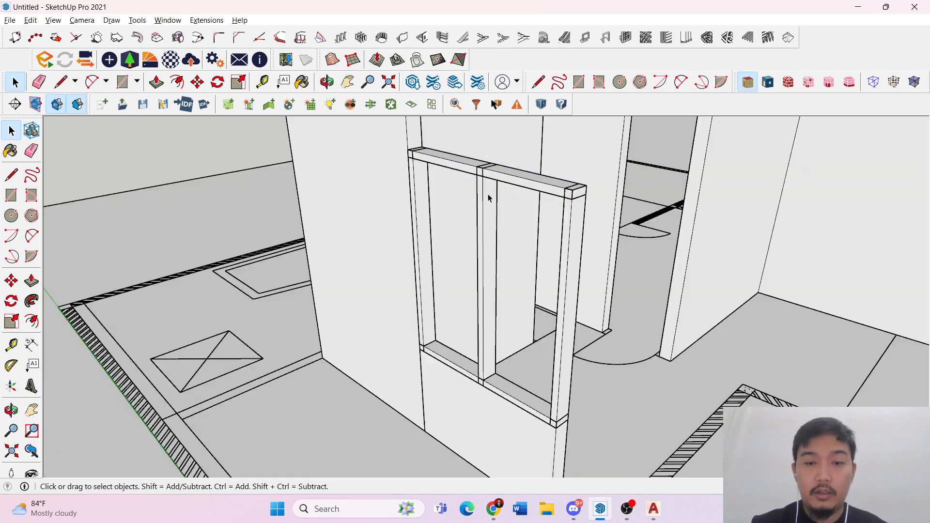
- Reselect the three posts and both rails of the window frame and explode their groups
left_click(488, 210, "ctrl")
left_click(493, 183, "shift")
left_click(420, 185, "ctrl")
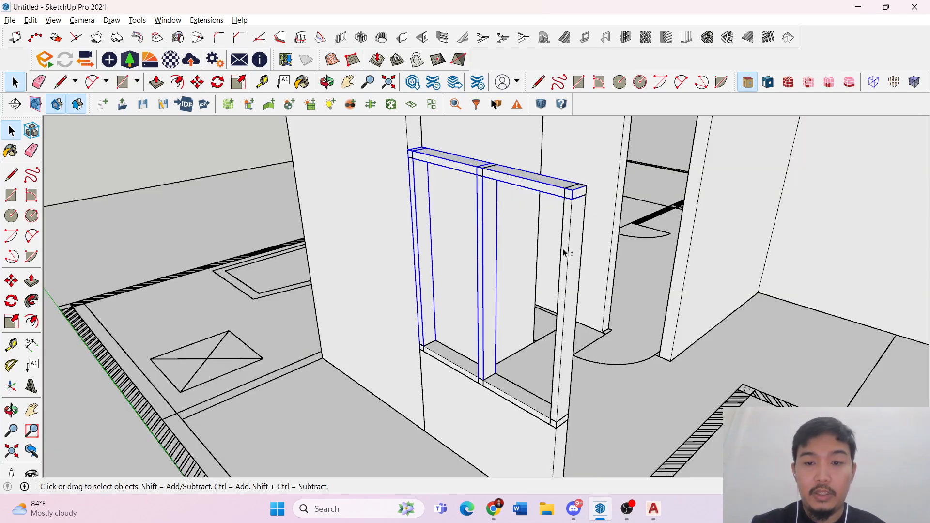
left_click(567, 253, "ctrl")
left_click(497, 386, "ctrl")
right_click(498, 159)
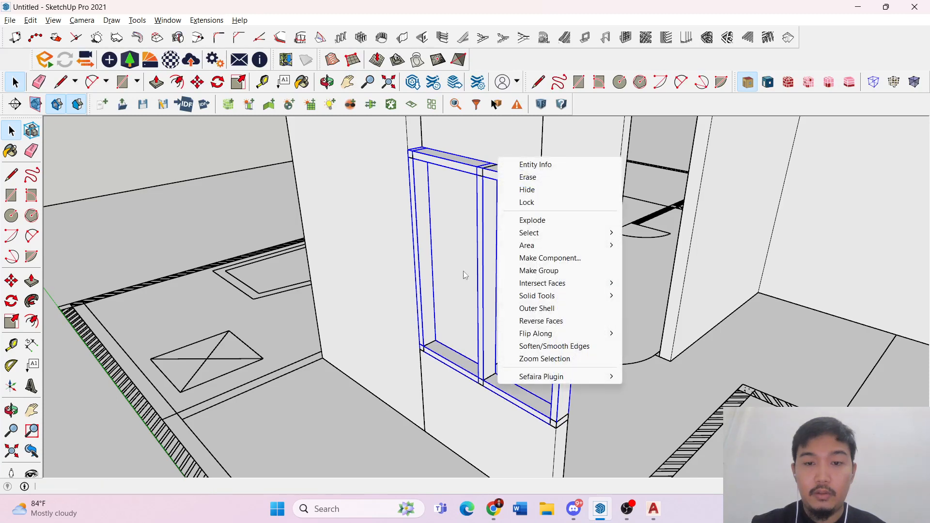
left_click(490, 177)
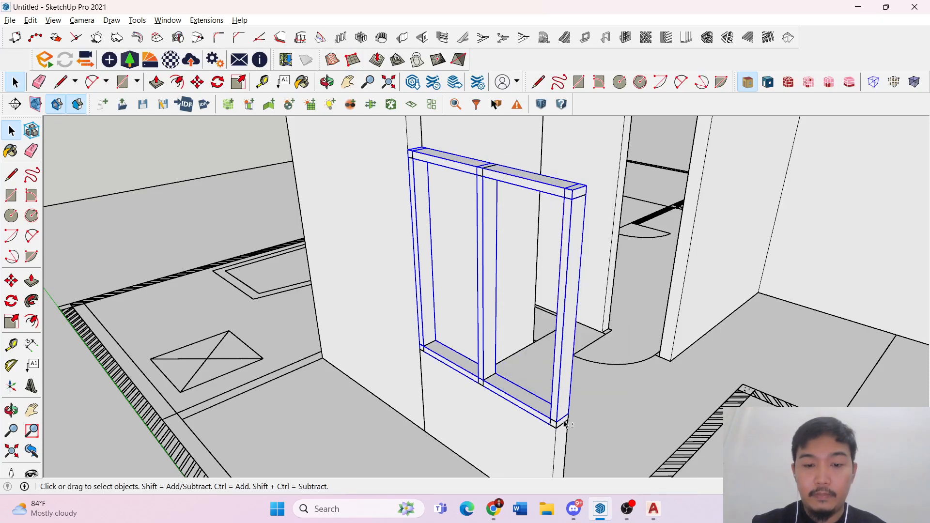
right_click(559, 183)
key("Escape")
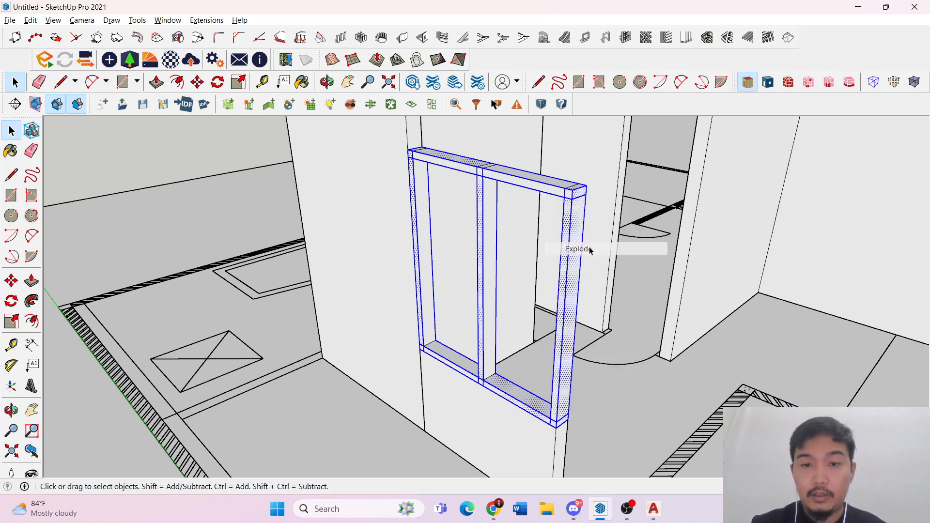
- Delete the leftover seam edges where the window frame's top rail meets the posts, on both sides of the frame
scroll(490, 203, "up", 5)
left_click(490, 224)
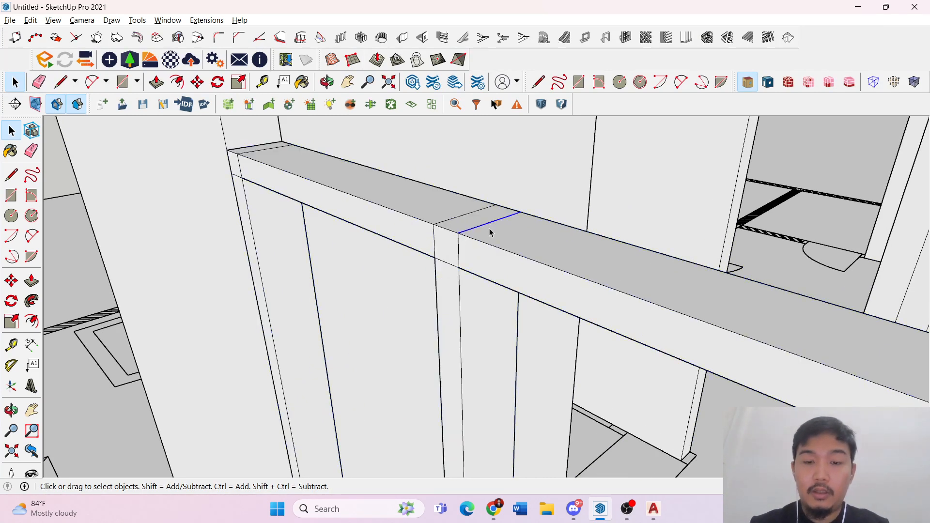
key("Delete")
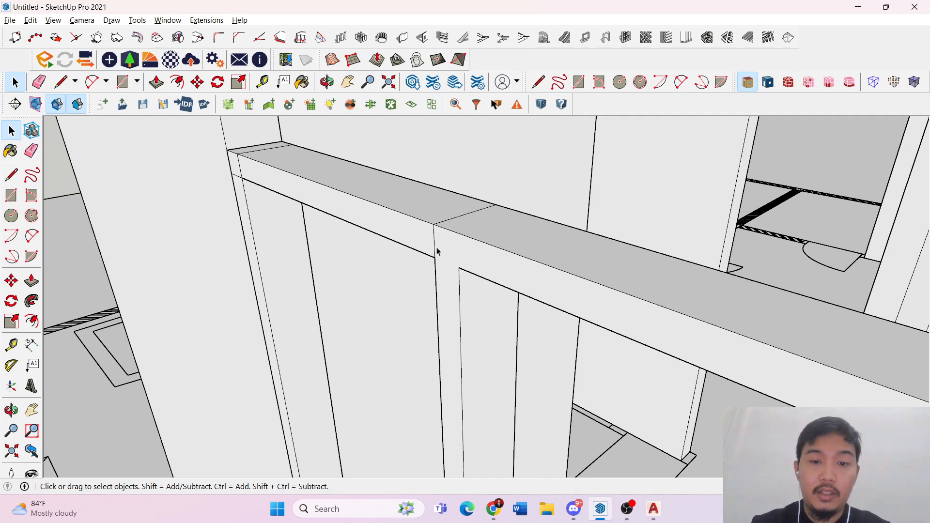
middle_click_drag(526, 214, 278, 222)
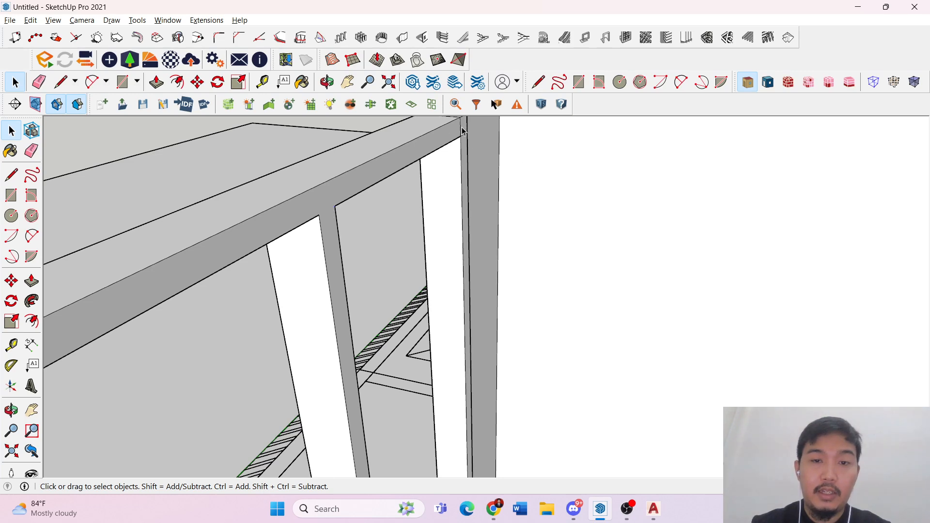
middle_click_drag(328, 176, 607, 171)
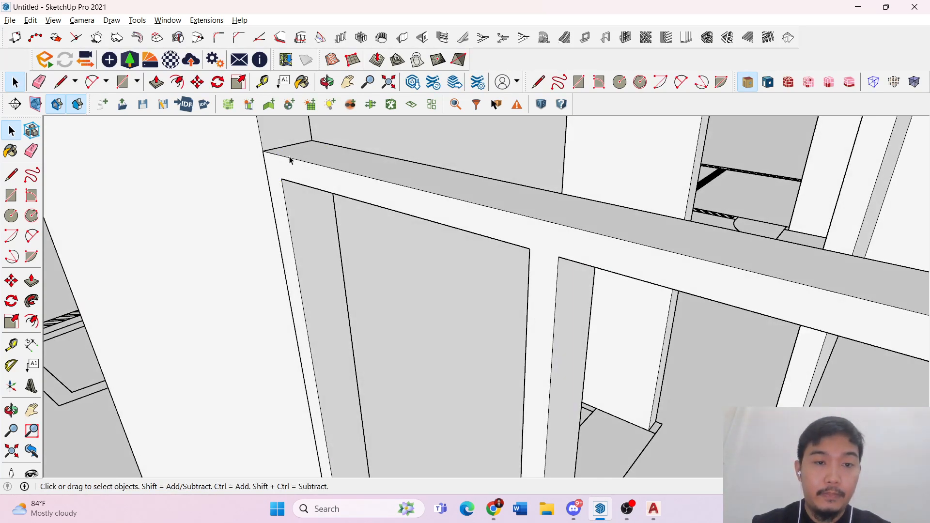
scroll(290, 160, "down", 4)
scroll(505, 228, "up", 1)
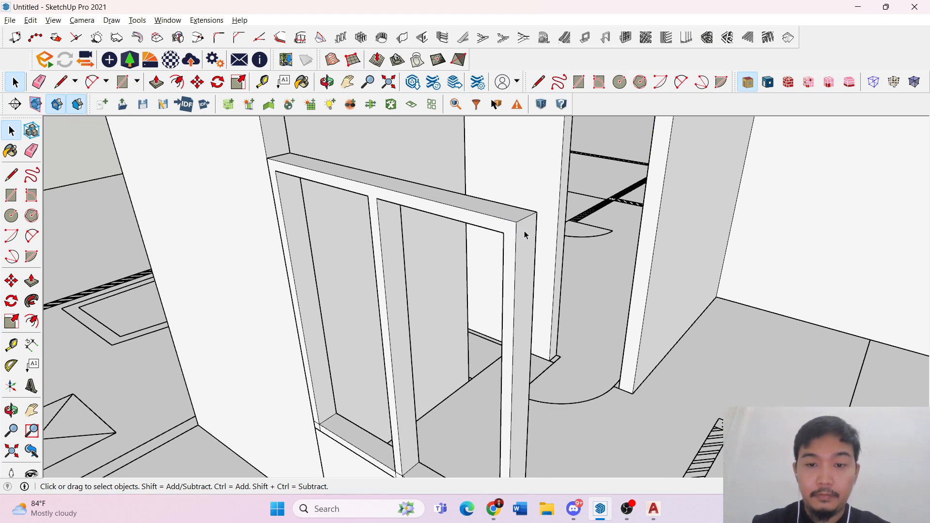
- Erase the seam edges where the posts meet the bottom rail, on both faces of the window frame
middle_click_drag(524, 231, 307, 217)
middle_click_drag(404, 199, 587, 280)
scroll(532, 374, "up", 4)
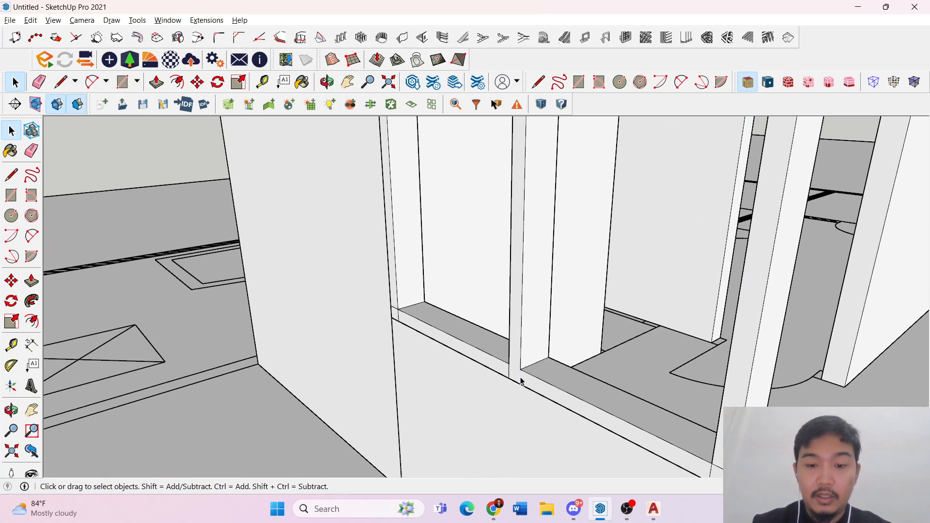
left_click(38, 82)
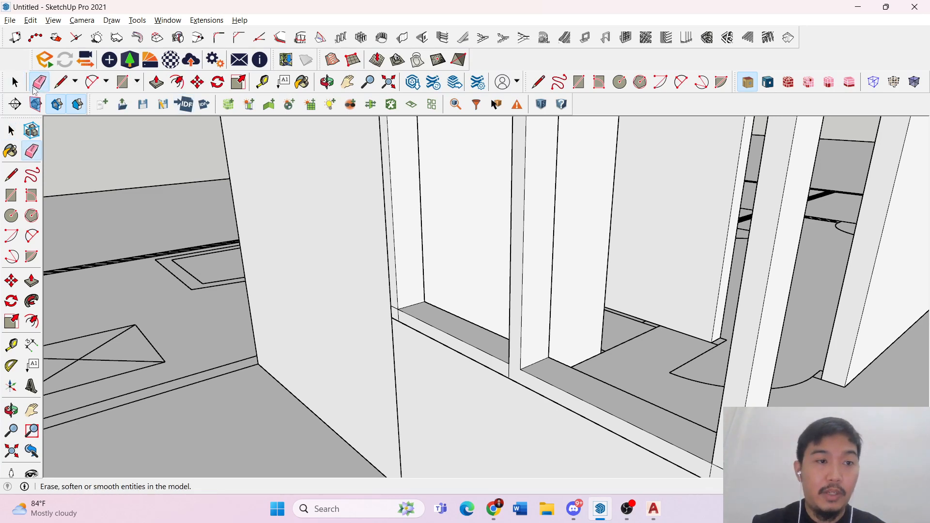
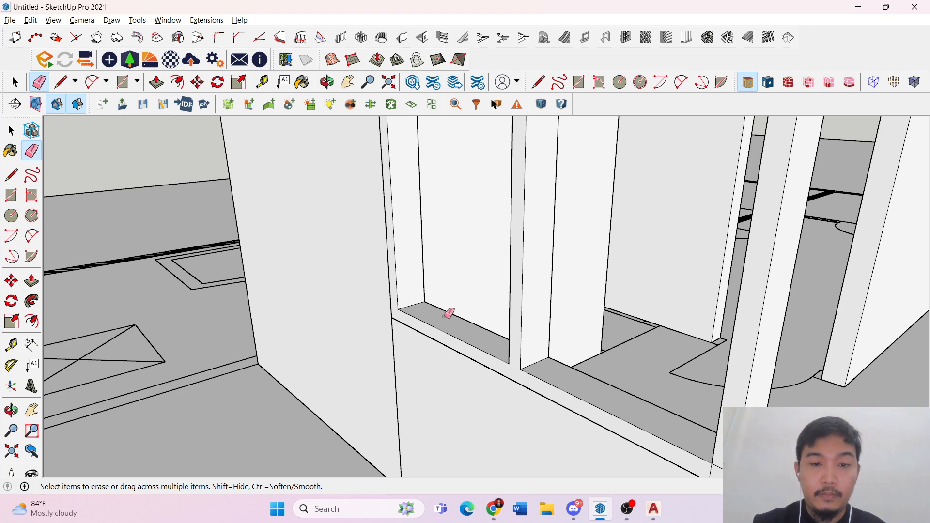
mouse_move(446, 312)
middle_mouse_down()
mouse_move(623, 409)
mouse_move(571, 388)
mouse_move(376, 373)
mouse_move(318, 339)
middle_mouse_up()
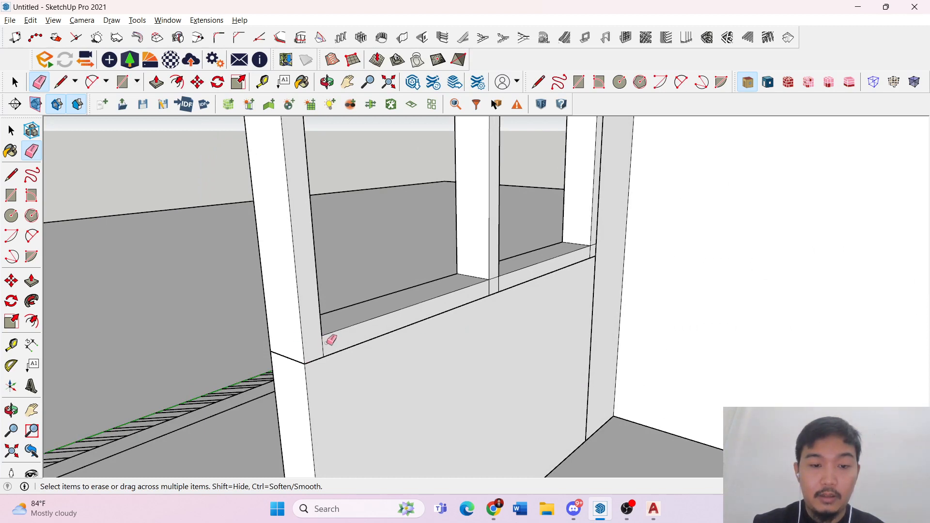
left_click(324, 347)
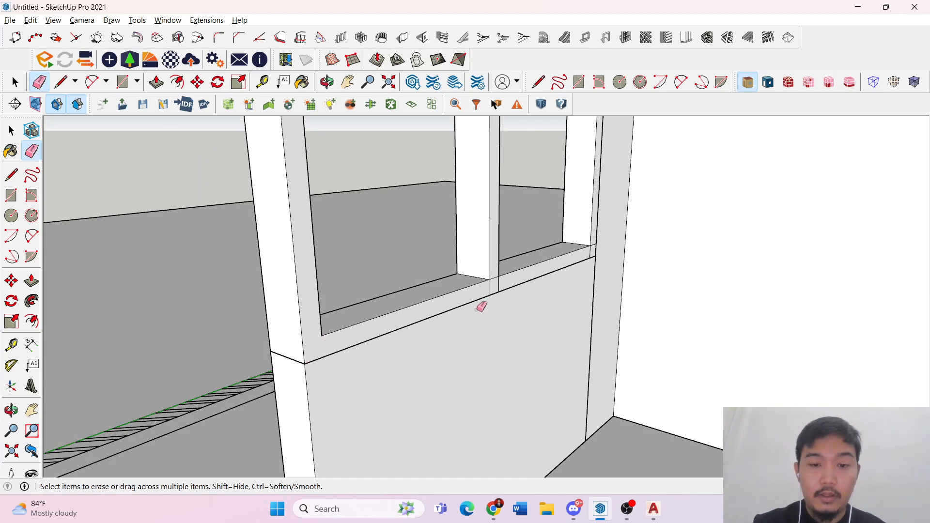
left_click(501, 282)
middle_click_drag(502, 283, 637, 261)
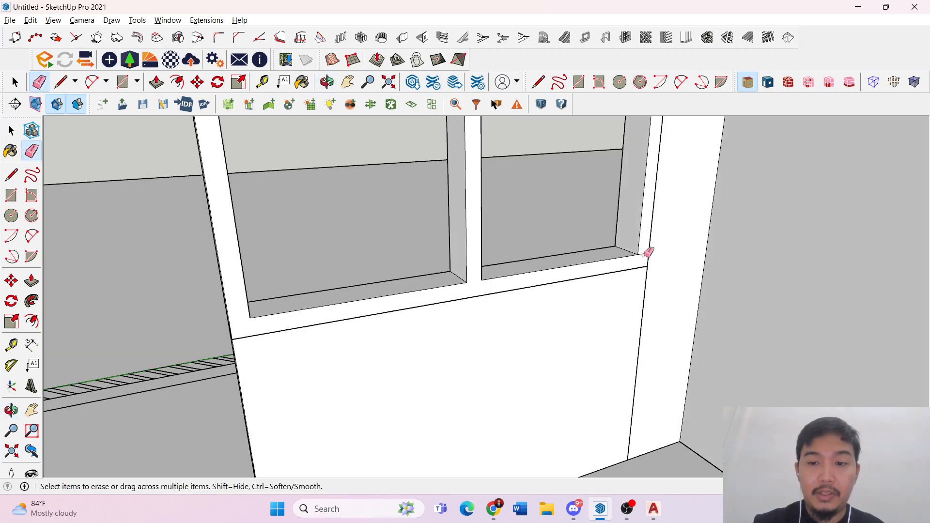
- Try making the whole connected window frame into a single named component
scroll(650, 248, "down", 5)
key("space")
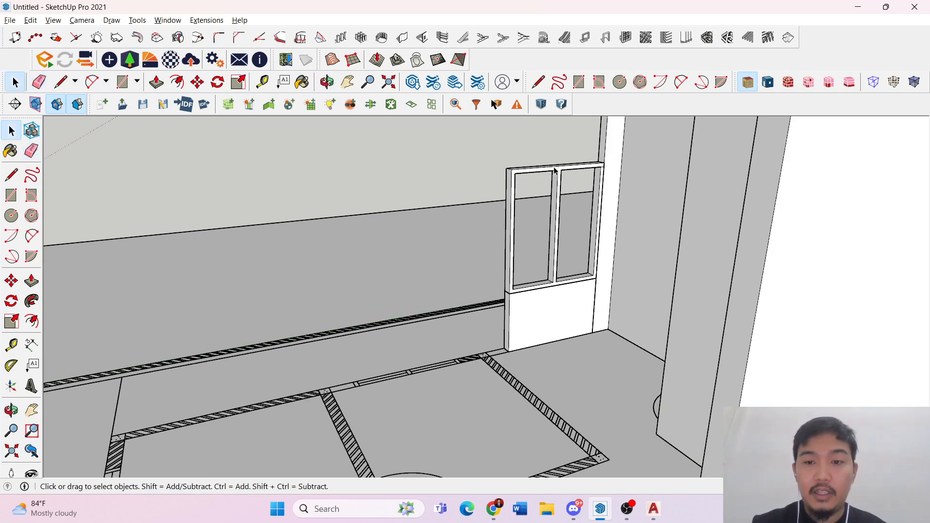
left_click(555, 170)
right_click(555, 170)
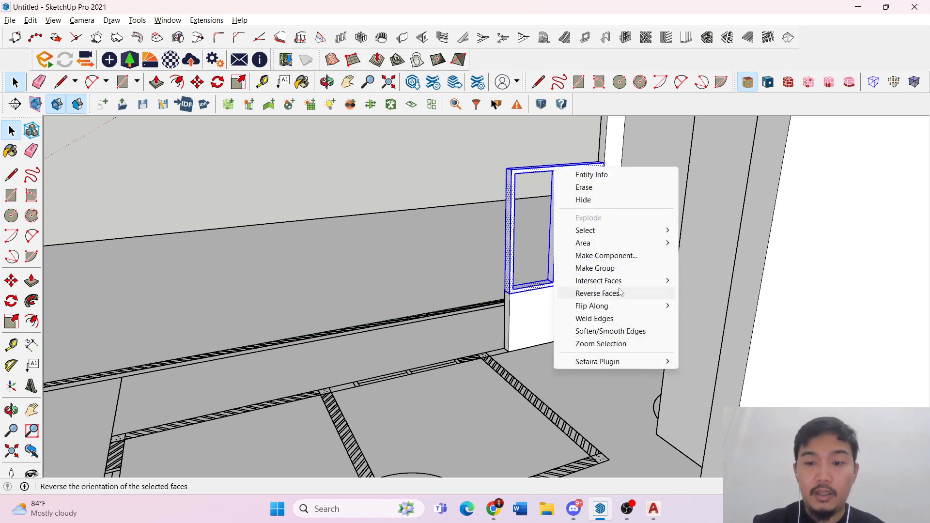
left_click(638, 257)
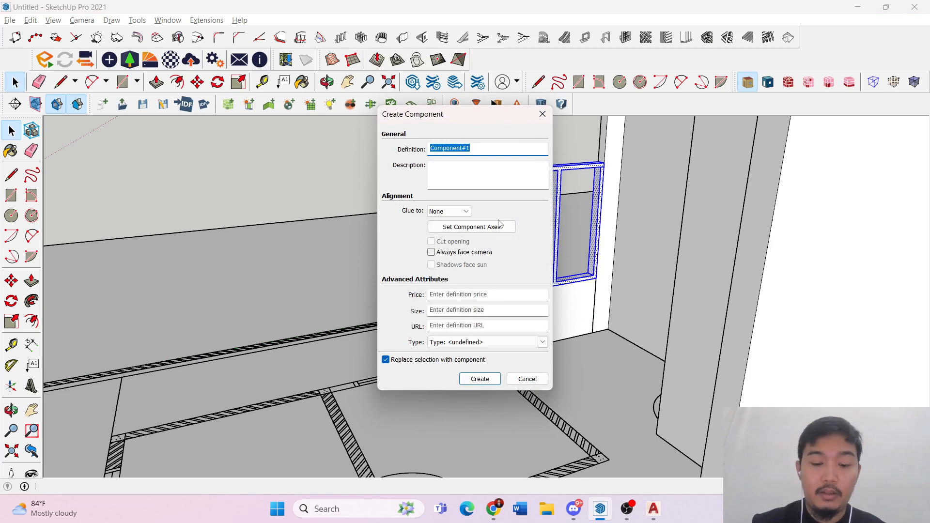
key("BackSpace")
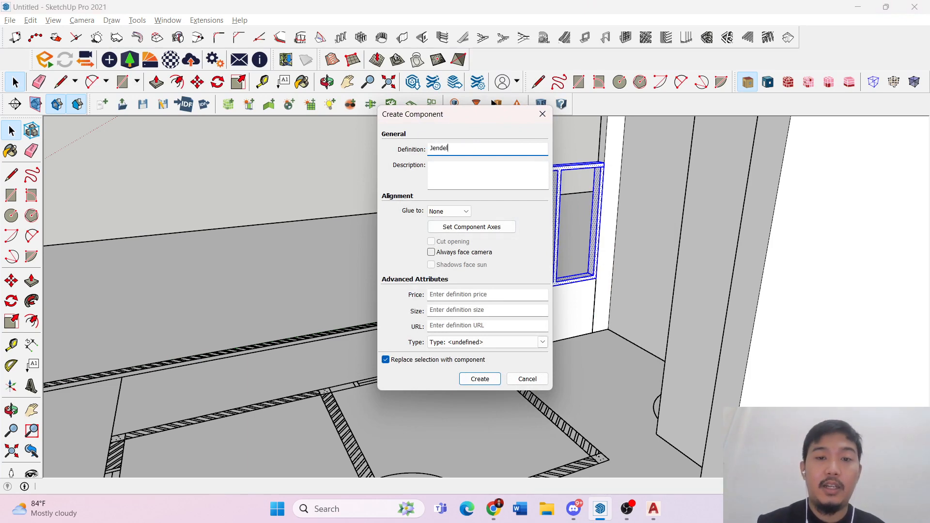
key("Return")
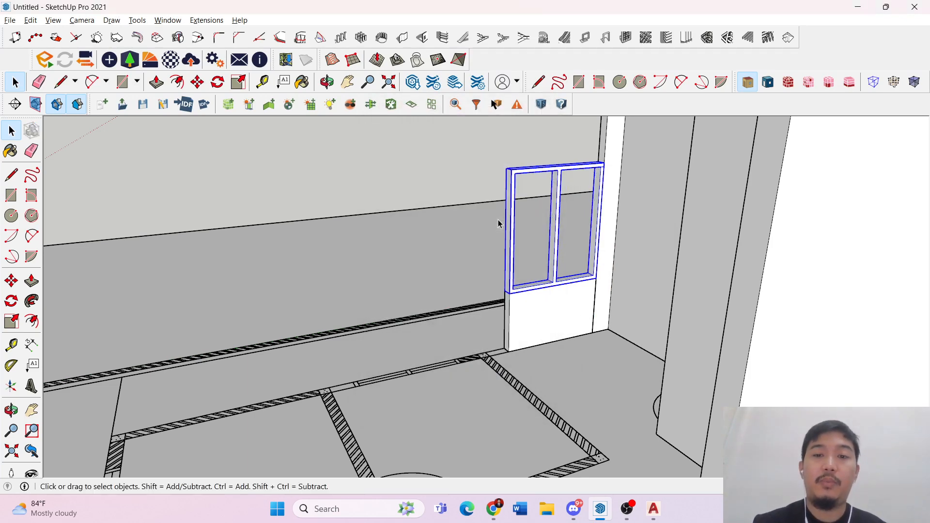
- Undo the window frame's conversion to a component and select its connected geometry again
middle_click_drag(355, 265, 824, 336)
scroll(697, 262, "down", 8)
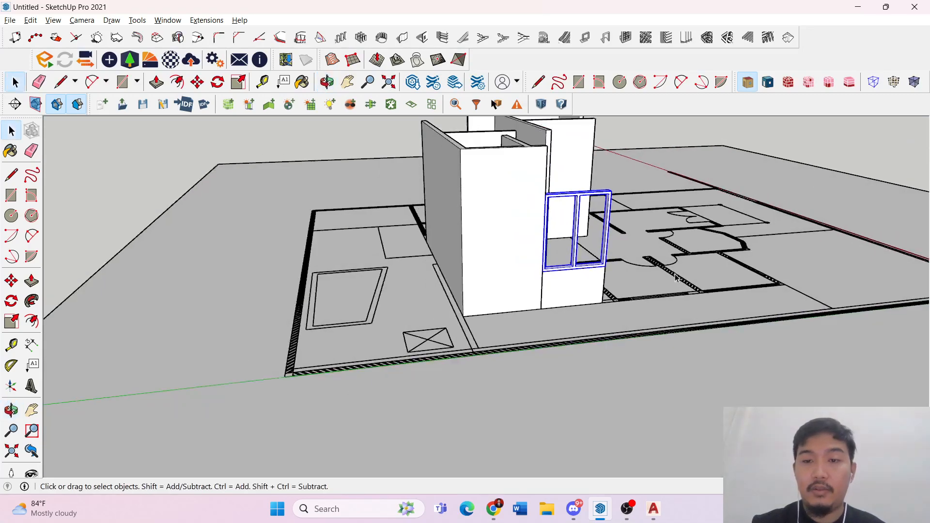
left_click(880, 156)
scroll(732, 245, "up", 3)
scroll(625, 194, "up", 6)
scroll(434, 231, "down", 5)
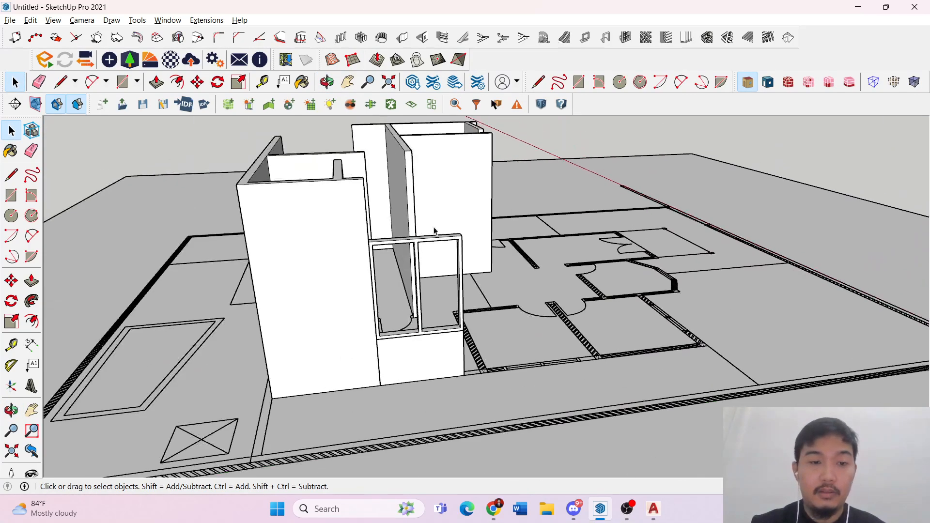
scroll(438, 243, "up", 3)
left_click(430, 243)
key("ctrl+t")
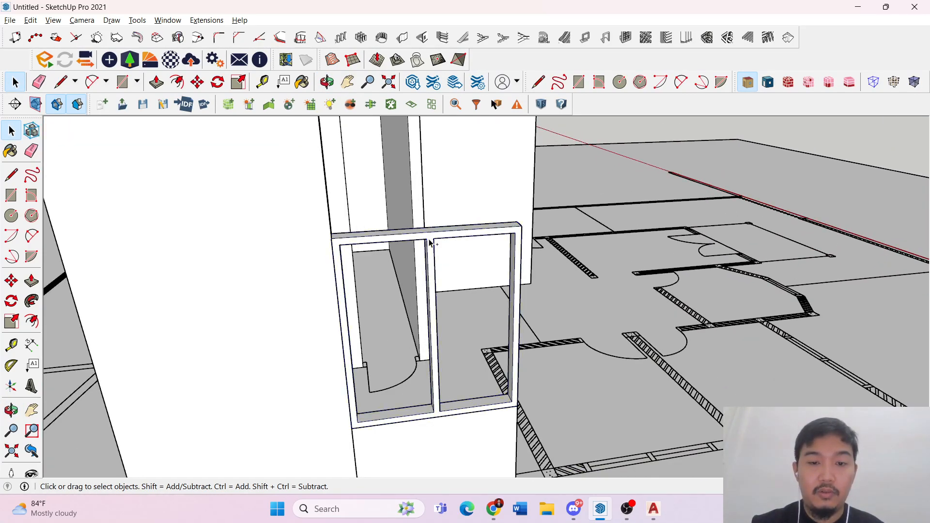
left_click(429, 241)
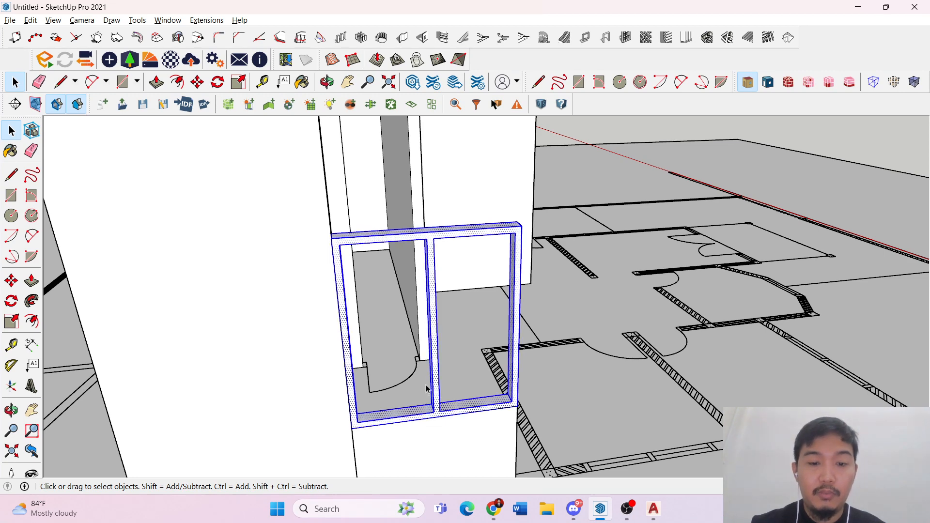
- Select the whole window frame and make it a component named Kusen 1
scroll(833, 256, "down", 5)
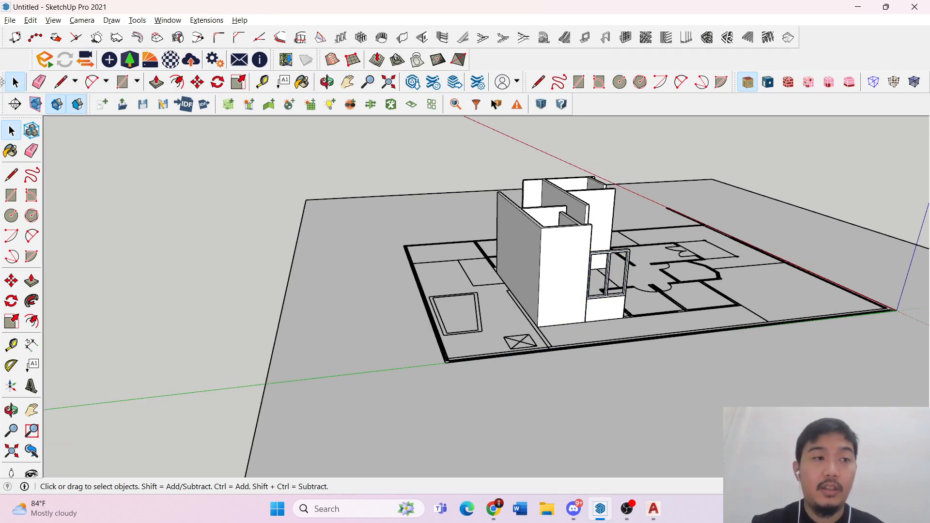
middle_click_drag(475, 126, 486, 124)
scroll(569, 197, "up", 6)
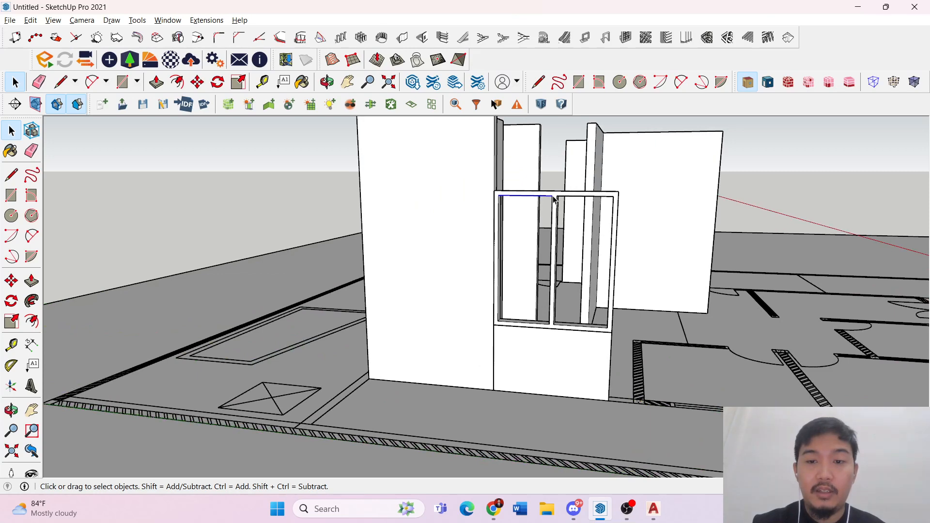
left_click(554, 198)
right_click(554, 198)
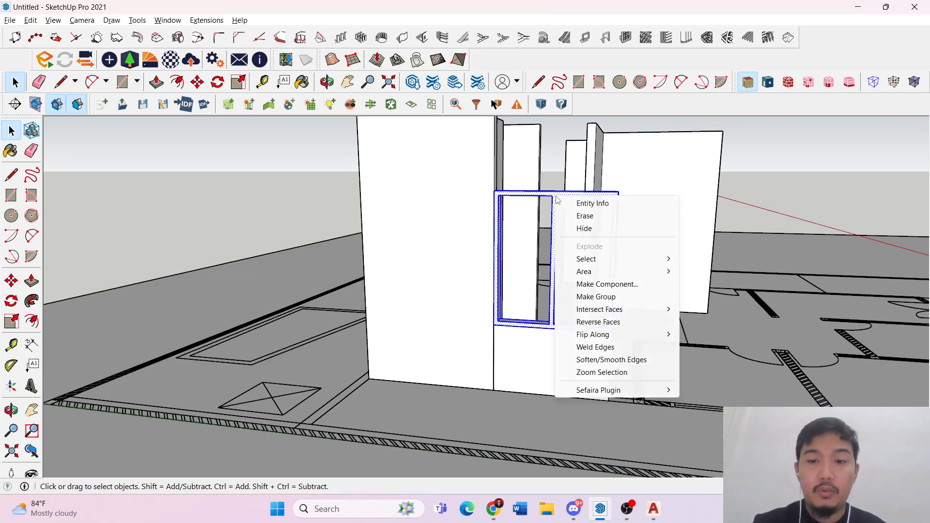
left_click(625, 286)
type("Kusen 1")
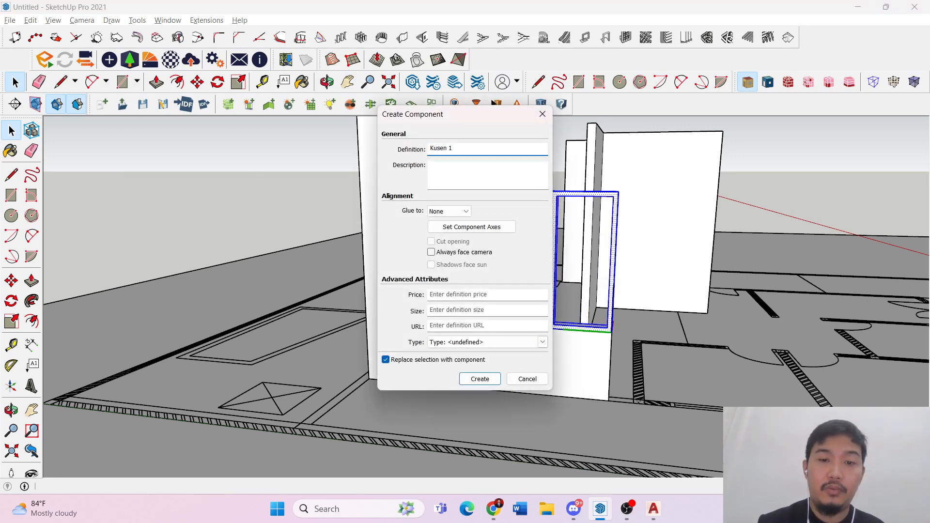
key("Return")
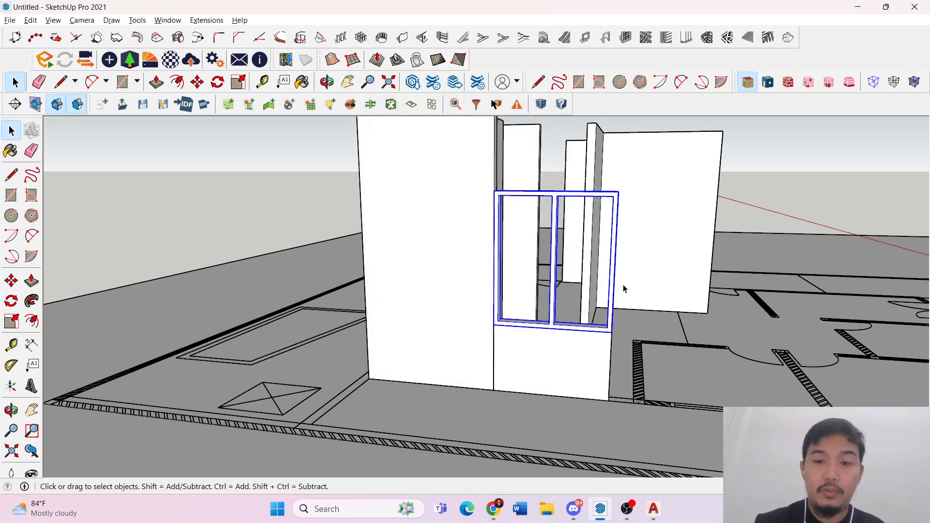
- Draw a rectangle across the frame opening next to the tall wall and Push/Pull it into a thin pane
scroll(502, 355, "up", 5)
scroll(442, 432, "down", 5)
key("r")
scroll(412, 416, "up", 6)
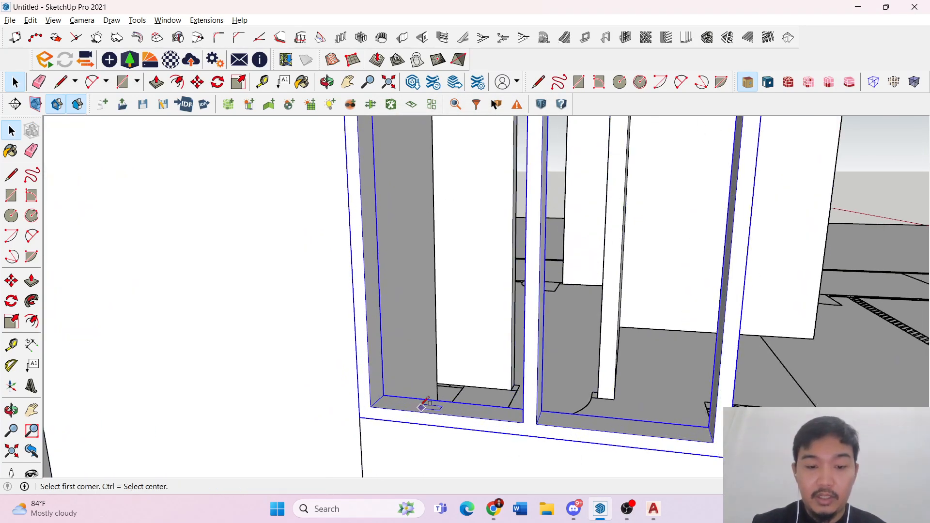
left_click(379, 402)
scroll(494, 354, "down", 5)
middle_click_drag(572, 339, 741, 266)
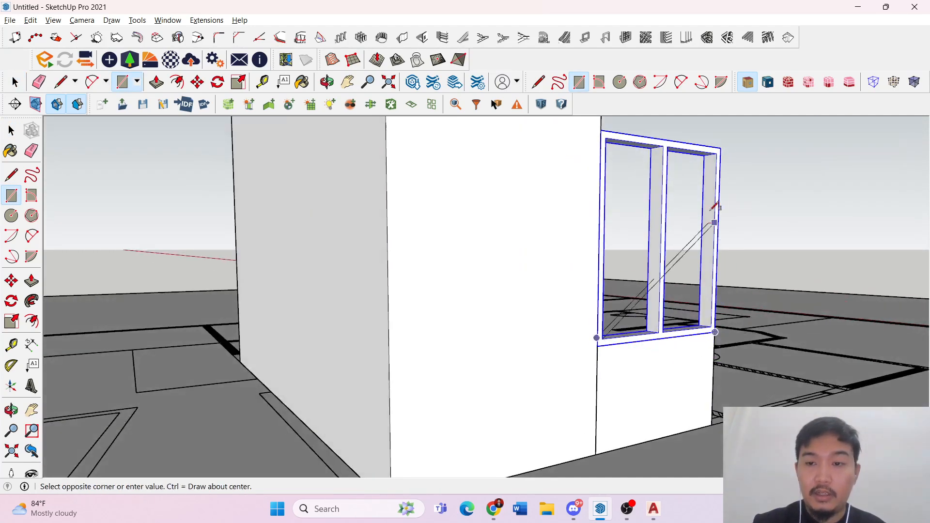
scroll(672, 140, "up", 4)
scroll(664, 121, "up", 2)
left_click(661, 135)
key("space")
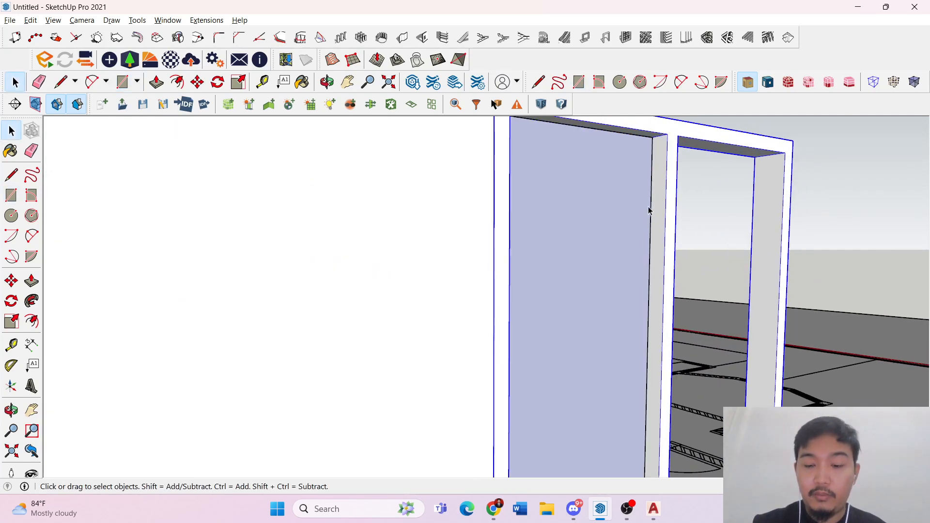
key("p")
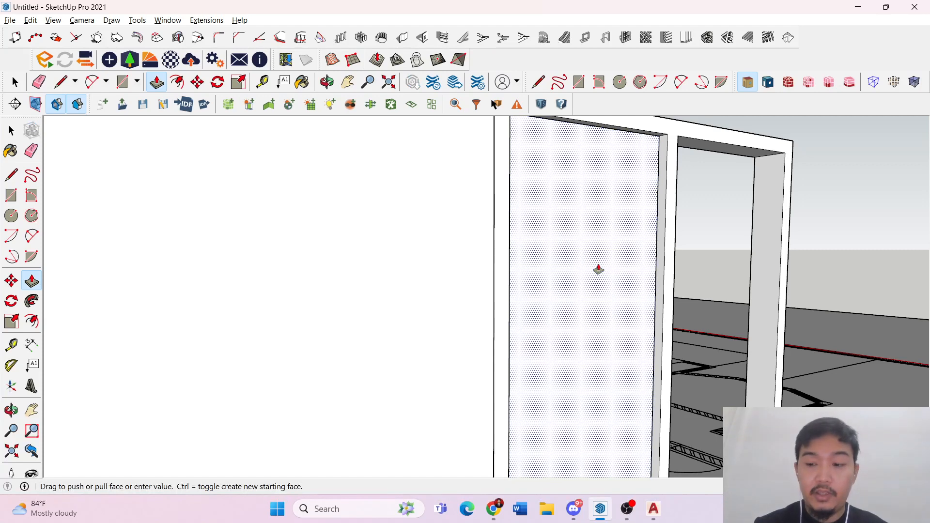
key("space")
- Try to draw a pane rectangle in the frame's outer opening, starting from its upper corner, and undo it
middle_click_drag(598, 270, 584, 307)
key("r")
left_click(761, 168)
scroll(794, 193, "up", 5)
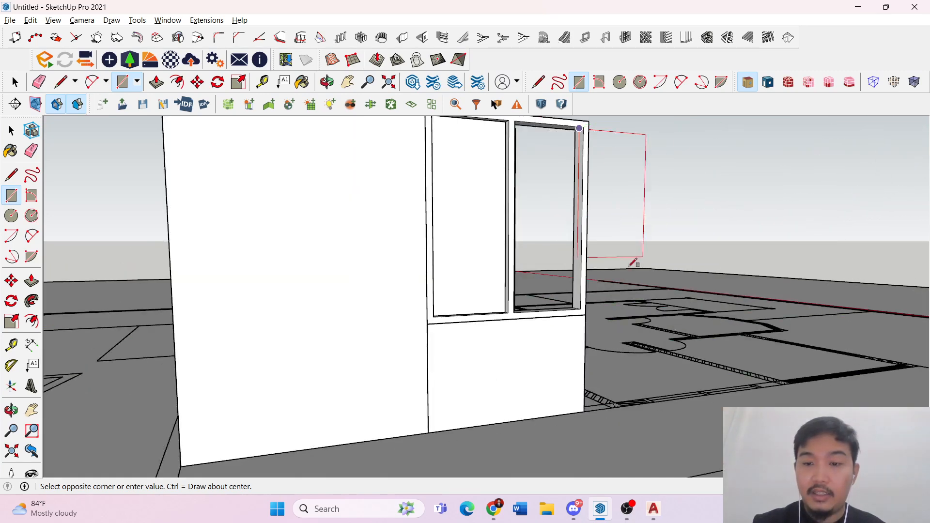
scroll(576, 296, "up", 5)
scroll(542, 319, "down", 3)
scroll(495, 340, "up", 5)
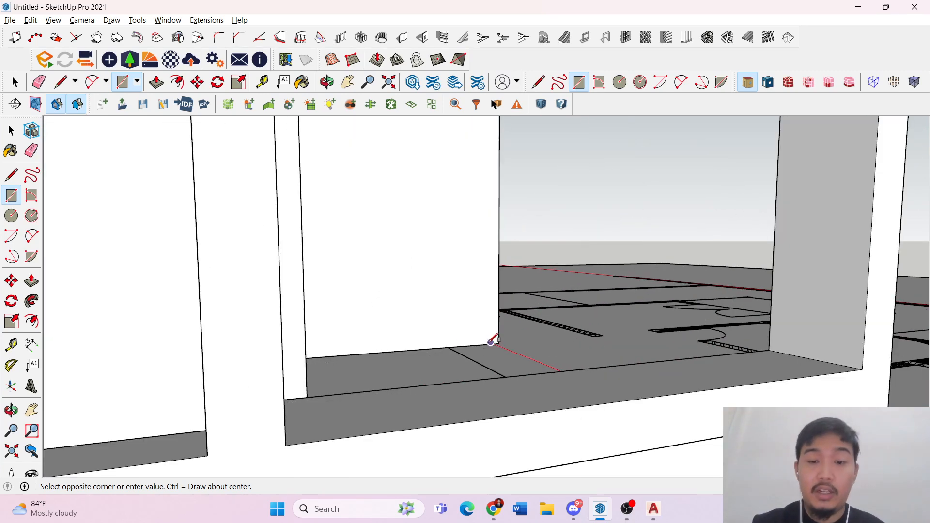
middle_click_drag(311, 409, 251, 408)
left_click(277, 397)
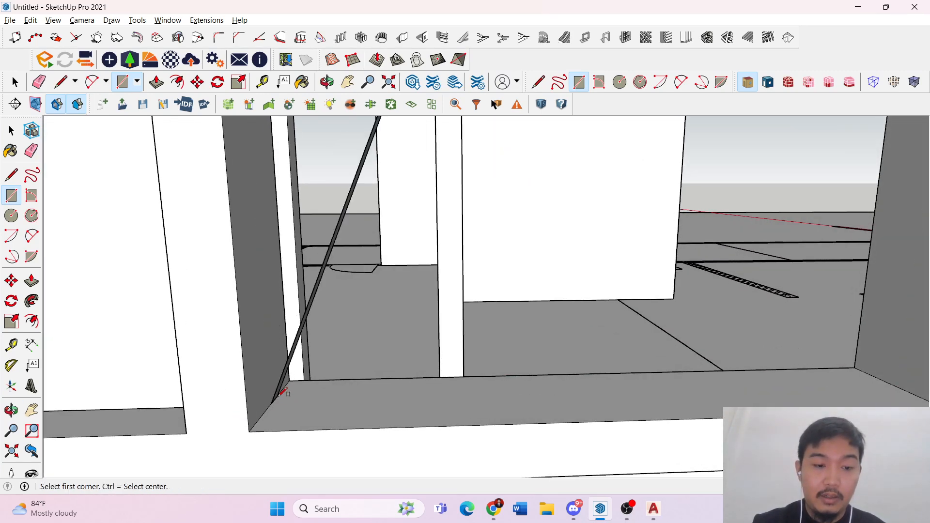
key("ctrl+z")
key("space")
- Try to draw a pane rectangle across the frame's outer opening from its lower inner corner to its upper outer corner
scroll(281, 387, "down", 8)
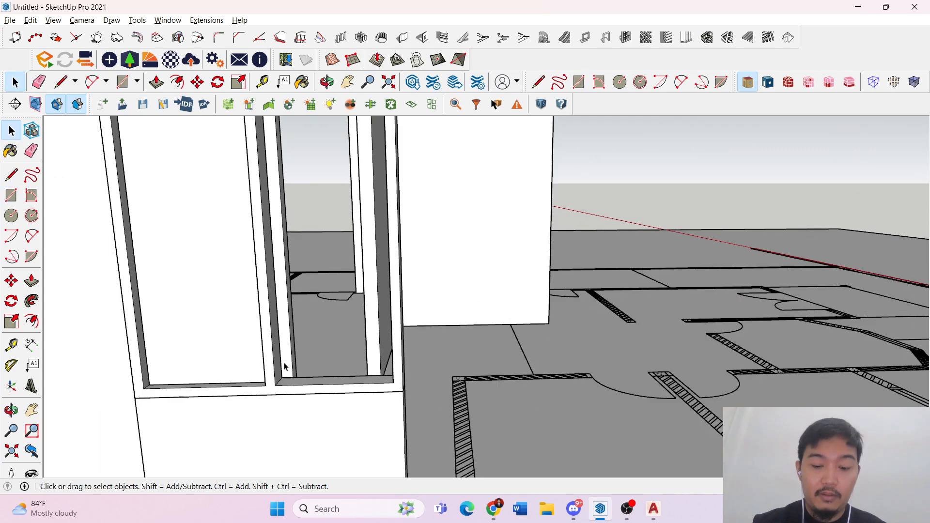
key("r")
left_click(277, 381)
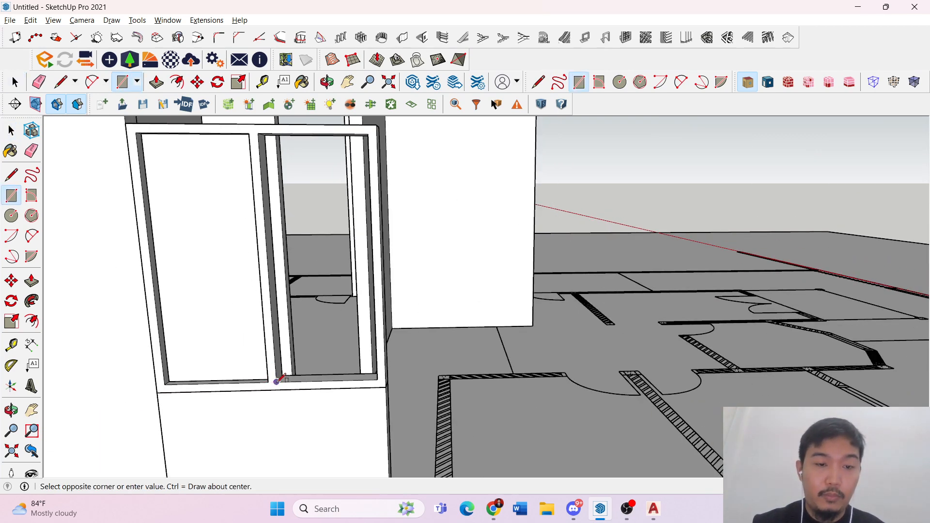
left_click(369, 135)
key("space")
- Draw a pane rectangle inside the frame's outer opening, starting at the lower inner corner within the frame's depth and ending at the upper outer corner
middle_click_drag(371, 147, 458, 338)
scroll(425, 333, "up", 1)
key("r")
scroll(424, 333, "up", 3)
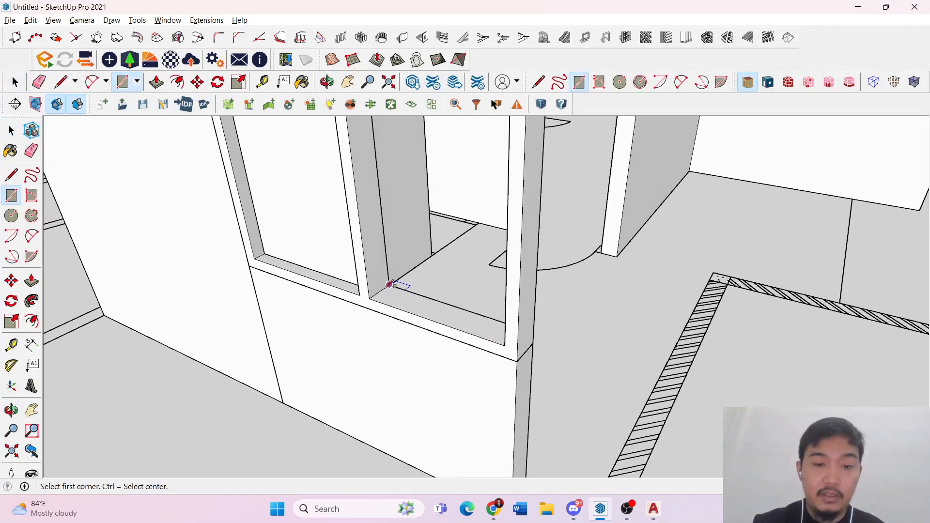
left_click(380, 288)
middle_click_drag(346, 295, 623, 226)
scroll(601, 266, "down", 6)
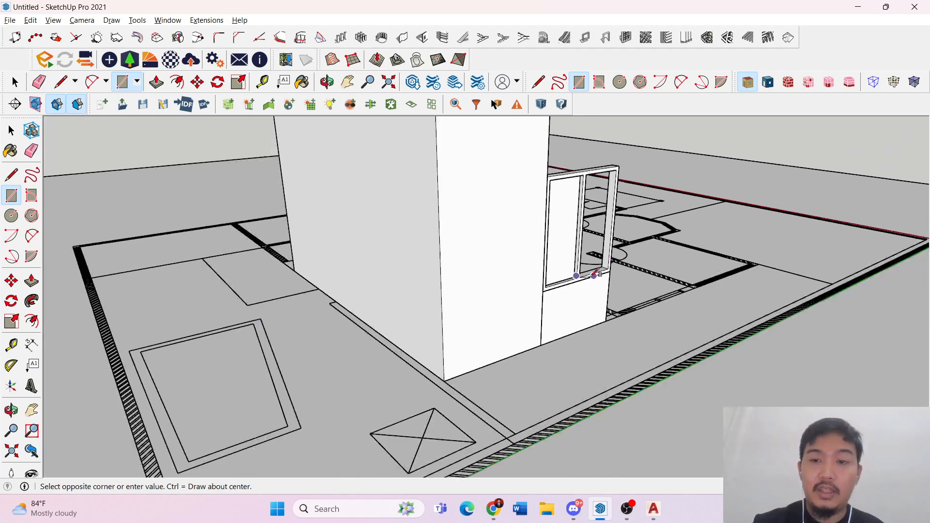
middle_click_drag(595, 272, 633, 114)
scroll(596, 197, "up", 7)
scroll(596, 197, "down", 9)
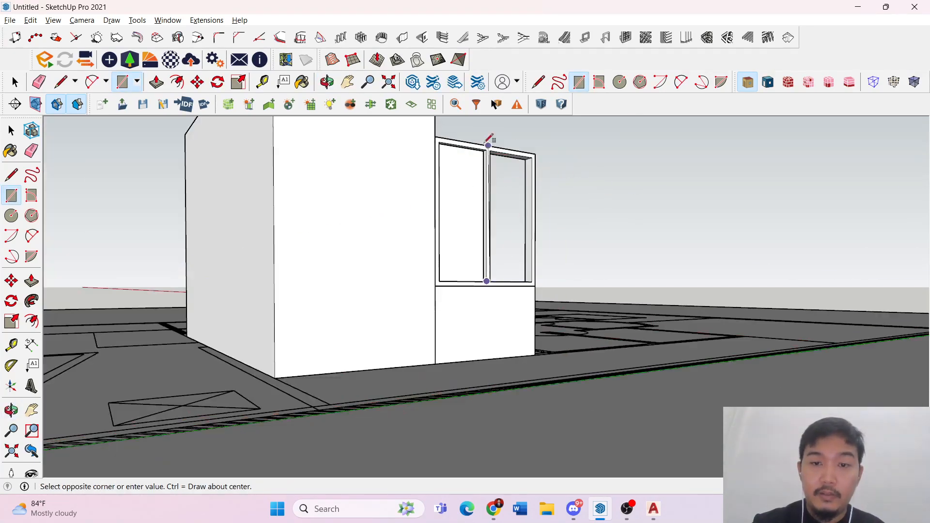
scroll(520, 158, "up", 6)
left_click(551, 158)
key("space")
- Push/Pull the rectangle in the frame's outer opening into a thin pane
scroll(525, 212, "down", 3)
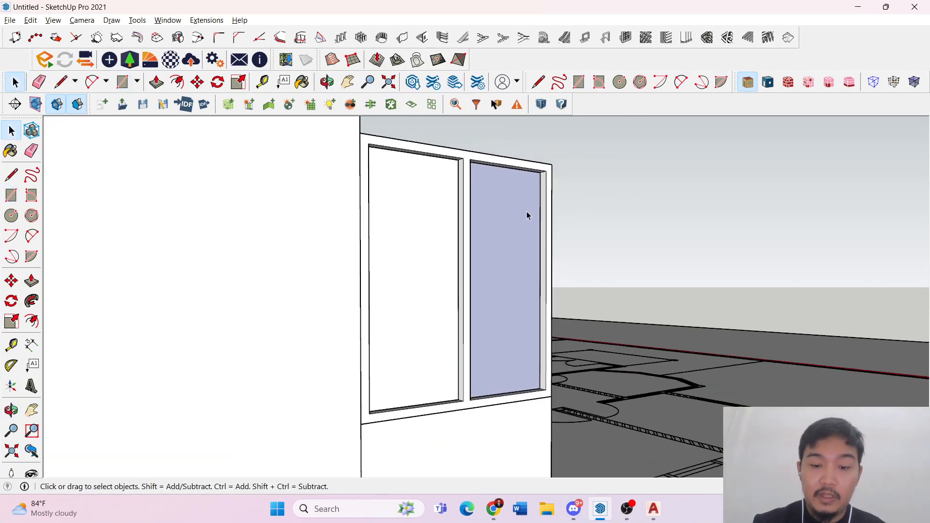
middle_click_drag(525, 212, 505, 277)
key("p")
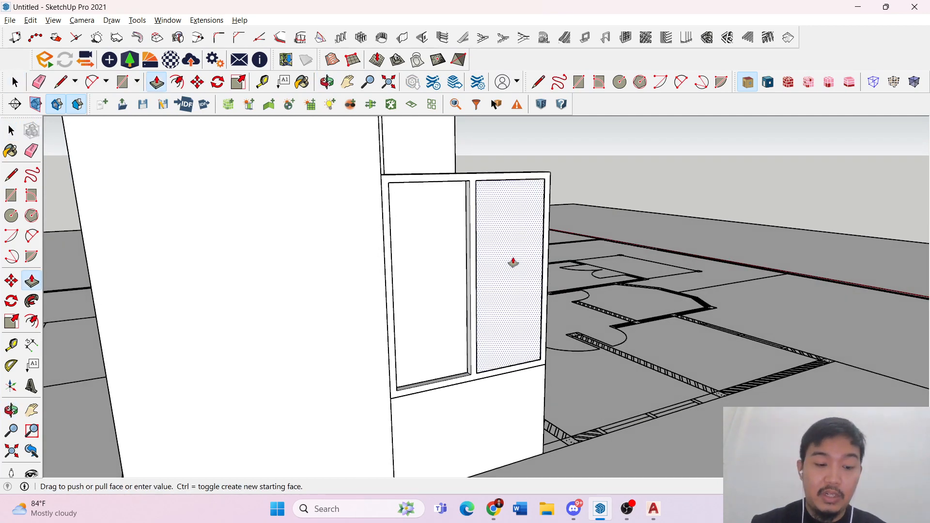
key("space")
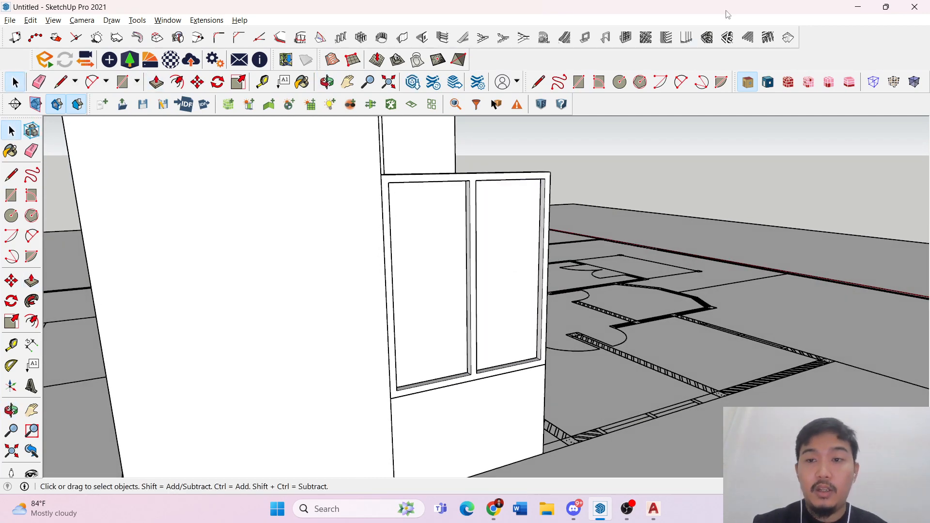
- Paint both window panes with Translucent Glass Blue from the Glass and Mirrors materials
left_click(500, 244)
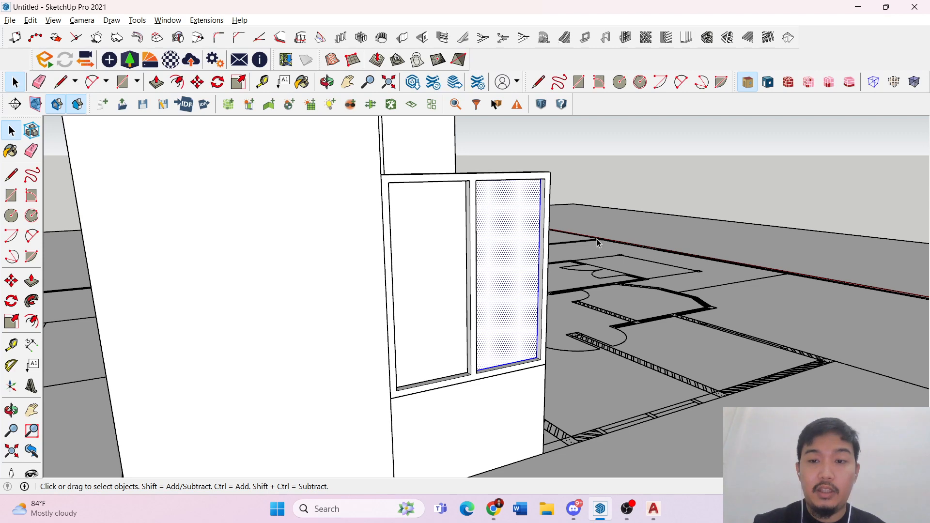
key("b")
left_click(869, 297)
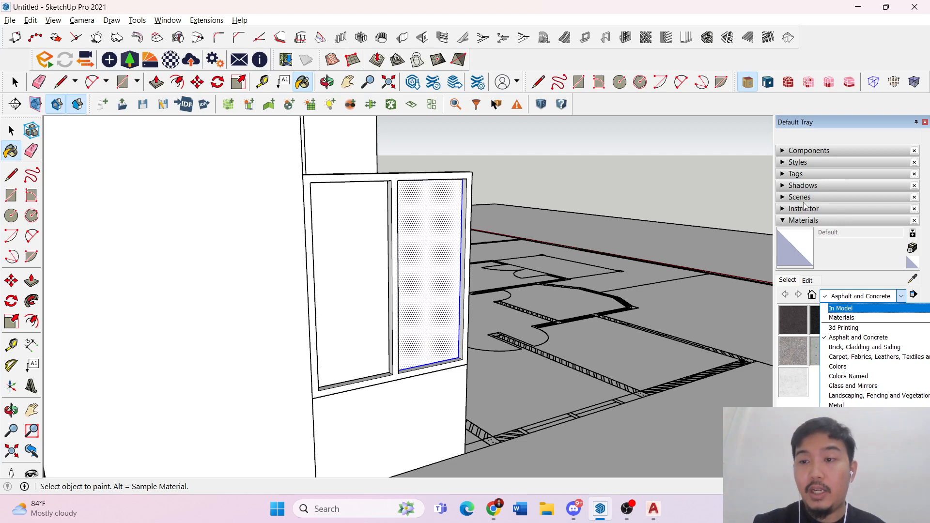
scroll(864, 399, "down", 1)
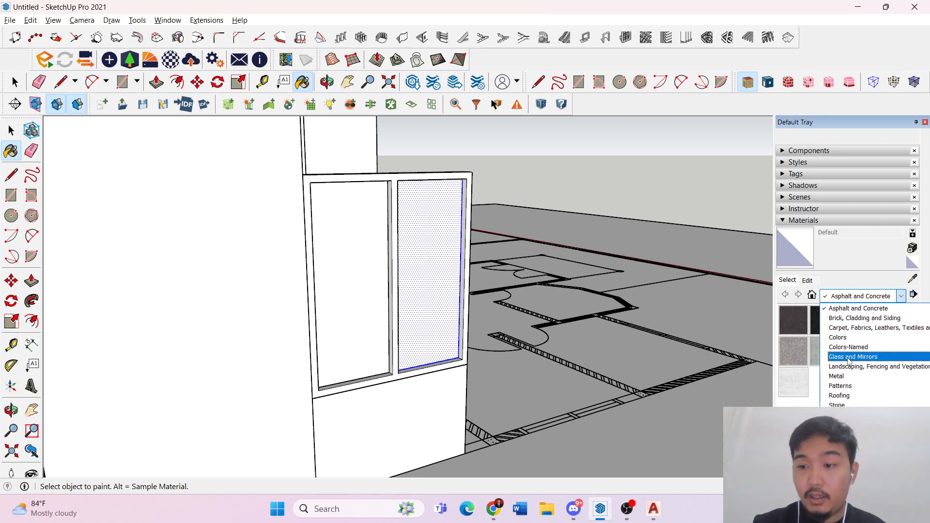
scroll(851, 386, "up", 1)
left_click(851, 386)
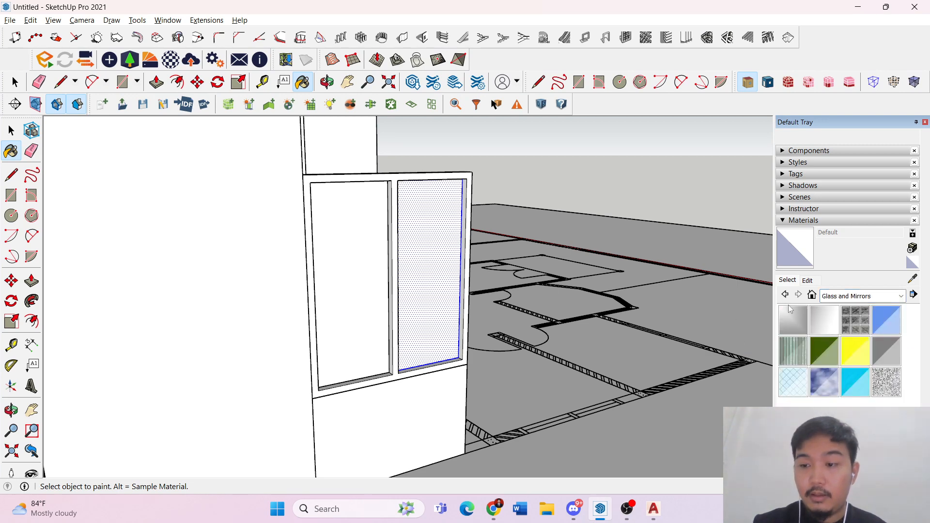
left_click(887, 320)
left_click(429, 239)
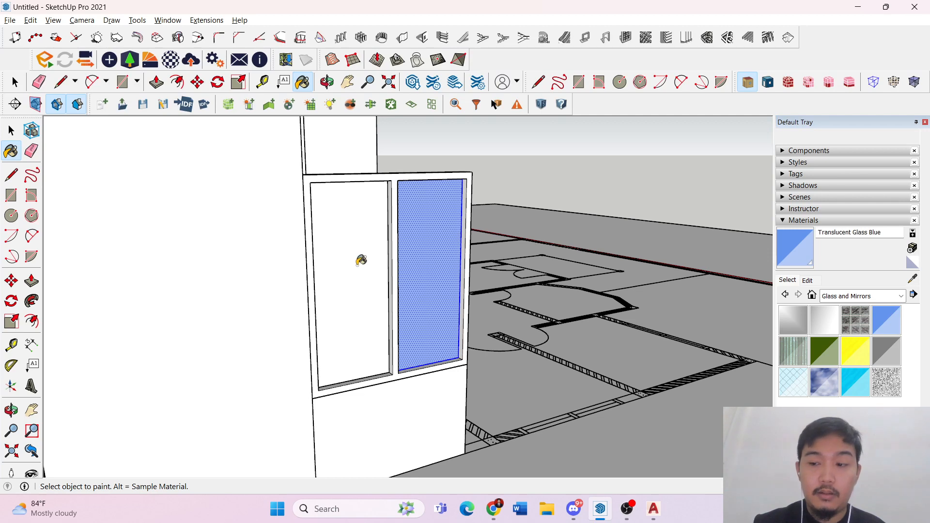
left_click(359, 261)
key("space")
left_click(687, 167)
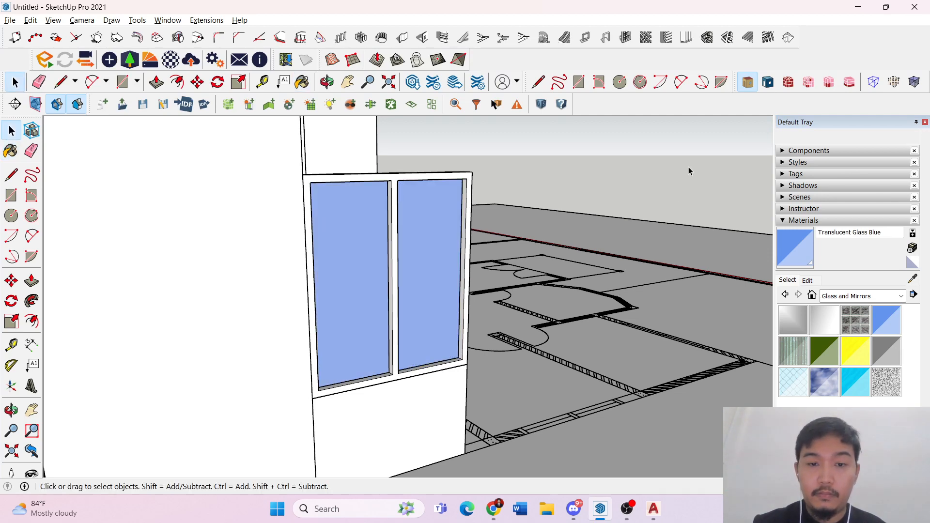
- Make the glass pane in the outer opening a component named Kaca Jendela 1
mouse_move(687, 167)
middle_mouse_down()
mouse_move(487, 177)
mouse_move(419, 260)
middle_mouse_up()
left_click(419, 260)
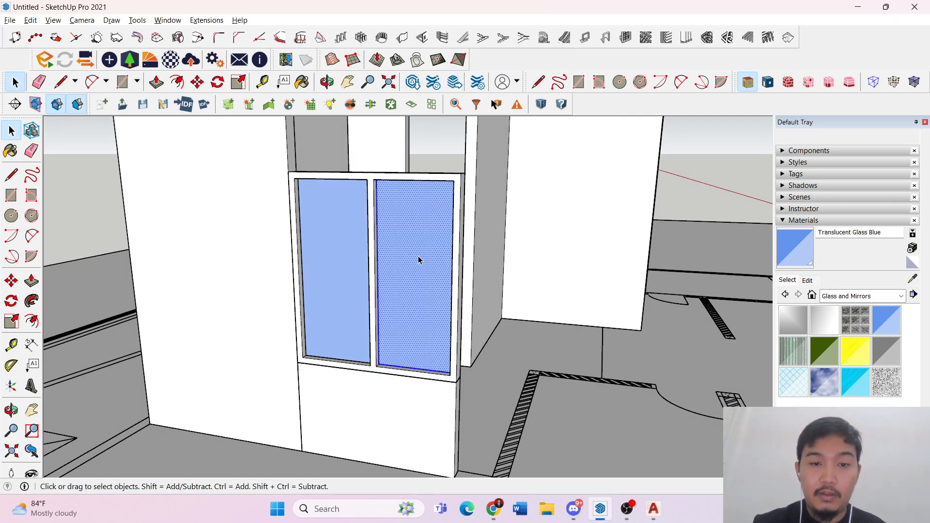
right_click(419, 260)
left_click(483, 347)
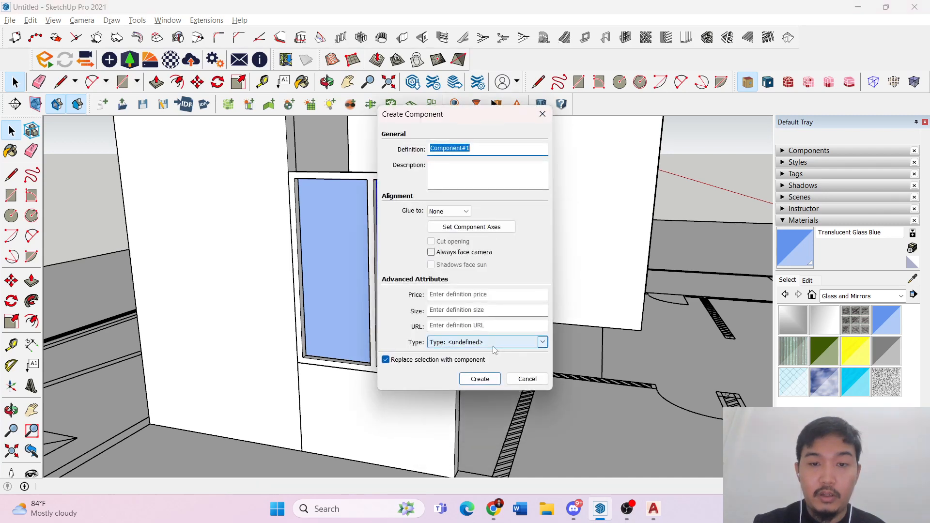
type("Kaca Jendela 1")
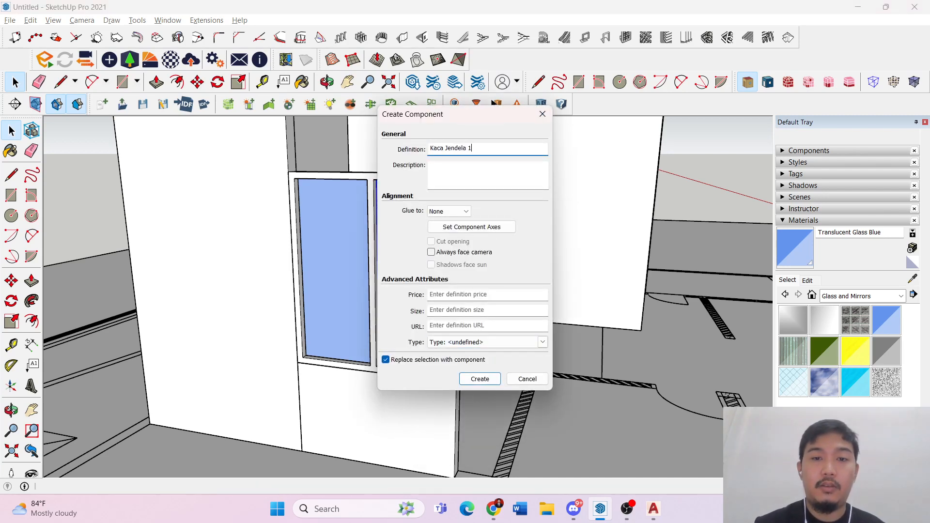
key("Return")
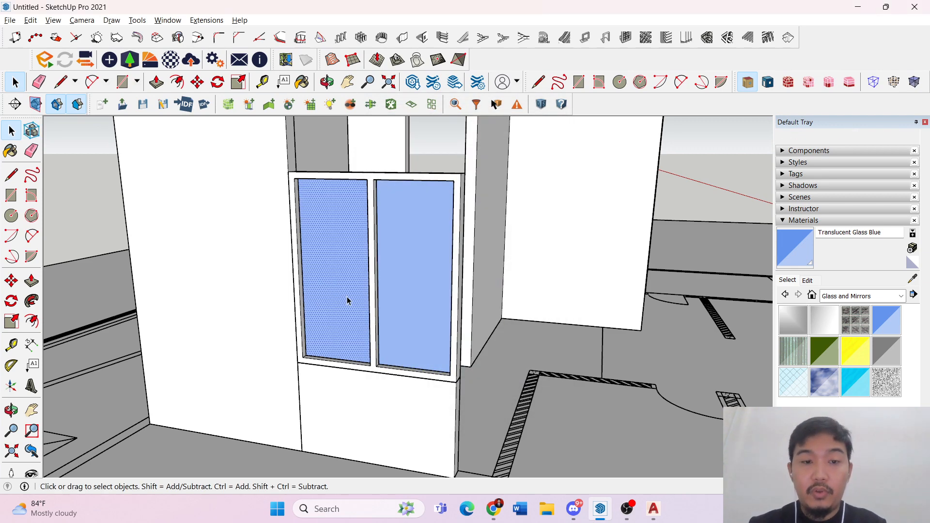
- Delete the pane next to the tall wall and place a copy of the Kaca Jendela 1 component in its opening
key("Delete")
left_click(394, 288)
key("m")
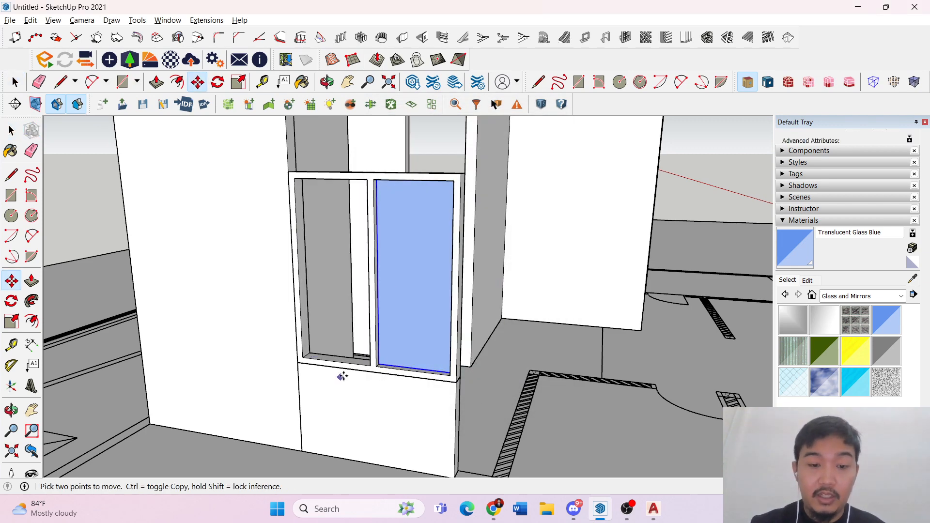
scroll(378, 366, "up", 5)
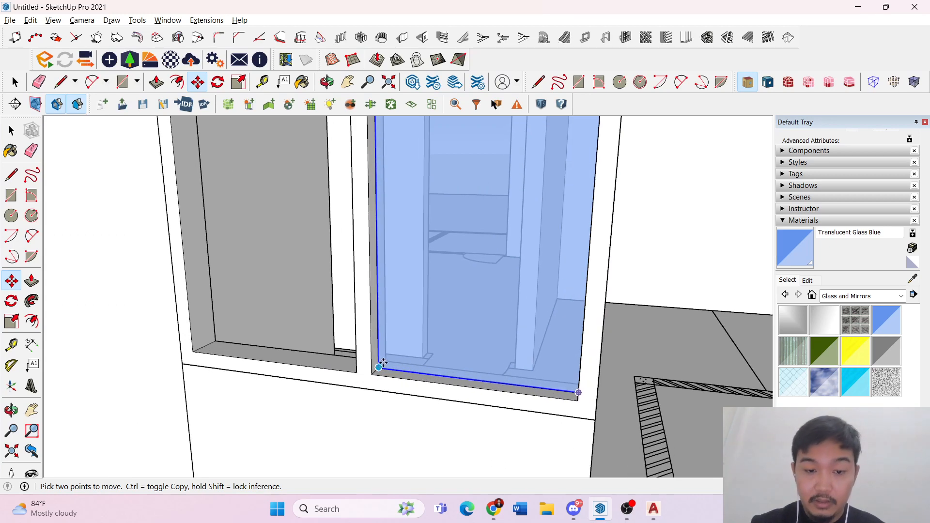
left_click(379, 368)
key("ctrl")
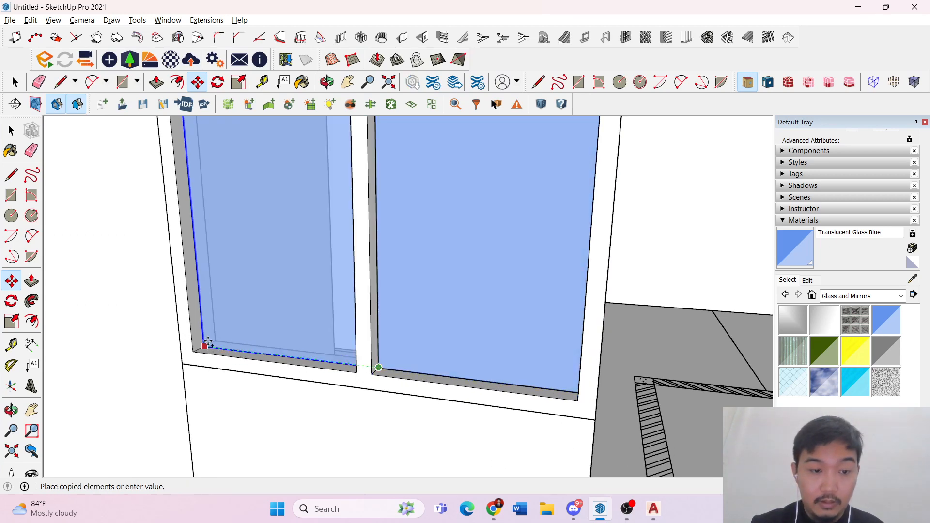
left_click(207, 342)
key("space")
- Edit the Kaca Jendela 1 component and paint all of its faces with Translucent Glass Blue
middle_click_drag(324, 342, 545, 344)
mouse_move(454, 285)
middle_mouse_down()
mouse_move(478, 284)
mouse_move(378, 320)
mouse_move(282, 312)
mouse_move(543, 327)
middle_mouse_up()
left_click(893, 328)
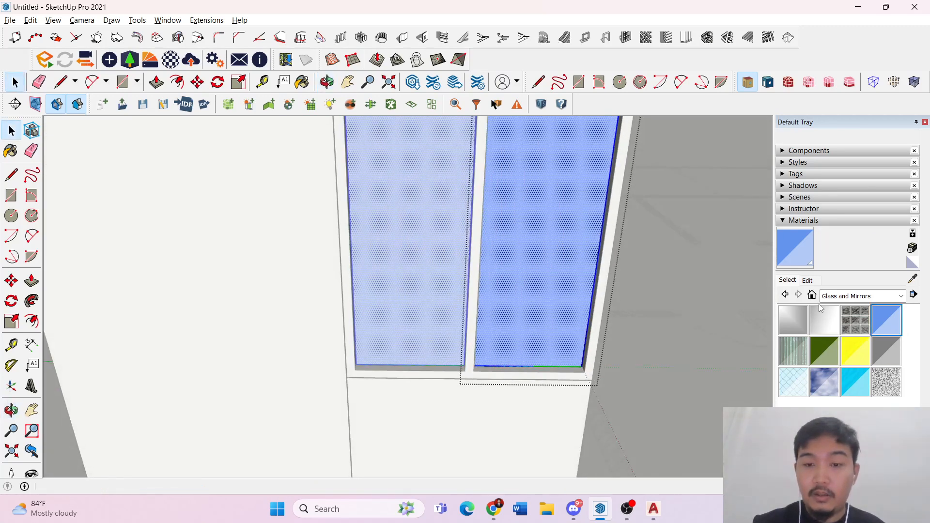
left_click(544, 207)
key("space")
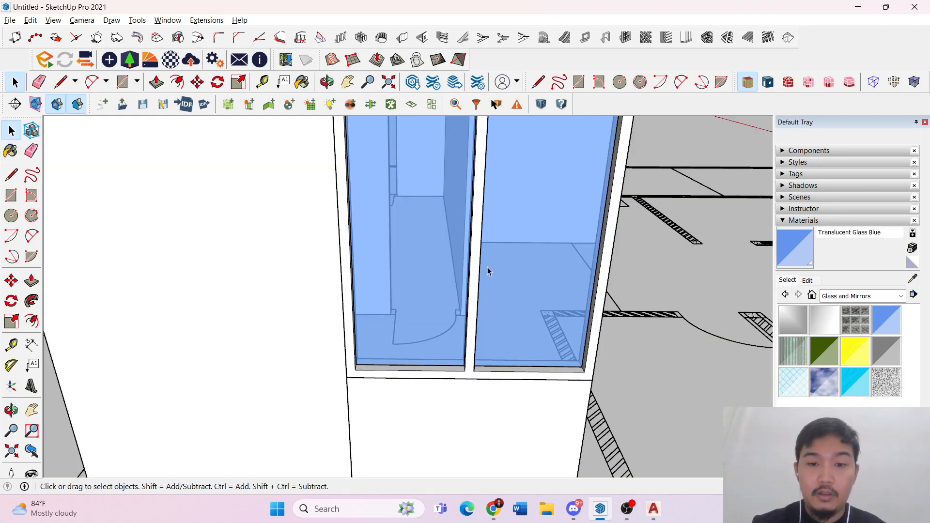
- Try narrowing the glass pane by pushing its outer side face inwards within the component
middle_click_drag(488, 270, 513, 264)
scroll(504, 322, "down", 4)
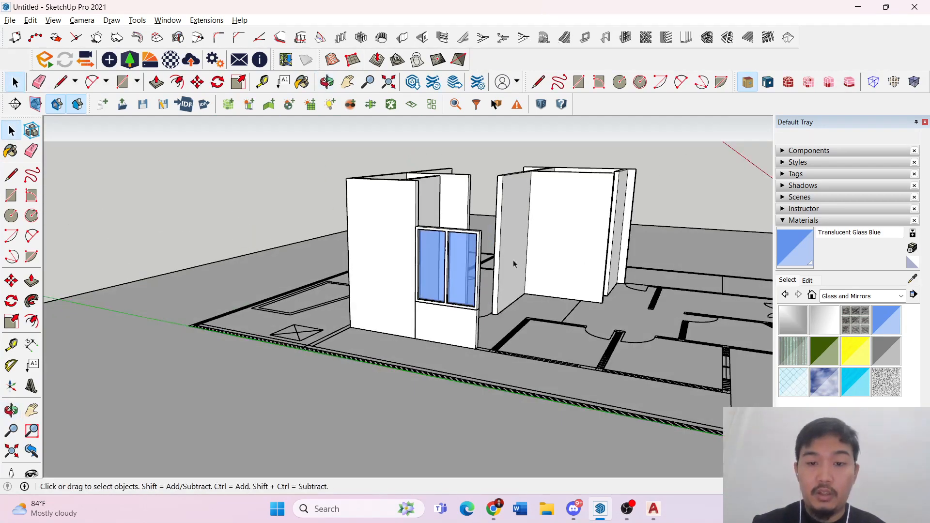
scroll(461, 258, "up", 4)
scroll(461, 258, "up", 6)
key("p")
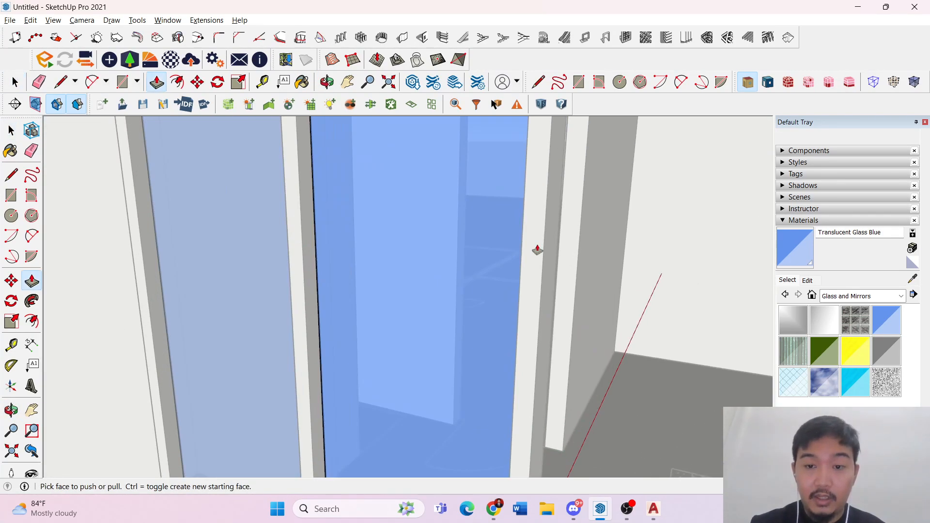
middle_click_drag(494, 249, 367, 264)
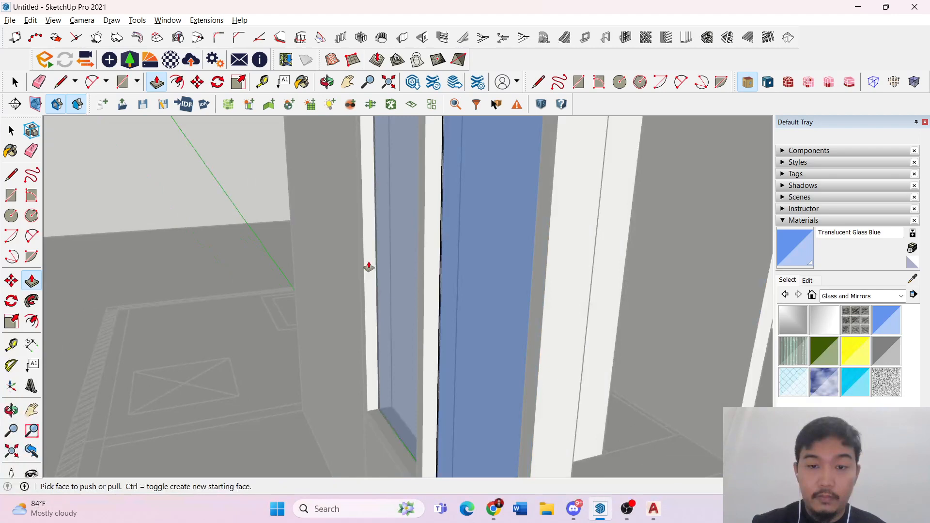
left_click(555, 264)
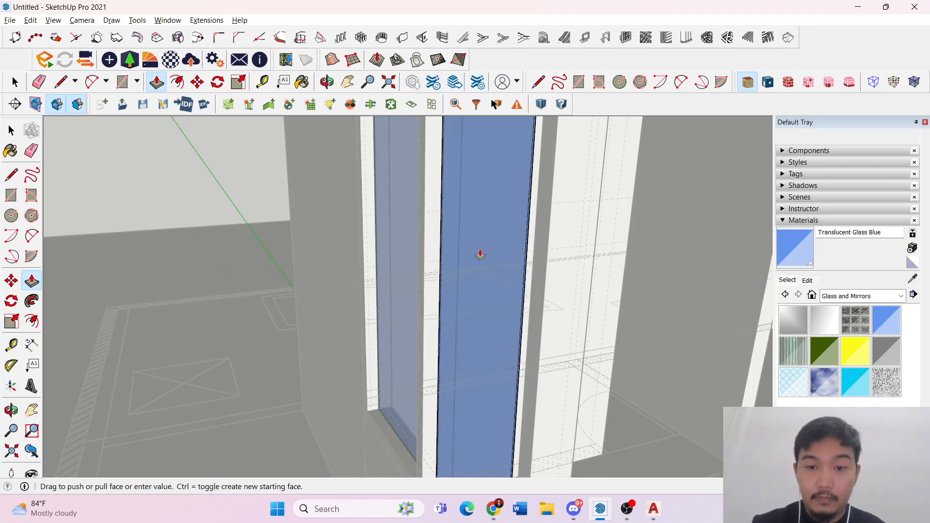
left_click(496, 284)
scroll(568, 295, "down", 4)
key("space")
double_click(614, 289)
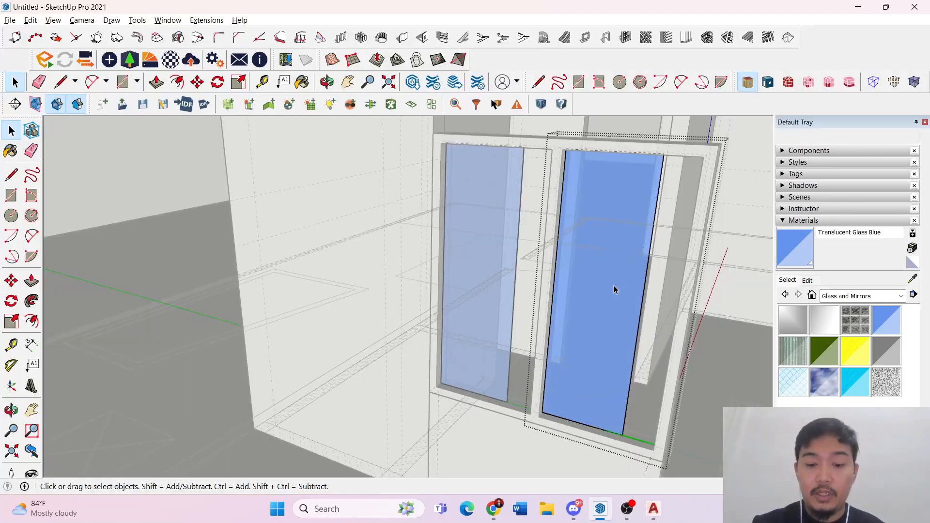
- Undo the narrowing of the glass pane, hide the back edges and leave the component
key("ctrl+z")
key("k")
left_click(415, 317)
scroll(421, 314, "down", 7)
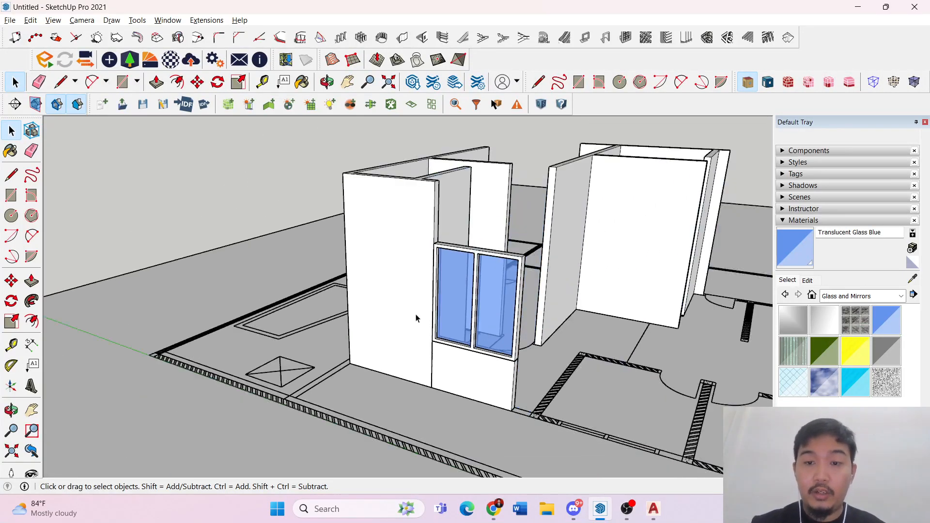
- Create two new tags named Kusen and Kaca
scroll(480, 301, "up", 5)
left_click(460, 304)
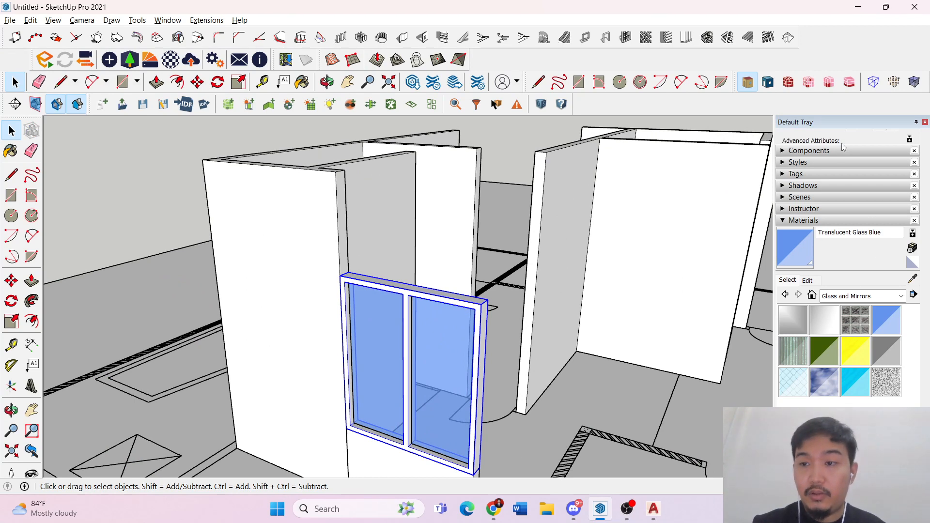
left_click(783, 174)
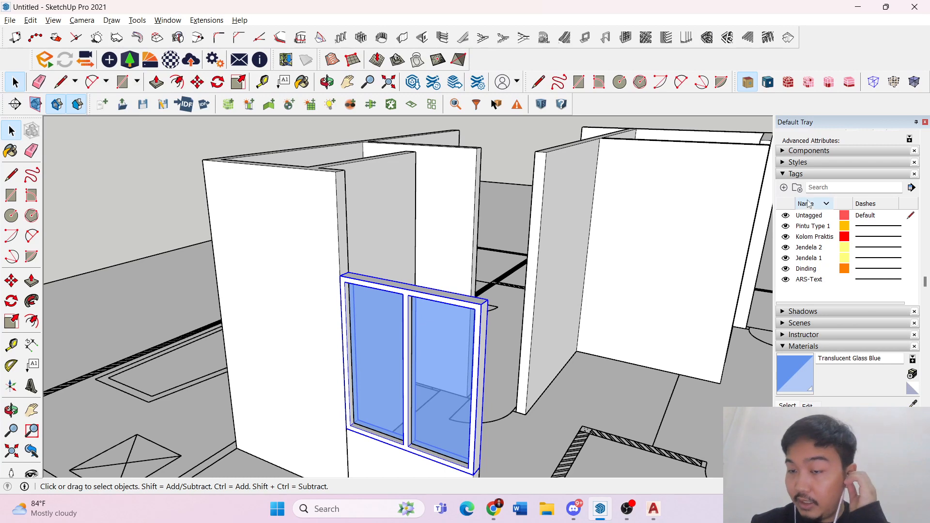
left_click(784, 187)
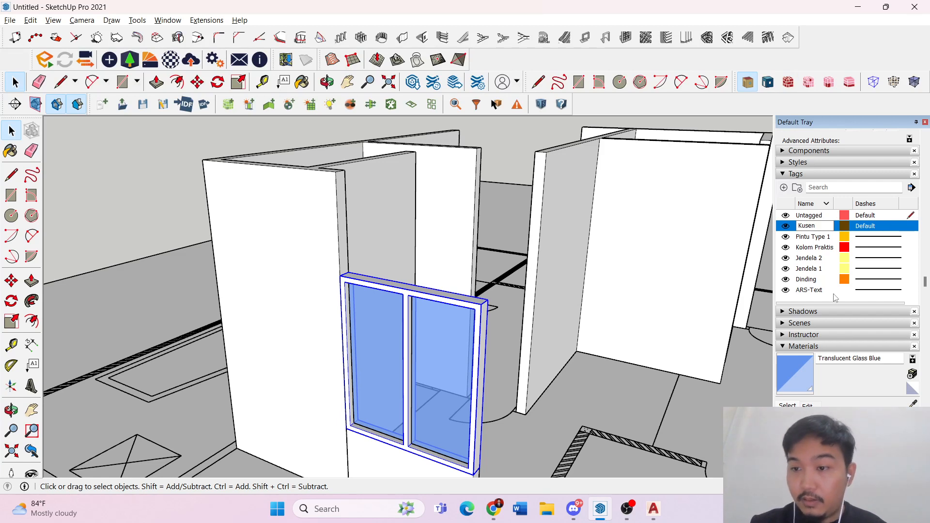
left_click(809, 303)
left_click(784, 189)
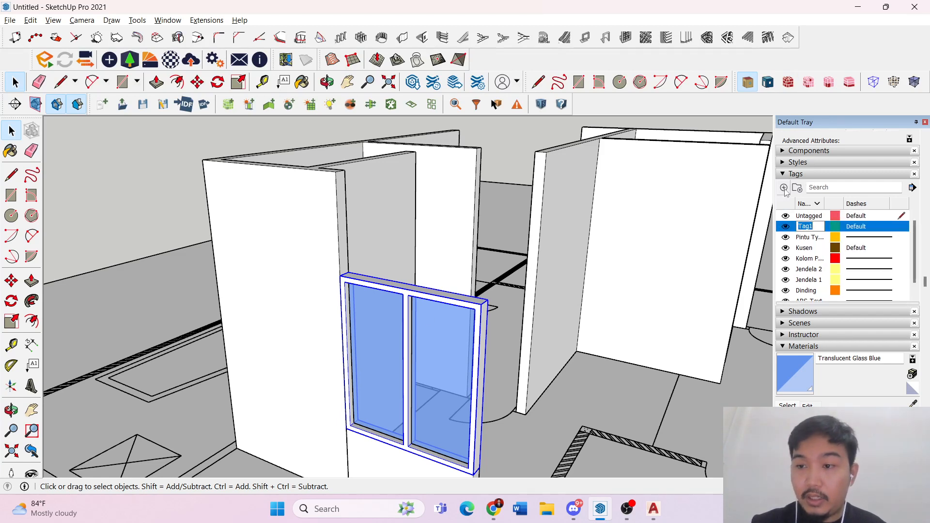
key("Return")
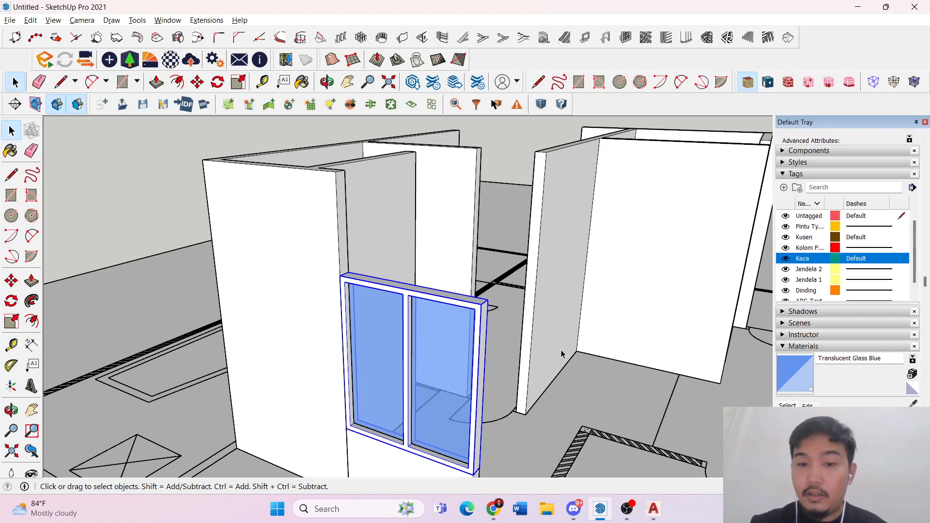
- Assign the Kusen tag to the window frame component and check it by toggling the tag's visibility
double_click(460, 309)
left_click(461, 307)
key("Escape")
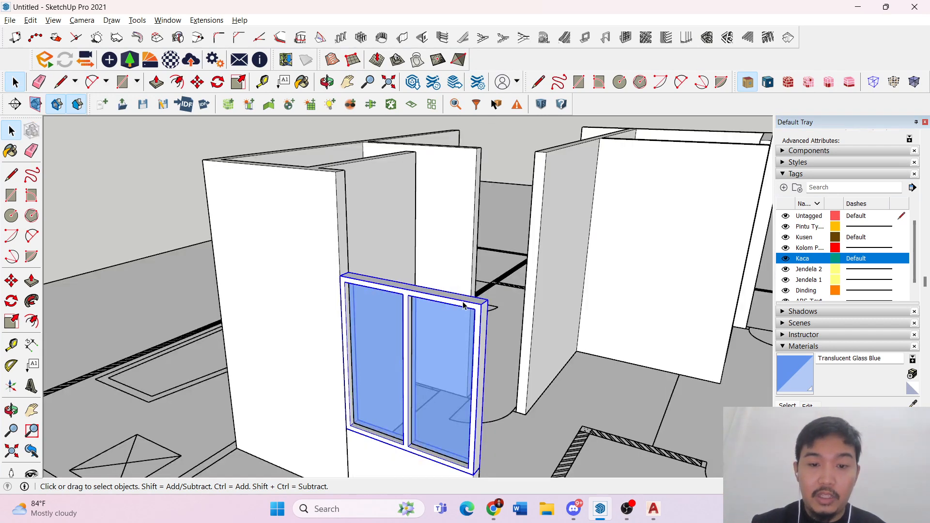
scroll(797, 179, "up", 3)
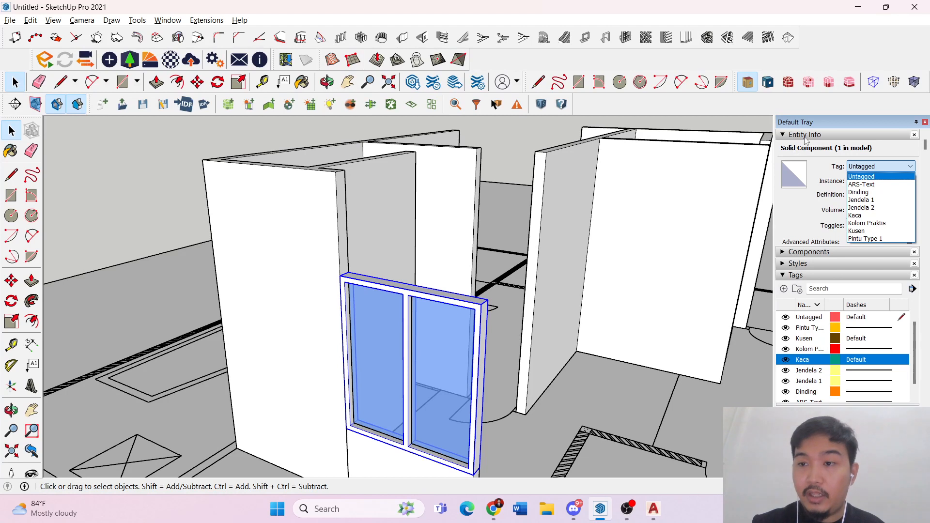
left_click(875, 231)
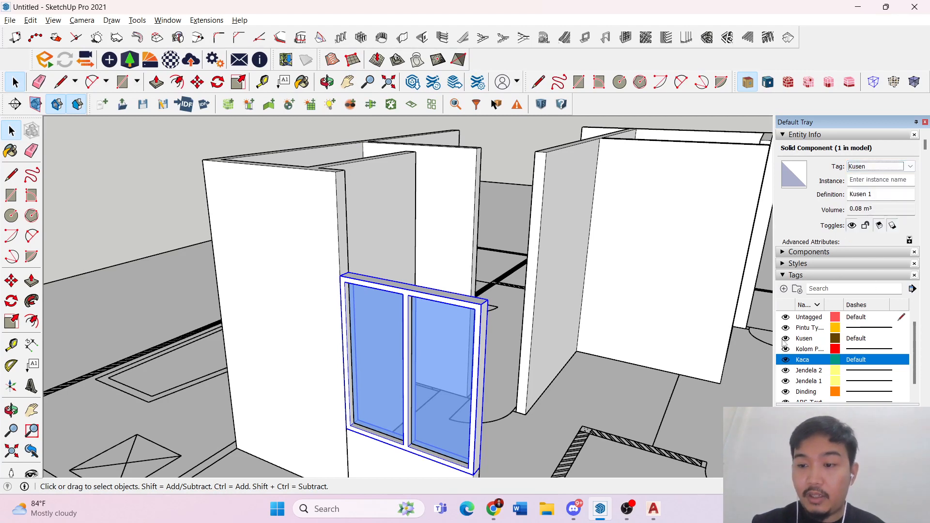
left_click(785, 339)
left_click(785, 339)
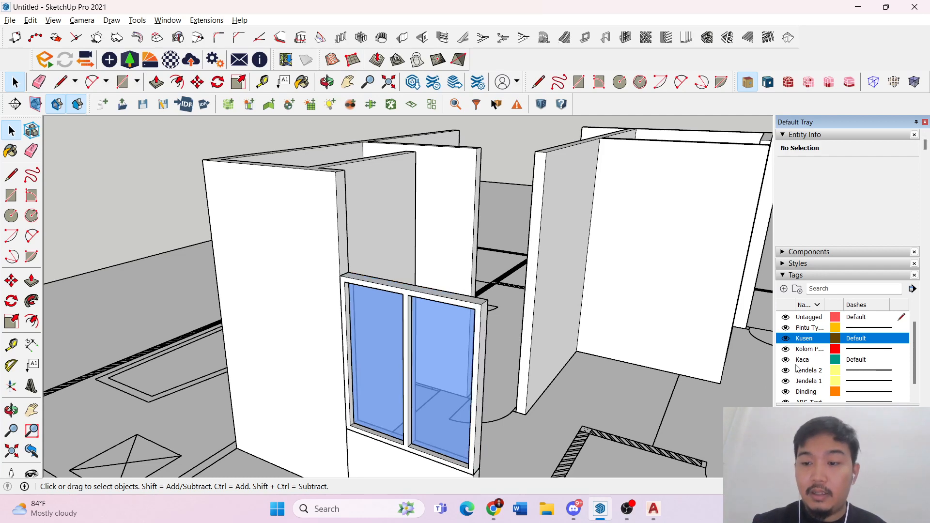
- Assign the Kaca tag to both glass pane components and check it by toggling the tag's visibility
left_click(782, 135)
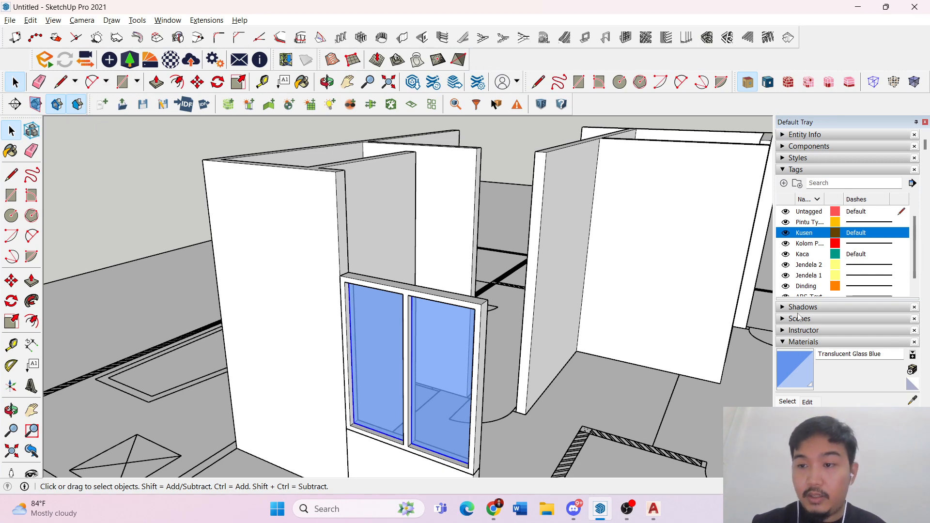
left_click(782, 169)
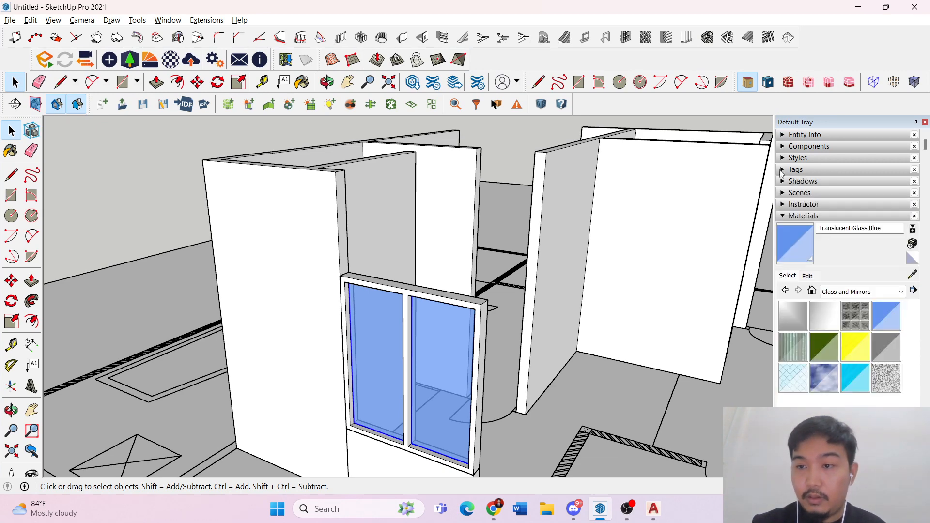
left_click(783, 170)
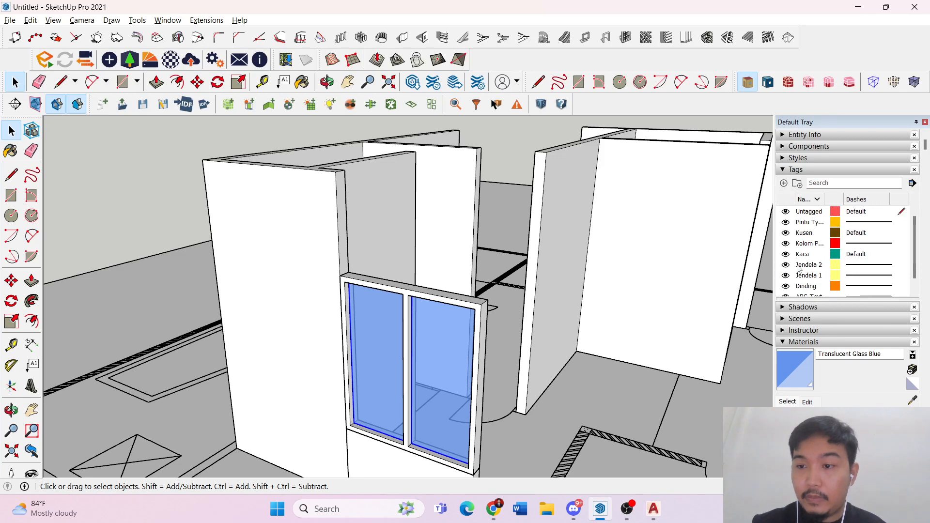
left_click(804, 135)
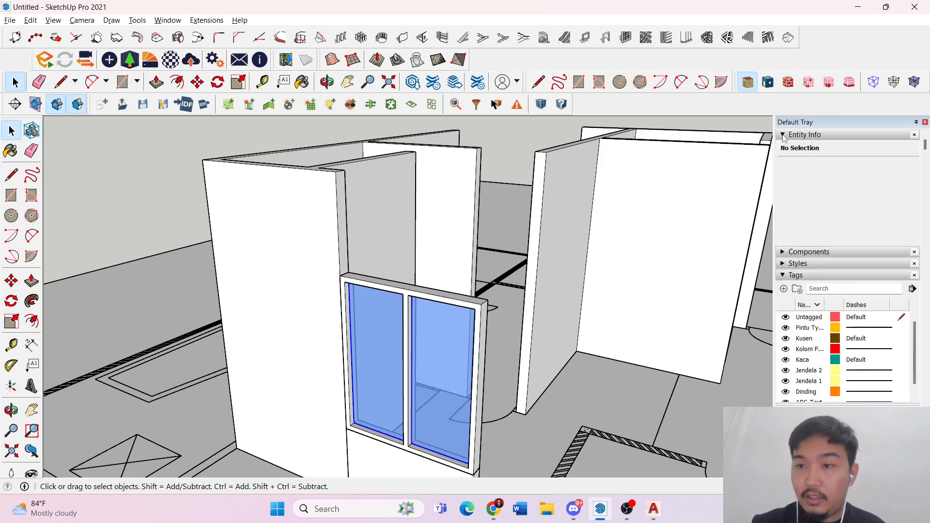
left_click(882, 167)
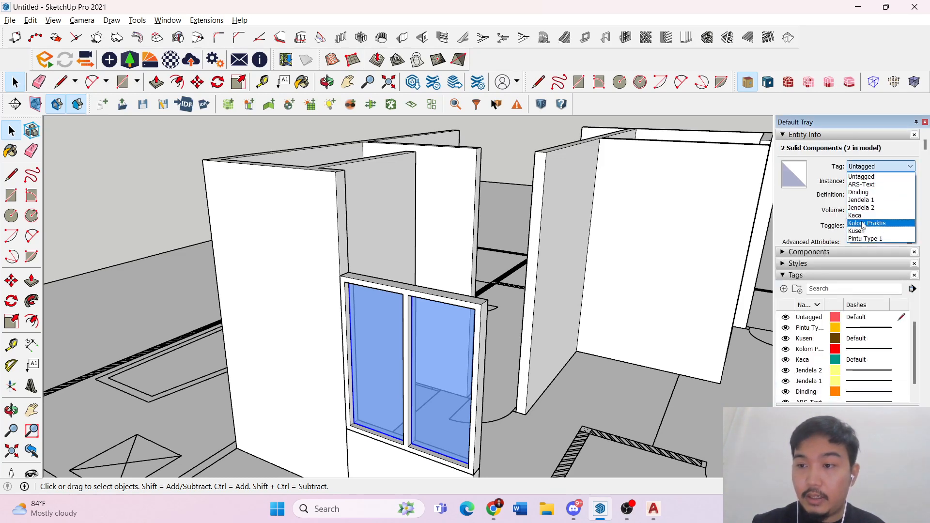
left_click(856, 215)
left_click(785, 360)
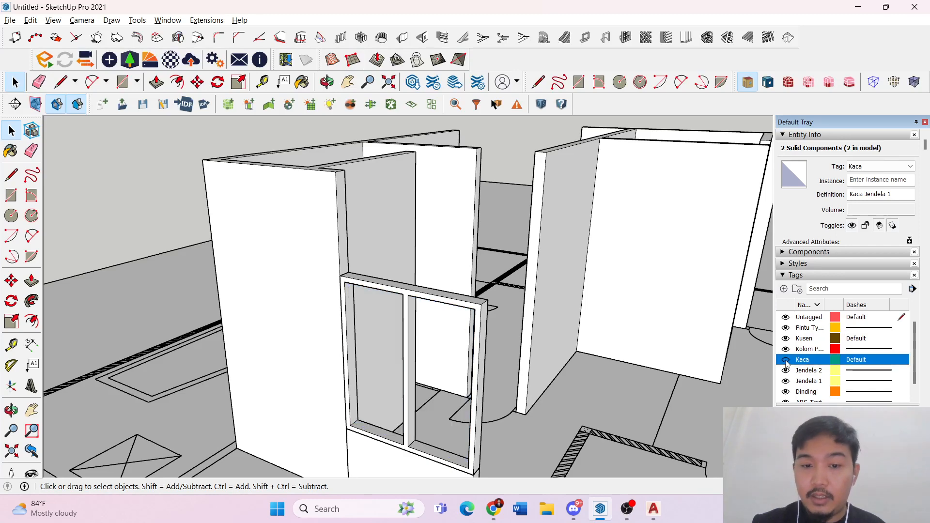
left_click(786, 360)
- Open the wall group beside the window and draw a line across its end face level with the frame's top
scroll(449, 260, "down", 5)
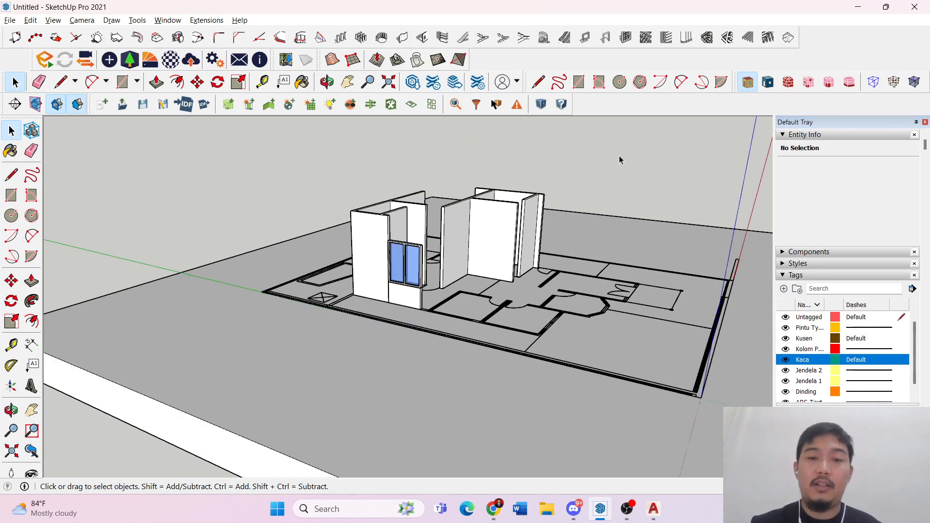
scroll(498, 264, "up", 5)
middle_click_drag(499, 264, 525, 220)
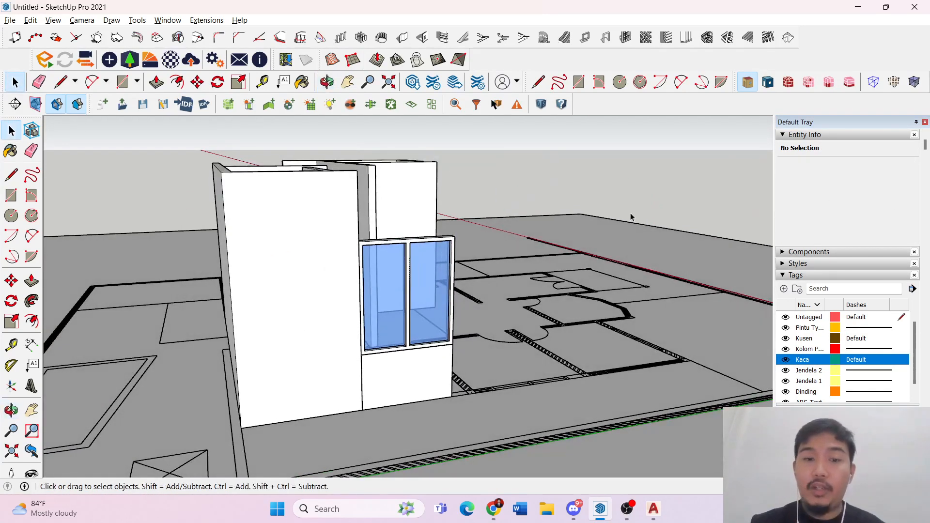
scroll(258, 268, "up", 8)
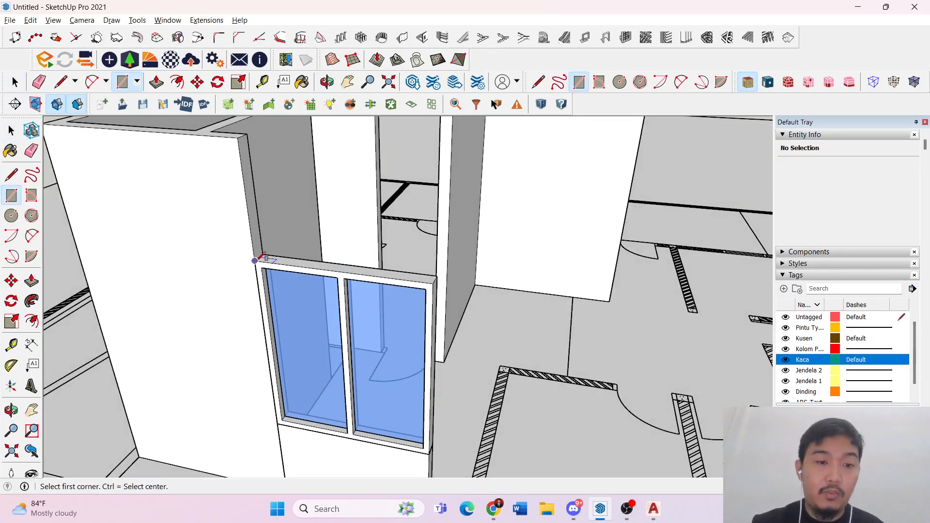
triple_click(252, 226)
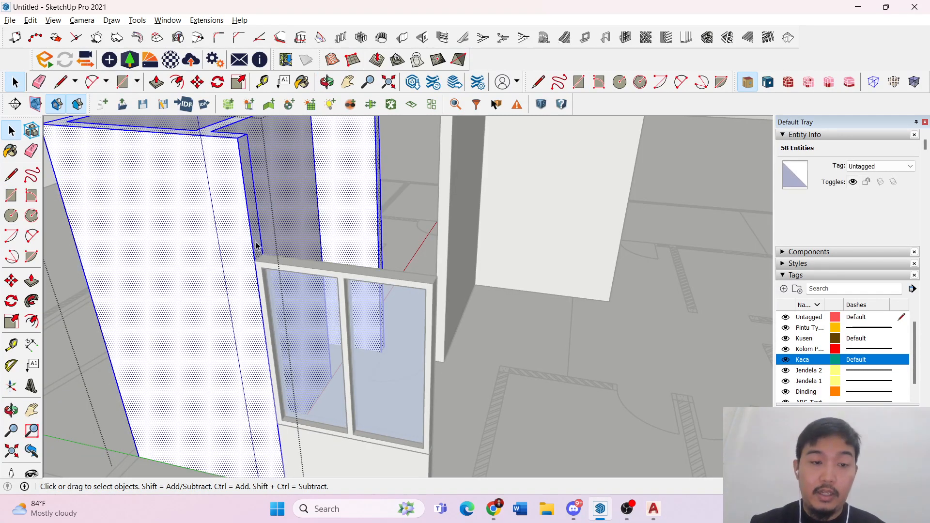
scroll(258, 247, "up", 4)
key("l")
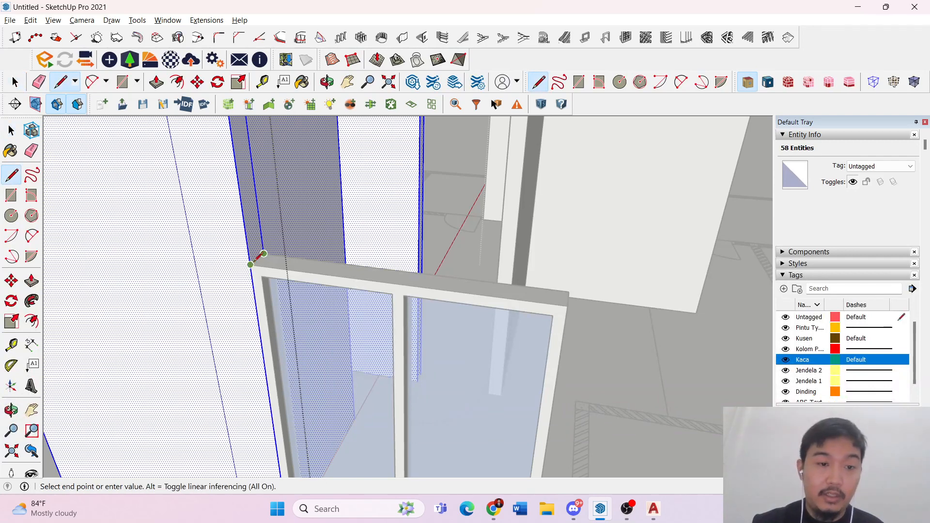
left_click(263, 253)
scroll(256, 242, "down", 6)
- Push/Pull the upper part of the wall's end face over the window to the frame's far edge, and leave the group
key("space")
key("p")
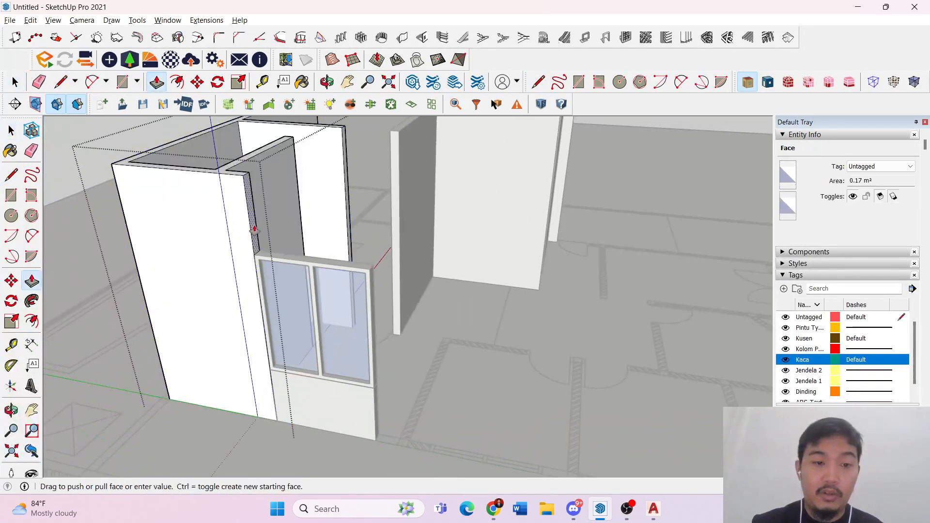
left_click_drag(254, 229, 366, 274)
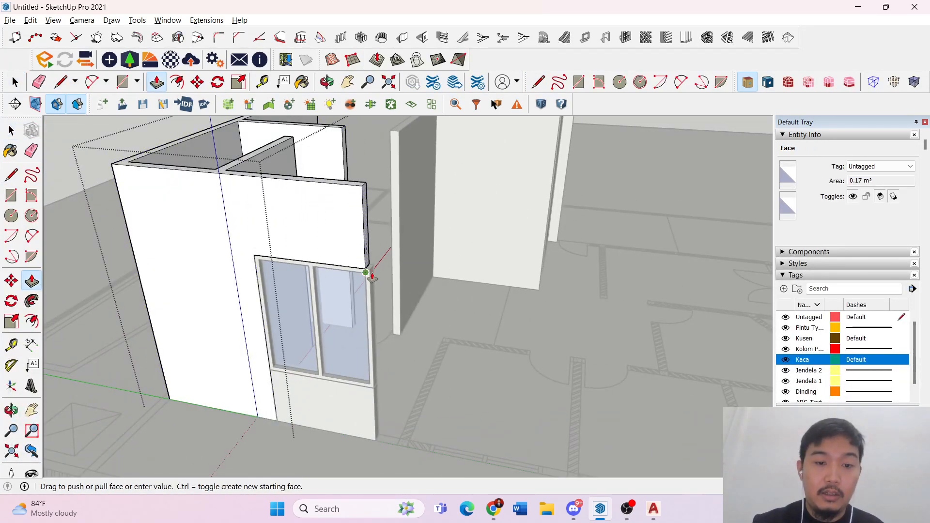
scroll(375, 268, "up", 3)
key("space")
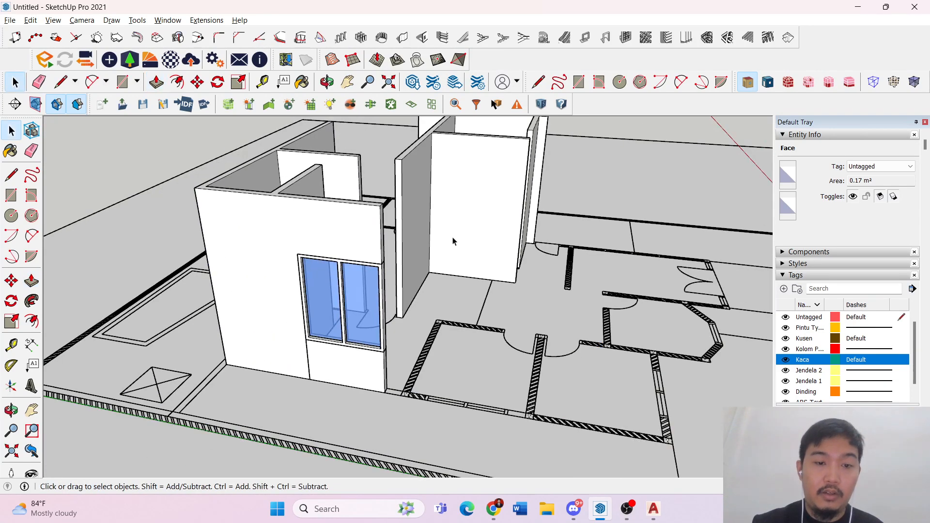
- Explode the main wall group and the low wall group beneath the window together
middle_click_drag(452, 241, 446, 177)
triple_click(327, 358)
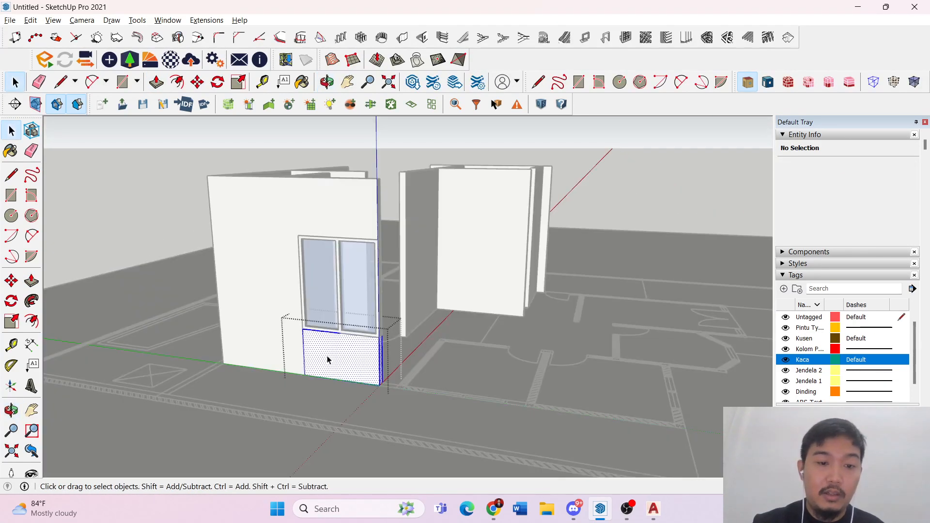
scroll(314, 337, "up", 4)
middle_click_drag(315, 337, 344, 328)
left_click(330, 329)
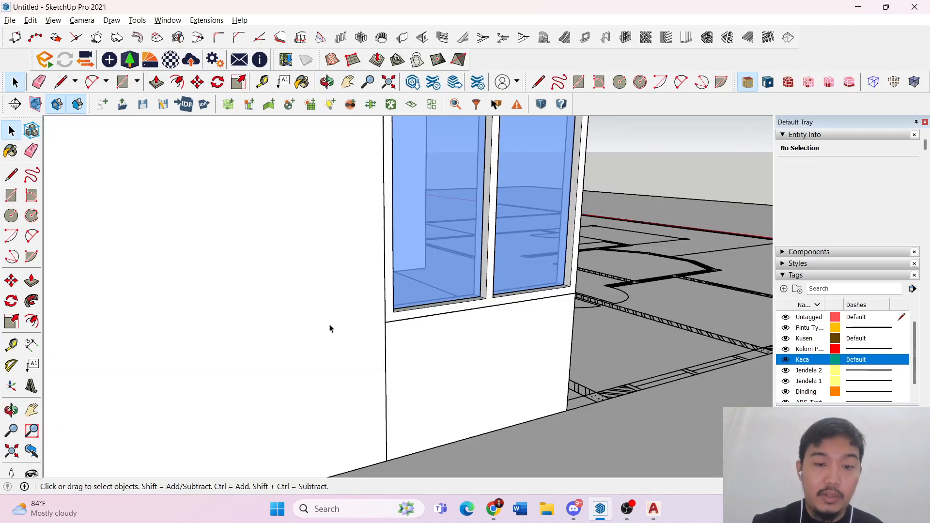
left_click(437, 347)
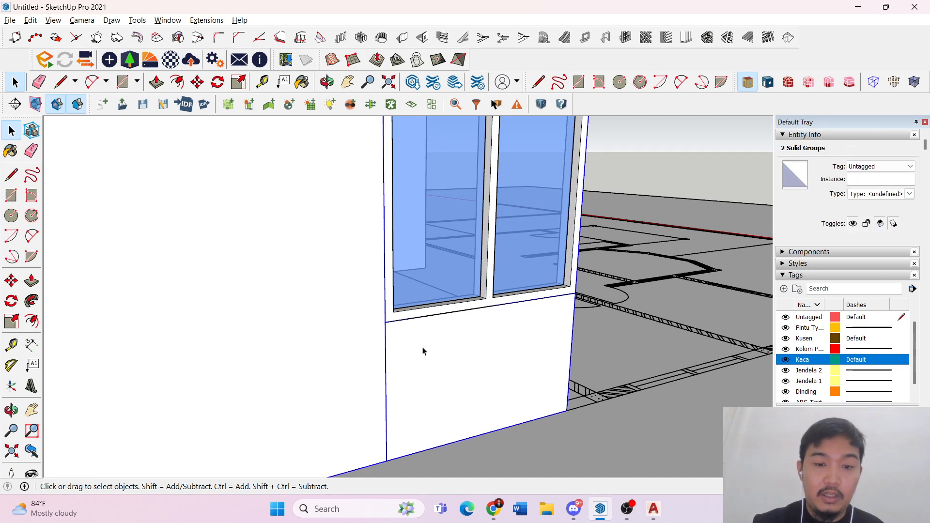
right_click(434, 357)
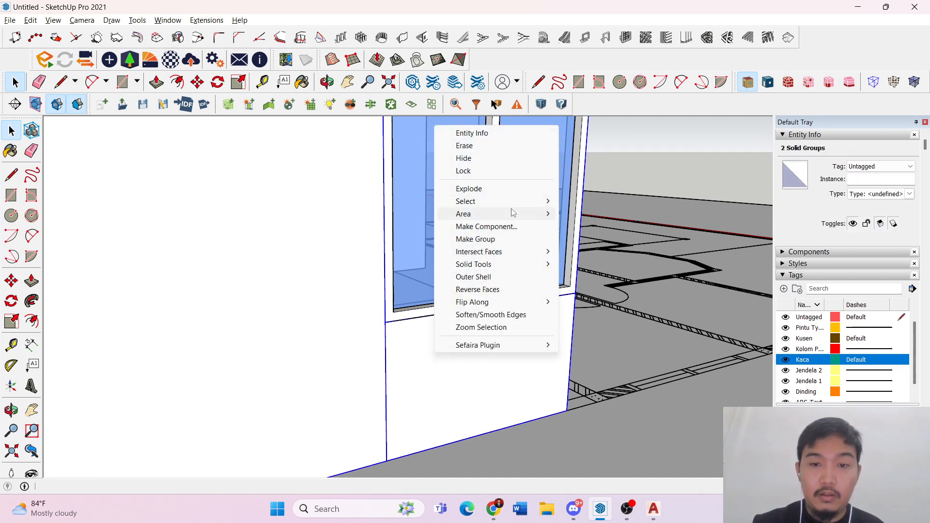
mouse_move(545, 253)
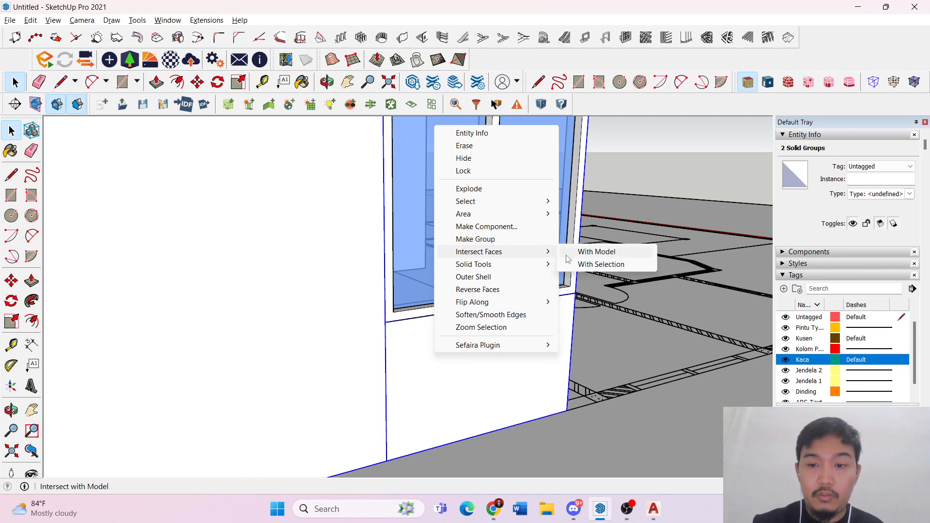
left_click(469, 188)
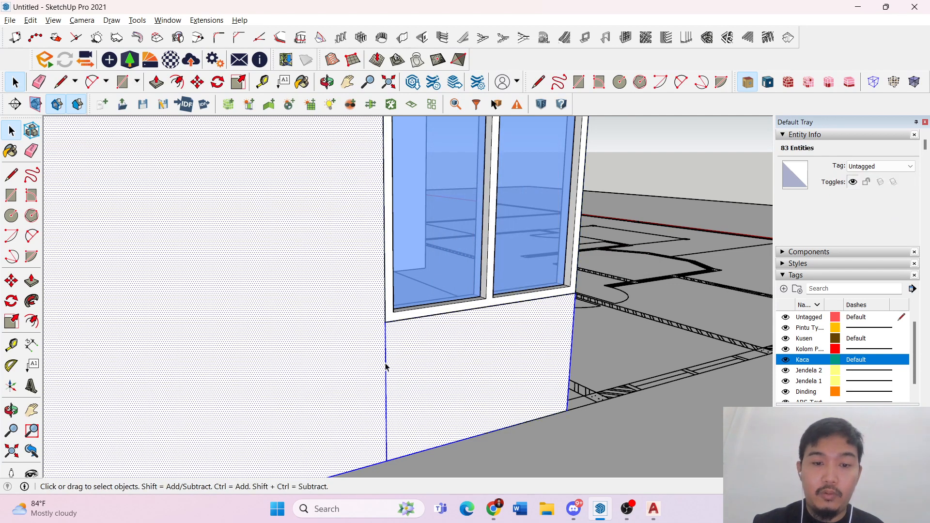
- Erase the seam edges between the two walls and group the joined wall geometry around the window
middle_click_drag(385, 369, 307, 336)
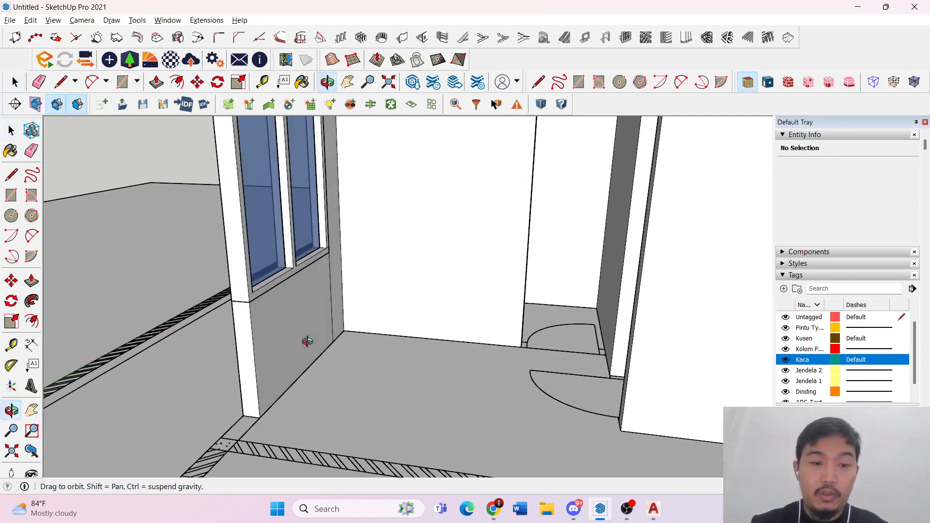
triple_click(327, 308)
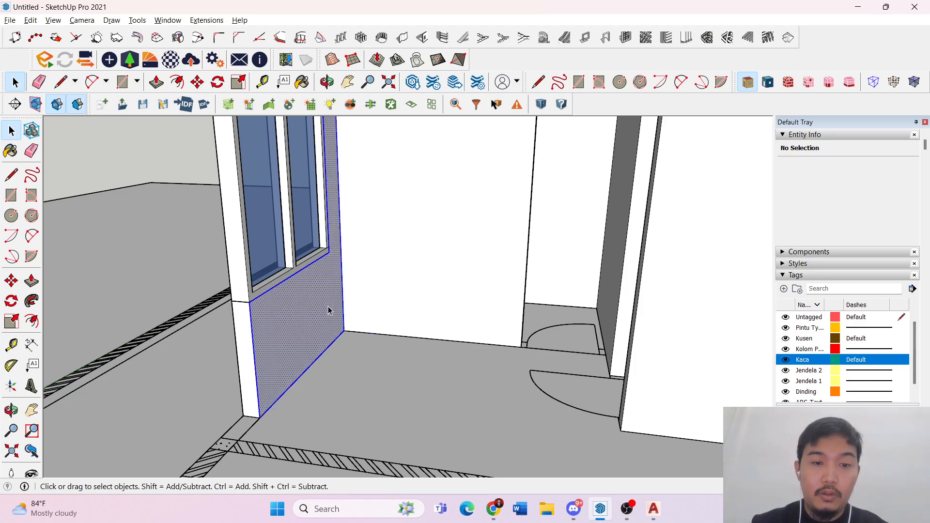
right_click(328, 308)
left_click(369, 204)
middle_click_drag(294, 344, 443, 354)
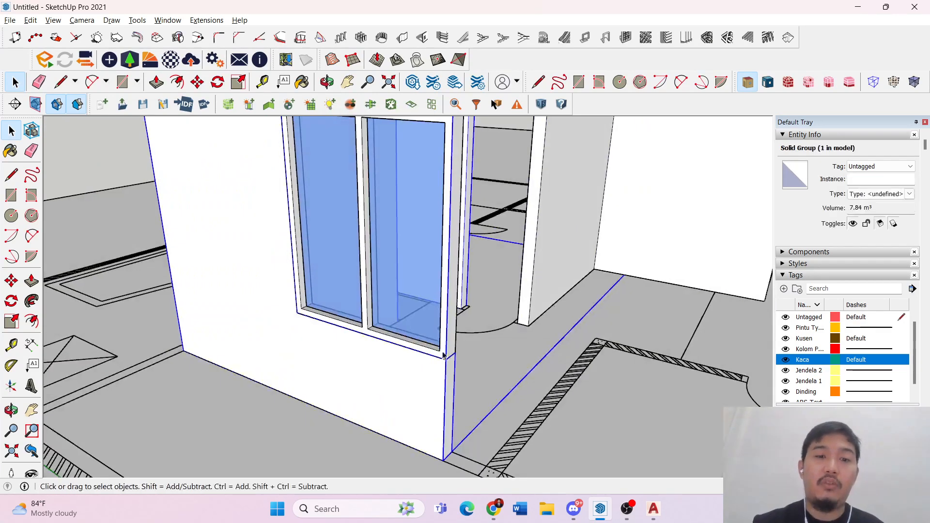
- Open the joined wall group and Push/Pull the low wall's end face beneath the window outwards past the frame
scroll(421, 366, "down", 5)
left_click(259, 212)
middle_click_drag(259, 211, 511, 301)
scroll(510, 390, "up", 3)
scroll(397, 412, "up", 10)
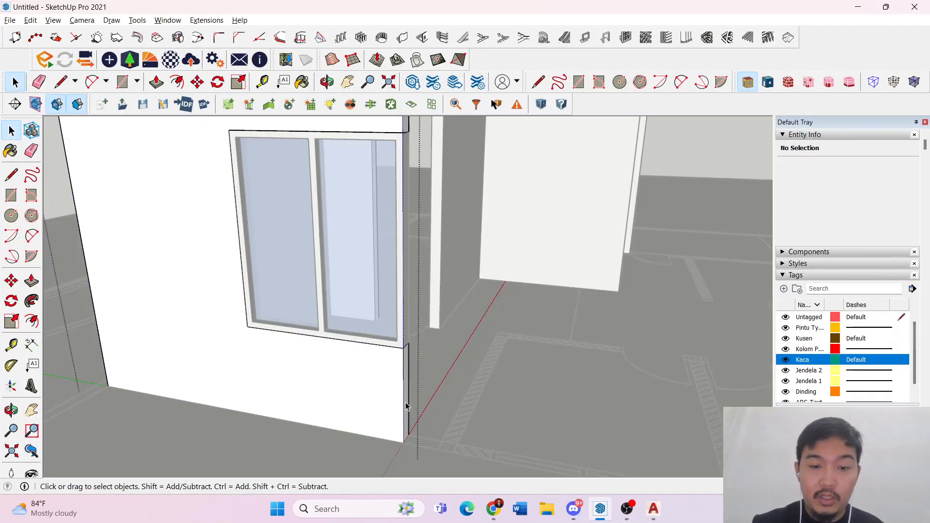
left_click(405, 408)
key("p")
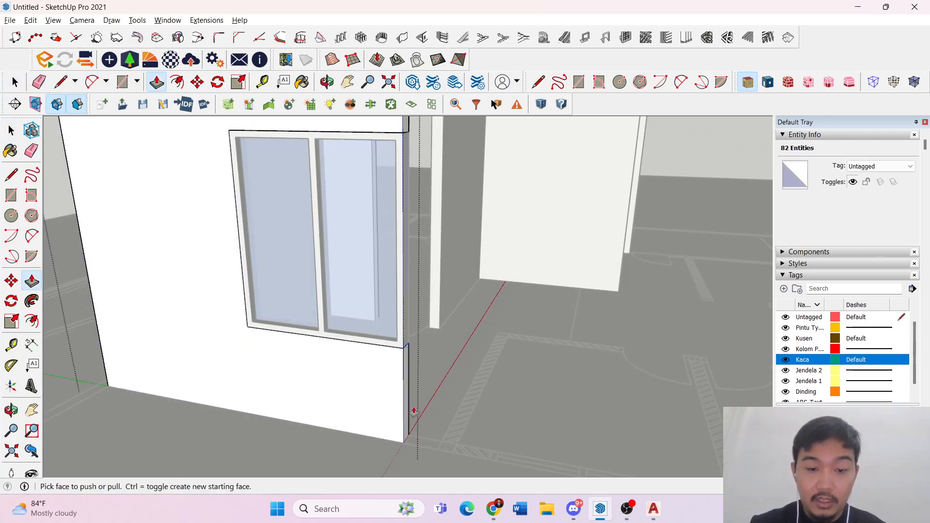
left_click(406, 409)
key("space")
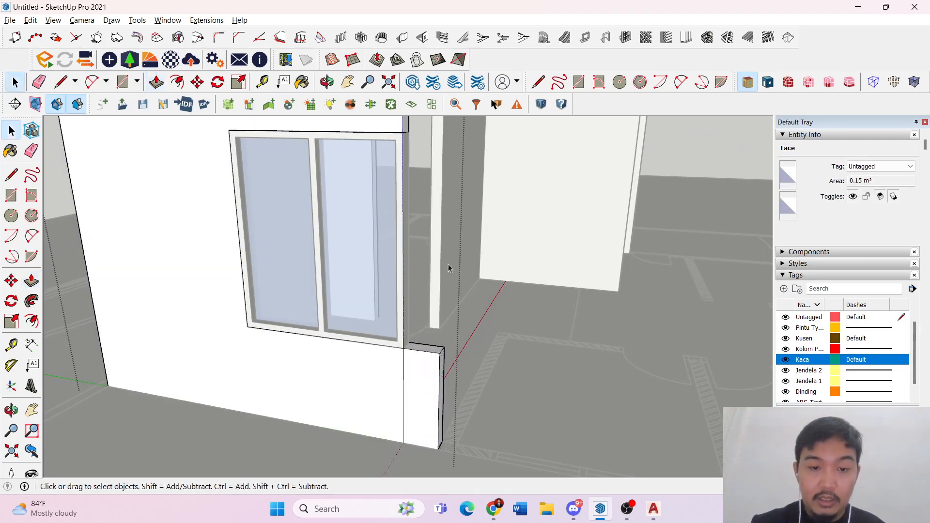
- Push/Pull the end face of the wall above the window flush with the extended low wall, and leave the group
middle_click_drag(449, 266, 371, 286)
key("Escape")
double_click(316, 170)
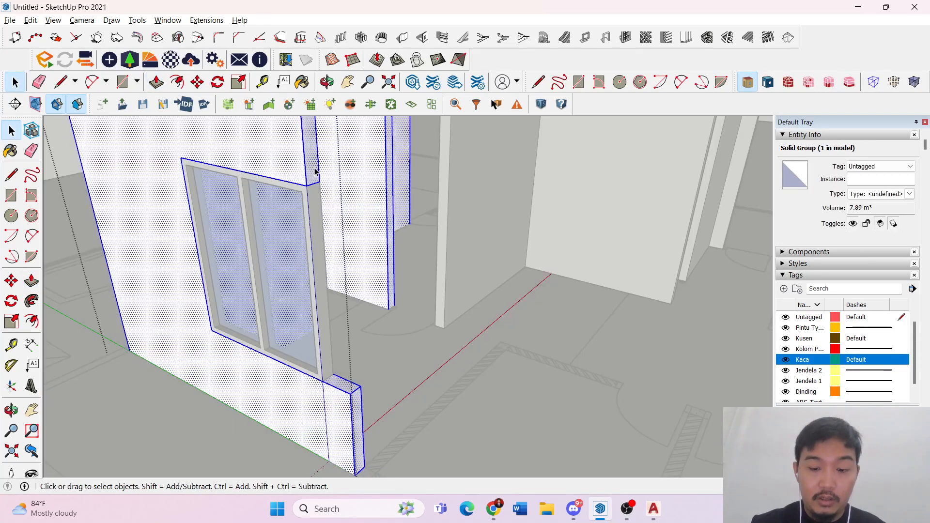
key("p")
left_click(314, 172)
left_click(350, 394)
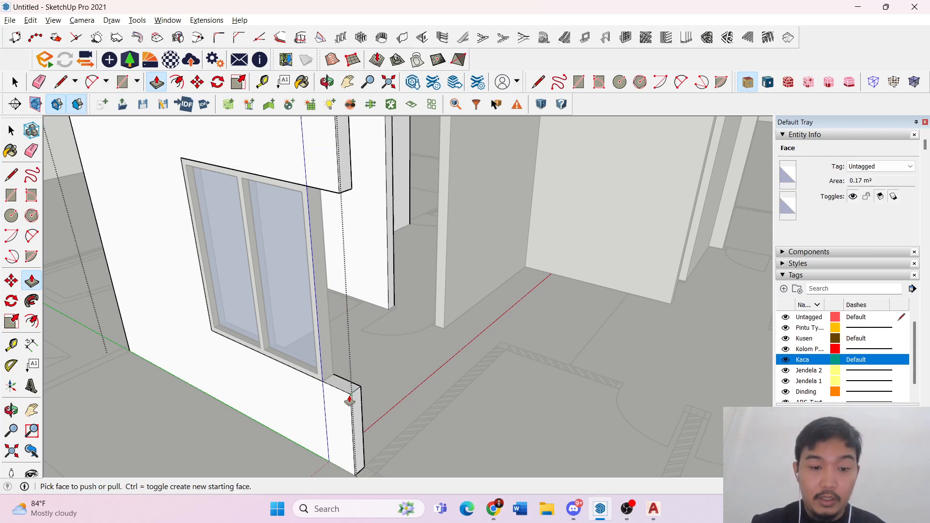
key("space")
key("Escape")
- Open the joined wall group and Push/Pull the underside of the overhanging upper wall end down onto the low wall beside the window
middle_click_drag(360, 348, 392, 248)
scroll(386, 284, "down", 5)
scroll(477, 340, "up", 6)
scroll(409, 289, "down", 4)
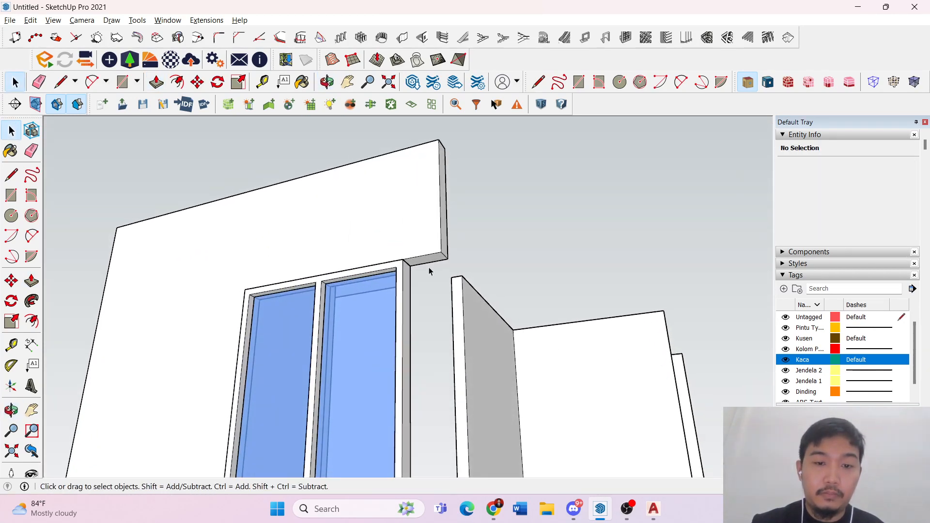
triple_click(426, 263)
key("l")
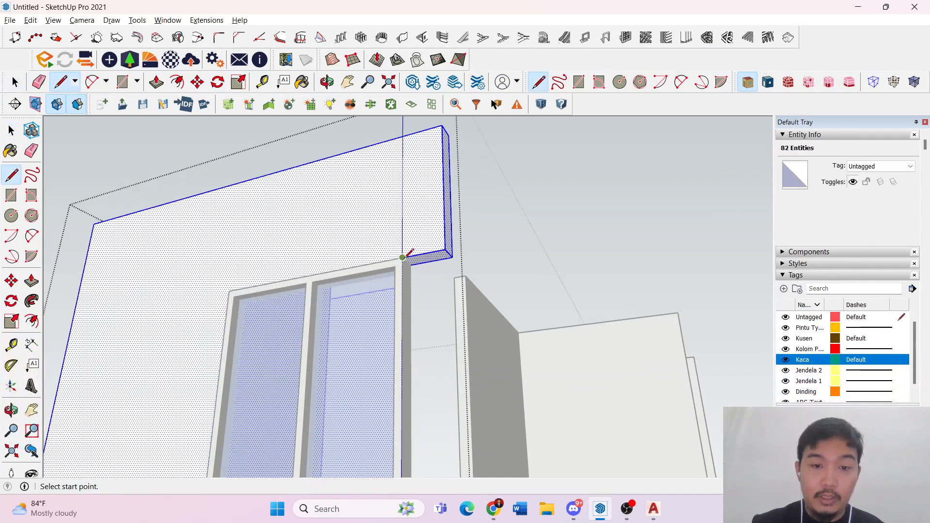
key("space")
scroll(416, 265, "down", 5)
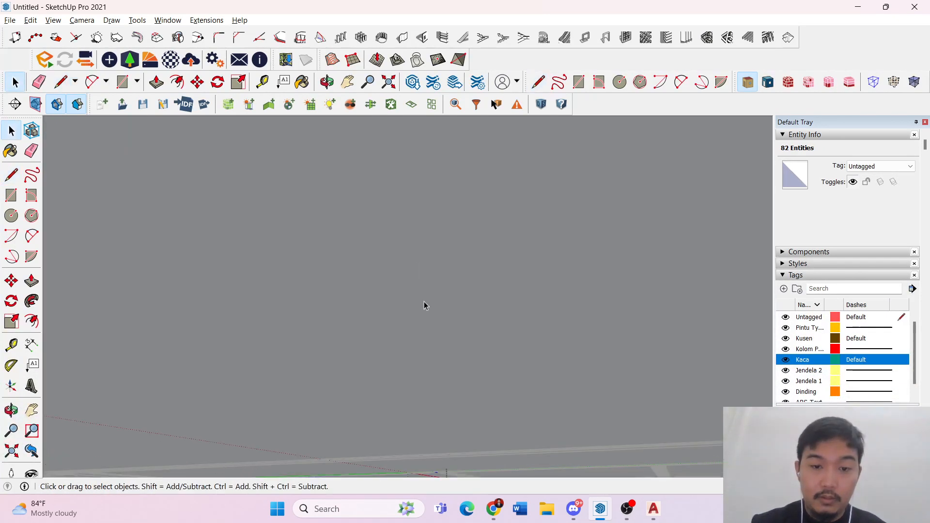
middle_click_drag(425, 308, 450, 336)
scroll(451, 328, "down", 2)
scroll(438, 211, "up", 5)
middle_click_drag(441, 217, 434, 190)
key("p")
left_click(434, 236)
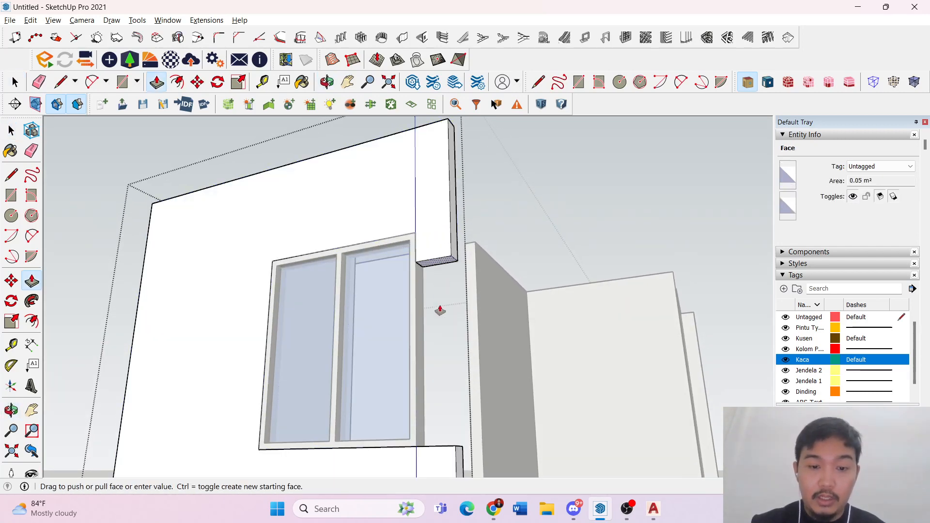
left_click(449, 456)
key("space")
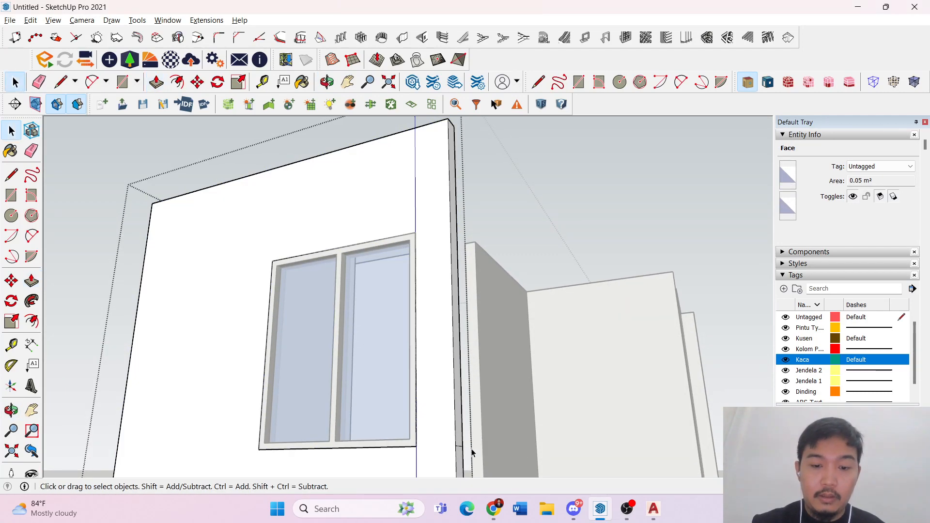
- Erase the leftover seam edge across the wall's end face and leave the group
middle_click_drag(469, 460, 359, 467)
triple_click(373, 469)
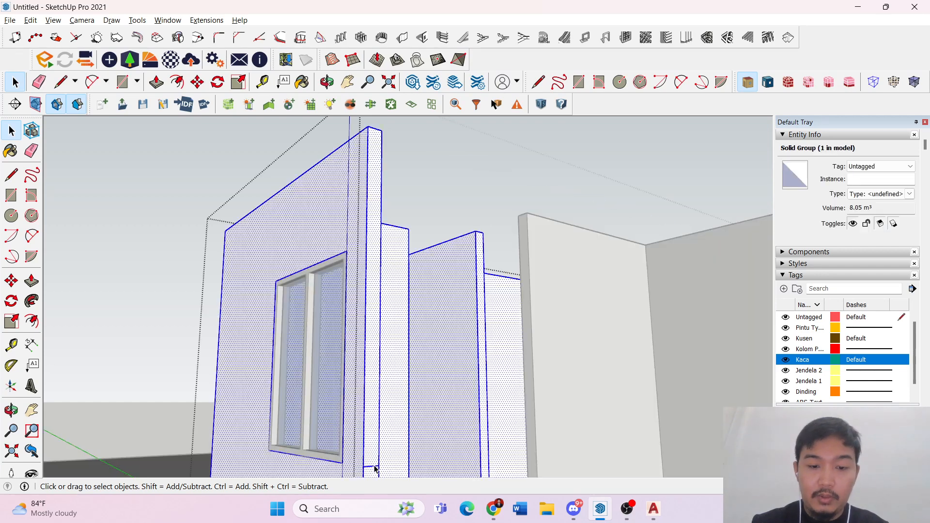
middle_click_drag(443, 433, 168, 442)
key("Delete")
scroll(333, 430, "down", 5)
left_click(306, 309)
- Reopen the wall group and Push/Pull its end face out to the outer corner of the column on the floor plan
middle_click_drag(307, 309, 737, 328)
scroll(511, 446, "up", 8)
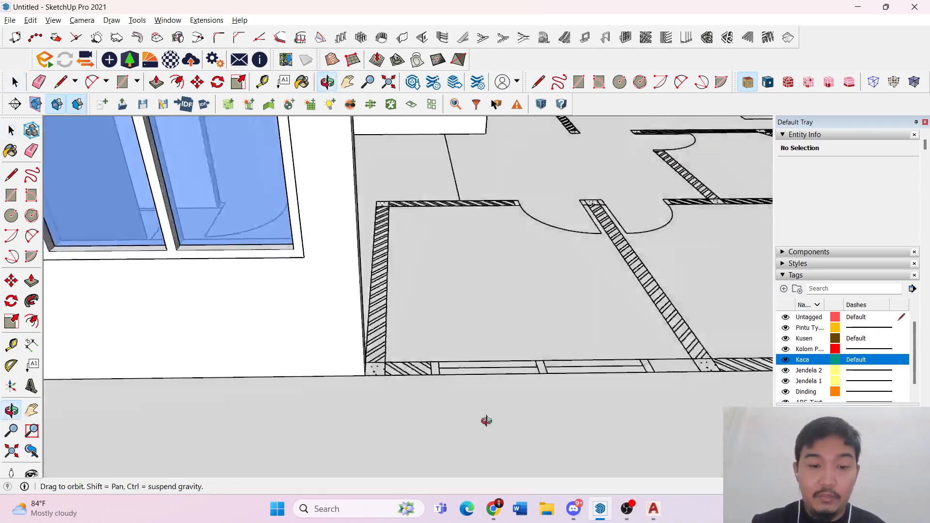
middle_click_drag(486, 421, 383, 376)
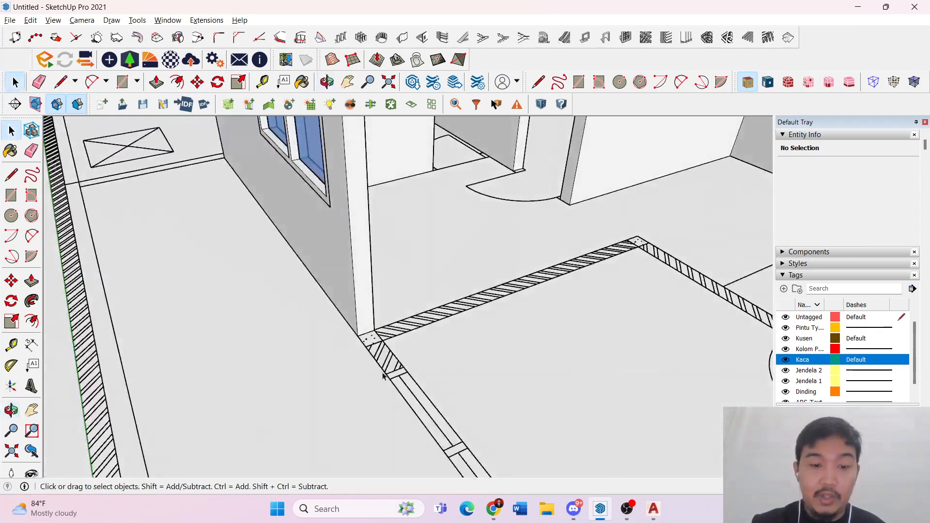
double_click(360, 300)
key("p")
left_click(367, 317)
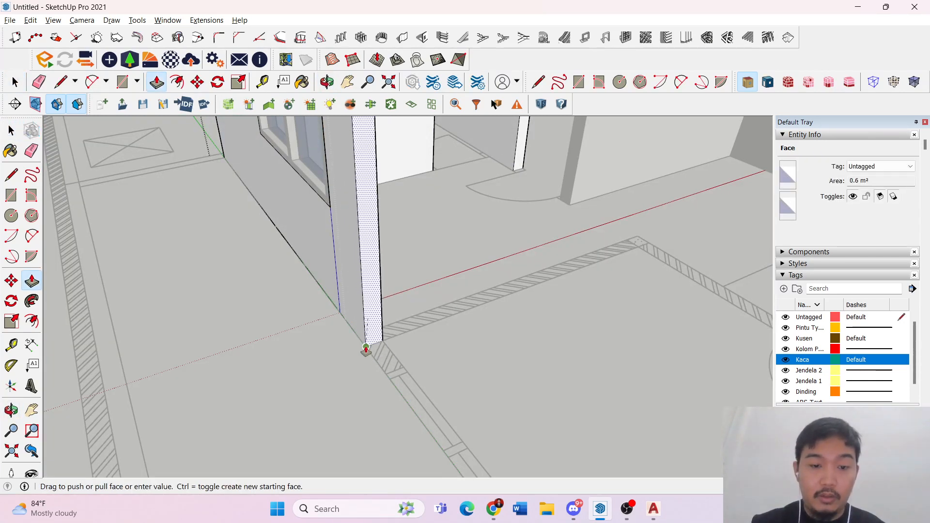
left_click(366, 347)
middle_click_drag(403, 323, 298, 335)
key("space")
- Draw a rectangle over the hatched plan wall from the extended wall's inner corner to the far column corner
double_click(346, 271)
key("r")
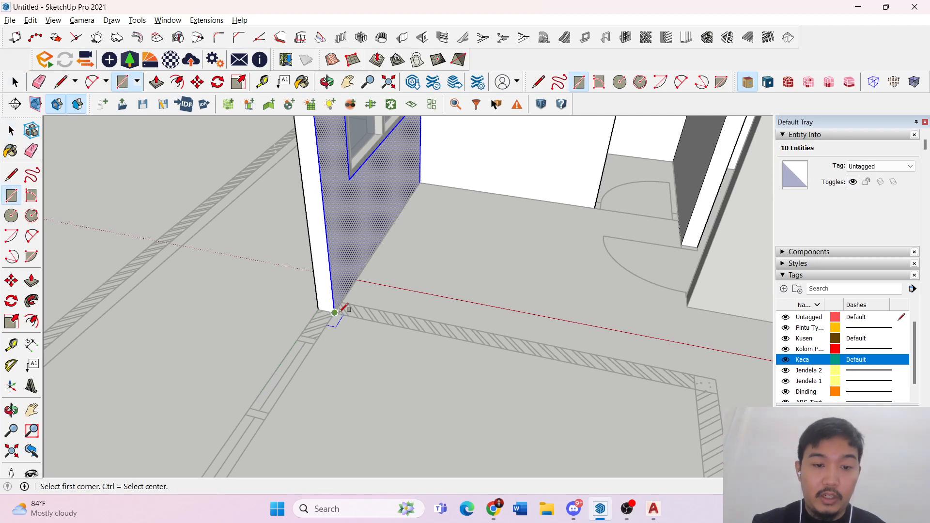
left_click(716, 379)
key("space")
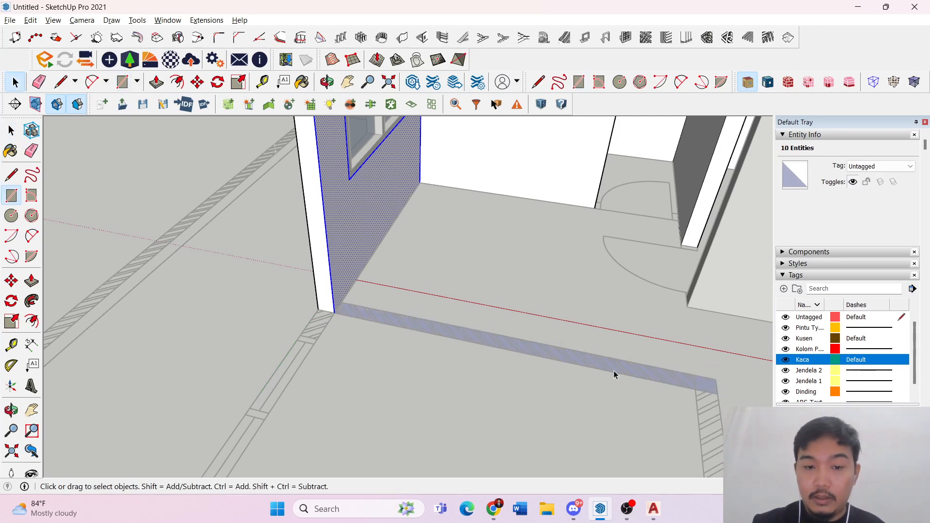
key("p")
key("Escape")
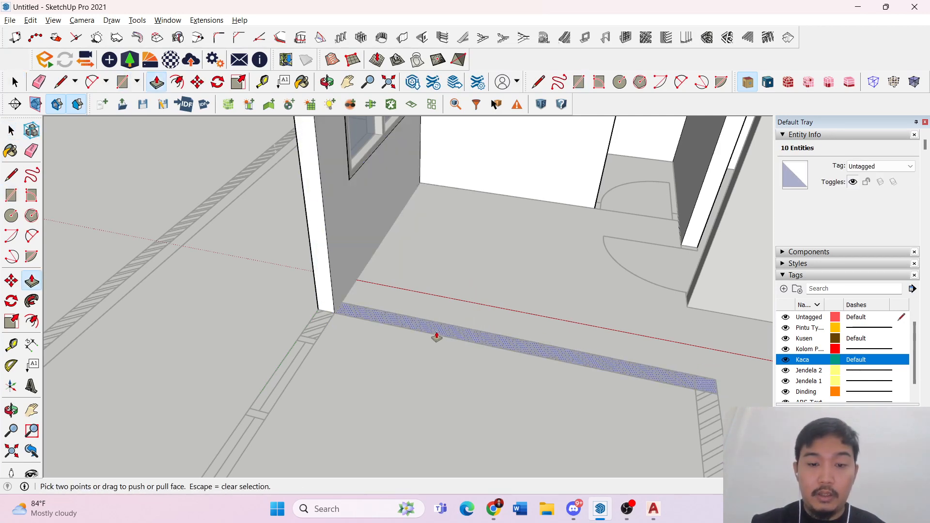
- Push/Pull the rectangle up to the top of the existing wall
left_click(436, 332)
scroll(469, 259, "down", 4)
scroll(470, 259, "down", 5)
scroll(453, 176, "up", 3)
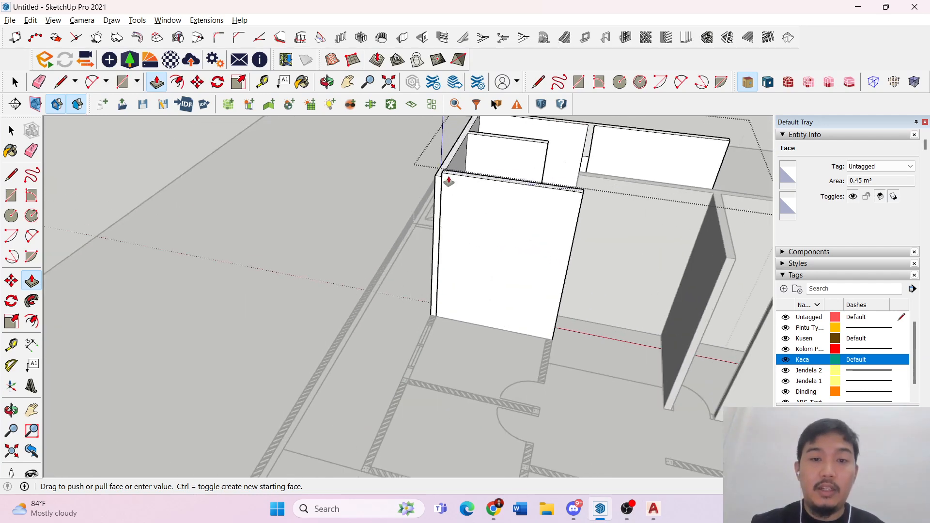
left_click(435, 178)
key("space")
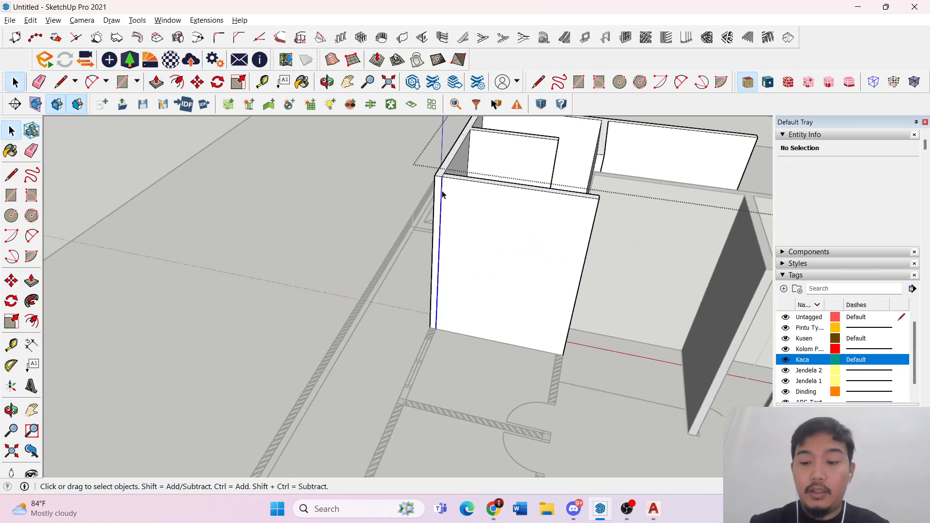
- Draw a full-height rectangle one wall thickness wide on the new wall's face where the next hatched plan wall branches off
scroll(441, 187, "up", 3)
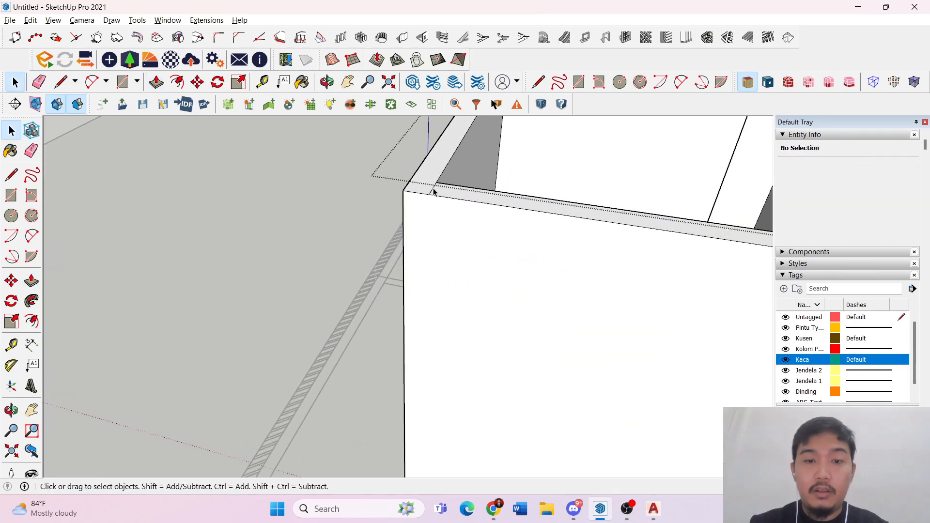
middle_click_drag(434, 193, 627, 199)
scroll(358, 221, "down", 6)
left_click(329, 222)
middle_click_drag(504, 187, 394, 237)
scroll(557, 326, "up", 4)
left_click(393, 237)
key("r")
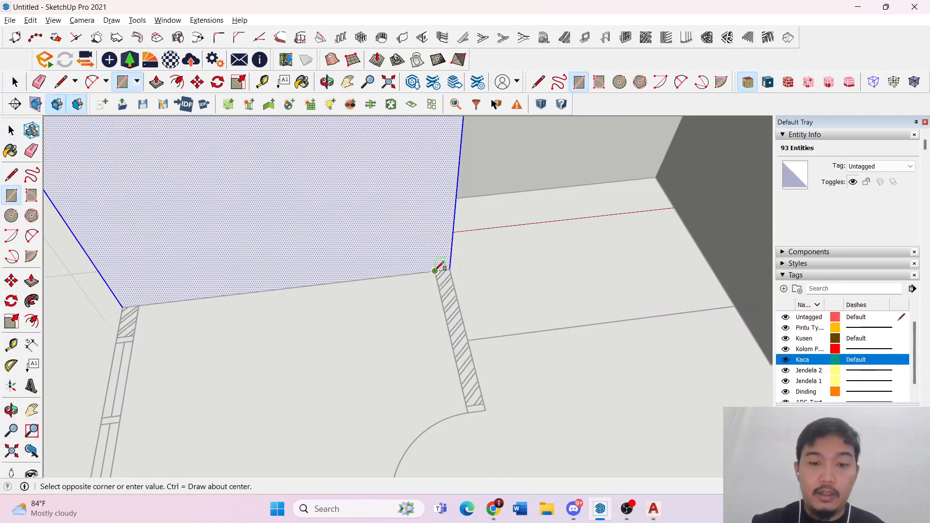
scroll(436, 269, "down", 4)
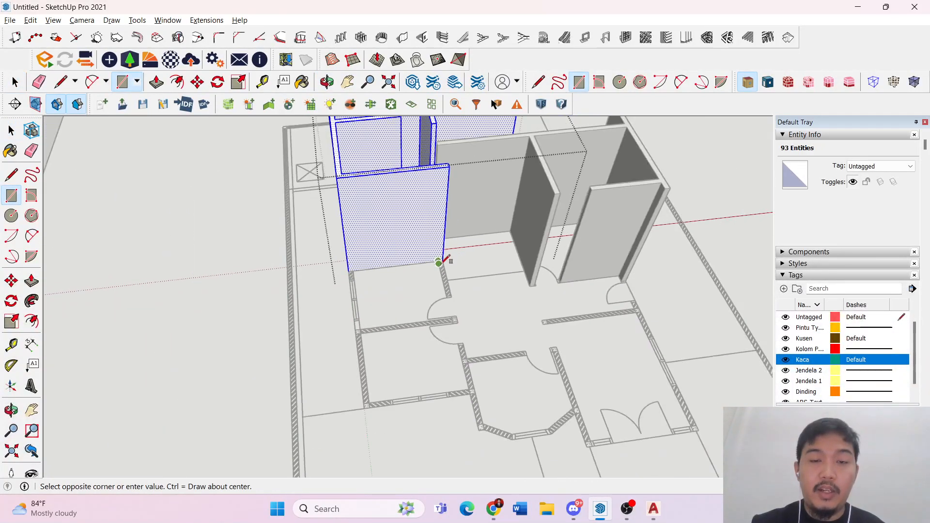
left_click(449, 166)
key("space")
- Push/Pull the vertical strip along the hatched plan wall up to the door opening
scroll(435, 216, "up", 2)
key("p")
left_click(447, 224)
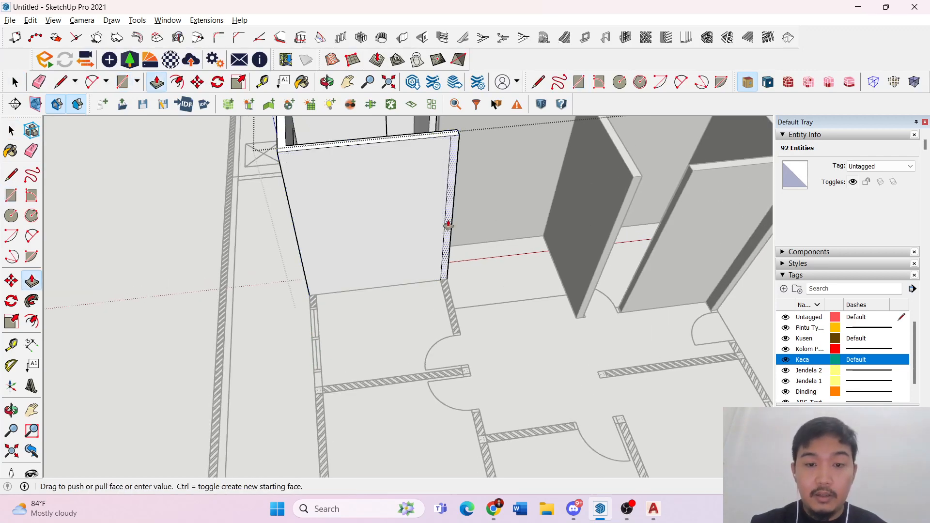
scroll(444, 324, "up", 3)
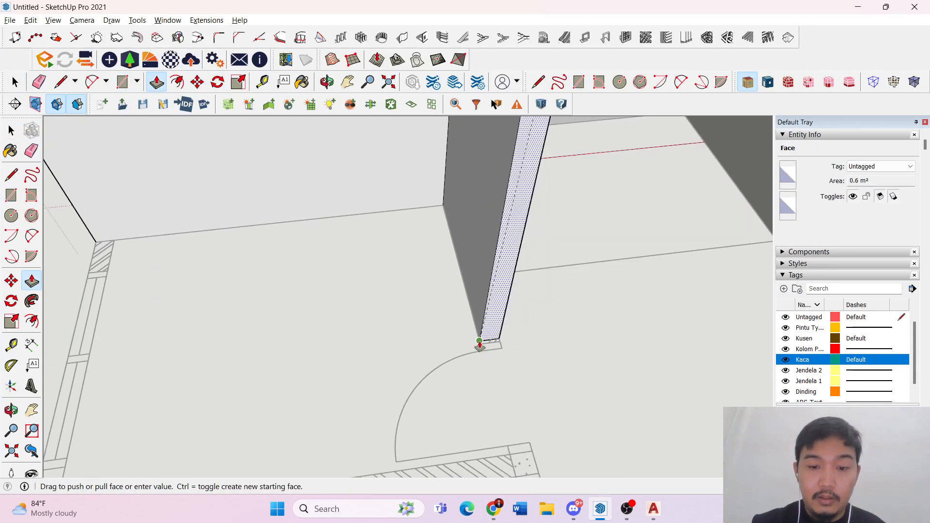
left_click(481, 344)
key("space")
scroll(485, 251, "down", 5)
- Draw a rectangle over the short hatched plan wall between the corner column and the next window
left_click(291, 274)
middle_click_drag(291, 274, 317, 344)
scroll(336, 315, "up", 3)
triple_click(335, 314)
key("r")
left_click(330, 330)
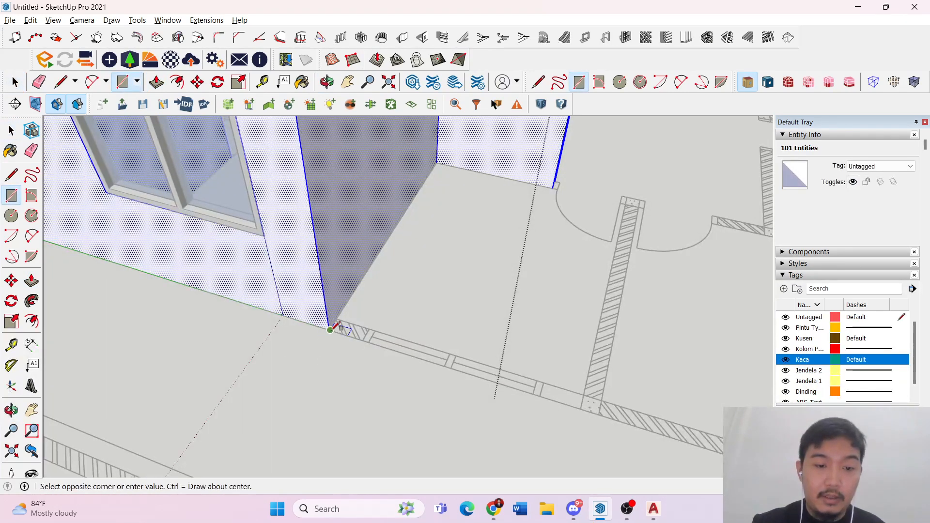
left_click(369, 329)
key("space")
- Try extruding the short wall rectangle up to the top of the existing wall, inspect its joint, and undo the extrusion
scroll(354, 330, "down", 2)
key("p")
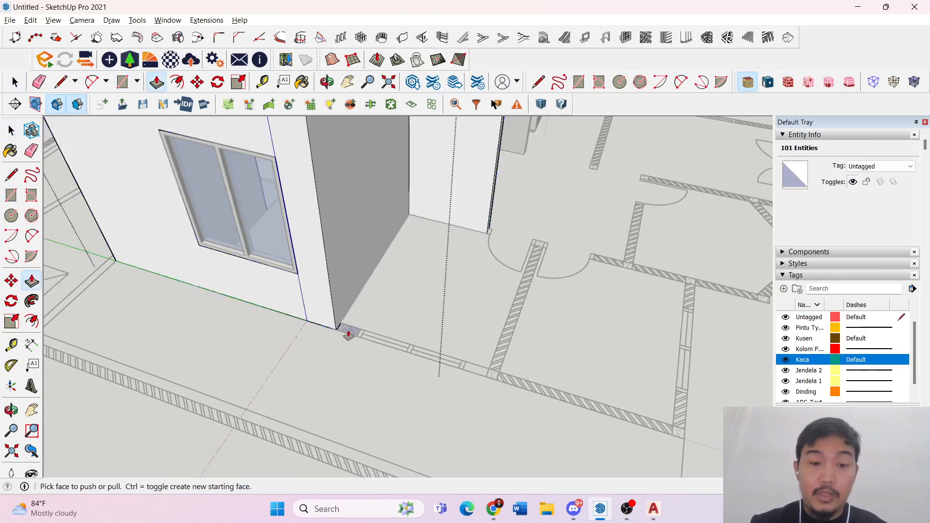
left_click(354, 332)
scroll(355, 291, "down", 2)
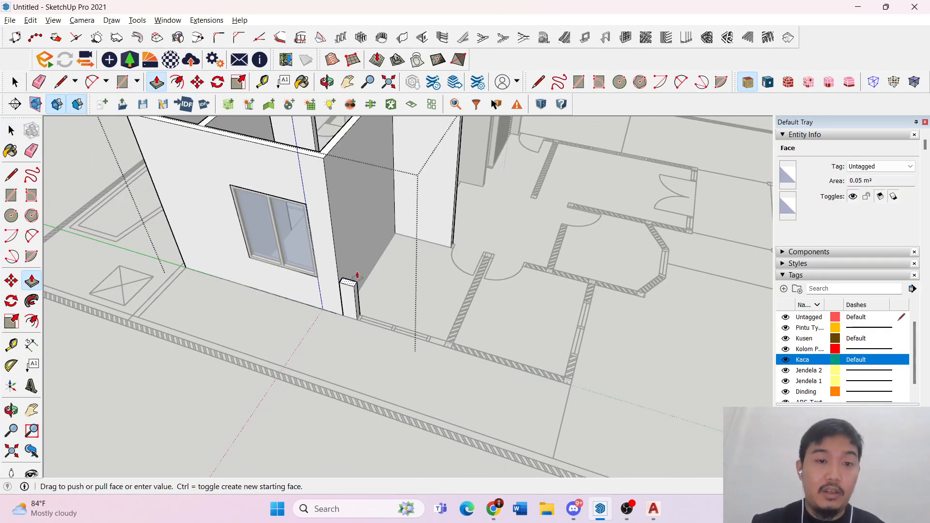
left_click(323, 161)
key("space")
scroll(324, 160, "up", 5)
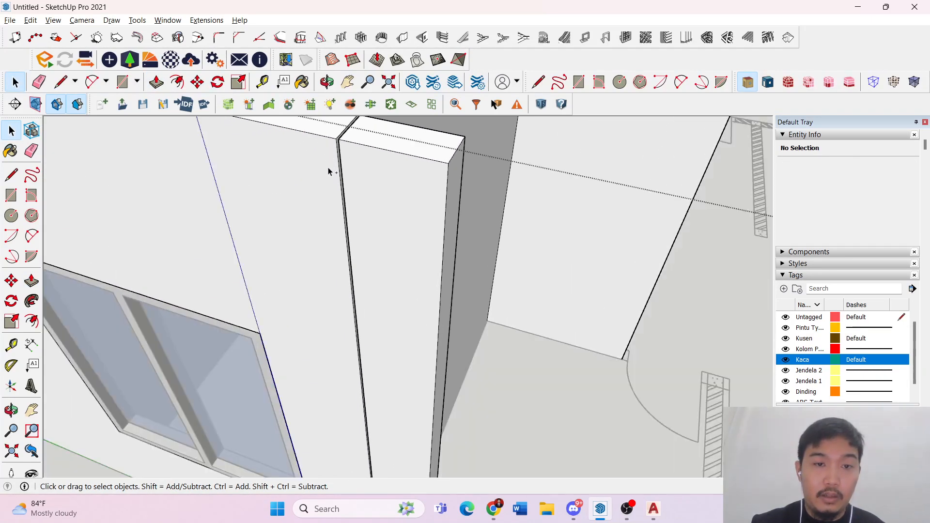
scroll(388, 245, "down", 4)
scroll(411, 384, "up", 5)
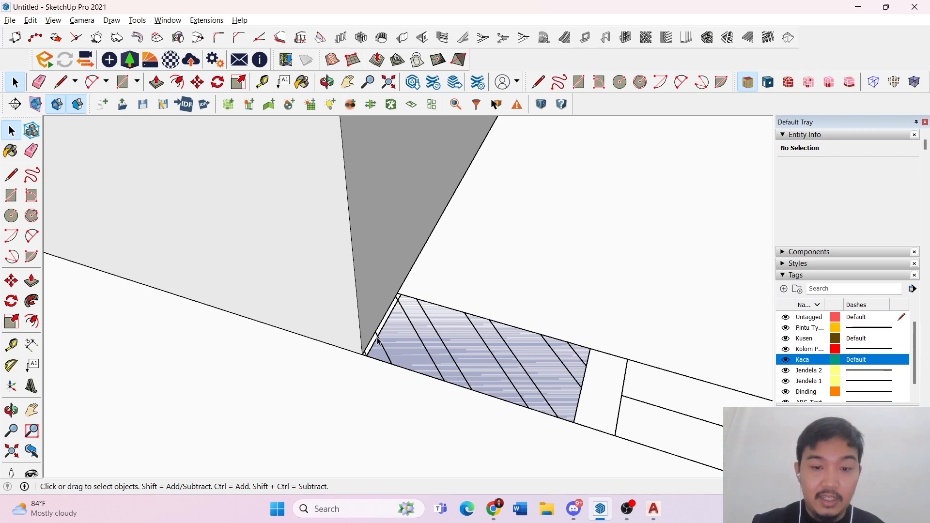
- Open the wall group and delete the misaligned rectangle over the short hatched wall
double_click(377, 339)
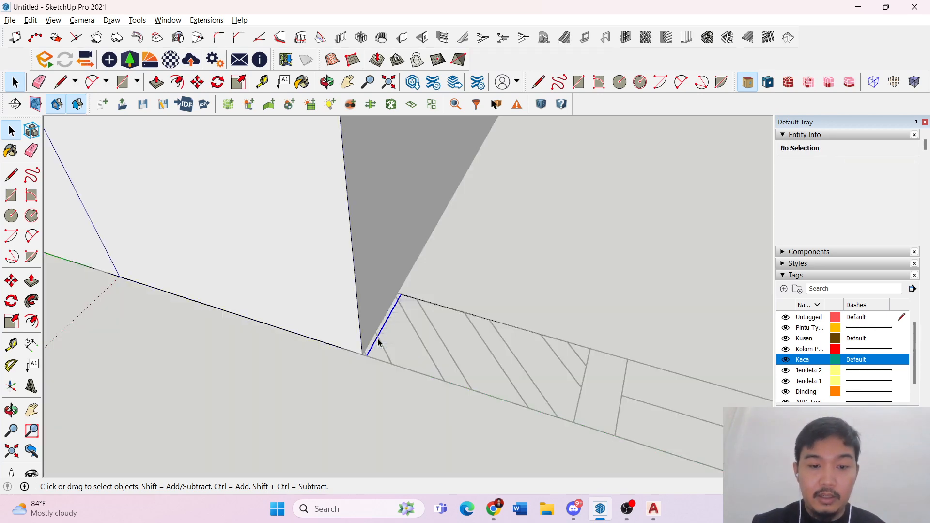
left_click(408, 341)
double_click(408, 341)
double_click(407, 341)
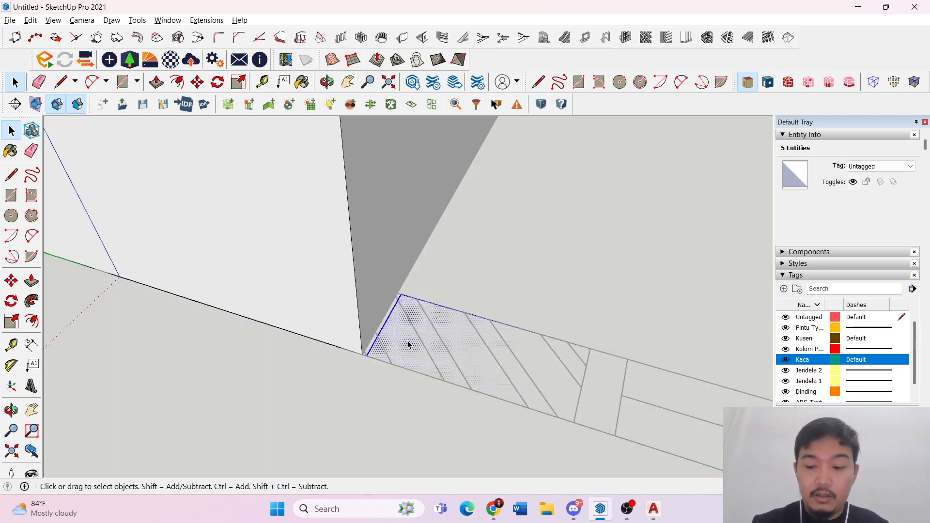
key("Delete")
- Redraw the short wall's rectangle starting exactly at the existing wall's outer corner
left_click(395, 327)
key("r")
left_click(362, 353)
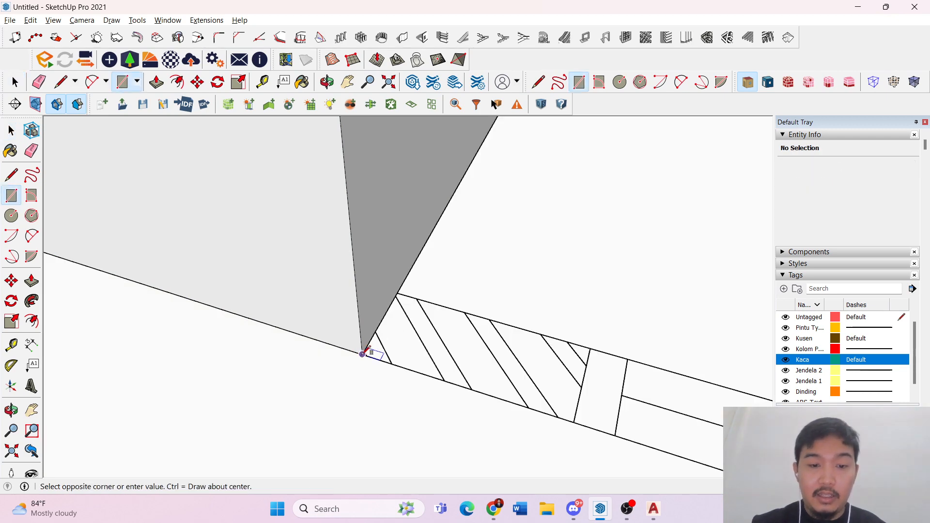
left_click(590, 348)
key("space")
scroll(461, 319, "down", 5)
key("p")
left_click(461, 328)
scroll(473, 221, "down", 3)
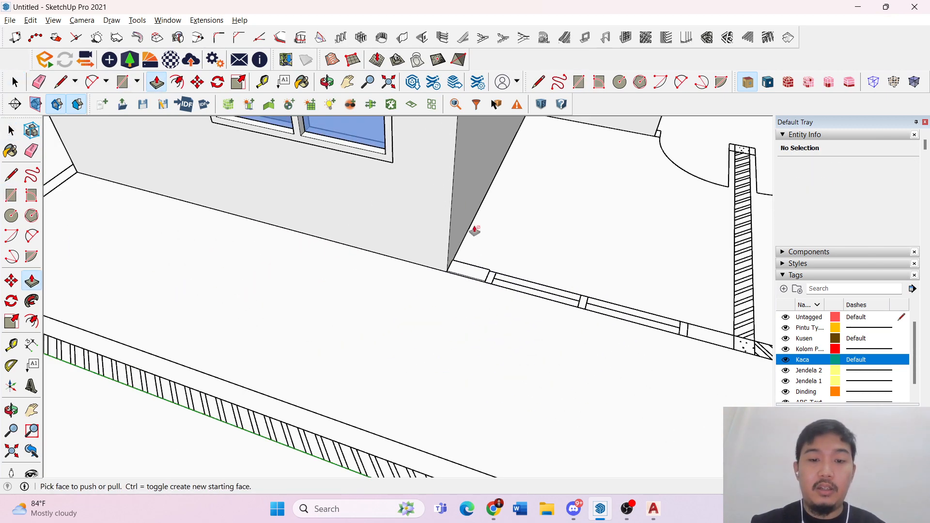
scroll(473, 147, "down", 2)
key("Escape")
key("ctrl+z")
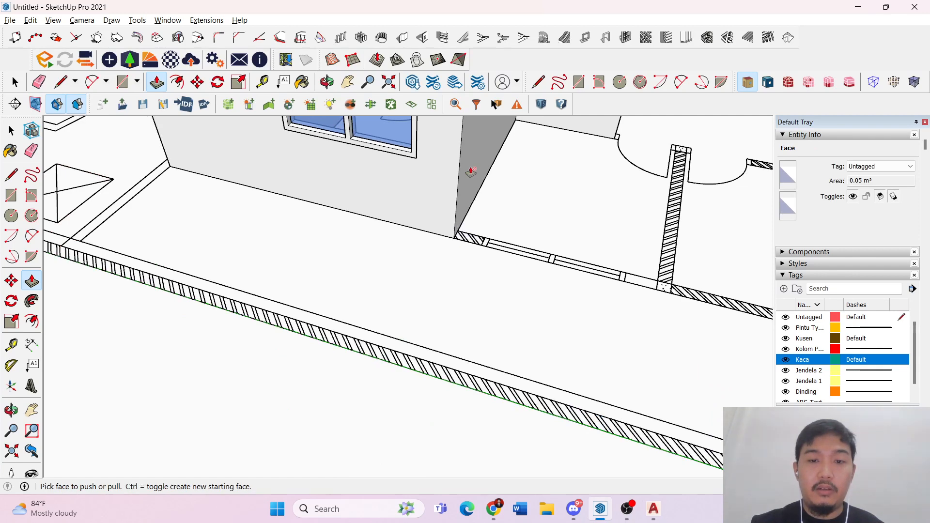
- Inside the wall group, draw a rectangle over the hatched wall section on the plan between the front corner and the window opening
key("space")
scroll(465, 194, "up", 3)
key("ctrl+a")
scroll(464, 223, "up", 2)
key("r")
left_click(441, 276)
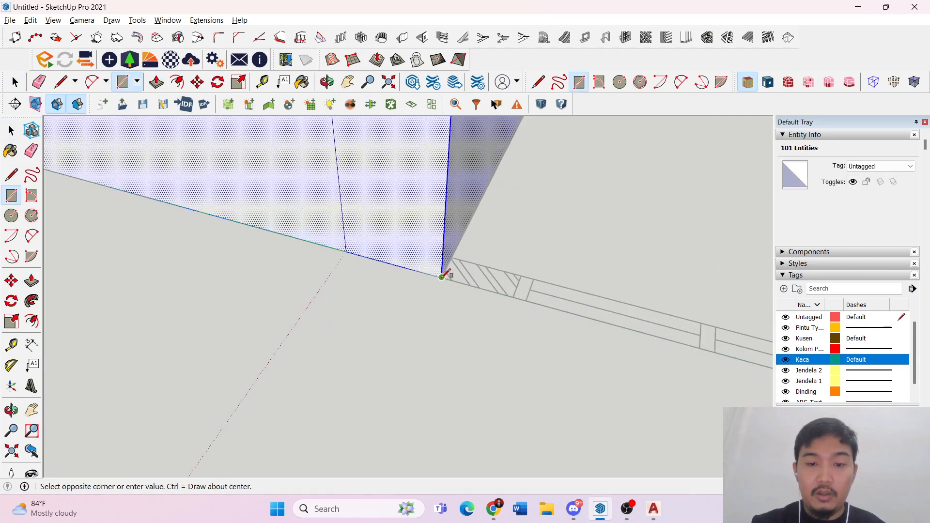
left_click(522, 275)
key("space")
- Push/Pull the new rectangle up to the top of the existing walls
scroll(461, 284, "down", 3)
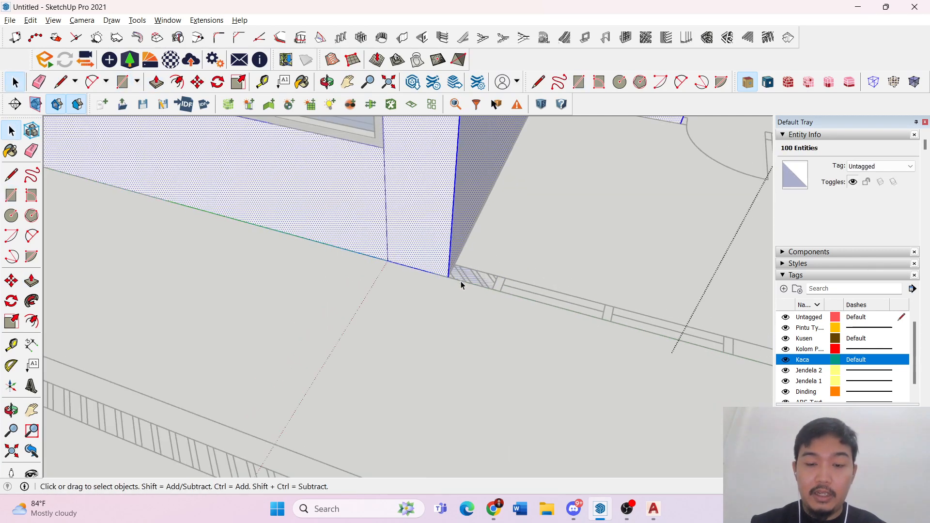
left_click(469, 274)
key("p")
scroll(465, 247, "down", 2)
scroll(464, 246, "down", 3)
scroll(463, 208, "up", 5)
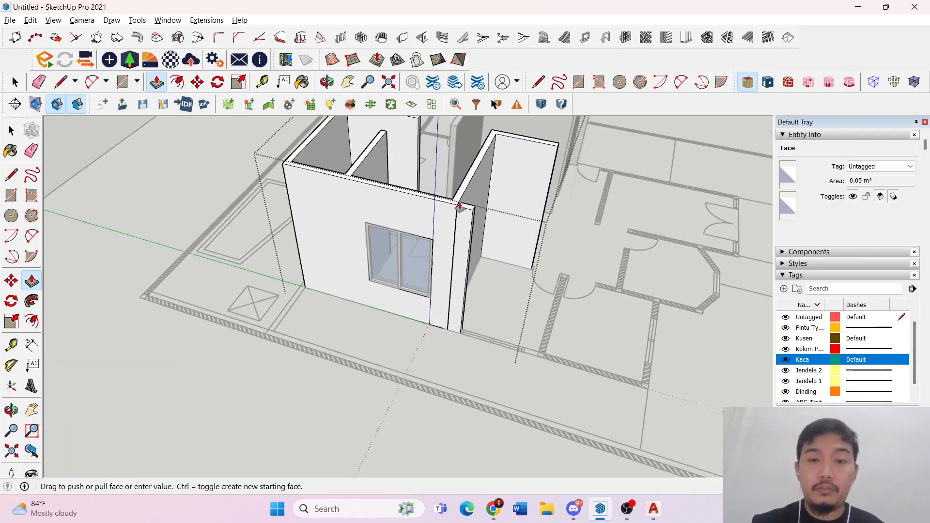
key("space")
- Delete the vertical seam edge between the old front wall and its new extension, and exit the wall group
scroll(466, 218, "up", 2)
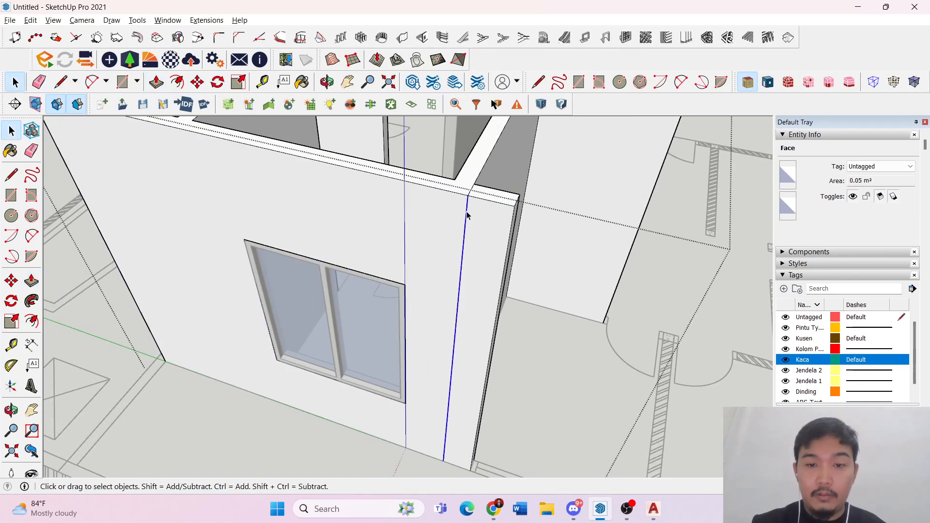
key("Delete")
middle_click_drag(467, 212, 372, 182)
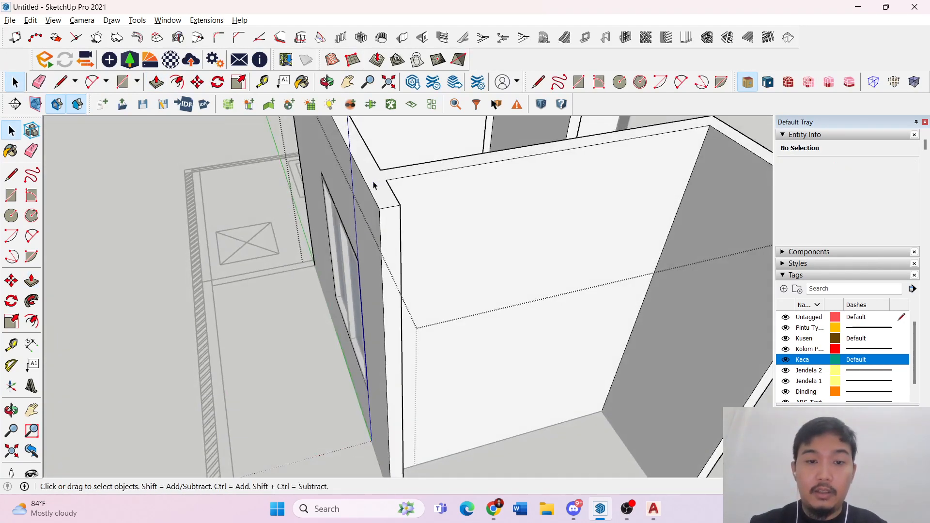
mouse_move(476, 209)
middle_mouse_down()
mouse_move(315, 202)
mouse_move(297, 223)
mouse_move(485, 213)
middle_mouse_up()
key("Escape")
middle_click_drag(387, 239, 530, 199)
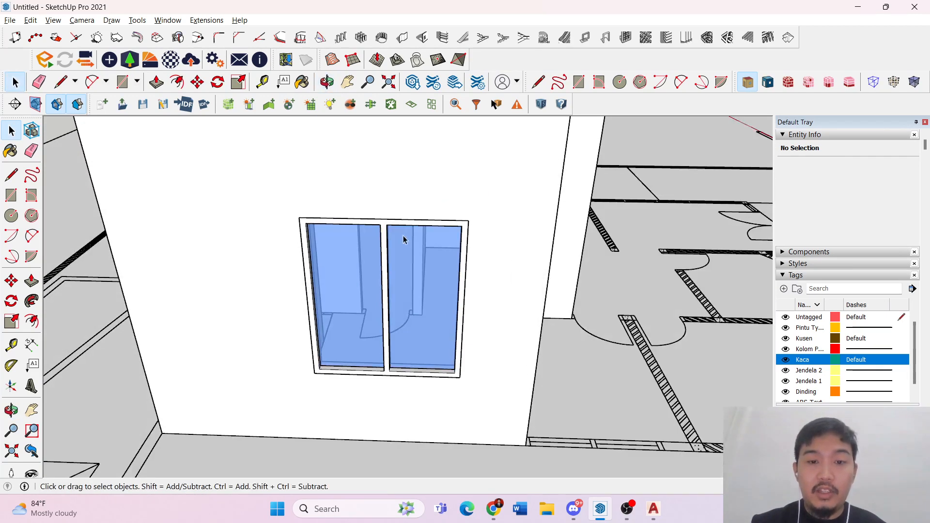
- Try copying only the Kusen 1 window frame to the end edge of the front wall, and remove the copy
left_click(398, 228)
scroll(393, 269, "down", 2)
middle_click_drag(393, 269, 388, 349)
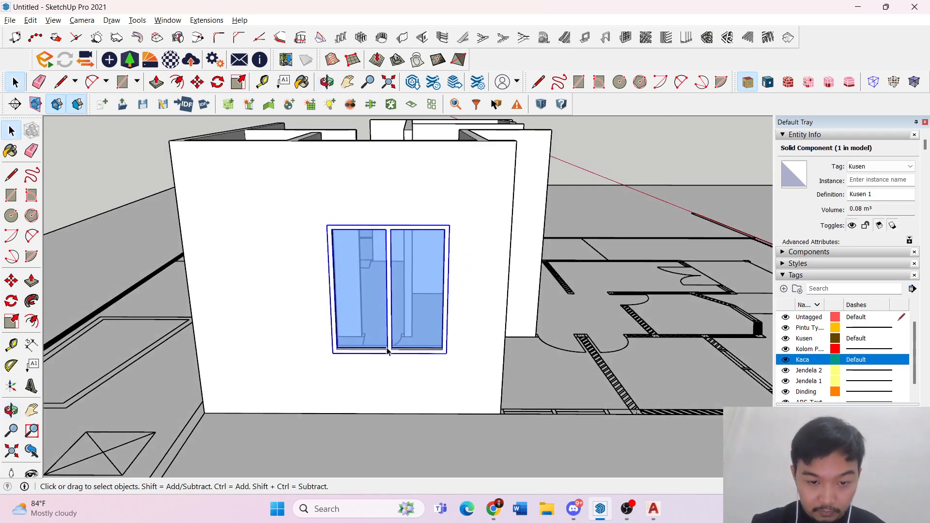
key("m")
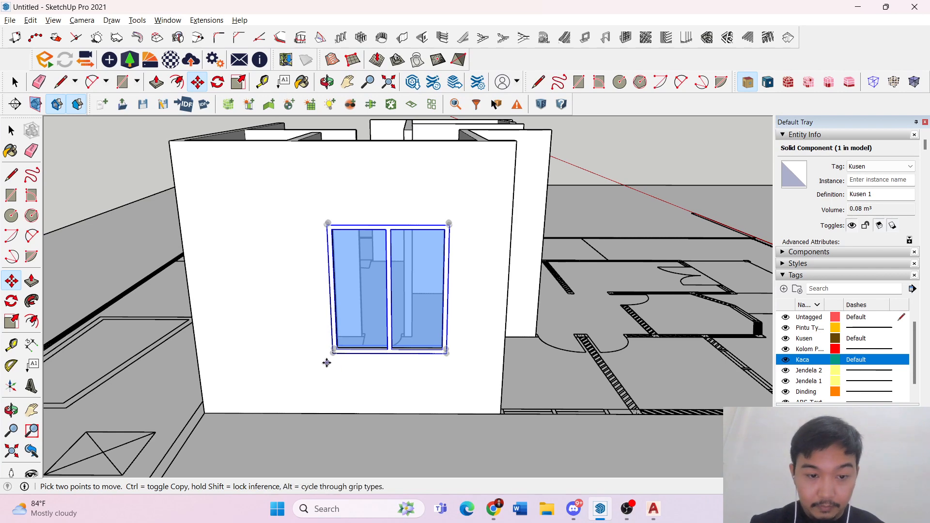
left_click(333, 353)
key("ctrl")
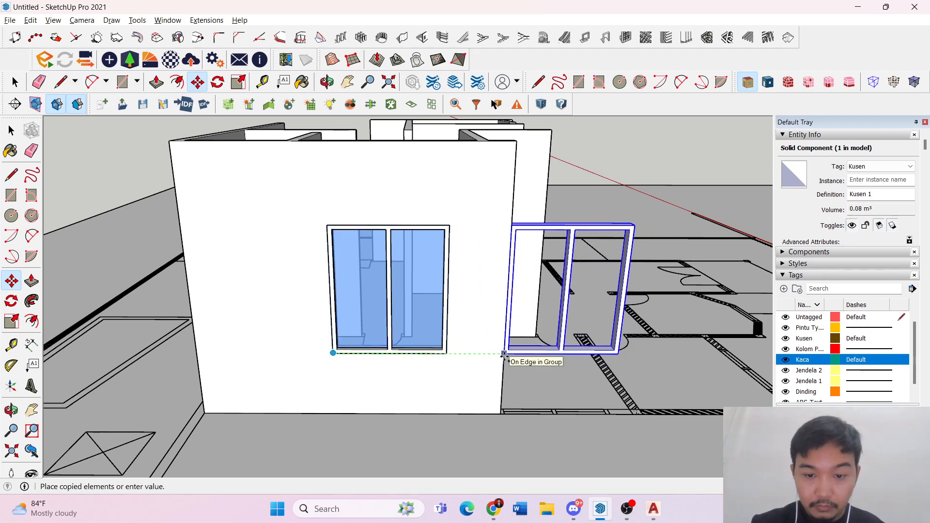
left_click(504, 354)
key("space")
middle_click_drag(504, 354, 373, 310)
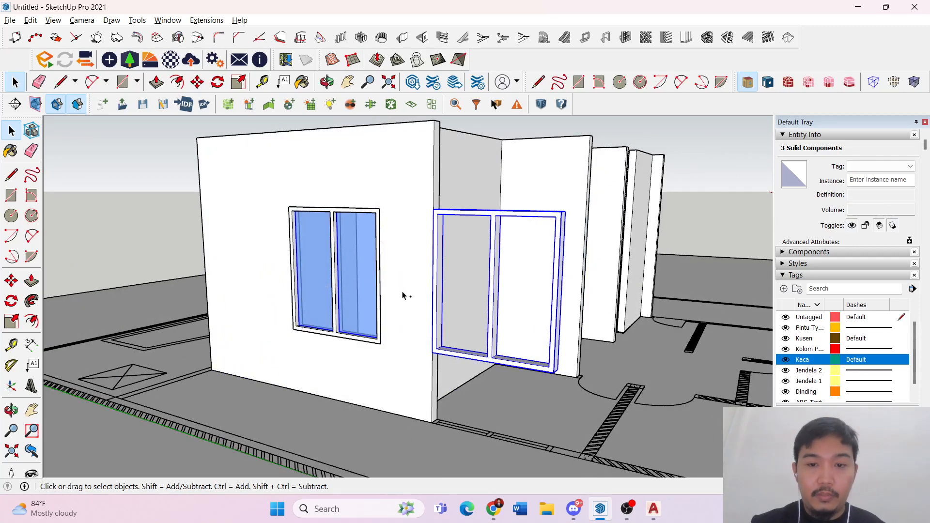
key("Delete")
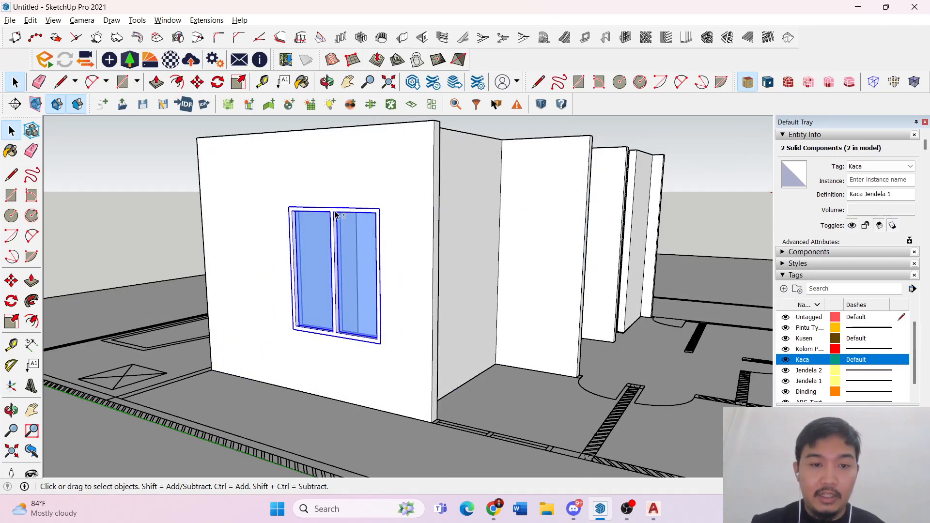
- Group the window frame with its two glass panes and copy the group to the front wall's end edge at the same height
right_click(336, 214)
left_click(373, 326)
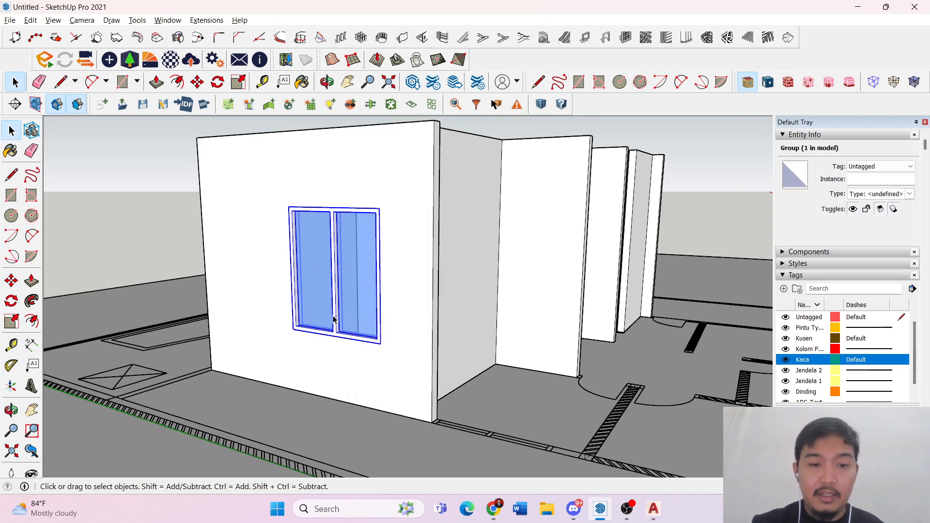
key("m")
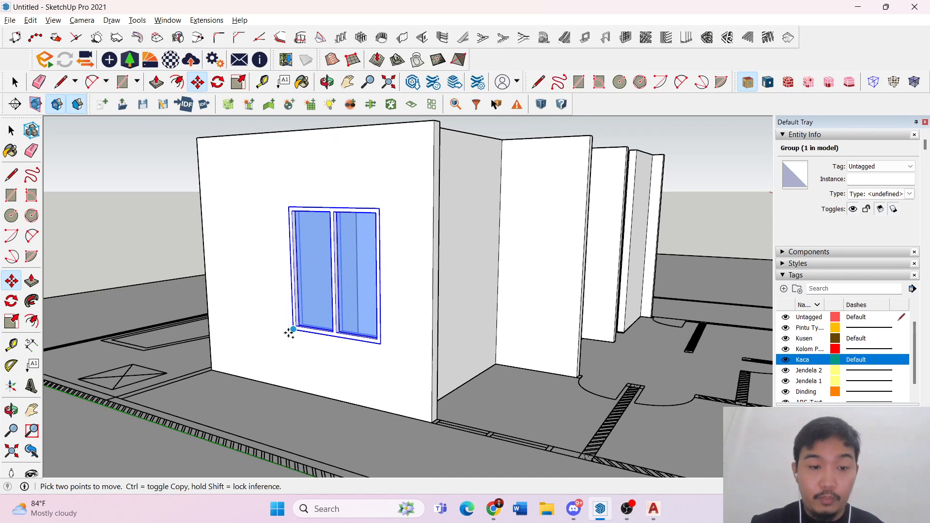
left_click(293, 330)
key("ctrl")
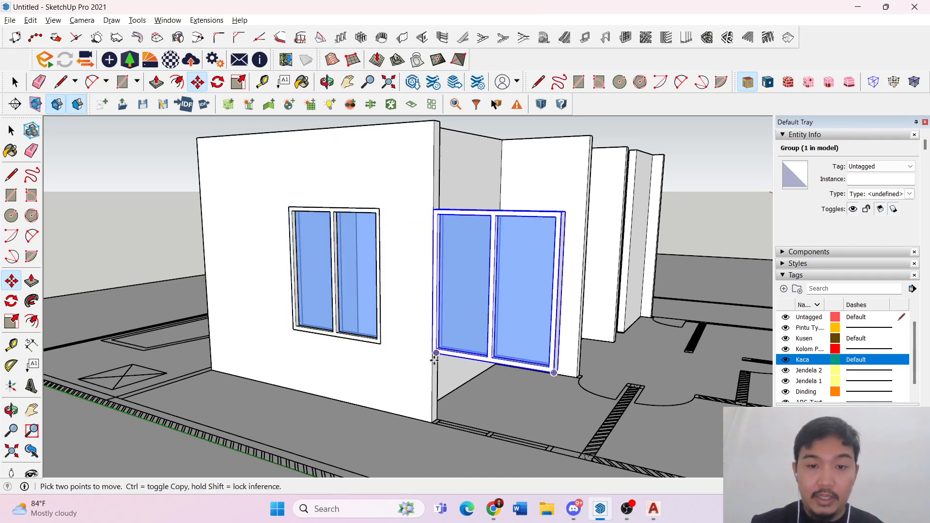
key("space")
- Inside the wall group, draw a line across the wall's end face at the underside of the copied window
double_click(439, 394)
triple_click(439, 394)
scroll(438, 393, "up", 4)
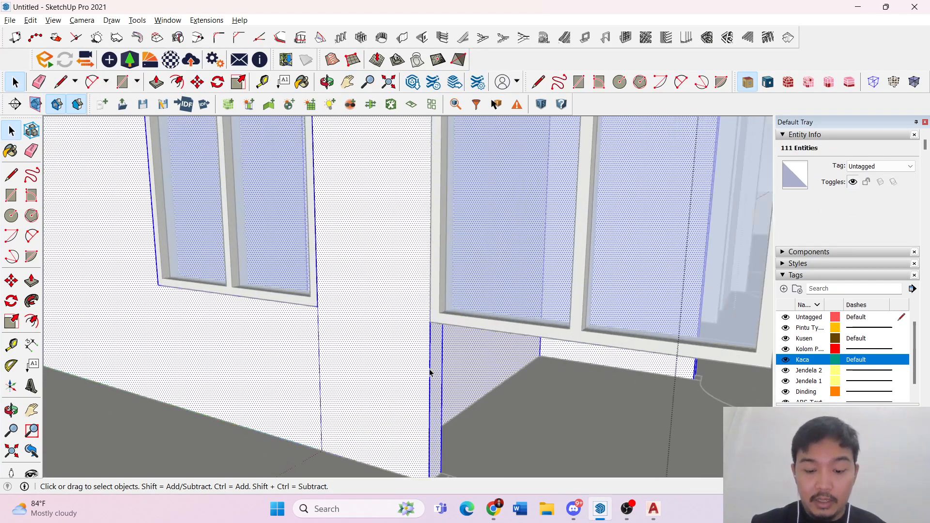
scroll(430, 372, "up", 5)
key("l")
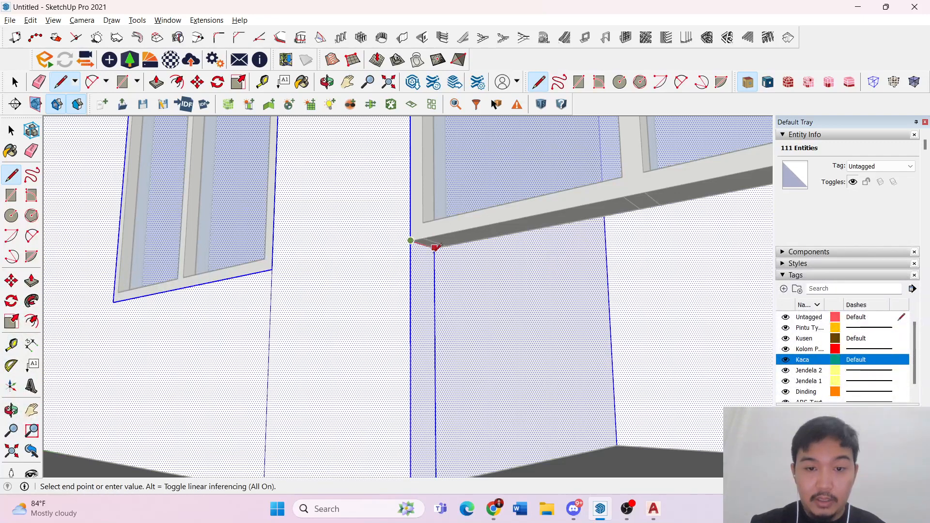
left_click(435, 248)
key("space")
key("Escape")
left_click(422, 280)
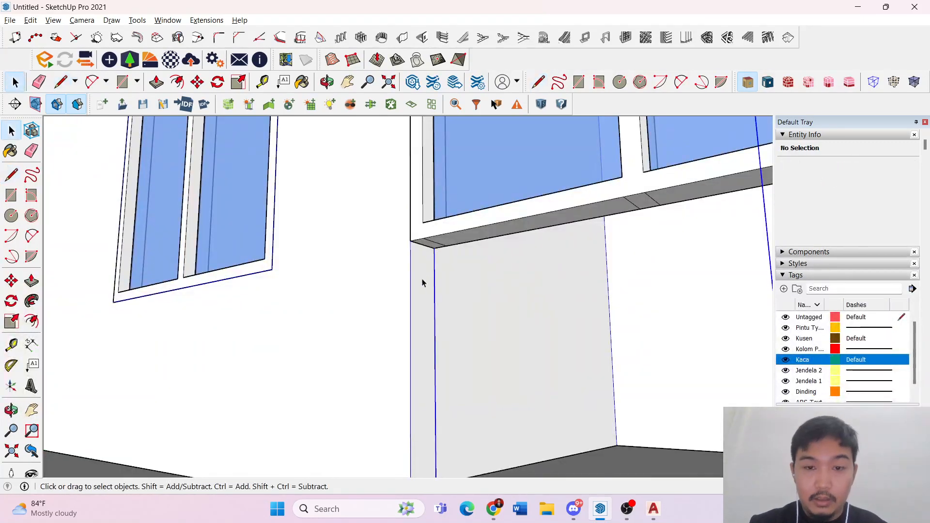
- Open the copied window frame for editing, delete the stray edges across its underside, and exit the component
double_click(434, 247)
triple_click(437, 245)
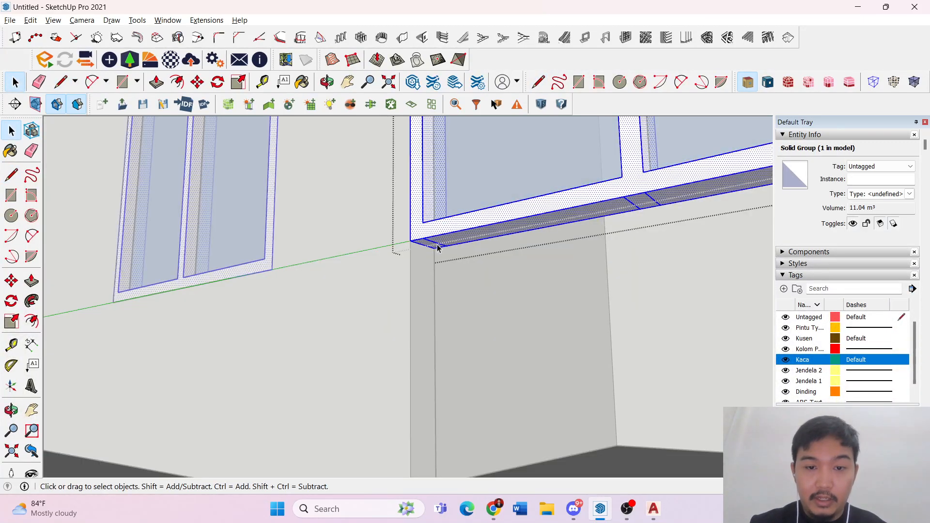
left_click(435, 244)
middle_click_drag(437, 256, 422, 241)
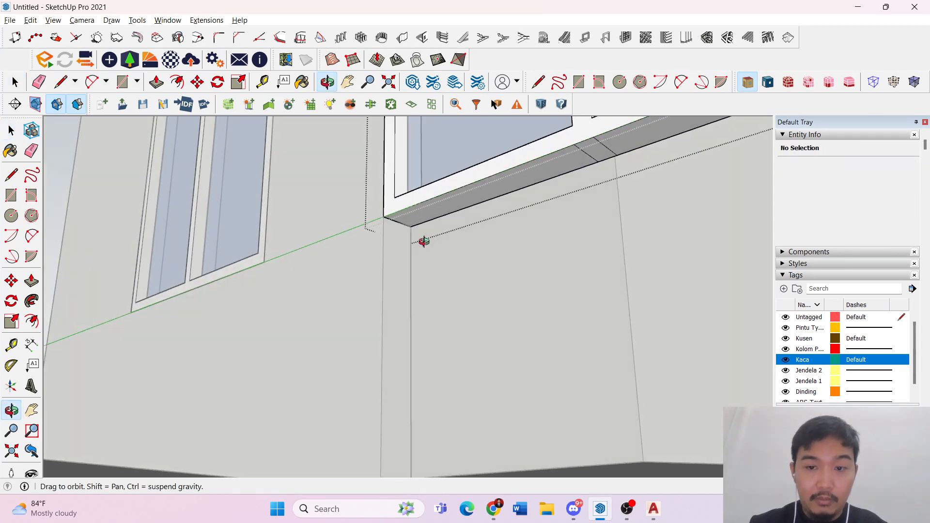
middle_click_drag(602, 148, 529, 319)
middle_click_drag(530, 304, 516, 350)
scroll(495, 312, "down", 5)
scroll(508, 283, "down", 5)
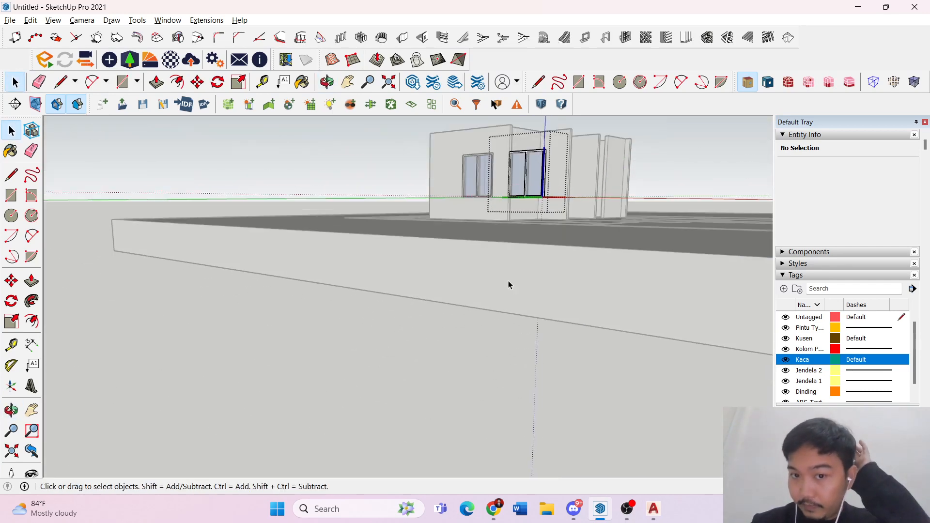
scroll(538, 190, "up", 7)
middle_click_drag(525, 186, 520, 155)
scroll(540, 208, "up", 3)
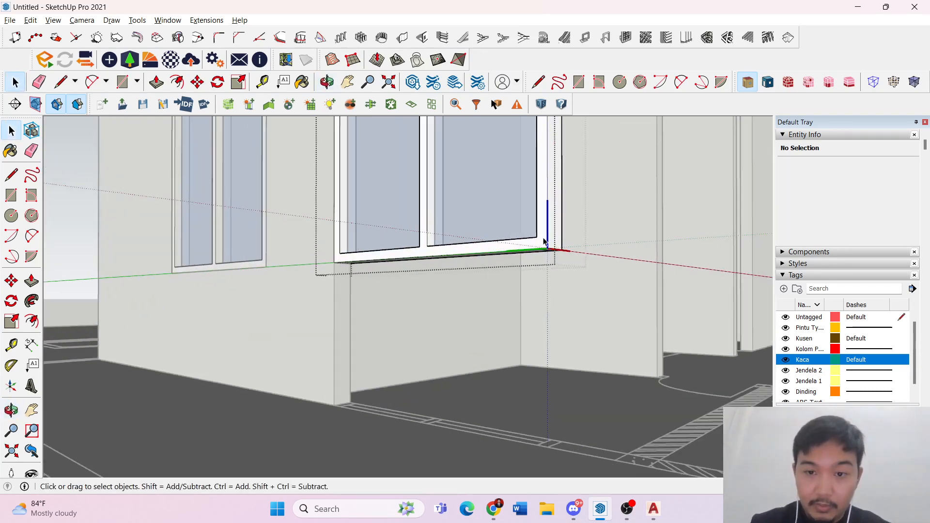
mouse_move(543, 228)
middle_mouse_down()
mouse_move(542, 241)
mouse_move(542, 217)
middle_mouse_up()
left_click(543, 213)
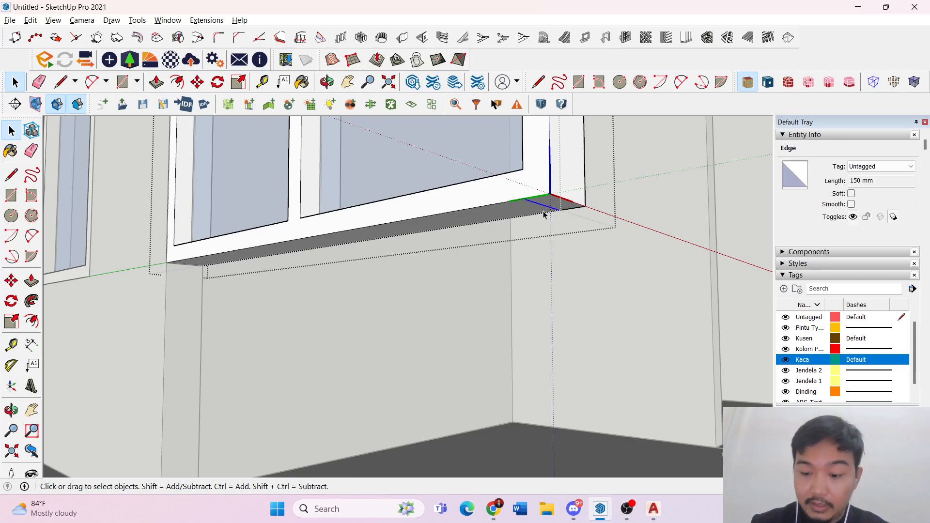
middle_click_drag(468, 217, 379, 272)
scroll(460, 270, "down", 3)
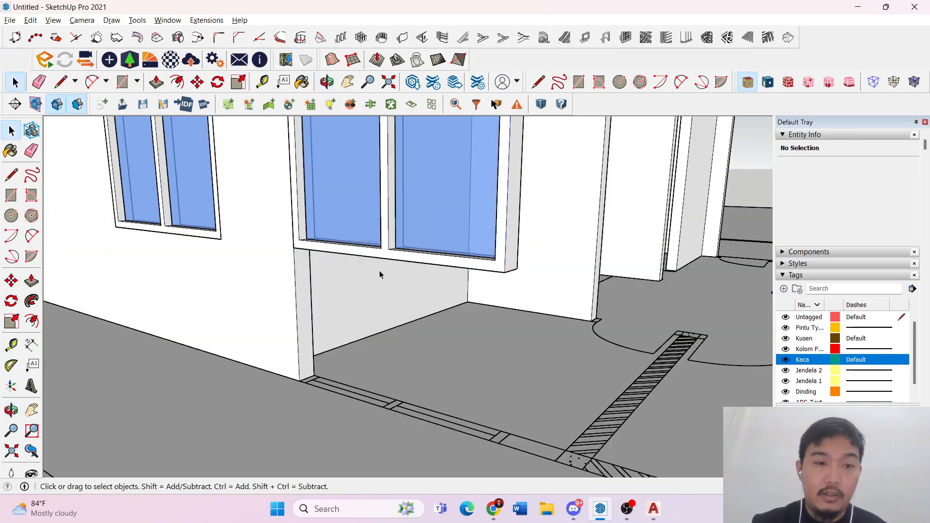
- Push/Pull the wall's end face below the copied window as far as the window's far edge
scroll(300, 285, "up", 2)
triple_click(301, 285)
middle_click_drag(301, 289, 297, 233)
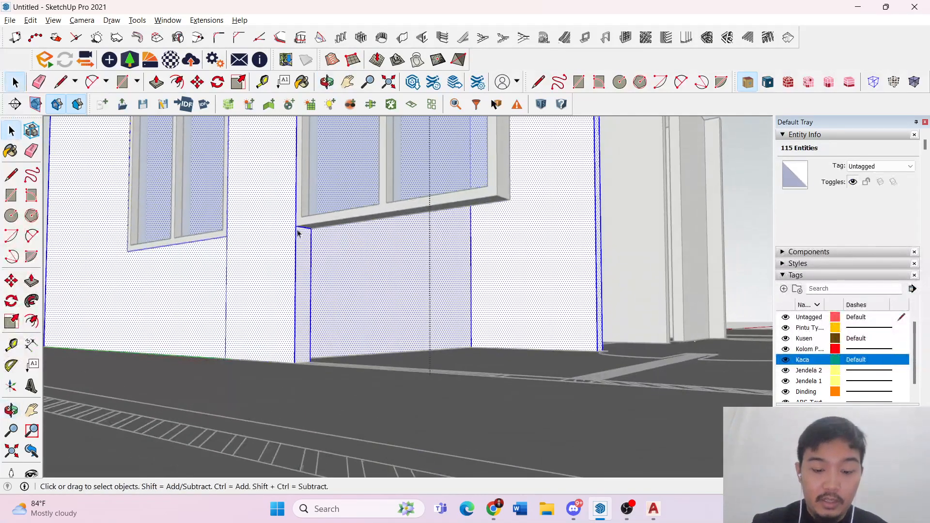
double_click(304, 244)
key("p")
left_click(305, 243)
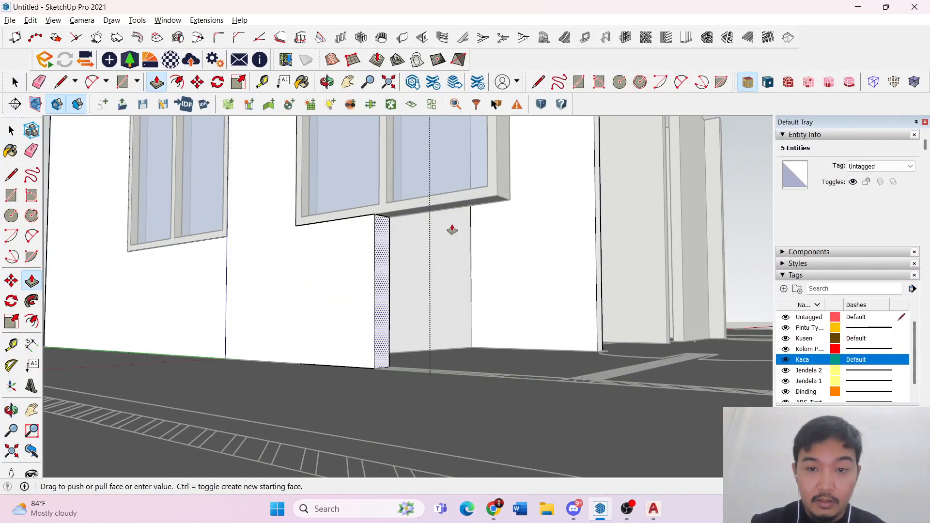
left_click(496, 195)
key("space")
scroll(488, 205, "down", 5)
left_click(491, 277)
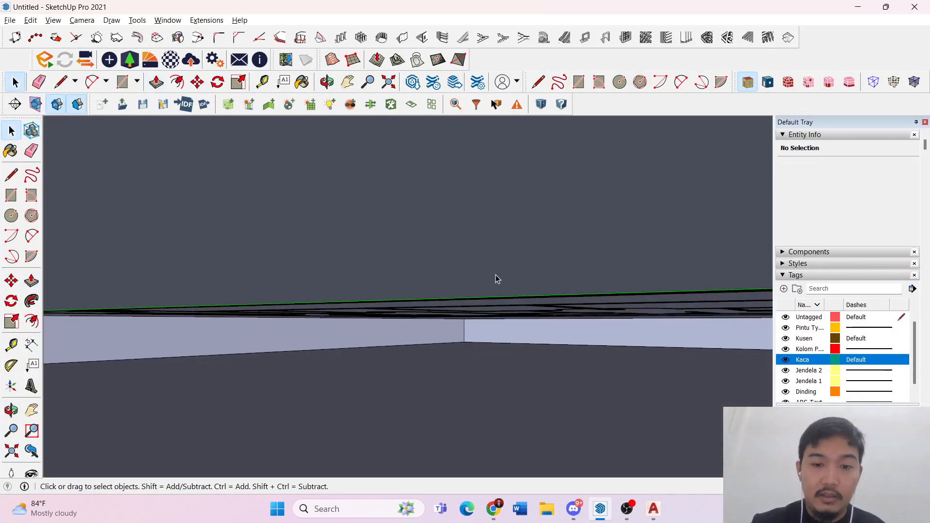
- Inside the wall group, draw a line across the wall's end face at the top of the copied window
middle_click_drag(496, 275, 486, 307)
scroll(480, 305, "down", 6)
scroll(469, 223, "up", 6)
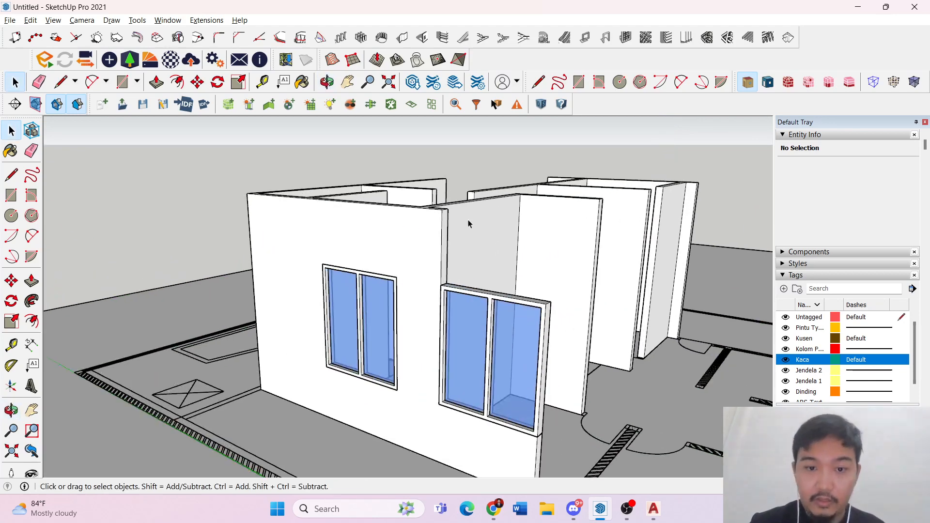
scroll(447, 264, "up", 6)
double_click(439, 264)
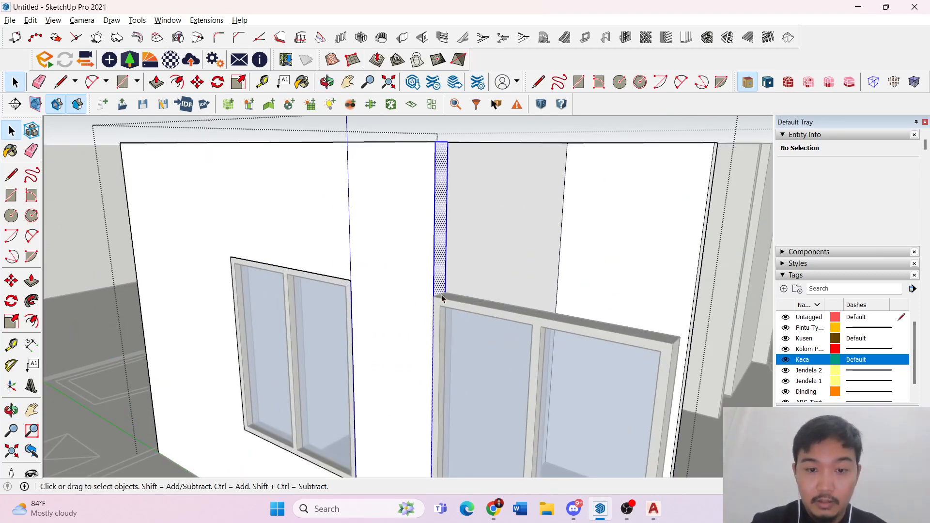
key("l")
left_click(450, 284)
key("space")
scroll(388, 275, "down", 6)
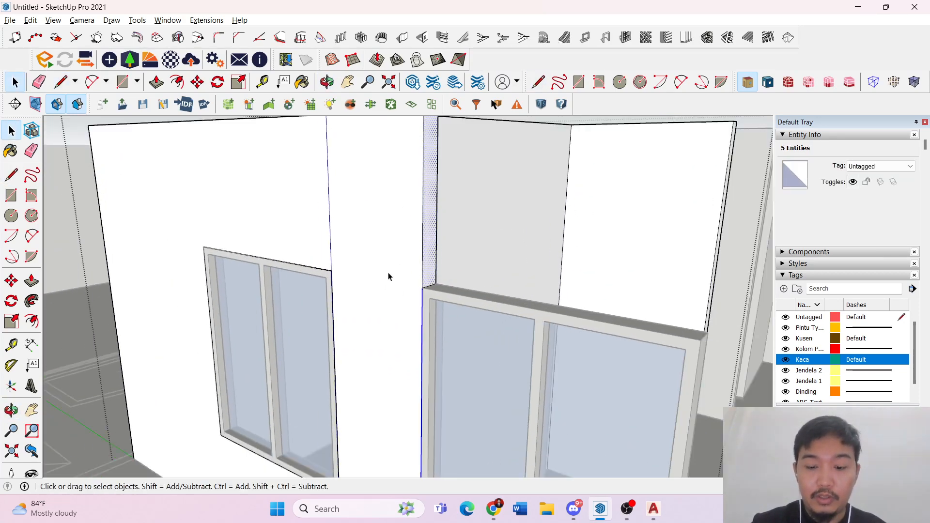
- Push/Pull the end face above the copied window to the window's far edge and exit the wall group
key("p")
left_click(401, 260)
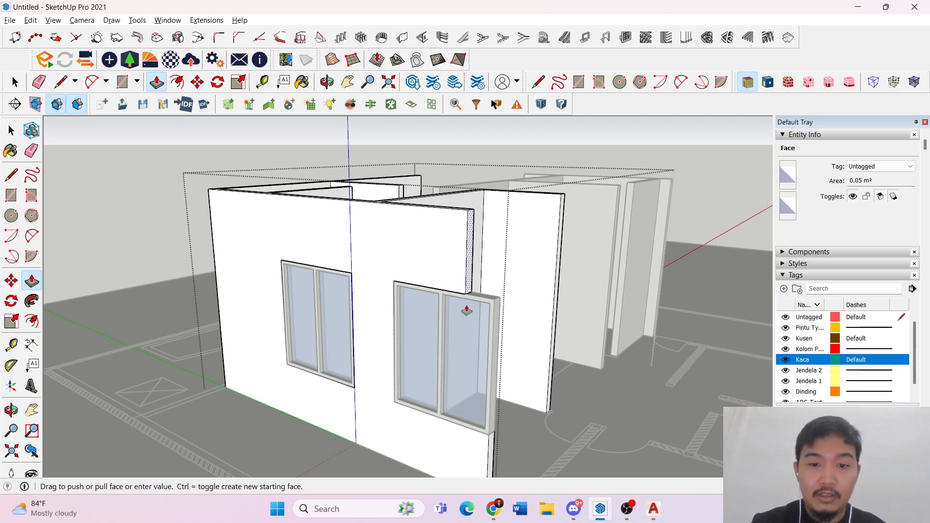
left_click(498, 311)
left_click(496, 289)
left_click(493, 308)
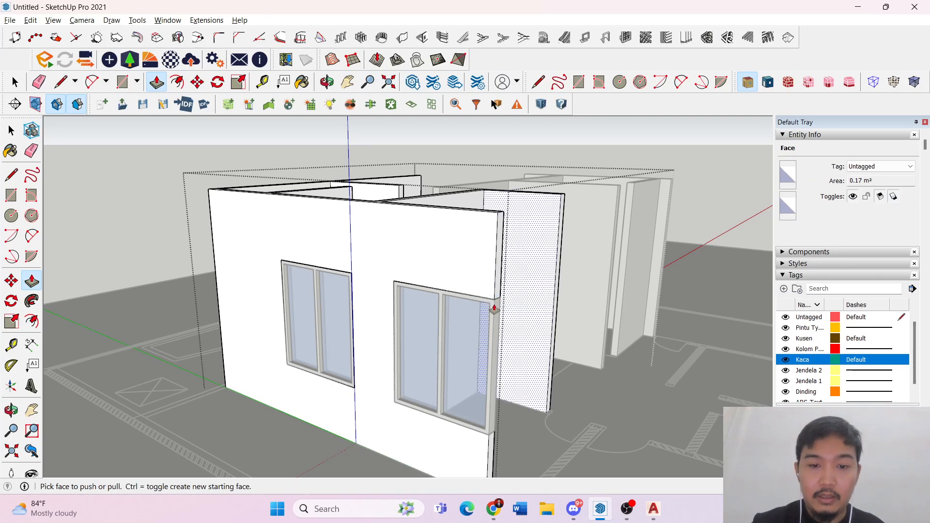
key("space")
key("Escape")
- Open the wall group for editing around the top of the first front window
middle_click_drag(309, 258, 392, 262)
triple_click(392, 262)
scroll(314, 277, "up", 5)
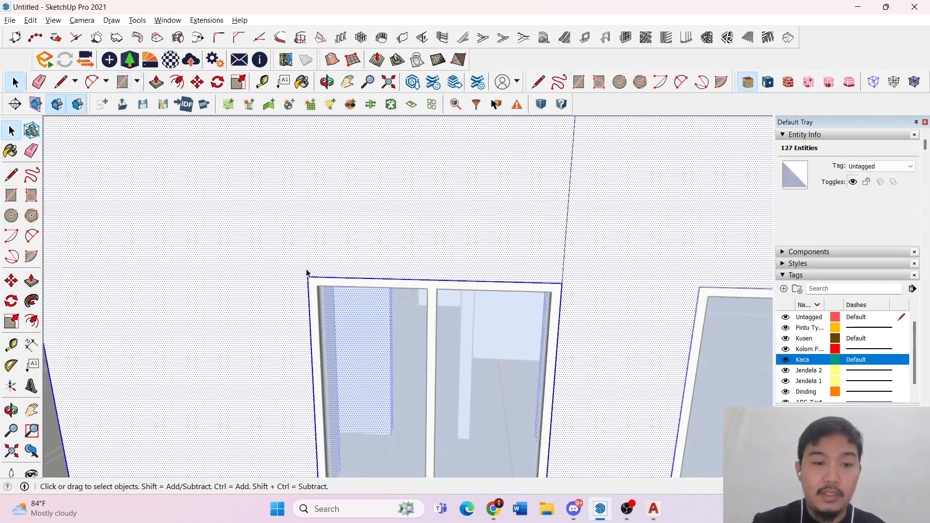
- Try to draw a full-width rectangle on the wall upward from the first window's top corner
key("r")
left_click(308, 276)
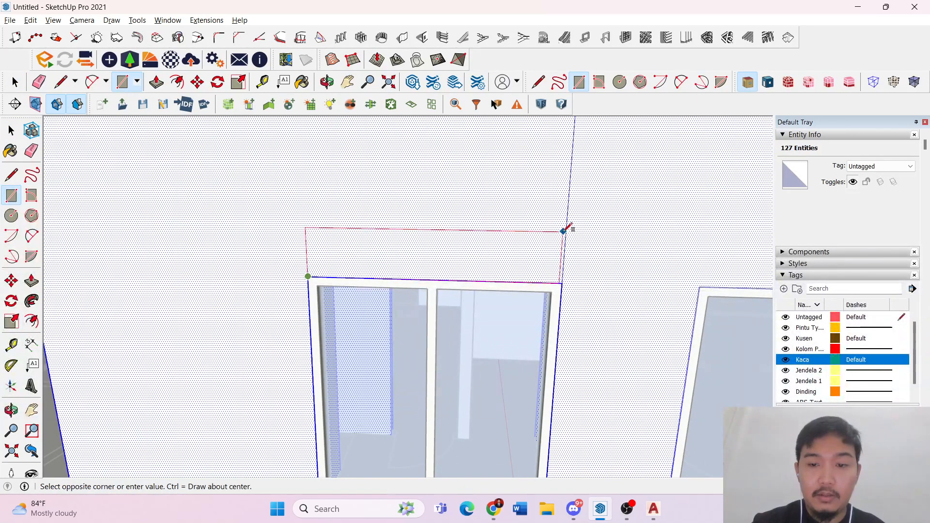
left_click(553, 281)
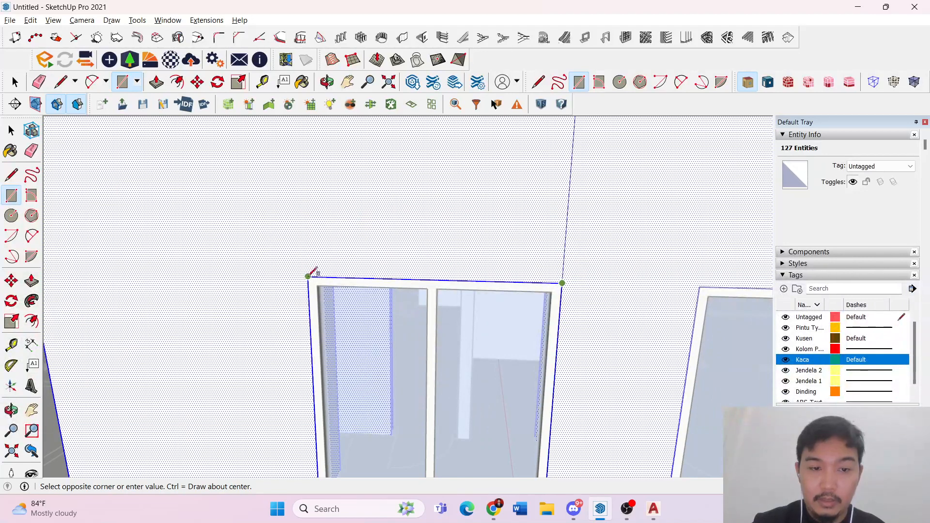
key("Escape")
scroll(300, 278, "up", 2)
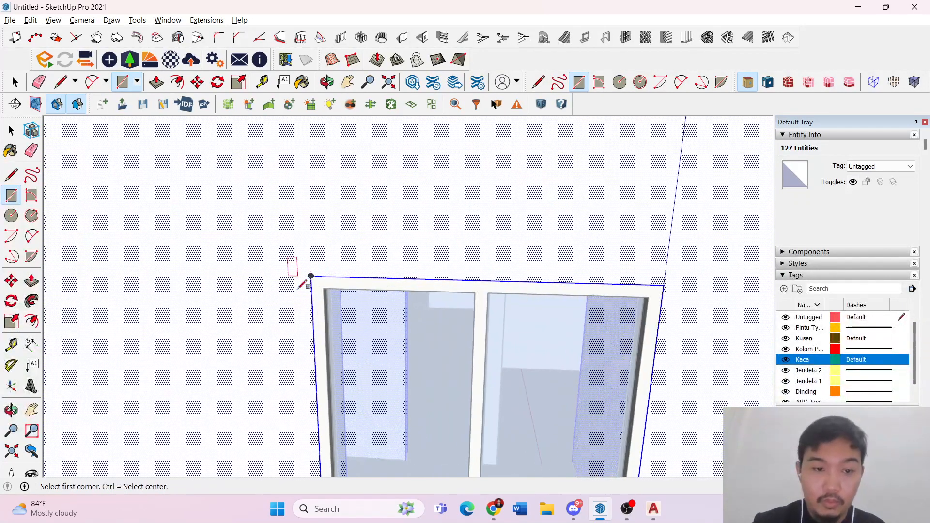
left_click(311, 276)
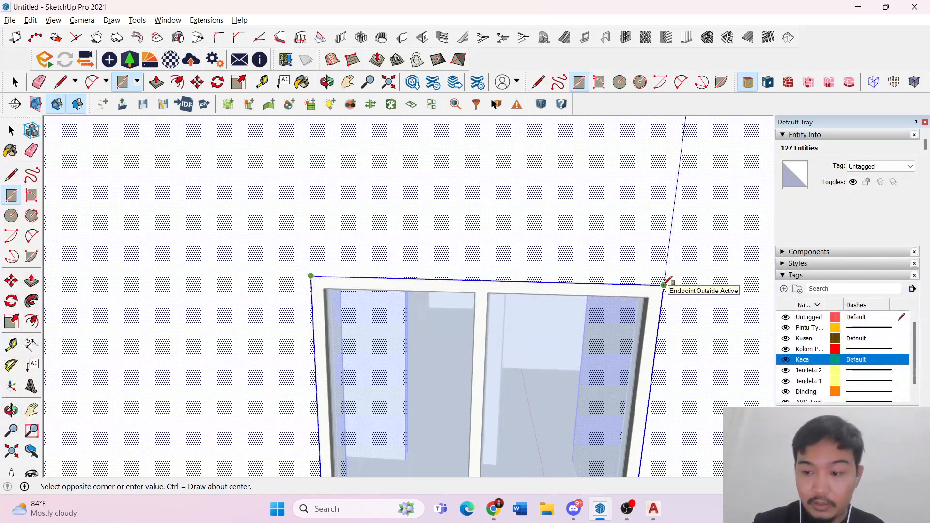
left_click(680, 189)
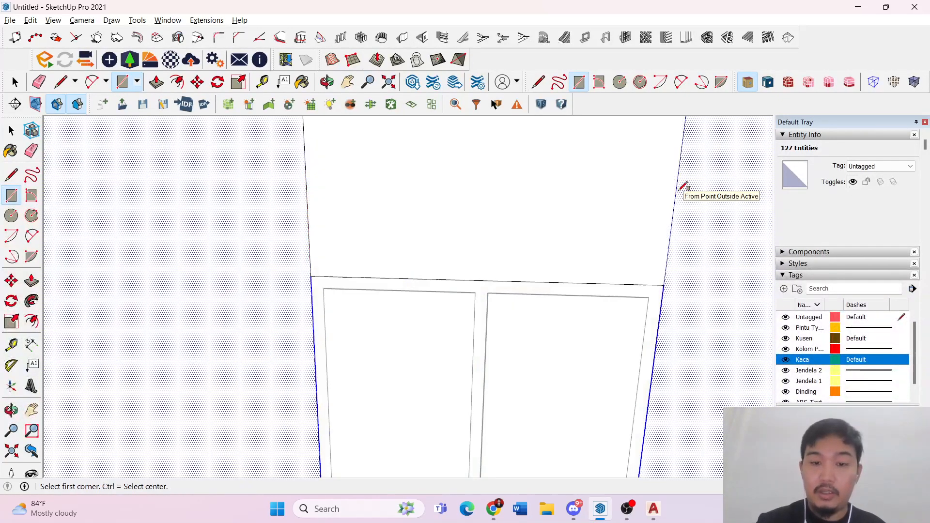
- Try a low rectangle of about 0.33 m² directly above the first window, and select its face
scroll(610, 261, "down", 3)
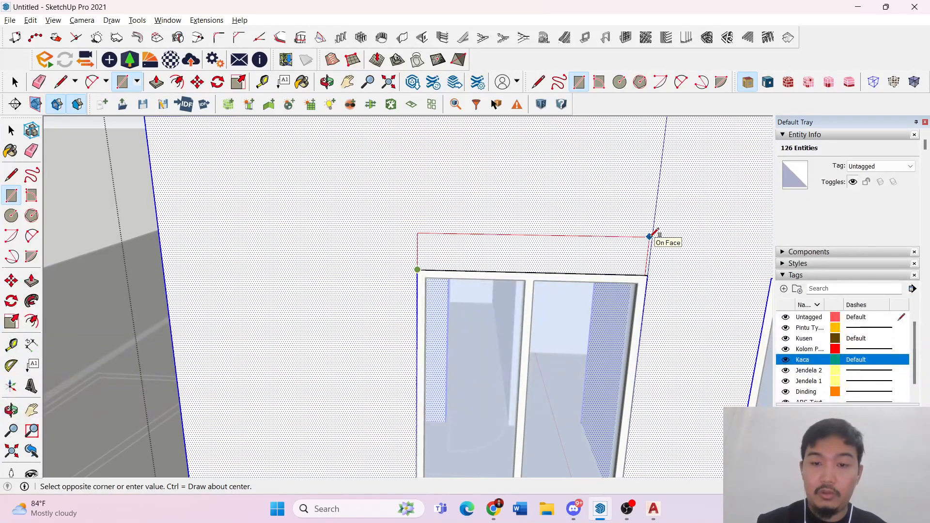
left_click(650, 237)
key("space")
scroll(469, 269, "up", 5)
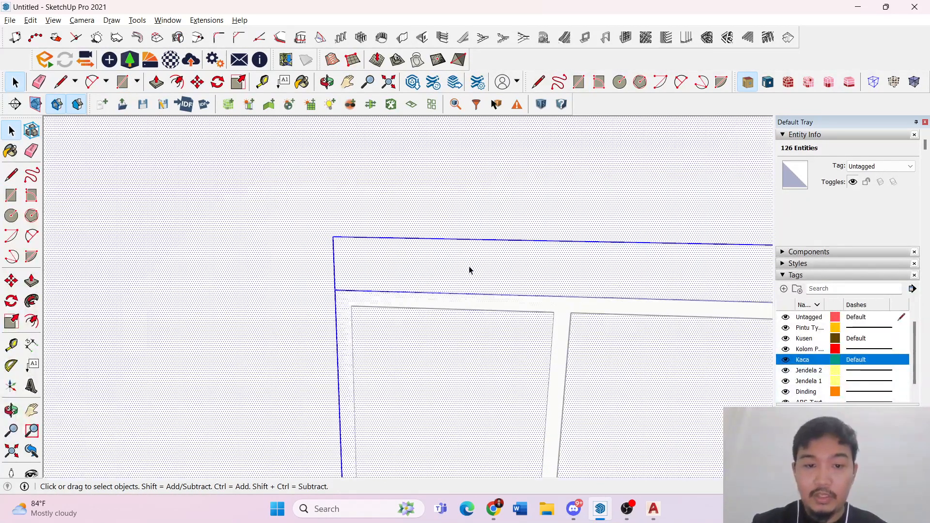
scroll(463, 280, "down", 2)
left_click(459, 272)
scroll(484, 264, "down", 2)
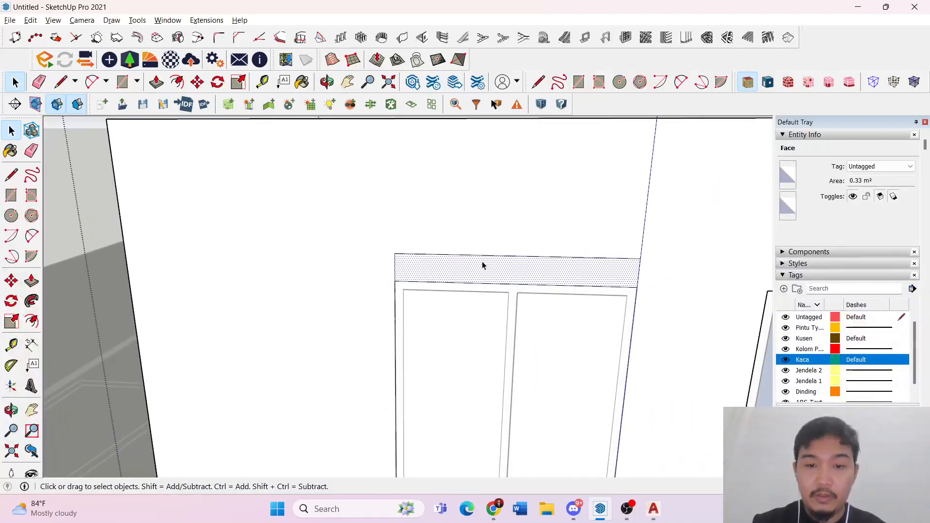
- Draw a taller rectangle of about 0.66 m² directly above the first window, and select its face
key("r")
left_click(395, 281)
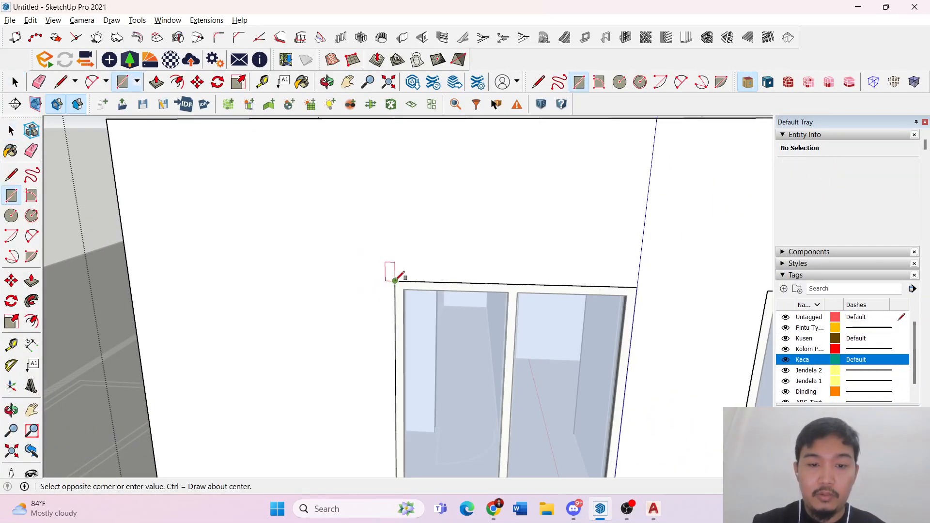
left_click(644, 233)
key("space")
key("ctrl+a")
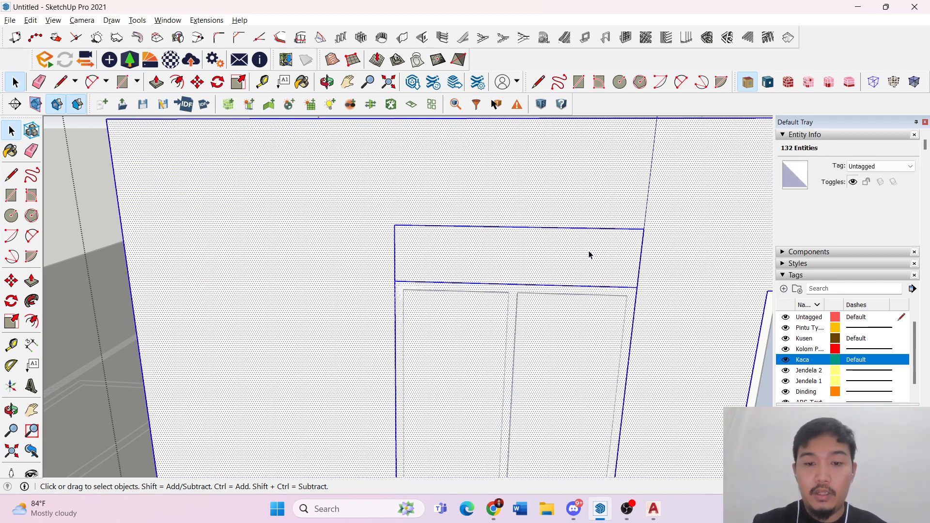
left_click(587, 254)
middle_click_drag(536, 259, 395, 126)
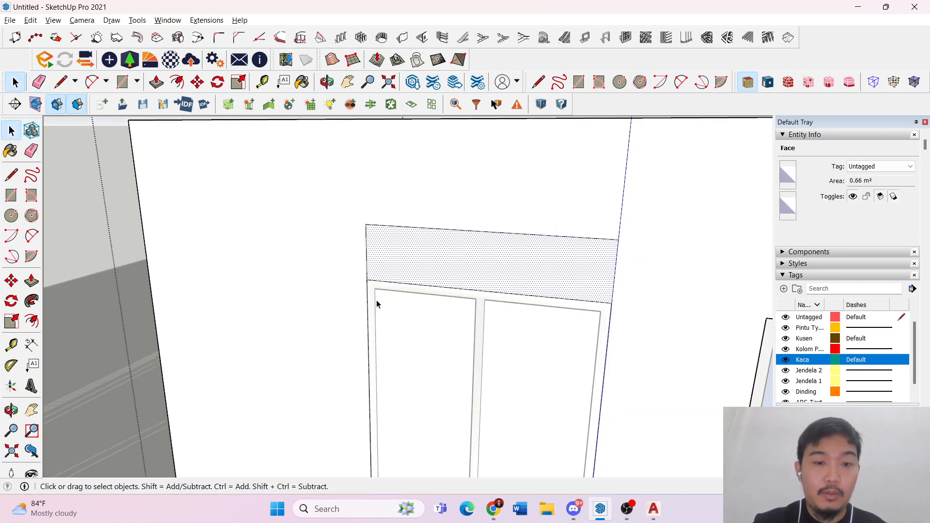
- Try offsetting the outline of the rectangle above the window inward to form a frame
left_click(178, 82)
left_click(452, 259)
scroll(465, 247, "down", 3)
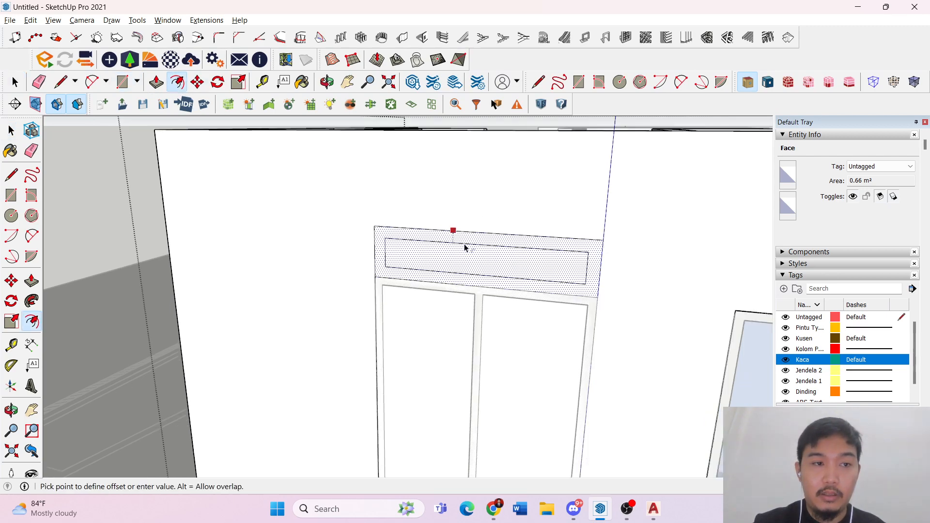
scroll(466, 241, "down", 2)
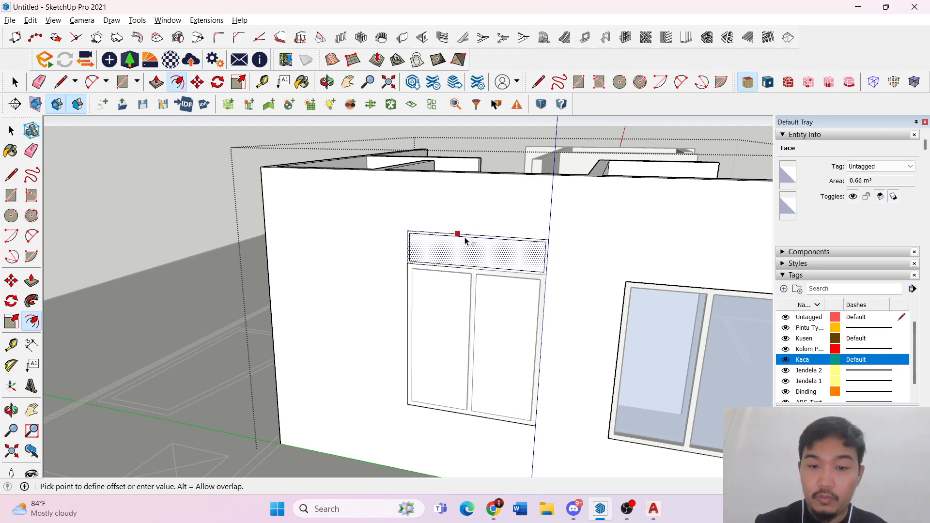
key("space")
scroll(465, 240, "up", 5)
key("o")
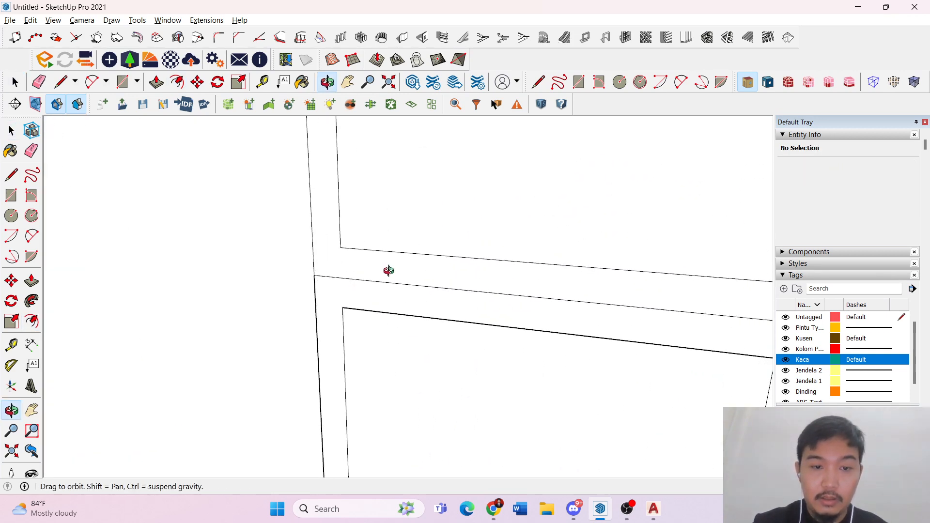
middle_click_drag(389, 270, 426, 267)
scroll(347, 275, "down", 4)
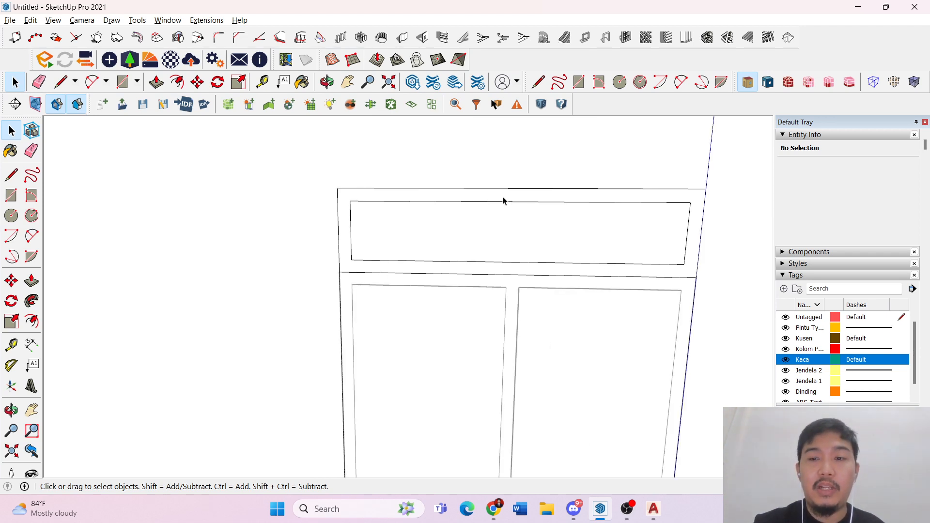
- Undo the inward offset and the rectangle drawn directly above the window
key("ctrl+z")
key("ctrl+z")
key("r")
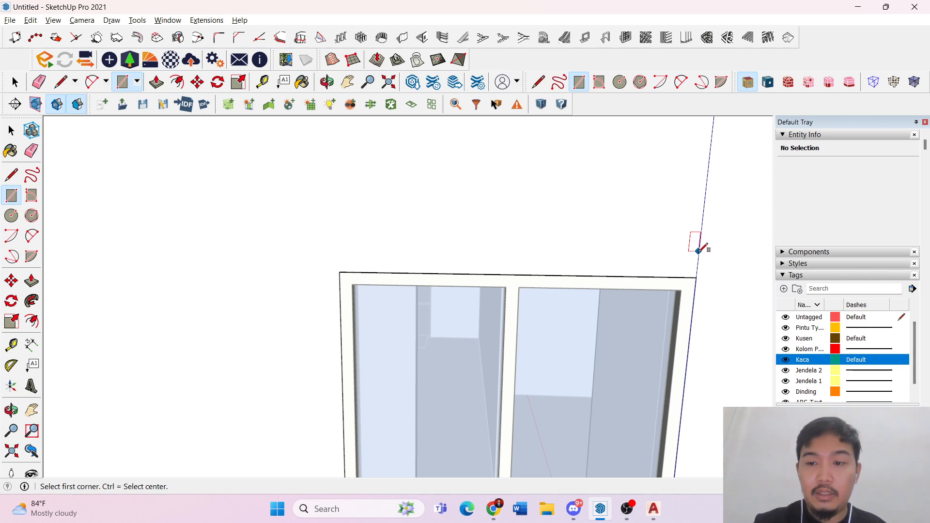
key("space")
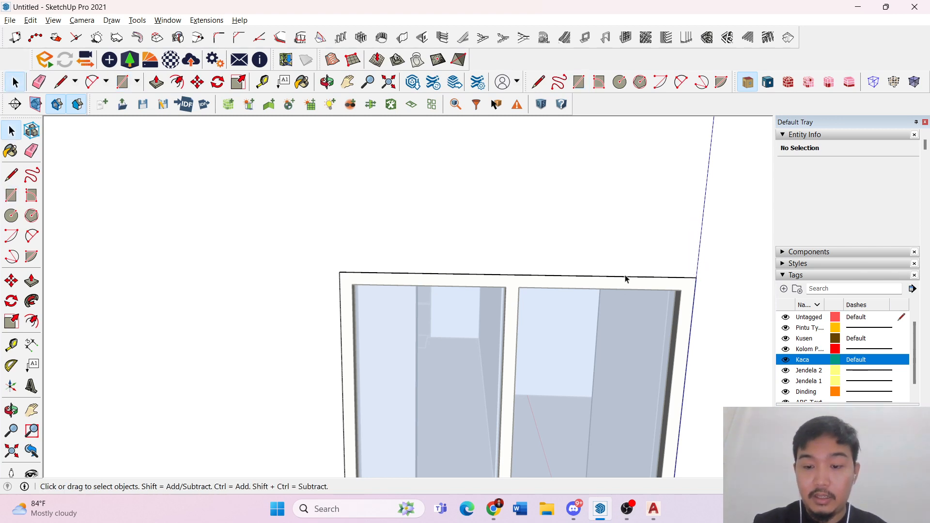
- Draw a 100 mm vertical spacer line up the wall from the first window's top corner
key("l")
left_click(339, 272)
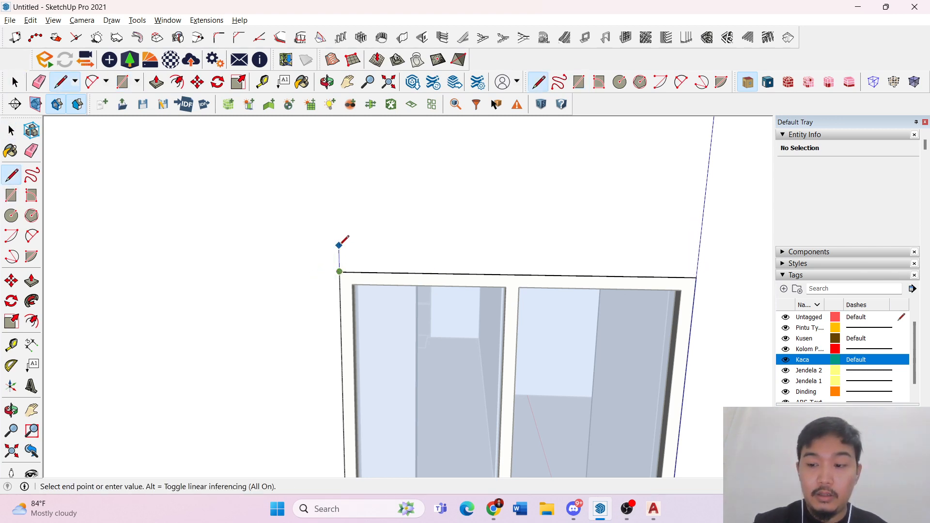
left_click(339, 251)
key("space")
- Draw a rectangle of about 0.5 m² from the spacer line's upper end, spanning the window's width
key("r")
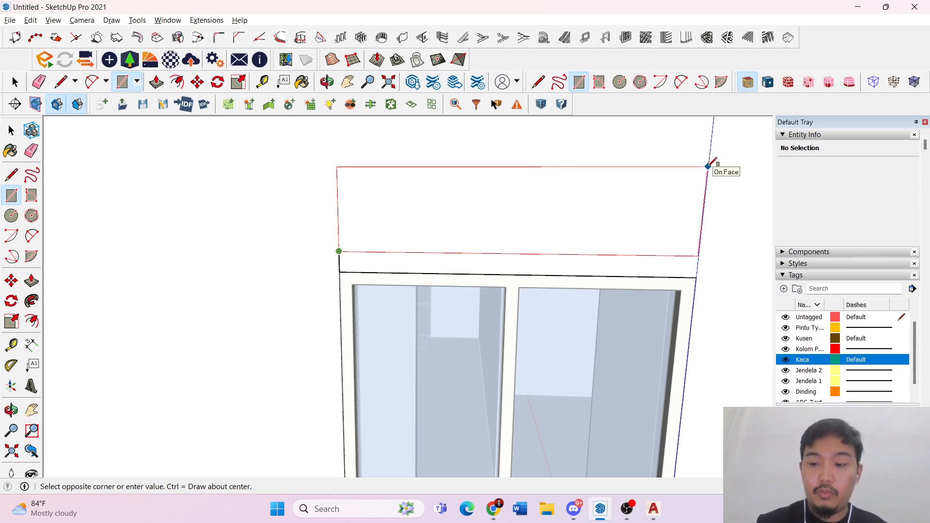
left_click(709, 166)
key("space")
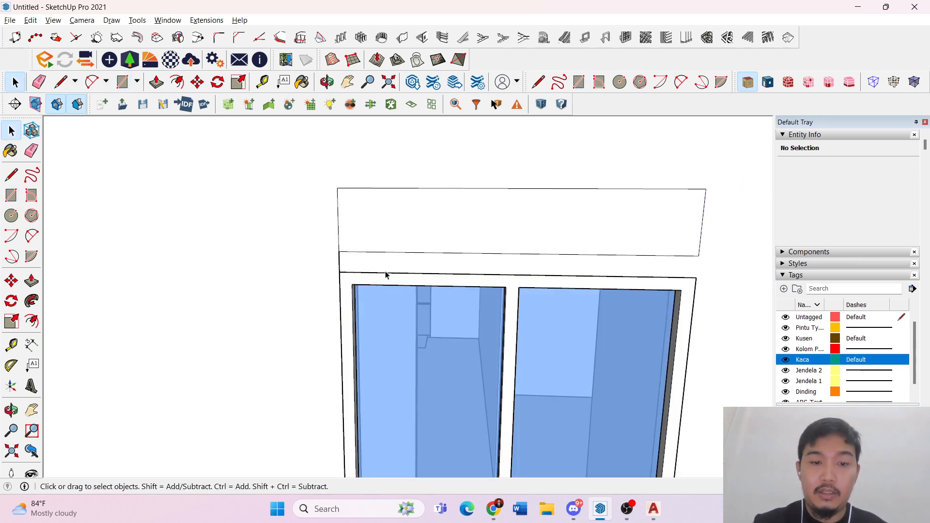
- Inside the wall group, delete the 100 mm spacer line between the window and the rectangle
double_click(338, 265)
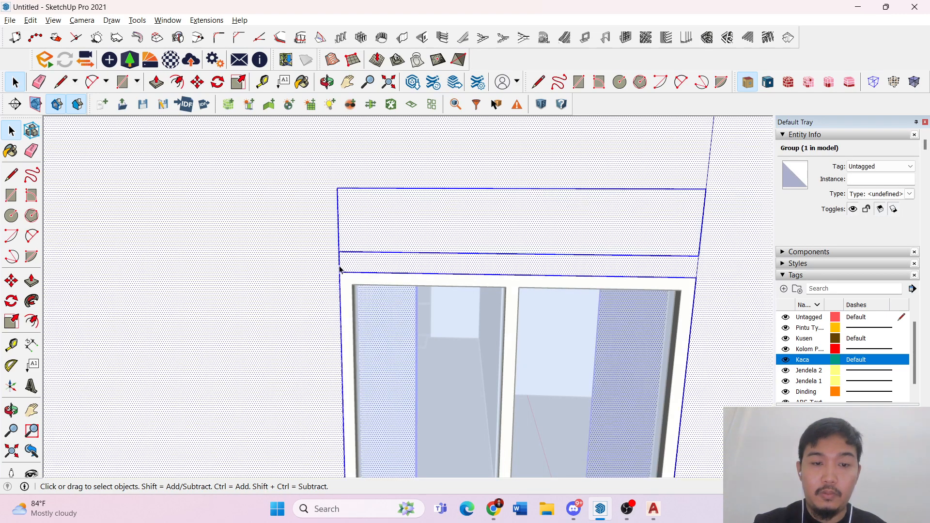
left_click(338, 268)
triple_click(398, 222)
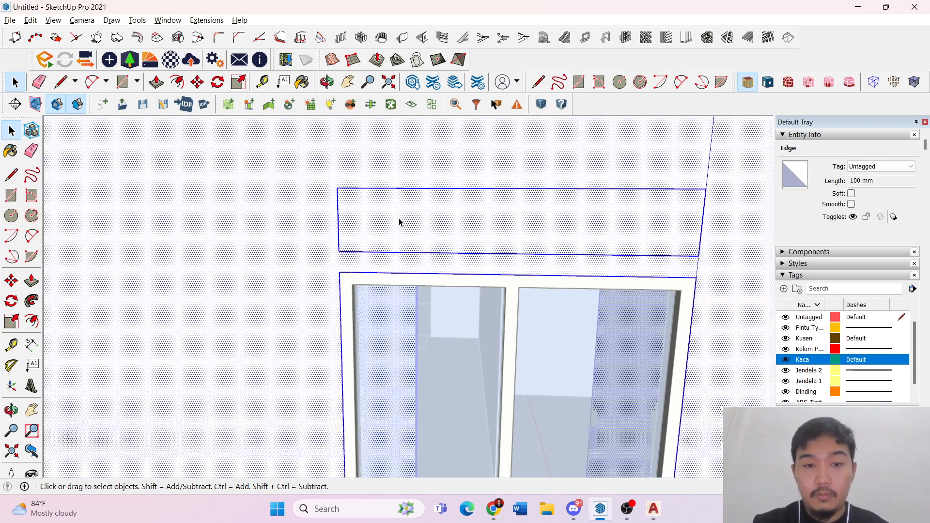
- Offset the outline of the rectangle above the window 60 mm inward
left_click(404, 221)
middle_click_drag(489, 223, 344, 262)
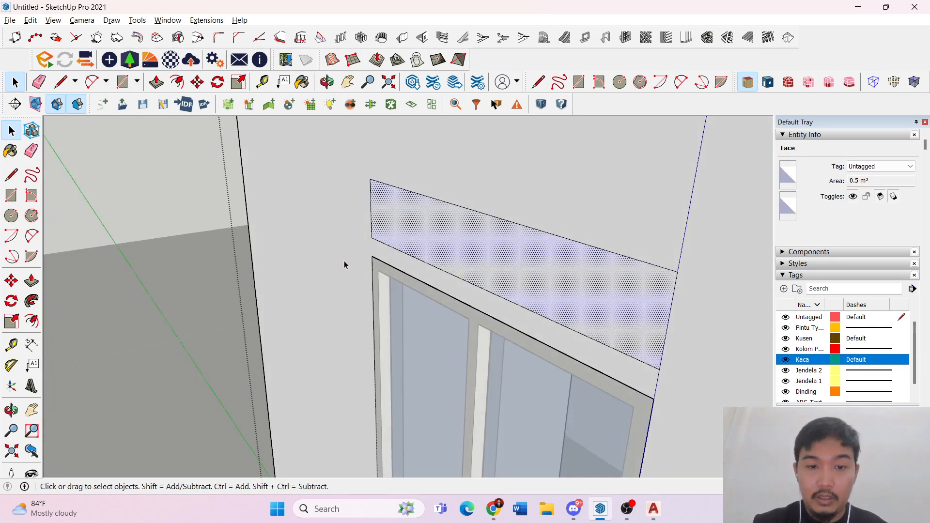
left_click(177, 82)
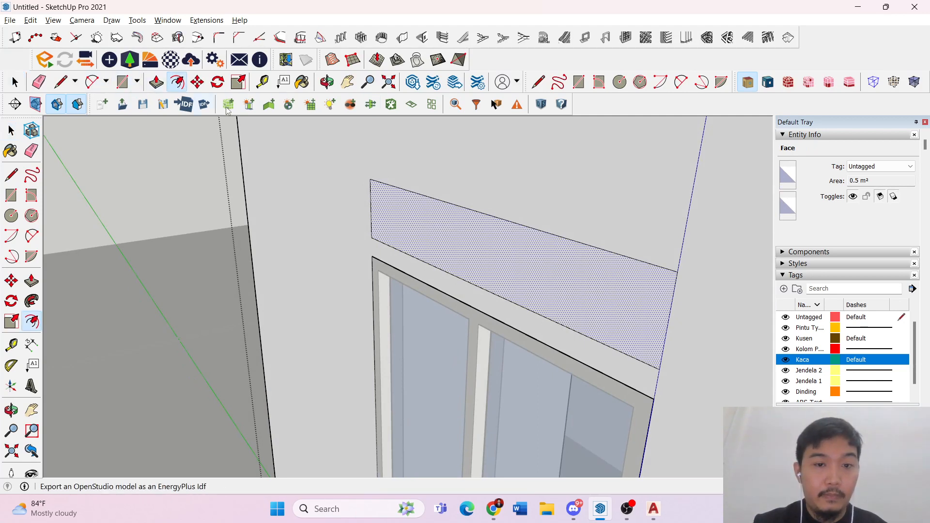
left_click(442, 200)
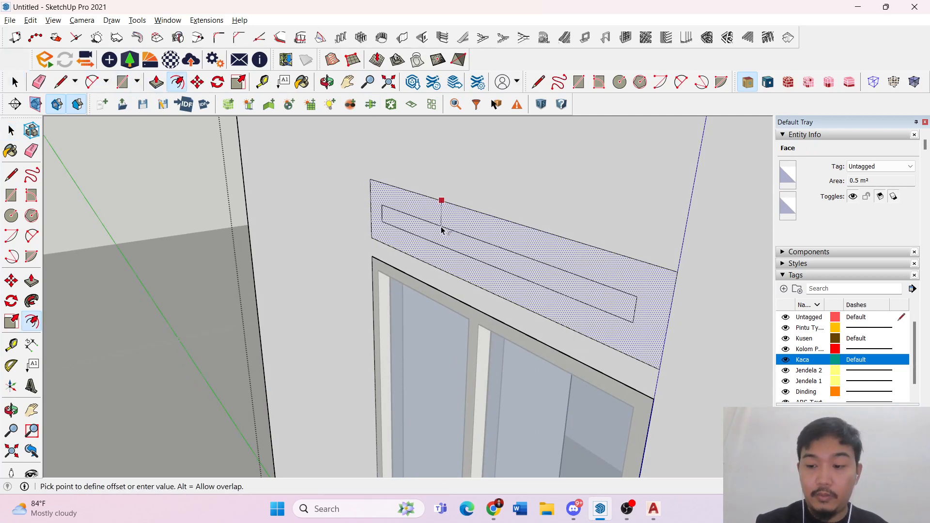
type("60")
key("Return")
key("space")
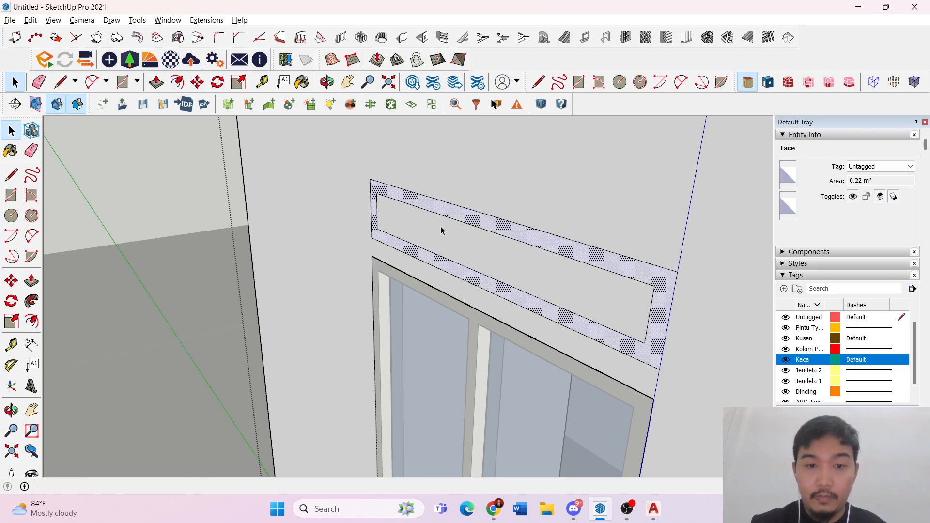
- Push/Pull the inner rectangle through the wall's full thickness to cut an opening above the window
key("p")
left_click(468, 239)
key("Escape")
left_click(472, 249)
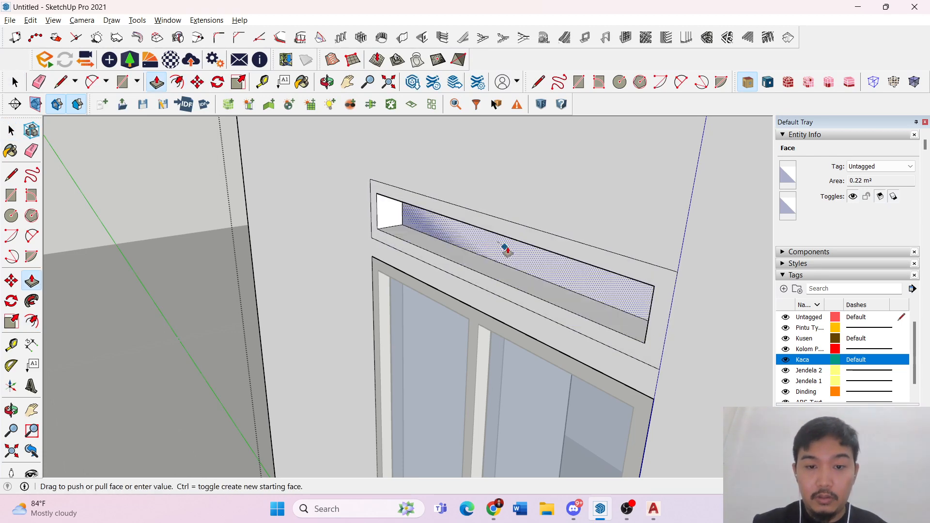
left_click(565, 271)
key("space")
- Inside the wall group, draw a line along the upper opening's top edge and down to its bottom edge as a vertical divider
middle_click_drag(408, 290, 660, 239)
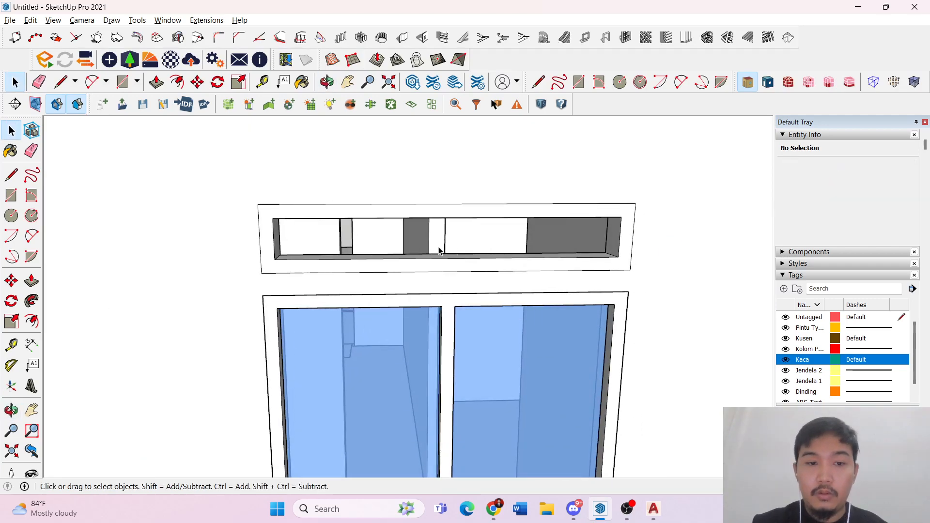
middle_click_drag(439, 251, 358, 281)
scroll(359, 281, "down", 6)
middle_click_drag(486, 238, 444, 216)
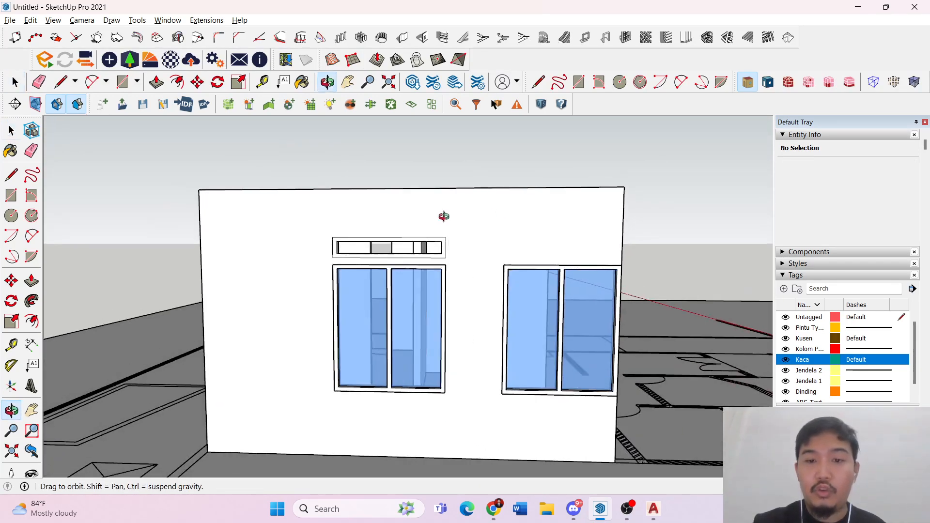
scroll(358, 243, "up", 8)
middle_click_drag(344, 210, 270, 199)
triple_click(313, 205)
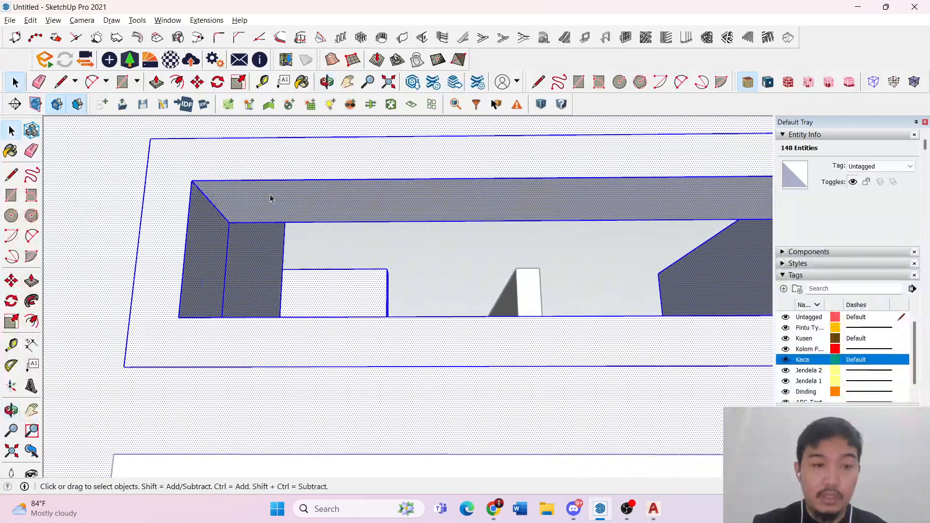
key("l")
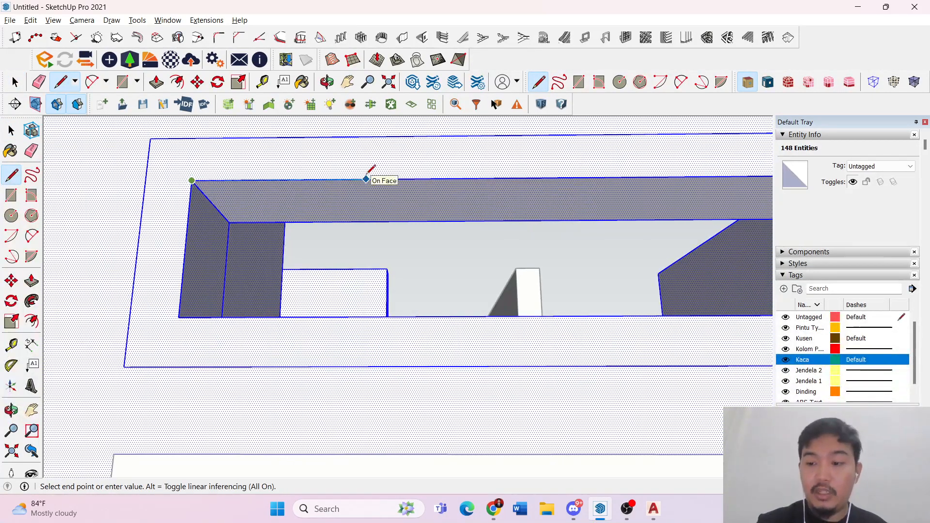
left_click(367, 174)
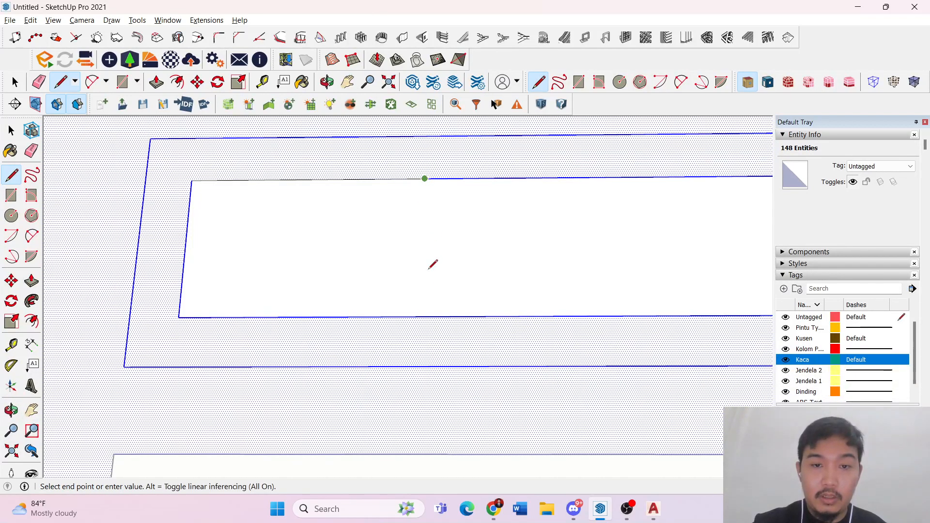
left_click(425, 316)
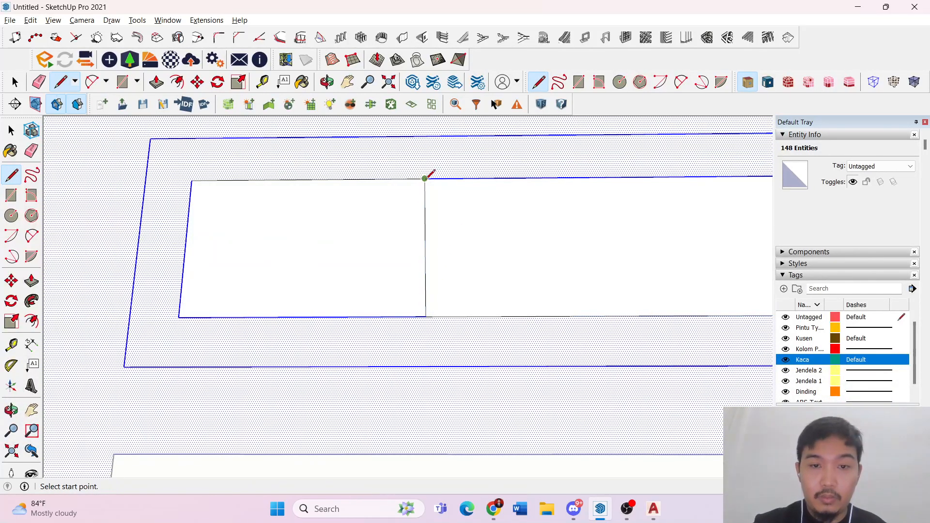
- Draw a narrow rectangle beside the divider line, spanning the ventilation opening's full height, as a vertical mullion
left_click(425, 179)
key("r")
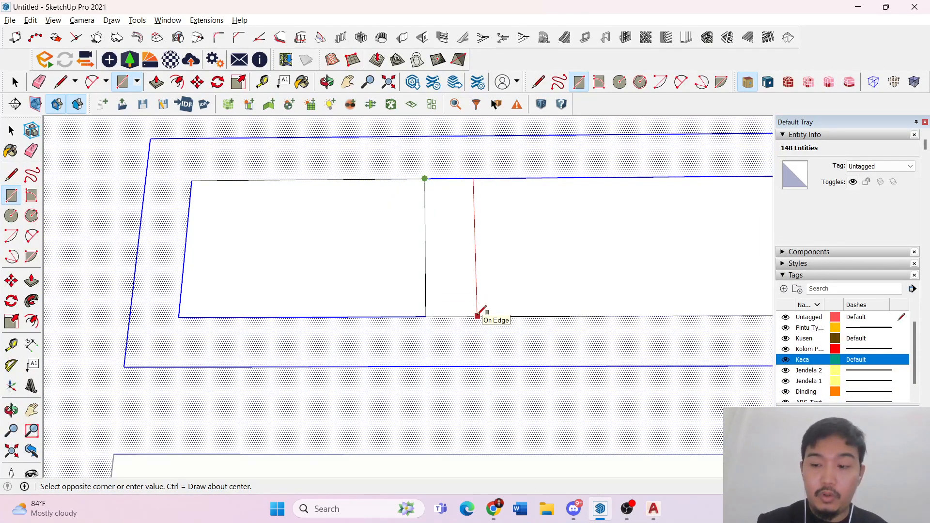
left_click(476, 316)
key("space")
- Delete the faces on both sides of the mullion to reopen the ventilation opening
left_click(339, 265)
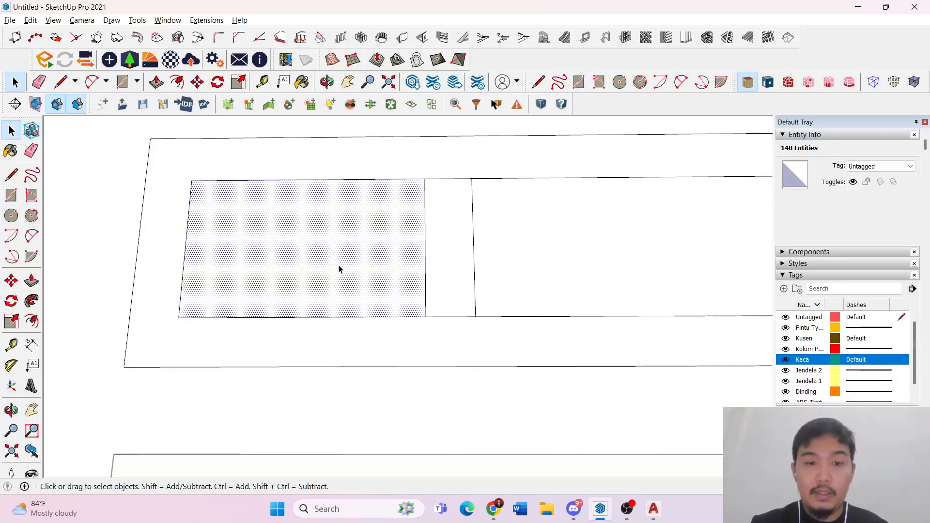
key("Delete")
left_click(564, 264)
middle_click_drag(565, 264, 482, 318)
key("Delete")
- Push/Pull the mullion face through the wall's full thickness, creating a new starting face
left_click(494, 305)
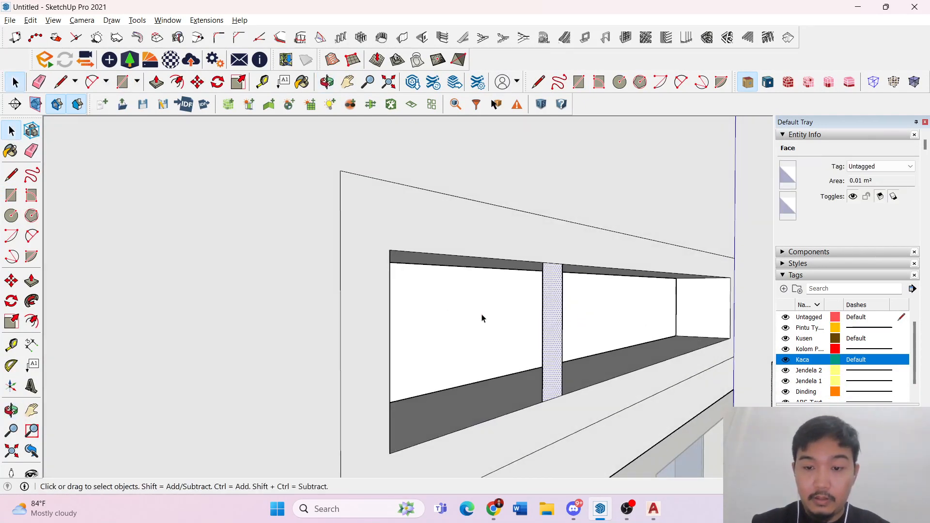
key("p")
key("ctrl")
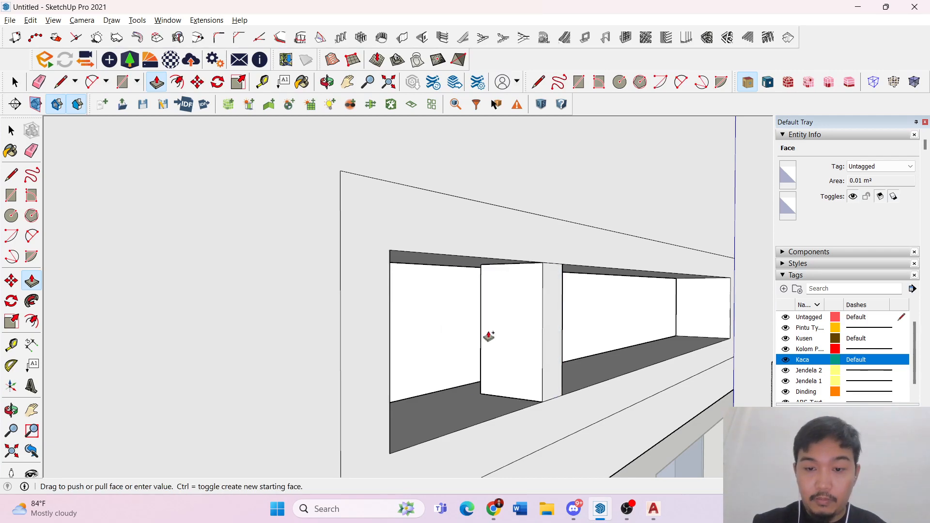
key("Escape")
mouse_move(525, 336)
middle_mouse_down()
mouse_move(737, 326)
mouse_move(488, 345)
mouse_move(625, 331)
mouse_move(644, 315)
mouse_move(441, 315)
mouse_move(631, 316)
mouse_move(524, 350)
middle_mouse_up()
left_click(524, 349)
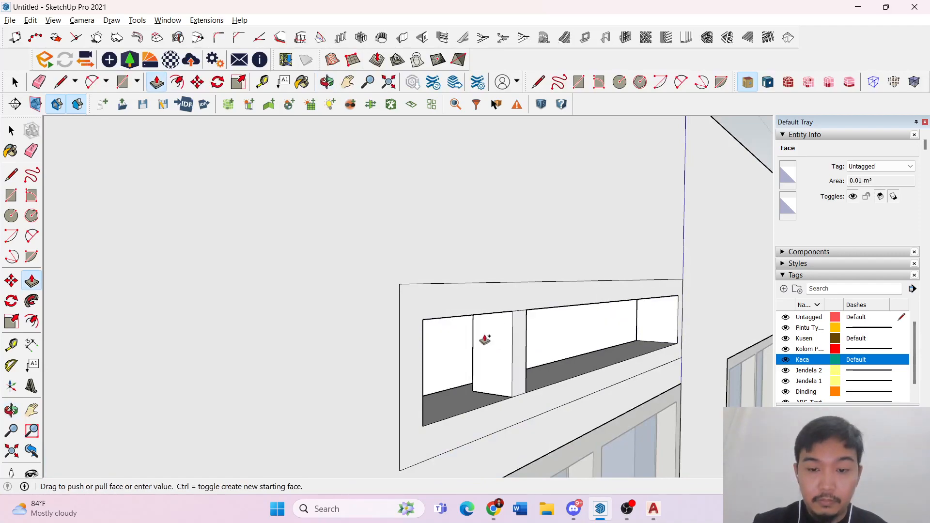
left_click(440, 392)
- Reverse the mullion's front face so it matches the surrounding ventilation frame
middle_click_drag(547, 357, 396, 353)
key("space")
triple_click(301, 376)
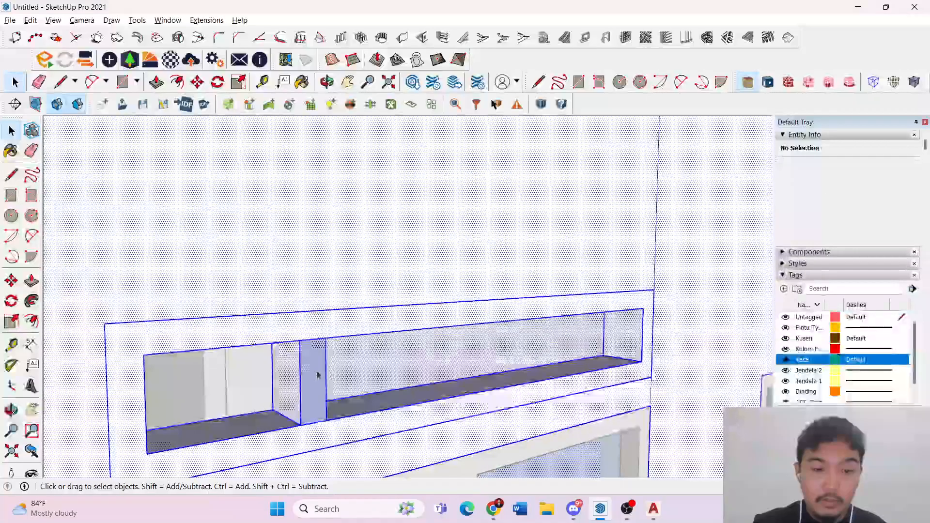
left_click(312, 374)
right_click(314, 372)
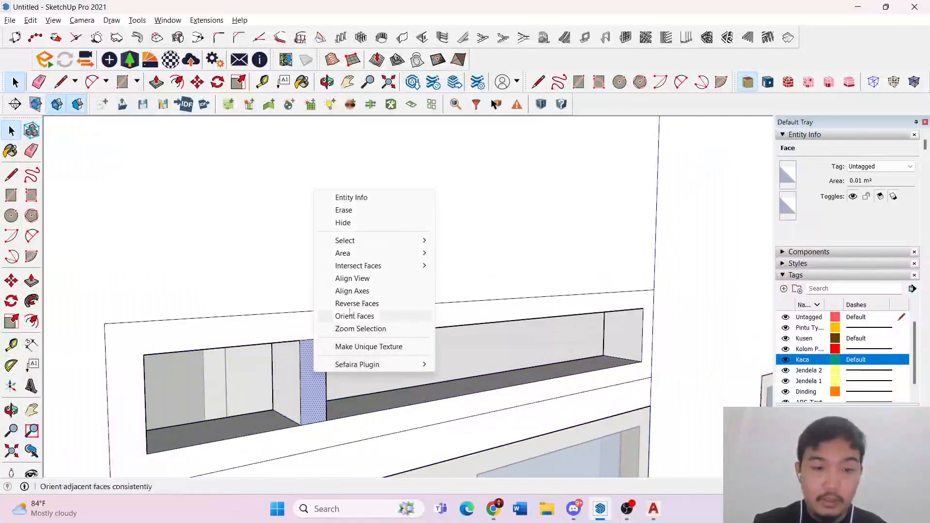
left_click(360, 307)
left_click(422, 294)
- Examine the ventilation opening and both windows from several angles on the front wall
scroll(421, 309, "down", 2)
middle_click_drag(392, 313, 356, 306)
scroll(356, 305, "down", 5)
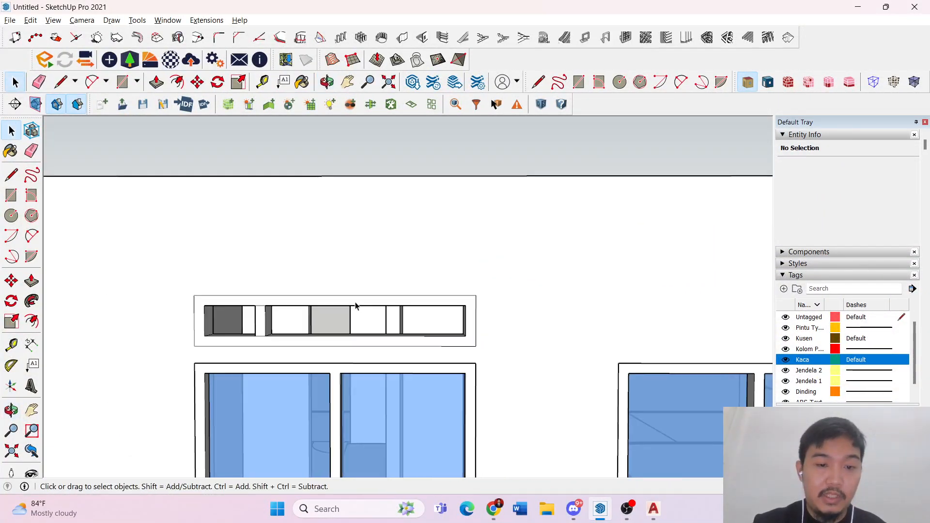
left_click(345, 283)
scroll(307, 313, "up", 2)
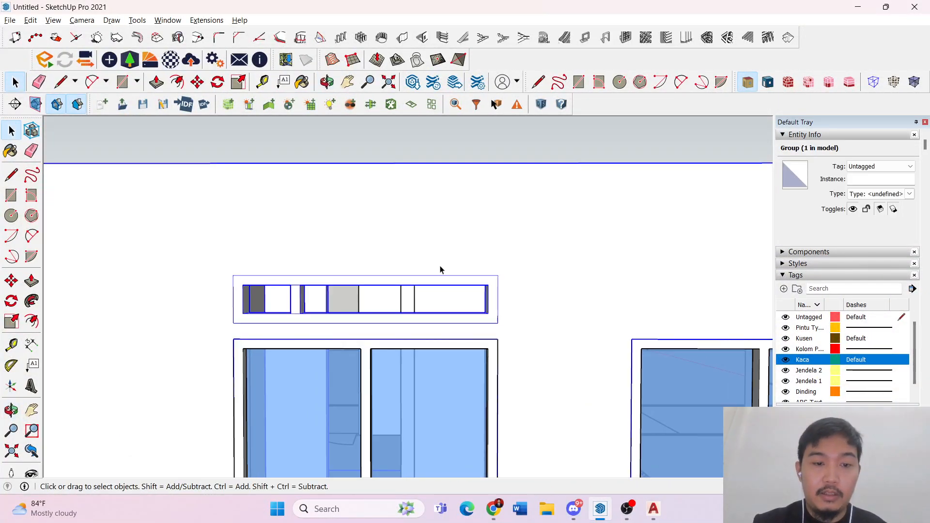
scroll(441, 268, "down", 3)
middle_click_drag(475, 206, 559, 184)
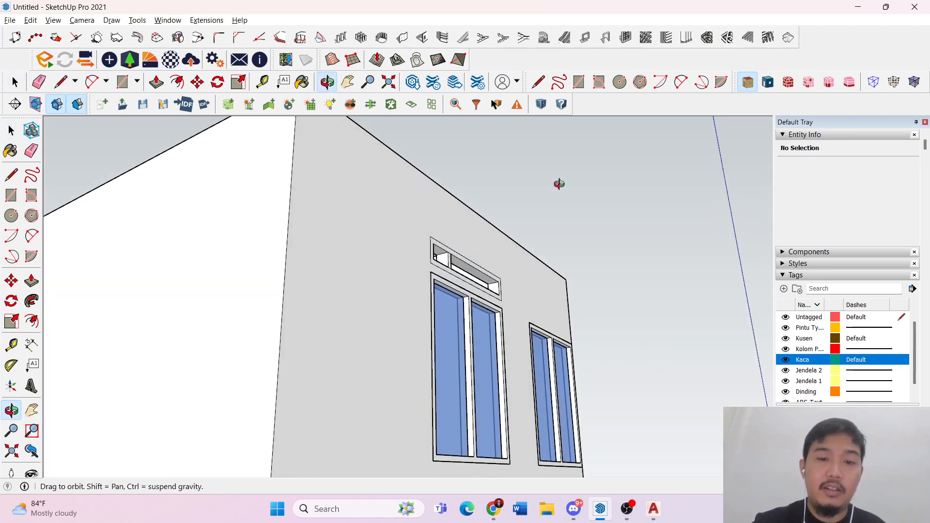
scroll(448, 257, "up", 3)
middle_click_drag(448, 257, 189, 317)
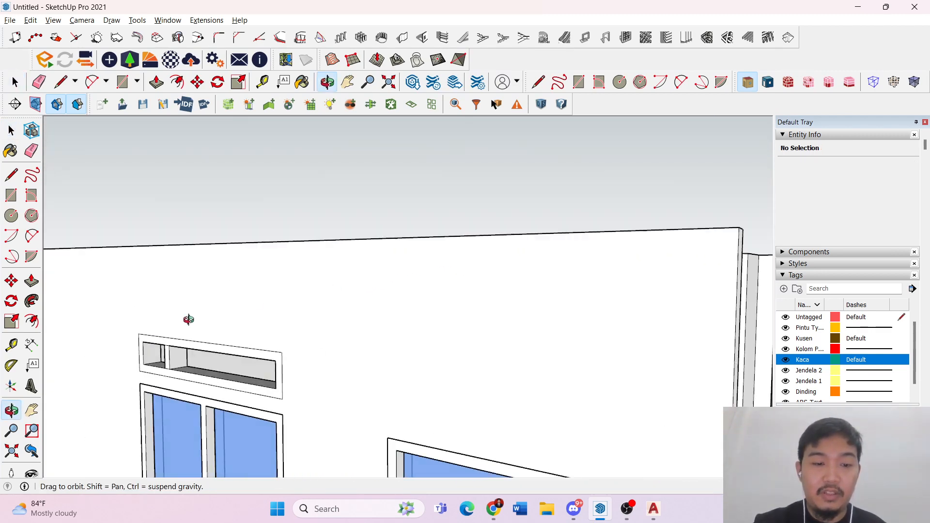
scroll(344, 349, "down", 4)
middle_click_drag(343, 349, 396, 287)
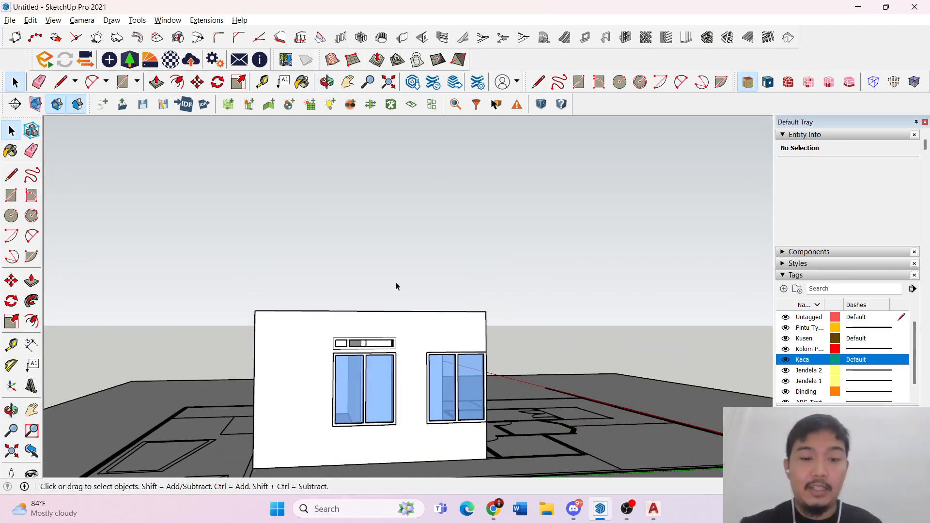
- Inside the wall group, Push/Pull the low end face beneath the second window out to the wall corner on the floor plan
middle_click_drag(505, 296, 391, 429)
scroll(390, 429, "down", 5)
scroll(351, 302, "up", 10)
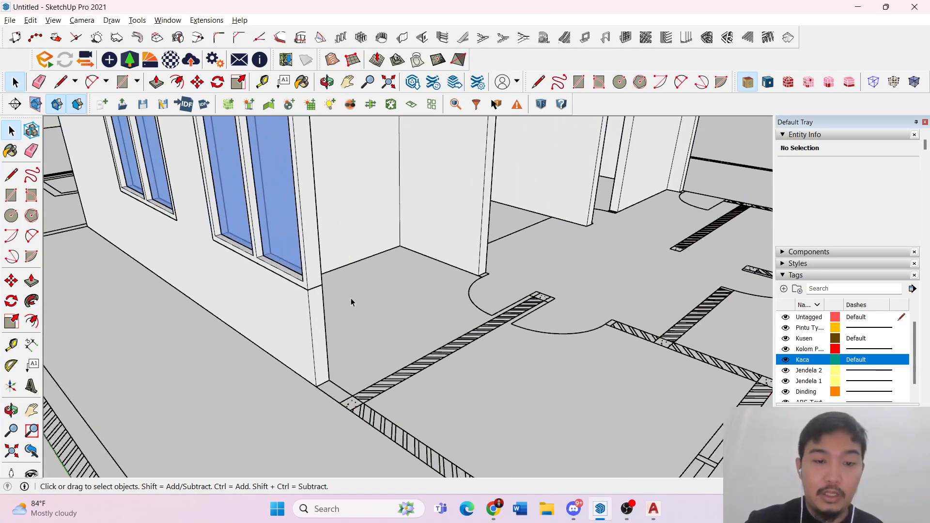
triple_click(317, 332)
key("p")
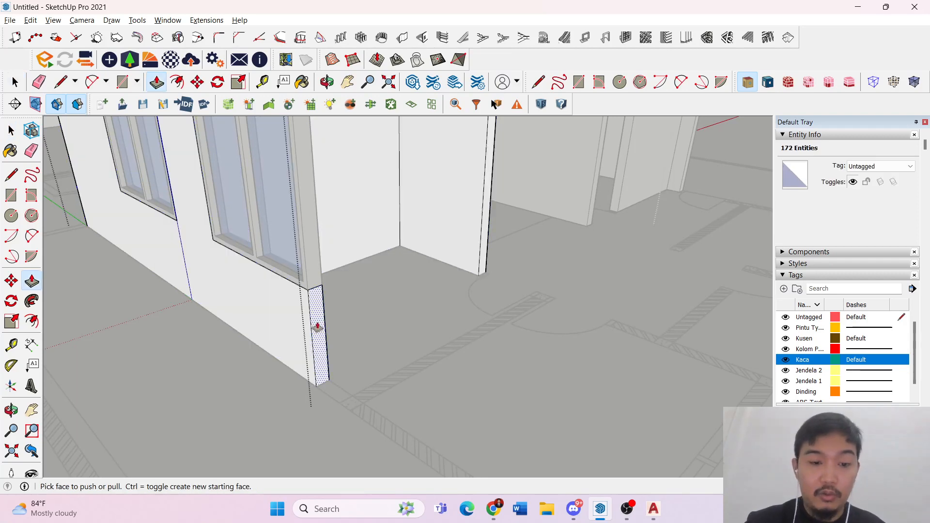
left_click(316, 332)
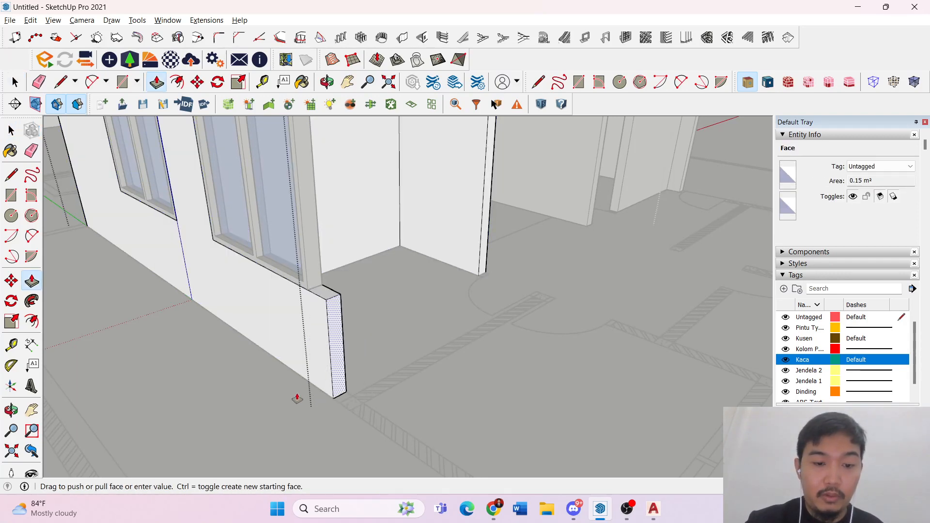
middle_click_drag(297, 398, 489, 376)
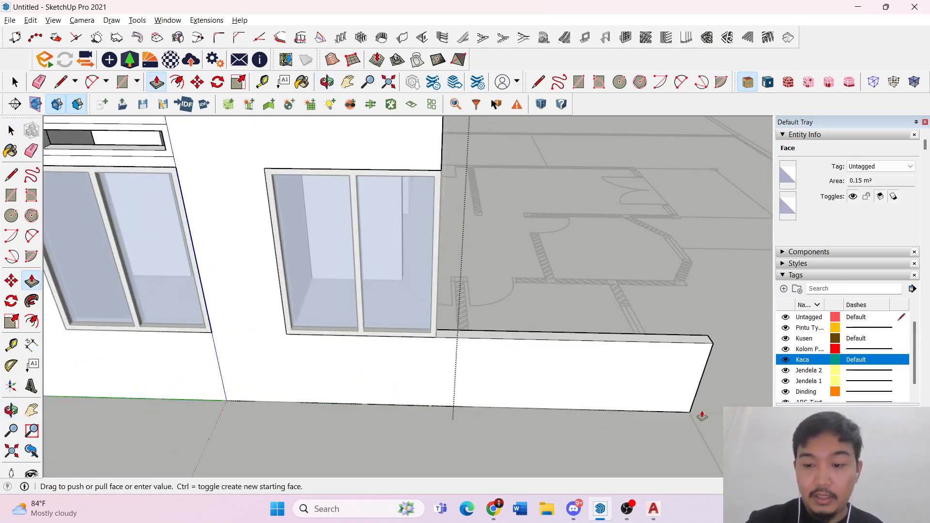
left_click(688, 413)
key("space")
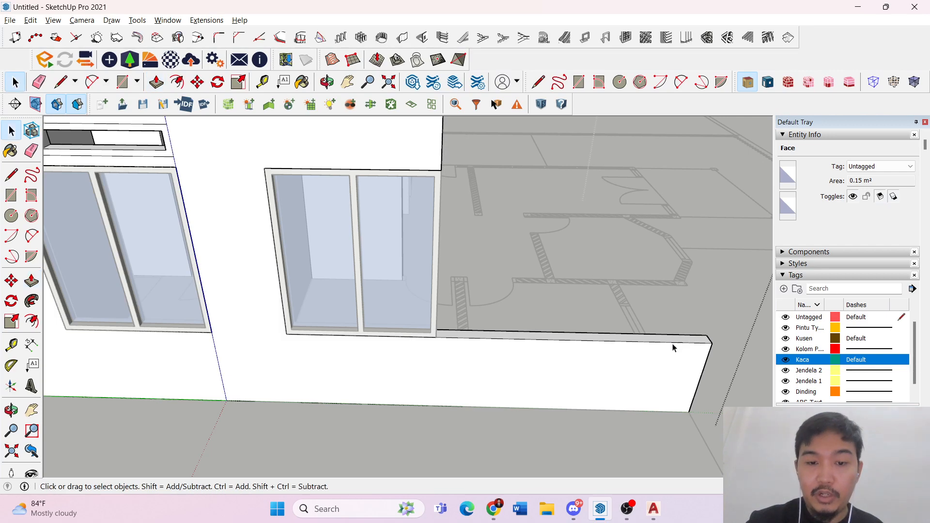
- Inside the wall group, draw a line across the low extension's top face, flush with the second window's outer side
left_click(668, 321)
middle_click_drag(665, 319, 301, 197)
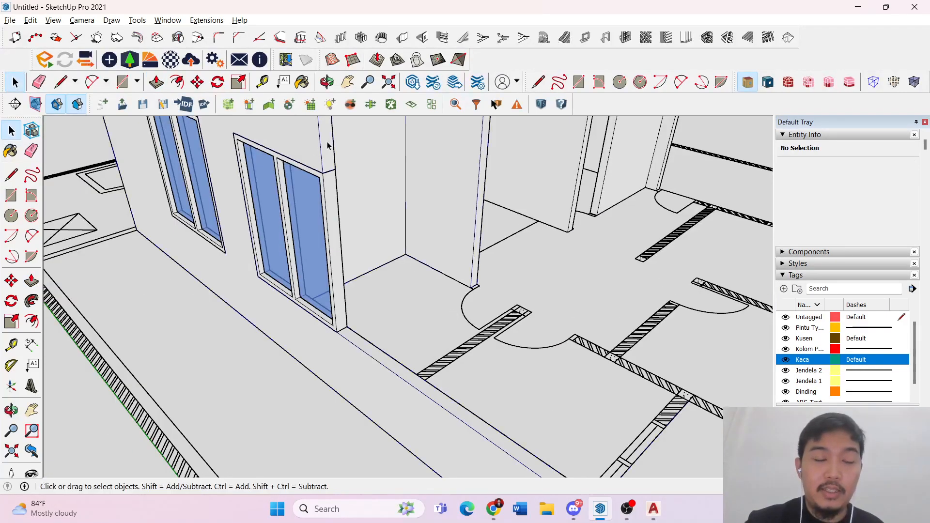
double_click(327, 146)
key("ctrl+a")
scroll(339, 333, "up", 3)
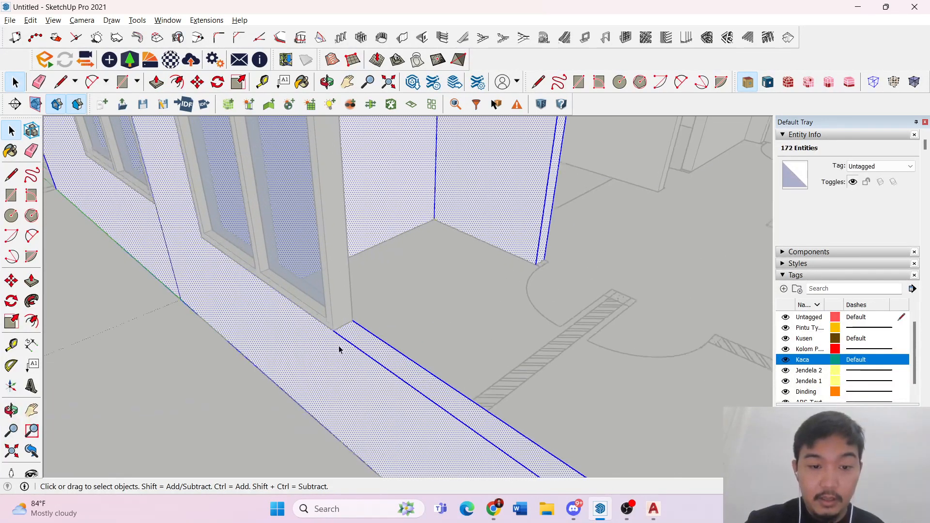
scroll(338, 348, "up", 1)
left_click(352, 337)
key("l")
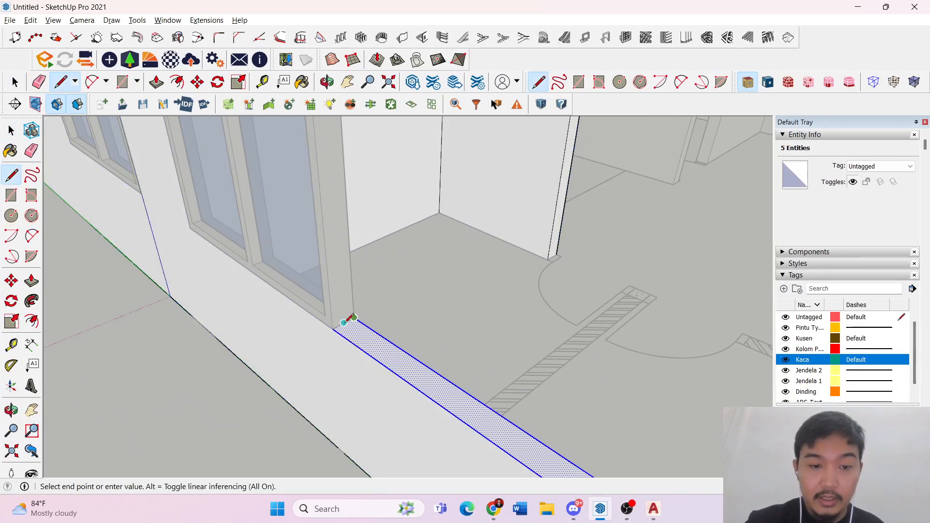
left_click(332, 329)
- Push/Pull the extension's top face up to the full height of the existing wall
scroll(348, 337, "down", 4)
key("space")
key("p")
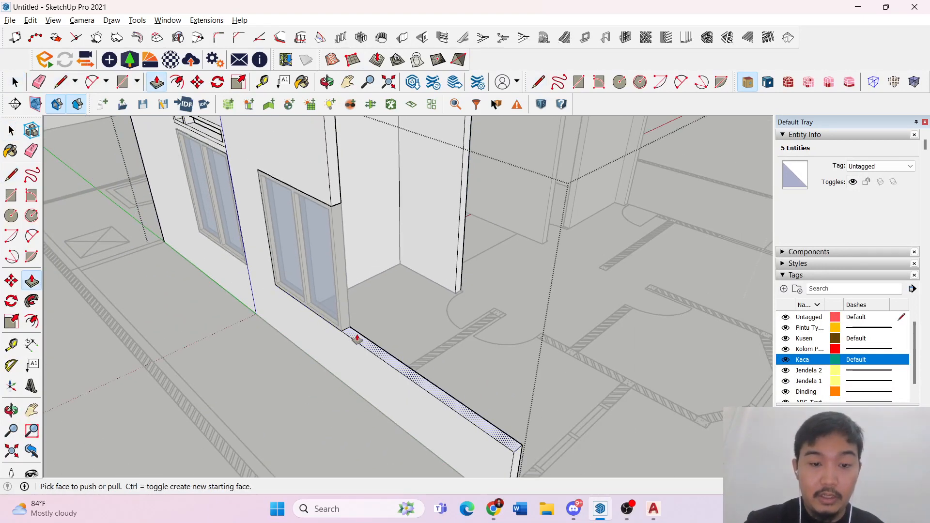
left_click(357, 339)
scroll(332, 167, "down", 1)
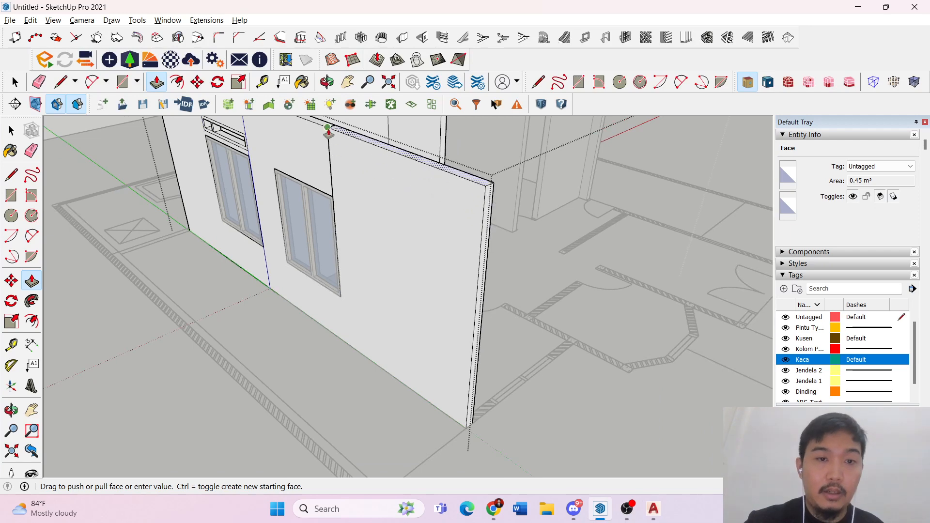
left_click(327, 130)
key("space")
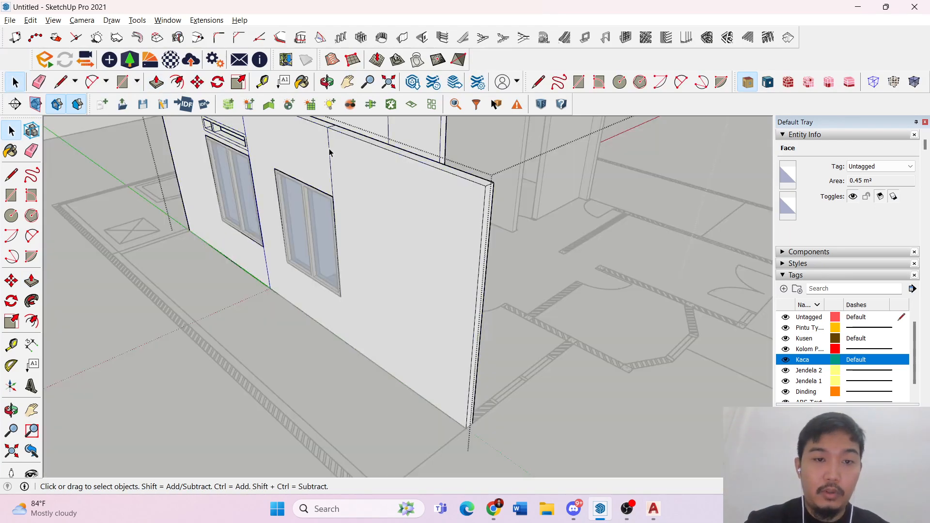
- Delete the leftover vertical seam above the second window, where the original wall meets the extension
triple_click(329, 154)
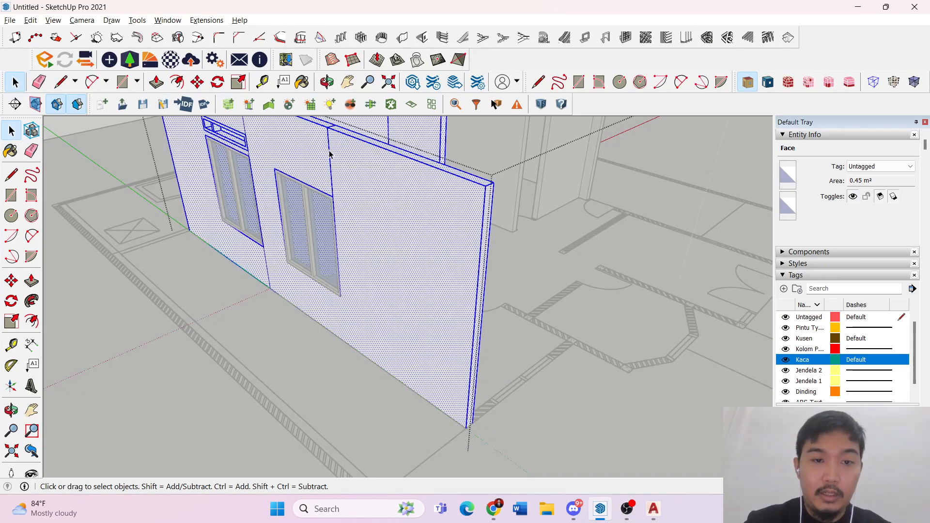
key("Delete")
middle_click_drag(329, 161, 327, 220)
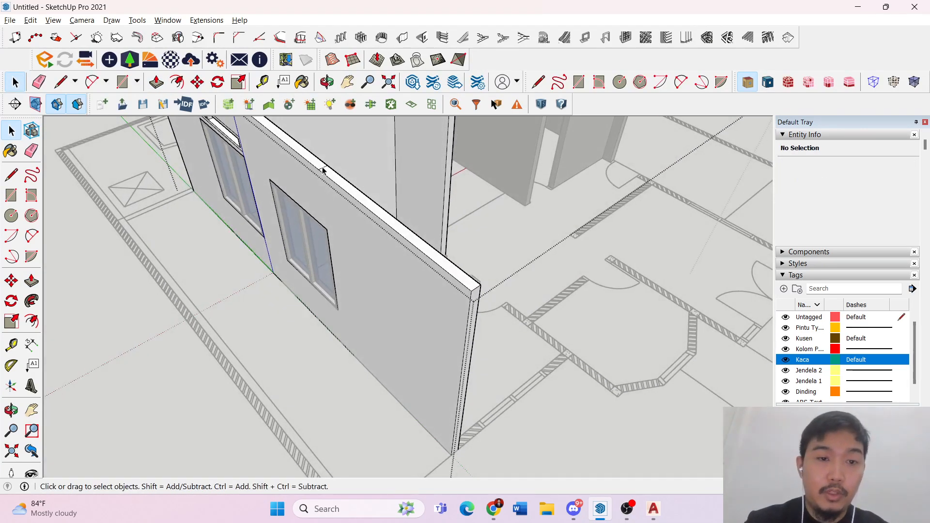
middle_click_drag(332, 168, 198, 141)
left_click(343, 146)
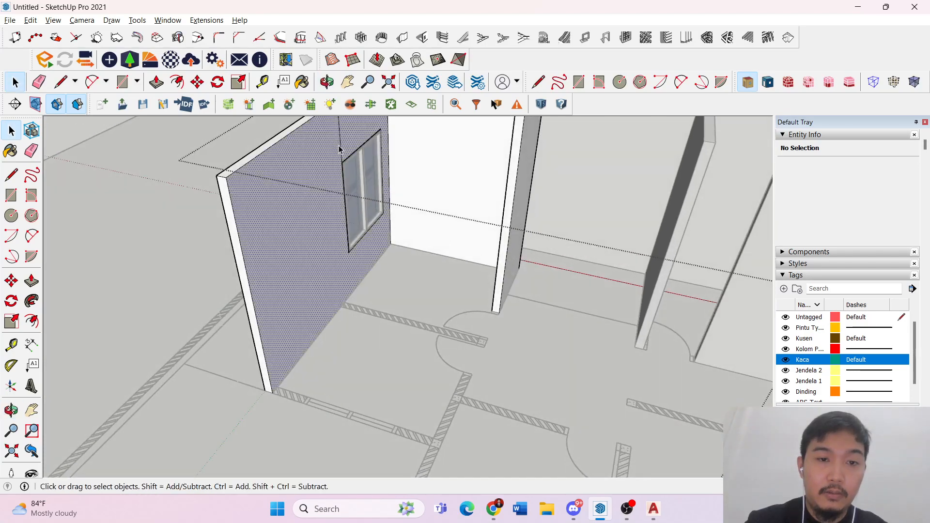
left_click(341, 146)
- Examine whether the ventilation frame above the first window is separate from the wall group's geometry
middle_click_drag(313, 194, 339, 168)
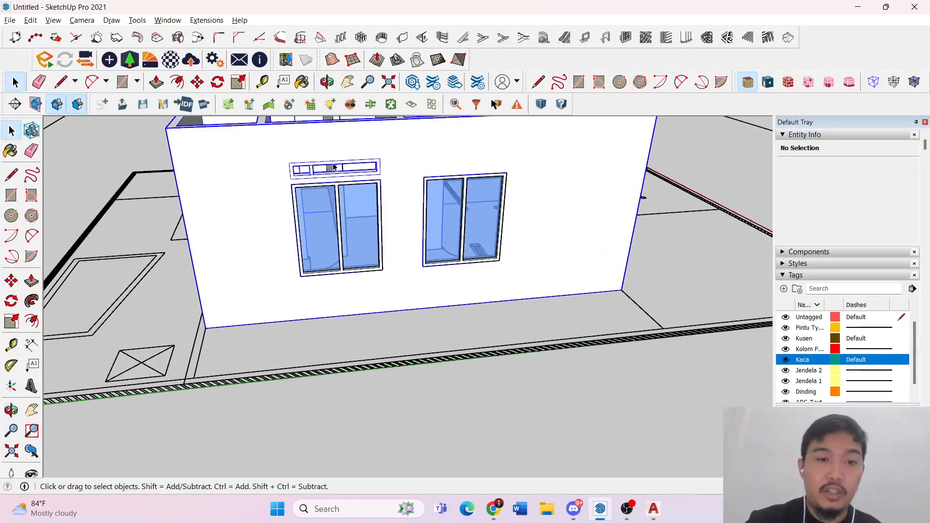
scroll(333, 167, "up", 5)
triple_click(324, 168)
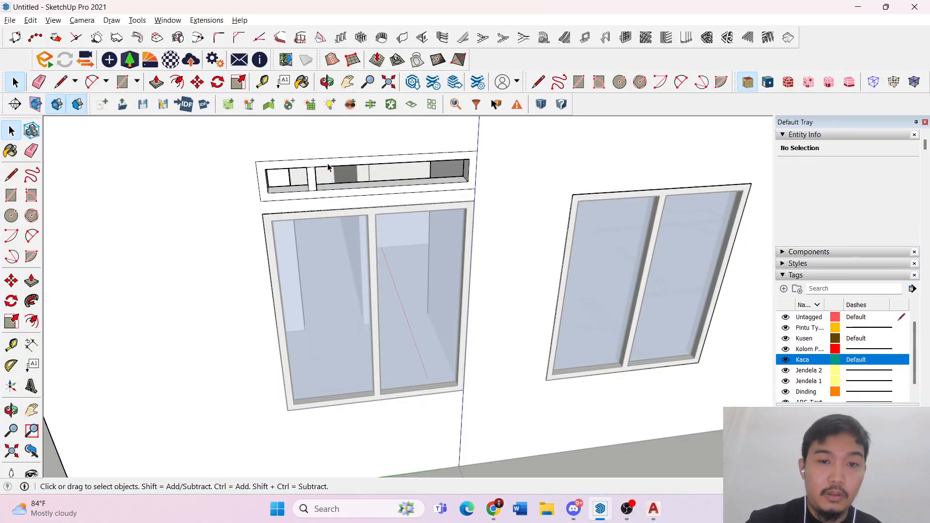
triple_click(328, 167)
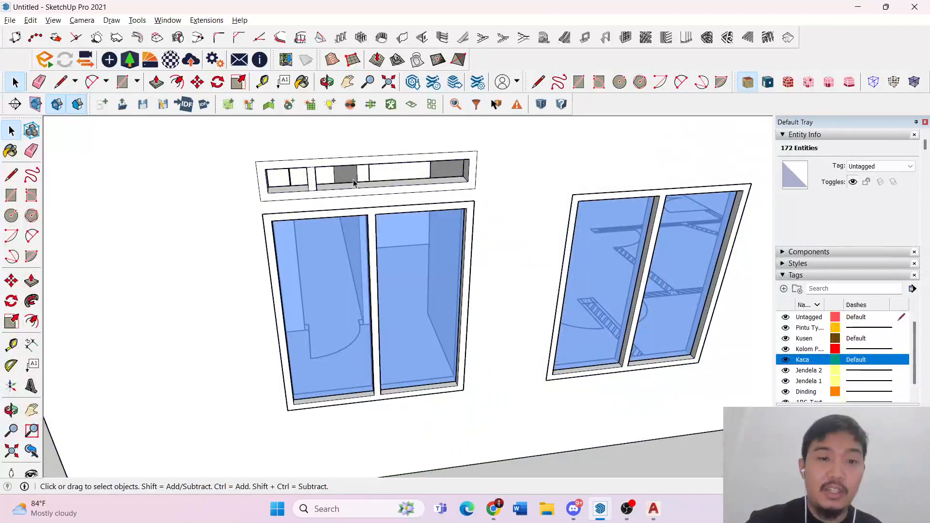
left_click(329, 169)
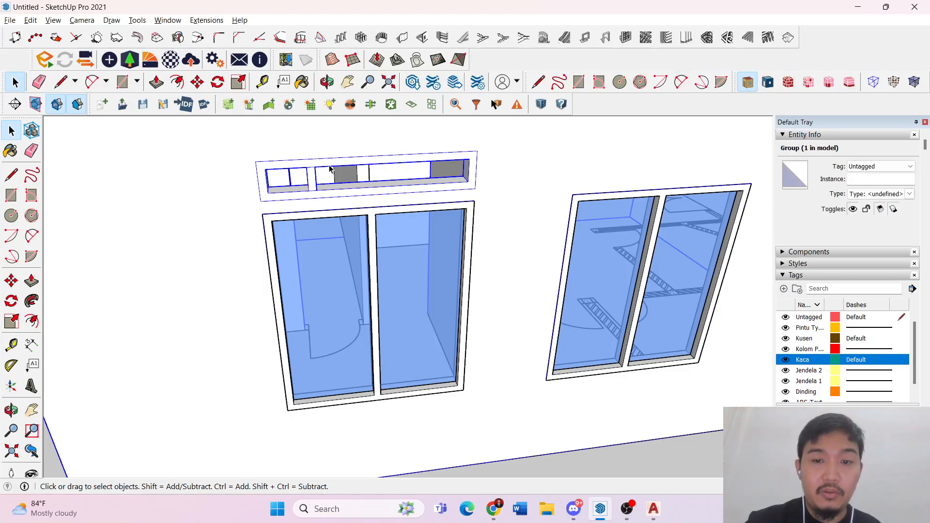
middle_click_drag(402, 191, 334, 159)
triple_click(334, 158)
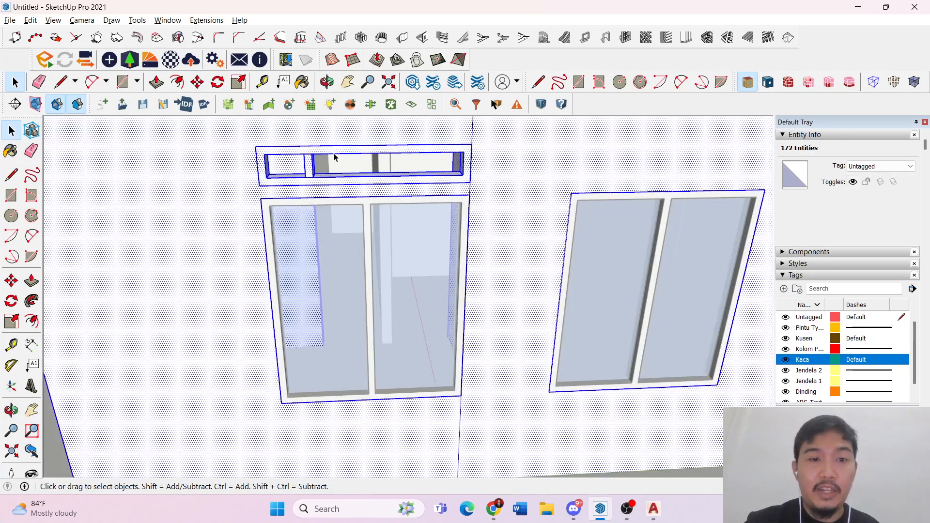
key("Escape")
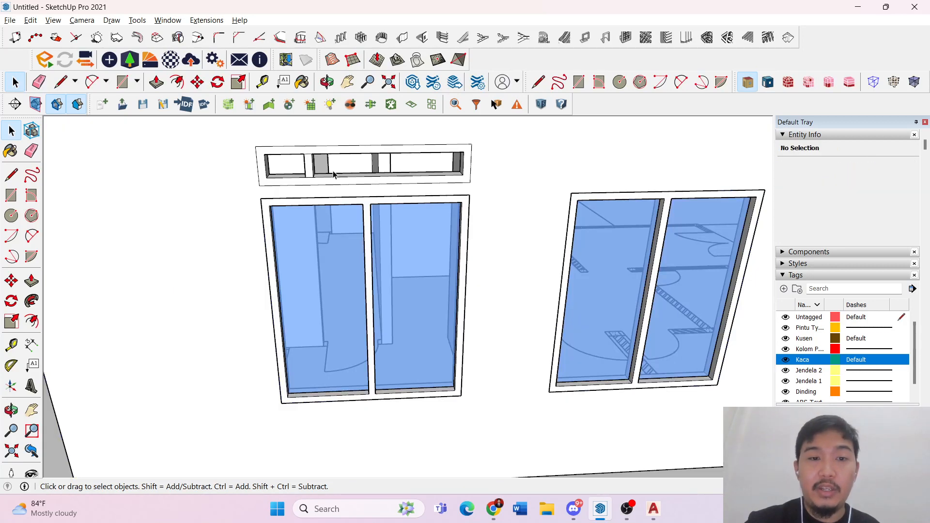
- Inside the wall group, try deleting the frame face around the ventilation opening, and undo the deletion
triple_click(337, 185)
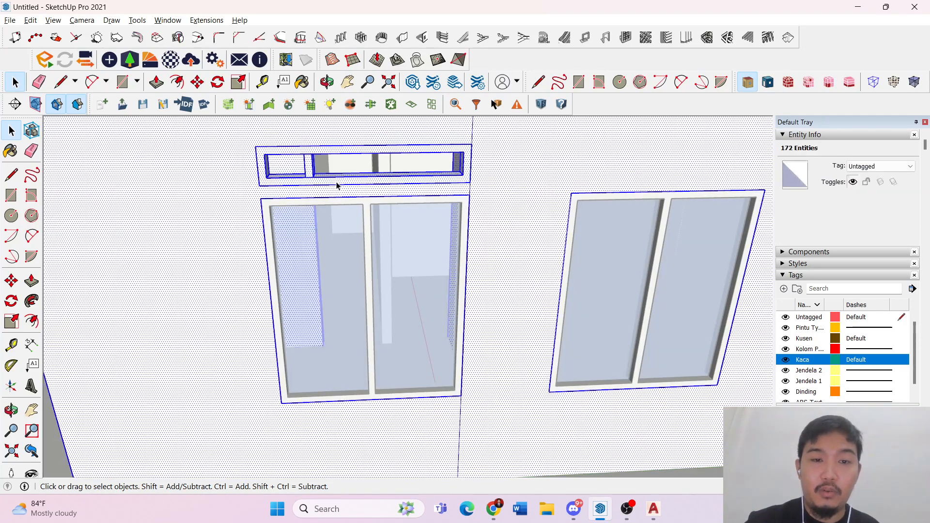
left_click(336, 186)
key("Delete")
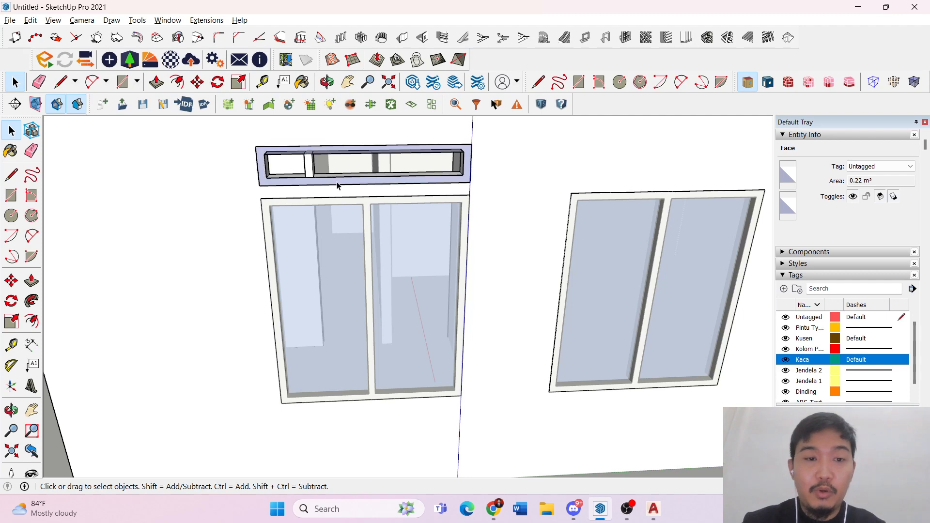
key("ctrl+z")
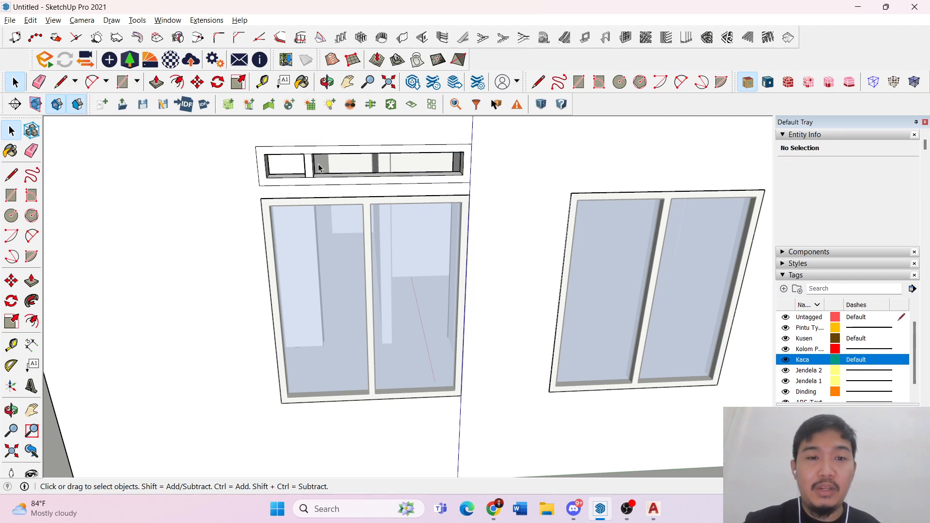
- Close the wall group and examine the ventilation frame and both windows on the front wall
left_click(317, 267)
scroll(317, 266, "down", 8)
middle_click_drag(355, 255, 409, 235)
scroll(334, 203, "up", 5)
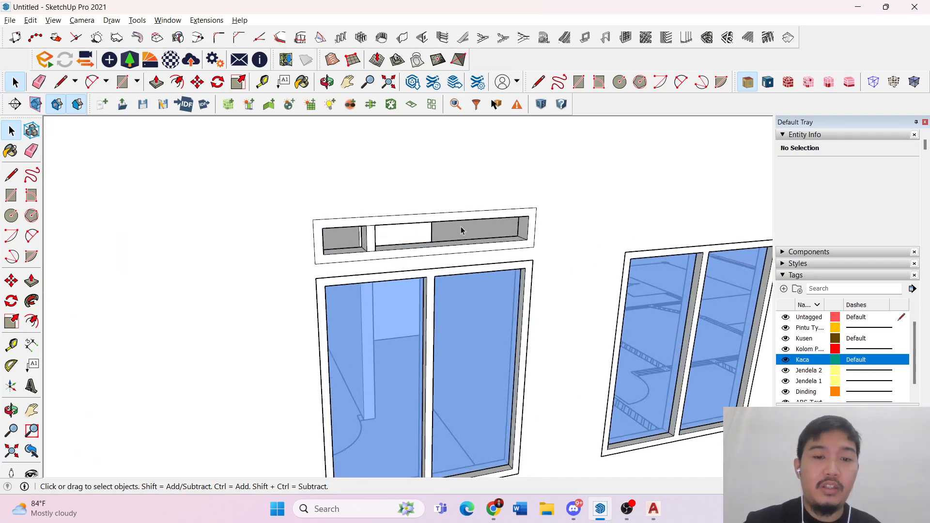
scroll(286, 284, "down", 5)
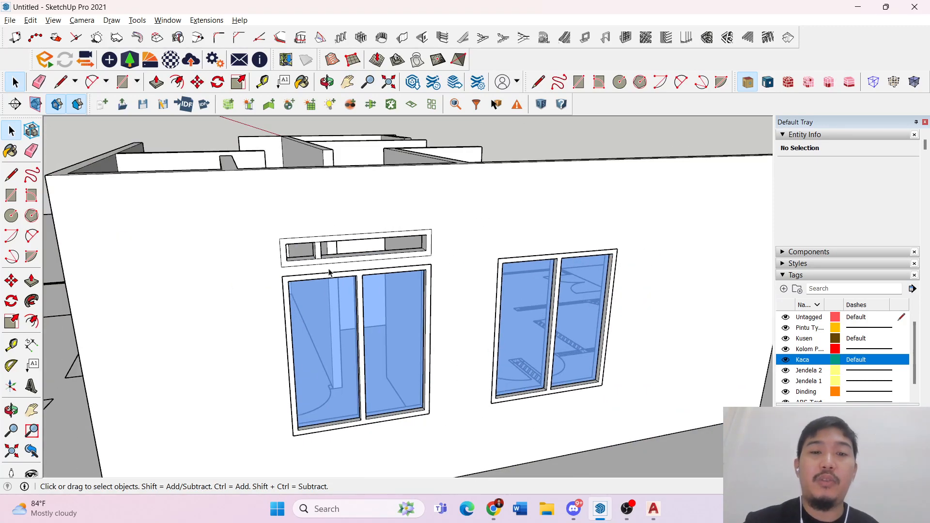
middle_click_drag(329, 272, 308, 277)
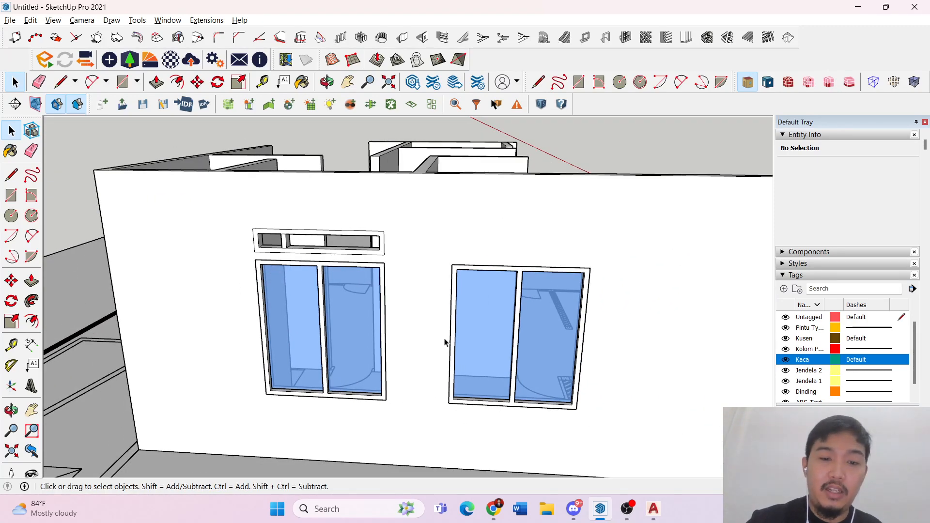
- Try to move the first window group sideways out of its opening in the wall
left_click(383, 269)
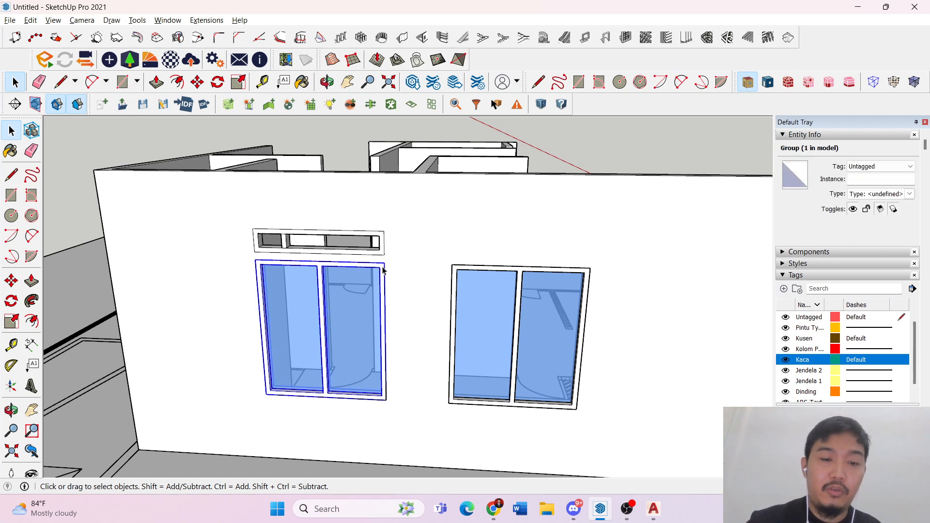
key("m")
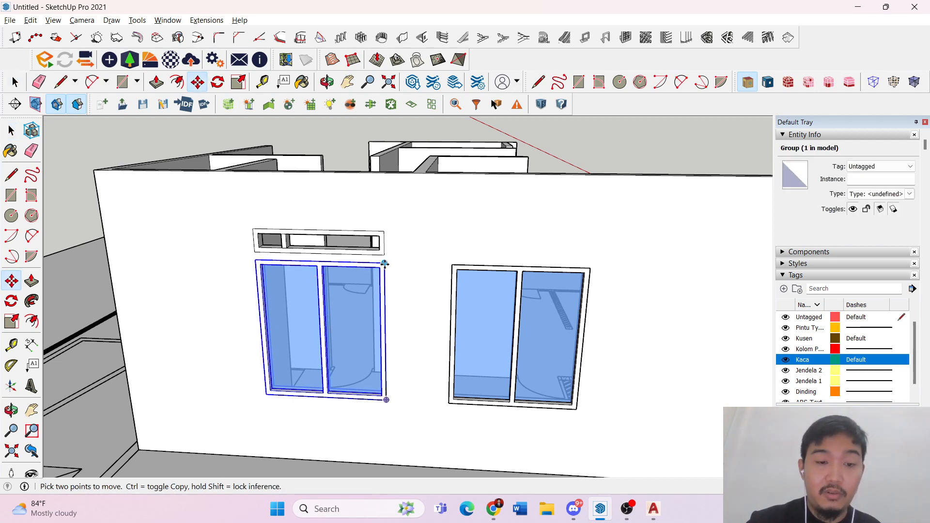
left_click(384, 263)
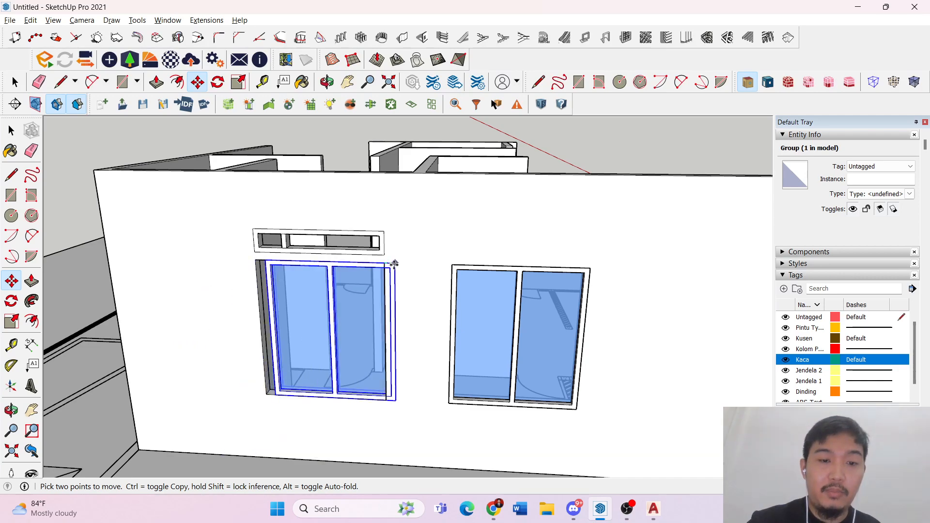
left_click(394, 265)
key("space")
- Open the wall group for editing at the free end of the extended front wall
scroll(345, 272, "down", 6)
middle_click_drag(494, 220, 293, 237)
middle_click_drag(448, 234, 517, 223)
scroll(511, 453, "up", 5)
middle_click_drag(510, 452, 334, 397)
scroll(243, 299, "up", 3)
triple_click(263, 309)
middle_click_drag(264, 310, 266, 348)
key("r")
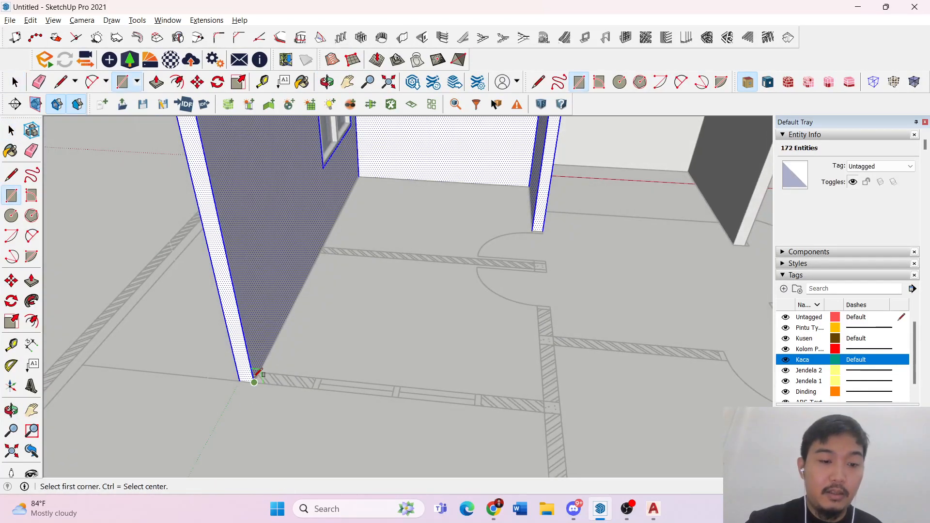
middle_click_drag(255, 381, 280, 353)
scroll(245, 336, "down", 8)
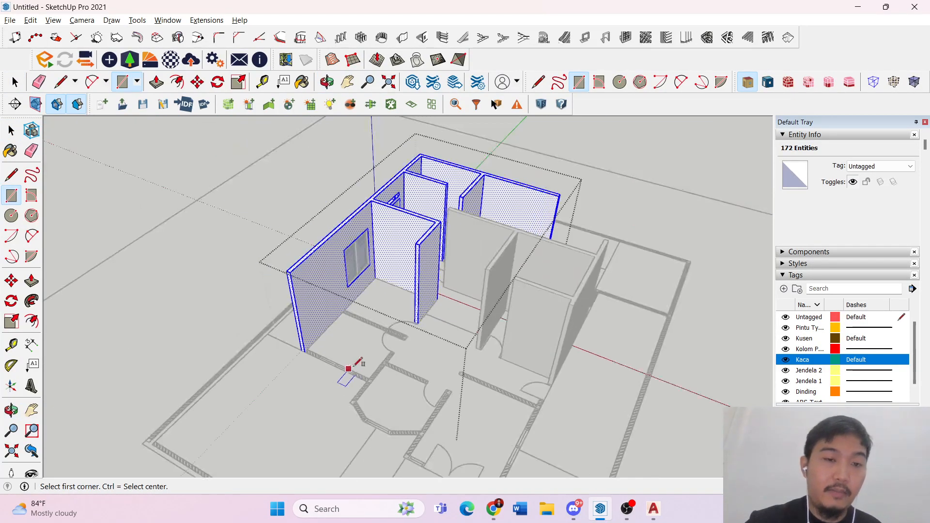
middle_click_drag(353, 366, 289, 288)
scroll(291, 286, "up", 5)
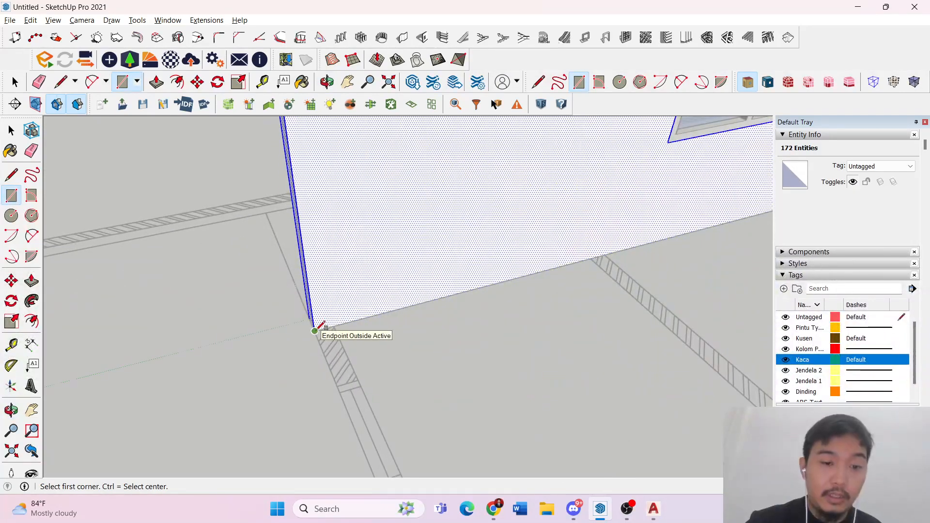
left_click(315, 330)
scroll(319, 310, "down", 6)
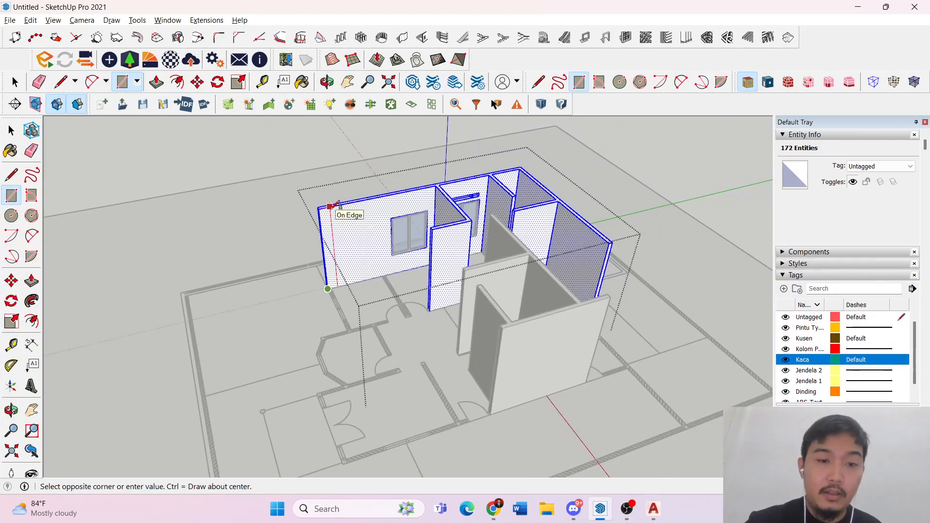
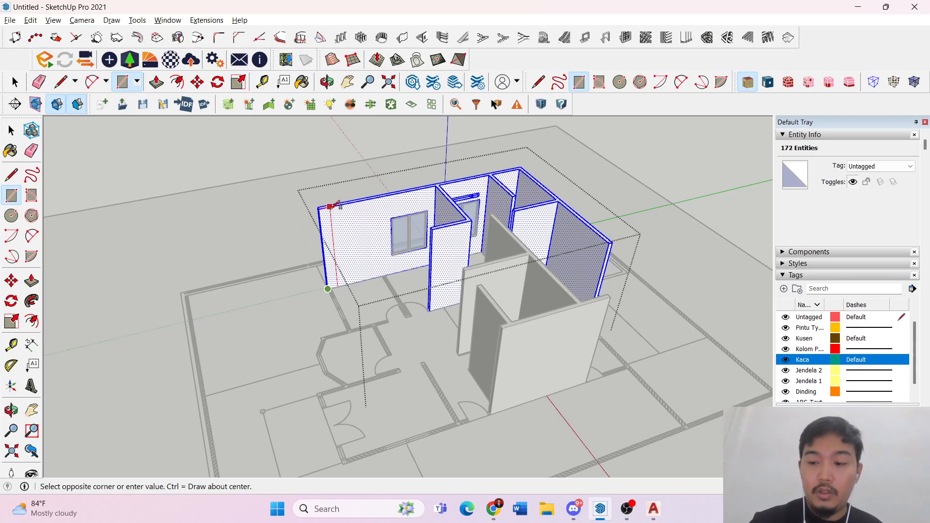
key("space")
- Push/Pull the narrow face at the front wall's end along the plan's perpendicular wall to the opening's start, and close the wall group
scroll(360, 211, "up", 6)
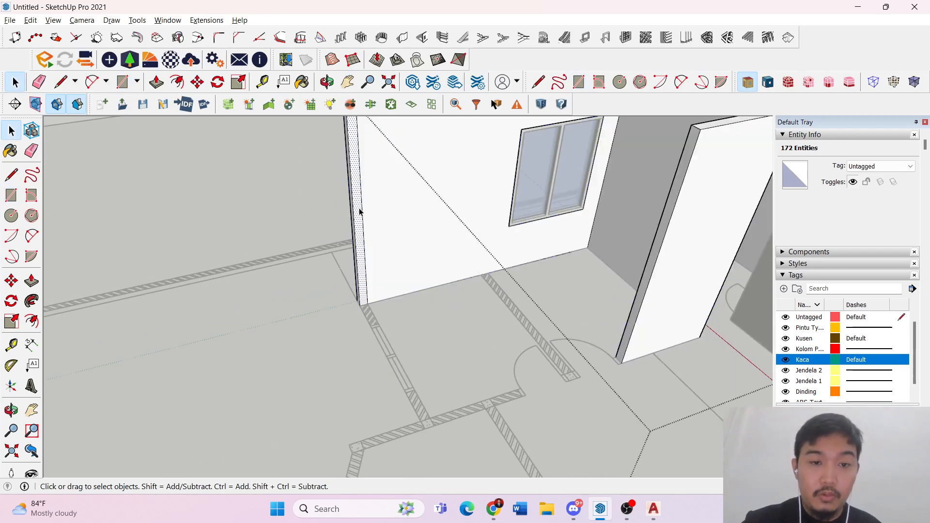
key("p")
scroll(339, 319, "up", 5)
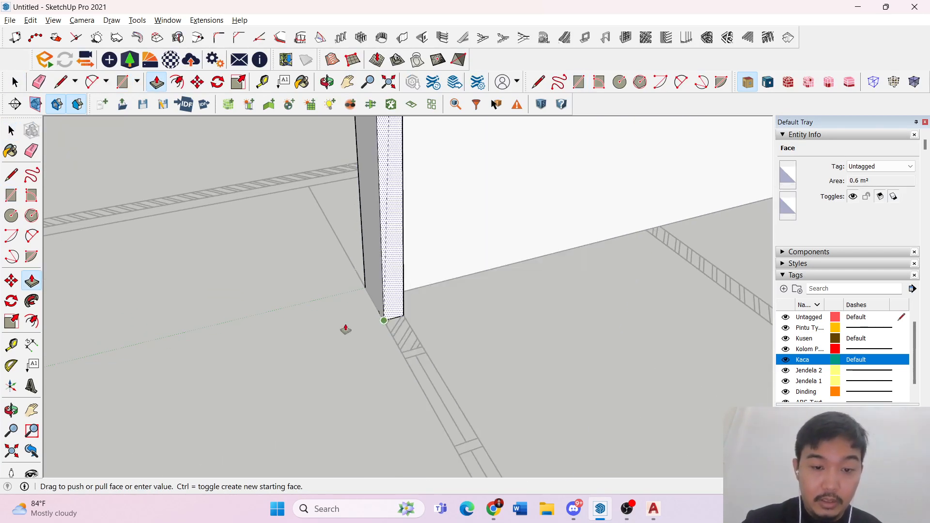
left_click(396, 354)
key("space")
scroll(339, 297, "down", 6)
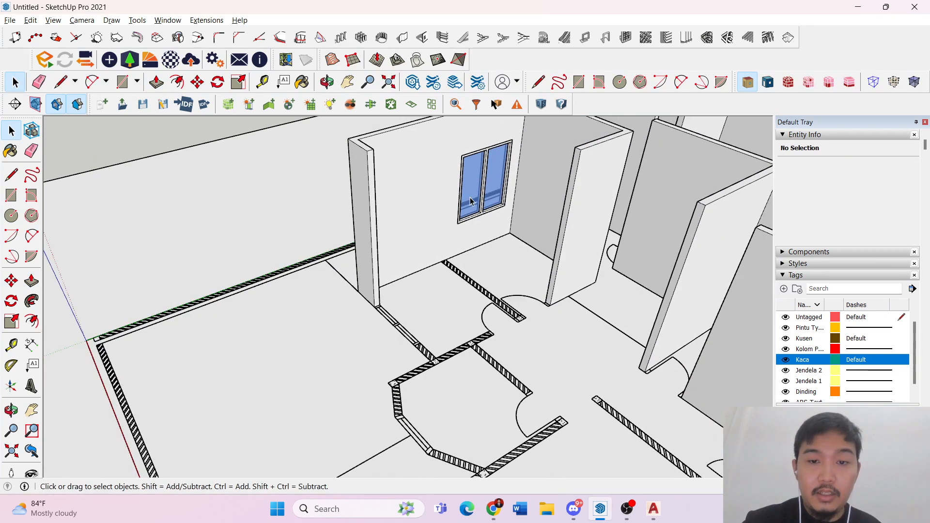
left_click(468, 222)
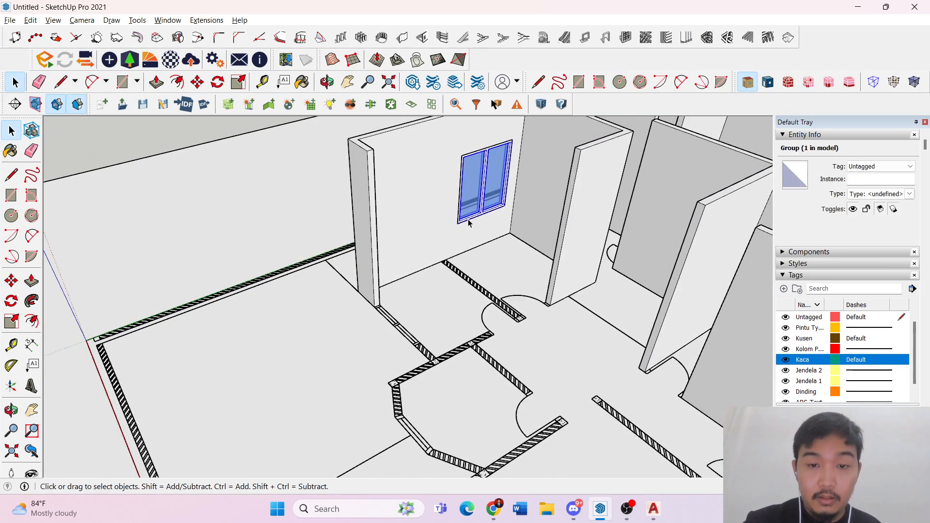
scroll(468, 220, "up", 4)
key("m")
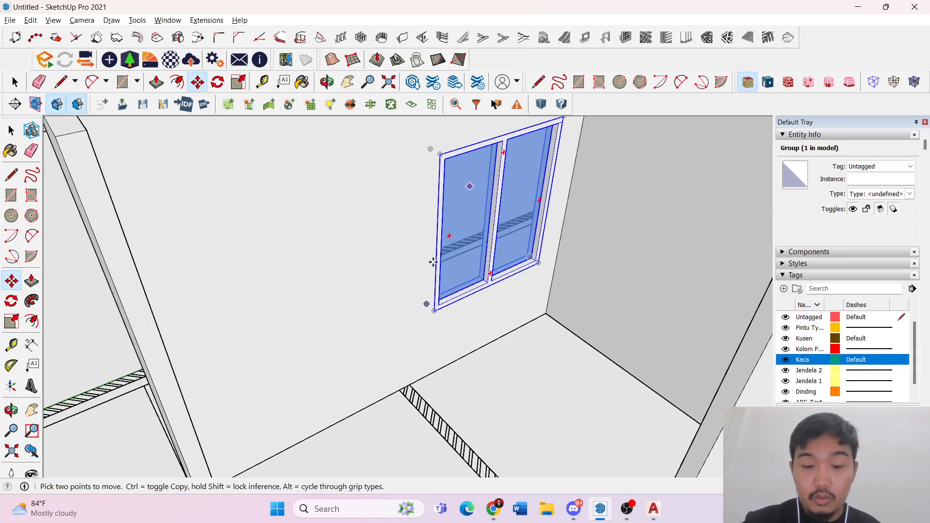
left_click(432, 313)
key("ctrl")
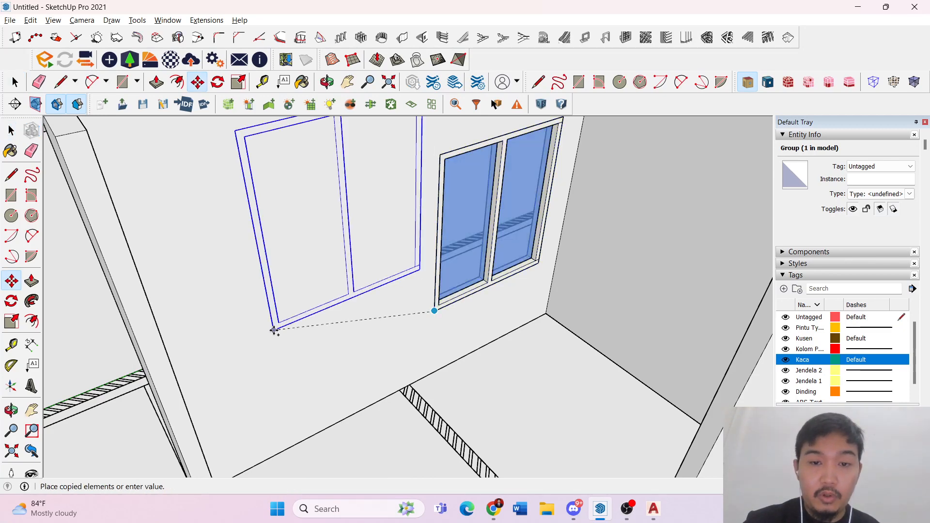
middle_click_drag(272, 326, 370, 297)
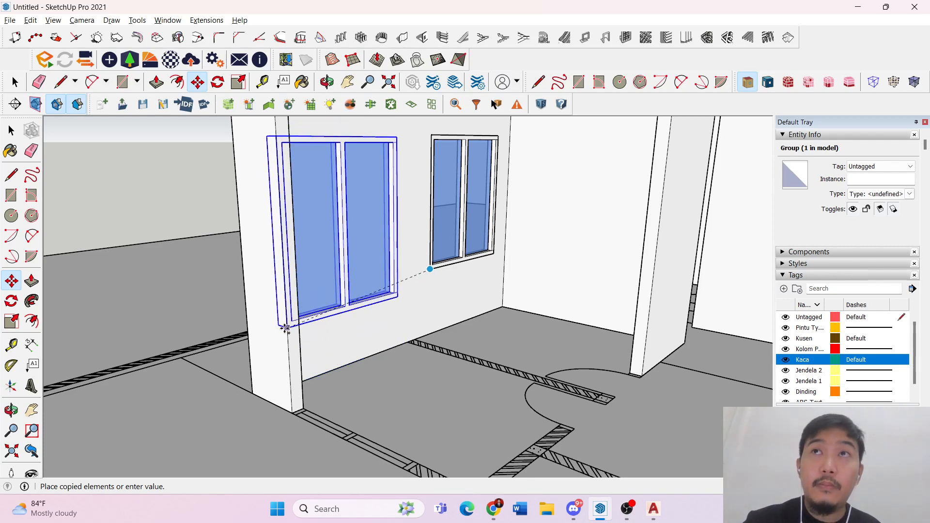
key("Escape")
key("space")
- Try to move the second window out of its opening down to the floor plan beside the new wall stub
middle_click_drag(312, 333, 531, 433)
key("m")
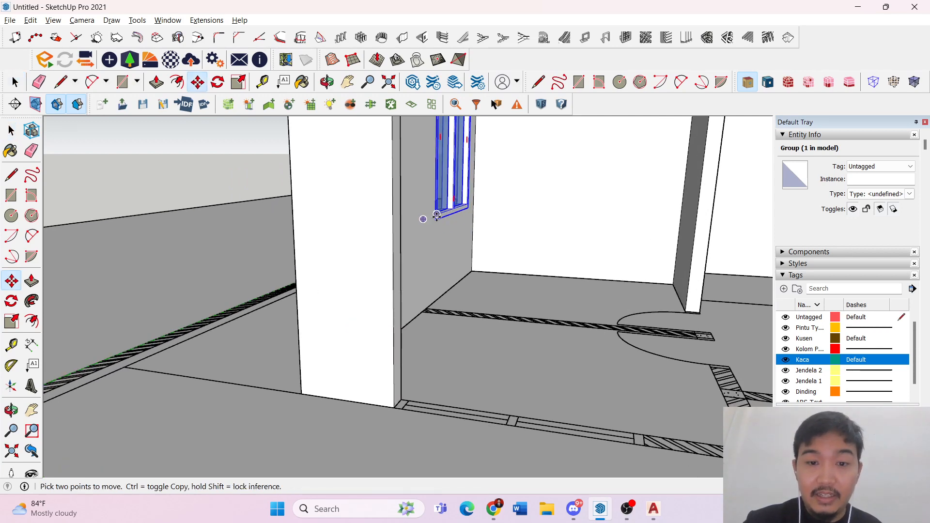
left_click(453, 219)
scroll(486, 381, "down", 4)
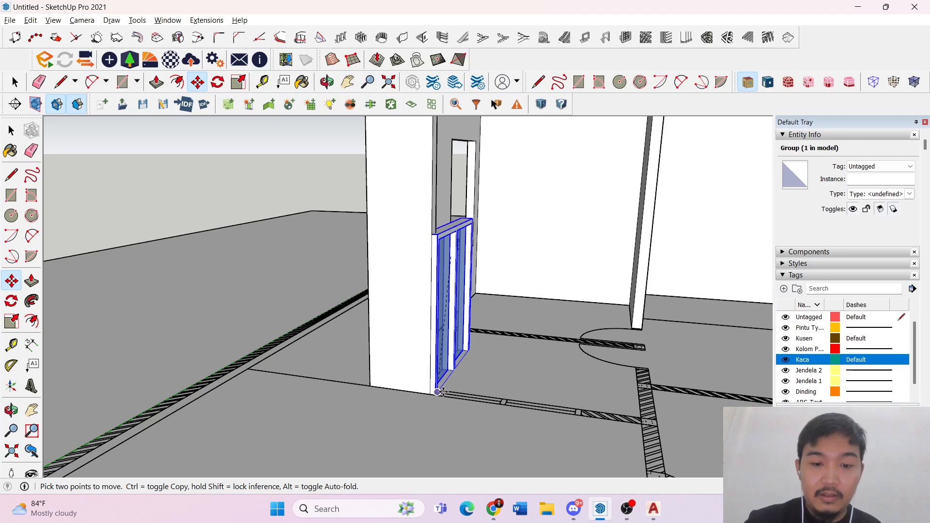
left_click(442, 393)
scroll(436, 392, "up", 4)
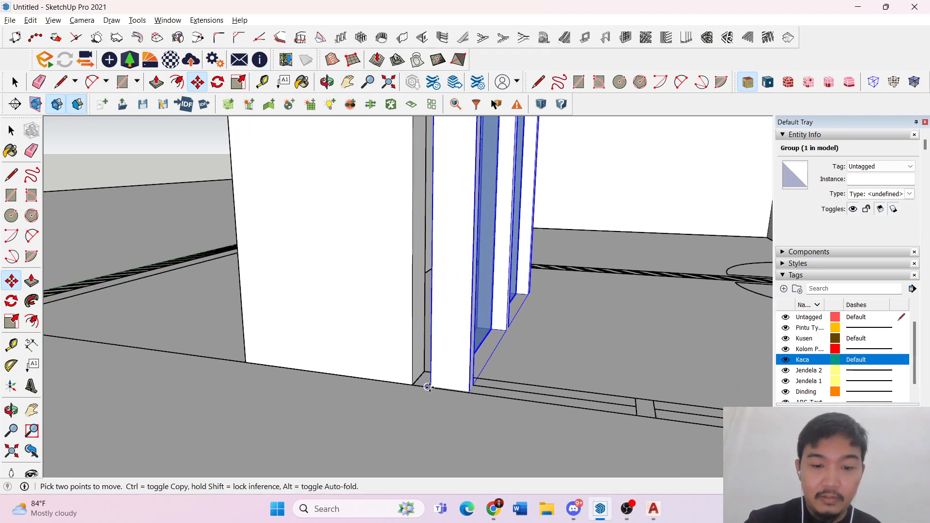
- Try to align the moved window's lower corner with the bottom corner of the wall stub
left_click(427, 387)
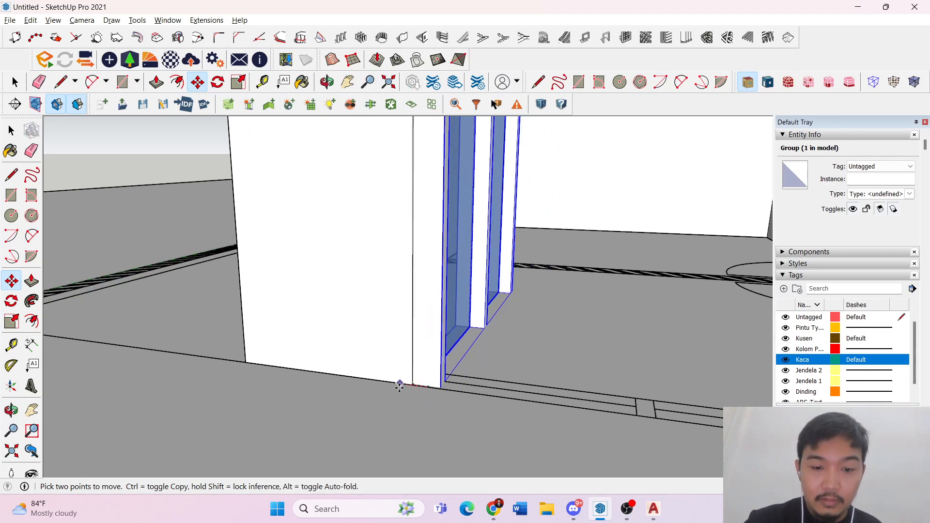
left_click(410, 386)
scroll(425, 388, "up", 2)
scroll(426, 388, "up", 1)
left_click(390, 377)
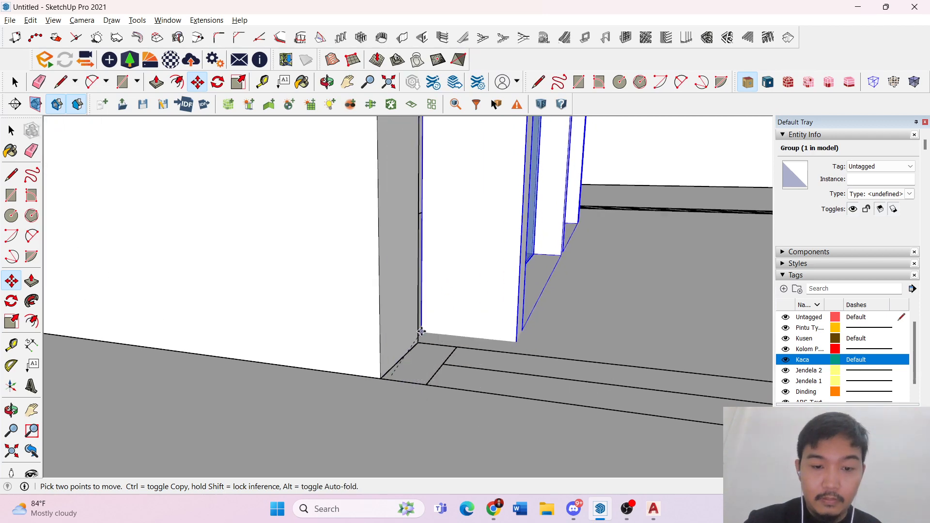
left_click(374, 329)
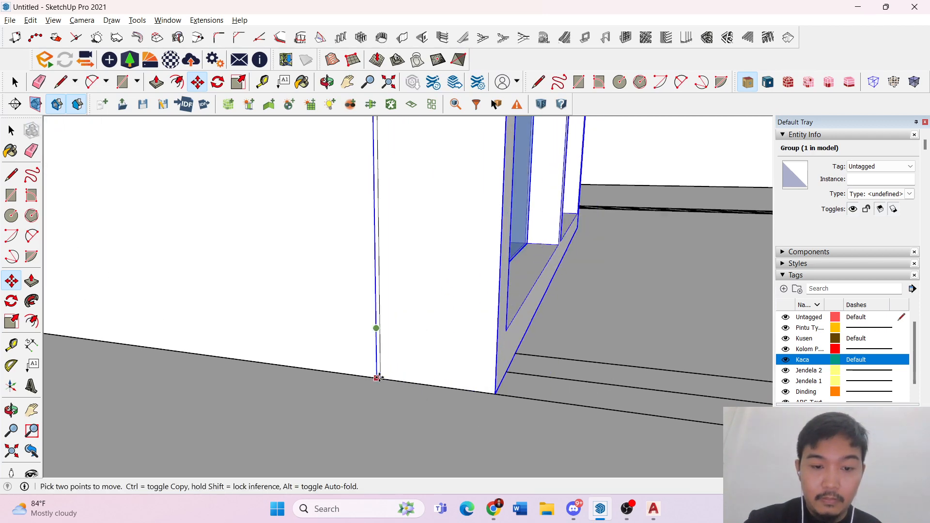
key("space")
scroll(382, 353, "down", 6)
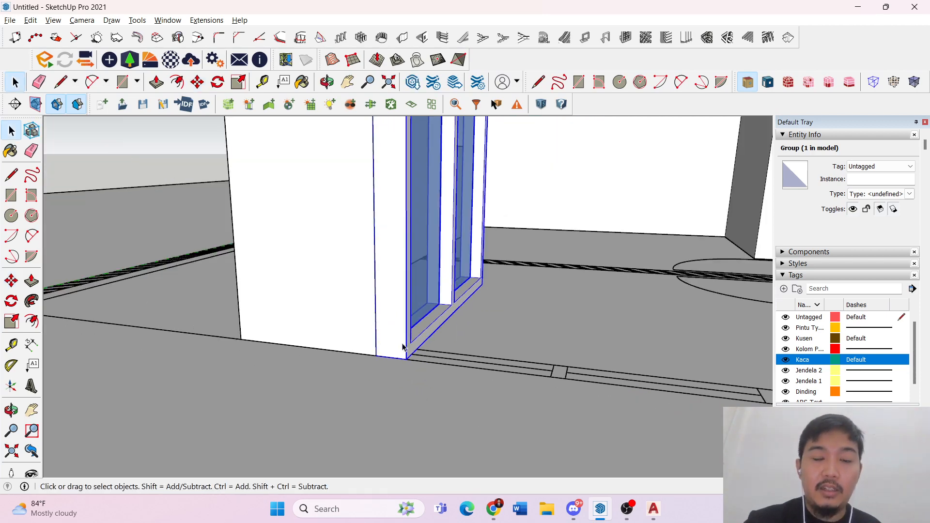
- Try to rotate the moved window about its vertical axis to run parallel to the perpendicular wall on the plan
middle_click_drag(463, 302, 450, 378)
scroll(417, 279, "up", 2)
key("m")
left_click(440, 223)
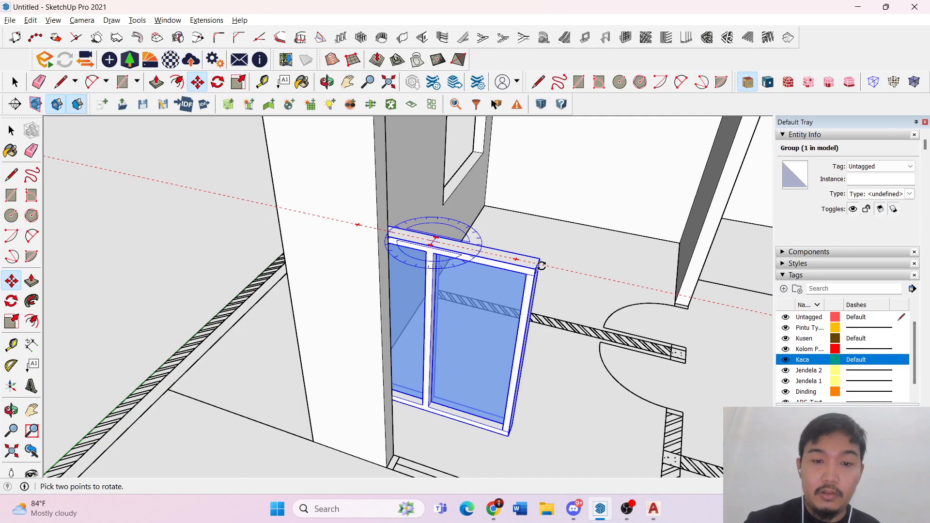
scroll(479, 375, "down", 3)
scroll(438, 418, "up", 2)
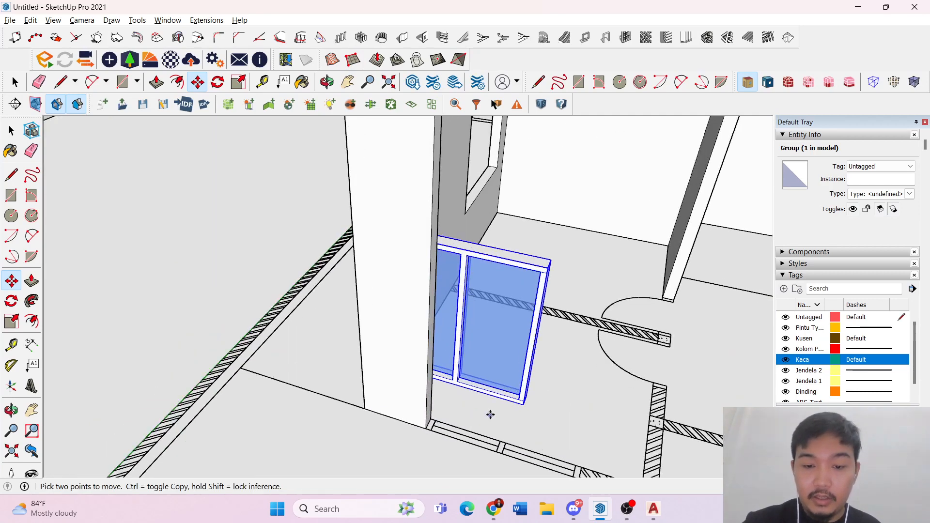
- Try to shift the rotated window away from the wall stub with the Move tool
scroll(490, 414, "up", 3)
middle_click_drag(488, 413, 448, 369)
left_click(416, 356)
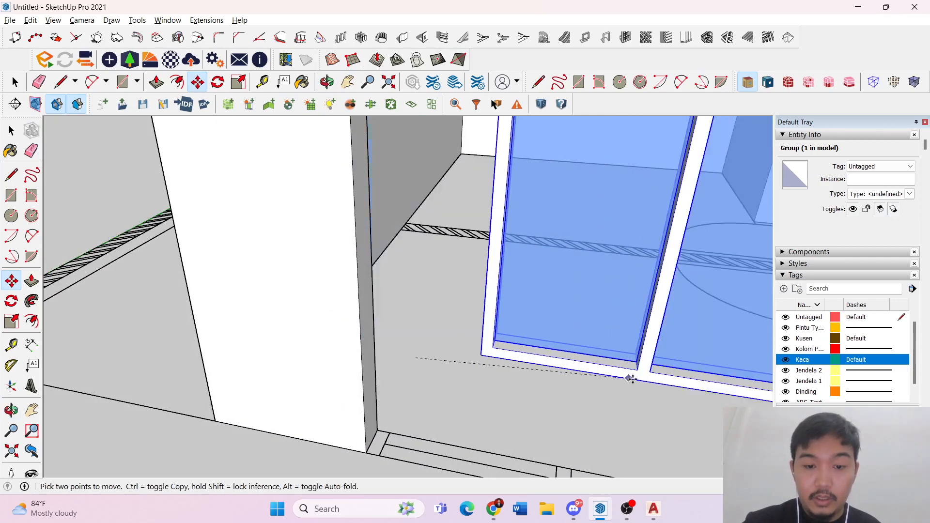
left_click(496, 358)
scroll(494, 358, "down", 4)
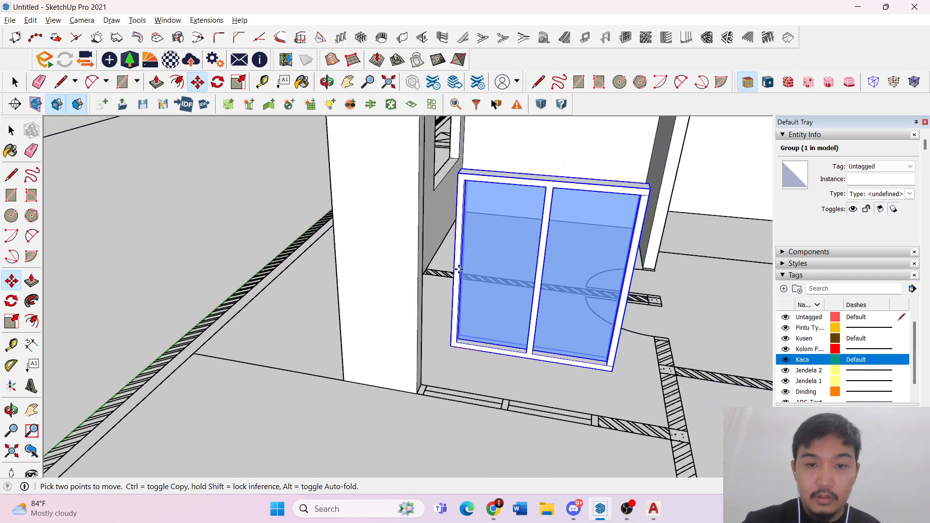
middle_click_drag(477, 150, 450, 242)
- Undo the window's moves and rotation to put it back into its opening in the front wall
key("ctrl")
key("ctrl+z")
key("ctrl+z")
key("ctrl+z")
key("ctrl+z")
key("ctrl+z")
key("ctrl+z")
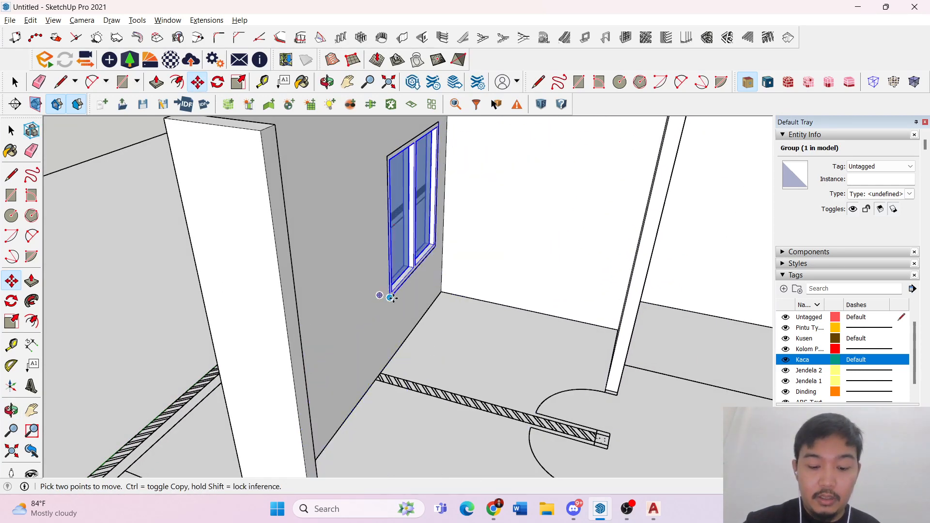
- Copy the second window by its lower corner and place the copy along the front wall at its free end
left_click(391, 297)
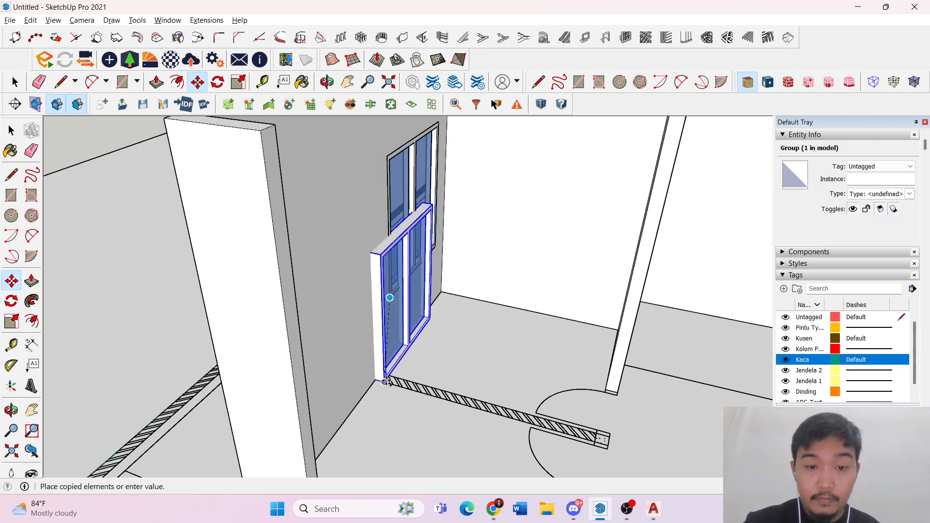
middle_click_drag(388, 293, 376, 321)
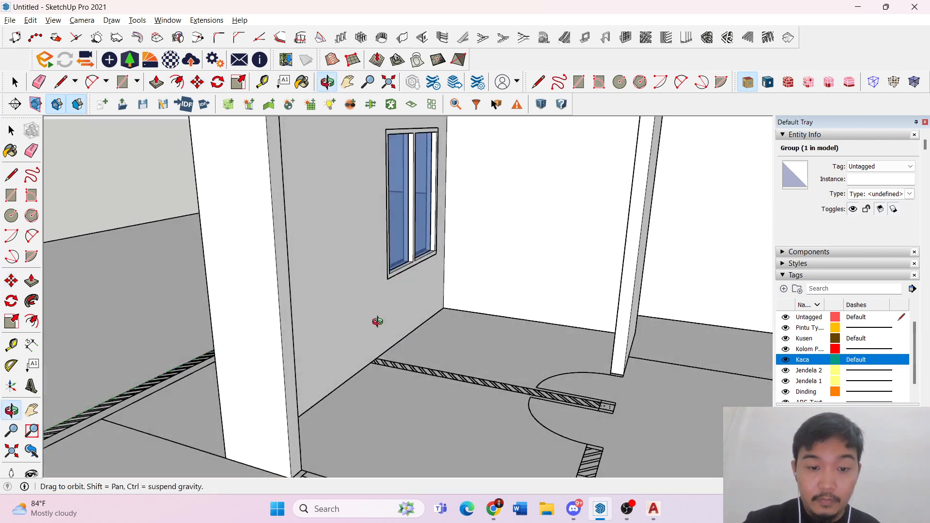
left_click(230, 356)
key("space")
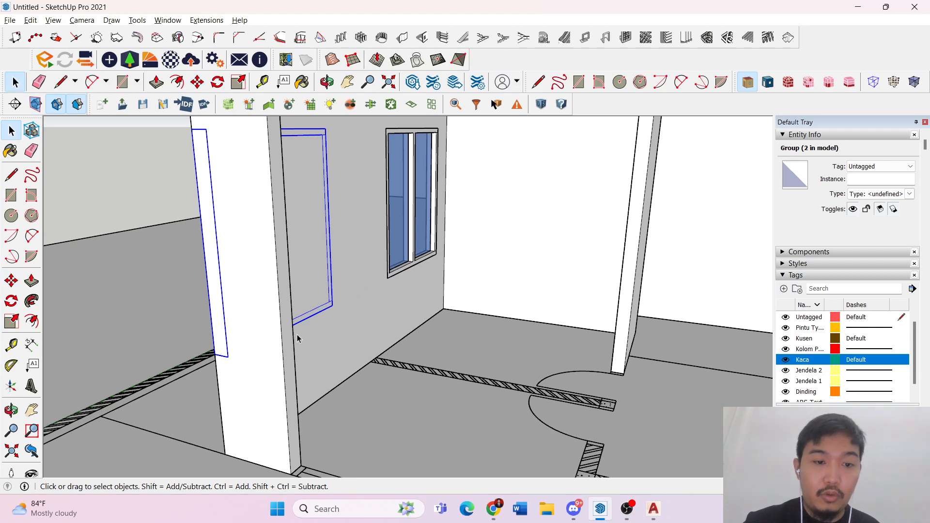
- Rotate the copied window about its vertical axis with the Move tool to stand perpendicular to the front wall
middle_click_drag(297, 338, 579, 315)
key("m")
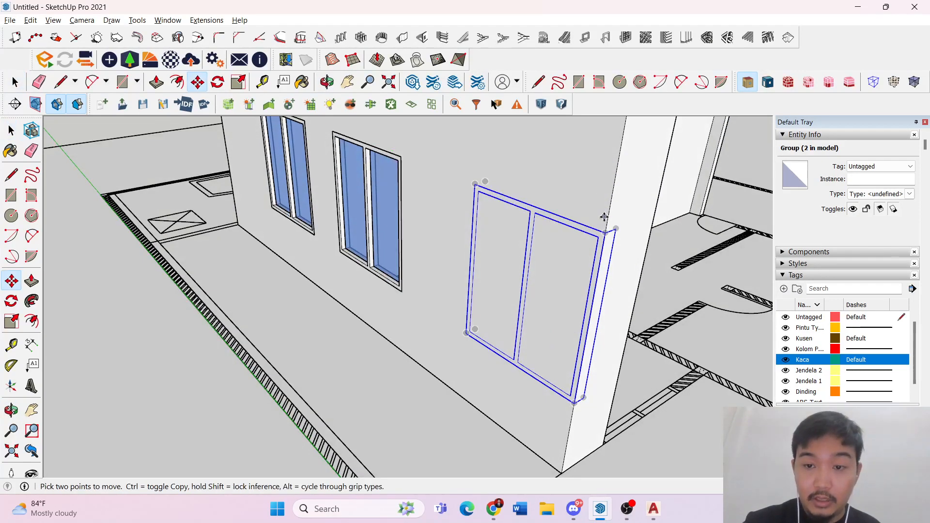
left_click(594, 226)
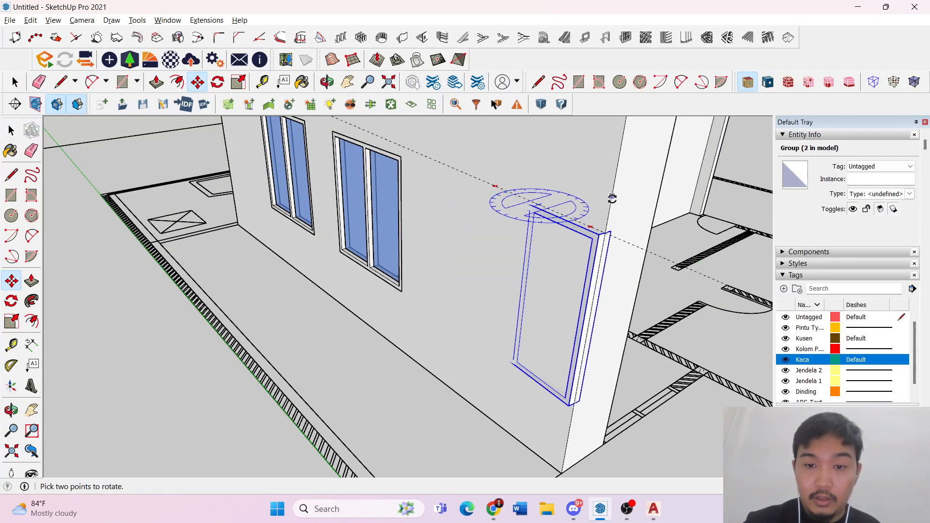
left_click(611, 199)
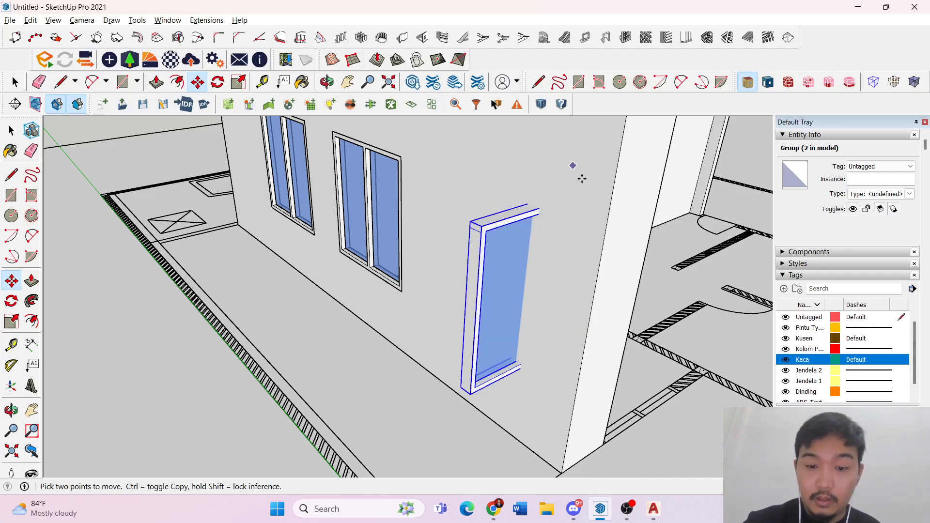
key("space")
scroll(455, 434, "up", 2)
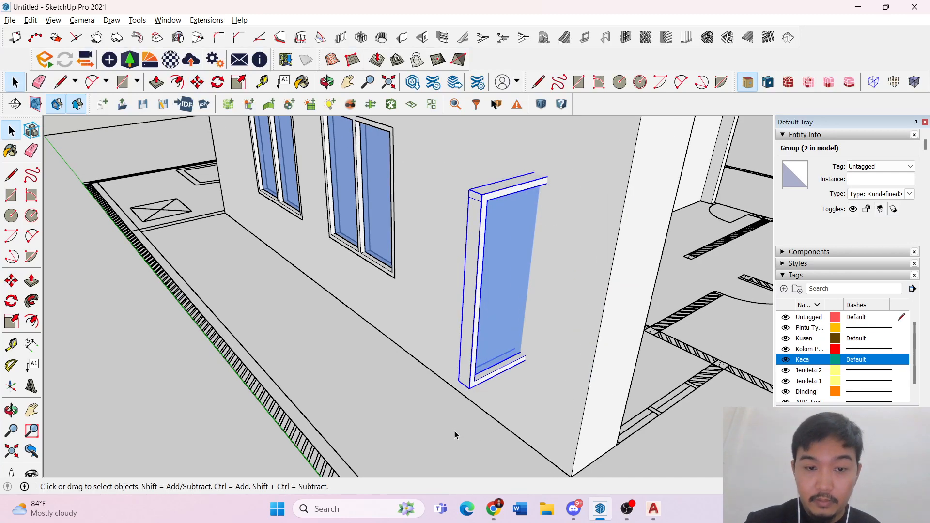
- Move the rotated window by its lower corner against the end of the wall stub at the house corner
key("m")
left_click(457, 381)
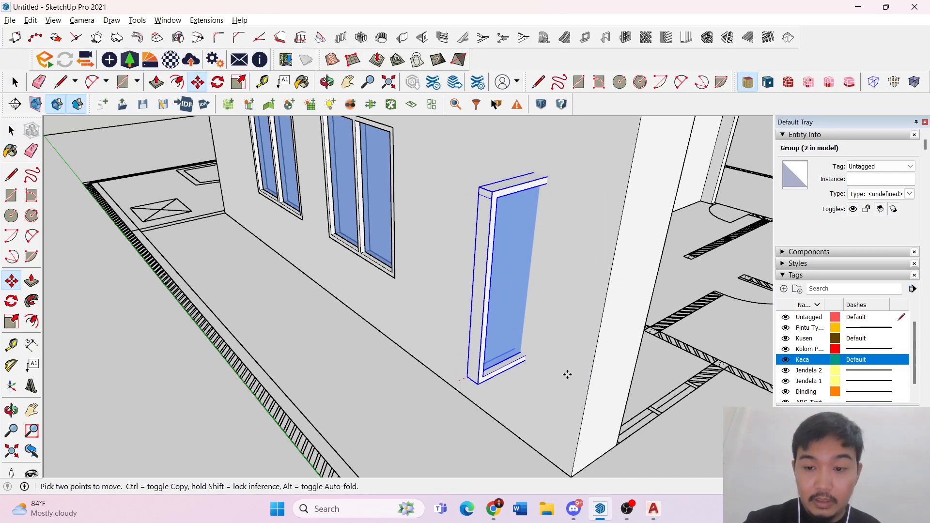
middle_click_drag(669, 383, 477, 362)
left_click(399, 334)
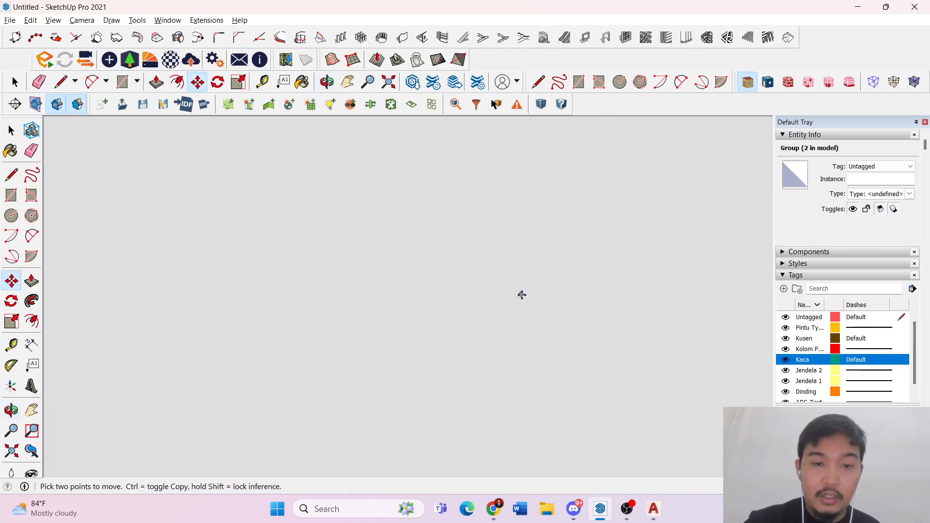
scroll(545, 273, "down", 2)
scroll(572, 264, "down", 8)
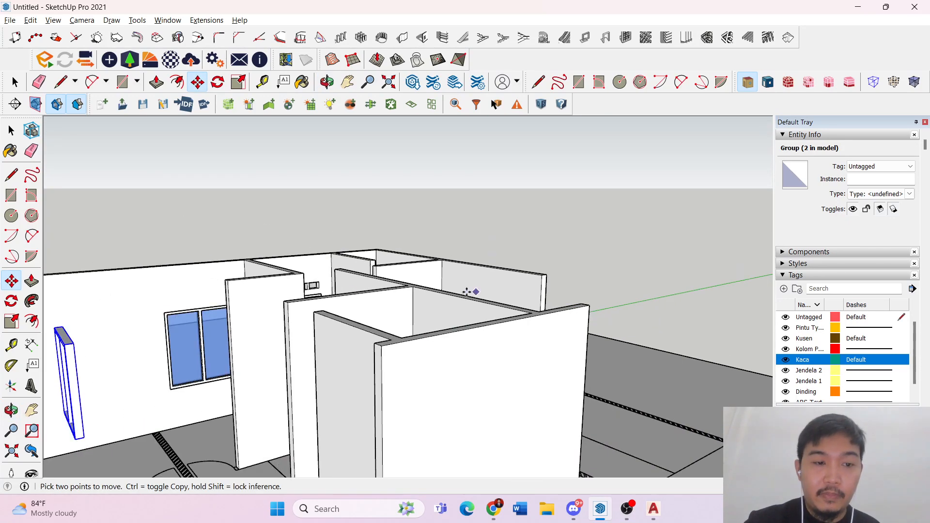
middle_click_drag(469, 290, 489, 235)
middle_click_drag(155, 448, 115, 451)
scroll(114, 451, "up", 3)
scroll(114, 451, "up", 3)
left_click(148, 386)
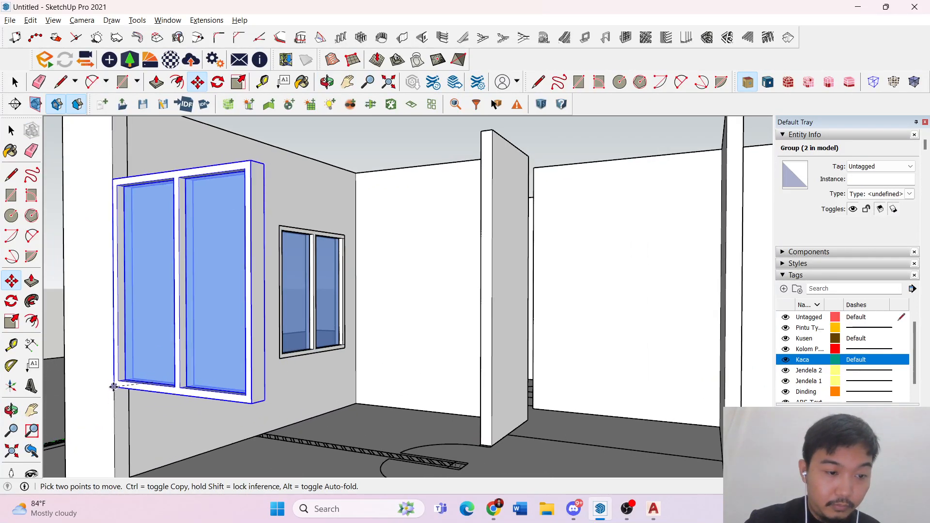
left_click(162, 397)
- Open the wall group for editing and draw a horizontal line across the stub's end face just below the window's bottom edge
middle_click_drag(162, 396, 701, 376)
scroll(475, 394, "up", 4)
key("l")
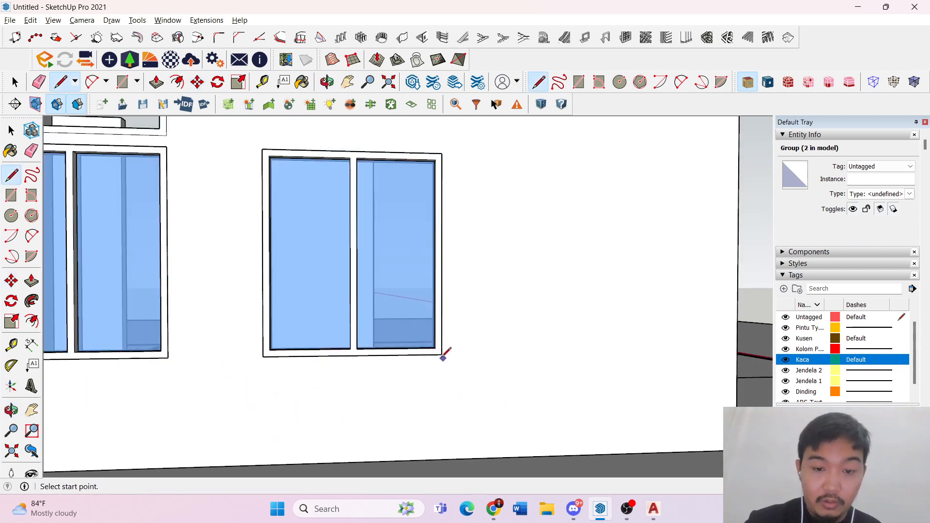
key("space")
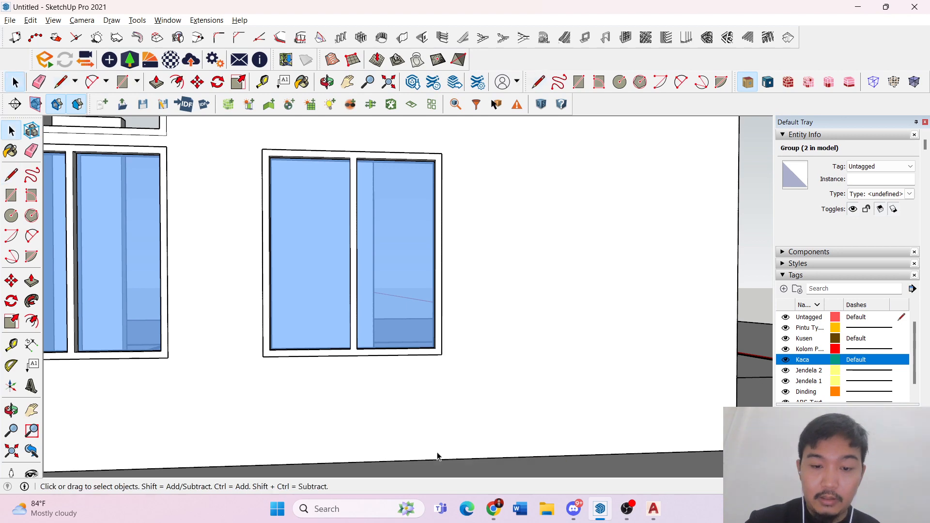
scroll(438, 457, "down", 4)
middle_click_drag(438, 455, 250, 400)
scroll(249, 399, "down", 4)
scroll(288, 394, "up", 5)
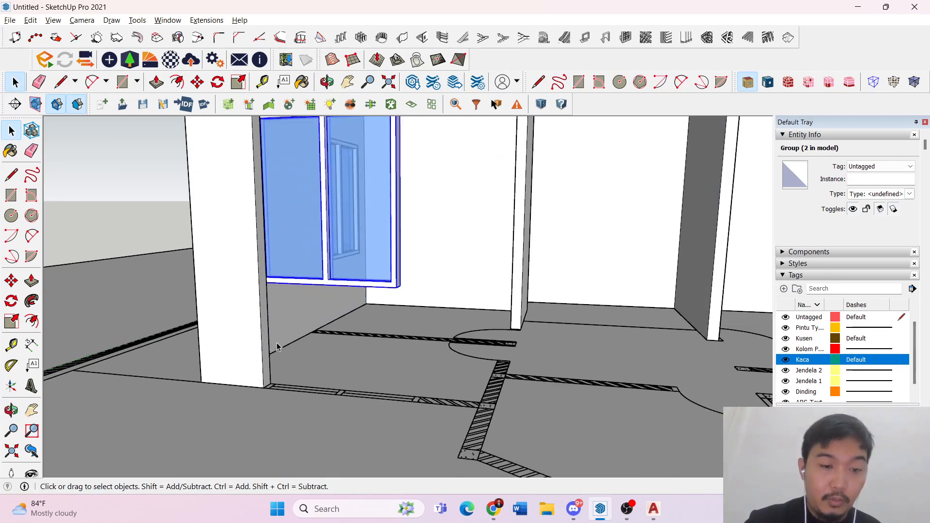
scroll(269, 345, "up", 3)
key("ctrl+a")
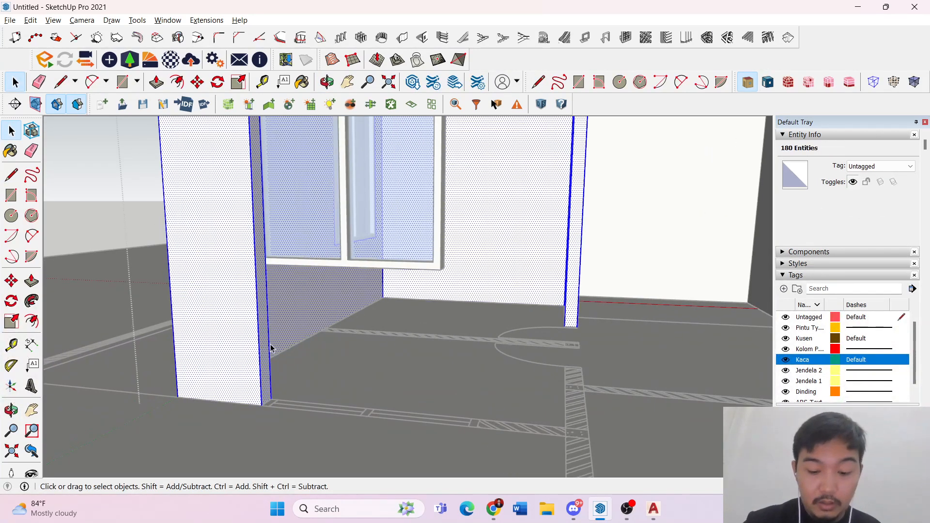
key("l")
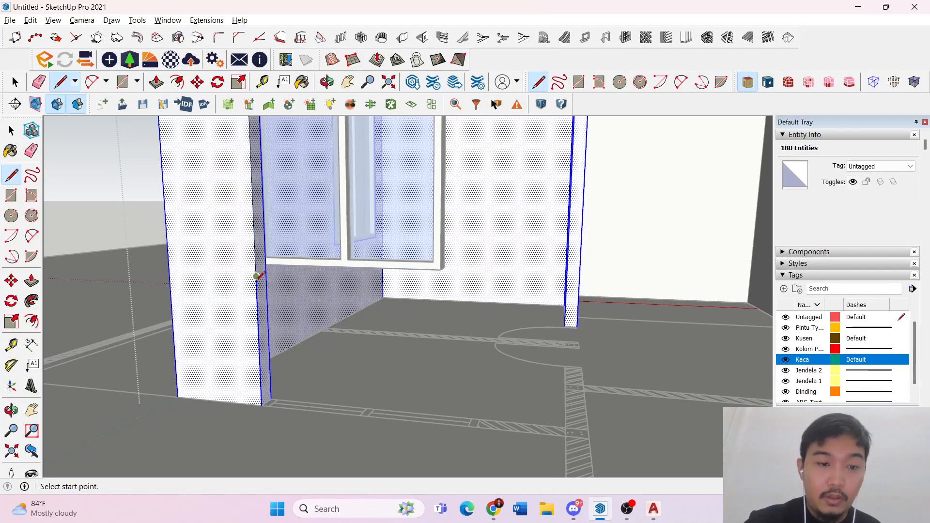
key("space")
left_click(256, 294)
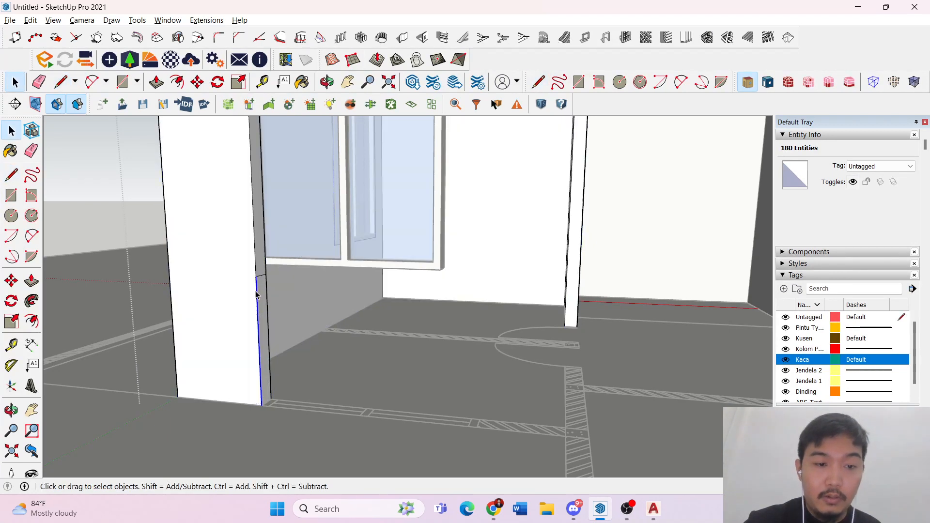
double_click(257, 294)
left_click(257, 295)
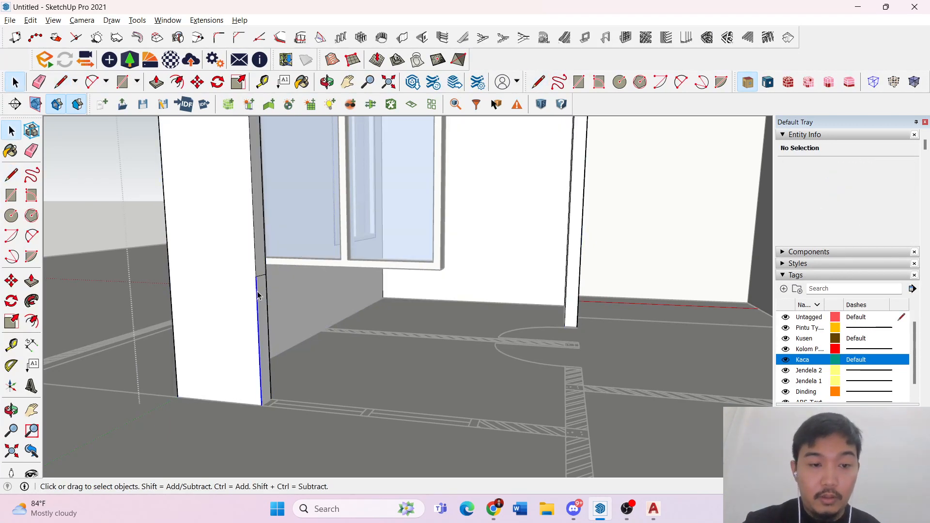
key("Delete")
key("ctrl+z")
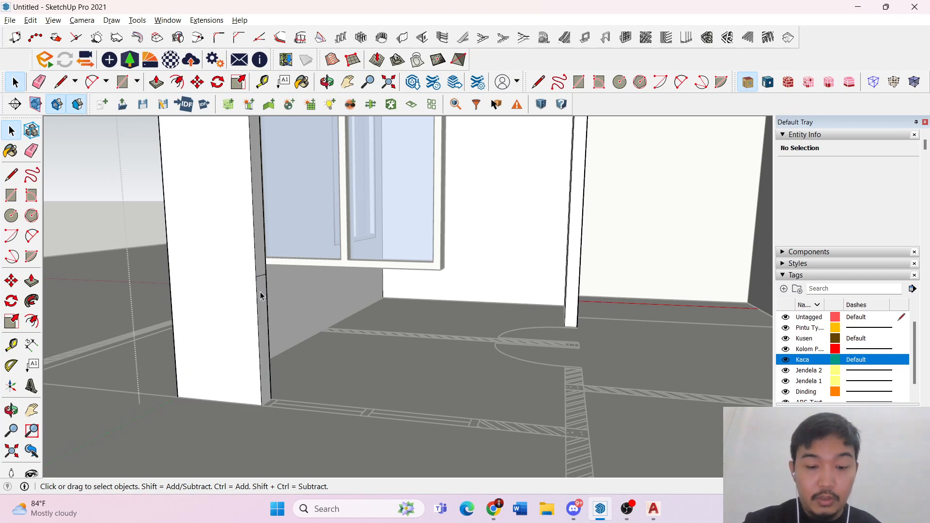
- Push/Pull the lower part of the stub's end face along the plan to the next wall junction, forming a low wall
key("p")
left_click(260, 295)
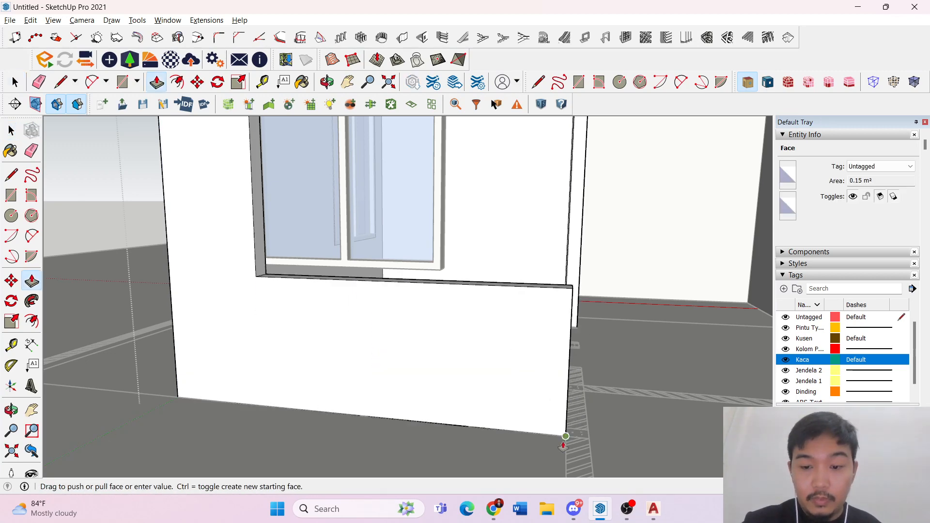
left_click(586, 443)
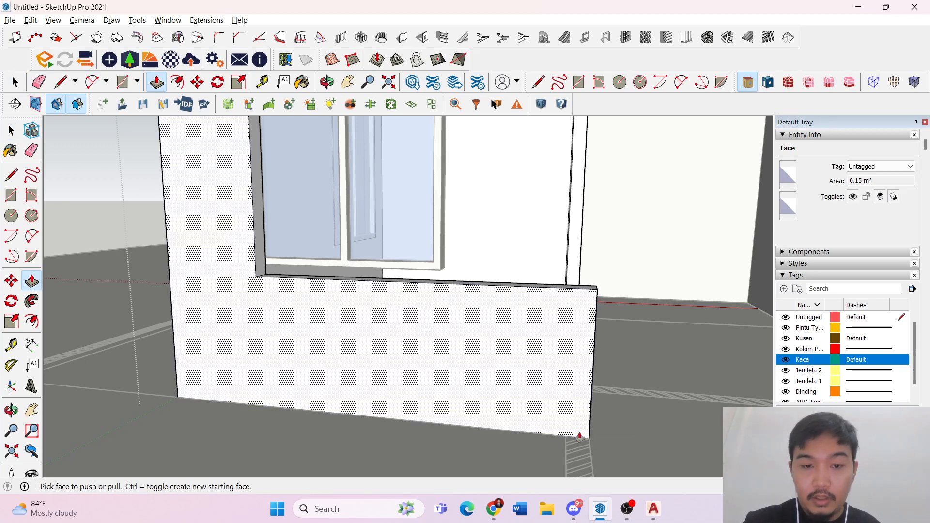
key("space")
- Move the window by its lower corner onto the corner where the low wall meets the wall stub
left_click(397, 270)
key("m")
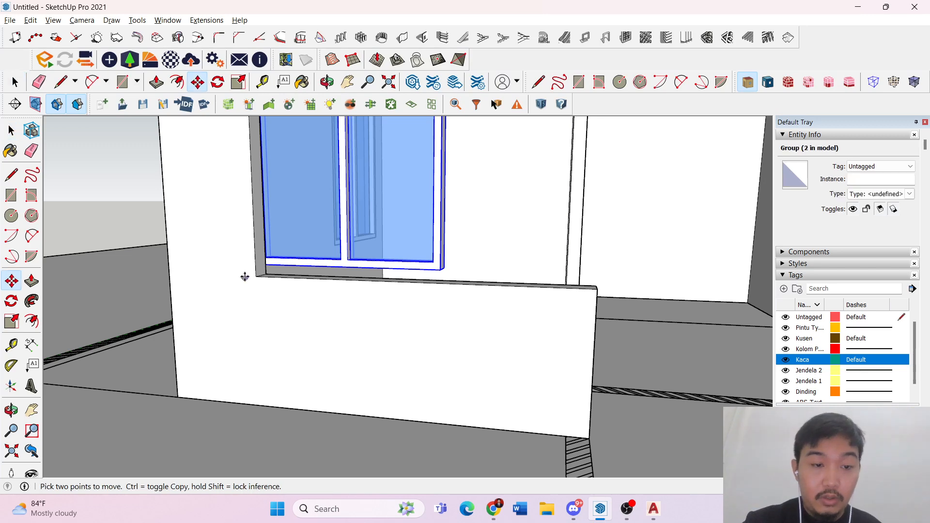
left_click(414, 267)
left_click(311, 265)
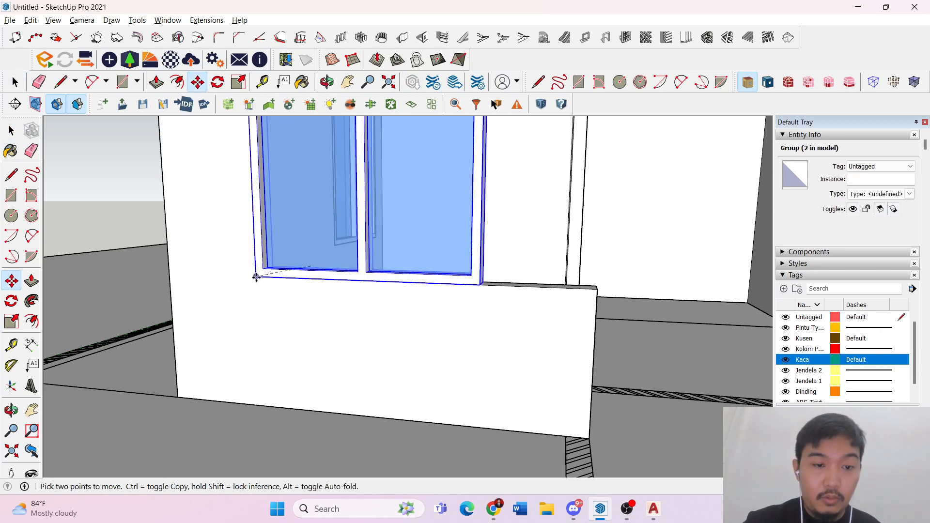
left_click(256, 276)
key("space")
- Reopen the wall group and draw a line across the low wall's top face at the window's far edge
scroll(332, 274, "down", 5)
middle_click_drag(322, 290, 343, 401)
scroll(359, 382, "up", 3)
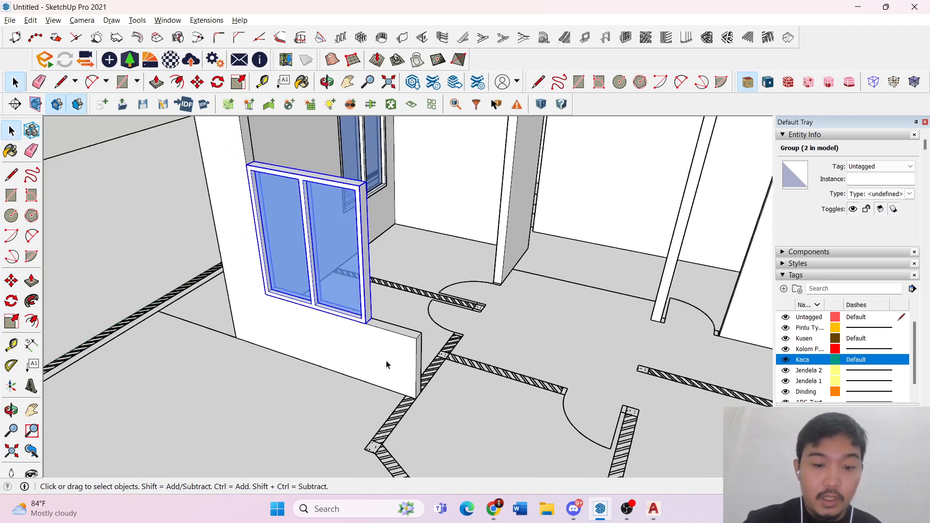
triple_click(400, 335)
key("l")
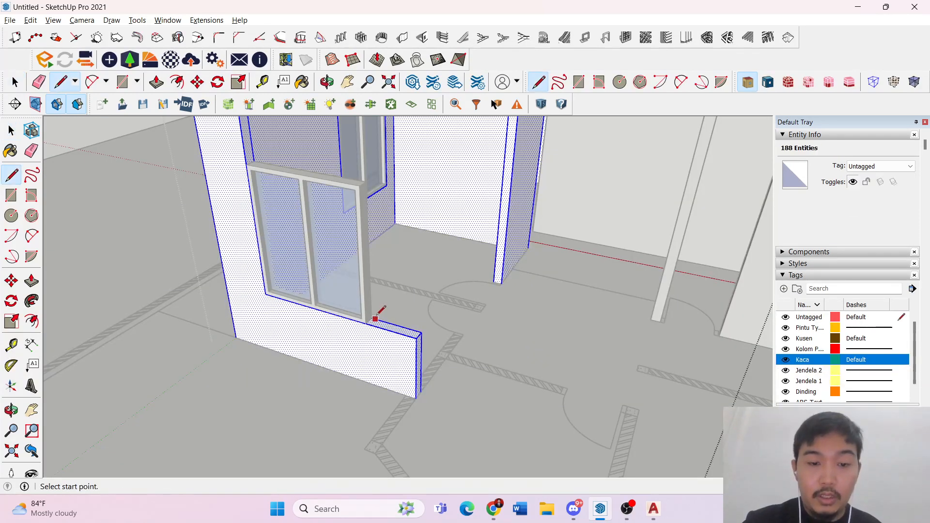
key("space")
- Push/Pull the top face beyond the window up to the full wall height
scroll(403, 325, "up", 2)
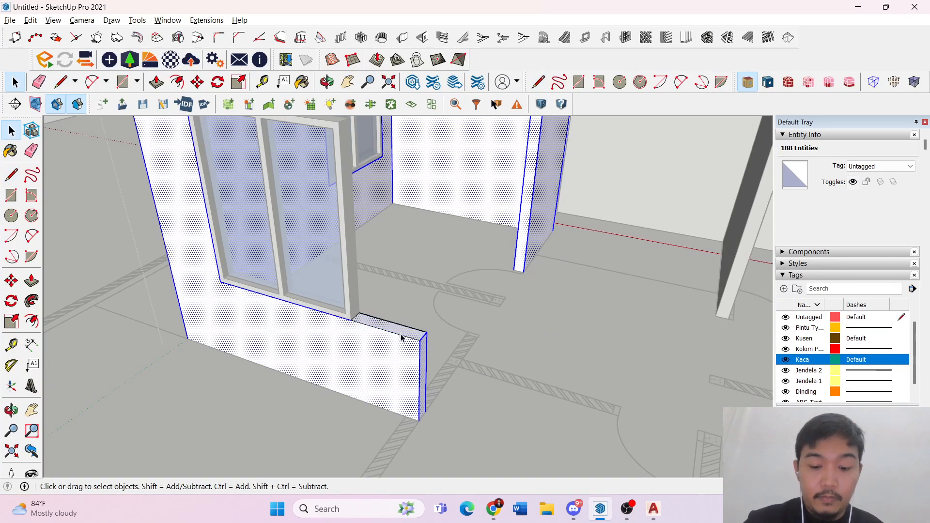
left_click(400, 330)
key("p")
left_click(399, 329)
scroll(405, 278, "down", 5)
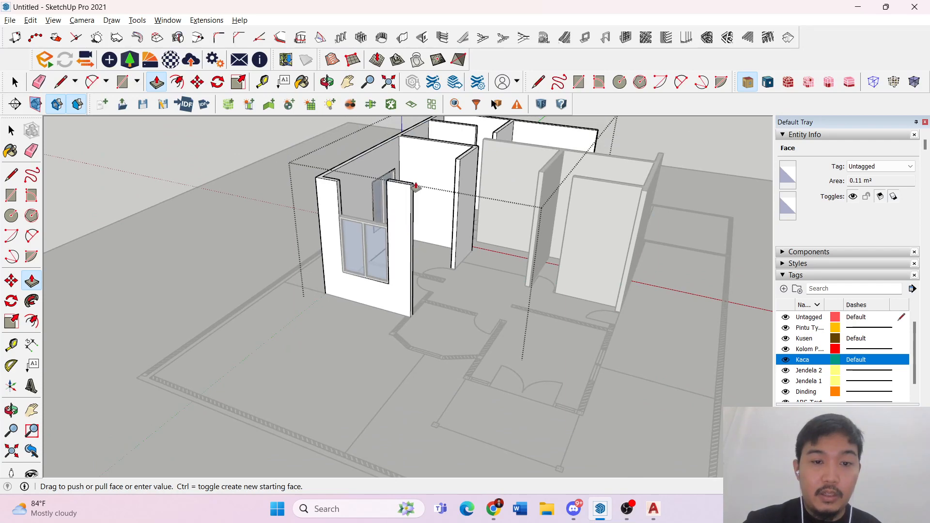
key("space")
- Draw a line across the wall stub's inner side face level with the top of the window
scroll(336, 186, "up", 2)
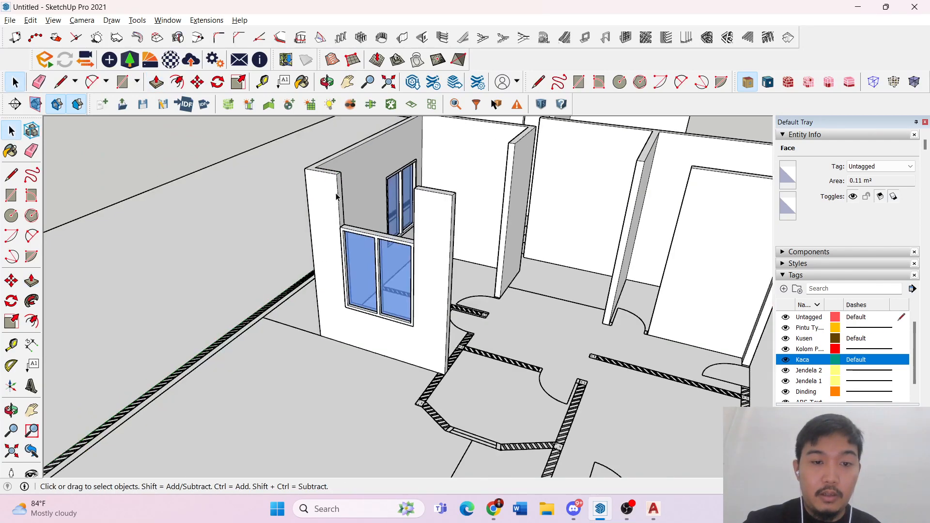
triple_click(339, 200)
scroll(341, 204, "up", 4)
key("l")
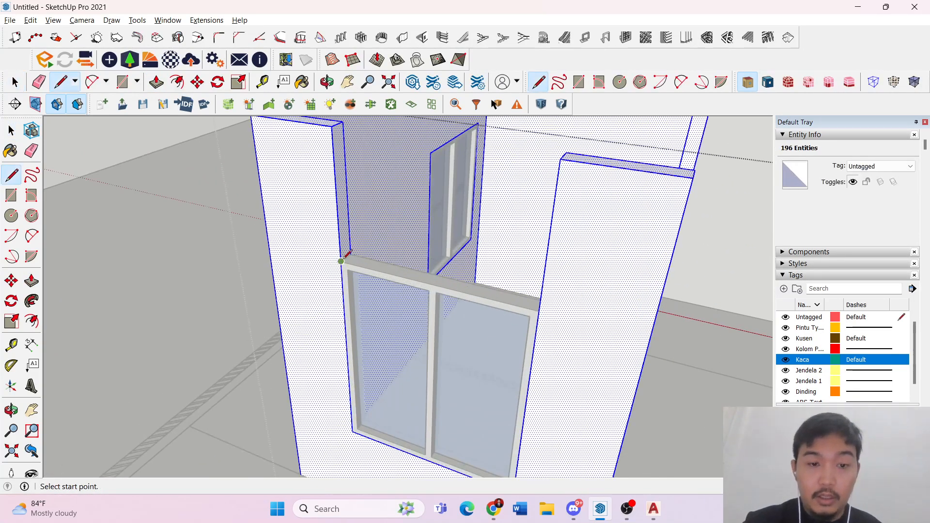
left_click(352, 251)
key("space")
- Push/Pull the face above the window across to the opposite wall piece to close the gap over the window
scroll(326, 247, "down", 3)
left_click(338, 230)
key("p")
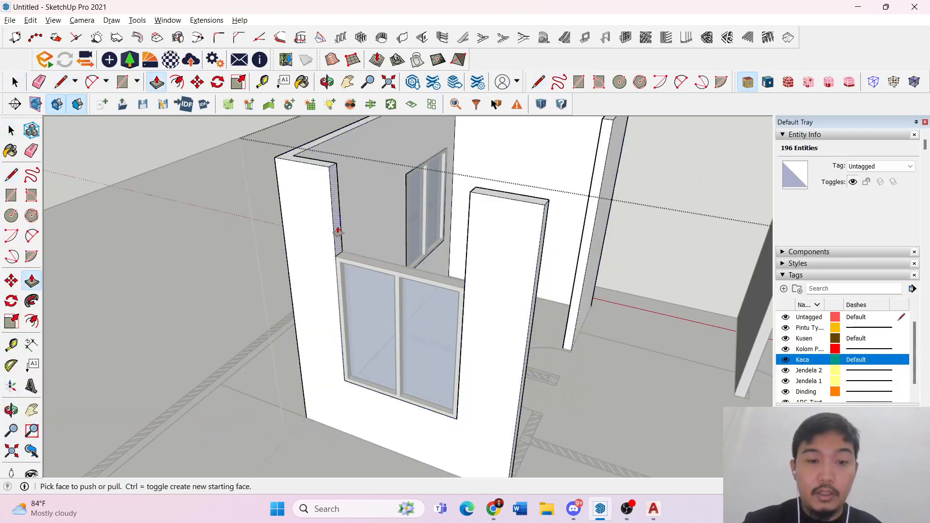
left_click(338, 229)
left_click(472, 199)
key("space")
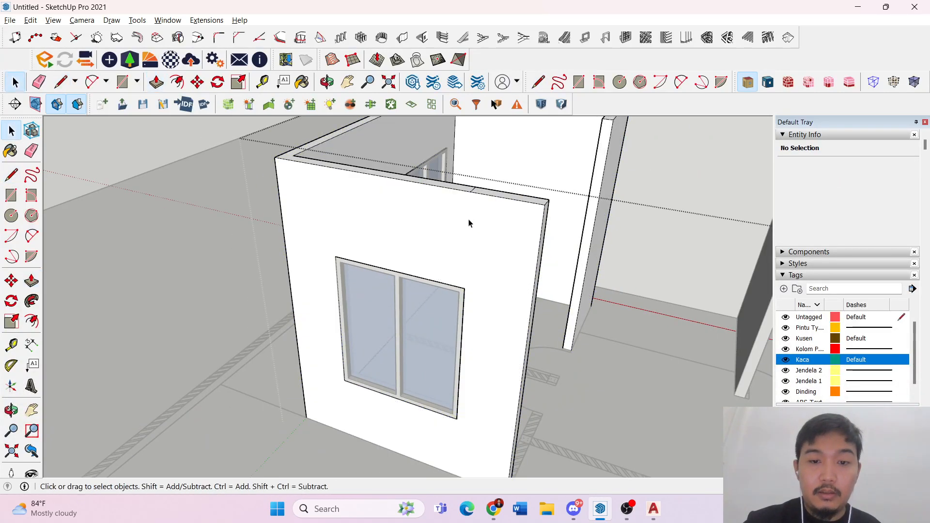
- Examine the completed window wall from inside and outside, along with the rest of the house model
scroll(474, 192, "up", 1)
left_click(473, 190)
scroll(473, 190, "up", 1)
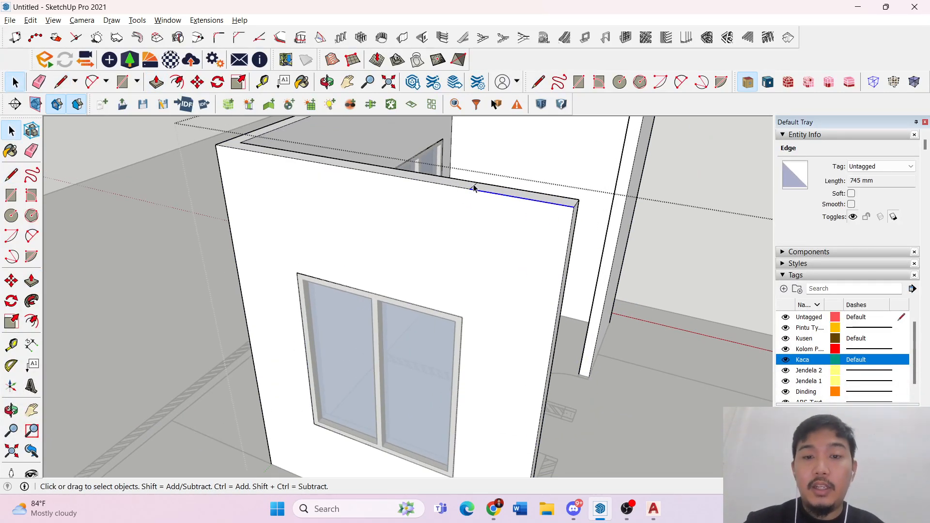
middle_click_drag(530, 193, 240, 179)
left_click(199, 225)
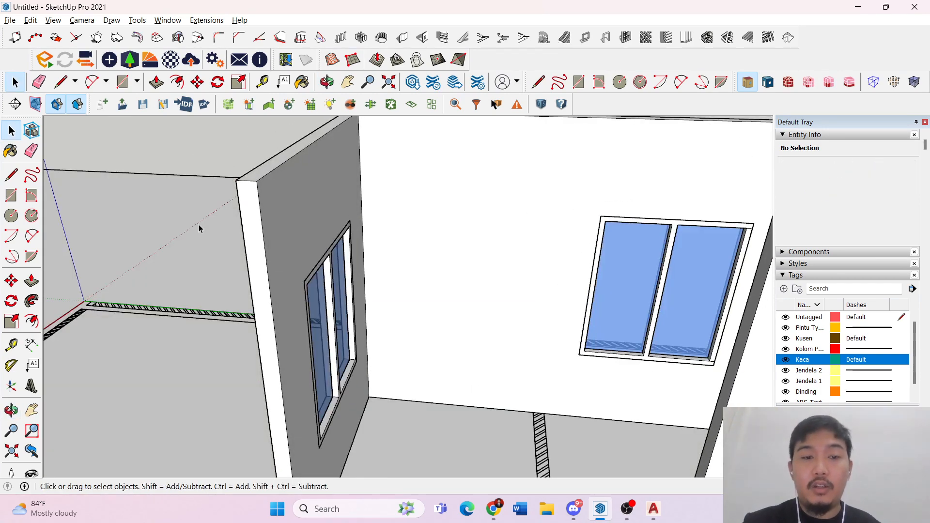
middle_click_drag(199, 225, 656, 205)
scroll(380, 218, "down", 1)
middle_click_drag(267, 220, 630, 226)
left_click_drag(630, 227, 477, 156)
middle_click_drag(384, 258, 374, 237)
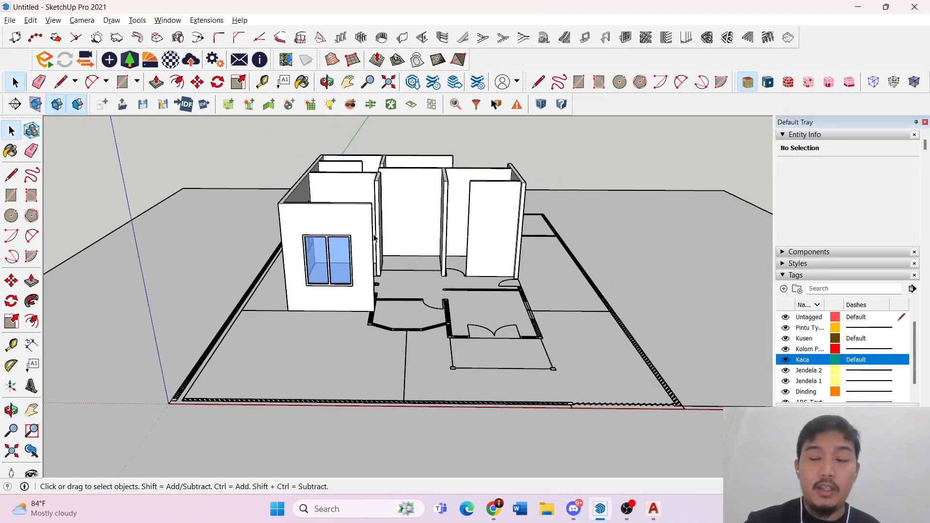
middle_click_drag(377, 195, 474, 268)
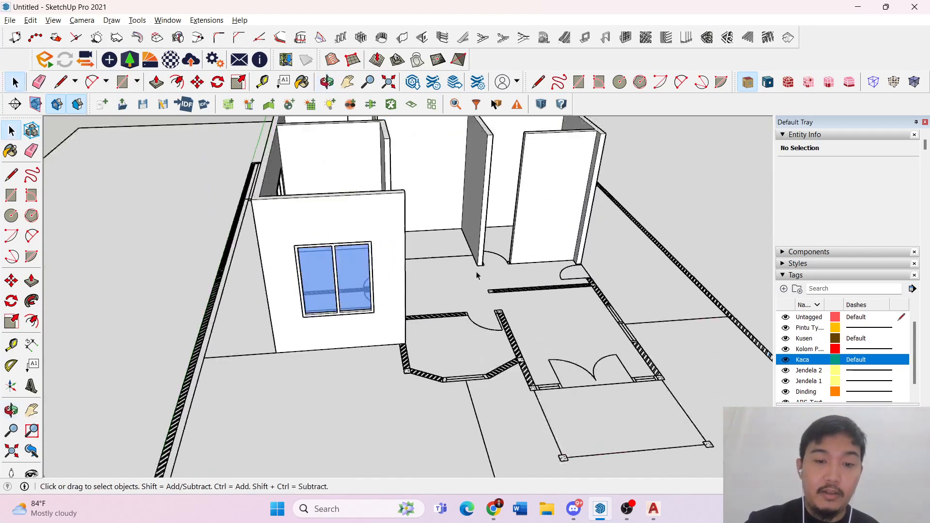
scroll(475, 267, "up", 3)
middle_click_drag(222, 229, 314, 209)
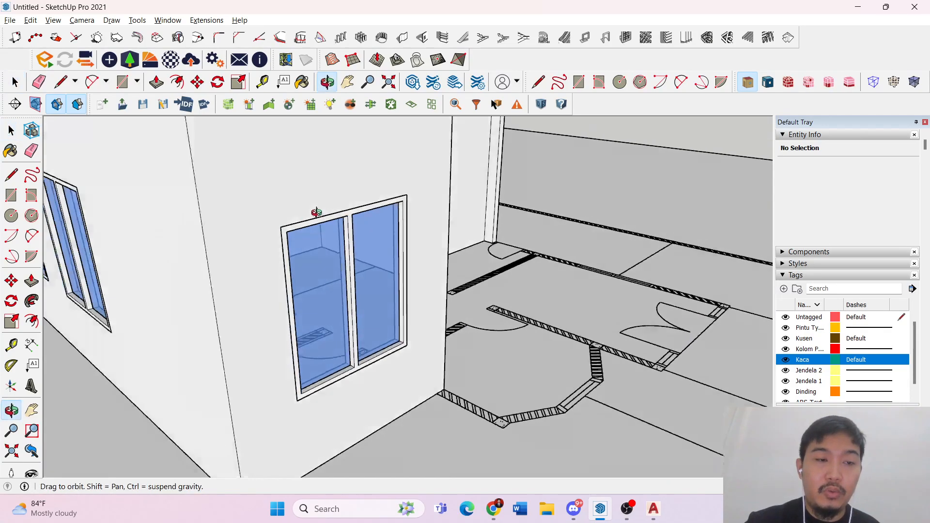
scroll(392, 224, "up", 3)
middle_click_drag(392, 224, 289, 183)
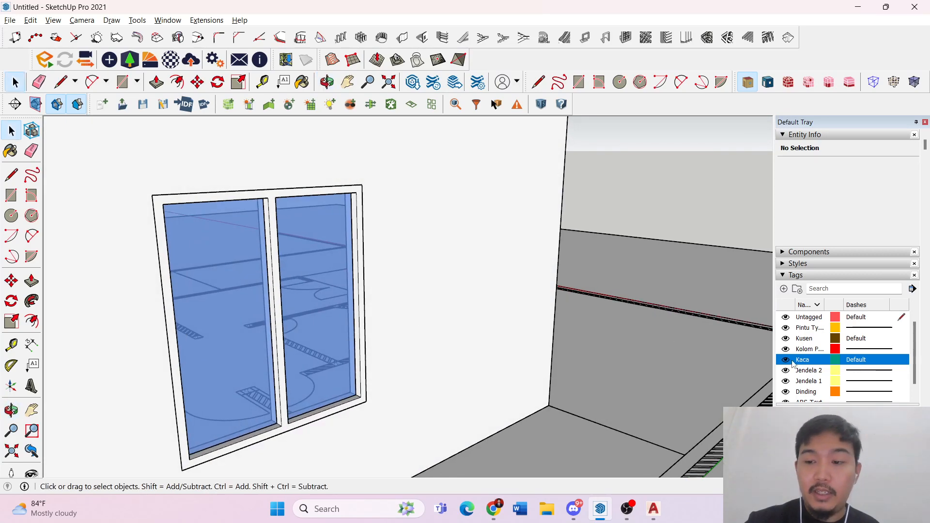
- Hide the Kaca tag and show it again to check the glass in the windows
left_click(786, 360)
left_click(786, 360)
scroll(703, 309, "down", 1)
middle_click_drag(714, 308, 595, 334)
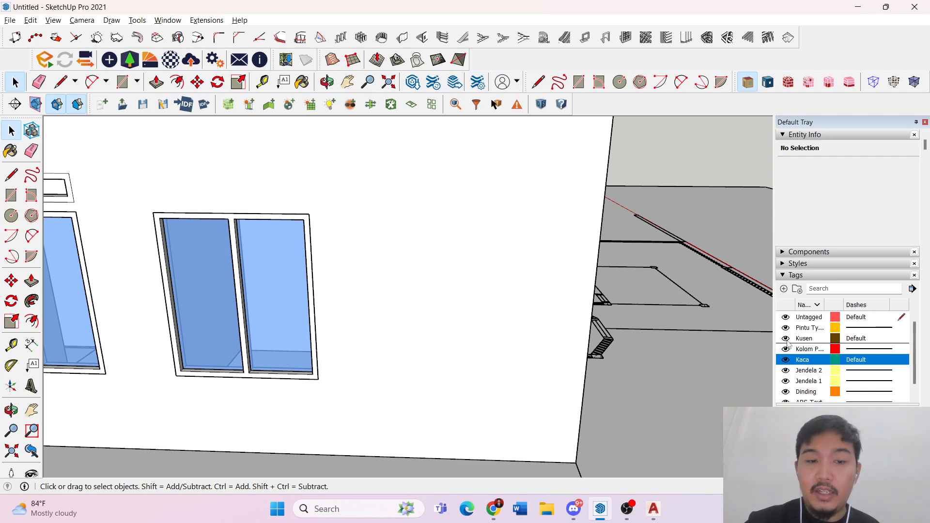
- Hide the Kusen tag and show it again to check the window frames
left_click(786, 339)
middle_click_drag(412, 309, 436, 280)
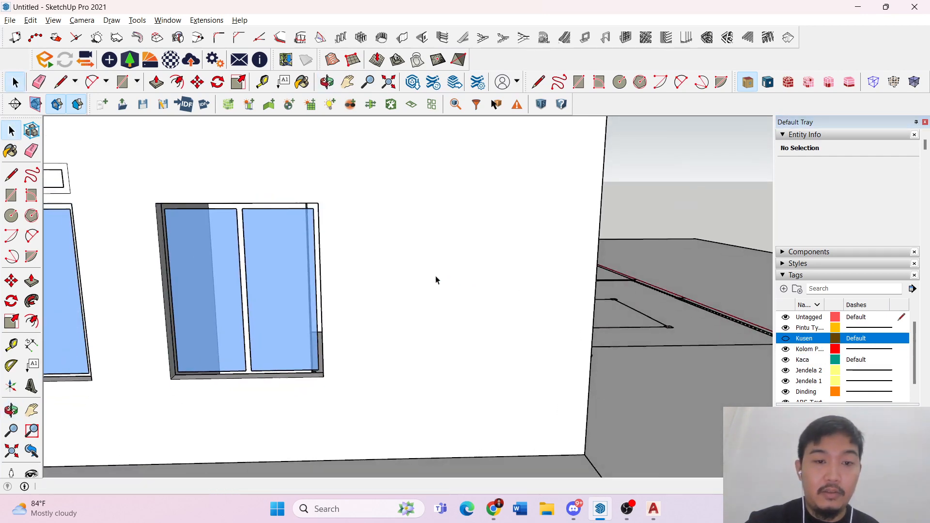
left_click(785, 339)
scroll(690, 256, "down", 5)
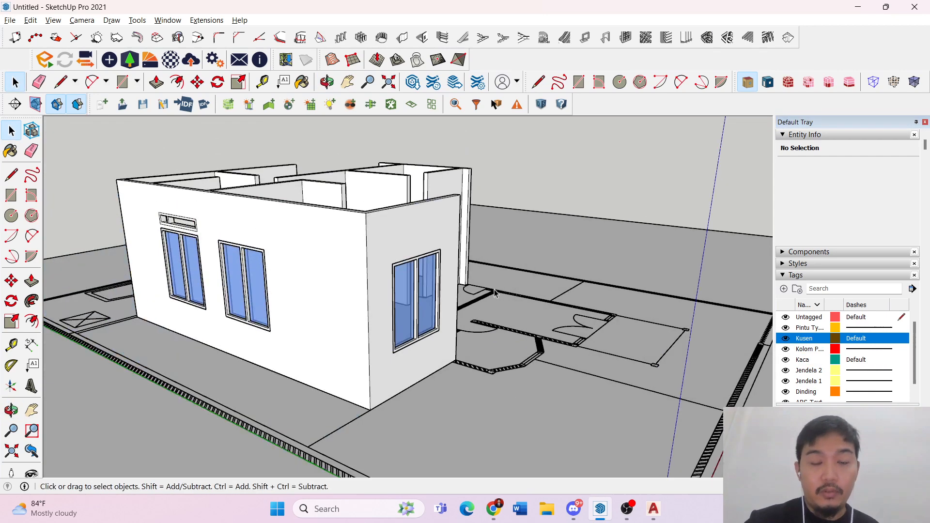
middle_click_drag(494, 272, 426, 270)
scroll(473, 274, "up", 5)
scroll(472, 280, "up", 2)
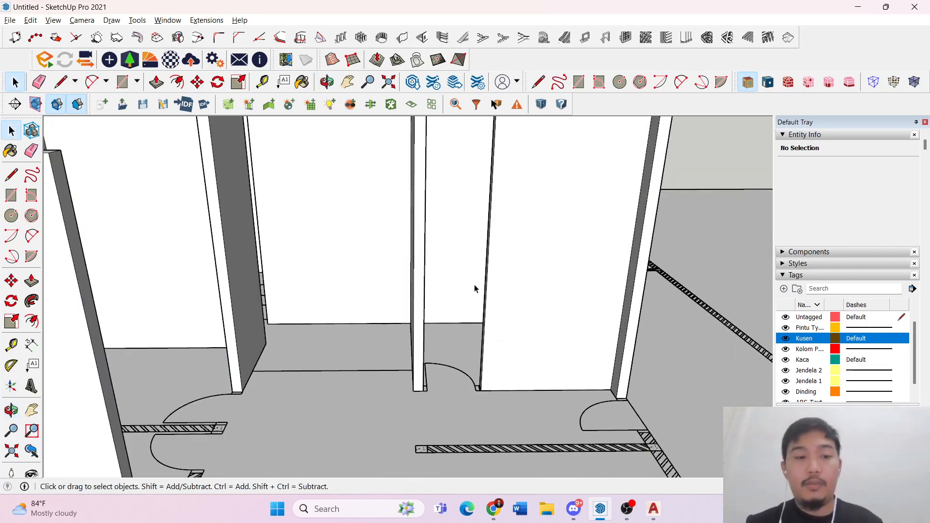
scroll(475, 289, "down", 4)
middle_click_drag(476, 289, 196, 215)
scroll(197, 215, "up", 5)
scroll(257, 276, "up", 4)
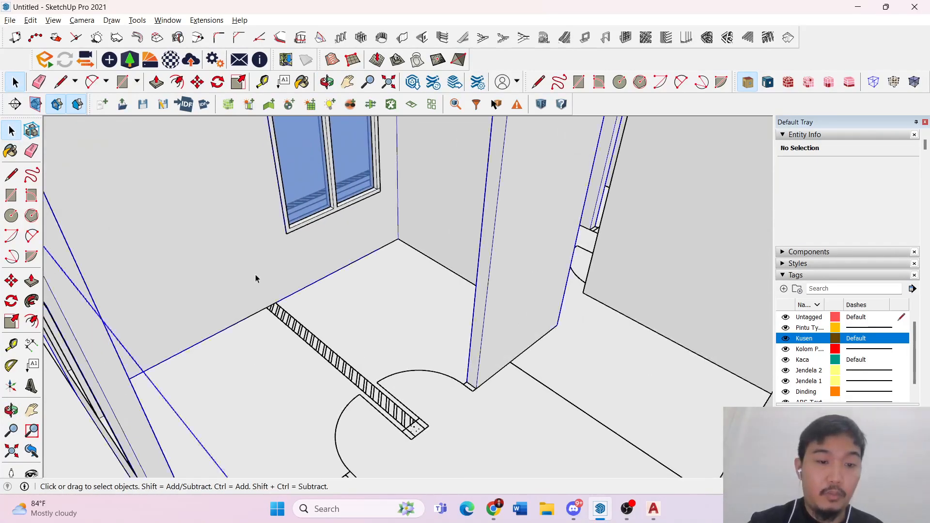
key("r")
scroll(276, 302, "up", 5)
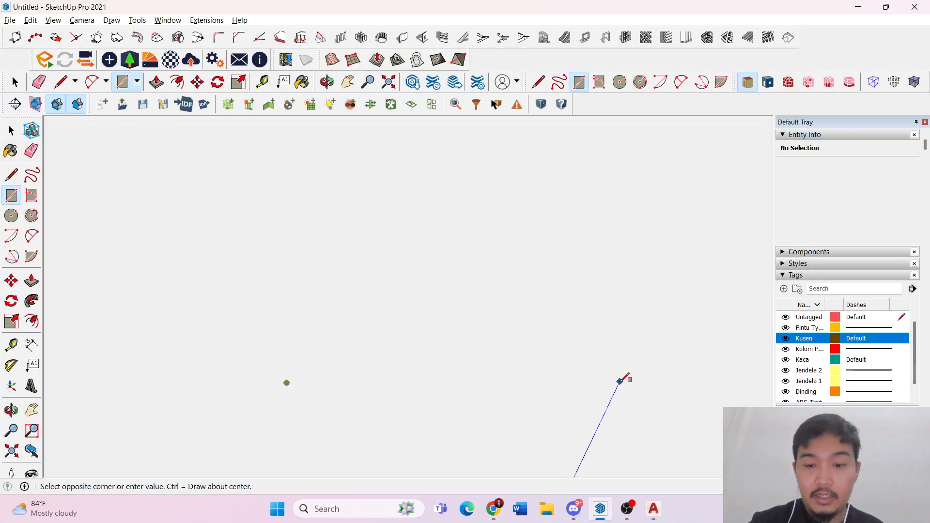
key("space")
- Try to draw a rectangle over the hatched partition wall next to the window room, outside the wall group
scroll(252, 295, "down", 6)
scroll(480, 245, "down", 5)
middle_click_drag(581, 257, 484, 286)
scroll(481, 284, "up", 4)
scroll(416, 293, "up", 3)
key("r")
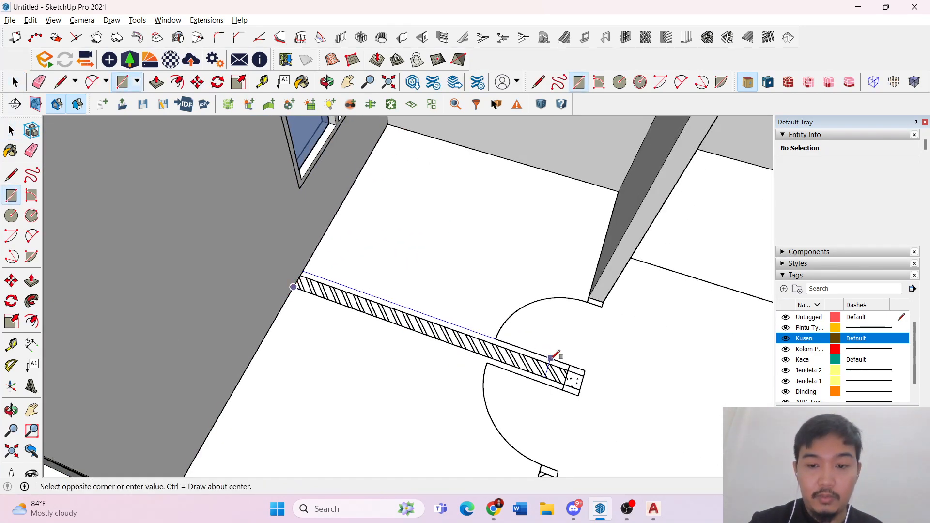
left_click(587, 374)
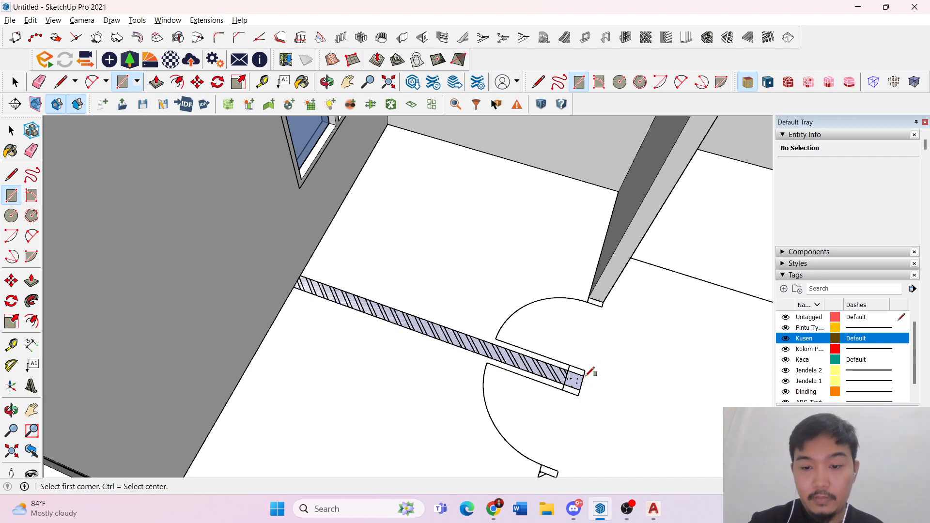
key("space")
scroll(450, 334, "down", 3)
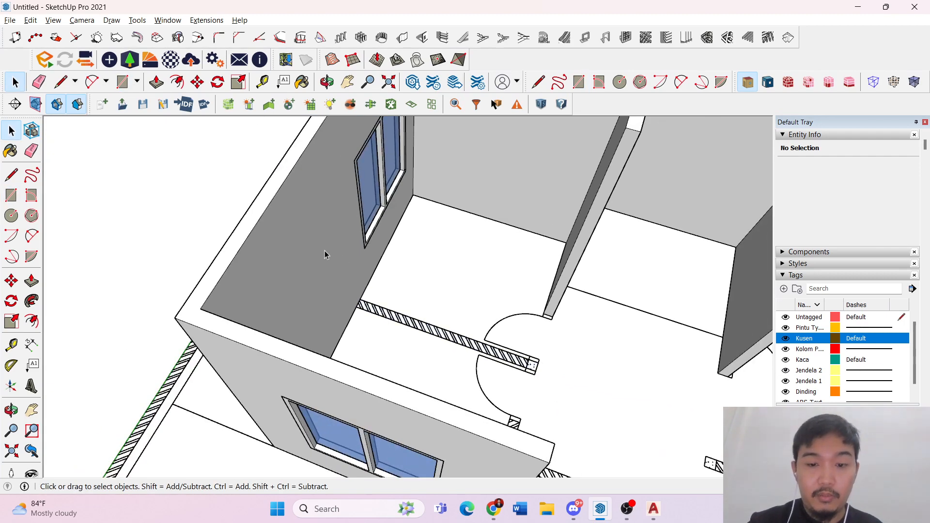
- Inside the wall group, draw a rectangle over the hatched partition from the window wall to its column end
triple_click(325, 255)
key("r")
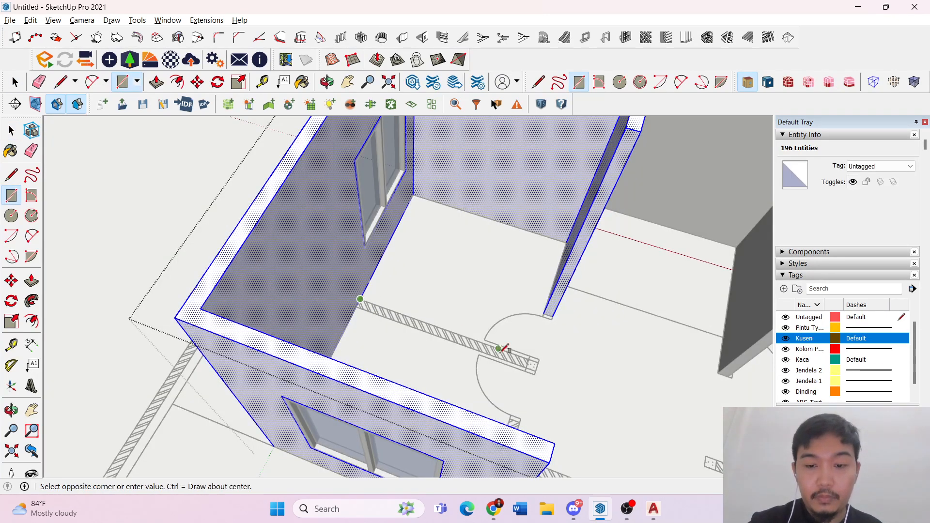
left_click(536, 371)
key("space")
scroll(427, 329, "down", 2)
- Push/Pull the partition rectangle up to the top of the adjoining walls
key("p")
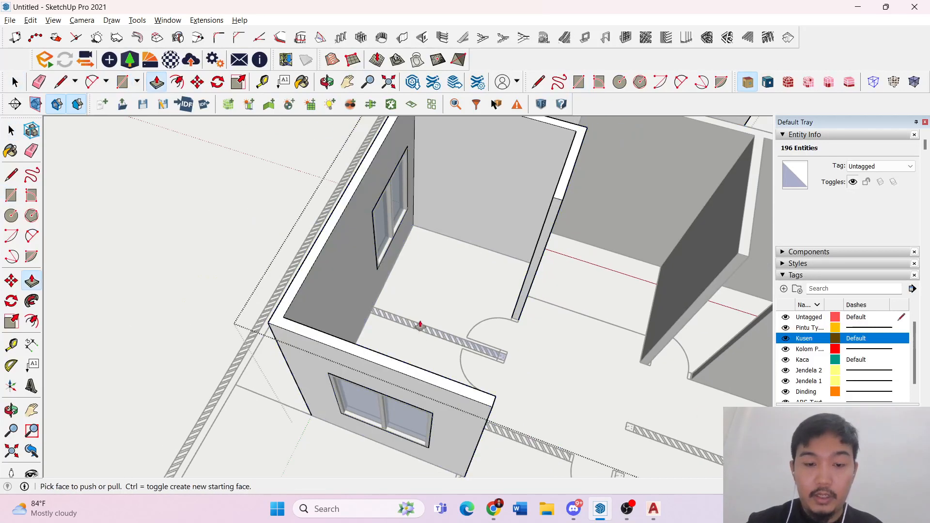
left_click_drag(410, 328, 352, 195)
key("space")
scroll(357, 193, "up", 2)
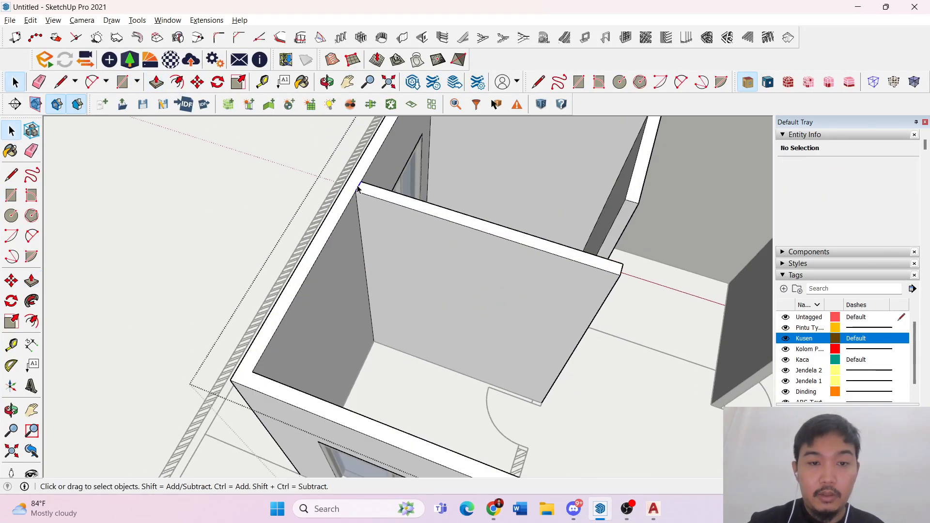
- Open the wall group for editing at the end of the window wall, beside the short hatched wall
scroll(517, 308, "down", 3)
middle_click_drag(529, 312, 382, 249)
scroll(524, 220, "up", 2)
scroll(523, 220, "down", 4)
middle_click_drag(444, 284, 600, 262)
scroll(510, 339, "up", 3)
scroll(405, 269, "up", 3)
key("r")
scroll(339, 232, "up", 4)
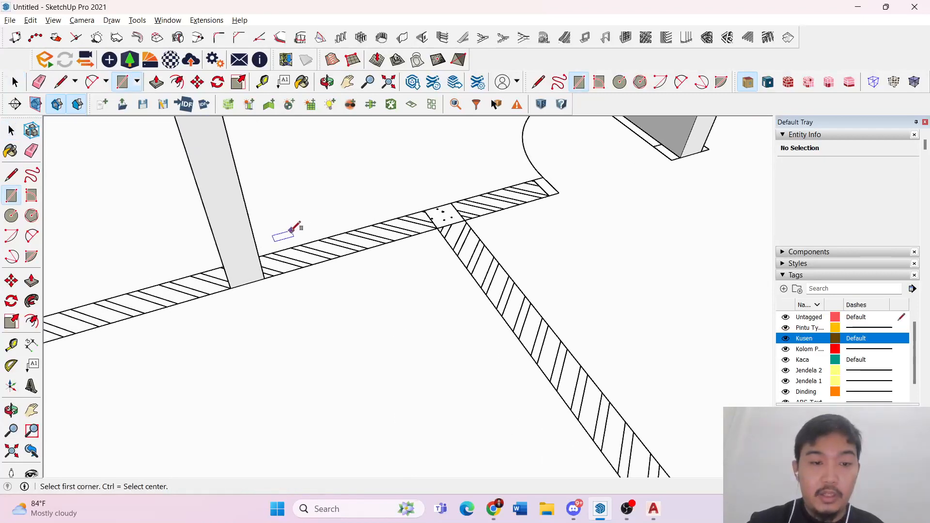
double_click(245, 222)
key("ctrl+a")
- Draw a rectangle over the short hatched wall running from the window wall's end to the door opening
scroll(289, 253, "down", 3)
scroll(274, 250, "up", 2)
key("r")
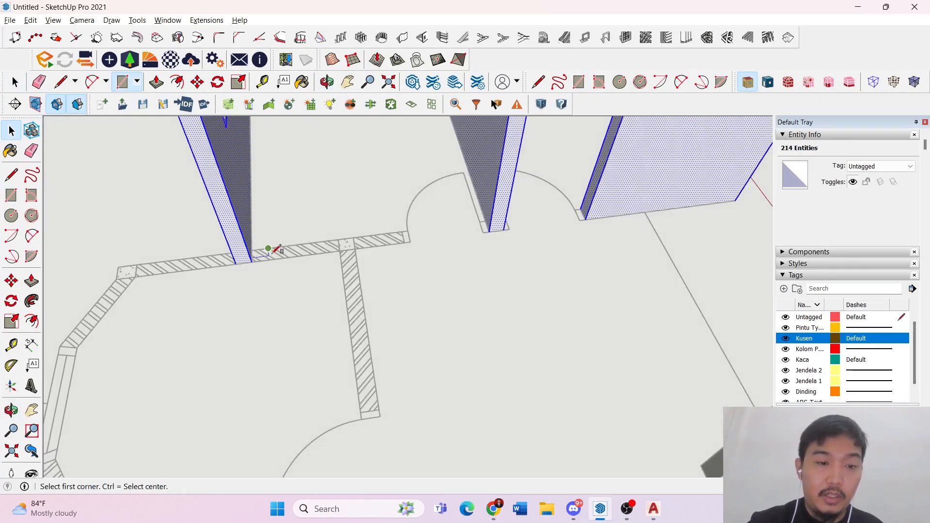
scroll(252, 246, "up", 2)
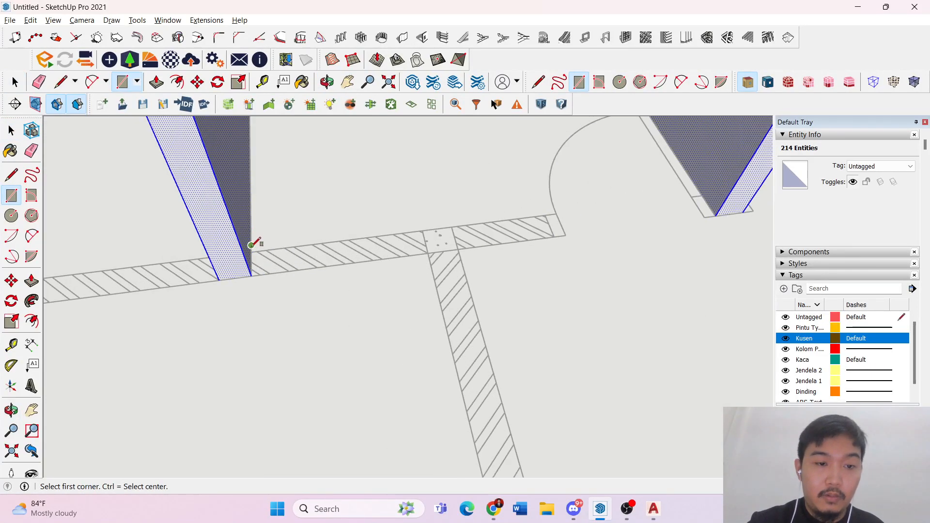
left_click(556, 236)
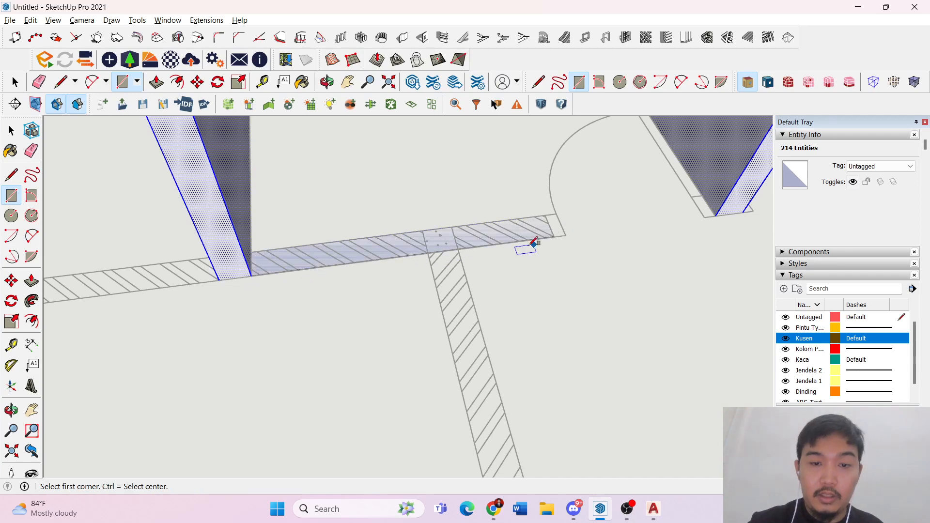
key("space")
- Push/Pull the short wall's rectangle up to the top of the window wall
scroll(430, 251, "down", 5)
left_click(431, 252)
key("p")
left_click(424, 252)
scroll(425, 252, "down", 2)
scroll(493, 208, "down", 4)
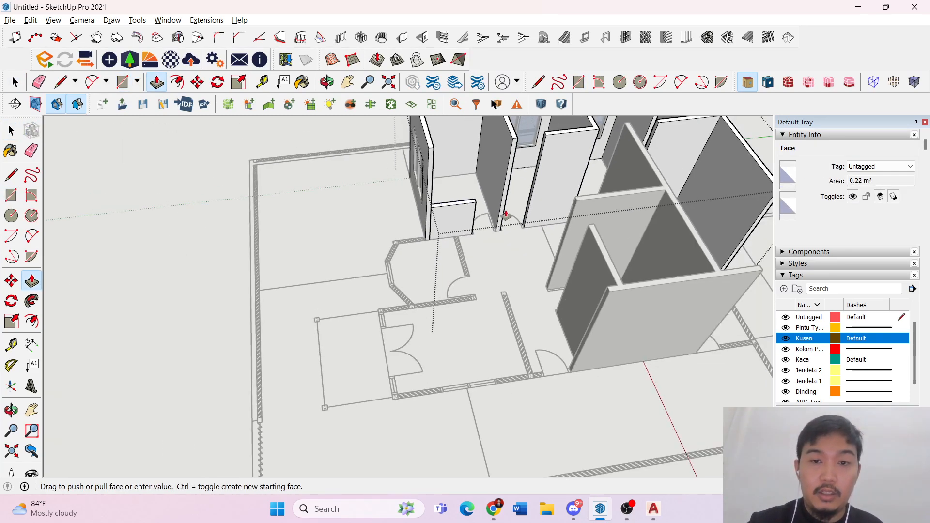
scroll(484, 161, "up", 4)
key("Escape")
triple_click(444, 181)
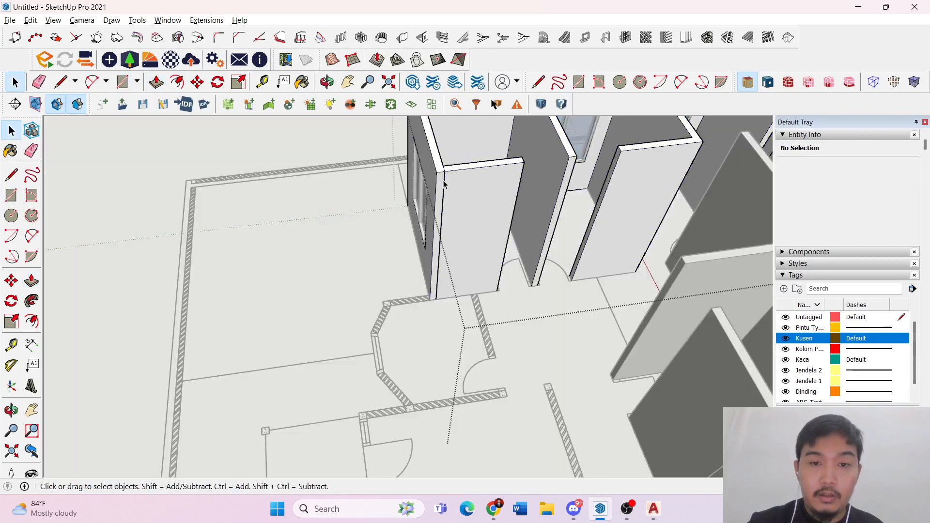
- Try to delete the vertical edge where the short wall meets the window wall
left_click(445, 184)
key("Escape")
scroll(445, 188, "up", 5)
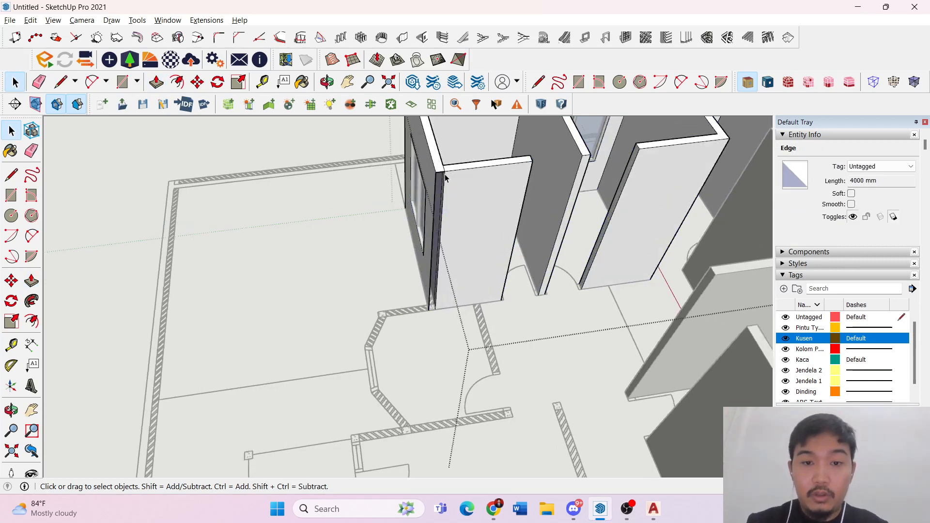
- Inspect the base corner of the short wall and undo its extrusion and base rectangle
scroll(484, 396, "up", 8)
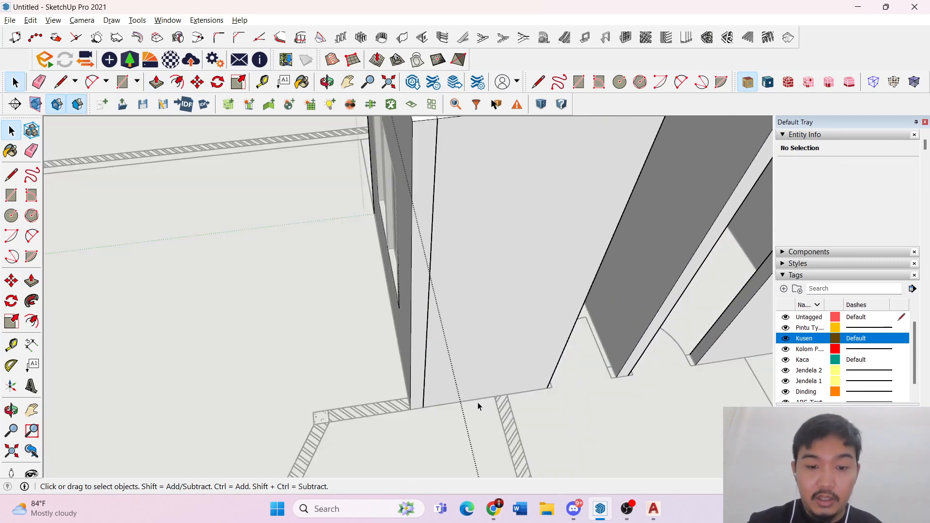
middle_click_drag(453, 389, 344, 396)
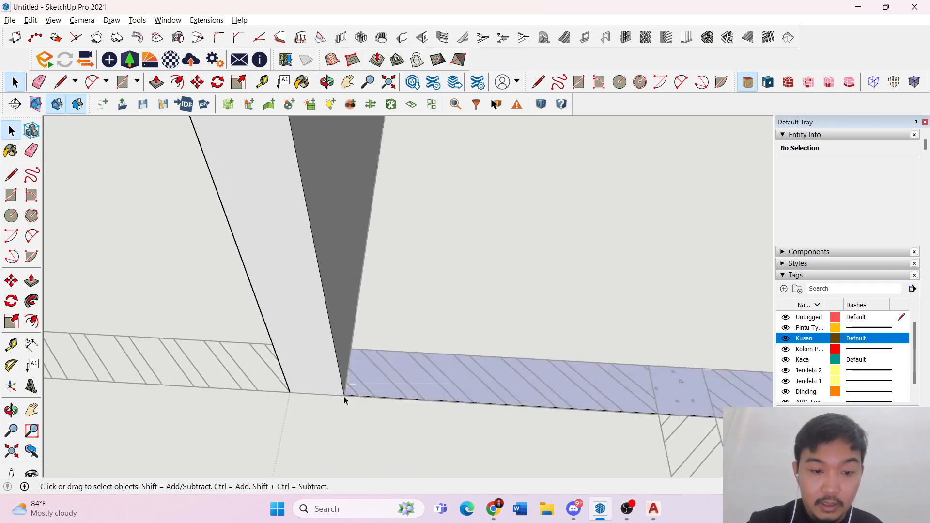
scroll(349, 402, "up", 6)
key("ctrl+z")
key("ctrl+z")
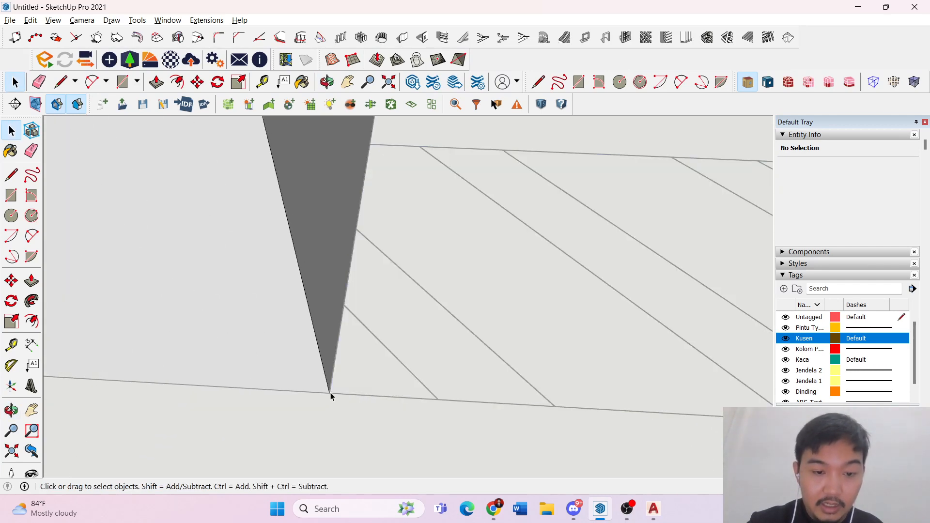
- Redraw the short wall's rectangle from the window wall's exact base corner to the hatched wall's end at the door
key("r")
scroll(330, 394, "up", 3)
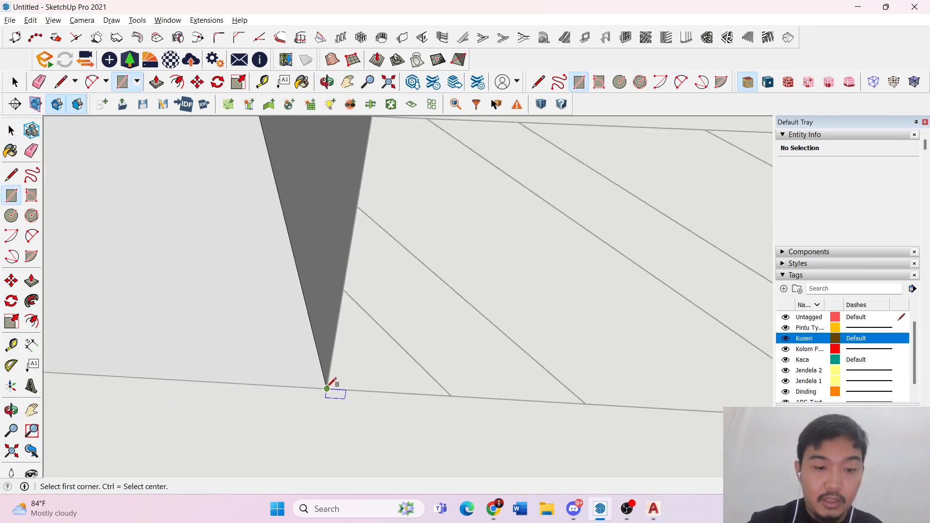
scroll(310, 318, "down", 4)
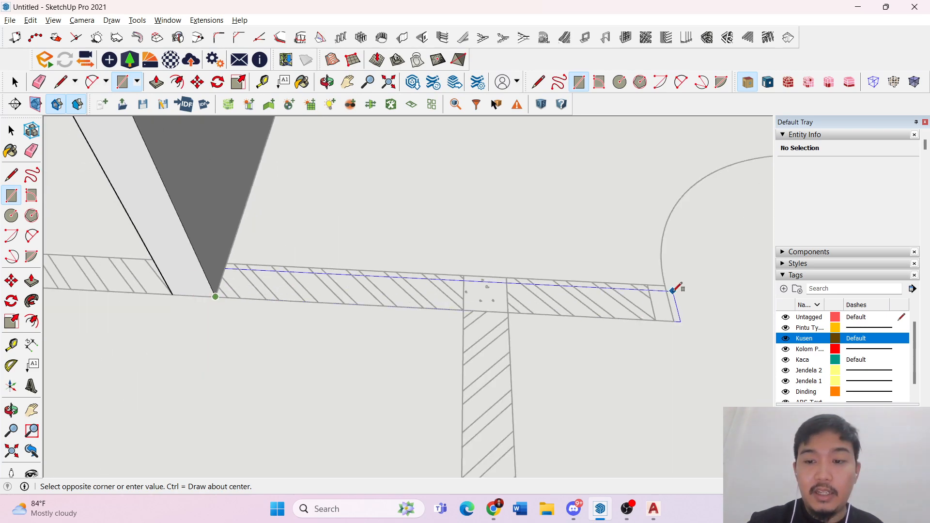
left_click(649, 284)
key("space")
- Push/Pull the short wall up to the window wall's top and delete the vertical seam edge between them
scroll(385, 308, "down", 4)
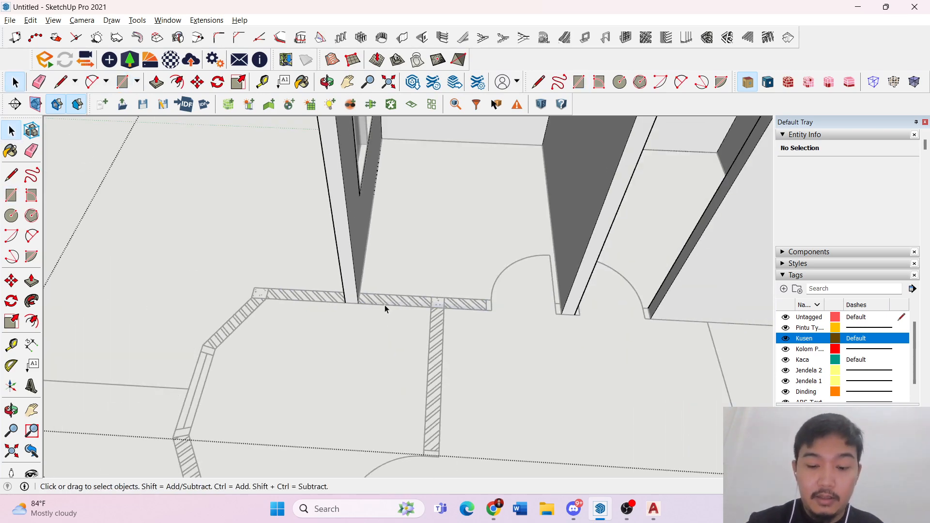
left_click(389, 302)
scroll(391, 287, "down", 6)
scroll(366, 203, "up", 5)
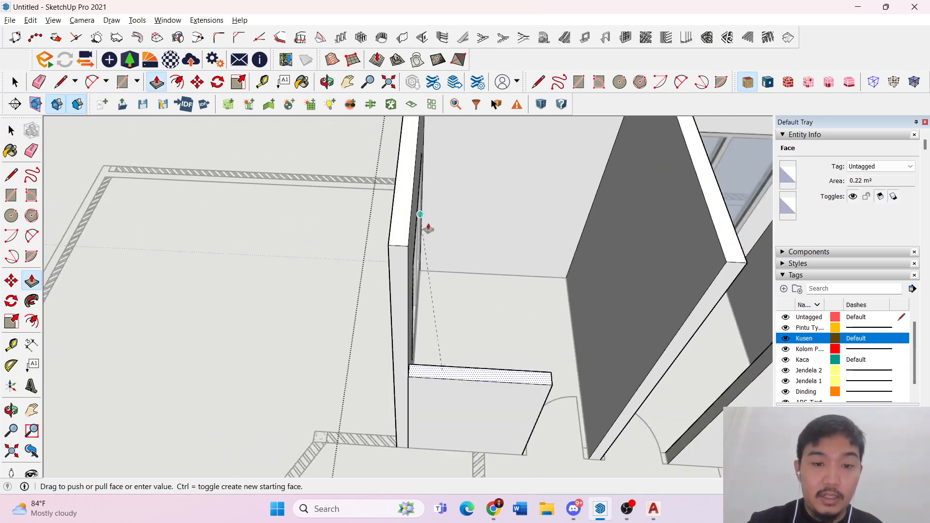
left_click(407, 251)
key("space")
scroll(412, 258, "up", 2)
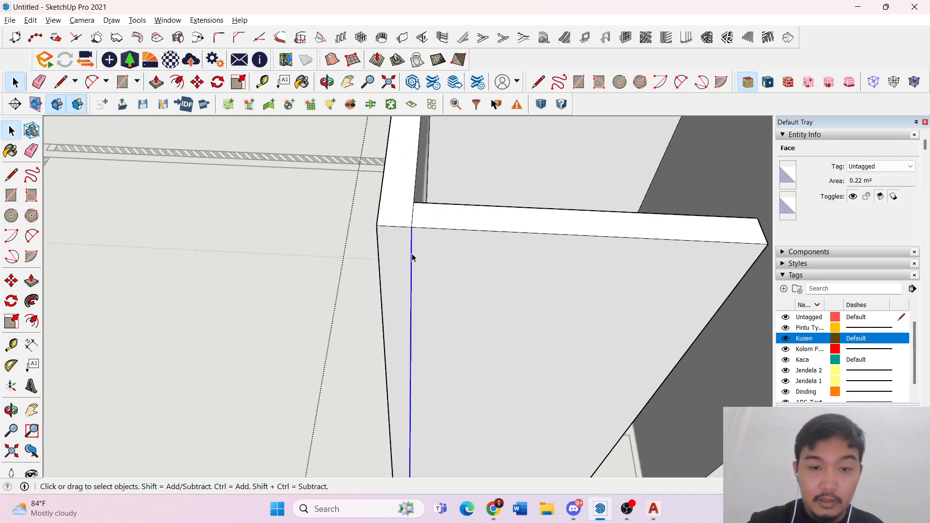
scroll(413, 222, "down", 6)
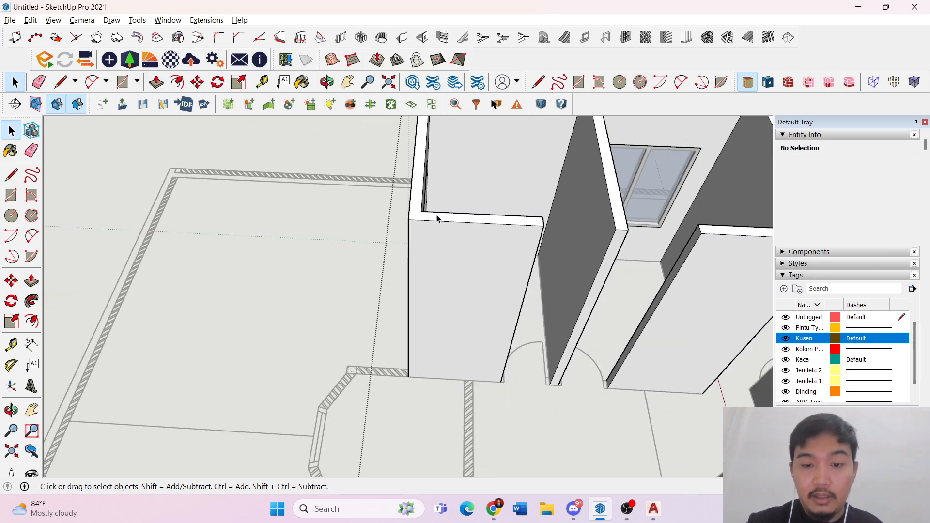
middle_click_drag(436, 217, 582, 180)
middle_click_drag(389, 300, 718, 324)
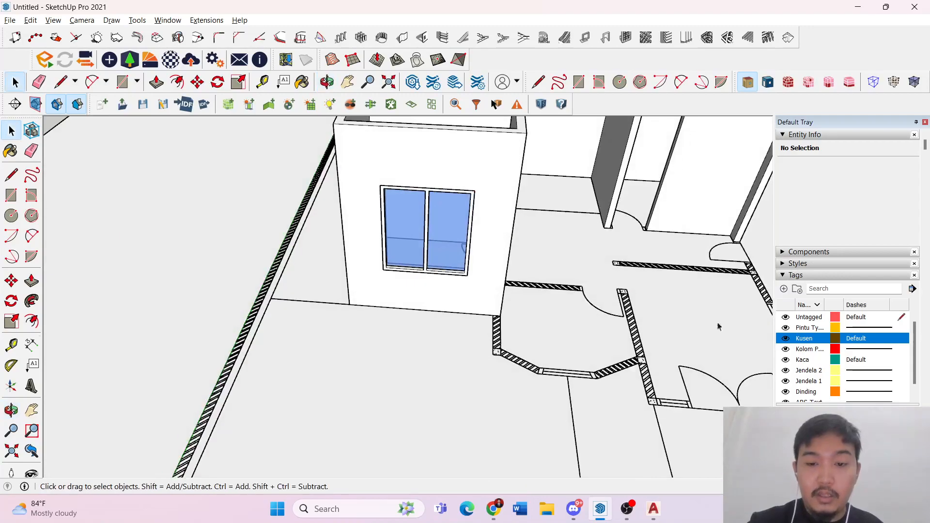
scroll(718, 324, "up", 3)
scroll(412, 326, "up", 4)
middle_click_drag(383, 290, 322, 325)
scroll(444, 222, "up", 3)
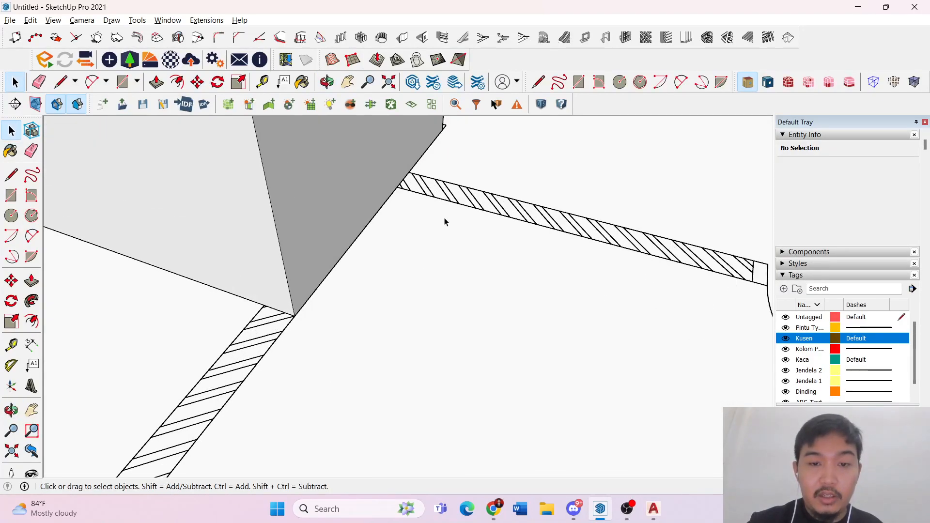
middle_click_drag(444, 221, 363, 240)
key("r")
scroll(499, 207, "down", 6)
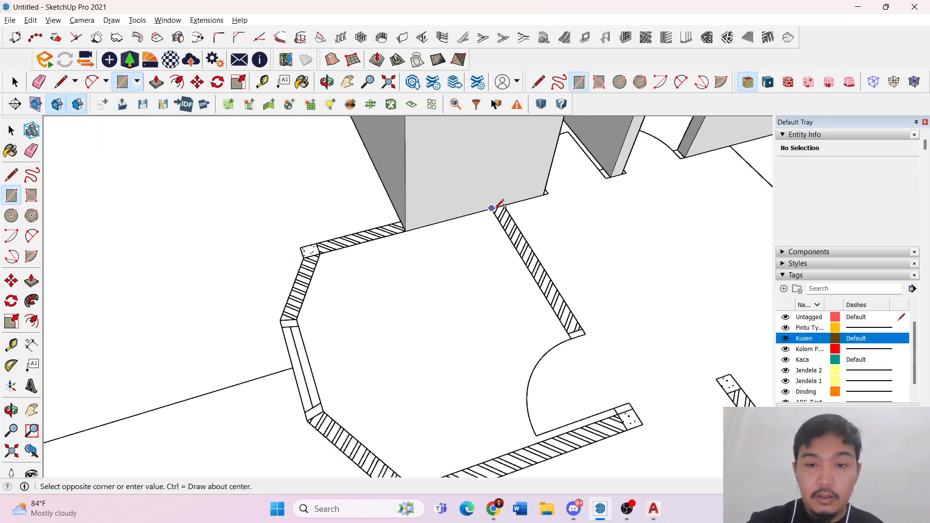
key("space")
- Inside the wall group, draw a rectangle over the hatched partition running from the short wall to the bay room's door
left_click(465, 173)
scroll(521, 237, "up", 2)
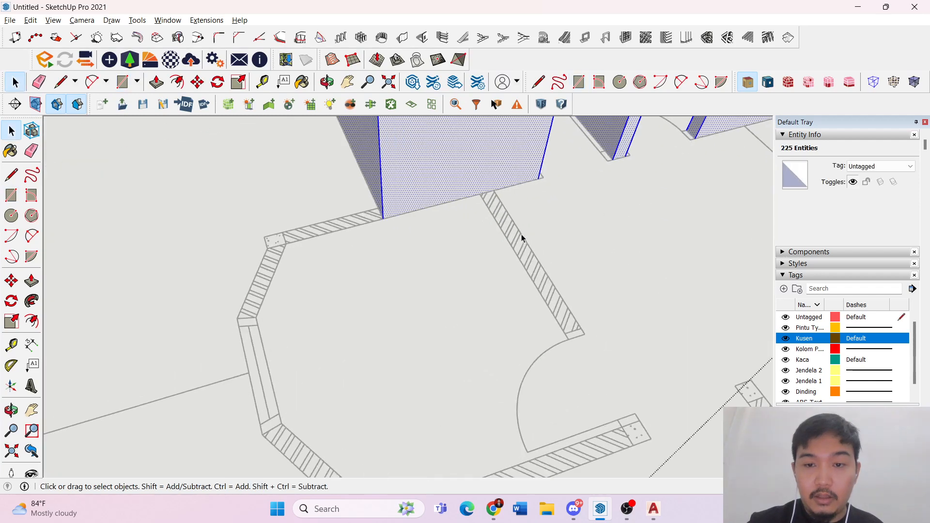
key("r")
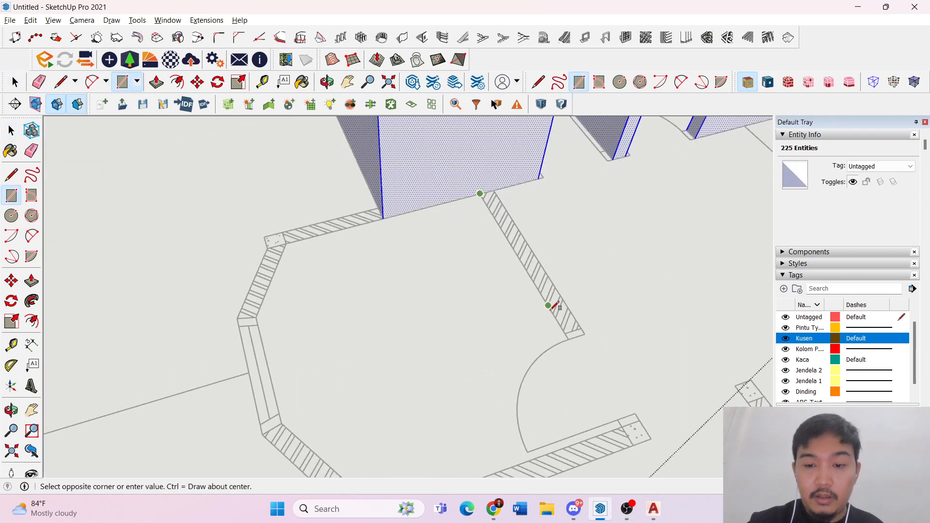
scroll(486, 270, "down", 5)
key("space")
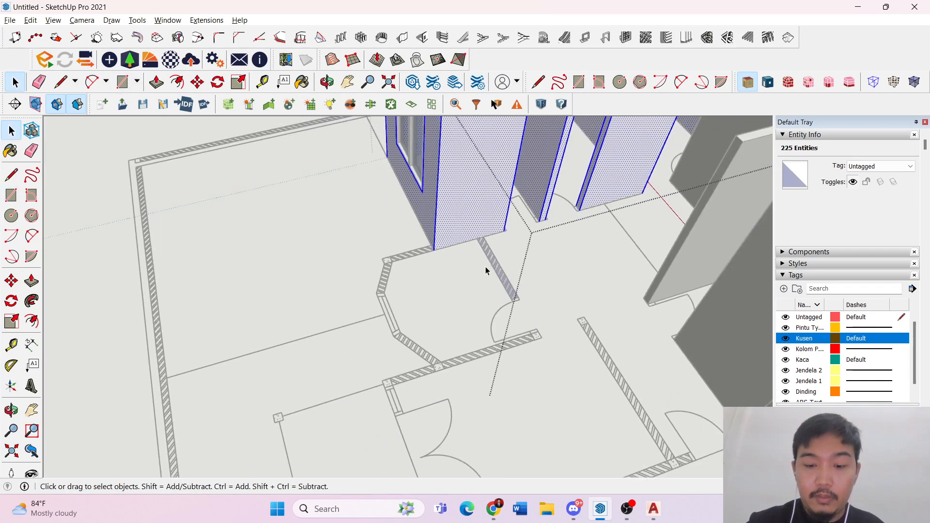
- Push/Pull the bay room partition up to the short wall's top and delete the seam edge across their tops
key("p")
left_click(492, 266)
scroll(503, 253, "down", 2)
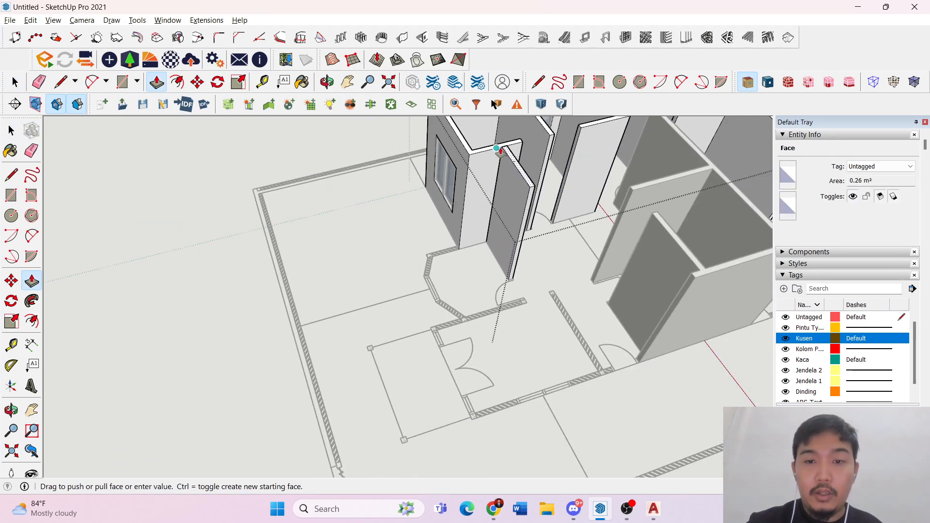
left_click(501, 151)
key("space")
scroll(499, 157, "up", 4)
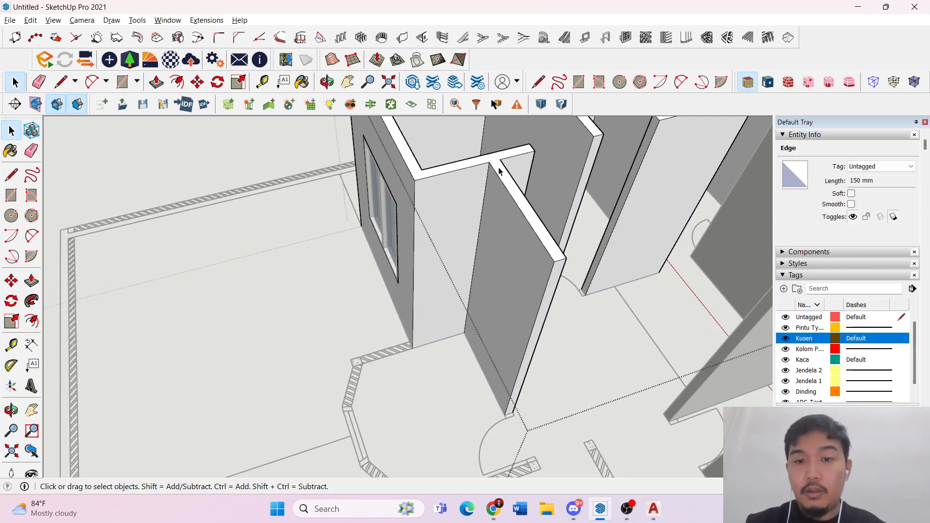
- Examine the raised walls against the floor plan around the bay room and the remaining hatched walls
middle_click_drag(499, 170, 449, 166)
scroll(516, 248, "down", 6)
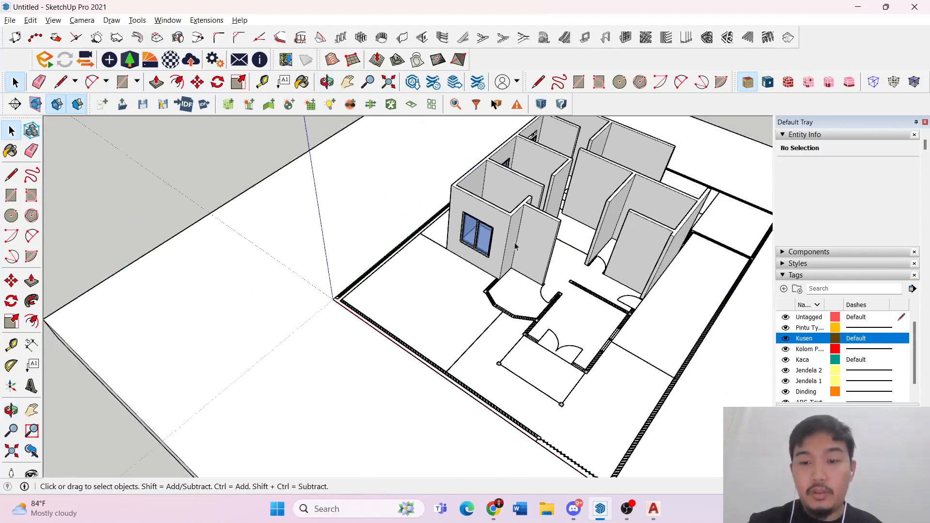
middle_click_drag(516, 247, 590, 208)
triple_click(589, 209)
scroll(586, 220, "up", 5)
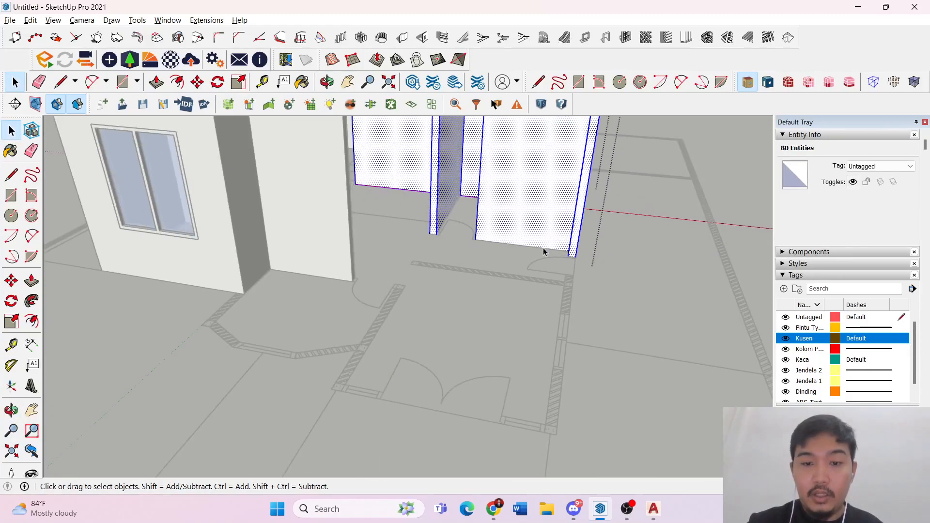
middle_click_drag(543, 251, 544, 342)
scroll(443, 296, "down", 6)
scroll(472, 272, "up", 2)
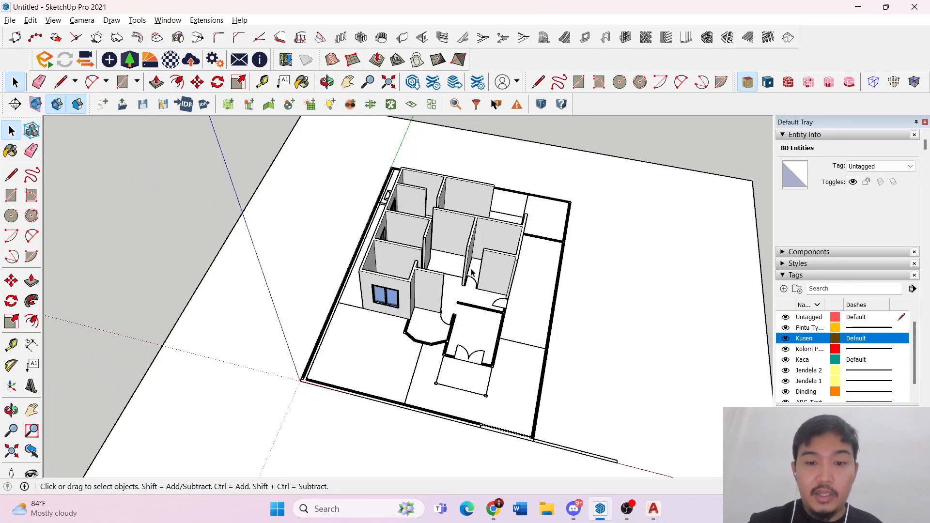
middle_click_drag(471, 273, 410, 244)
double_click(446, 259)
middle_click_drag(666, 266, 712, 224)
left_click(712, 224)
- Inside the wall group, try drawing a rectangle over the hatched bay stub, from its corner column to the window wall's base corner
scroll(402, 333, "up", 5)
scroll(358, 329, "up", 8)
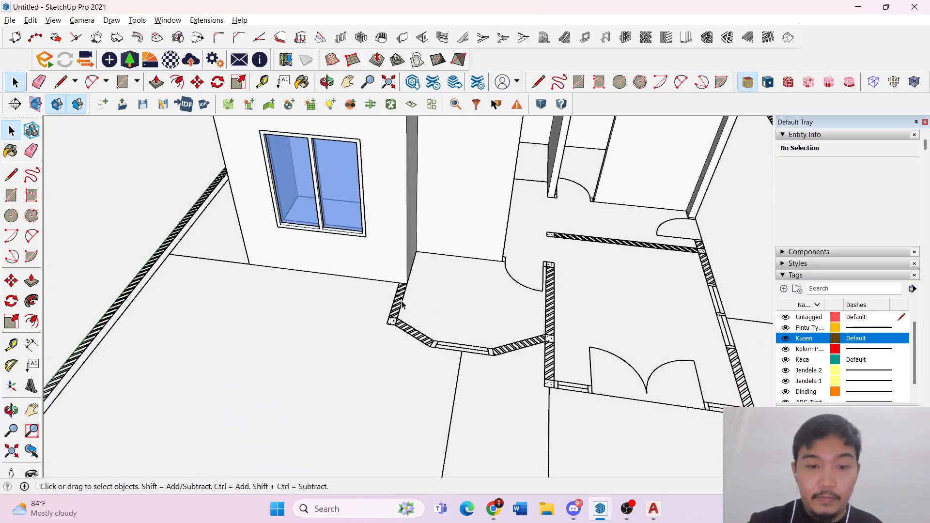
double_click(412, 286)
scroll(414, 293, "up", 1)
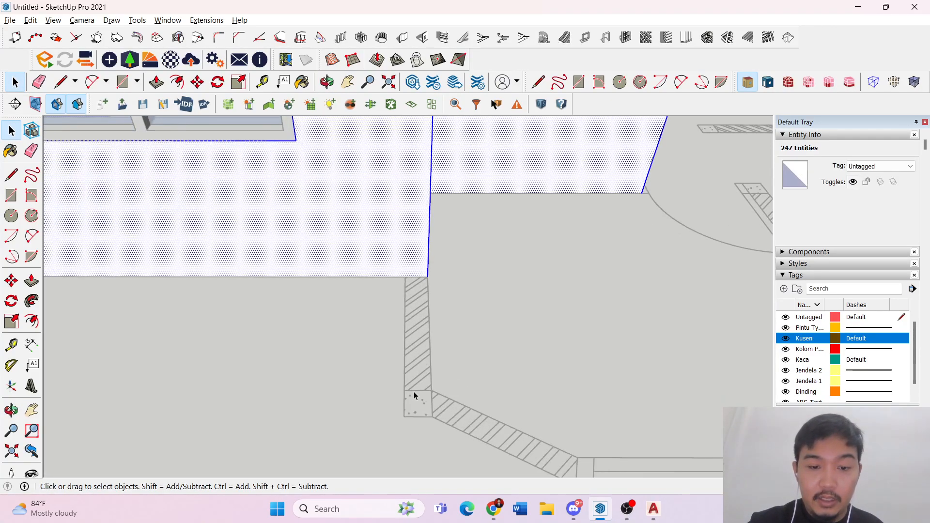
key("r")
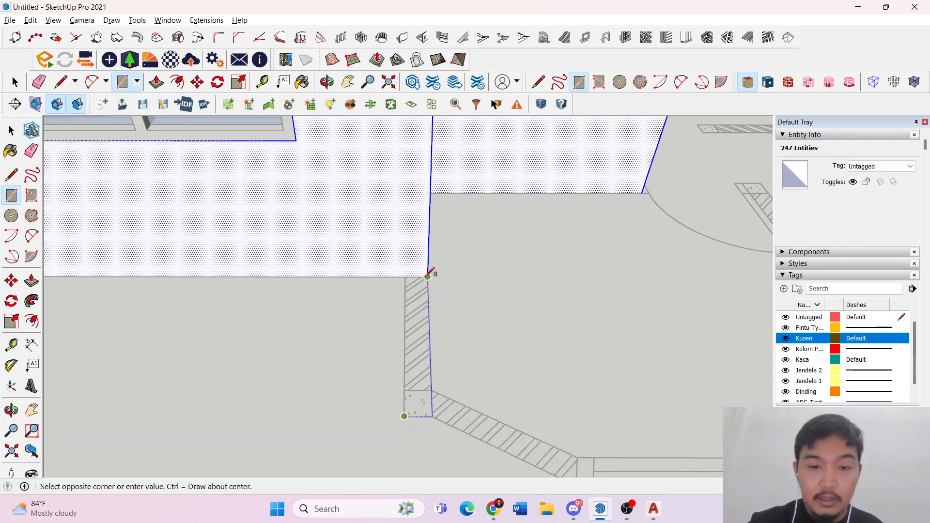
key("space")
scroll(422, 298, "down", 5)
- Try to Push/Pull the bay stub up to the window wall's top and delete the vertical seam edge beside it
key("p")
middle_click_drag(413, 311, 415, 172)
scroll(419, 155, "up", 4)
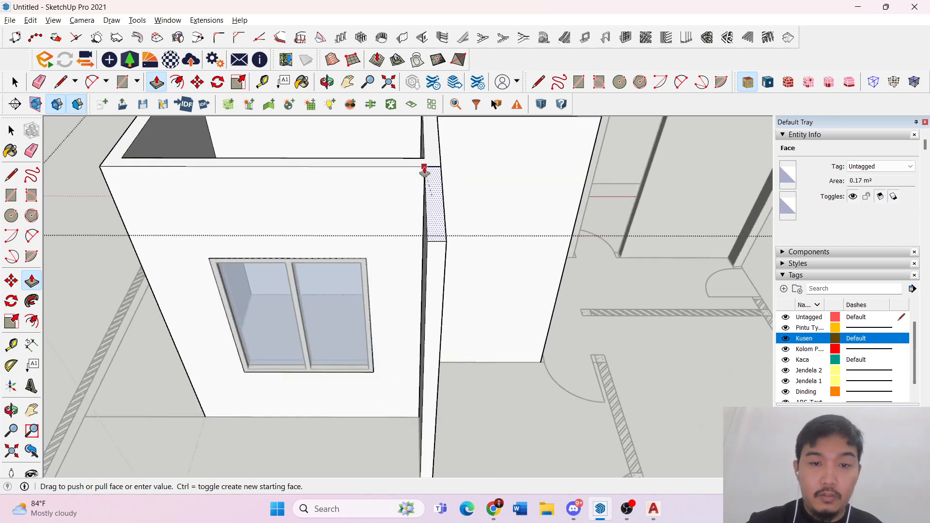
key("space")
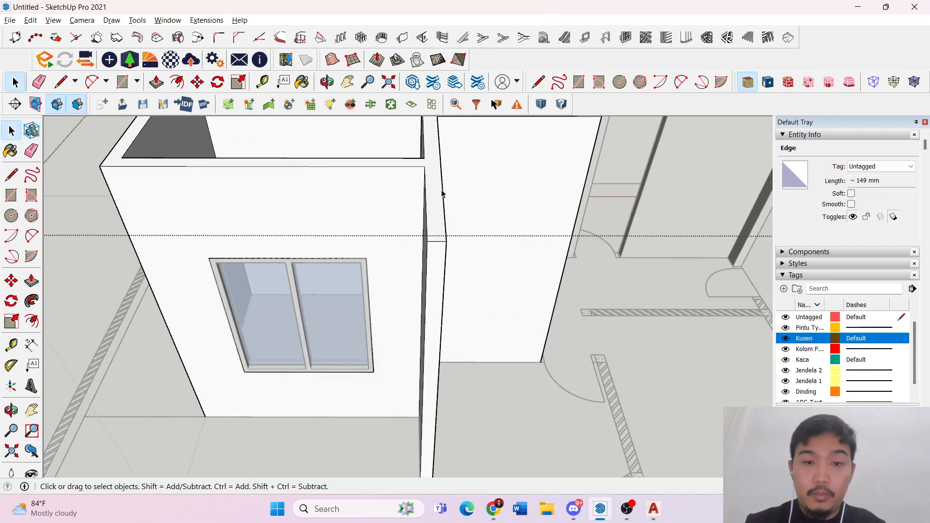
middle_click_drag(442, 193, 313, 175)
left_click(320, 174)
left_click(316, 175)
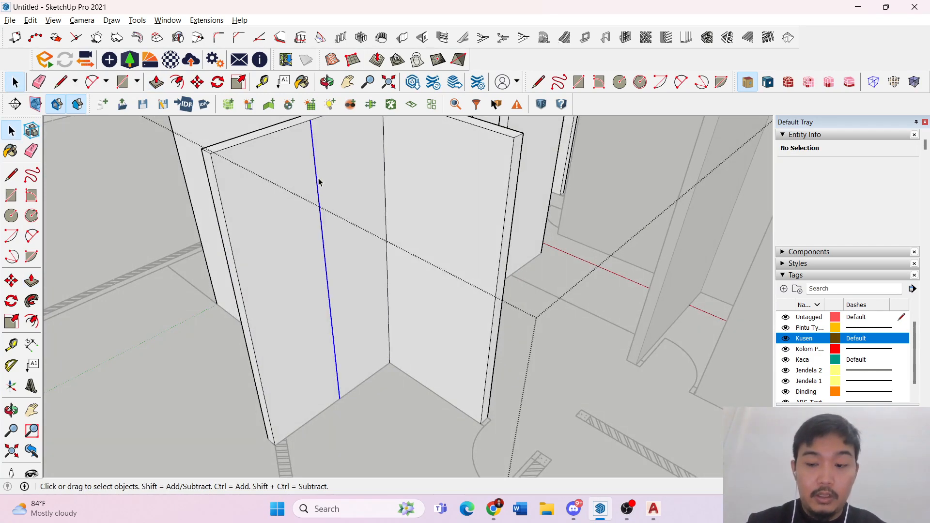
key("Delete")
scroll(321, 175, "down", 1)
scroll(342, 374, "up", 6)
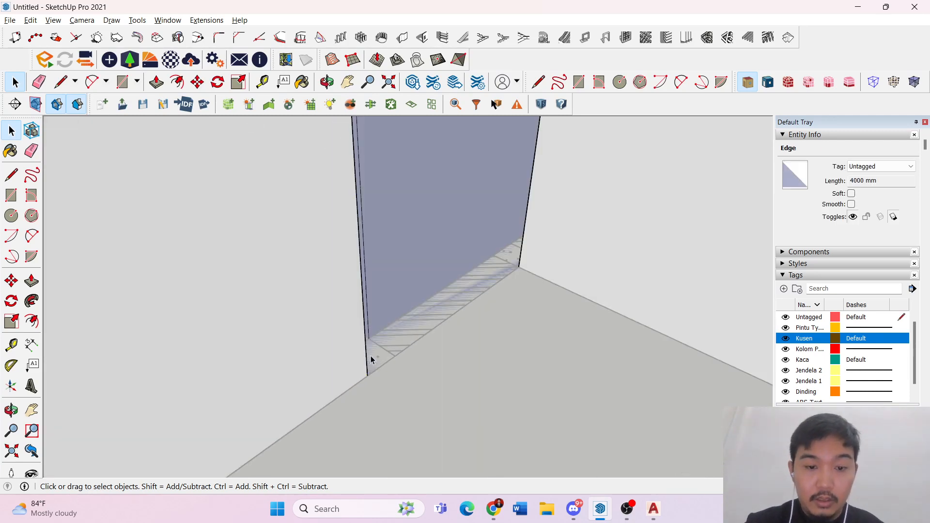
mouse_move(369, 357)
middle_mouse_down()
mouse_move(401, 351)
mouse_move(229, 357)
mouse_move(311, 355)
mouse_move(352, 337)
mouse_move(404, 331)
mouse_move(718, 327)
mouse_move(578, 330)
middle_mouse_up()
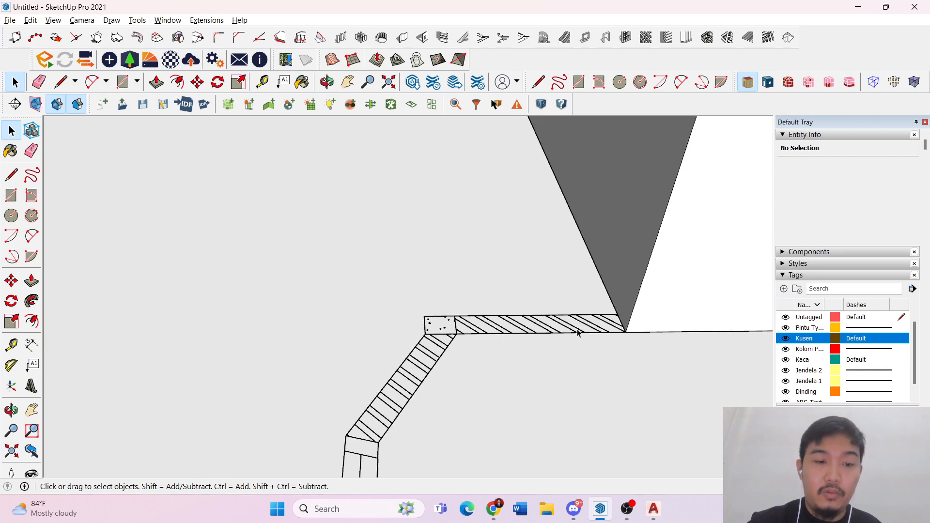
- Outside the wall group, try drawing the bay stub's rectangle from the corner column to the window wall's base corner
scroll(397, 322, "up", 3)
key("r")
scroll(725, 348, "up", 6)
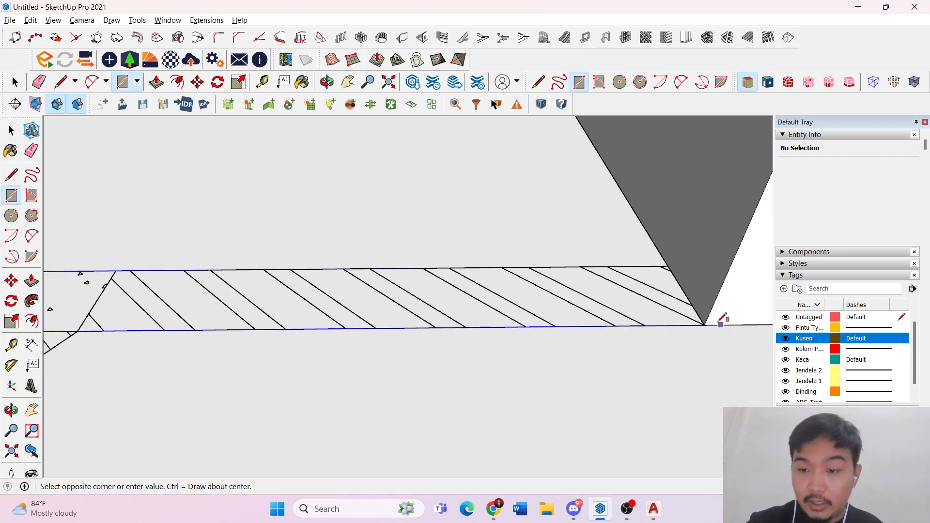
left_click(694, 358)
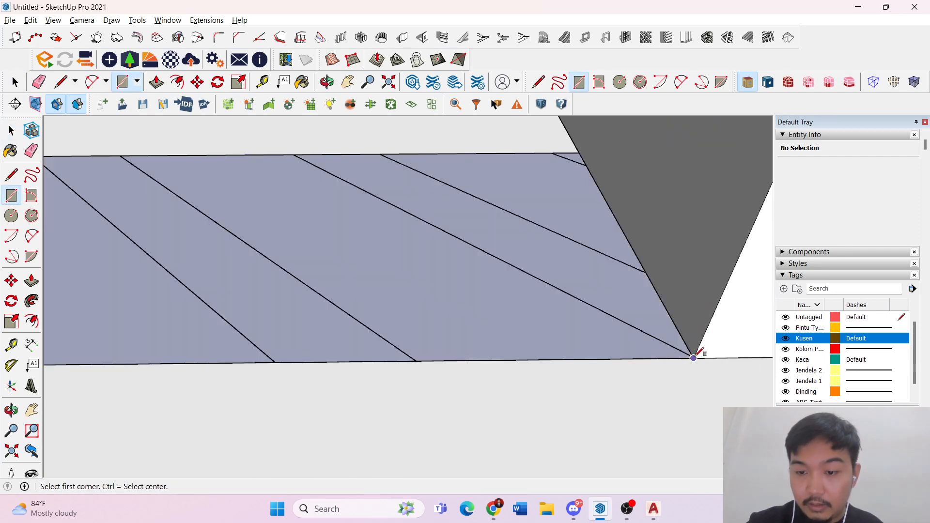
key("space")
- Try to Push/Pull the ungrouped bay stub up to the neighbouring walls' top, then remove the separate wall
scroll(581, 315, "down", 5)
key("p")
left_click(533, 308)
scroll(531, 257, "down", 2)
left_click(533, 283)
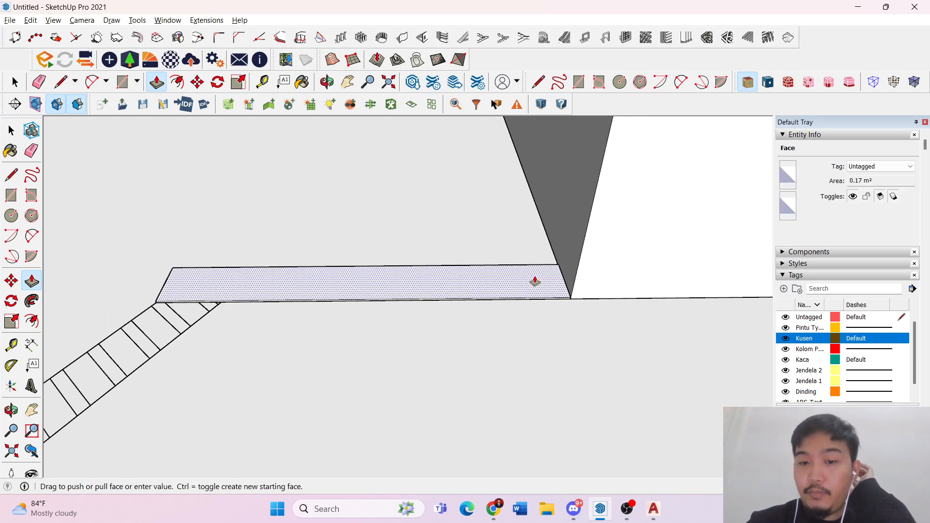
scroll(539, 220, "down", 9)
scroll(517, 201, "down", 3)
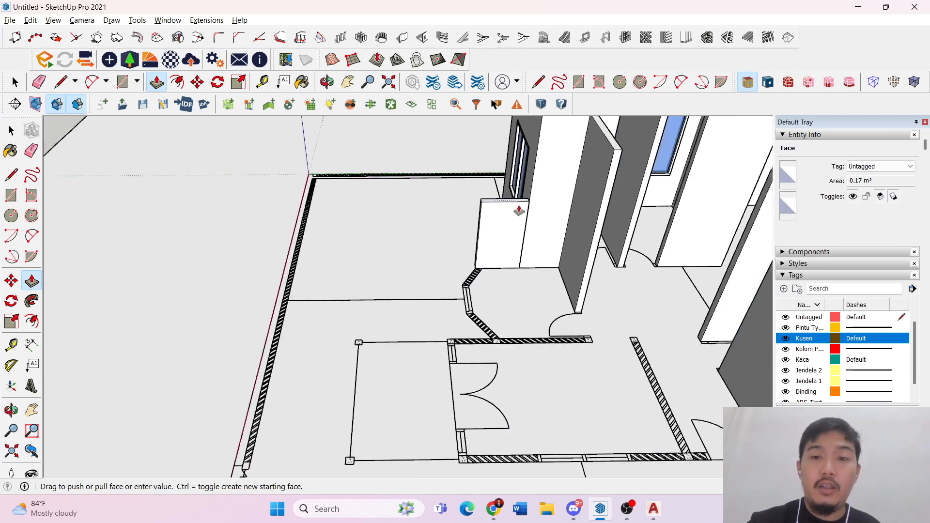
scroll(520, 181, "up", 8)
left_click(529, 194)
scroll(527, 197, "up", 5)
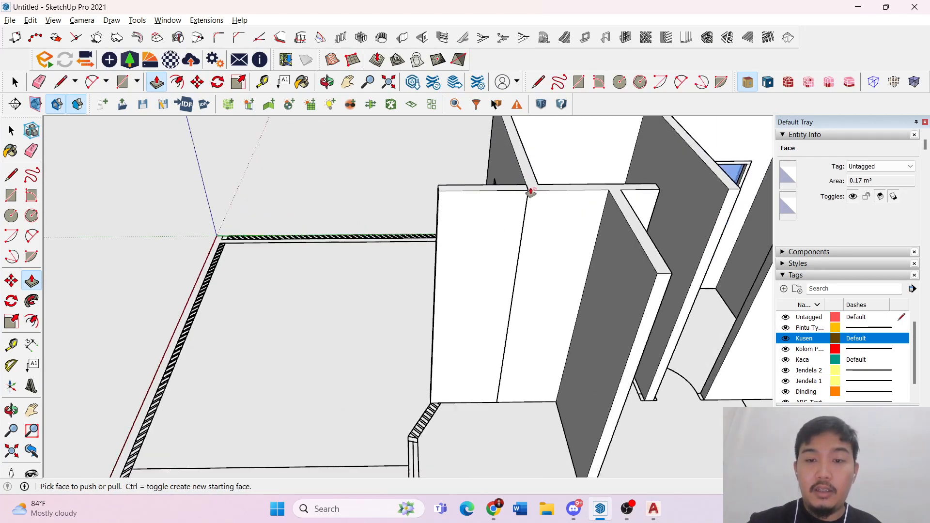
key("space")
scroll(241, 197, "down", 8)
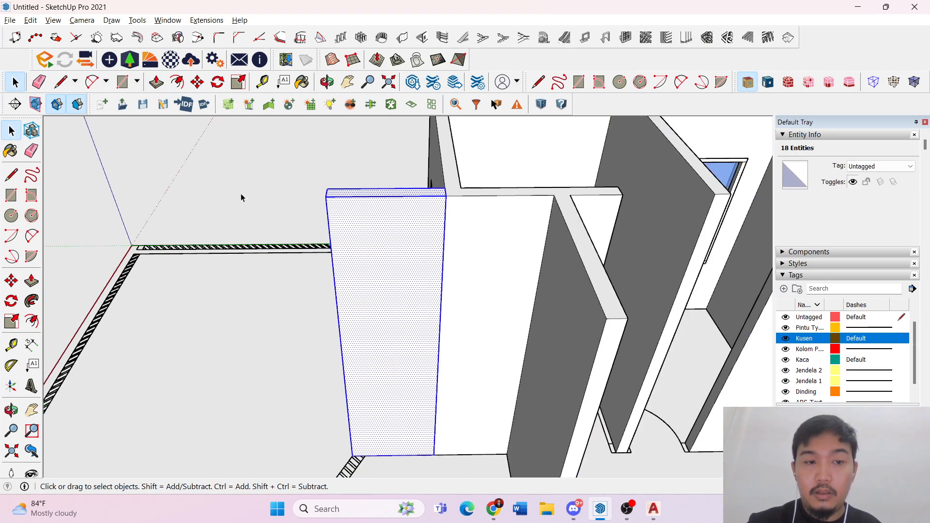
scroll(137, 180, "up", 7)
left_click(171, 178)
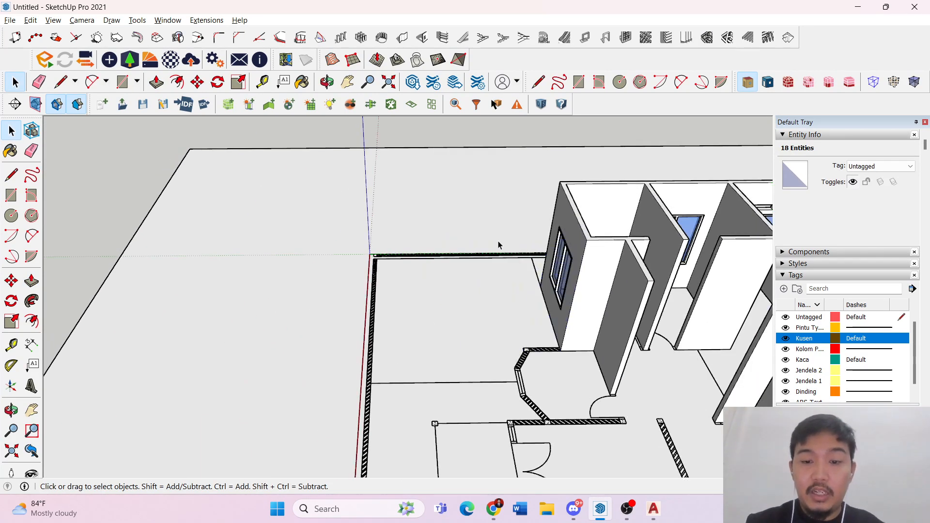
- Inside the wall group, redraw the bay stub's rectangle from the corner column's outer corner to the window wall's base corner
scroll(499, 245, "up", 5)
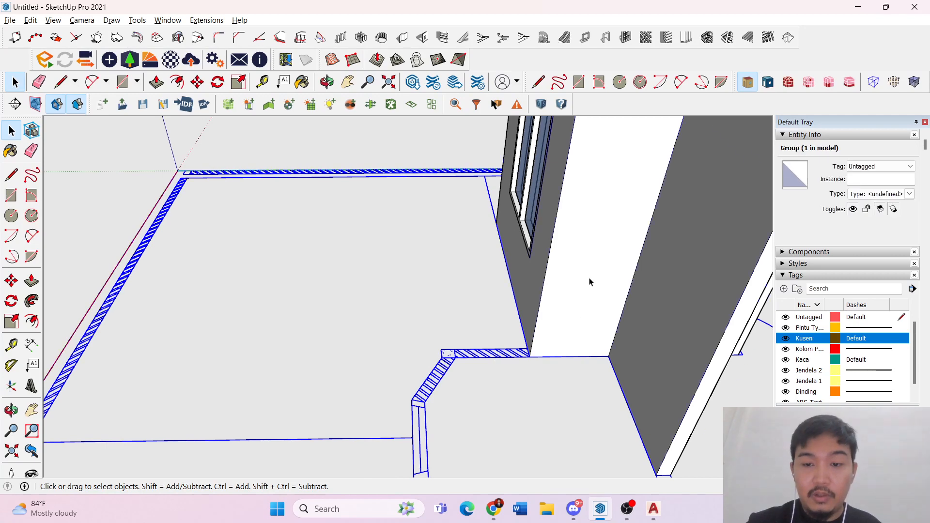
triple_click(590, 280)
key("r")
scroll(426, 352, "up", 3)
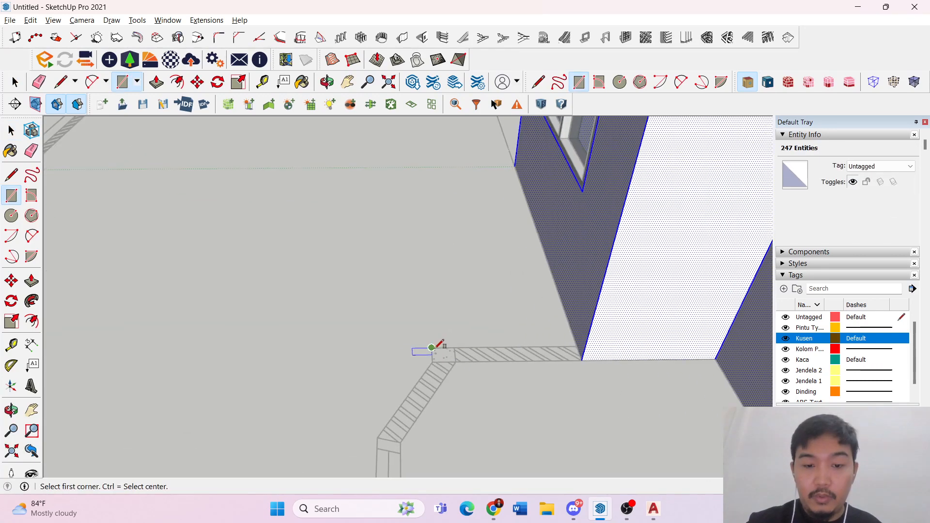
scroll(544, 357, "up", 5)
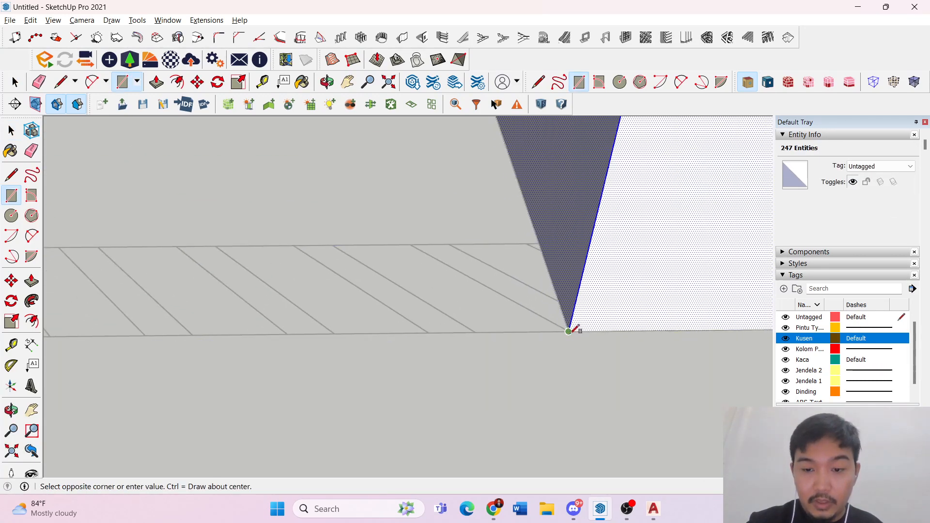
left_click(570, 331)
key("space")
- Push/Pull the bay stub up to the short wall's top, delete the vertical seam edge between them, and leave the group
scroll(496, 328, "down", 4)
key("p")
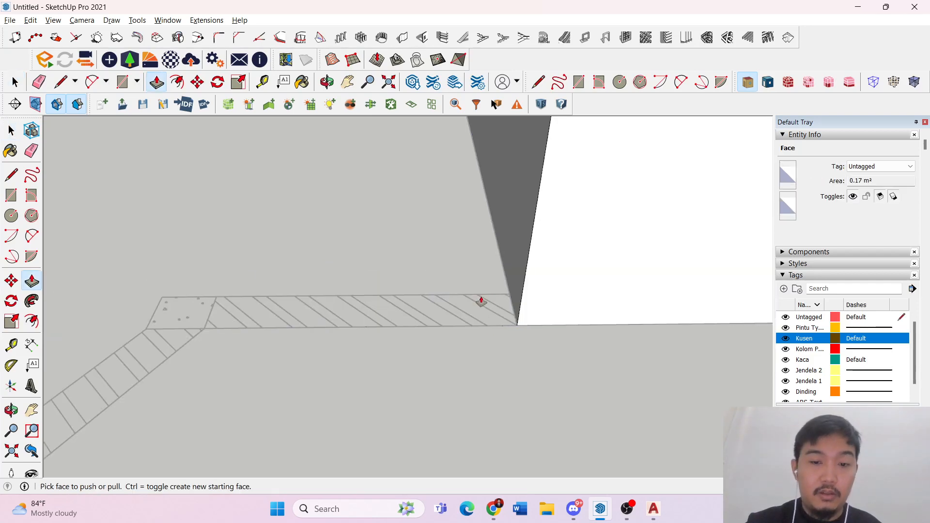
left_click(481, 301)
scroll(478, 187, "down", 5)
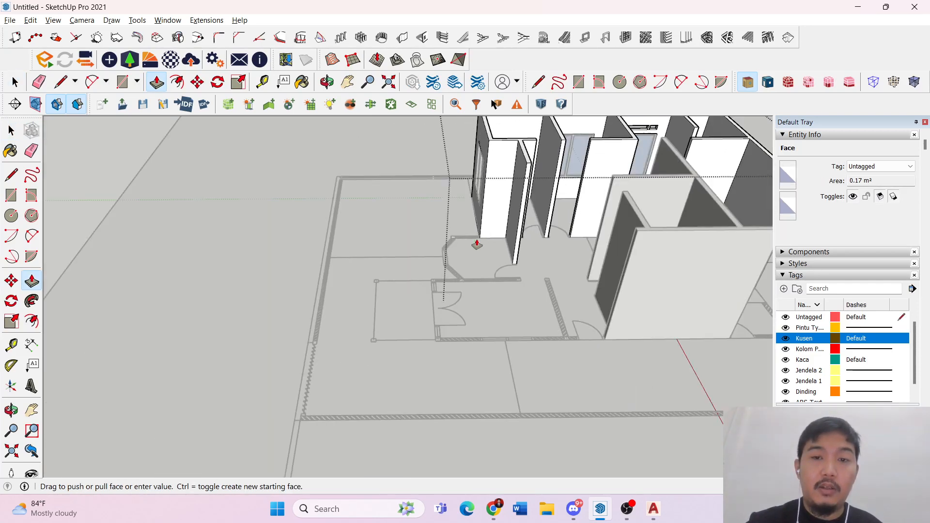
scroll(476, 244, "up", 5)
left_click(522, 230)
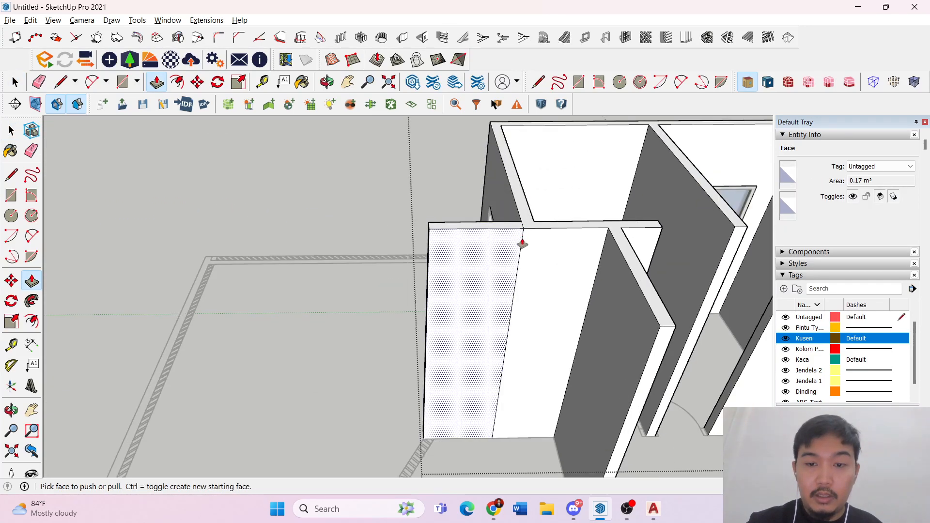
key("space")
left_click(523, 244)
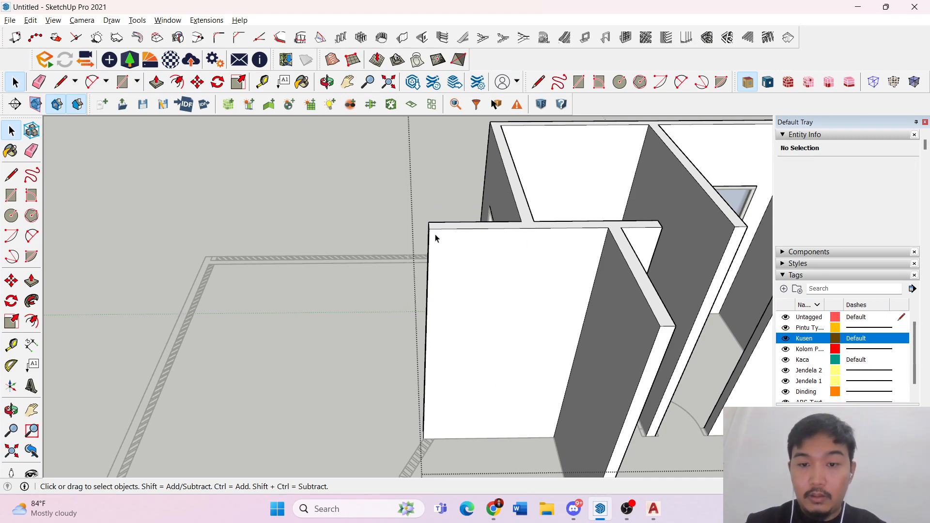
middle_click_drag(435, 238, 521, 251)
left_click(560, 255)
scroll(367, 245, "down", 2)
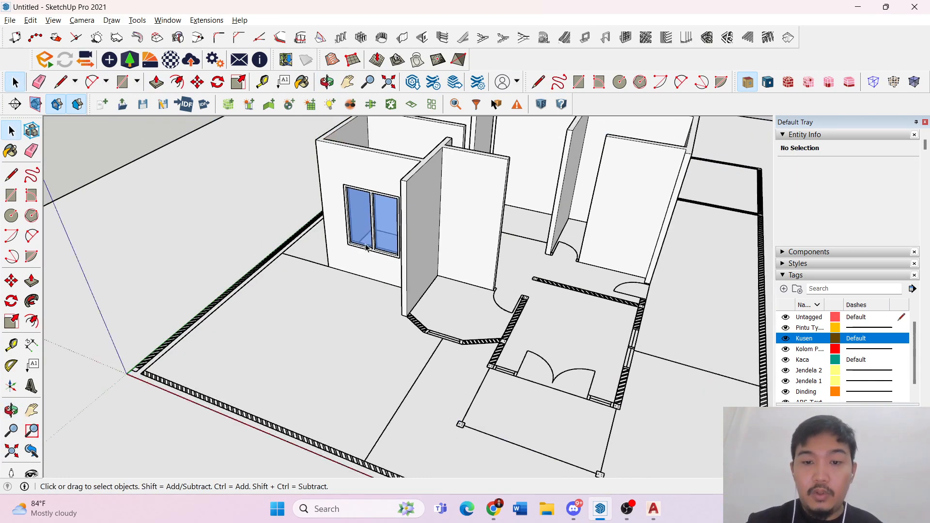
- Open the wall group for editing at the bay stub's end, beside the angled hatched bay wall
scroll(366, 248, "down", 3)
middle_click_drag(586, 285, 484, 295)
scroll(528, 312, "up", 4)
scroll(586, 308, "up", 3)
middle_click_drag(594, 306, 521, 277)
scroll(137, 174, "up", 5)
middle_click_drag(315, 203, 422, 209)
scroll(355, 226, "up", 4)
double_click(357, 218)
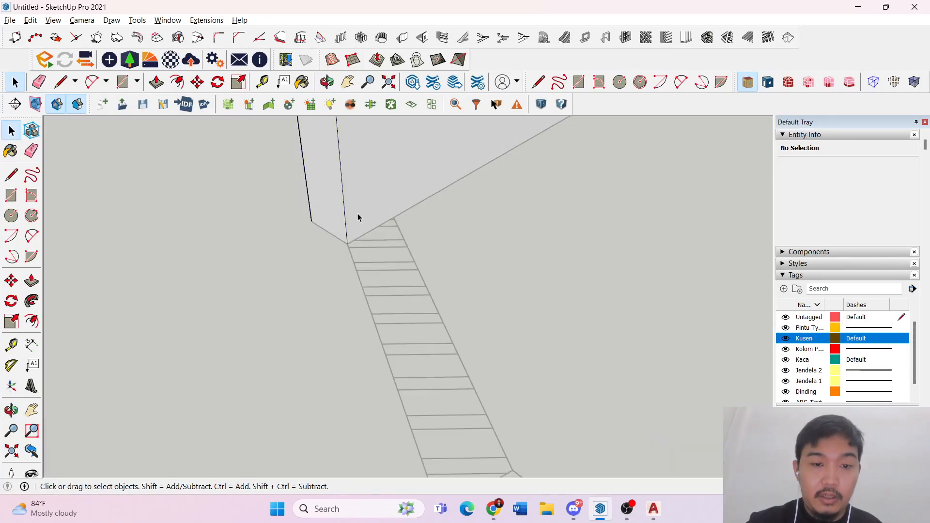
scroll(361, 221, "up", 2)
key("p")
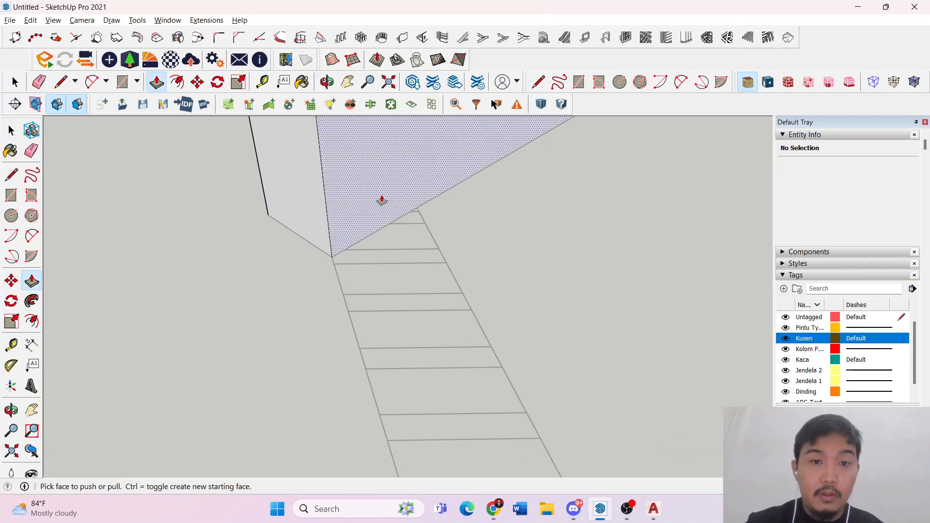
key("space")
double_click(395, 143)
triple_click(394, 141)
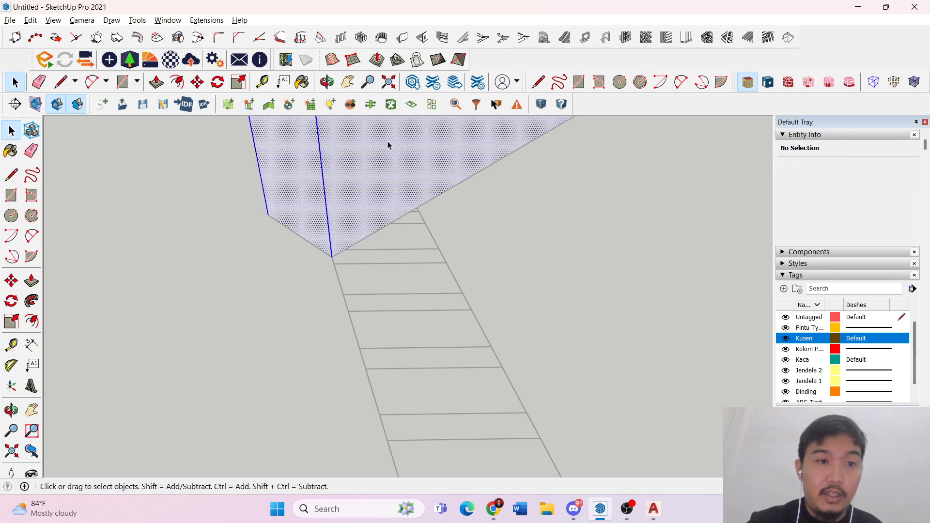
key("Escape")
triple_click(349, 153)
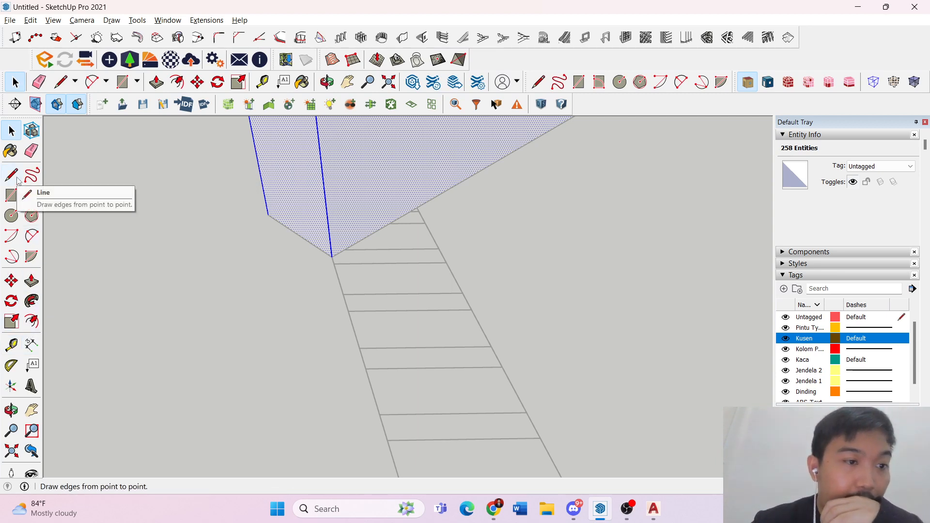
- Trace the outline of the angled hatched bay wall with lines inside the wall group to form its base face
scroll(349, 256, "down", 3)
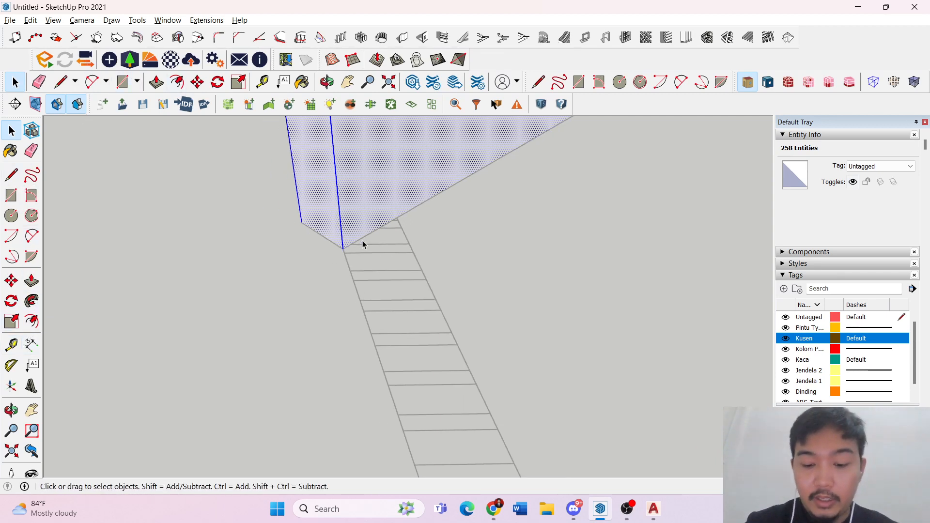
key("l")
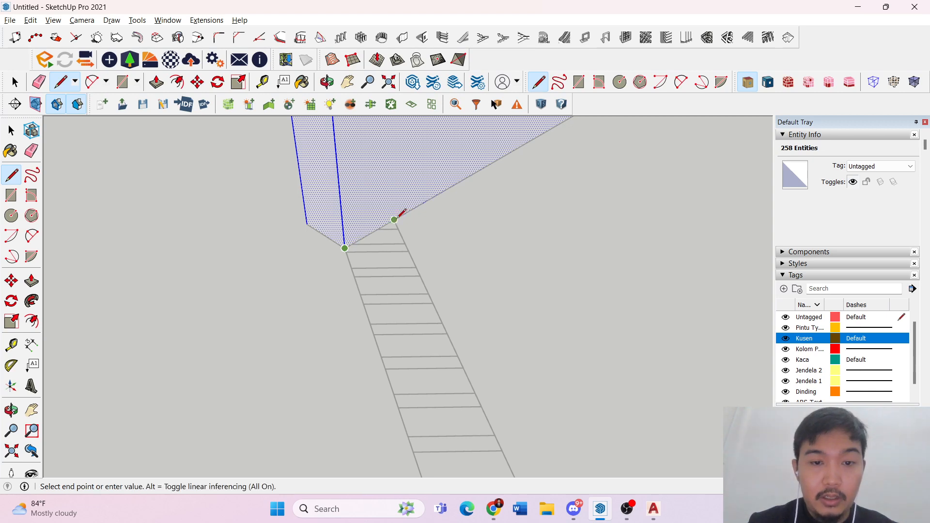
scroll(395, 224, "down", 1)
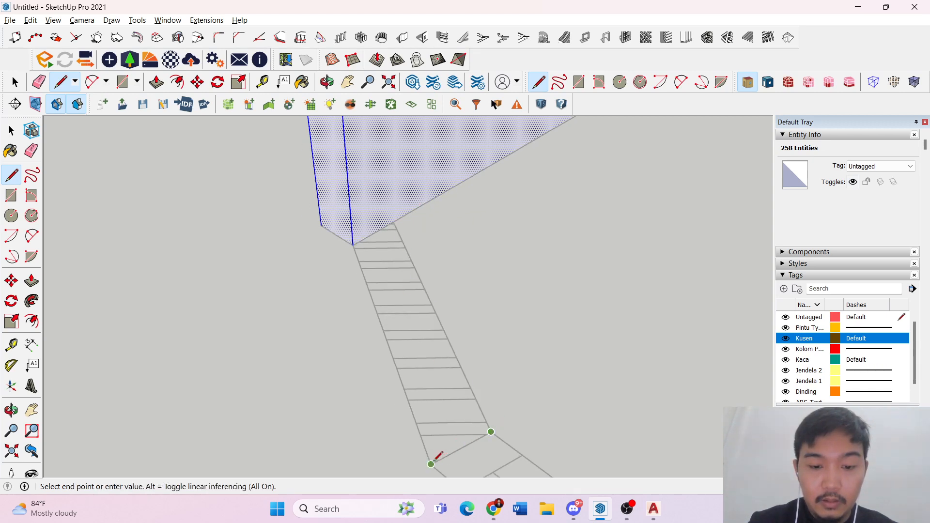
scroll(431, 462, "up", 4)
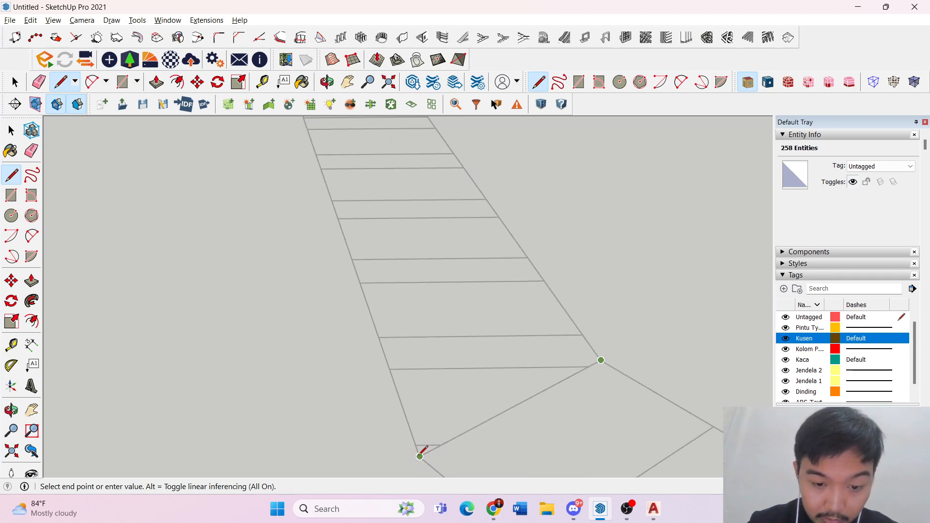
scroll(418, 396, "down", 5)
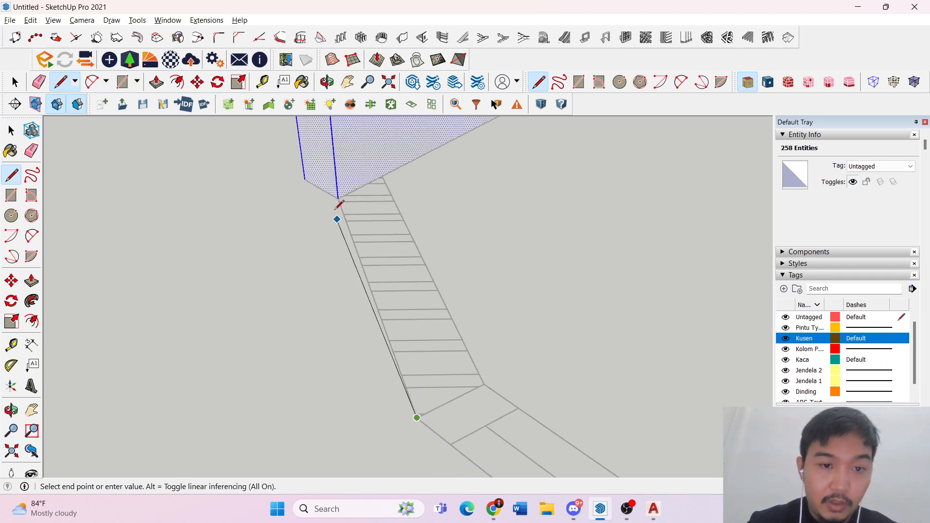
scroll(337, 217, "up", 2)
left_click(340, 191)
scroll(342, 190, "down", 8)
key("space")
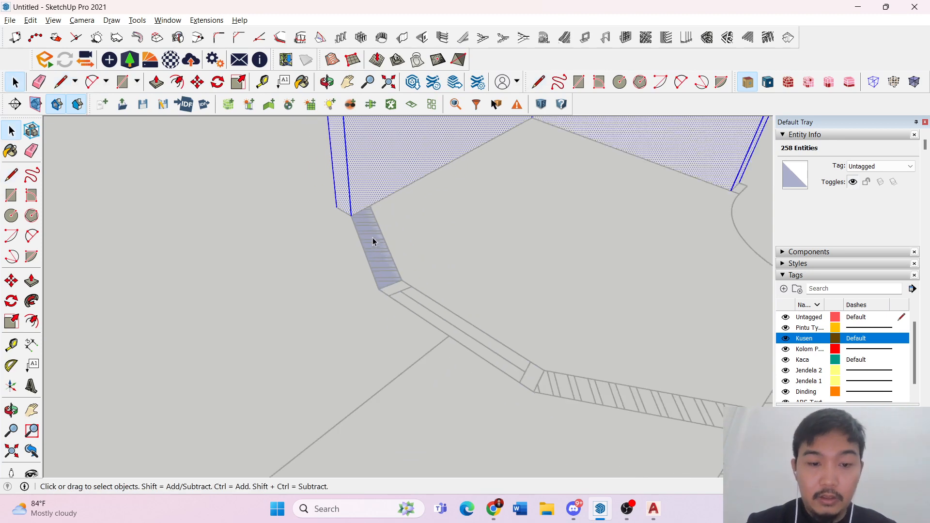
- Push/Pull the angled bay wall's base up to the neighbouring wall's top and remove the seam edge between their top faces
key("p")
left_click(372, 235)
scroll(365, 165, "down", 1)
scroll(430, 252, "down", 8)
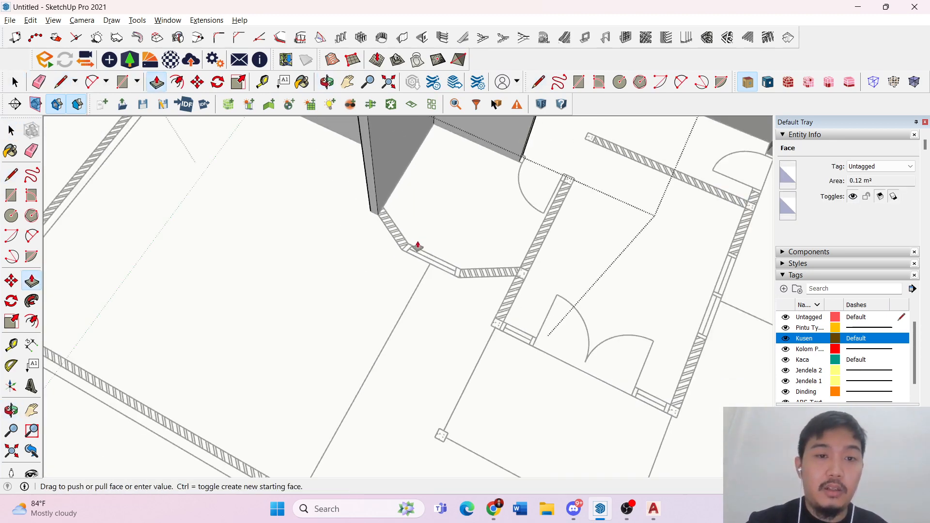
scroll(392, 171, "up", 2)
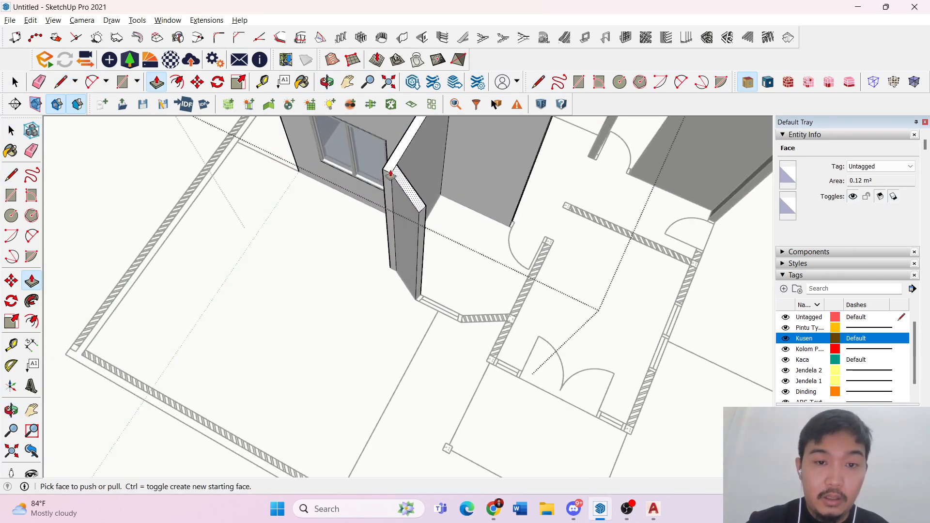
left_click(391, 173)
key("space")
scroll(395, 179, "up", 3)
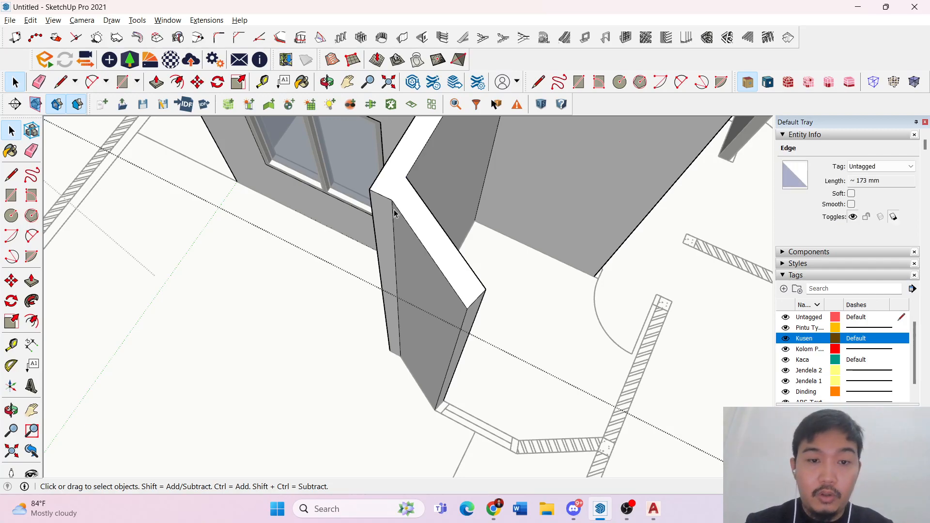
middle_click_drag(394, 213, 550, 85)
middle_click_drag(484, 184, 608, 450)
scroll(601, 426, "up", 4)
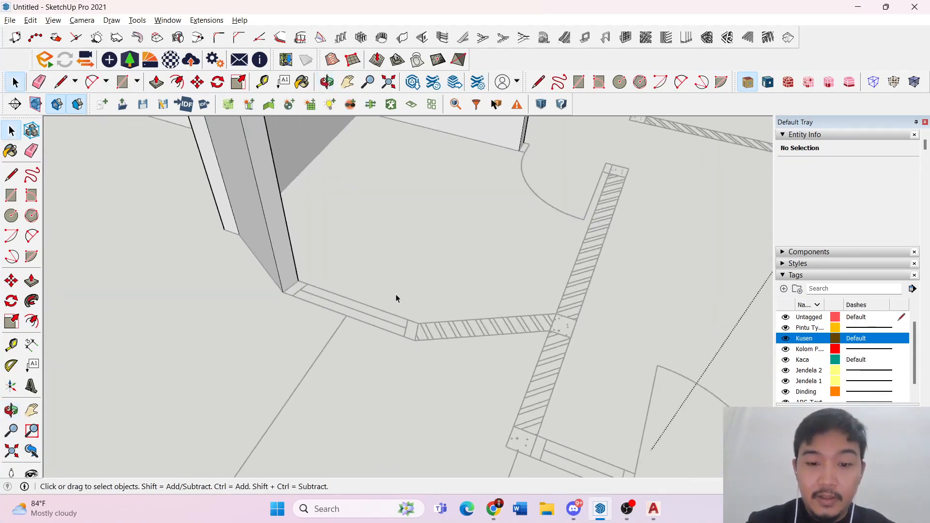
scroll(396, 295, "up", 3)
scroll(371, 300, "down", 2)
scroll(503, 333, "down", 3)
scroll(590, 293, "up", 2)
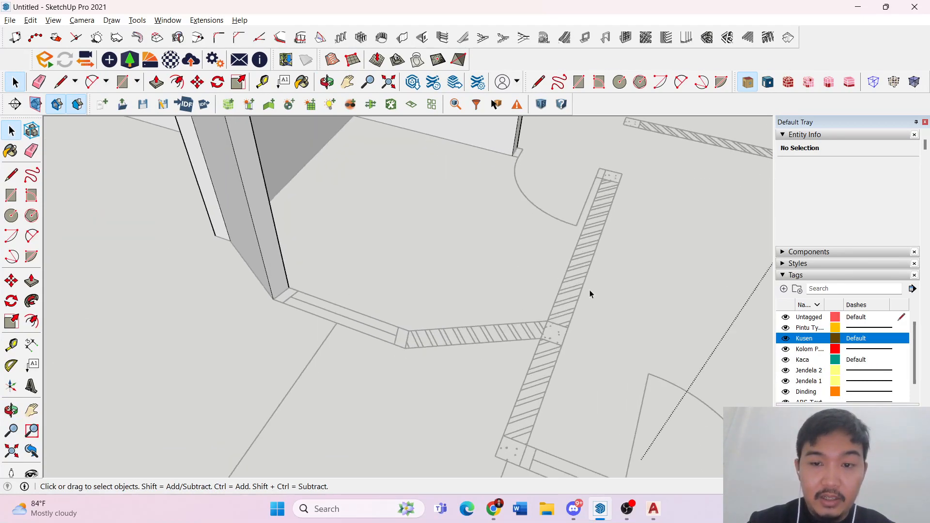
scroll(646, 272, "up", 2)
scroll(300, 328, "up", 5)
key("r")
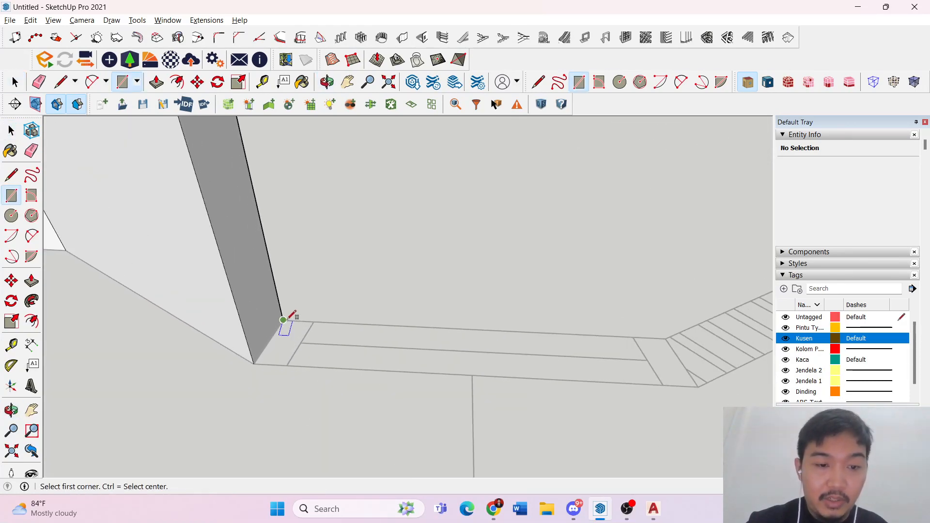
key("space")
key("l")
left_click(284, 320)
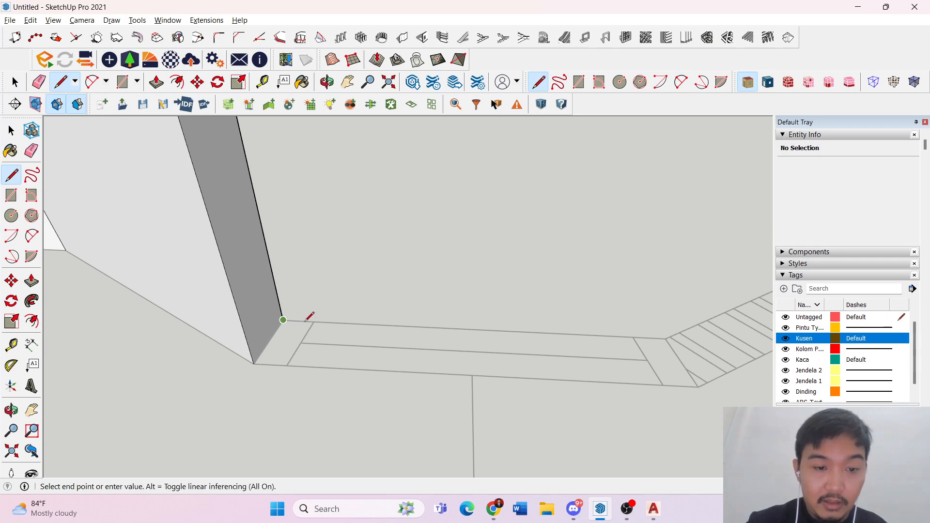
key("space")
- Leave the wall group and clear the selection, ready at the bay window's plan beside the angled wall
scroll(314, 326, "down", 10)
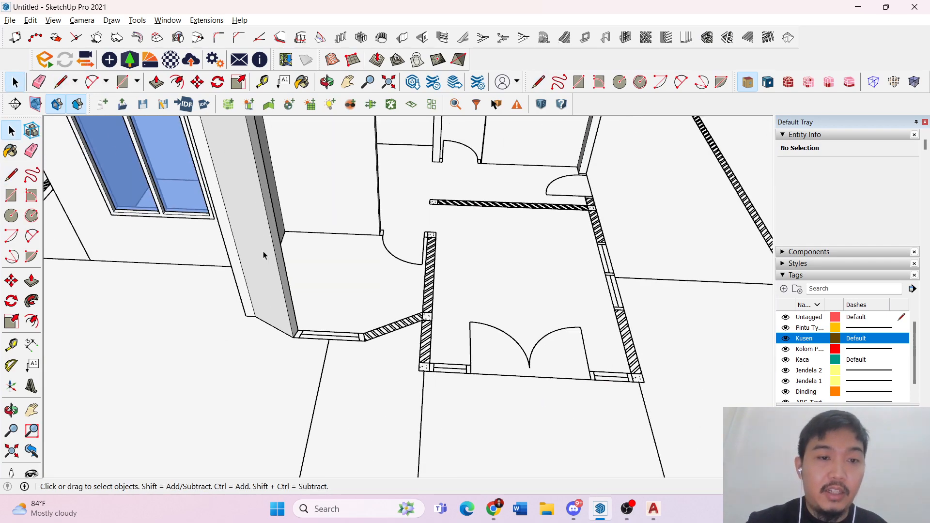
middle_click_drag(265, 256, 311, 339)
scroll(301, 365, "up", 5)
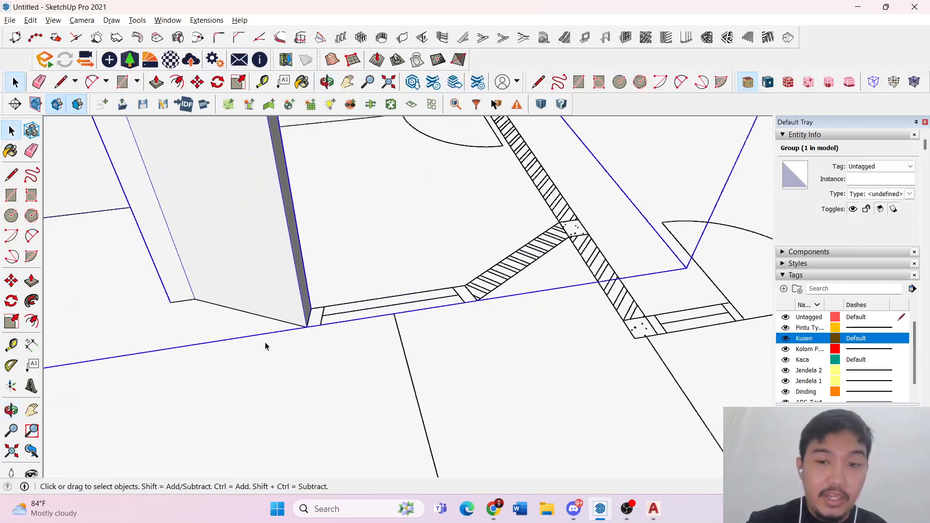
scroll(220, 297, "down", 7)
scroll(220, 299, "down", 8)
left_click(637, 215)
scroll(431, 274, "up", 10)
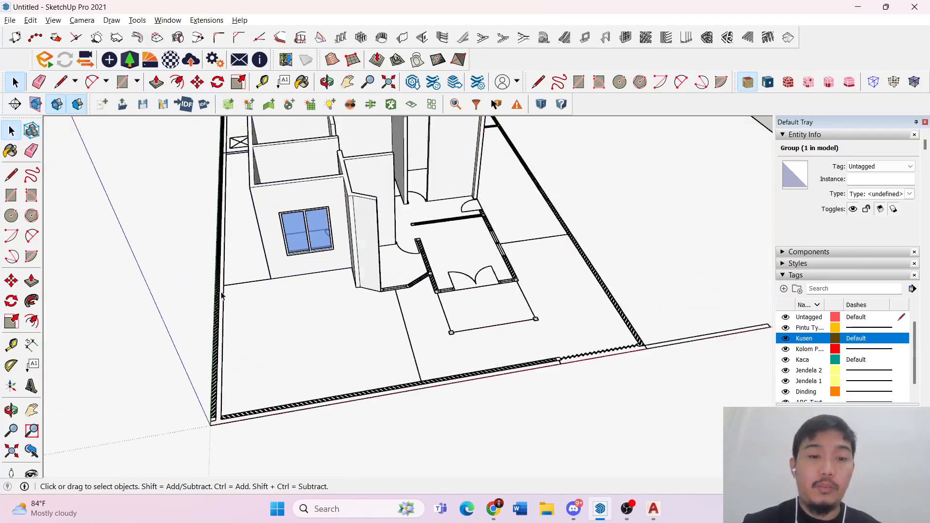
scroll(431, 274, "down", 5)
scroll(648, 245, "up", 8)
scroll(434, 282, "down", 4)
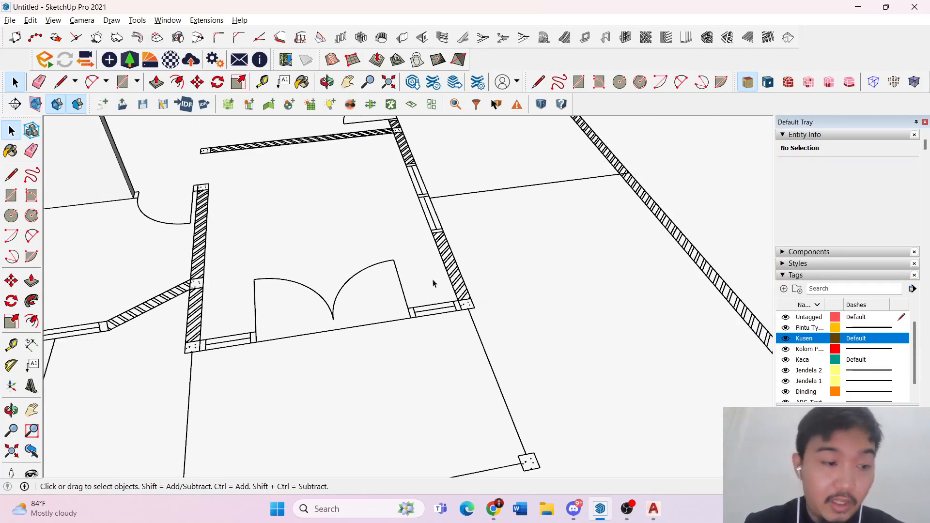
scroll(51, 327, "up", 3)
scroll(285, 322, "up", 6)
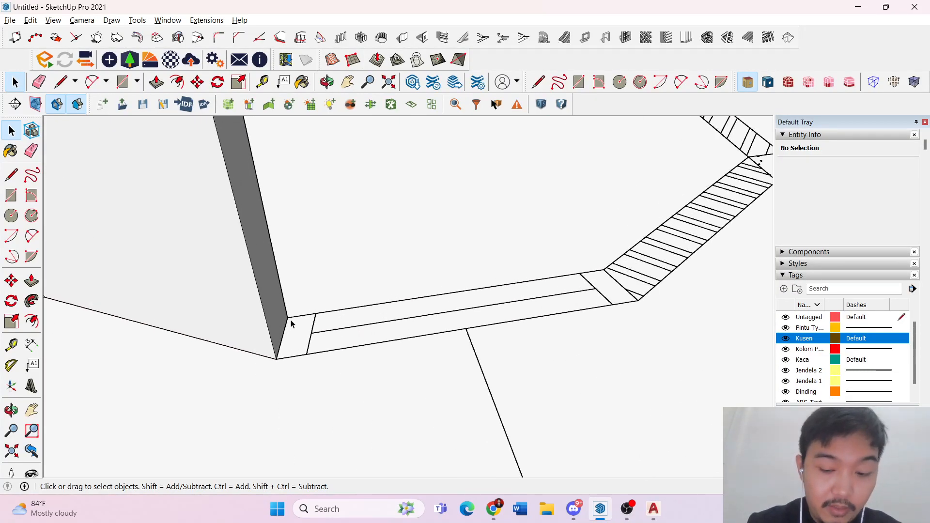
key("l")
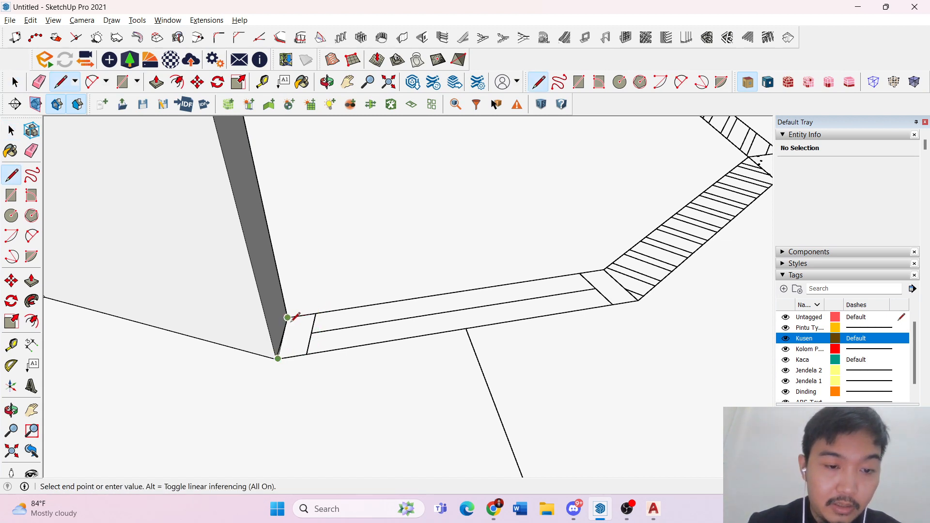
scroll(285, 335, "up", 5)
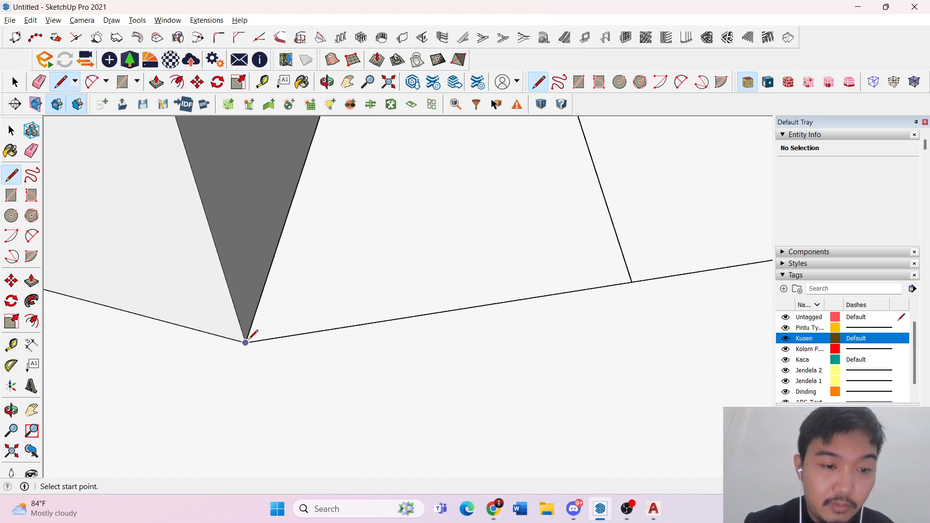
left_click(631, 280)
key("space")
left_click(280, 180)
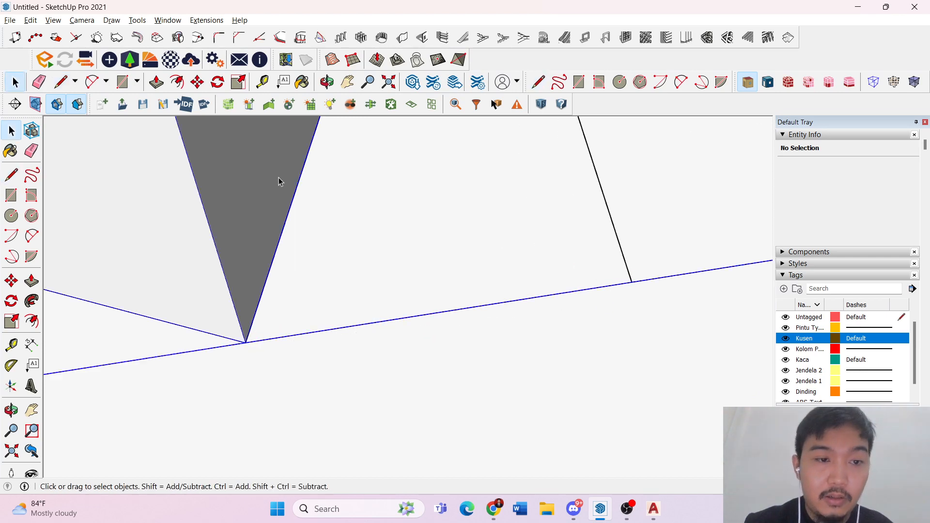
scroll(281, 180, "down", 2)
scroll(297, 284, "down", 1)
scroll(417, 224, "down", 2)
scroll(409, 367, "down", 4)
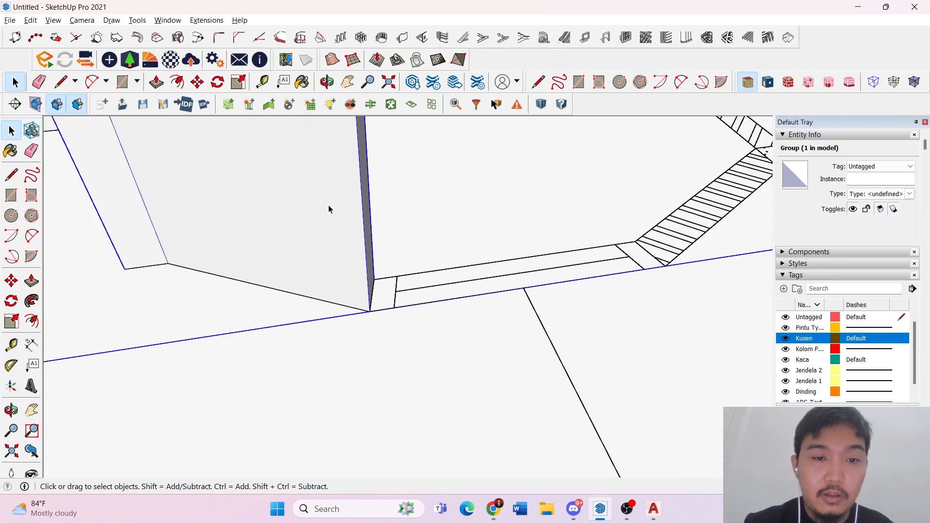
scroll(329, 208, "down", 2)
scroll(262, 288, "down", 8)
left_click(741, 176)
scroll(176, 286, "up", 5)
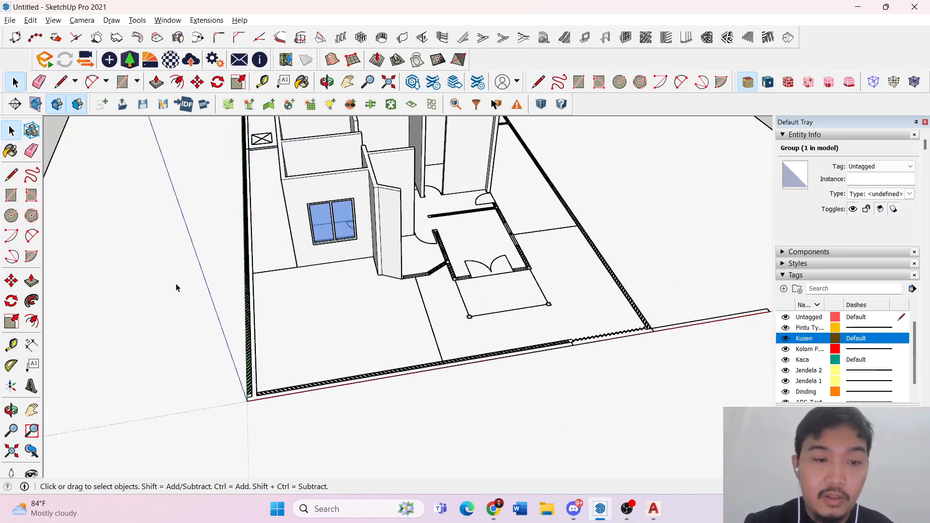
scroll(637, 252, "up", 3)
scroll(430, 278, "up", 3)
scroll(382, 402, "down", 1)
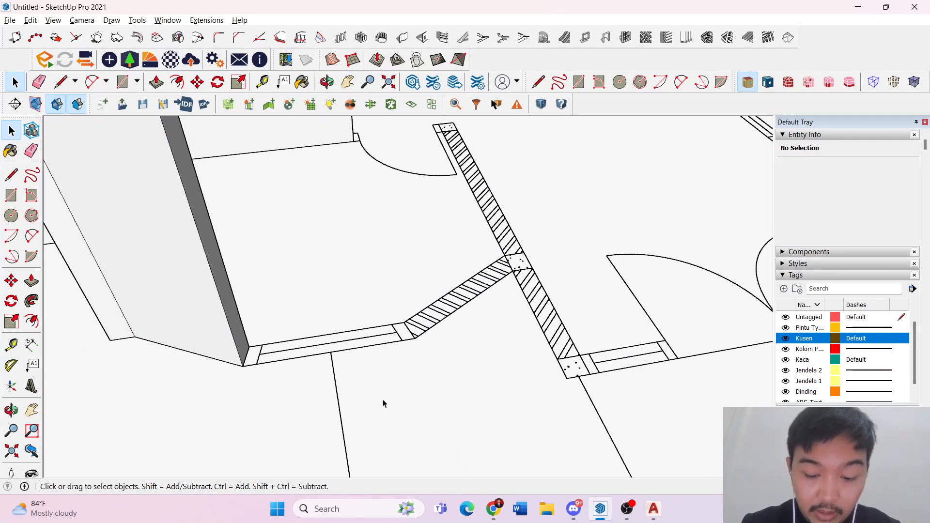
- Outline the small end section of the bay window next to the angled wall with lines, outside the wall group
scroll(224, 315, "up", 1)
key("l")
scroll(223, 316, "up", 3)
left_click(187, 323)
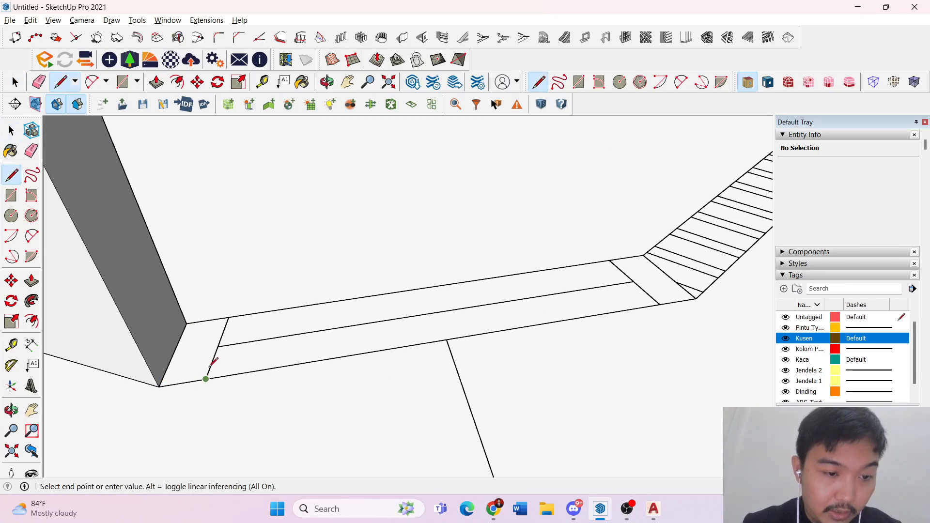
left_click(229, 317)
key("space")
scroll(207, 321, "down", 1)
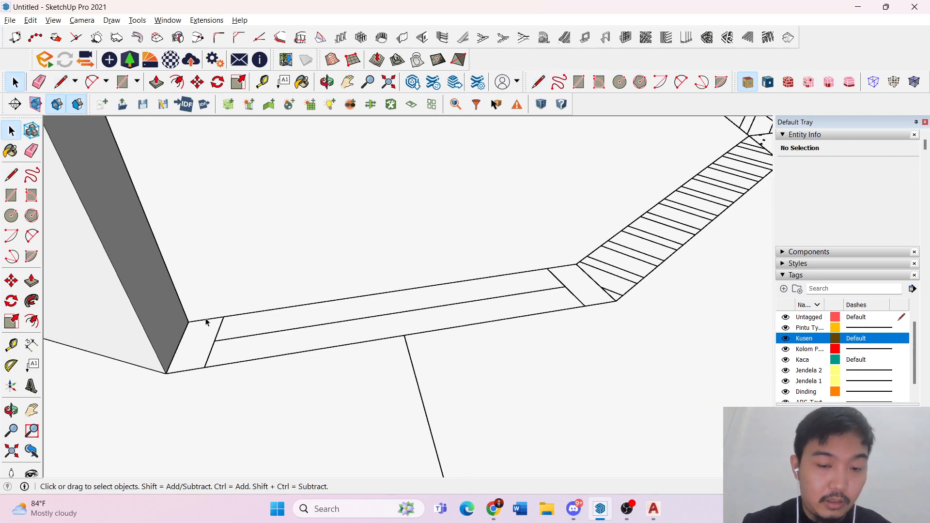
key("p")
left_click(193, 339)
scroll(194, 339, "down", 8)
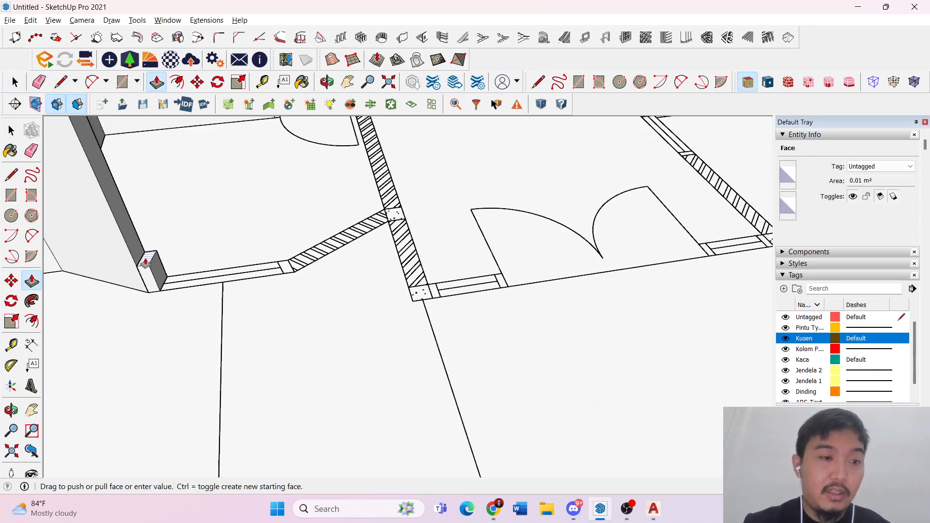
scroll(122, 212, "up", 6)
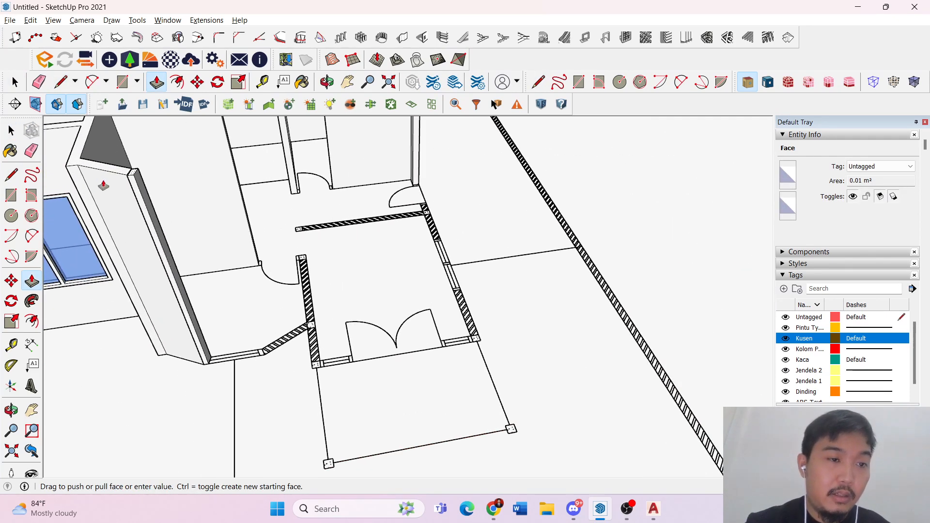
scroll(100, 171, "up", 3)
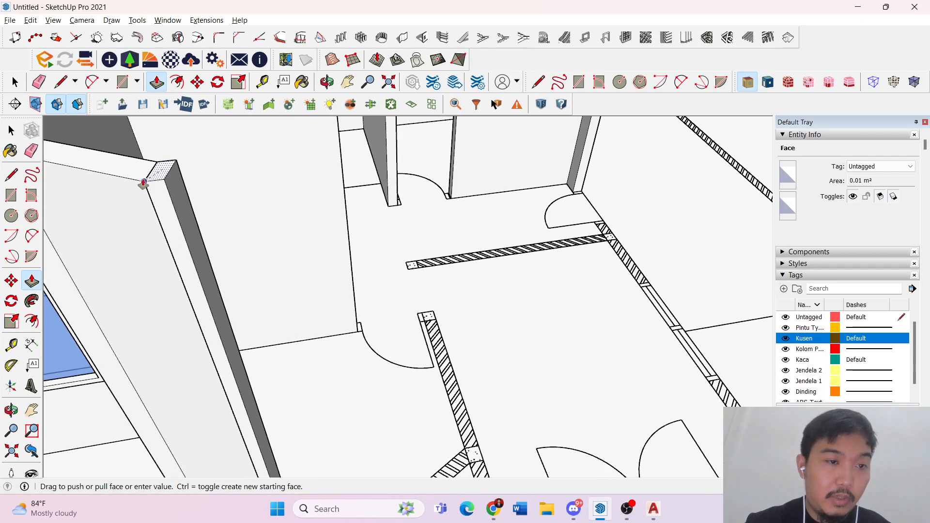
key("space")
scroll(218, 182, "down", 5)
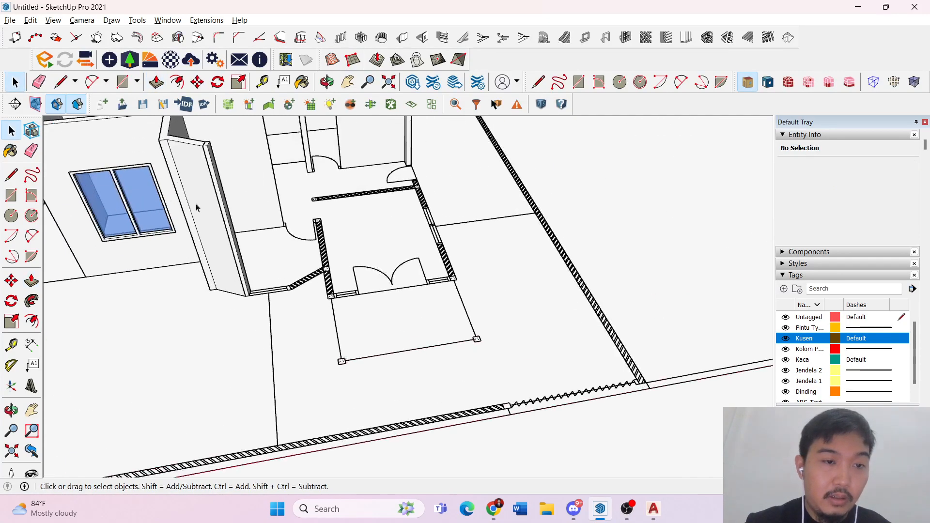
scroll(251, 359, "up", 5)
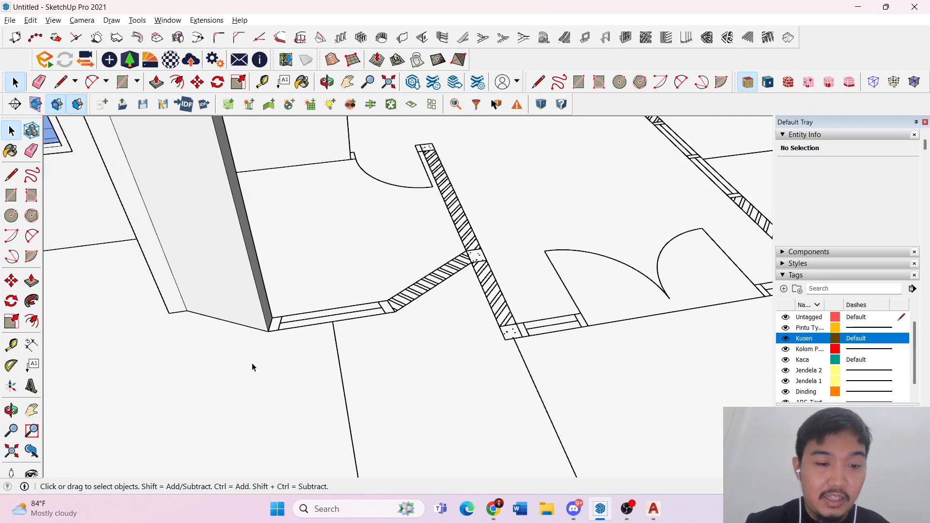
key("p")
key("space")
scroll(130, 191, "down", 5)
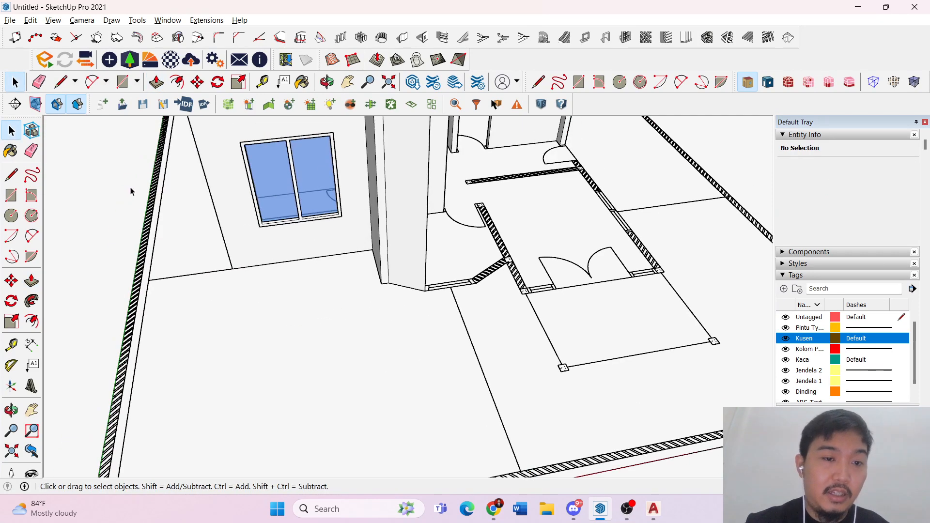
- Check the sill height of the existing window with a temporary line from the frame's lower outer corner
scroll(373, 207, "up", 4)
key("l")
left_click(470, 296)
scroll(470, 297, "down", 4)
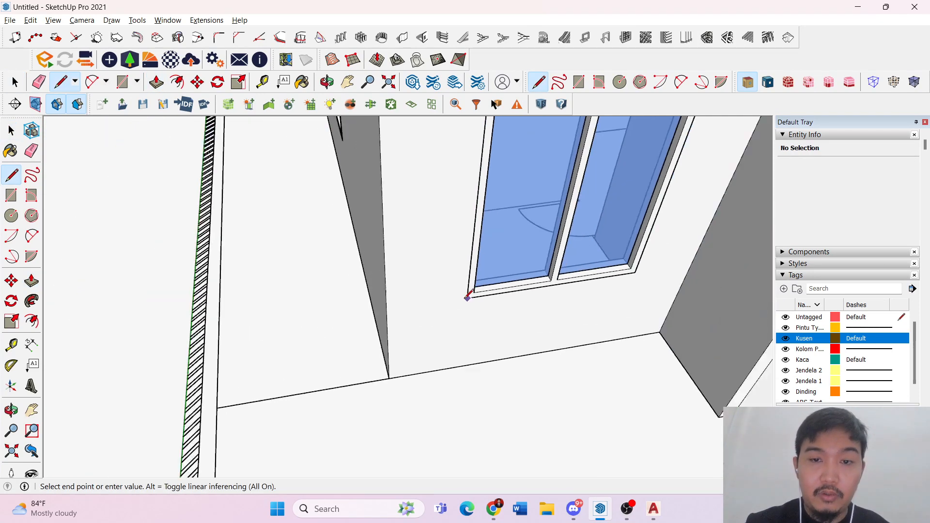
key("space")
scroll(223, 264, "down", 4)
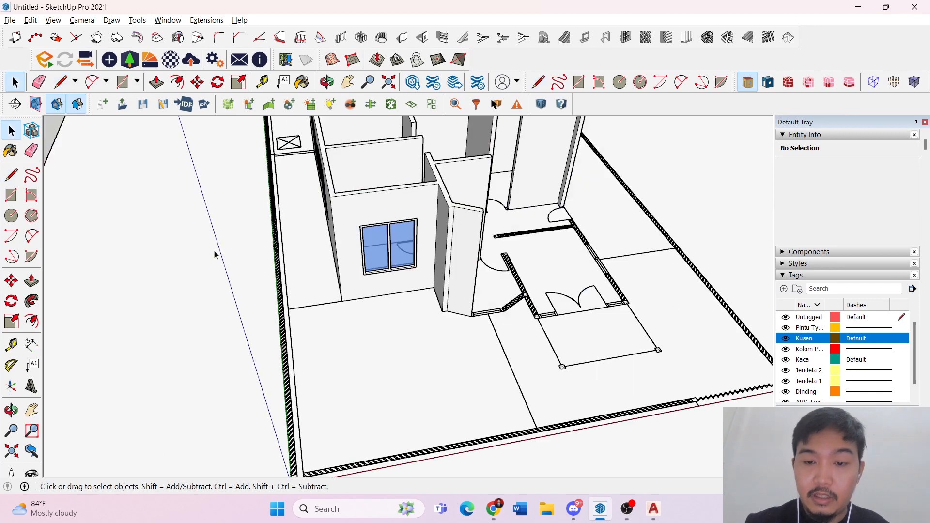
- Push/Pull the small end section of the bay window beside the angled wall upward into a vertical post
scroll(372, 313, "up", 7)
key("p")
left_click(368, 322)
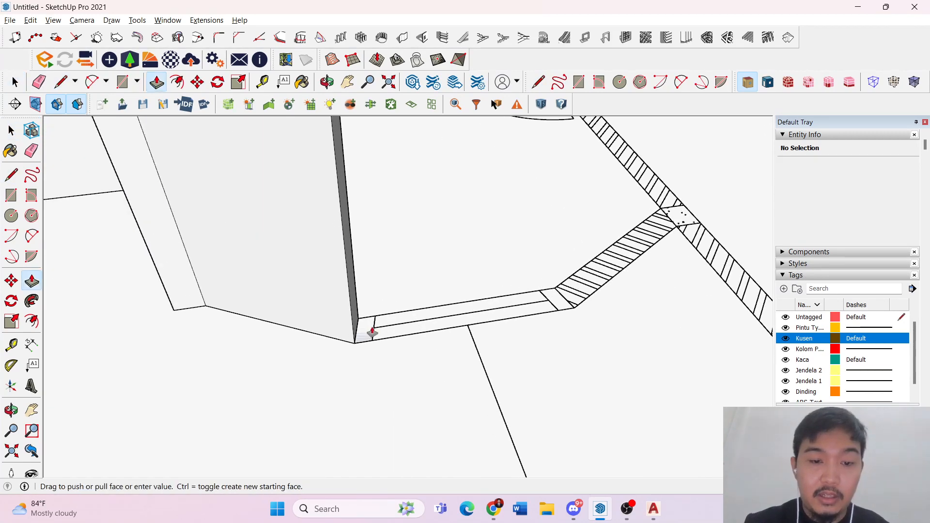
left_click(387, 233)
key("space")
- Make the post beside the angled wall a group and move it straight up to the window sill height
scroll(370, 233, "down", 2)
left_click(364, 223)
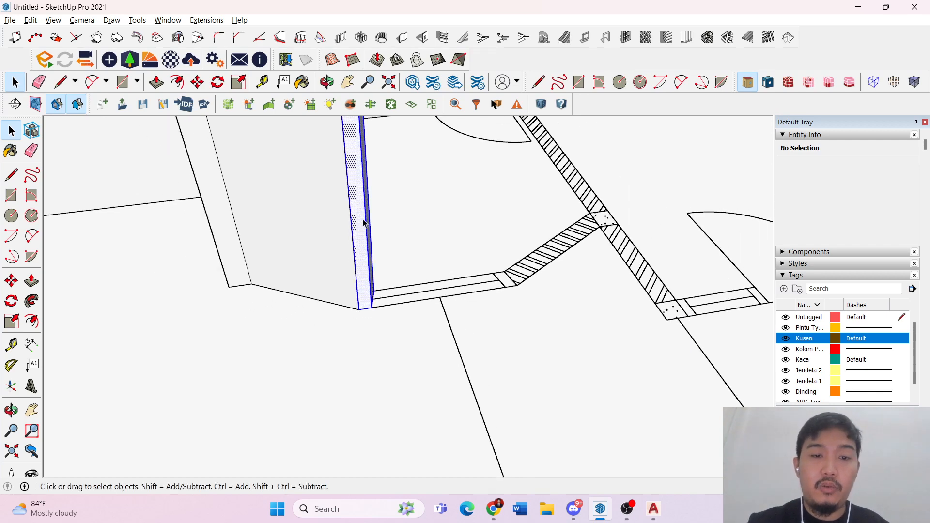
triple_click(365, 223)
right_click(365, 223)
left_click(390, 318)
scroll(361, 312, "up", 2)
key("m")
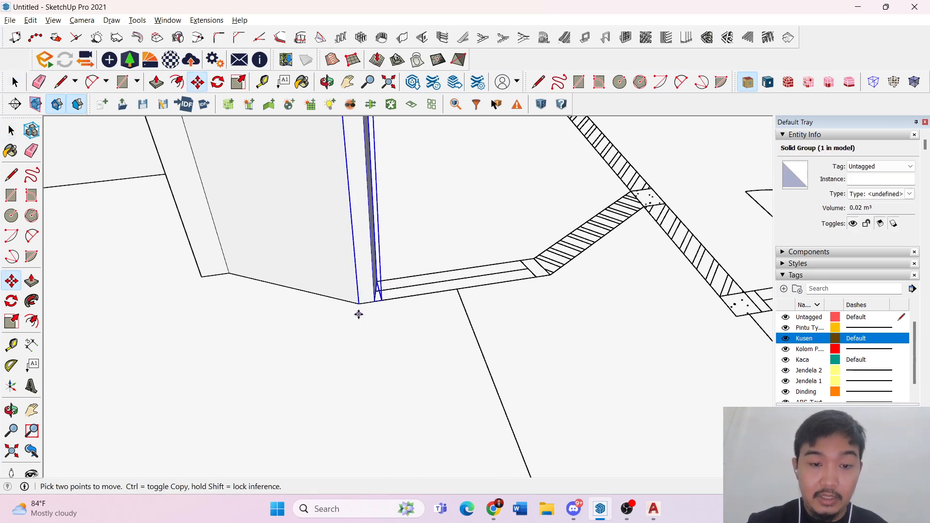
left_click(360, 305)
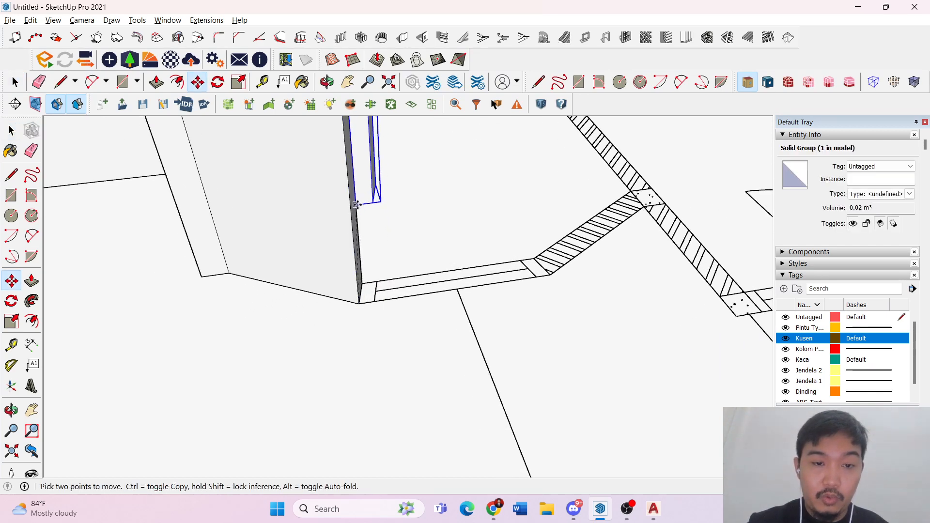
left_click(348, 174)
key("space")
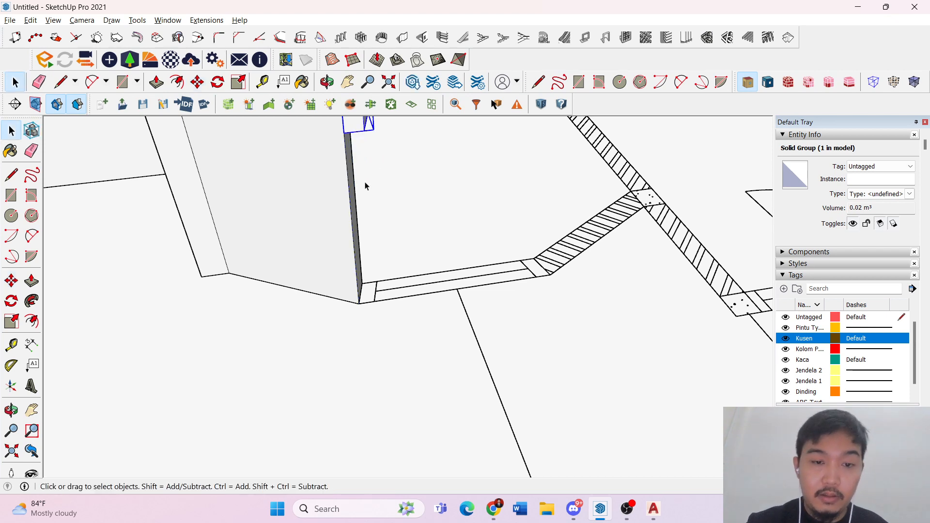
key("r")
key("space")
scroll(359, 304, "up", 1)
key("l")
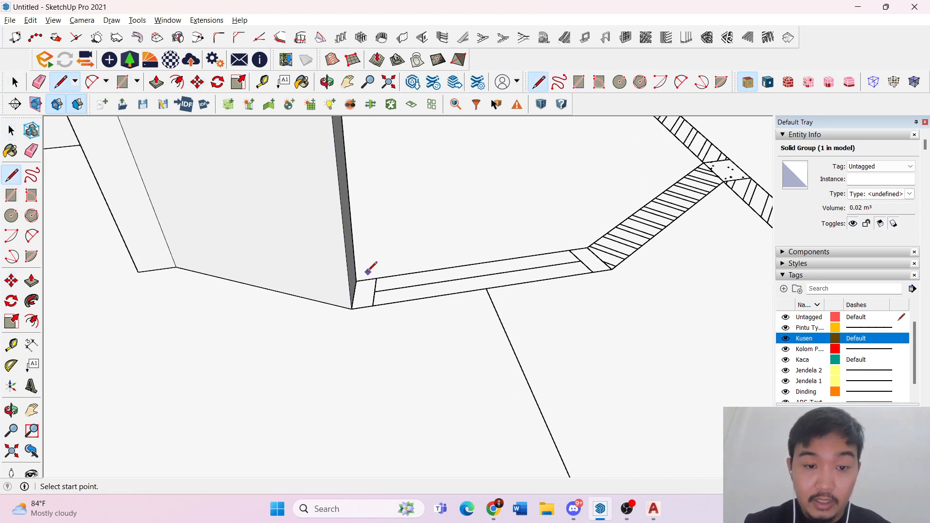
left_click(356, 280)
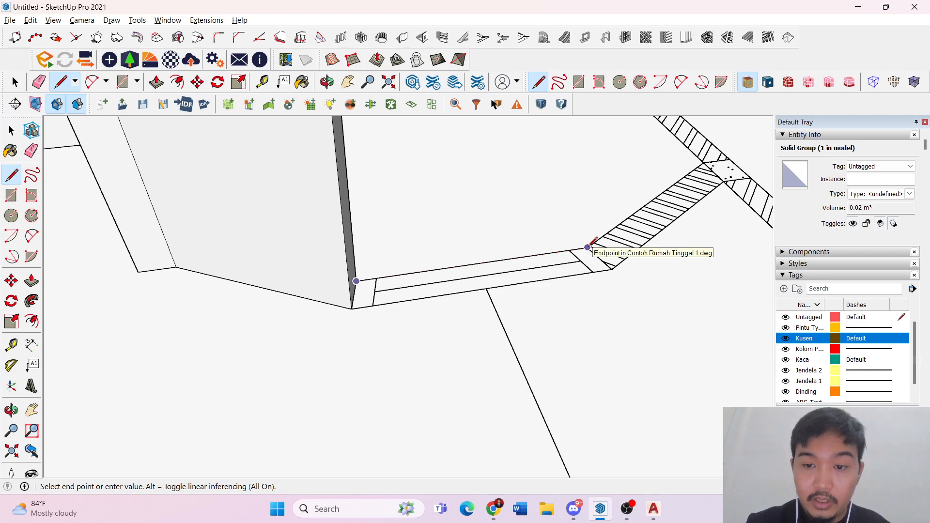
key("space")
- Outline the bay window's other small end section, next to the hatched wall, with a line across its inner side
middle_click_drag(587, 248, 485, 317)
scroll(485, 318, "down", 3)
scroll(521, 296, "up", 3)
key("r")
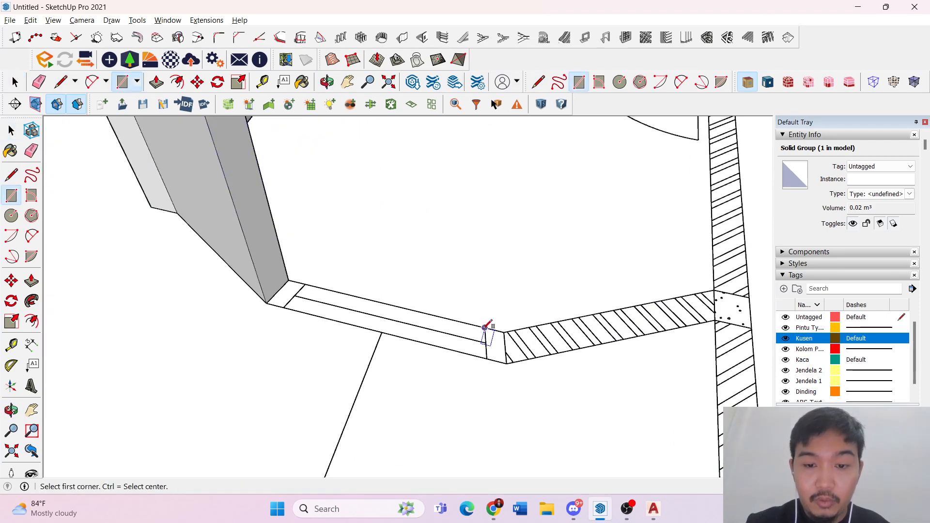
key("space")
key("l")
left_click(486, 358)
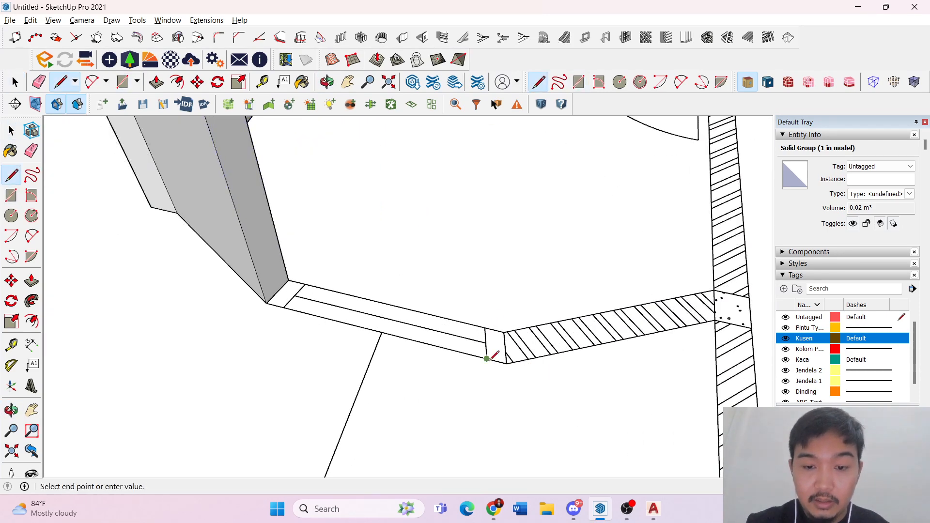
scroll(490, 330, "up", 5)
left_click(485, 318)
key("space")
- Push/Pull the end section beside the hatched wall upward into a vertical post
scroll(486, 324, "down", 5)
key("p")
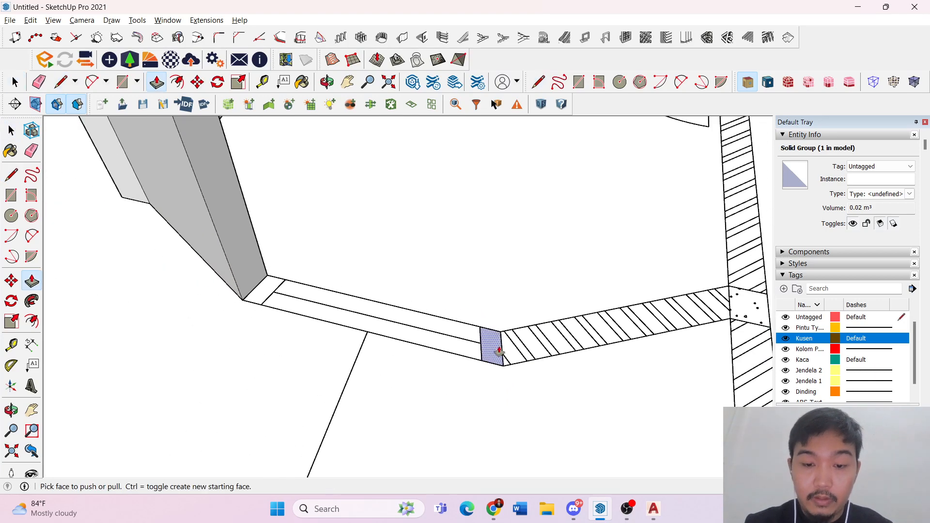
left_click(499, 351)
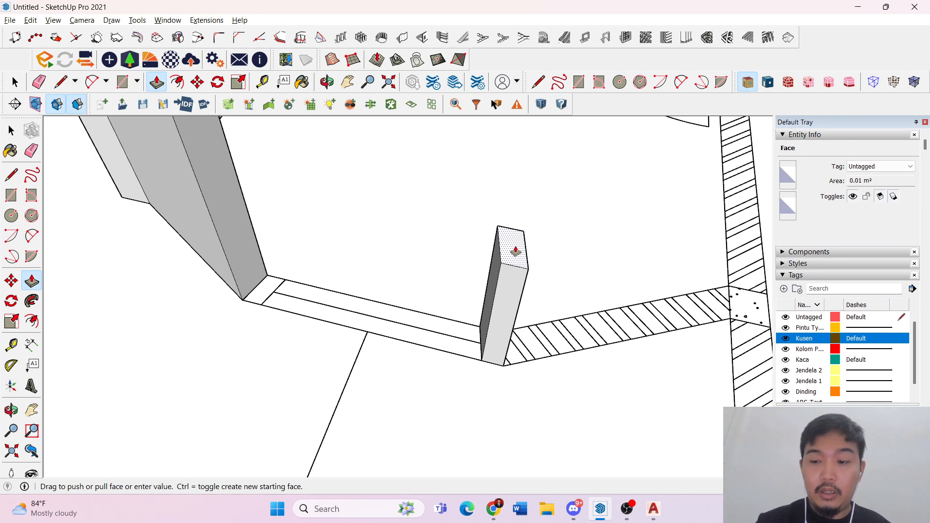
key("Return")
key("space")
- Make the post beside the hatched wall a separate group
scroll(469, 235, "down", 4)
triple_click(504, 209)
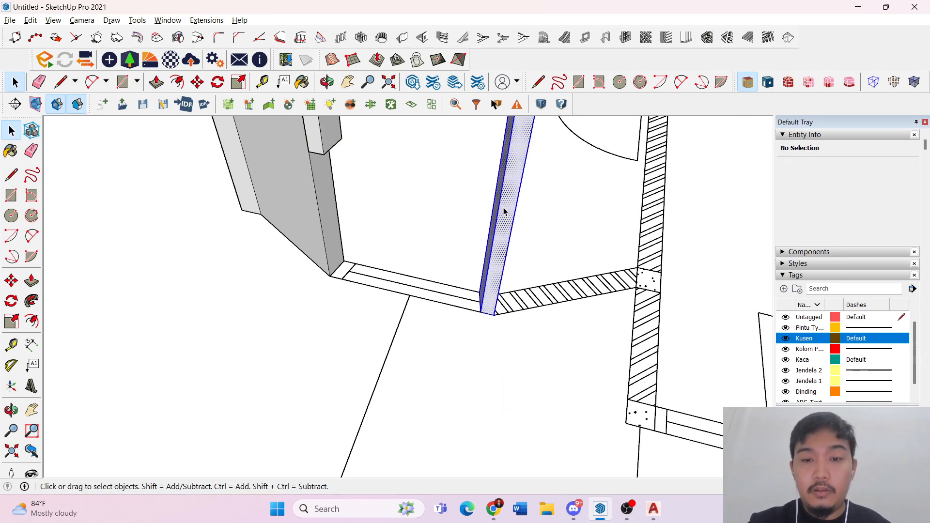
right_click(504, 207)
left_click(545, 308)
key("m")
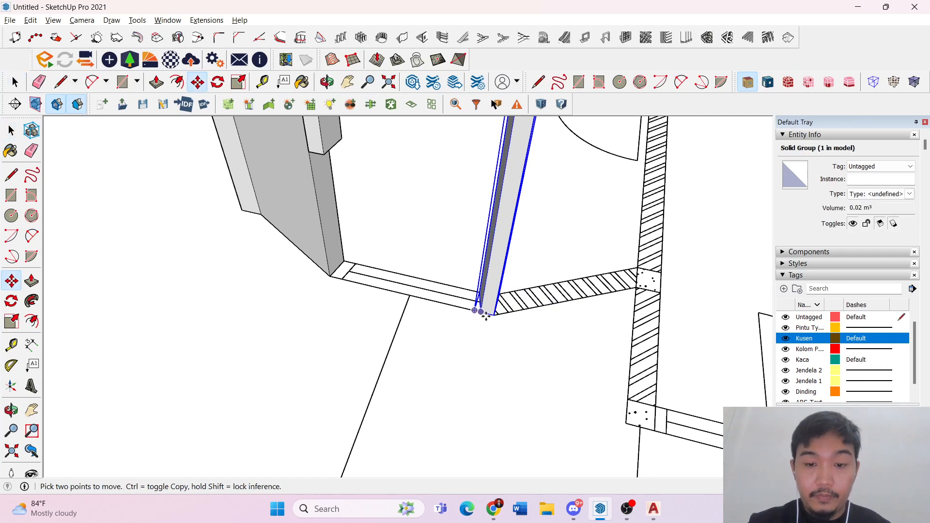
left_click(495, 314)
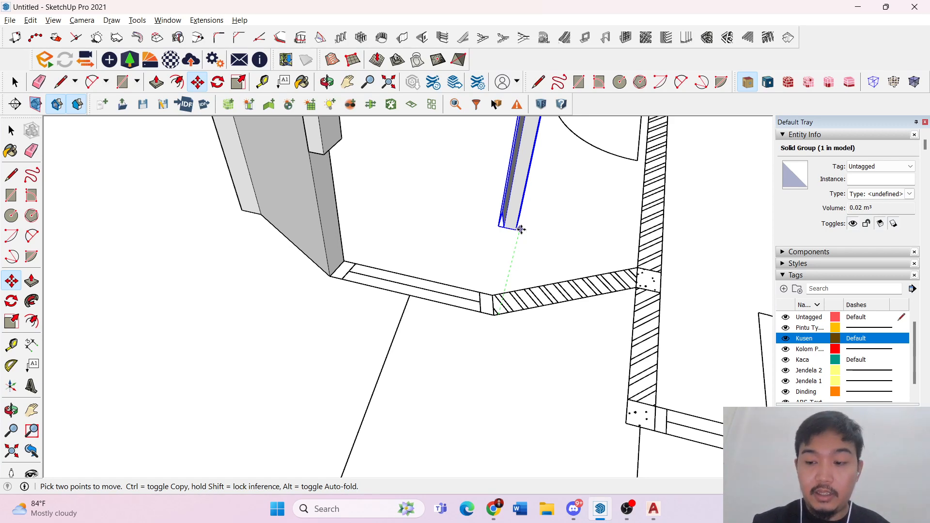
key("space")
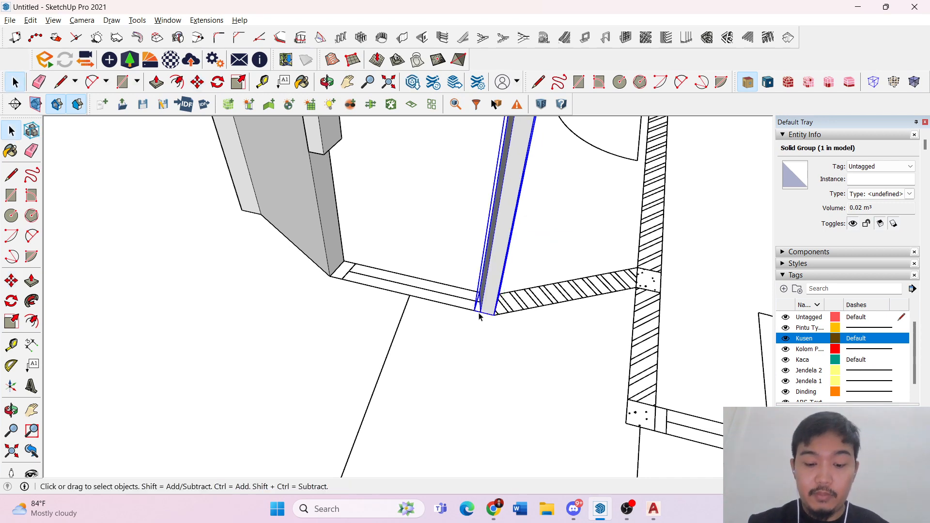
- Move the grouped post beside the hatched wall straight up along the blue axis to the window sill height
key("m")
middle_click_drag(494, 303, 514, 163)
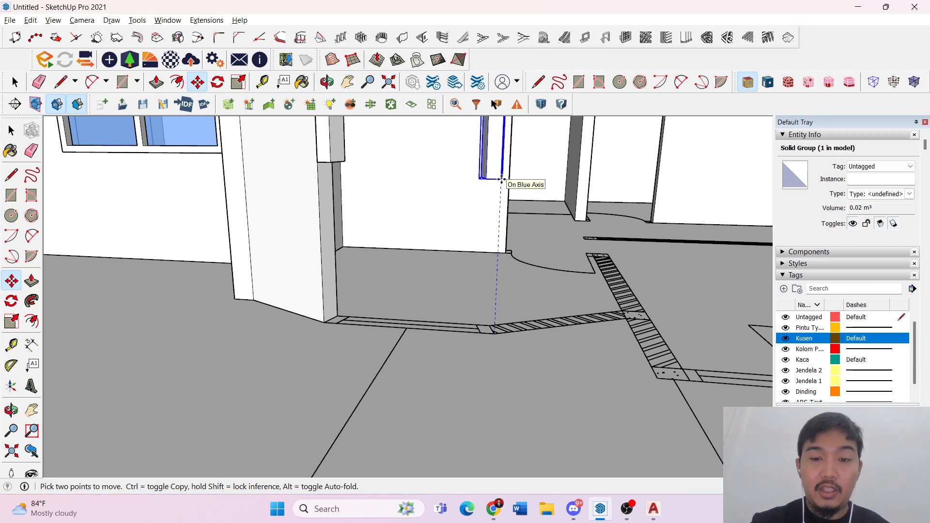
left_click(501, 178)
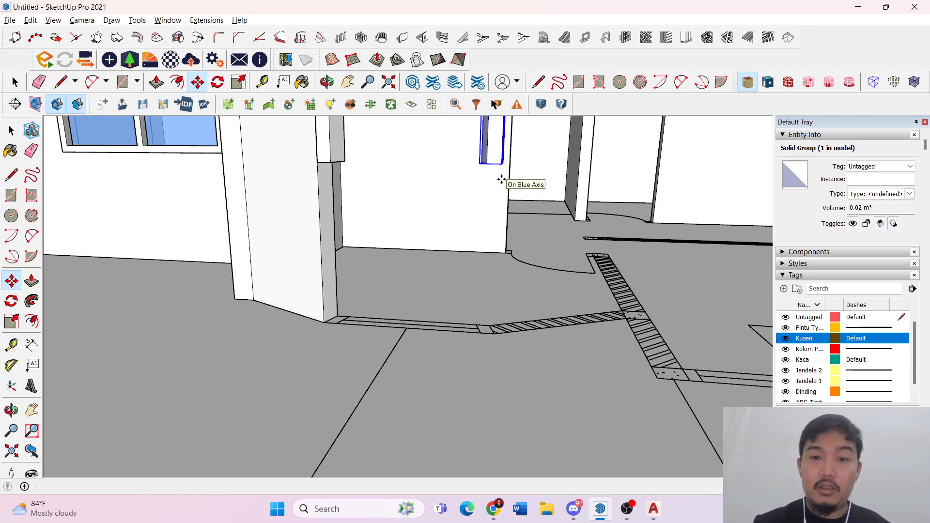
key("space")
middle_click_drag(500, 183, 501, 266)
scroll(422, 392, "up", 5)
key("r")
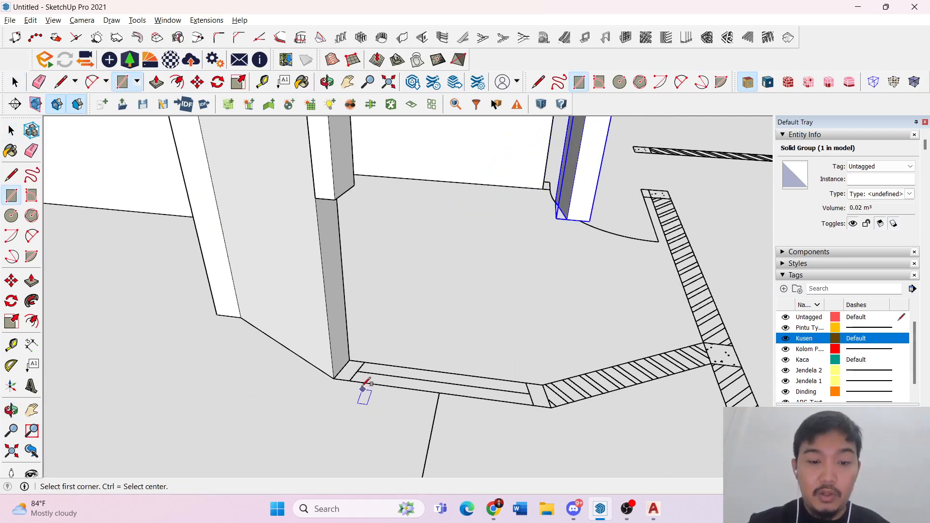
key("space")
key("l")
left_click(349, 360)
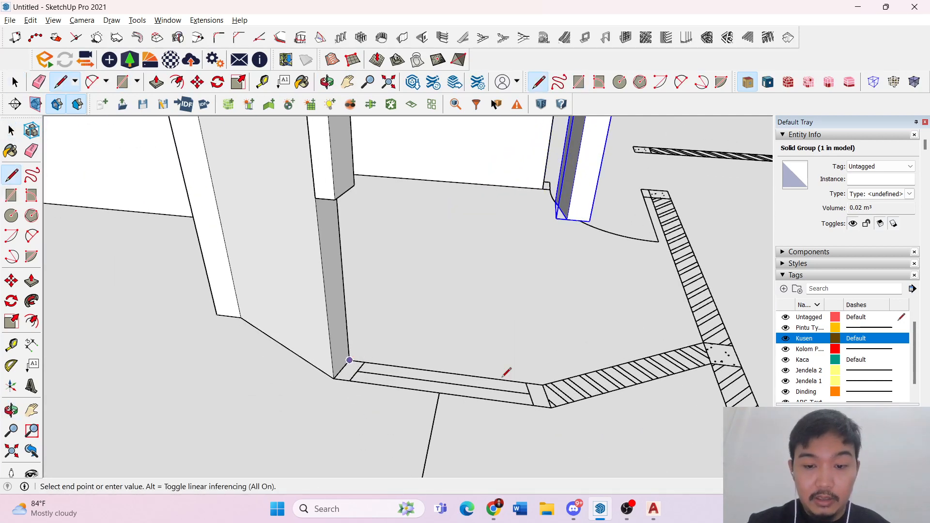
left_click(543, 384)
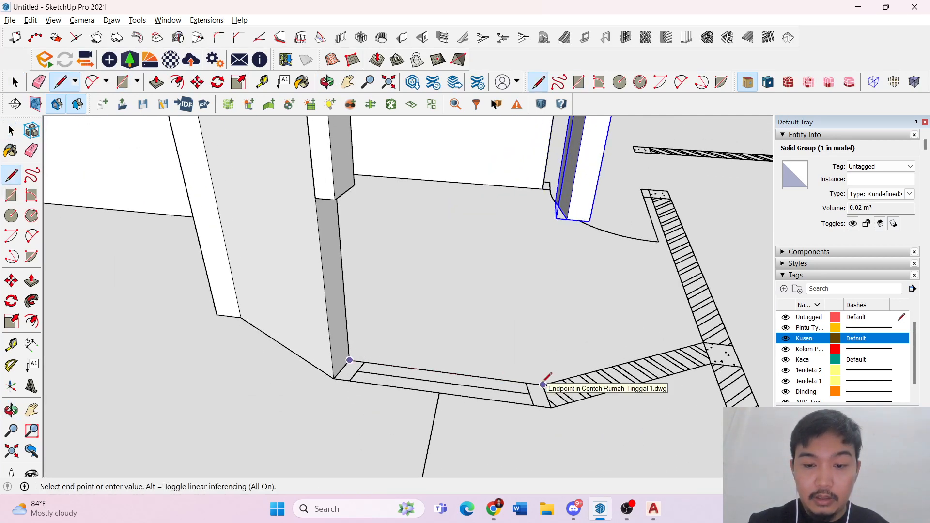
key("space")
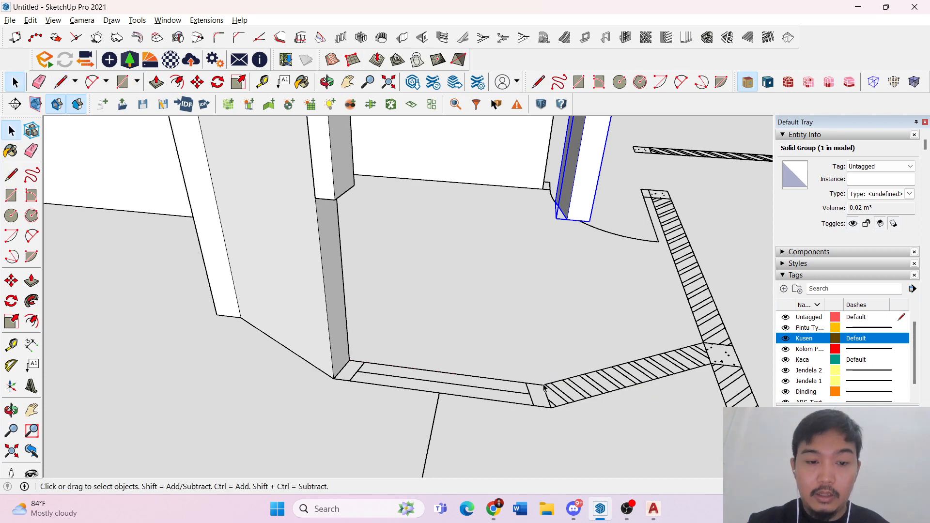
- Open the wall group and draw base lines along the bay window plan from the angled wall's end to the hatched wall
triple_click(338, 307)
key("l")
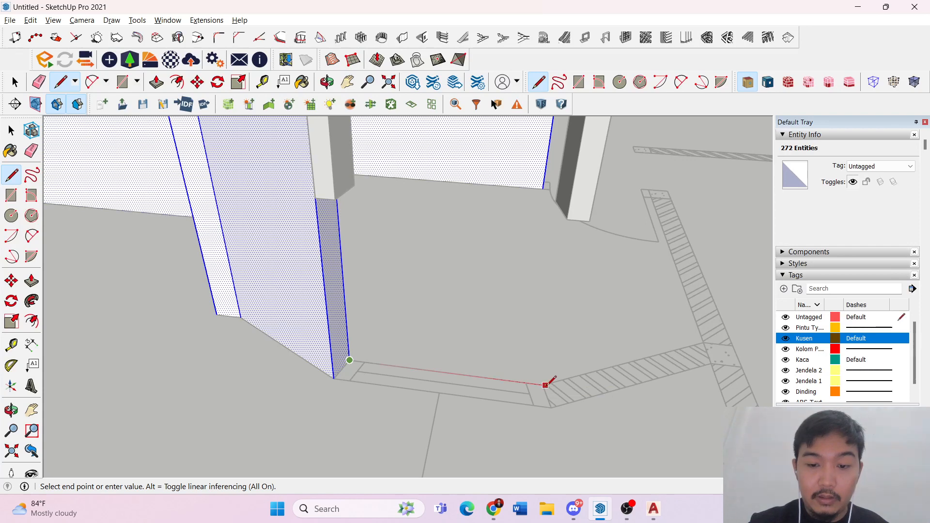
scroll(546, 412, "up", 5)
key("ctrl+z")
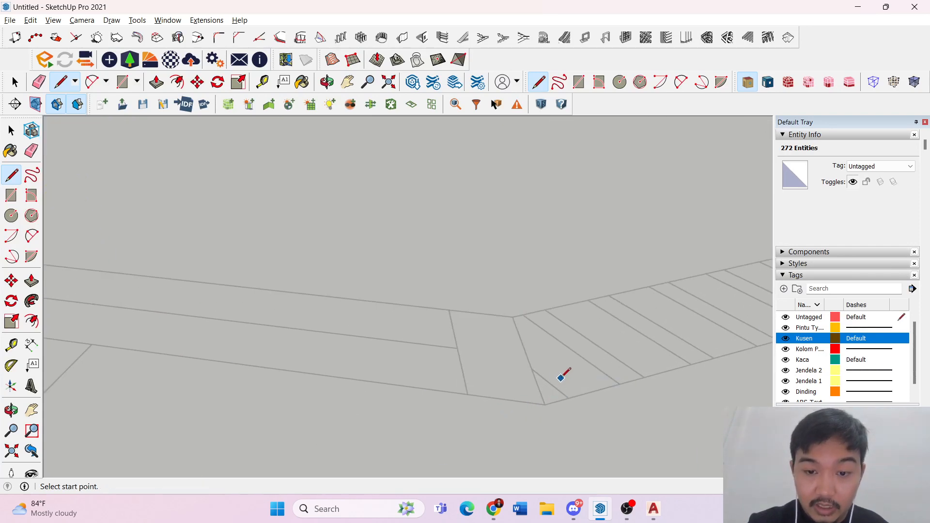
scroll(514, 315, "down", 6)
scroll(309, 300, "up", 2)
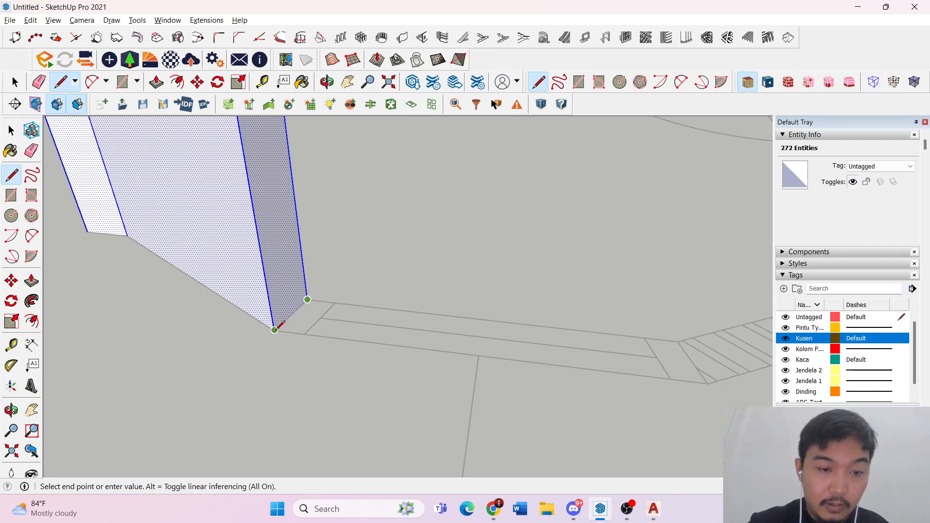
left_click(274, 330)
left_click(707, 383)
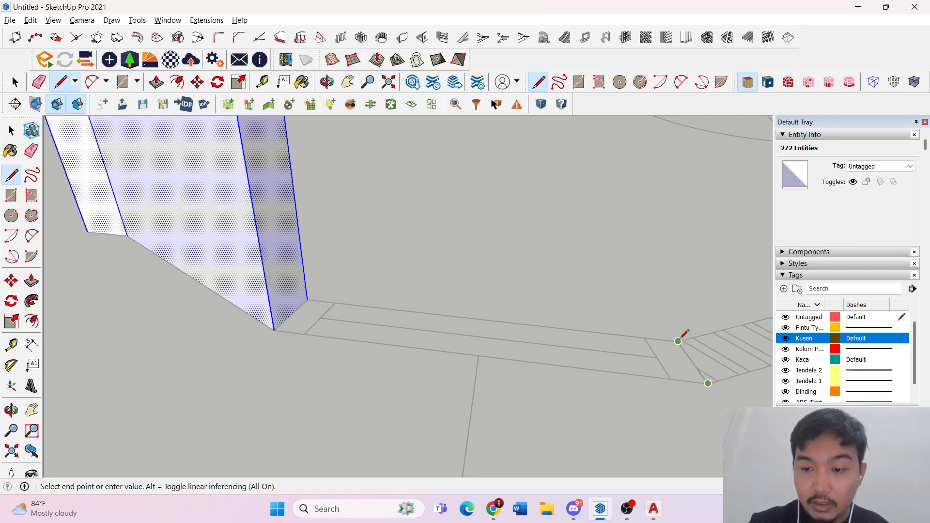
key("space")
left_click(440, 344)
key("p")
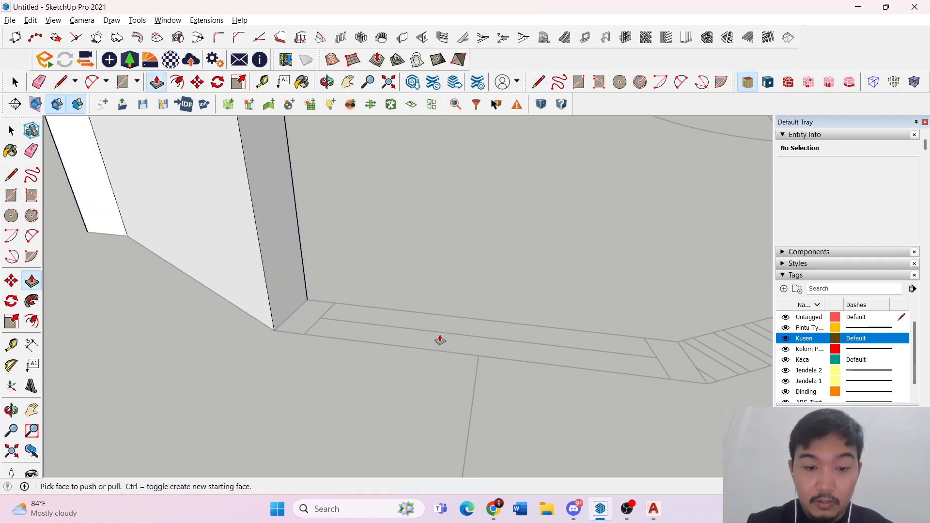
key("space")
- Reopen the wall group and try to close the bay window's base face with a line along its outer side
triple_click(304, 303)
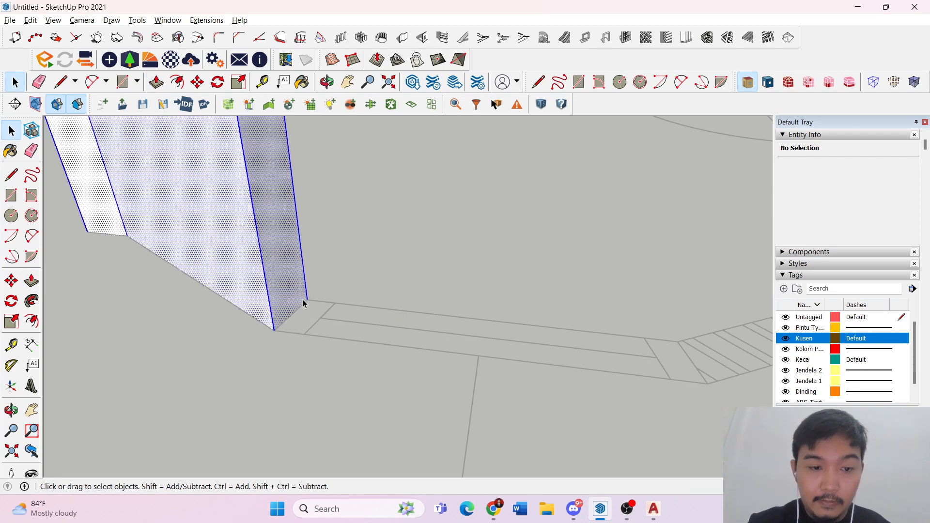
key("l")
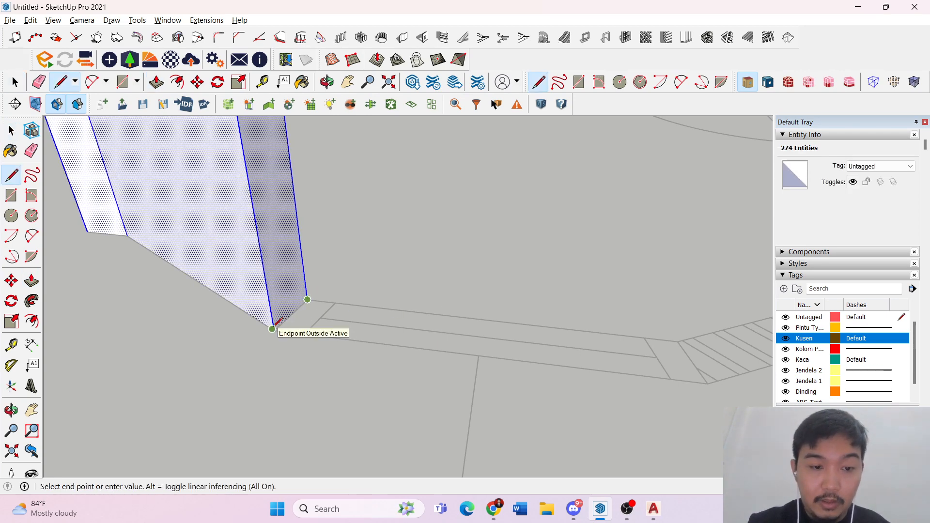
scroll(278, 321, "up", 1)
key("Escape")
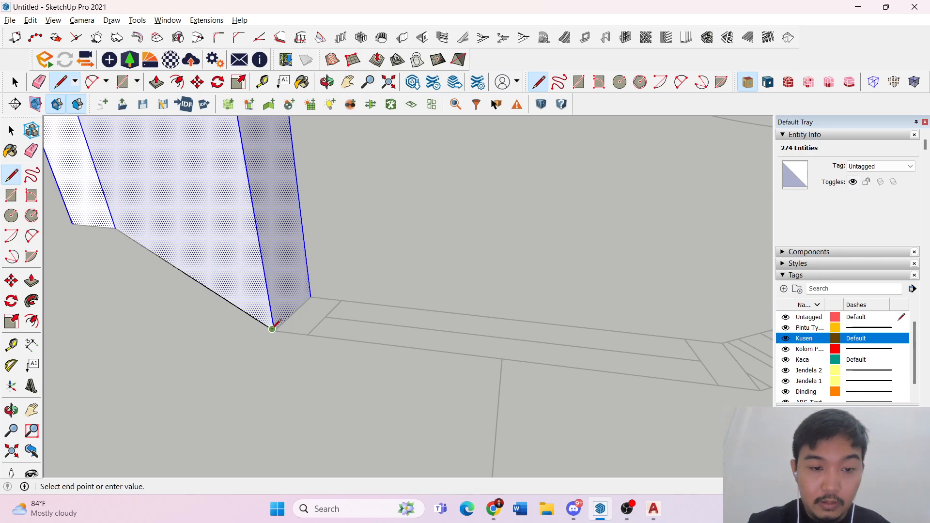
scroll(759, 388, "up", 3)
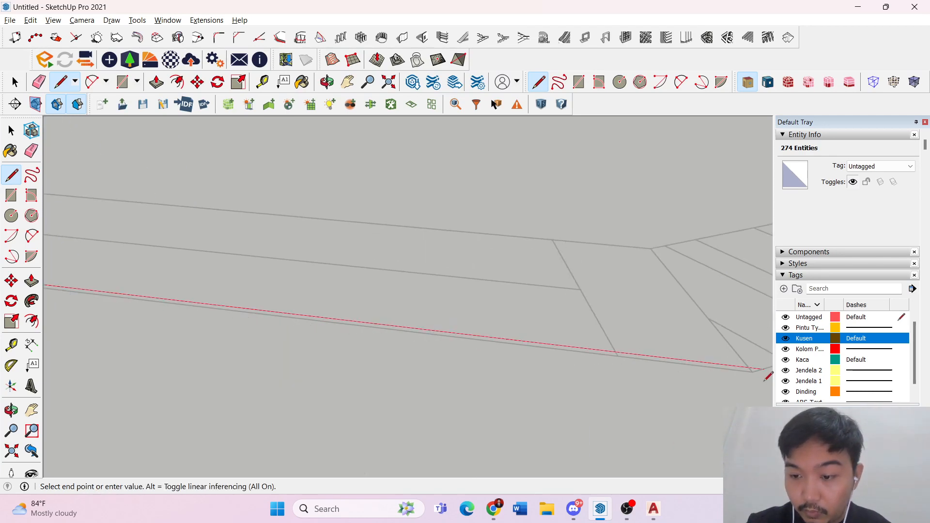
left_click(750, 370)
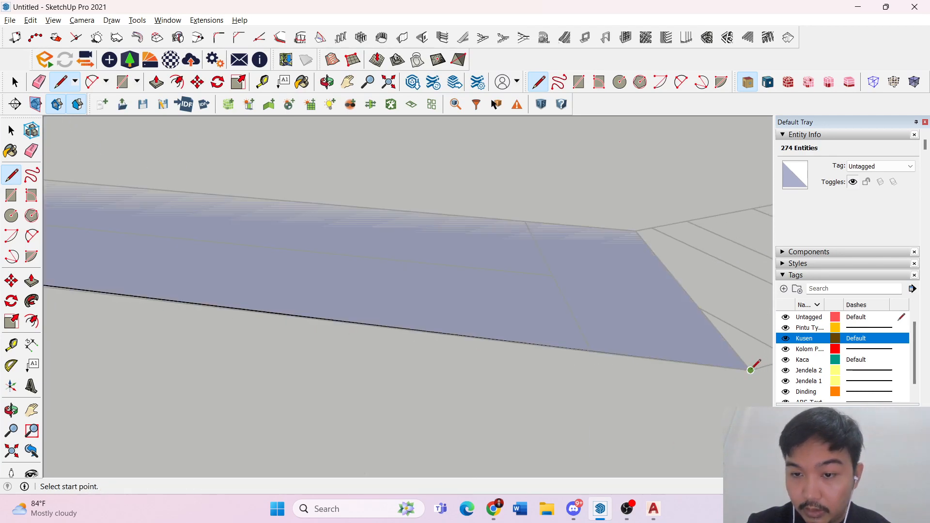
- Inspect the base face's outer corners and delete the misaligned outer edge inside the wall group
key("space")
scroll(573, 297, "down", 5)
key("Escape")
scroll(339, 249, "up", 3)
scroll(379, 275, "down", 3)
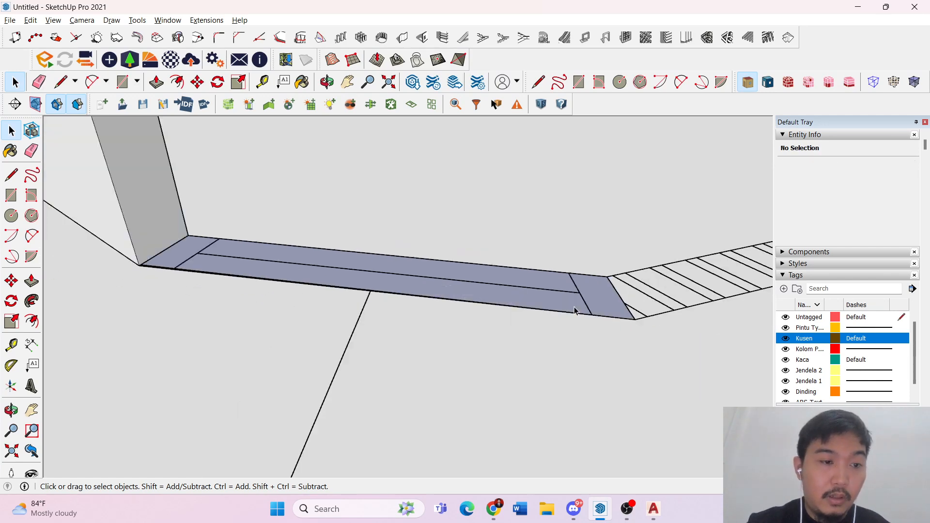
scroll(284, 285, "up", 4)
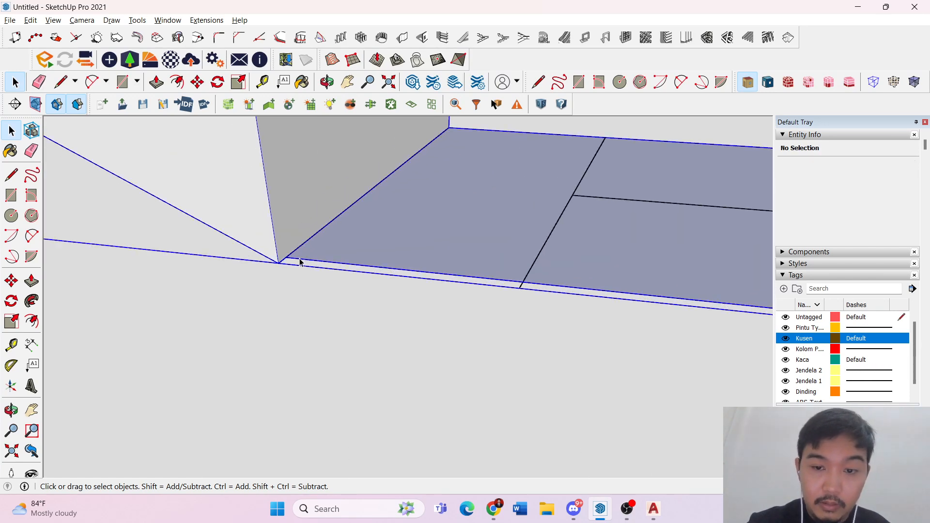
triple_click(300, 259)
left_click(300, 259)
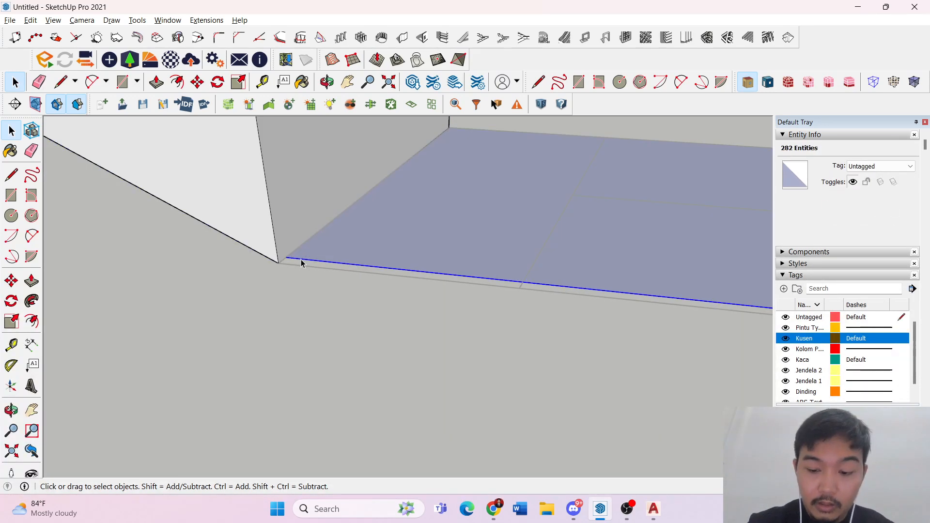
key("Delete")
- Draw a line along the bay window's outer side from the angled wall's corner to the hatched wall's start, closing the base face
scroll(292, 259, "down", 6)
key("l")
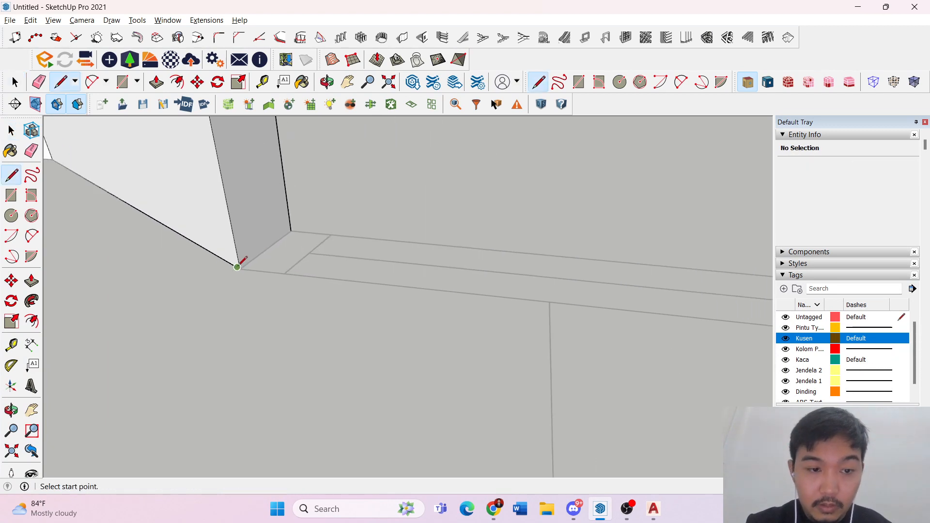
scroll(277, 270, "up", 3)
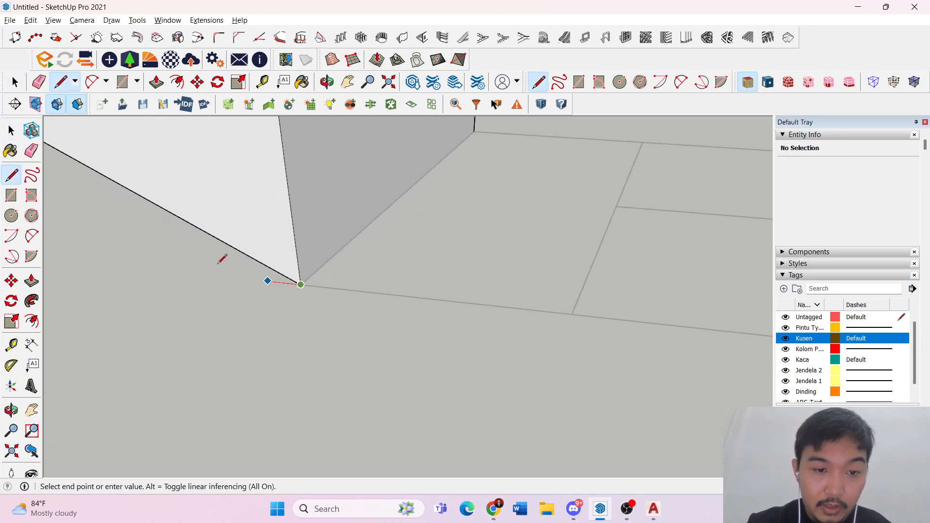
scroll(185, 248, "down", 8)
scroll(465, 292, "up", 5)
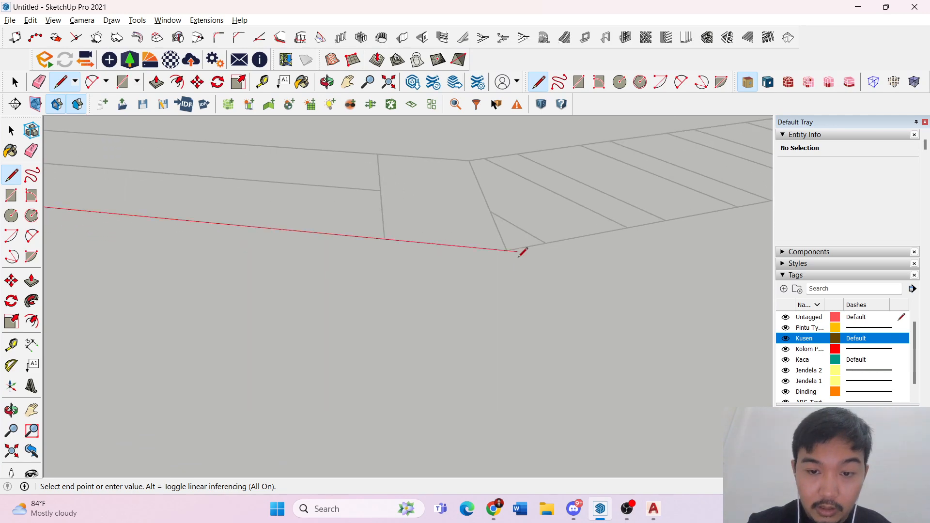
left_click(507, 250)
scroll(644, 285, "down", 4)
scroll(524, 222, "up", 5)
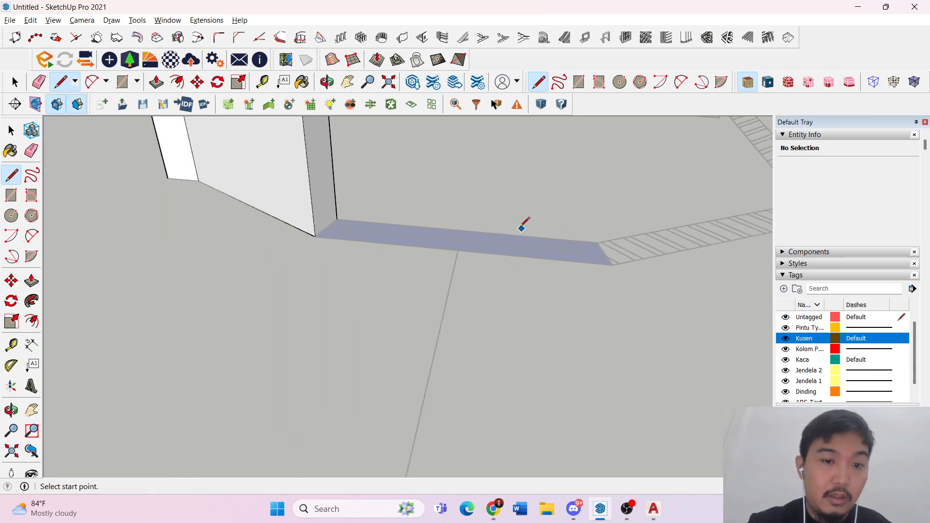
scroll(222, 218, "up", 1)
key("space")
- Push/pull the bay window's base face up to the level of the posts' undersides
scroll(288, 250, "down", 2)
key("p")
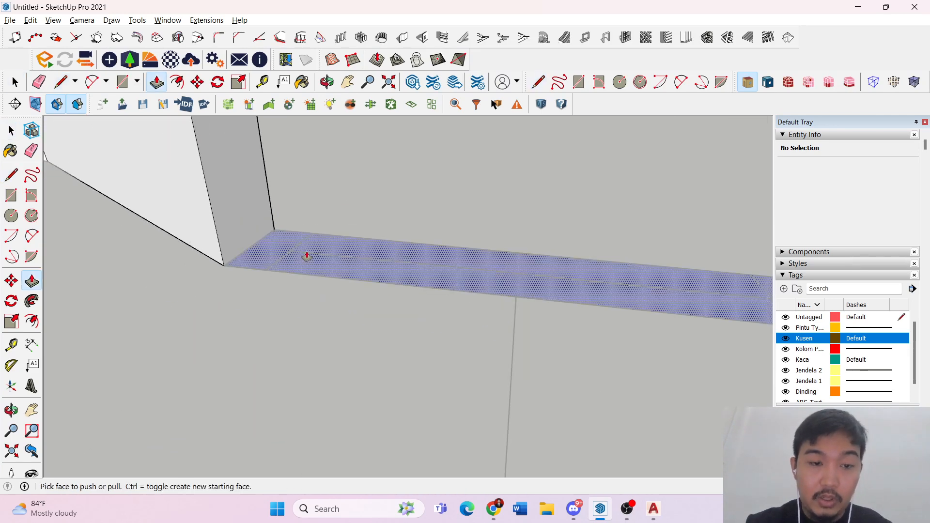
left_click(307, 256)
scroll(306, 206, "down", 5)
scroll(303, 194, "up", 4)
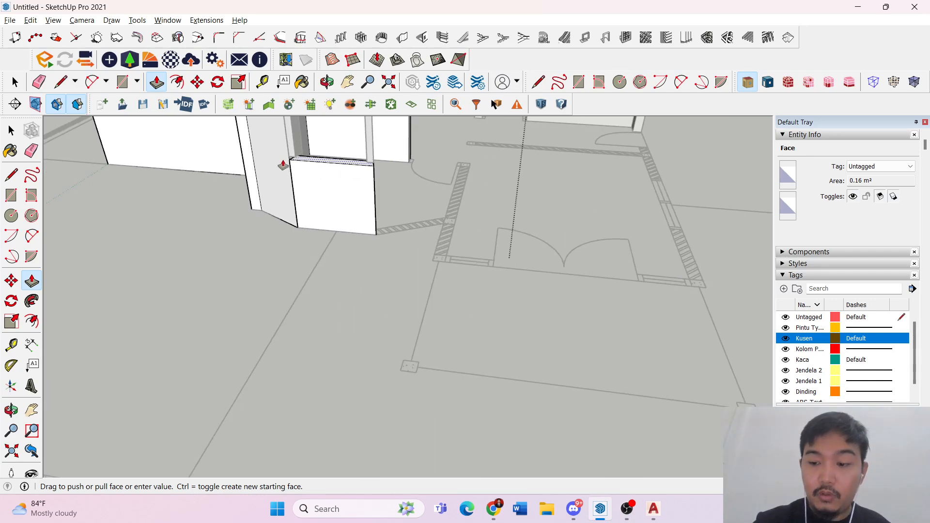
left_click(283, 165)
- Try to remove the vertical edge between the angled wall and the new base, and leave the wall group
key("space")
left_click(308, 193)
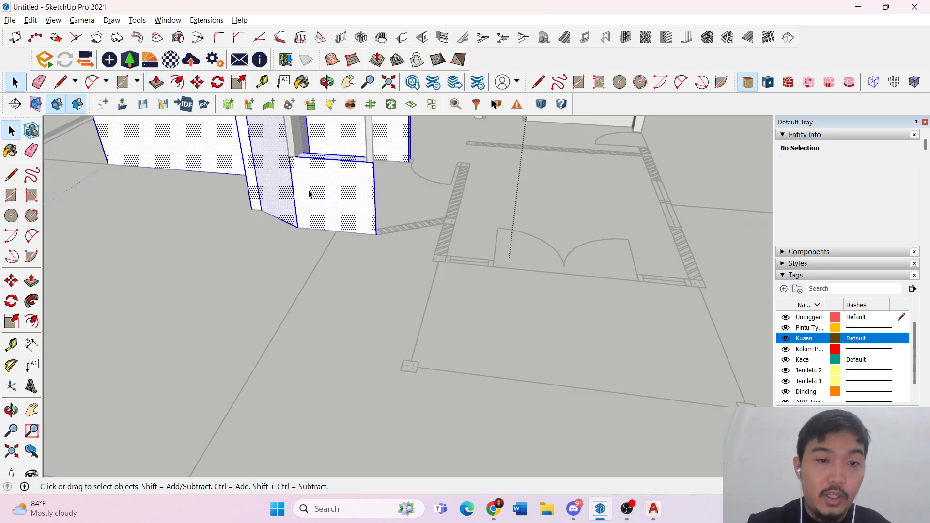
left_click(294, 184)
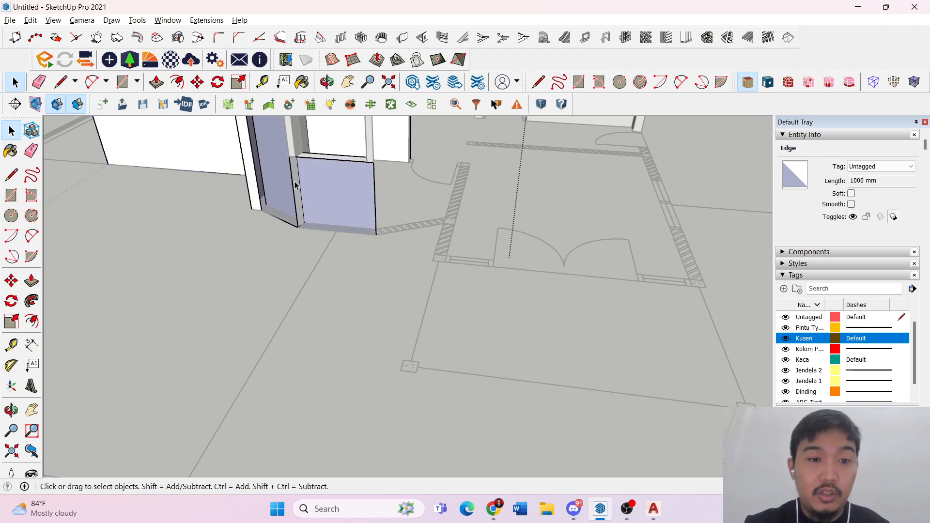
key("Escape")
key("Escape")
- Open the wall group, copy the top face of the bay window's base, and leave the group
middle_click_drag(304, 191, 558, 203)
scroll(400, 186, "up", 2)
scroll(559, 204, "down", 5)
scroll(453, 120, "up", 5)
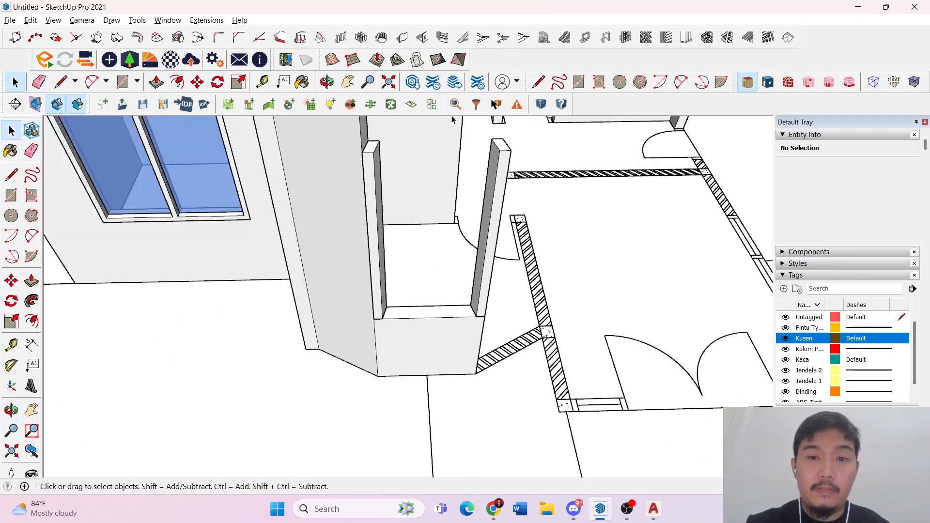
scroll(453, 119, "up", 3)
scroll(340, 193, "down", 5)
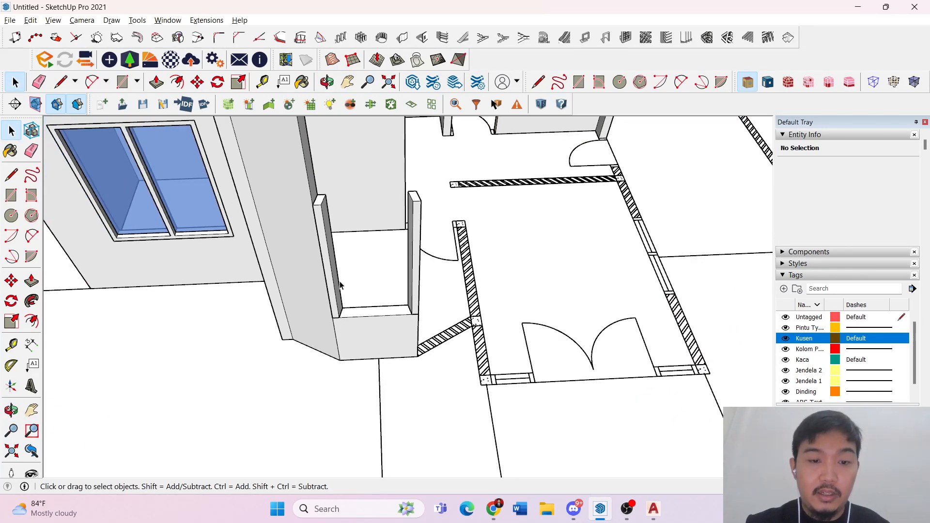
scroll(347, 339, "up", 8)
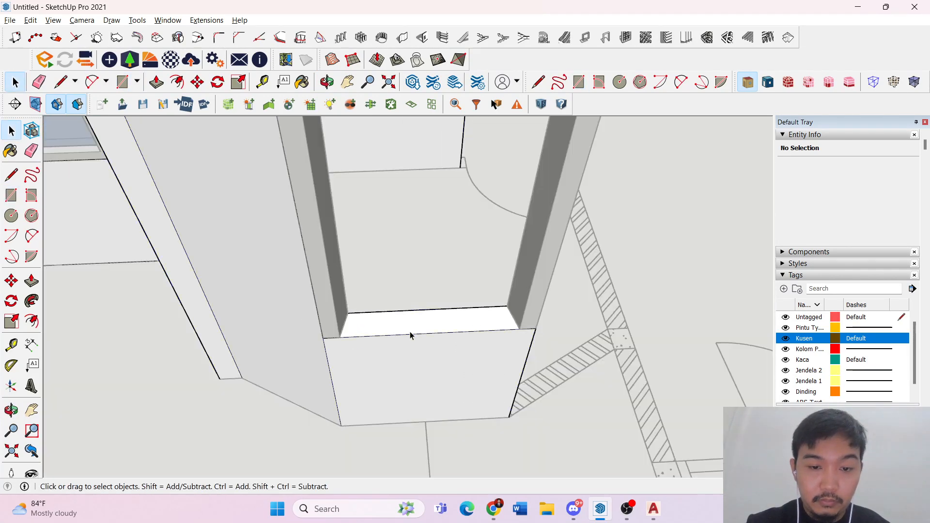
triple_click(411, 333)
left_click(410, 326)
key("m")
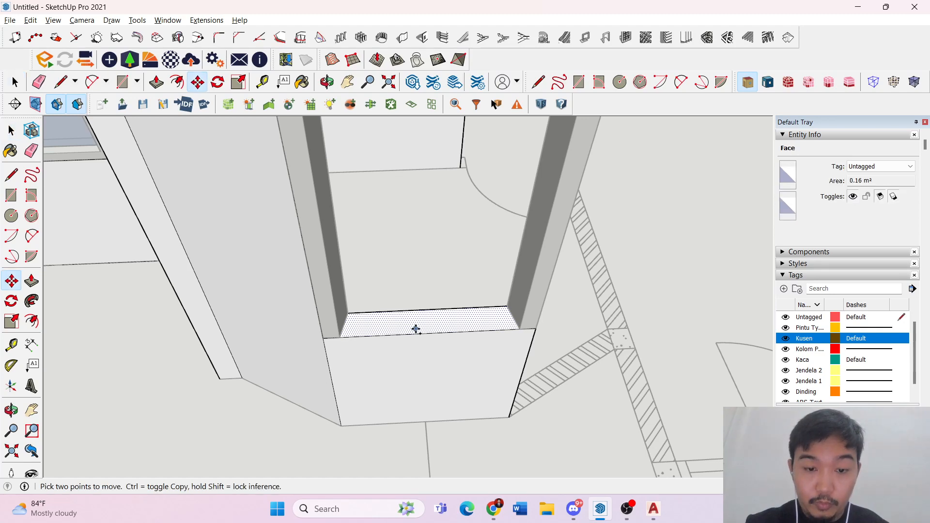
key("space")
key("Escape")
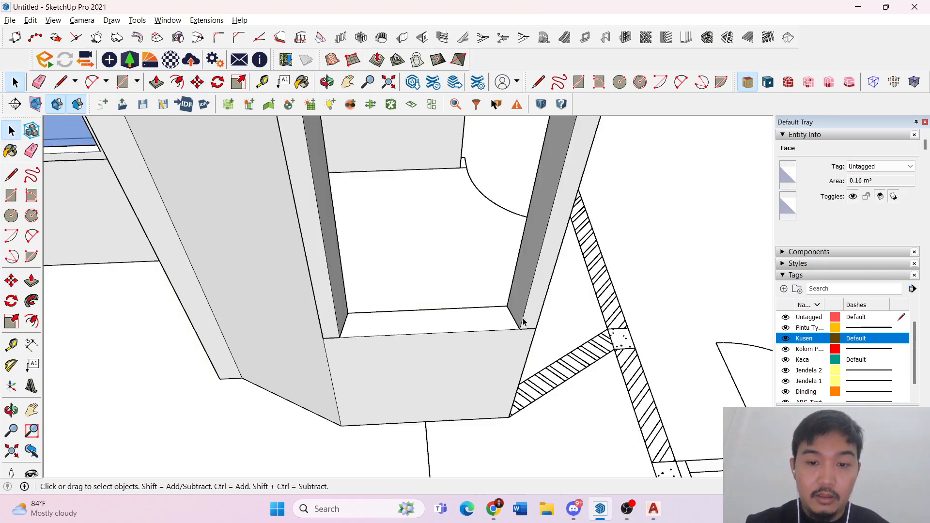
- Try to paste the copied face onto the base's top outer corner beside the angled wall and start pulling it up
key("ctrl+v")
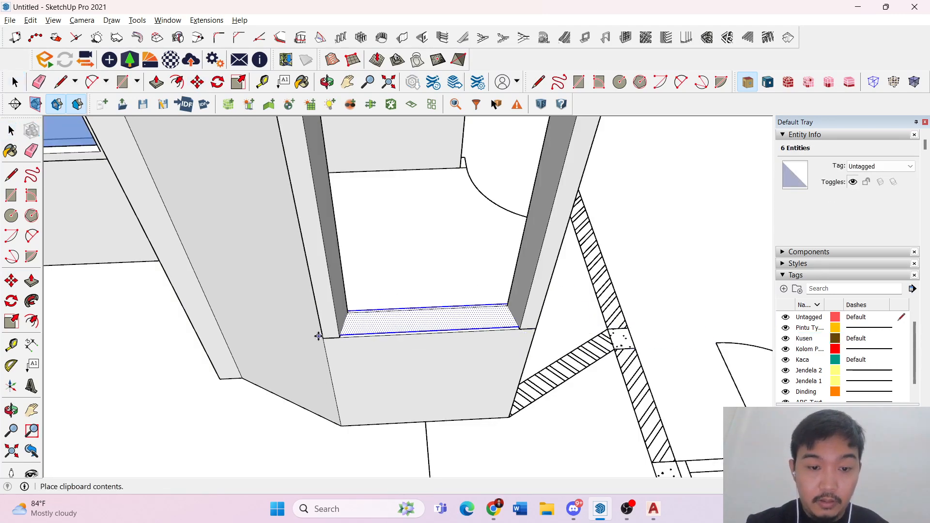
left_click(323, 338)
key("space")
scroll(446, 337, "up", 8)
key("p")
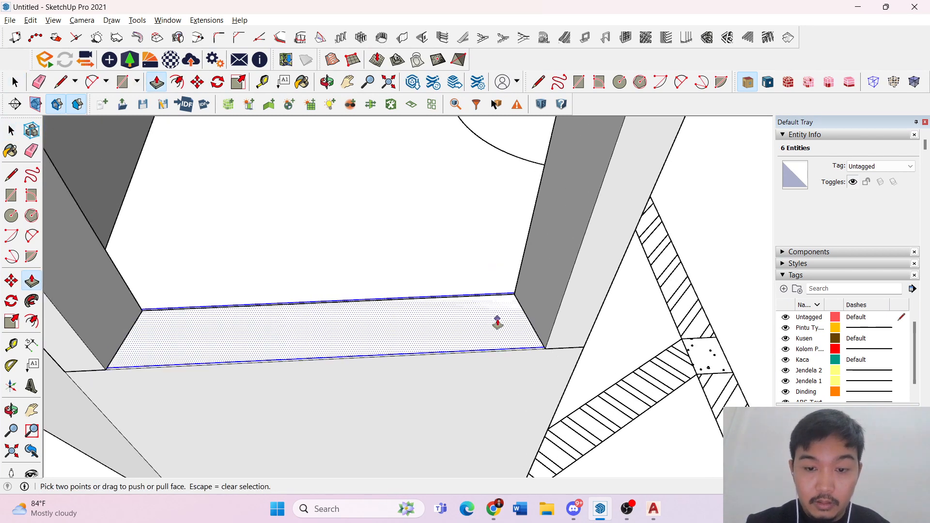
scroll(562, 314, "down", 1)
- Paste the copied face again at the base's top outer corner and check its alignment with the wall edge
key("ctrl+v")
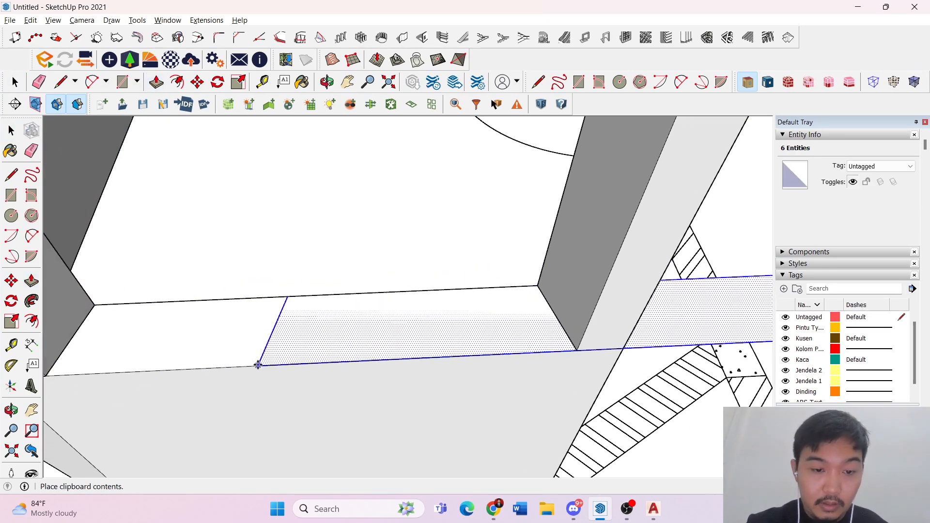
scroll(258, 364, "down", 5)
scroll(105, 368, "up", 1)
left_click(105, 368)
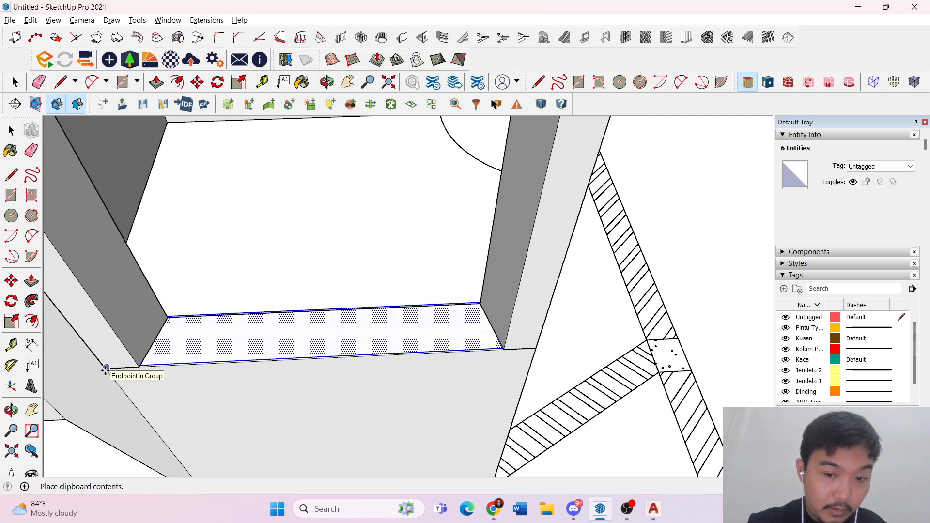
scroll(396, 375, "up", 5)
key("space")
left_click(548, 312)
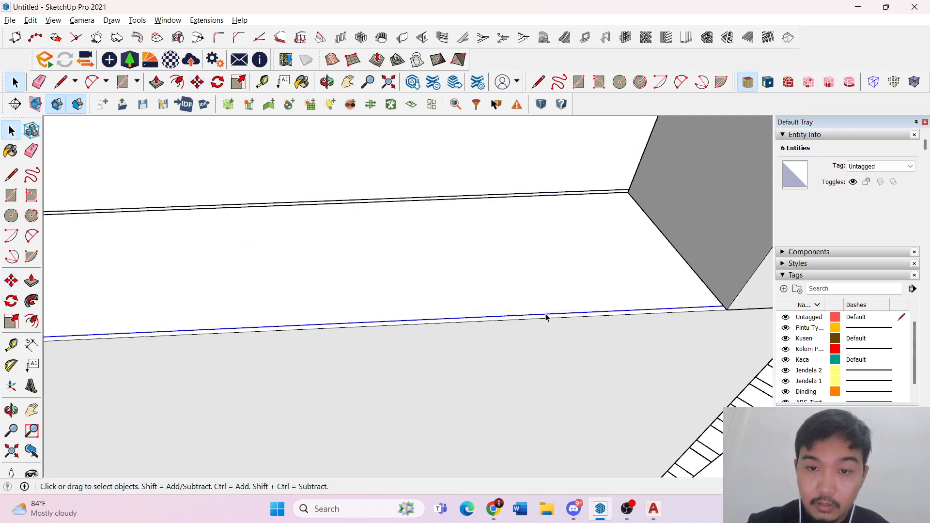
scroll(597, 319, "down", 4)
scroll(271, 312, "up", 5)
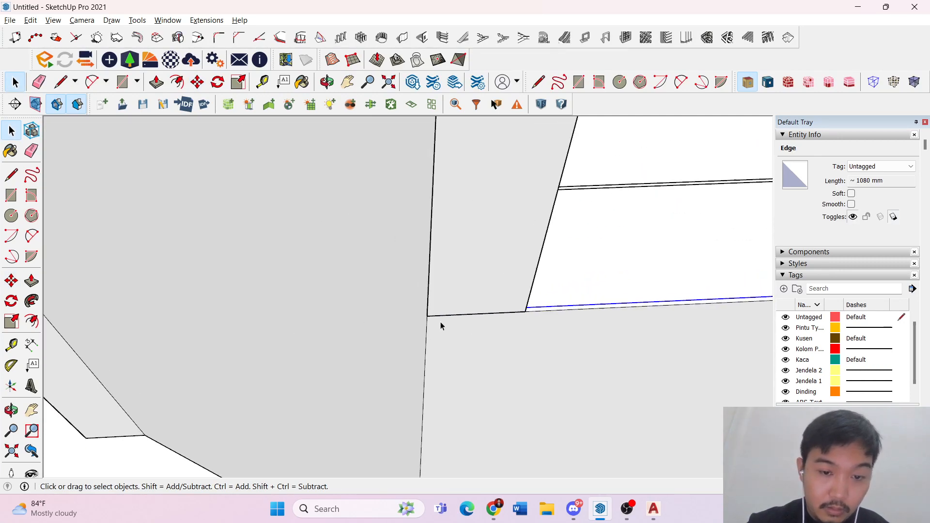
- Show the hidden back edges and move the pasted face so its outer corner meets the base's top corner
middle_click_drag(574, 327, 521, 310)
key("k")
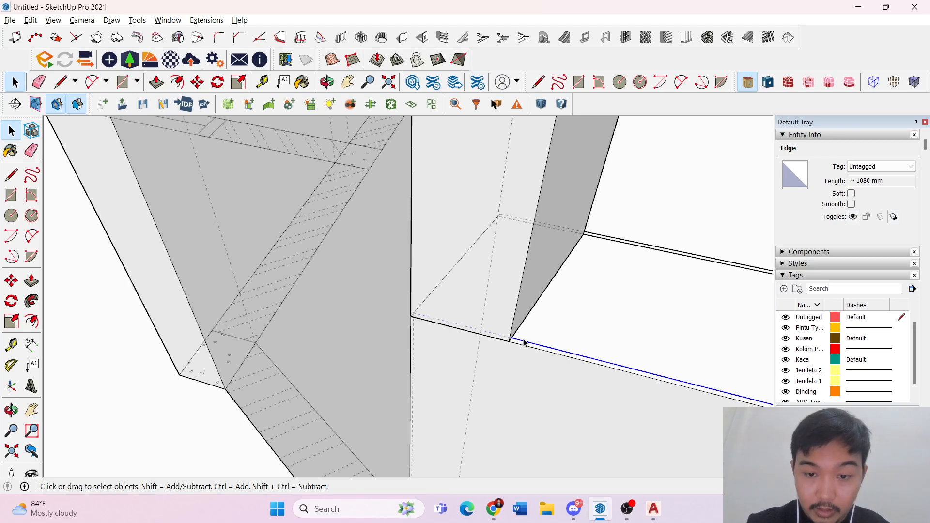
double_click(524, 340)
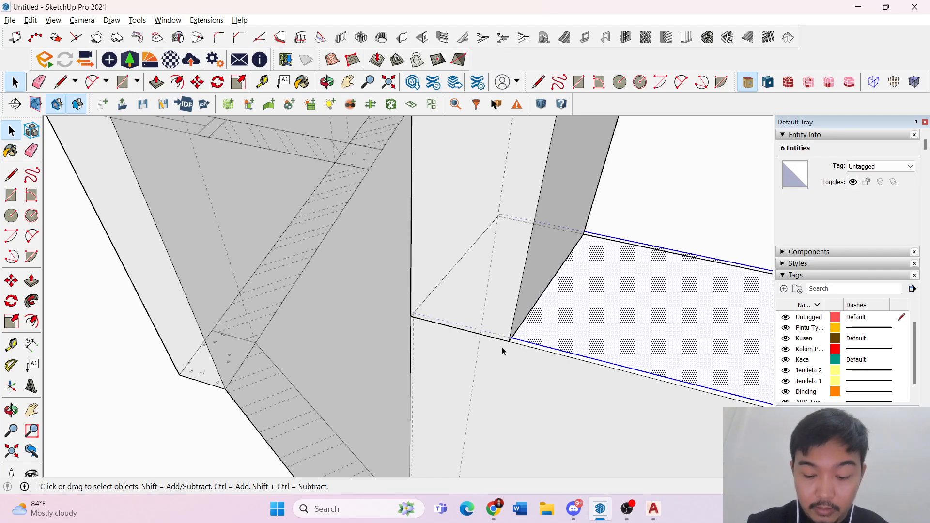
key("m")
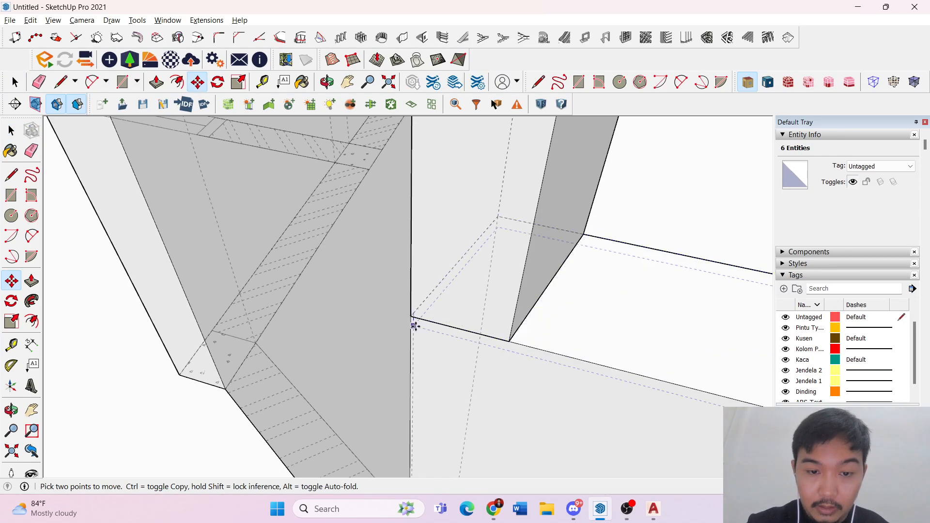
key("space")
scroll(398, 307, "up", 5)
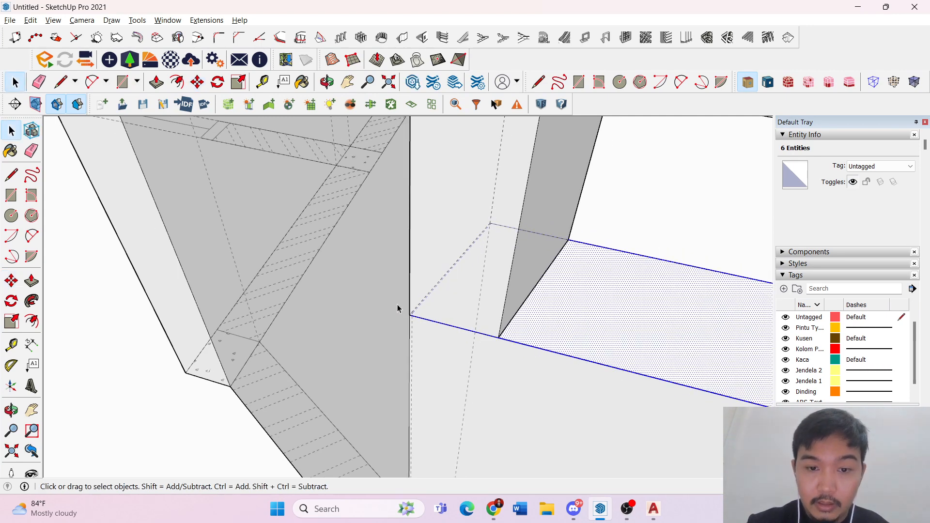
key("m")
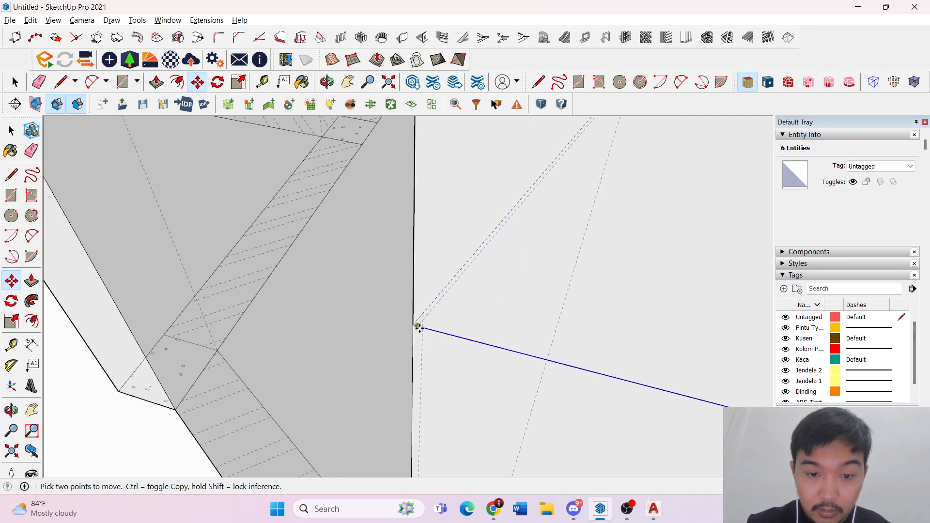
key("space")
- Push/pull the pasted face up into a thin sill bar between the posts and make the bar a group
scroll(310, 270, "down", 4)
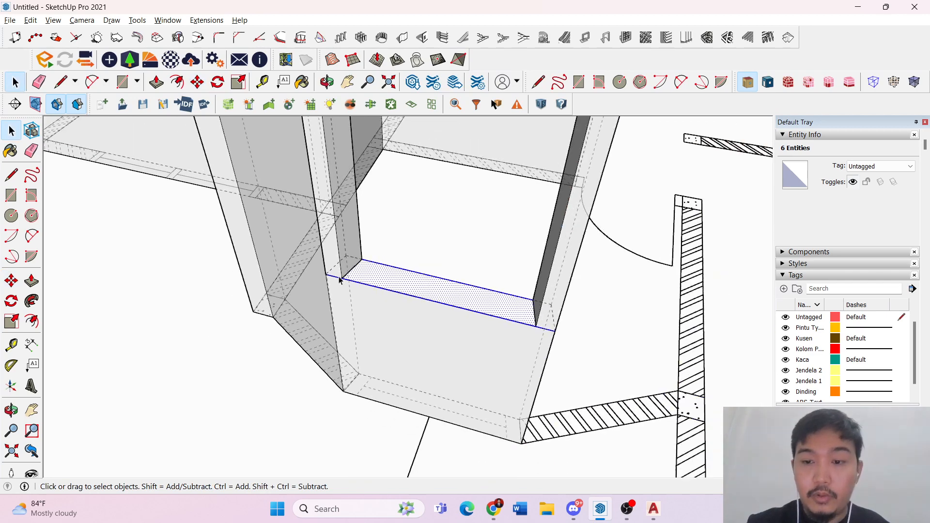
key("p")
left_click(402, 292)
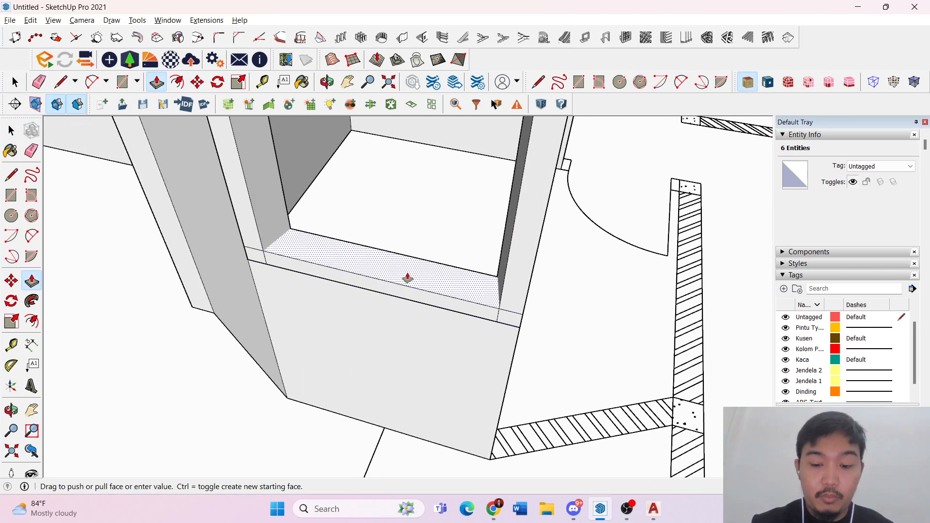
left_click(408, 278)
key("space")
triple_click(380, 275)
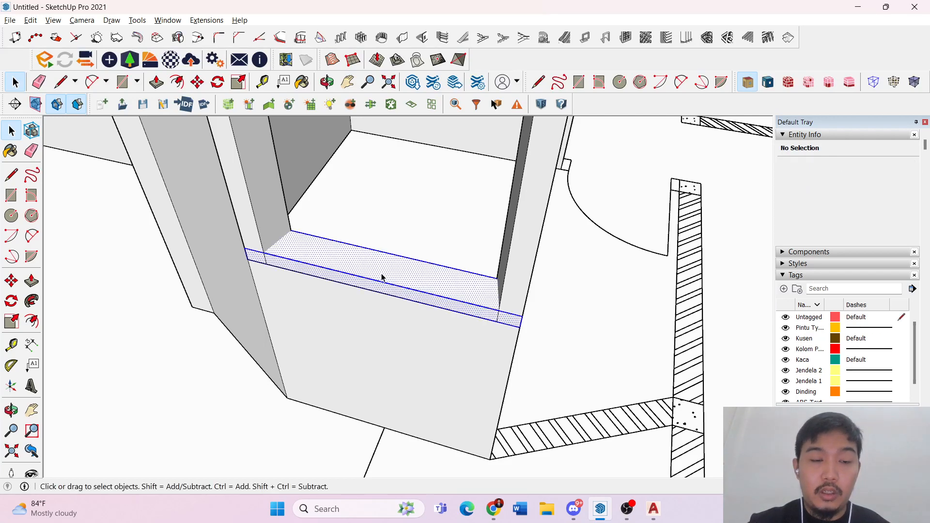
right_click(381, 277)
left_click(436, 375)
- Copy the grouped sill bar straight up so its top corner meets the top of the post beside the angled wall
scroll(392, 326, "down", 3)
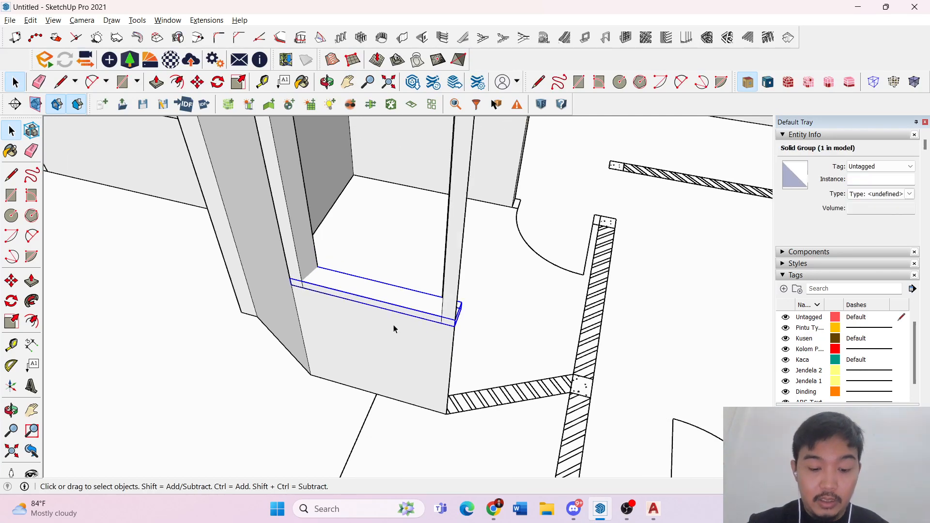
key("m")
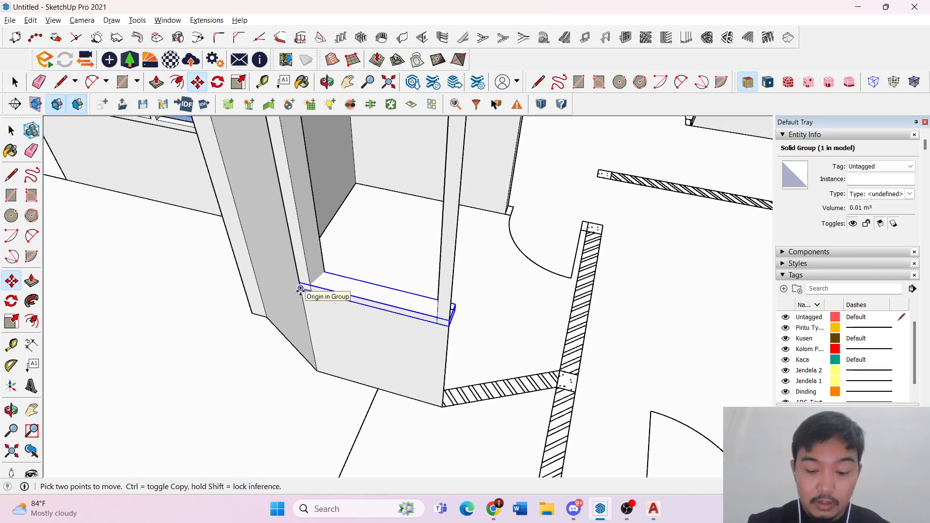
scroll(298, 285, "up", 4)
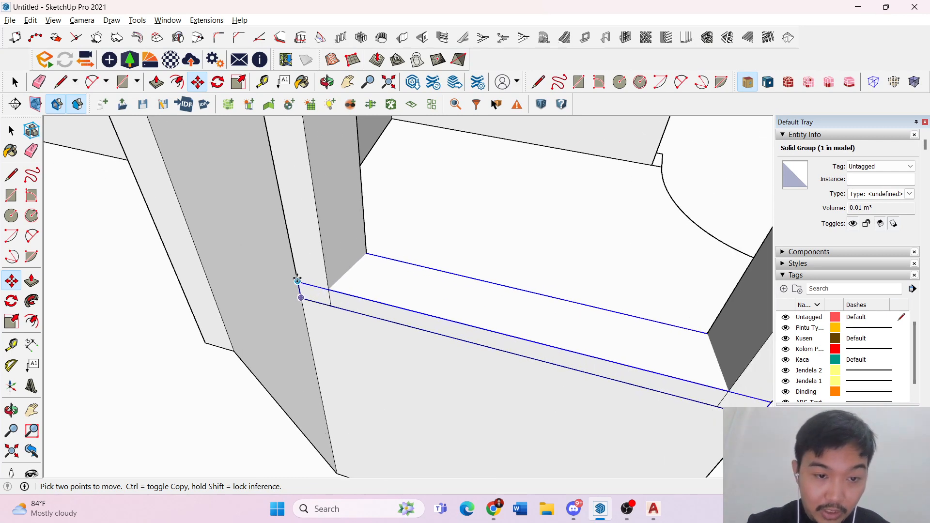
left_click(298, 280)
key("ctrl")
scroll(305, 261, "down", 5)
scroll(314, 191, "up", 5)
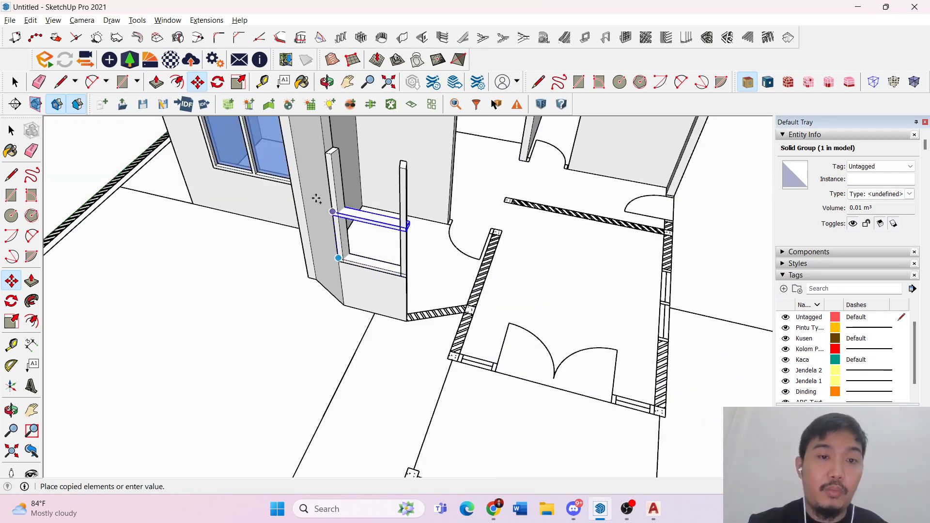
scroll(312, 184, "down", 3)
scroll(394, 256, "up", 4)
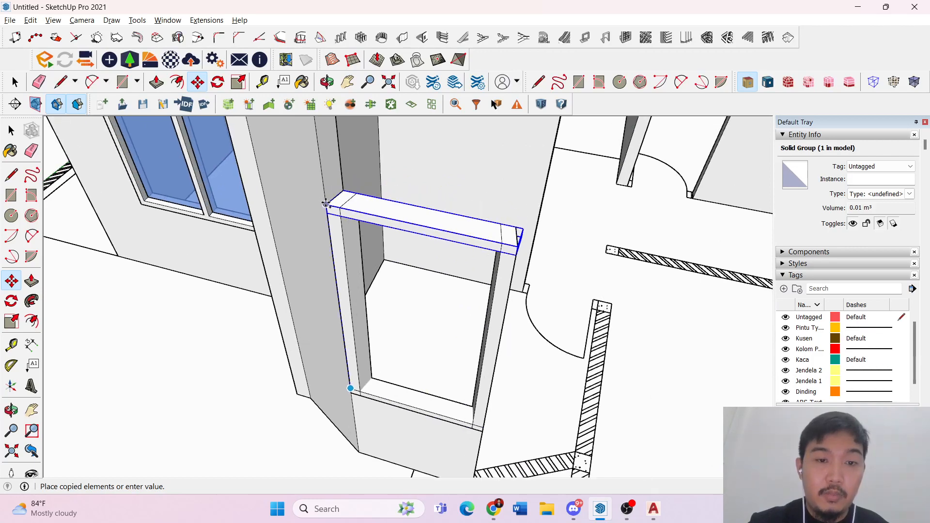
left_click(326, 204)
key("space")
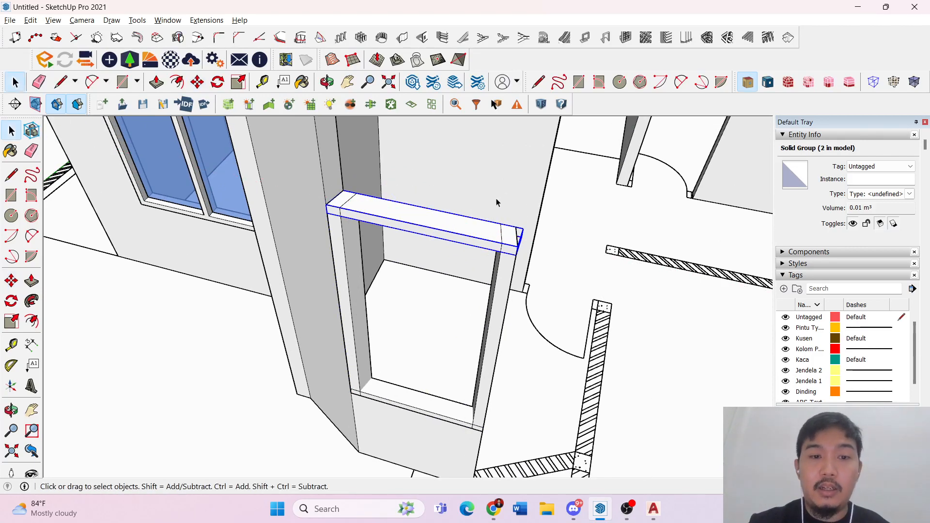
left_click(563, 208)
middle_click_drag(563, 208, 576, 112)
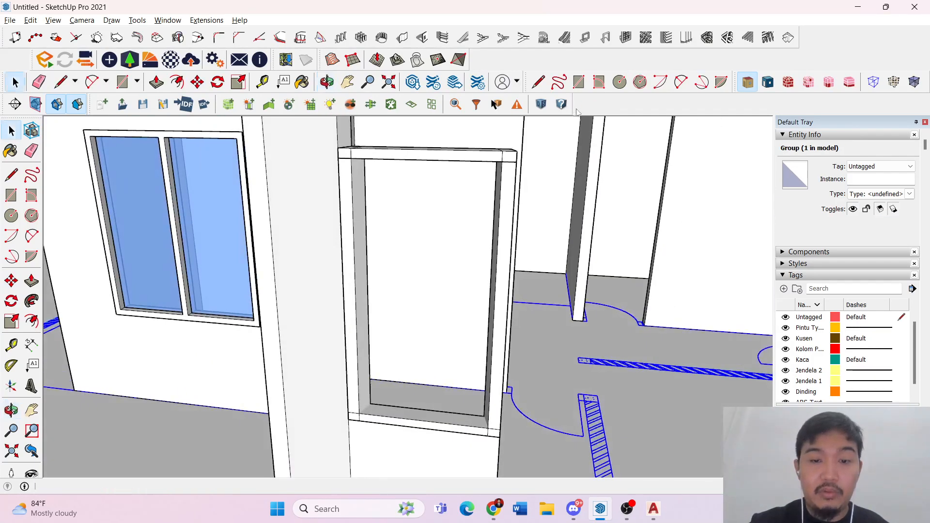
scroll(542, 315, "down", 1)
scroll(405, 421, "up", 4)
double_click(403, 379)
key("Escape")
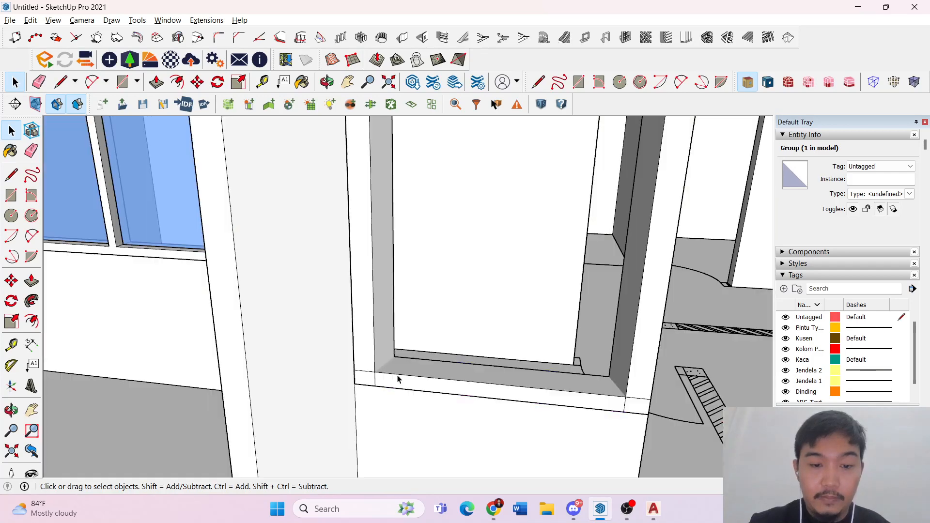
- Try to explode the two post groups and two horizontal bar groups of the bay window frame directly into loose geometry
scroll(397, 379, "down", 2)
left_click(377, 285)
left_click(472, 371, "shift")
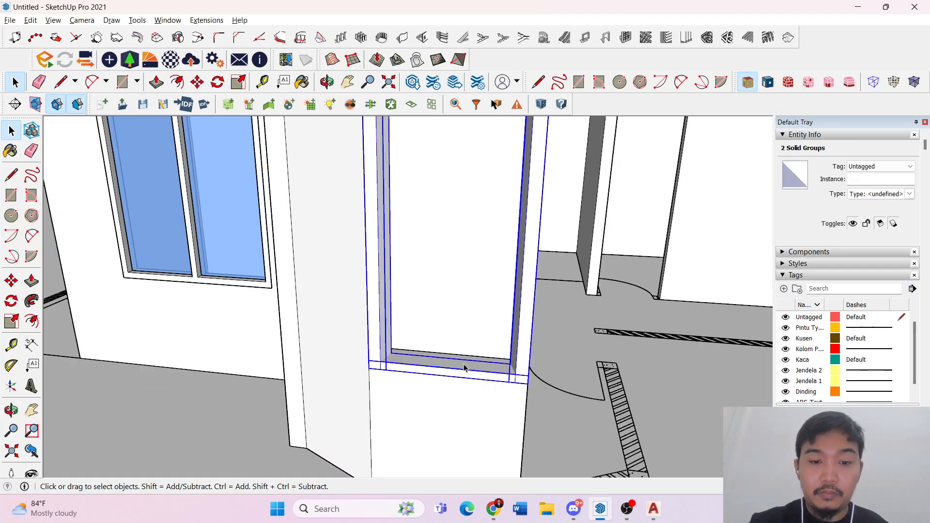
scroll(464, 368, "down", 3)
left_click(447, 199, "shift")
right_click(447, 199)
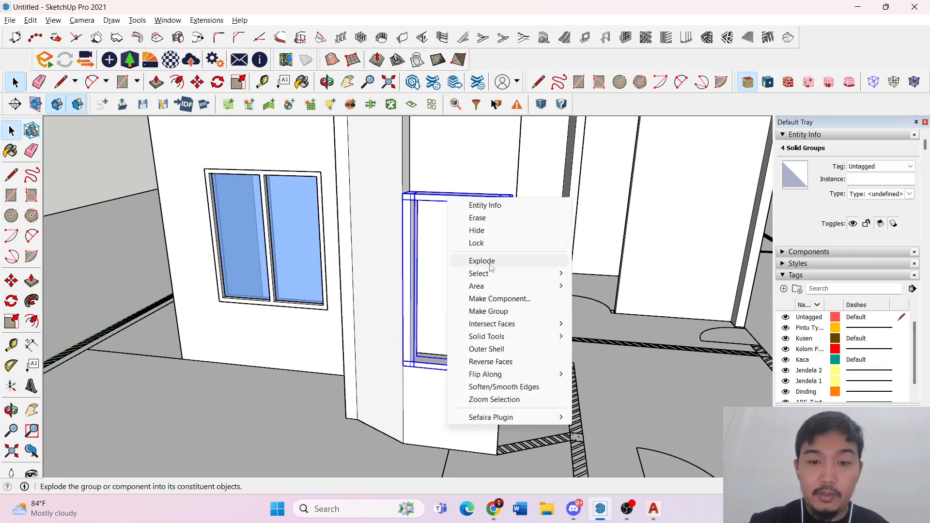
left_click(490, 262)
scroll(407, 373, "up", 4)
left_click(444, 386)
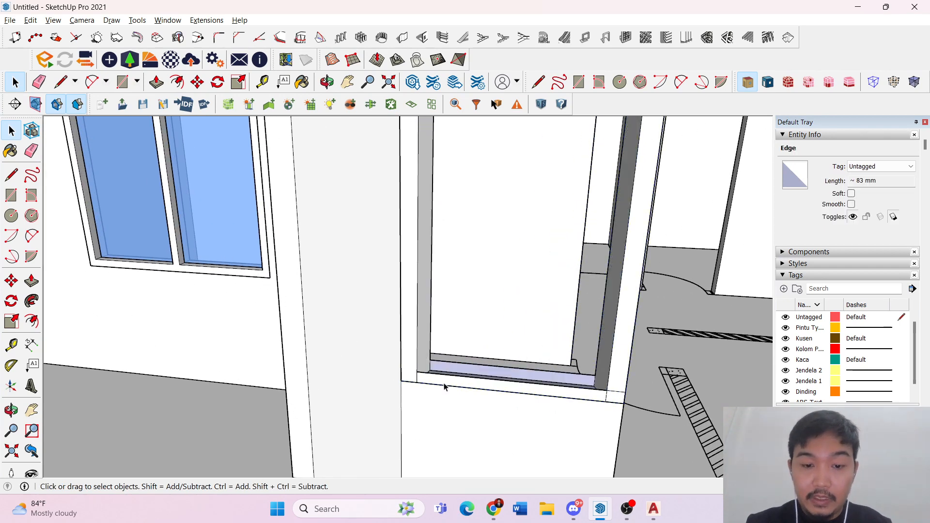
left_click(429, 384)
middle_click_drag(438, 390, 543, 361)
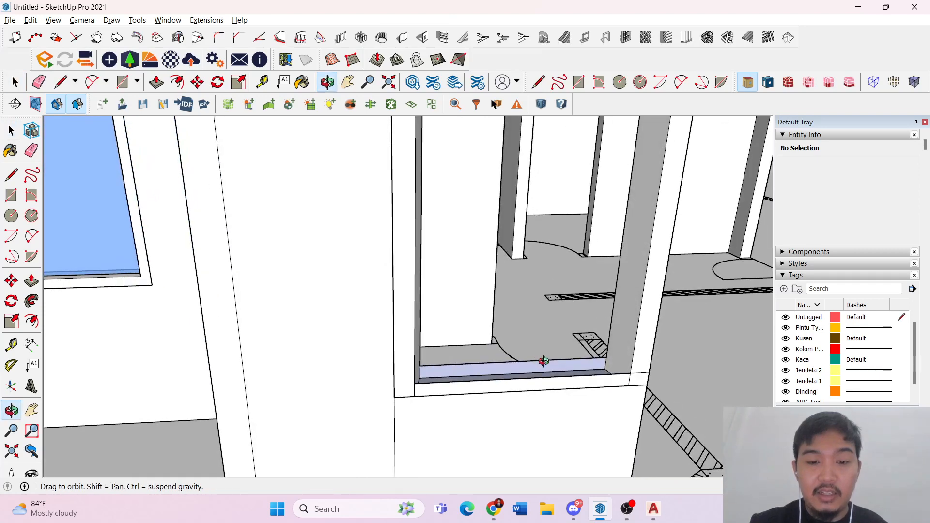
scroll(437, 398, "down", 1)
scroll(438, 397, "down", 3)
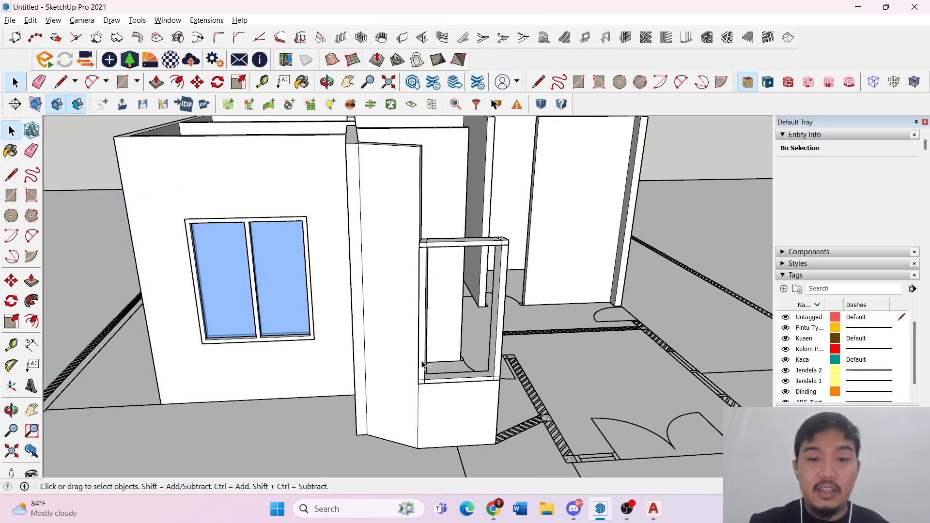
- Select the frame's two posts and two horizontal bars and intersect their faces with the selection
left_click(466, 237)
left_click(464, 243)
left_click(426, 264, "shift")
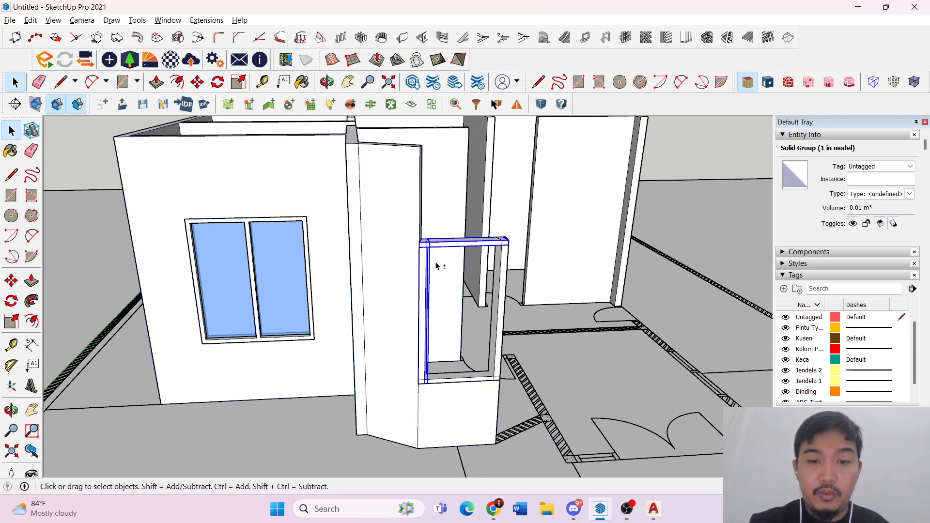
left_click(506, 275, "shift")
left_click(454, 378, "shift")
right_click(452, 379)
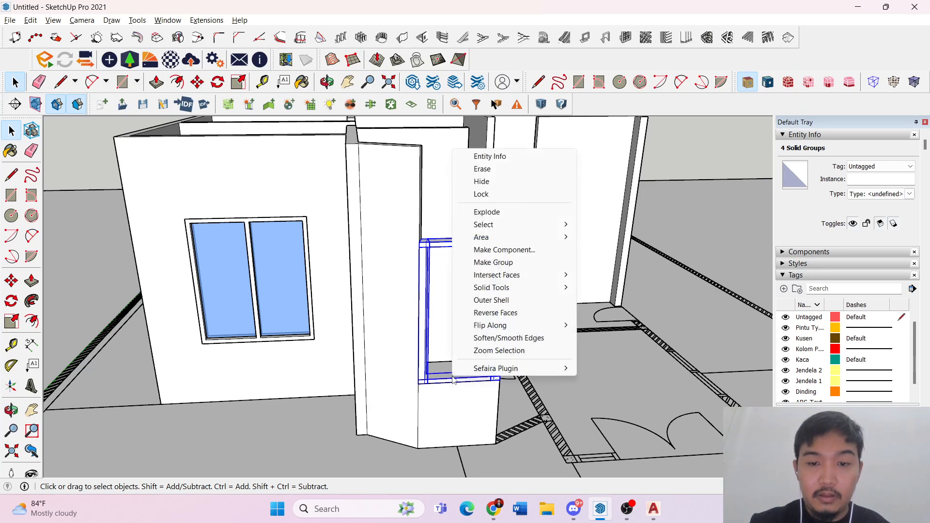
mouse_move(538, 275)
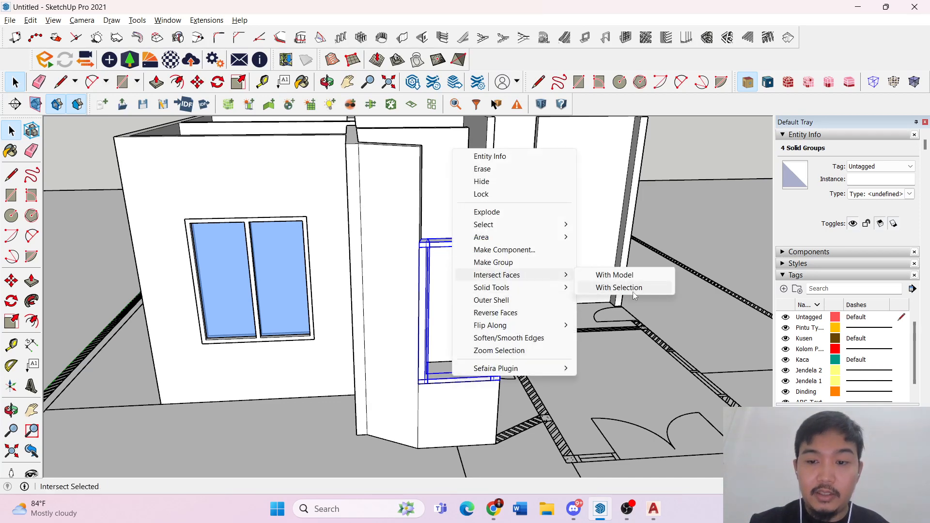
left_click(618, 288)
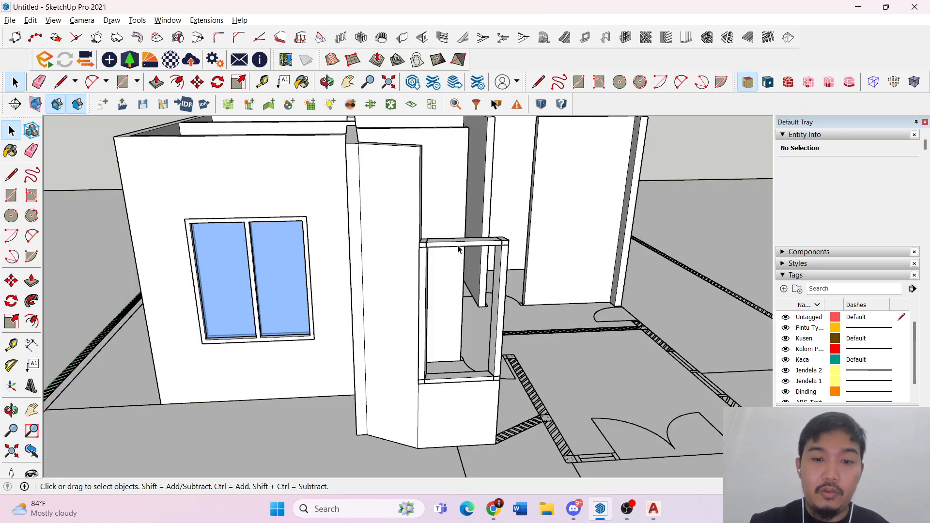
- Select the frame's two posts and two horizontal bars and explode the groups into loose geometry
left_click(457, 249)
left_click(422, 276)
left_click(511, 280, "shift")
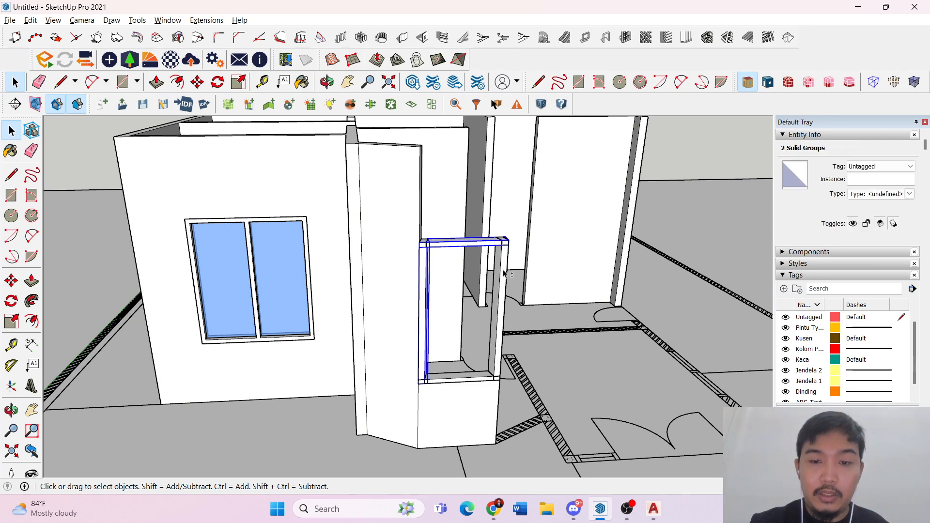
left_click(459, 372, "shift")
right_click(458, 373)
left_click(487, 213)
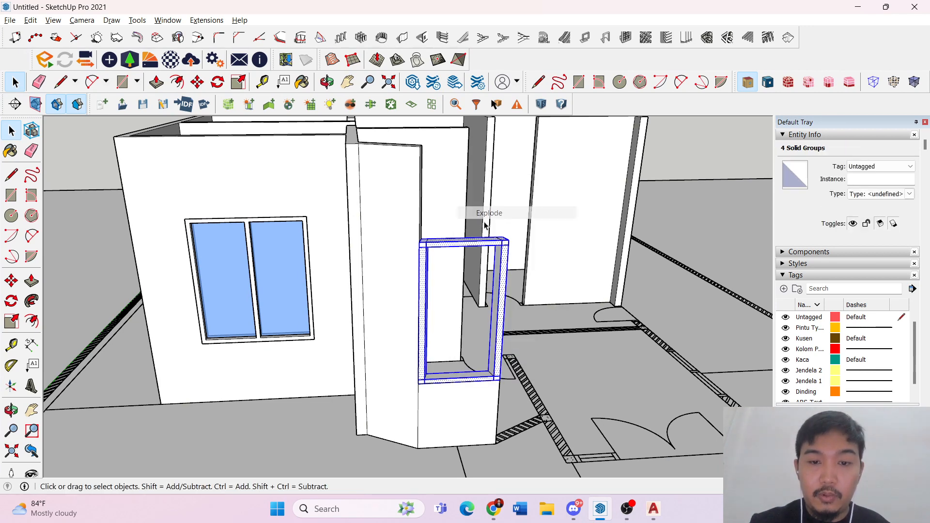
- Delete the seam edges at the frame's upper corner beside the angled wall, where the post meets the top bar
scroll(422, 248, "up", 3)
left_click(423, 242)
scroll(423, 243, "up", 4)
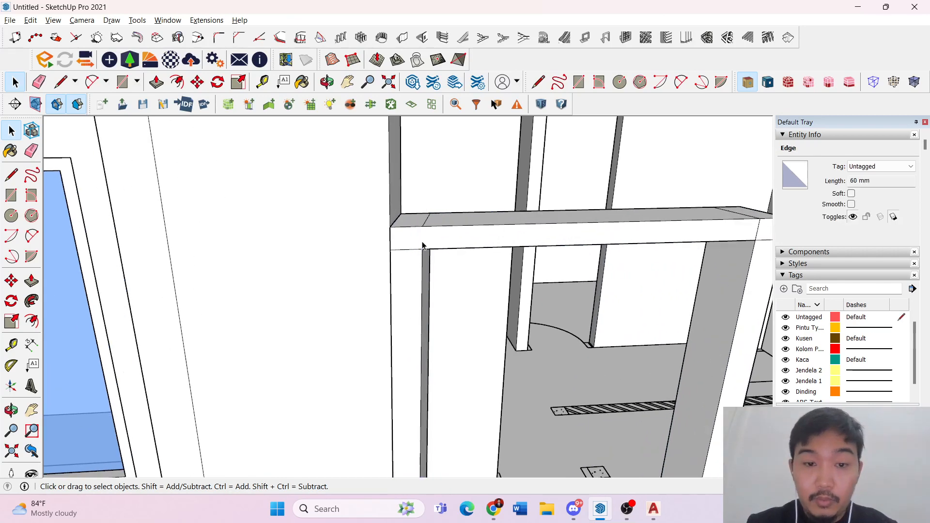
key("Delete")
left_click(407, 250)
key("Delete")
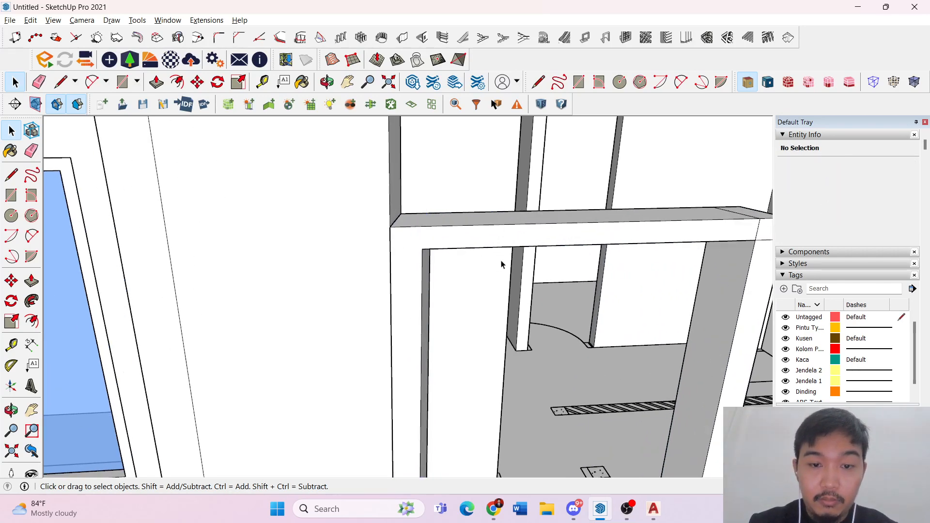
- Delete the seam edges on the top and front faces of the frame's upper outer corner
middle_click_drag(501, 261, 365, 294)
left_click(600, 334)
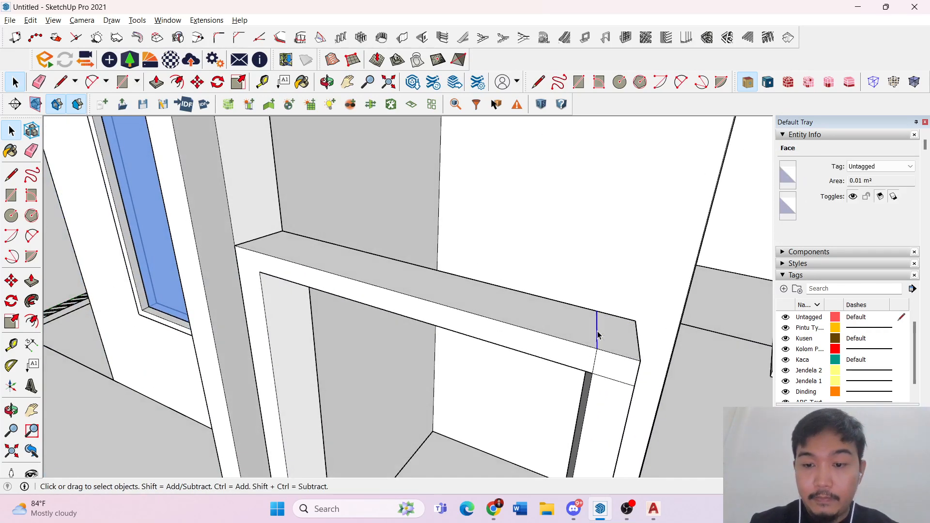
left_click(596, 365)
left_click(606, 376)
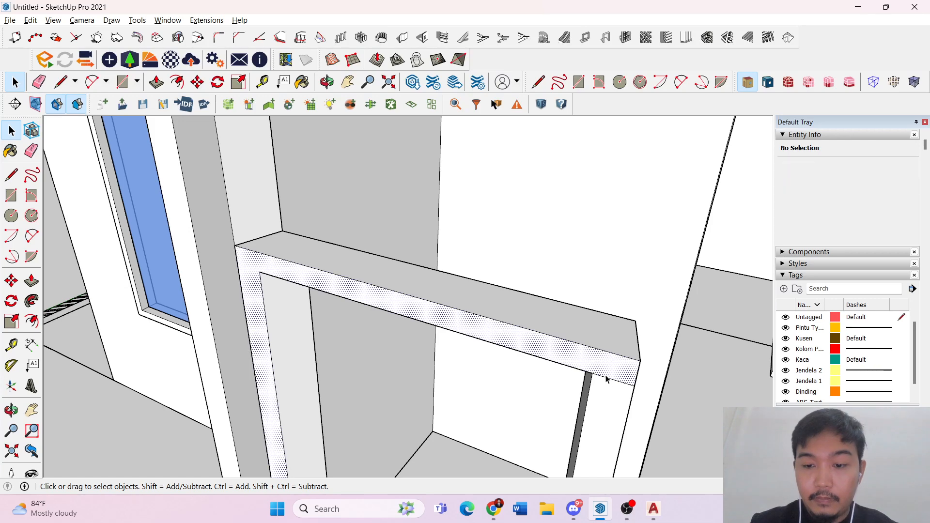
left_click(604, 378)
key("Delete")
- Delete the seam edges on the outer side and back faces of the frame's upper outer corner
mouse_move(608, 368)
middle_mouse_down()
mouse_move(577, 311)
mouse_move(278, 280)
middle_mouse_up()
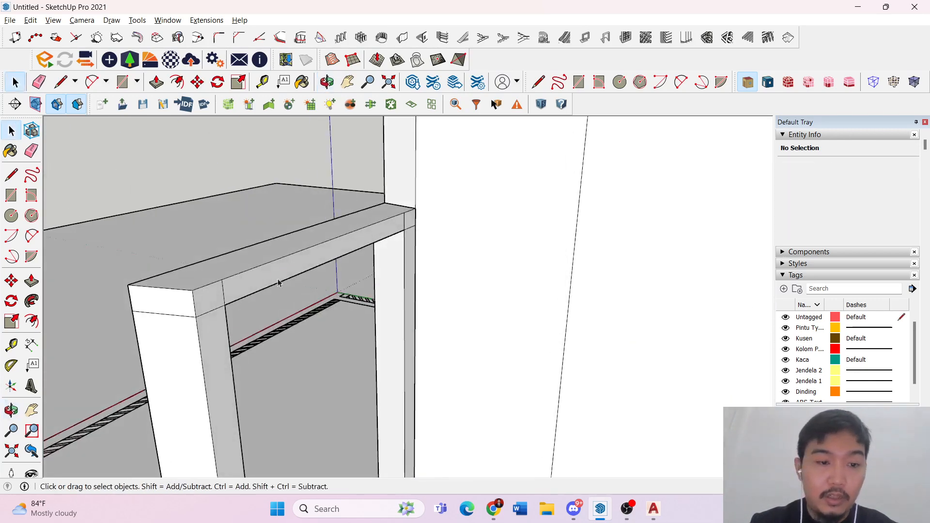
left_click(171, 314)
key("Delete")
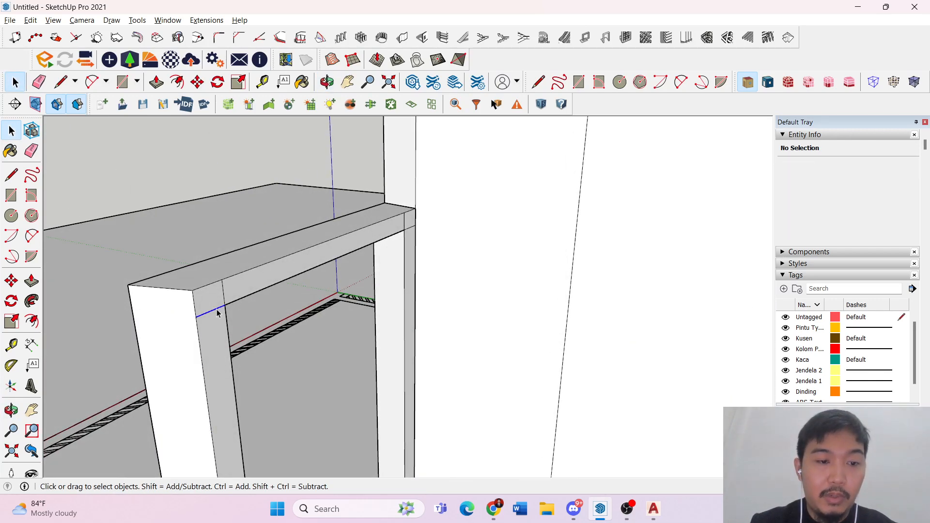
key("Delete")
left_click(223, 297)
key("Delete")
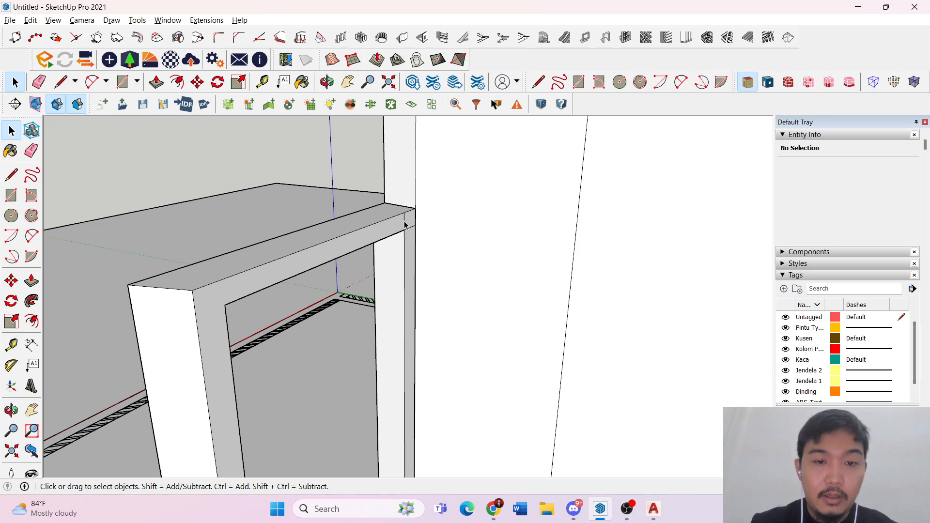
- Delete the leftover seams on the front of the frame's lower corner beside the angled wall
middle_click_drag(409, 232, 467, 242)
scroll(484, 291, "down", 6)
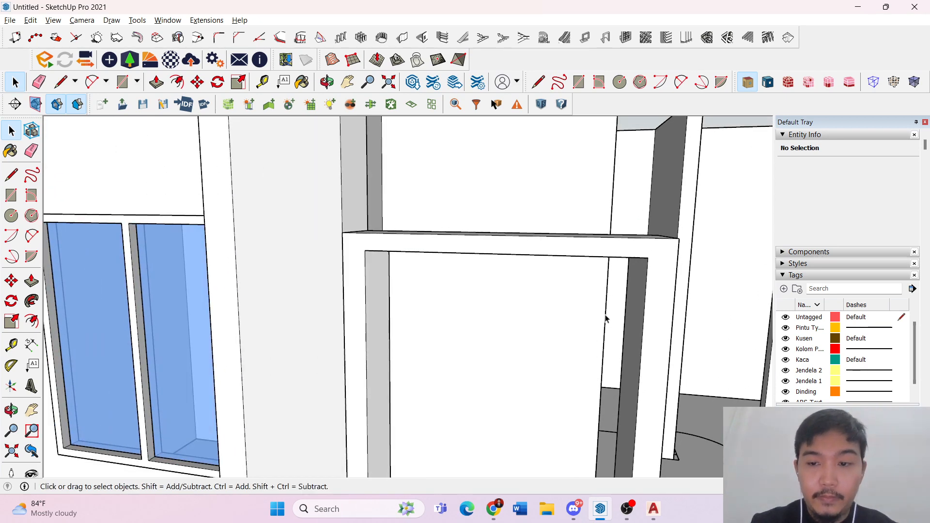
scroll(495, 382, "up", 5)
left_click(481, 380)
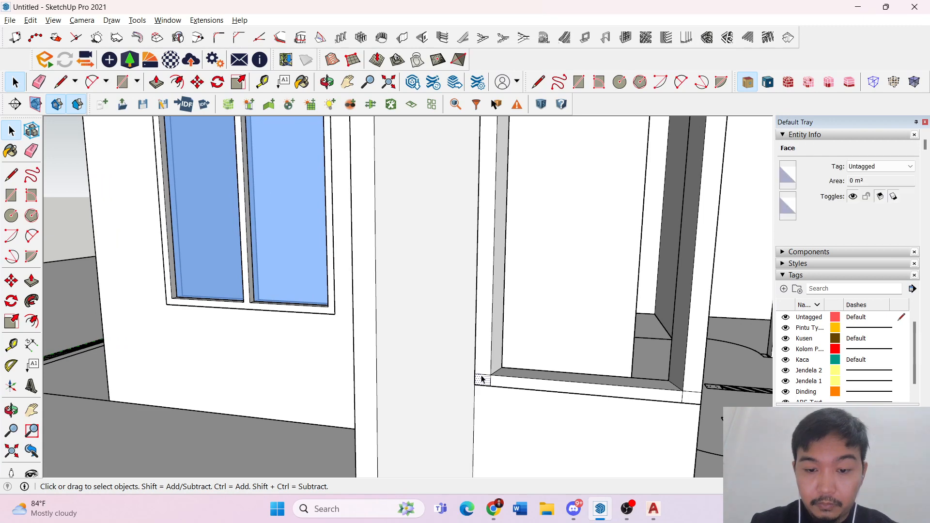
key("Delete")
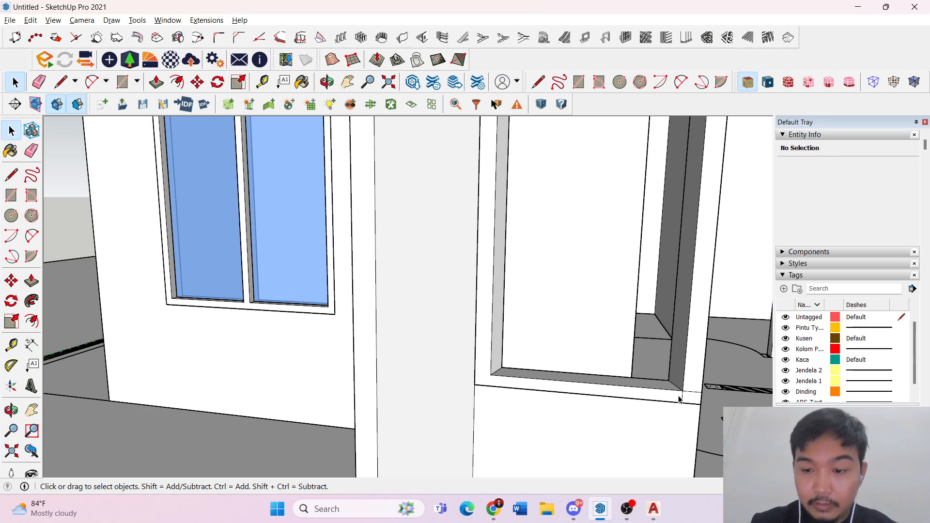
- Delete the remaining seam edges between the sill bar and the posts, including those on the room side
middle_click_drag(721, 389, 52, 364)
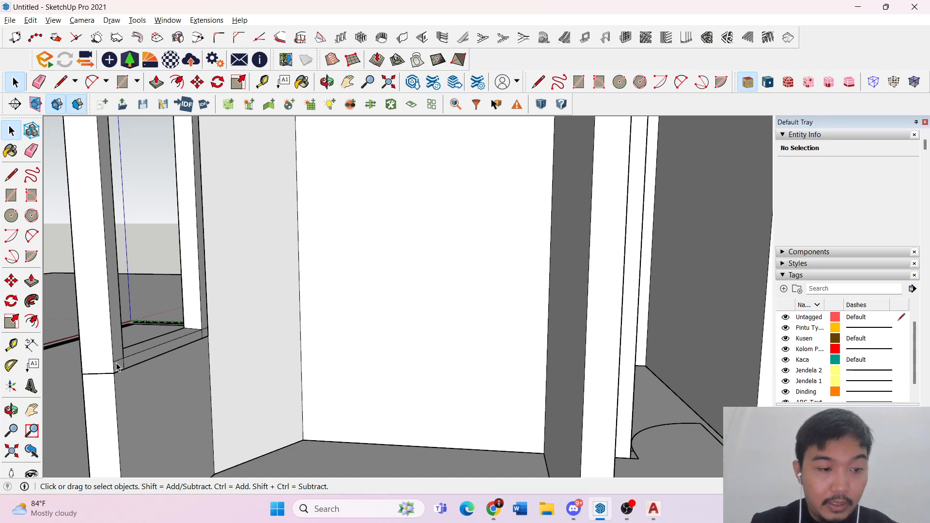
left_click(143, 357)
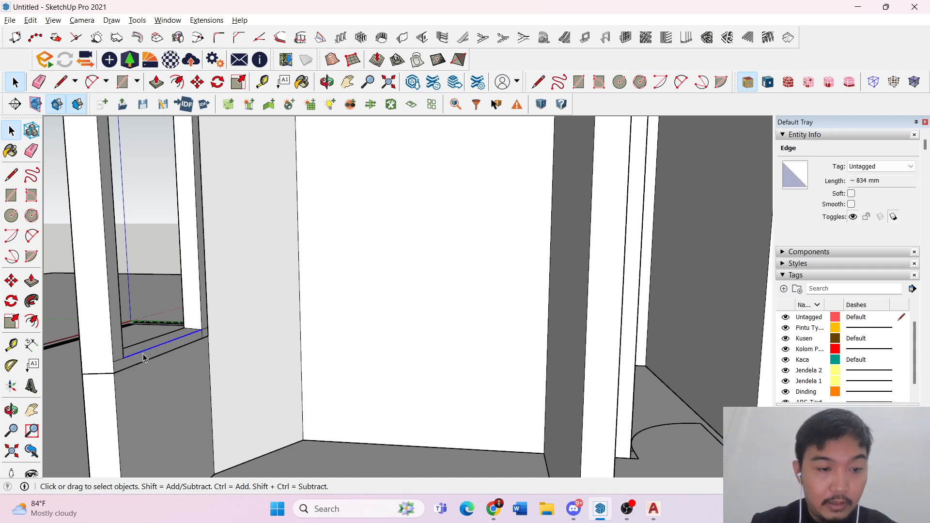
left_click(203, 334)
key("Delete")
left_click(206, 328)
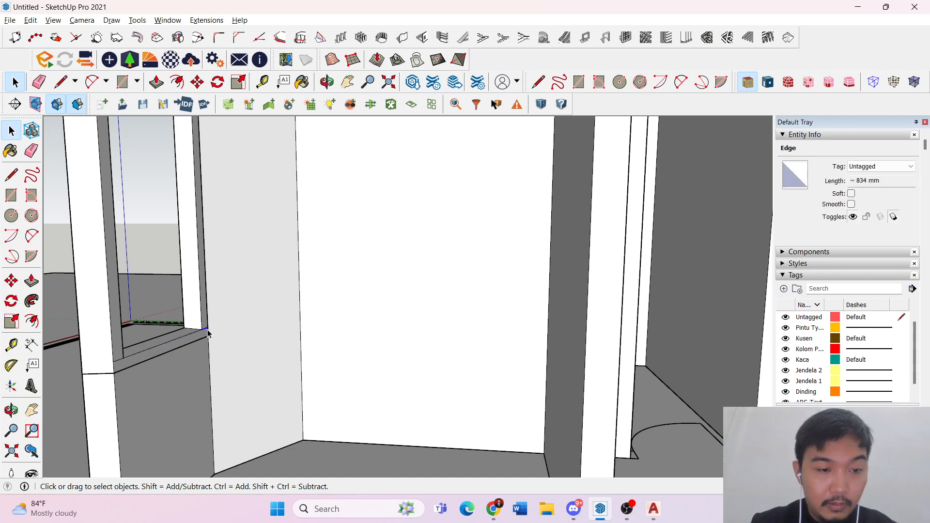
key("Delete")
scroll(187, 337, "down", 4)
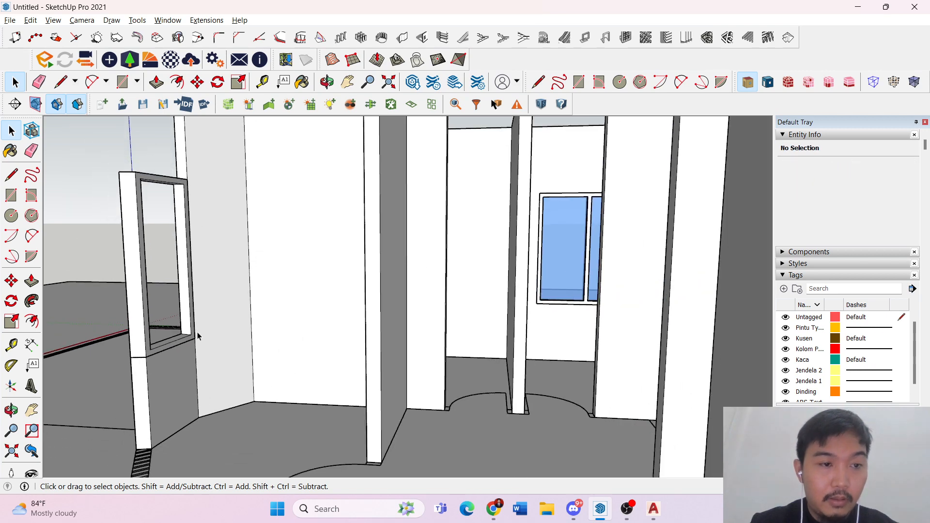
- Select the entire cleaned-up window frame and make it a component with the definition name Kusen 2'
middle_click_drag(118, 291, 538, 296)
scroll(477, 281, "down", 2)
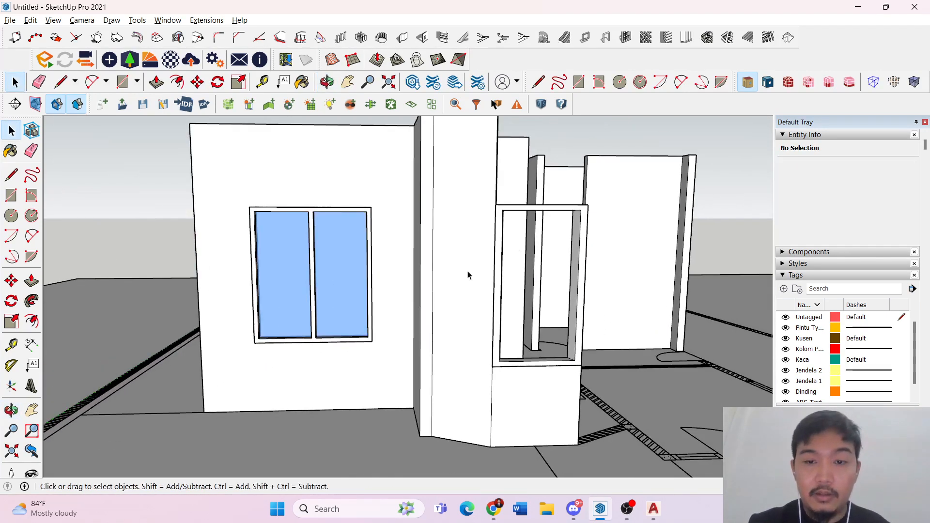
triple_click(540, 211)
right_click(540, 211)
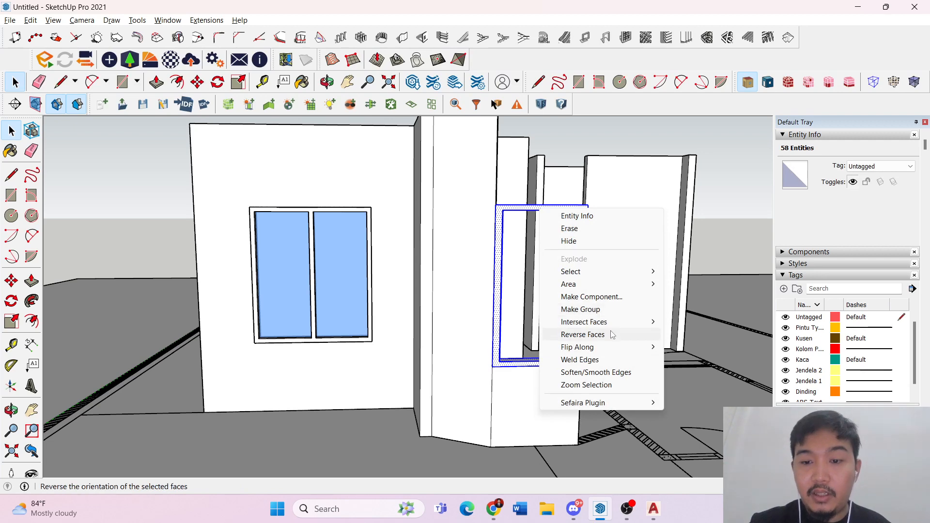
left_click(611, 297)
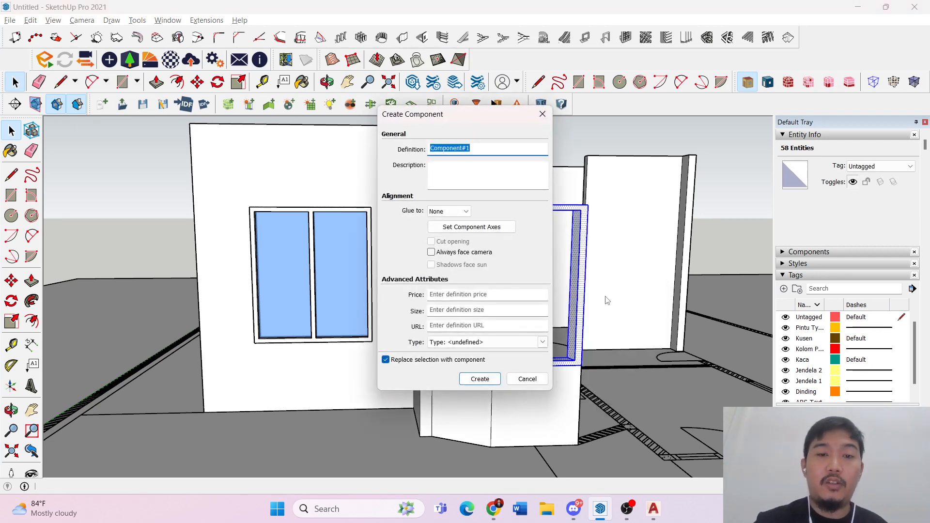
type("Kusen 2")
key("Return")
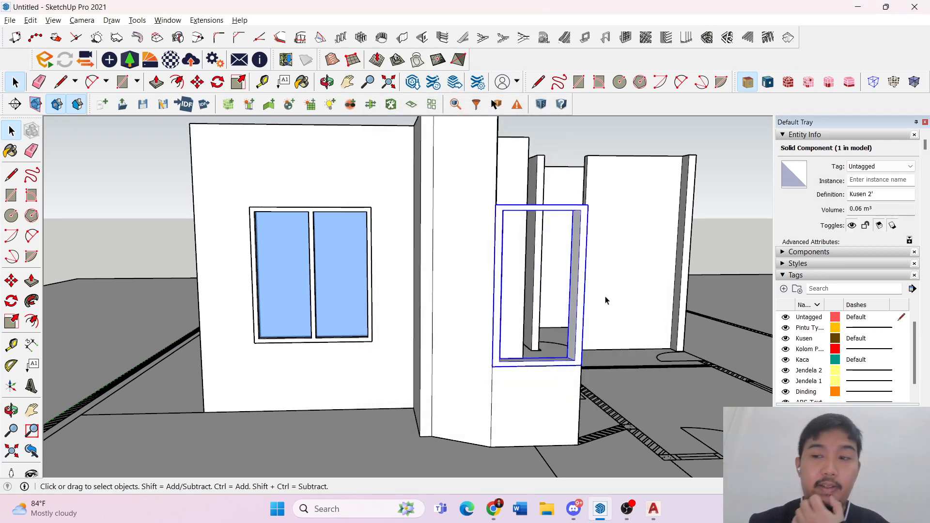
- Add a new tag named Kusen 2 and make Kaca the active drawing tag
left_click(784, 288)
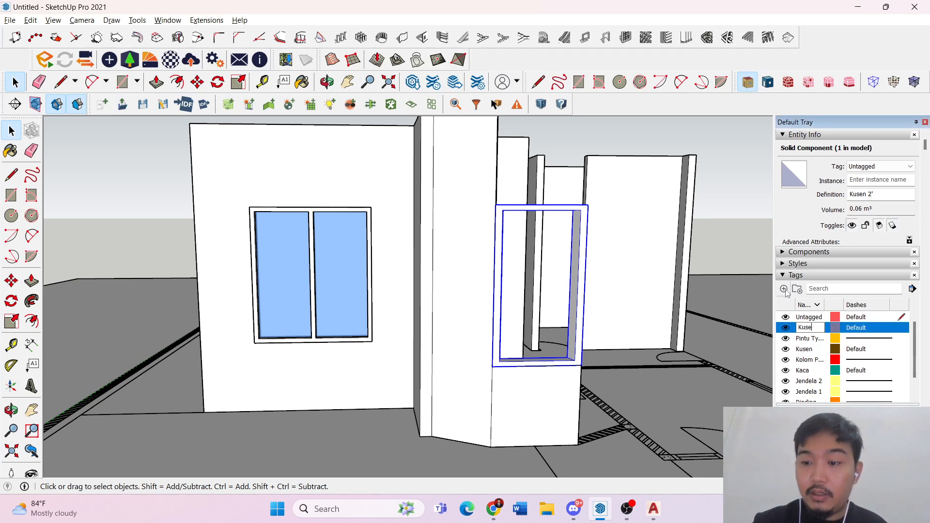
left_click(903, 370)
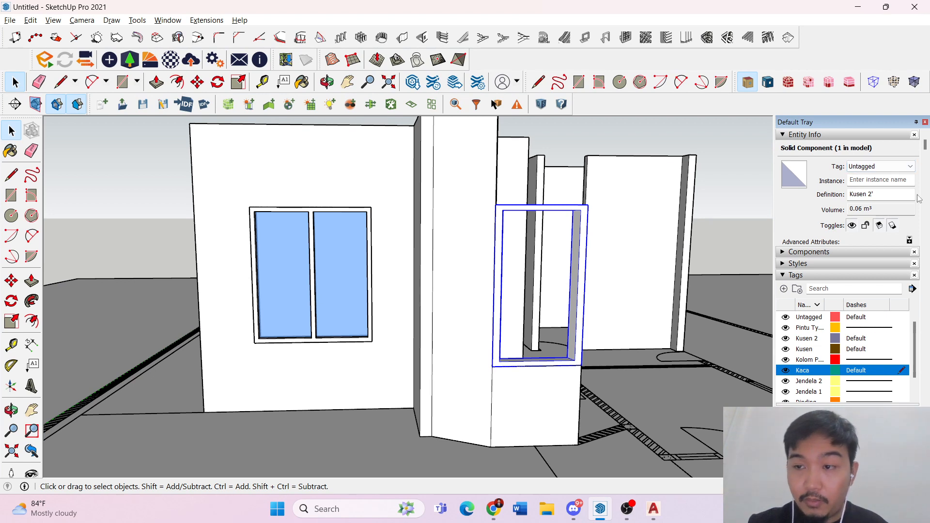
- Assign the Kusen 2 tag to the selected bay window frame component
left_click(891, 175)
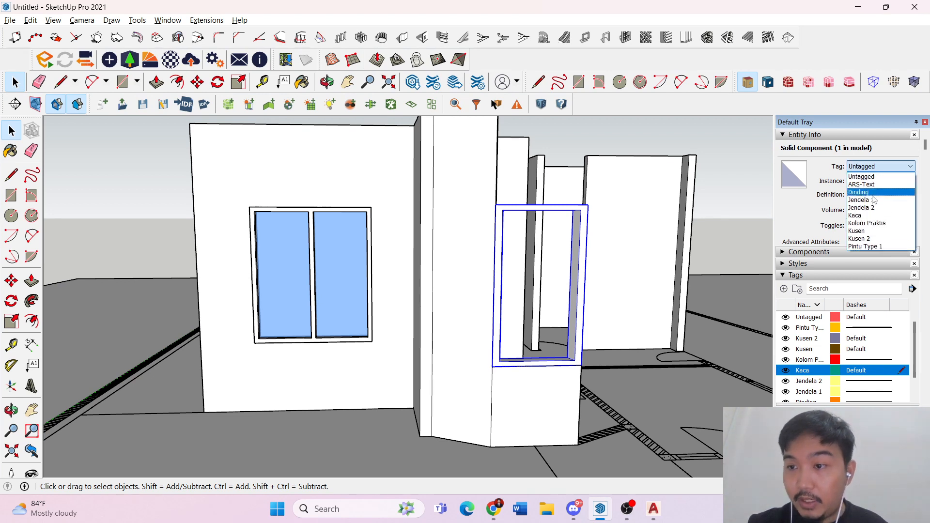
left_click(867, 233)
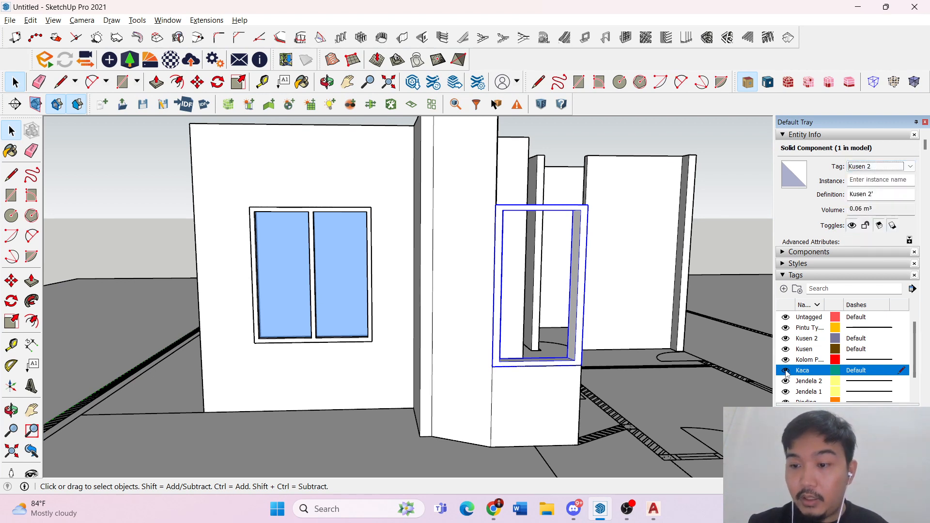
- Toggle the Kusen 2 tag's visibility off and on to check which geometry it controls
left_click(786, 339)
left_click(786, 339)
scroll(507, 319, "up", 2)
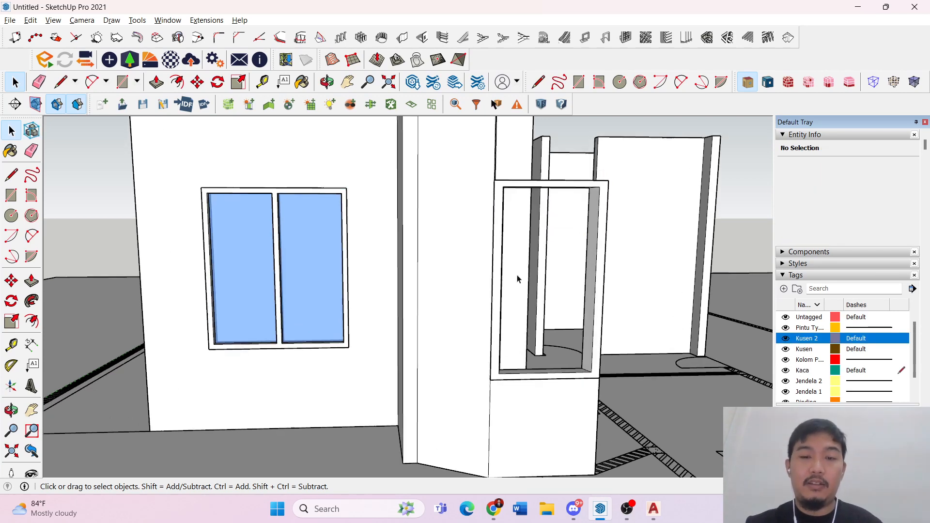
- Draw a rectangle from corner to corner of the bay window frame's opening to form the glass face
middle_click_drag(587, 222, 534, 221)
key("r")
left_click(390, 183)
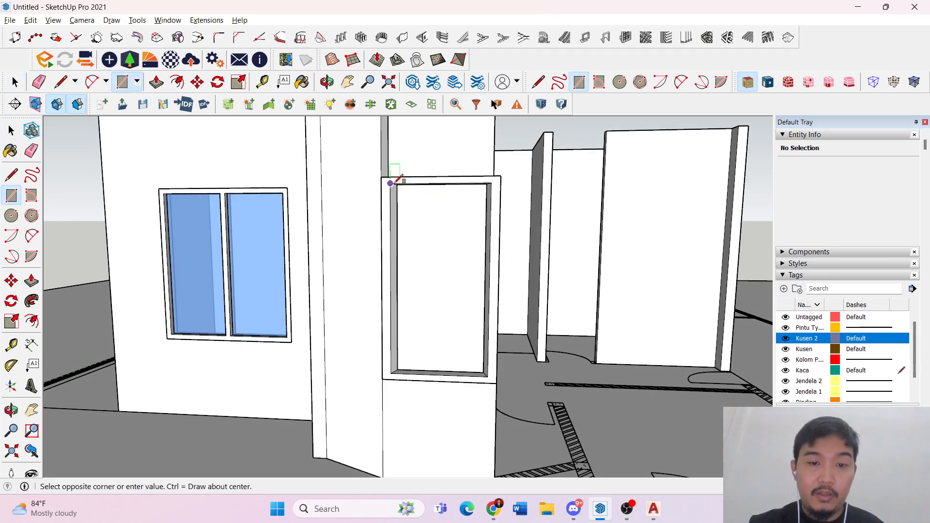
left_click(488, 376)
key("space")
middle_click_drag(469, 292, 453, 275)
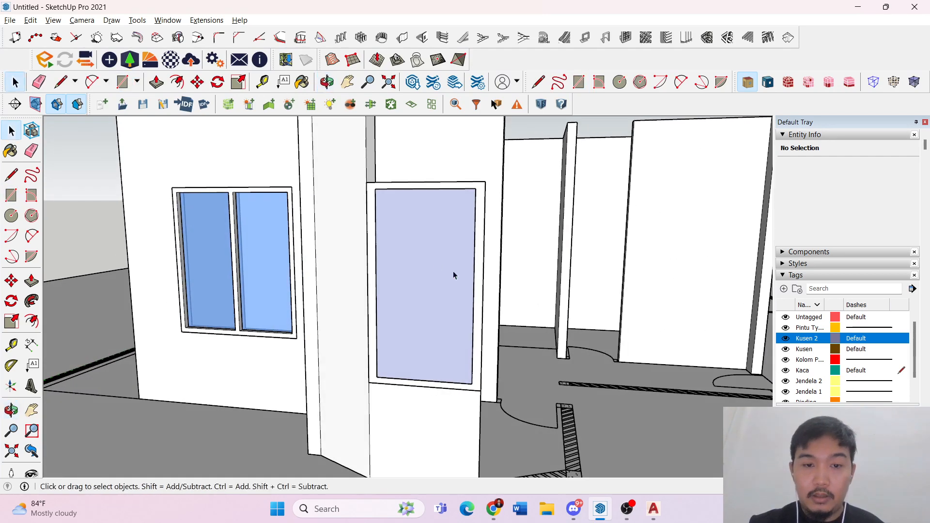
- Push/Pull the glass face inside the bay window frame to give the pane a thin thickness
double_click(396, 251)
middle_click_drag(396, 251, 326, 319)
key("p")
left_click(354, 290)
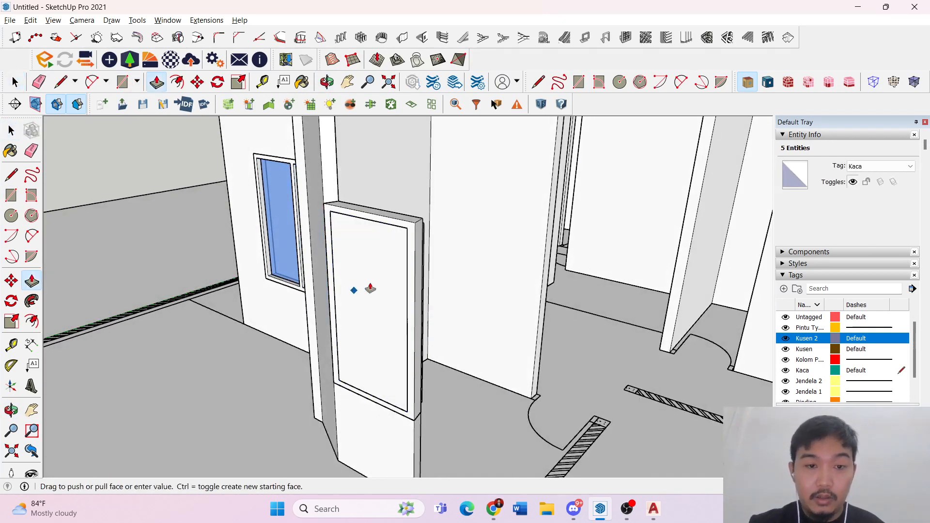
left_click(371, 289)
key("space")
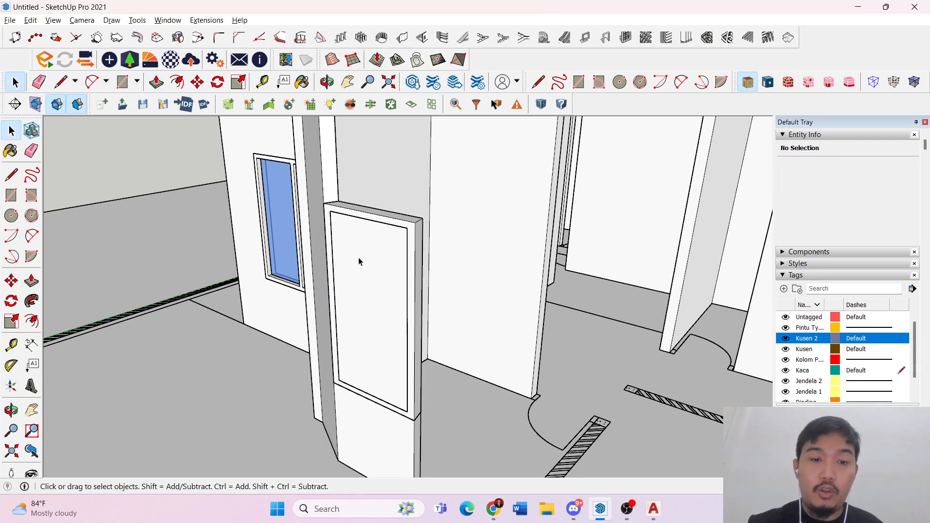
- Make the whole bay window pane a group and assign the Kaca tag to it
right_click(389, 270)
left_click(501, 367)
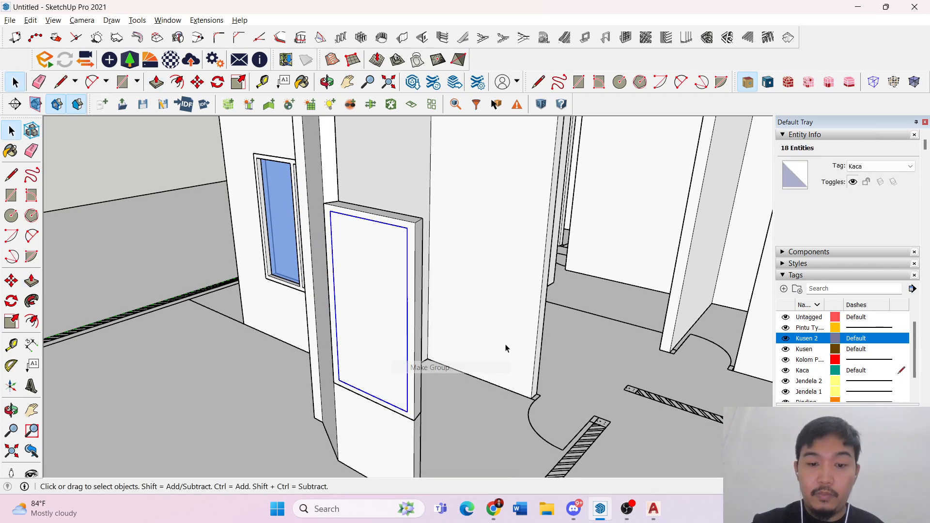
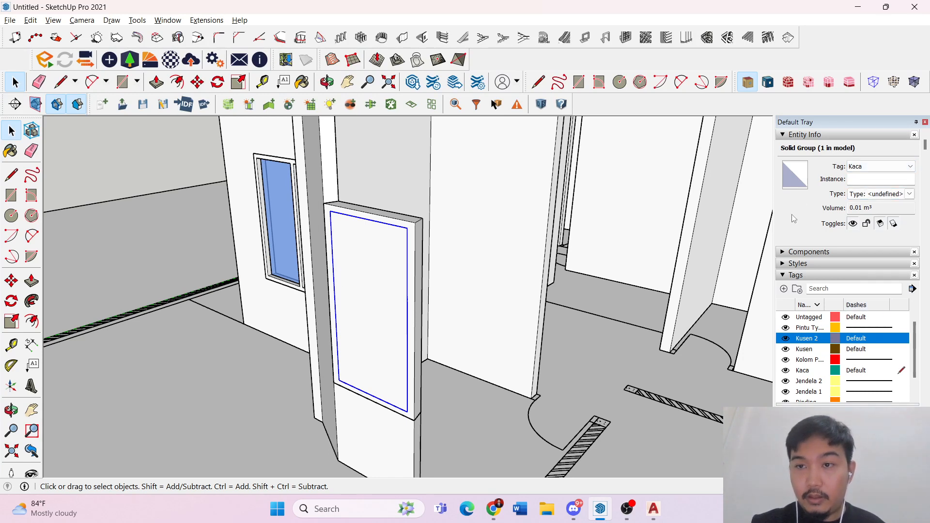
left_click(882, 167)
left_click(866, 216)
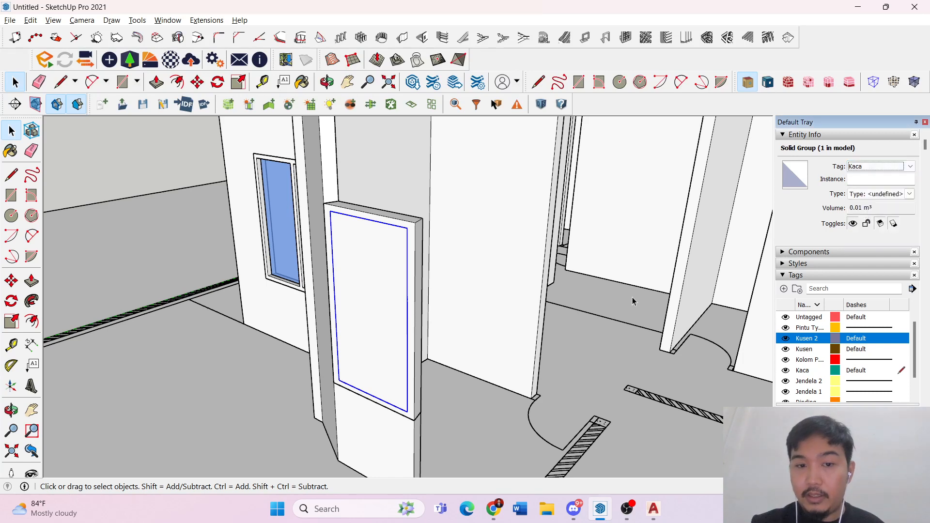
- Paint the bay window pane group with the Translucent Glass Blue material
key("b")
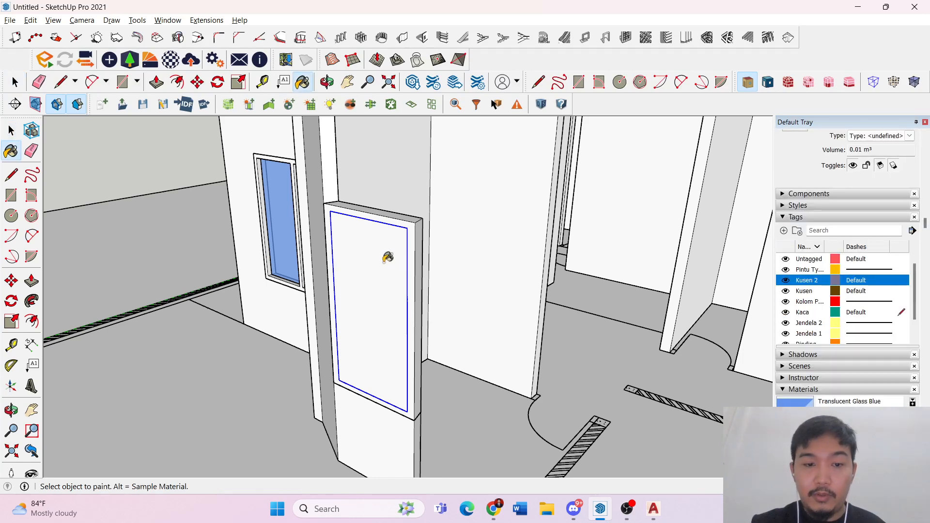
left_click(388, 263)
key("space")
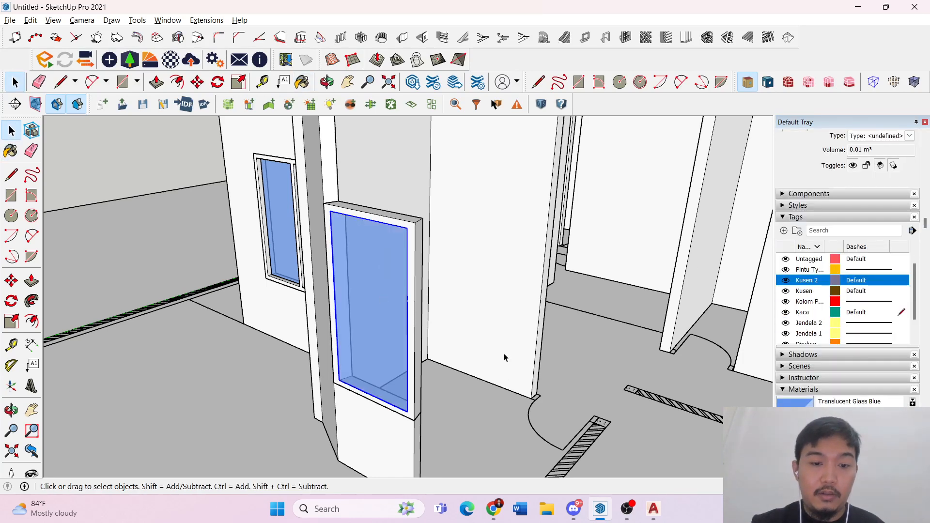
- Try to hide the Kaca tag and check which tag is assigned to the glass pane group
left_click(786, 313)
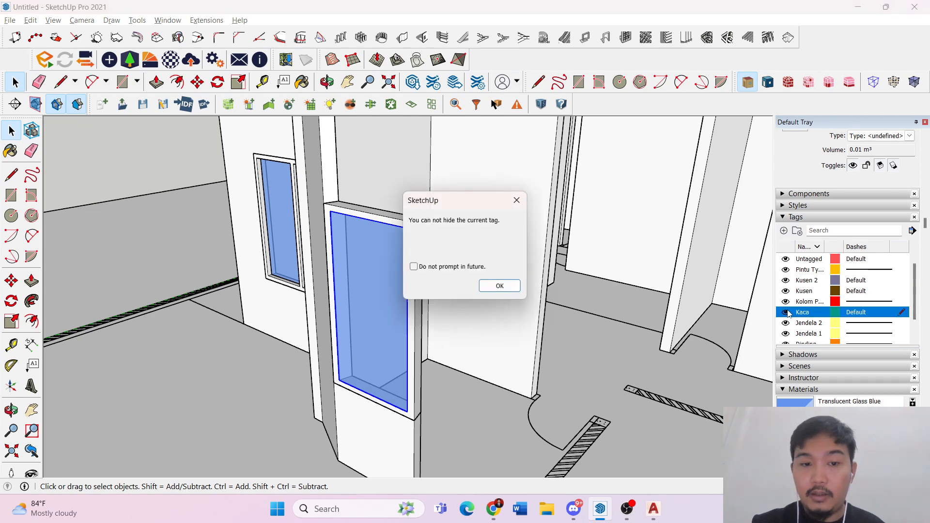
left_click(517, 200)
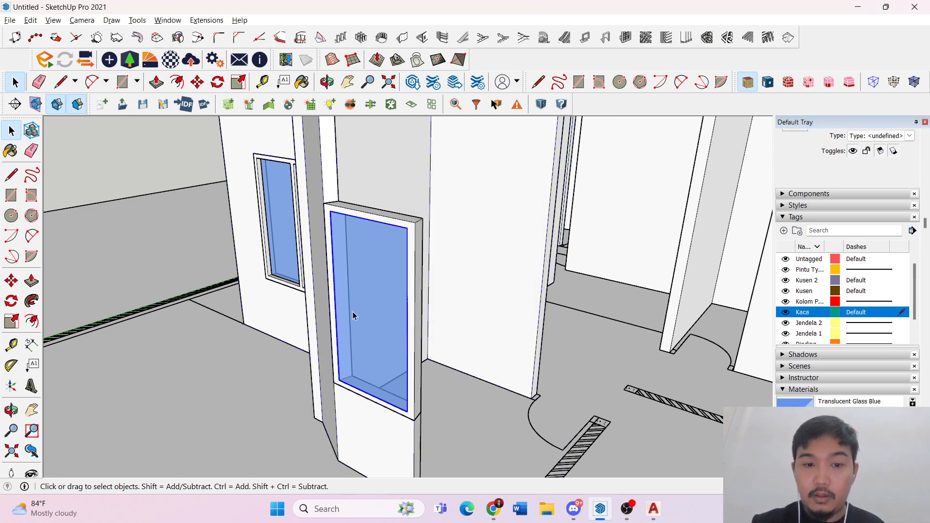
scroll(896, 190, "up", 2)
left_click(879, 166)
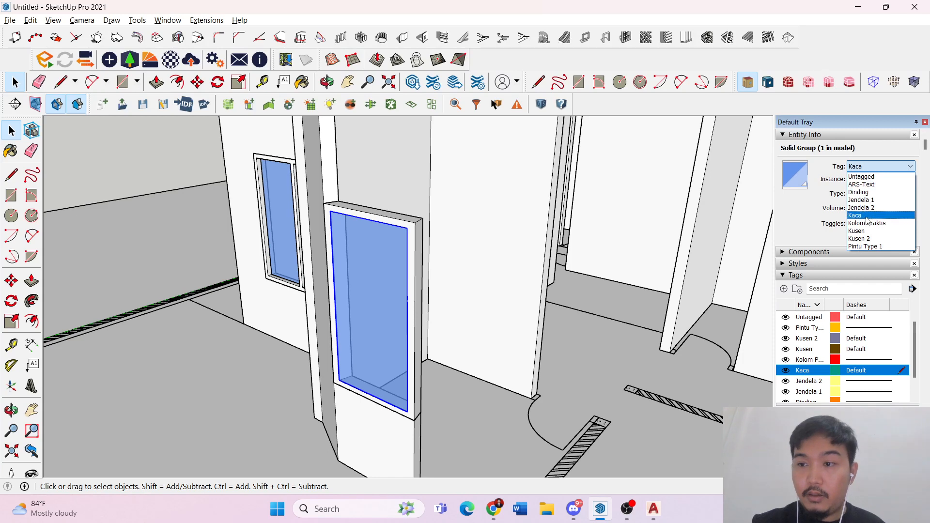
left_click(471, 298)
left_click(787, 370)
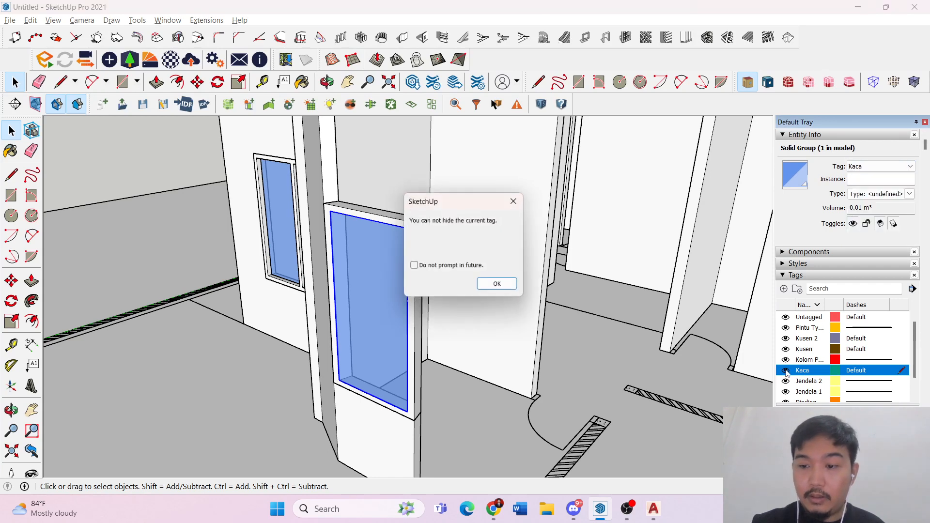
left_click(499, 286)
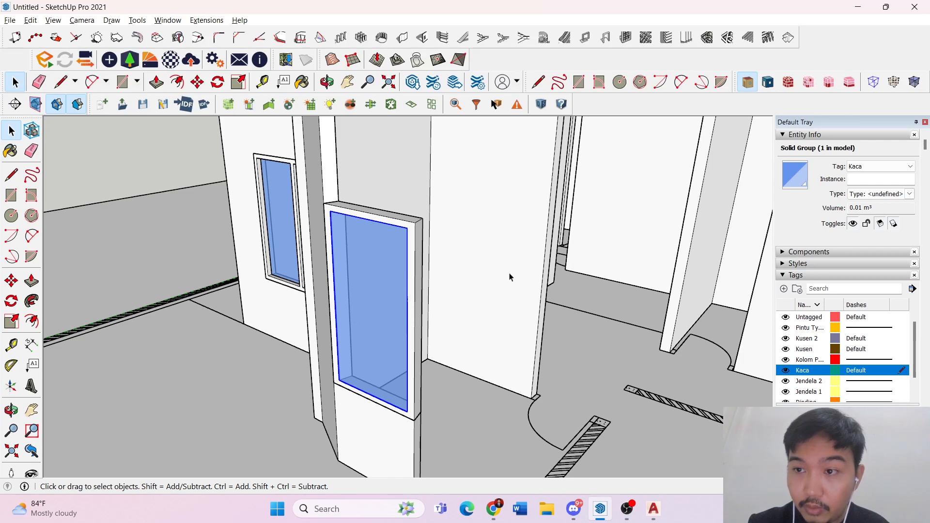
- Switch the glass pane group to Untagged and back to Kaca, and try hiding the Kaca tag again
left_click(879, 166)
left_click(864, 175)
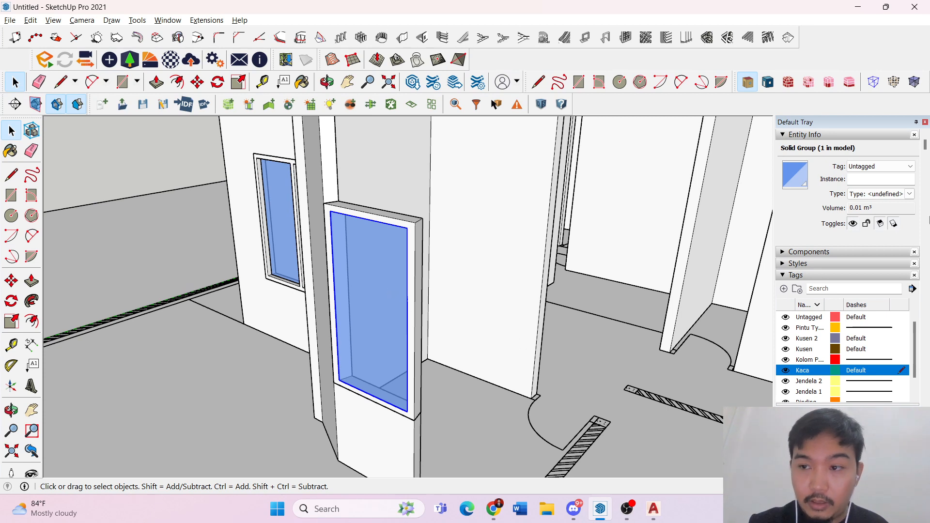
left_click(879, 166)
left_click(867, 218)
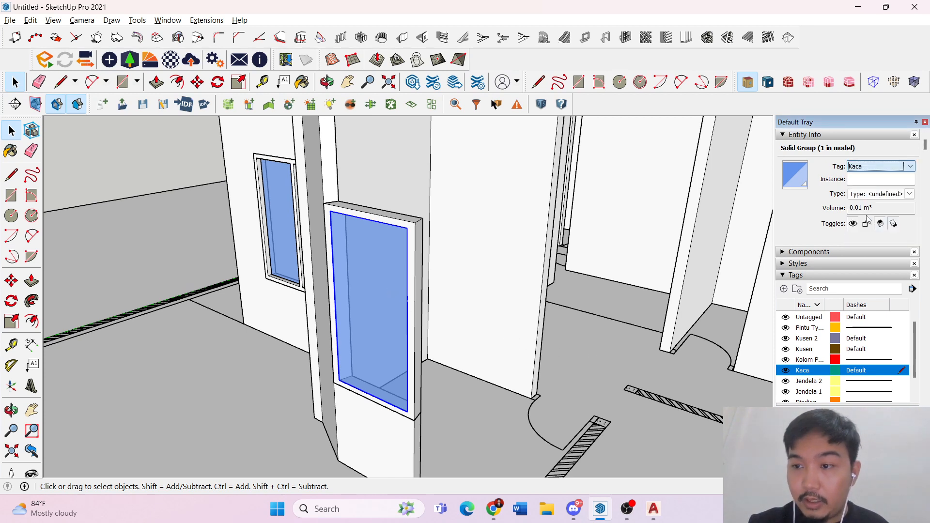
left_click(785, 371)
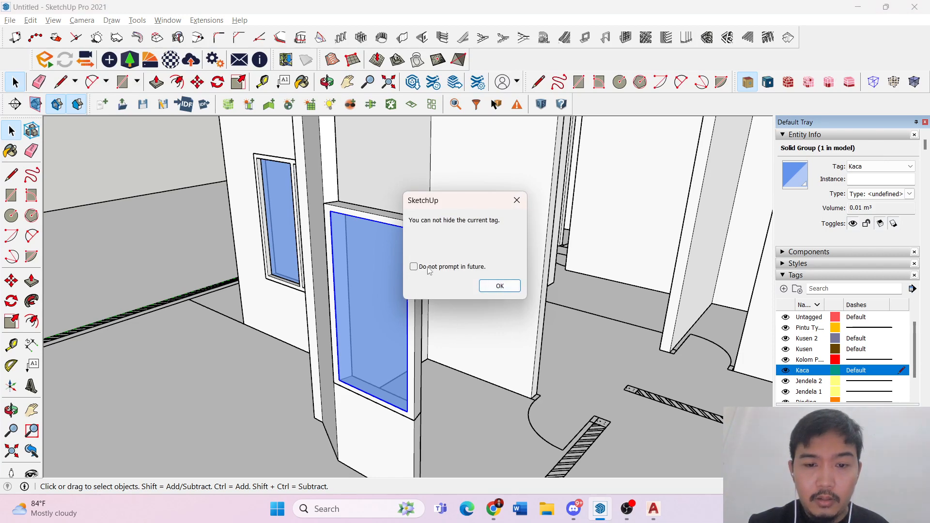
left_click(499, 285)
scroll(498, 276, "down", 10)
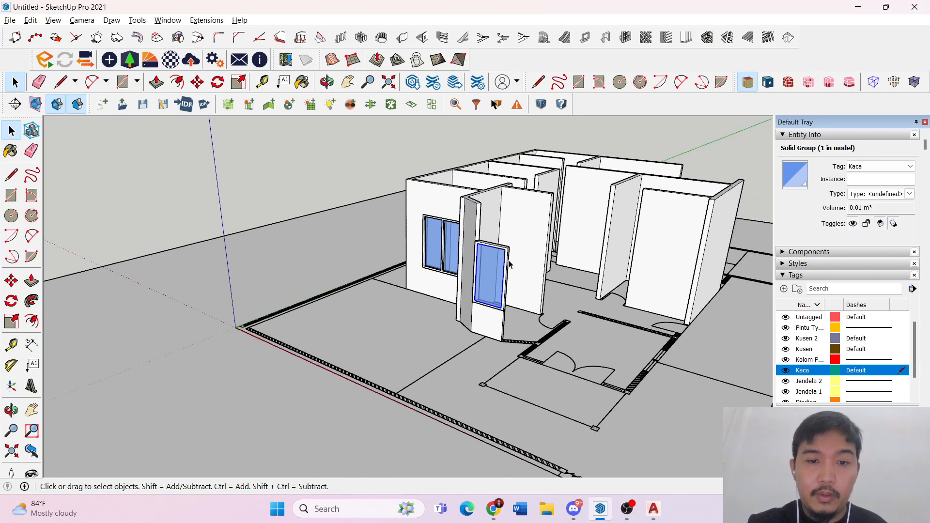
- Review the drawing's tags from Pintu Type 1 down to Jendela 1
left_click(361, 126)
middle_click_drag(359, 184, 639, 169)
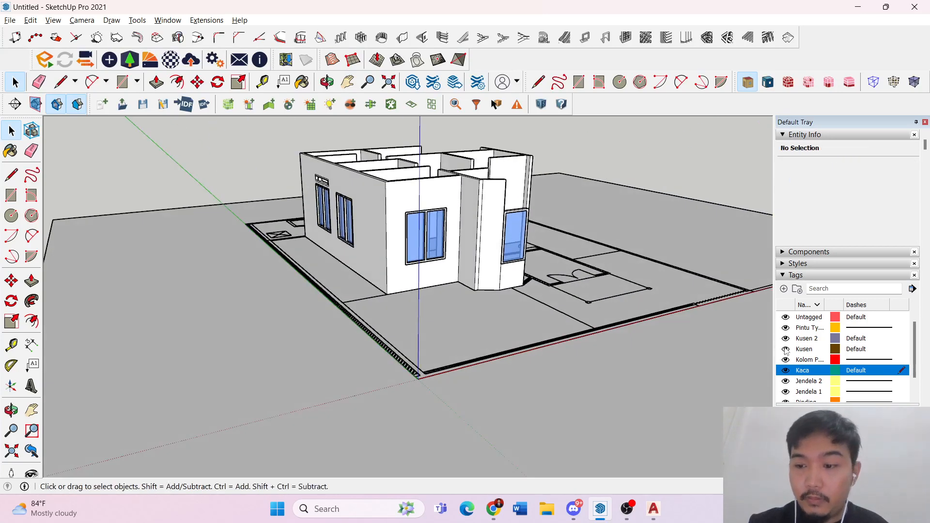
scroll(816, 287, "down", 4)
scroll(816, 287, "down", 2)
scroll(832, 225, "up", 5)
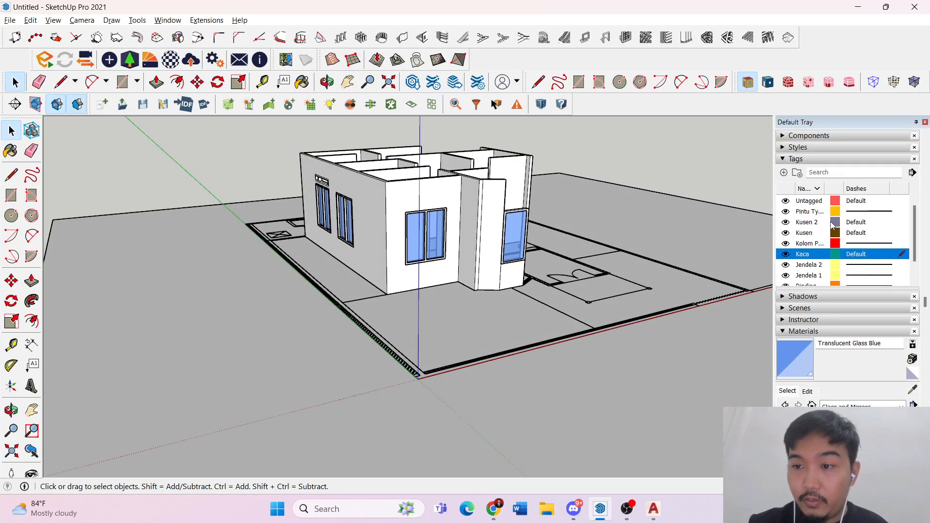
scroll(822, 242, "up", 3)
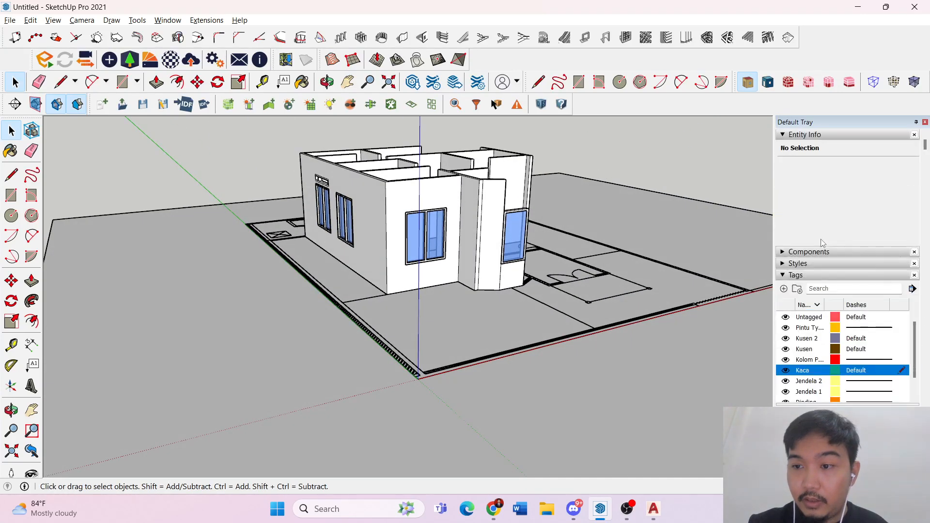
left_click(815, 333)
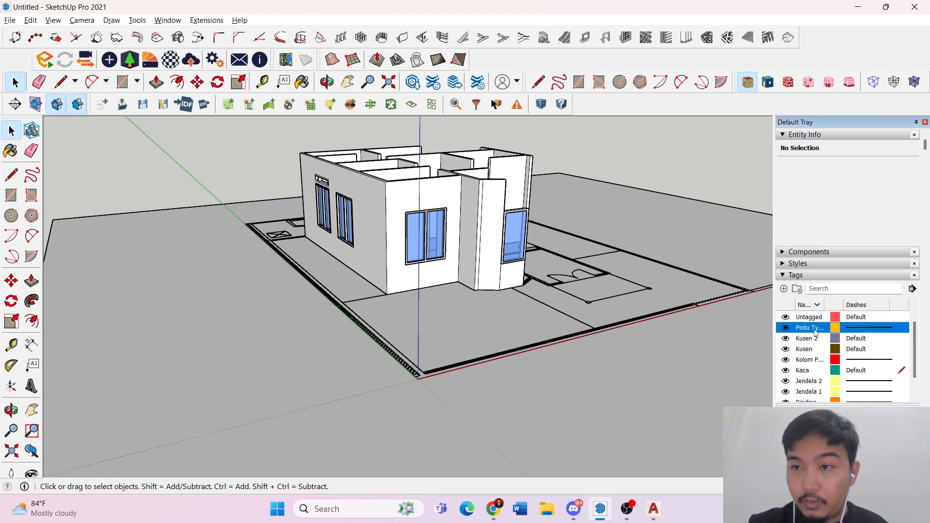
left_click(813, 339)
left_click(811, 351)
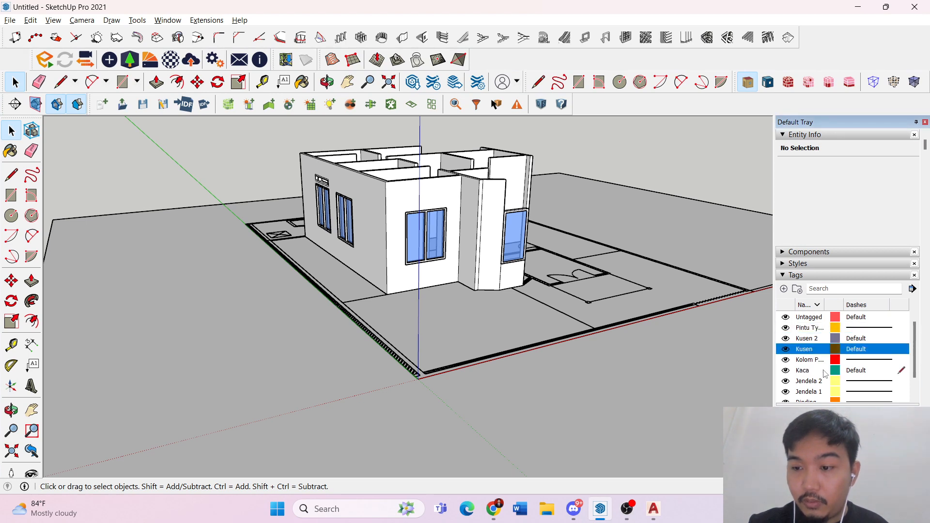
left_click(811, 362)
left_click(807, 371)
scroll(818, 376, "down", 1)
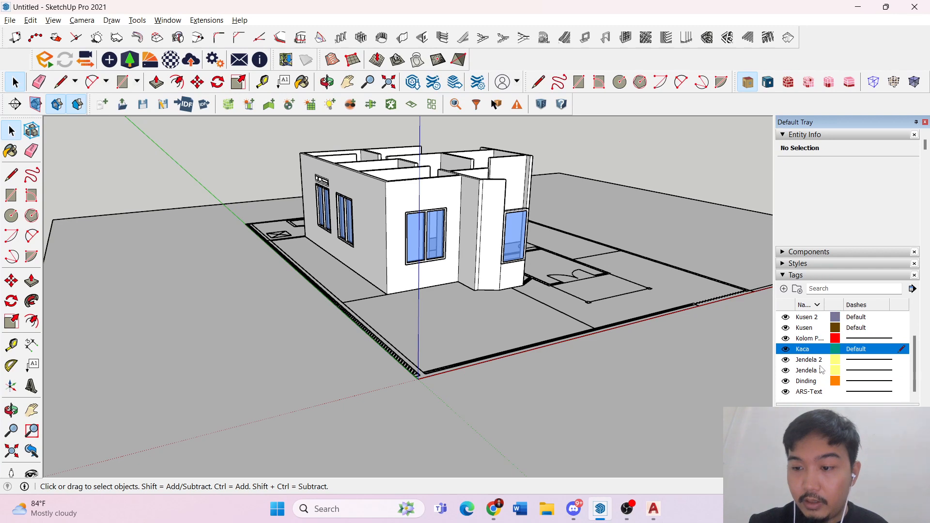
left_click(818, 363)
left_click(816, 372)
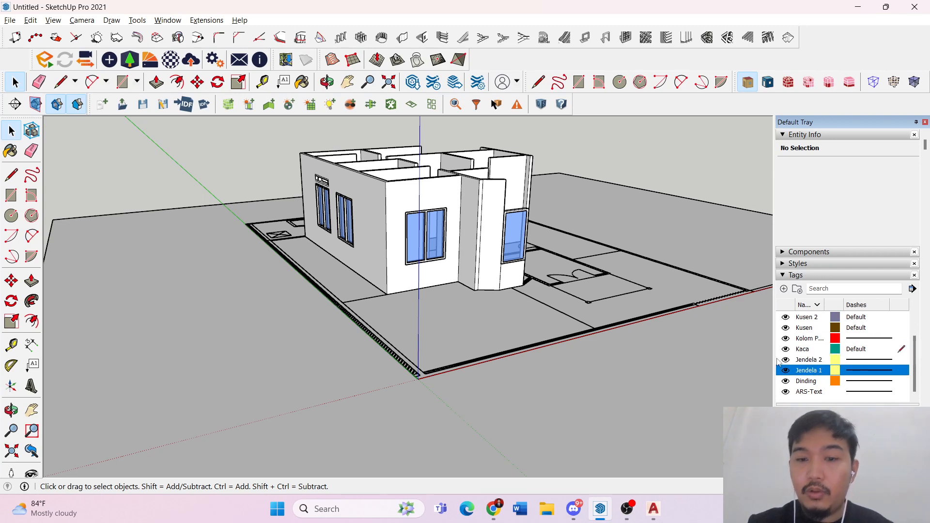
- Hide the Jendela 2 and Jendela 1 tags
left_click(786, 360)
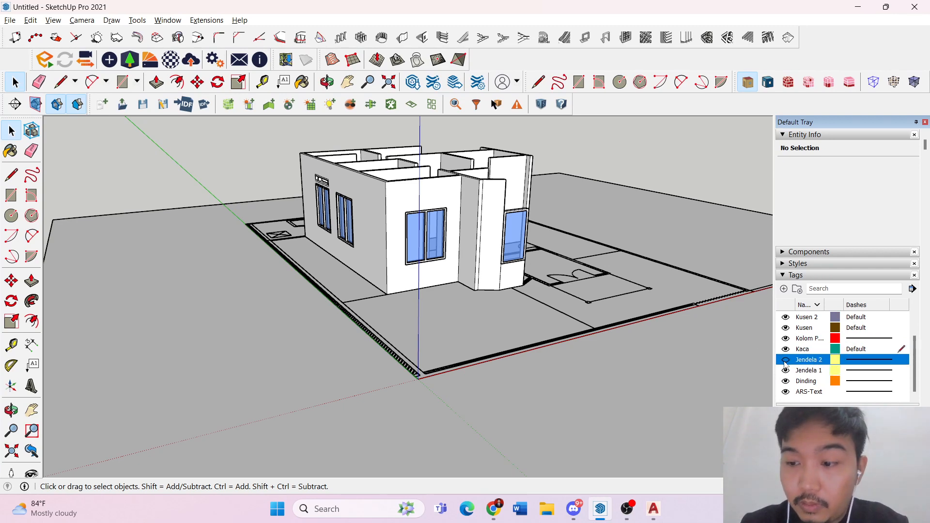
left_click(785, 370)
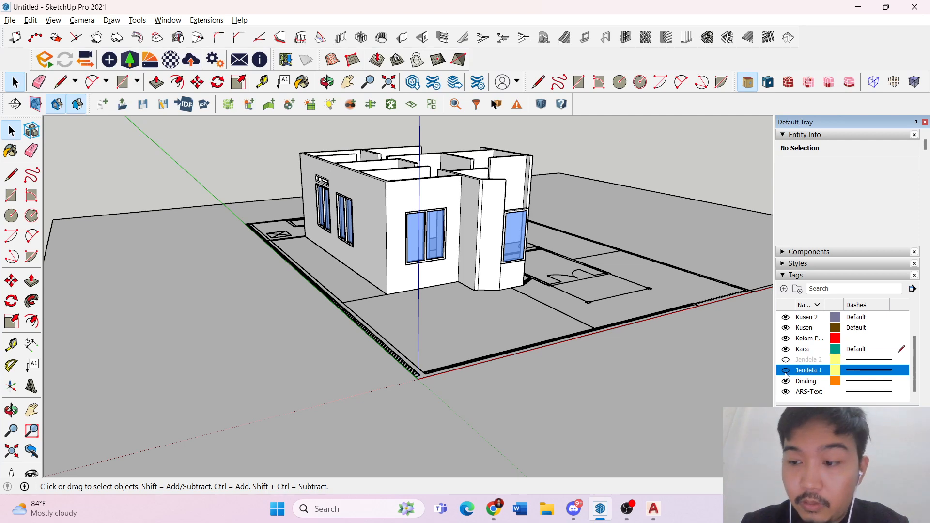
scroll(853, 360, "down", 2)
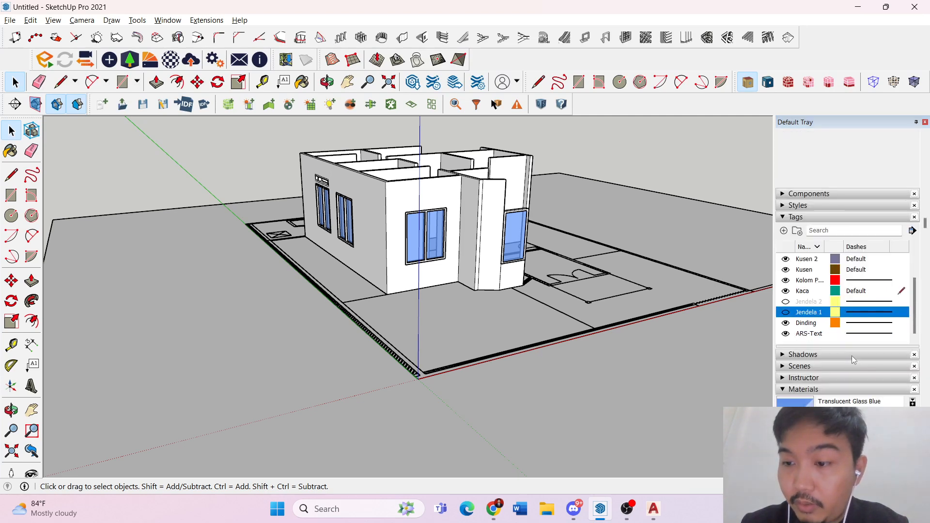
right_click(826, 314)
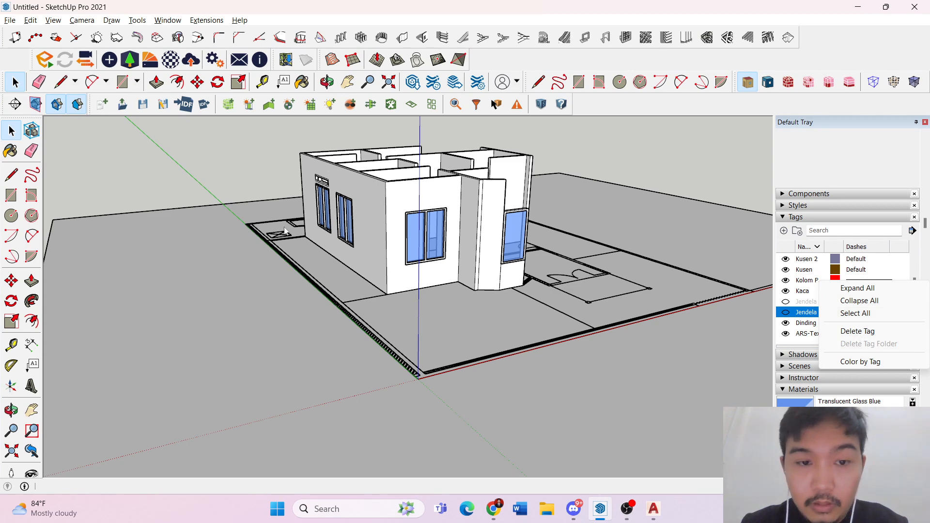
right_click(498, 350)
left_click(322, 385)
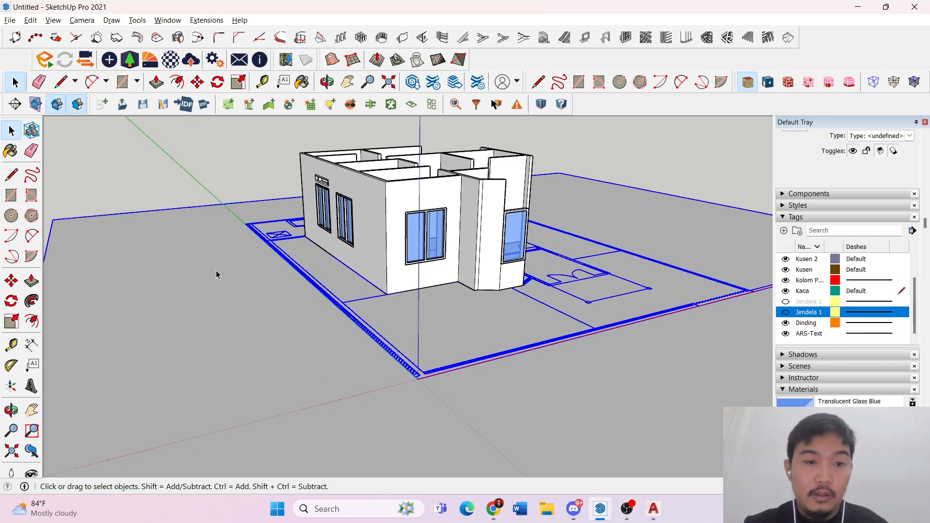
- Examine the side-wall windows up close, checking them with hidden back edges displayed
left_click(188, 146)
scroll(353, 250, "up", 5)
mouse_move(353, 250)
middle_mouse_down()
mouse_move(449, 208)
mouse_move(747, 329)
middle_mouse_up()
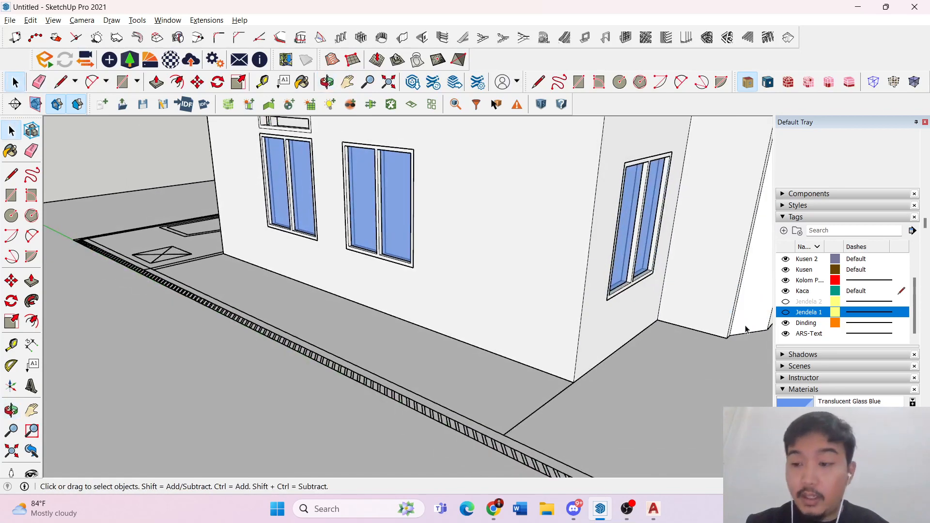
scroll(809, 312, "up", 1)
right_click(797, 337)
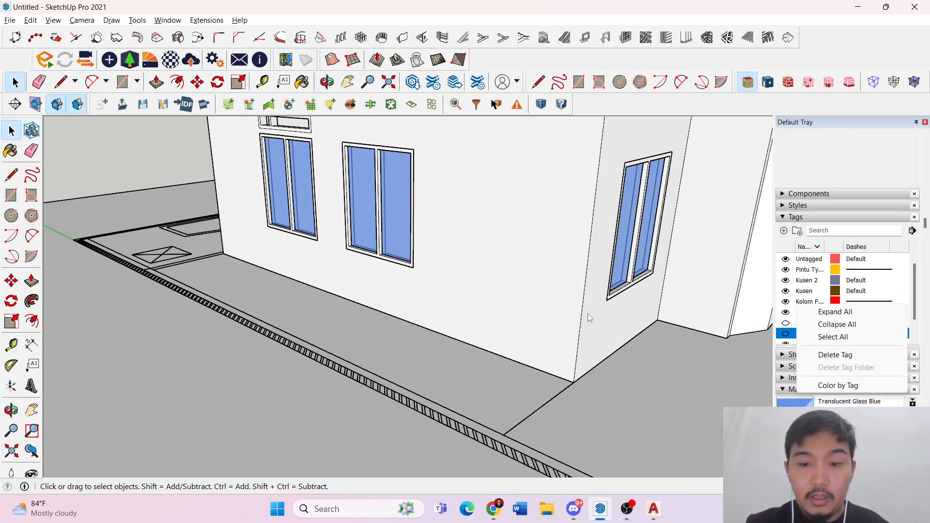
right_click(627, 381)
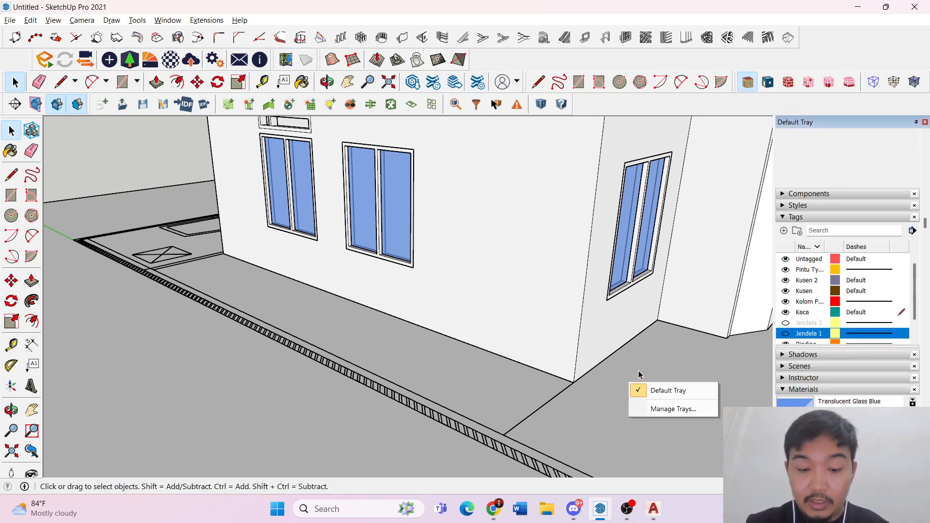
left_click(640, 370)
key("k")
scroll(439, 289, "up", 2)
middle_click_drag(439, 289, 514, 351)
key("k")
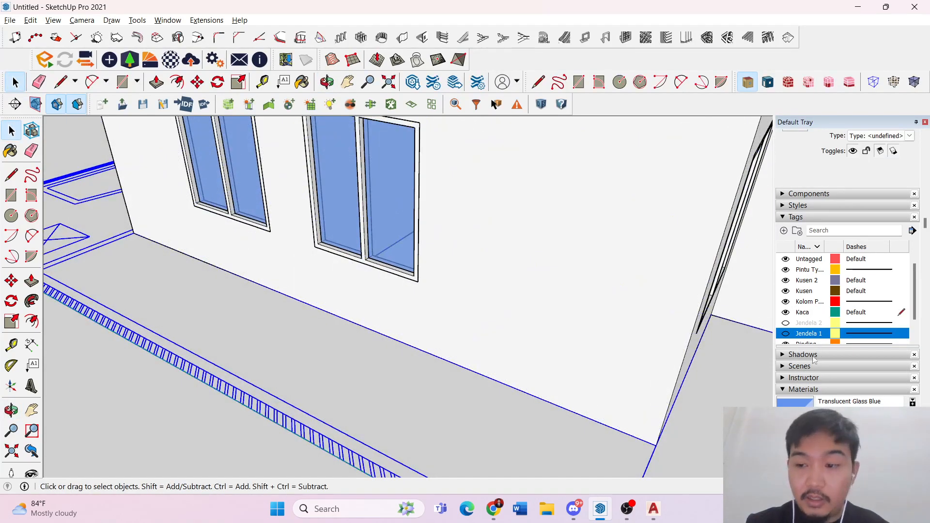
- Make the Jendela 2 and Jendela 1 tags visible again and recheck the side windows with back edges displayed
left_click(785, 323)
scroll(499, 326, "down", 6)
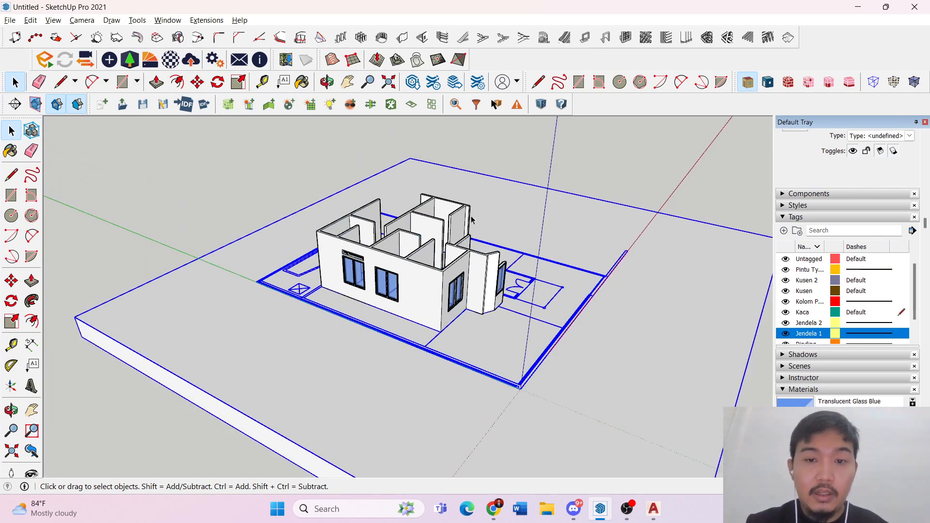
left_click(621, 154)
key("k")
scroll(383, 315, "up", 6)
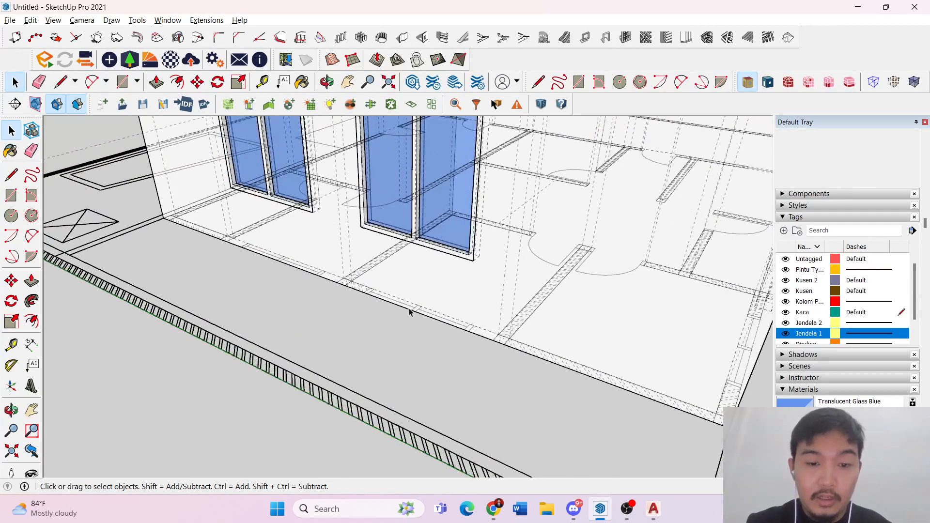
key("k")
scroll(825, 306, "down", 3)
scroll(825, 306, "up", 3)
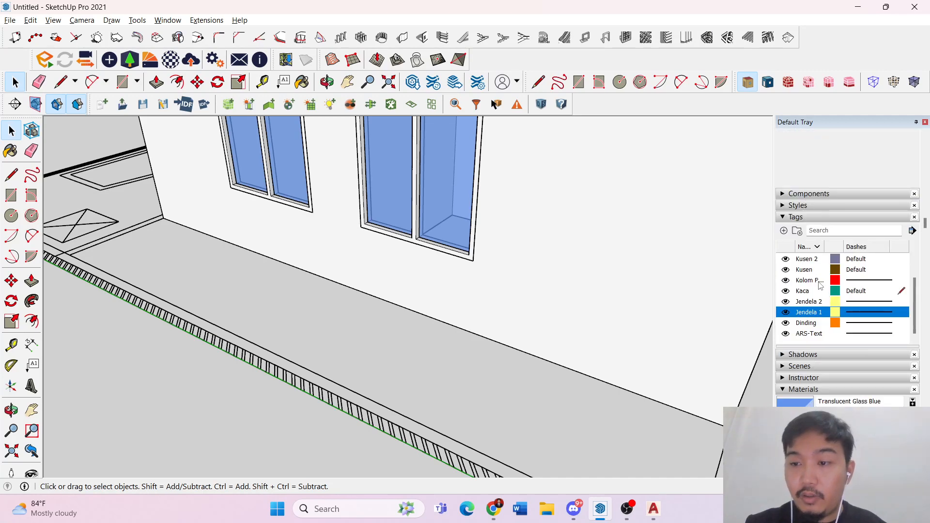
- Select the side window, the front window and the glass of the corner window in turn to inspect them
scroll(621, 313, "down", 2)
left_click(499, 205)
scroll(393, 293, "down", 5)
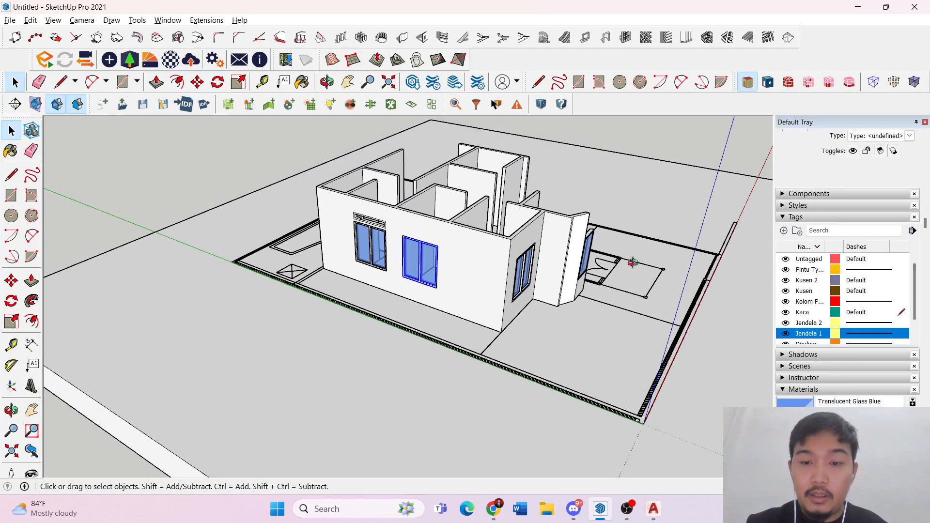
middle_click_drag(632, 262, 414, 241)
left_click(740, 193)
left_click(706, 148)
left_click(443, 291)
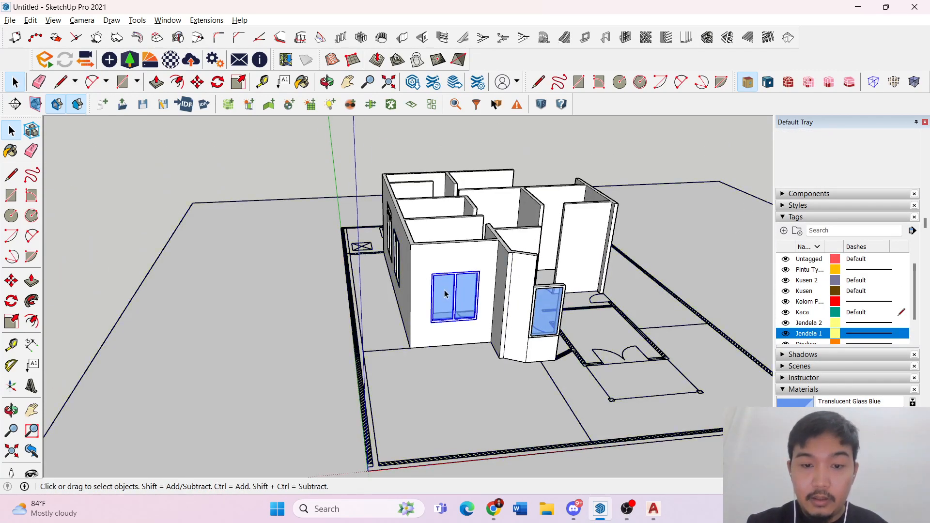
scroll(578, 329, "up", 3)
left_click(524, 290)
scroll(580, 299, "up", 3)
middle_click_drag(592, 300, 548, 308)
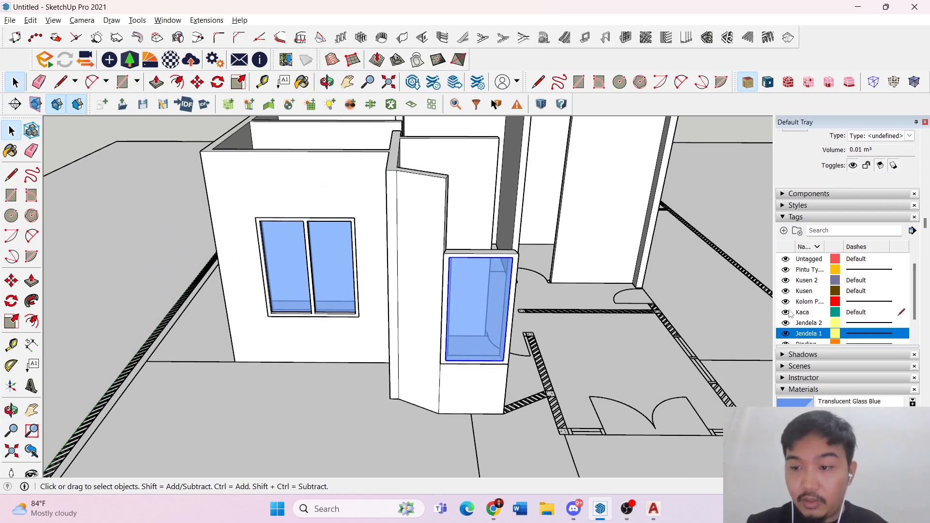
- Try to hide the Kaca tag
left_click(785, 313)
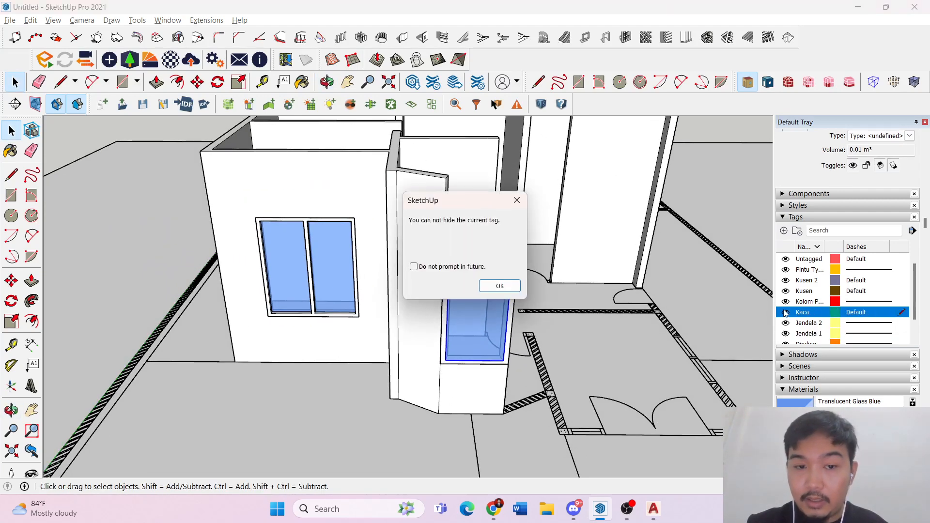
left_click(500, 286)
middle_click_drag(500, 286, 216, 276)
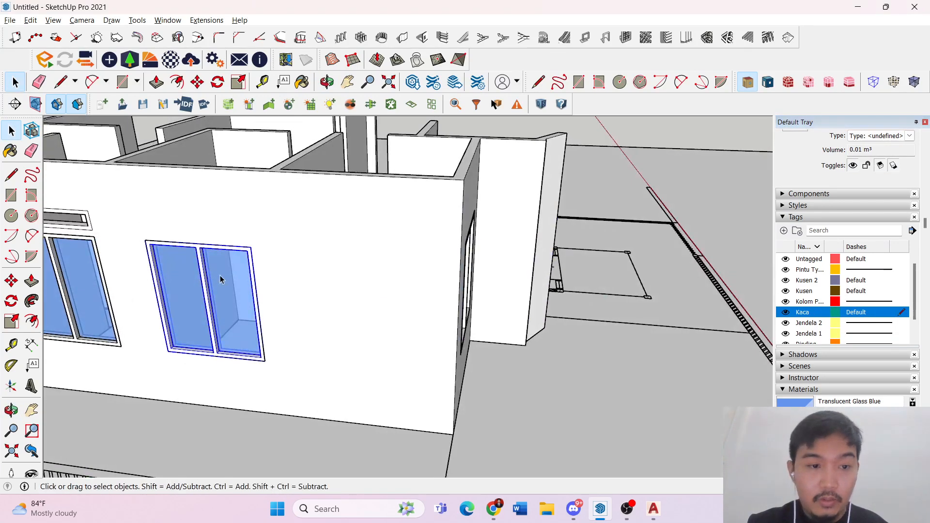
- Switch the Kusen tag's visibility off and on to check the window frames, trying to hide Kaca as well
left_click(786, 291)
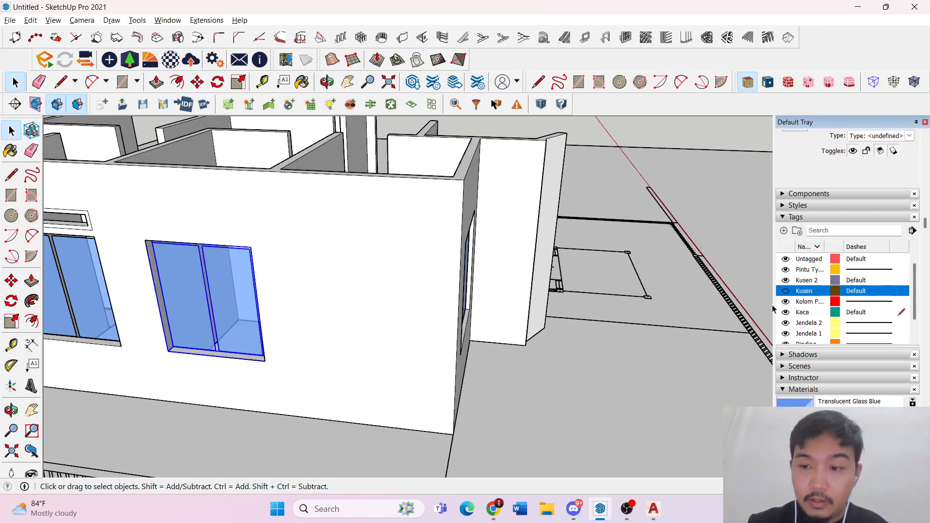
left_click(786, 312)
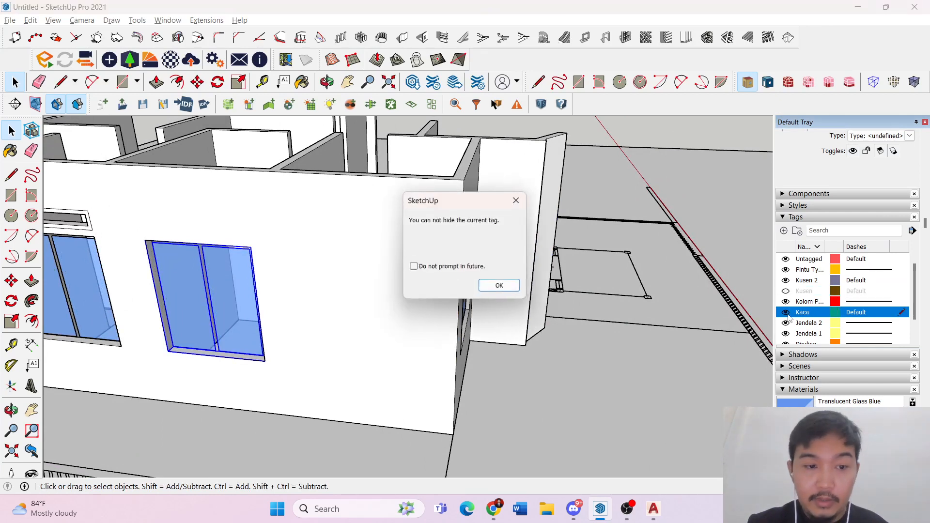
left_click(496, 288)
scroll(606, 198, "down", 6)
middle_click_drag(625, 191, 626, 152)
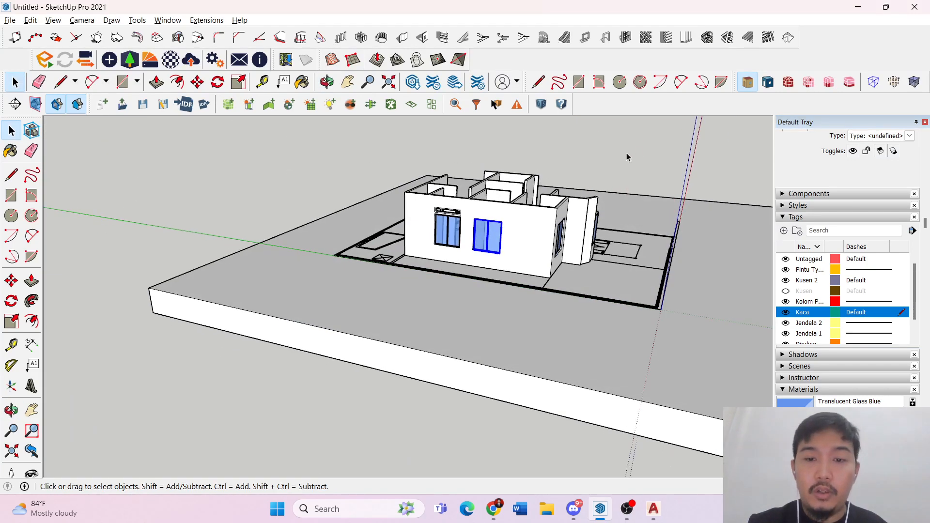
scroll(673, 174, "up", 3)
middle_click_drag(673, 177, 466, 191)
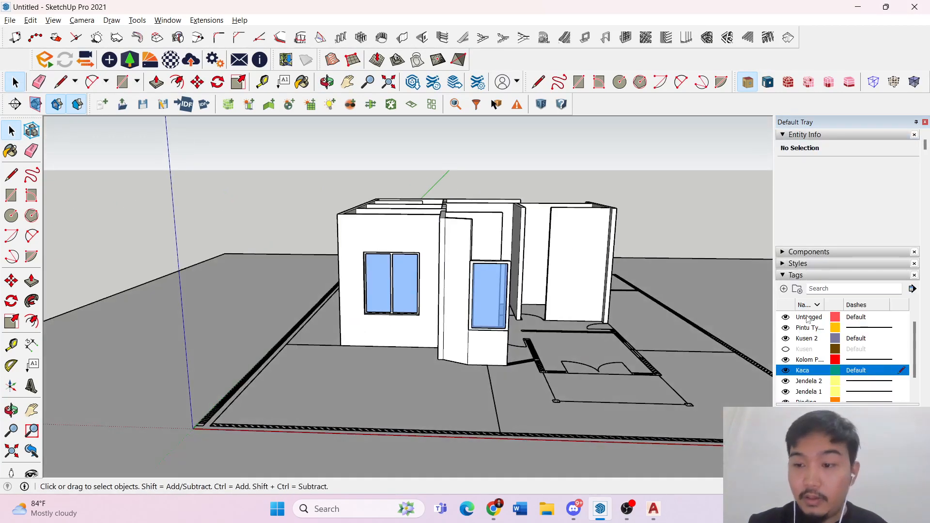
left_click(786, 349)
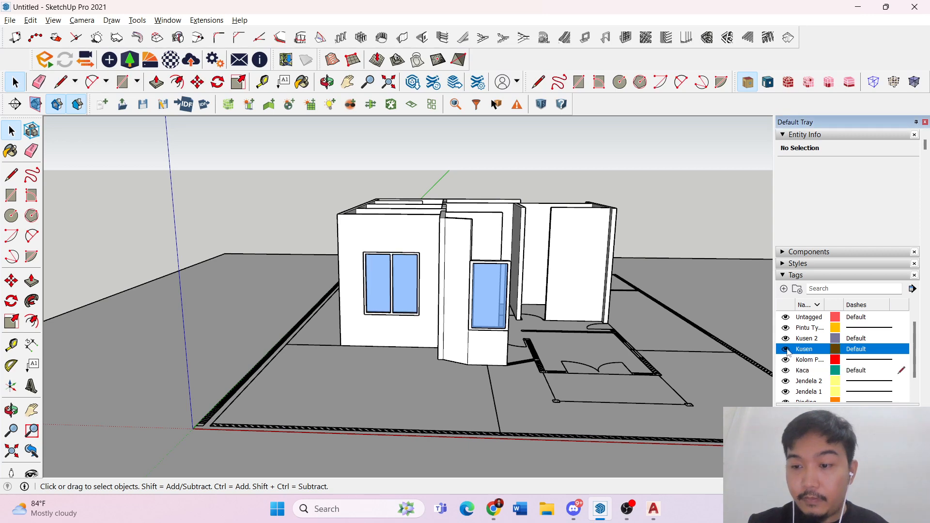
- Open the side window component below the vent, select both of its glass panes and assign them the Kaca tag
middle_click_drag(432, 283, 320, 295)
key("space")
left_click(318, 294)
double_click(318, 294)
scroll(310, 298, "up", 4)
left_click(315, 278)
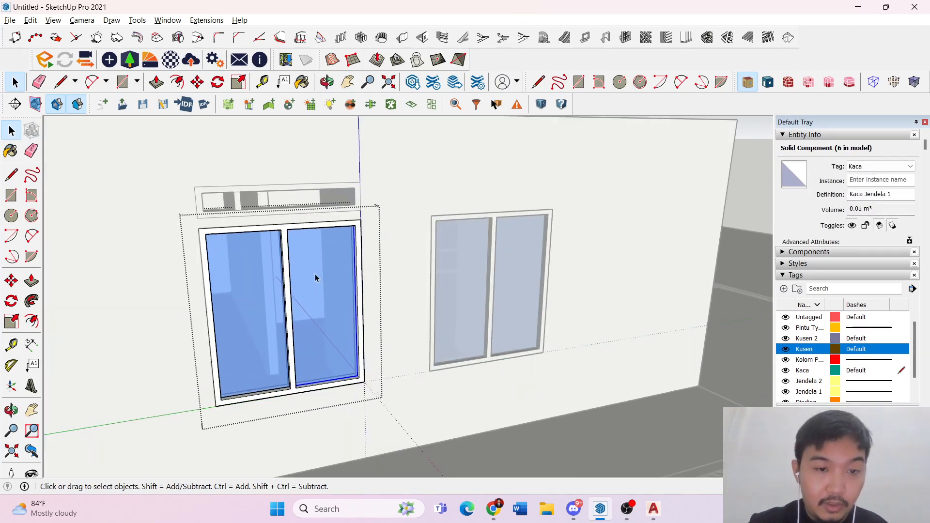
left_click(247, 285, "shift")
middle_click_drag(249, 287, 725, 225)
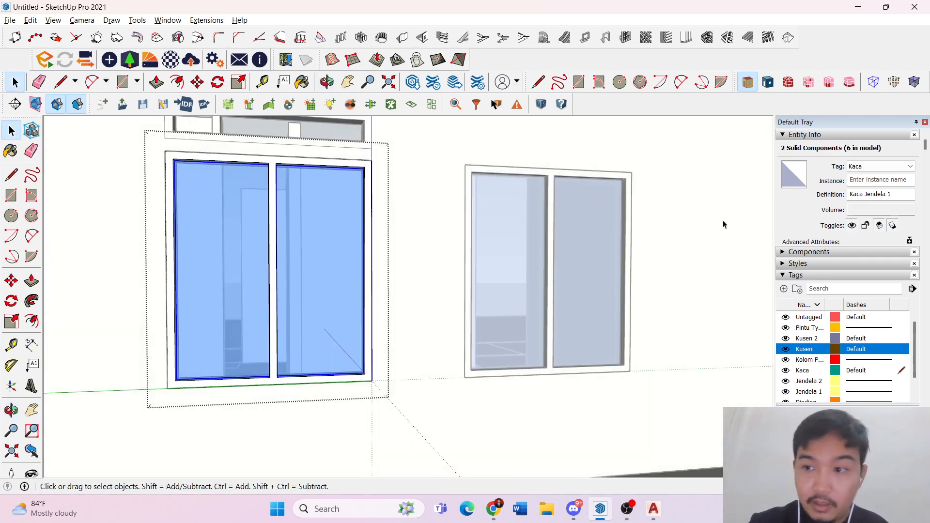
left_click(870, 167)
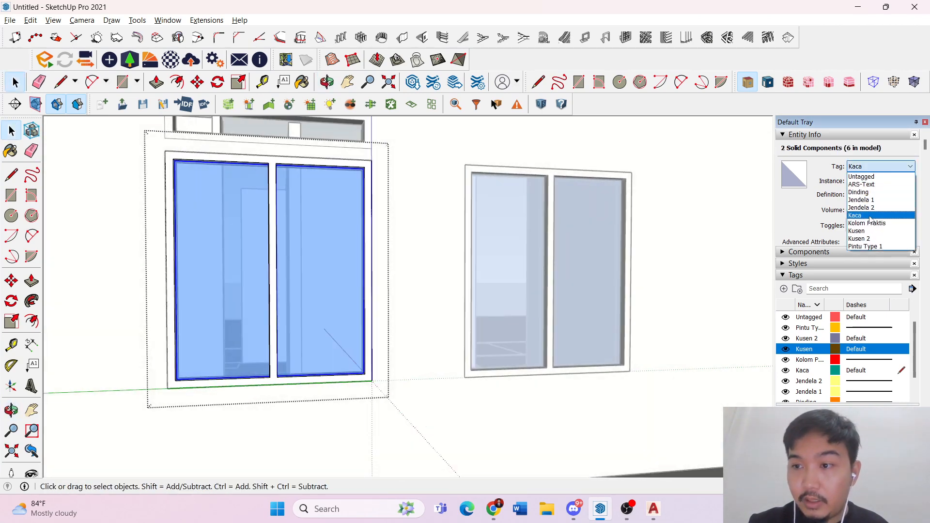
left_click(869, 216)
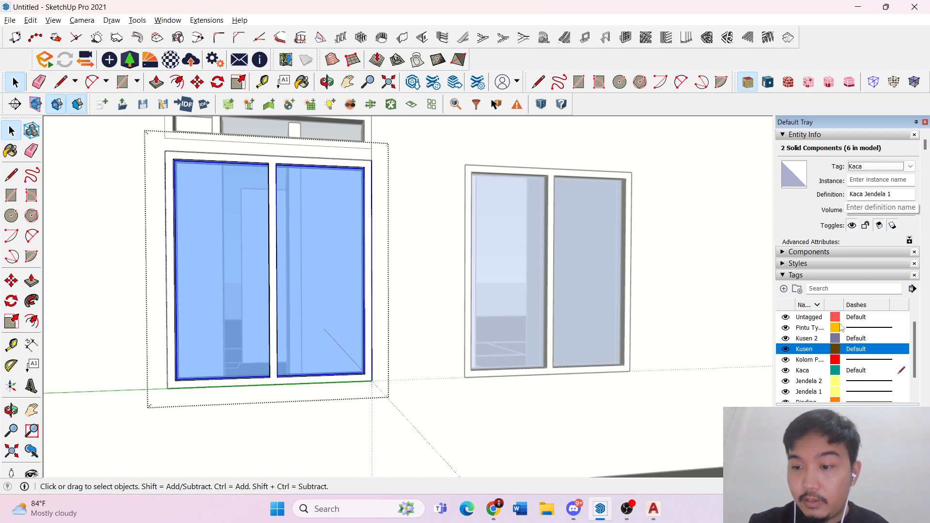
- Open the second side window component, select both of its glass panes and check their assigned tag
scroll(505, 332, "down", 7)
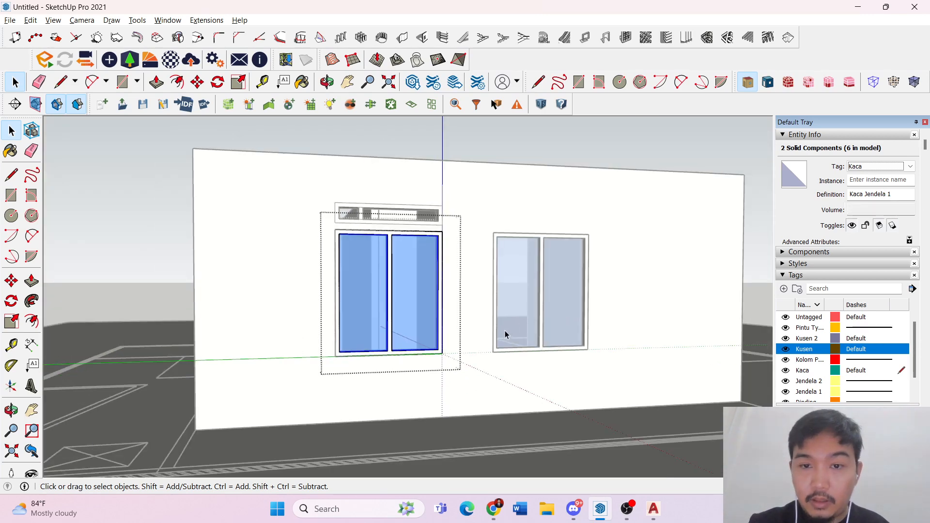
left_click(671, 193)
scroll(538, 310, "up", 2)
double_click(507, 280)
left_click(507, 282)
scroll(507, 281, "up", 2)
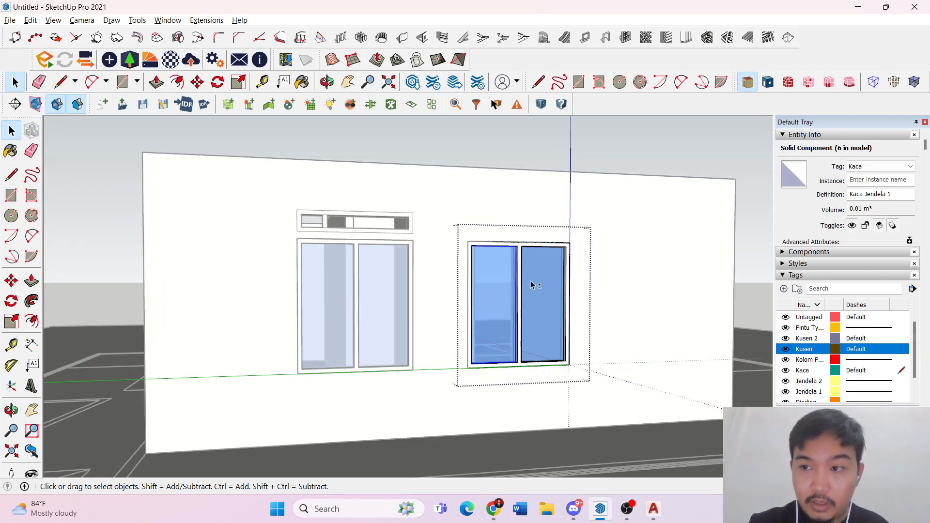
left_click(551, 284, "shift")
left_click(881, 166)
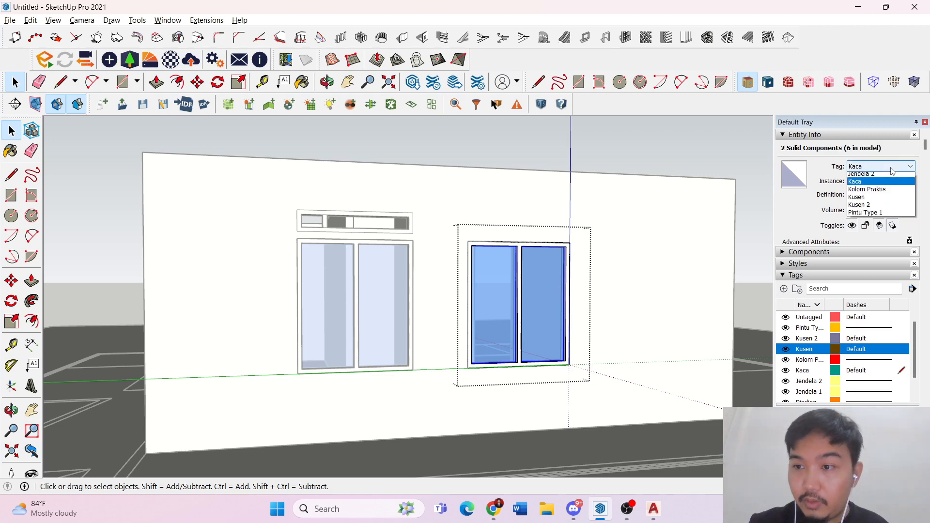
left_click(684, 138)
- Select both glass panes of the front window and check their assigned tag
middle_click_drag(684, 138, 401, 297)
key("Escape")
left_click(401, 299, "shift")
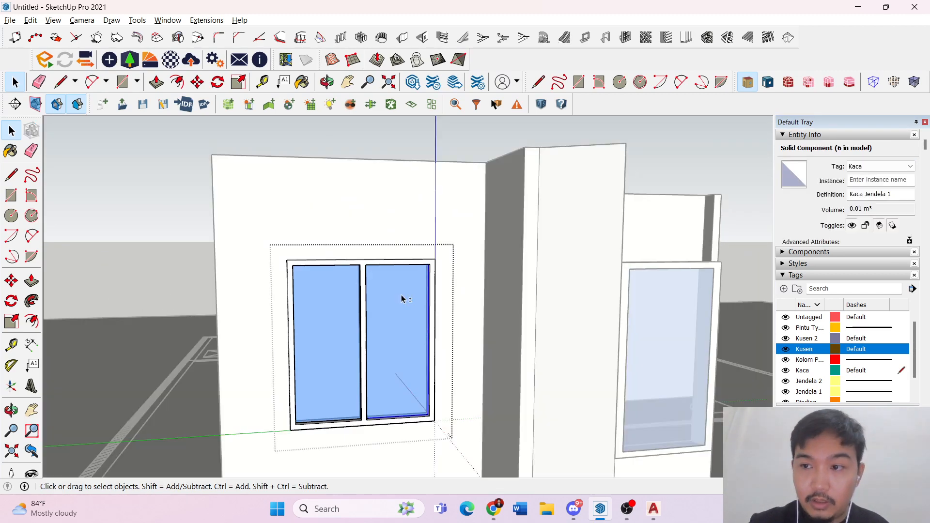
left_click(345, 308, "shift")
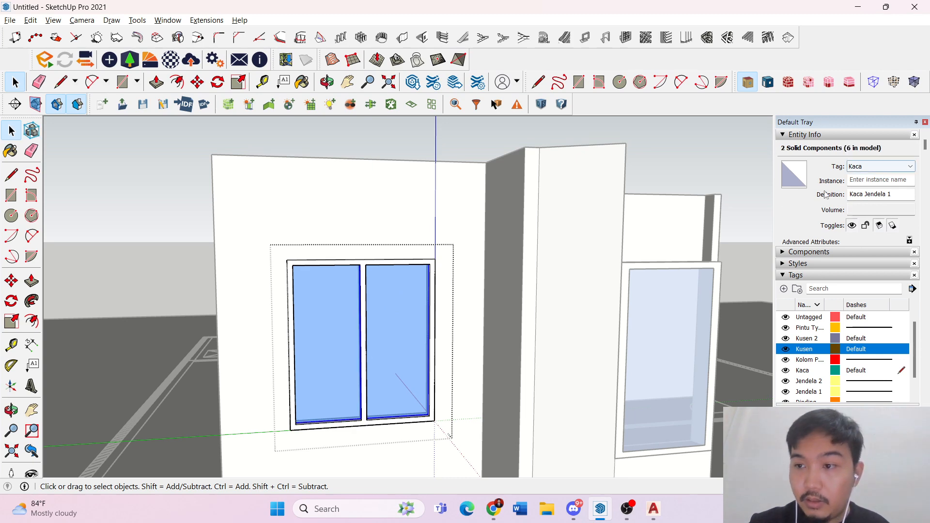
- Select the corner window's glass group and check its assigned tag
middle_click_drag(400, 307, 600, 233)
scroll(601, 231, "down", 1)
triple_click(652, 301)
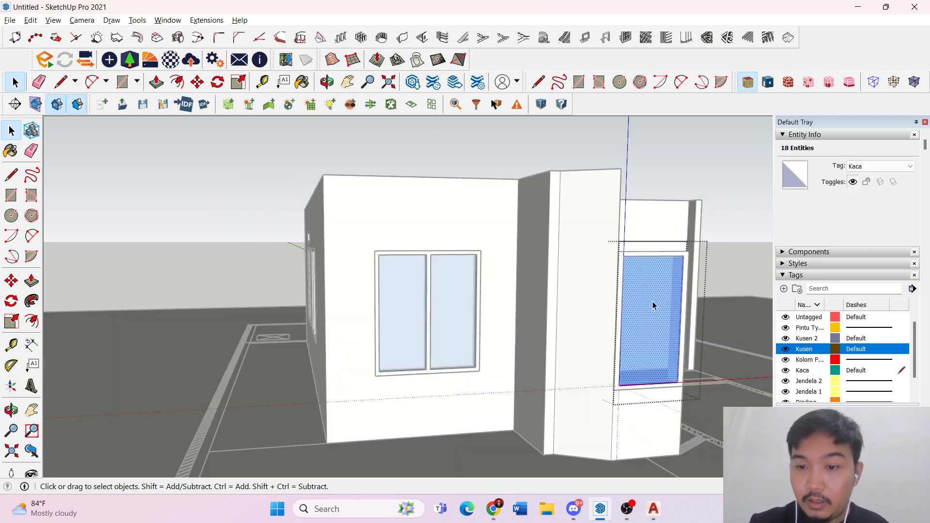
key("Escape")
left_click(672, 306)
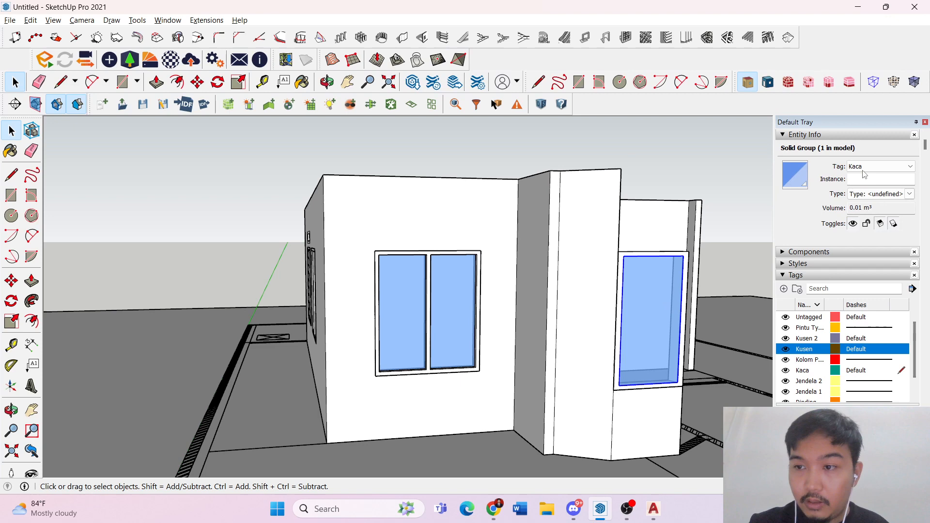
left_click(890, 166)
left_click(867, 215)
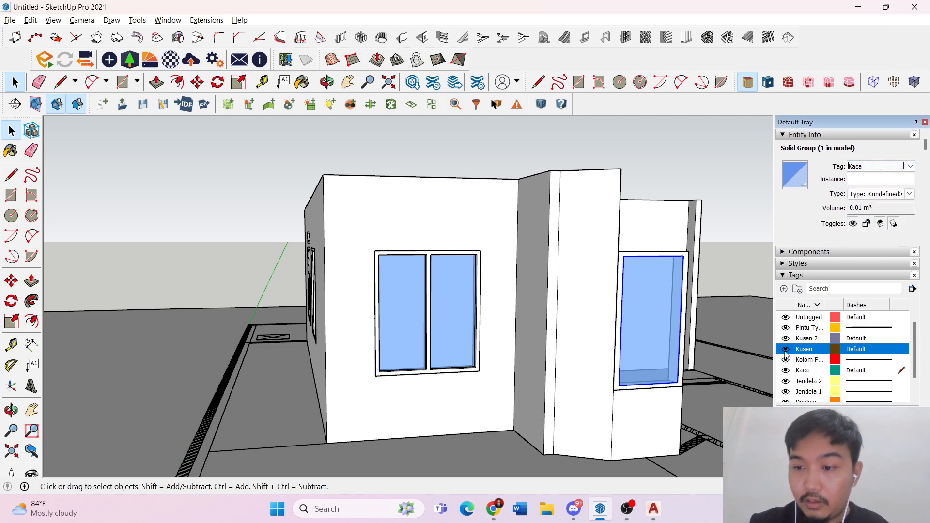
- Switch the Kusen tag's visibility off and on again to check the frames from the corner of the house
left_click(785, 348)
middle_click_drag(387, 291, 484, 290)
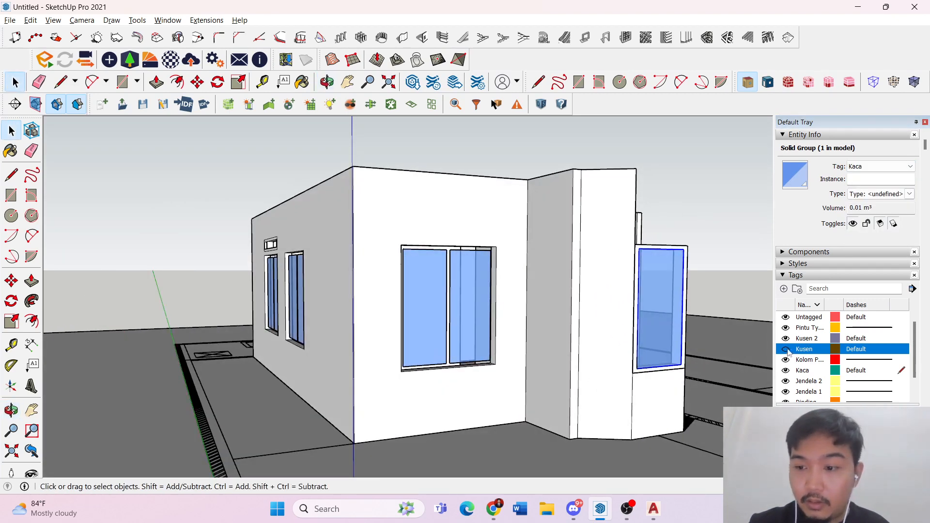
left_click(786, 348)
- Try twice to hide the Kaca tag, opting out of future prompts about hiding the current tag
left_click(786, 370)
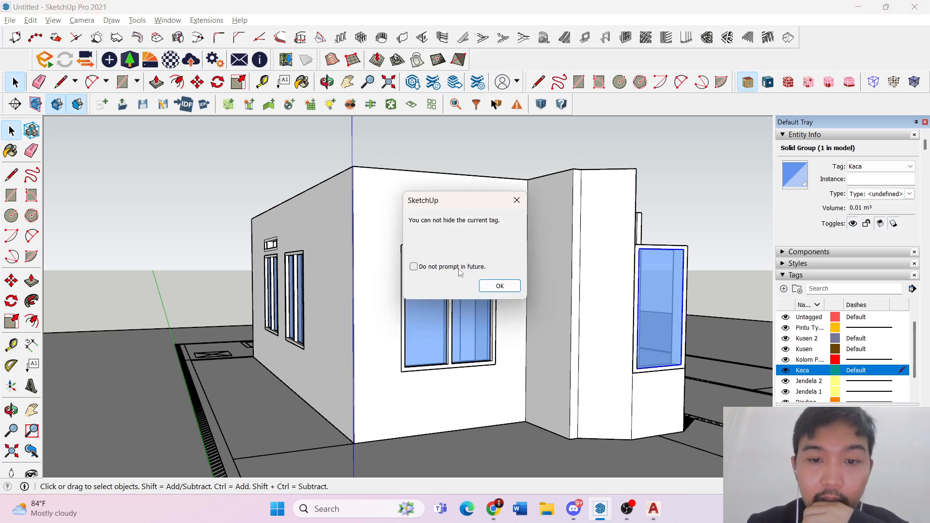
left_click(414, 267)
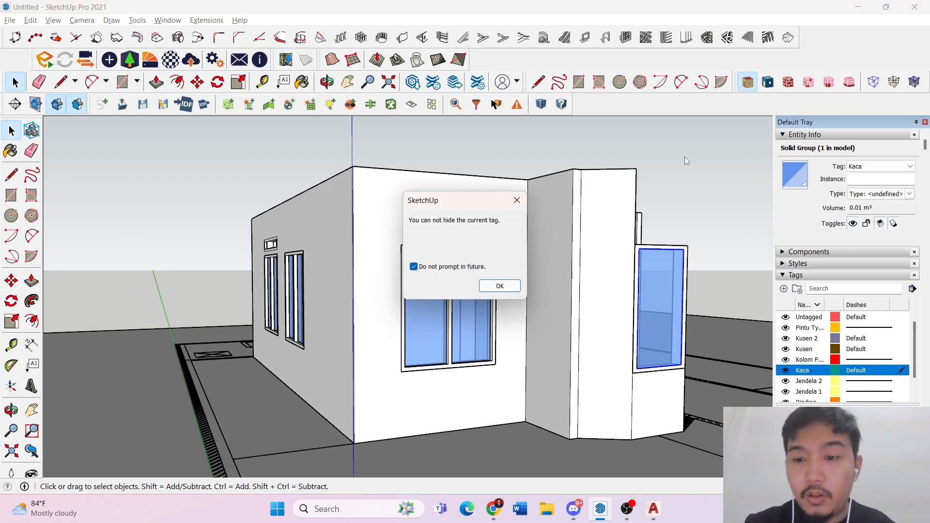
key("Return")
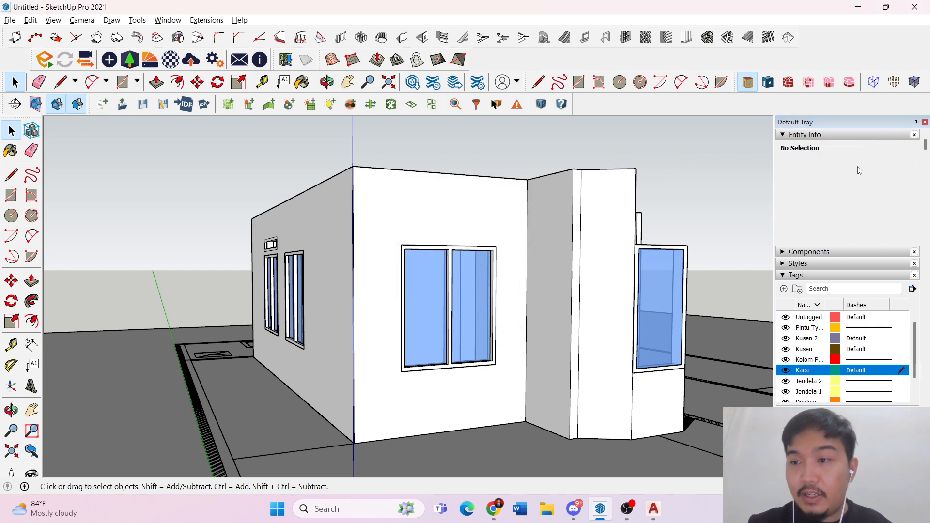
left_click(785, 135)
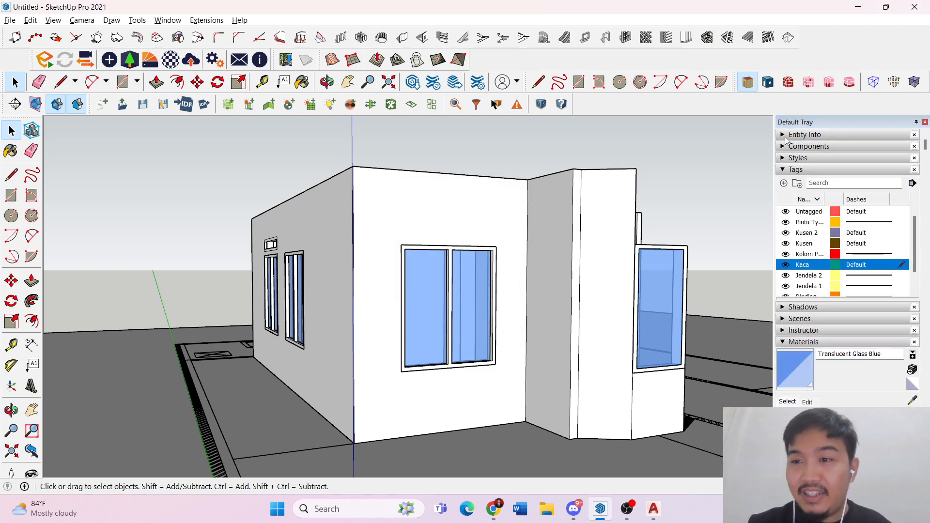
left_click(785, 137)
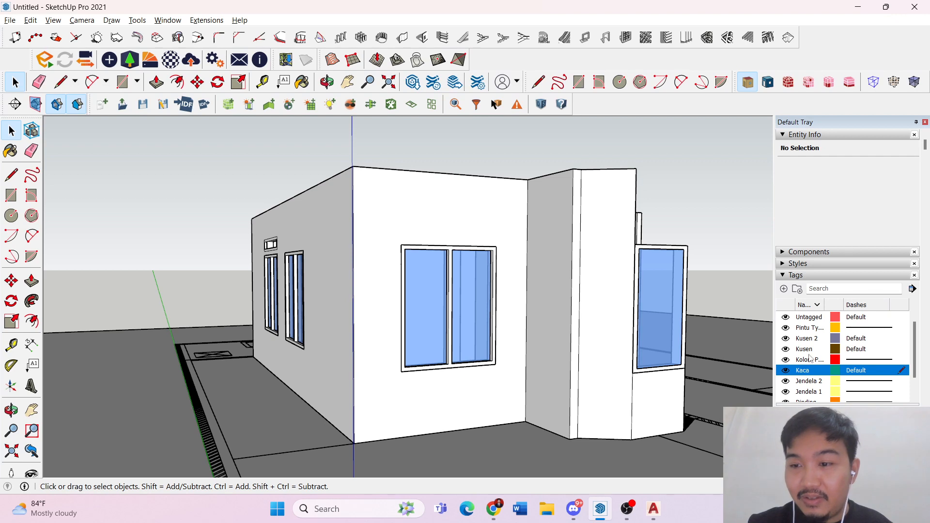
left_click(785, 372)
left_click(499, 286)
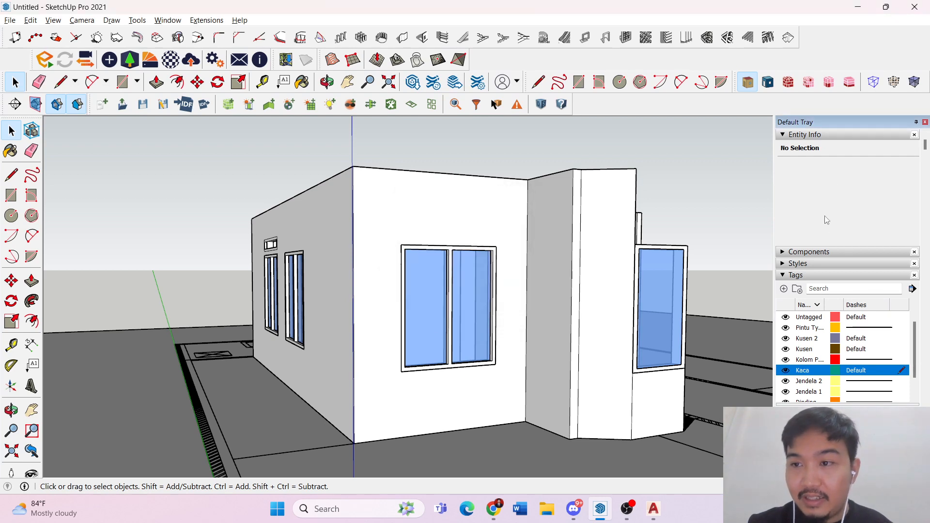
left_click(782, 136)
left_click(784, 136)
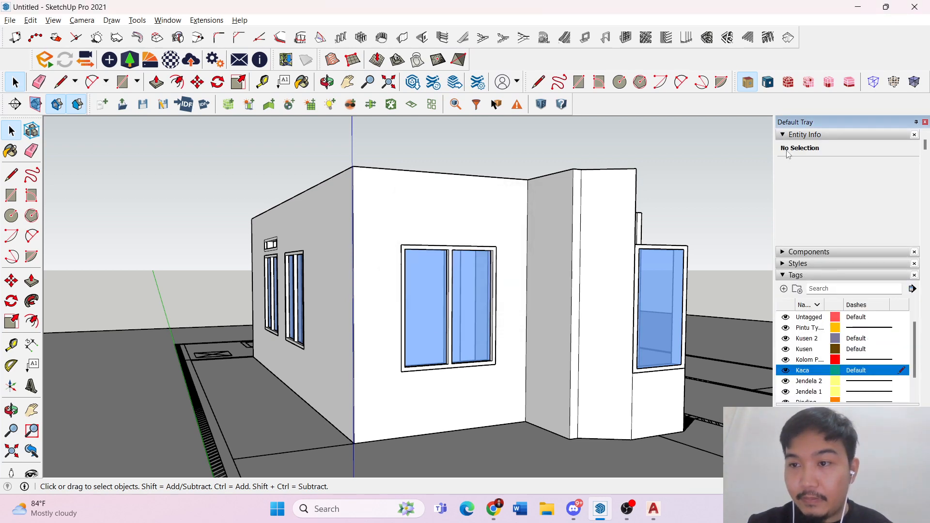
left_click(802, 349)
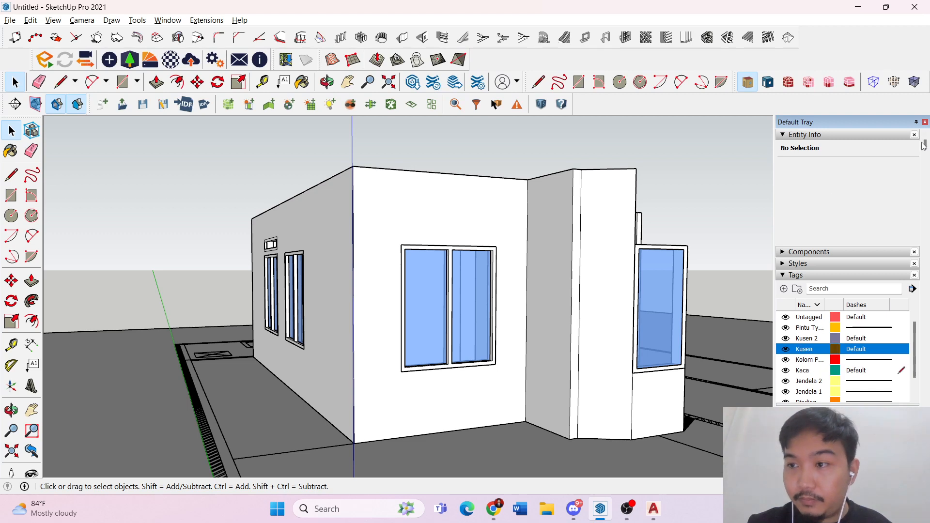
left_click(783, 136)
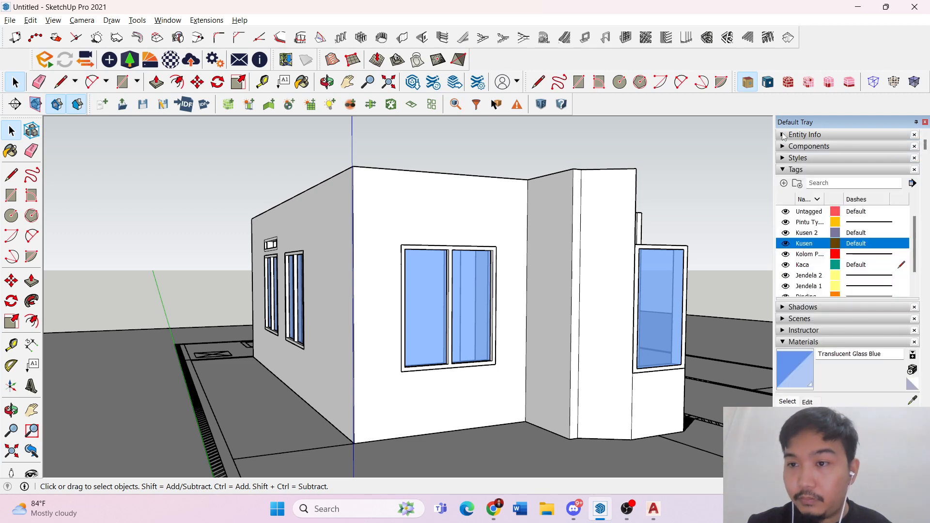
left_click(782, 135)
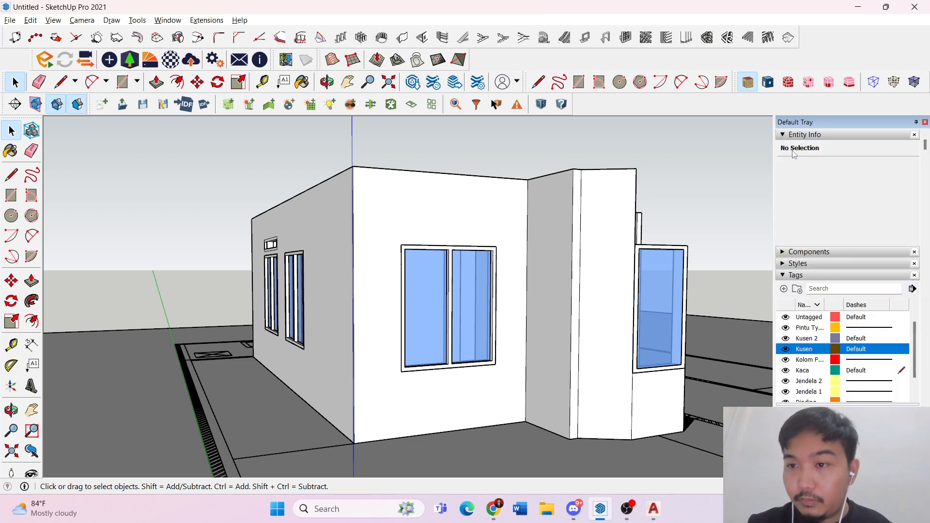
- Open the front window component down to one of its glass panes to inspect it, and leave the component
double_click(474, 261)
double_click(470, 290)
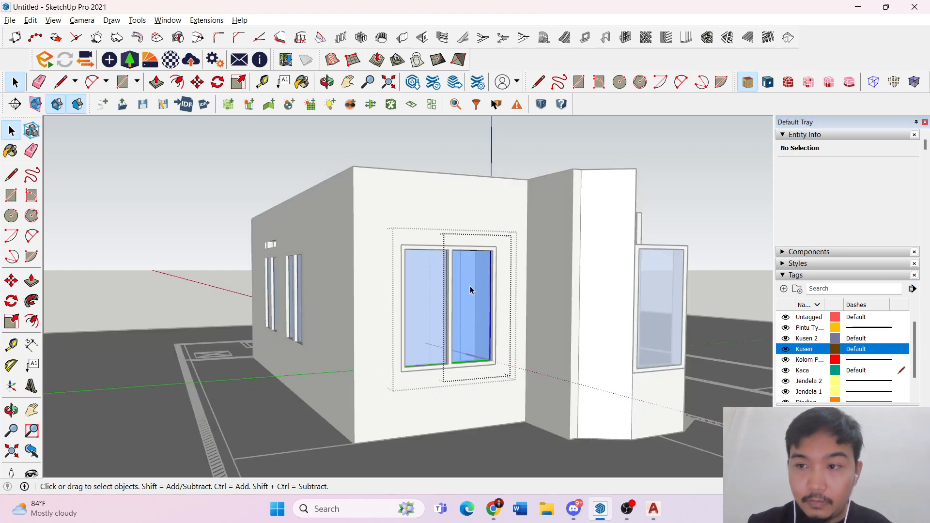
key("Escape")
key("Escape")
- Close the Default Tray and bring it back with the Paint Bucket tool
left_click(924, 123)
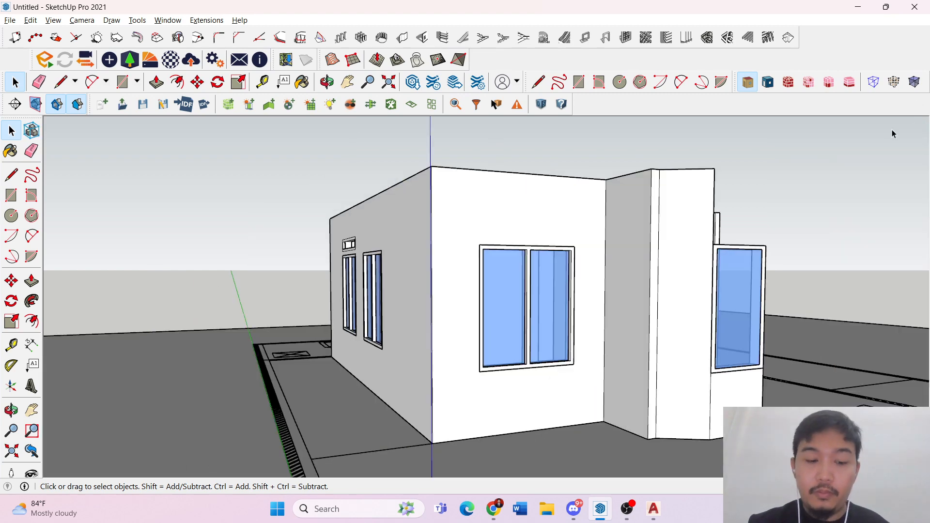
key("b")
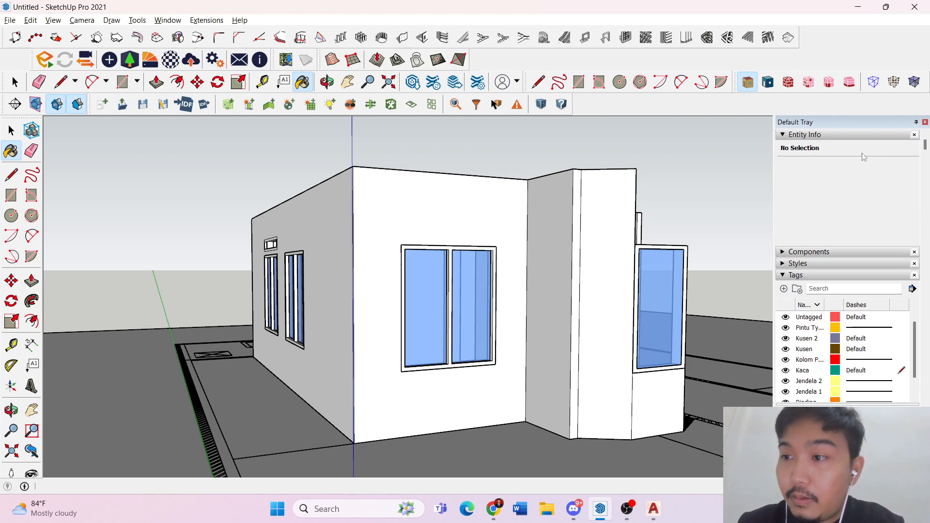
left_click(778, 135)
left_click(778, 136)
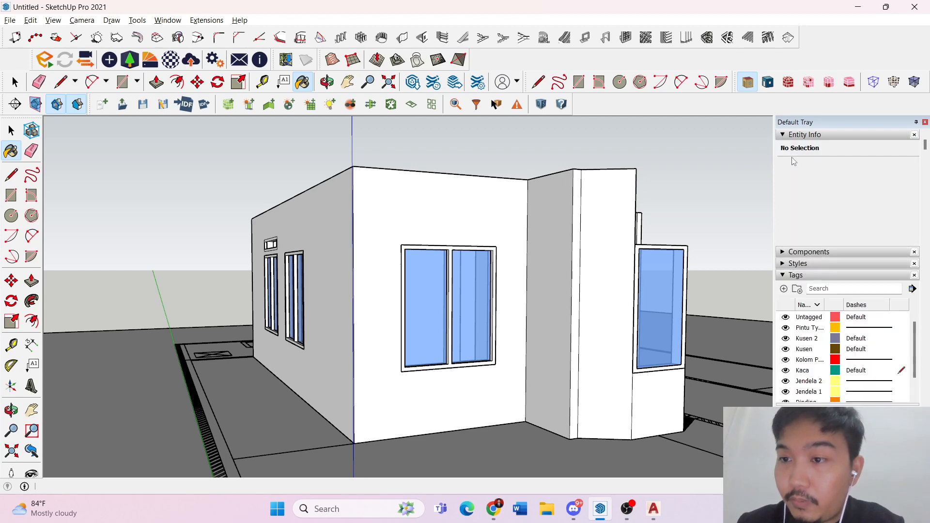
- Remove Entity Info from the Default Tray, and switch the tray's auto-hide on and off again
left_click(914, 134)
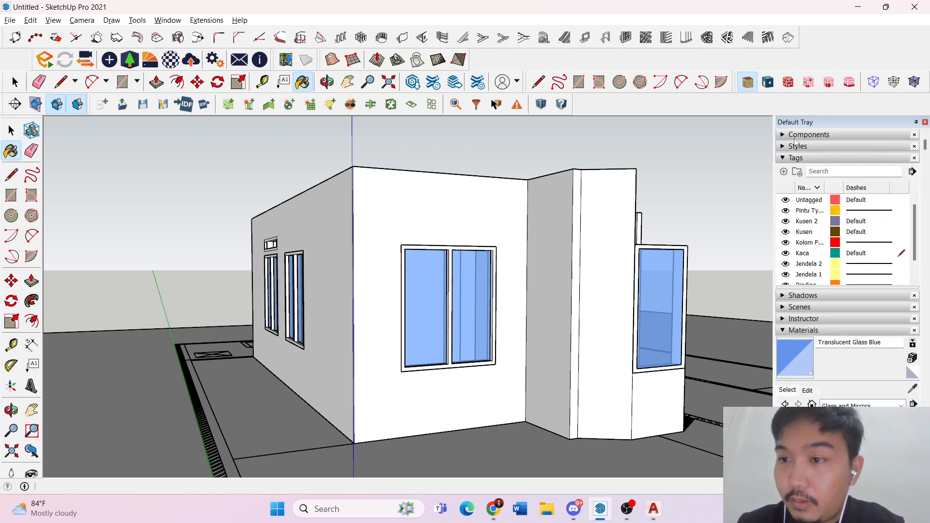
left_click(915, 122)
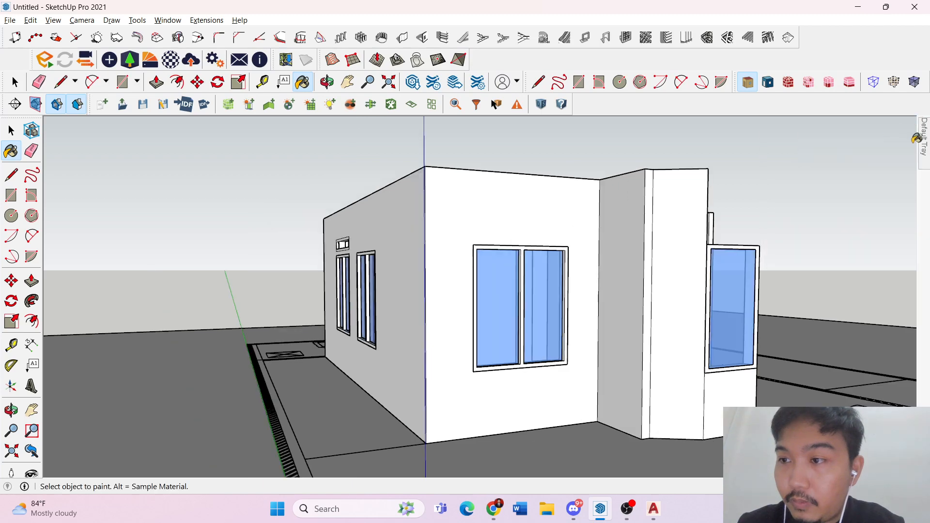
mouse_move(924, 146)
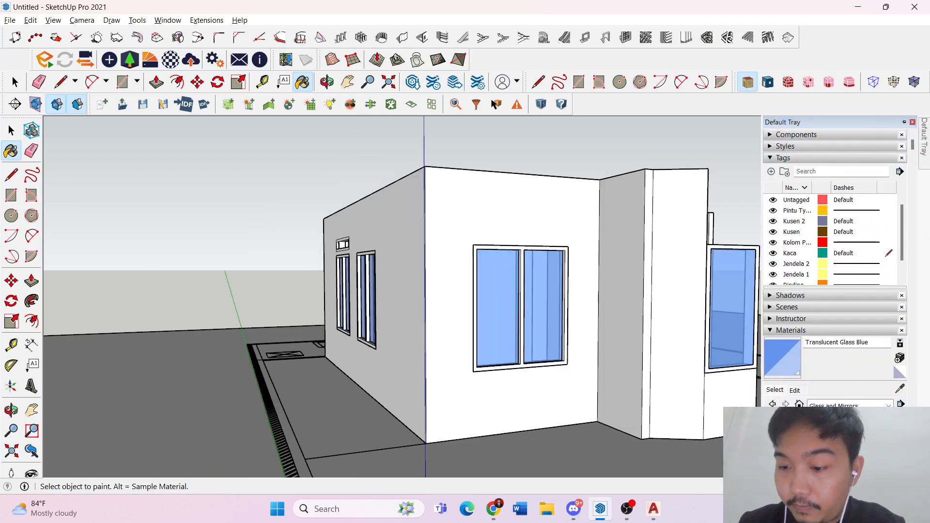
scroll(836, 262, "down", 3)
scroll(835, 262, "up", 3)
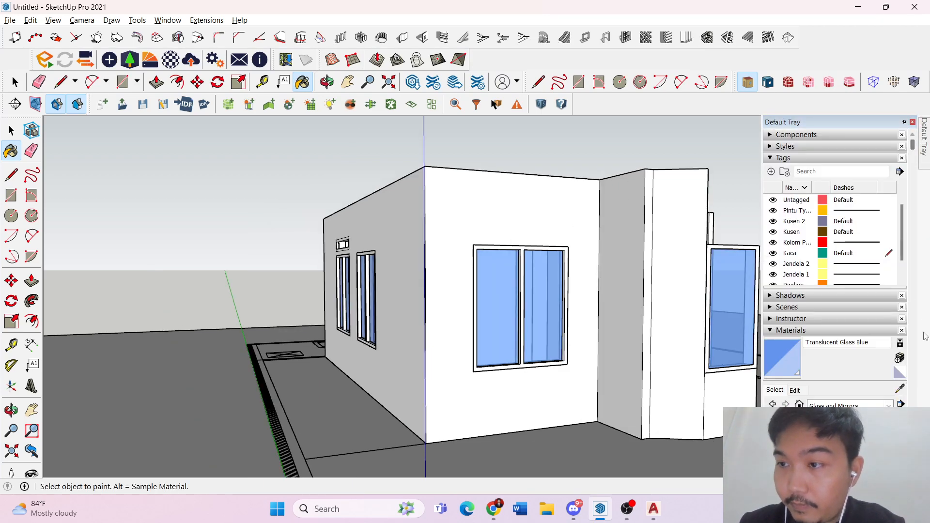
left_click(906, 123)
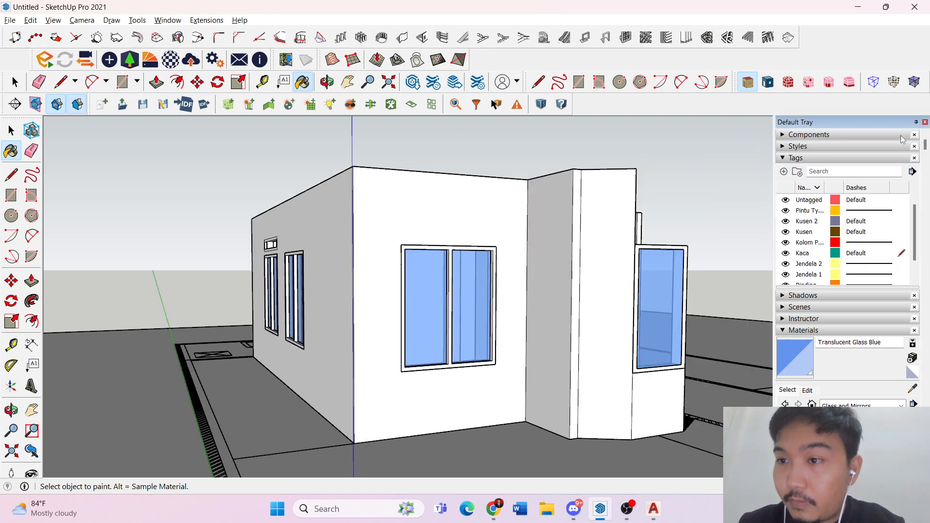
- Collapse the Tags and Materials sections so that every section of the tray is folded
left_click(782, 147)
left_click(785, 146)
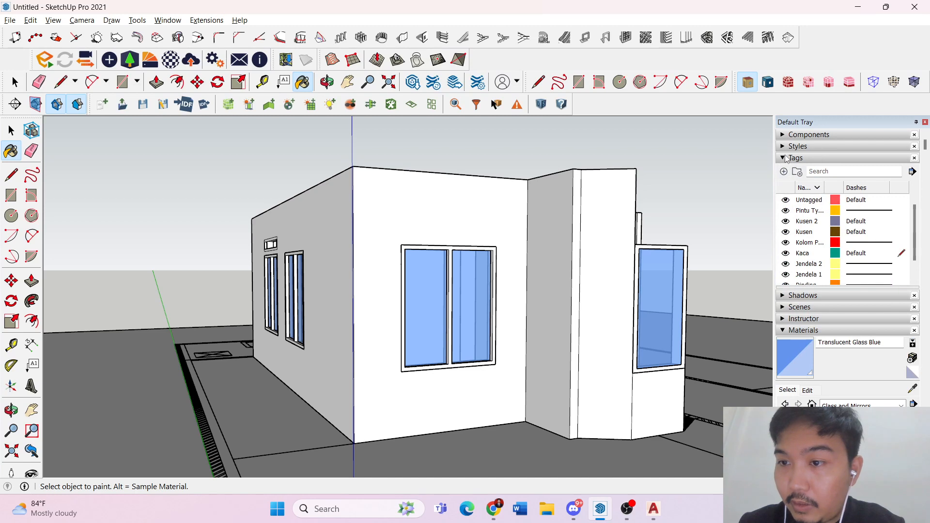
left_click(785, 156)
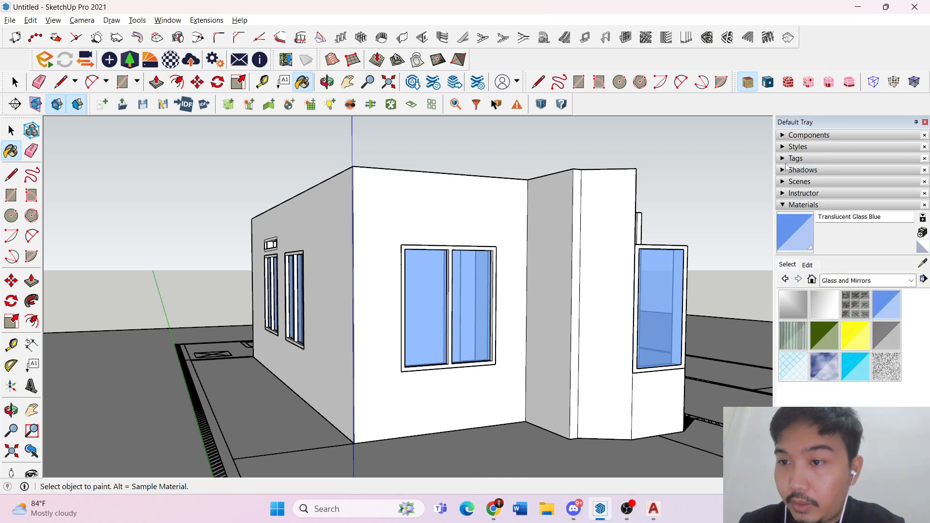
left_click(783, 205)
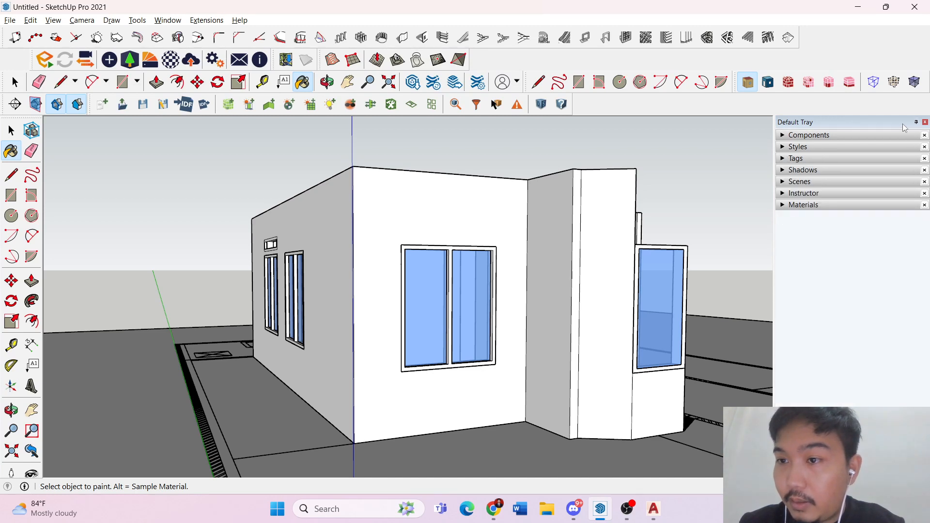
- Add Entity Info back to the Default Tray through Manage Trays
right_click(802, 124)
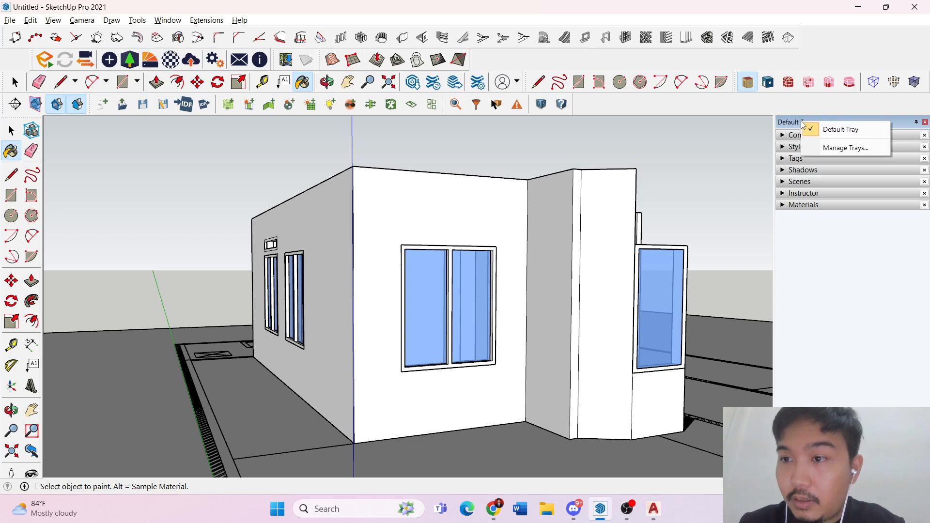
left_click(817, 147)
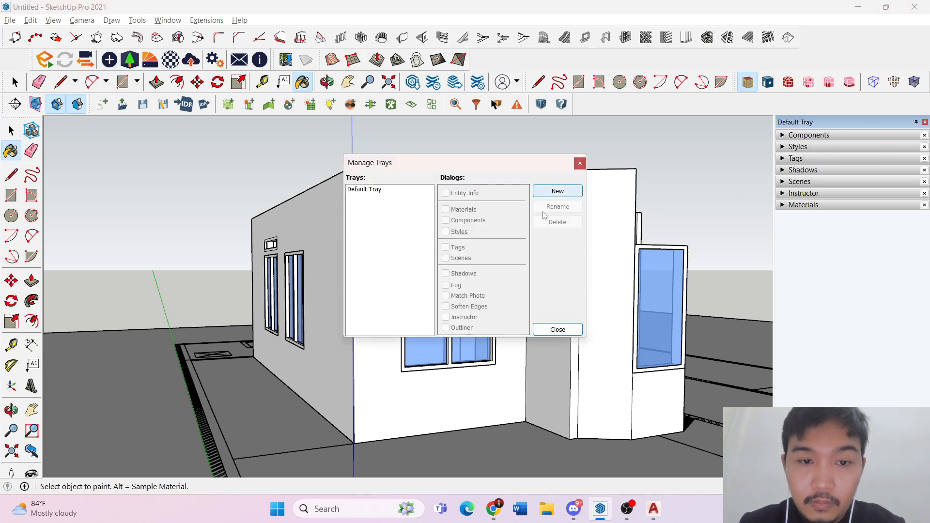
left_click(370, 191)
left_click(446, 193)
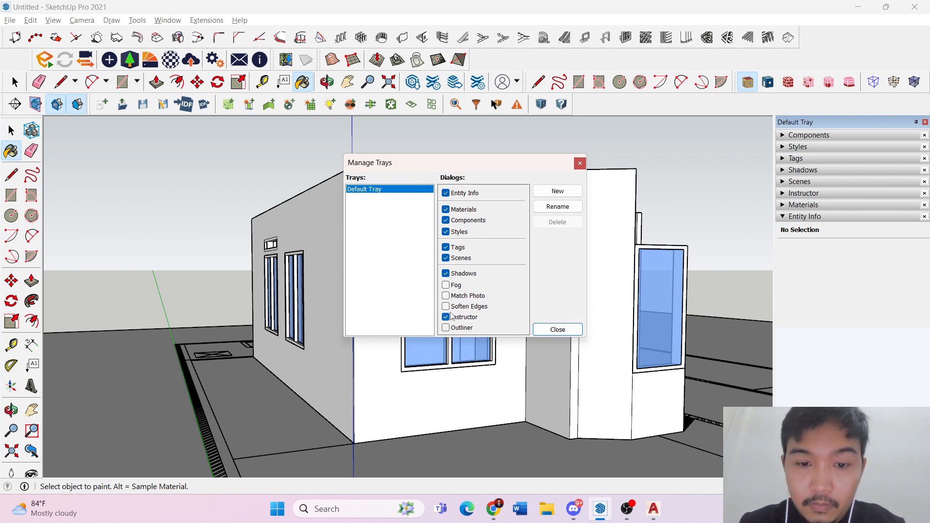
left_click(557, 329)
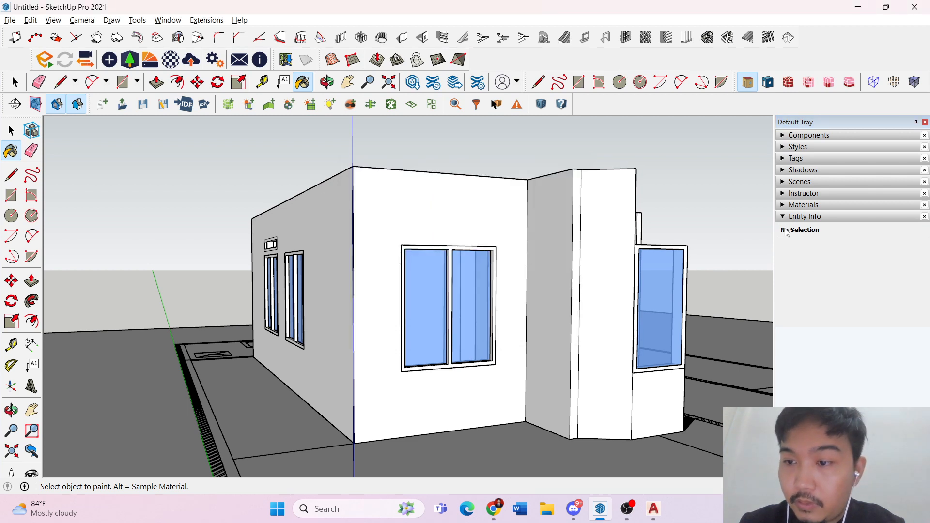
- Select the glass pane of the single-pane window and set its tag to Untagged
key("space")
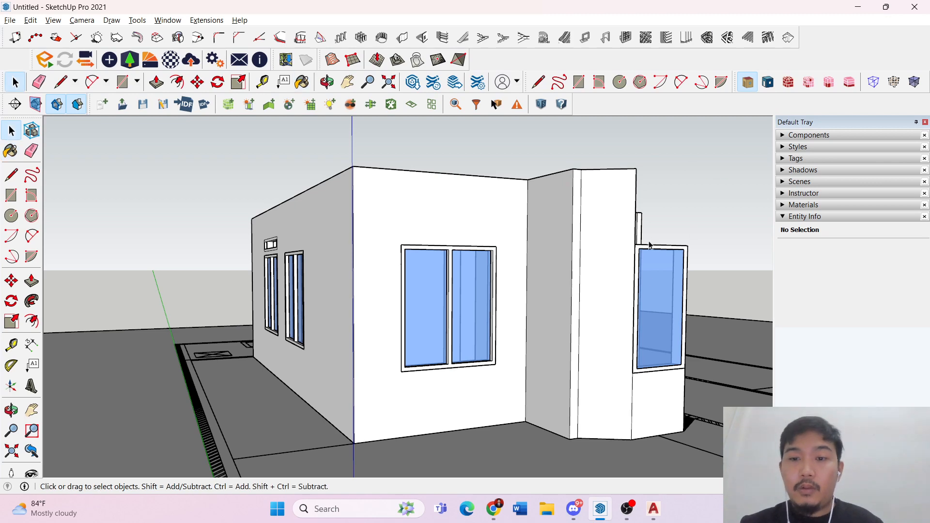
left_click(648, 288)
middle_click_drag(750, 253, 633, 280)
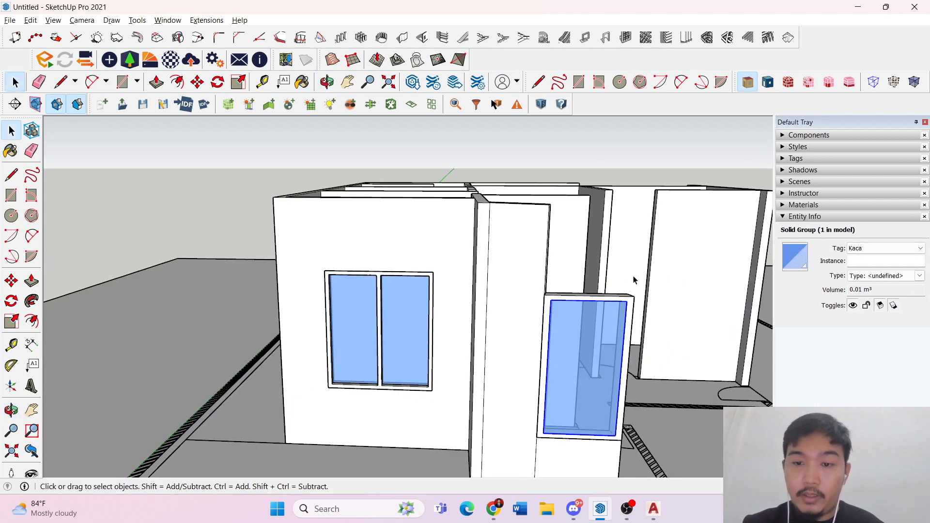
left_click(882, 248)
left_click(862, 266)
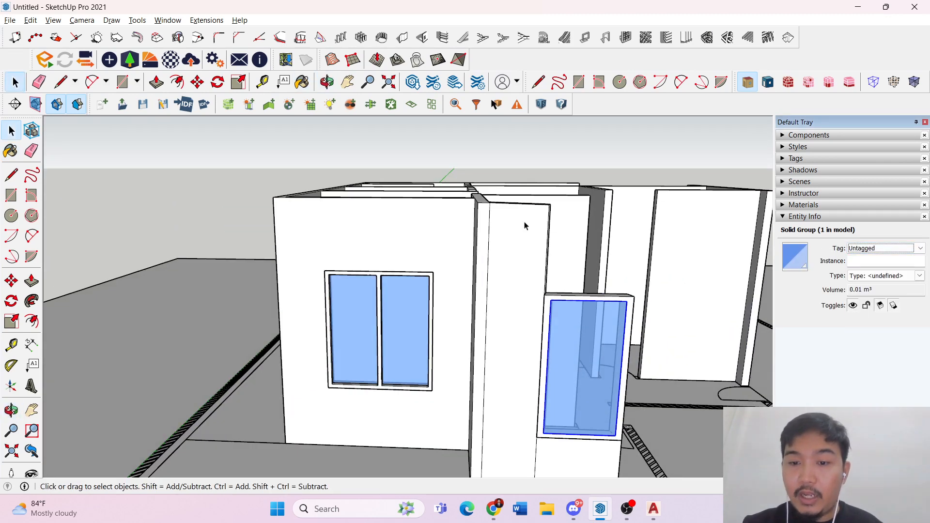
- Enter and leave the single-pane window's glass group to check its inner geometry, and set the group's tag to Kaca
scroll(525, 225, "down", 3)
double_click(573, 292)
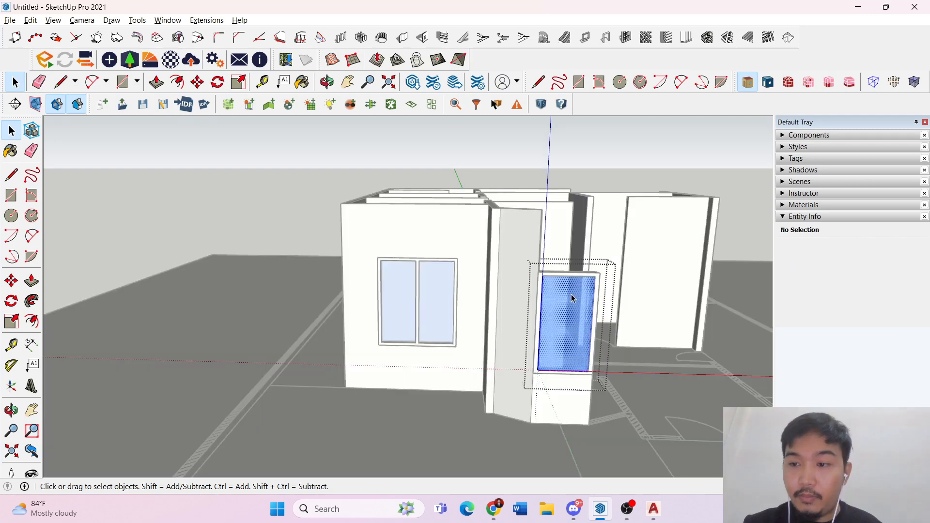
key("Escape")
left_click(582, 306)
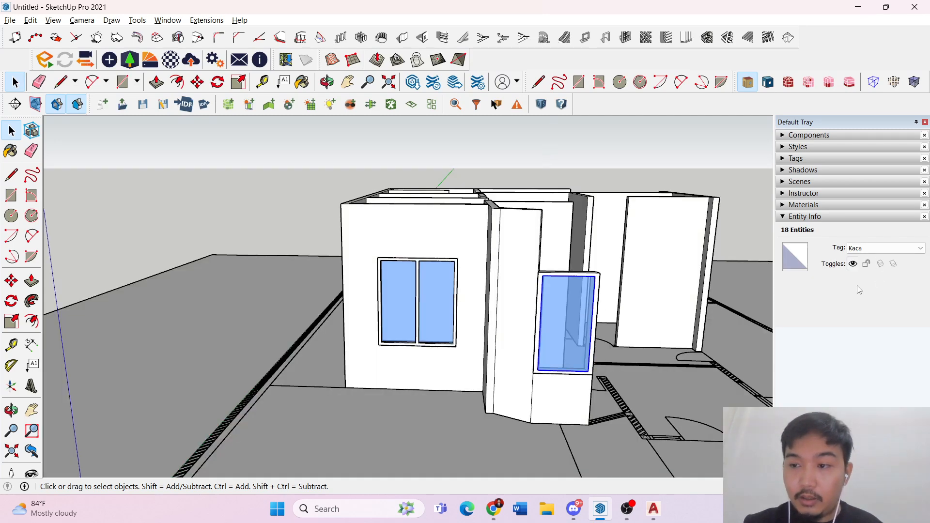
left_click(882, 248)
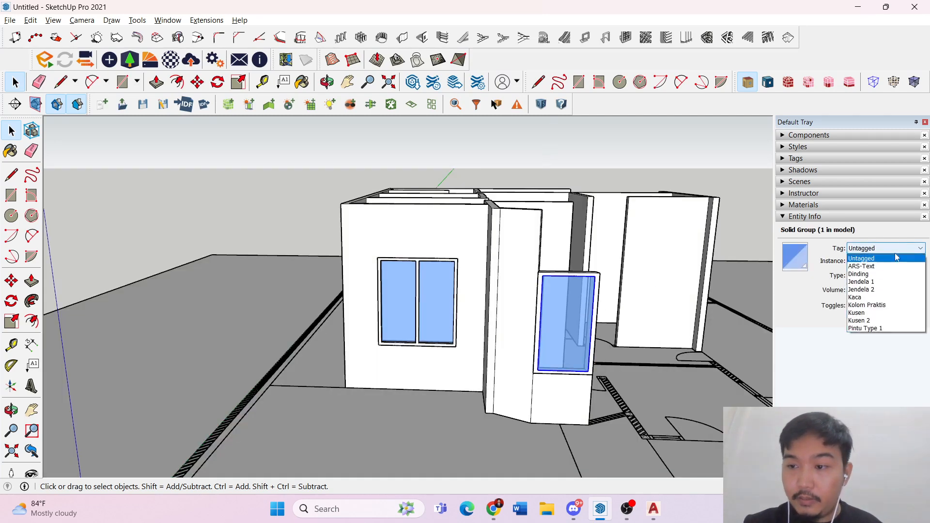
left_click(862, 298)
- Deselect the single-pane window's glass and select it again to check its tag in Entity Info
left_click(748, 187)
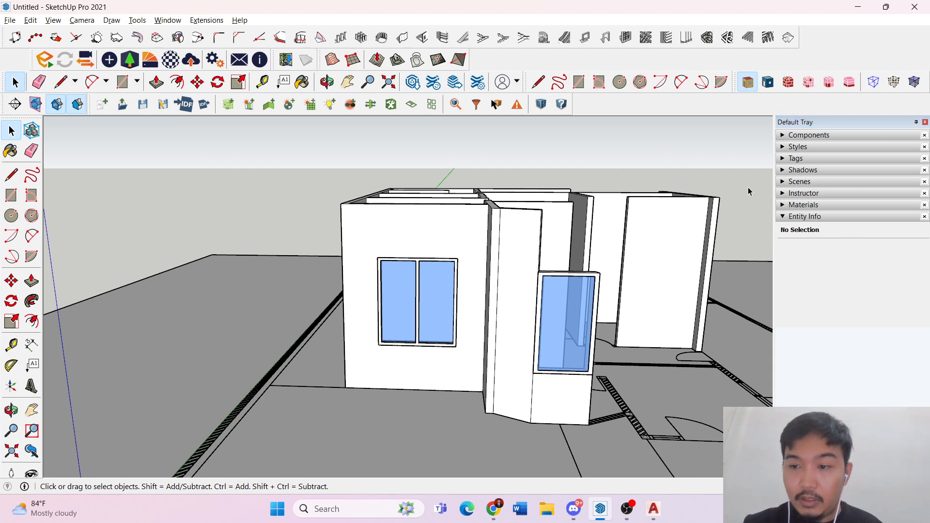
left_click(674, 212)
left_click(588, 294)
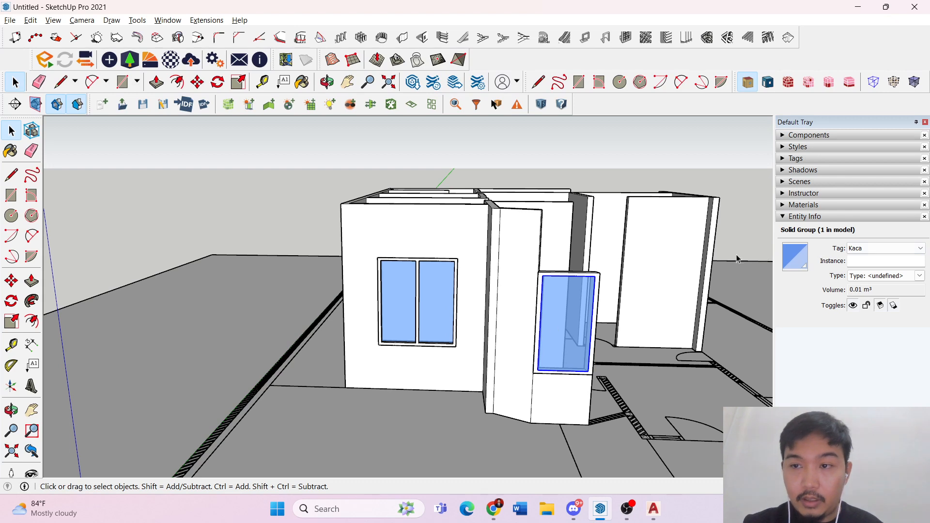
- Open the Tags list in place of Entity Info and try to hide the Kaca tag
left_click(790, 217)
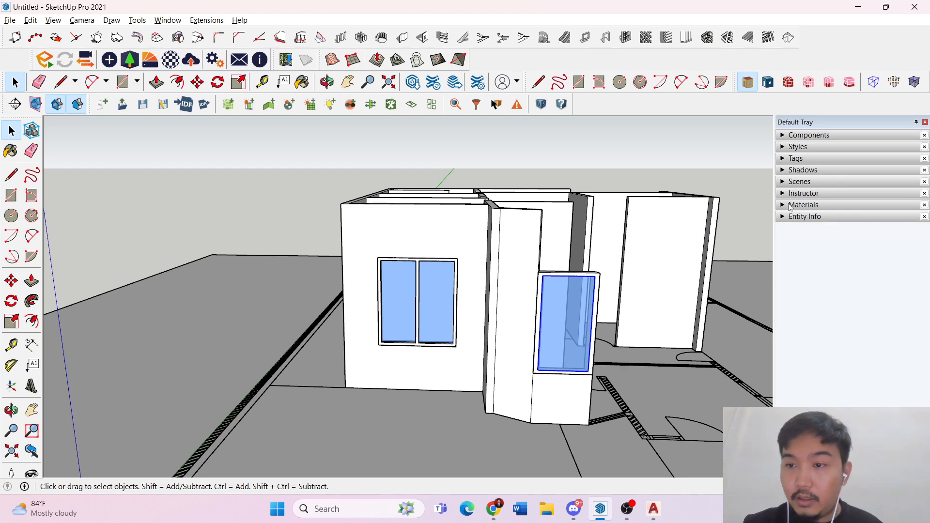
left_click(787, 159)
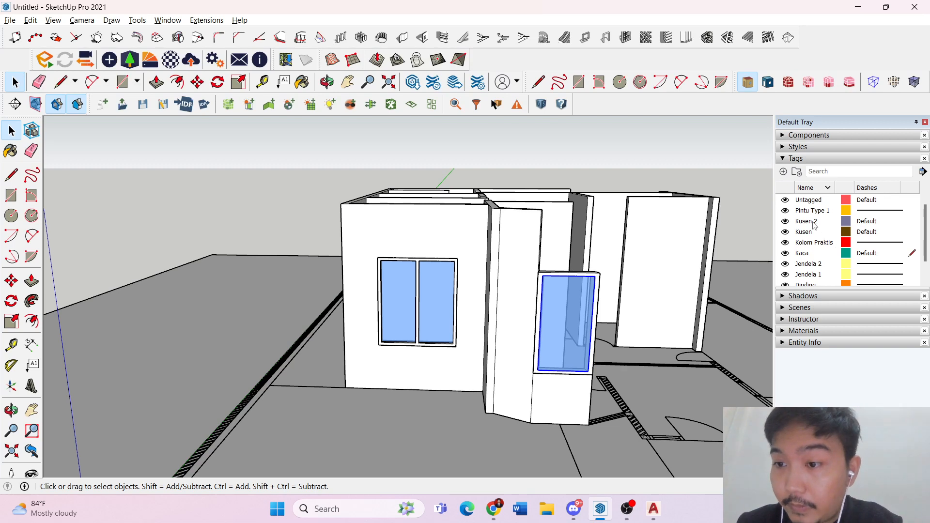
left_click(785, 252)
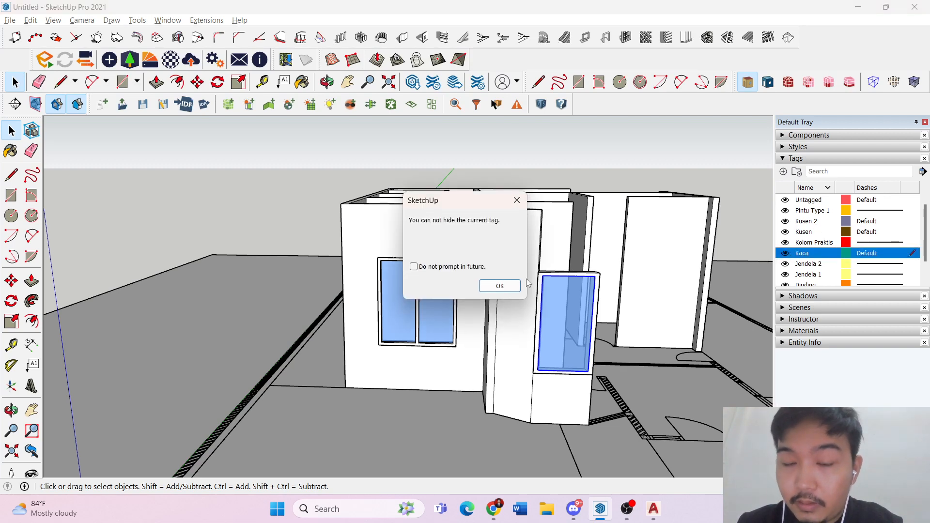
left_click(499, 286)
scroll(823, 242, "down", 1)
scroll(823, 249, "up", 1)
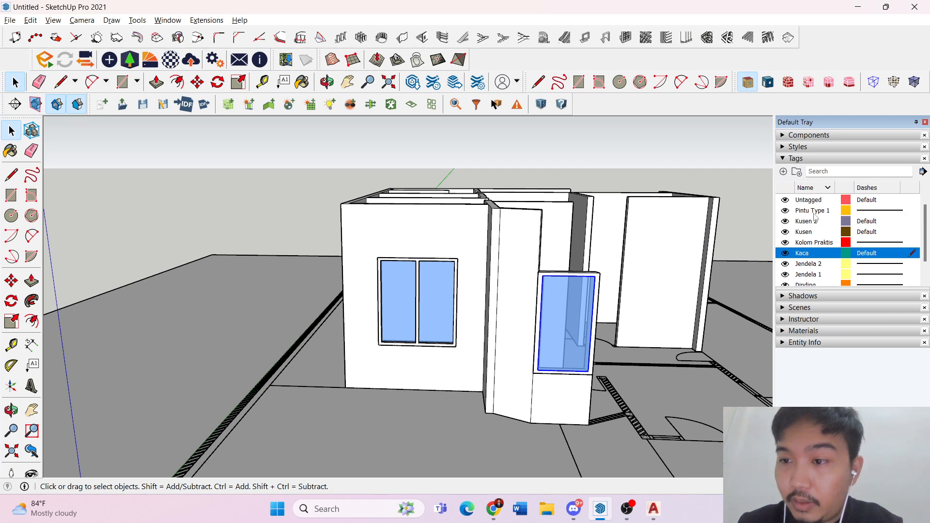
- Try to make Untagged the current tag instead of Kaca by selecting its entry in the tag list
left_click(813, 201)
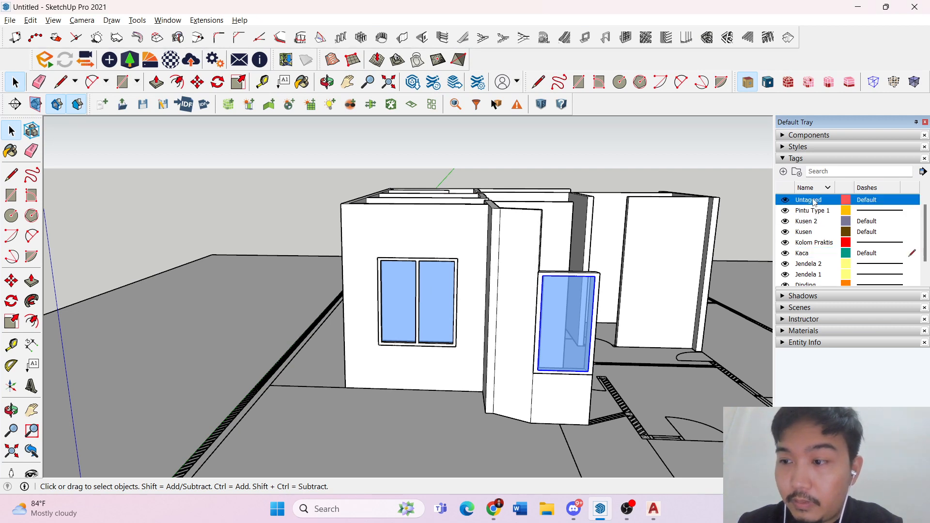
left_click(868, 200)
left_click(824, 203)
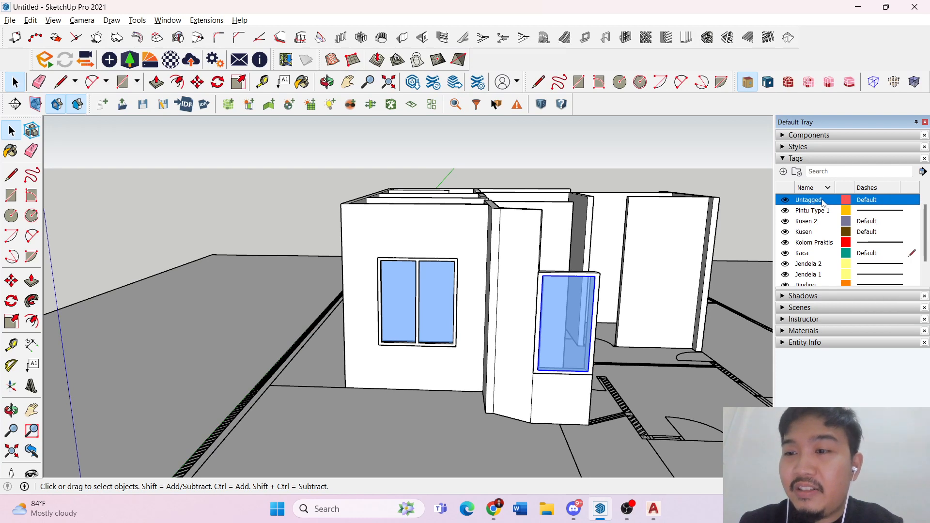
left_click(910, 256)
right_click(910, 258)
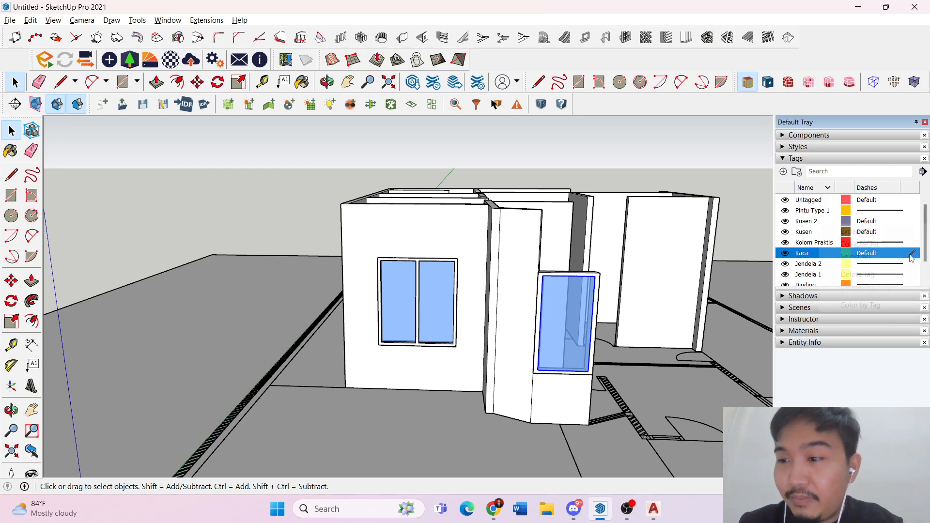
left_click(896, 201)
right_click(895, 201)
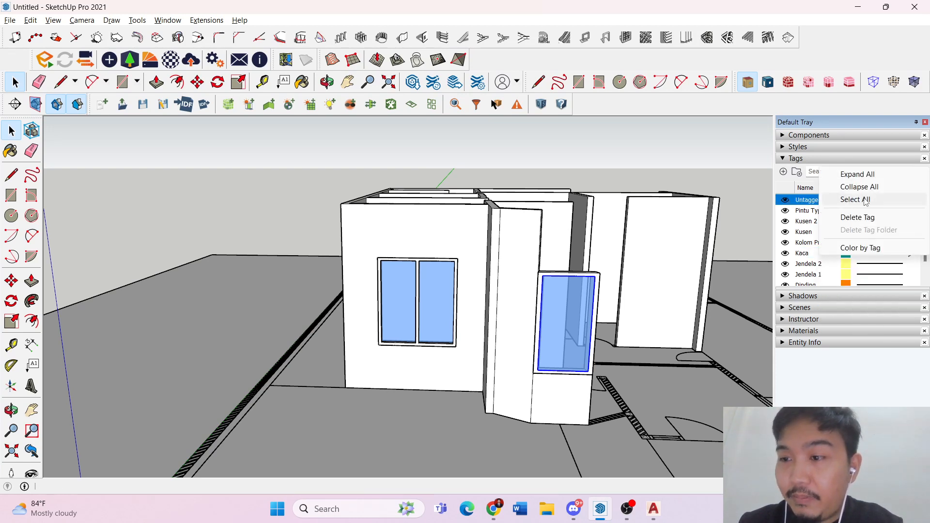
left_click(806, 201)
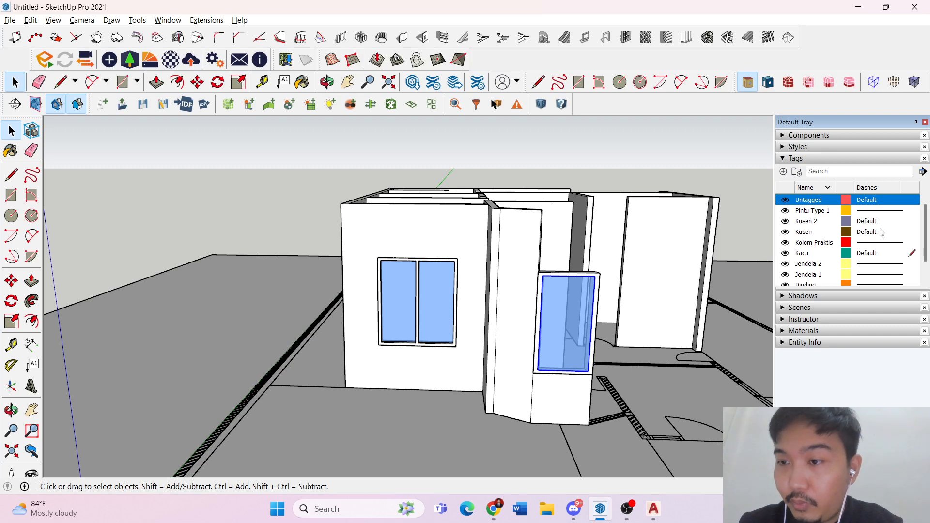
left_click(901, 201)
left_click(819, 200)
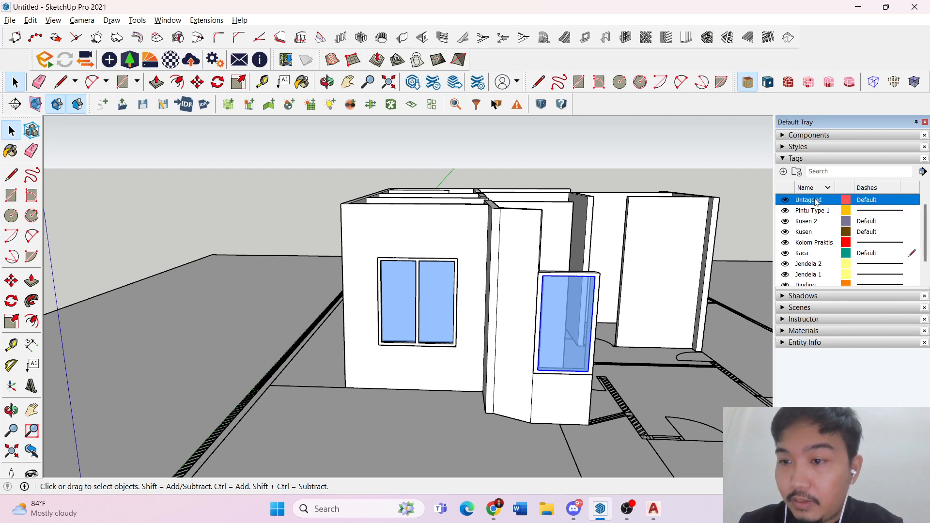
- Examine the options of the Untagged and Kaca tags for a way to change the current tag
right_click(819, 201)
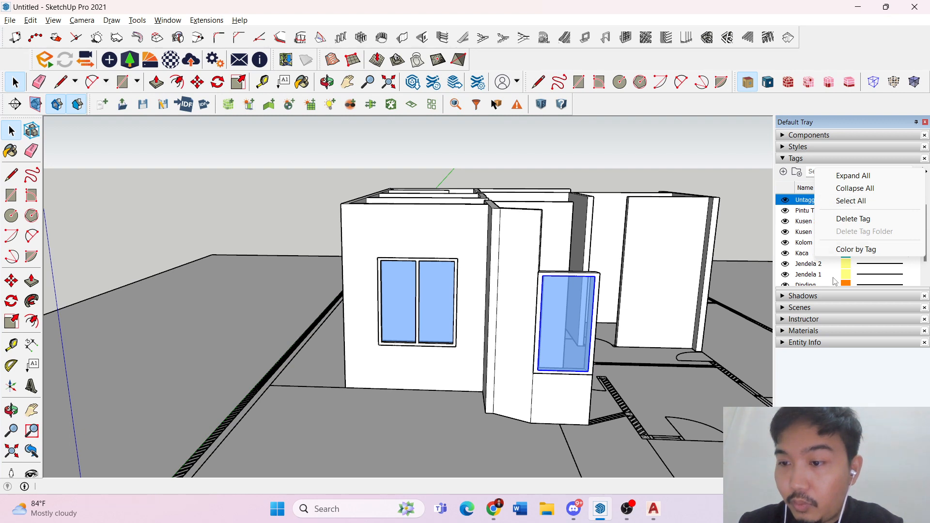
double_click(833, 281)
left_click(856, 284)
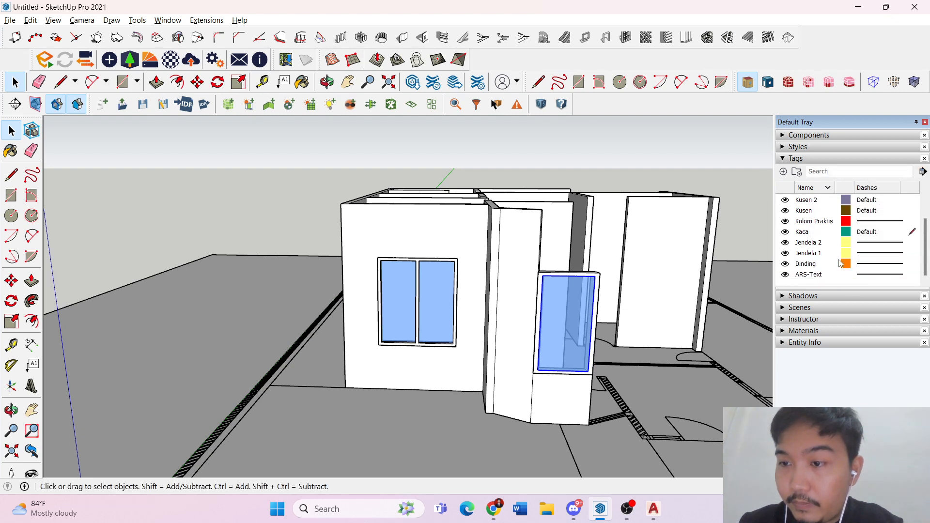
scroll(841, 263, "up", 2)
left_click(820, 200)
right_click(890, 205)
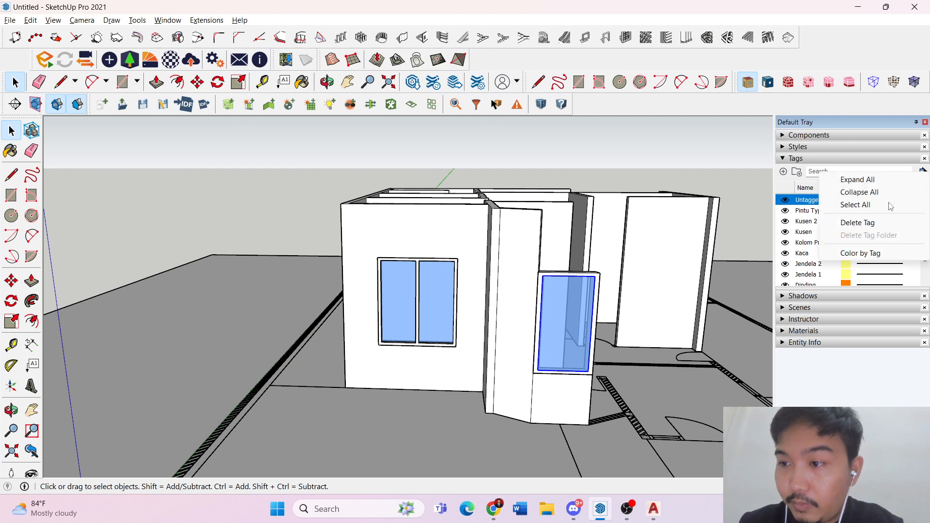
left_click(817, 204)
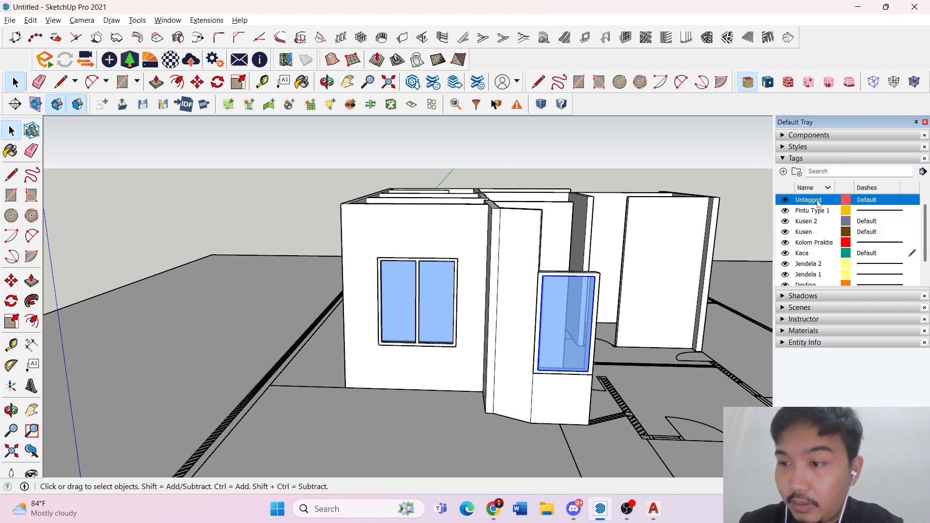
right_click(911, 255)
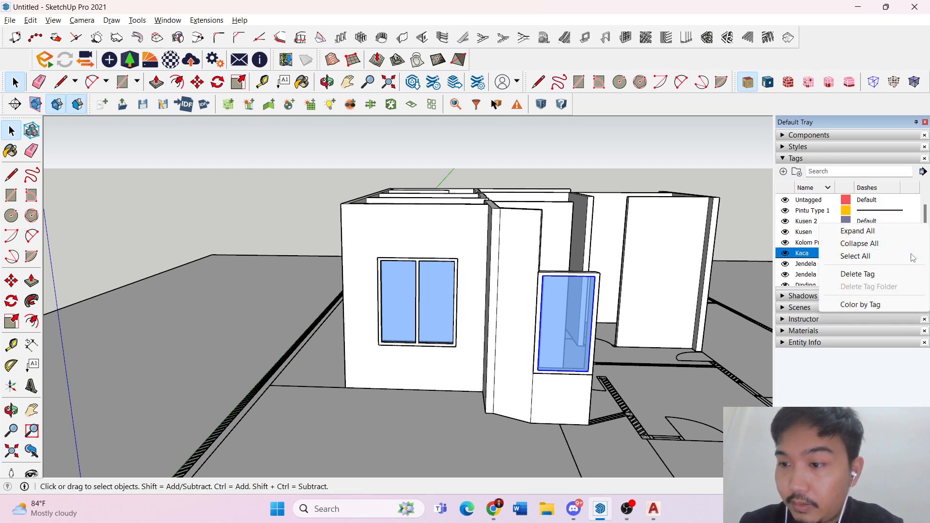
left_click(805, 202)
- Select all tags, and make Kolom Praktis the current tag
right_click(806, 200)
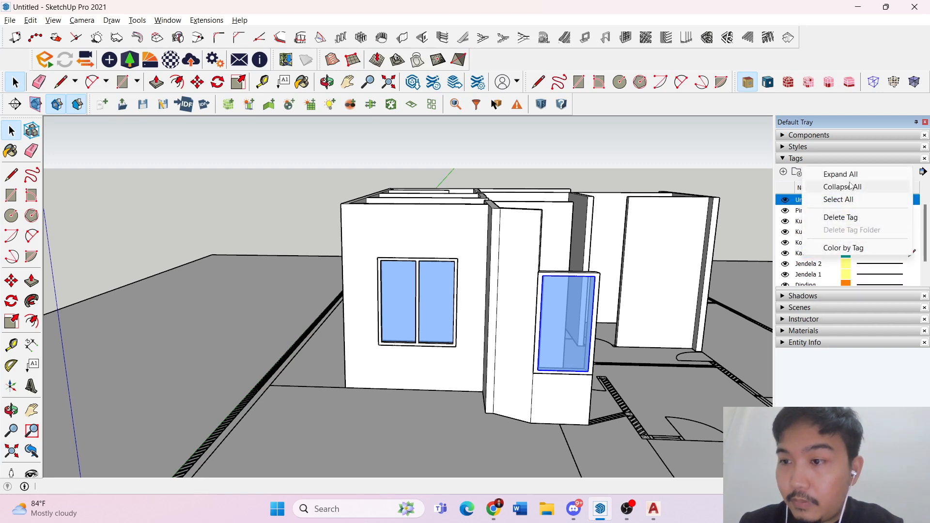
left_click(838, 199)
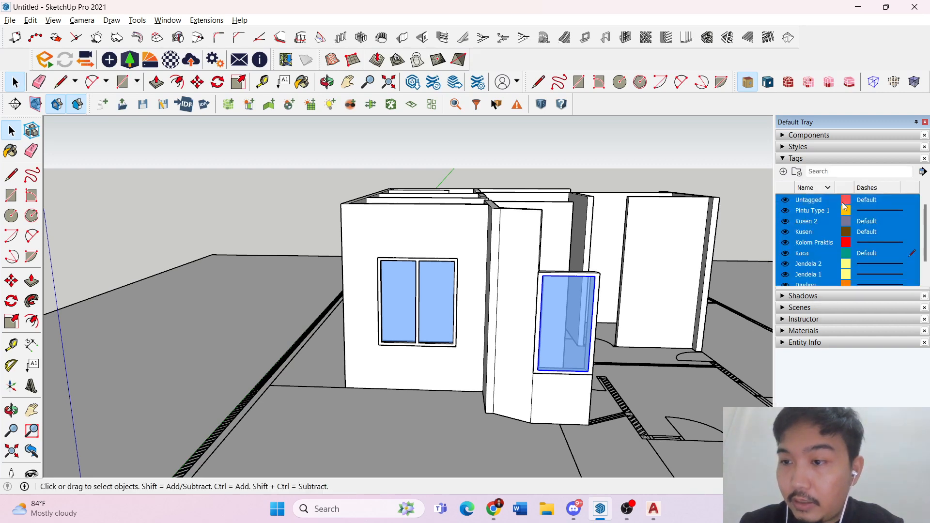
left_click(917, 247)
left_click(897, 213)
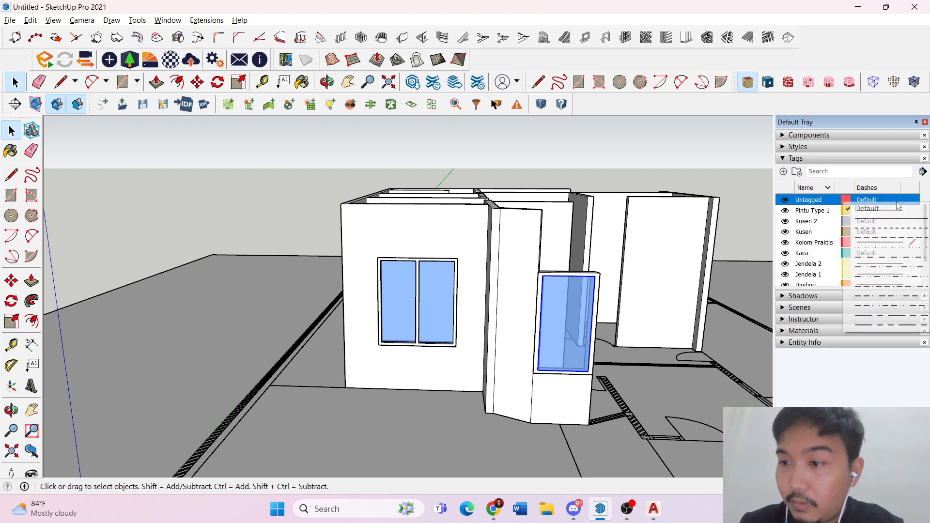
double_click(805, 210)
scroll(821, 271, "down", 1)
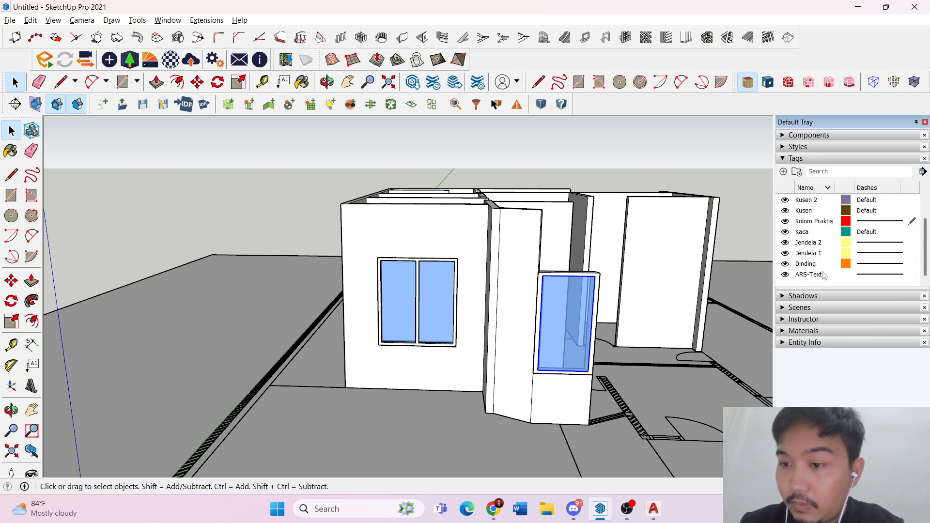
scroll(823, 236, "up", 1)
left_click(862, 201)
left_click(846, 200)
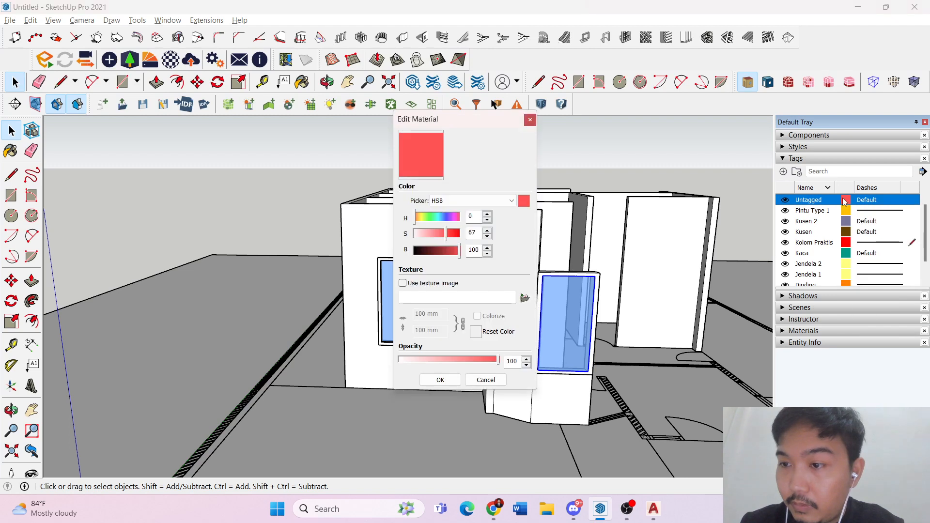
key("Escape")
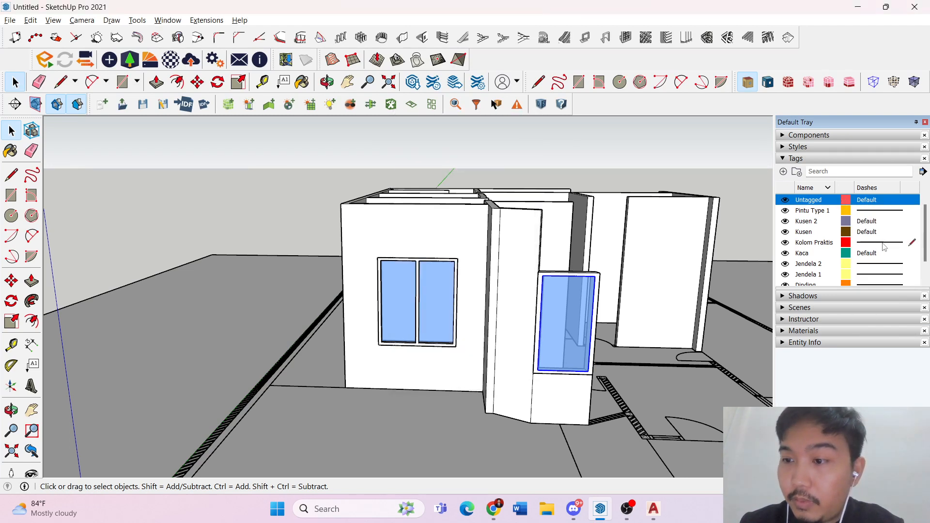
- Make Untagged the current tag in place of Kolom Praktis
left_click(898, 244)
left_click(911, 244)
left_click_drag(911, 241, 900, 198)
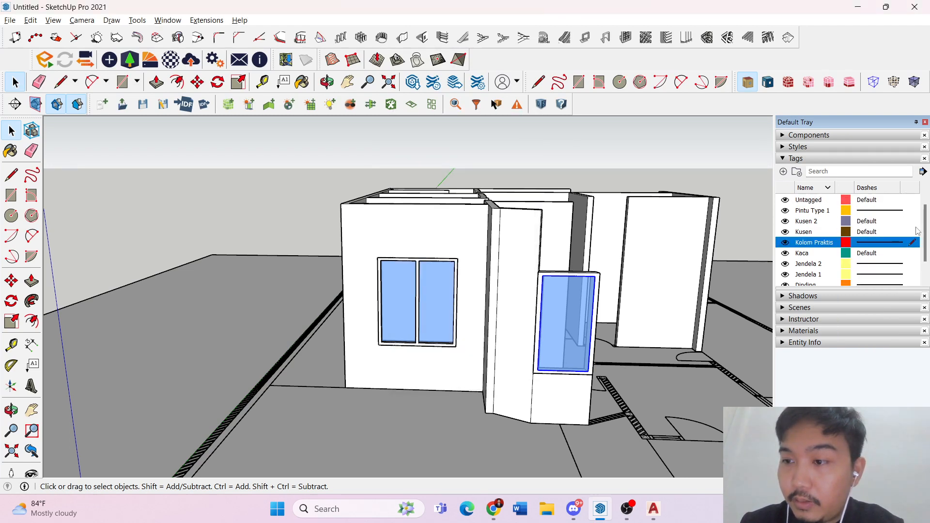
left_click(879, 235)
left_click(915, 241)
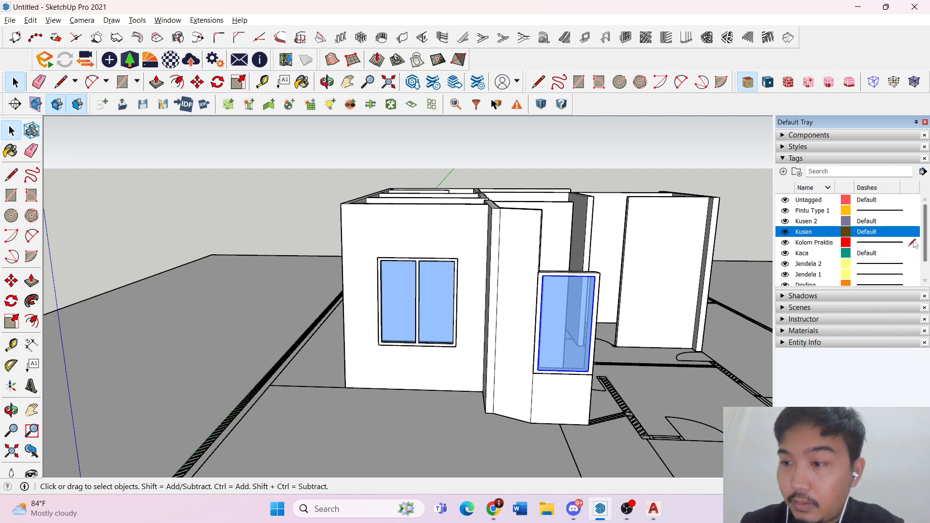
left_click(914, 200)
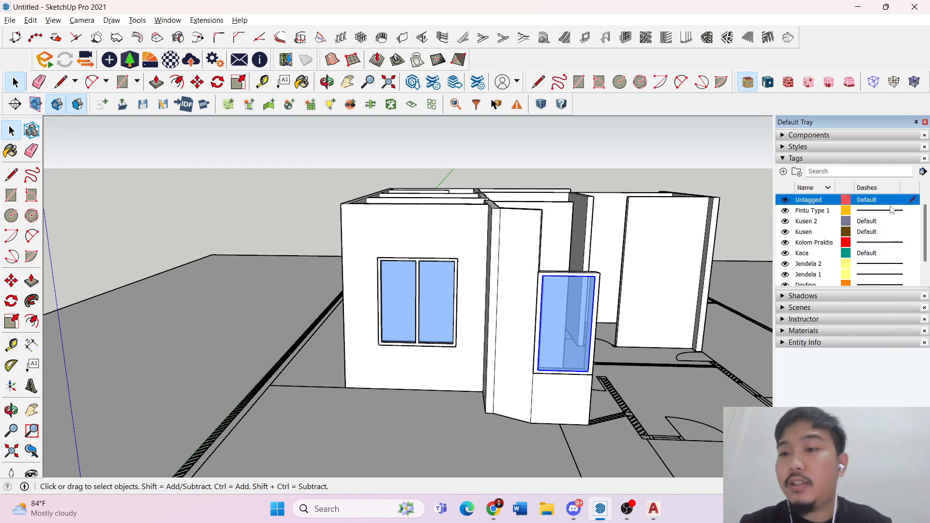
- Select the house's wall group and show its Entity Info in place of the Tags list
left_click(524, 280)
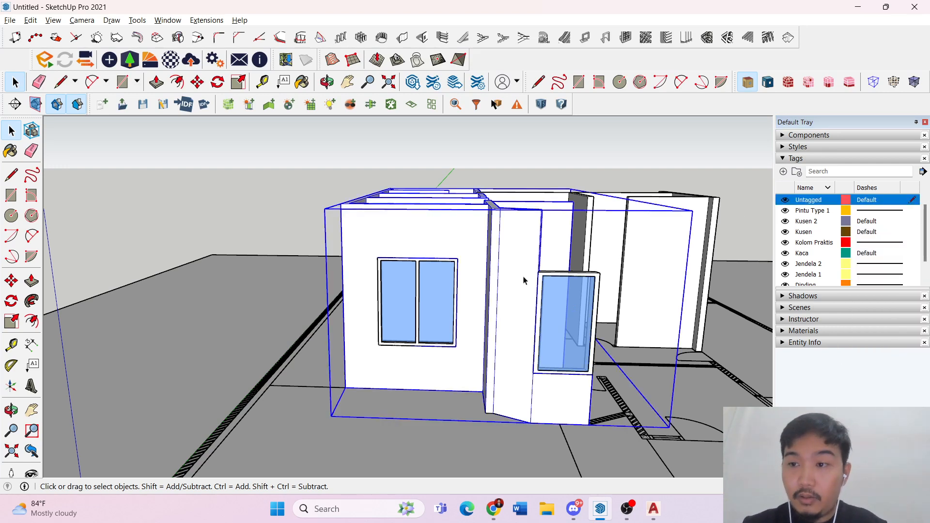
left_click(787, 158)
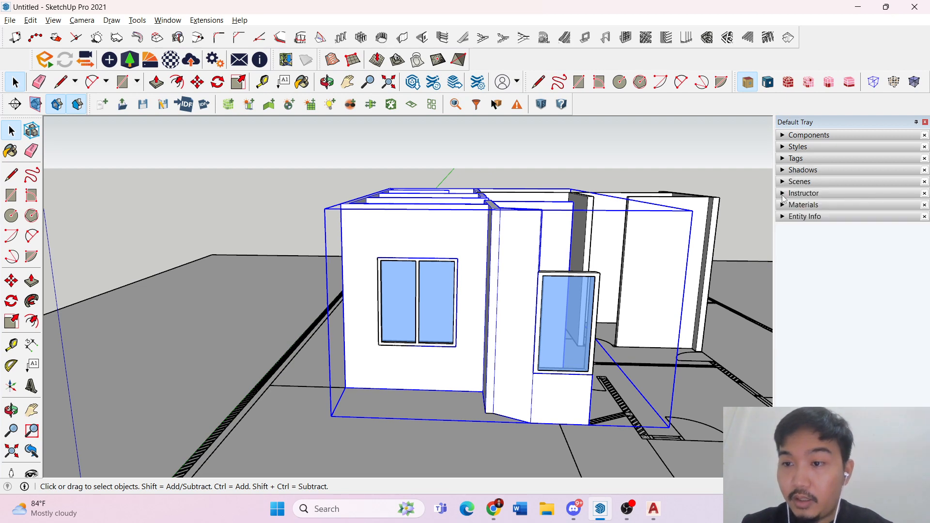
left_click(782, 218)
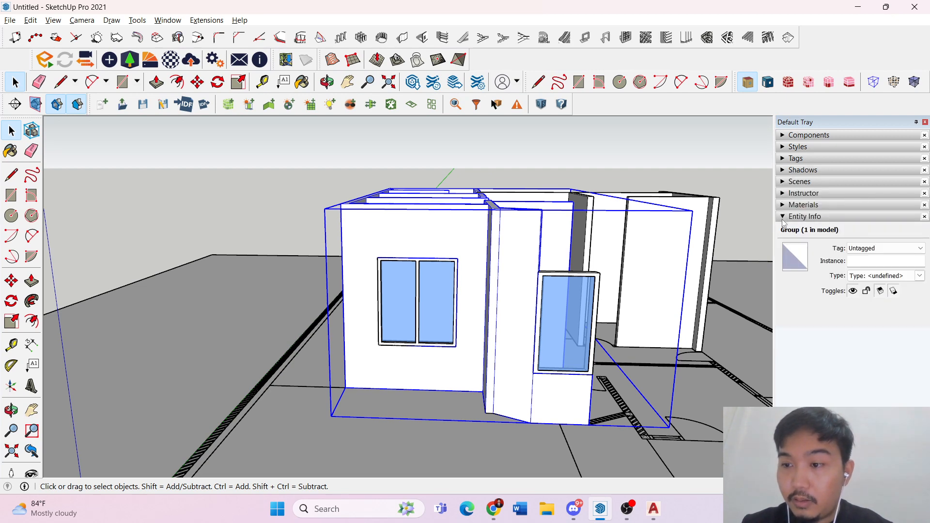
- Select the tall window's glass pane, and show the Tags list in place of Entity Info
middle_click_drag(622, 201, 623, 283)
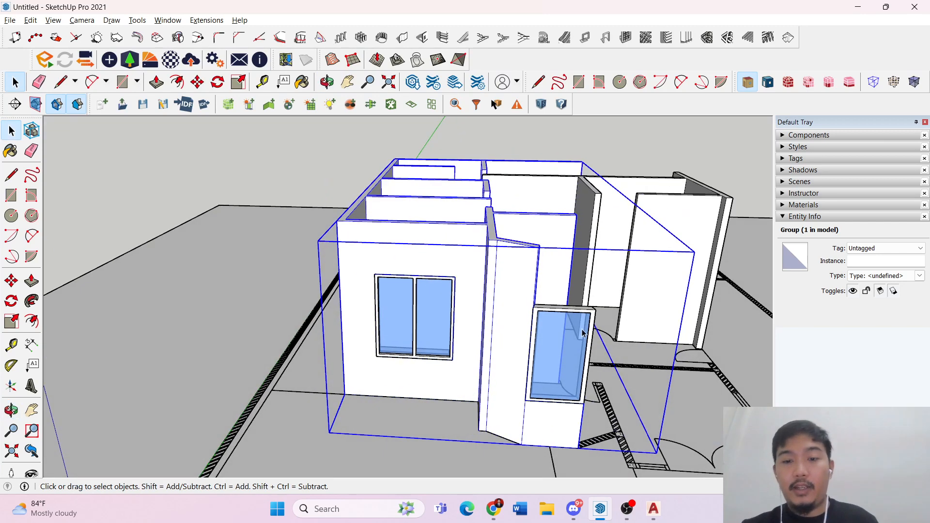
left_click(581, 329)
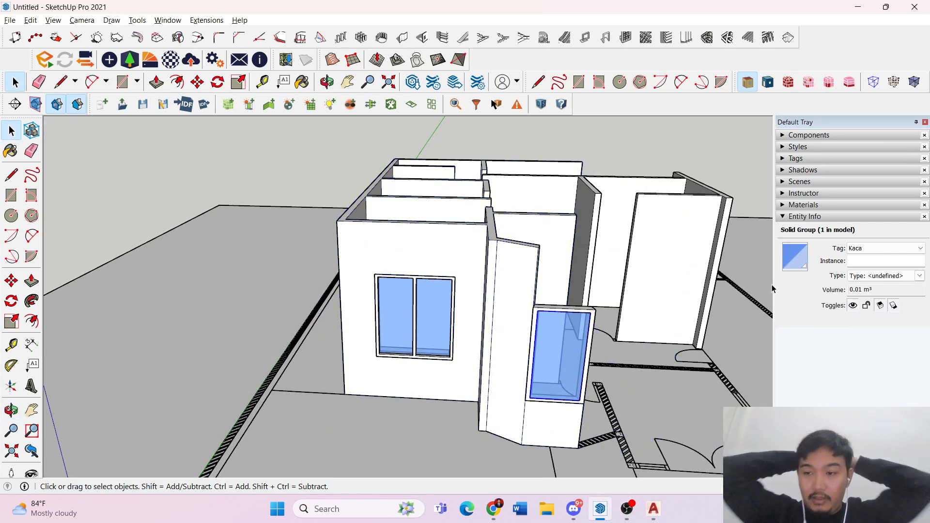
left_click(783, 158)
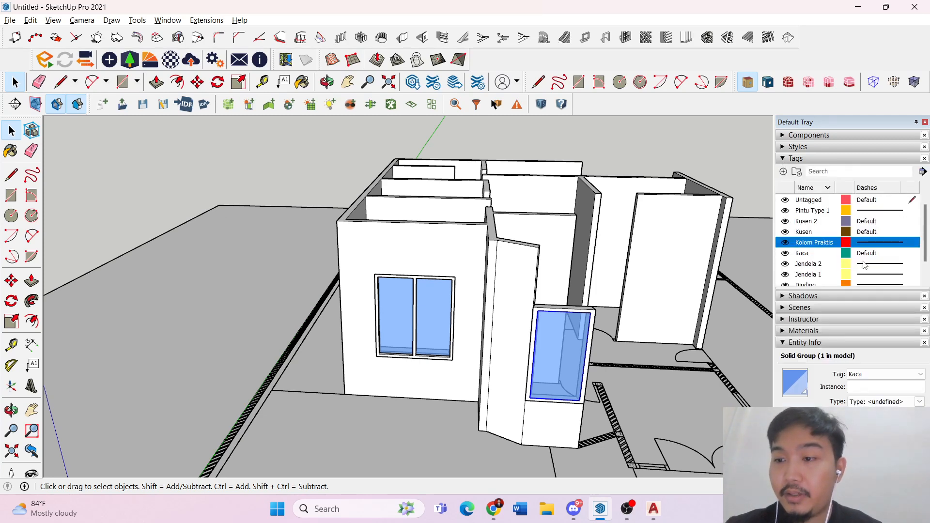
left_click(785, 345)
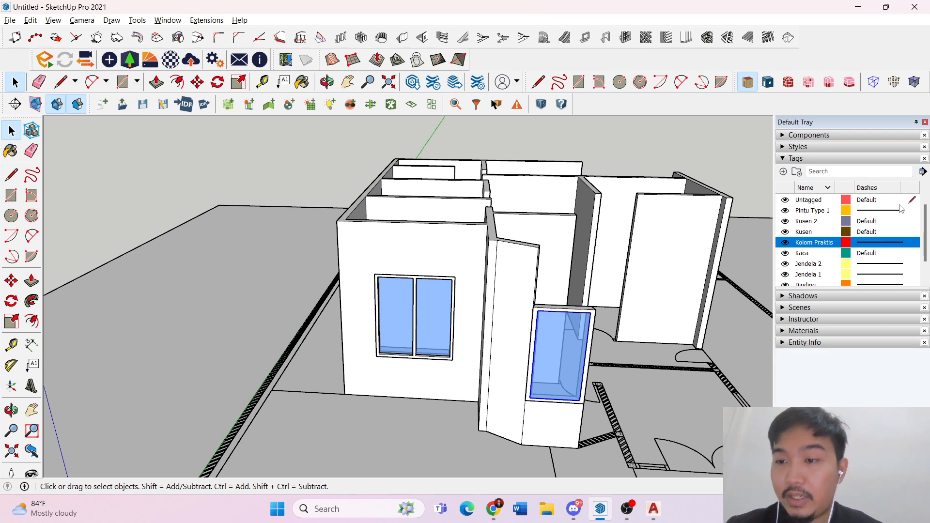
- Hide the Kaca tag to check that it controls the window glass, and show it again
left_click(785, 253)
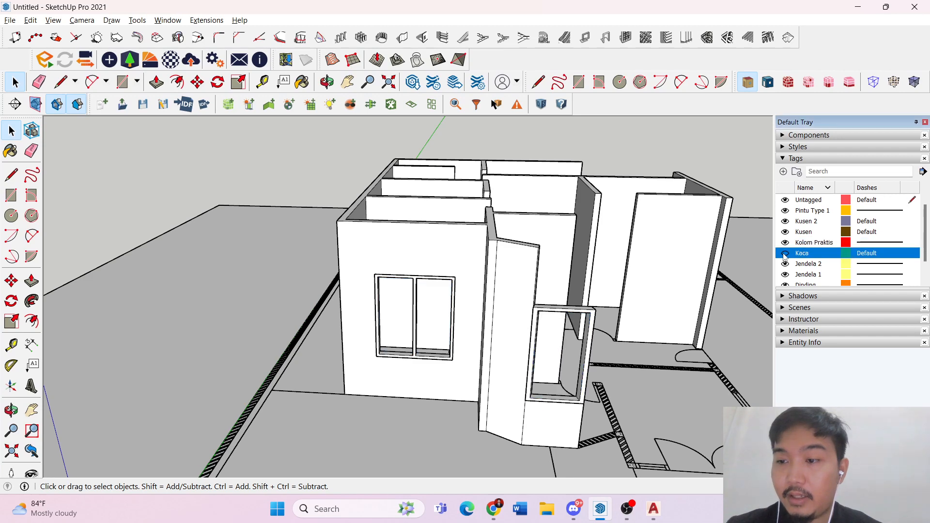
middle_click_drag(599, 325, 679, 259)
left_click(785, 253)
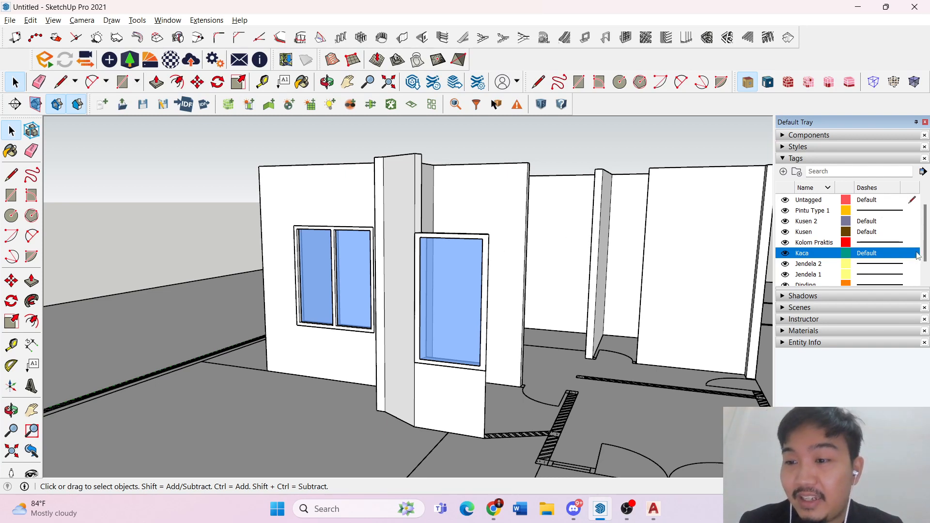
- Select the connected wall geometry below the tall window and turn on the display of back edges
middle_click_drag(487, 264, 402, 325)
scroll(402, 339, "up", 8)
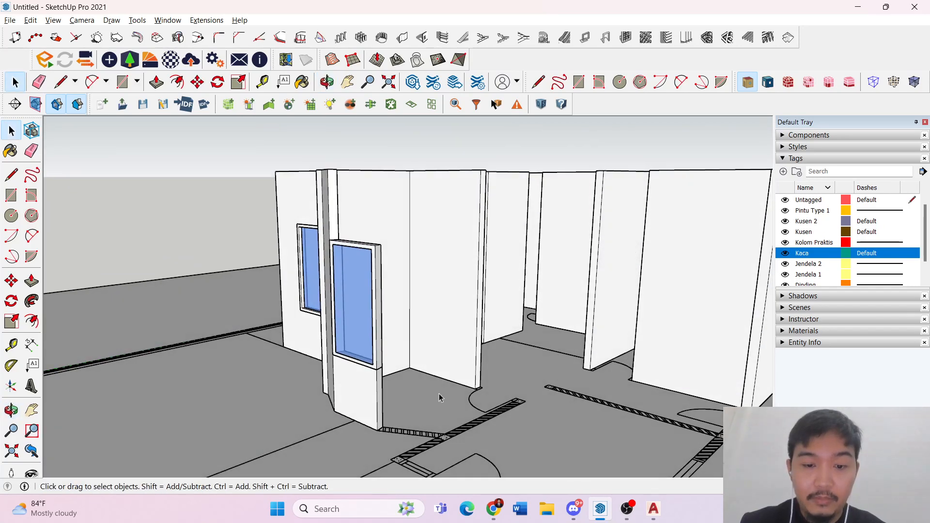
middle_click_drag(398, 405, 390, 409)
double_click(355, 357)
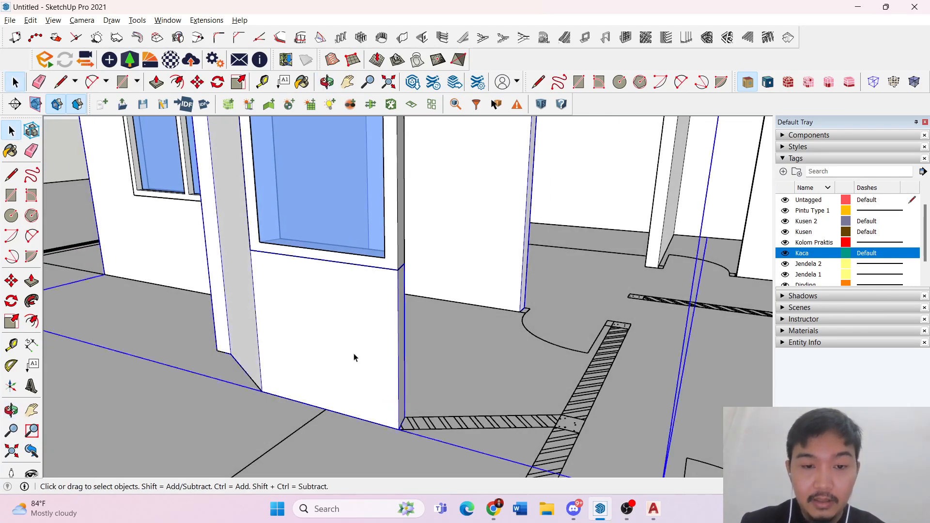
middle_click_drag(350, 328, 380, 406)
triple_click(374, 402)
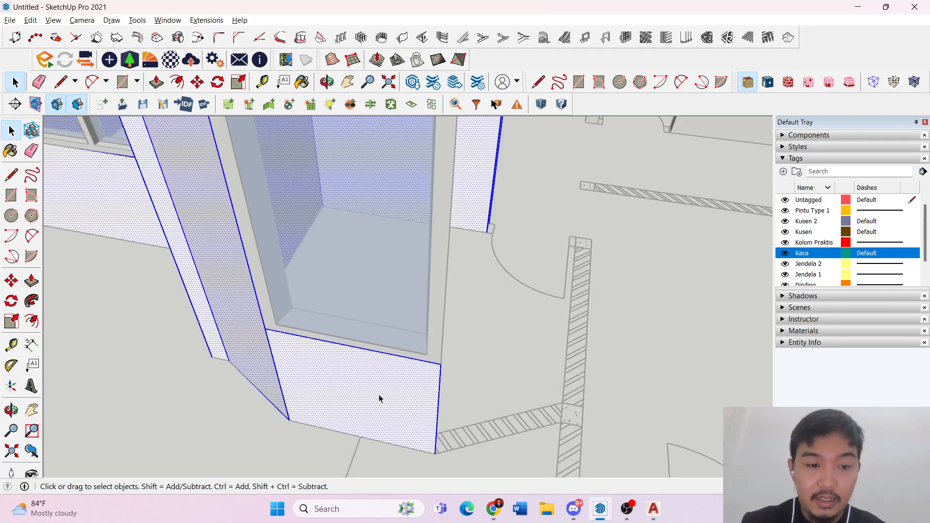
key("k")
scroll(309, 326, "up", 3)
left_click(309, 330)
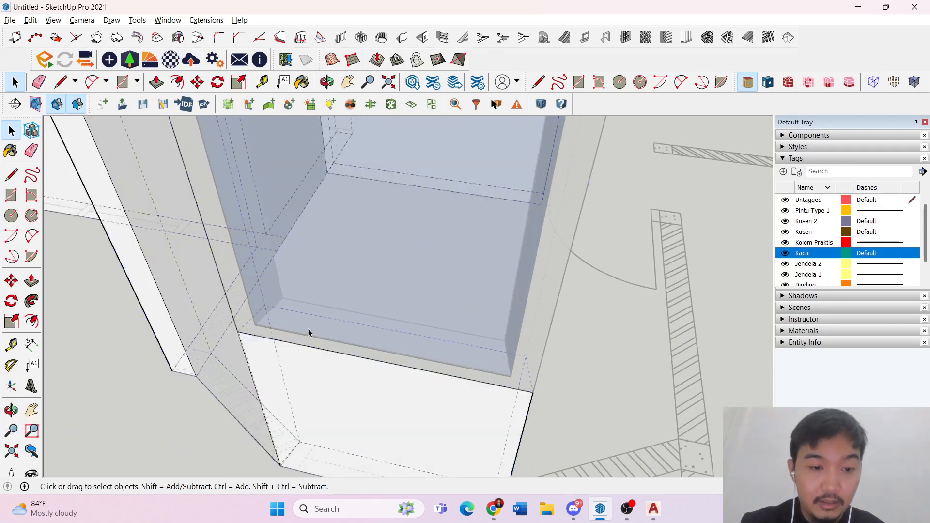
left_click(318, 329)
key("k")
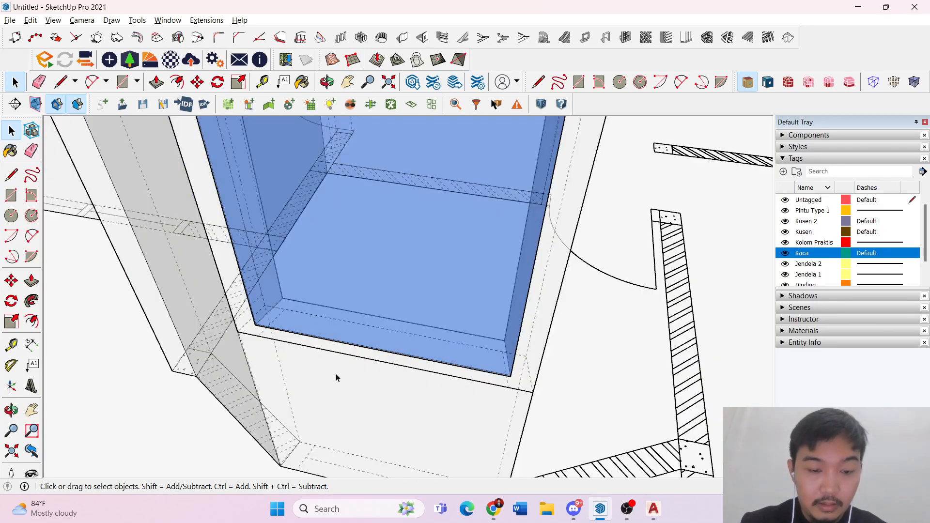
- Examine the wall geometry around the tall window with its back edges displayed
scroll(342, 372, "up", 2)
triple_click(273, 356)
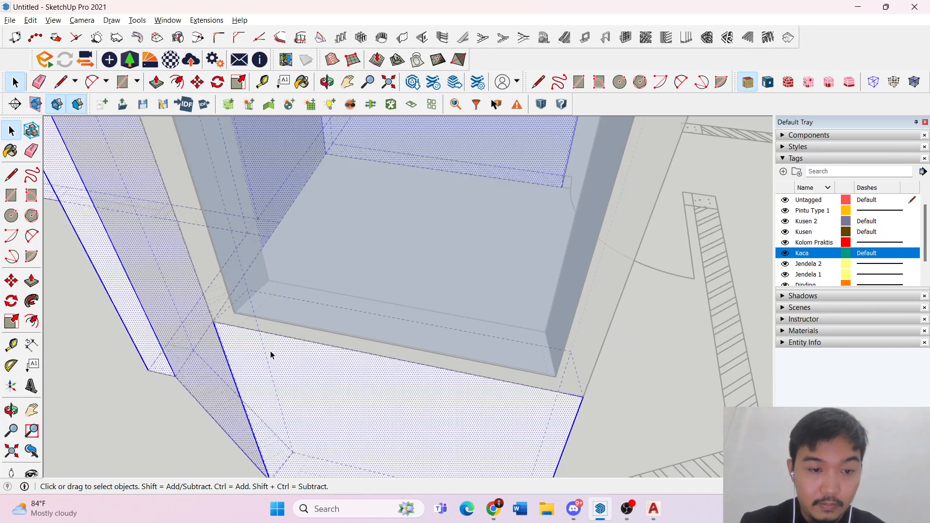
scroll(358, 351, "down", 7)
left_click(451, 340)
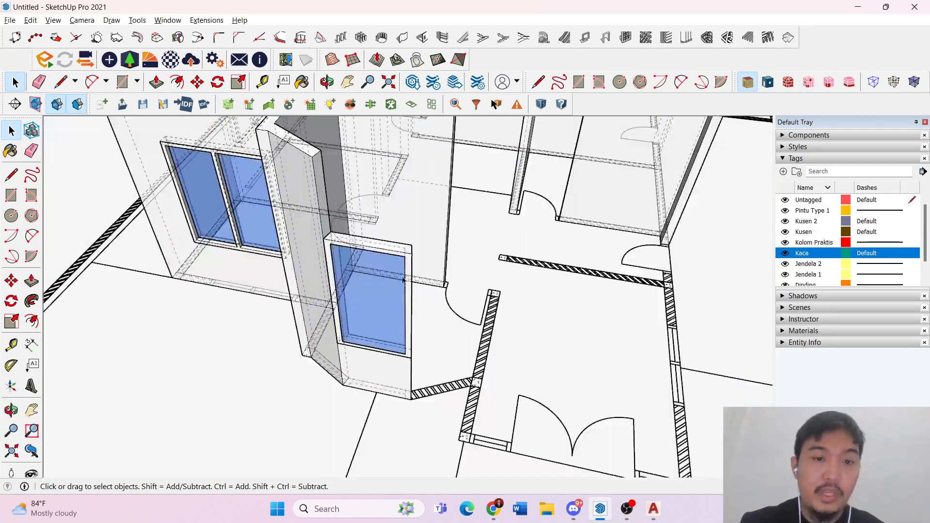
- Open the wall group for editing at the top of the tall window beside the angled wall
scroll(342, 240, "up", 3)
middle_click_drag(342, 238, 345, 260)
scroll(341, 249, "down", 7)
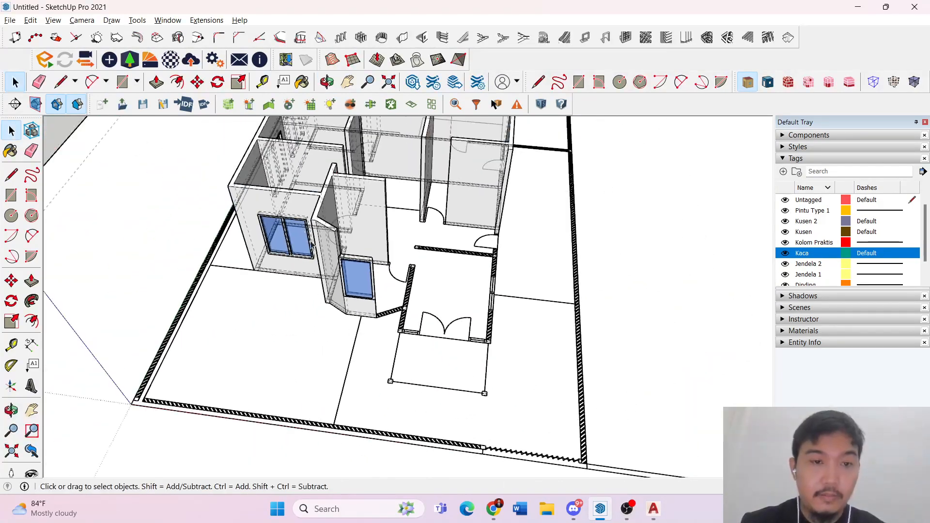
left_click(328, 236)
scroll(329, 236, "up", 2)
scroll(339, 257, "up", 5)
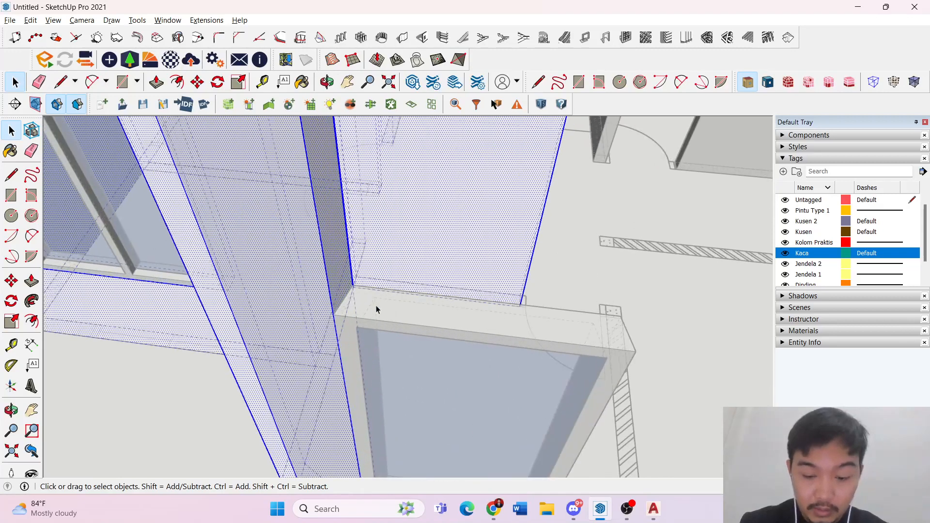
- Try to outline the tall window frame's top with lines across its depth at the angled wall and along its front edge
key("l")
scroll(356, 282, "up", 3)
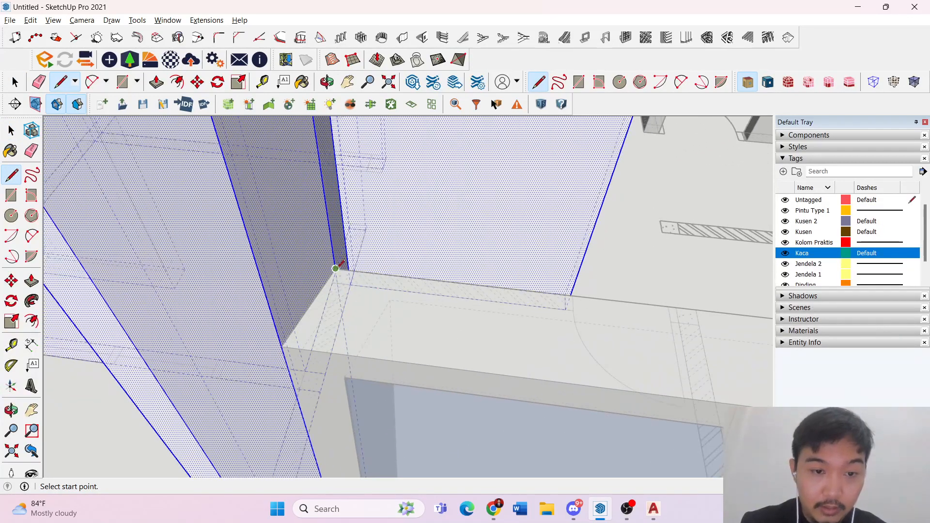
middle_click_drag(268, 330, 289, 329)
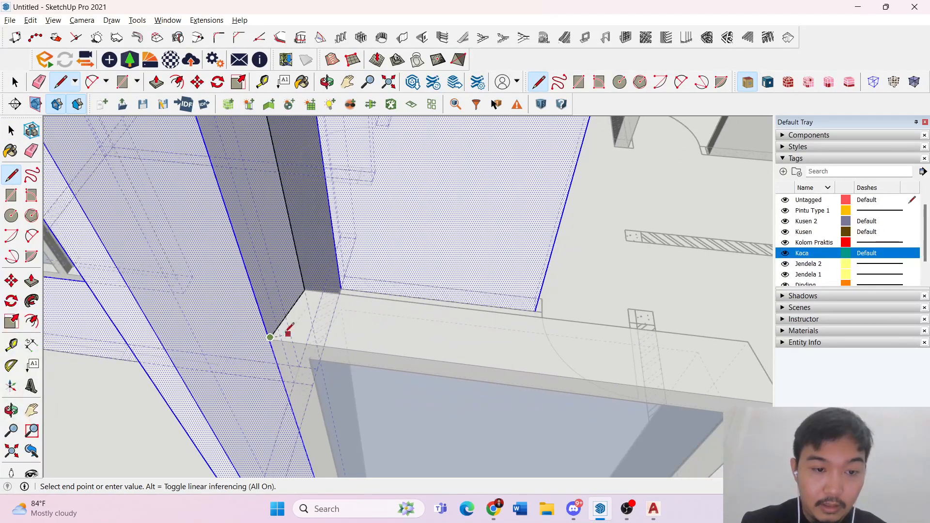
middle_click_drag(623, 382, 649, 378)
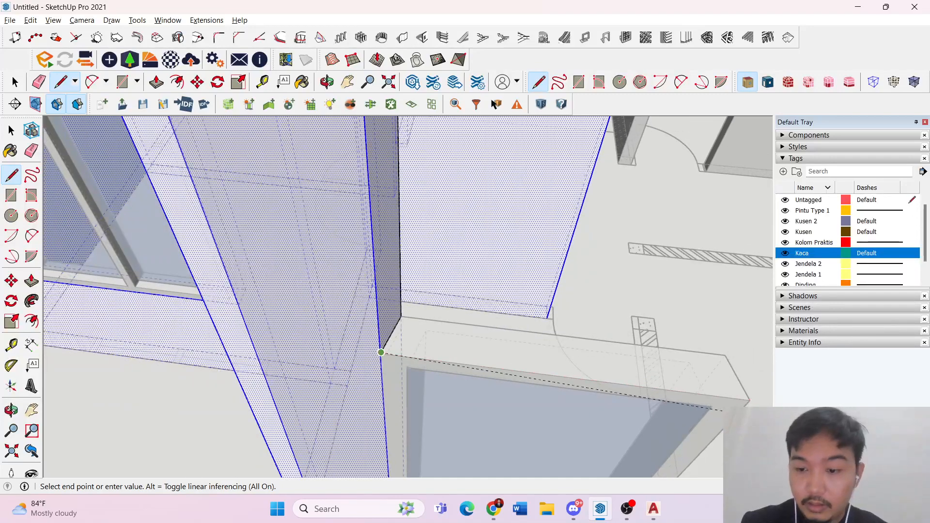
scroll(767, 398, "up", 3)
left_click(668, 413)
scroll(688, 378, "down", 3)
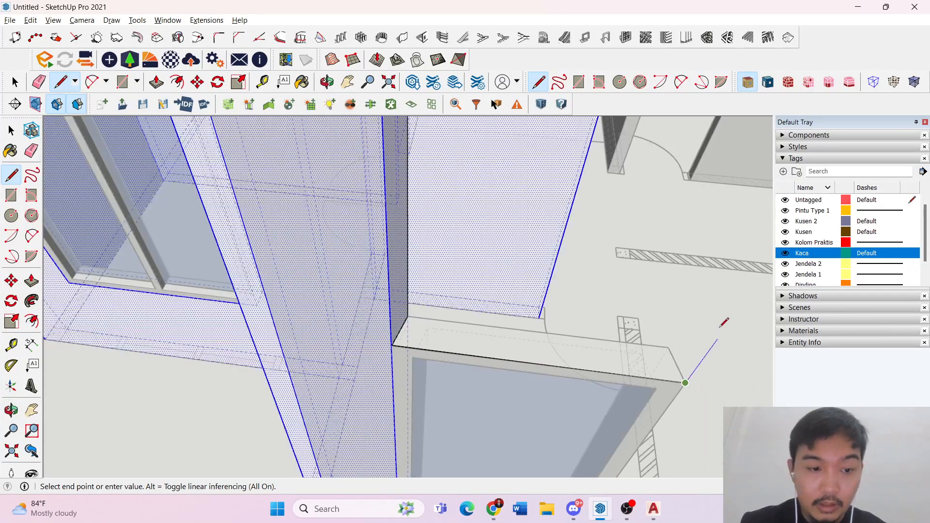
- Remove the misplaced lines along the front edge and across the depth of the window frame's top
scroll(723, 322, "down", 3)
key("space")
scroll(481, 316, "up", 5)
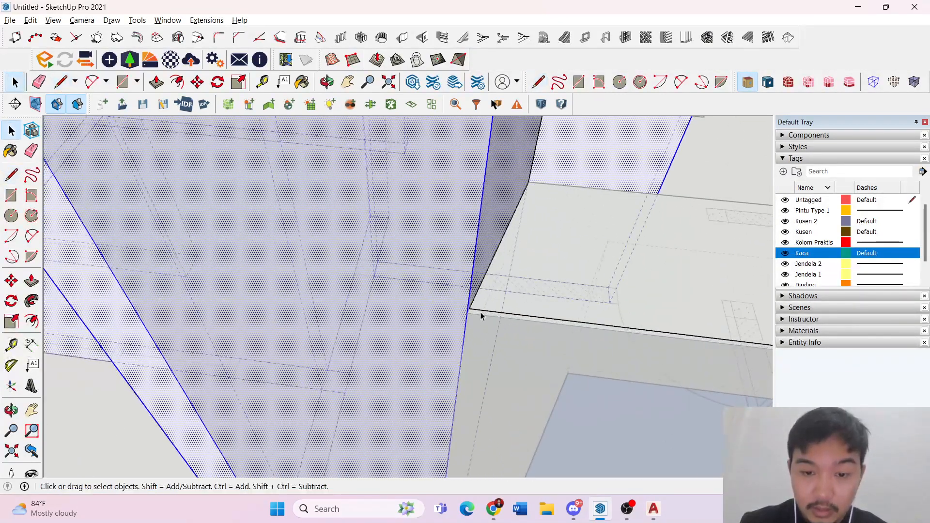
left_click(482, 314)
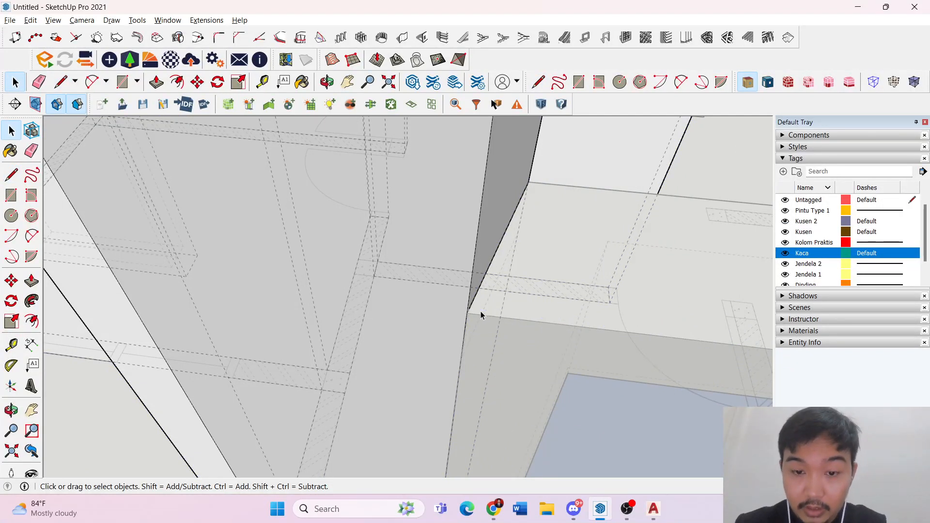
key("l")
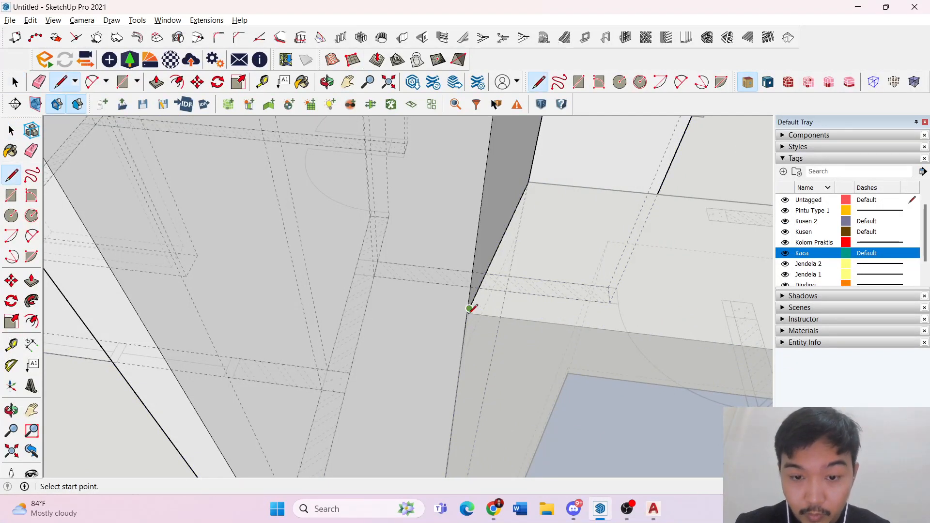
key("space")
left_click(472, 305)
scroll(485, 304, "up", 1)
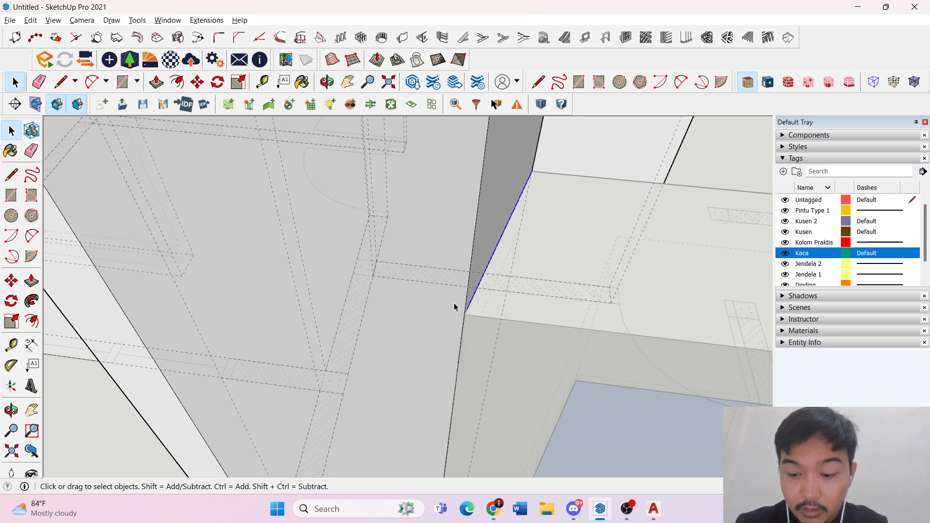
- Draw lines across the window frame's top at the angled wall and along its rear edge to the far corner
key("l")
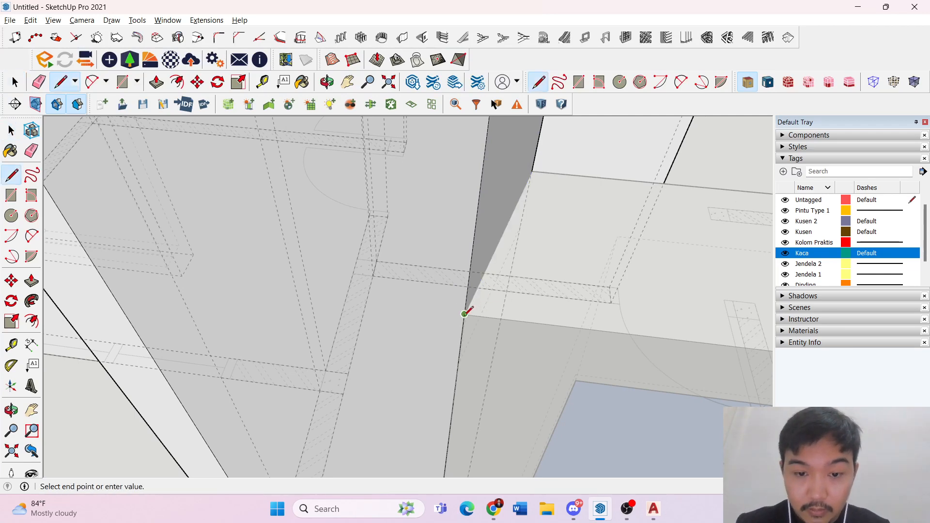
middle_click_drag(541, 183, 470, 196)
scroll(627, 292, "up", 4)
left_click(614, 257)
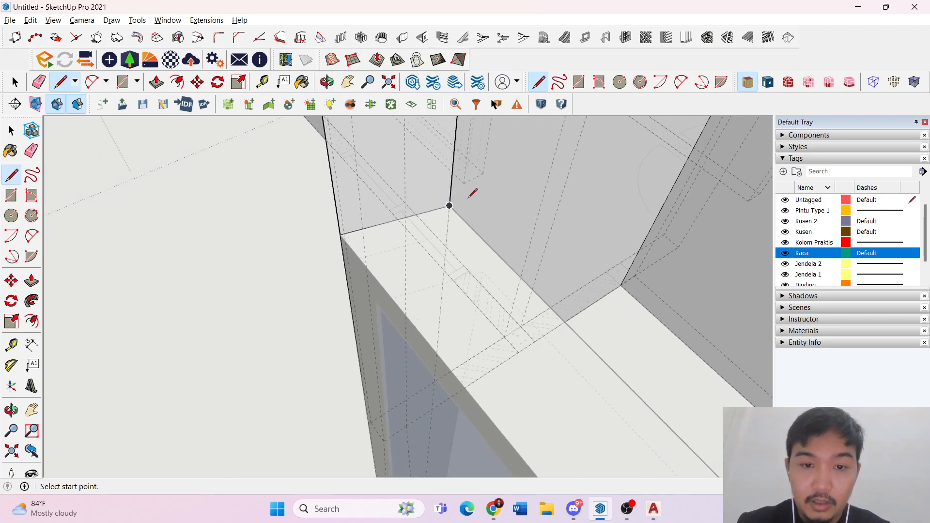
scroll(353, 187, "down", 5)
scroll(560, 373, "up", 3)
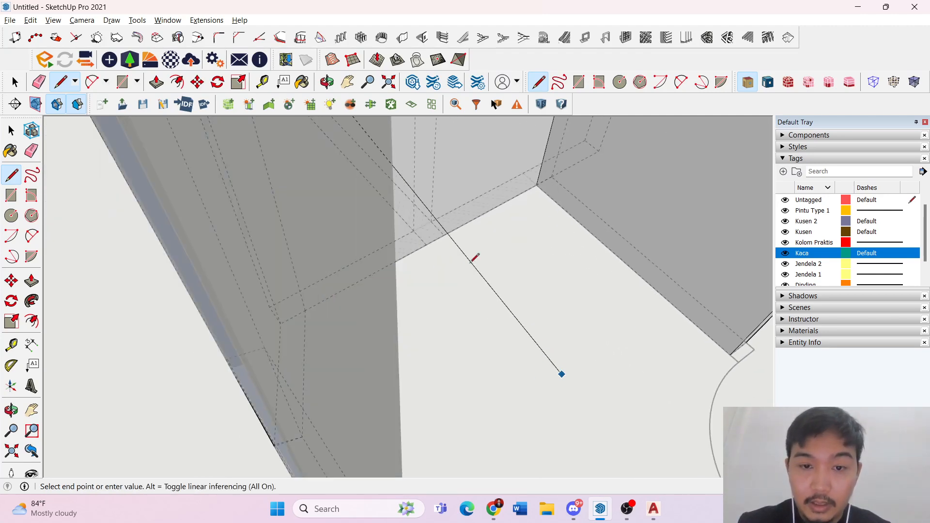
scroll(480, 260, "down", 2)
scroll(537, 289, "down", 1)
scroll(477, 221, "up", 5)
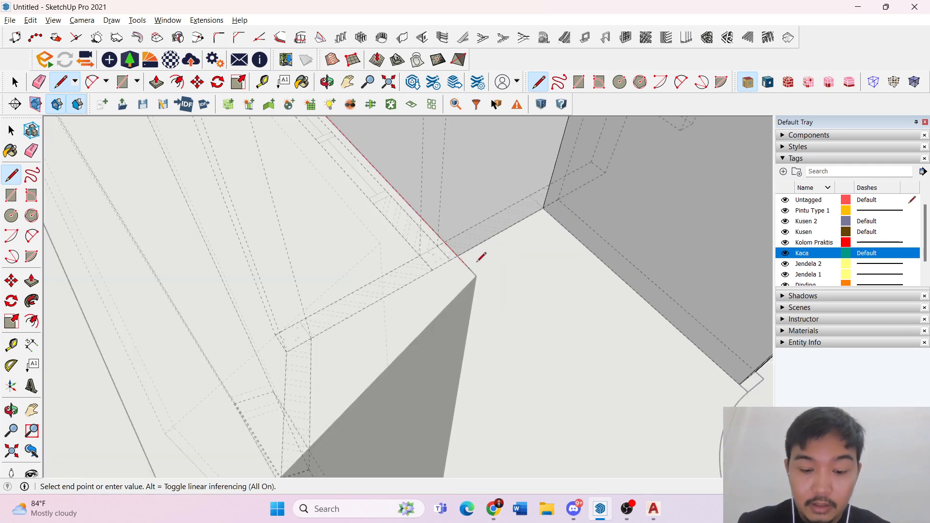
left_click(477, 276)
scroll(477, 276, "down", 5)
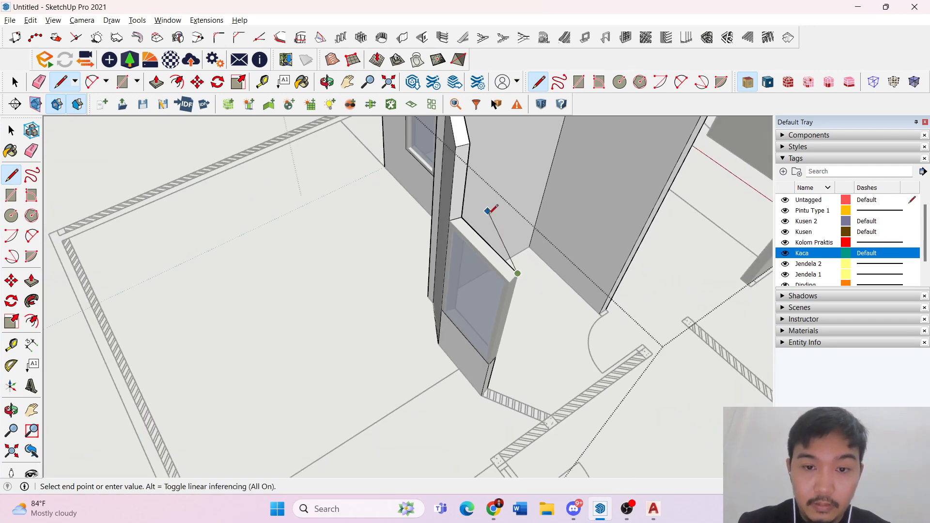
- Close the outline along the far end and front edge of the window frame's top to form a face
scroll(516, 293, "up", 3)
scroll(510, 291, "up", 3)
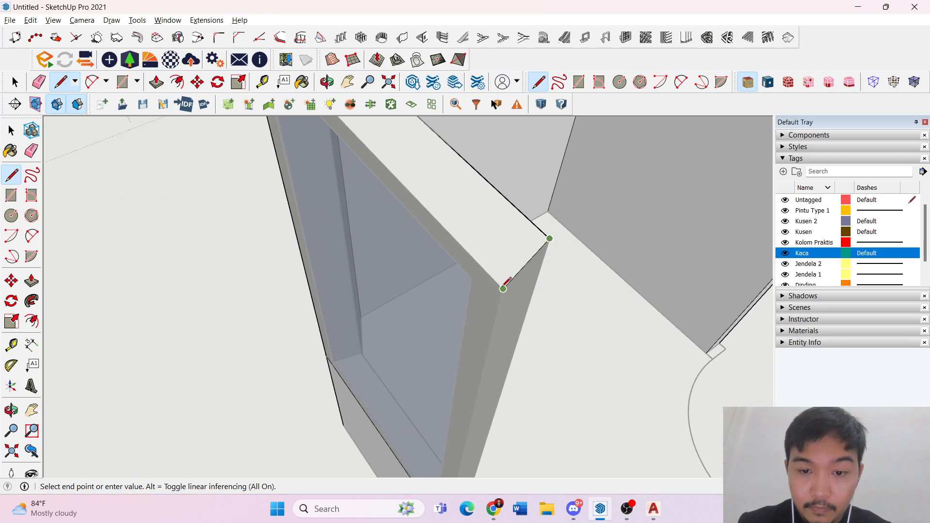
scroll(504, 289, "down", 3)
middle_click_drag(536, 291, 363, 145)
scroll(363, 145, "up", 5)
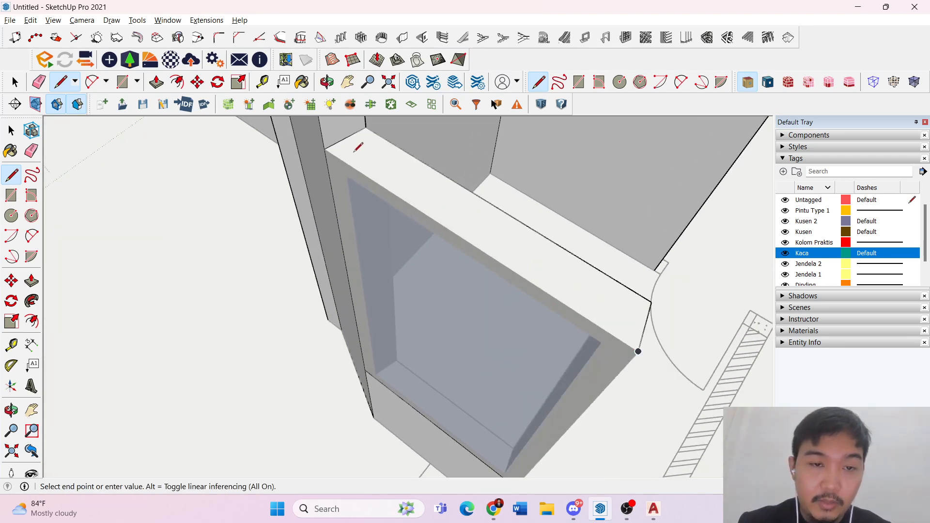
key("space")
scroll(357, 245, "down", 5)
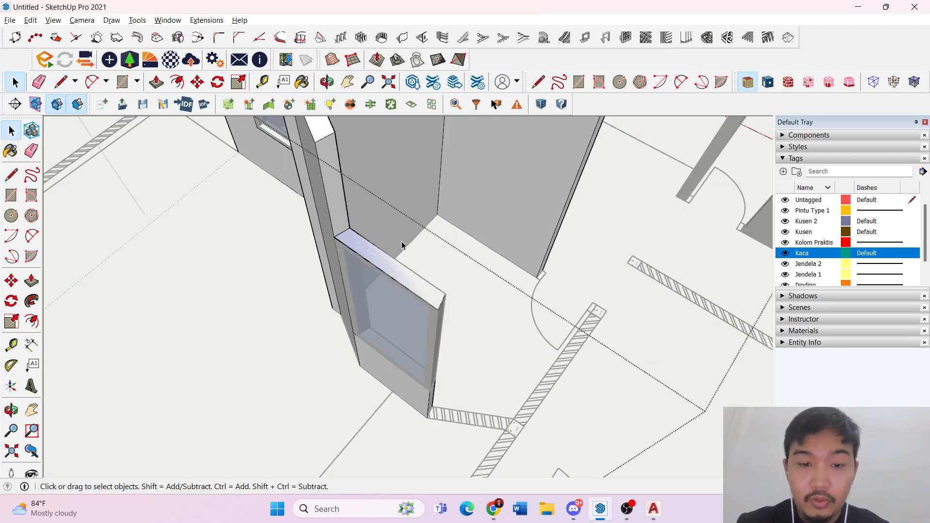
- Push/Pull the face above the tall window up to the top of the adjoining angled wall
key("p")
left_click(382, 253)
left_click(315, 143)
key("space")
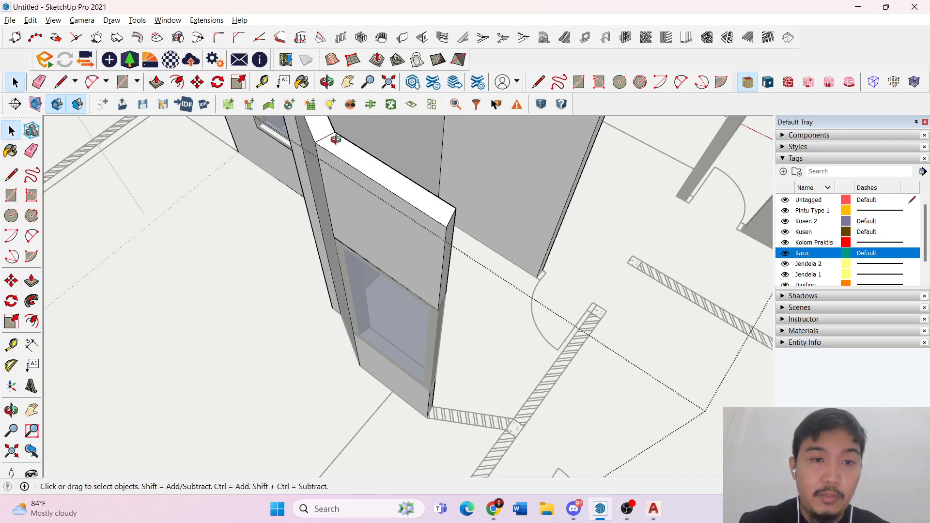
- Inspect the edges of the raised wall section above the tall window, and close the wall group
middle_click_drag(334, 140, 338, 182)
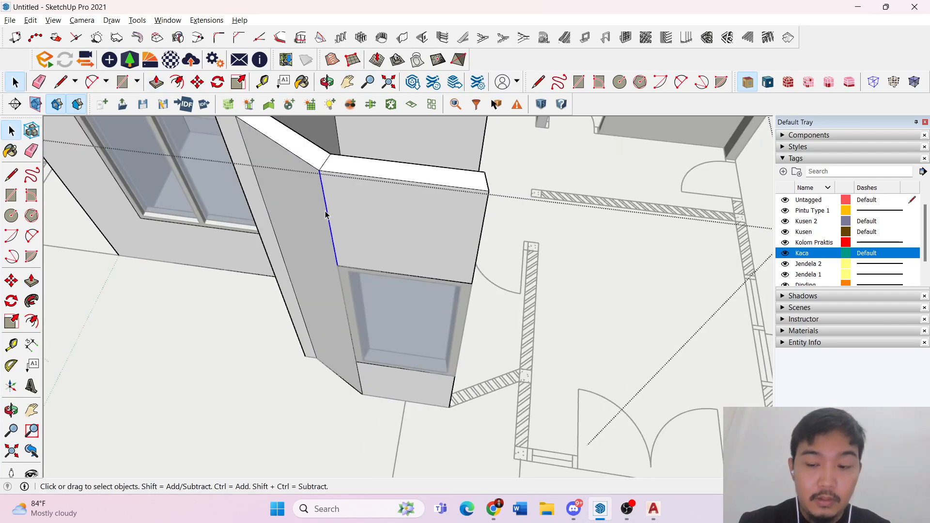
triple_click(320, 182)
middle_click_drag(401, 170, 547, 266)
left_click(335, 264)
scroll(334, 264, "down", 5)
triple_click(420, 238)
middle_click_drag(420, 238, 363, 260)
key("Escape")
scroll(388, 314, "up", 5)
scroll(357, 354, "up", 2)
left_click(357, 353)
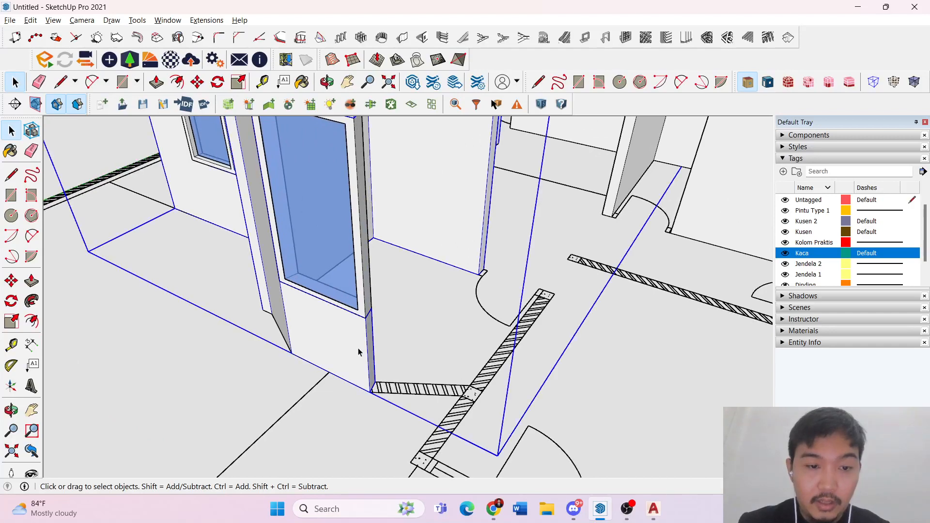
scroll(359, 371, "up", 5)
key("r")
scroll(361, 369, "up", 2)
key("space")
key("l")
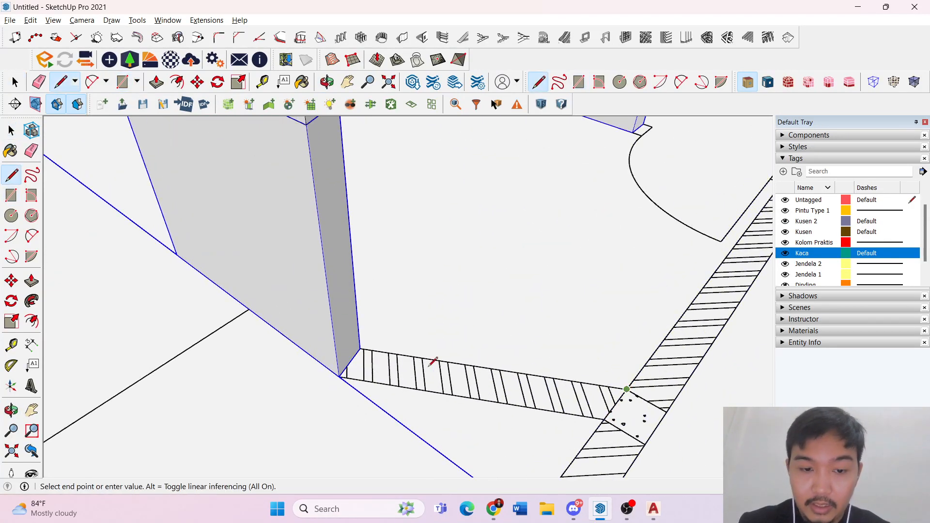
left_click(361, 348)
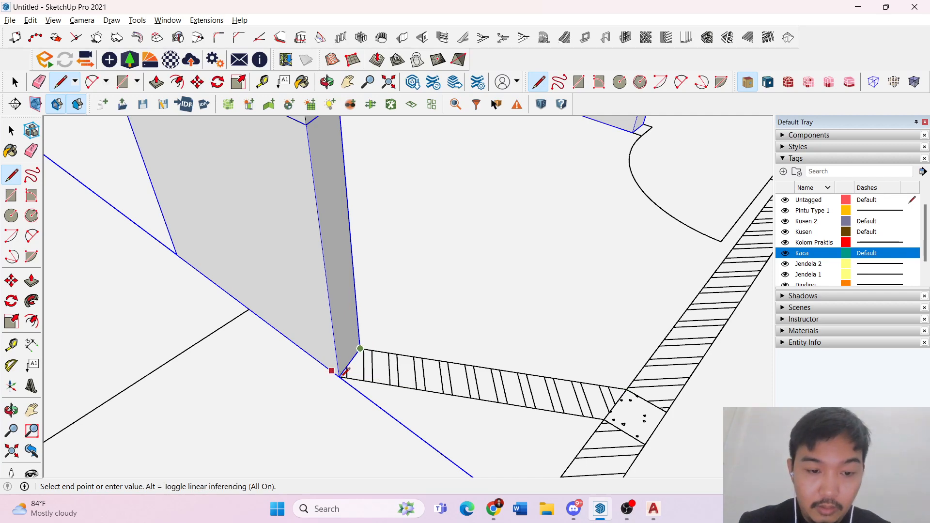
scroll(345, 372, "up", 4)
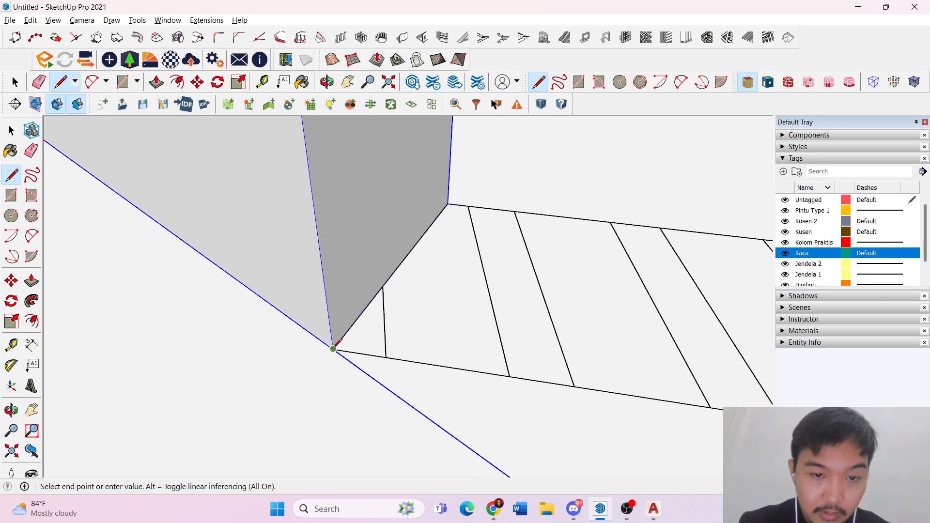
scroll(342, 339, "down", 6)
key("space")
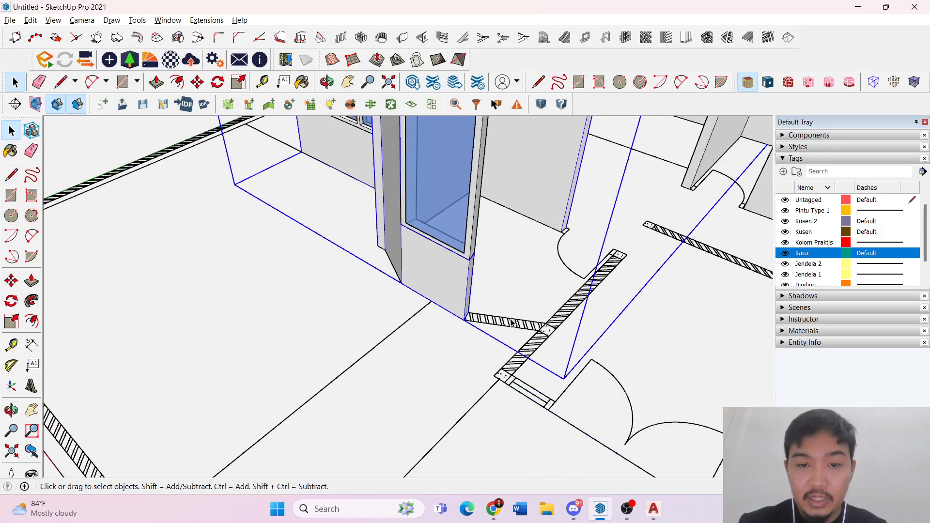
- Open the wall group and outline the short hatched wall segment between the tall window's wall and the nearby column on the floor plan
double_click(435, 282)
scroll(558, 364, "up", 6)
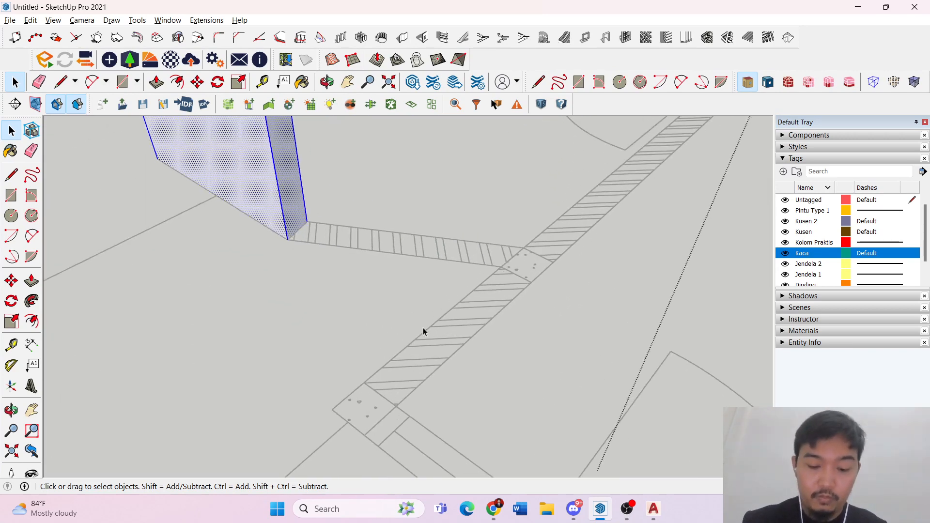
key("l")
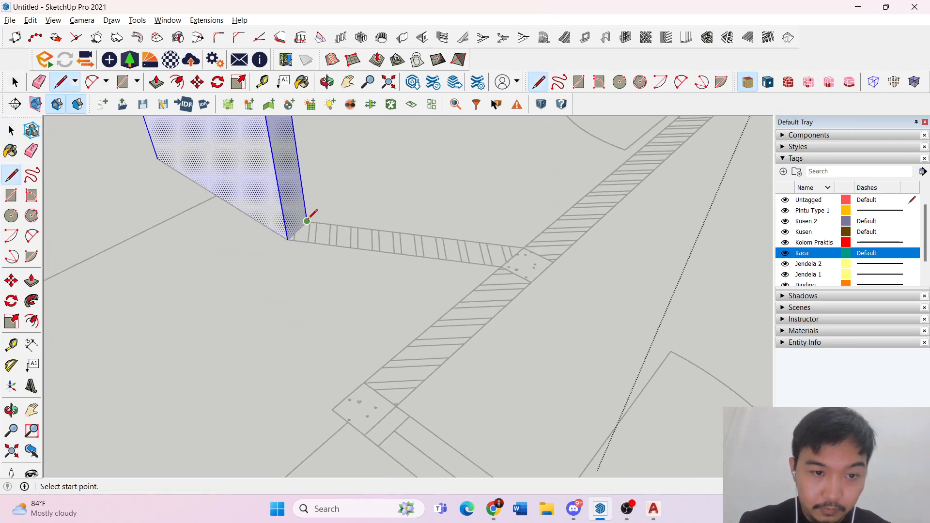
scroll(531, 242, "up", 3)
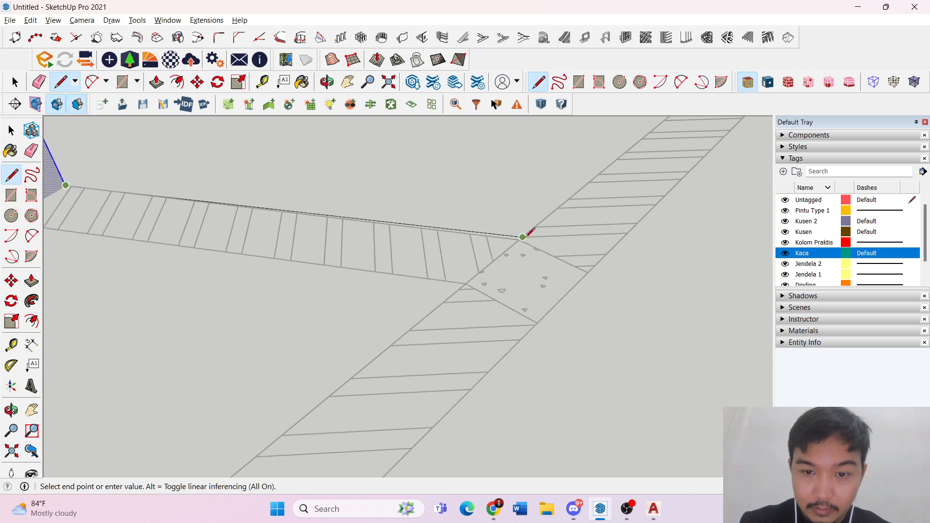
left_click(519, 240)
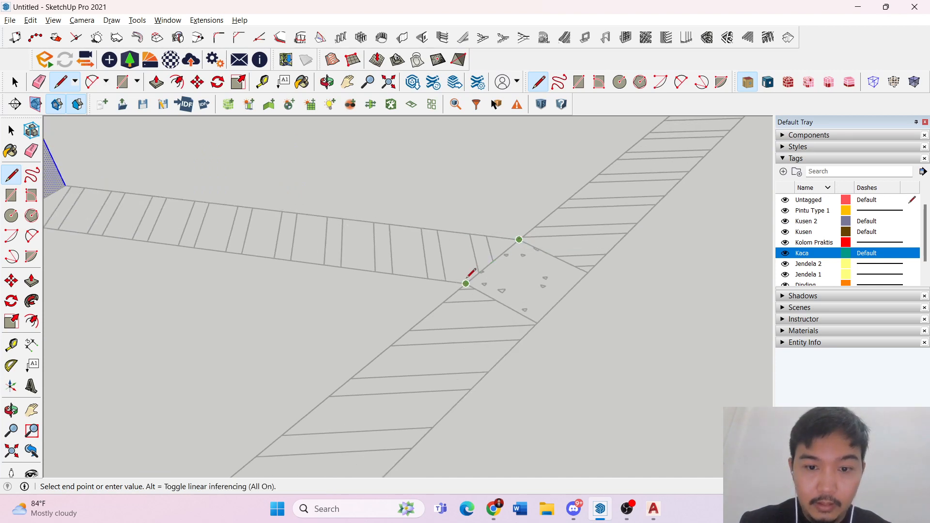
scroll(486, 265, "down", 2)
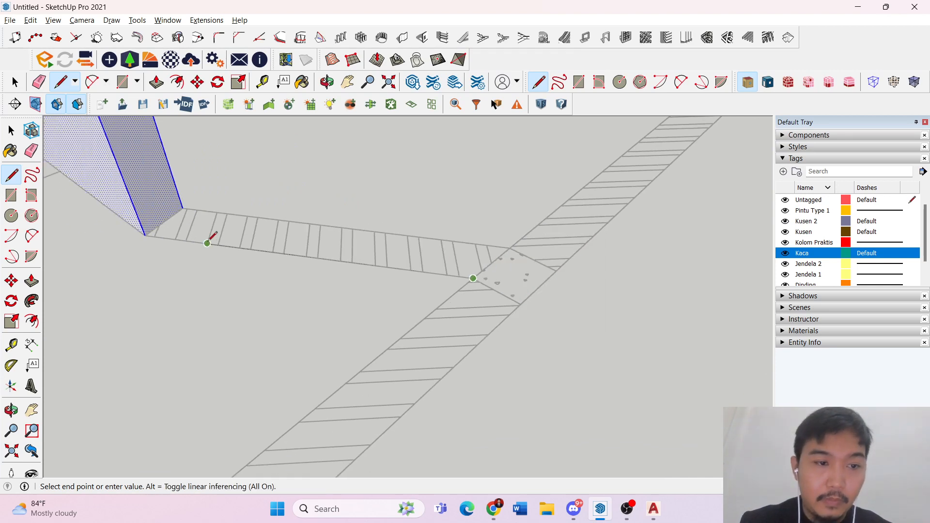
left_click(144, 235)
key("space")
scroll(405, 266, "down", 3)
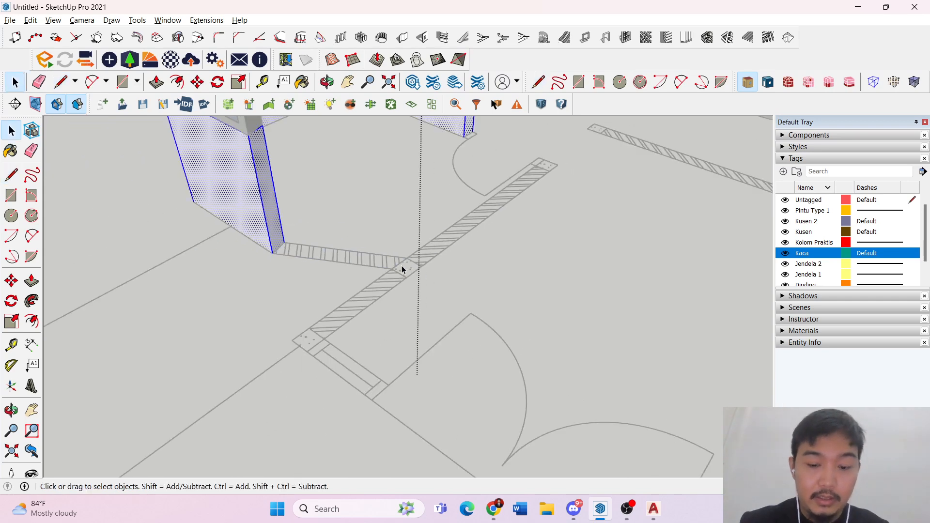
- Push/Pull the short angled wall face up to the top of the adjoining window wall
key("p")
left_click(291, 240)
scroll(339, 235, "down", 5)
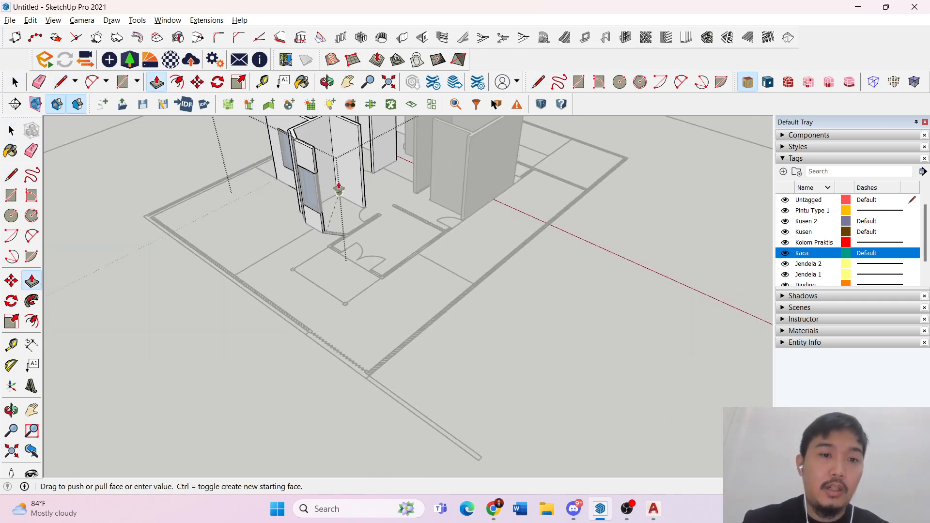
scroll(301, 144, "up", 2)
left_click(334, 158)
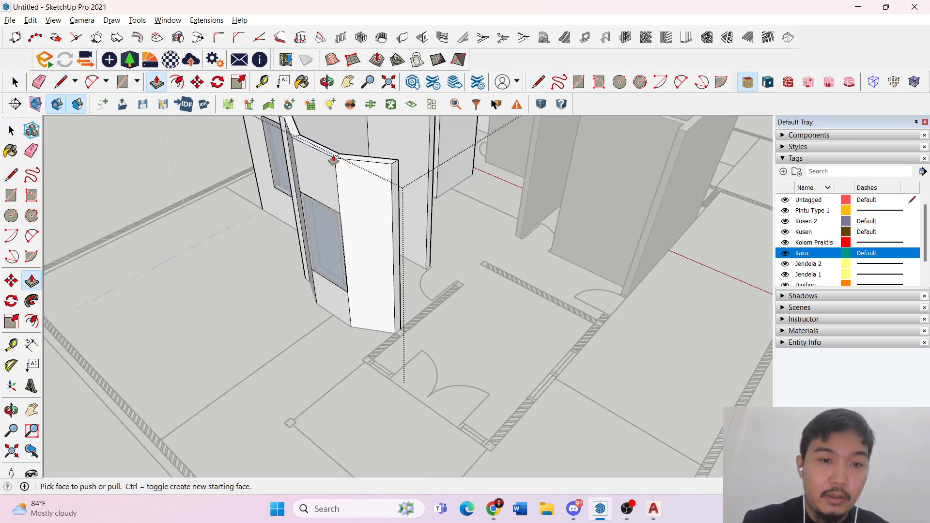
key("space")
- Draw a rectangle over the straight hatched wall that runs from the corner column beside the entrance to its far end
scroll(373, 155, "up", 4)
middle_click_drag(373, 155, 358, 222)
scroll(288, 234, "down", 4)
scroll(292, 303, "up", 5)
scroll(230, 442, "down", 1)
scroll(230, 441, "up", 2)
middle_click_drag(230, 442, 305, 410)
triple_click(327, 356)
key("r")
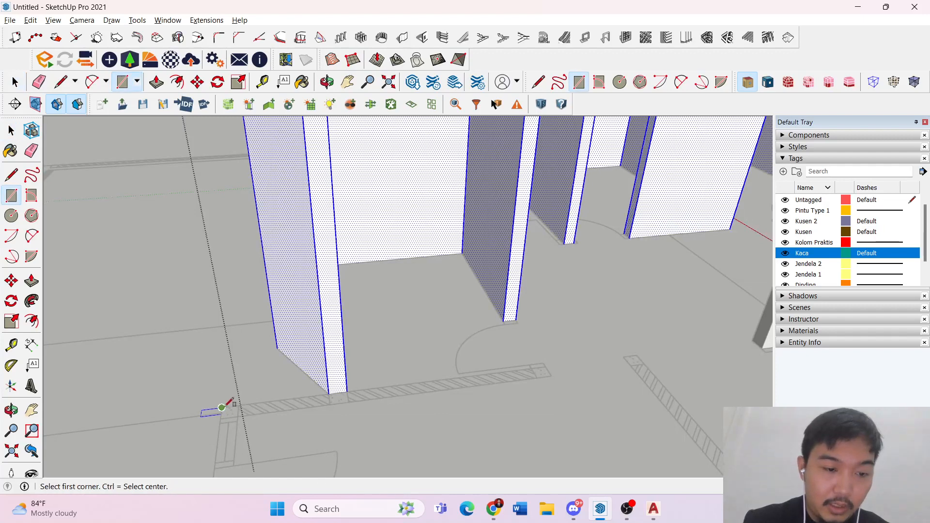
left_click(552, 375)
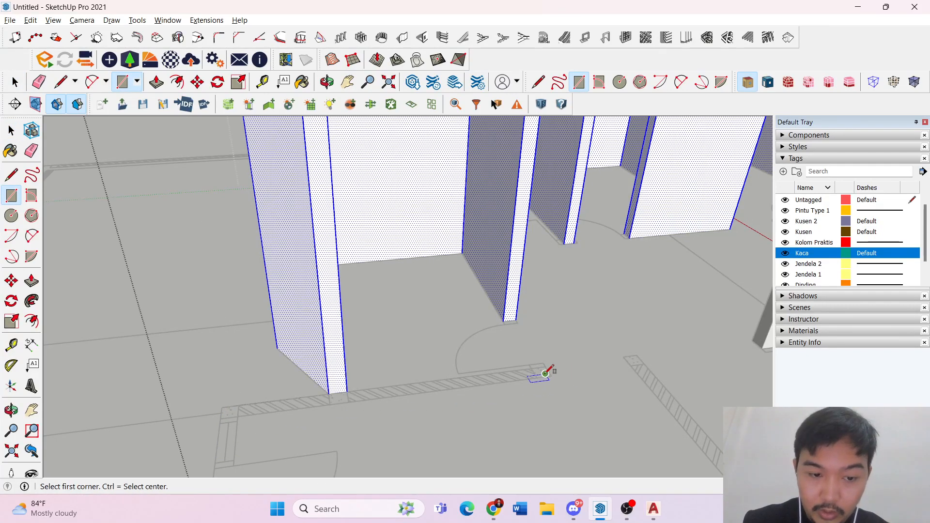
key("space")
- Push/Pull the straight wall's base up to the top of the angled wall, and close the wall group
middle_click_drag(544, 374, 373, 386)
key("p")
scroll(350, 388, "up", 2)
left_click(350, 388)
middle_click_drag(297, 282, 460, 315)
left_click(456, 236)
key("space")
key("Escape")
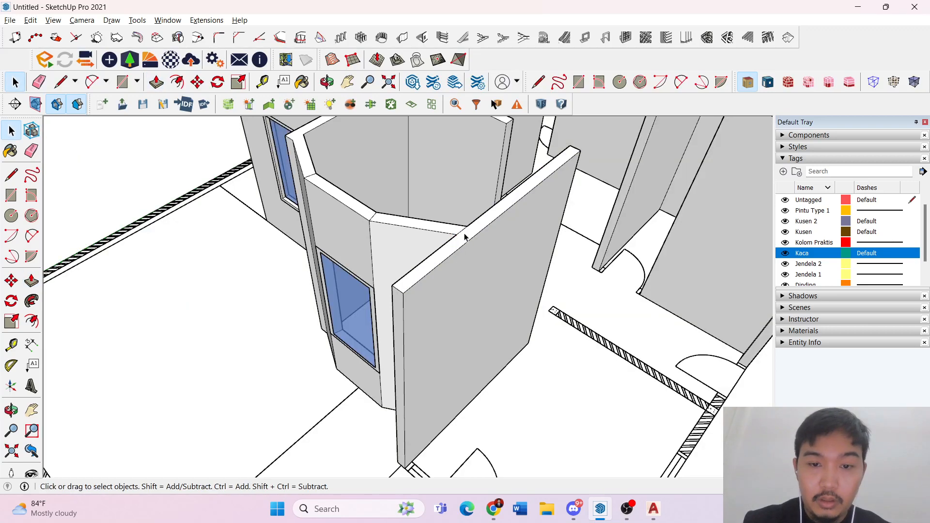
- Erase the seam edge on top where the angled wall meets the straight wall, and close the wall group
triple_click(460, 232)
left_click(461, 234)
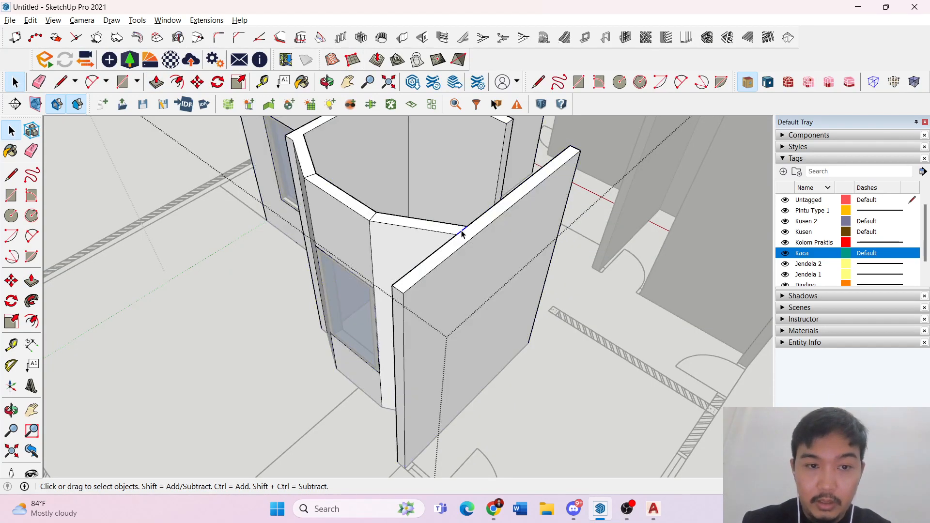
middle_click_drag(482, 233, 452, 255)
key("Escape")
scroll(436, 291, "down", 3)
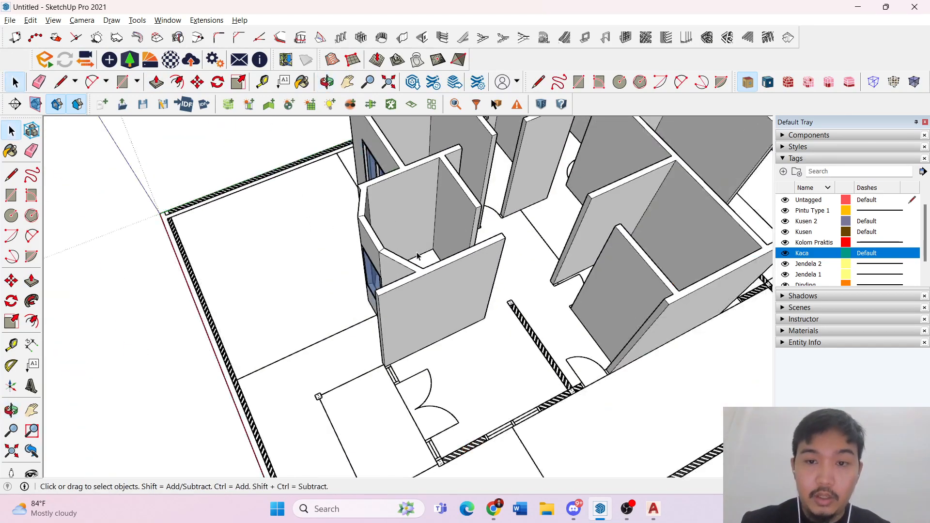
- Inside the wall group, draw a rectangle over the narrow window strip between the straight wall's end and the double door
middle_click_drag(489, 334, 474, 349)
scroll(522, 395, "up", 5)
scroll(473, 349, "down", 4)
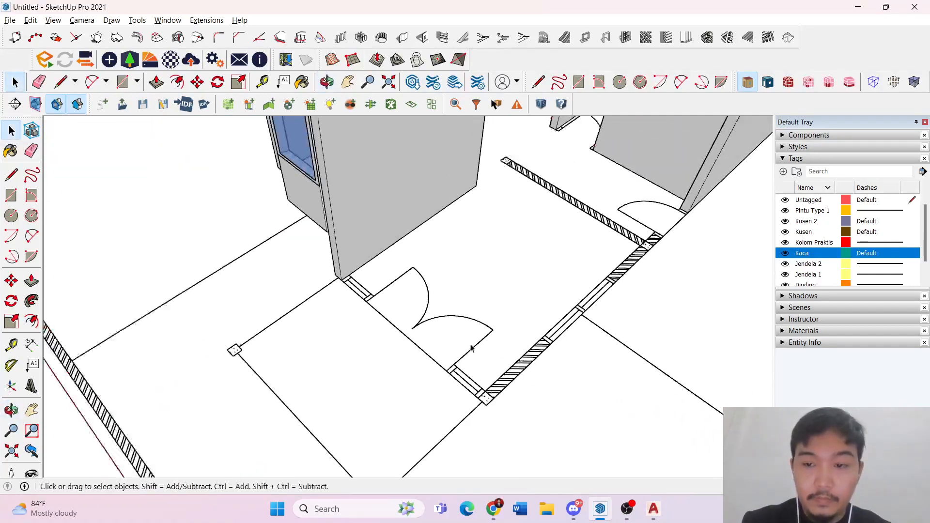
middle_click_drag(658, 241, 677, 268)
scroll(550, 332, "up", 3)
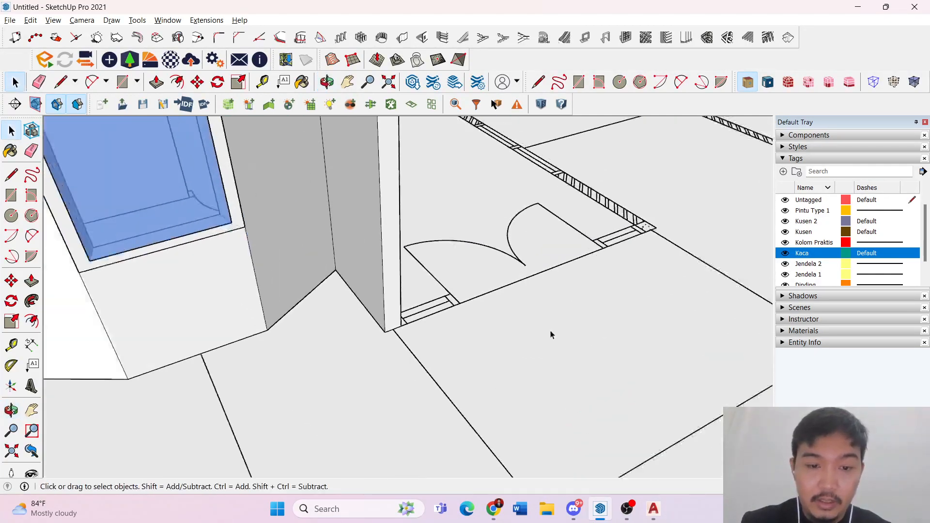
scroll(432, 336, "up", 5)
key("r")
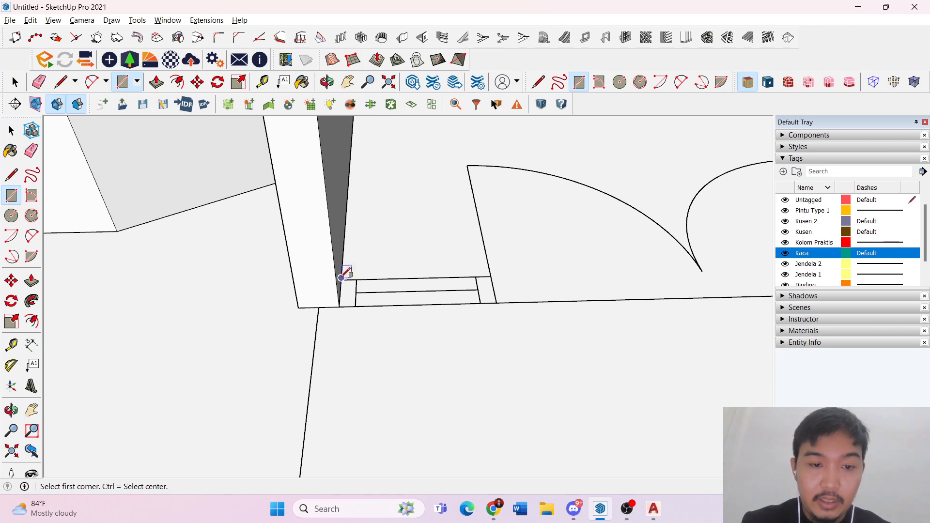
key("space")
triple_click(297, 261)
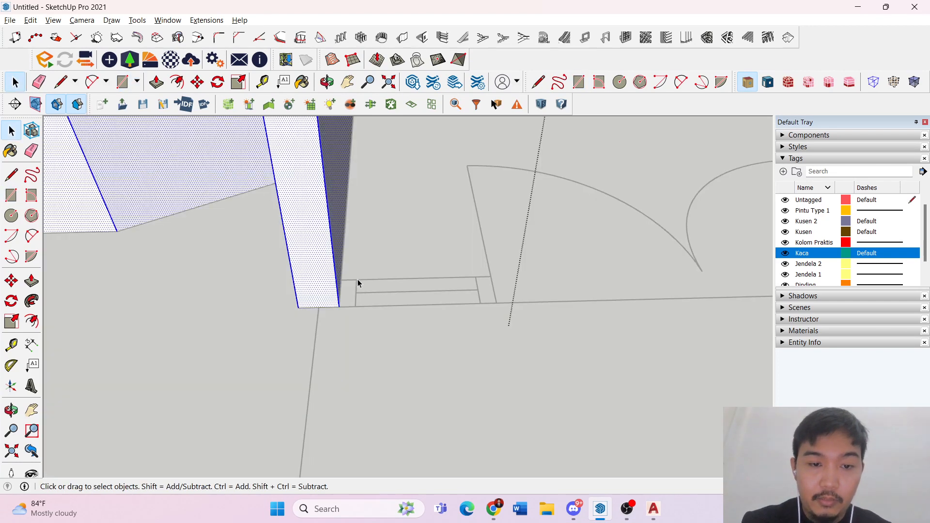
key("r")
scroll(339, 277, "up", 3)
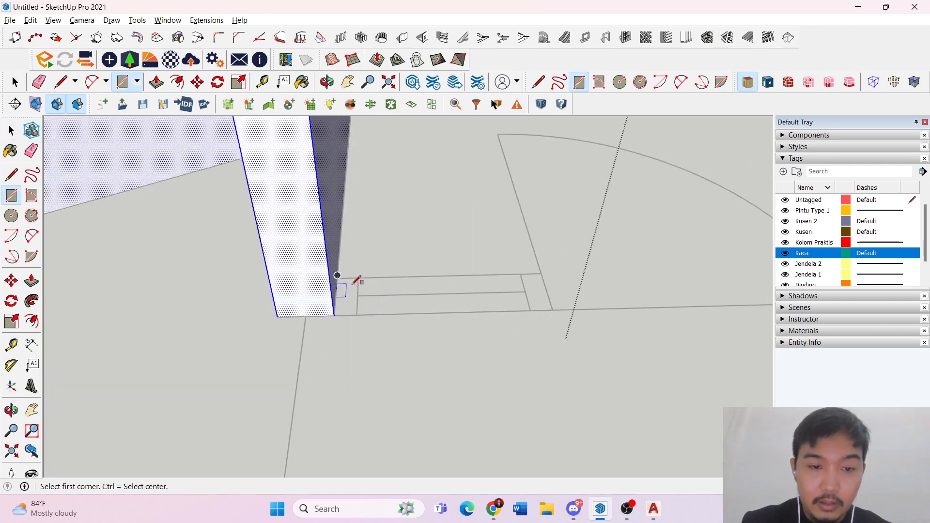
left_click(329, 275)
left_click(705, 330)
key("space")
scroll(442, 318, "down", 5)
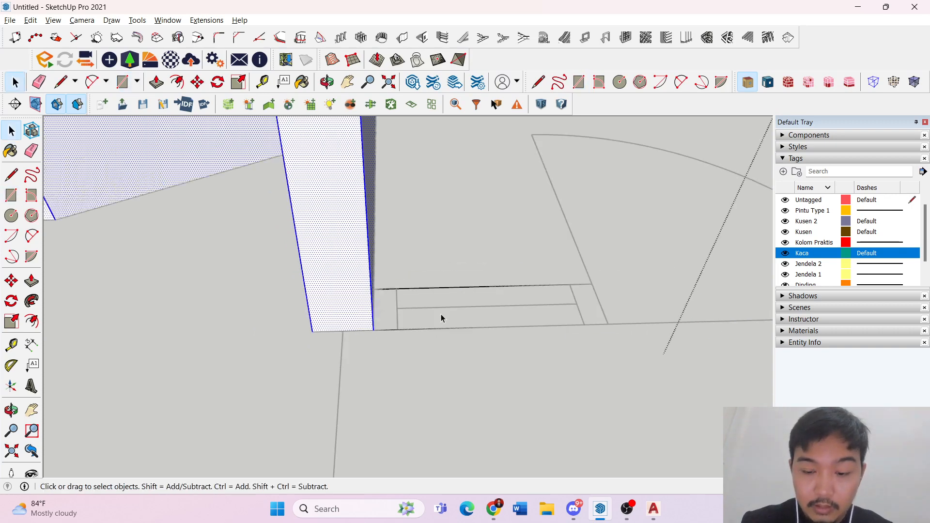
- Push/Pull the rectangle beside the double door up to form a low wall under the window
key("p")
left_click_drag(479, 315, 488, 208)
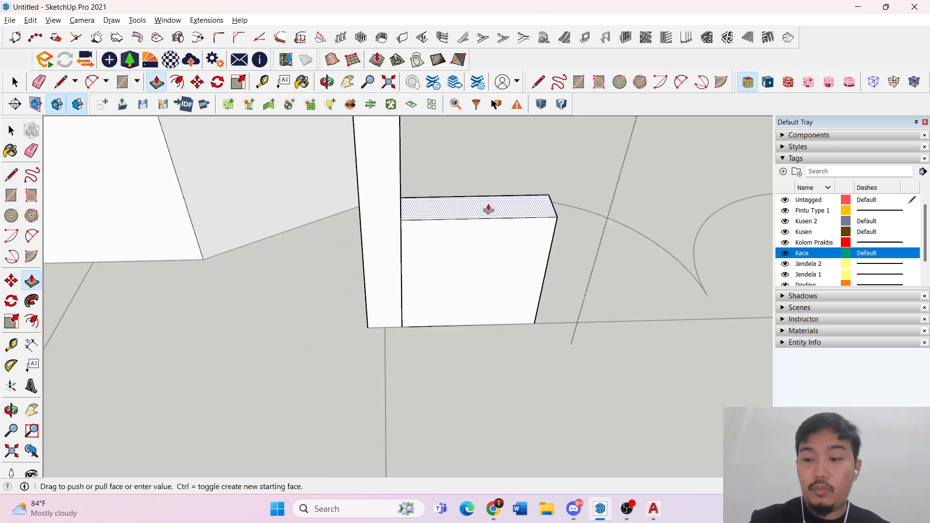
key("Return")
scroll(473, 210, "down", 5)
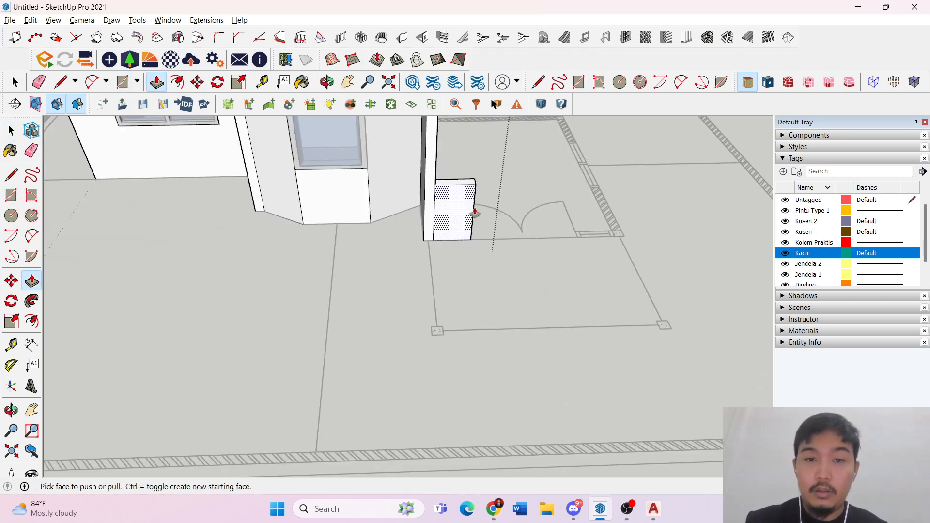
- Erase the vertical seam edge between the straight wall's end and the low wall, and close the wall group
key("space")
left_click(479, 205)
double_click(433, 197)
left_click(435, 198)
left_click(435, 203)
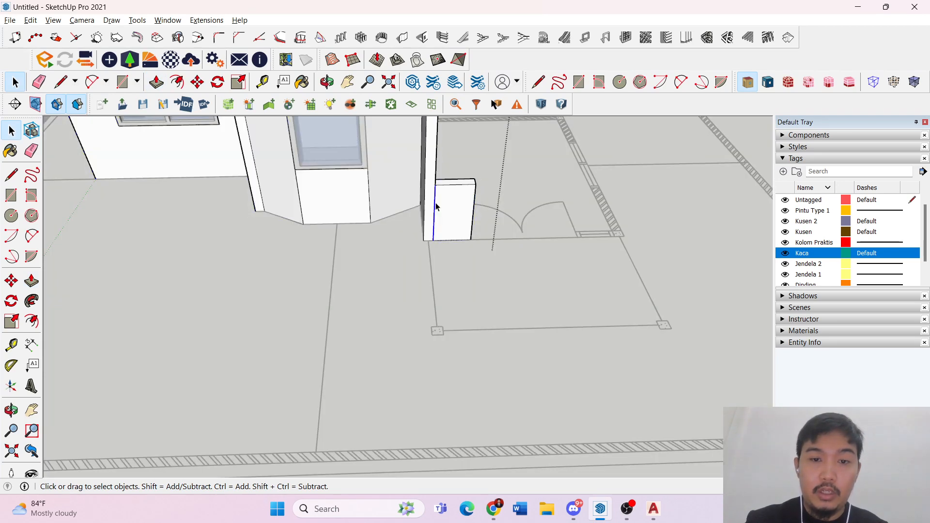
middle_click_drag(456, 206, 517, 272)
scroll(517, 272, "up", 3)
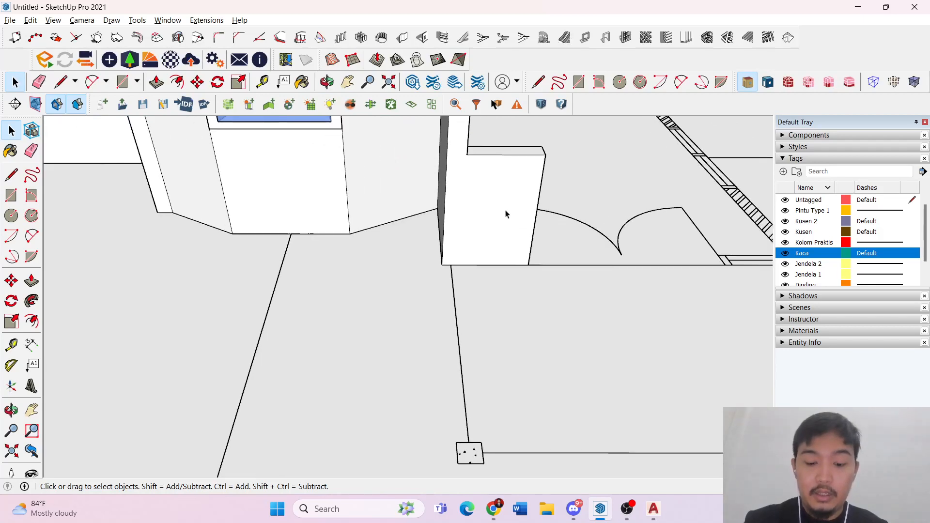
key("k")
scroll(488, 254, "up", 2)
scroll(489, 254, "up", 1)
key("r")
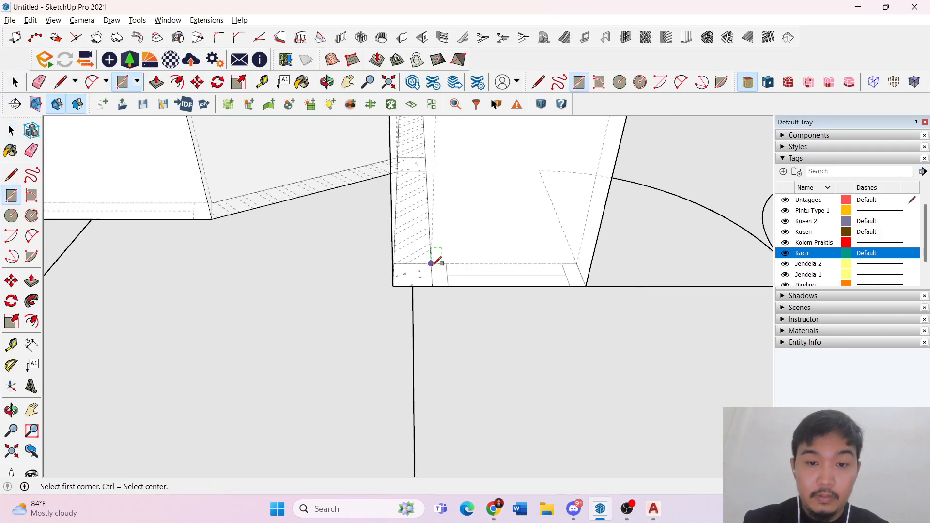
left_click(431, 263)
key("space")
scroll(443, 271, "down", 5)
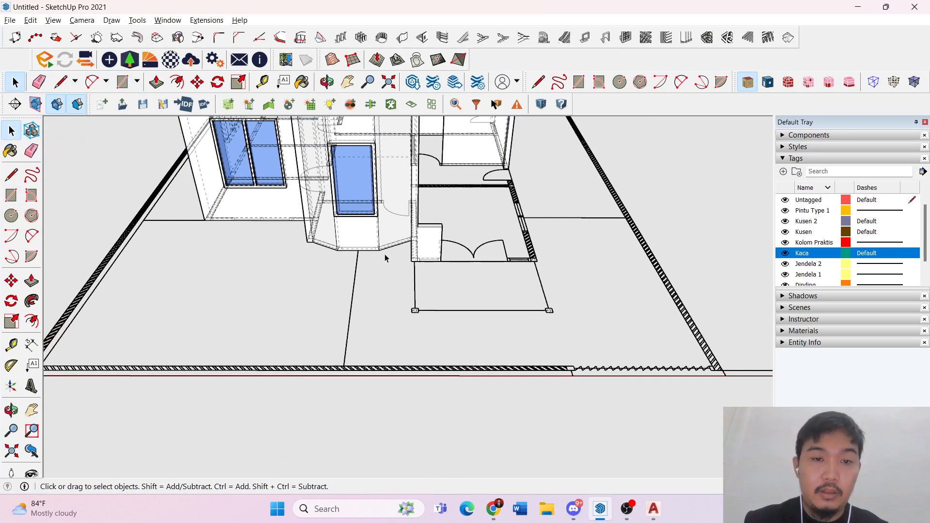
scroll(741, 167, "down", 5)
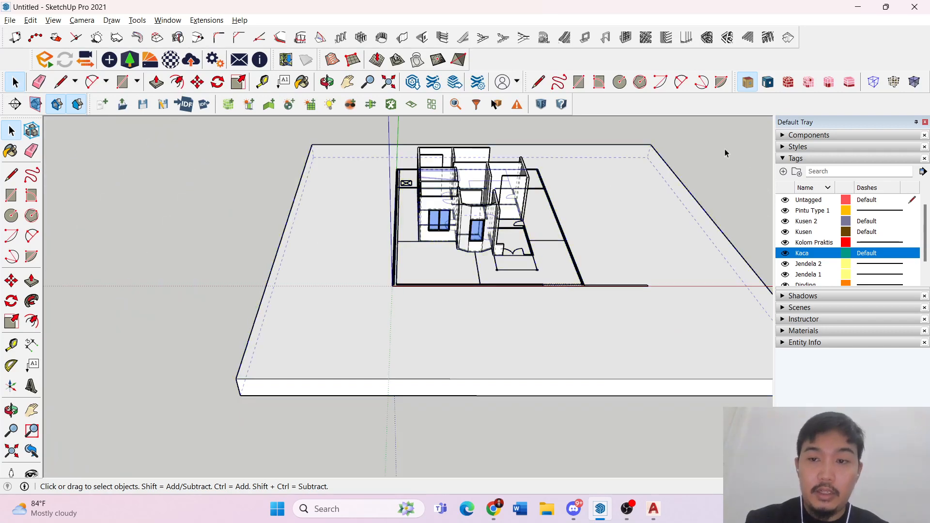
- Select the tall window's frame together with its glass and make them a group
scroll(627, 191, "up", 2)
scroll(409, 240, "up", 6)
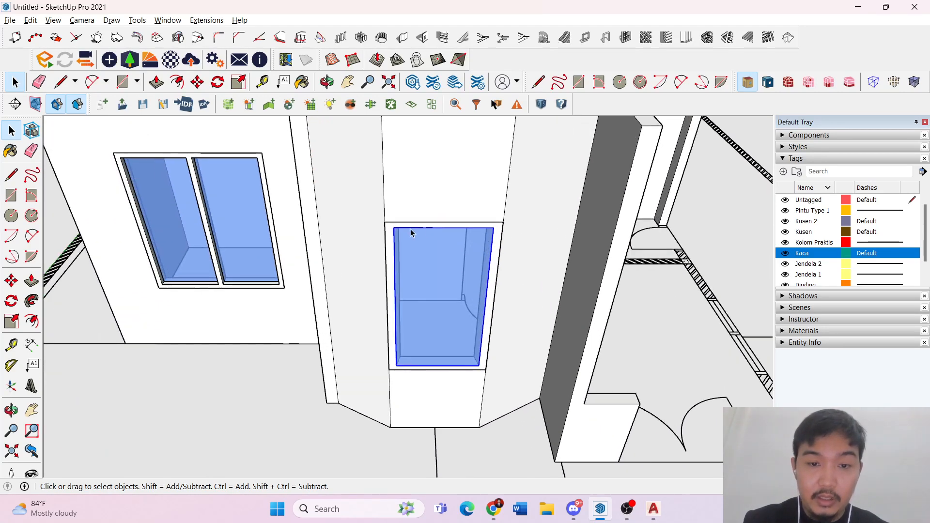
right_click(414, 227)
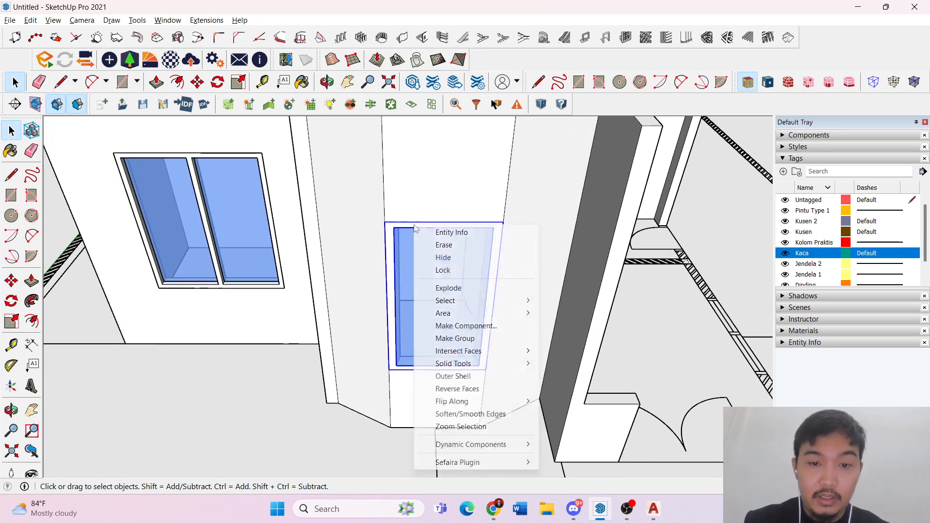
left_click(470, 339)
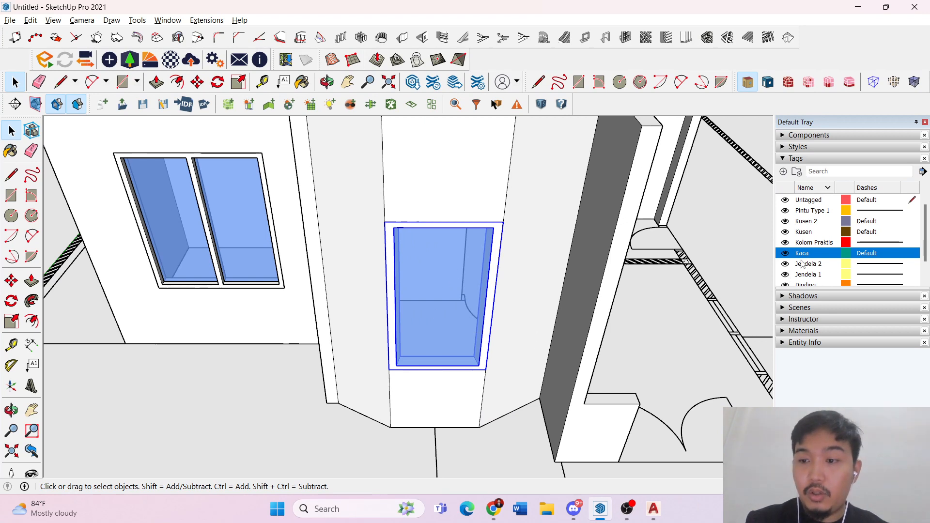
- Hide the Kusen 2 tag
scroll(802, 264, "down", 1)
scroll(791, 236, "up", 1)
left_click(787, 224)
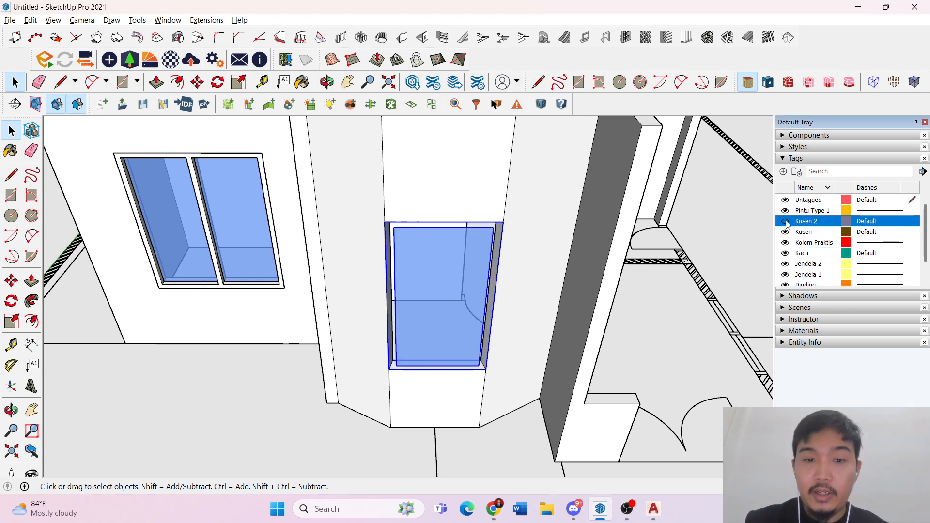
- Draw a rectangle over the window jamb in the floor plan, where the low wall meets the straight wall's end
scroll(533, 237, "down", 10)
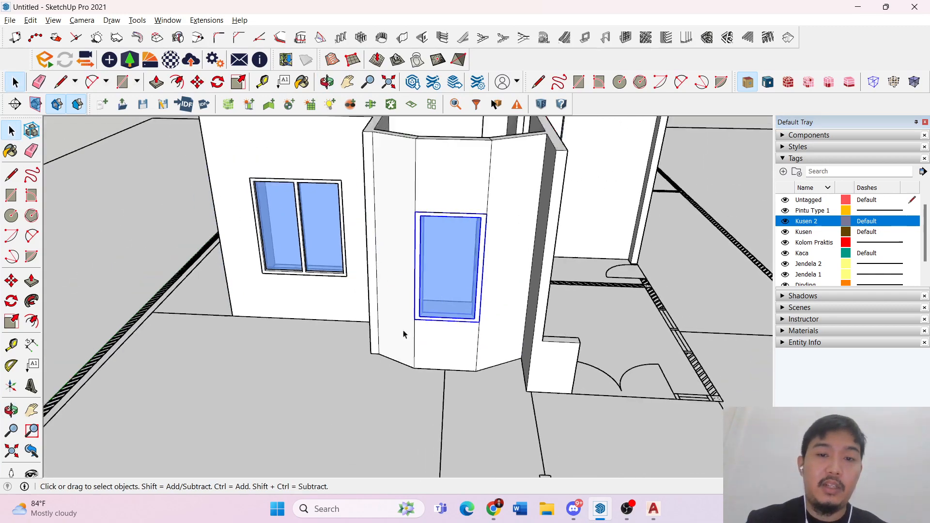
middle_click_drag(435, 248, 339, 356)
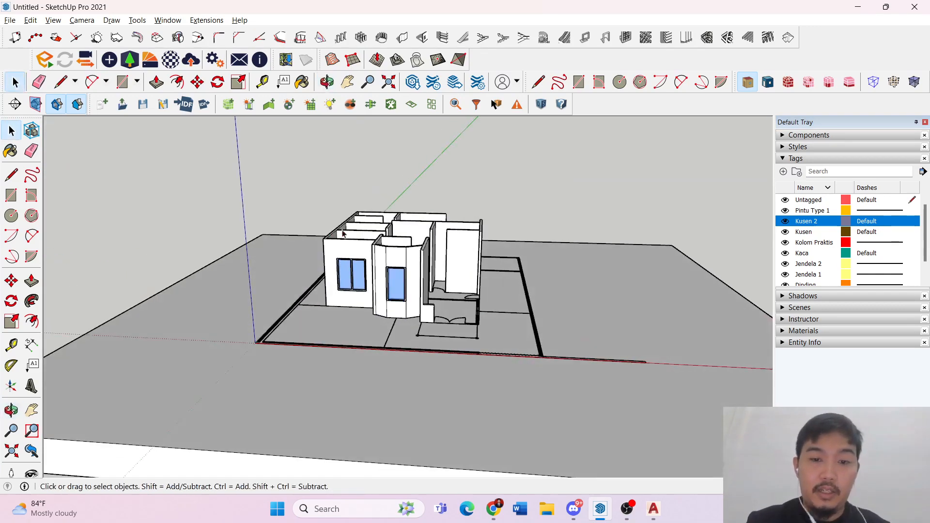
scroll(338, 356, "up", 6)
scroll(444, 357, "up", 4)
middle_click_drag(380, 332, 373, 360)
scroll(339, 317, "up", 2)
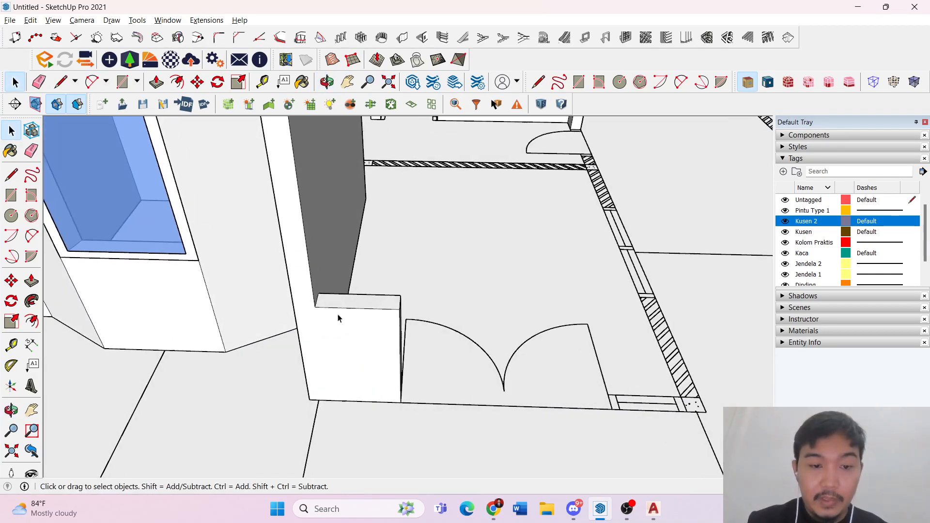
key("k")
scroll(380, 411, "up", 4)
key("r")
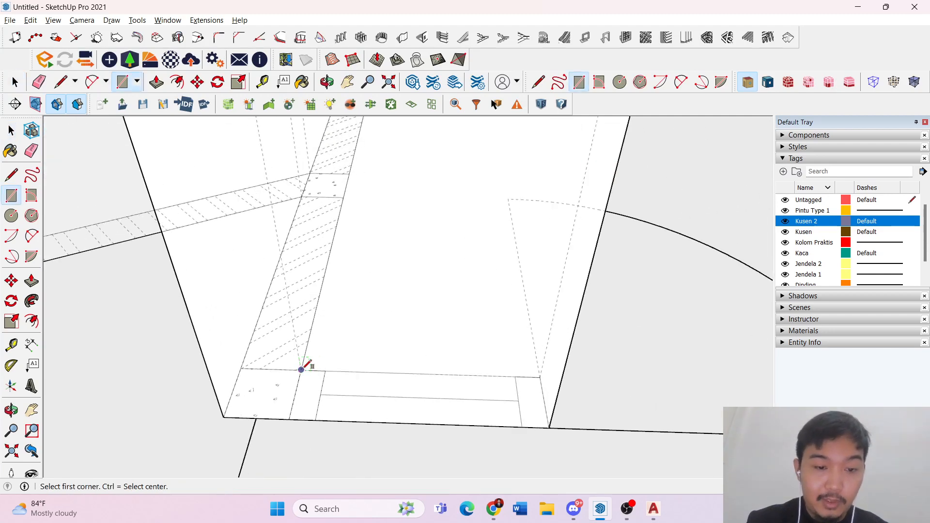
left_click(318, 412)
key("space")
- Push/Pull the jamb rectangle up into a tall, thin post higher than the low wall
middle_click_drag(316, 420, 322, 394)
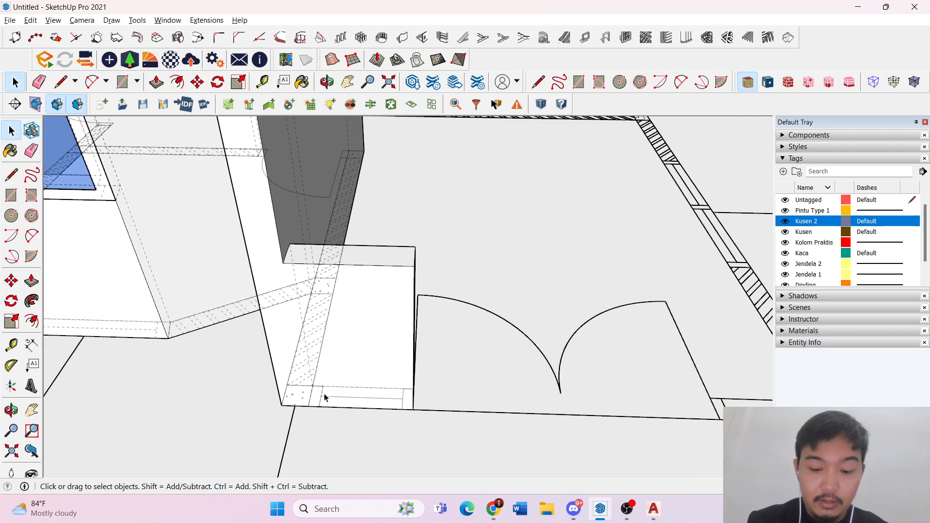
key("p")
left_click(314, 286)
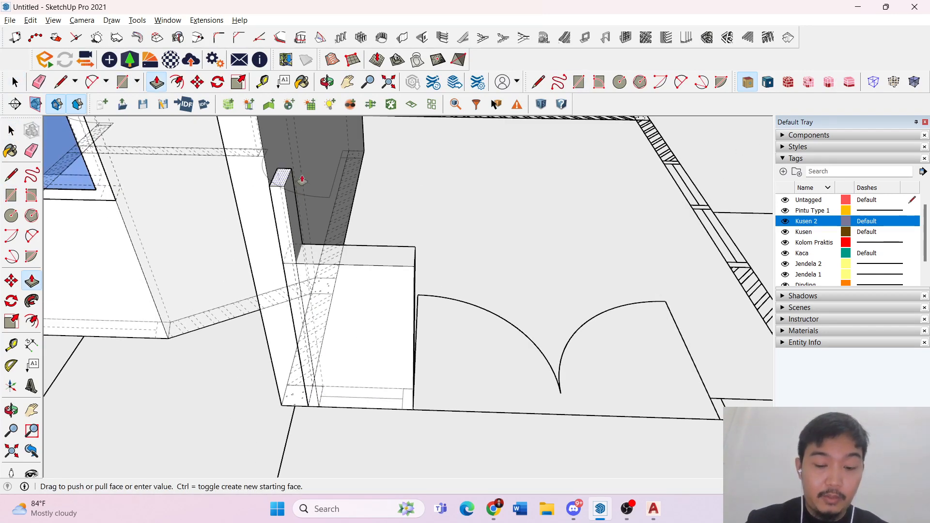
left_click(301, 178)
key("space")
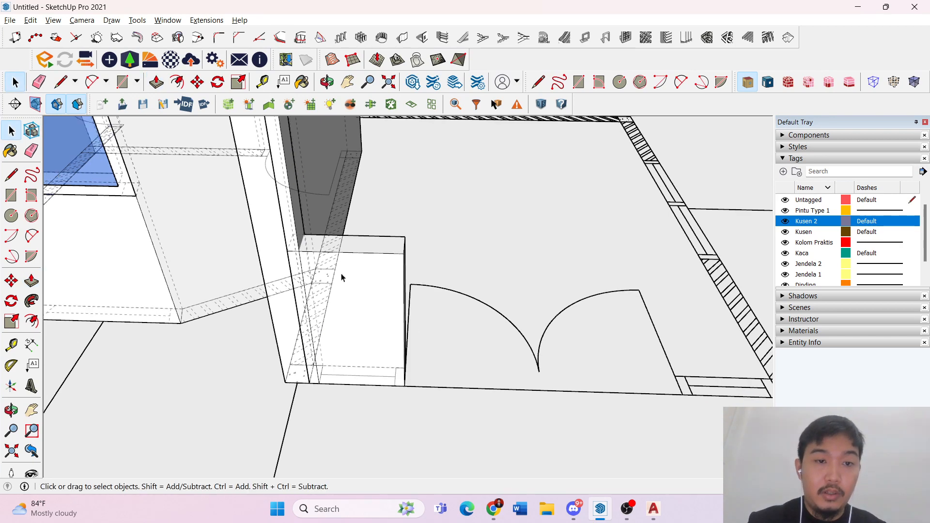
- Select the whole post and make it a group
scroll(577, 295, "down", 10)
scroll(444, 314, "up", 4)
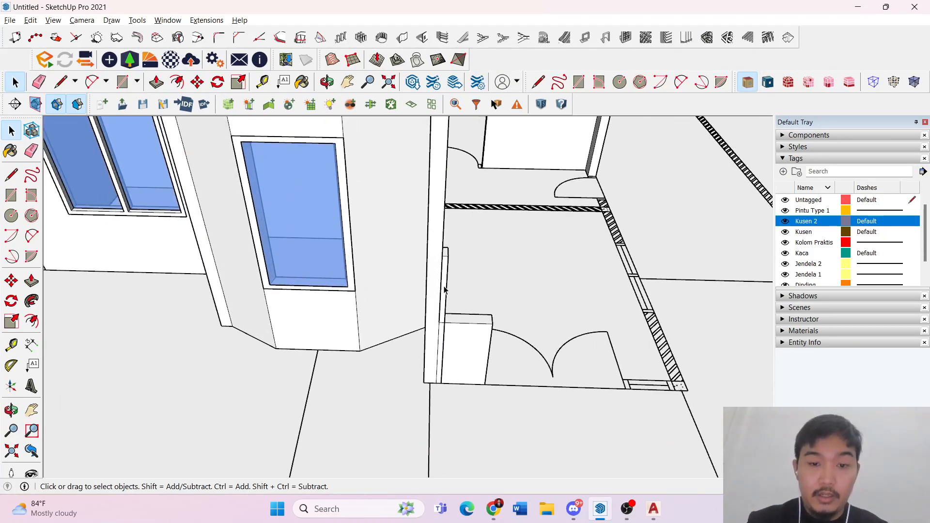
right_click(444, 290)
left_click(480, 386)
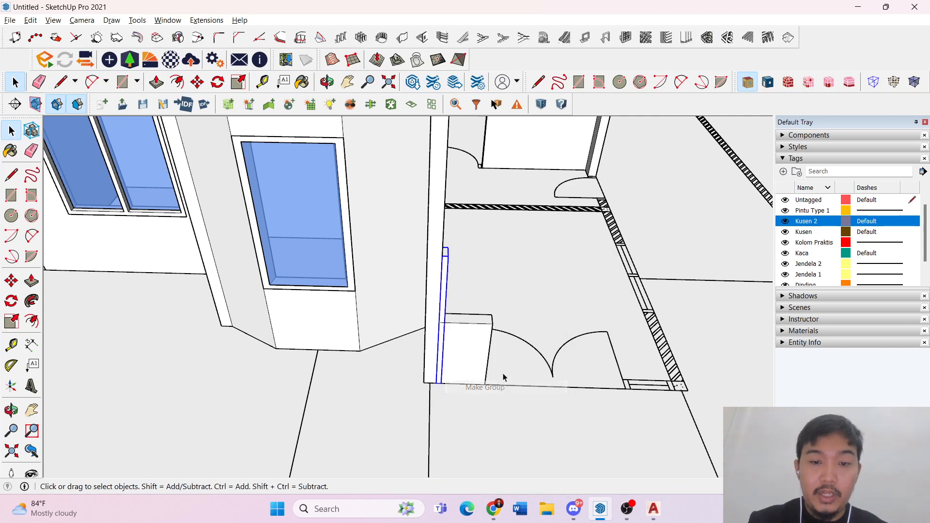
- Move the post group up so its base rests on the low wall's upper face
middle_click_drag(482, 385, 471, 320)
scroll(472, 321, "up", 2)
key("m")
left_click(424, 386)
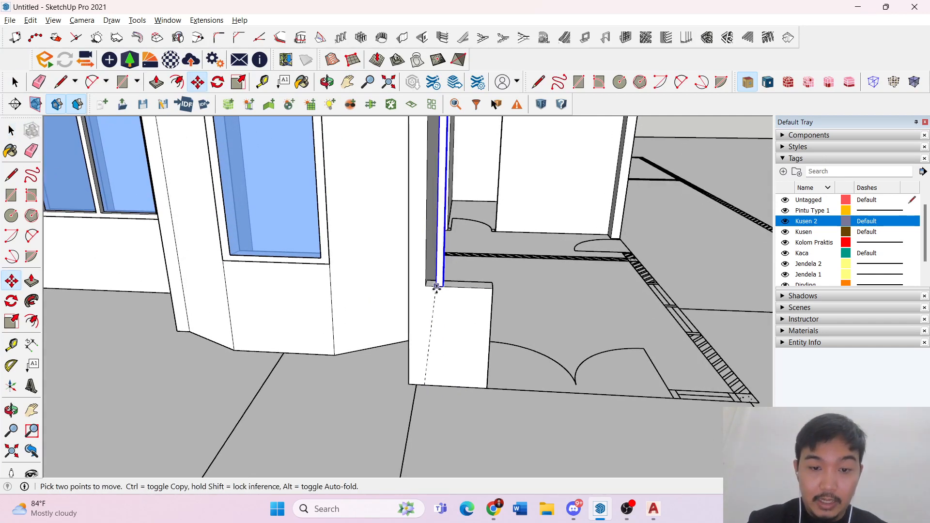
left_click(424, 286)
key("space")
- Copy the post to the opposite end of the low wall, beside the double door
middle_click_drag(507, 335, 484, 355)
key("k")
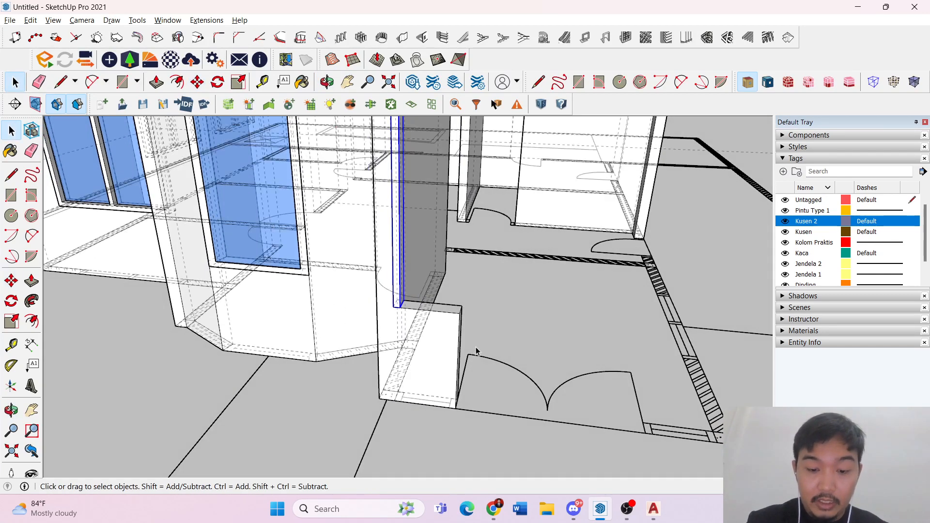
key("k")
key("m")
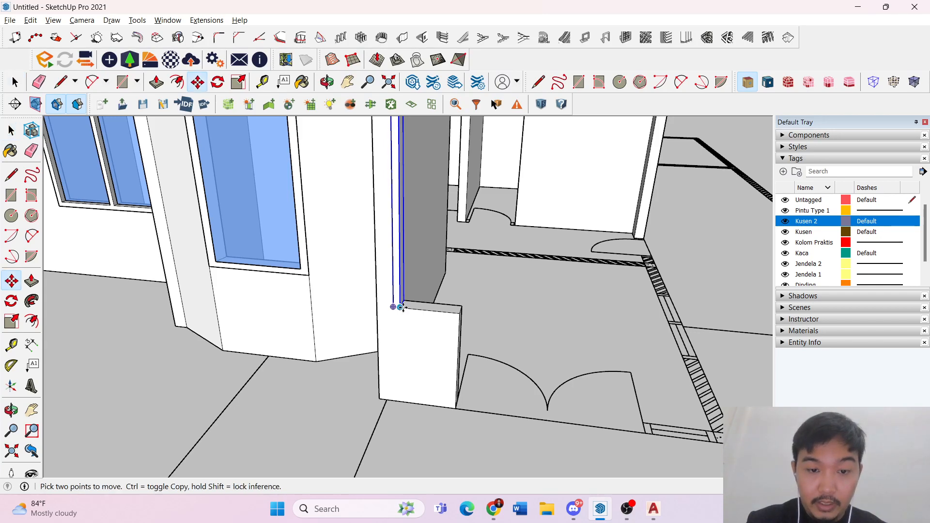
left_click(401, 307)
left_click(457, 308)
key("space")
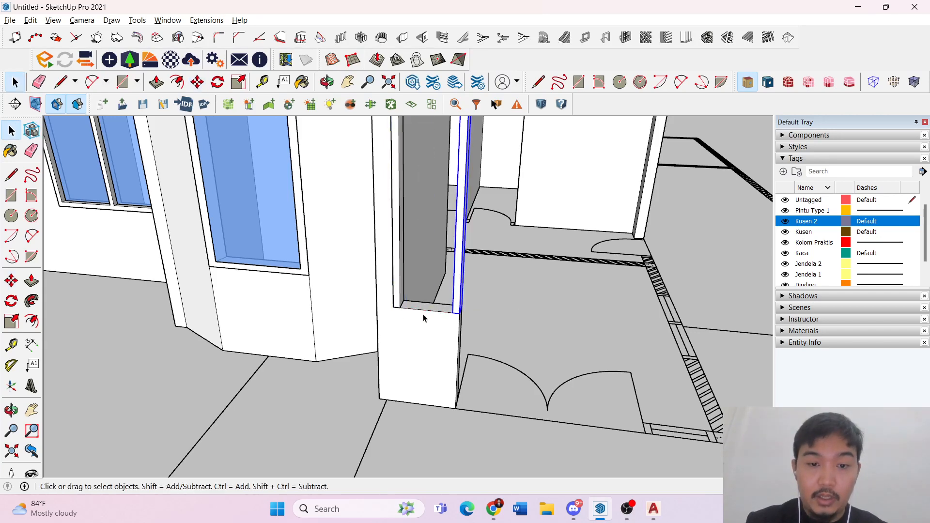
- Copy the low wall's upper face and paste it in the same place outside the wall group
scroll(410, 293, "up", 2)
key("r")
key("space")
triple_click(431, 314)
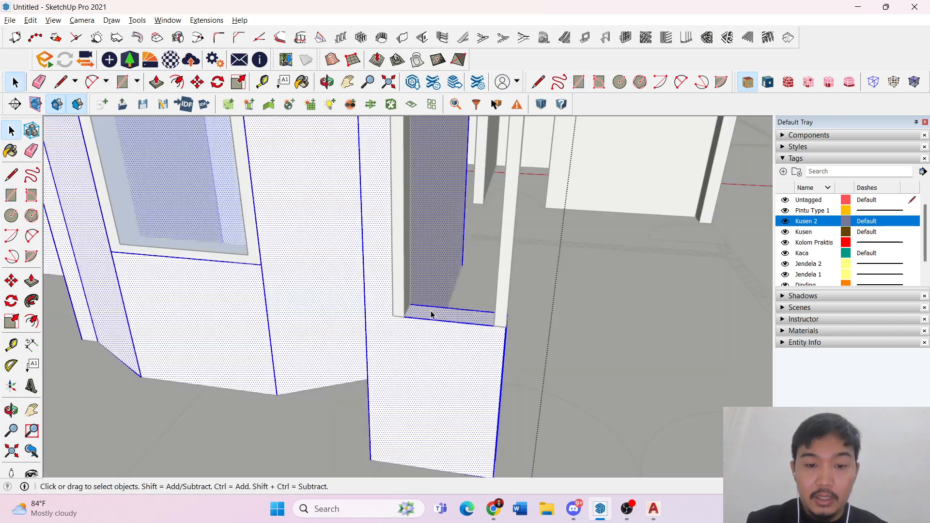
left_click(434, 316)
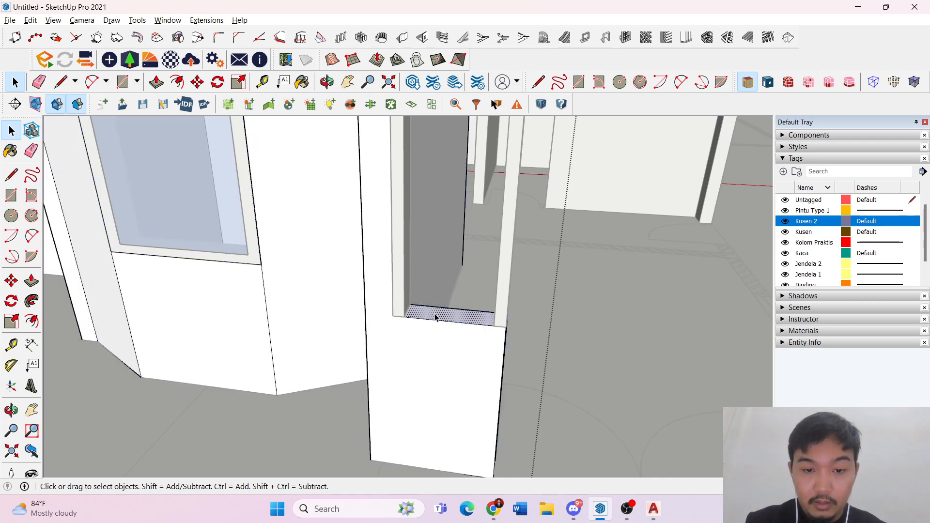
key("Escape")
middle_click_drag(445, 319, 448, 331)
key("r")
key("space")
key("ctrl+v")
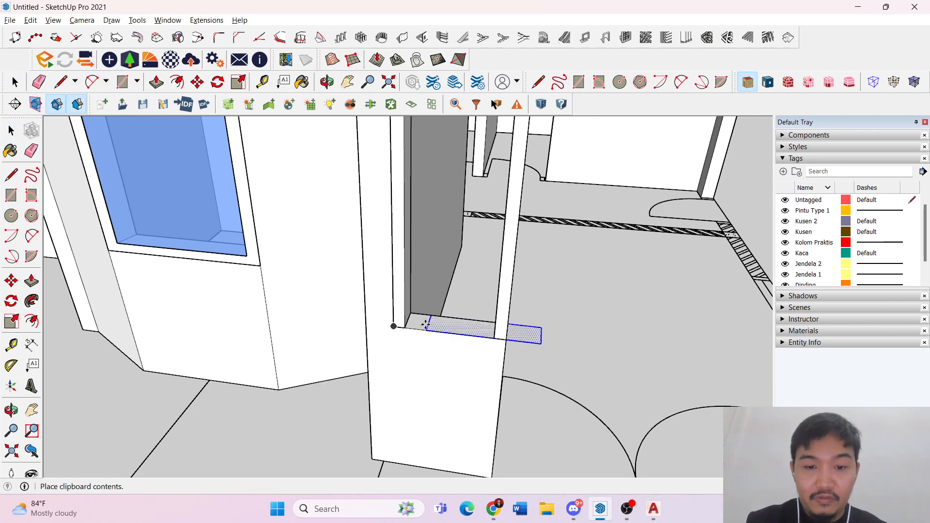
left_click(393, 324)
- Push/Pull the pasted face up slightly to form the frame's lower rail between the posts
scroll(460, 326, "up", 2)
key("p")
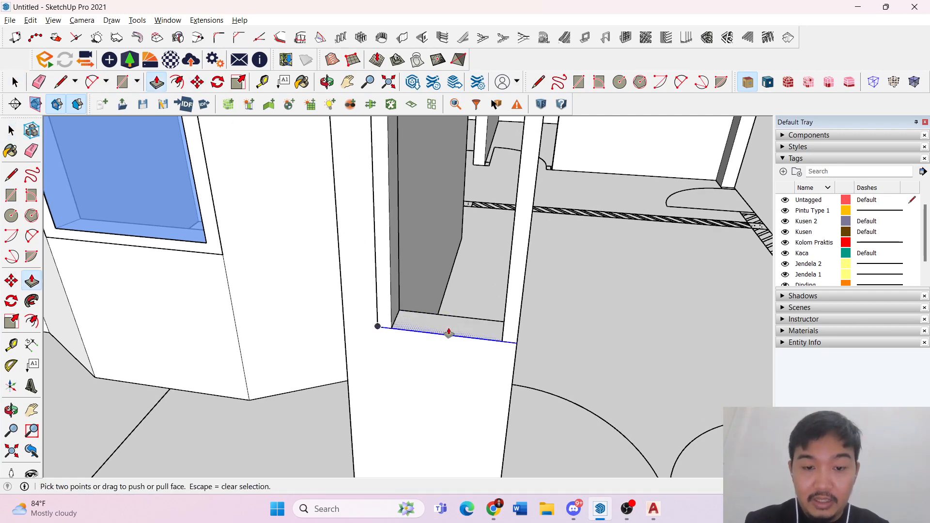
left_click(446, 330)
left_click(455, 315)
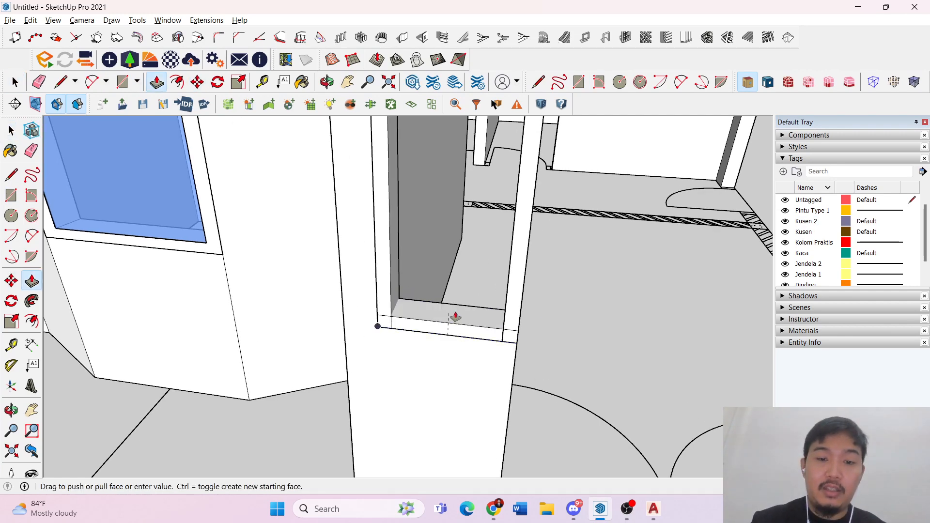
- Select the entire lower rail and make it a group
key("space")
triple_click(440, 326)
right_click(441, 326)
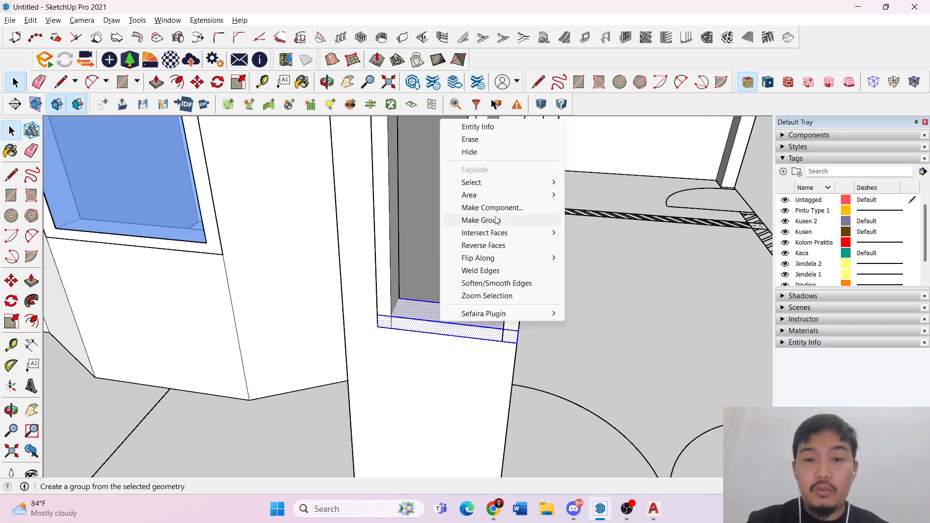
left_click(526, 218)
- Copy the lower rail straight up so it forms the upper rail across the tops of the two posts
scroll(456, 306, "up", 3)
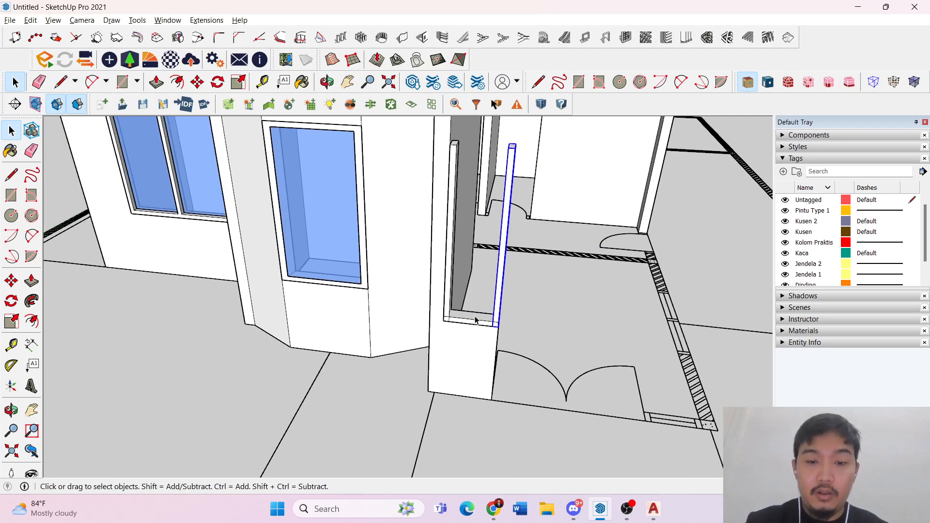
left_click(466, 302)
key("m")
scroll(438, 318, "up", 4)
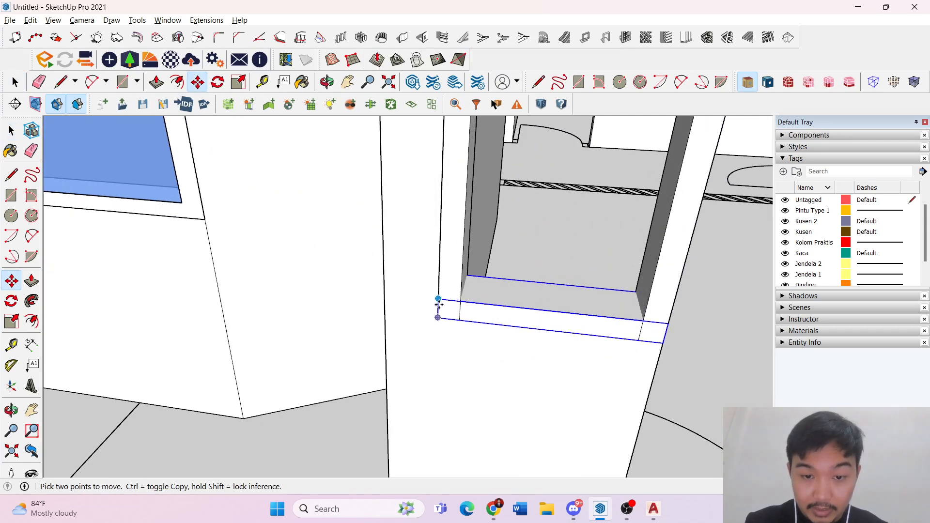
left_click(439, 299)
key("ctrl")
scroll(446, 271, "down", 6)
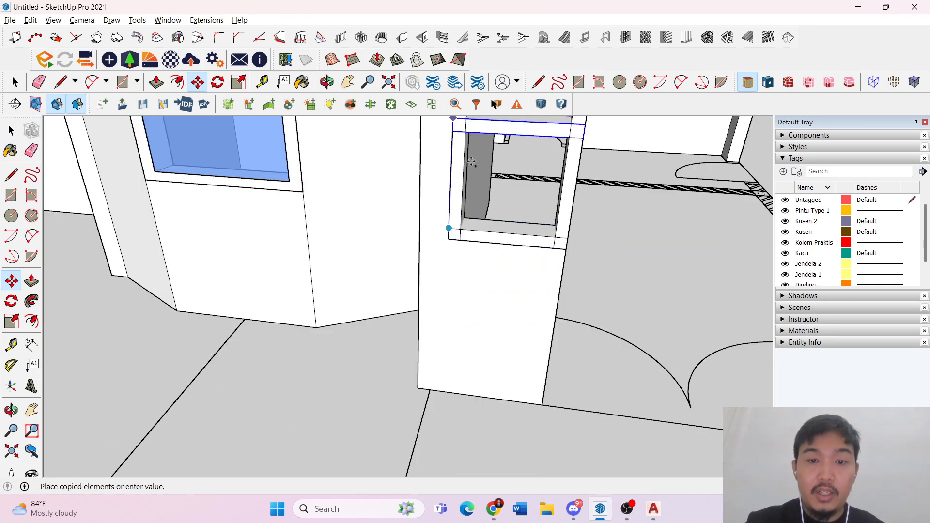
scroll(454, 200, "up", 4)
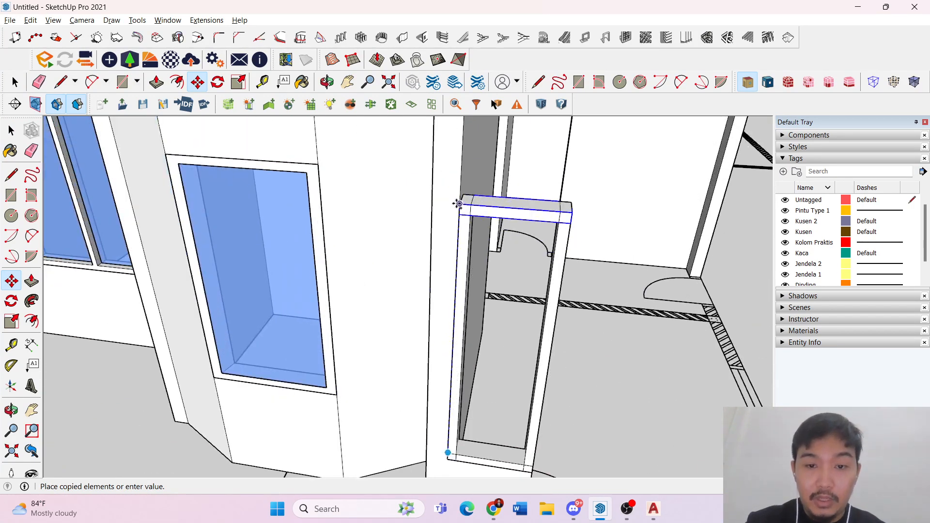
left_click(457, 202)
key("space")
scroll(533, 181, "down", 2)
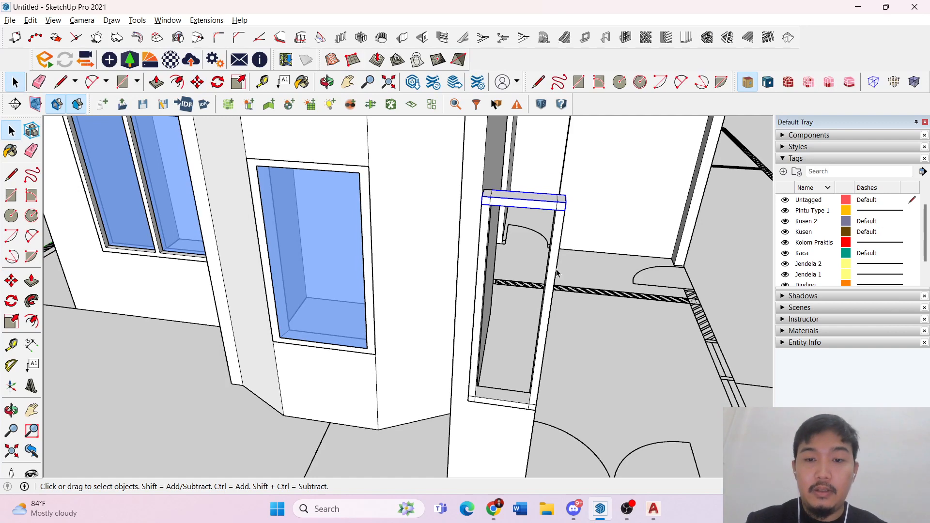
- Select both posts and both rails and intersect their faces with each other
left_click(486, 239, "shift")
left_click(557, 243, "shift")
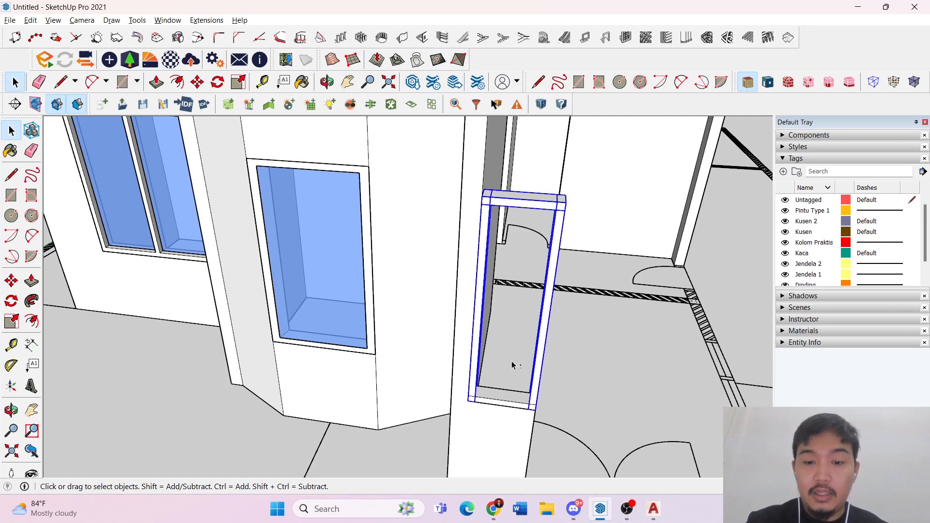
right_click(491, 398)
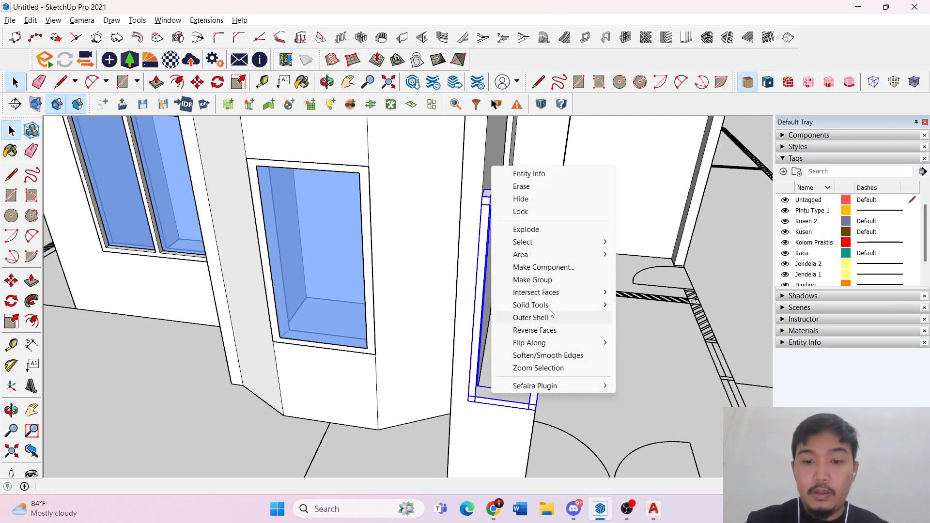
mouse_move(605, 293)
left_click(646, 309)
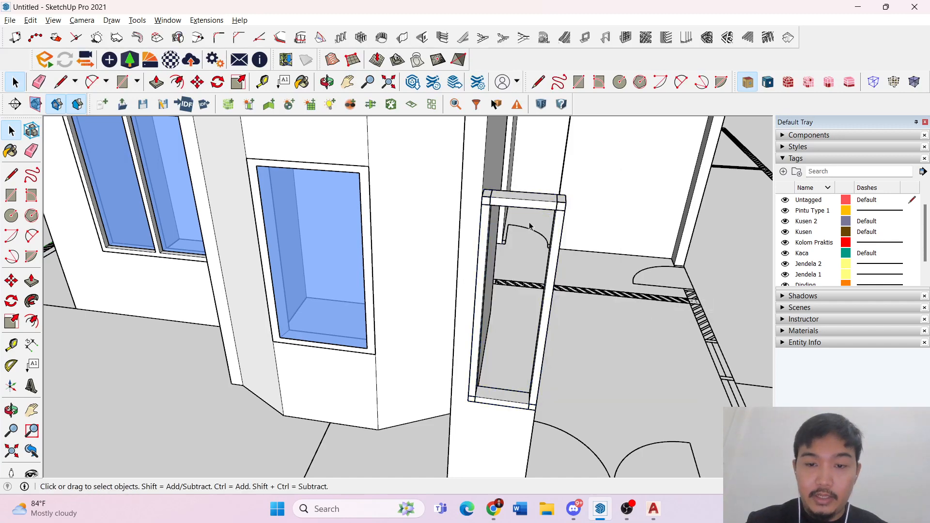
- Select the two posts and both rails again and explode their groups into loose geometry
left_click(514, 205)
left_click(485, 214, "ctrl")
left_click(542, 310, "ctrl")
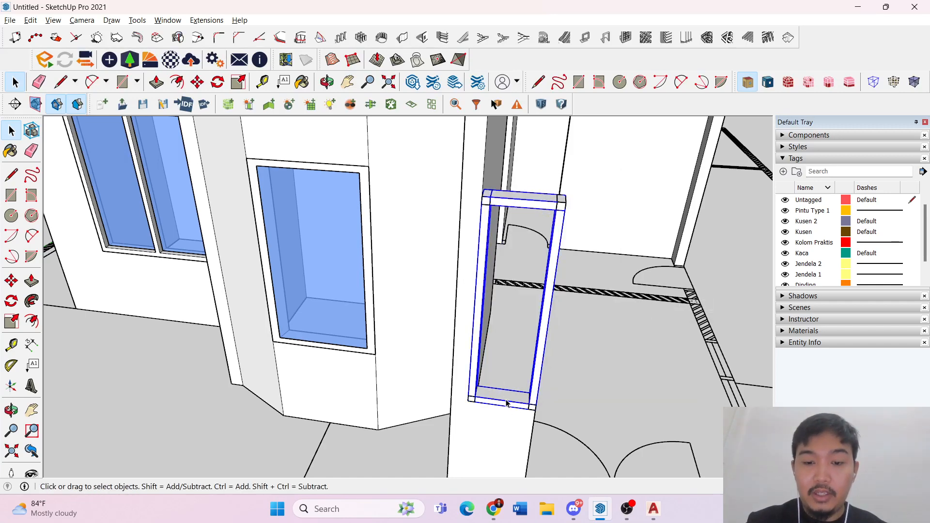
right_click(506, 403)
left_click(536, 233)
- Erase the leftover seam edges where the posts meet the upper rail, on the frame's front, sides and back
scroll(541, 226, "up", 3)
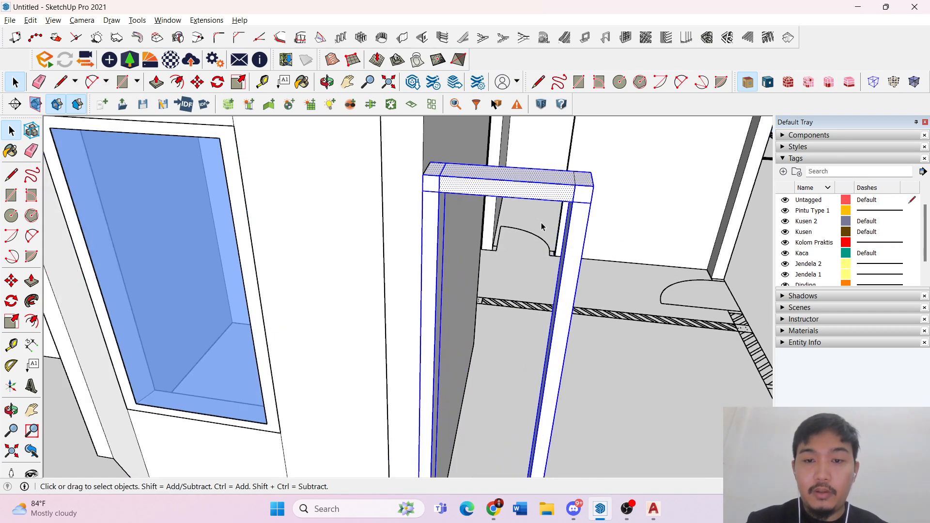
left_click(441, 186)
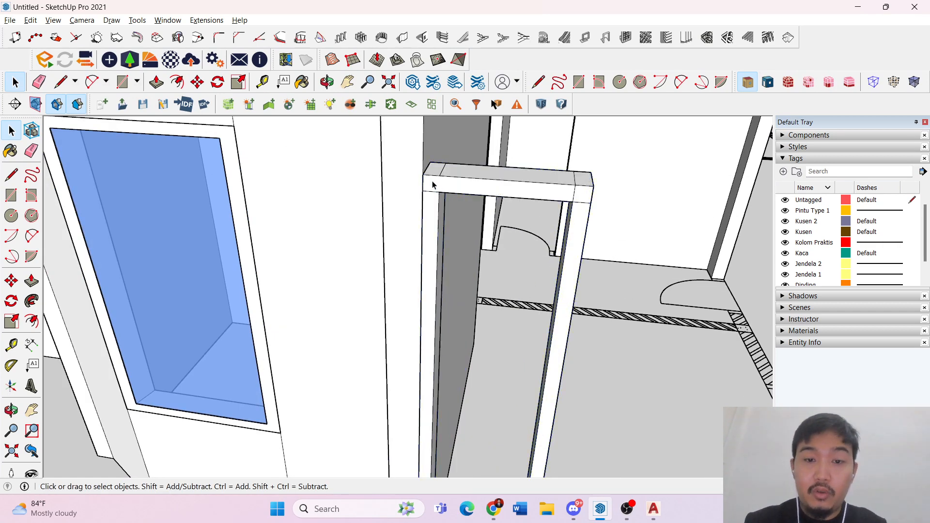
left_click(429, 192)
key("Delete")
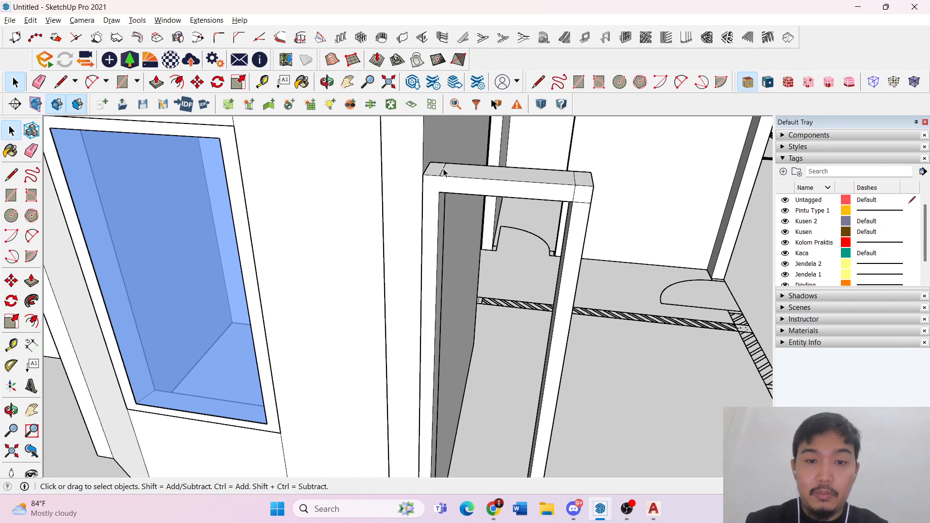
middle_click_drag(545, 198, 570, 252)
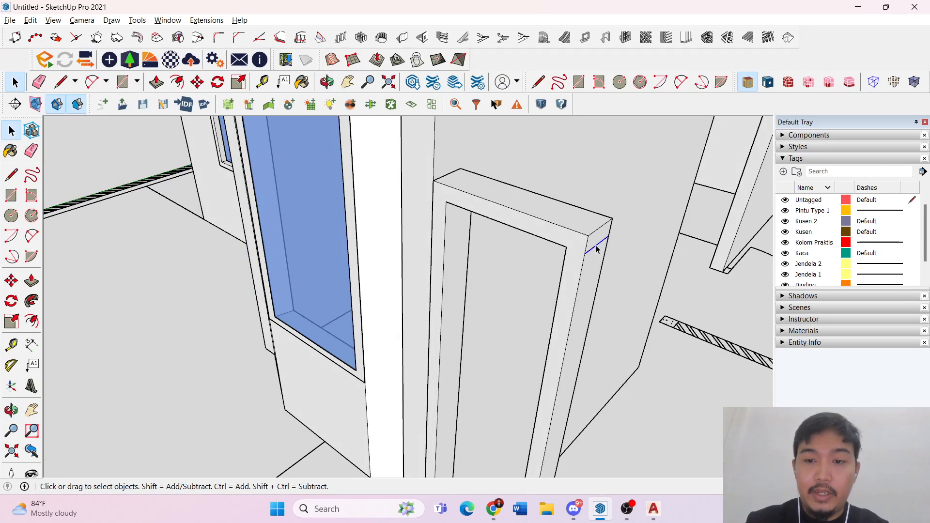
middle_click_drag(596, 249, 459, 299)
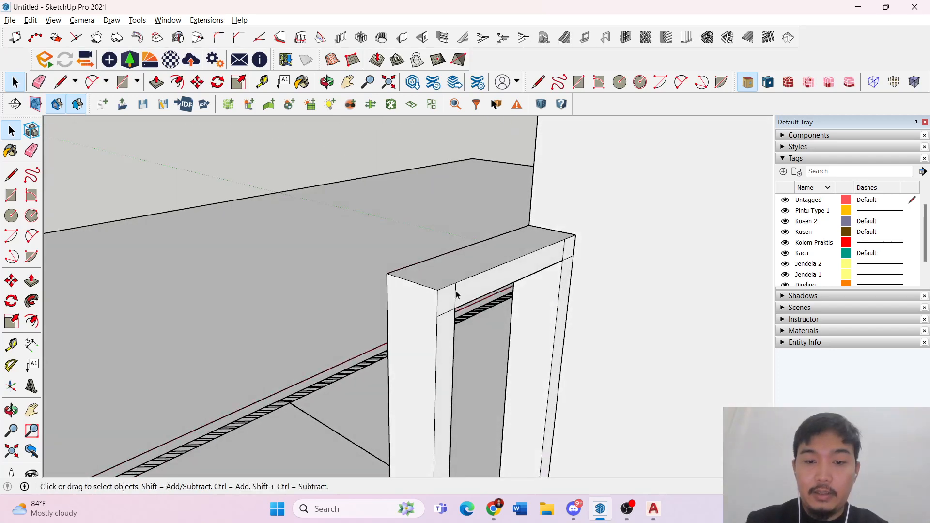
left_click(446, 313)
key("Delete")
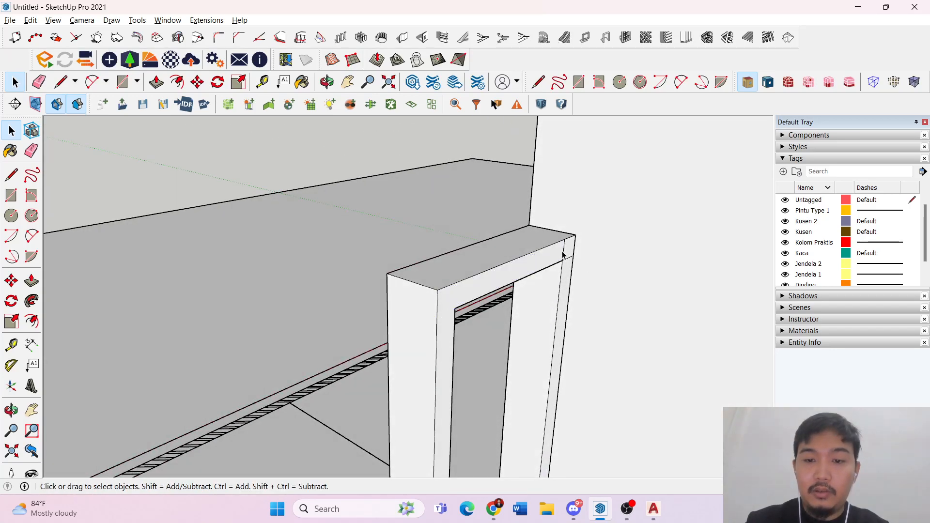
middle_click_drag(545, 267, 568, 287)
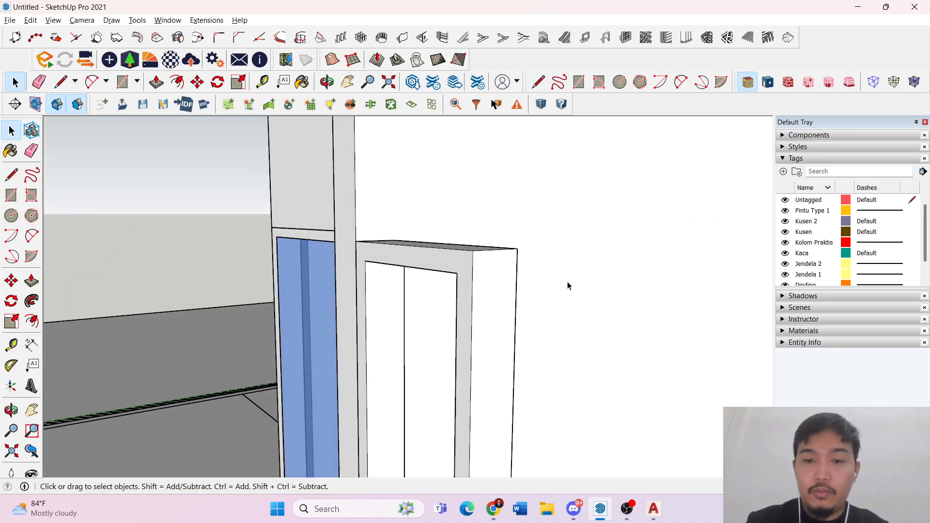
- Turn the whole loose window frame above the narrow sill wall into a component named "Kusen 3"
scroll(574, 245, "down", 7)
scroll(546, 376, "up", 6)
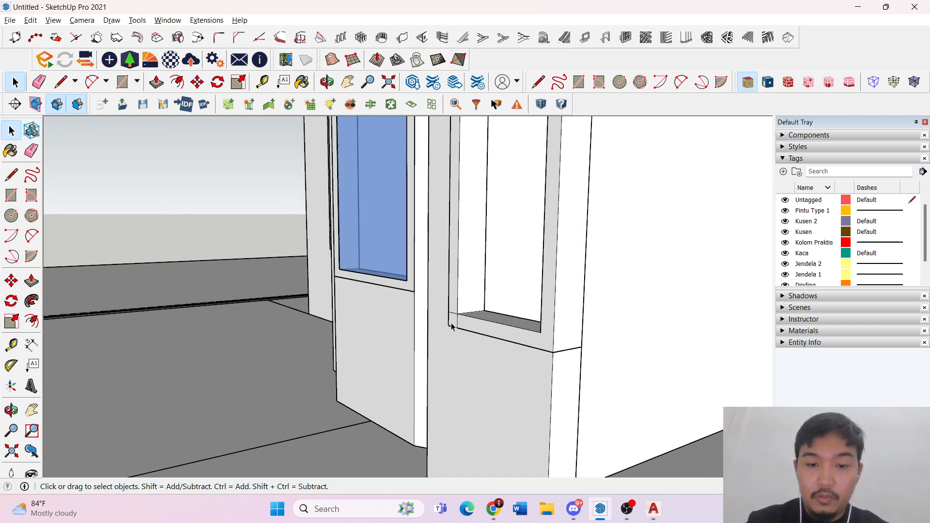
middle_click_drag(454, 317, 340, 353)
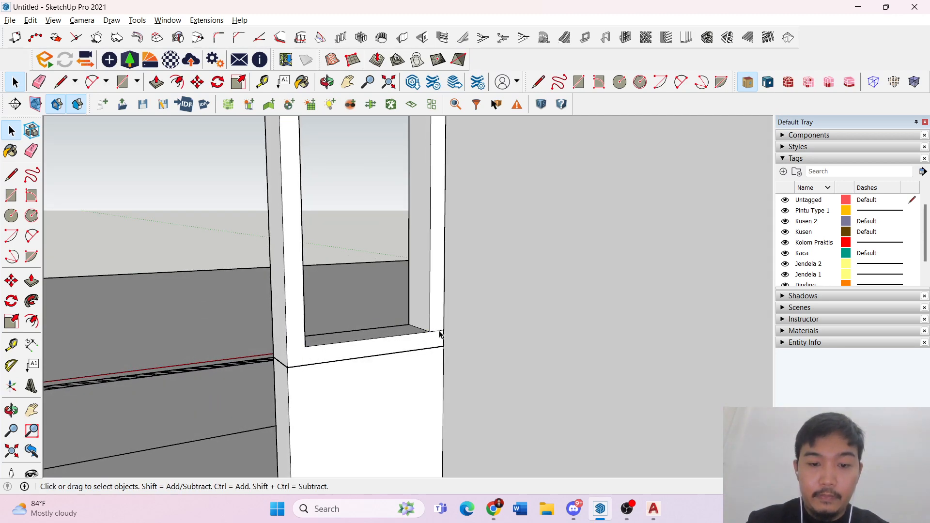
scroll(550, 338, "down", 10)
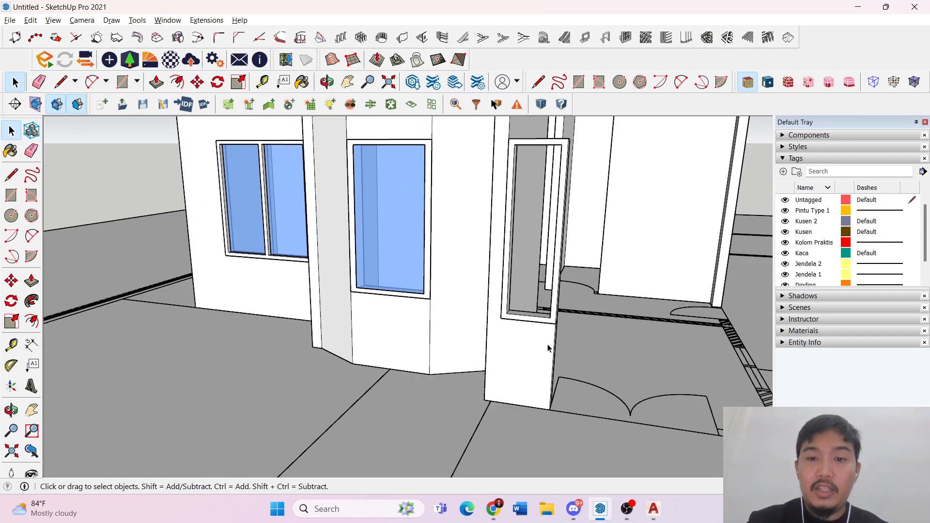
right_click(538, 201)
triple_click(528, 199)
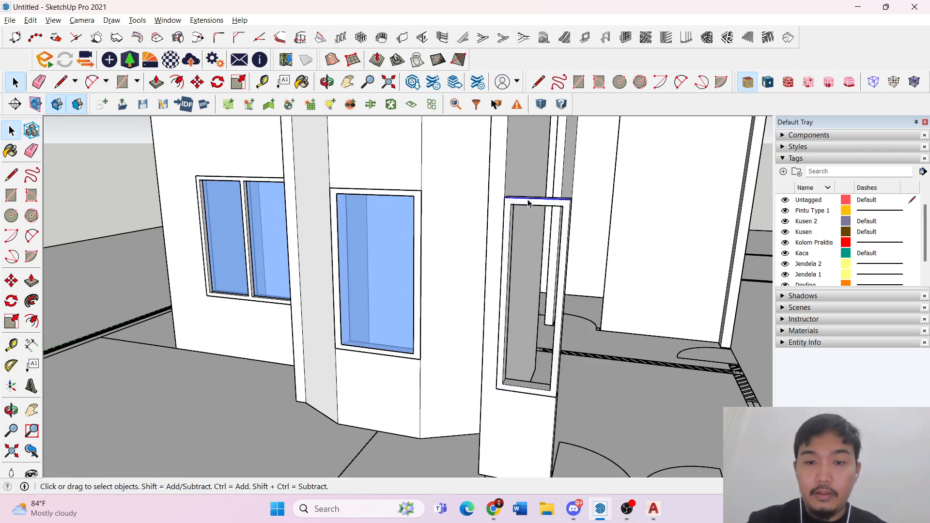
right_click(527, 200)
left_click(587, 288)
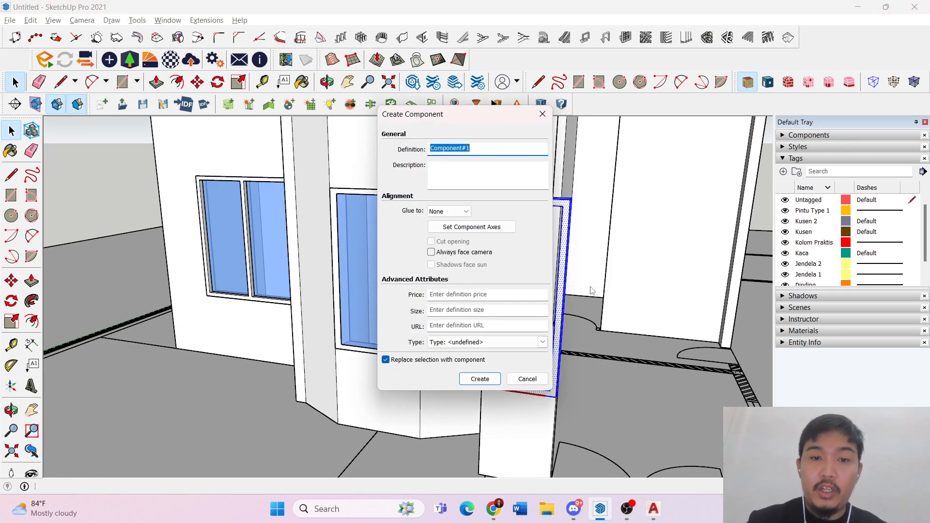
type("Kusen 3")
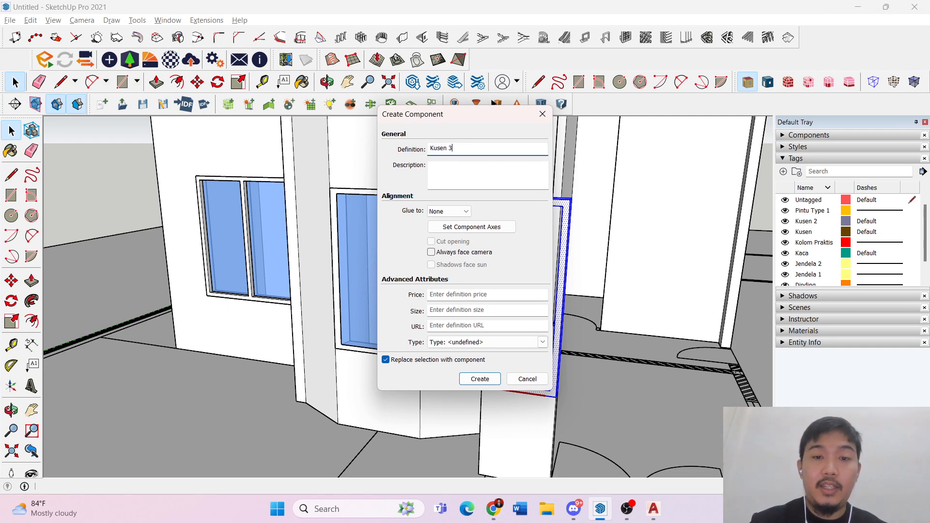
key("Return")
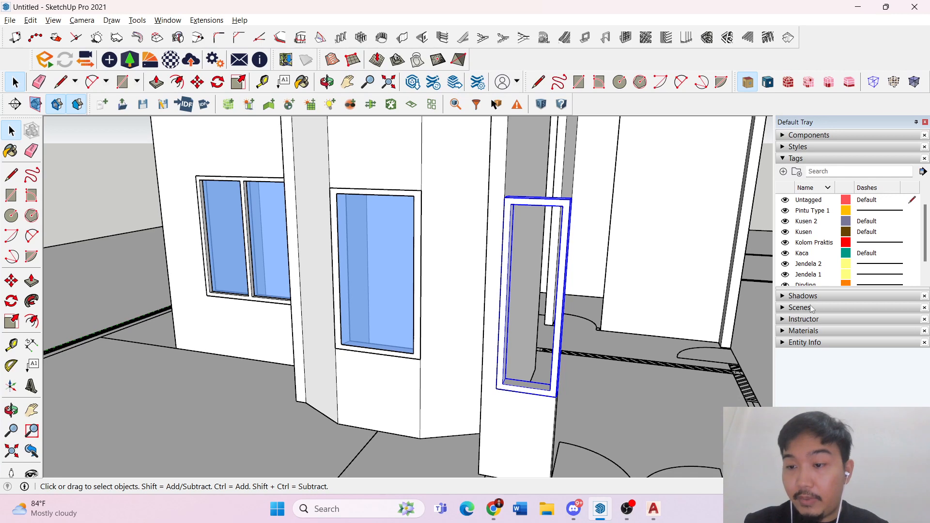
- Check the tags available for the frame component and add a new tag named "Kusen 3"
left_click(787, 344)
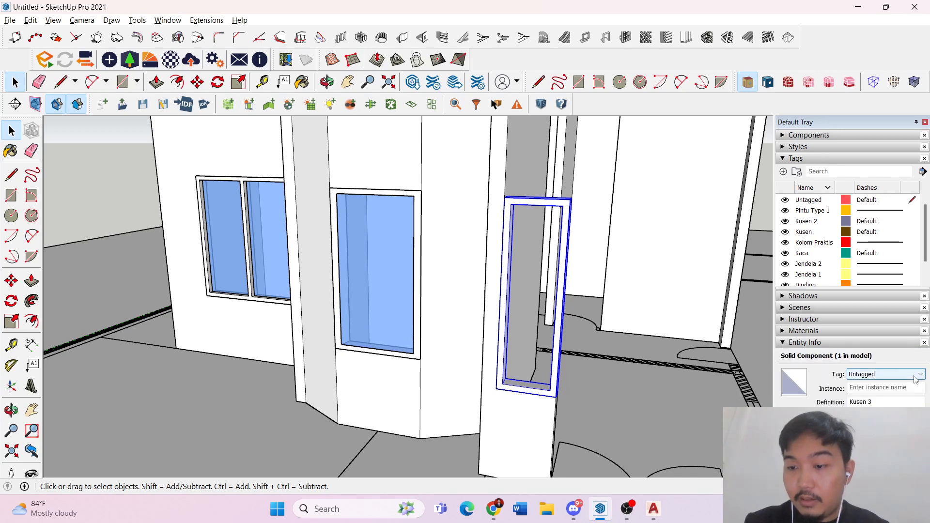
left_click(920, 374)
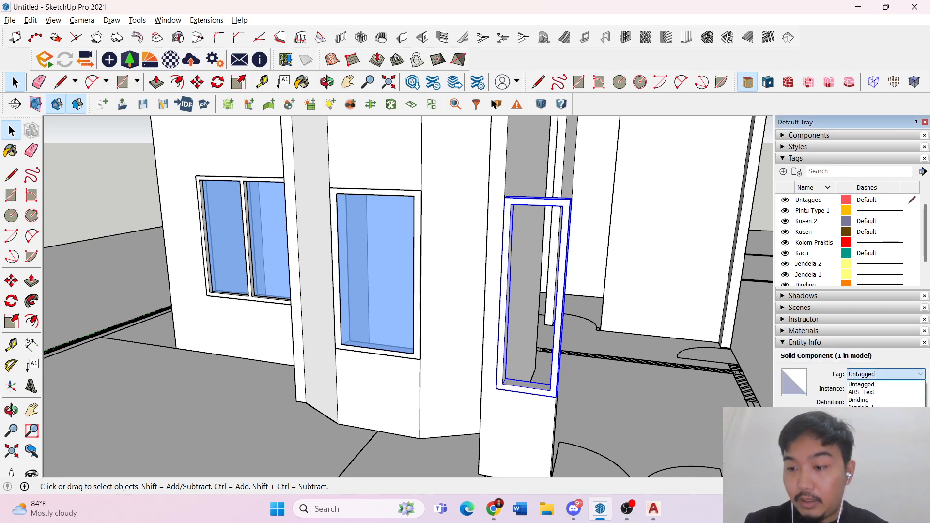
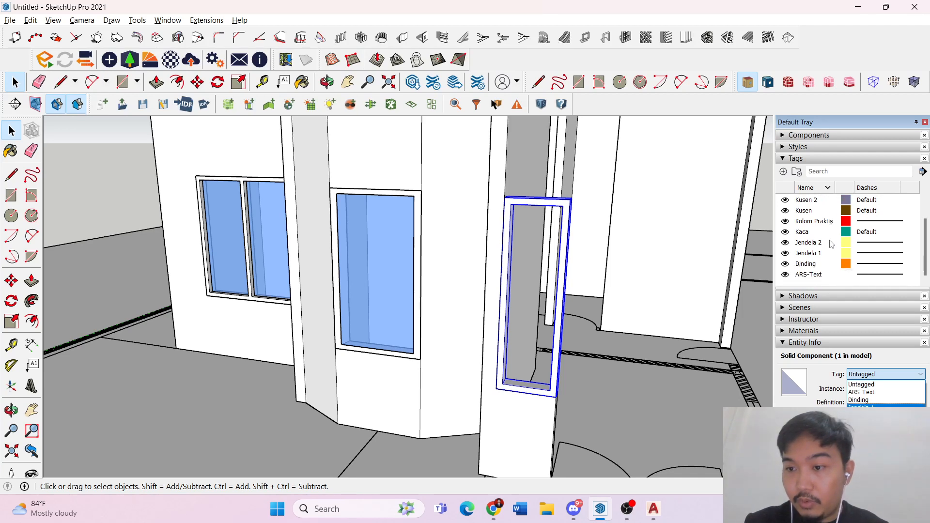
left_click(780, 186)
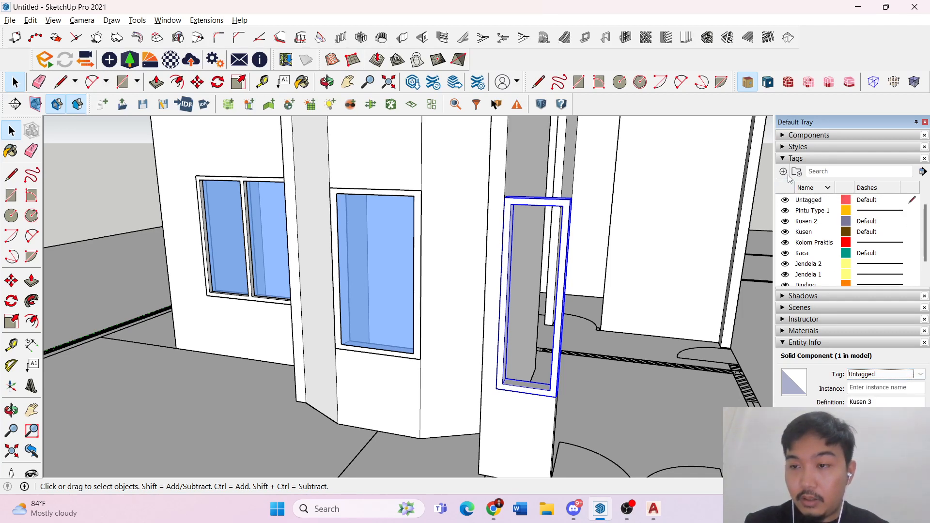
left_click(784, 172)
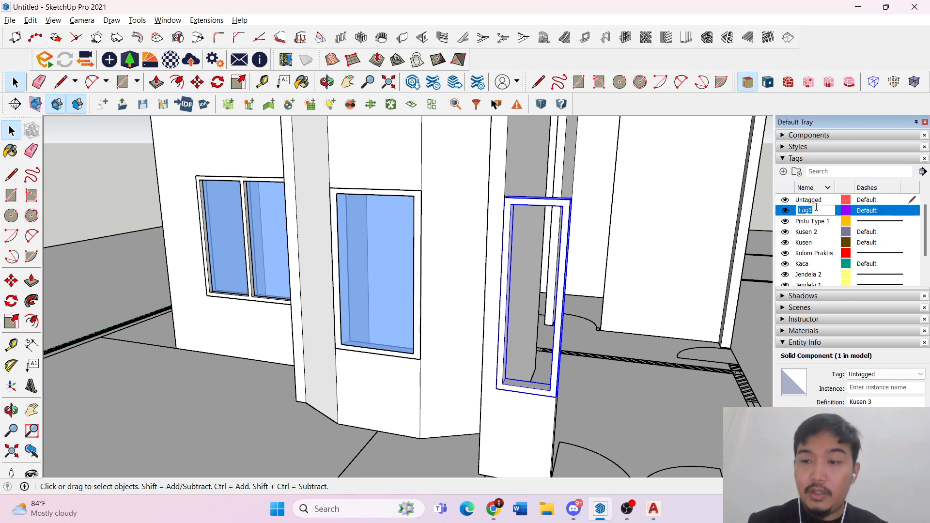
key("Return")
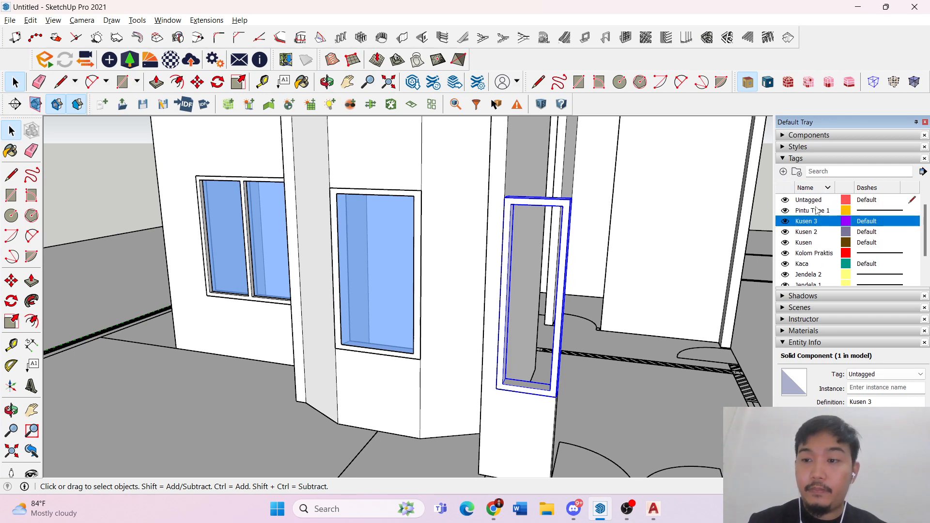
- Assign the narrow frame component to the Kusen 3 tag and toggle that tag's visibility off and on
left_click(885, 373)
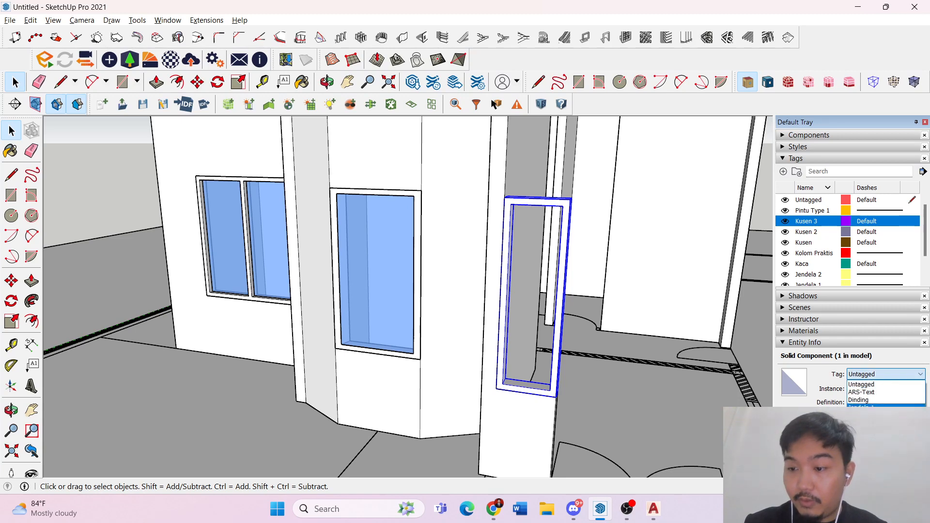
left_click(862, 455)
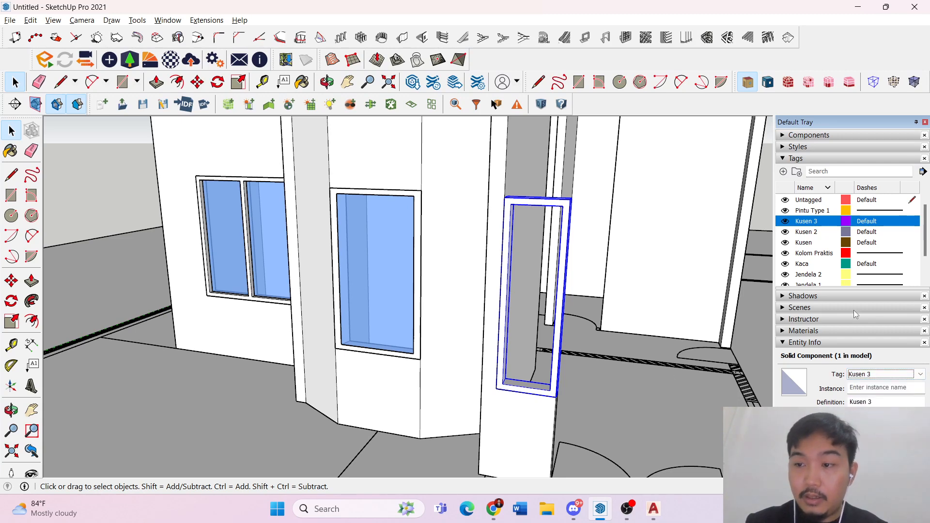
left_click(785, 221)
left_click(785, 221)
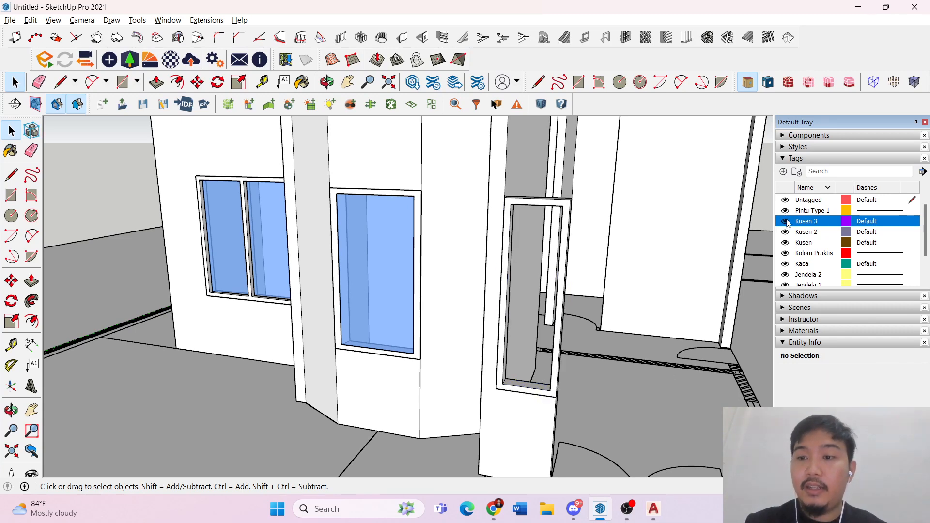
scroll(198, 241, "down", 3)
scroll(373, 349, "up", 8)
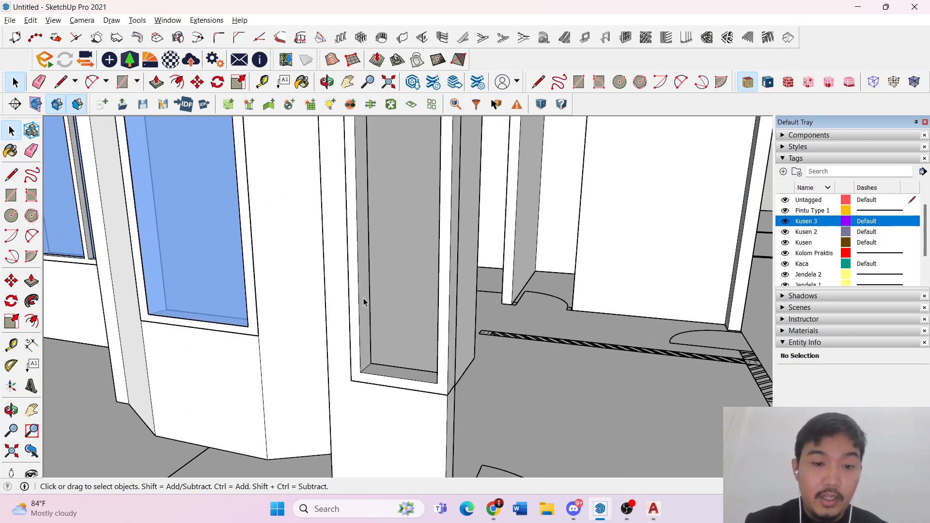
key("r")
left_click(353, 368)
scroll(423, 324, "down", 5)
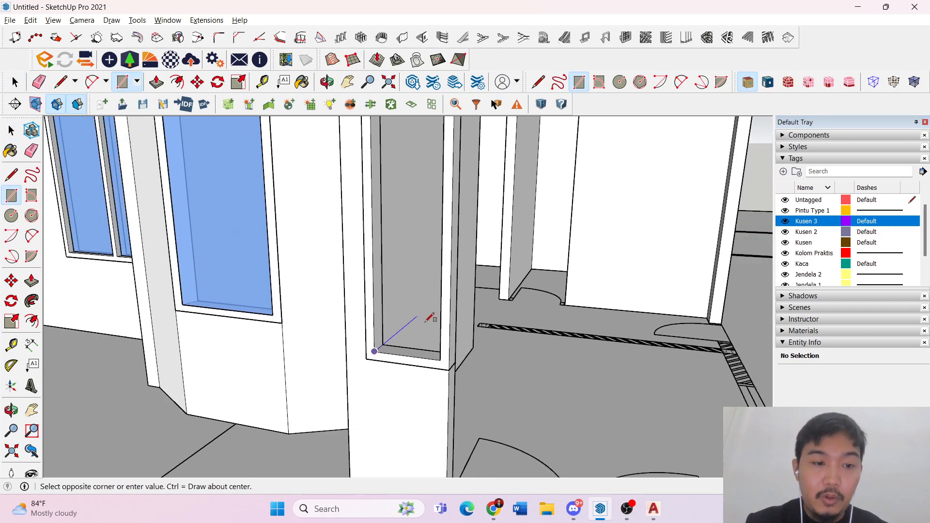
scroll(422, 252, "down", 3)
key("Escape")
- Draw a rectangle across the Kusen 3 frame opening, from the lower inner corner's depth midpoint to the diagonally opposite upper corner's midpoint
scroll(409, 317, "up", 8)
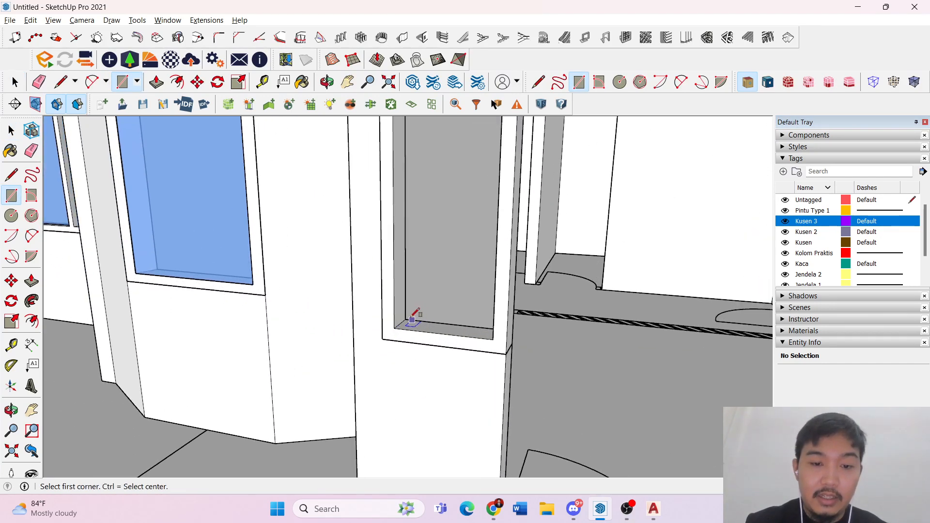
scroll(405, 319, "up", 2)
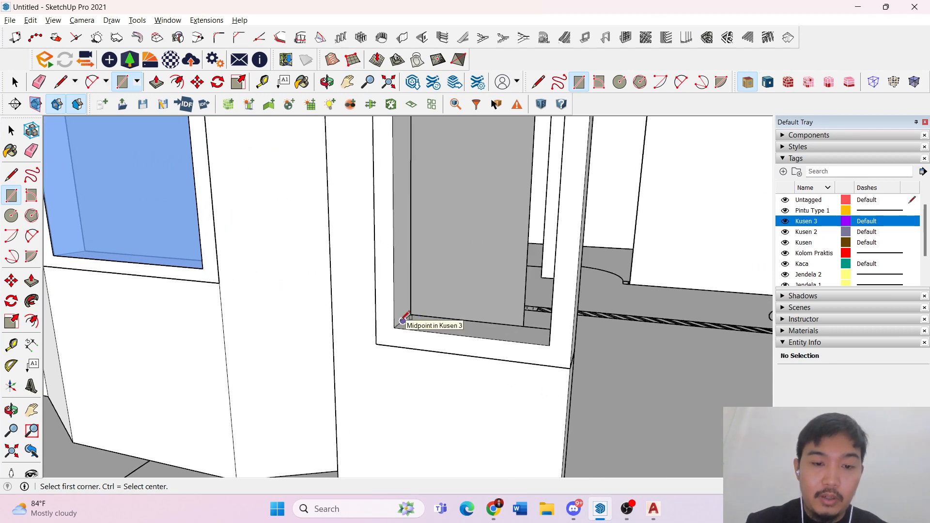
left_click(404, 320)
scroll(405, 318, "down", 10)
mouse_move(484, 276)
middle_mouse_down()
mouse_move(510, 240)
mouse_move(603, 166)
mouse_move(515, 264)
mouse_move(483, 272)
middle_mouse_up()
scroll(453, 288, "down", 4)
scroll(453, 288, "down", 2)
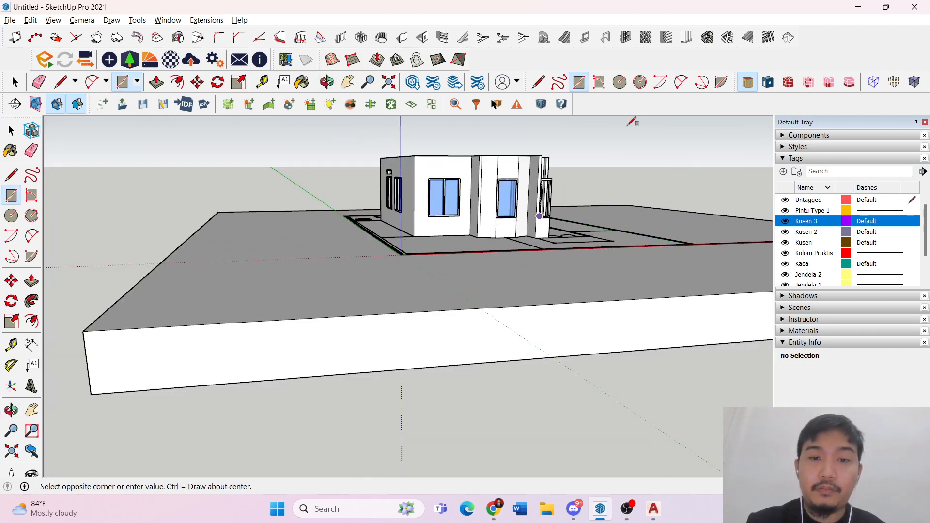
scroll(560, 174, "up", 11)
middle_click_drag(546, 175, 601, 128)
scroll(528, 187, "up", 3)
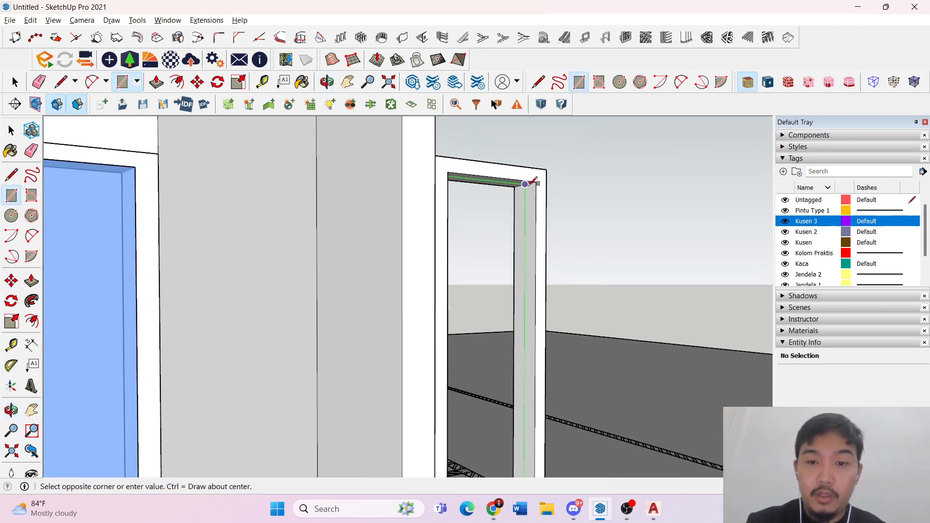
left_click(531, 183)
scroll(515, 219, "down", 7)
key("space")
- Push/pull the new face inside the narrow frame into a thin glass pane
scroll(487, 273, "up", 1)
key("p")
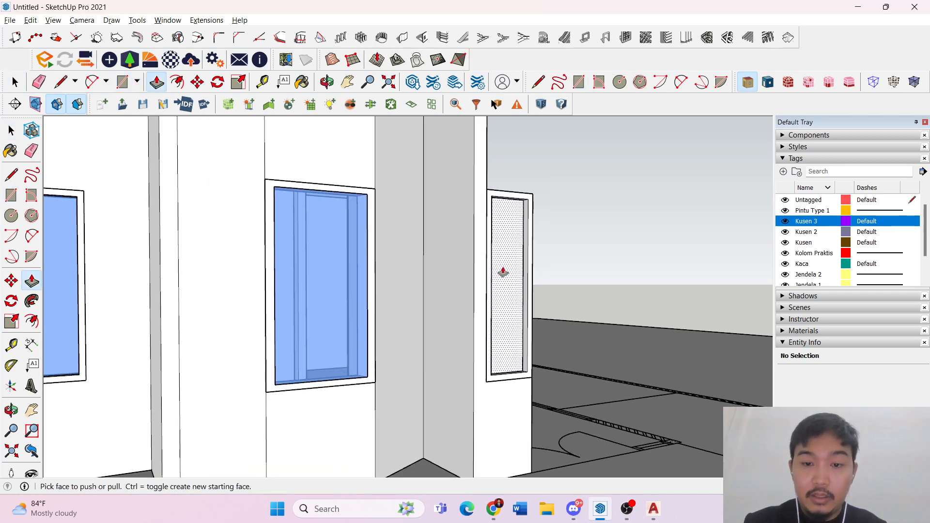
left_click(506, 274)
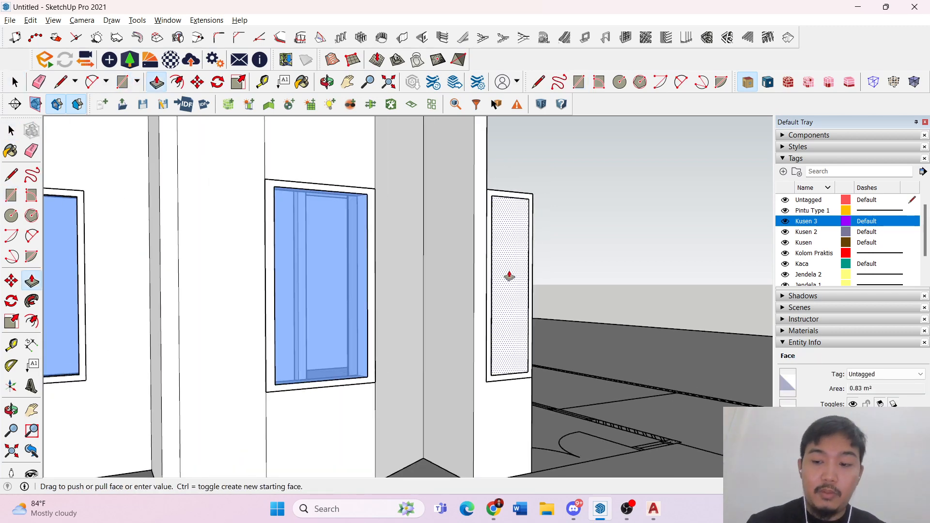
left_click(509, 276)
key("space")
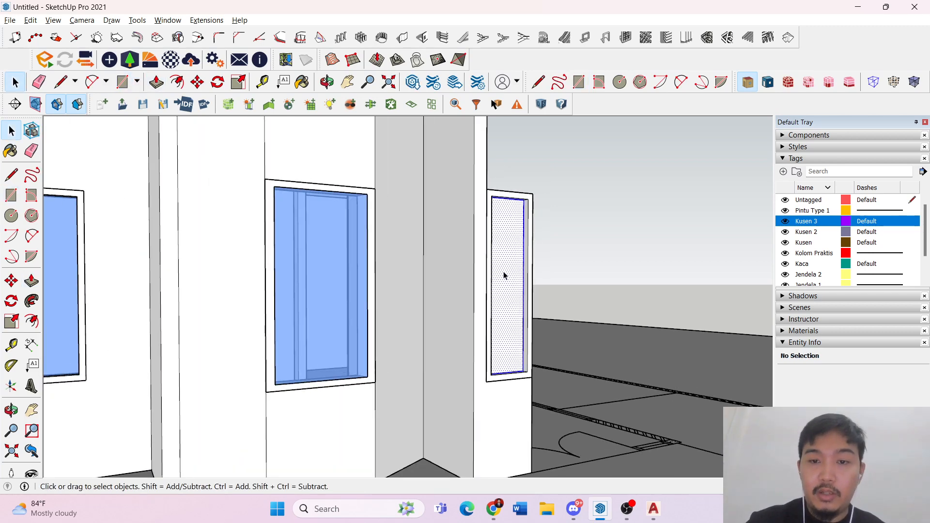
- Group the whole glass pane, assign it to the Kaca tag, and toggle that tag's visibility off and on
triple_click(506, 273)
right_click(509, 271)
left_click(545, 369)
middle_click_drag(602, 286, 473, 305)
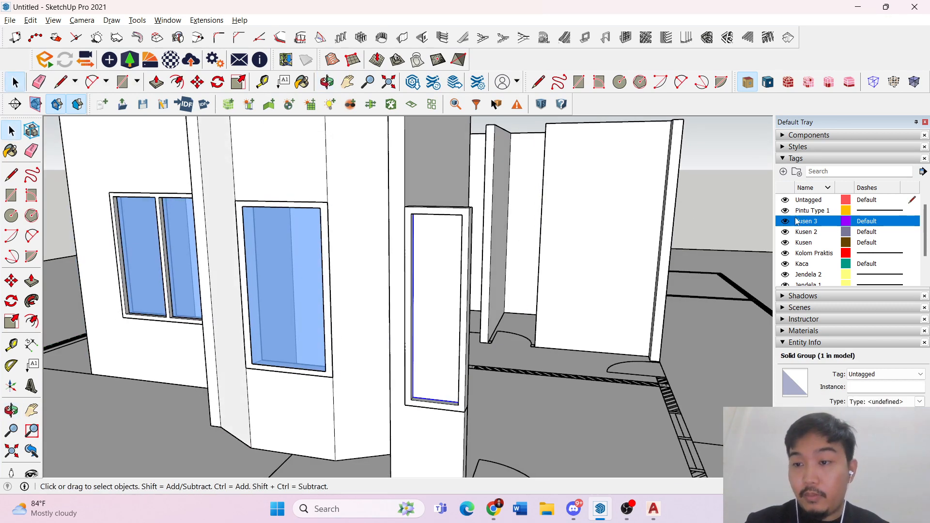
left_click(890, 374)
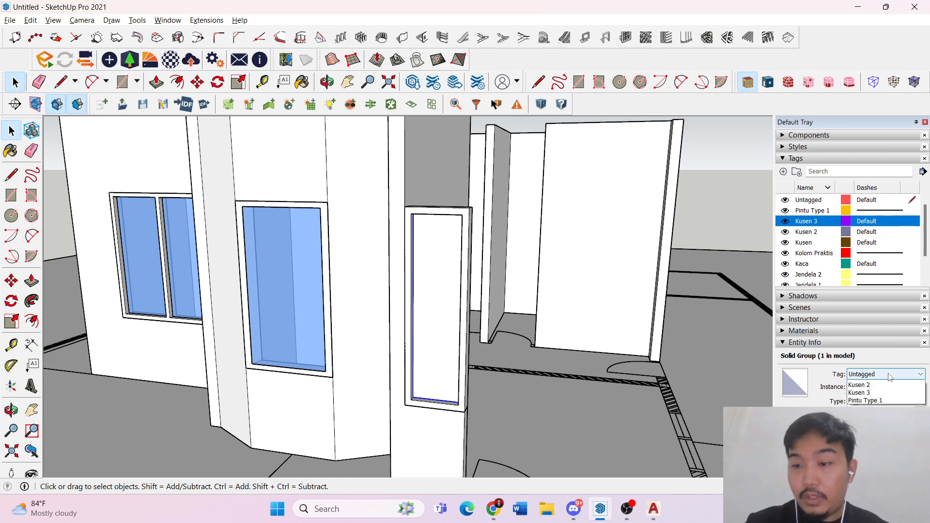
left_click(872, 423)
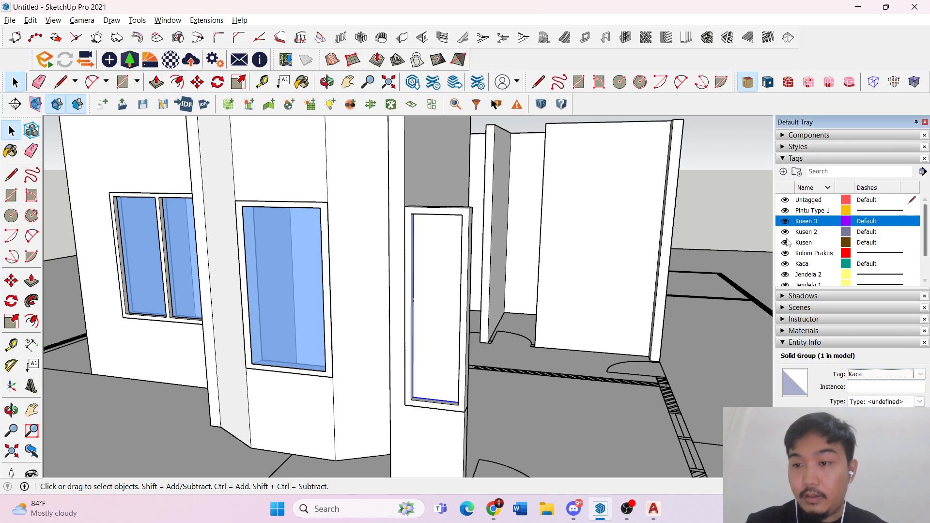
left_click(785, 264)
left_click(785, 264)
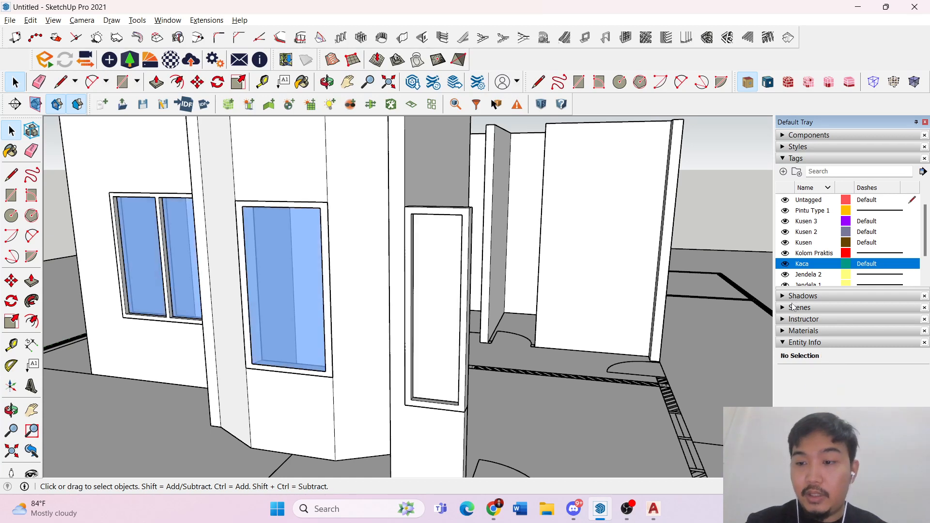
- Browse the components stored in the model, from the imported floor plan through the window glass and frame definitions
left_click(780, 158)
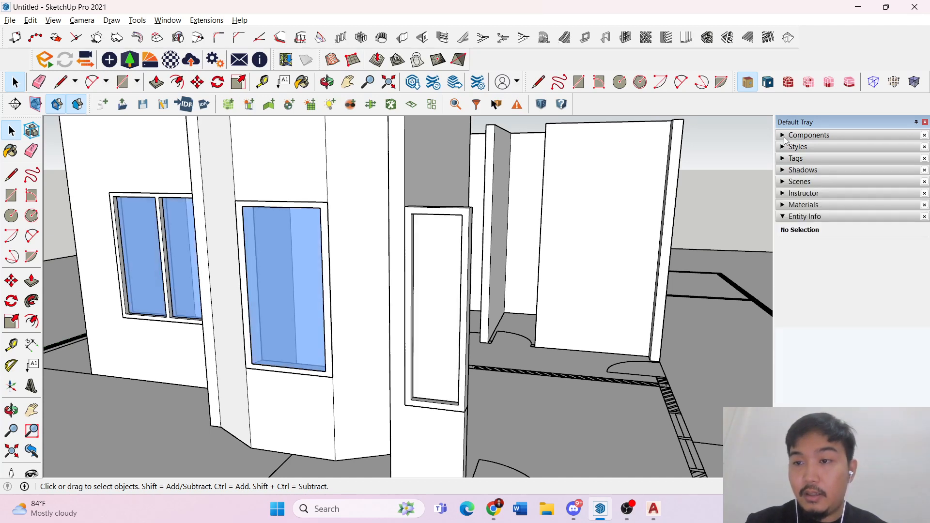
left_click(783, 136)
left_click(783, 136)
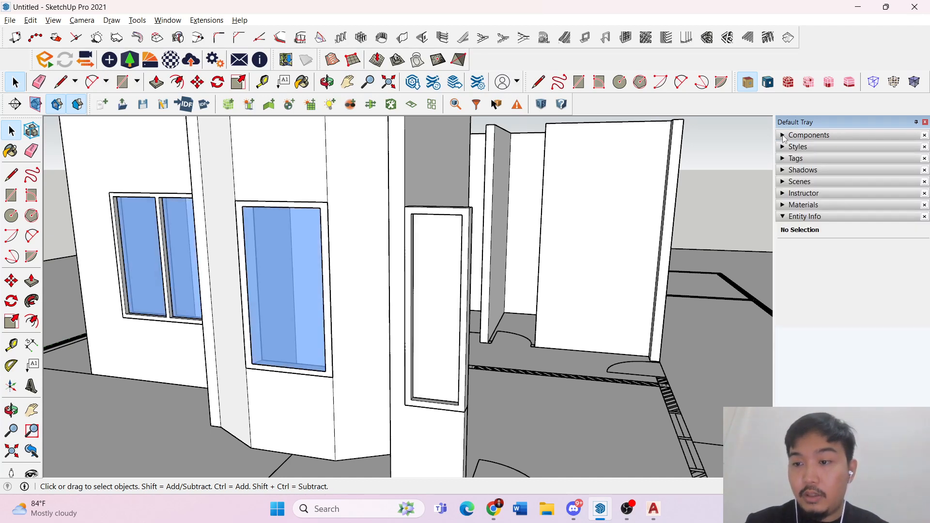
left_click(781, 182)
left_click(782, 181)
left_click(782, 134)
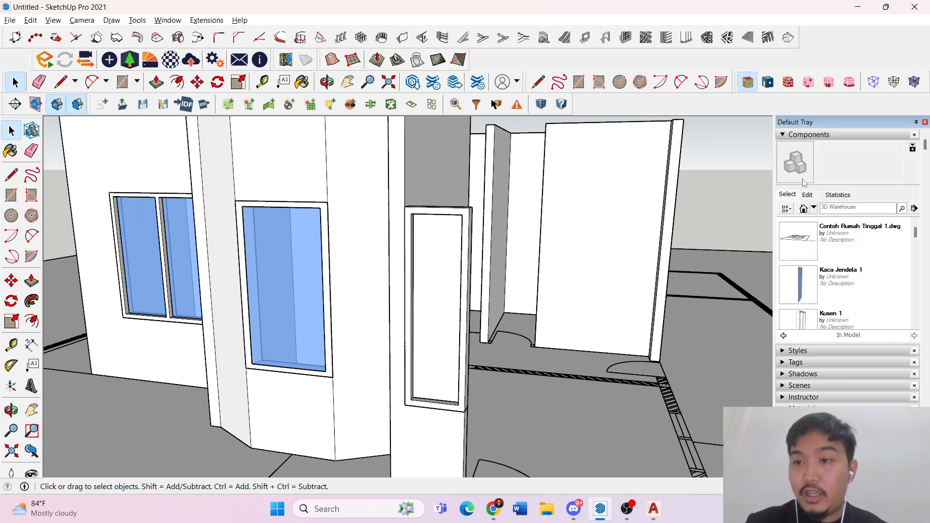
scroll(817, 283, "up", 5)
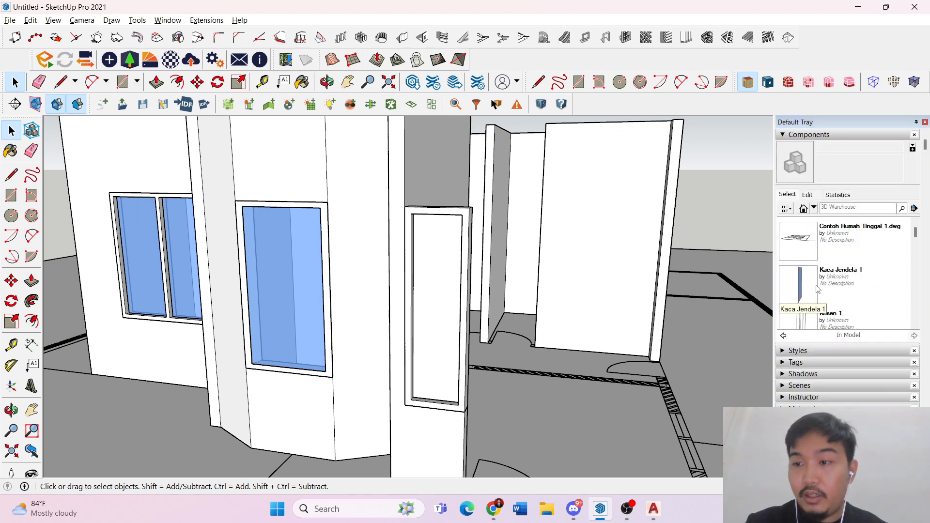
scroll(838, 292, "down", 1)
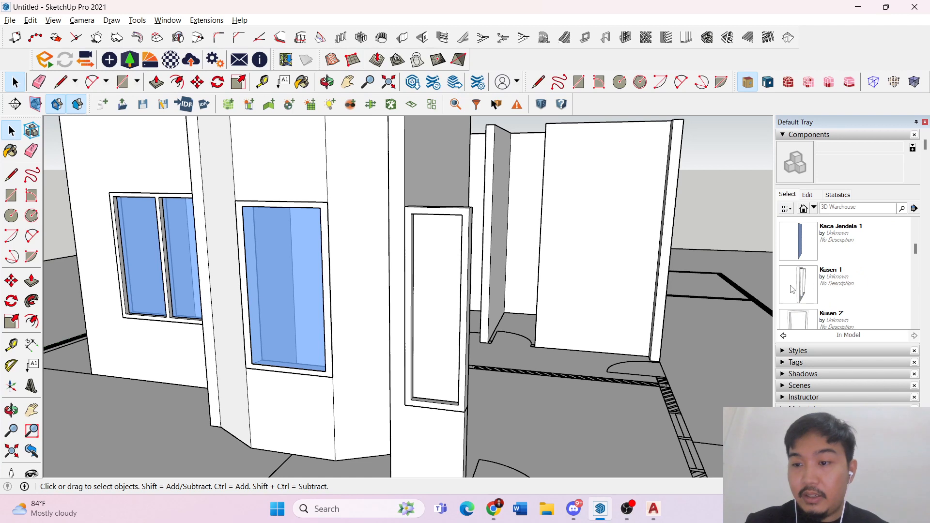
scroll(840, 264, "up", 1)
scroll(834, 298, "down", 5)
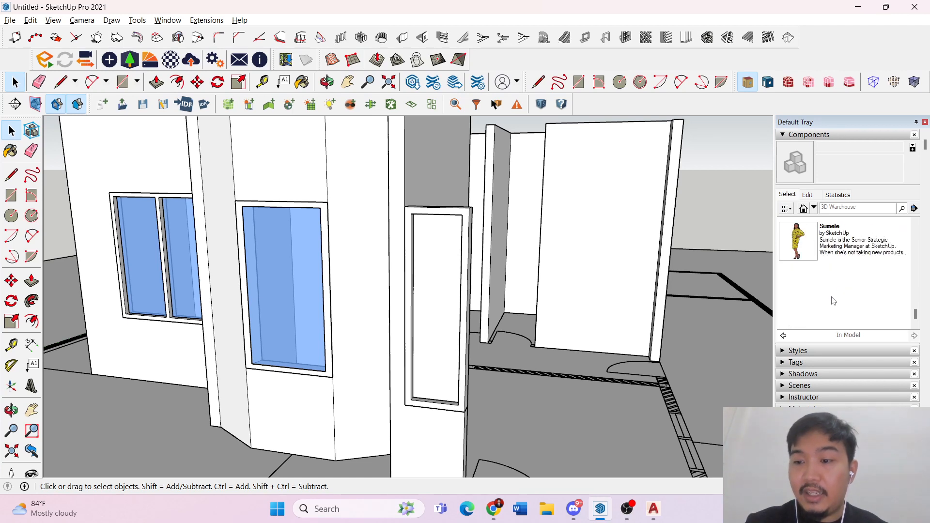
- Paint the narrow window's glass pane with the Translucent Glass Blue material
scroll(832, 296, "up", 5)
left_click(786, 136)
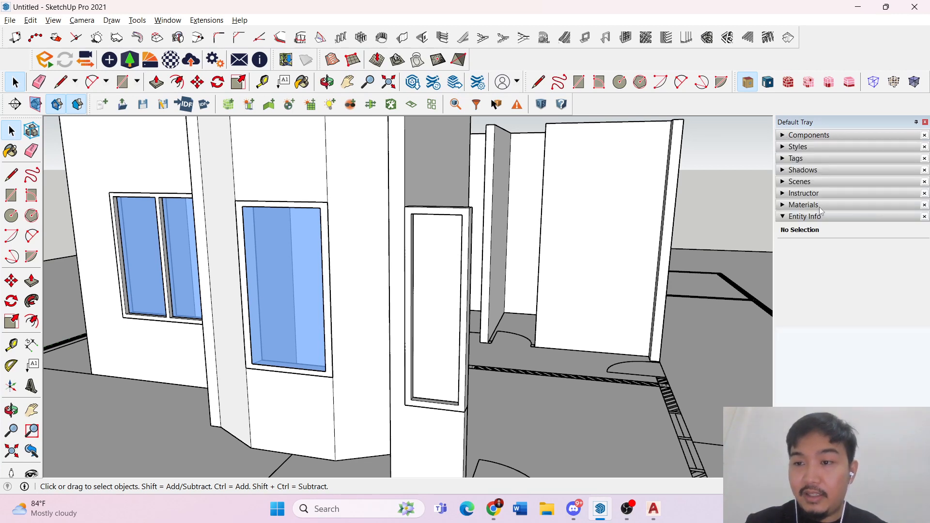
left_click(787, 169)
left_click(785, 171)
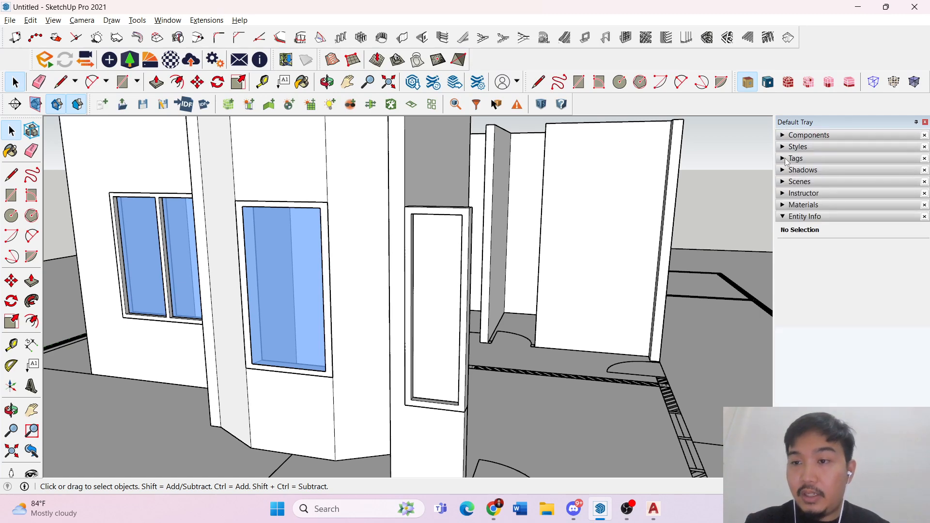
left_click(787, 205)
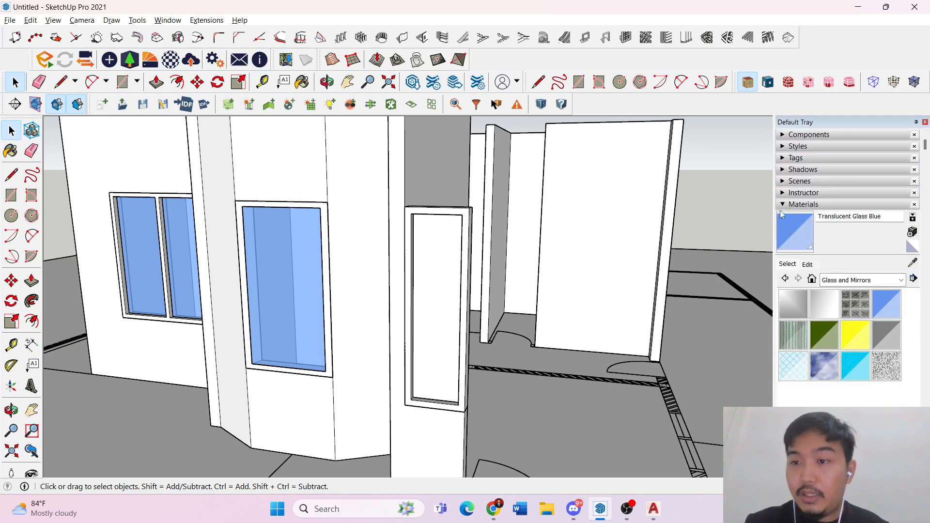
key("b")
left_click(438, 254)
key("space")
mouse_move(438, 253)
middle_mouse_down()
mouse_move(427, 272)
mouse_move(513, 289)
mouse_move(158, 279)
mouse_move(528, 310)
middle_mouse_up()
scroll(543, 368, "down", 4)
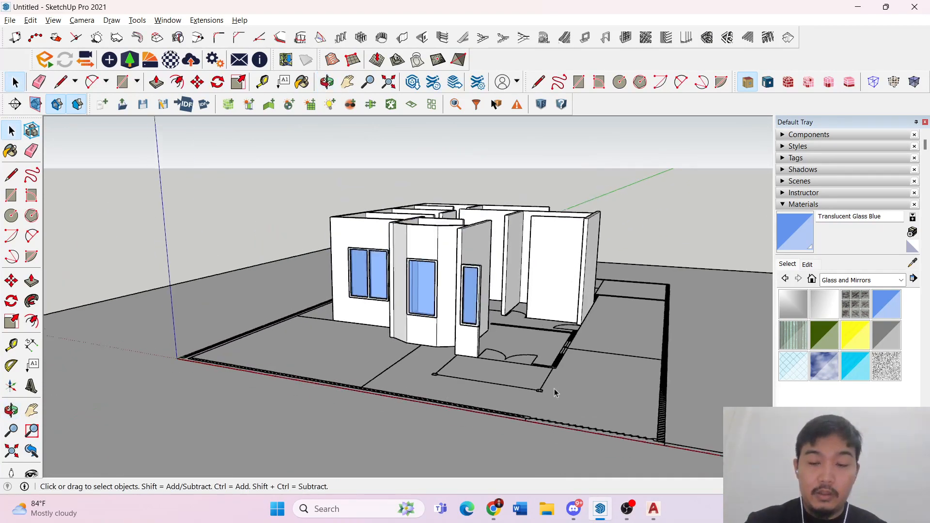
- Push the wall's door-side end face below the narrow window back to the frame line shown on the floor plan
middle_click_drag(554, 392, 649, 405)
scroll(394, 282, "up", 3)
scroll(369, 320, "up", 3)
scroll(262, 328, "up", 2)
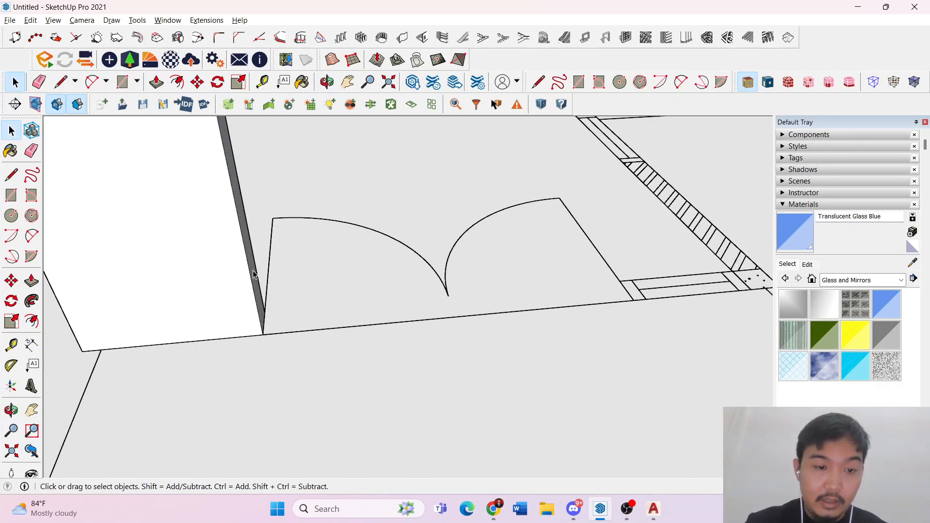
scroll(264, 270, "up", 2)
double_click(264, 270)
scroll(264, 270, "down", 4)
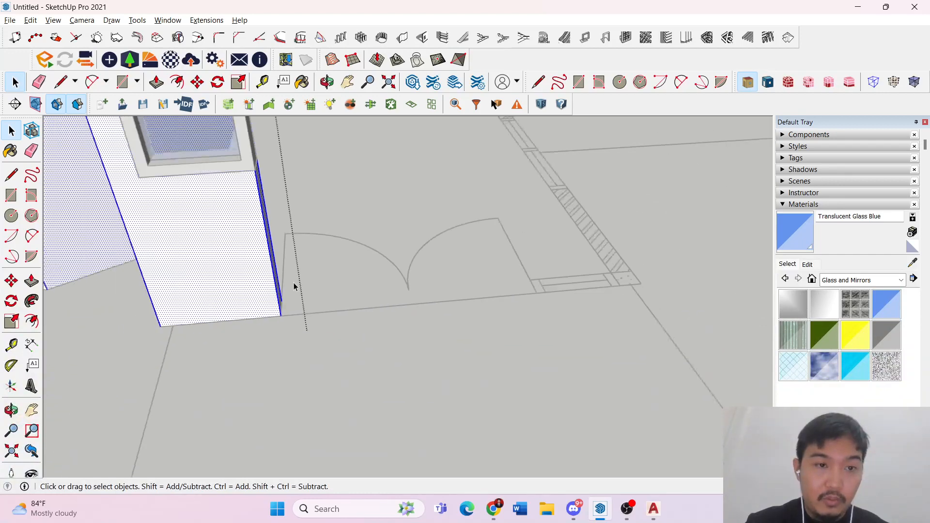
scroll(261, 217, "up", 2)
mouse_move(270, 211)
middle_mouse_down()
mouse_move(270, 203)
mouse_move(264, 216)
middle_mouse_up()
key("p")
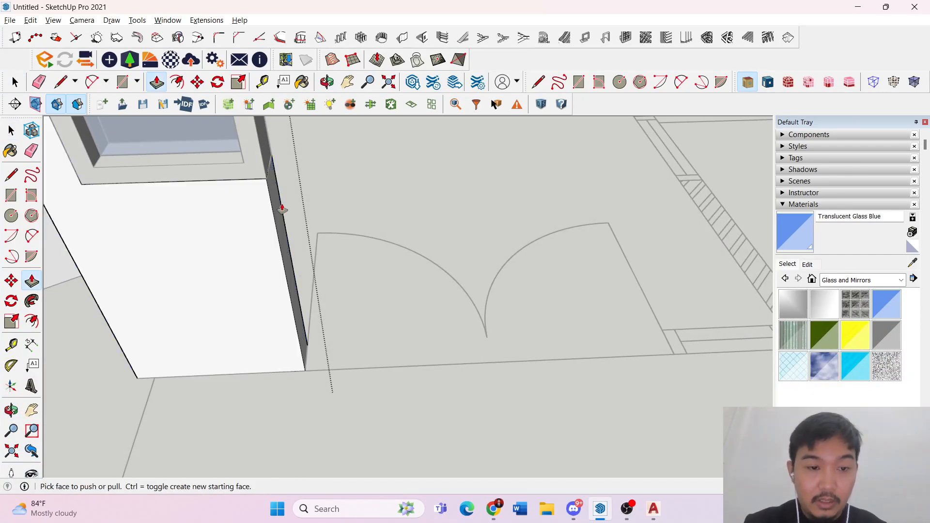
left_click(253, 212)
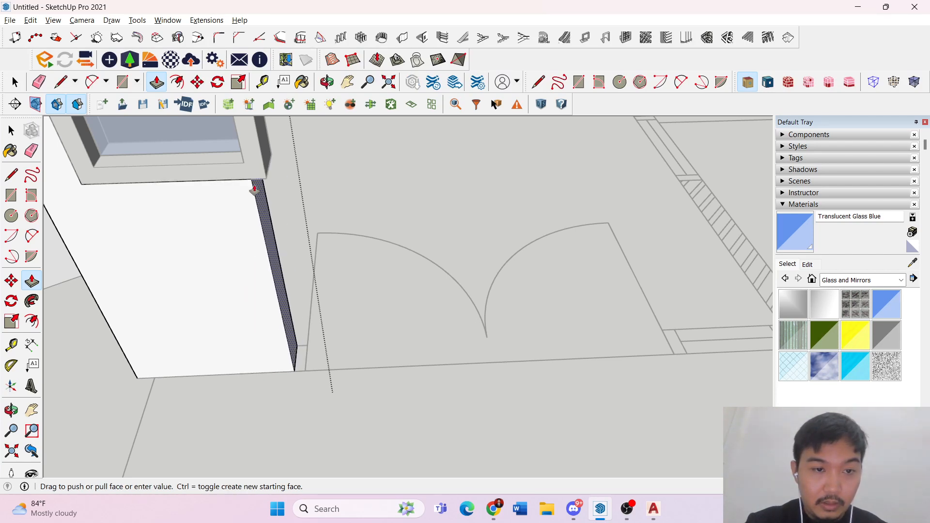
left_click(289, 377)
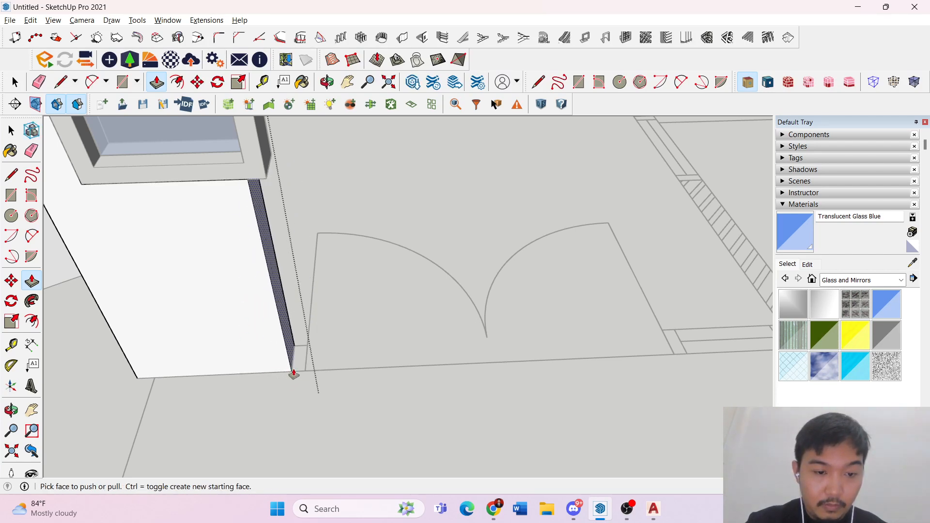
key("space")
scroll(298, 371, "up", 5)
scroll(290, 343, "down", 5)
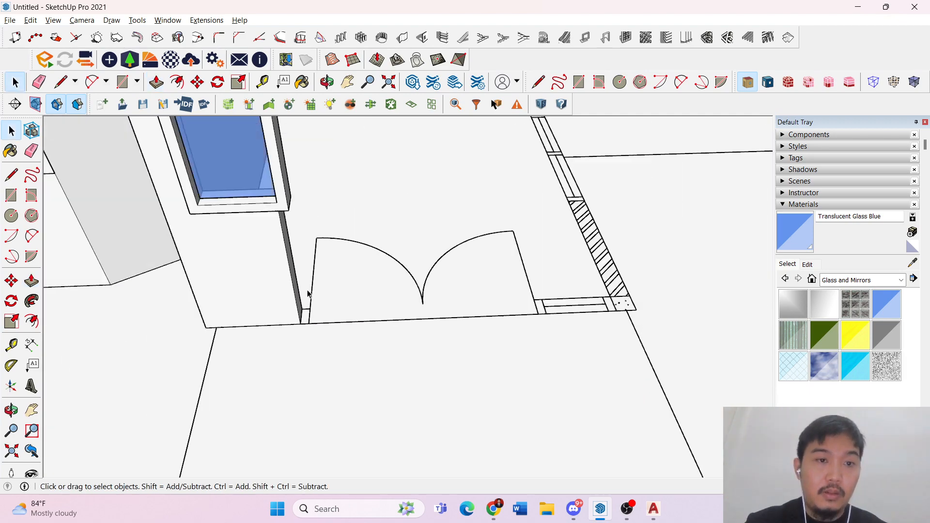
- Divide the narrow frame's underside with a line at the wall edge and push/pull its door-side part down to the floor
mouse_move(293, 339)
middle_mouse_down()
mouse_move(367, 212)
mouse_move(373, 176)
mouse_move(402, 213)
mouse_move(426, 182)
mouse_move(405, 160)
middle_mouse_up()
scroll(397, 202, "up", 3)
double_click(424, 170)
key("l")
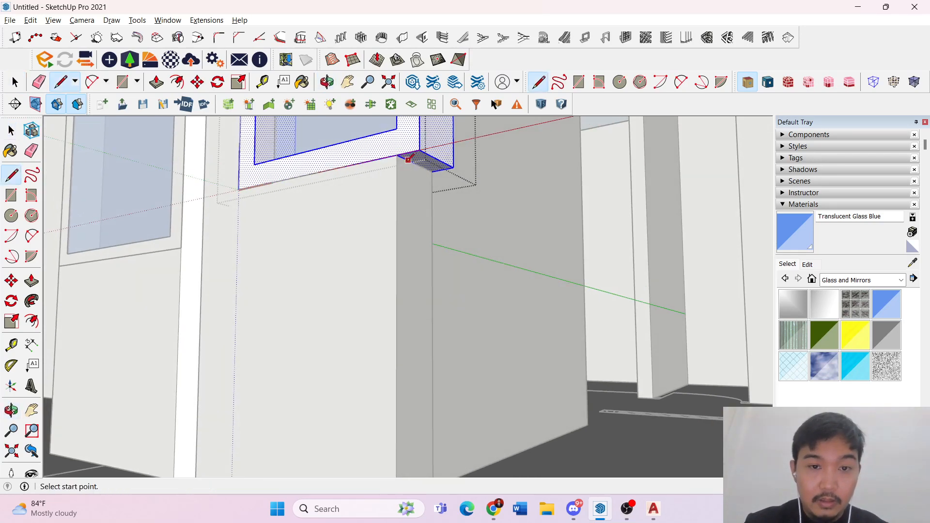
left_click(397, 155)
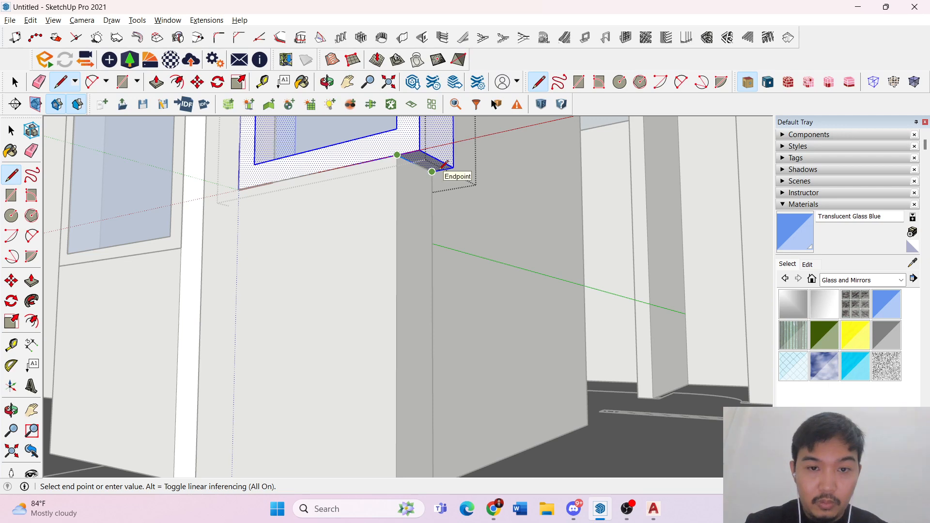
key("space")
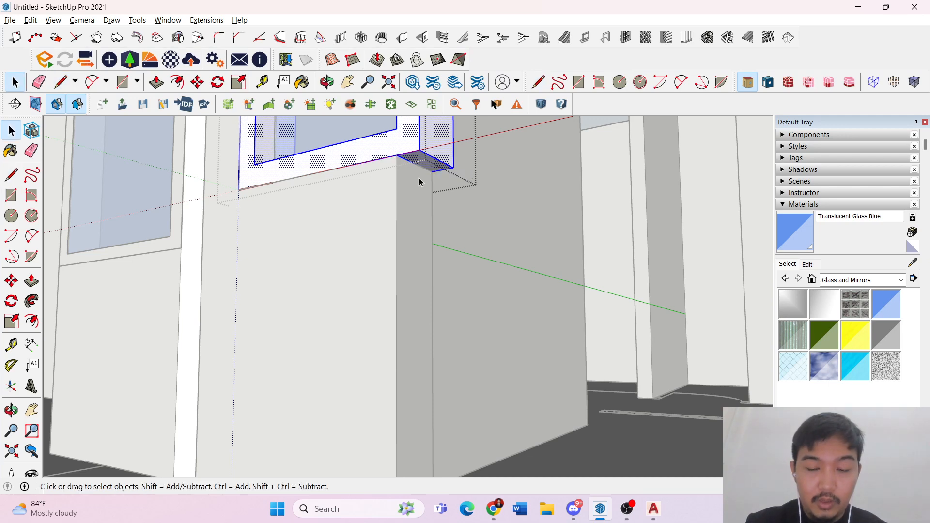
key("p")
left_click(414, 172)
scroll(415, 242, "down", 5)
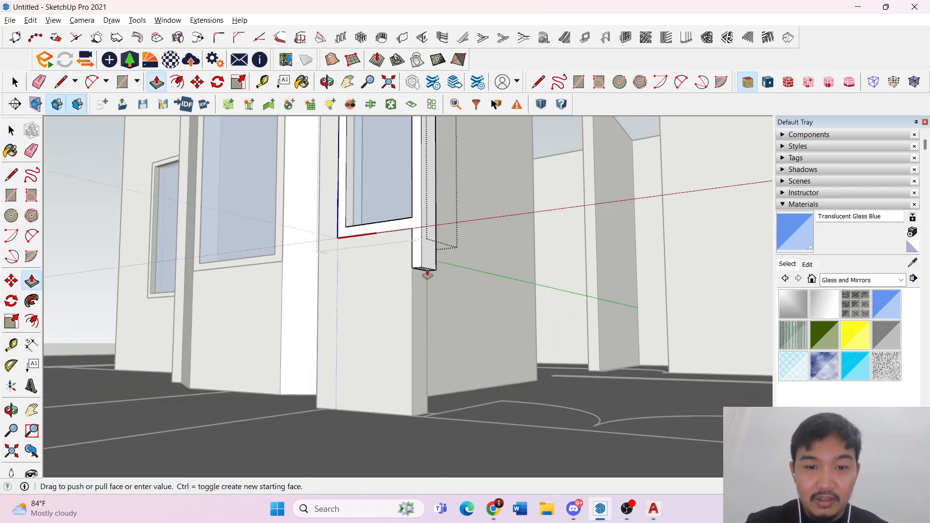
key("space")
scroll(459, 301, "down", 10)
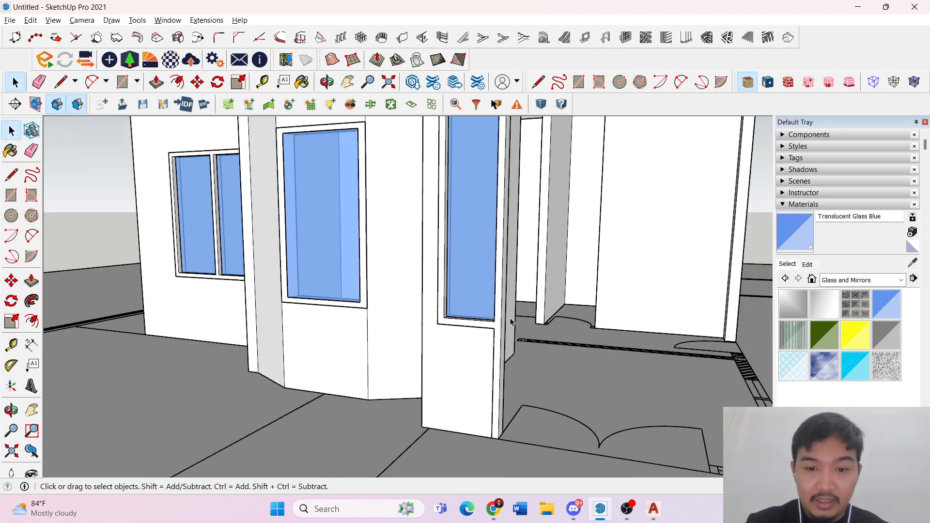
middle_click_drag(600, 293, 605, 365)
scroll(509, 399, "up", 8)
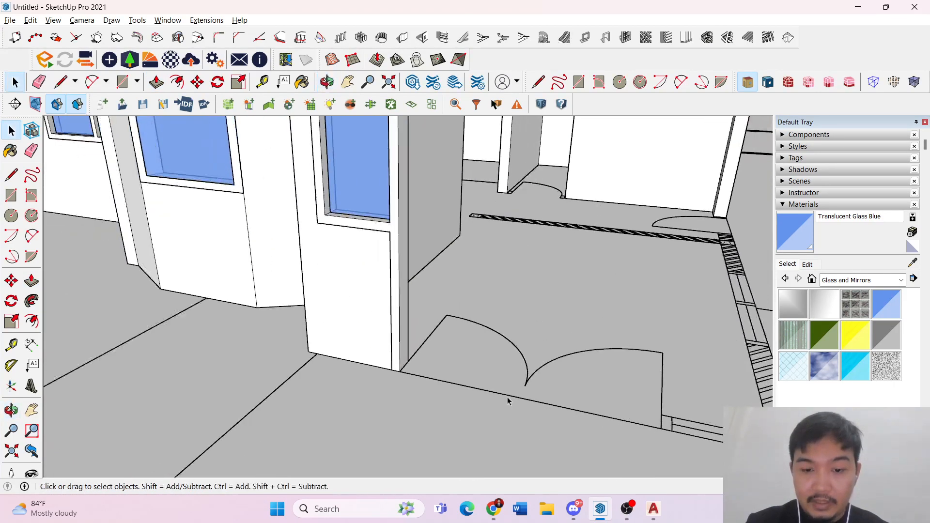
scroll(504, 310, "down", 6)
scroll(388, 324, "up", 7)
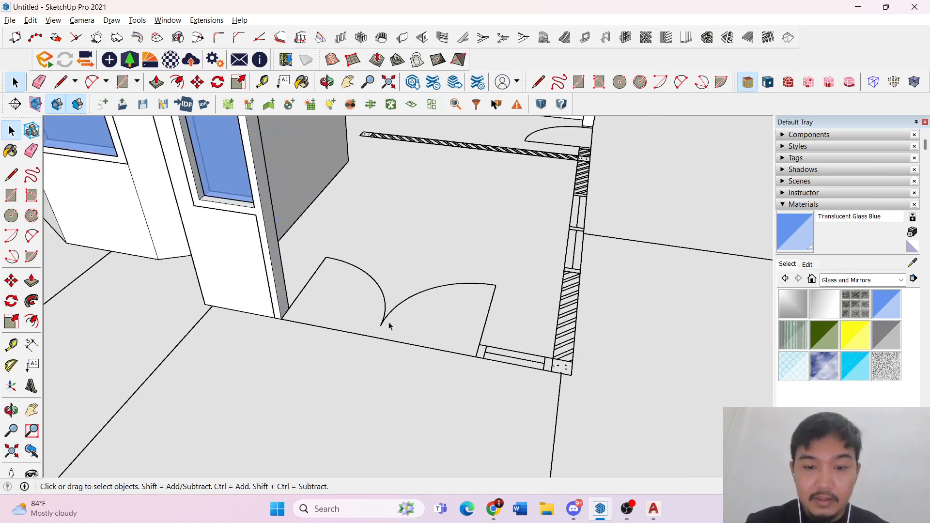
middle_click_drag(327, 298, 376, 343)
middle_click_drag(589, 375, 401, 286)
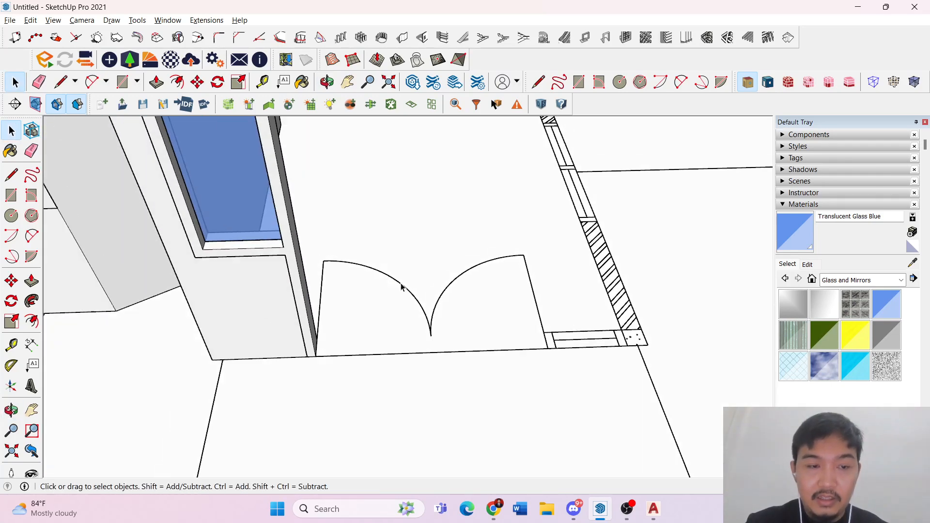
double_click(285, 241)
scroll(290, 251, "down", 3)
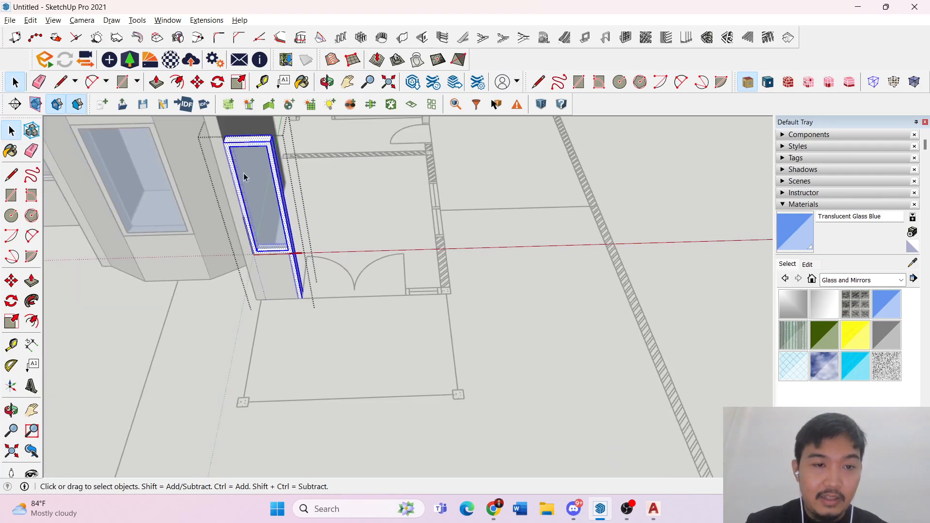
right_click(275, 161)
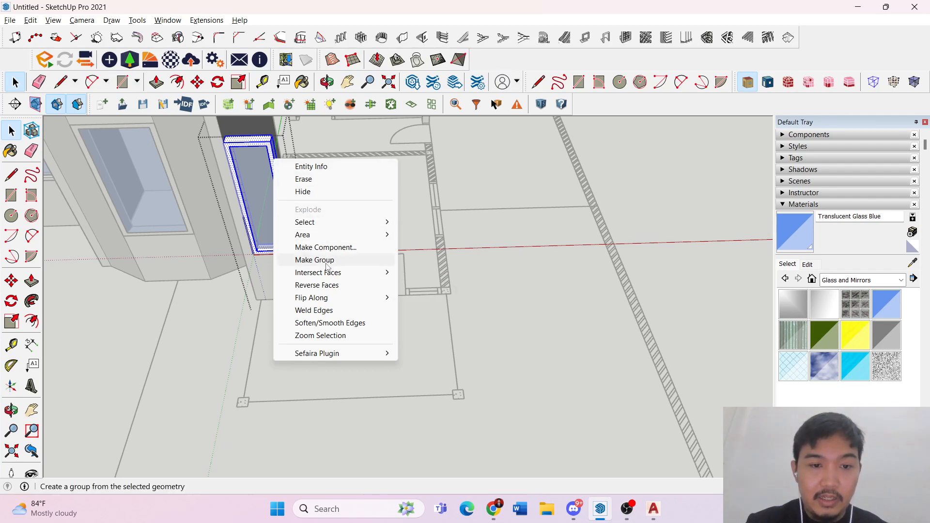
left_click(409, 221)
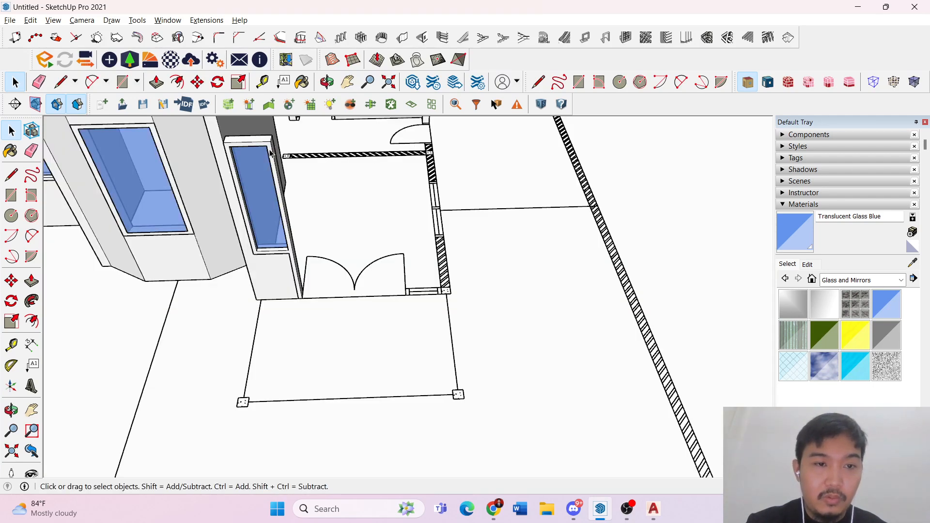
- Explode the narrow window's frame component and turn its geometry into a group
left_click(269, 153)
right_click(270, 153)
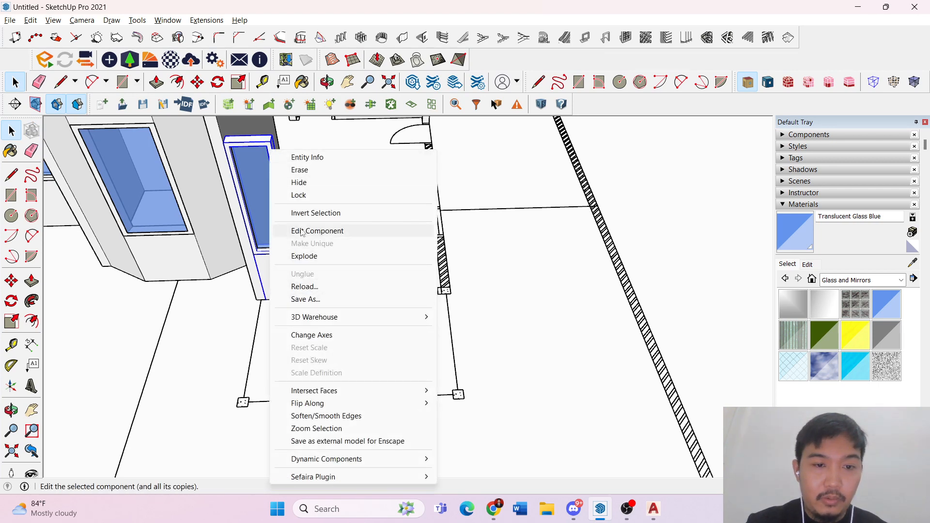
left_click(269, 145)
right_click(270, 144)
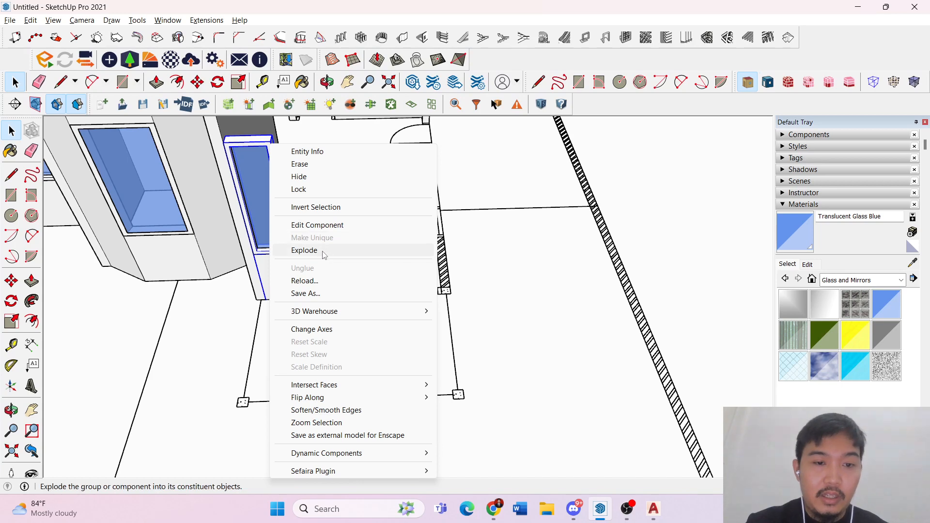
left_click(323, 251)
right_click(282, 140)
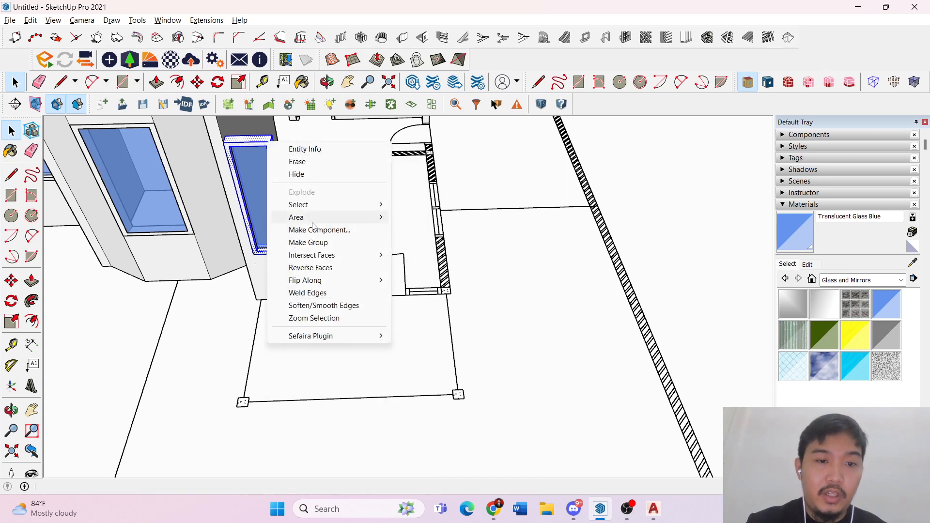
left_click(307, 242)
- Try to copy the frame group without its glass to the other side of the double door, and undo the copy
scroll(388, 283, "up", 5)
scroll(434, 318, "down", 4)
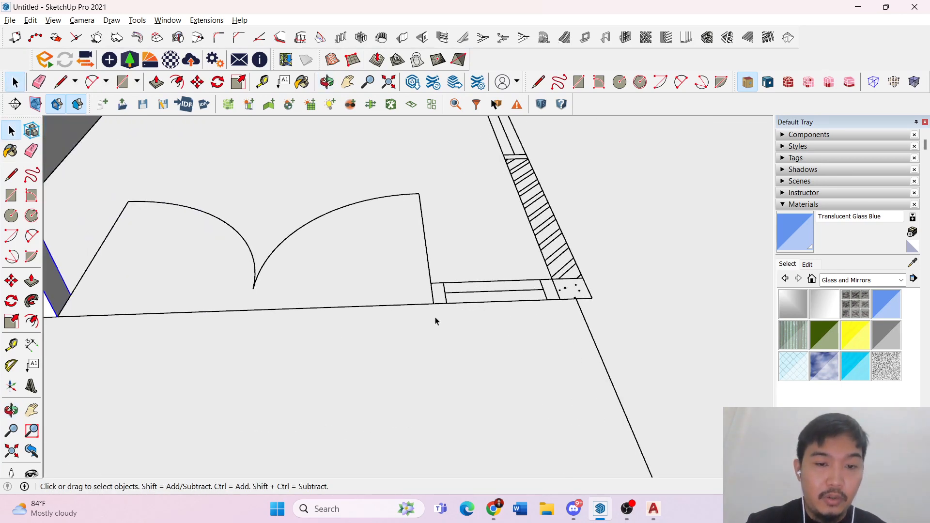
key("m")
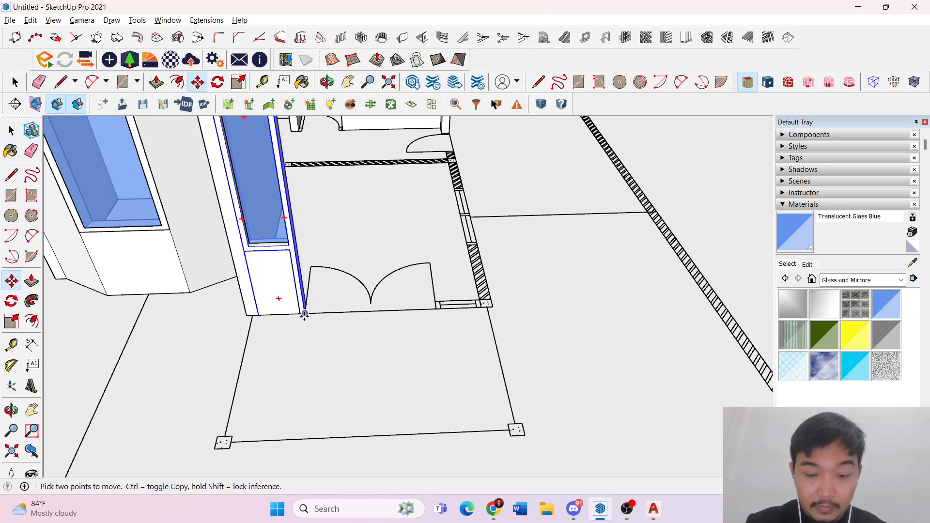
left_click(305, 315)
key("ctrl")
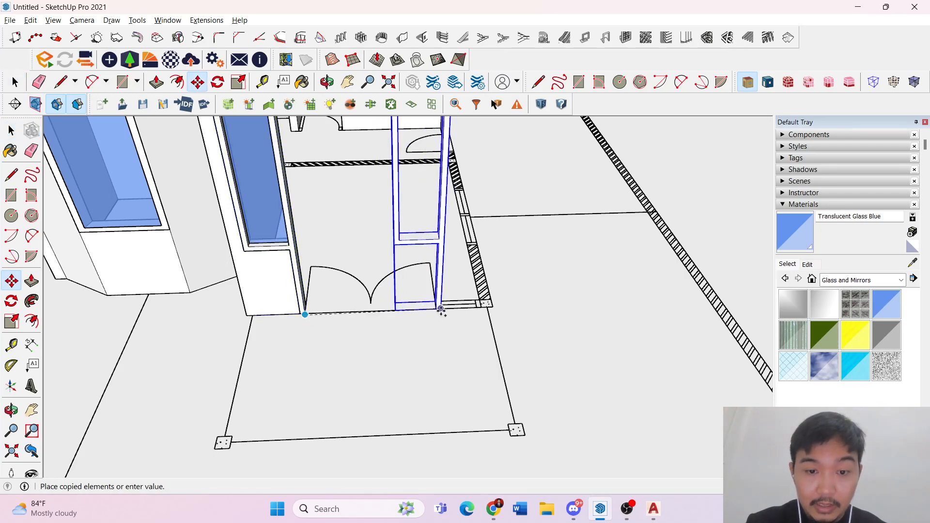
left_click(441, 309)
scroll(441, 271, "up", 3)
scroll(435, 287, "down", 2)
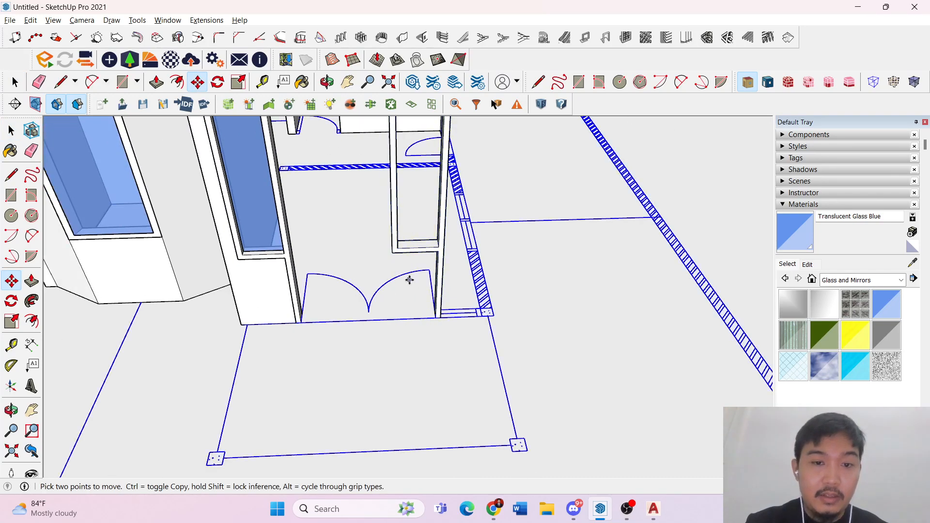
key("ctrl+z")
key("space")
- Select the narrow window's glass pane and frame and group them together
scroll(386, 278, "down", 2)
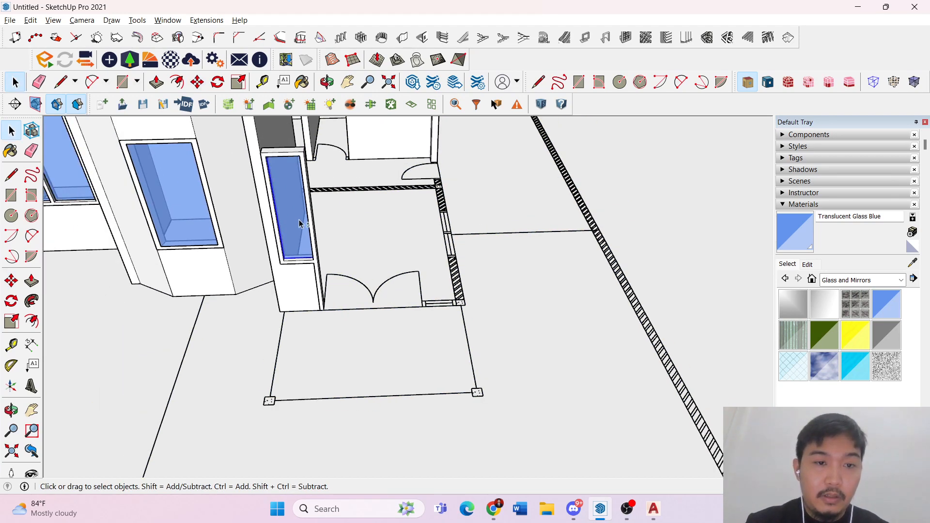
left_click(311, 207, "shift")
right_click(312, 210)
left_click(383, 320)
- Copy the window group by its lower door-side corner along the red axis to the opposite side of the double door
scroll(328, 322, "up", 3)
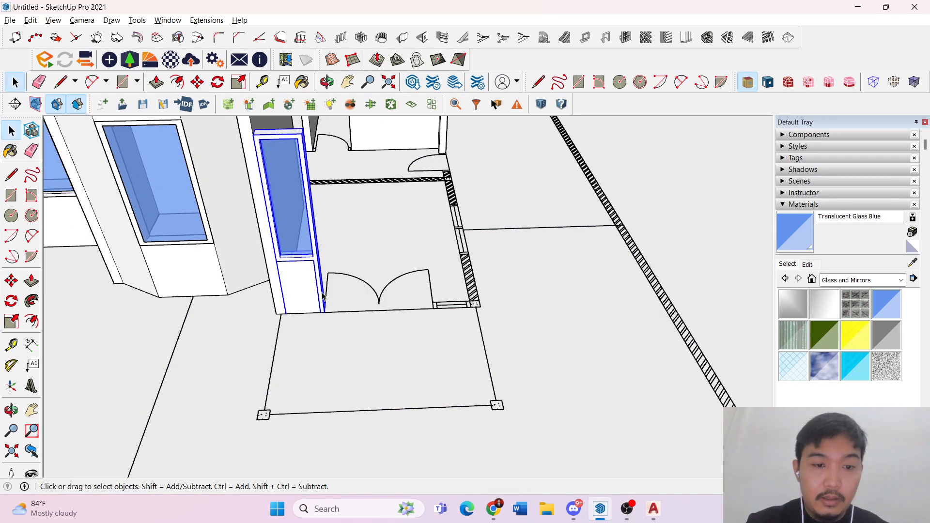
key("m")
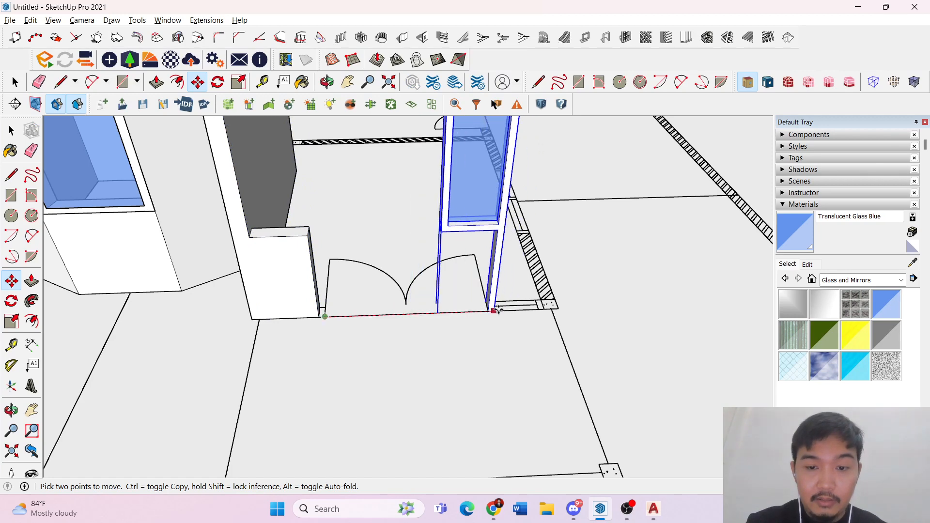
key("ctrl")
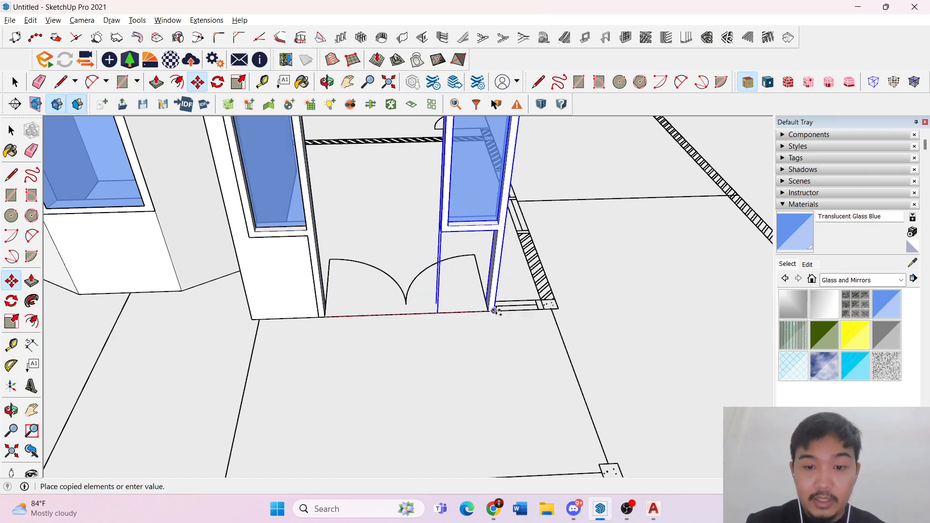
scroll(330, 287, "down", 2)
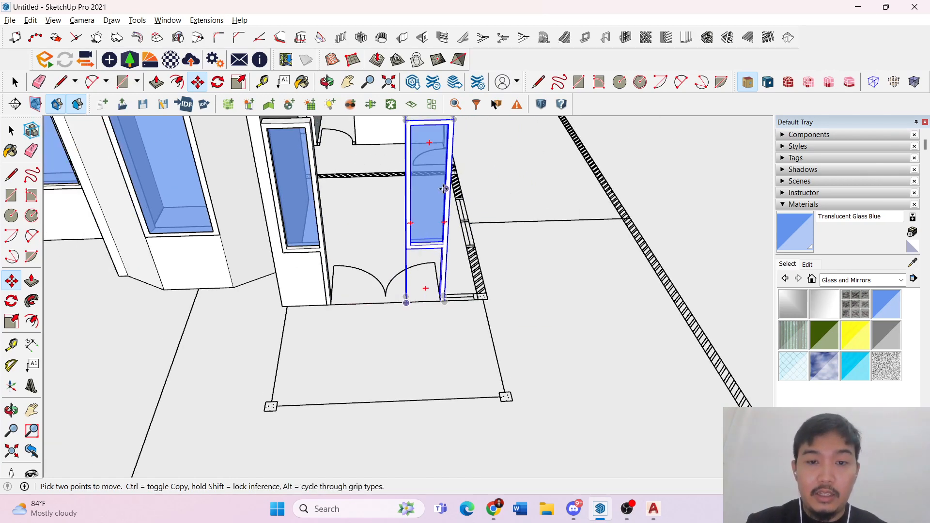
- Try flipping the copied window group along its red axis and moving its lower corner to the double door's far edge
right_click(436, 199)
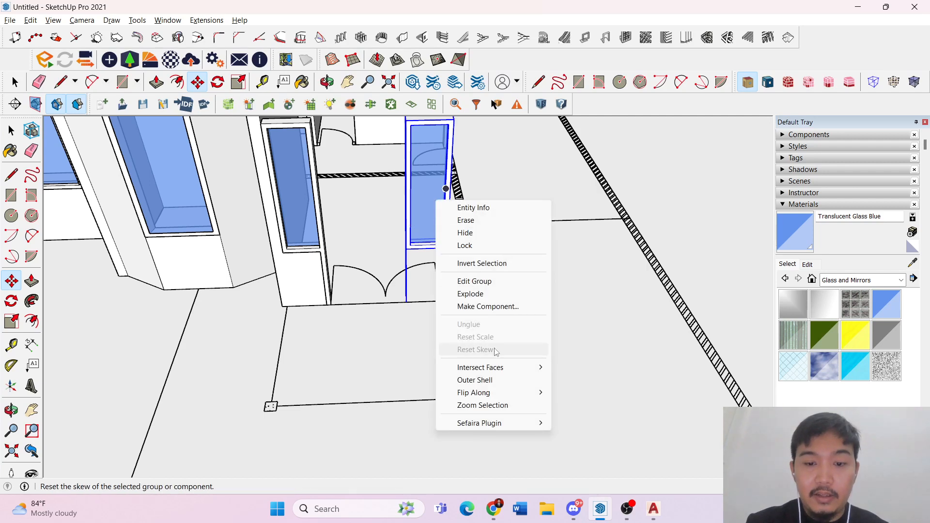
mouse_move(509, 372)
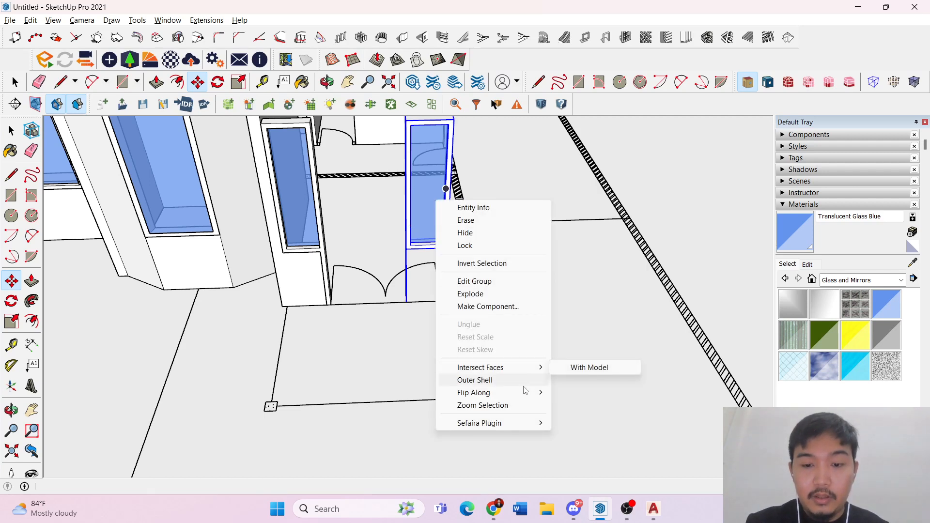
mouse_move(515, 397)
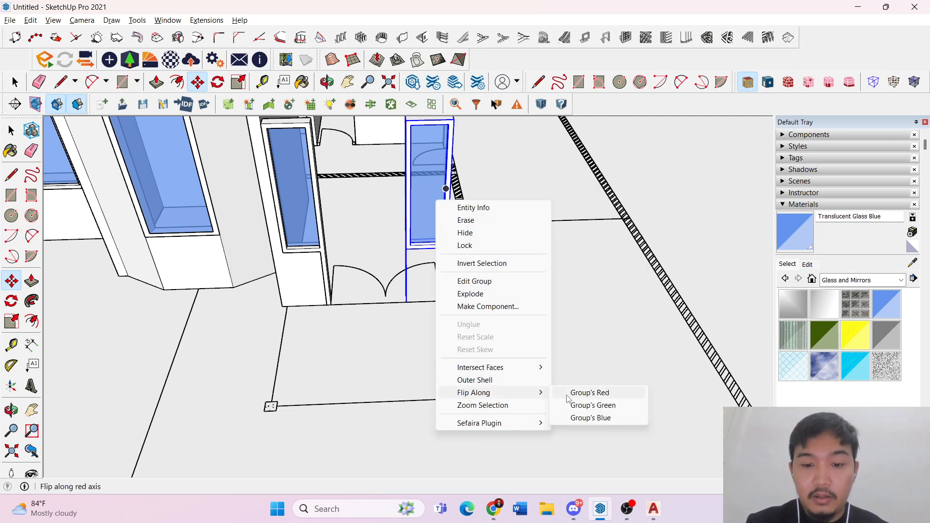
left_click(589, 393)
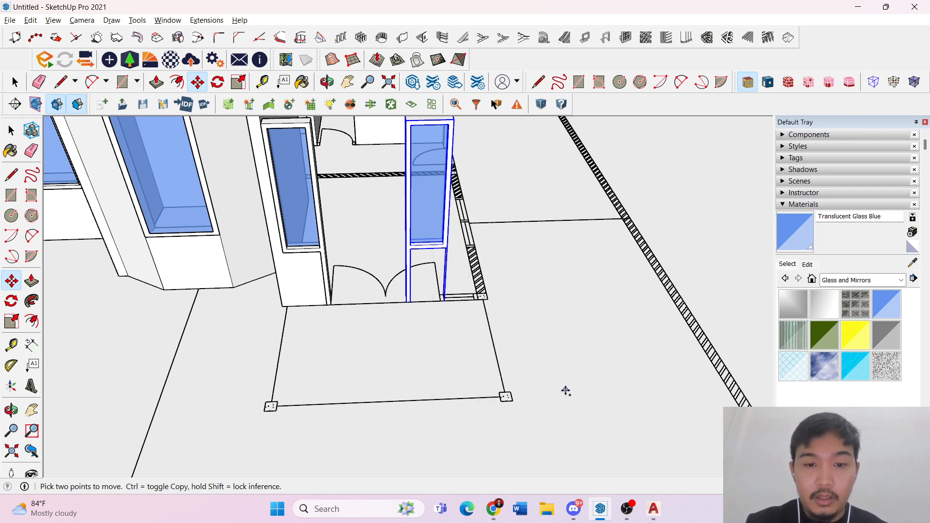
scroll(416, 310, "up", 4)
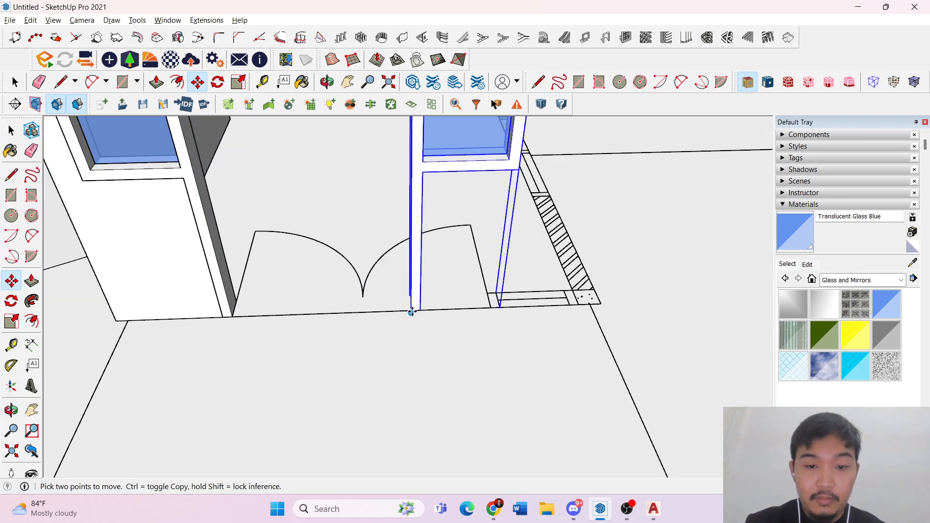
left_click(411, 310)
left_click(490, 308)
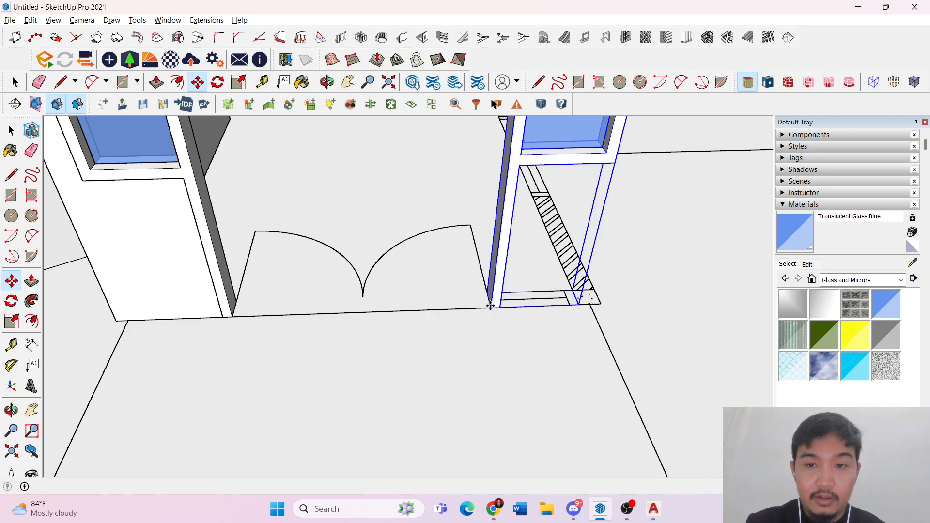
key("space")
scroll(332, 299, "down", 3)
scroll(332, 299, "down", 8)
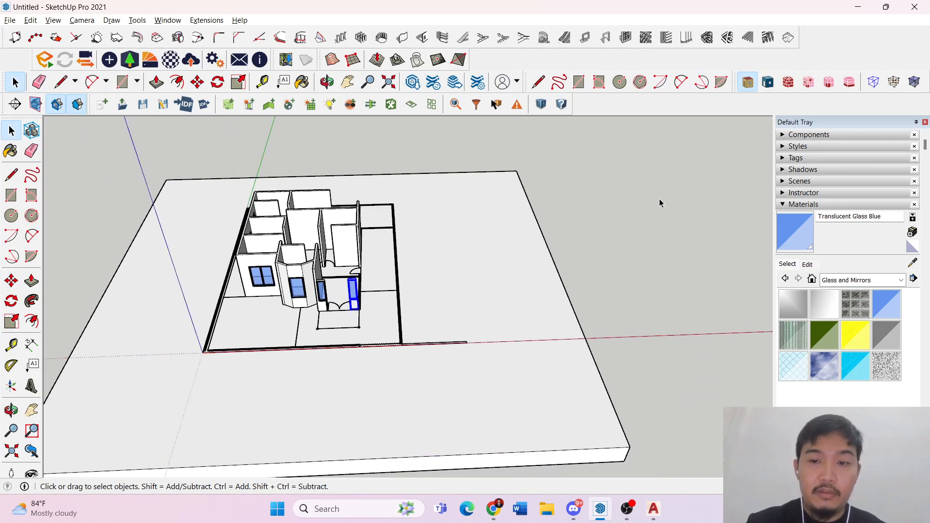
- Undo the placement and flip of the copied window group along with the copy itself
scroll(279, 320, "up", 3)
scroll(416, 305, "up", 6)
middle_click_drag(507, 293, 431, 269)
key("ctrl+z")
key("ctrl+z")
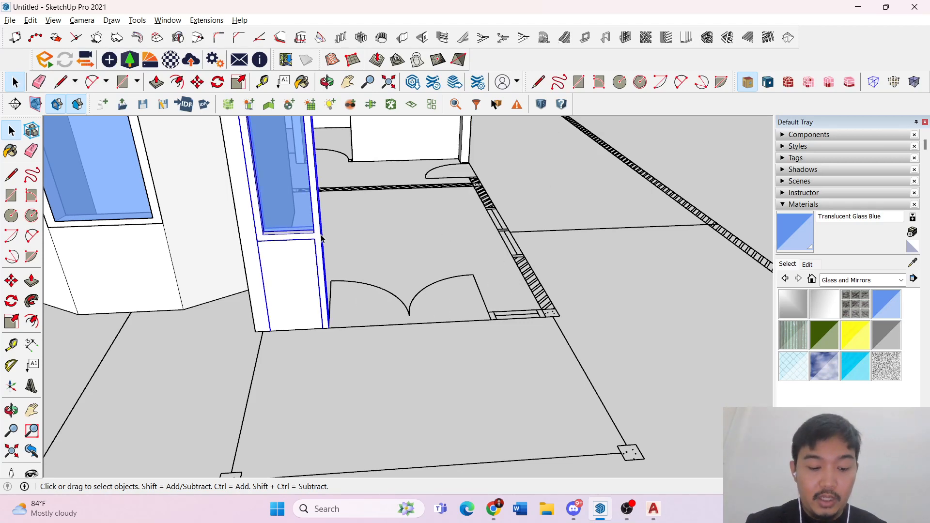
- Copy the narrow window group along the red axis to the double door's opposite side and flip the copy along its red axis
key("m")
left_click(329, 329)
key("ctrl")
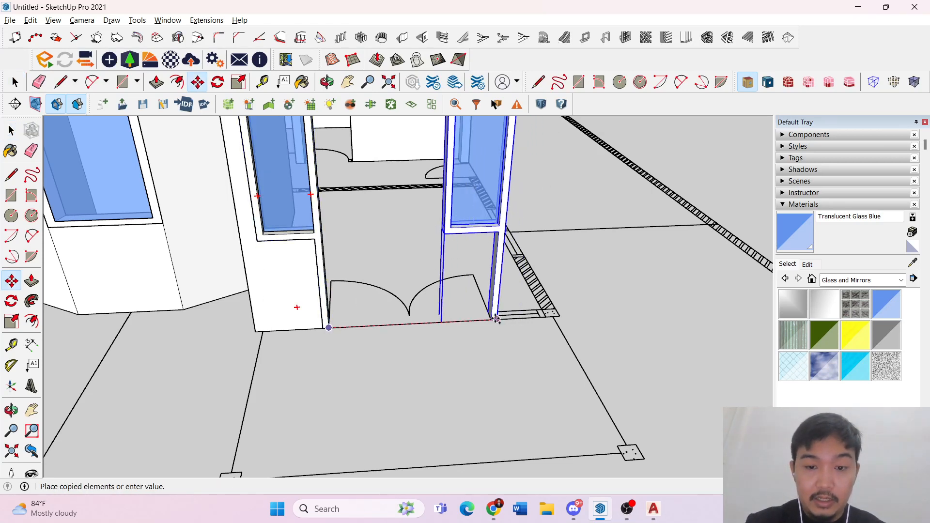
right_click(495, 278)
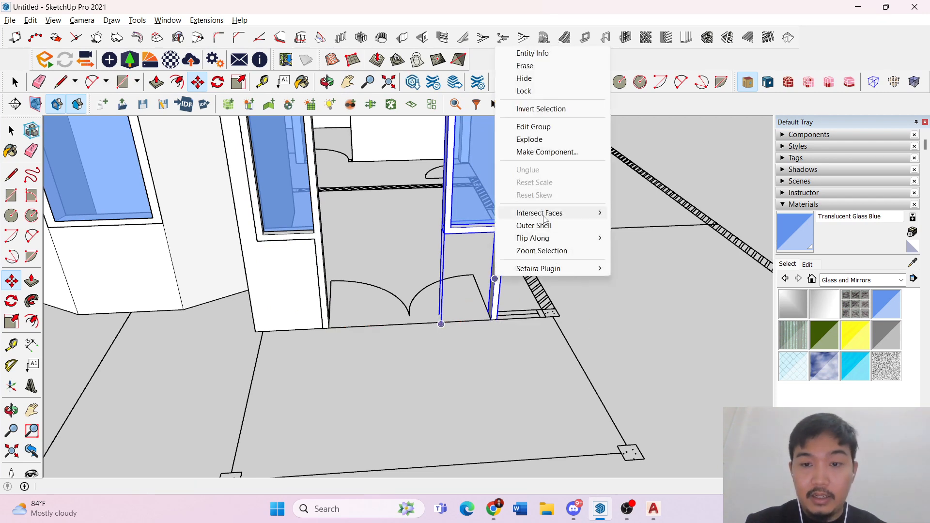
mouse_move(549, 220)
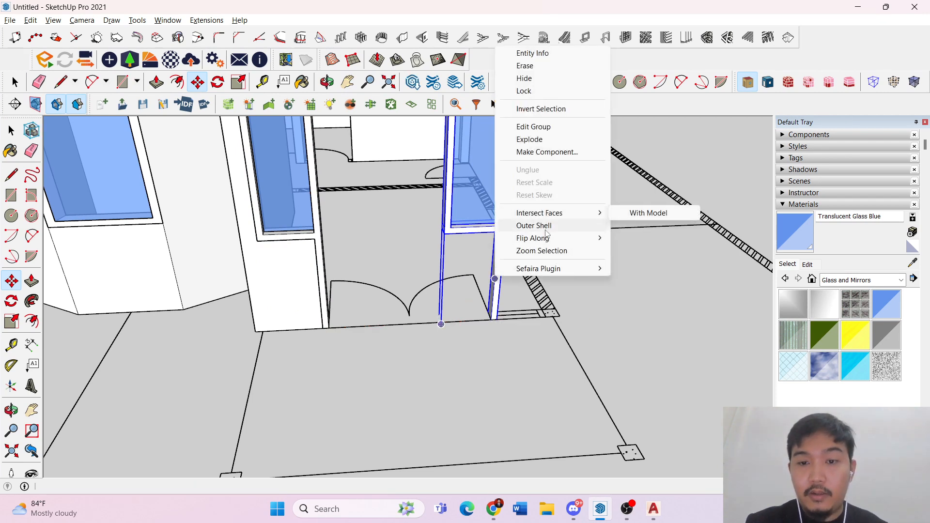
mouse_move(547, 238)
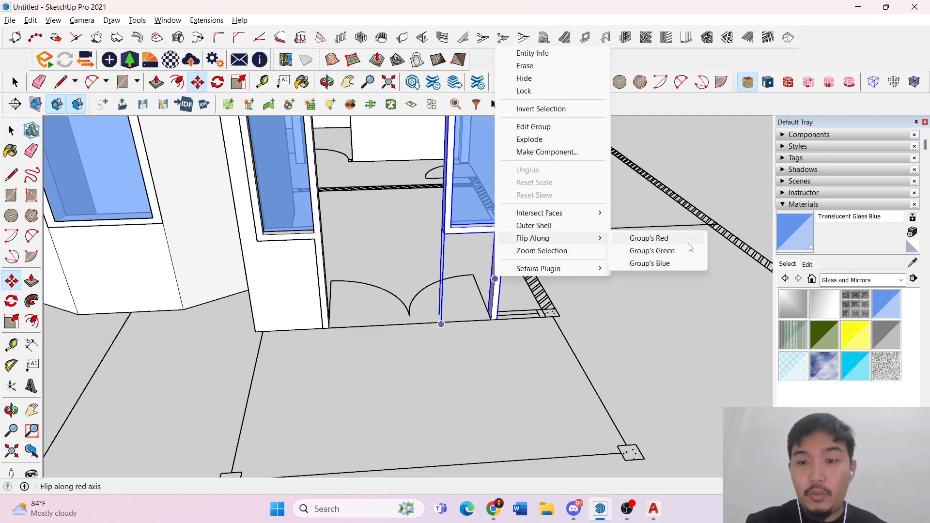
left_click(657, 239)
- Move the flipped window copy by its lower door-side corner to the double door's far endpoint and clear the selection
scroll(448, 321, "up", 5)
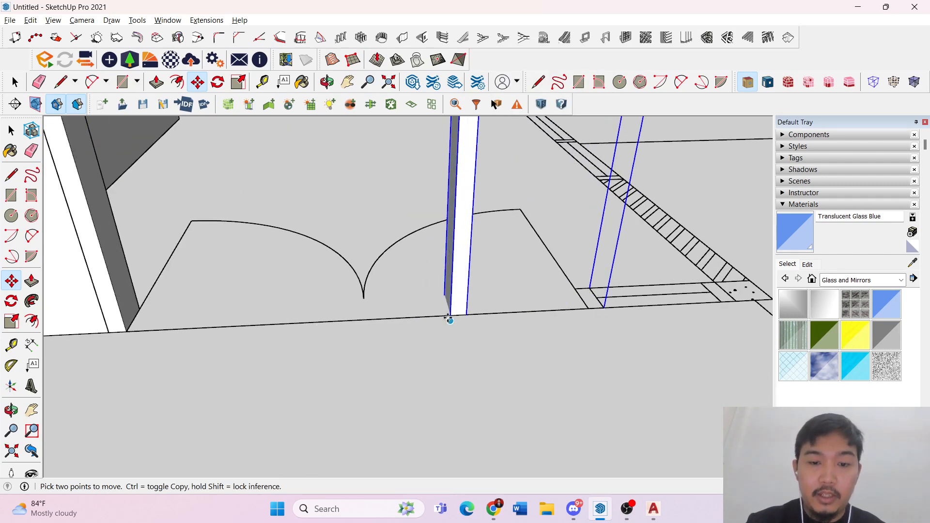
left_click(449, 315)
left_click(588, 309)
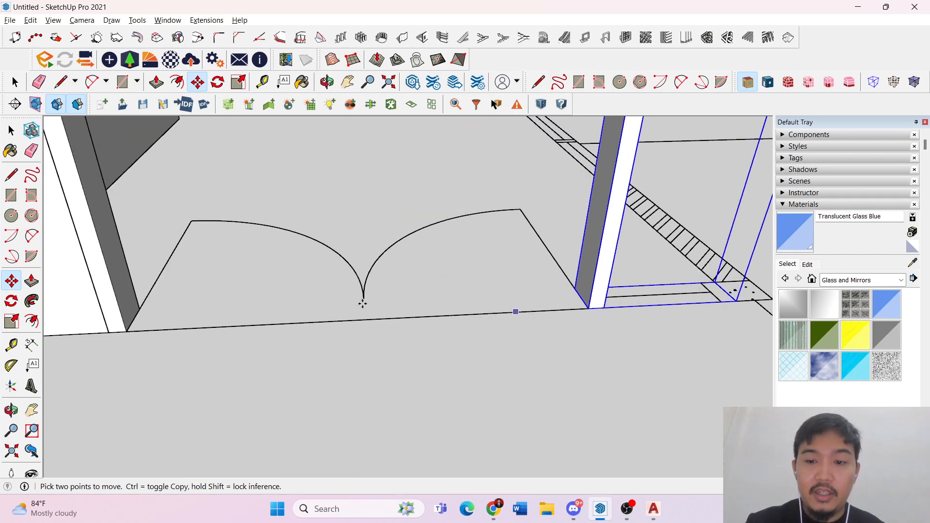
key("space")
scroll(419, 275, "down", 4)
scroll(420, 275, "down", 4)
triple_click(652, 166)
scroll(391, 235, "up", 5)
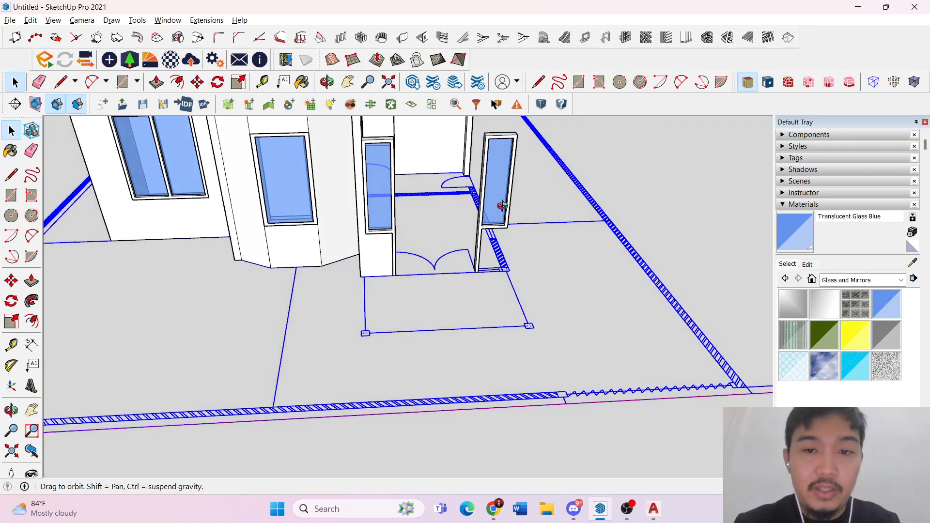
scroll(373, 164, "down", 8)
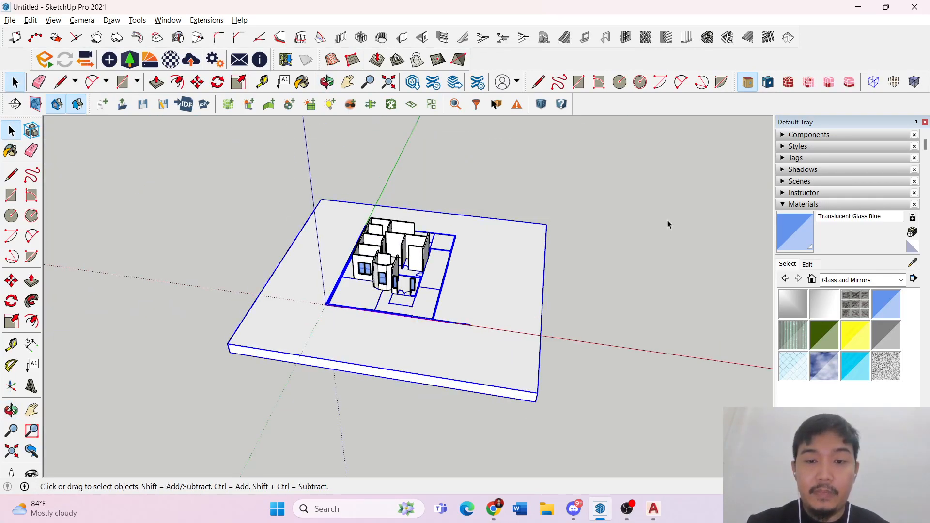
left_click(667, 220)
- Open the wall group and draw a rectangle on its side face from the window frame's upper back corner to the wall's top end corner
scroll(375, 276, "up", 7)
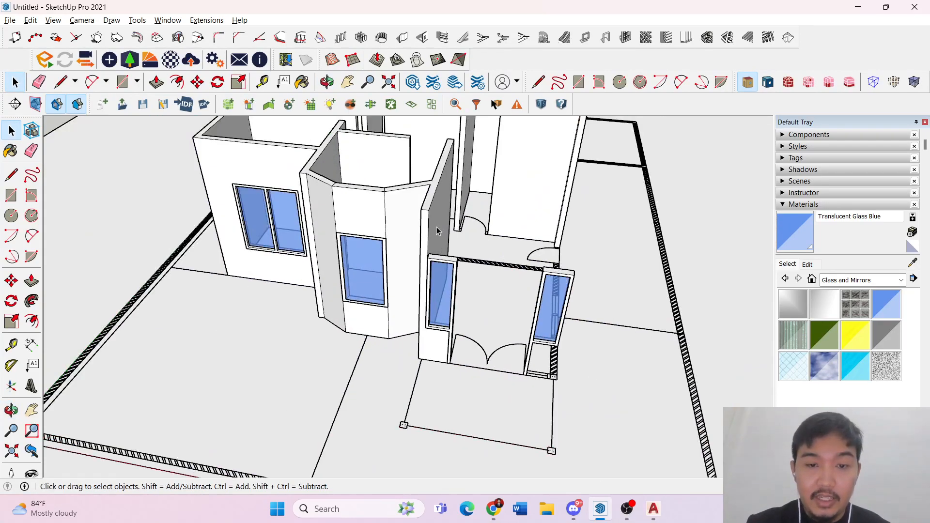
double_click(434, 226)
scroll(434, 227, "up", 1)
middle_click_drag(434, 226, 367, 258)
scroll(407, 269, "up", 5)
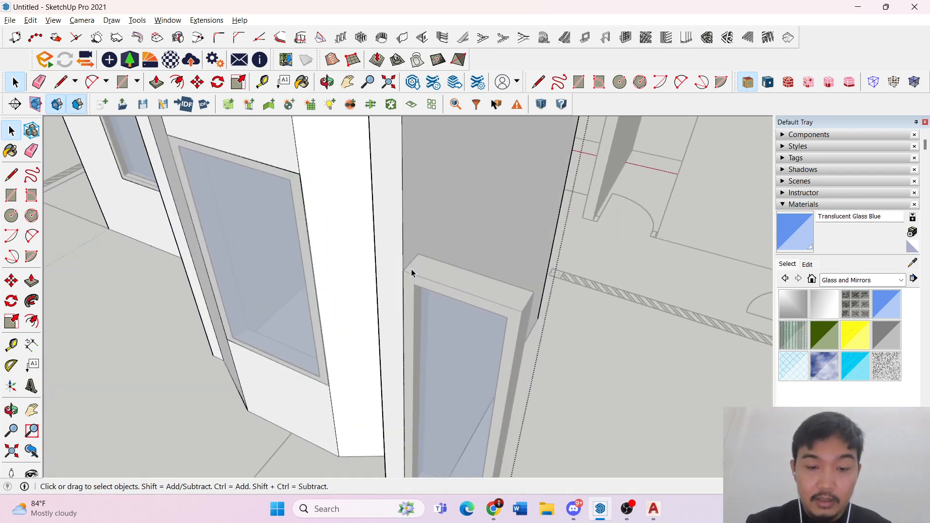
key("l")
key("r")
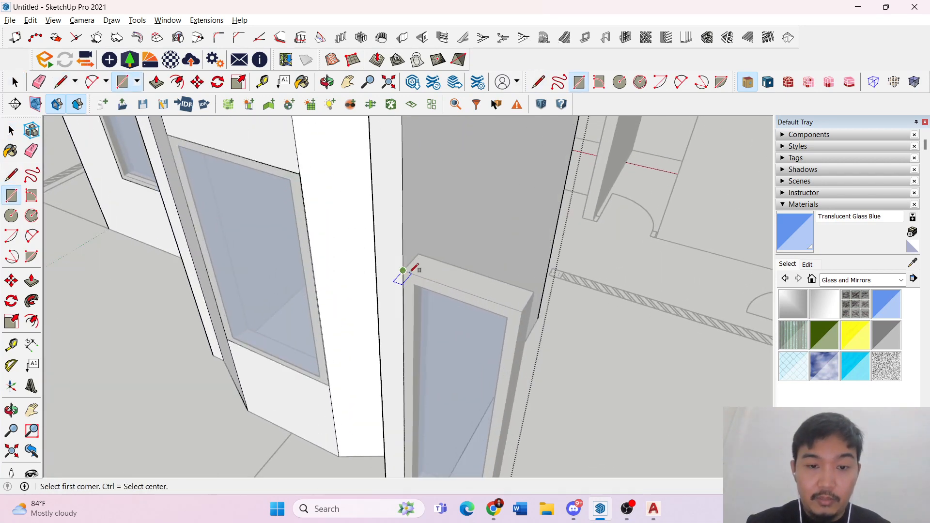
middle_click_drag(406, 265, 348, 249)
scroll(318, 252, "up", 4)
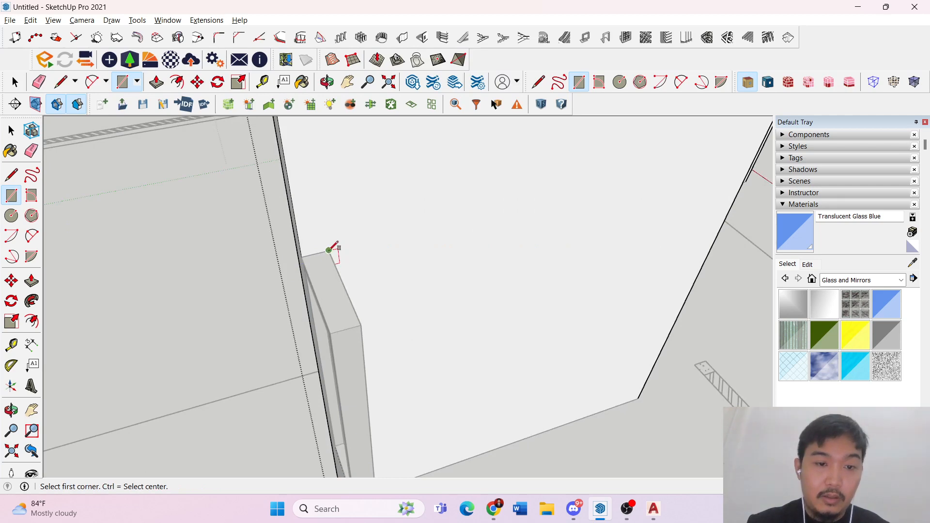
left_click(329, 250)
scroll(330, 249, "down", 5)
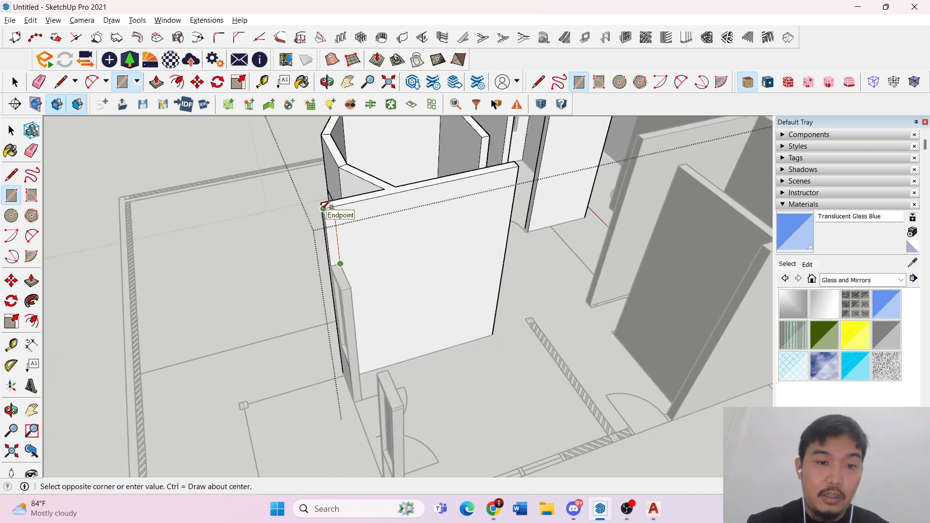
scroll(324, 208, "up", 4)
scroll(326, 193, "down", 3)
key("space")
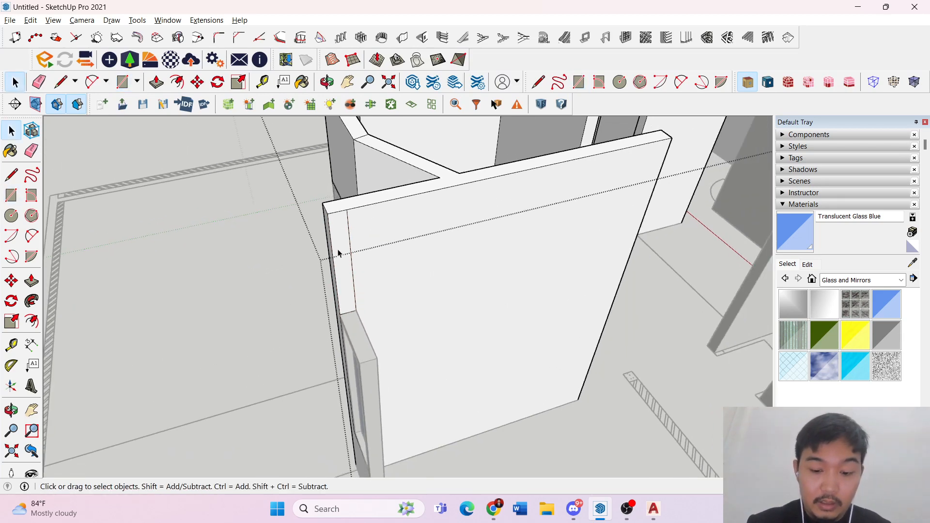
- Push/Pull the rectangle above the narrow window out to the frame's door-side edge to extend the wall over it
key("p")
left_click(343, 253)
scroll(356, 386, "down", 5)
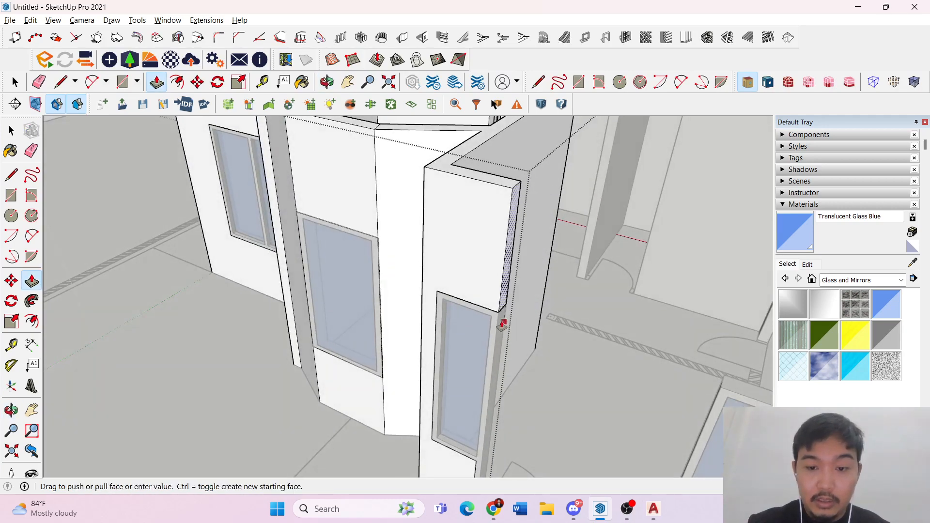
left_click(498, 320)
key("space")
scroll(514, 175, "down", 3)
- Open the original narrow window group and draw a small rectangle at the upper end of its frame's door-side face
middle_click_drag(557, 315, 674, 131)
scroll(634, 182, "up", 6)
middle_click_drag(494, 188, 244, 182)
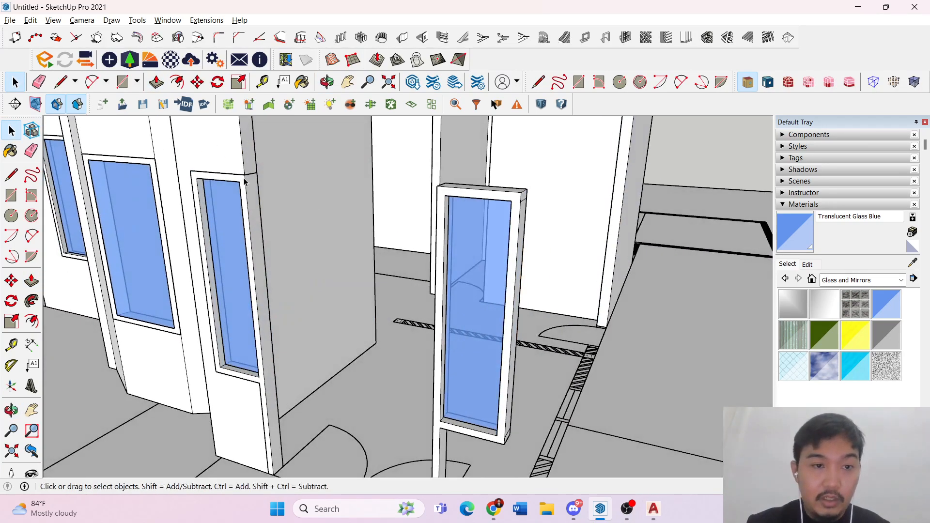
double_click(244, 181)
key("p")
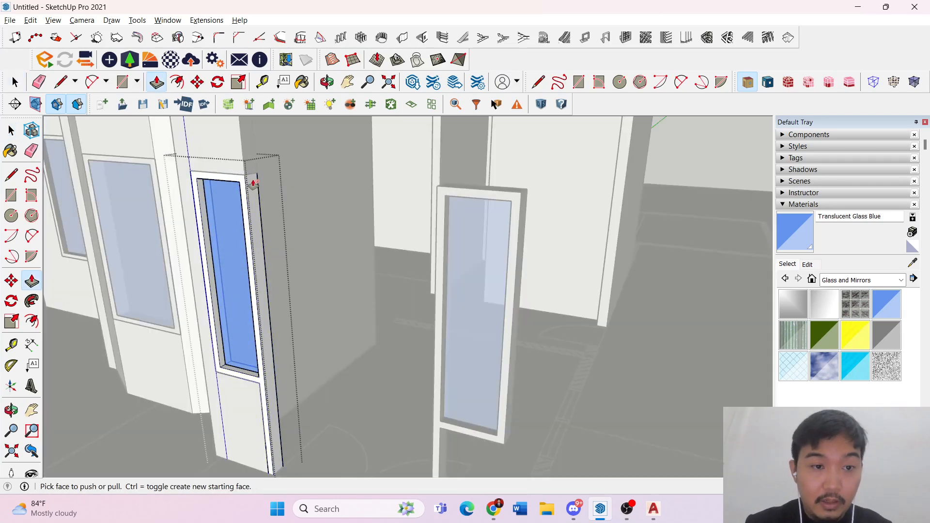
key("r")
scroll(250, 173, "up", 3)
scroll(245, 171, "up", 1)
left_click(244, 170)
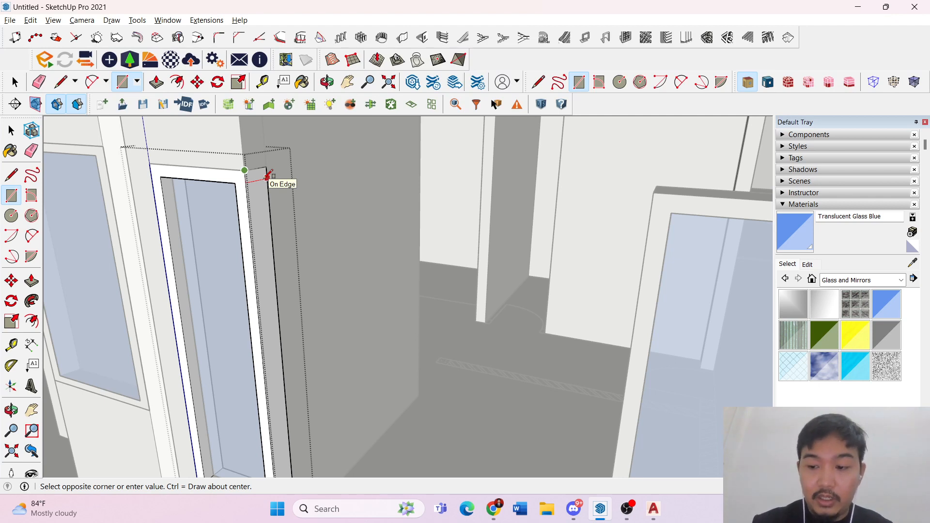
key("space")
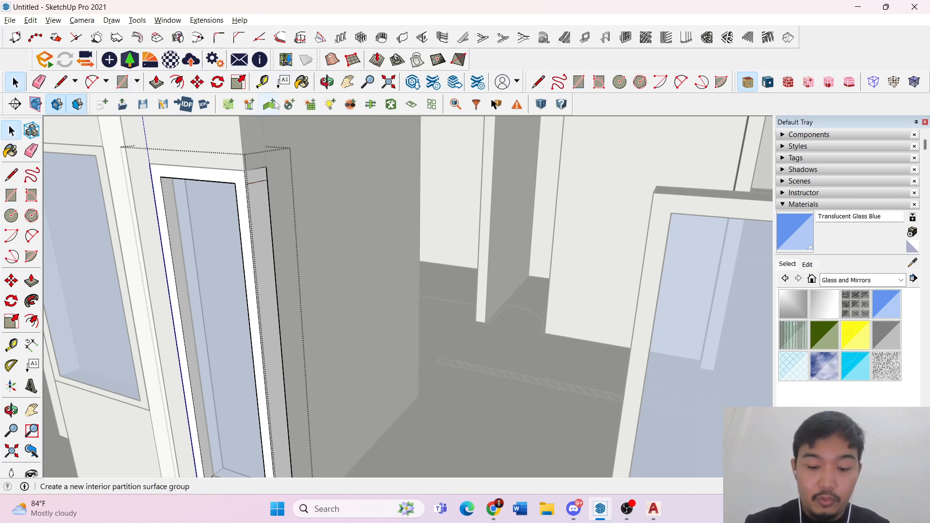
- Try to extrude the small rectangle across the door opening to the opposite window frame
key("p")
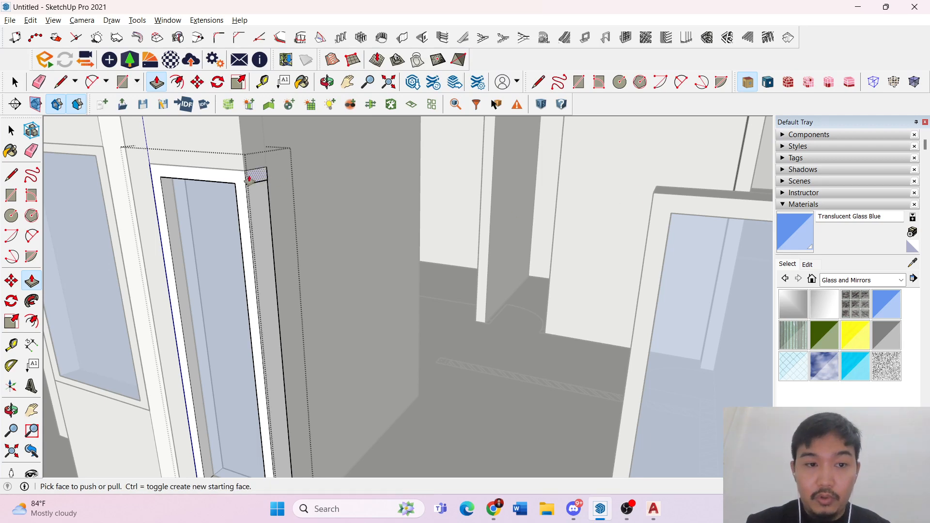
middle_click_drag(651, 197, 667, 166)
scroll(668, 166, "up", 3)
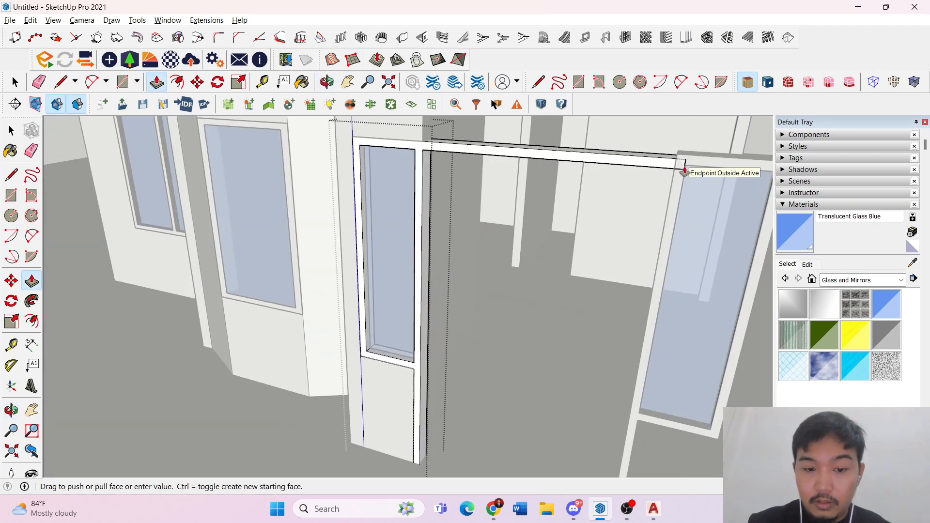
key("space")
middle_click_drag(474, 242, 544, 253)
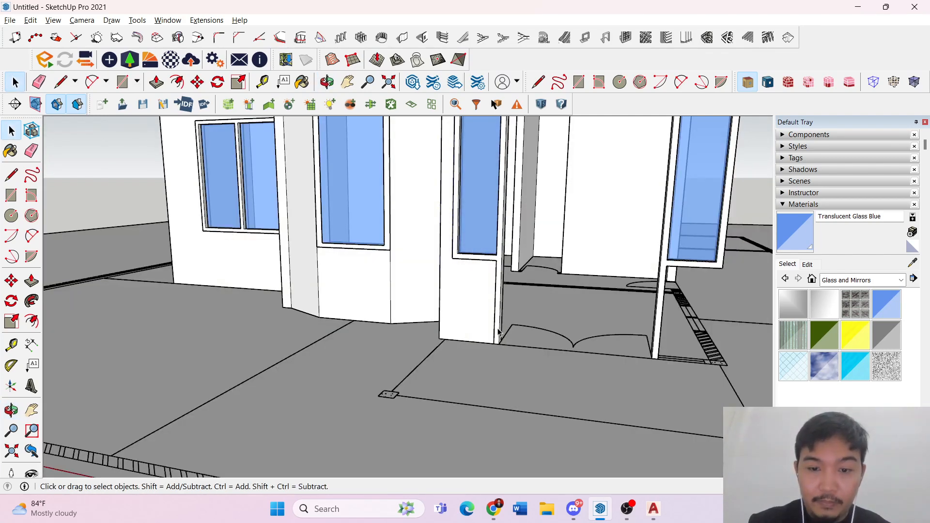
left_click(499, 333)
scroll(500, 334, "up", 3)
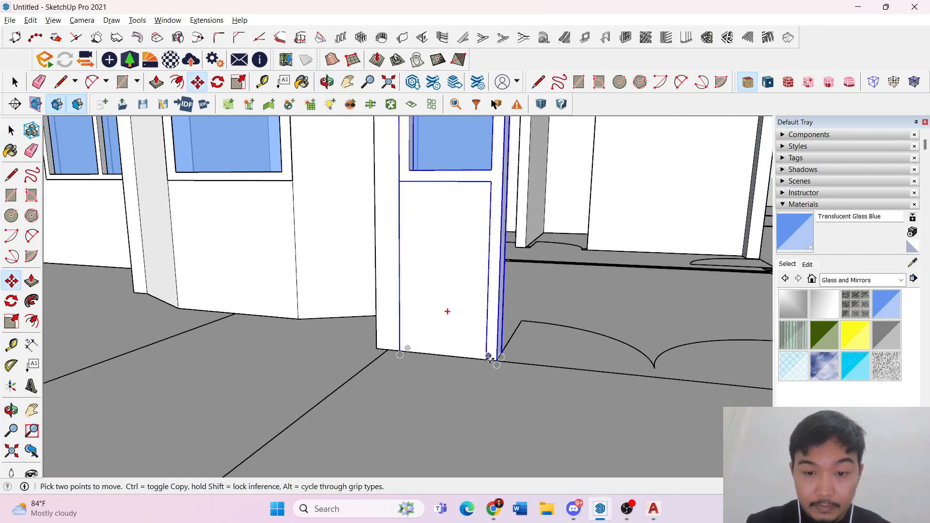
left_click(487, 325)
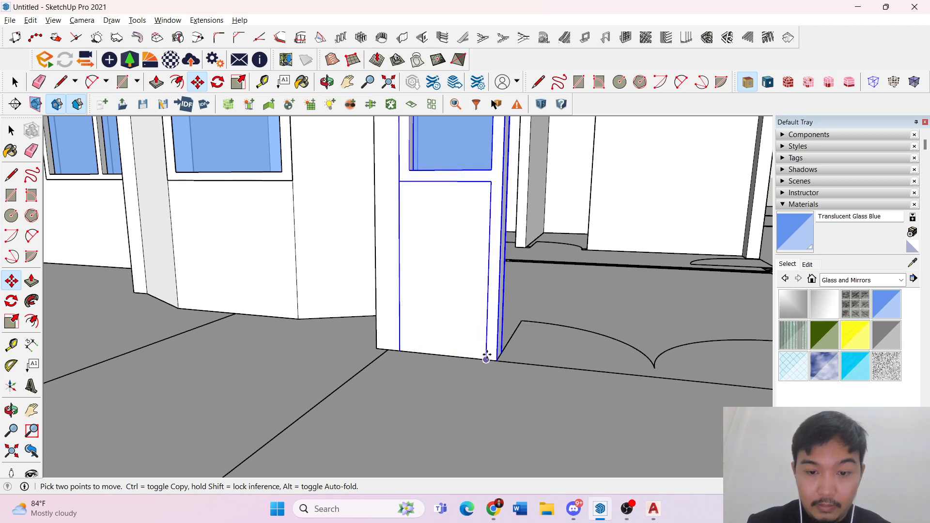
left_click(486, 359)
key("space")
scroll(475, 328, "down", 5)
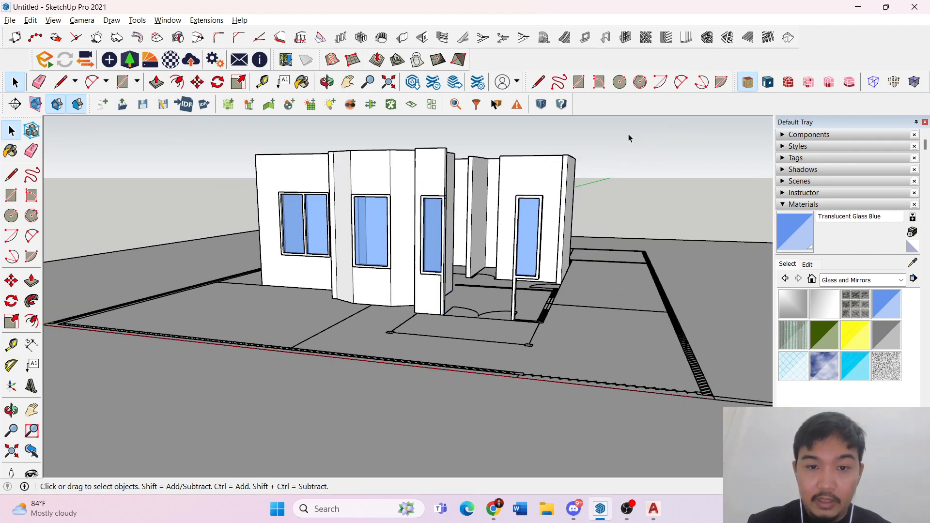
- Move the original narrow window frame up so that its lower corner meets the wall's bottom corner at floor level
scroll(450, 201, "up", 10)
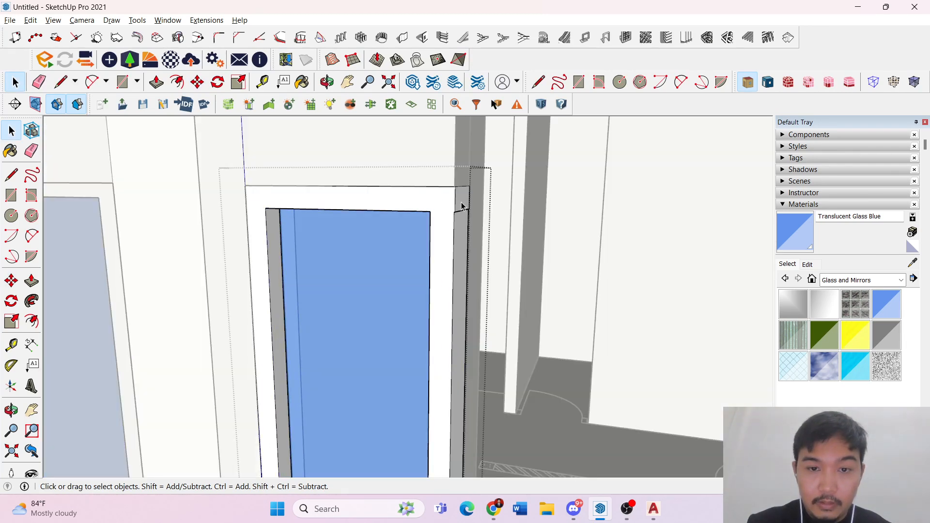
scroll(462, 232, "down", 10)
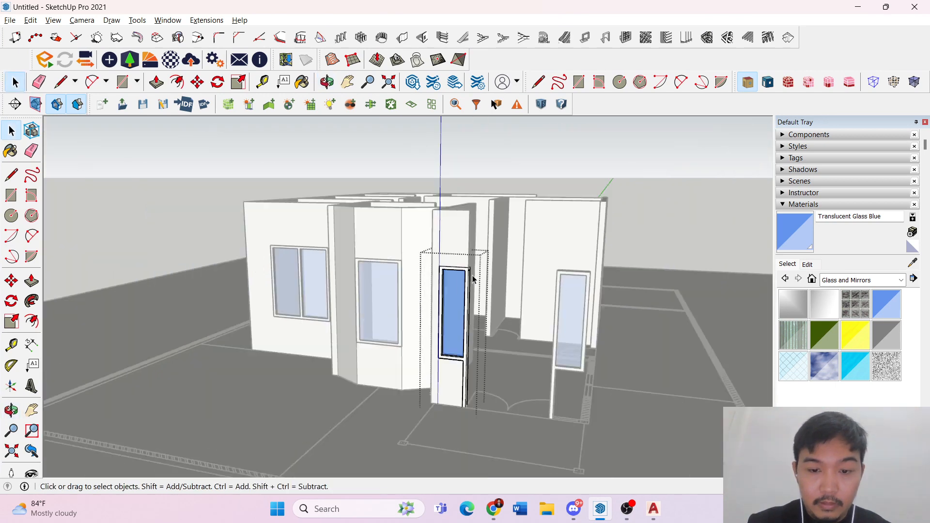
middle_click_drag(469, 269, 529, 301)
scroll(486, 241, "up", 5)
key("k")
scroll(500, 278, "up", 10)
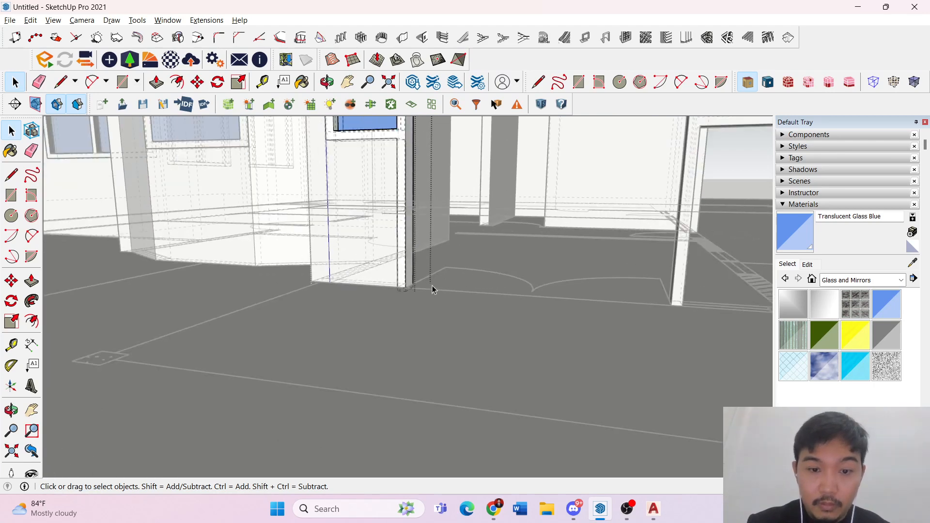
middle_click_drag(432, 289, 432, 264)
key("m")
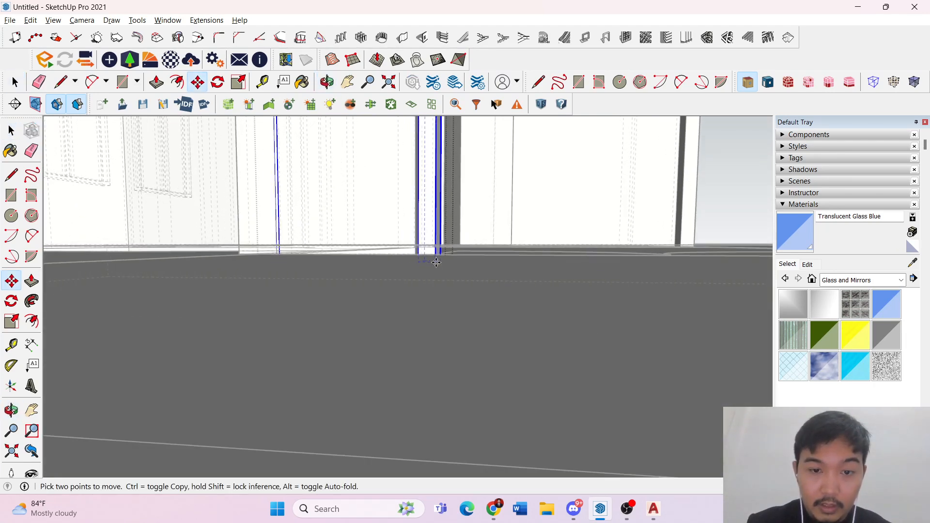
left_click(432, 255)
scroll(460, 233, "up", 3)
left_click(461, 233)
middle_click_drag(460, 233, 460, 245)
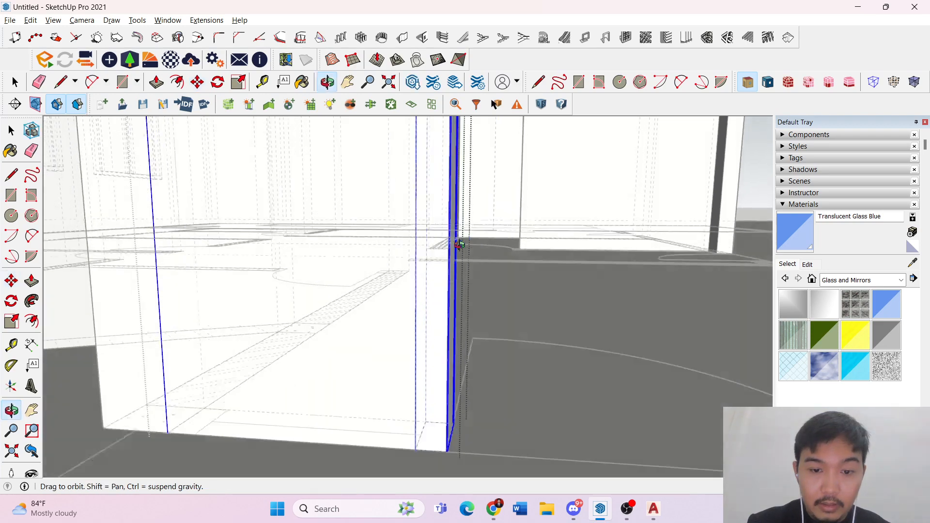
key("space")
scroll(452, 250, "down", 6)
key("Escape")
- Open the wall group and Push/Pull the wall top below the narrow window up to the frame's sill, with hidden back edges turned off
middle_click_drag(471, 209, 479, 231)
scroll(451, 243, "up", 4)
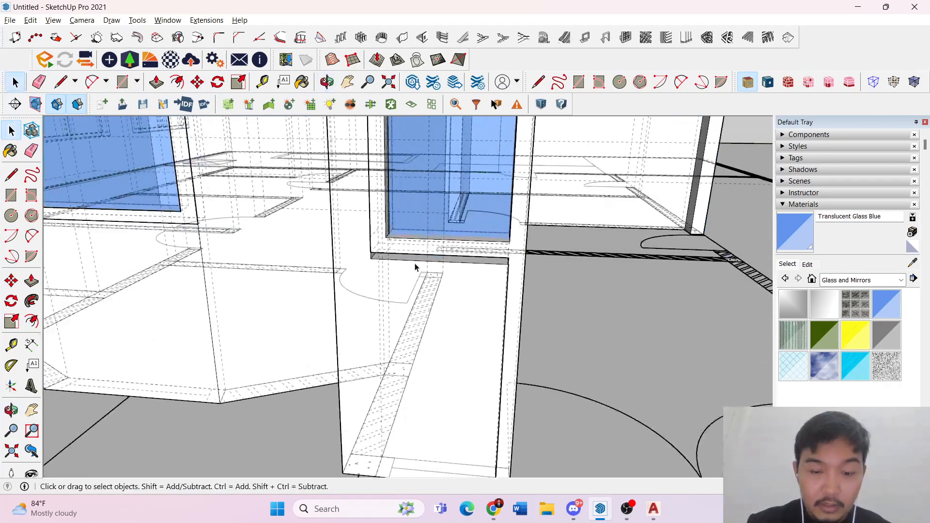
key("l")
key("space")
triple_click(405, 263)
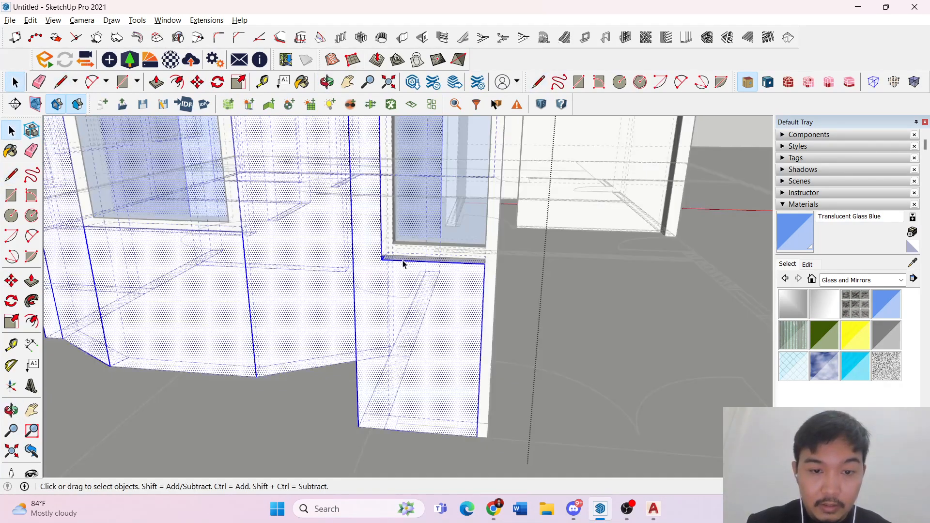
scroll(405, 263, "up", 3)
key("p")
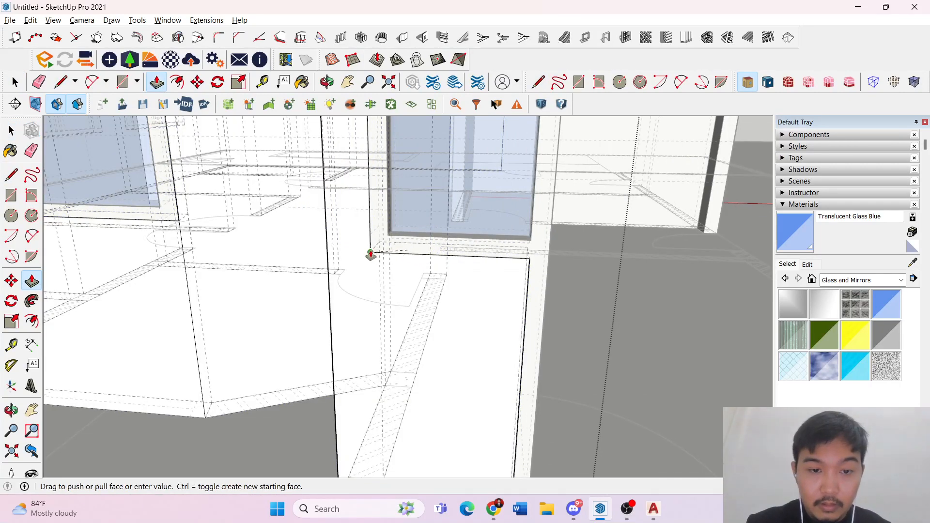
key("space")
scroll(382, 247, "down", 5)
middle_click_drag(395, 239, 292, 242)
key("k")
- Open the wall group and Push/Pull the underside of the wall above the narrow window to the frame's top edge
scroll(292, 244, "down", 5)
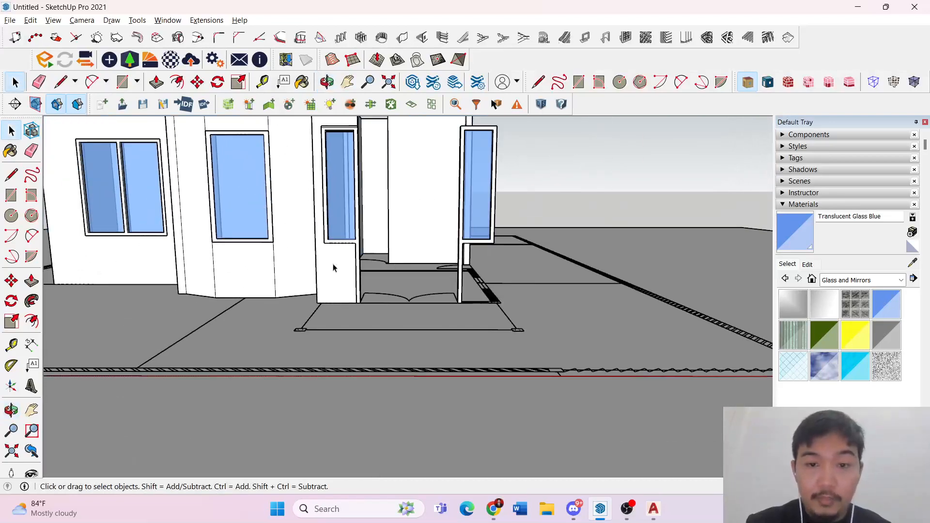
middle_click_drag(333, 264, 461, 281)
scroll(357, 172, "up", 7)
scroll(305, 162, "down", 4)
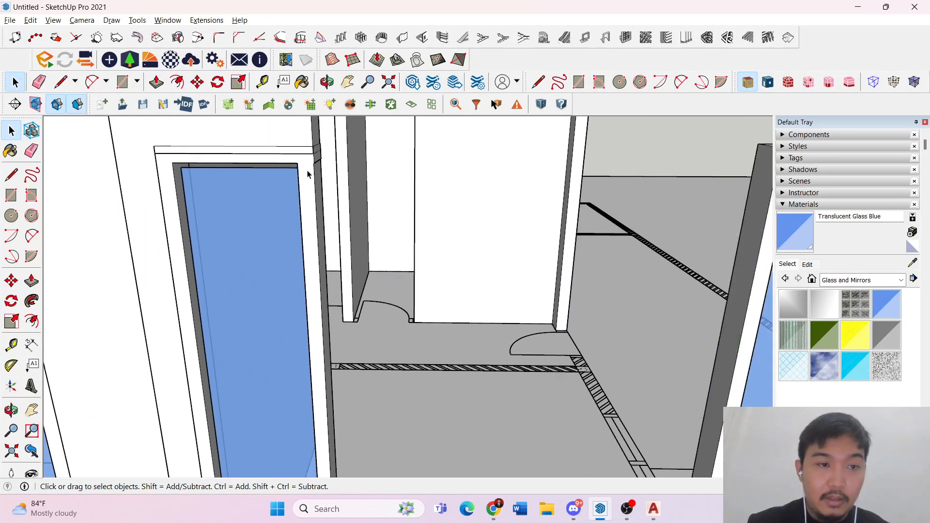
double_click(262, 138)
scroll(262, 138, "up", 4)
left_click(256, 153)
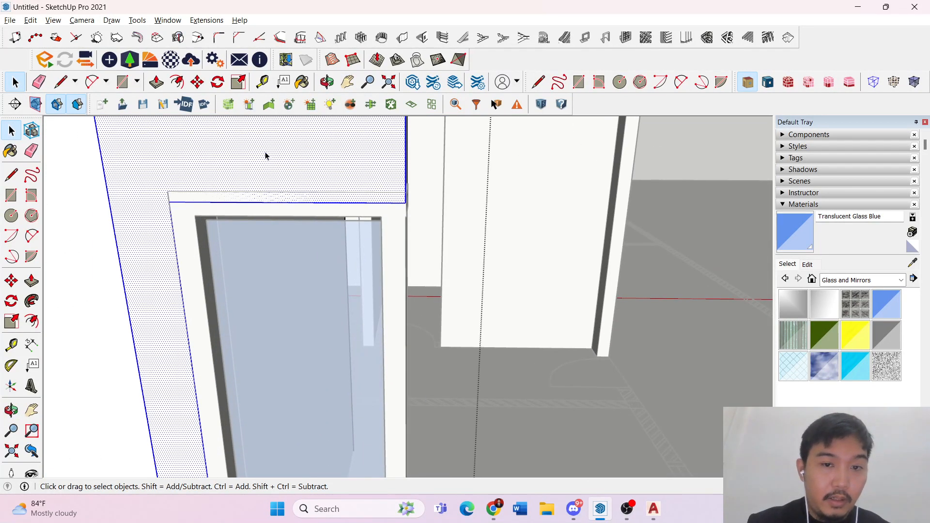
middle_click_drag(265, 156, 211, 149)
key("p")
middle_click_drag(275, 162, 399, 212)
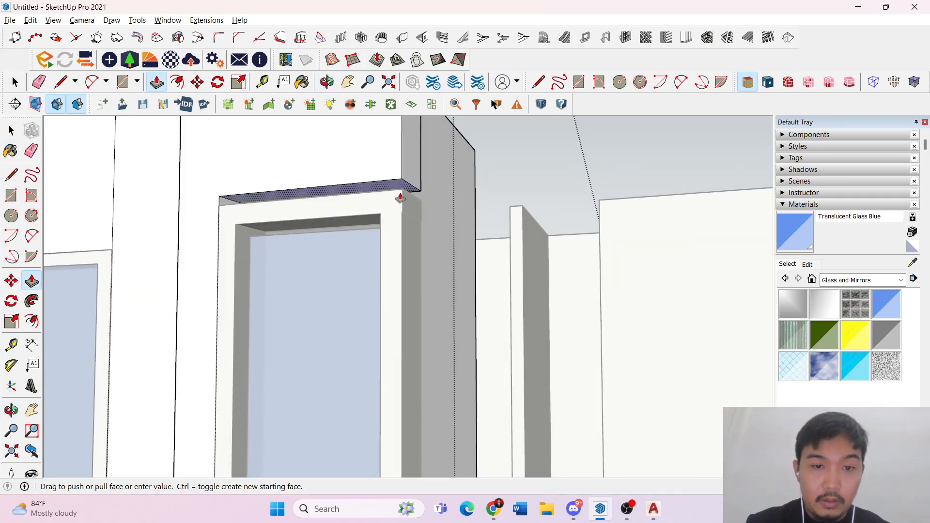
left_click(402, 195)
middle_click_drag(402, 194, 354, 155)
key("space")
- Push/Pull the top face of the narrow window's glass pane up to the frame's inner top edge
scroll(364, 205, "up", 2)
scroll(364, 204, "up", 3)
left_click(371, 243)
key("p")
left_click(351, 274)
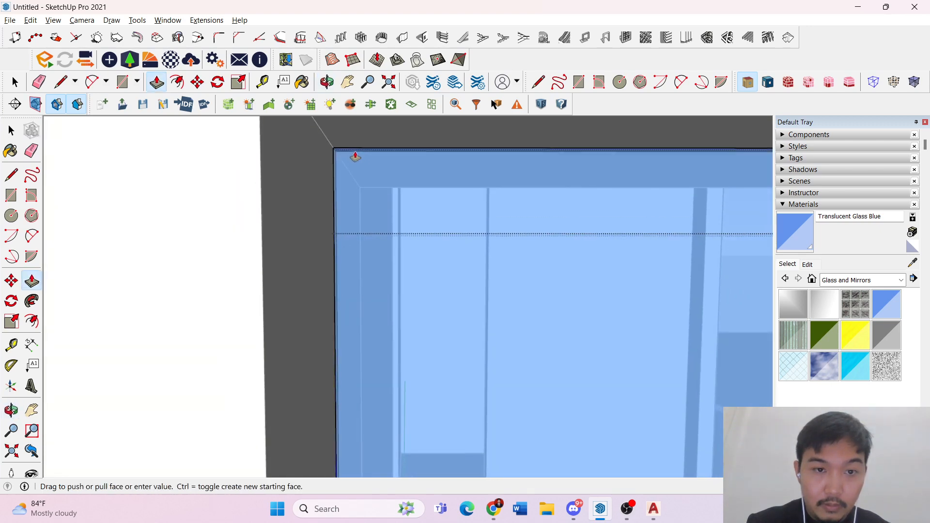
left_click(347, 147)
key("space")
left_click(292, 204)
scroll(290, 206, "down", 6)
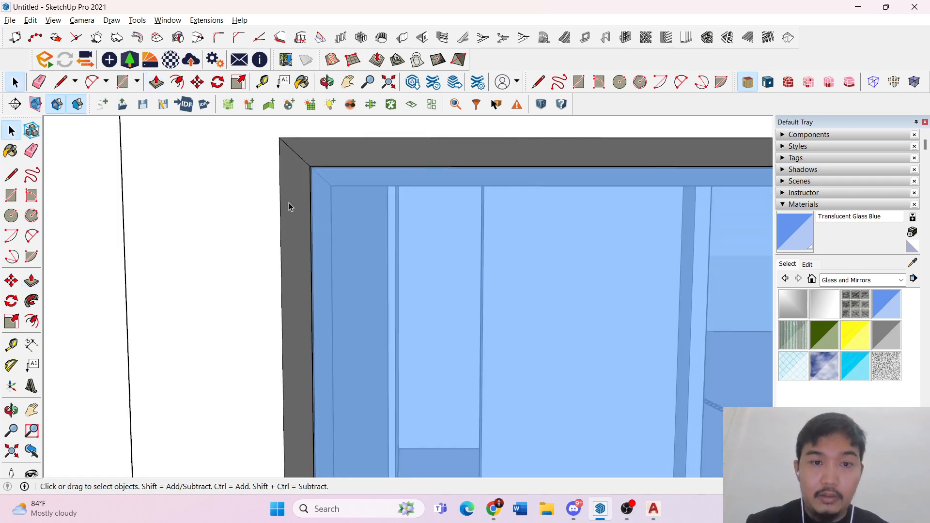
- Open the narrow window frame and Push/Pull its small upper rectangle across the door opening to the mirrored window frame as the header
scroll(292, 223, "down", 6)
scroll(610, 202, "up", 4)
scroll(428, 229, "down", 7)
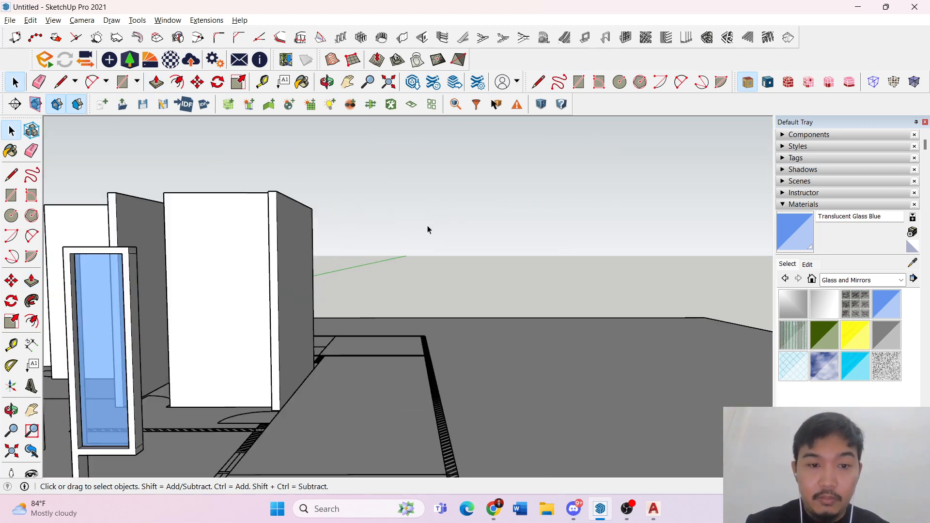
scroll(299, 238, "up", 5)
middle_click_drag(298, 231, 237, 331)
scroll(313, 271, "down", 6)
scroll(239, 265, "up", 10)
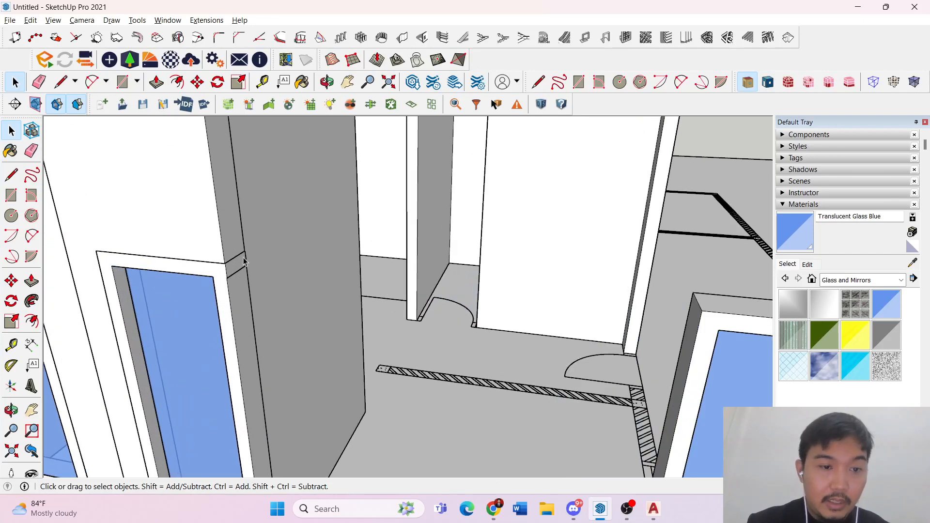
key("p")
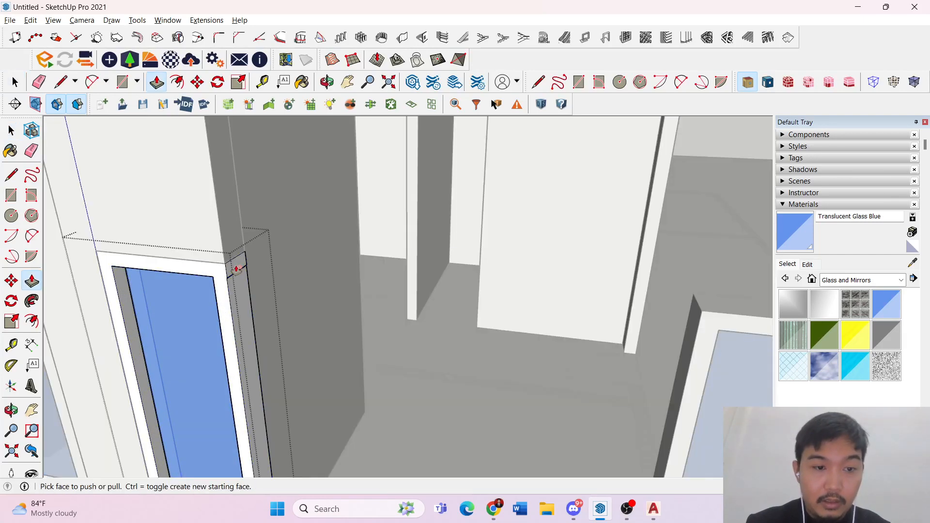
key("space")
triple_click(236, 266)
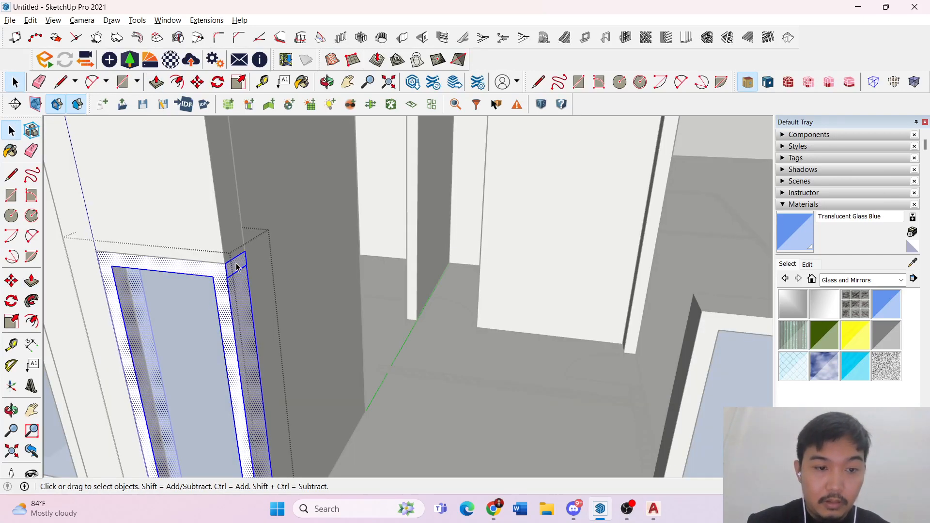
key("p")
left_click_drag(238, 265, 697, 315)
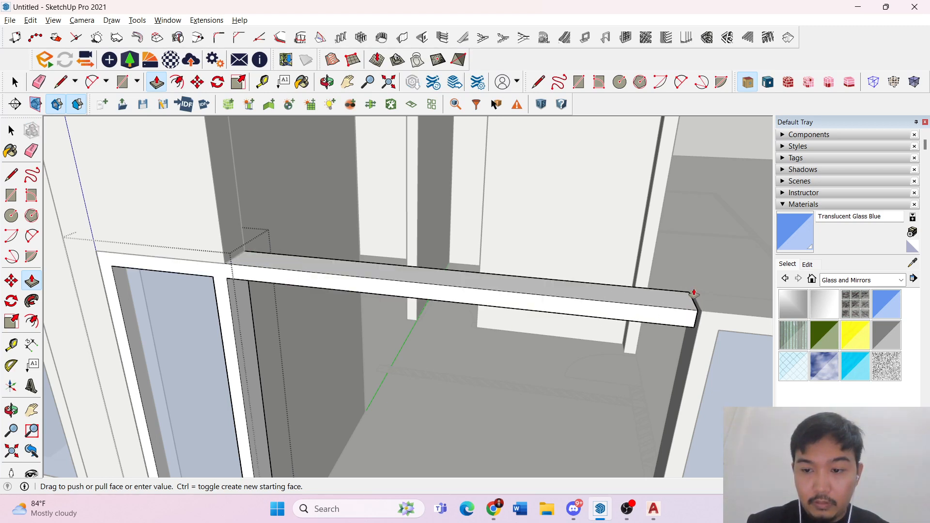
middle_click_drag(698, 297, 527, 337)
scroll(560, 281, "down", 5)
scroll(527, 337, "up", 5)
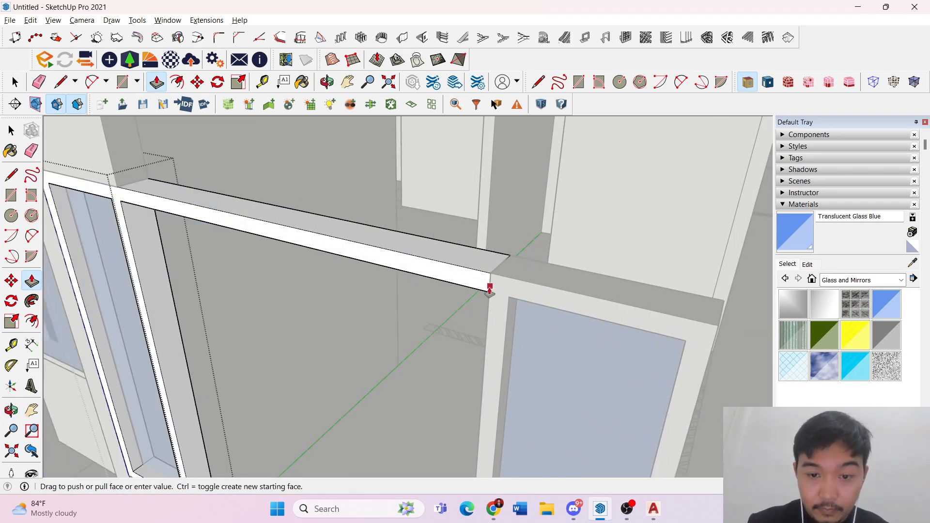
left_click(490, 291)
key("space")
- Explode the mirrored narrow window frame on the far side of the door opening
scroll(503, 281, "up", 5)
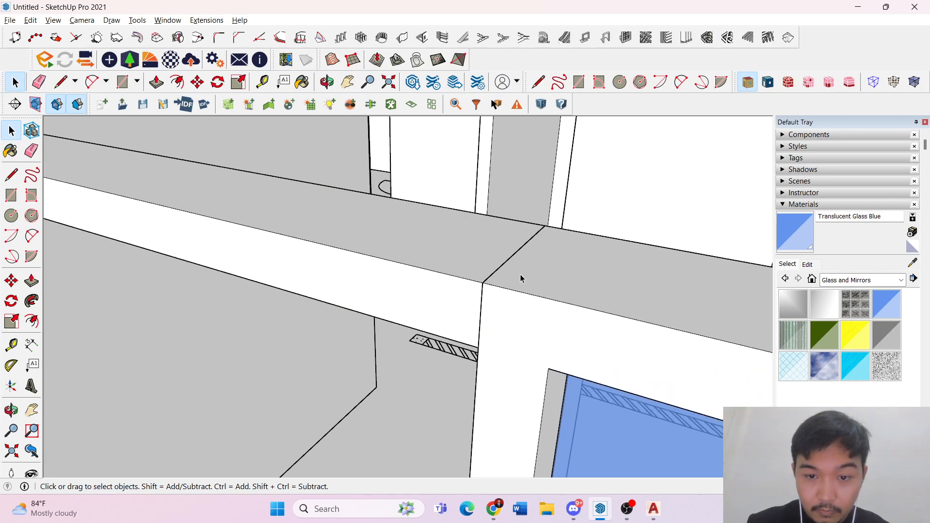
scroll(520, 278, "down", 10)
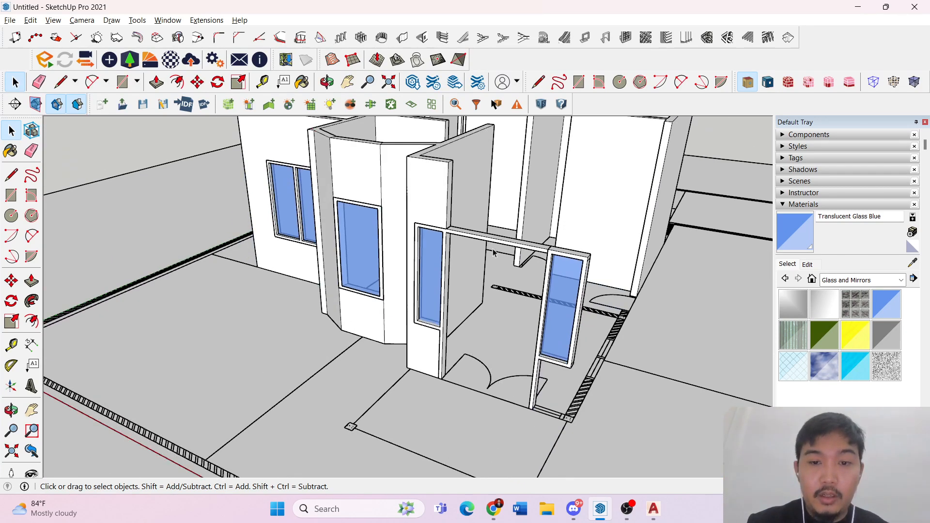
scroll(493, 252, "up", 3)
middle_click_drag(483, 239, 690, 229)
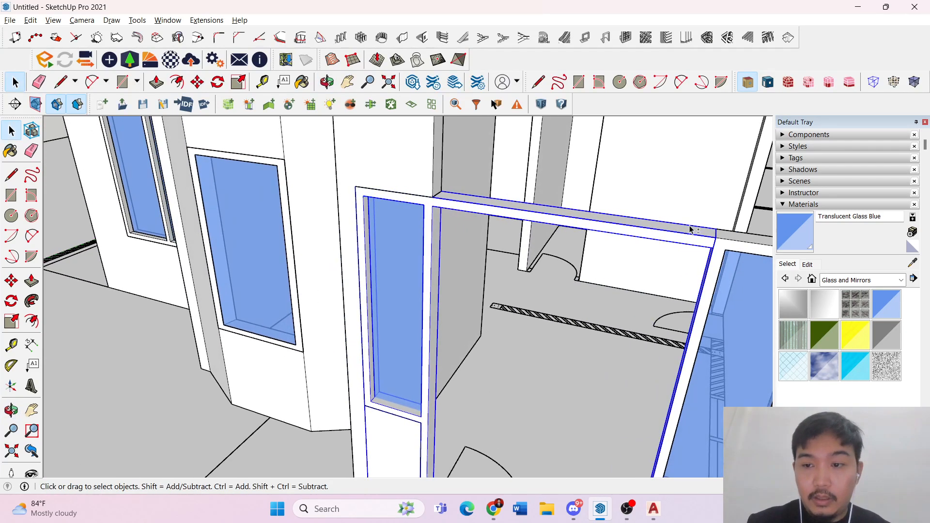
right_click(723, 244)
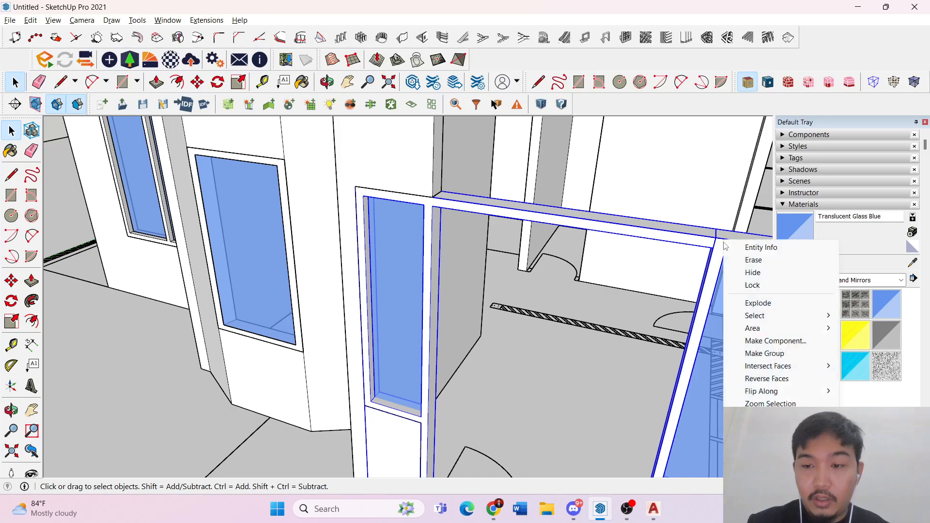
left_click(756, 302)
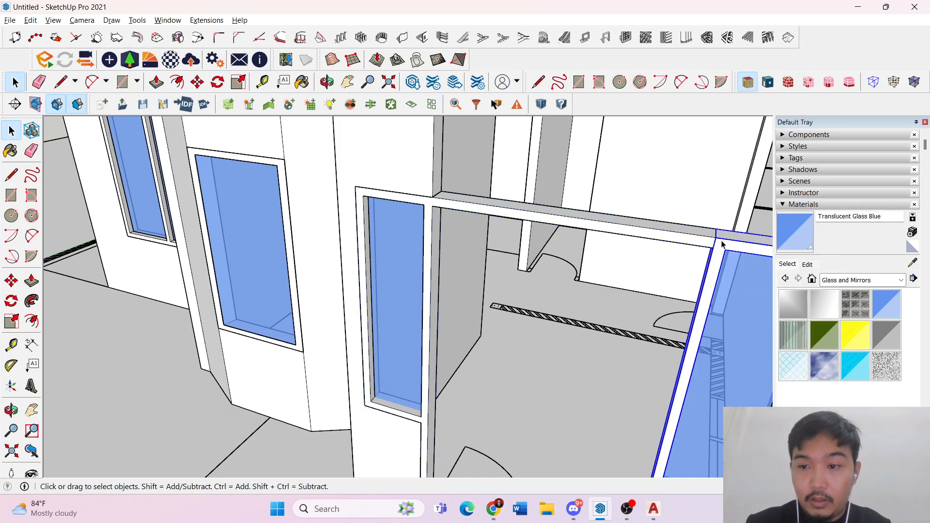
right_click(722, 244)
left_click(753, 334)
- Explode the original narrow window frame that carries the door header
left_click(694, 241)
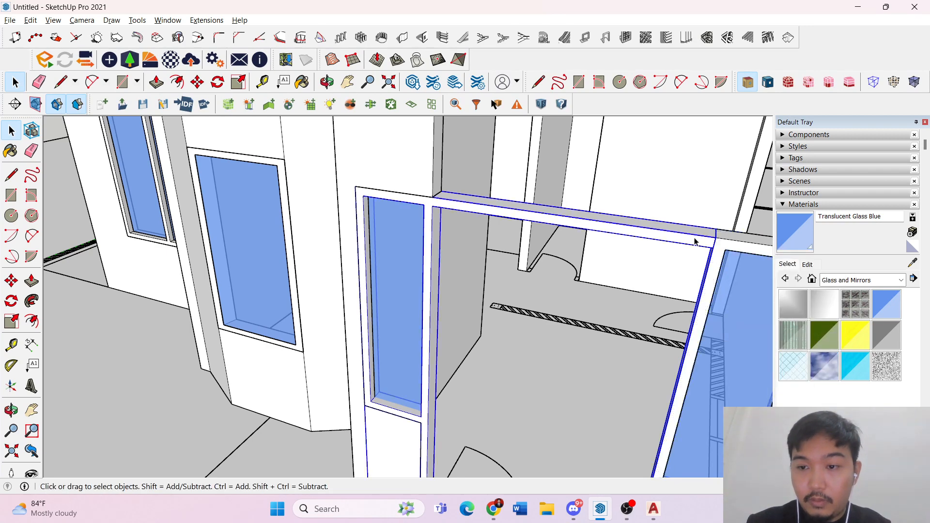
double_click(694, 241)
key("Escape")
right_click(695, 238)
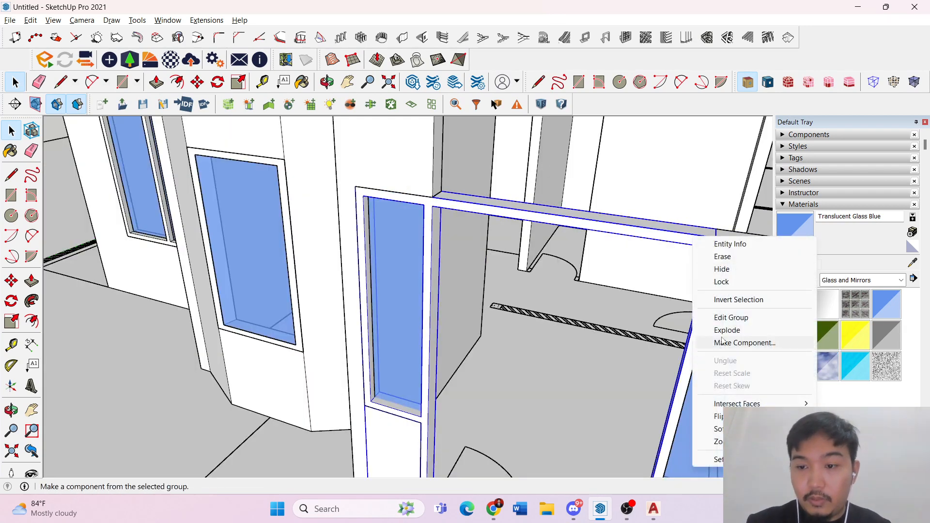
left_click(726, 329)
- Delete the seam edges where the door header meets the mirrored window frame
left_click(716, 245)
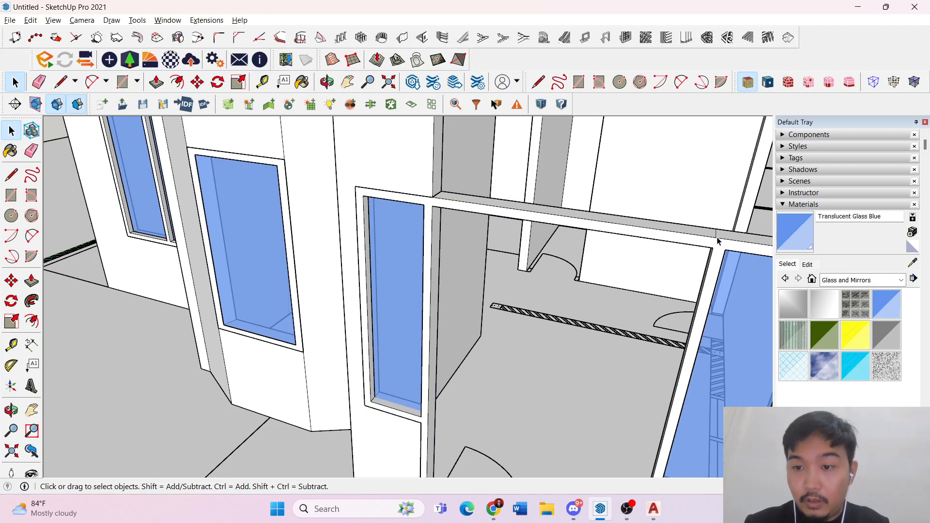
triple_click(718, 239)
left_click(717, 237)
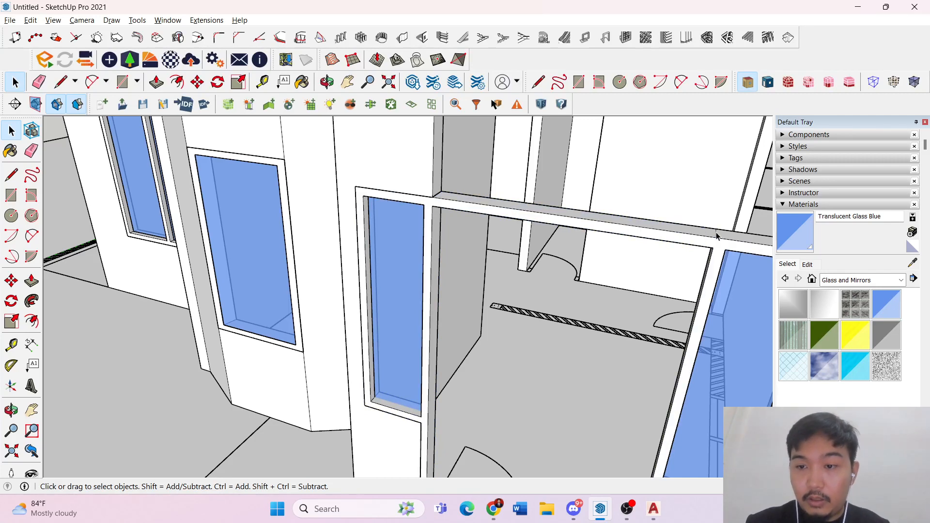
- Select all of the joined entrance frame geometry and make it a component named Kusen 3, replacing the existing definition
middle_click_drag(728, 237, 612, 294)
triple_click(207, 313)
right_click(558, 238)
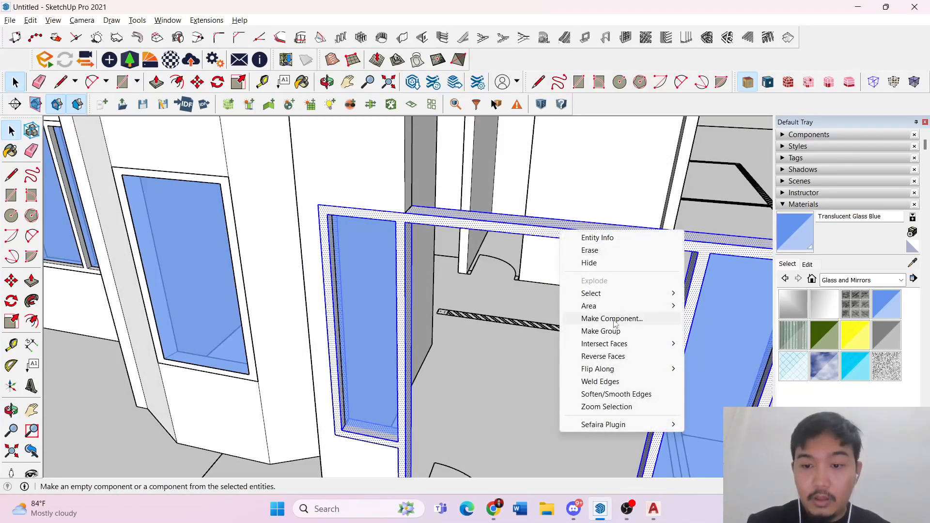
left_click(615, 319)
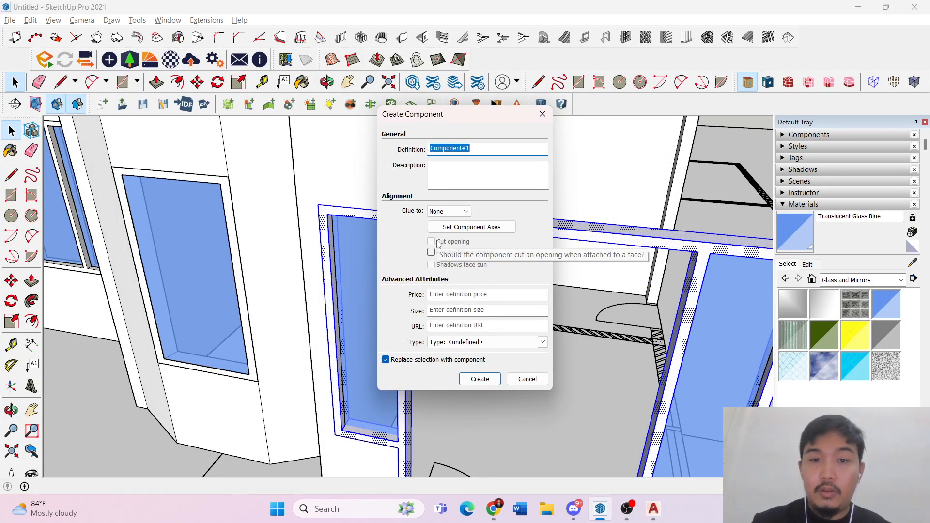
type("Kusen 3")
key("Return")
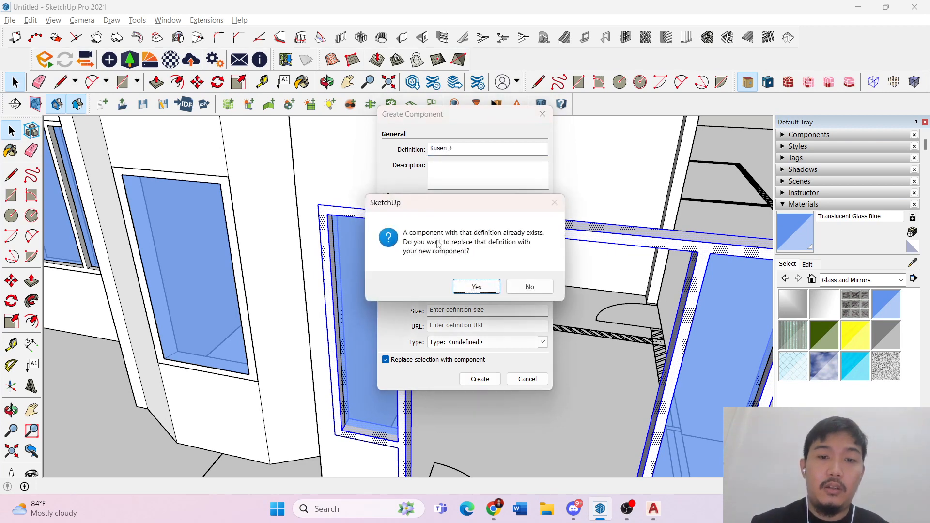
left_click(457, 281)
scroll(464, 291, "down", 4)
scroll(656, 352, "up", 6)
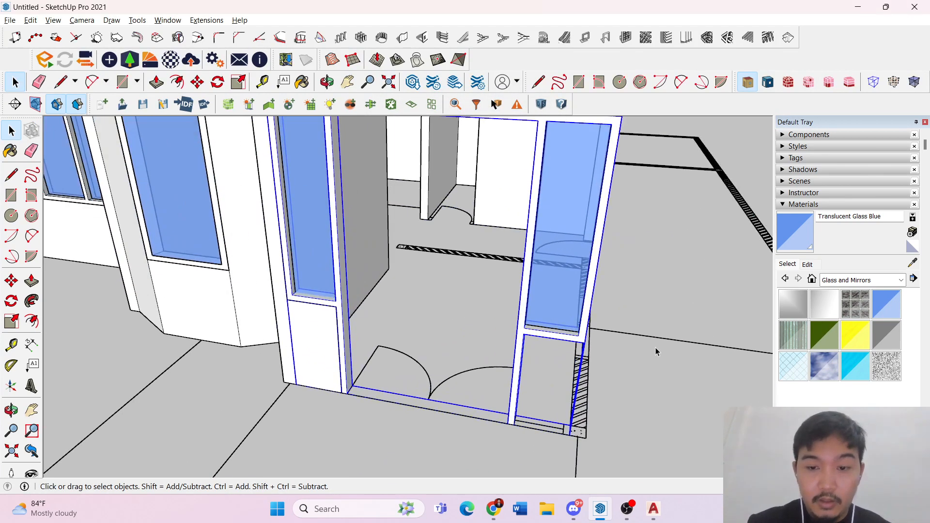
- Check which entrance frame geometry carries the Kusen 3 tag by hiding that tag and showing it again
left_click(656, 348)
scroll(553, 325, "down", 4)
scroll(527, 362, "up", 4)
middle_click_drag(594, 369, 533, 339)
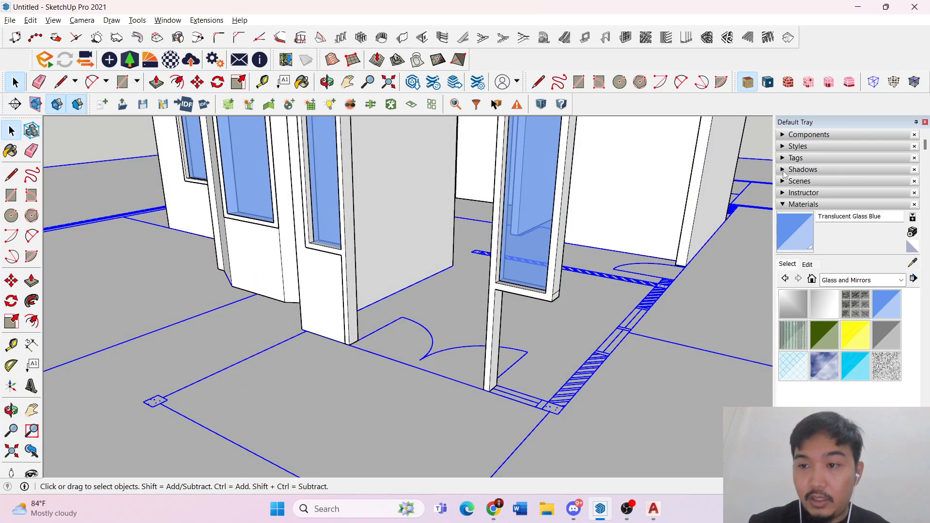
left_click(787, 205)
left_click(783, 159)
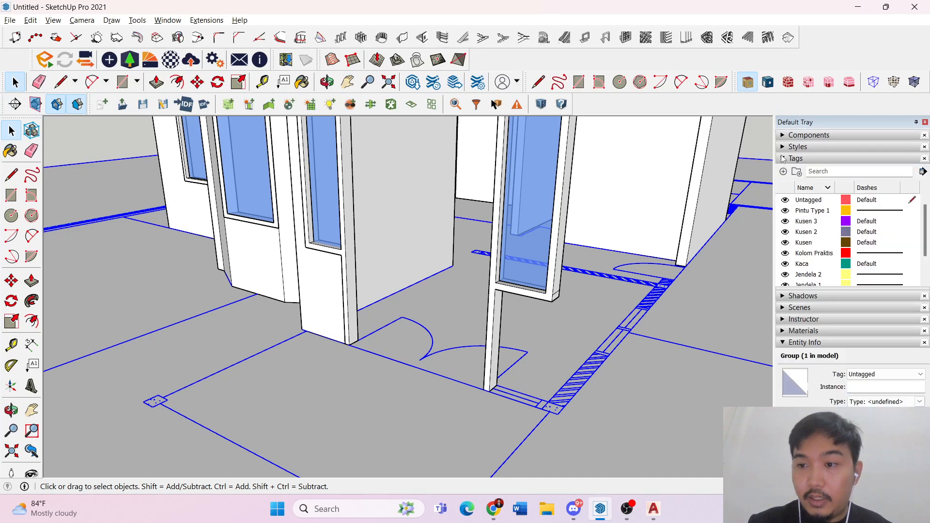
scroll(794, 261, "down", 2)
scroll(790, 243, "up", 1)
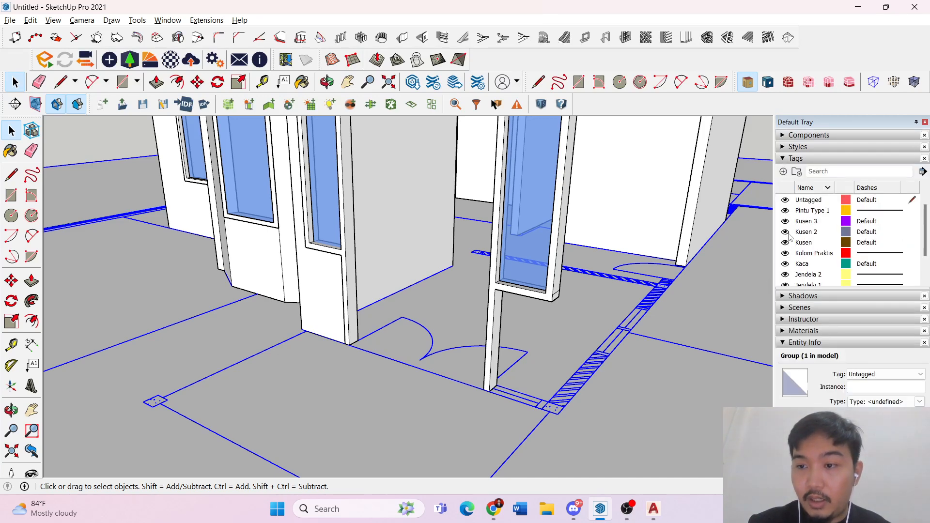
left_click(786, 221)
middle_click_drag(532, 281, 812, 258)
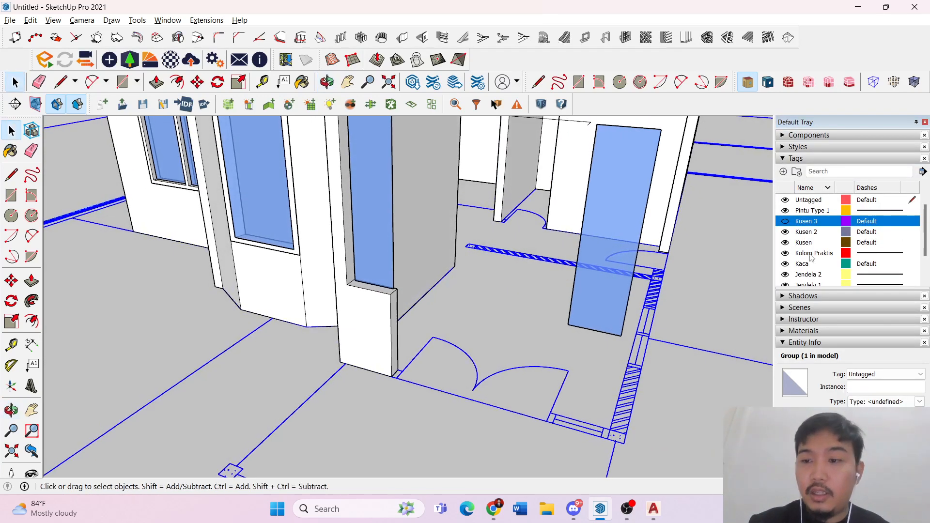
left_click(785, 221)
scroll(466, 274, "down", 4)
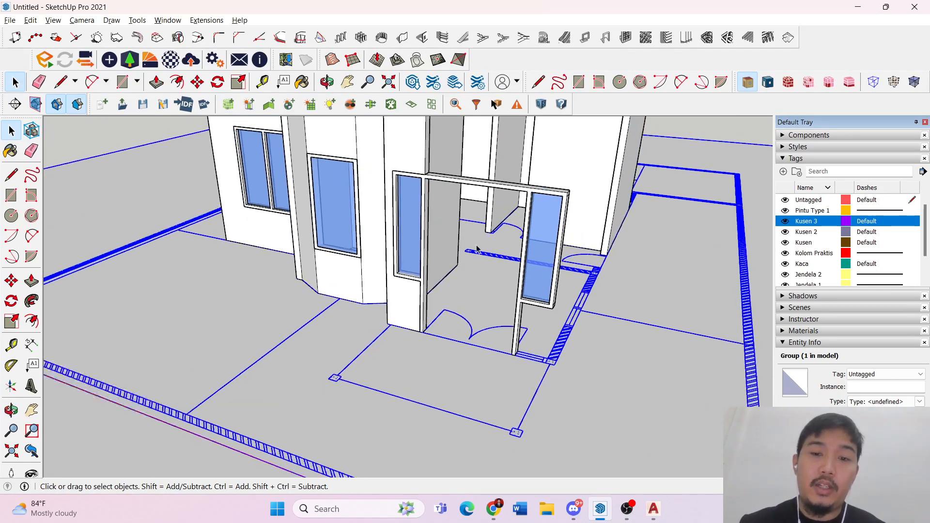
scroll(539, 356, "down", 8)
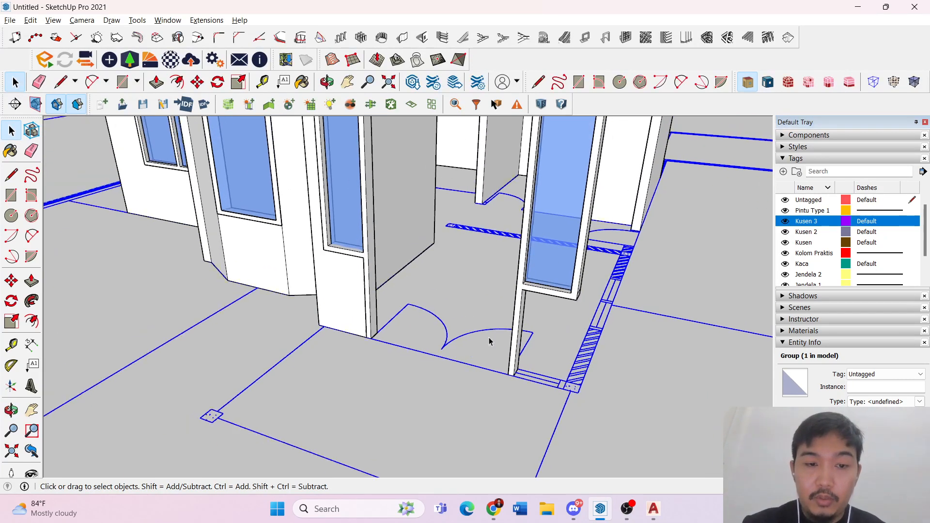
- Extend the wall end above the entrance frame across the door opening to the frame's far outer edge using Push/Pull
scroll(463, 248, "up", 5)
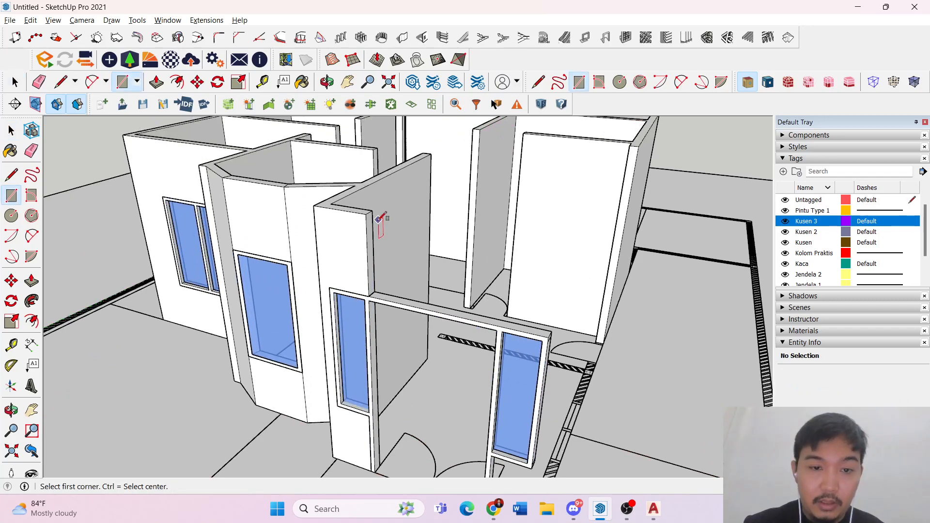
double_click(368, 247)
key("p")
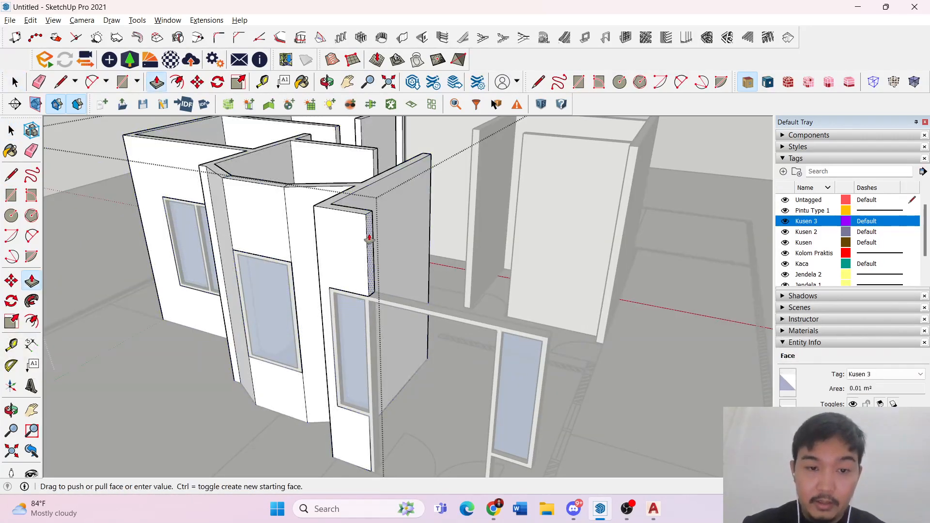
scroll(535, 300, "down", 2)
key("space")
key("Escape")
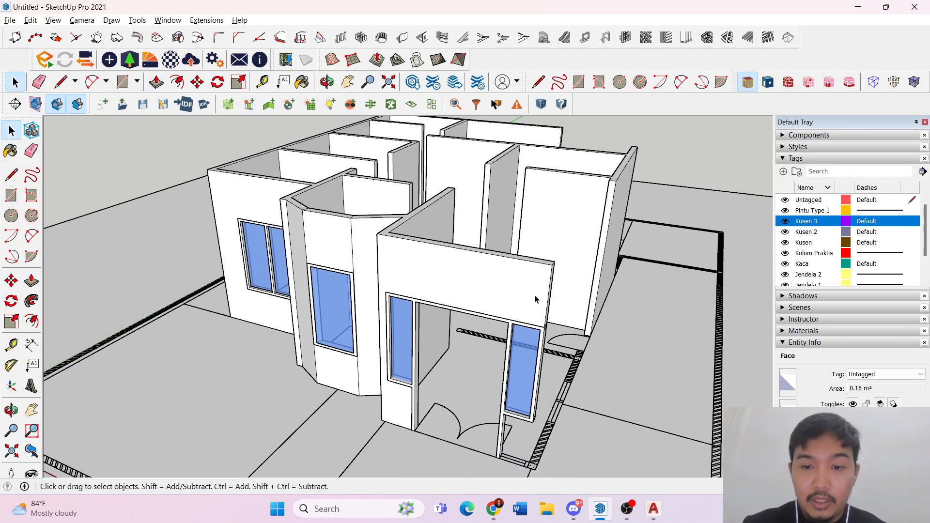
middle_click_drag(535, 300, 457, 344)
key("r")
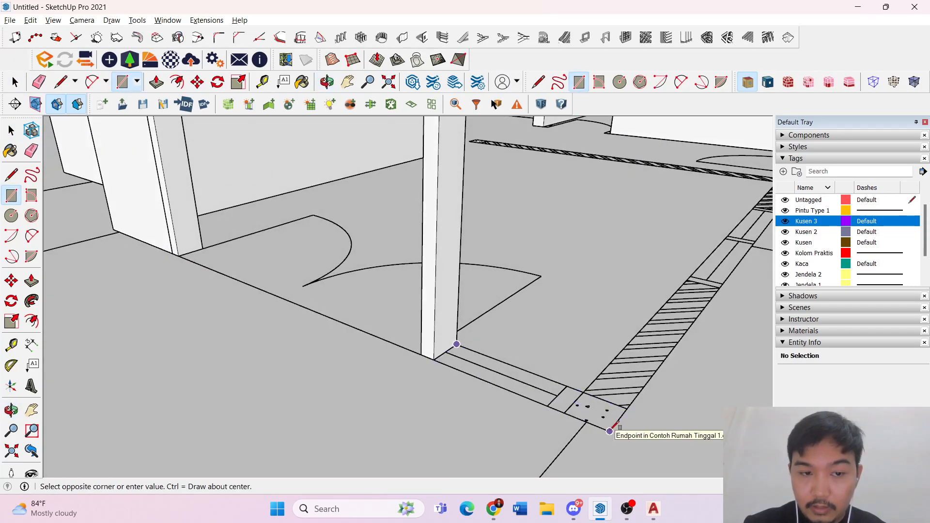
key("space")
scroll(584, 387, "down", 5)
scroll(539, 332, "down", 3)
- Inside the wall group, draw a floor rectangle from the foot of the far door post to the outer corner of the plan's column
triple_click(572, 172)
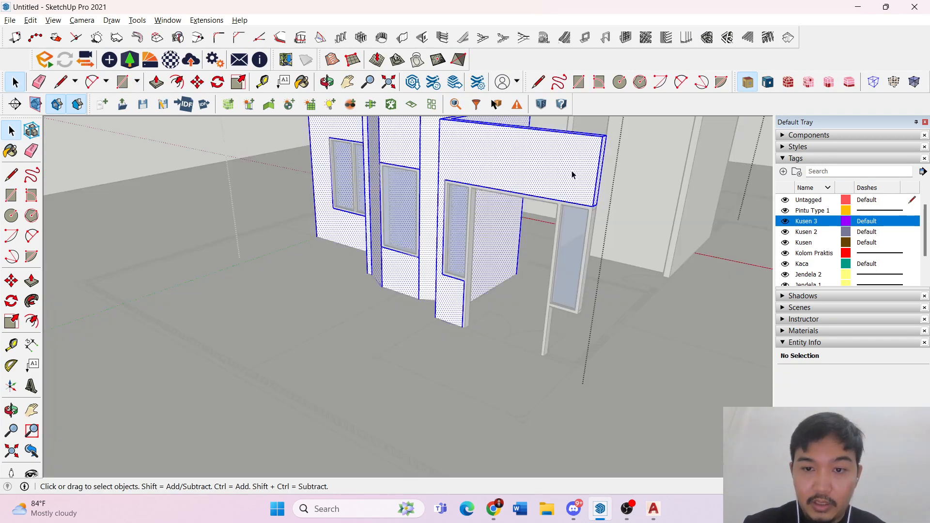
scroll(598, 455, "up", 5)
right_click(516, 284)
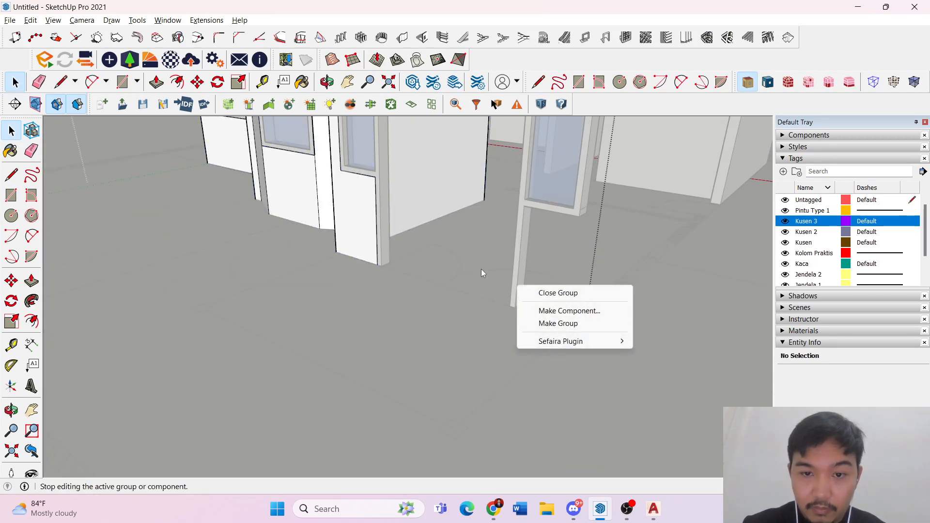
key("Escape")
scroll(504, 291, "up", 3)
key("r")
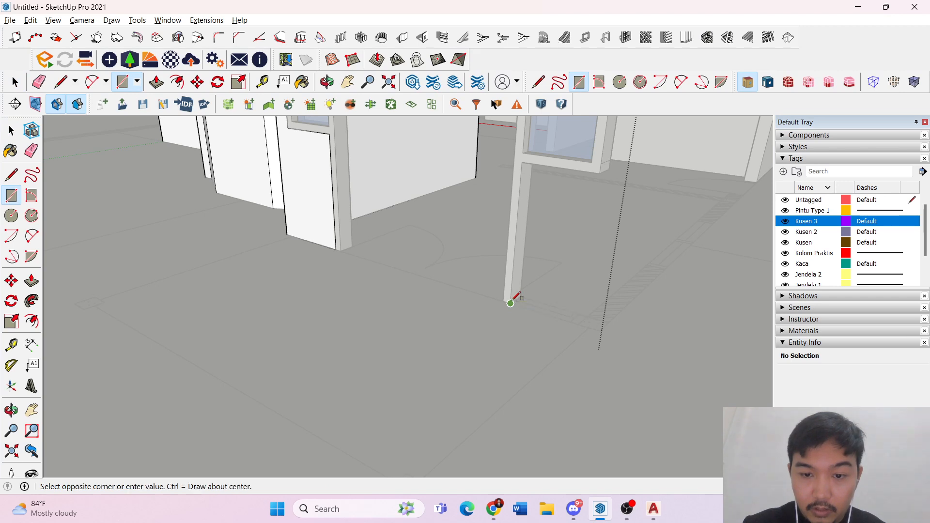
left_click(608, 322)
key("space")
scroll(596, 332, "up", 6)
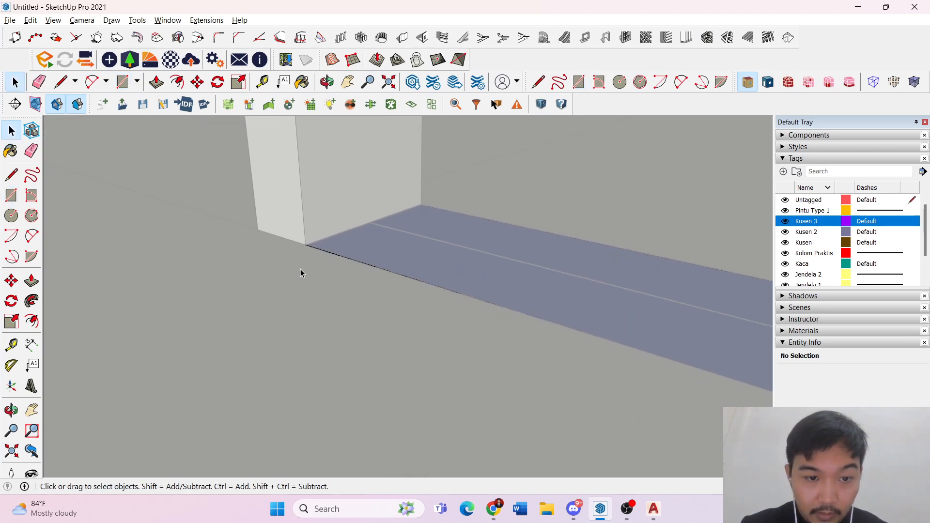
scroll(326, 247, "up", 4)
middle_click_drag(338, 242, 320, 315)
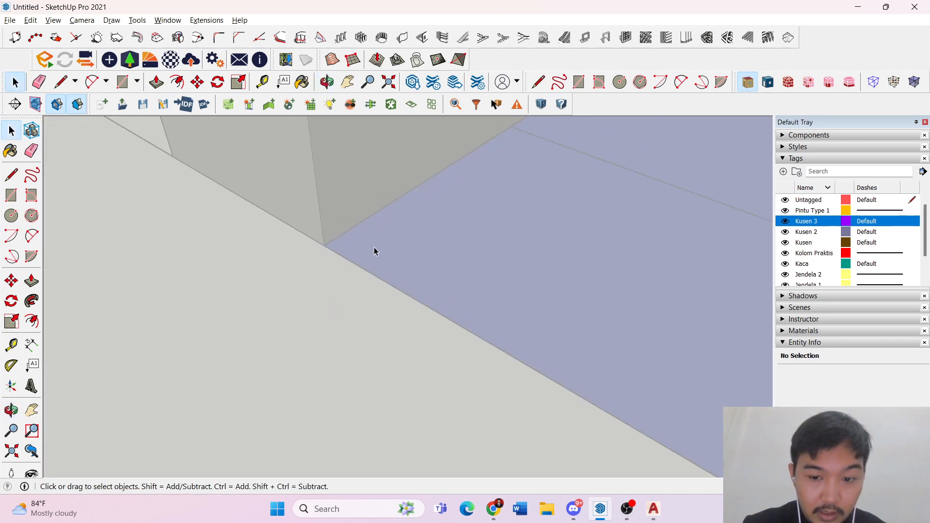
scroll(368, 243, "down", 5)
scroll(508, 291, "up", 3)
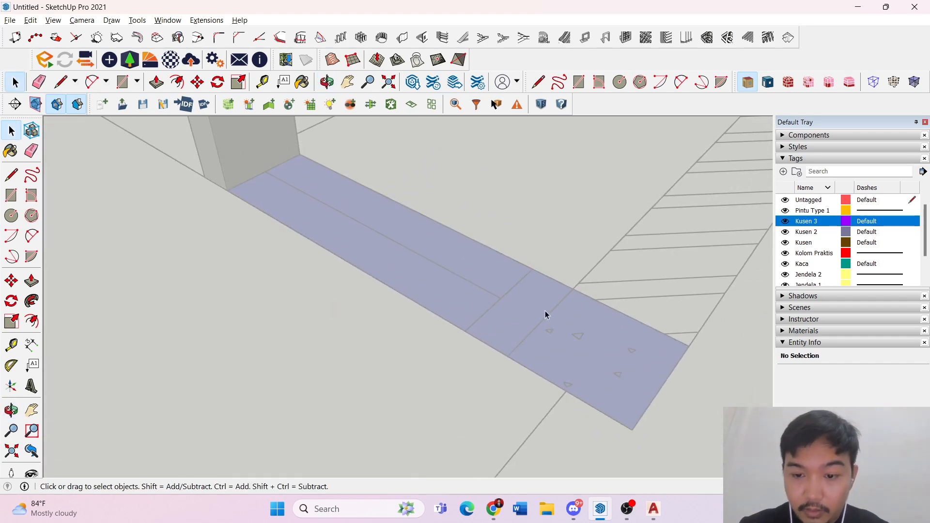
- Raise the floor rectangle into a low wall reaching the underside of the far narrow window frame
scroll(546, 315, "down", 6)
key("p")
left_click(546, 323)
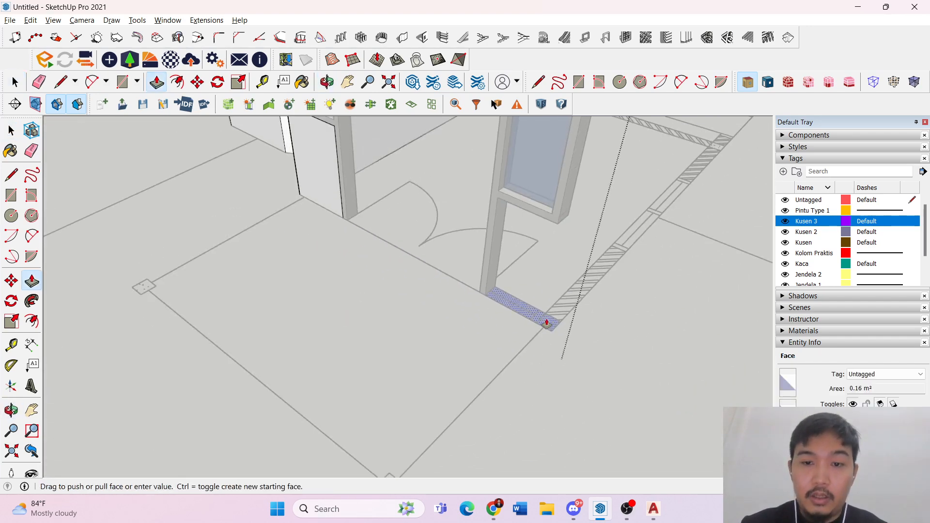
left_click(555, 227)
key("space")
- Split the low wall's top face along the window frame's outer edge and raise the outer strip to the height of the entrance wall
scroll(557, 209, "up", 4)
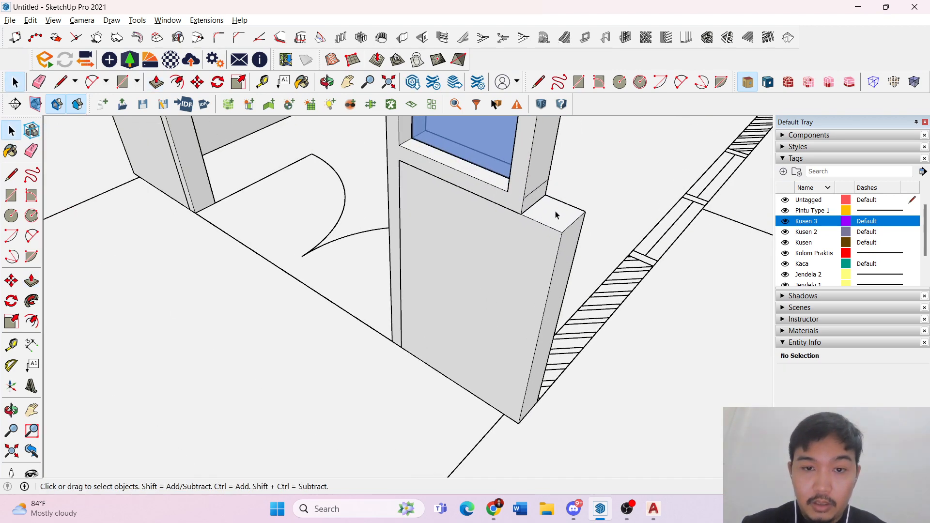
triple_click(557, 209)
key("l")
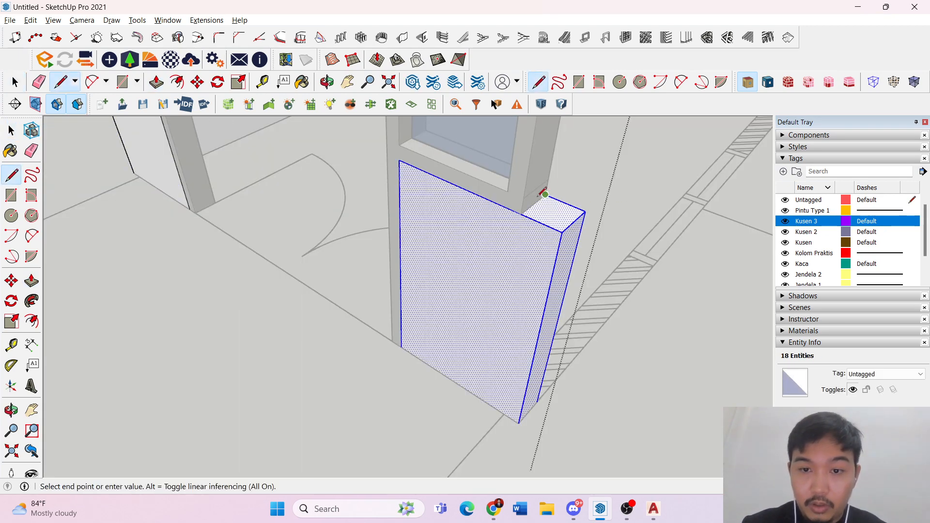
key("space")
scroll(509, 255, "down", 6)
key("p")
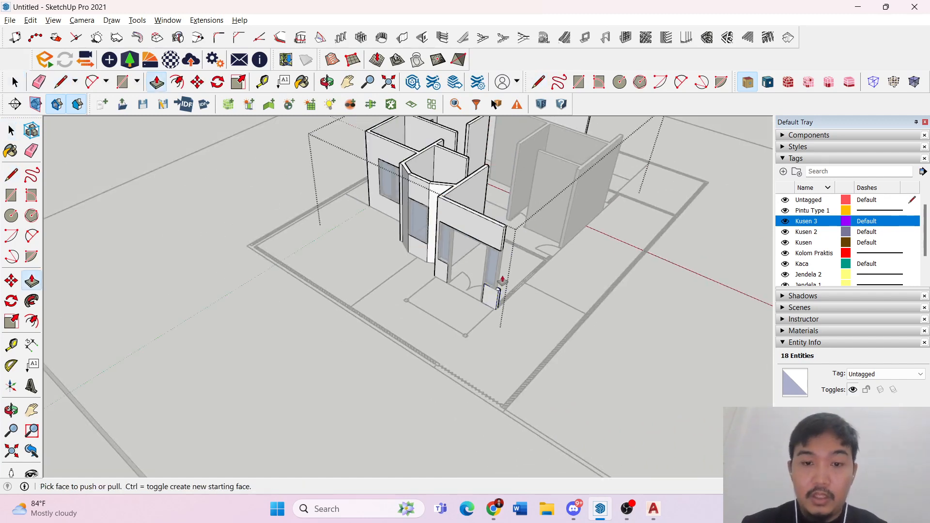
scroll(498, 292, "up", 5)
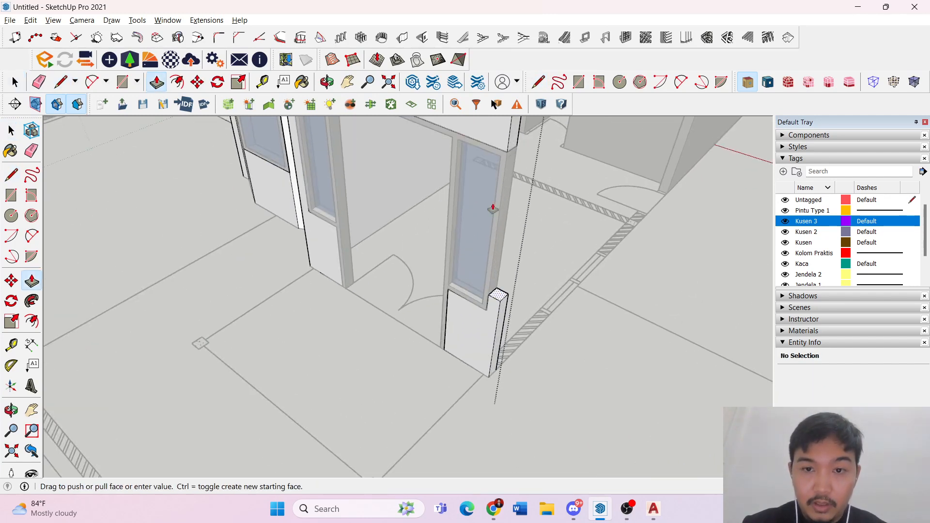
scroll(504, 206, "down", 4)
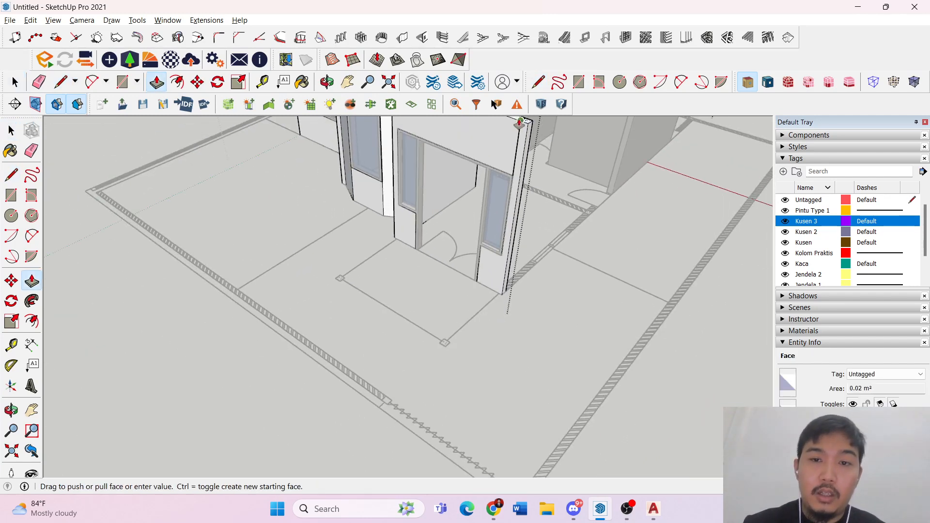
left_click(519, 122)
- Delete the seam edges where the raised corner strip meets the wall above the entrance frame, and leave the wall group
scroll(520, 131, "up", 3)
key("space")
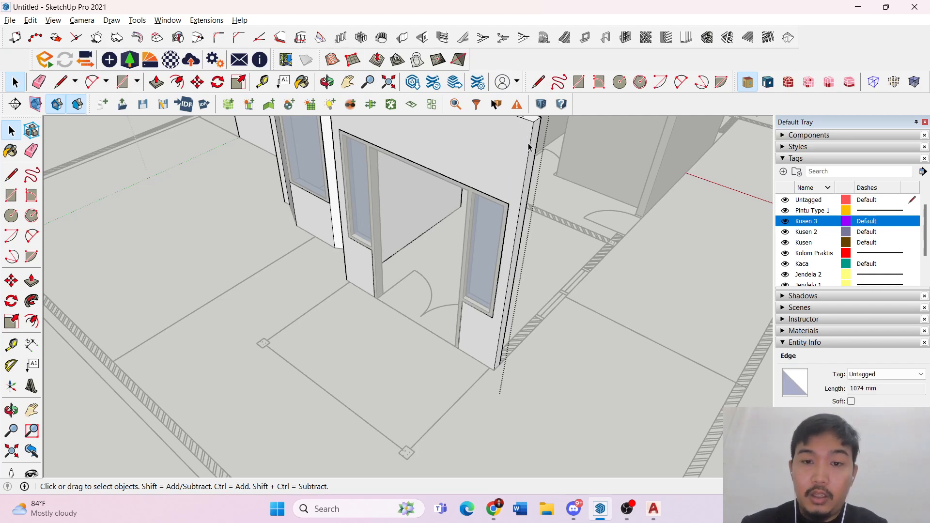
middle_click_drag(529, 146, 387, 176)
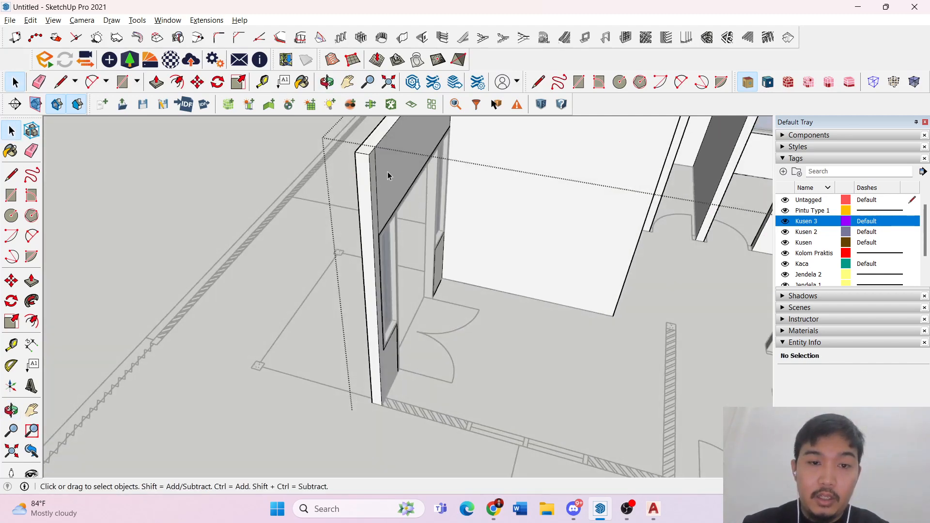
left_click(377, 165)
left_click(376, 168)
key("Delete")
left_click(430, 181)
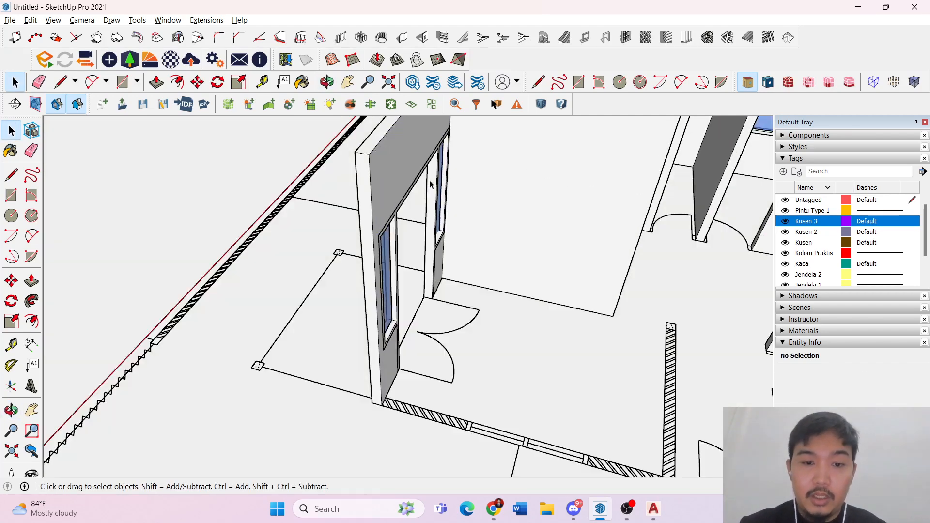
- Examine the modelled walls and the floor plan from above and around to the unbuilt side wall next to the entrance
middle_click_drag(505, 210, 344, 176)
scroll(344, 176, "down", 3)
middle_click_drag(312, 204, 567, 290)
scroll(571, 291, "down", 6)
middle_click_drag(426, 275, 527, 184)
scroll(562, 303, "up", 3)
scroll(504, 286, "down", 5)
scroll(505, 285, "up", 8)
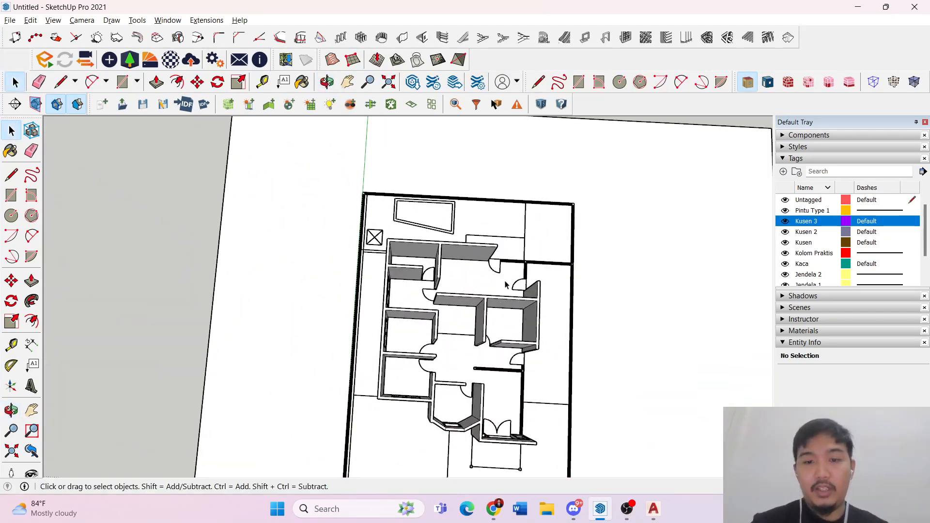
middle_click_drag(506, 285, 424, 210)
scroll(431, 283, "down", 6)
scroll(445, 329, "up", 2)
middle_click_drag(451, 335, 319, 339)
scroll(313, 360, "up", 5)
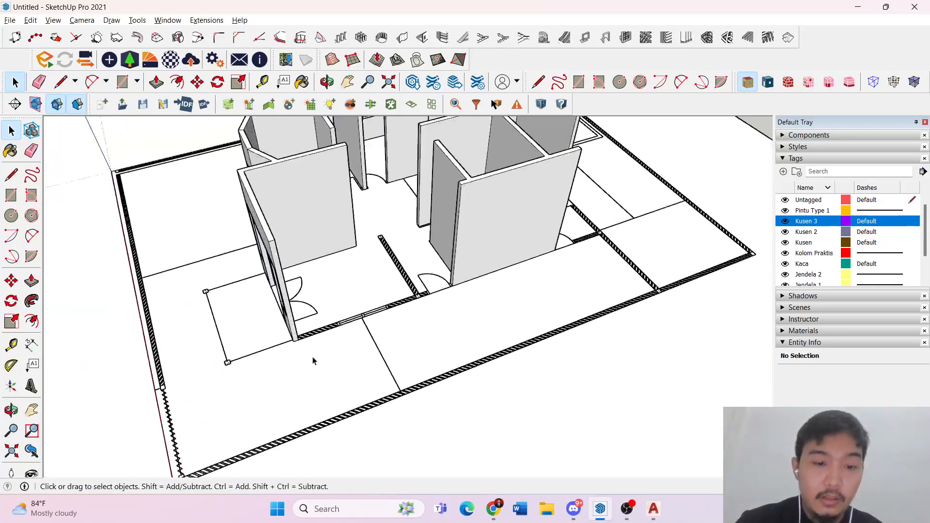
- Inside the wall group, draw a rectangle over the hatched side wall from the entrance corner to the first side window frame
scroll(312, 361, "up", 5)
key("r")
scroll(309, 301, "up", 3)
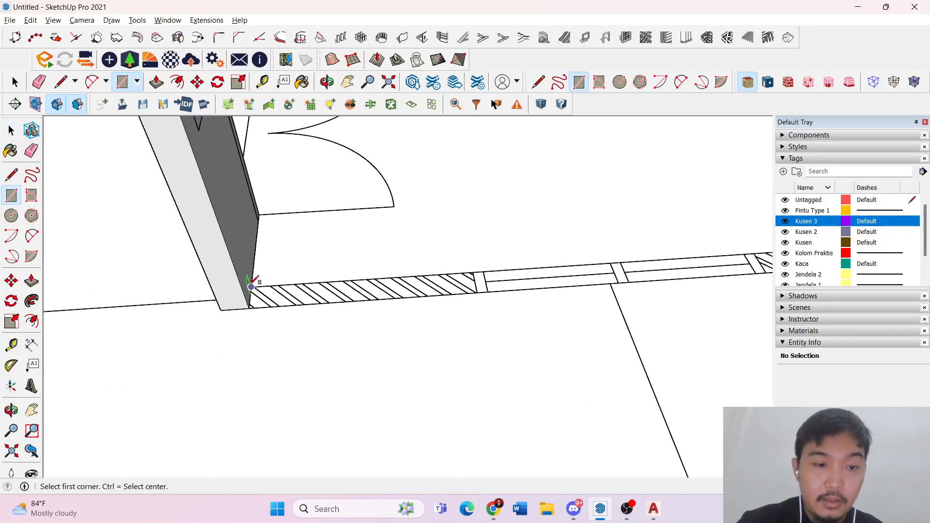
key("space")
triple_click(235, 281)
key("r")
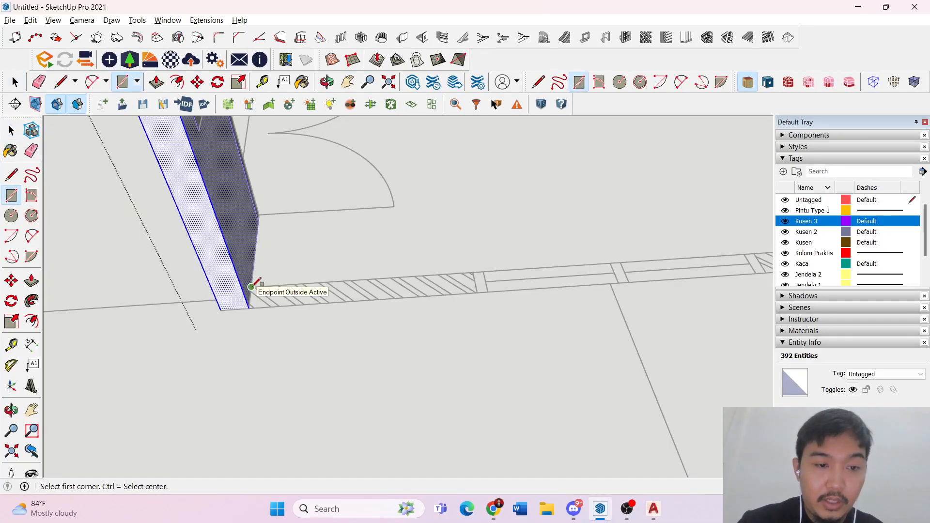
scroll(252, 286, "up", 2)
left_click(238, 272)
scroll(233, 279, "down", 1)
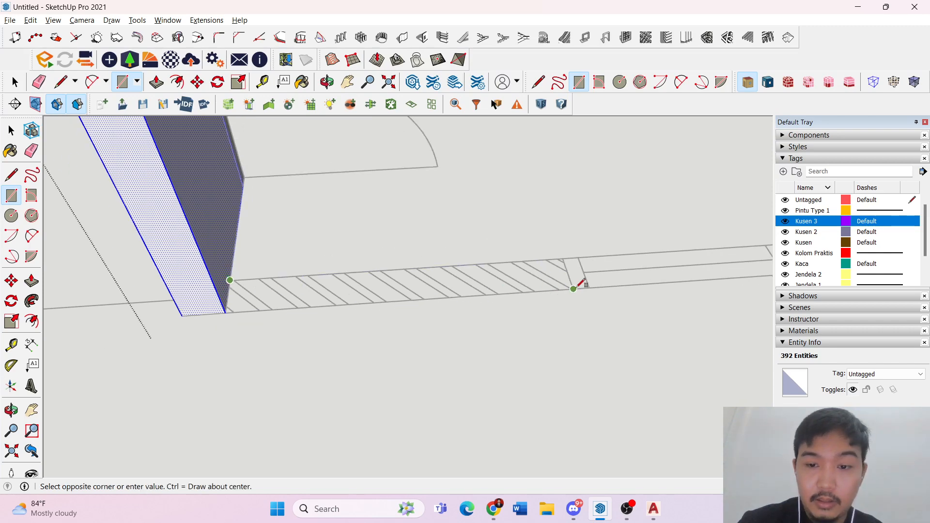
left_click(573, 289)
key("space")
- Raise the side wall rectangle to full wall height and delete the seam edge at the entrance corner
scroll(454, 290, "down", 5)
key("p")
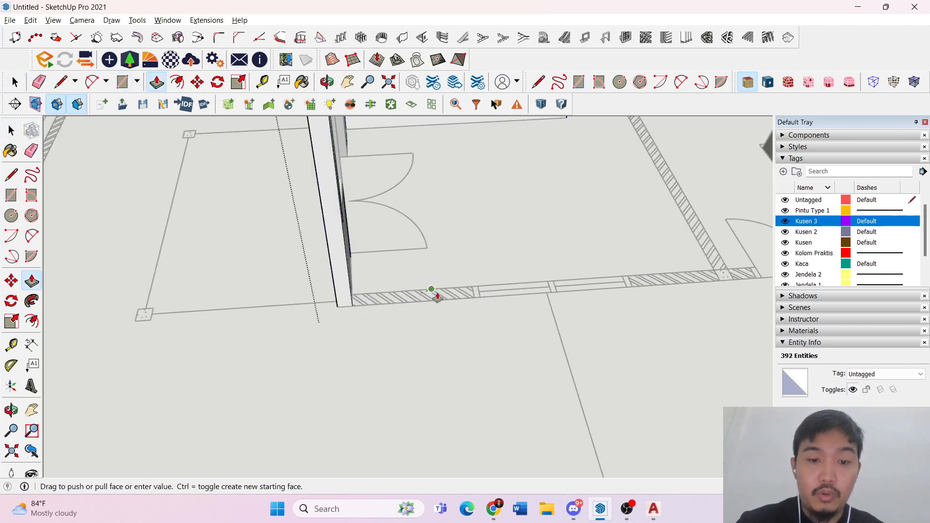
scroll(438, 296, "down", 4)
key("space")
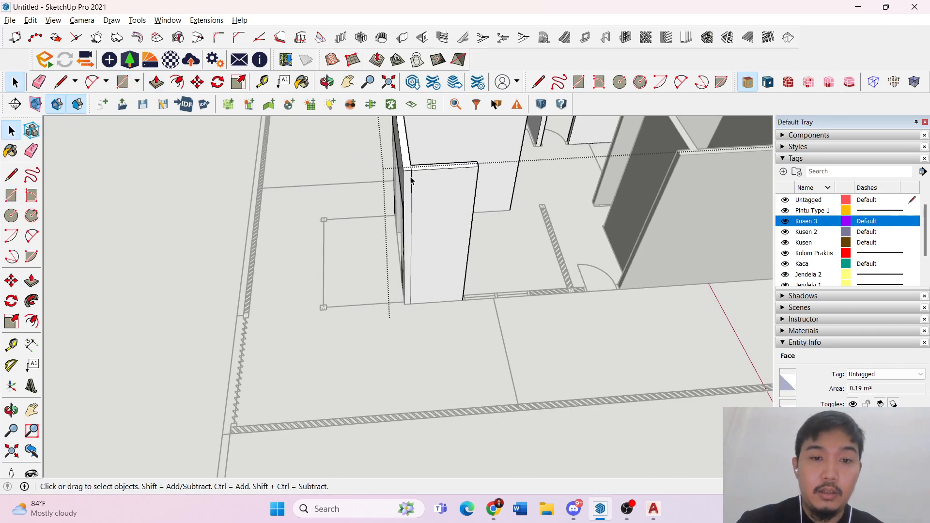
left_click(411, 181)
scroll(416, 169, "up", 2)
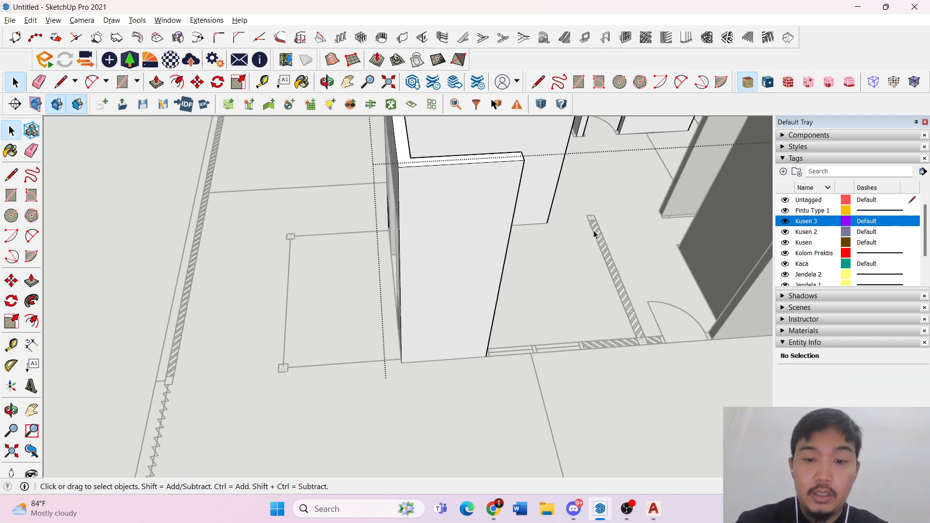
- Copy the two-pane window without a transom from the opposite outer wall to the free end of the new side wall
scroll(573, 272, "down", 6)
scroll(428, 159, "up", 1)
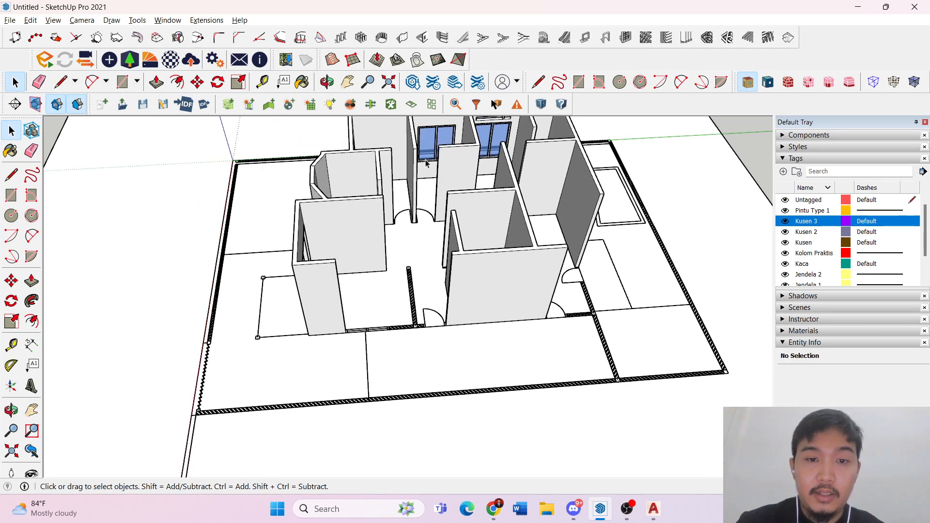
middle_click_drag(396, 174, 547, 213)
left_click(353, 291)
scroll(353, 256, "down", 5)
scroll(368, 339, "up", 5)
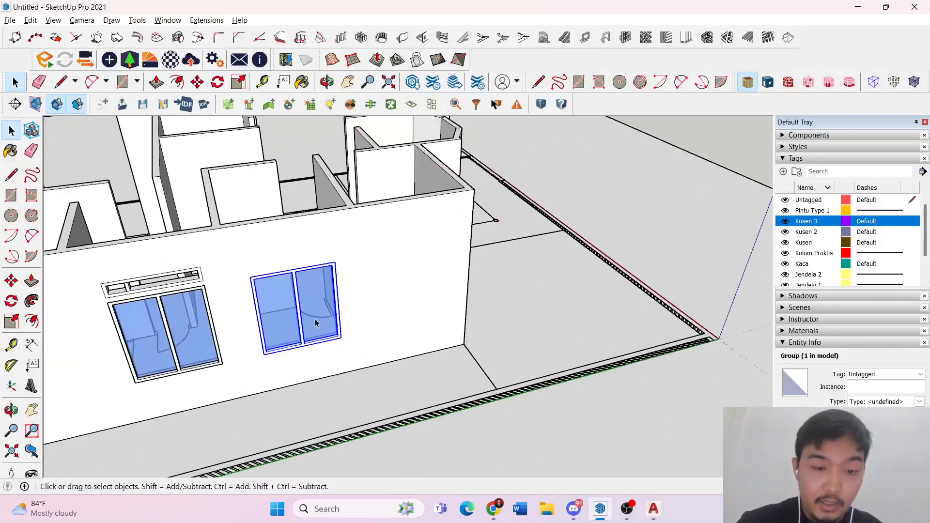
scroll(316, 323, "up", 2)
key("m")
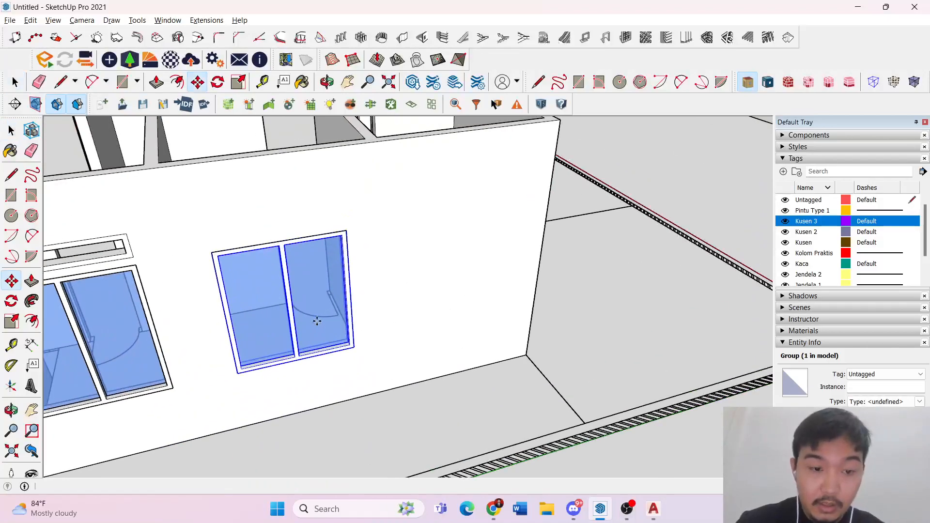
left_click(354, 347)
scroll(451, 284, "down", 5)
middle_click_drag(592, 182, 271, 193)
scroll(418, 362, "up", 5)
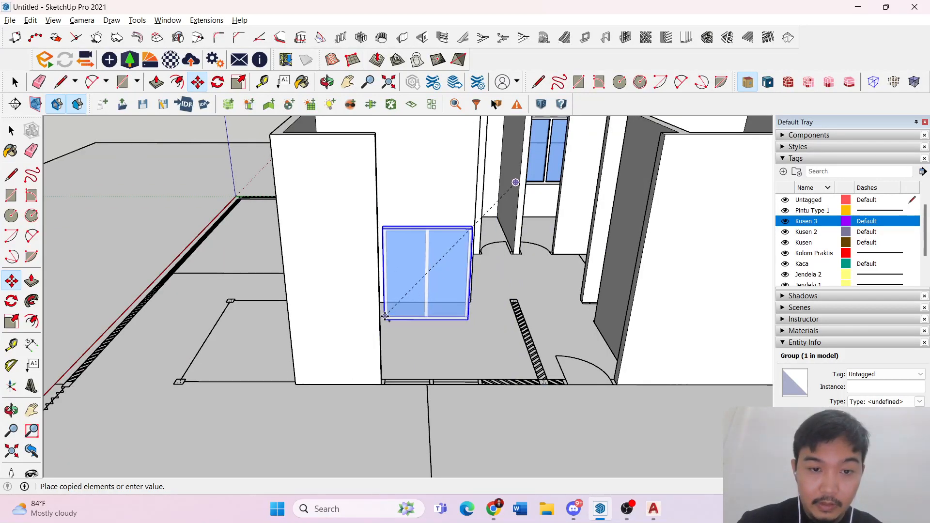
left_click(385, 317)
scroll(383, 322, "up", 6)
key("space")
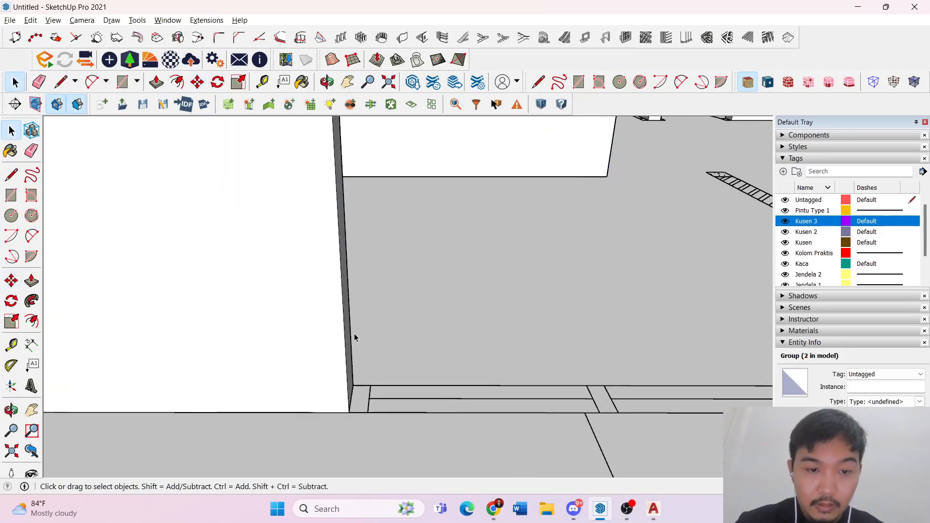
- Inside the wall group, draw a line across the side wall's end face just below the copied window to mark the sill
middle_click_drag(354, 337, 266, 357)
key("ctrl+a")
key("l")
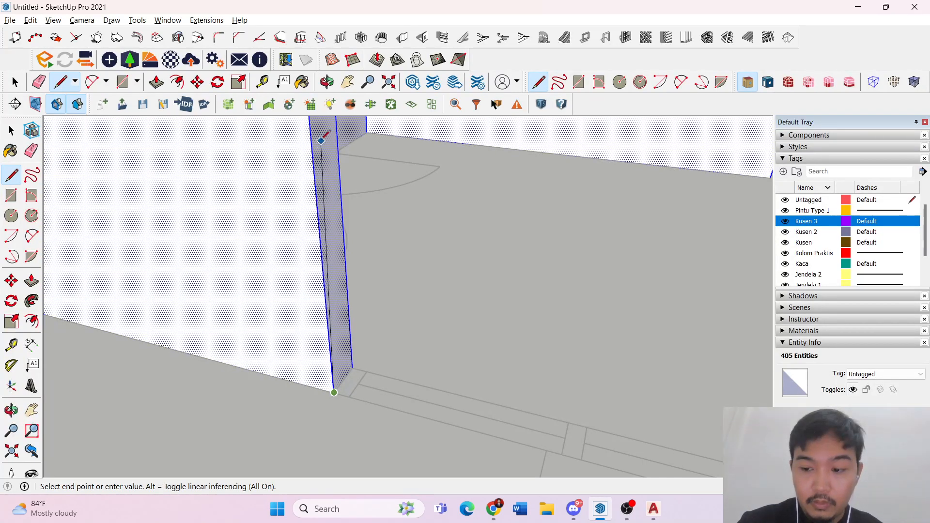
scroll(316, 119, "down", 4)
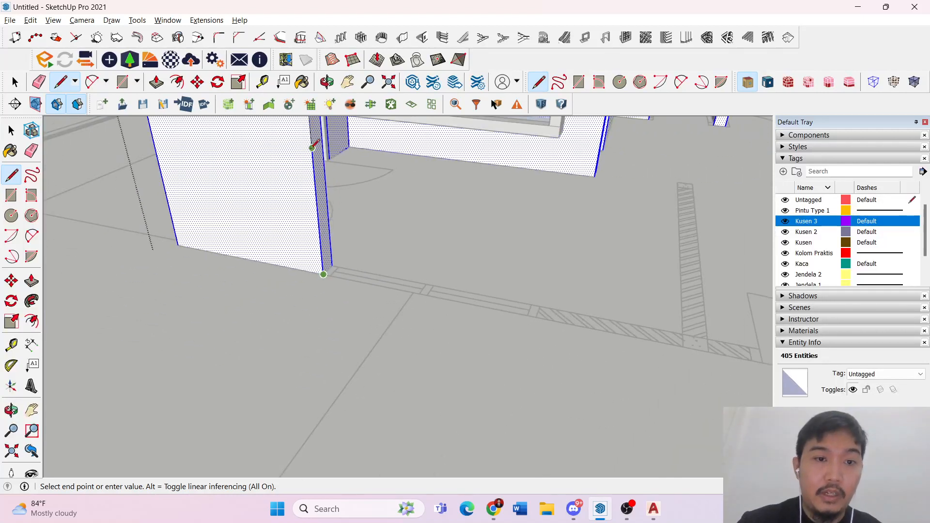
scroll(315, 146, "up", 3)
left_click(331, 143)
key("space")
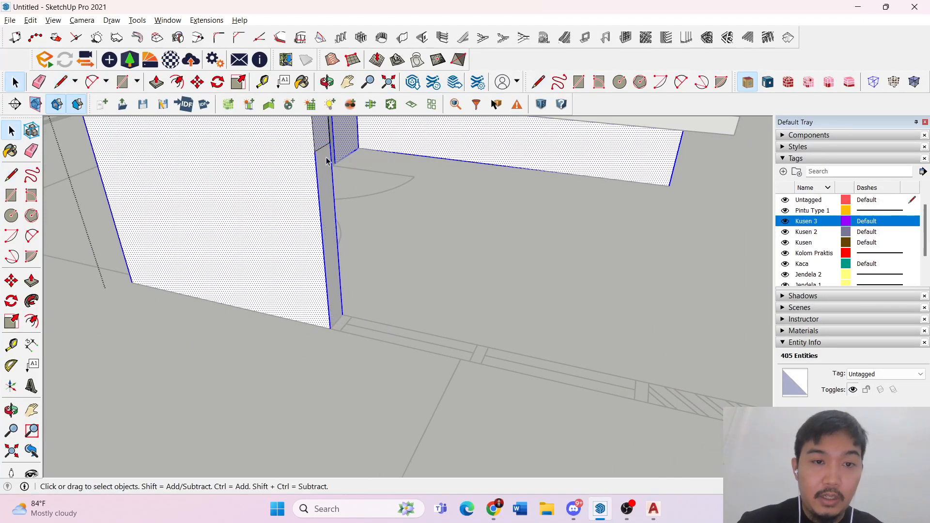
- Push/Pull the lower part of the end face along the plan to the far end of the window frame as a sill wall
scroll(324, 167, "up", 2)
key("p")
left_click(324, 194)
scroll(334, 196, "down", 3)
scroll(331, 215, "down", 2)
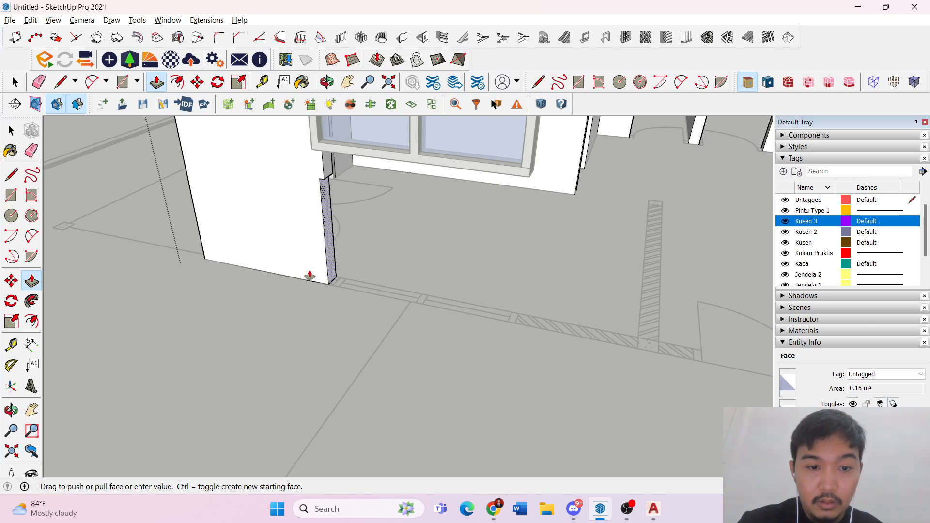
scroll(315, 279, "up", 3)
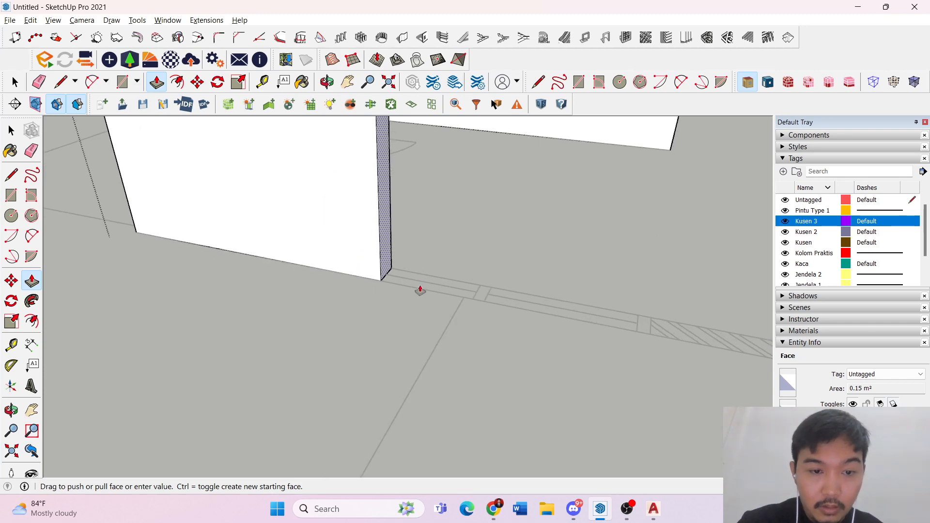
scroll(581, 314, "down", 1)
left_click(645, 326)
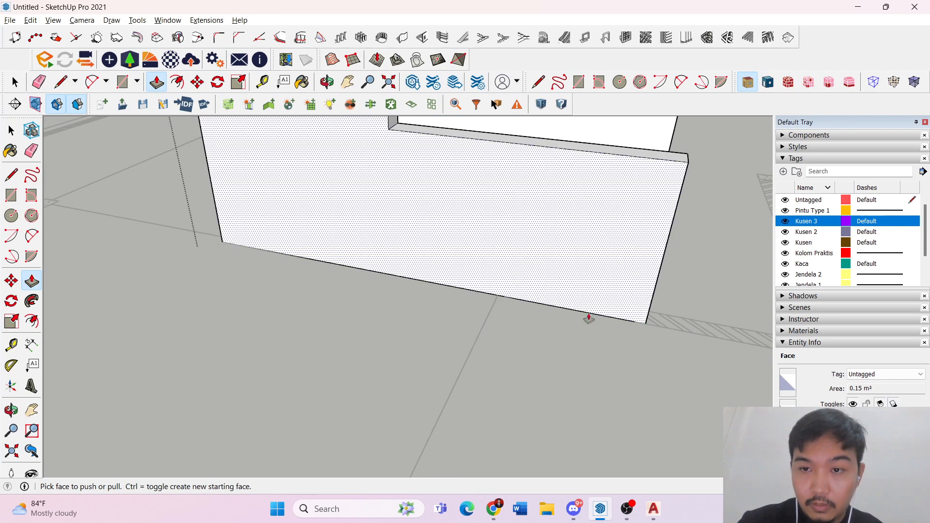
- Leave the wall group and move the copied window down so its lower corner sits on the sill wall beside the full-height wall
key("space")
scroll(487, 271, "down", 4)
key("Escape")
scroll(463, 237, "up", 3)
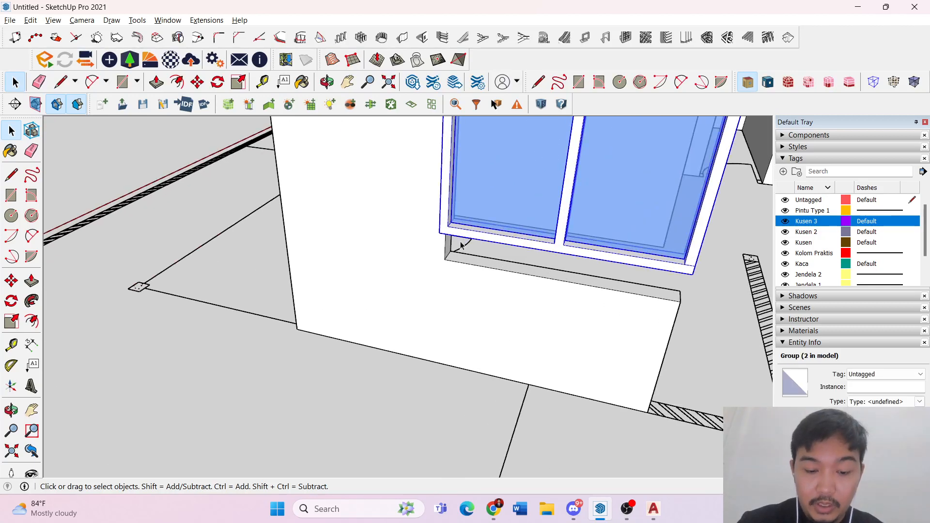
key("m")
left_click(440, 234)
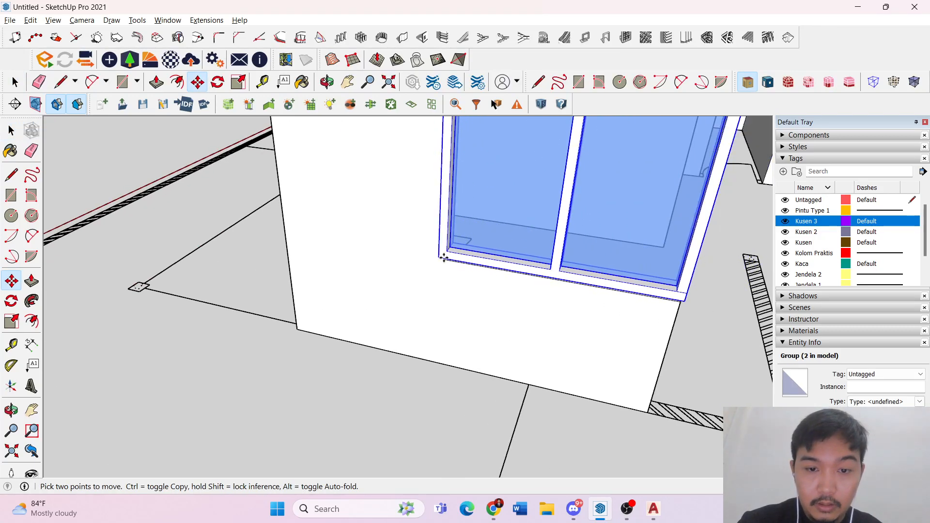
scroll(438, 257, "up", 2)
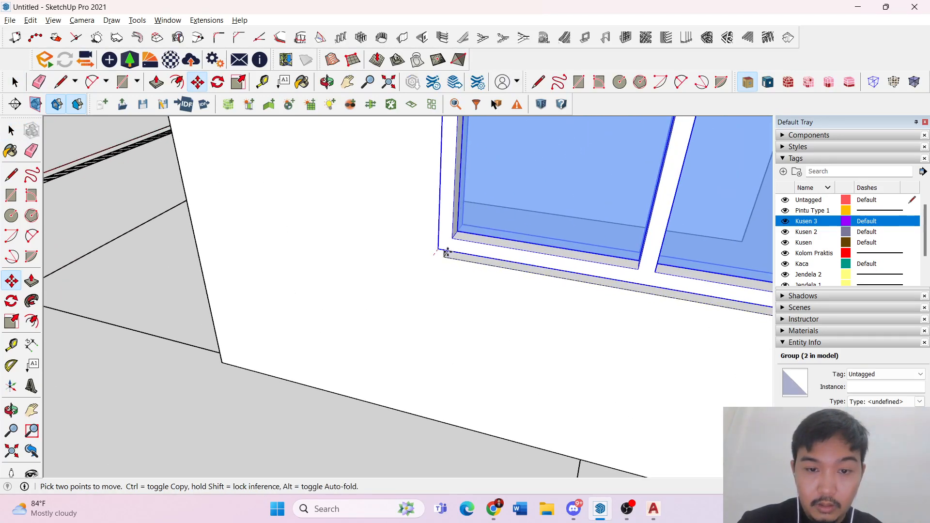
scroll(446, 252, "up", 6)
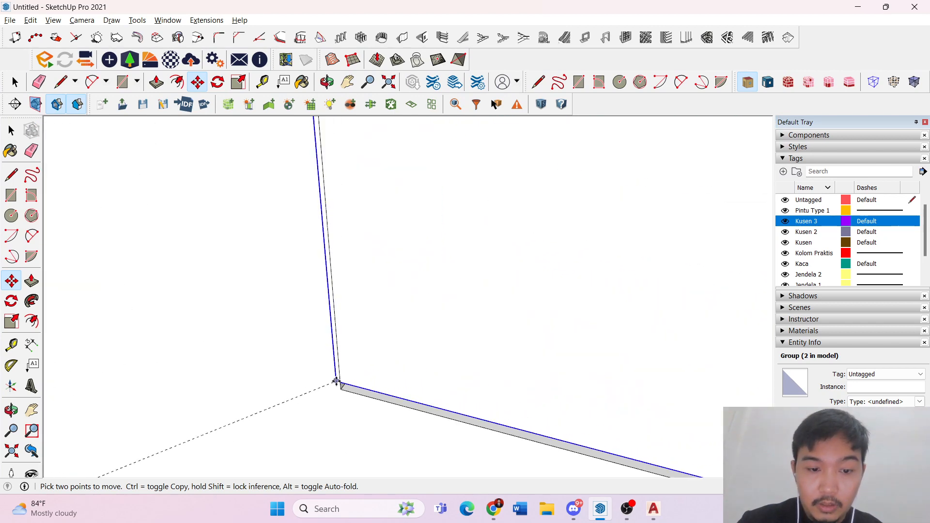
left_click(336, 381)
key("space")
- Inside the wall group, extend the sill wall's end face over the hatched plan wall towards the door frame
scroll(311, 228, "down", 8)
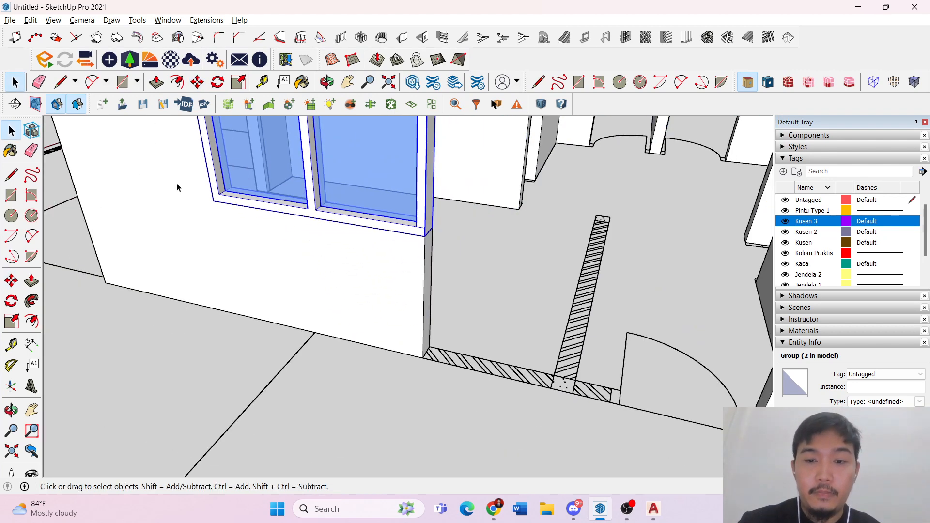
scroll(434, 253, "down", 4)
scroll(402, 263, "up", 3)
triple_click(410, 257)
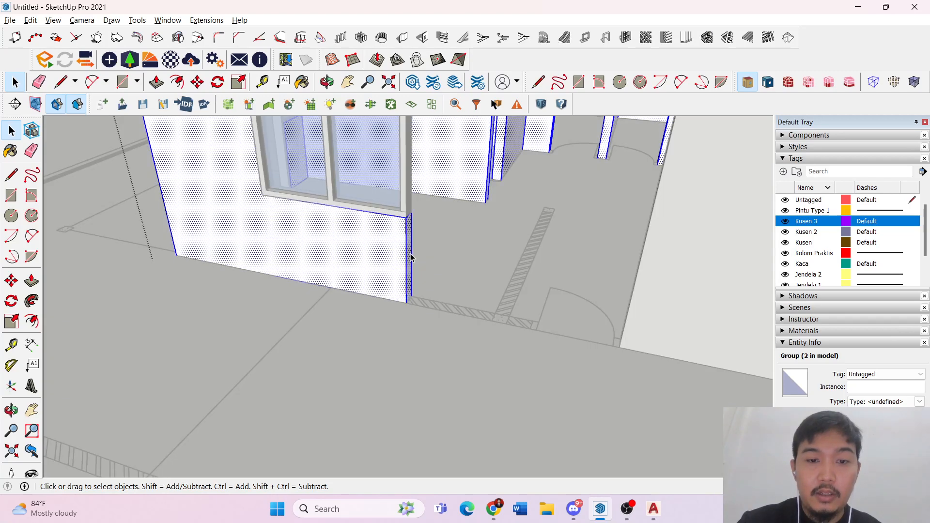
key("p")
left_click_drag(409, 280, 525, 328)
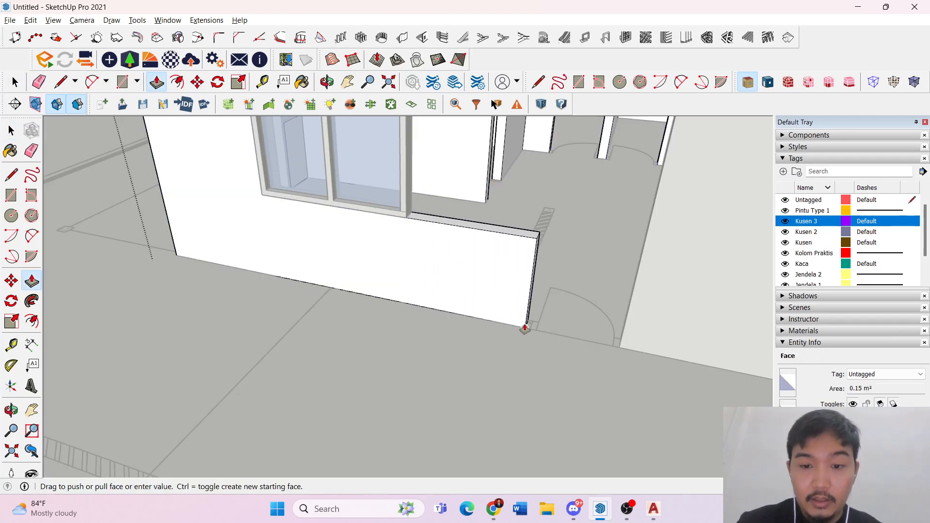
- Split the wall's end face at the window's top corner and extend the upper part over the window to the low wall's end
key("space")
scroll(460, 301, "down", 3)
key("Escape")
middle_click_drag(452, 249, 423, 287)
scroll(364, 254, "down", 3)
scroll(337, 203, "up", 3)
triple_click(337, 213)
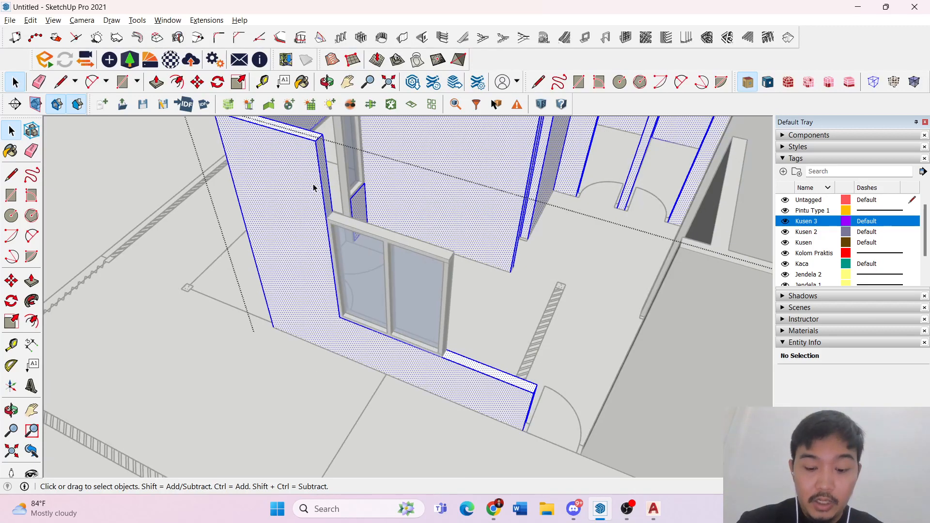
key("l")
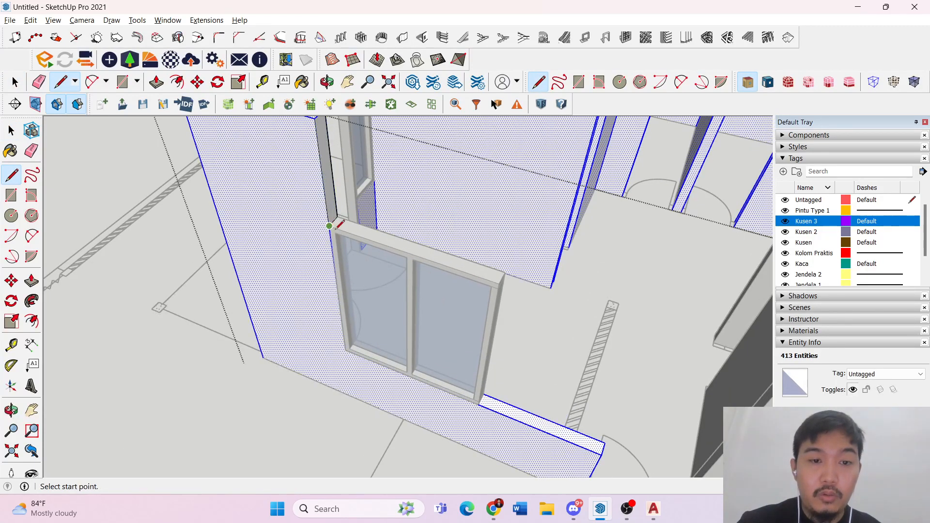
key("space")
scroll(336, 215, "down", 3)
key("p")
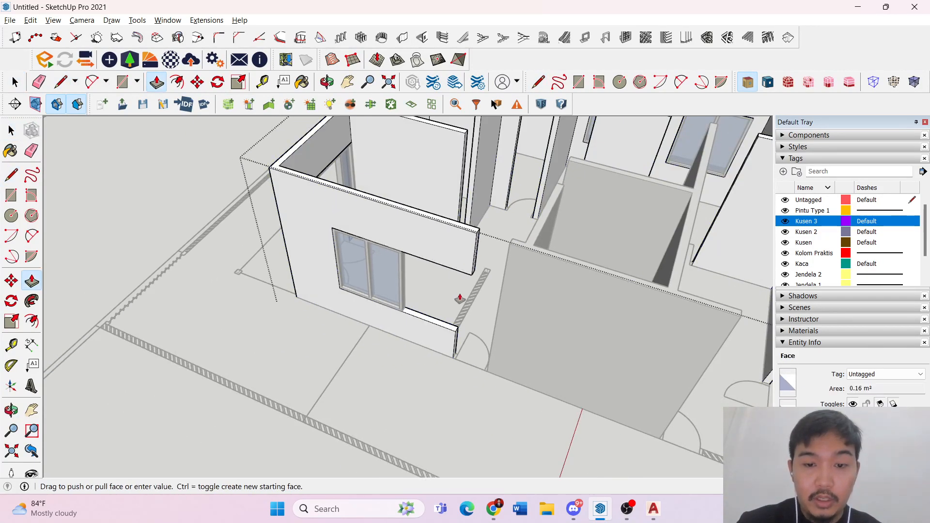
- Split the low wall's top face at the window's side and pull the part beside the window up to the wall above
key("space")
scroll(416, 319, "up", 3)
triple_click(409, 312)
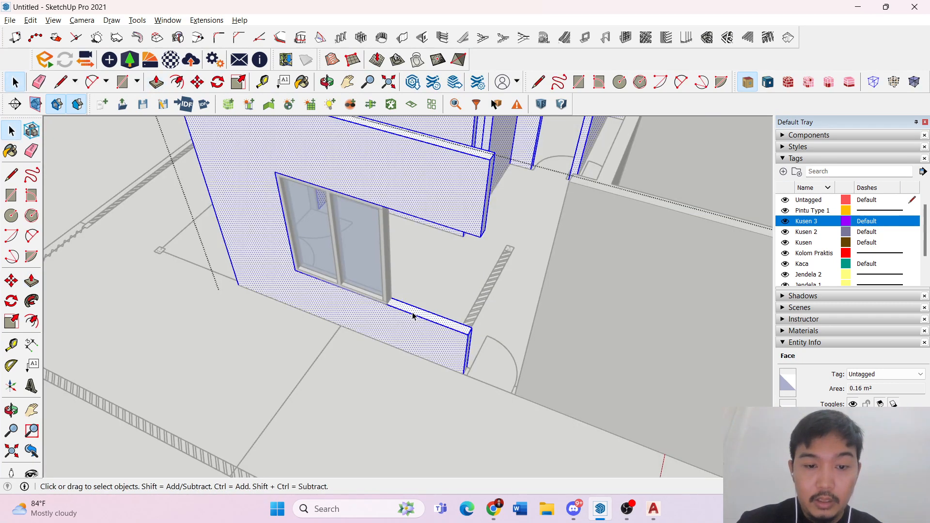
key("l")
key("space")
scroll(411, 311, "down", 3)
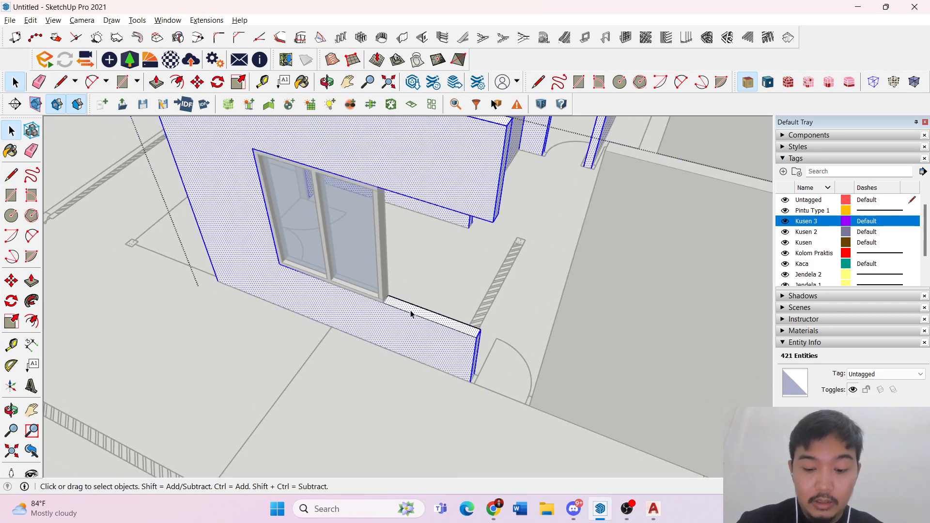
key("p")
left_click_drag(415, 314, 487, 218)
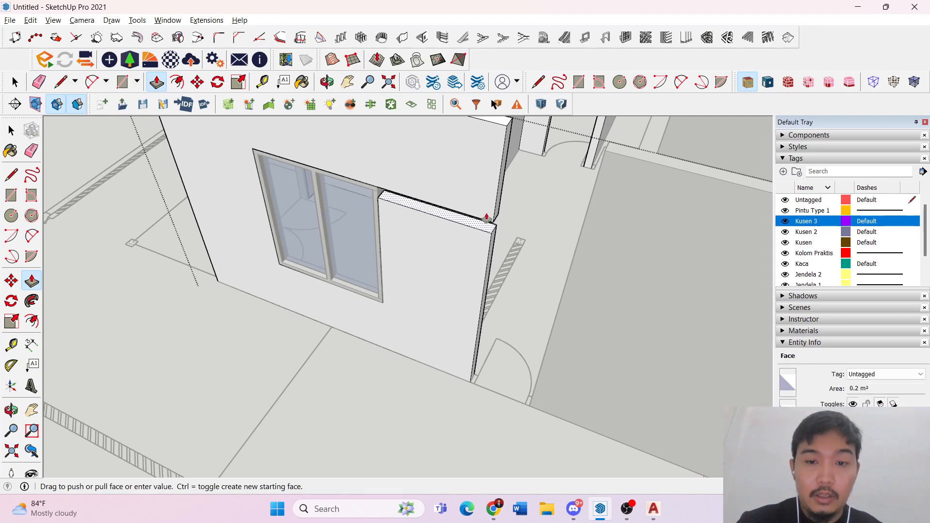
left_click(492, 223)
key("space")
key("Escape")
- Explode the separate wall group beside the windowed front room
scroll(442, 218, "down", 5)
middle_click_drag(372, 257, 422, 242)
scroll(490, 352, "up", 3)
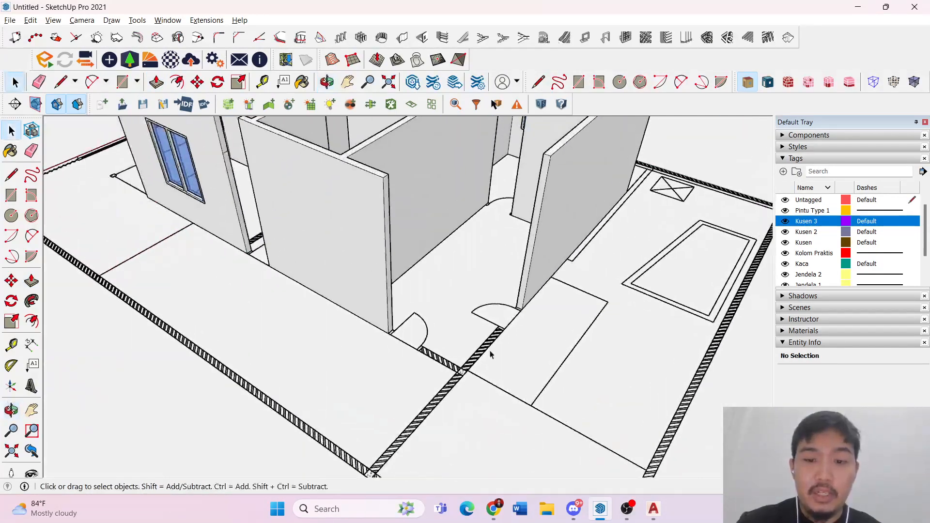
scroll(516, 325, "down", 4)
scroll(389, 275, "down", 3)
left_click(397, 273)
middle_click_drag(398, 273, 569, 275)
scroll(405, 248, "up", 7)
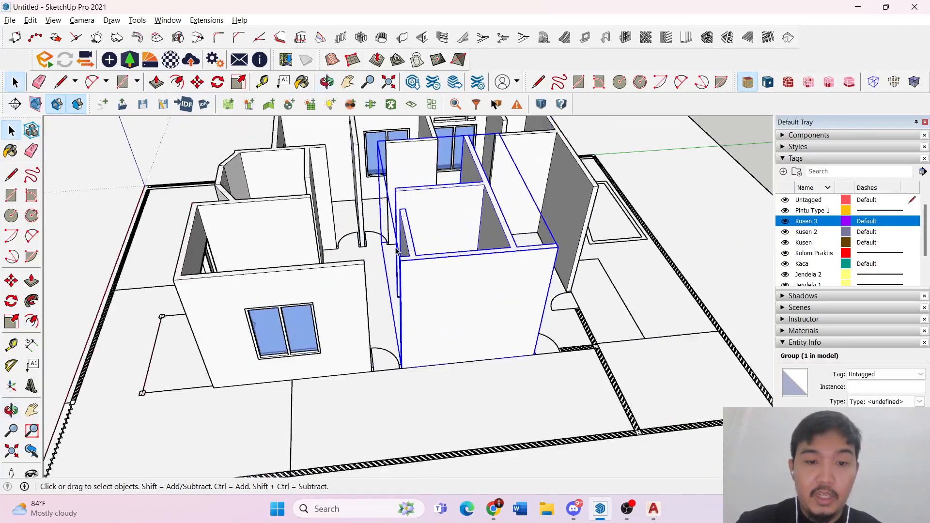
middle_click_drag(405, 248, 494, 204)
scroll(513, 242, "up", 3)
right_click(522, 261)
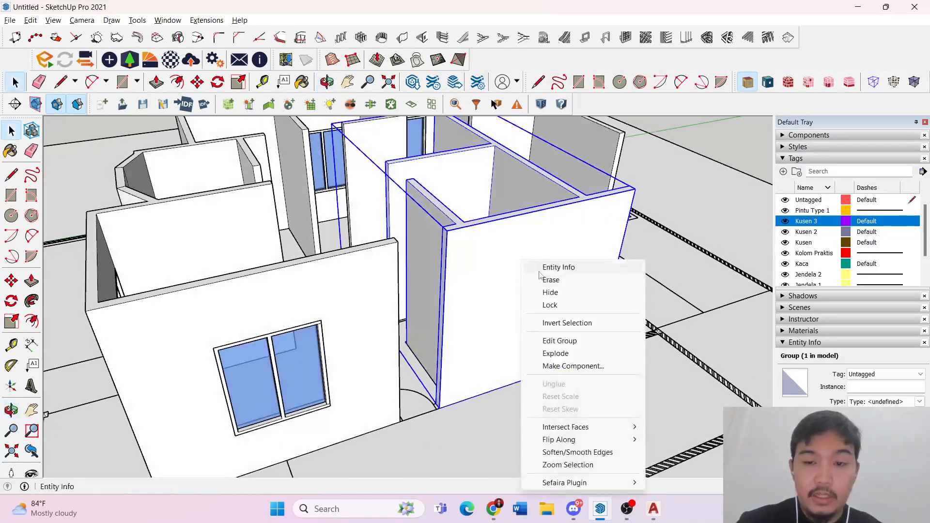
left_click(568, 353)
- Select all connected geometry of the exploded walls and cut it from the model
triple_click(342, 273)
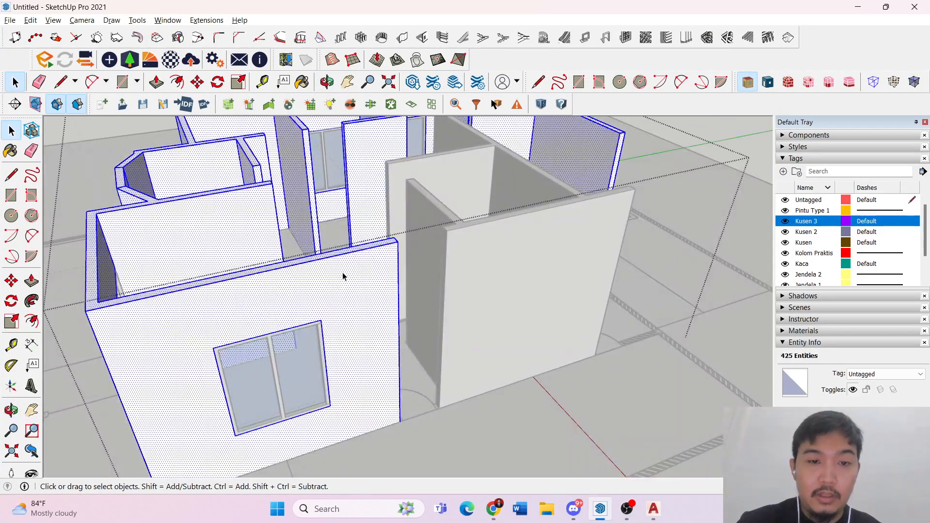
left_click(500, 268)
triple_click(502, 271)
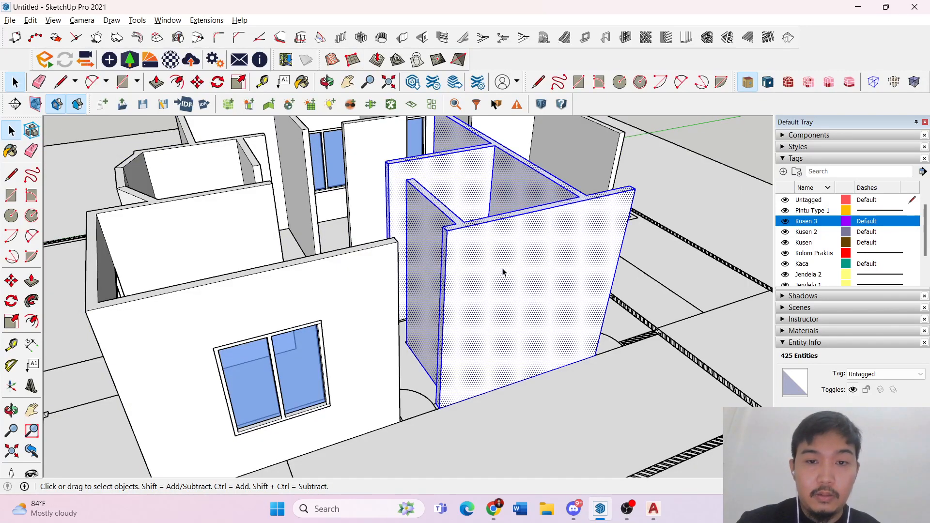
key("Delete")
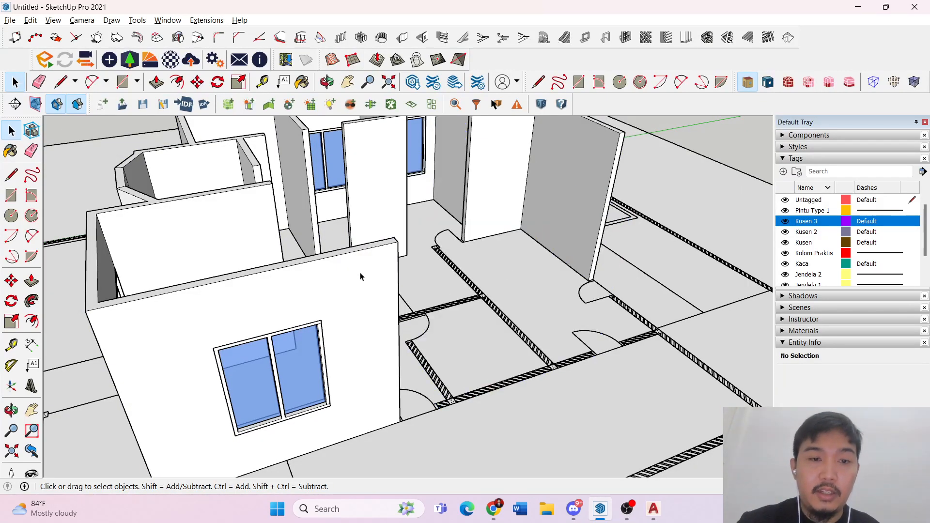
scroll(363, 281, "down", 3)
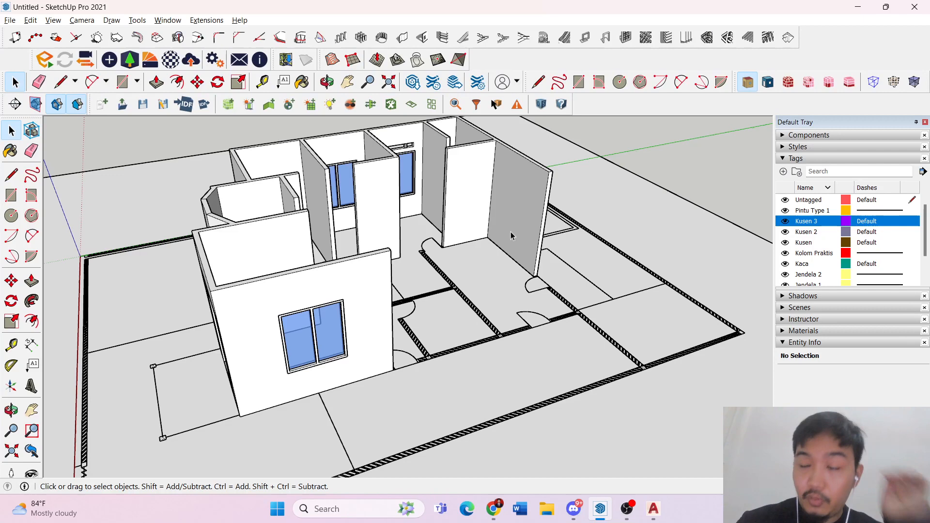
- Paste the cut walls inside the main wall group and move them by their bottom front corner onto the matching floor plan corner
triple_click(342, 279)
key("ctrl+v")
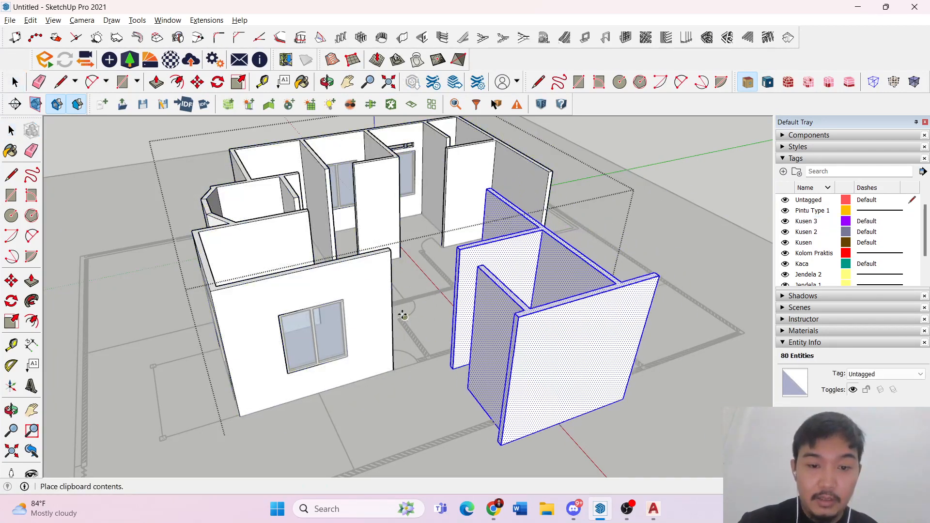
left_click(401, 318)
scroll(493, 423, "up", 3)
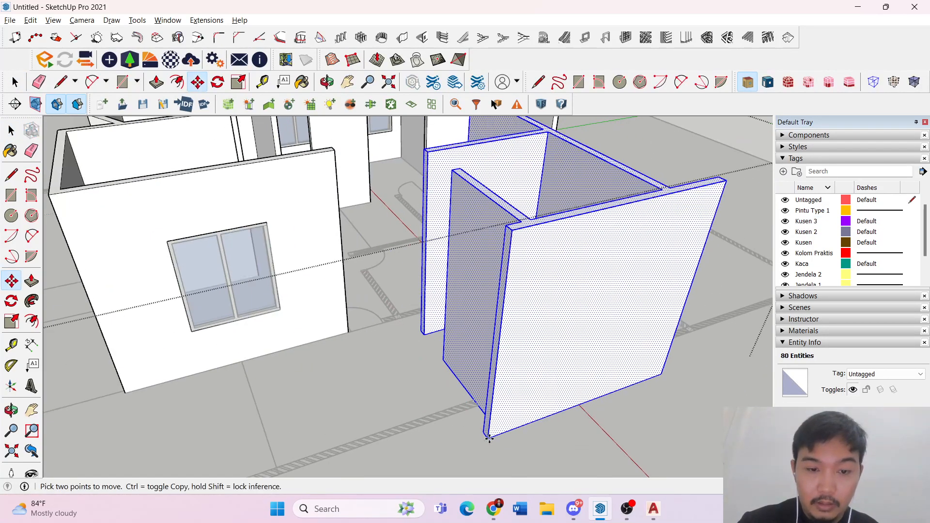
scroll(489, 439, "up", 6)
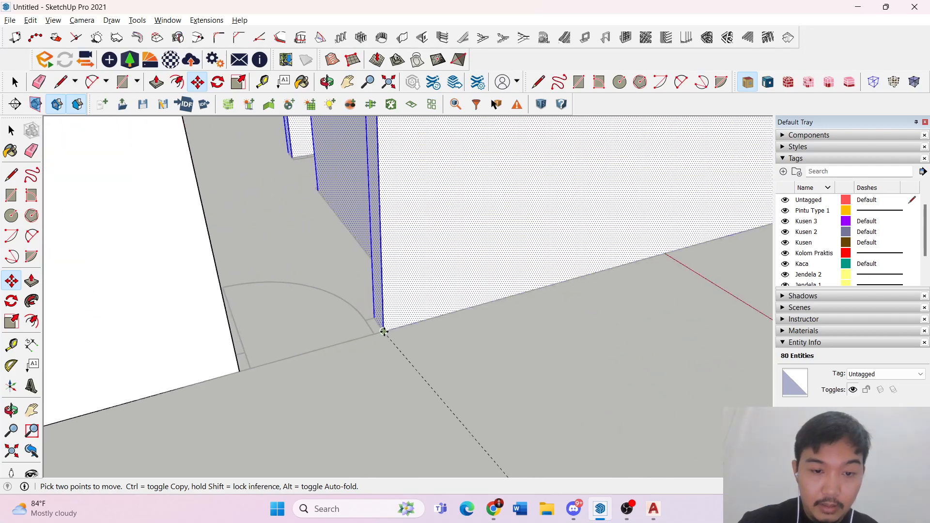
key("space")
scroll(359, 332, "down", 6)
left_click(357, 337)
scroll(361, 334, "down", 5)
scroll(370, 217, "up", 6)
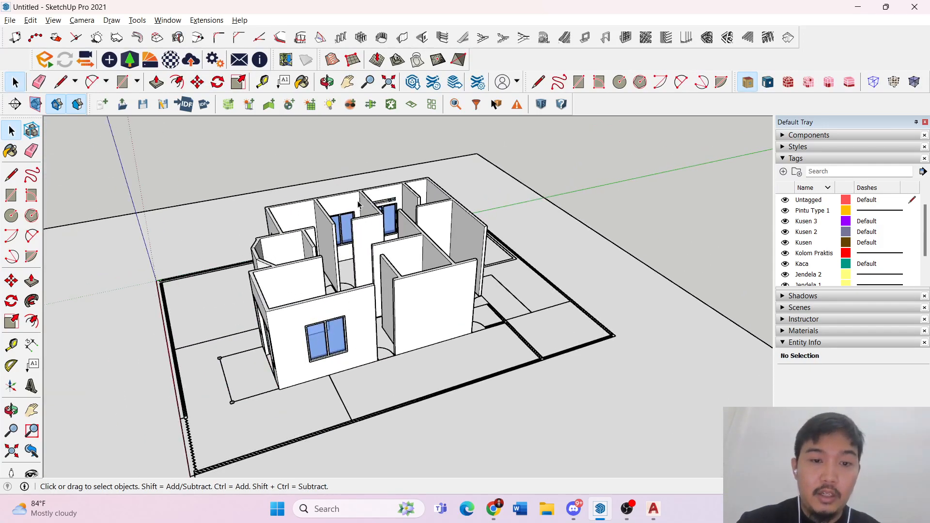
- Check from the rear side whether the pasted walls belong to the same group as the other walls
middle_click_drag(370, 217, 279, 269)
scroll(279, 269, "down", 3)
left_click(330, 239)
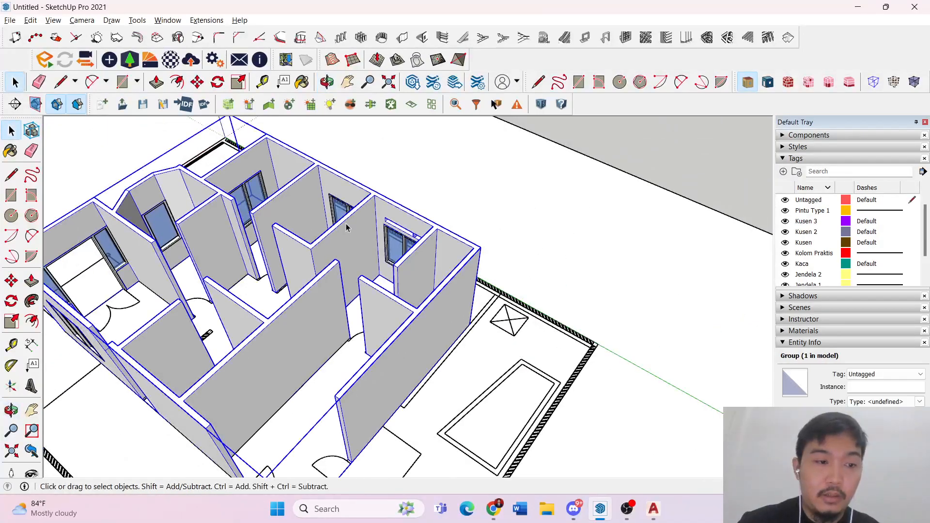
scroll(346, 227, "down", 3)
left_click(608, 164)
scroll(298, 388, "up", 5)
scroll(290, 385, "down", 2)
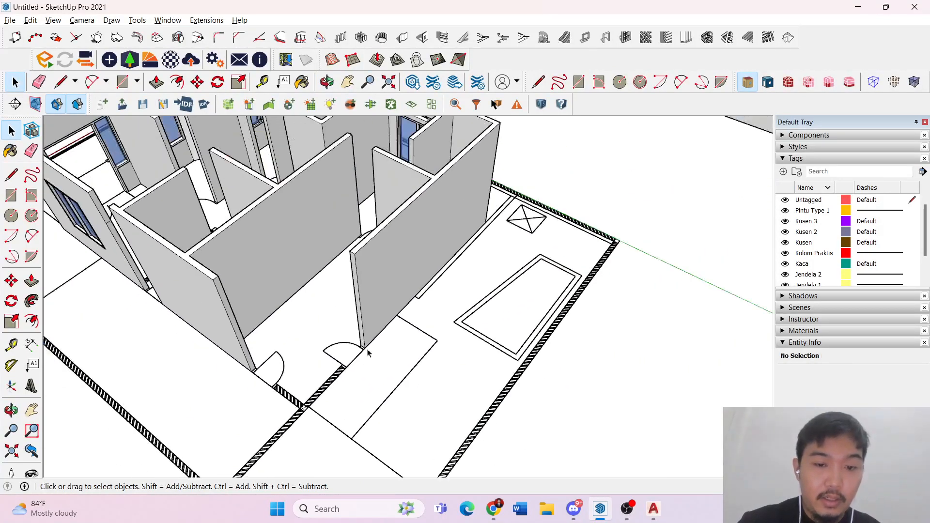
- Draw a rectangle inside the wall group over the short hatched wall, from the door opening to the outer corner
scroll(367, 353, "up", 8)
key("r")
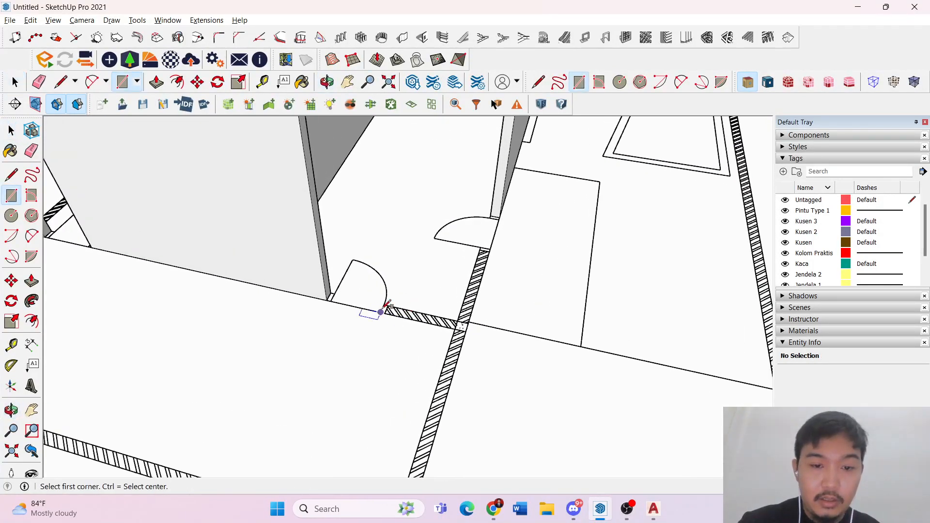
scroll(380, 312, "up", 2)
key("space")
triple_click(287, 253)
scroll(399, 324, "up", 2)
key("r")
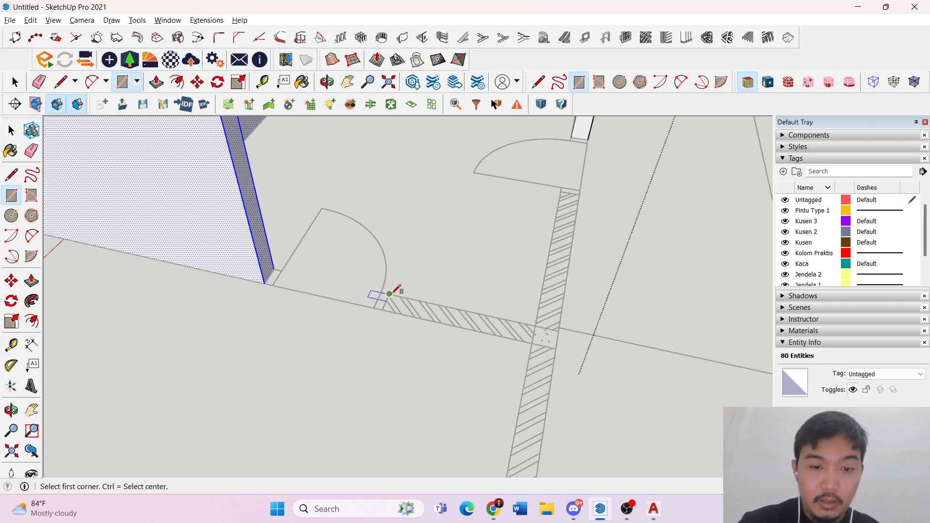
middle_click_drag(561, 330, 508, 383)
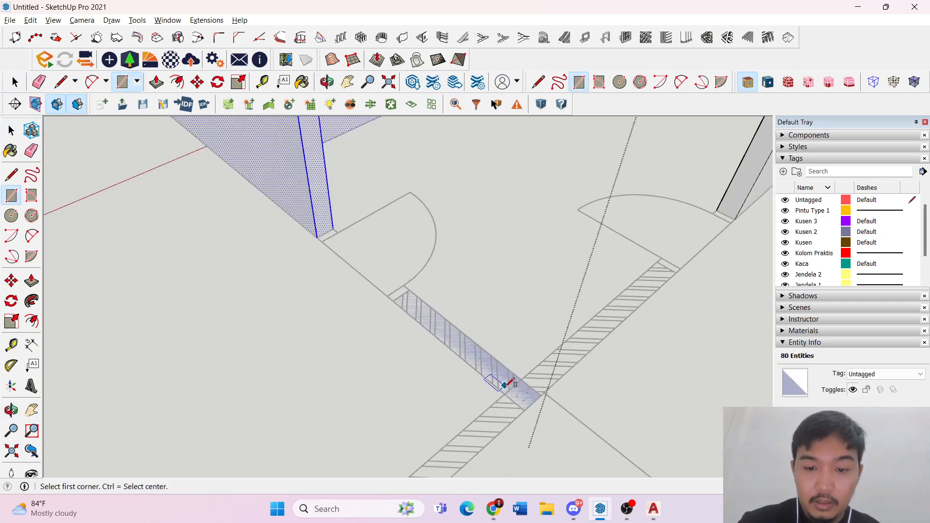
- Draw a second rectangle over the adjoining hatched wall up to the corner square, undoing the first overlapping attempt
left_click(662, 260)
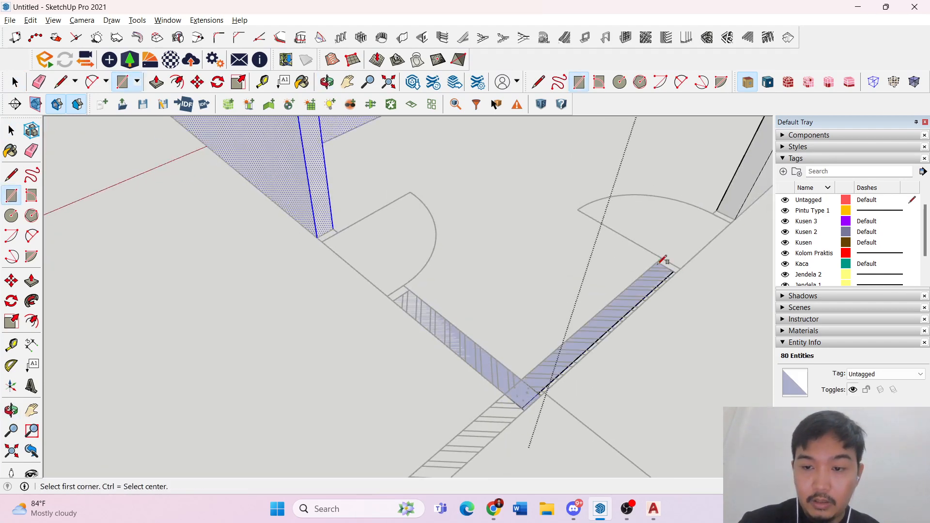
key("ctrl+z")
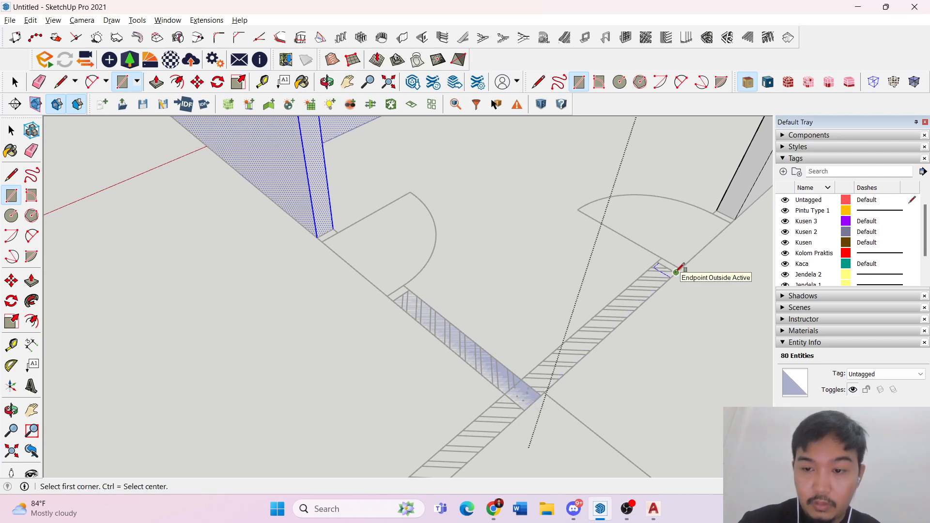
left_click(509, 391)
key("space")
left_click(525, 393)
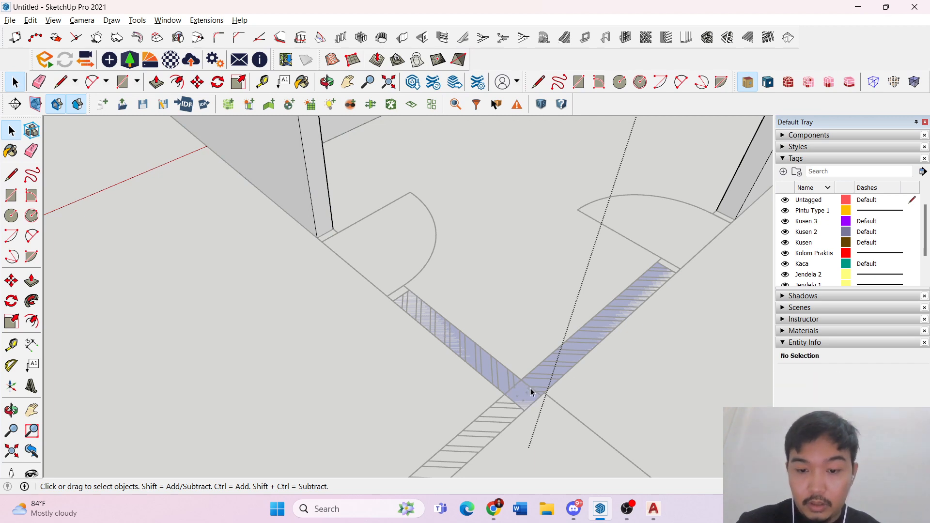
left_click(532, 389)
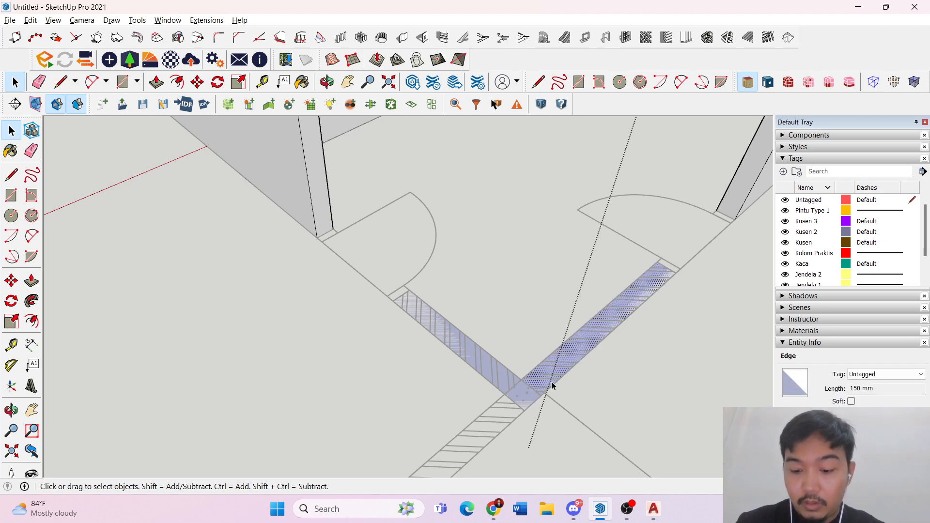
left_click(550, 383)
key("p")
left_click(559, 378)
key("space")
scroll(542, 275, "up", 5)
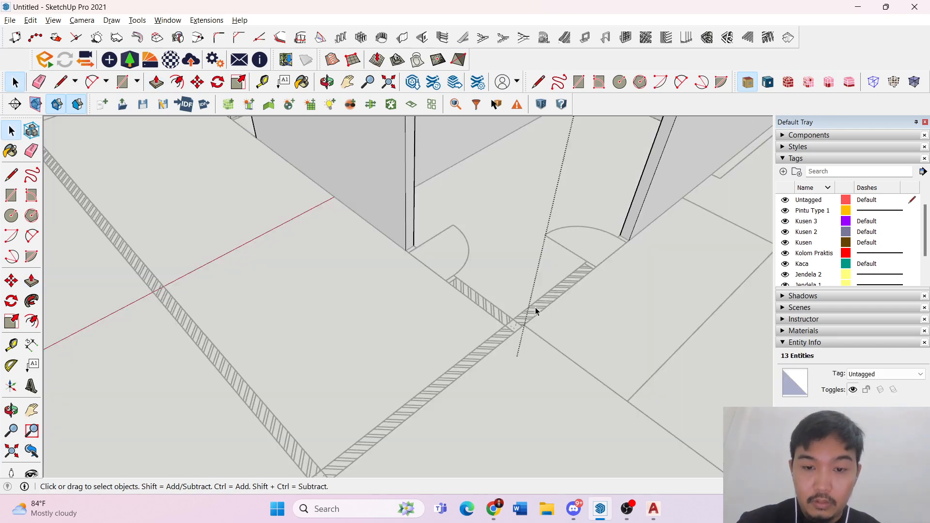
scroll(536, 310, "up", 3)
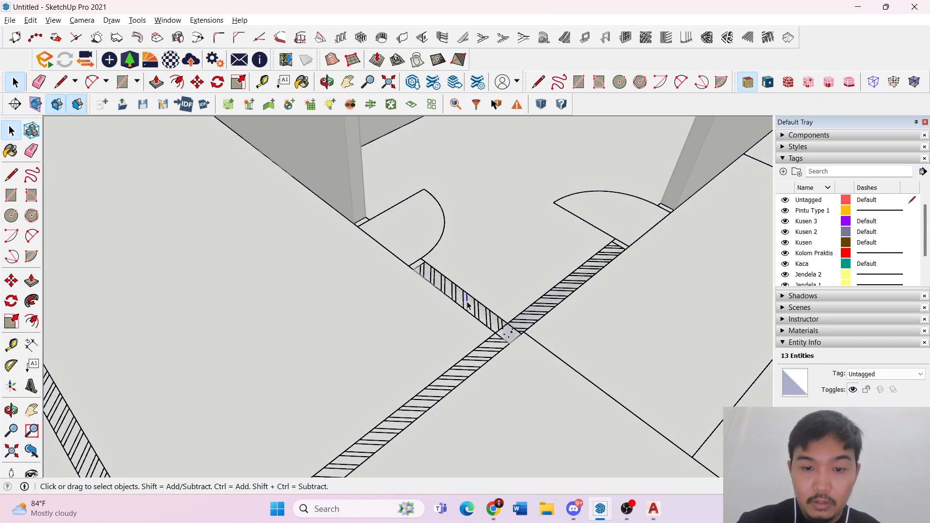
scroll(467, 303, "up", 1)
key("Escape")
key("Delete")
scroll(469, 309, "up", 1)
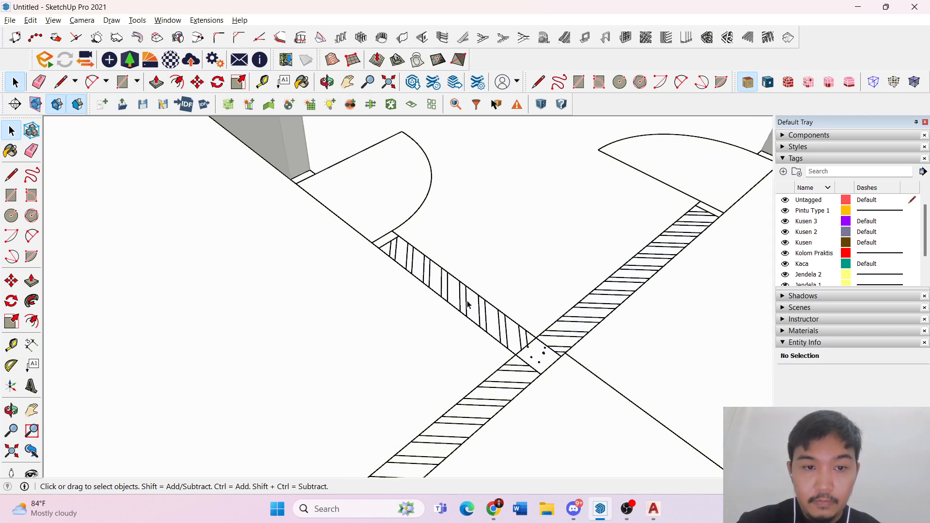
- Open the wall group for editing near the two new wall footprints
scroll(355, 248, "down", 5)
triple_click(309, 182)
scroll(362, 287, "up", 2)
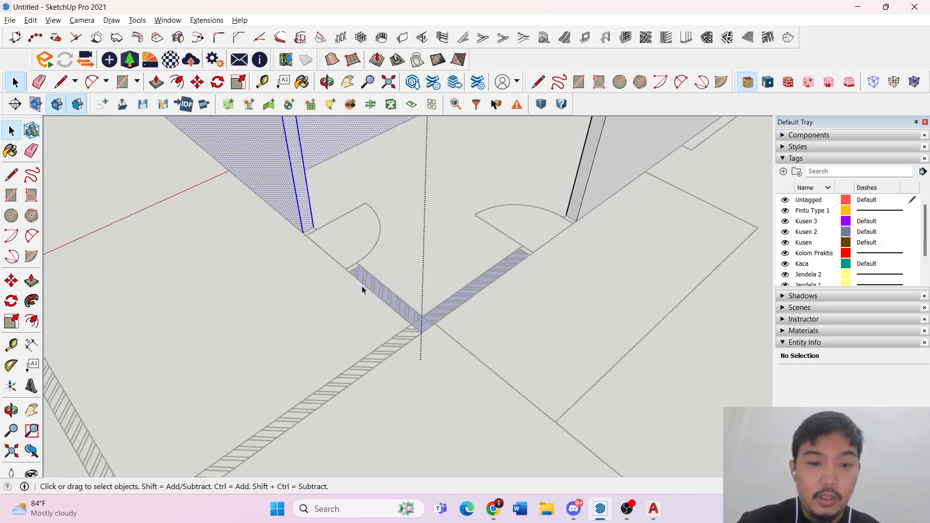
scroll(362, 286, "up", 1)
key("p")
left_click(411, 310)
key("Escape")
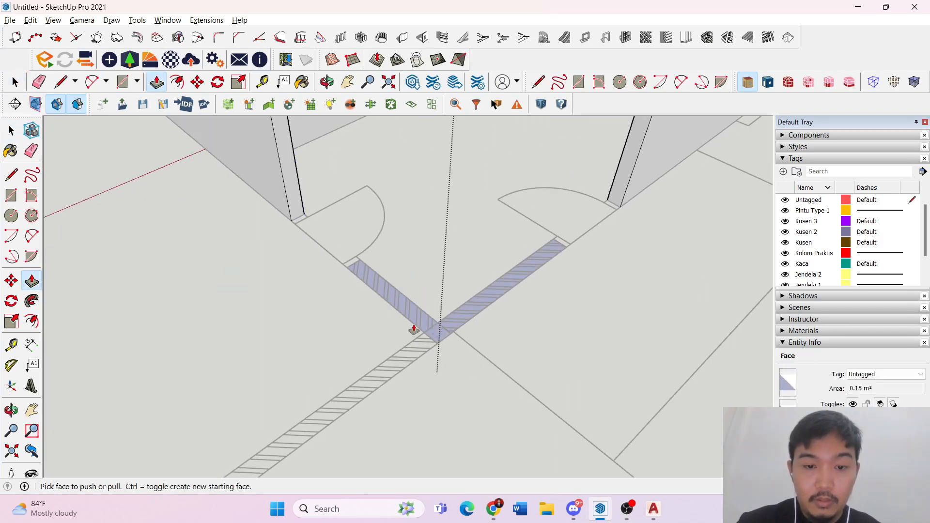
key("space")
- Reverse the faces of the two wall footprints and the corner square between them
right_click(416, 327)
left_click(463, 246)
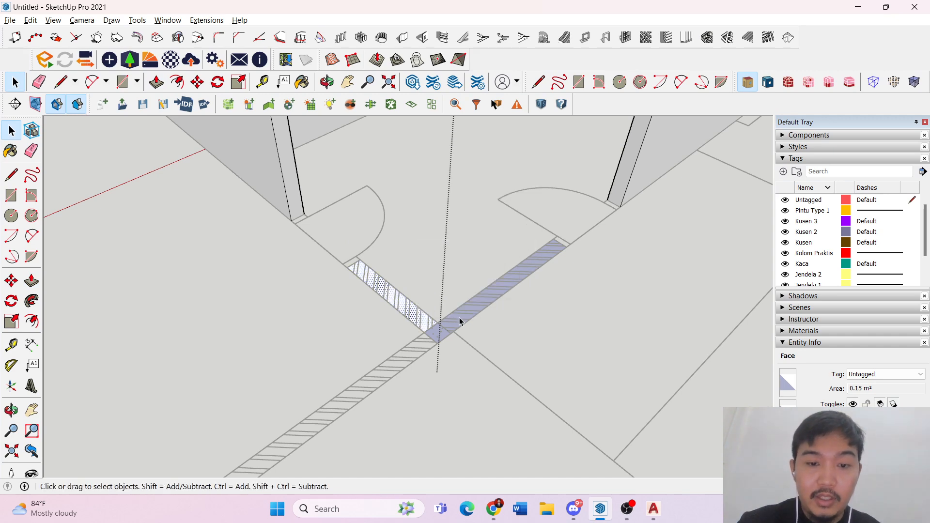
right_click(459, 321)
left_click(499, 247)
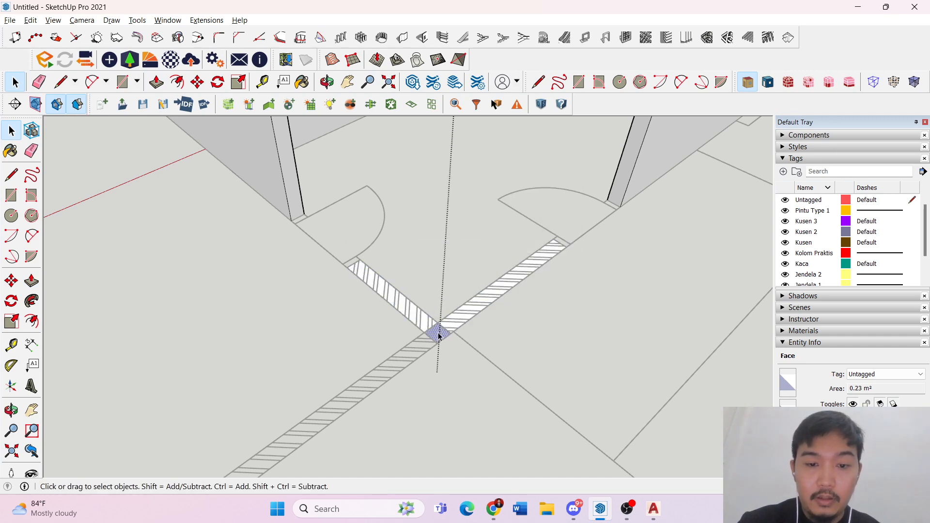
right_click(439, 335)
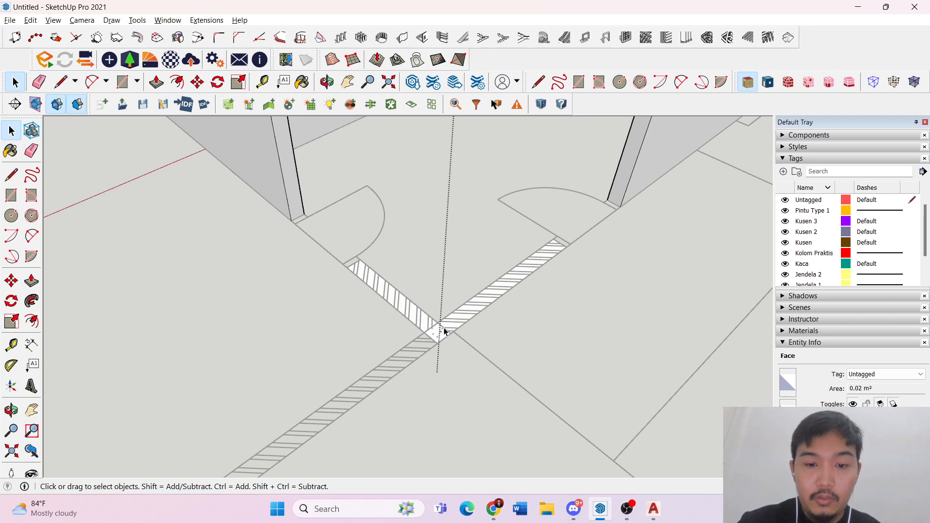
left_click(434, 331)
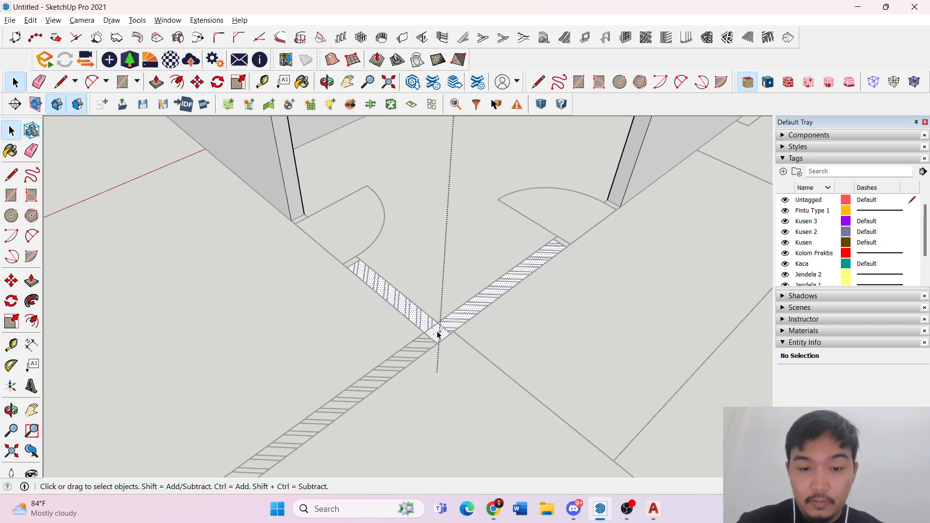
- Raise the two wall footprints and their corner square to the top of the existing walls, and leave the wall group
left_click(437, 334)
key("p")
middle_click_drag(436, 326, 399, 268)
scroll(399, 268, "down", 5)
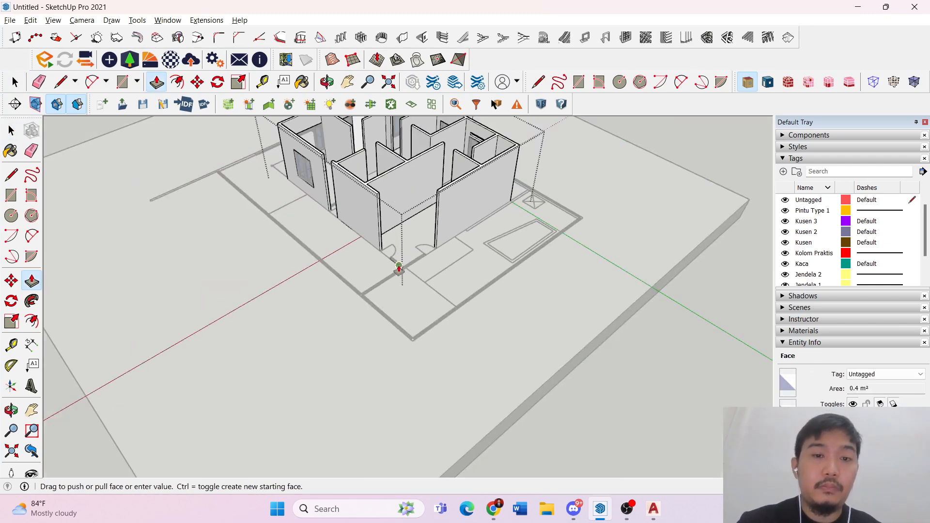
scroll(386, 206, "up", 2)
key("space")
scroll(415, 297, "up", 3)
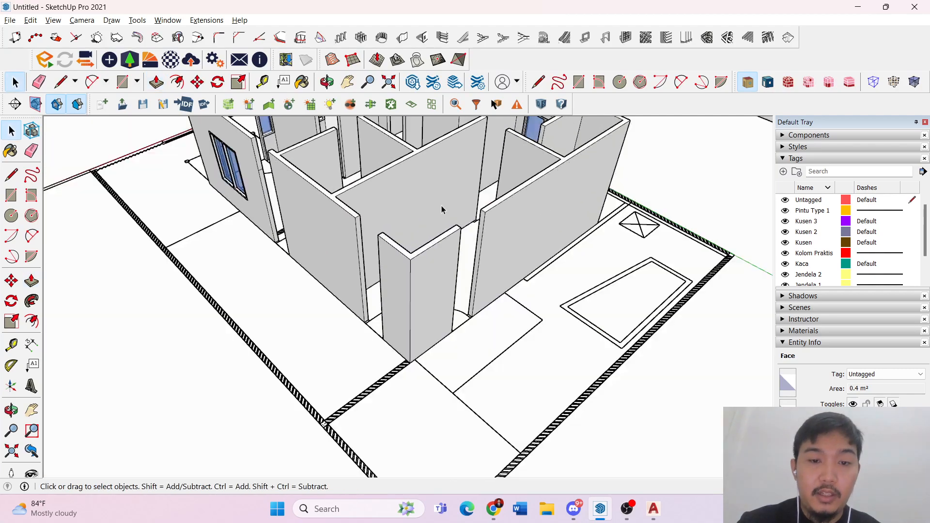
left_click(419, 293)
scroll(617, 156, "down", 4)
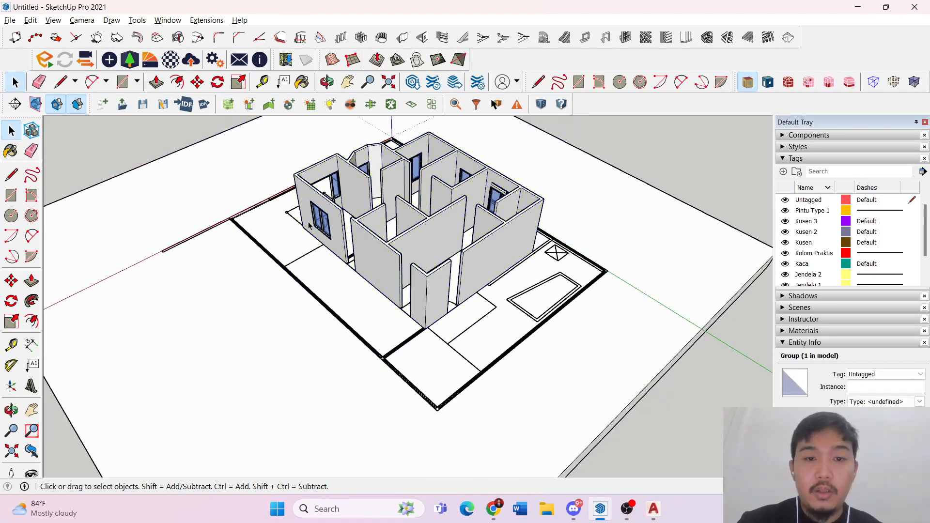
- Open the wall group for editing and draw a rectangle over the short hatched interior wall adjoining the windowed wall by the door opening
middle_click_drag(308, 225, 328, 187)
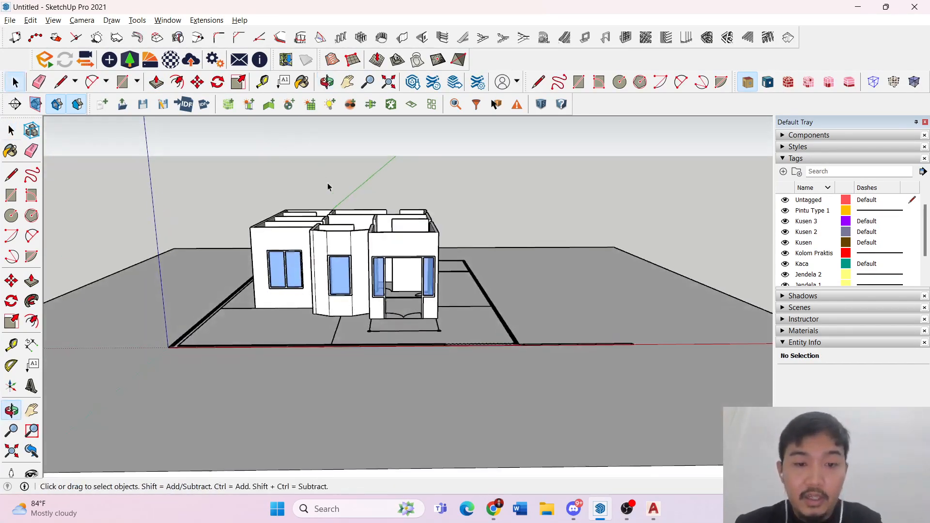
scroll(318, 284, "up", 3)
middle_click_drag(318, 284, 272, 266)
scroll(261, 291, "down", 5)
scroll(504, 241, "up", 5)
scroll(504, 241, "up", 4)
triple_click(253, 245)
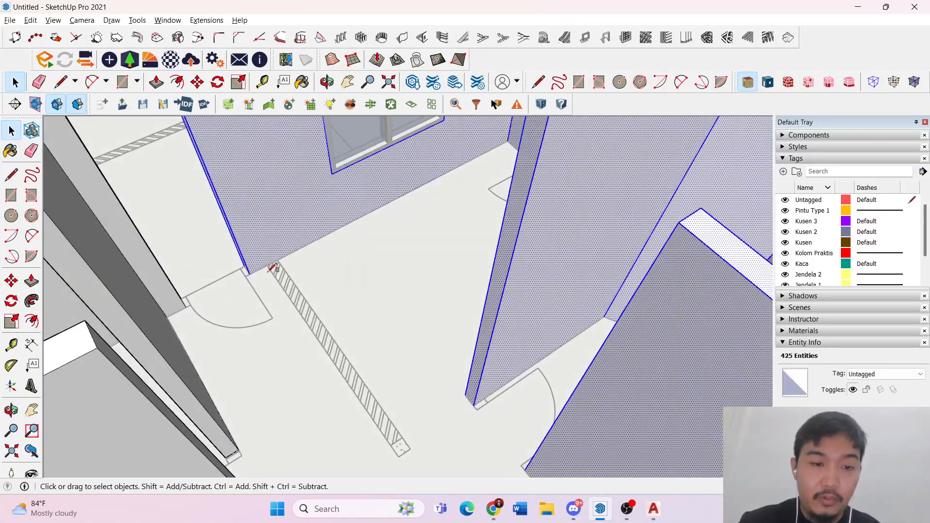
key("r")
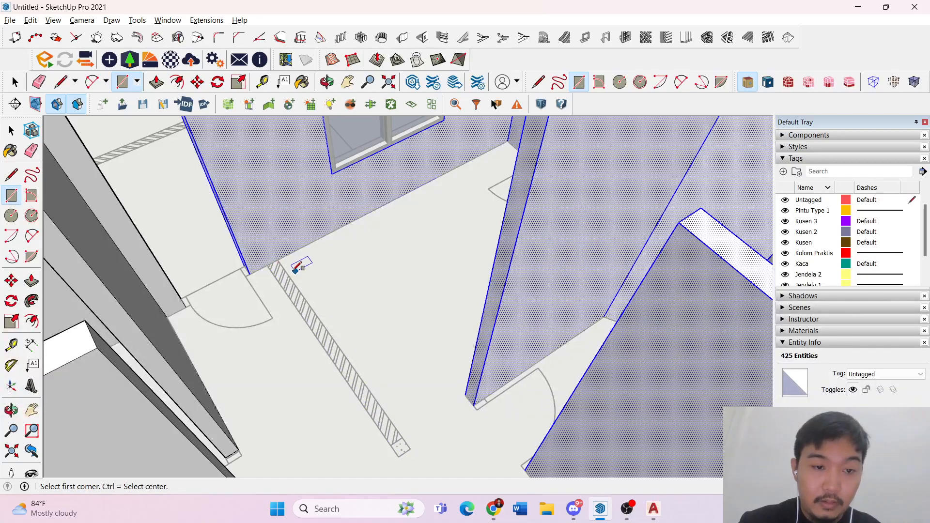
scroll(295, 271, "up", 2)
left_click(275, 257)
middle_click_drag(275, 257, 281, 225)
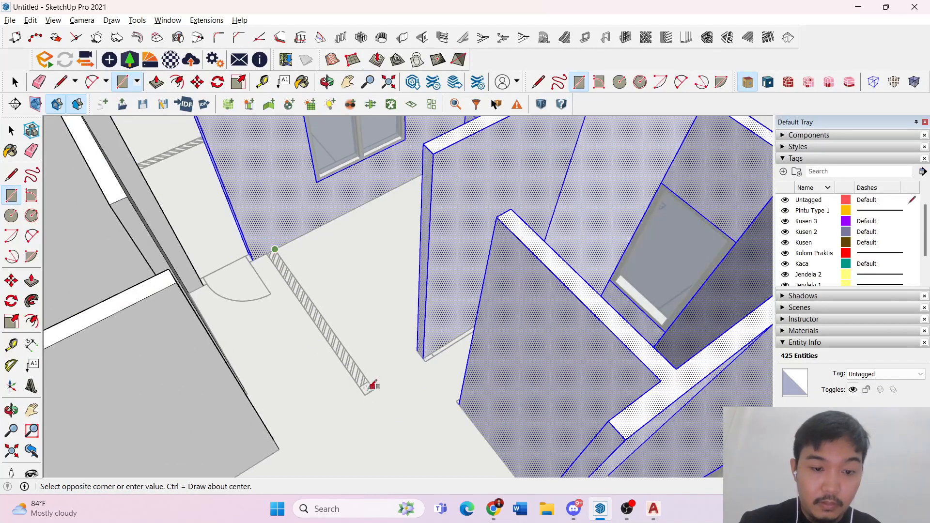
middle_click_drag(364, 393, 310, 339)
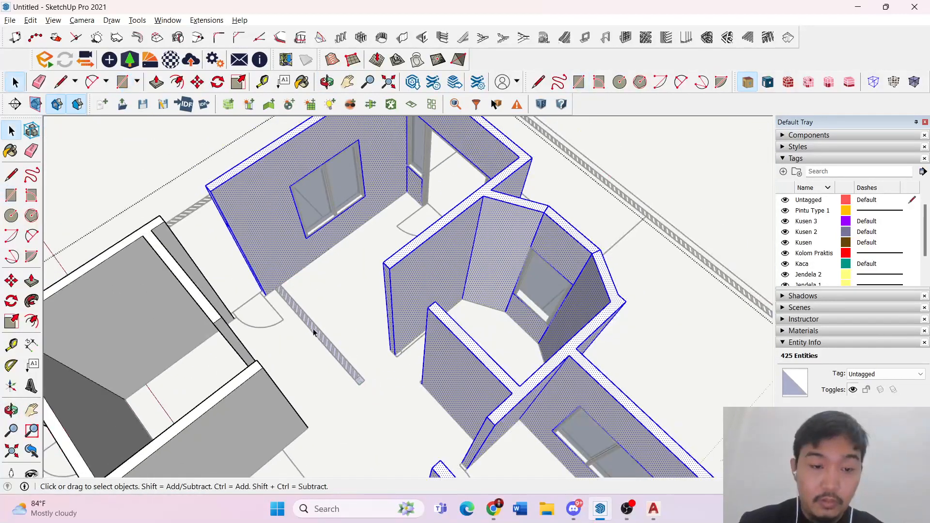
- Pull the new footprint up to the height of the walls, delete the dividing edge on top at the junction, and leave the group
key("p")
scroll(217, 190, "up", 2)
key("space")
scroll(220, 188, "up", 1)
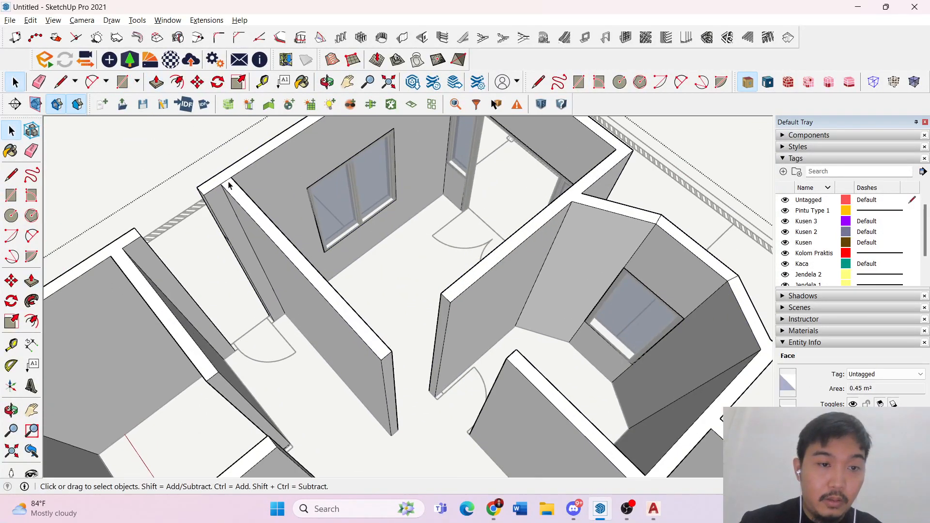
left_click(227, 183)
key("Delete")
scroll(236, 151, "down", 2)
left_click(237, 149)
scroll(223, 201, "down", 2)
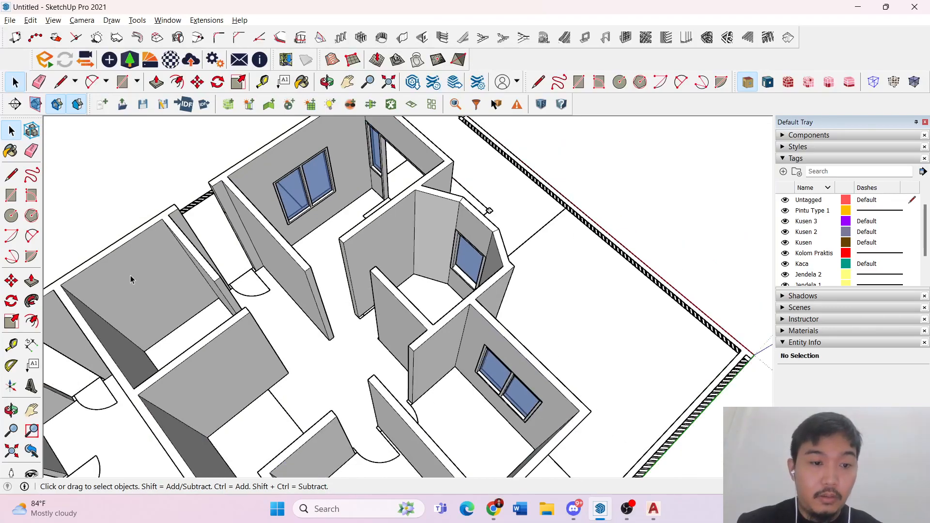
- Examine the completed walls from above and from several sides for missing segments
middle_click_drag(131, 278, 602, 226)
scroll(611, 315, "down", 4)
scroll(574, 376, "up", 2)
scroll(569, 291, "down", 5)
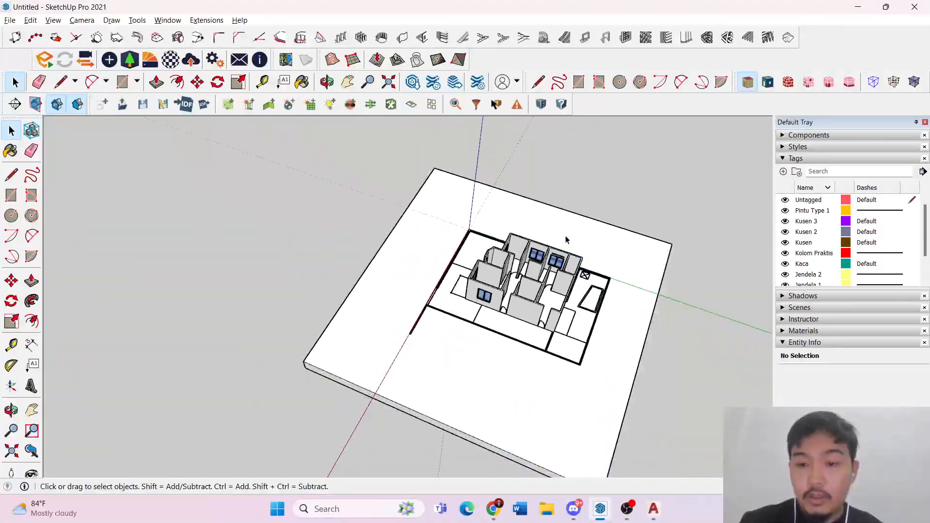
scroll(547, 303, "up", 6)
middle_click_drag(553, 264, 606, 318)
scroll(333, 306, "up", 5)
middle_click_drag(333, 306, 307, 313)
scroll(378, 272, "down", 3)
scroll(373, 269, "up", 2)
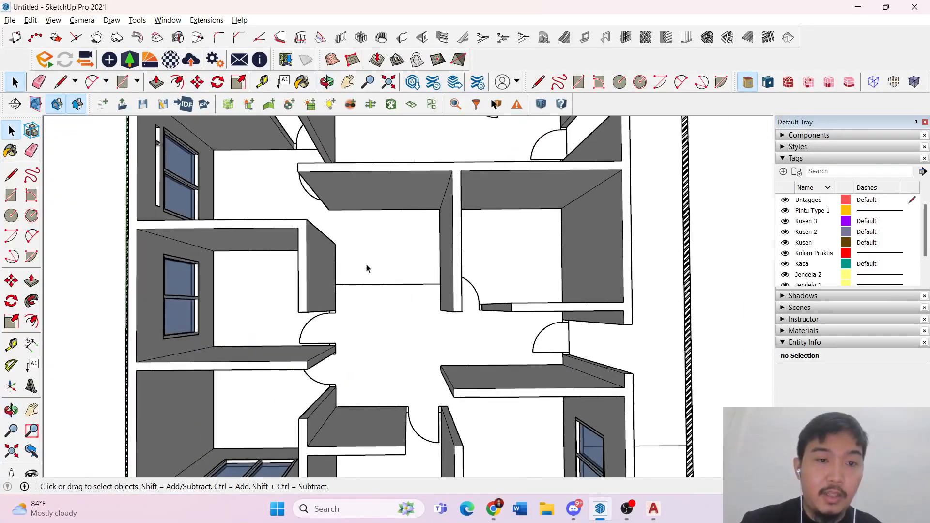
scroll(367, 265, "down", 6)
scroll(373, 252, "up", 6)
middle_click_drag(379, 234, 411, 426)
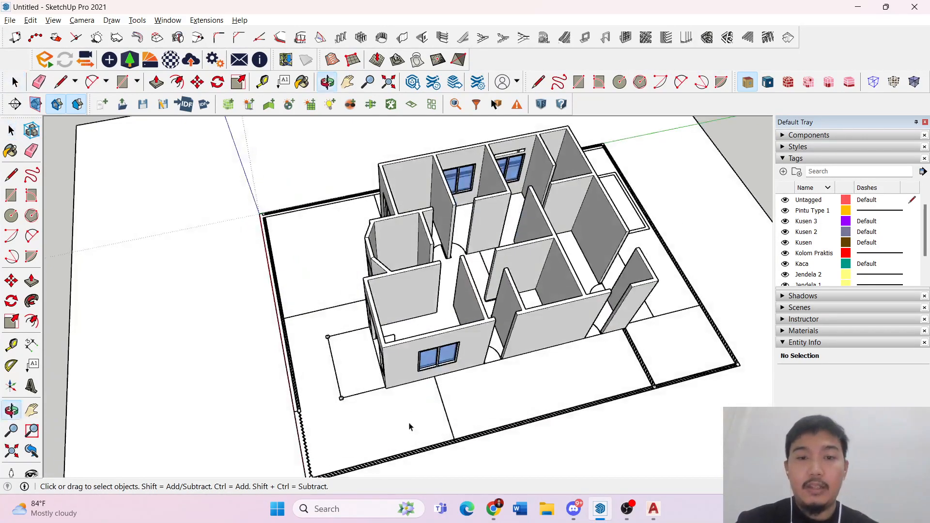
scroll(482, 254, "up", 4)
scroll(482, 253, "down", 3)
middle_click_drag(481, 253, 334, 312)
scroll(334, 312, "down", 3)
- Try to cover the house interior with a floor rectangle and adjust its height with Push/Pull
key("r")
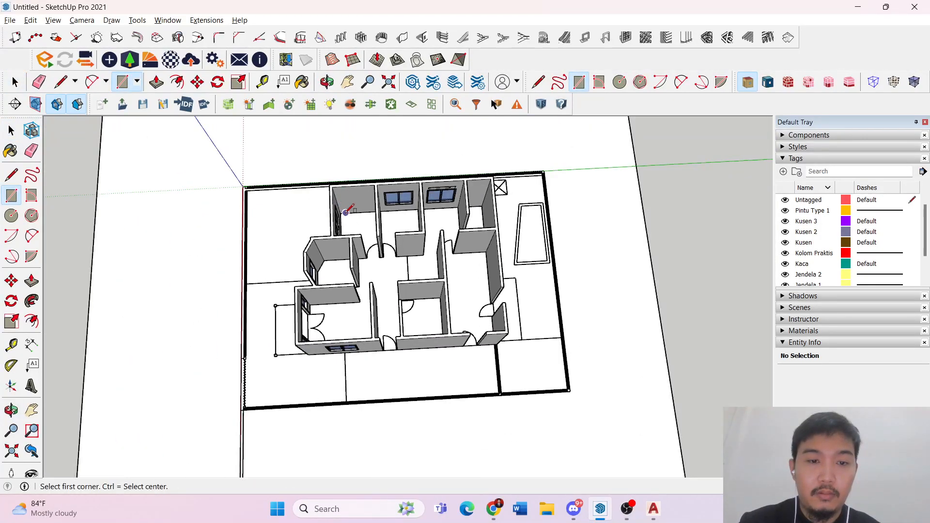
left_click(496, 344)
key("space")
scroll(415, 276, "up", 3)
key("p")
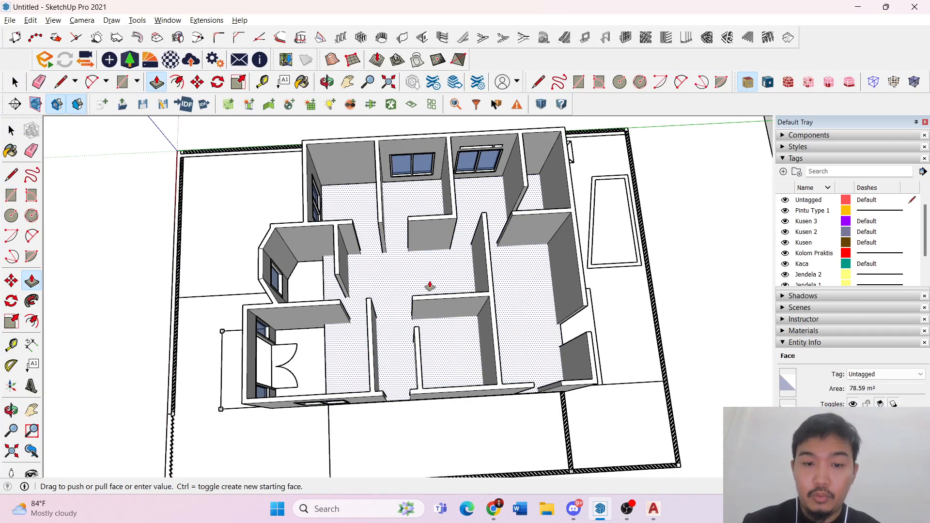
key("space")
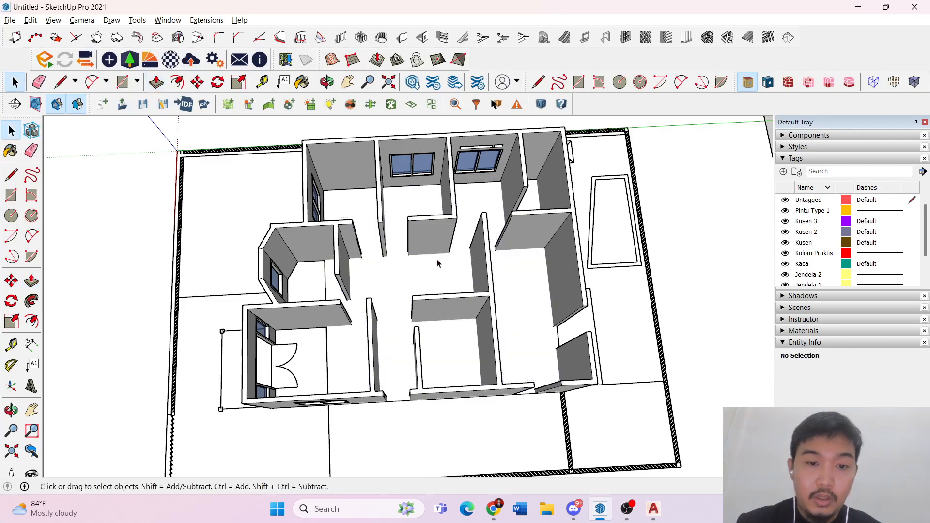
- Inspect the interior partitions and the front facade around the double-door opening
middle_click_drag(437, 261, 255, 267)
scroll(334, 266, "up", 5)
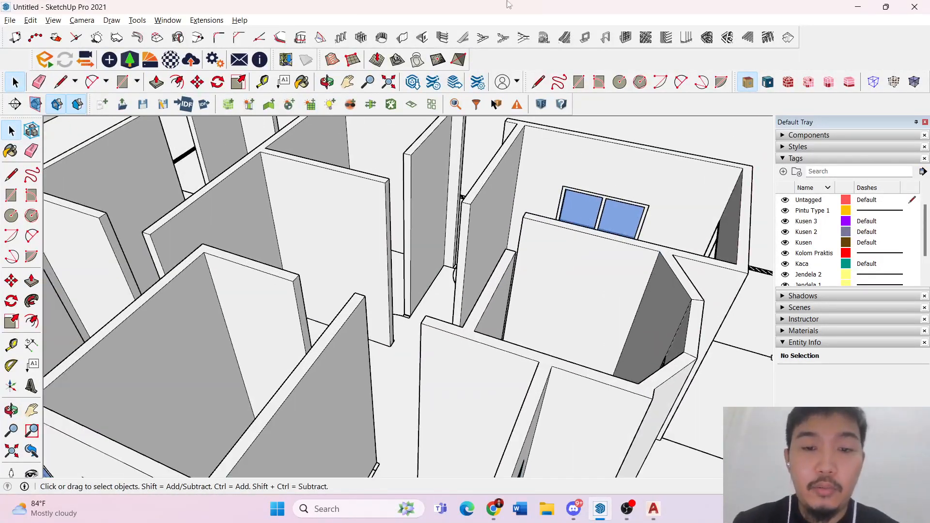
middle_click_drag(414, 304, 196, 312)
middle_click_drag(351, 282, 382, 206)
scroll(242, 326, "down", 3)
scroll(209, 349, "down", 4)
middle_click_drag(202, 392, 365, 294)
scroll(353, 387, "up", 6)
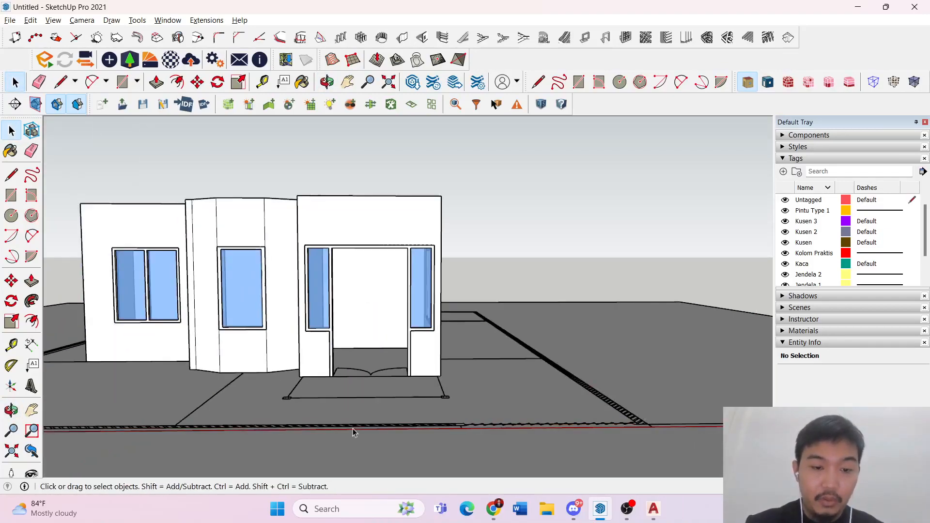
- Draw a vertical rectangle filling the front double-door opening, from its lower corner to the opposite upper corner between the window frames
key("r")
middle_click_drag(348, 369, 317, 367)
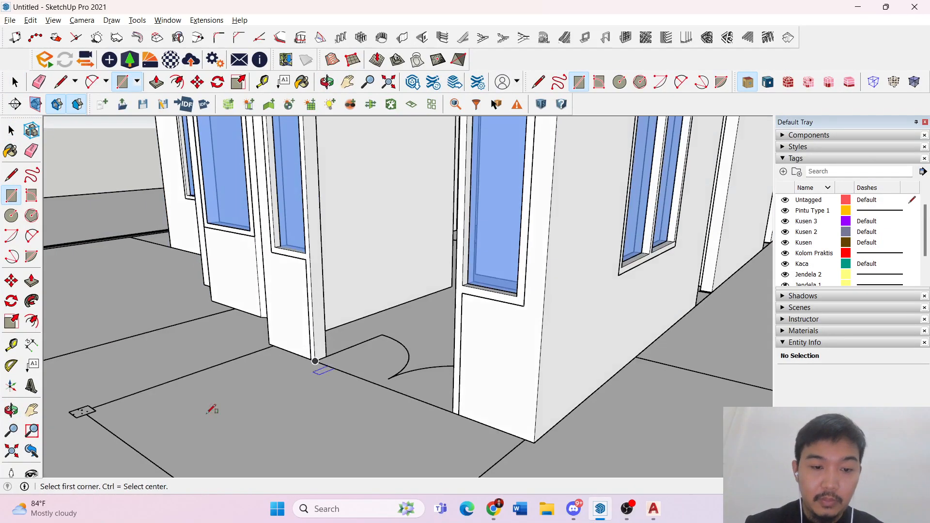
scroll(320, 350, "up", 4)
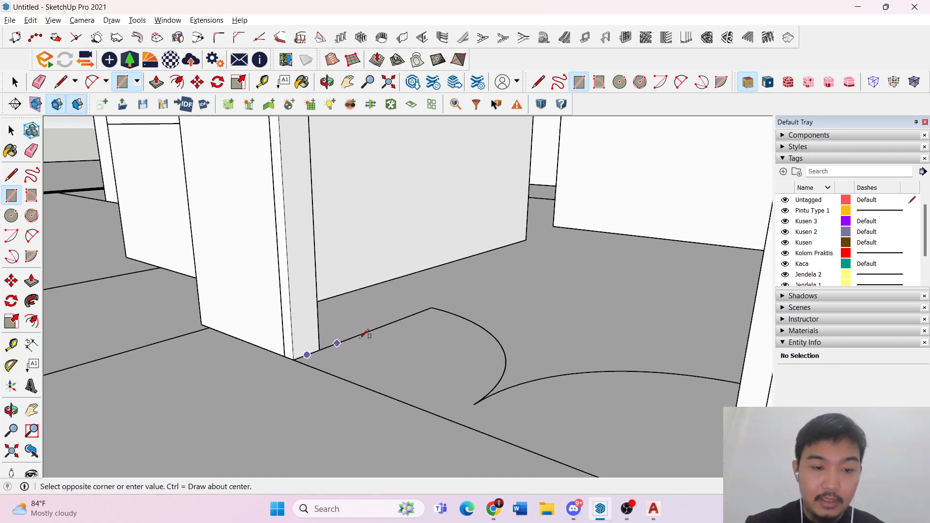
scroll(368, 338, "down", 5)
middle_click_drag(406, 340, 670, 315)
scroll(531, 245, "up", 3)
middle_click_drag(529, 242, 581, 191)
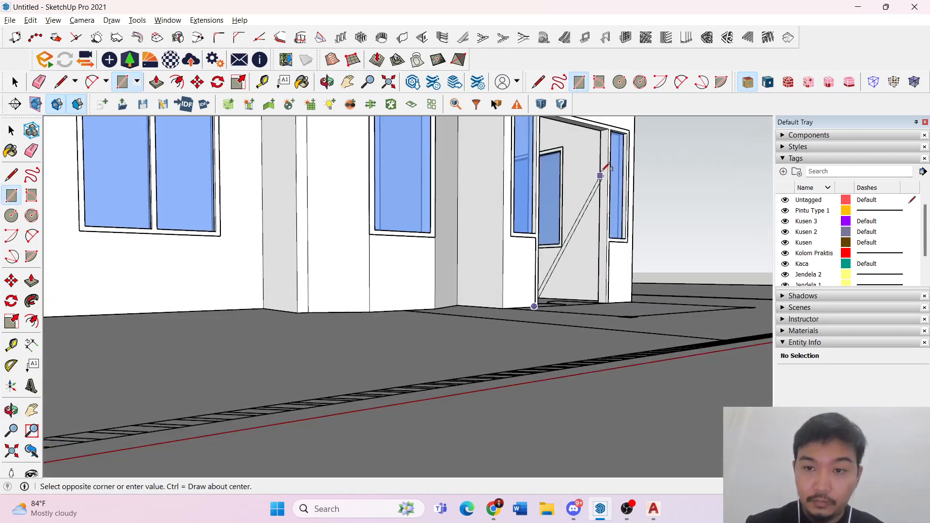
scroll(606, 167, "up", 4)
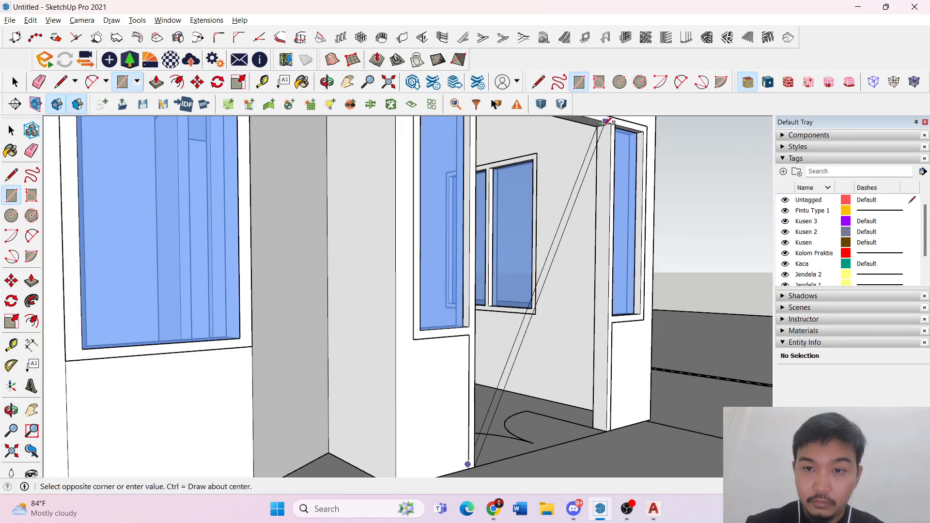
scroll(598, 127, "down", 6)
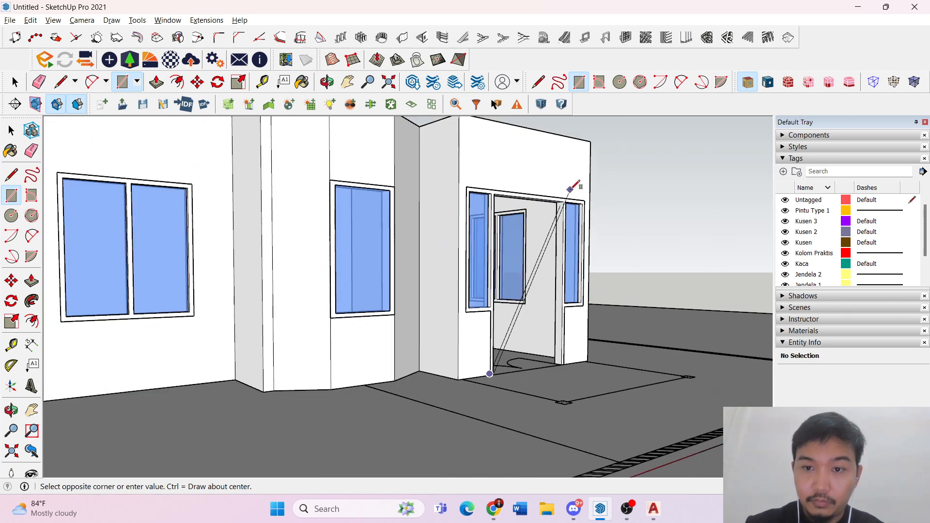
scroll(569, 194, "up", 5)
scroll(563, 197, "up", 2)
scroll(560, 198, "up", 3)
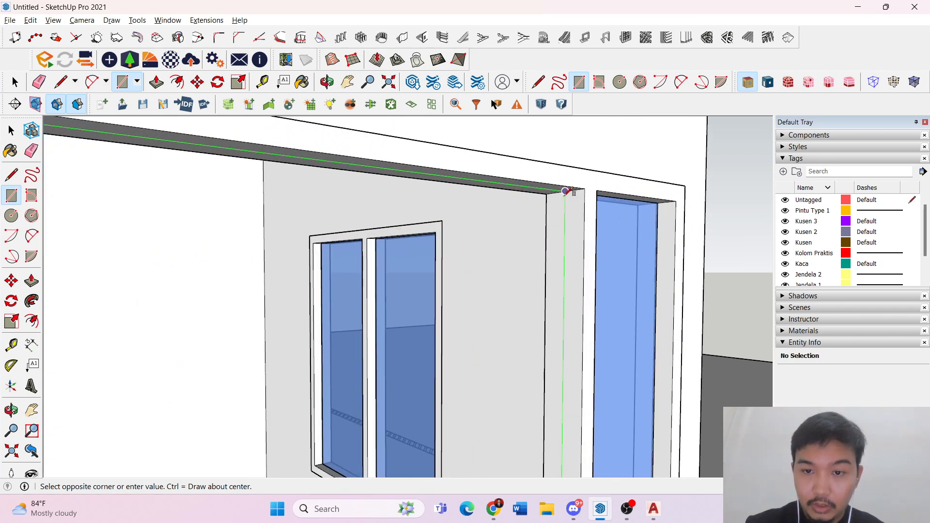
left_click(571, 189)
key("space")
scroll(431, 222, "down", 7)
middle_click_drag(453, 323, 556, 394)
middle_click_drag(300, 310, 455, 286)
scroll(423, 272, "up", 5)
middle_click_drag(422, 319, 480, 295)
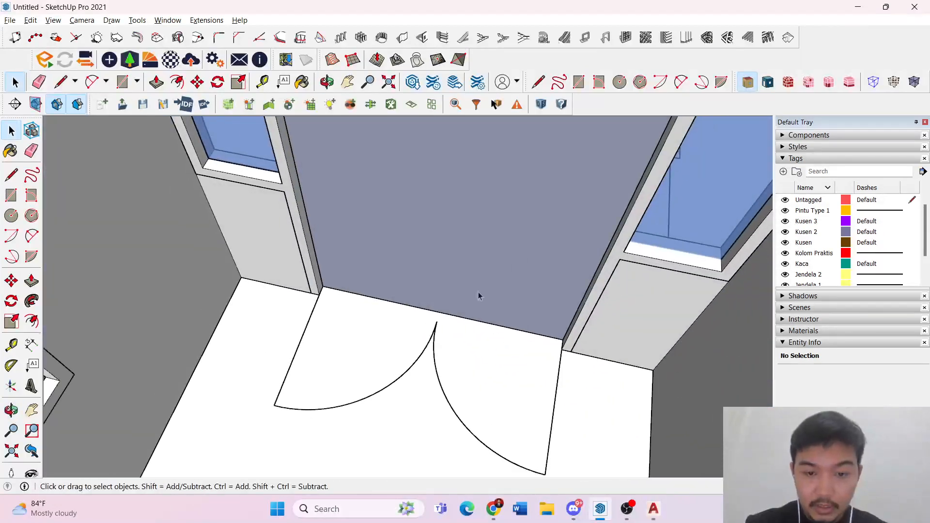
key("l")
left_click(439, 310)
scroll(450, 256, "down", 6)
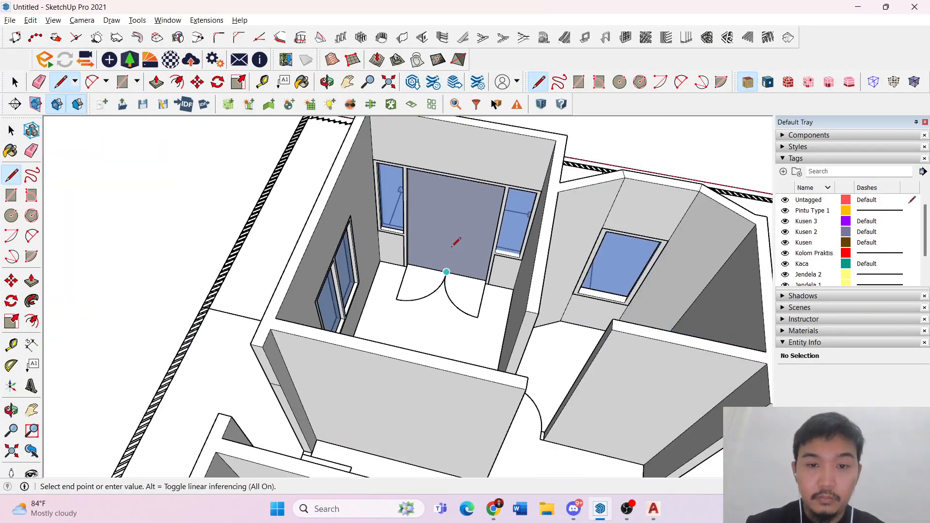
scroll(464, 162, "up", 5)
middle_click_drag(446, 183, 281, 222)
key("space")
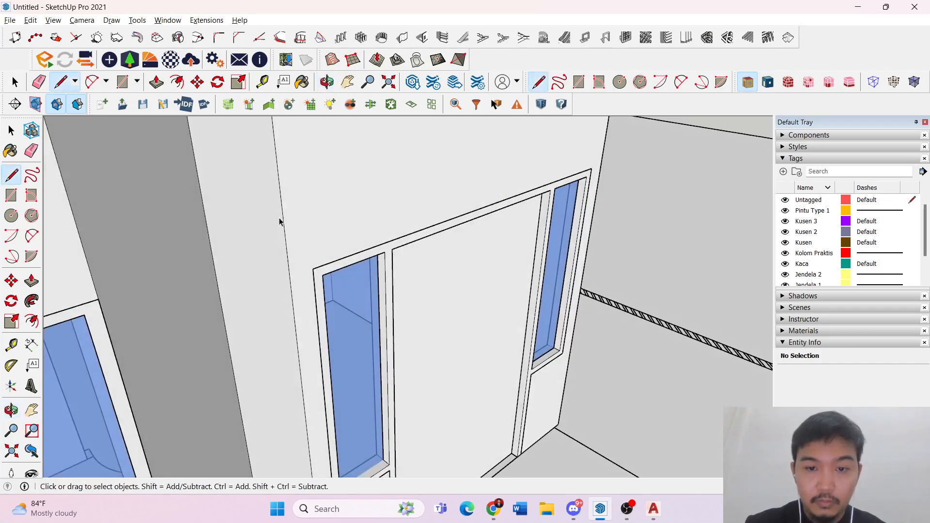
- Turn the face in the front door opening into a thin solid panel with Push/Pull
scroll(375, 259, "down", 3)
key("p")
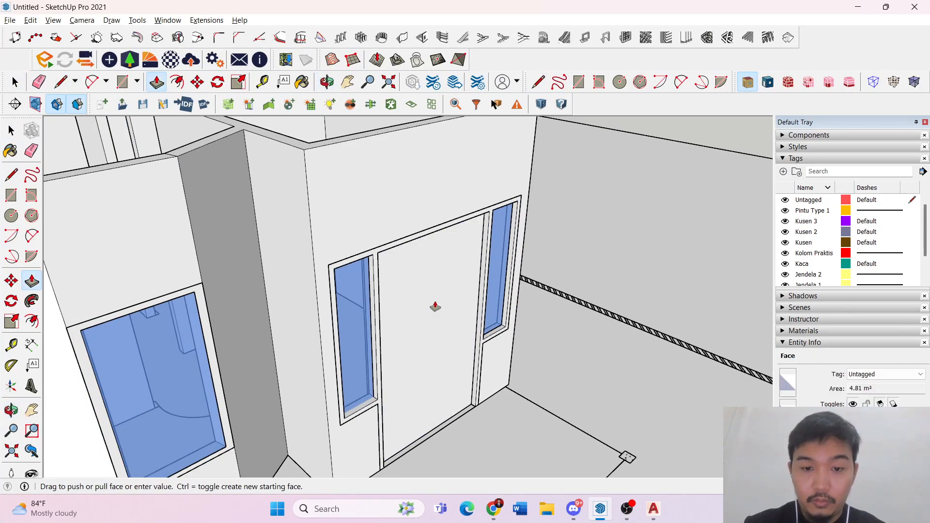
mouse_move(436, 305)
middle_mouse_down()
mouse_move(689, 386)
mouse_move(424, 299)
middle_mouse_up()
left_click_drag(424, 299, 421, 300)
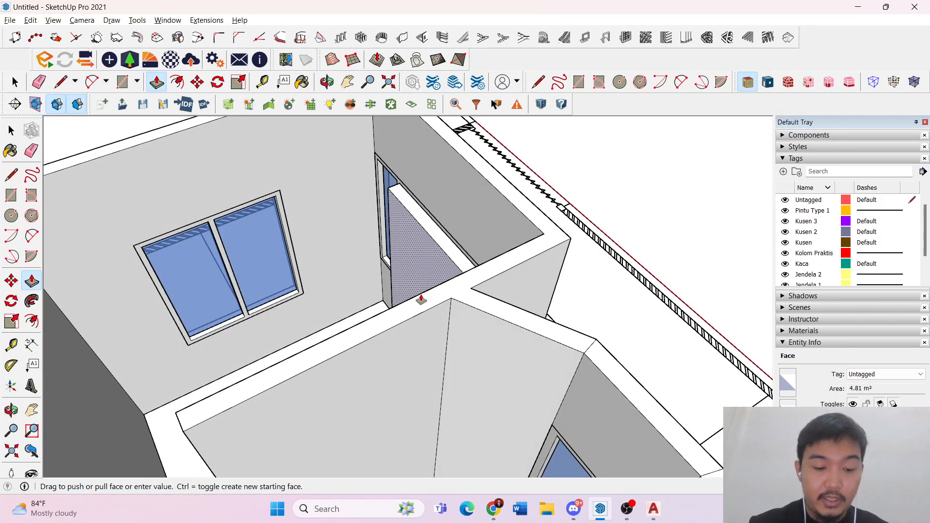
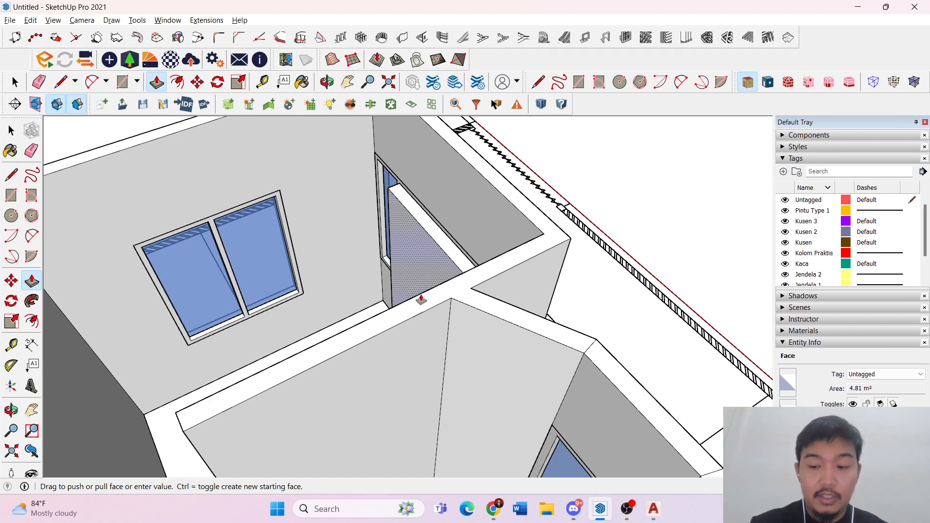
double_click(421, 299)
key("space")
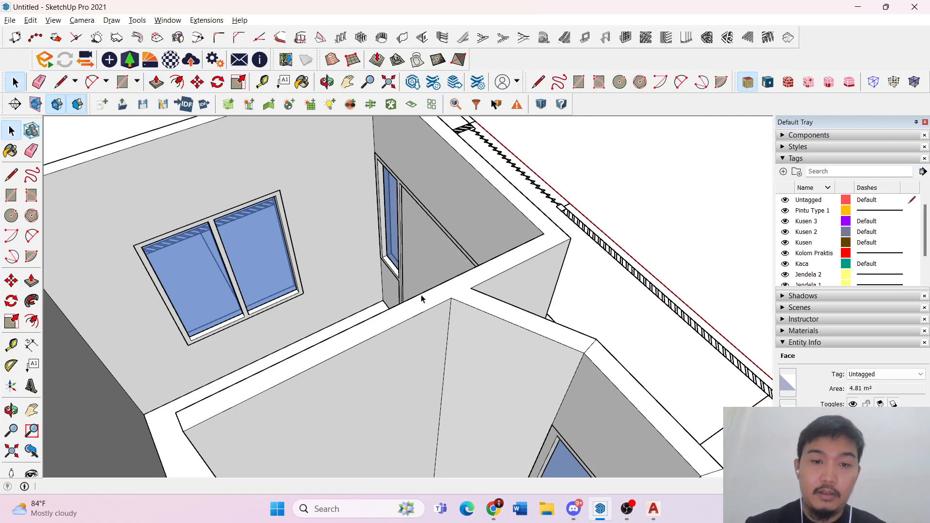
- Select the whole door panel and draw a vertical line between the bottom and top midpoints of its outer face, splitting it into two leaves
middle_click_drag(72, 302, 111, 265)
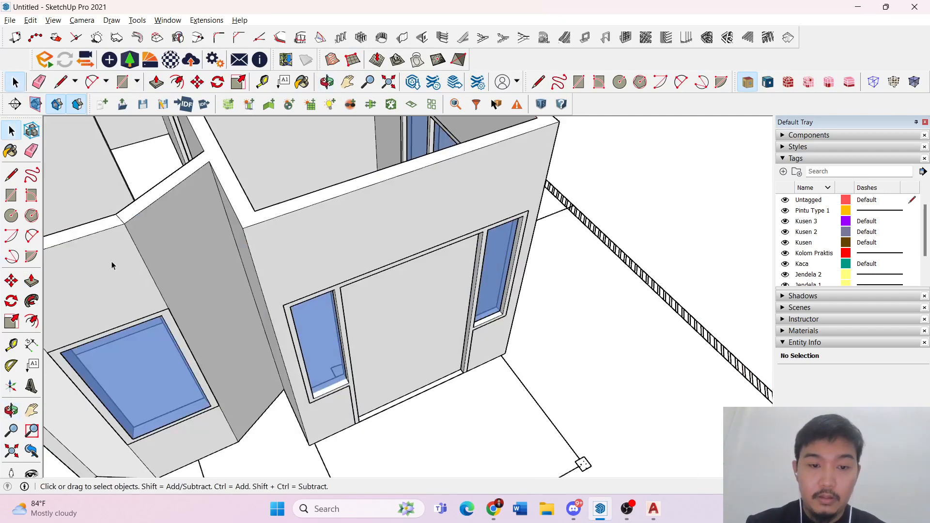
triple_click(428, 353)
middle_click_drag(428, 352, 344, 256)
scroll(405, 356, "up", 3)
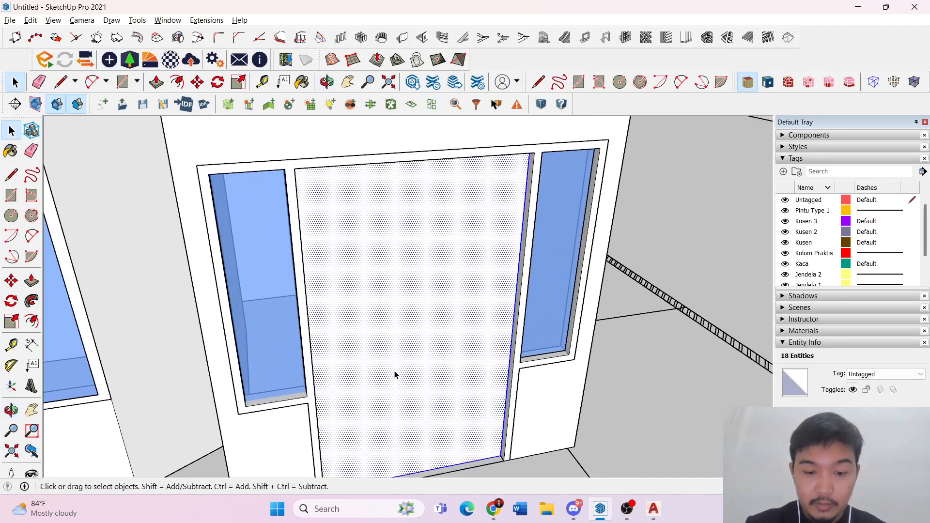
scroll(421, 387, "down", 2)
scroll(422, 395, "down", 4)
key("l")
scroll(417, 416, "up", 6)
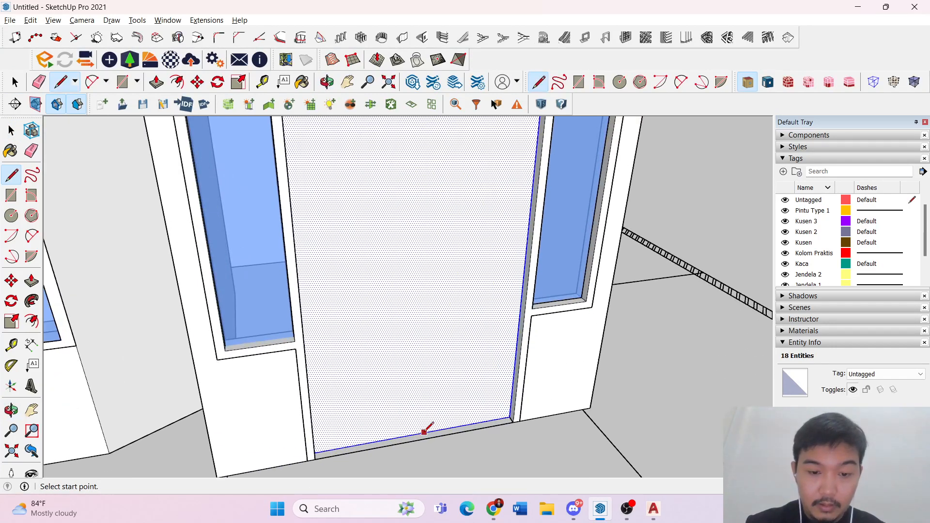
left_click(415, 433)
scroll(412, 279, "down", 5)
scroll(411, 216, "up", 3)
middle_click_drag(411, 215, 410, 179)
scroll(411, 190, "up", 3)
left_click(410, 160)
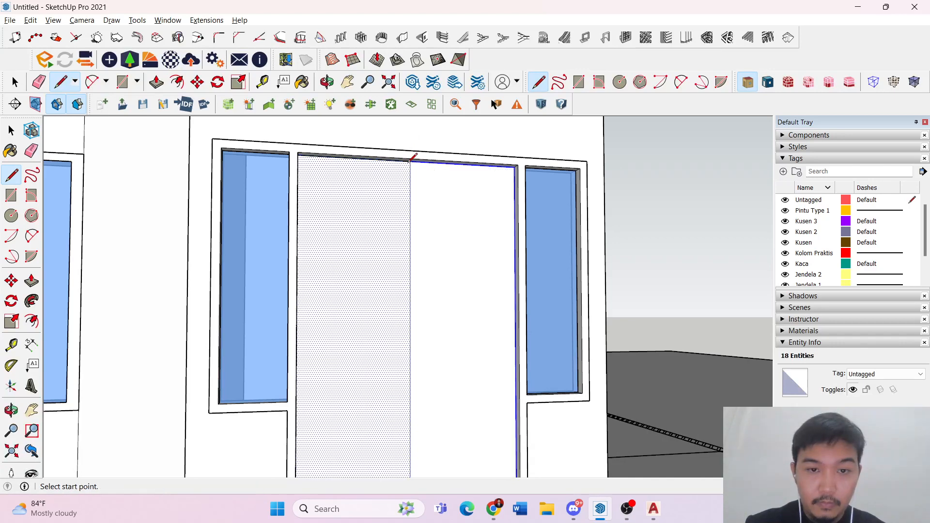
key("space")
scroll(401, 232, "down", 5)
double_click(429, 257)
scroll(413, 261, "up", 2)
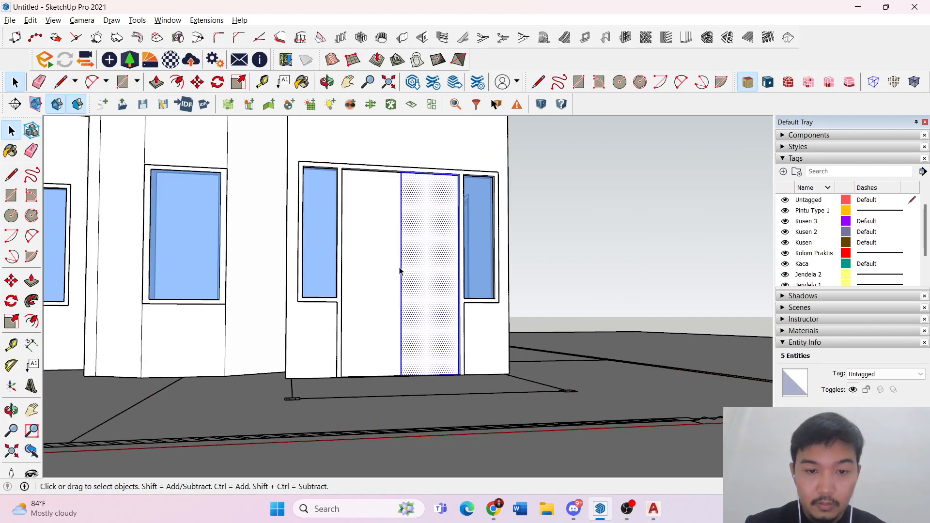
scroll(400, 270, "down", 3)
key("c")
scroll(383, 280, "up", 5)
key("space")
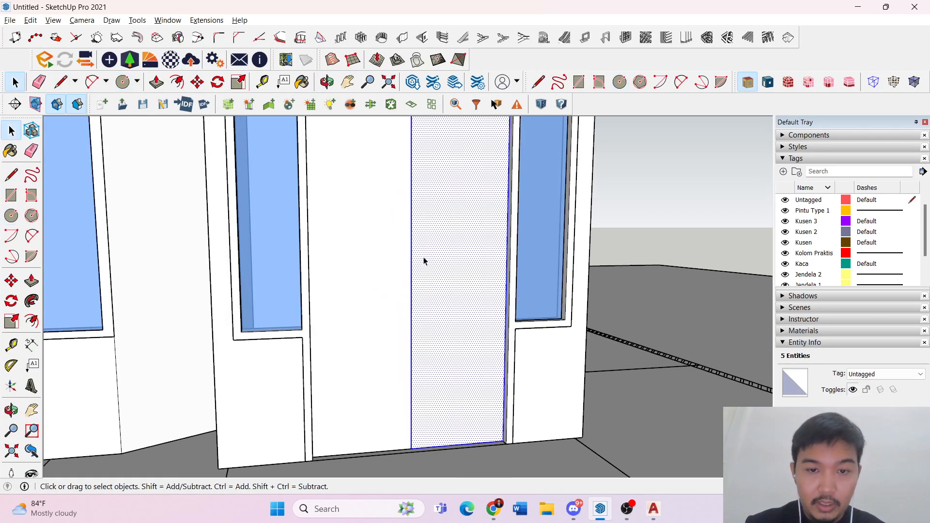
- Select all the connected geometry of the two-leaf front door panel and make it a group
triple_click(423, 262)
right_click(418, 262)
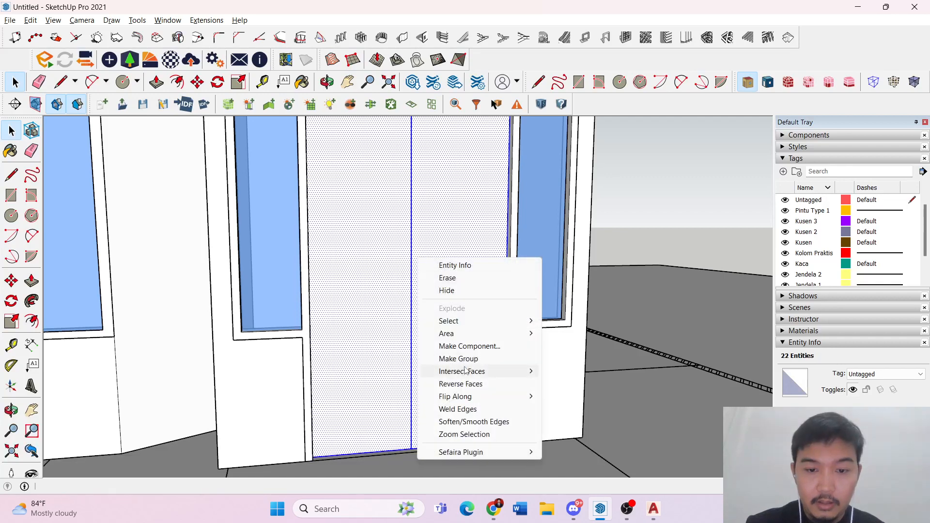
key("Escape")
key("c")
key("space")
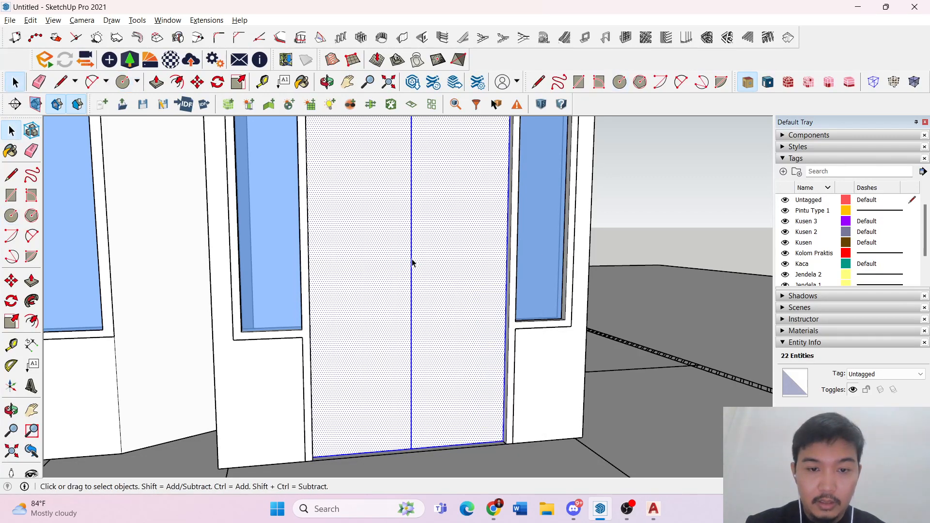
right_click(421, 259)
left_click(453, 359)
- Draw a small circle on the left door leaf at mid-height, close to the centre seam
key("c")
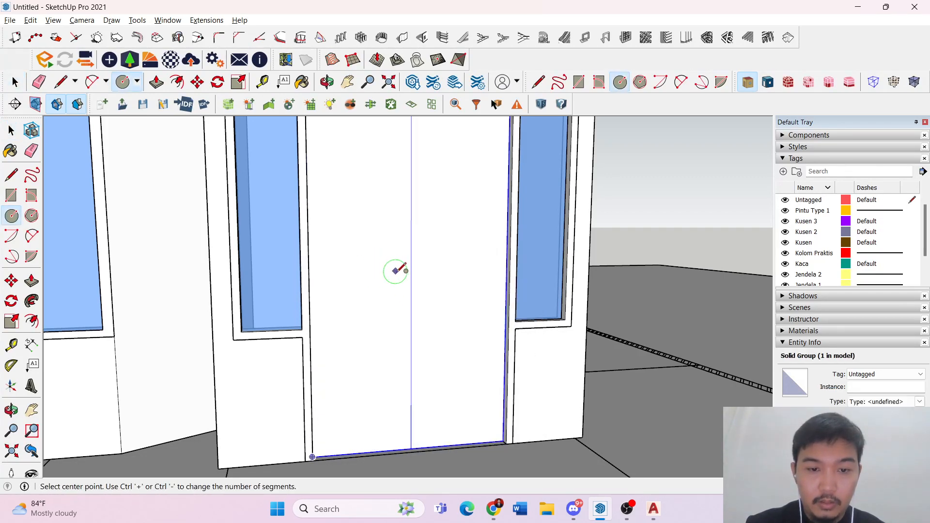
left_click(396, 271)
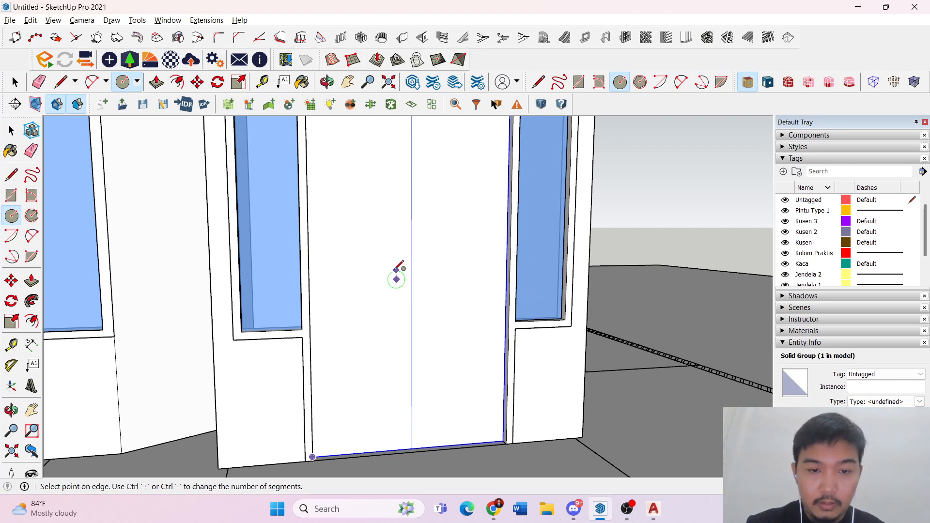
left_click(396, 270)
left_click(400, 217)
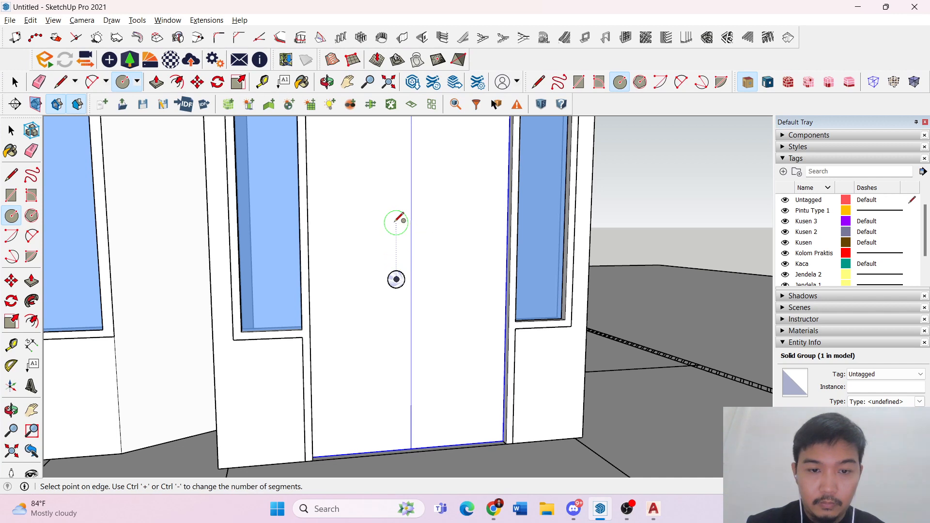
key("space")
- Copy the circle with its face straight up to a second position above it on the left door leaf
double_click(396, 283)
scroll(396, 284, "up", 3)
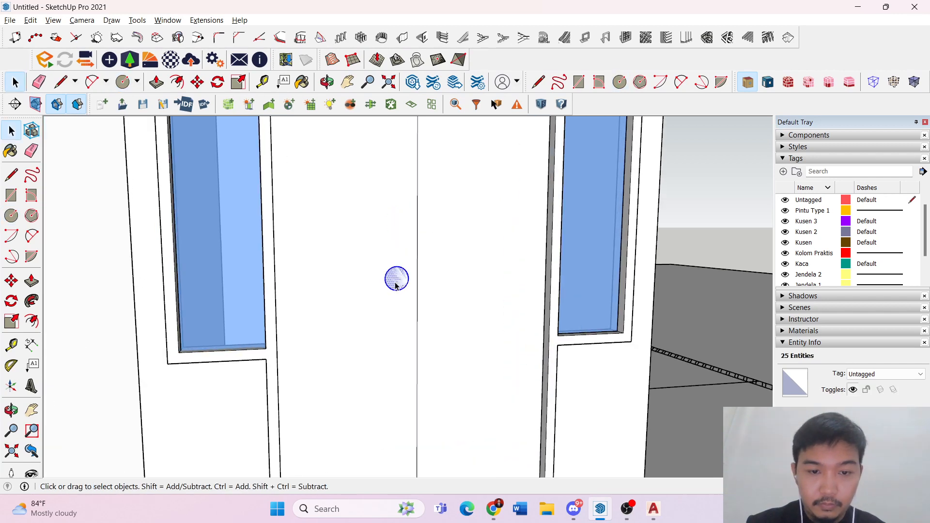
key("m")
key("ctrl")
left_click(397, 278)
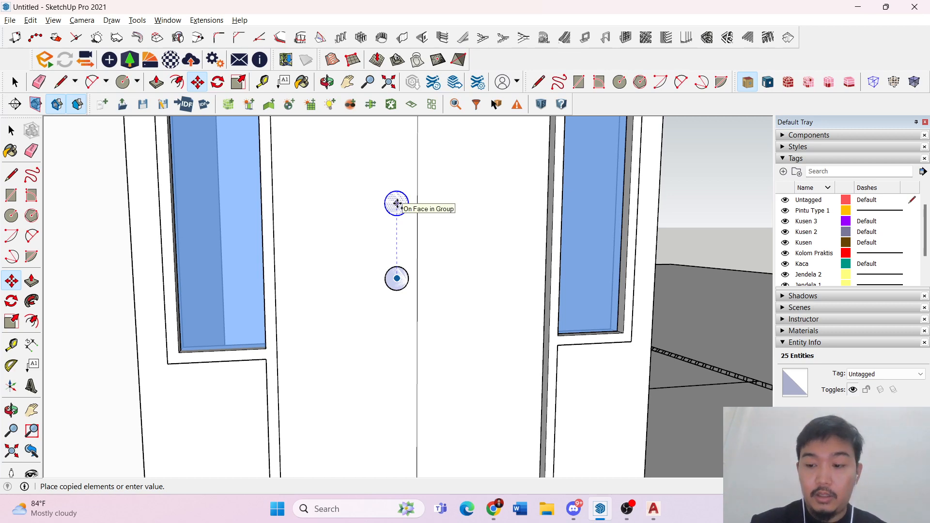
key("Return")
key("space")
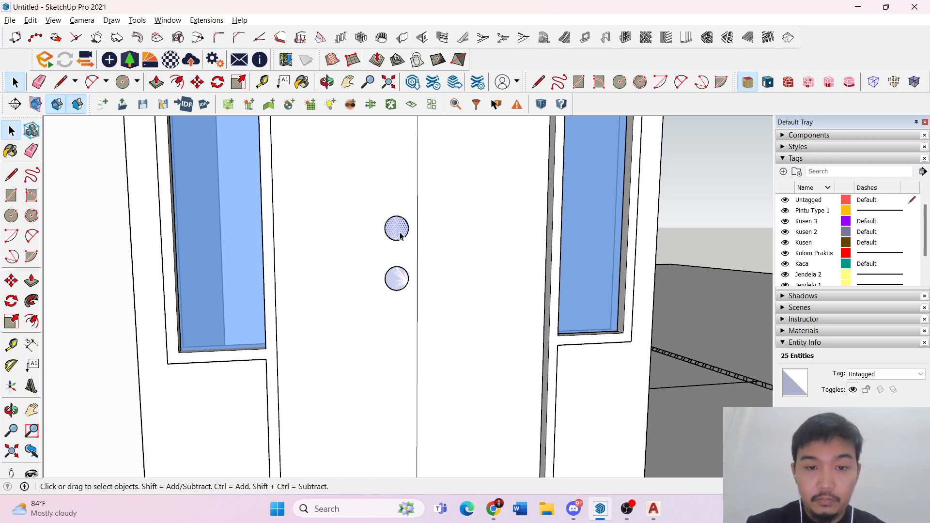
- Copy the upper circle horizontally across the centre seam onto the right door leaf
left_click(400, 235)
key("m")
key("ctrl")
left_click(400, 232)
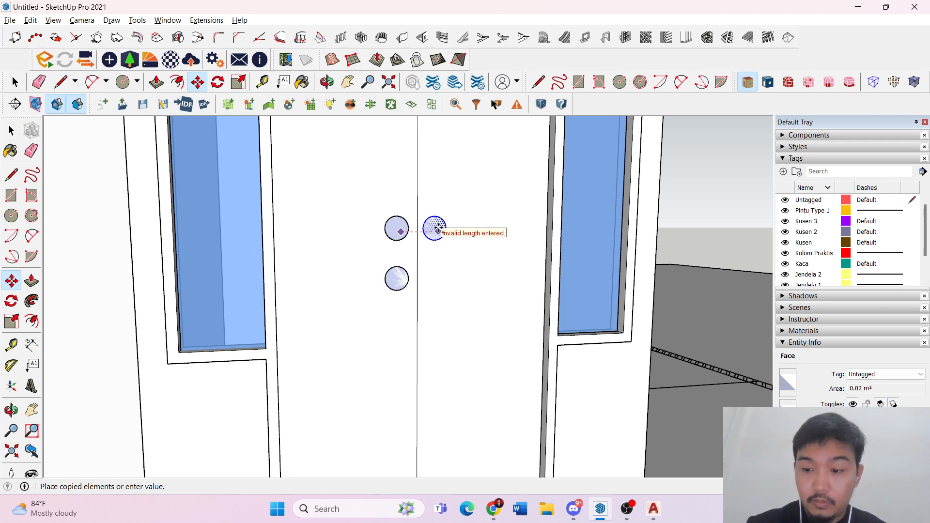
key("Escape")
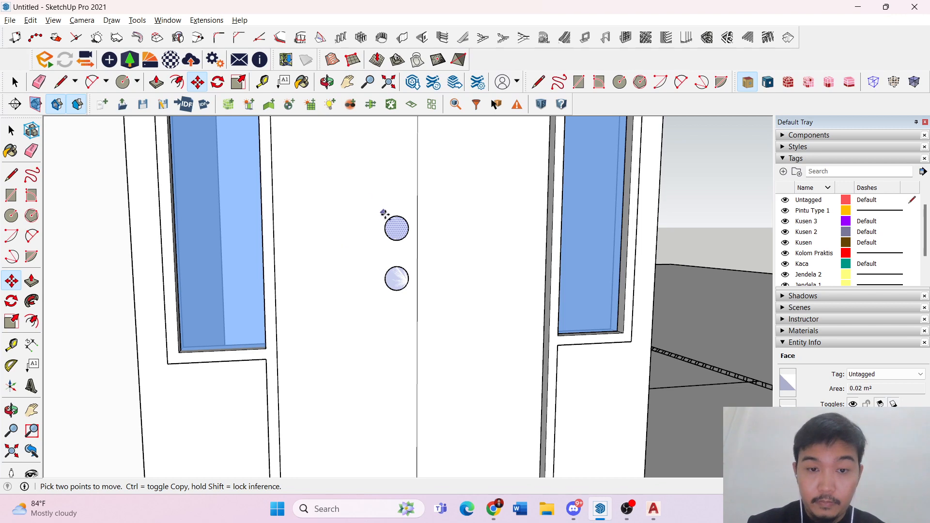
left_click(395, 230)
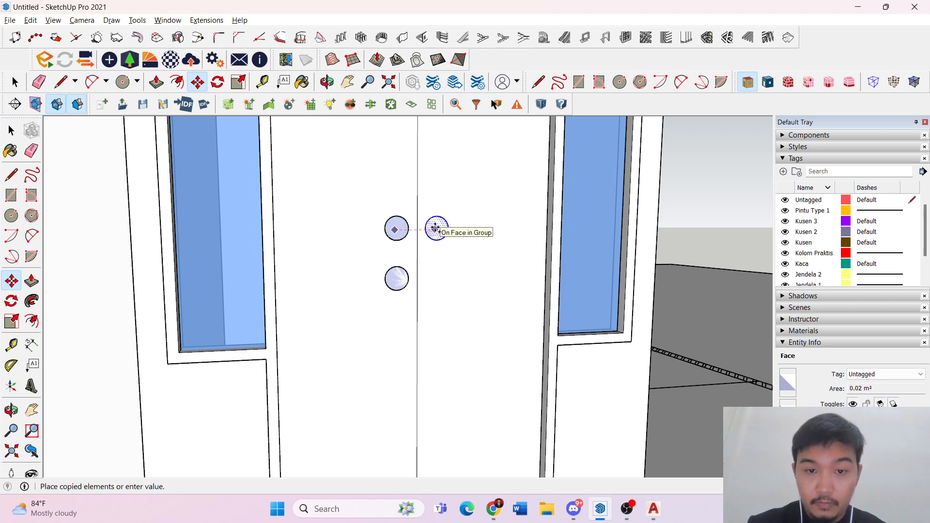
left_click(435, 229)
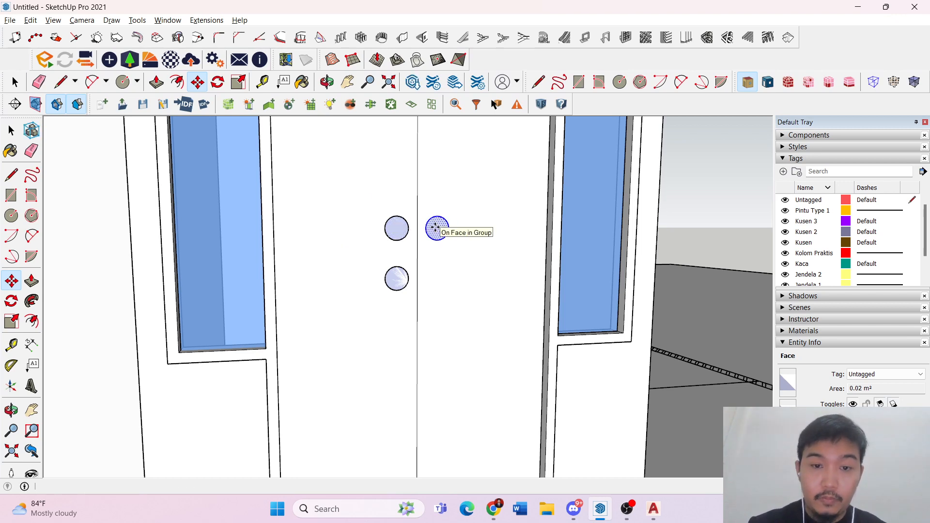
key("space")
- Copy the lower circle horizontally onto the right door leaf, directly below the upper copy
key("m")
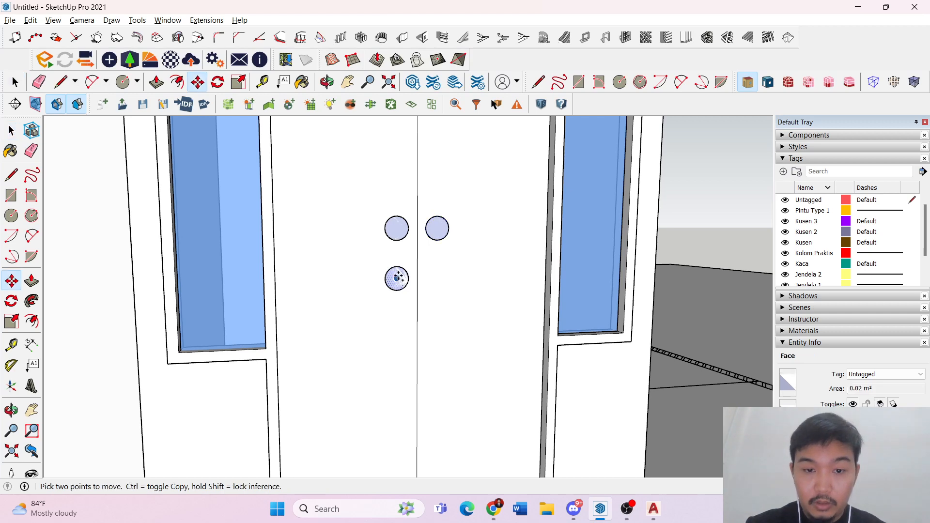
key("ctrl")
left_click(397, 278)
left_click(438, 278)
key("space")
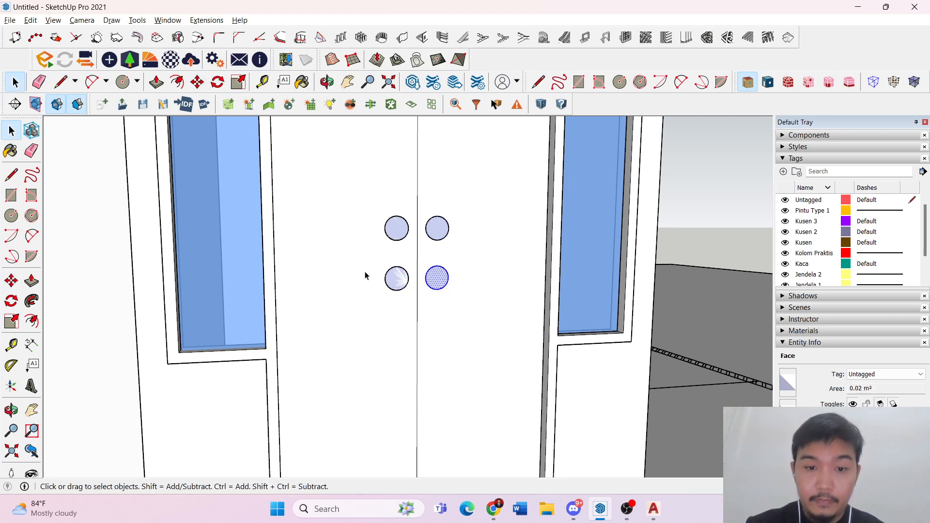
- Push/Pull both circles on the left door leaf outward into short cylinders of equal depth
scroll(402, 232, "up", 1)
left_click(402, 232)
key("p")
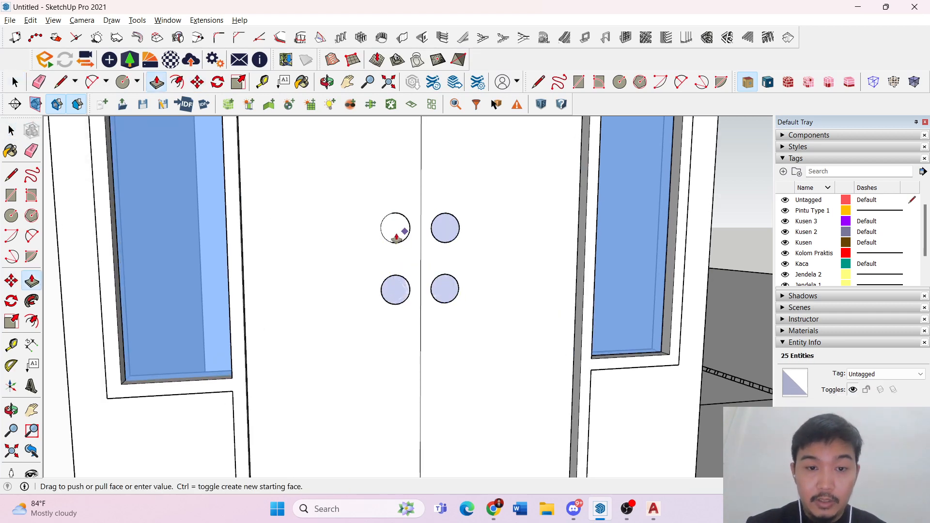
middle_click_drag(396, 234, 426, 231)
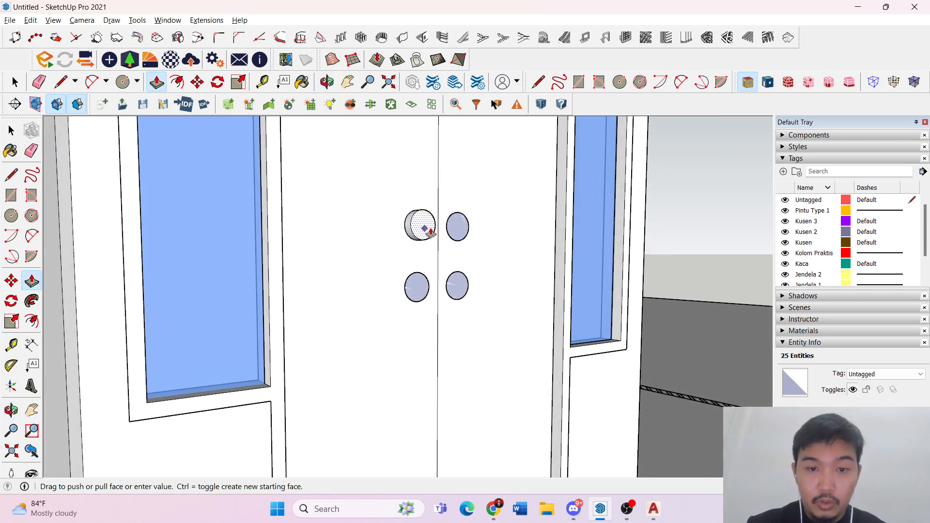
left_click(430, 231)
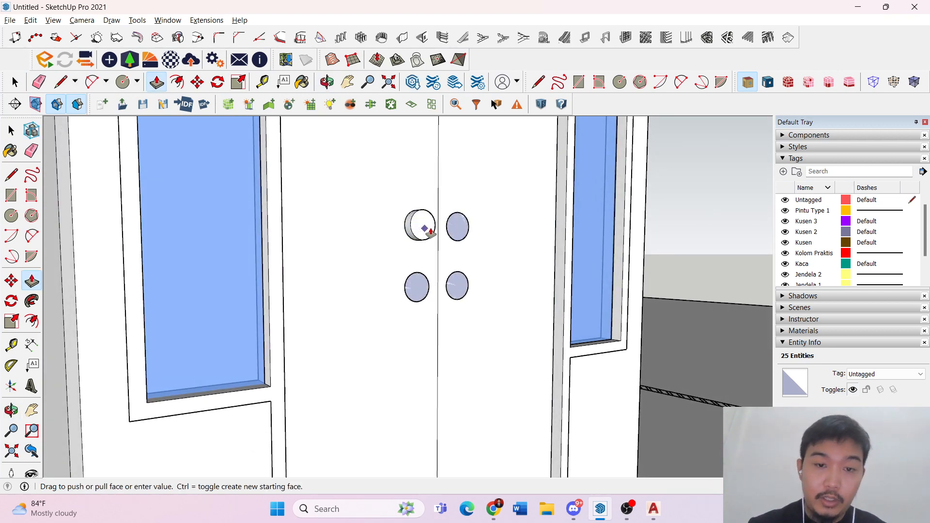
left_click(422, 289)
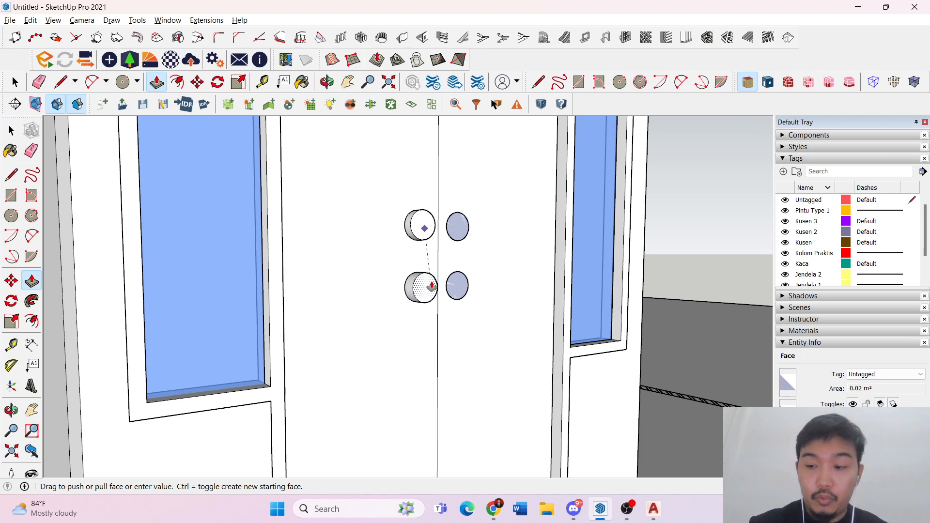
left_click(432, 286)
- Push/Pull the two circles on the right door leaf outward to the depth of the left cylinders
left_click(453, 224)
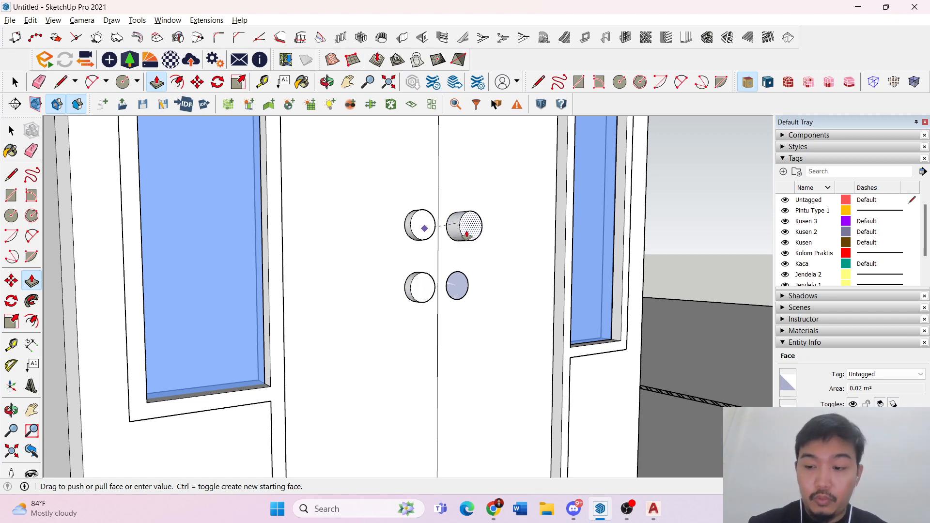
left_click(466, 234)
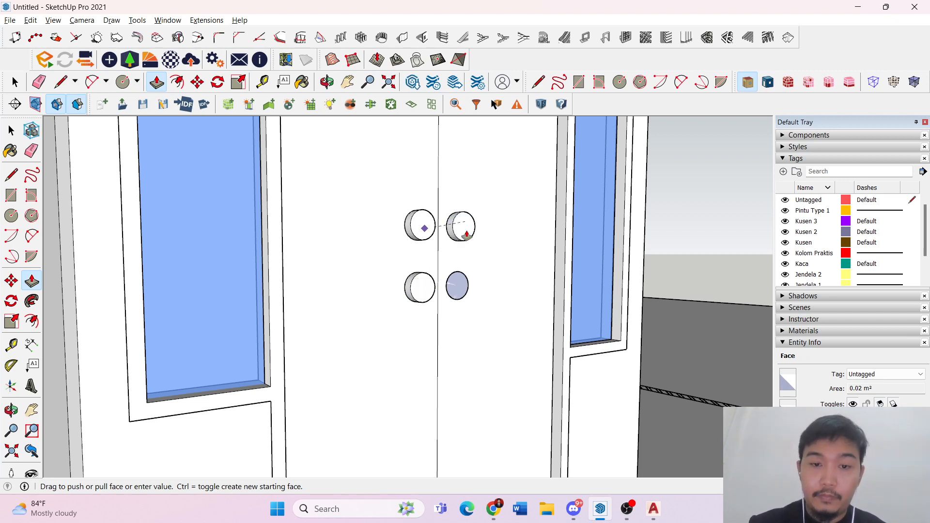
left_click(453, 285)
left_click(468, 281)
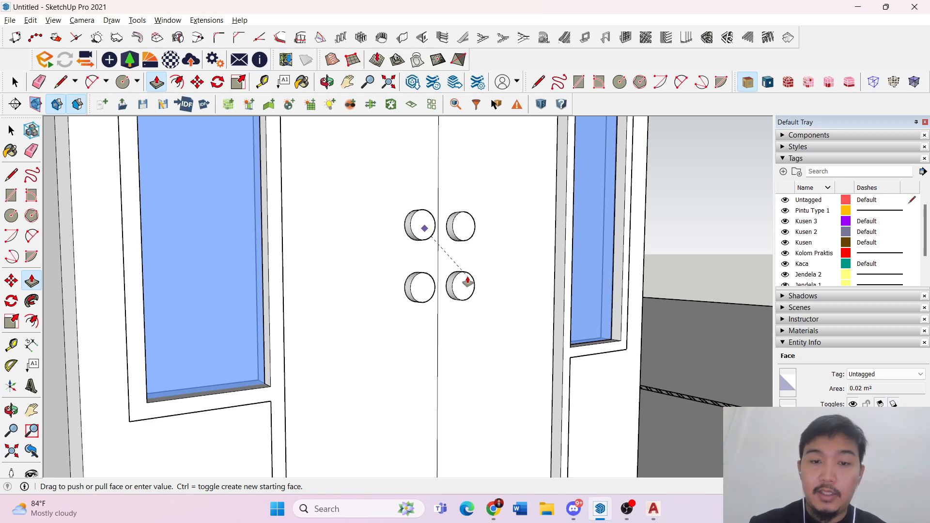
key("space")
key("c")
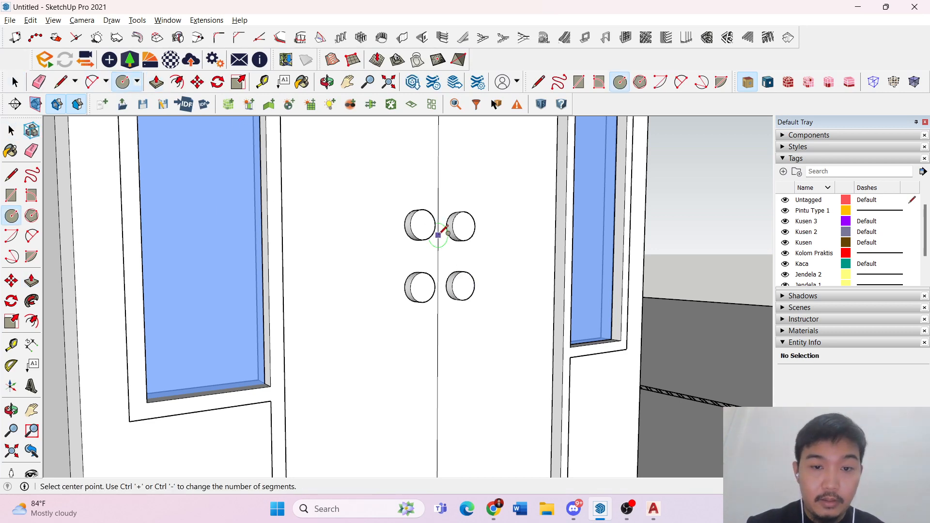
key("r")
key("space")
right_click(433, 234)
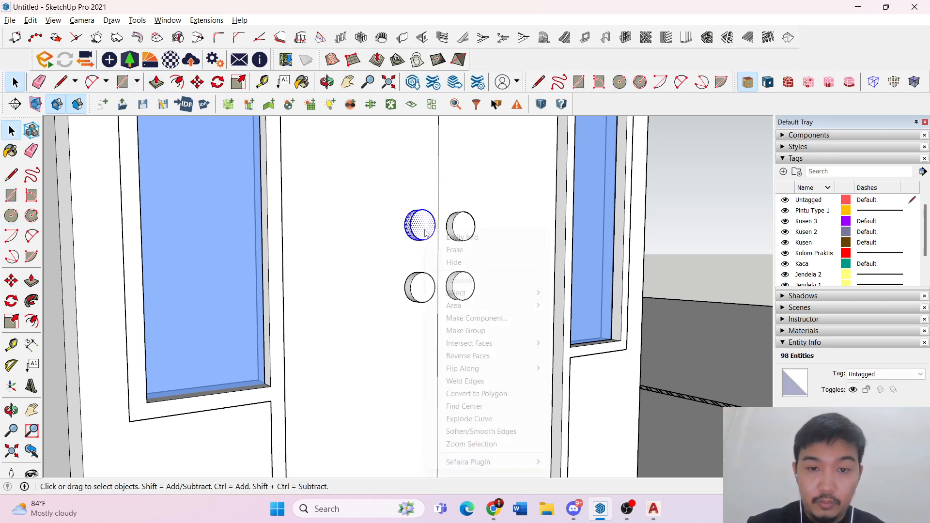
left_click(474, 329)
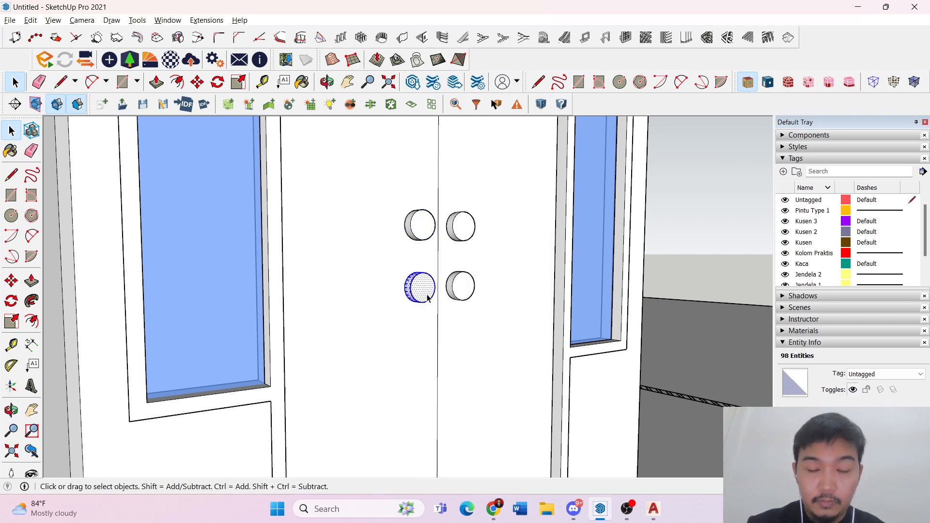
key("z")
key("space")
- Undo and restore the Push/Pull of the lower circle on the right door leaf
key("ctrl+z")
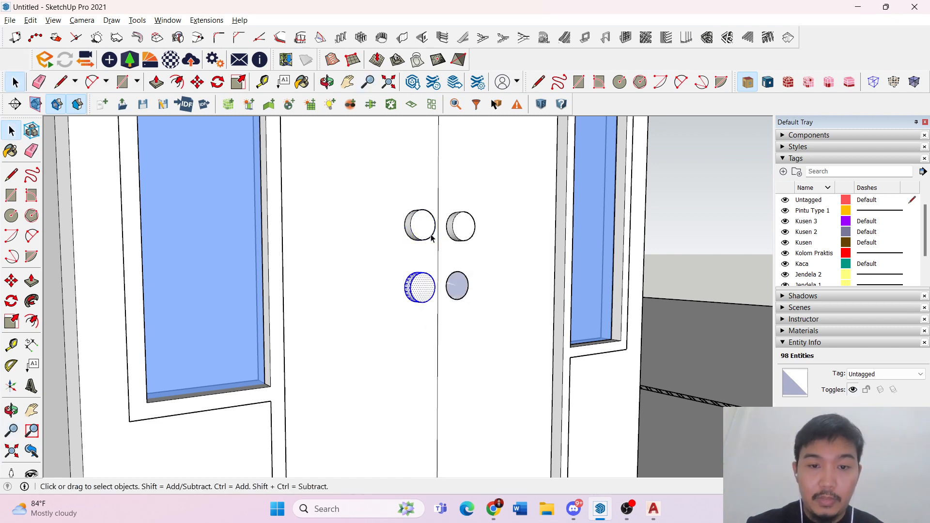
left_click(53, 20)
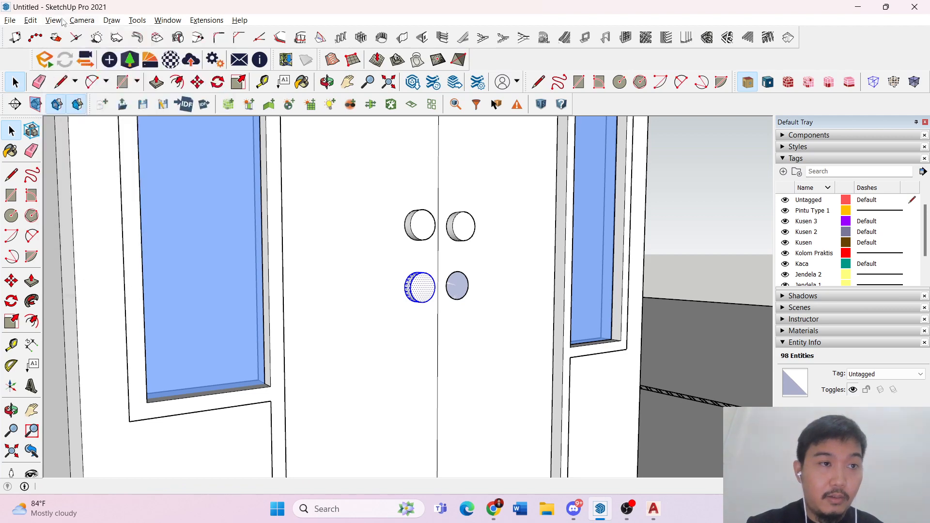
left_click(30, 20)
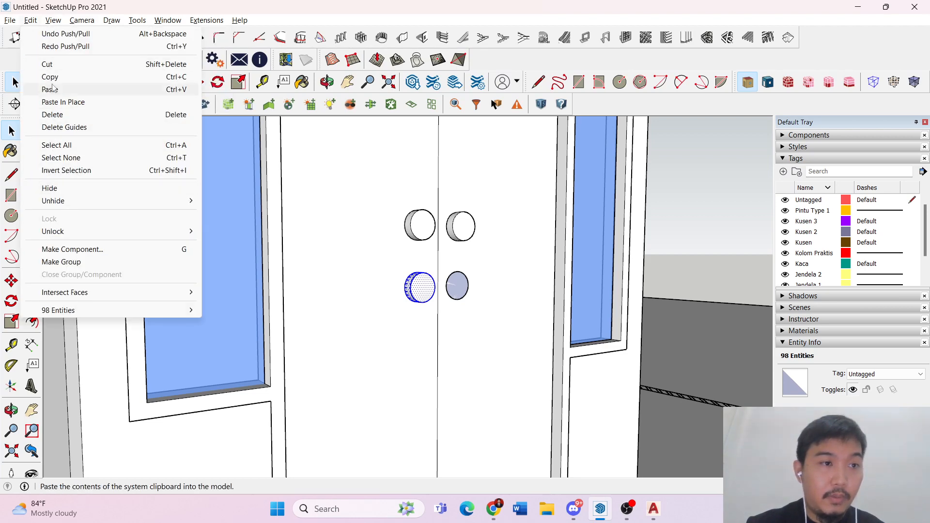
left_click(63, 46)
- Draw a narrow vertical rectangle from the top of the upper left cylinder's face to the bottom of the lower left one
scroll(431, 251, "up", 1)
key("r")
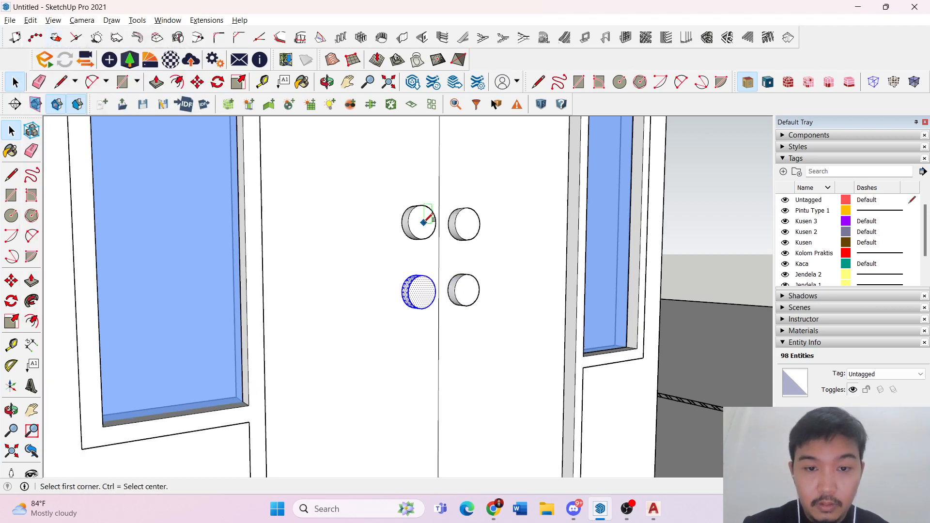
middle_click_drag(425, 225, 404, 207)
left_click(404, 206)
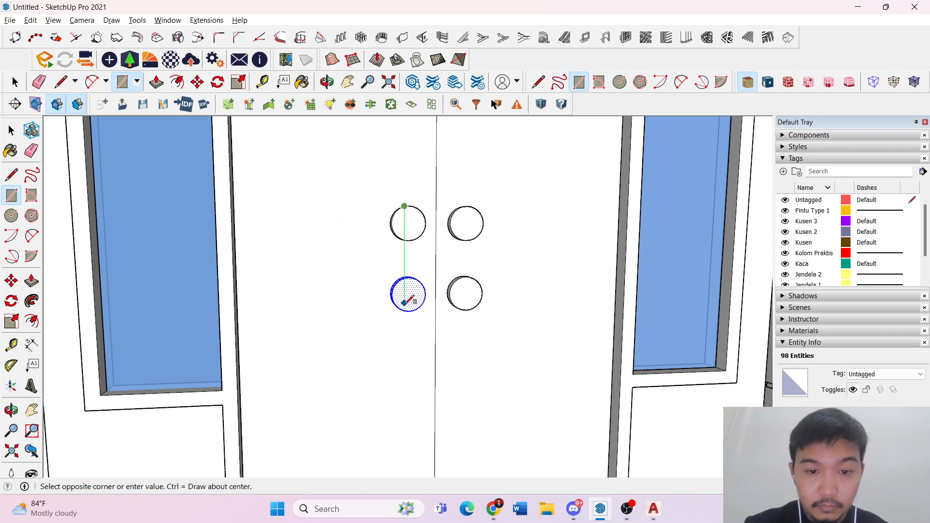
left_click(413, 309)
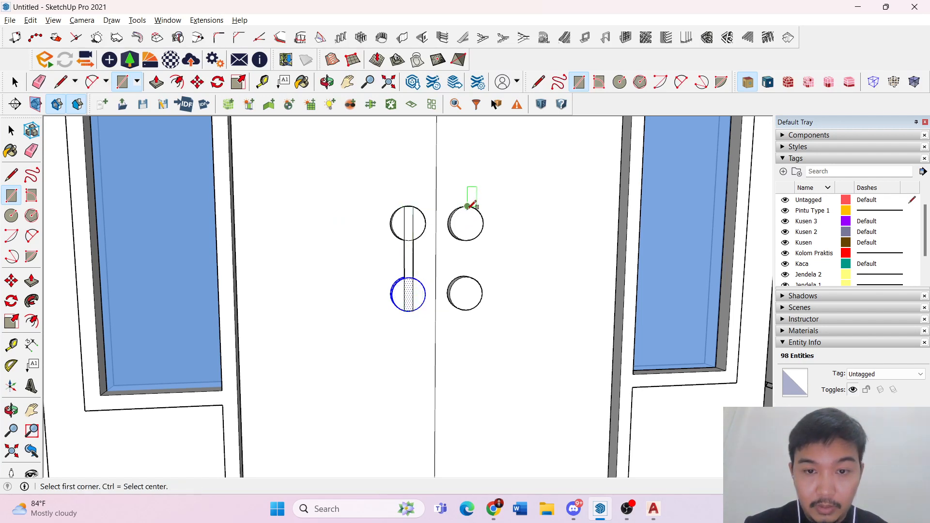
- Delete the upper cylinder on the right door leaf
key("space")
triple_click(409, 252)
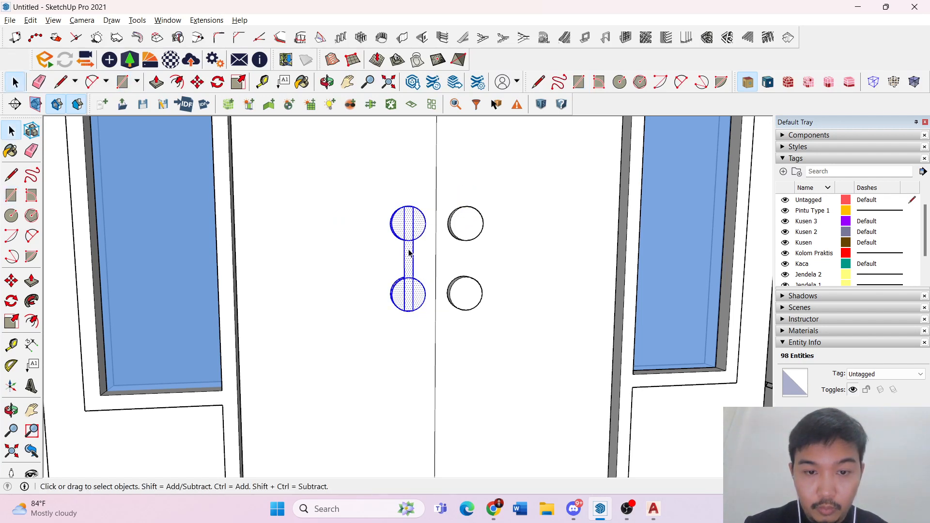
left_click(481, 231)
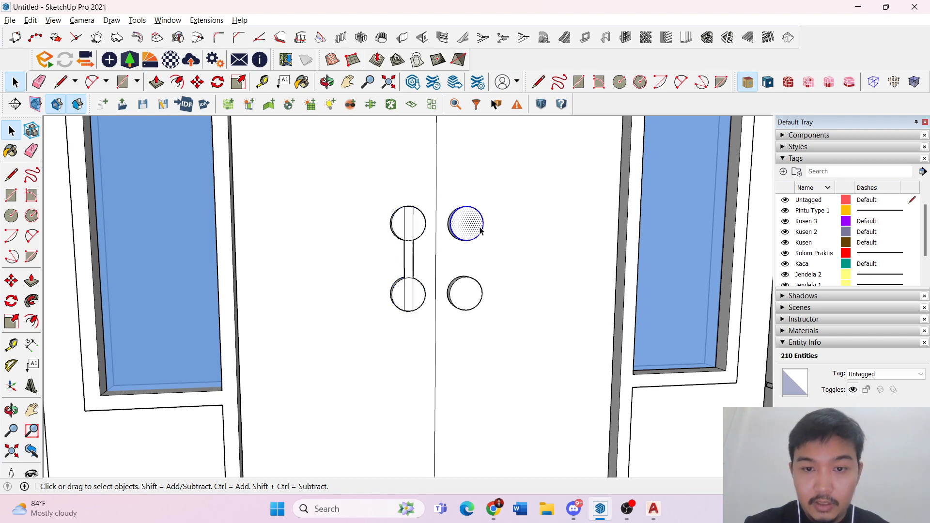
key("Delete")
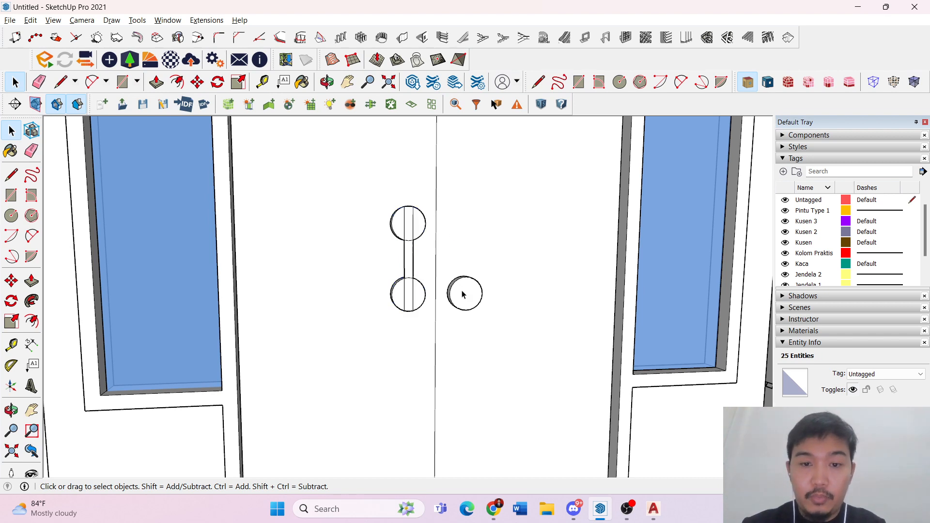
- Delete the remaining cylinder on the right door leaf and Push/Pull the left handle's bar faces outward to one common depth
key("Delete")
scroll(408, 258, "up", 3)
left_click(408, 222)
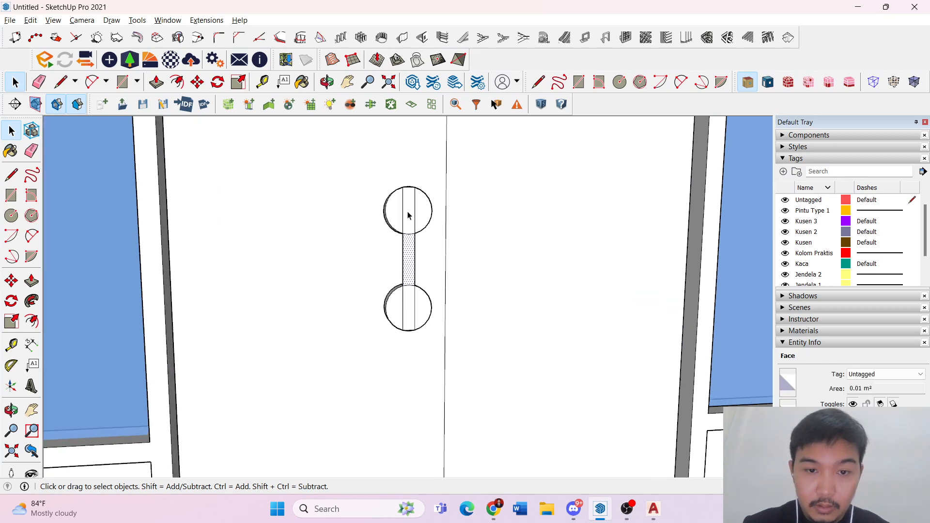
middle_click_drag(408, 210, 438, 208)
key("p")
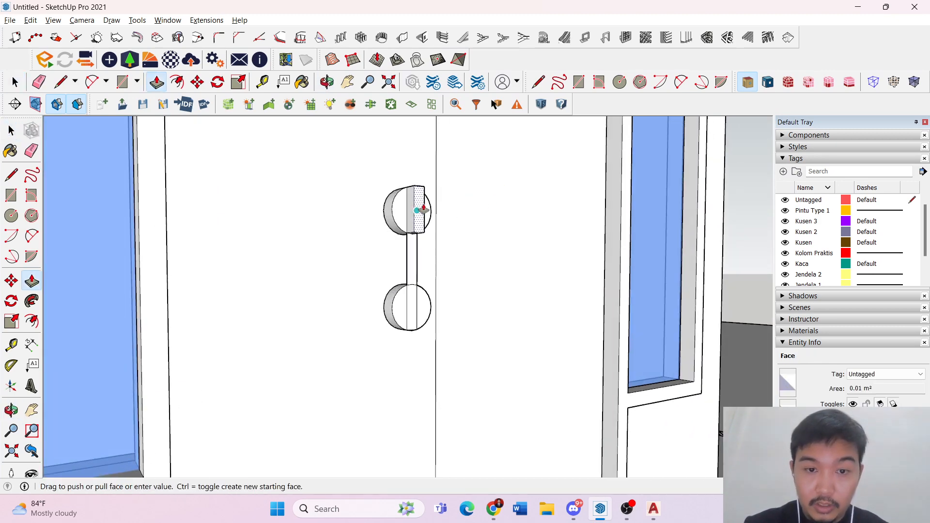
left_click_drag(422, 209, 419, 211)
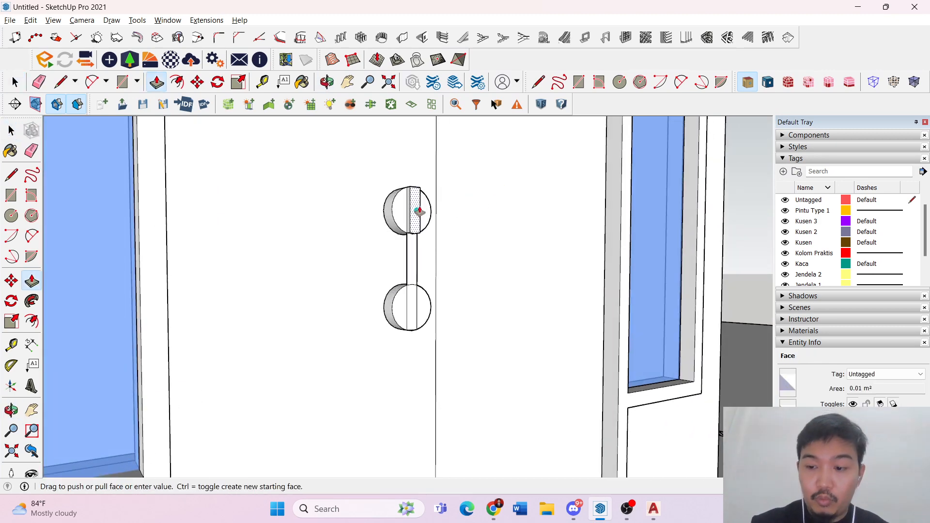
left_click(419, 212)
left_click(414, 244)
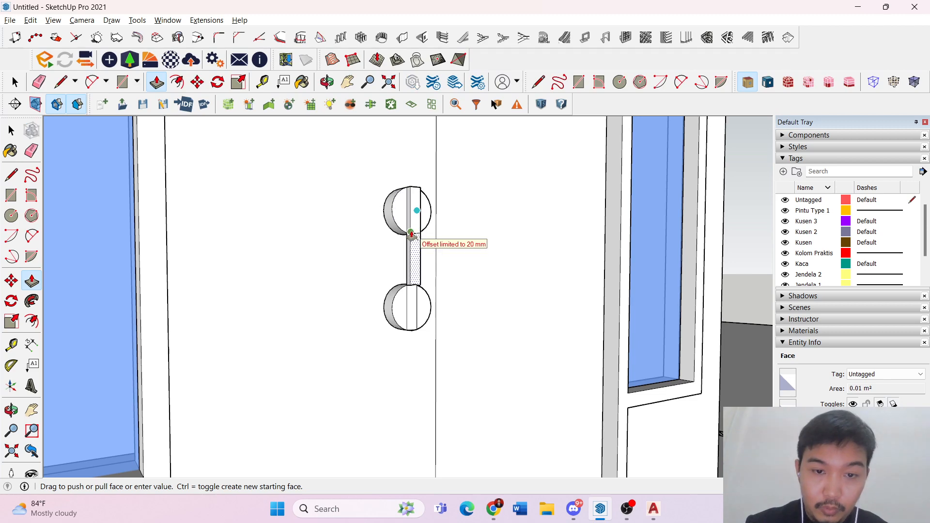
left_click(411, 235)
key("space")
- Erase the leftover seam edges across the left handle's vertical bar where it meets the two cylinders
scroll(415, 287, "up", 2)
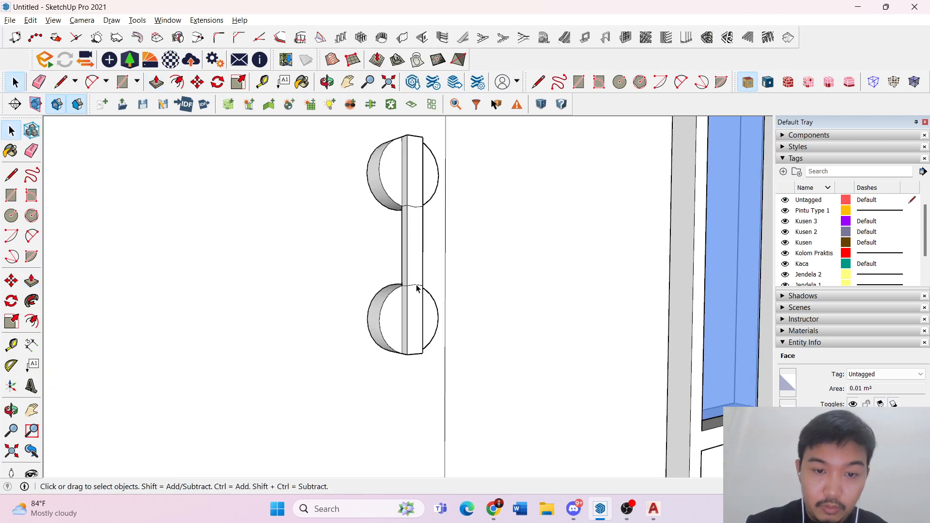
scroll(415, 287, "up", 1)
left_click(412, 287)
scroll(516, 278, "down", 1)
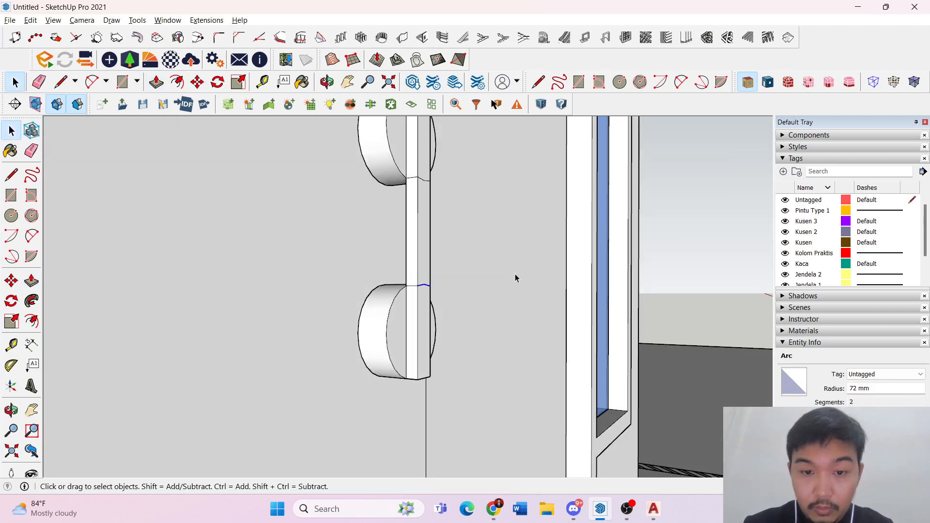
double_click(410, 291)
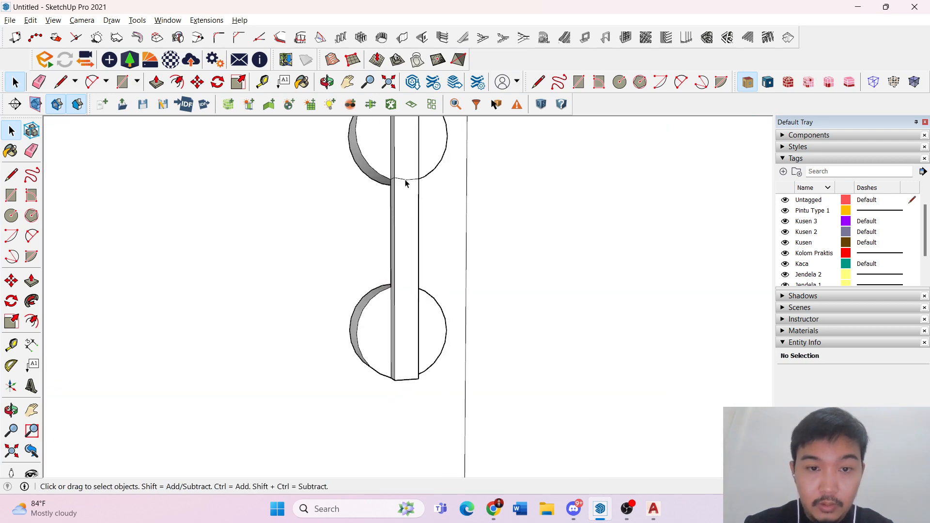
mouse_move(405, 183)
middle_mouse_down()
mouse_move(314, 183)
mouse_move(392, 183)
middle_mouse_up()
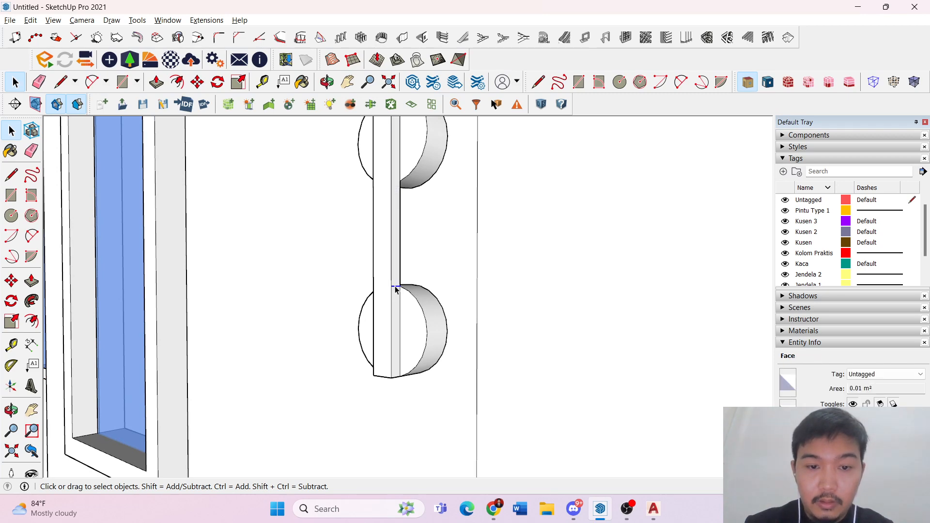
middle_click_drag(397, 288, 421, 288)
scroll(421, 288, "down", 3)
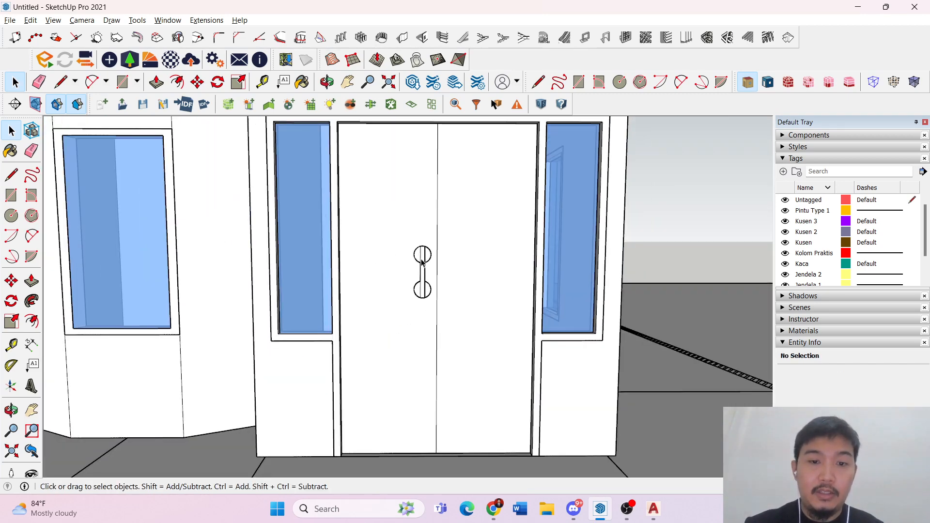
right_click(422, 262)
left_click(467, 119)
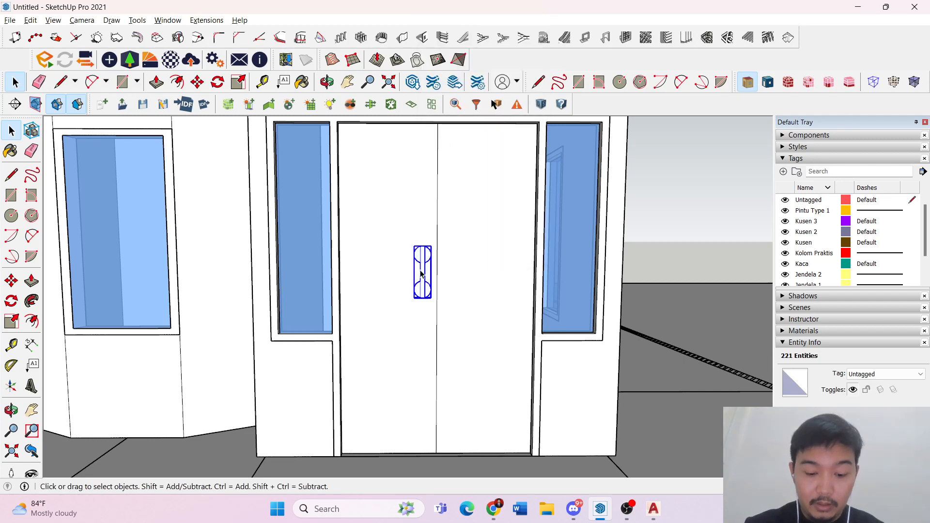
key("m")
left_click(430, 299)
key("ctrl")
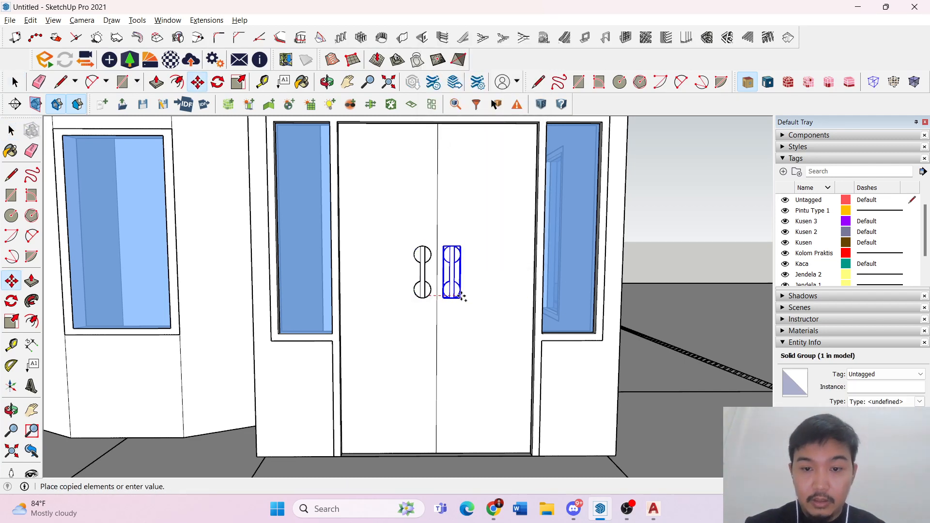
key("space")
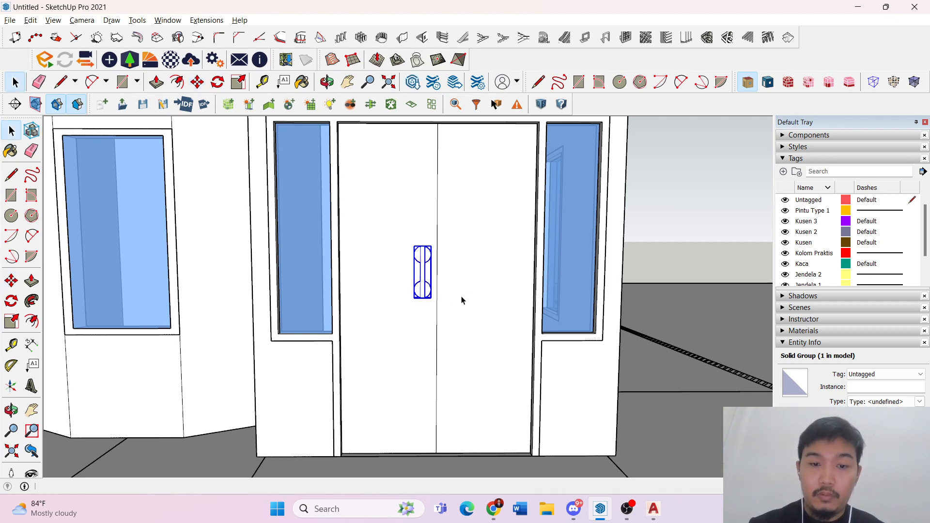
key("Escape")
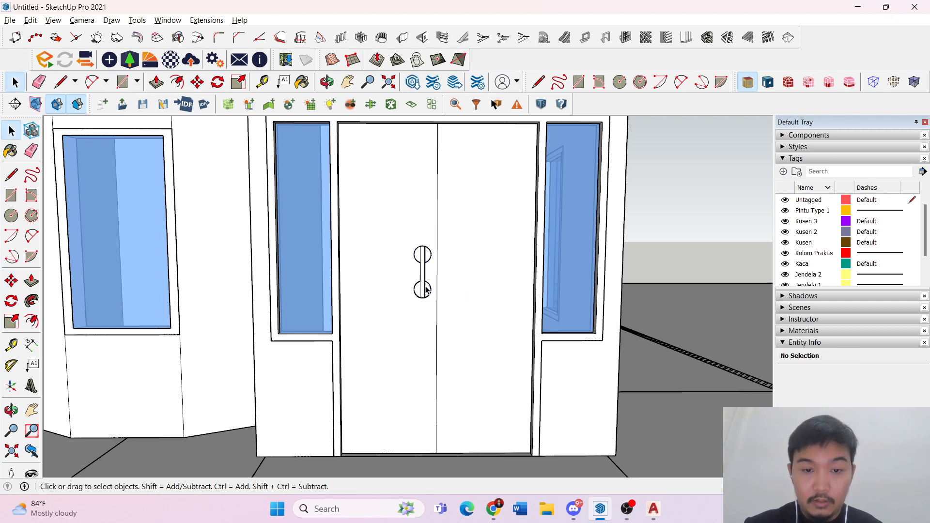
- Group all the geometry of the left door handle
triple_click(425, 289)
right_click(424, 293)
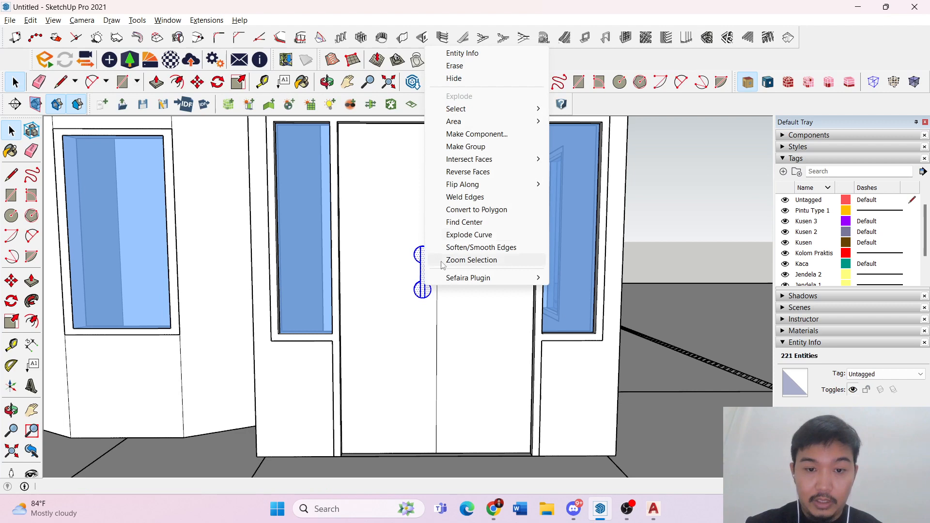
left_click(460, 146)
key("m")
left_click(429, 295)
key("ctrl")
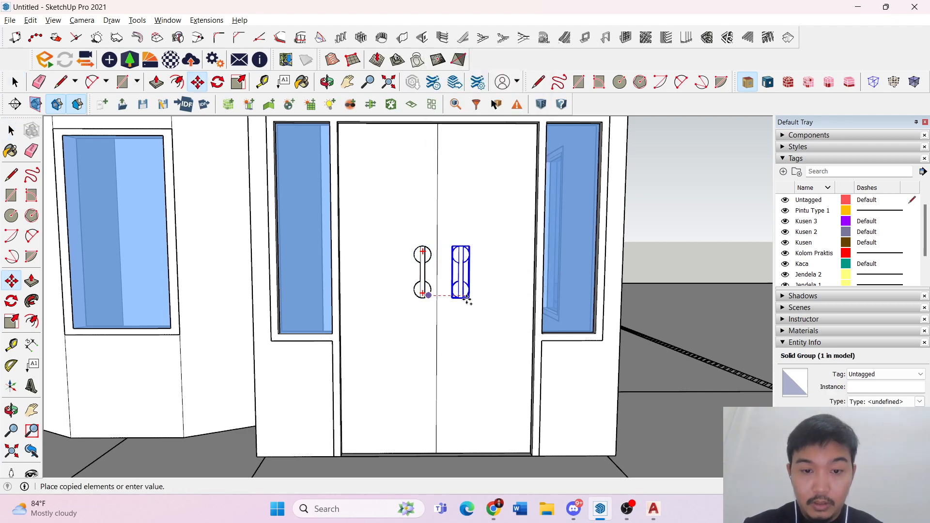
key("q")
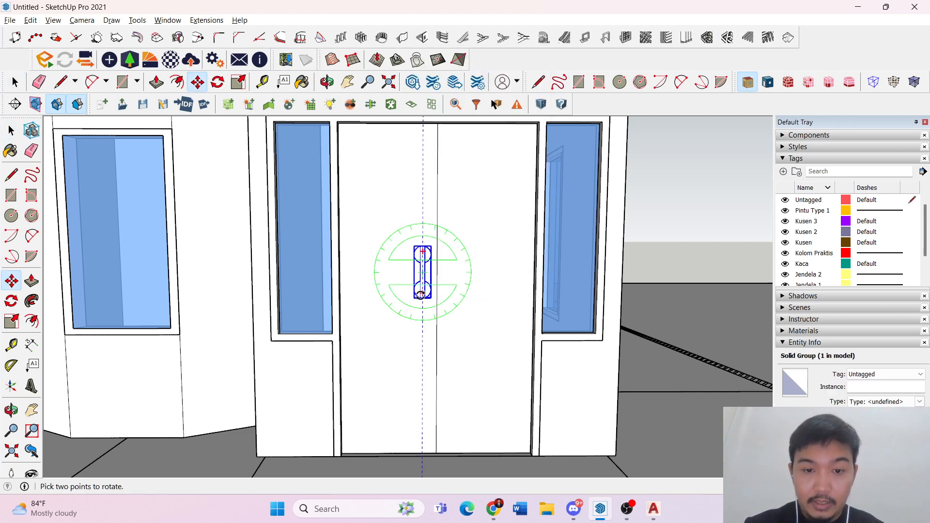
- Copy the handle group from its middle along the red axis onto the right door leaf, beside the centre joint
key("m")
left_click(422, 272)
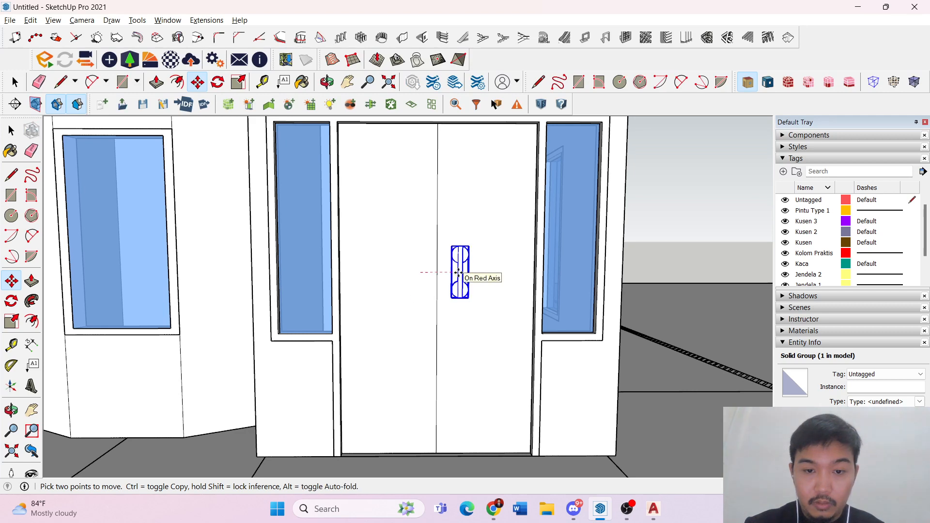
key("ctrl")
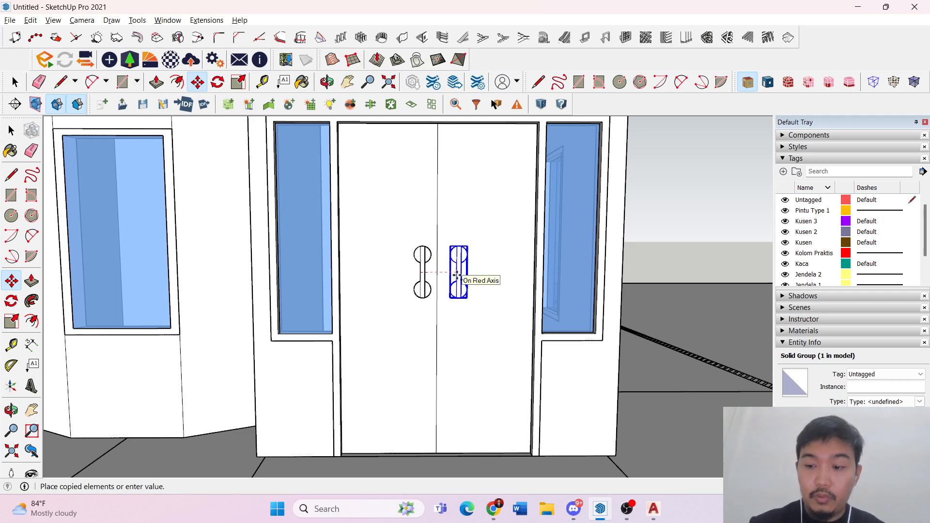
left_click(451, 274)
key("space")
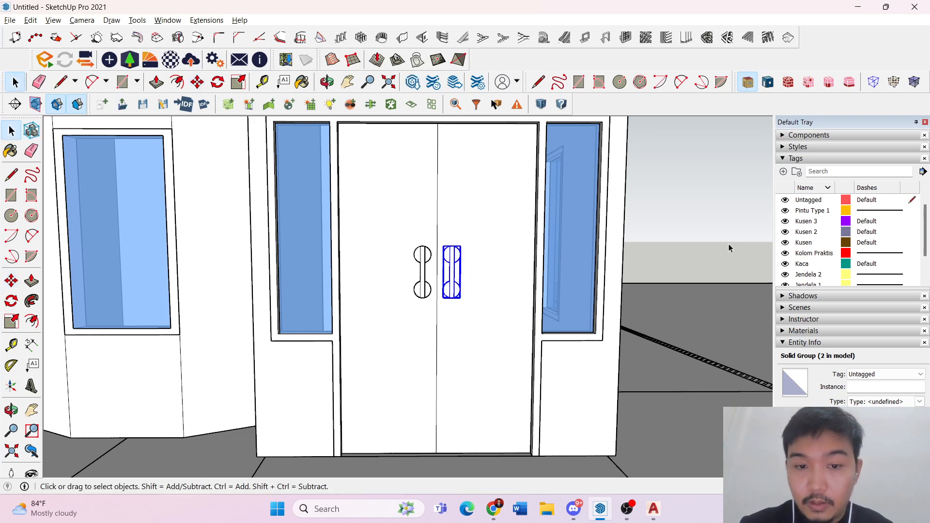
- Create a tag named Pintu 1 and assign it to all the geometry of the two door leaves
triple_click(447, 183)
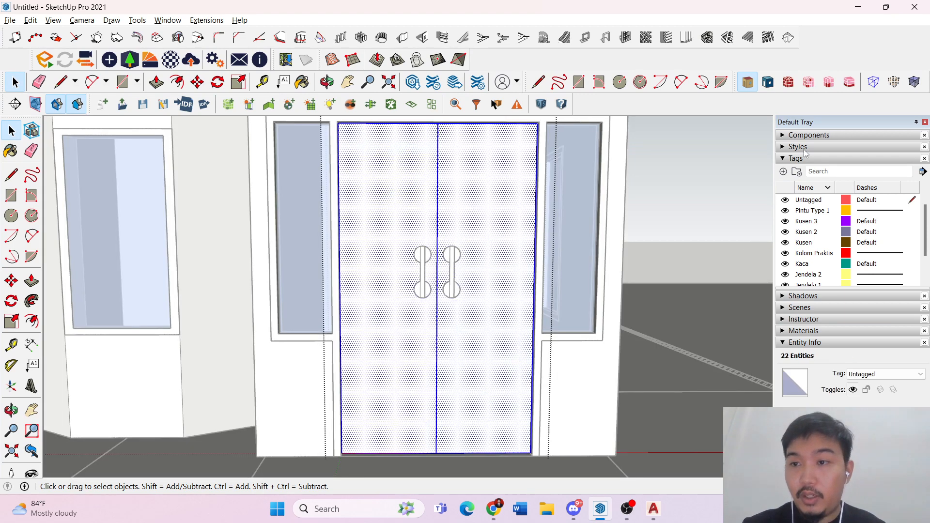
left_click(783, 172)
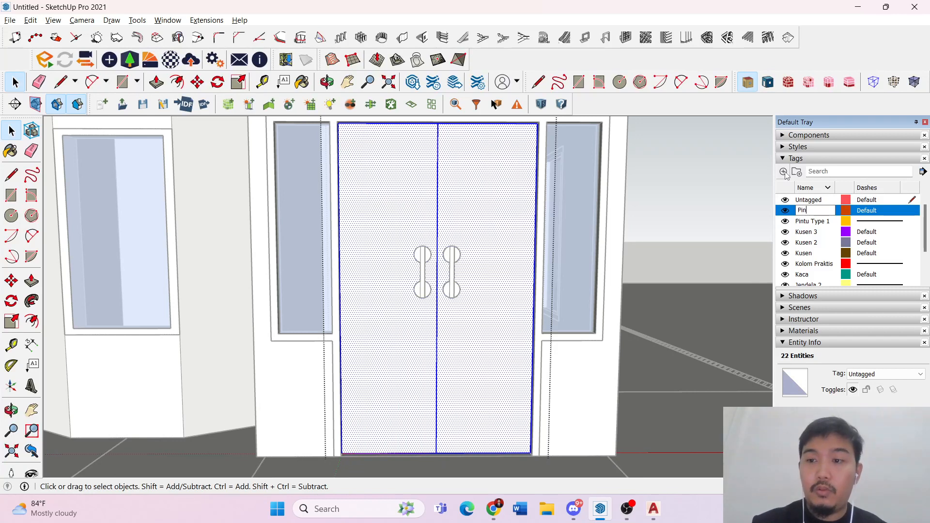
type("Pintu 1")
key("Return")
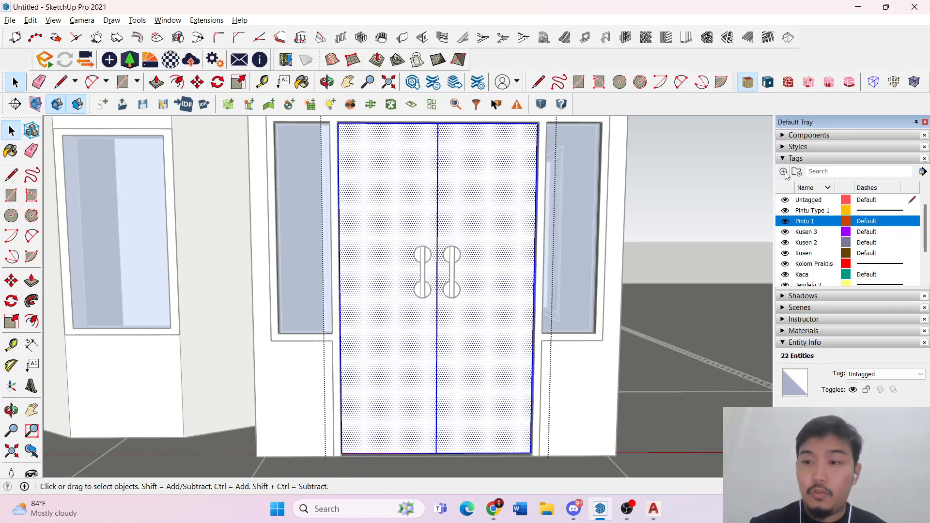
left_click(908, 375)
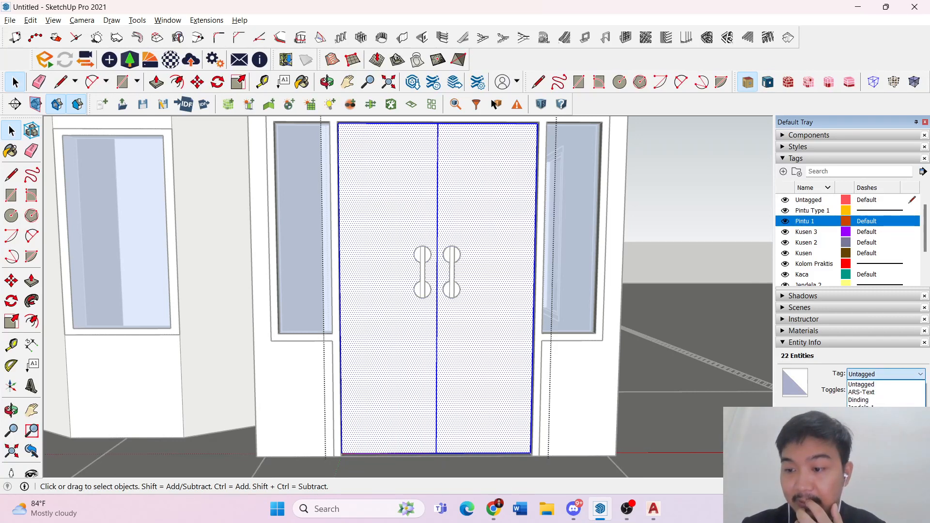
left_click(867, 462)
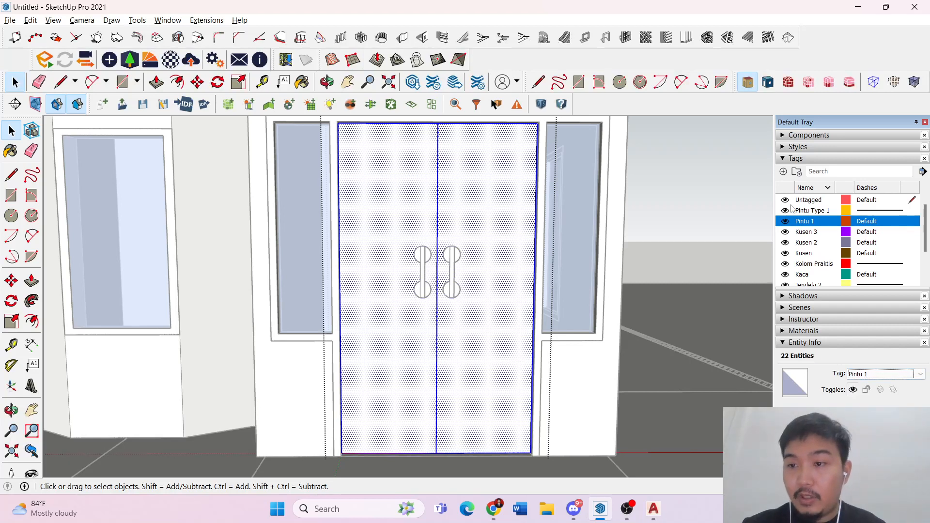
- Create a tag named Gagang Pintu, assign it to both door handles, and check it by switching its visibility off and on
left_click(783, 172)
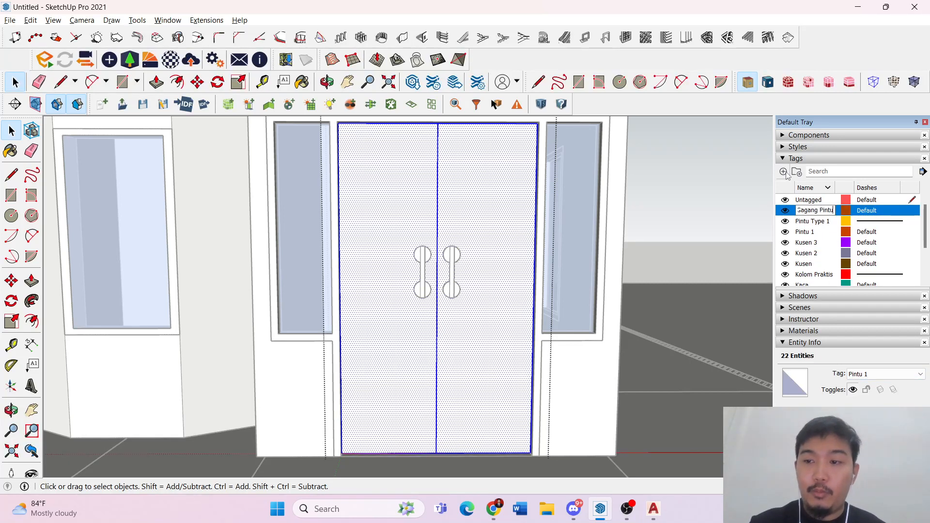
key("Return")
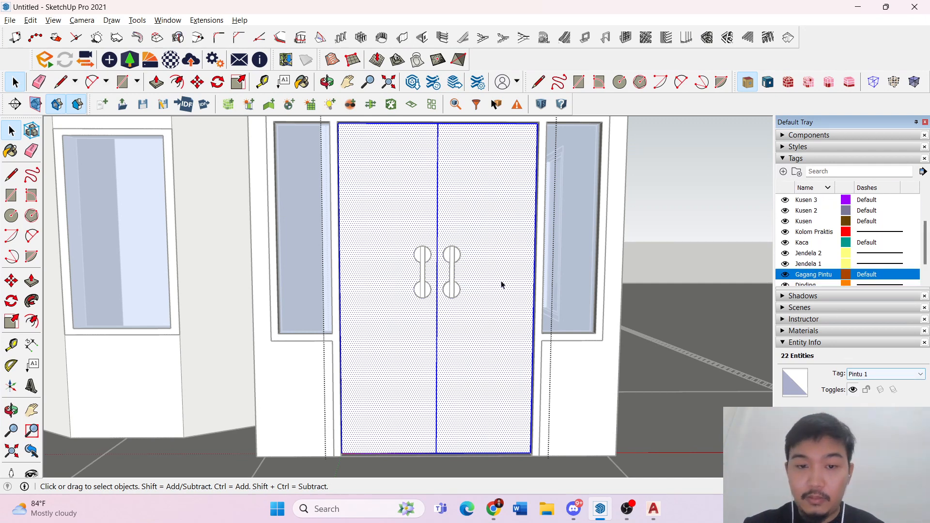
left_click(706, 257)
left_click(451, 272)
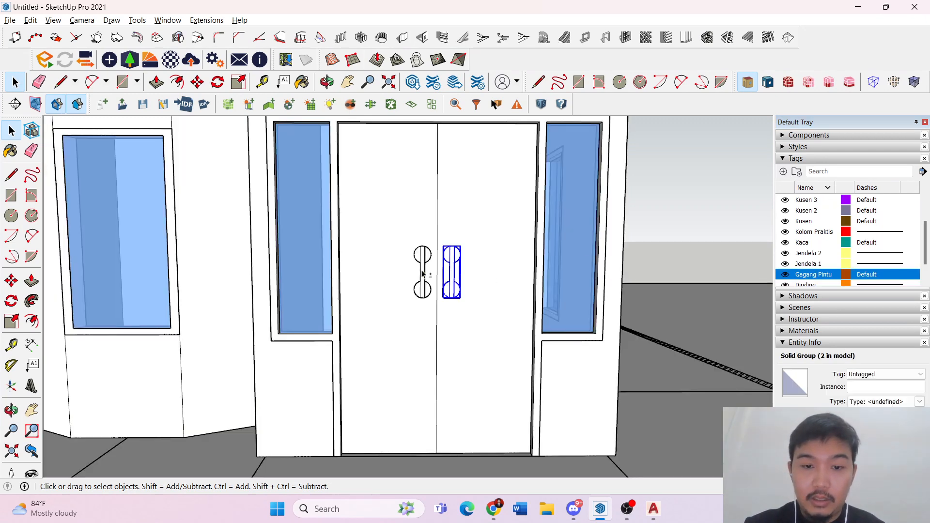
left_click(887, 374)
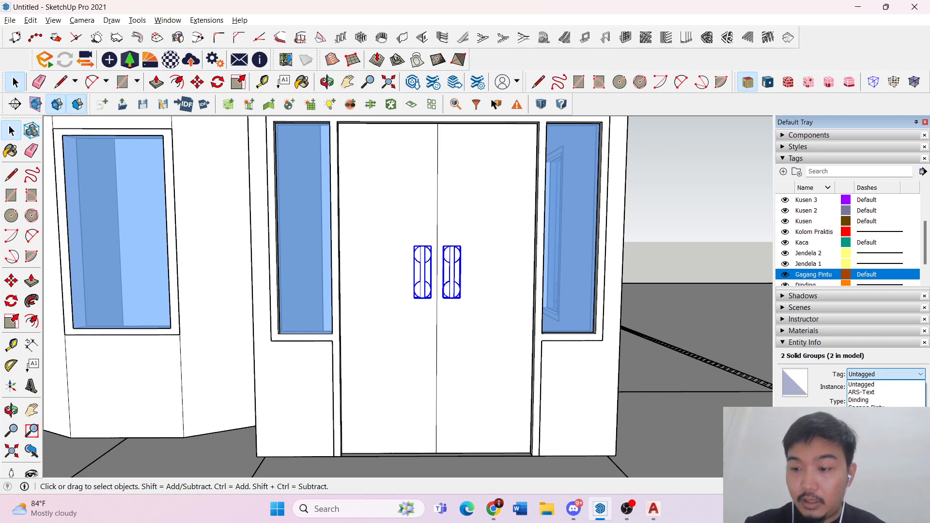
left_click(867, 409)
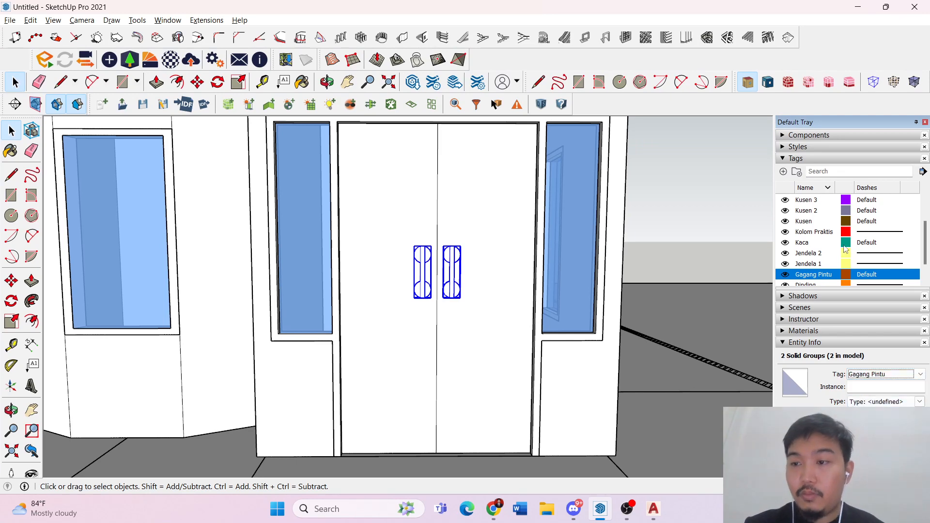
left_click(785, 274)
left_click(785, 275)
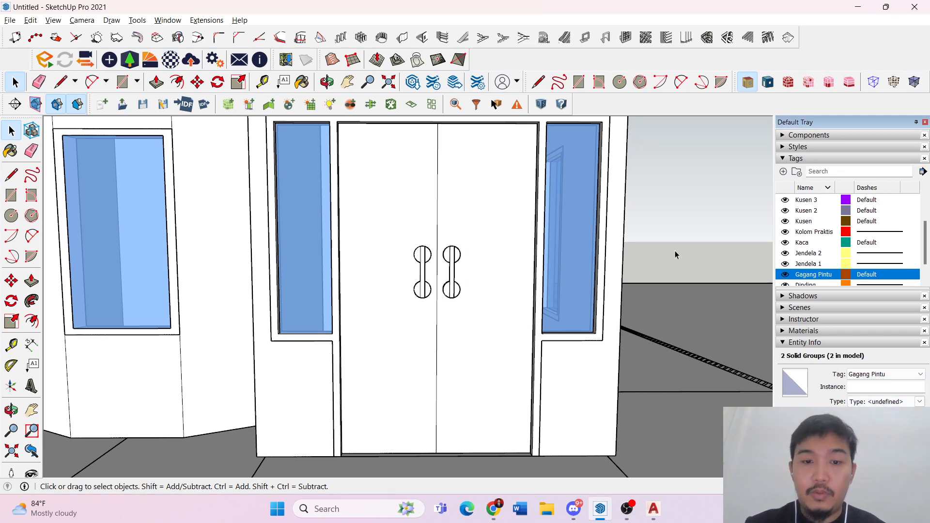
- Paint the two door leaves with Wood Cherry Original from the Wood materials
scroll(676, 251, "down", 5)
middle_click_drag(674, 196, 629, 204)
left_click(605, 232)
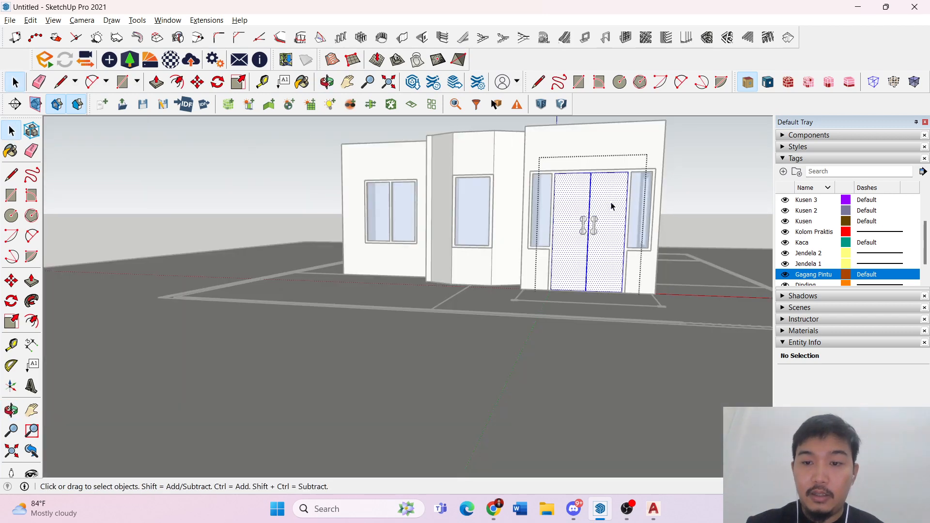
scroll(867, 283, "up", 1)
left_click(781, 332)
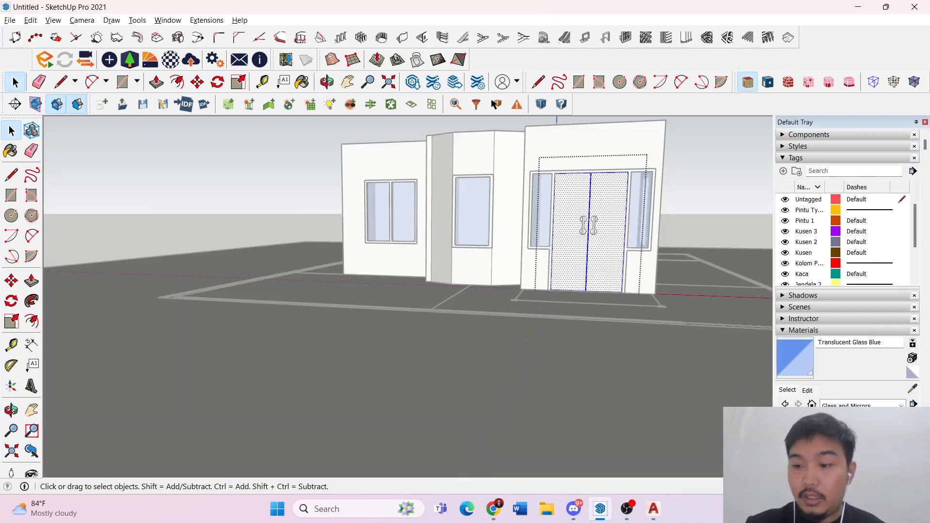
scroll(845, 376, "down", 3)
left_click(861, 287)
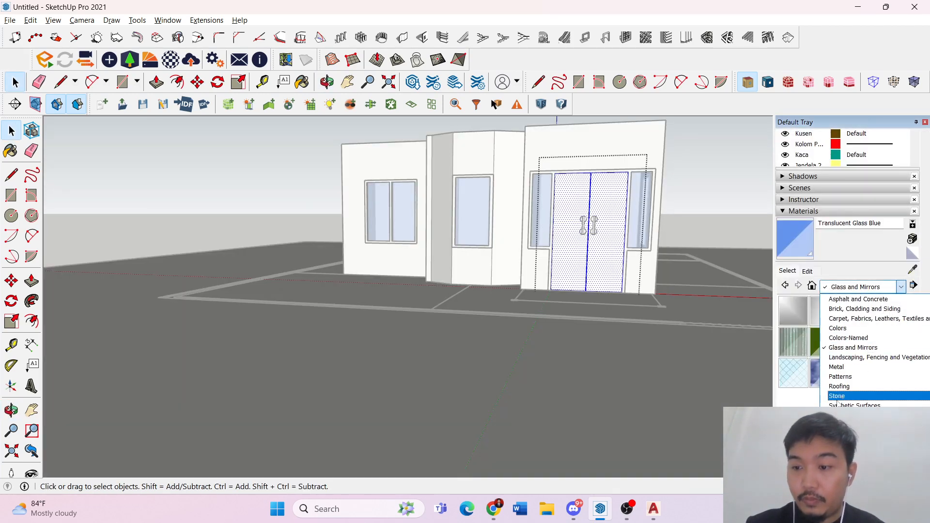
left_click(846, 444)
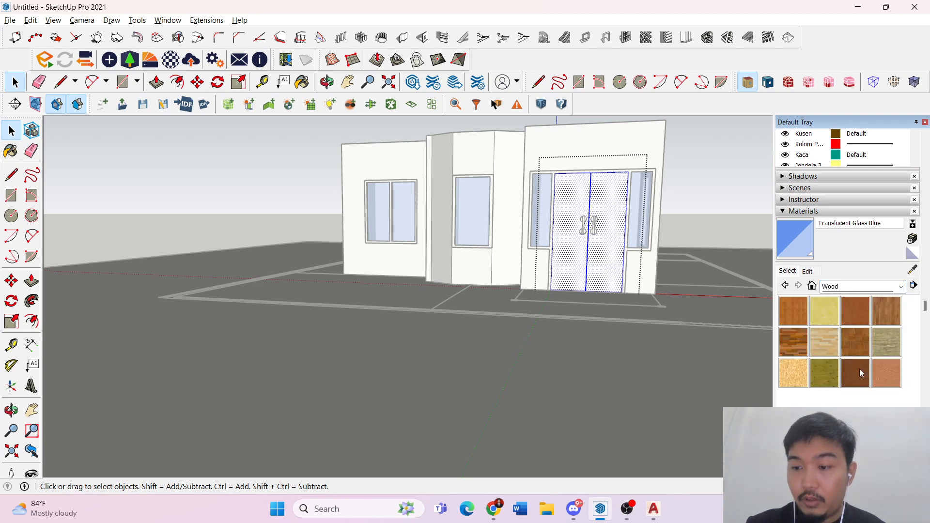
left_click(854, 318)
left_click(581, 234)
key("space")
scroll(581, 235, "up", 4)
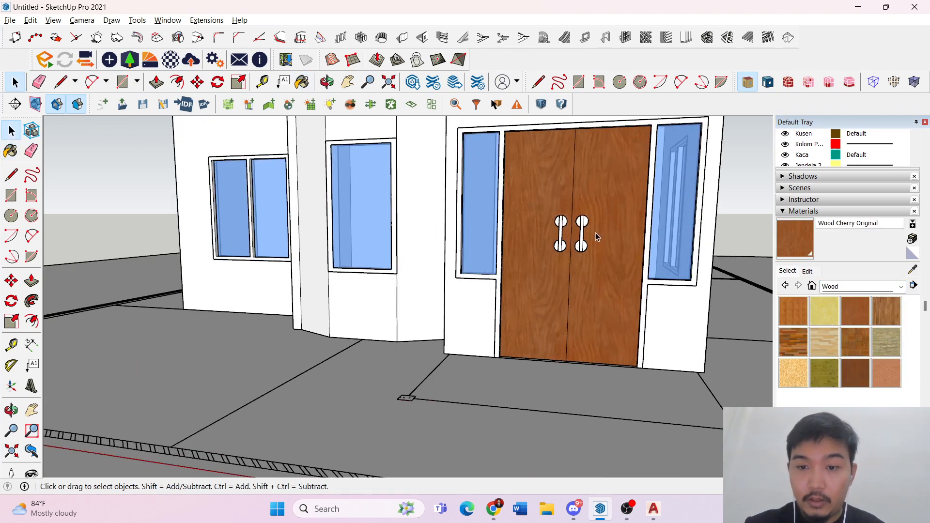
- Paint the right door handle with Metal Corrugated Shiny from the Metal materials
double_click(580, 237)
left_click(862, 405)
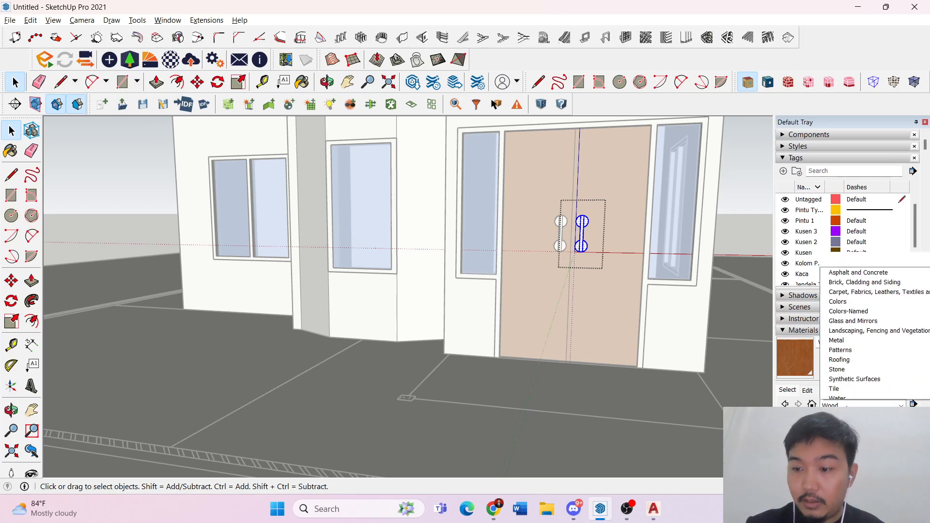
left_click(849, 346)
left_click(823, 428)
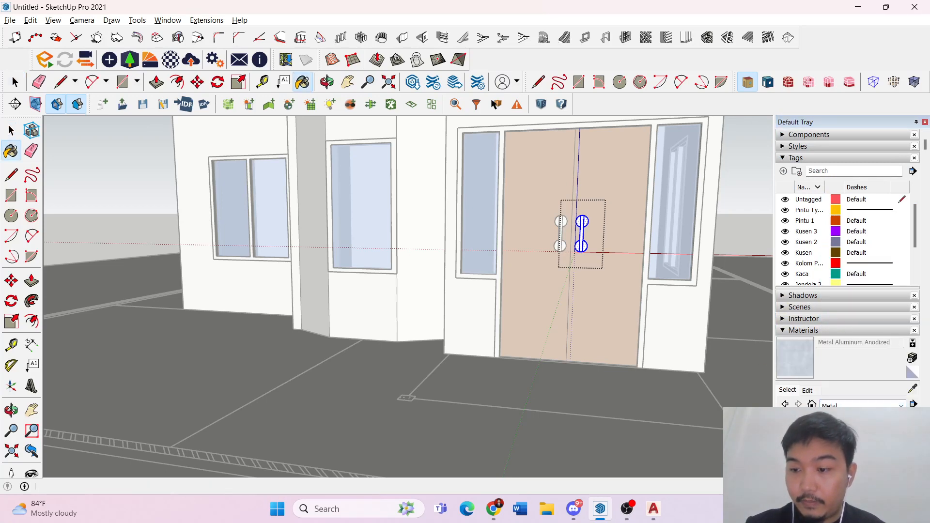
left_click(582, 234)
key("space")
key("Escape")
- Paint the left door handle with the same Metal Corrugated Shiny material
scroll(576, 231, "up", 4)
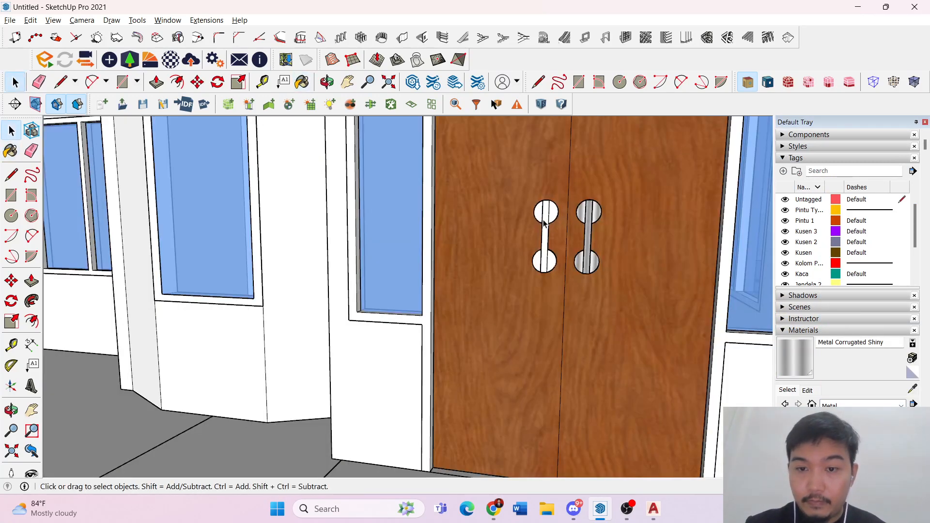
triple_click(543, 222)
key("b")
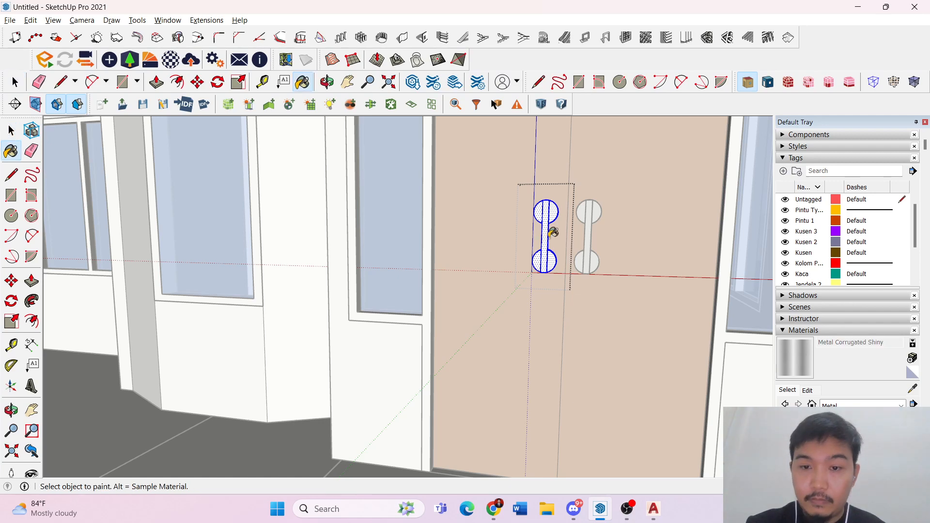
left_click(549, 237)
key("space")
key("Escape")
- Draw a thin horizontal rectangle along the bottom of the left door leaf, from the frame side to the centre joint
scroll(553, 290, "down", 5)
scroll(565, 305, "up", 4)
triple_click(539, 312)
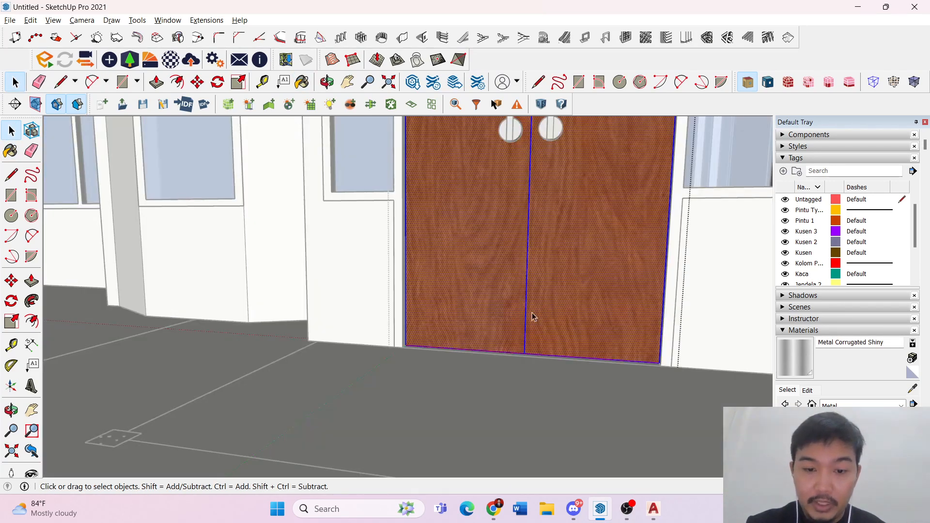
scroll(425, 341, "up", 3)
key("r")
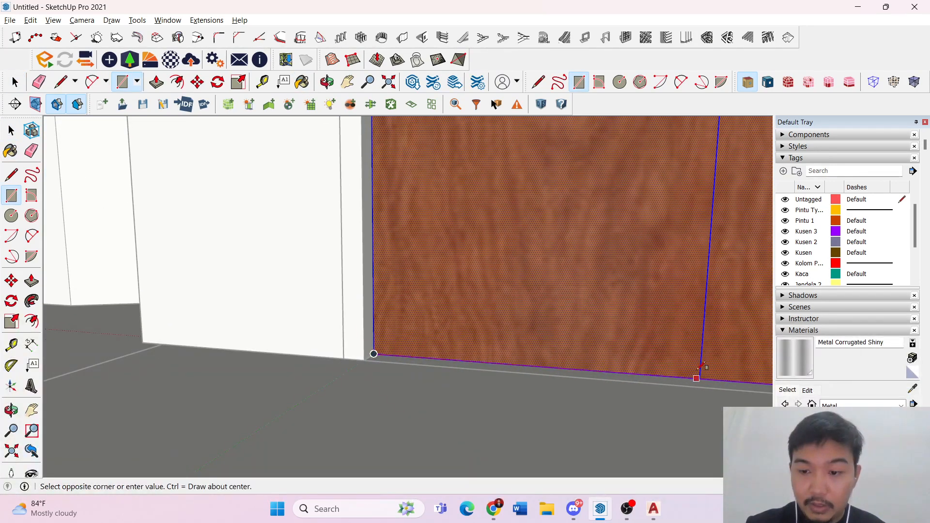
left_click(700, 364)
key("space")
- Pull the bottom strip of the left door leaf outward from the door face with Push/Pull
scroll(587, 370, "up", 2)
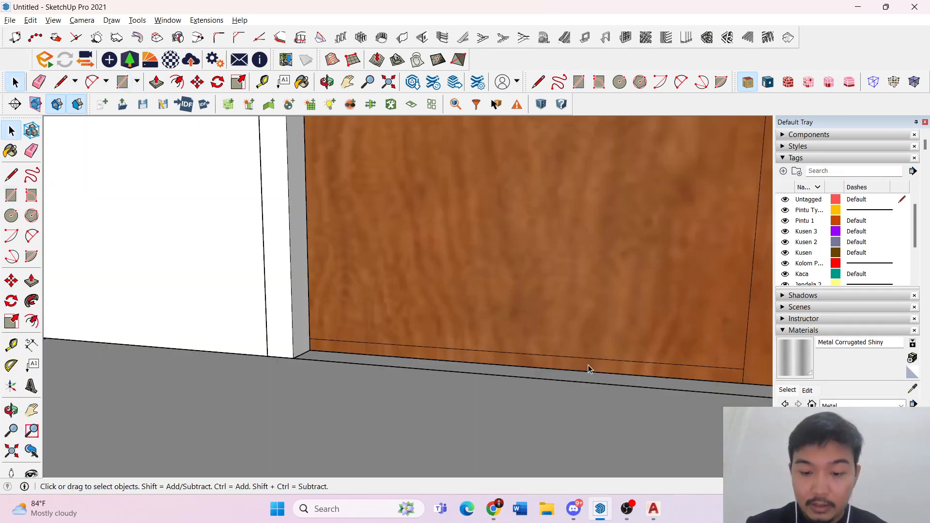
key("p")
key("space")
triple_click(589, 363)
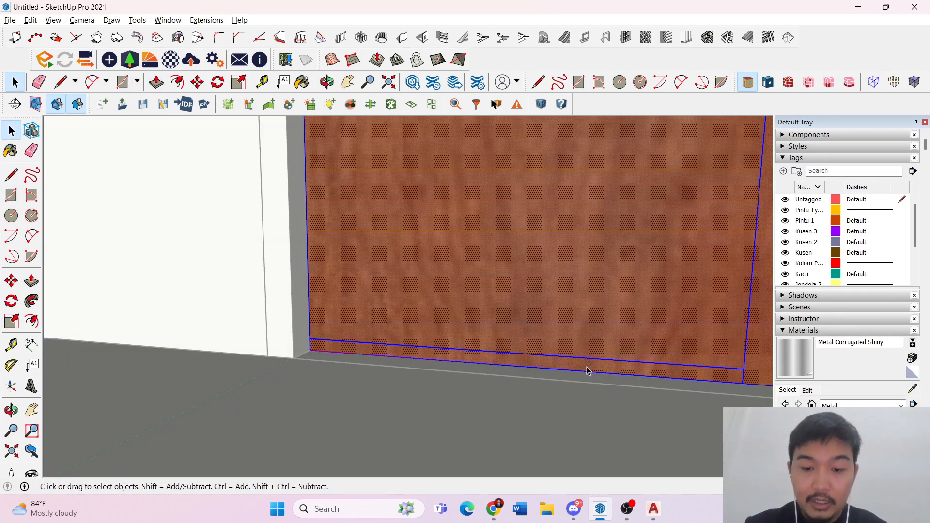
key("p")
left_click(573, 370)
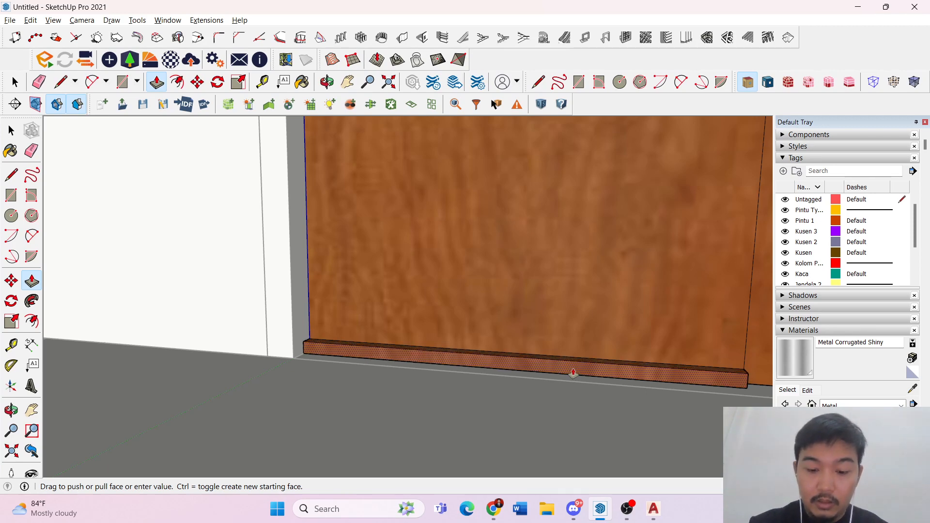
key("Return")
key("space")
key("Escape")
scroll(503, 345, "down", 2)
middle_click_drag(322, 266, 387, 232)
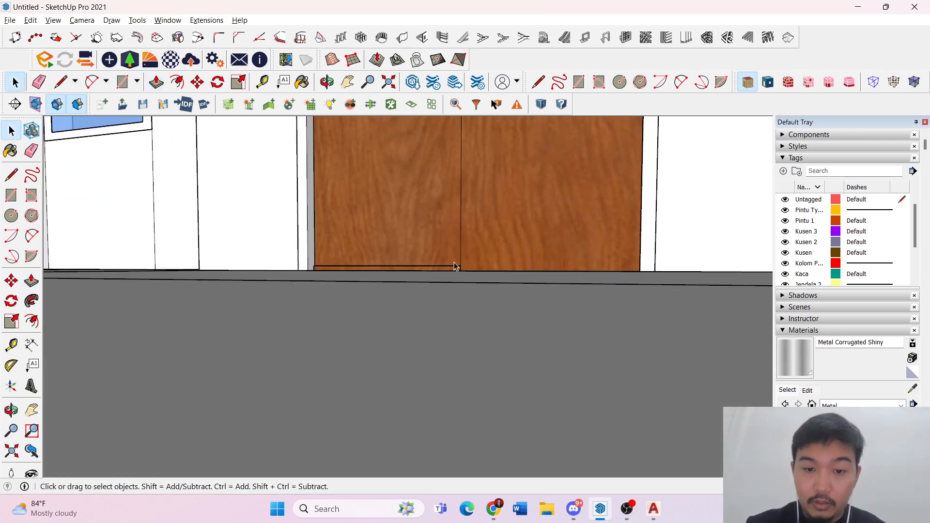
scroll(455, 265, "up", 2)
middle_click_drag(528, 271, 481, 319)
left_click(480, 316)
scroll(435, 330, "up", 3)
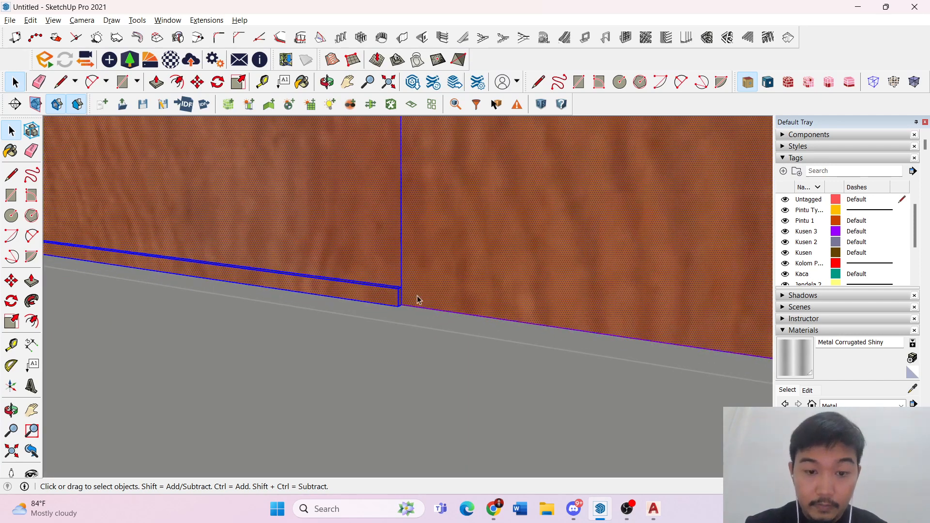
key("p")
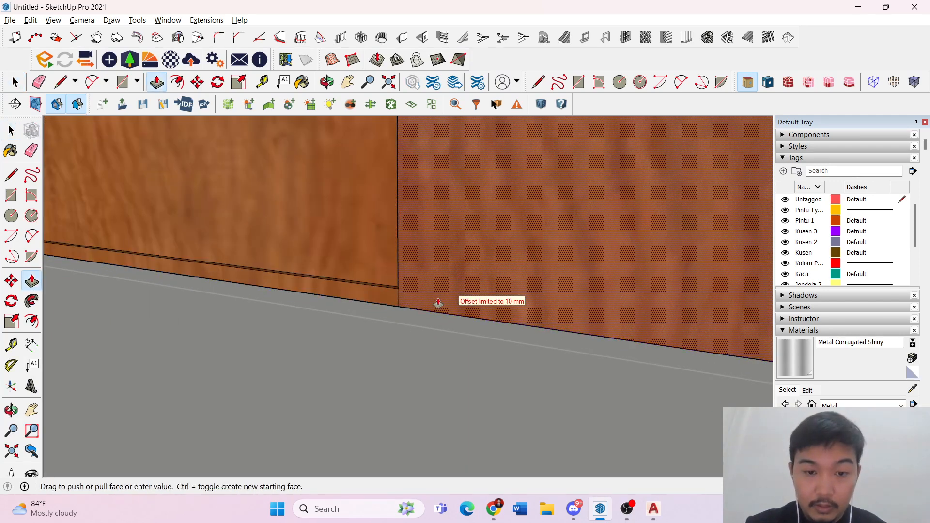
key("l")
key("space")
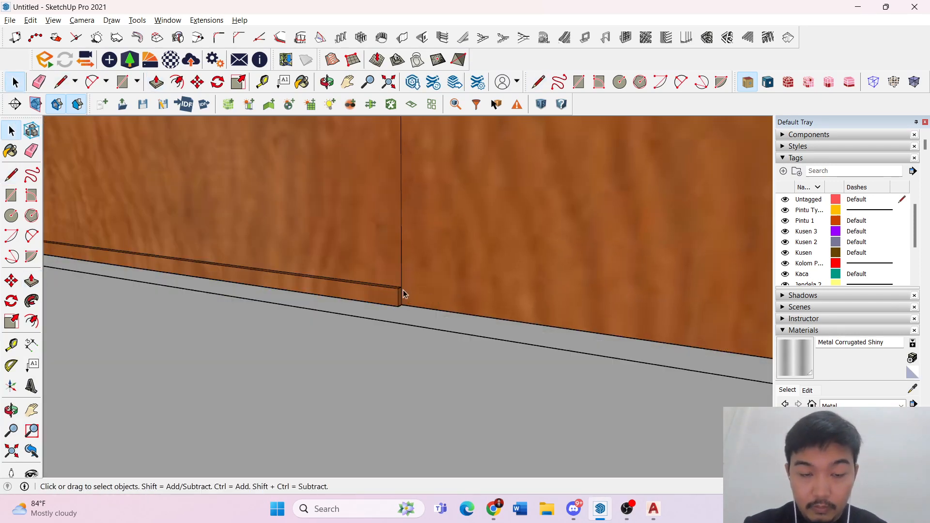
key("r")
key("space")
- Draw a matching thin rectangle along the bottom of the right door leaf, from the left strip's upper end corner to the leaf's outer bottom corner
left_click(439, 277)
key("r")
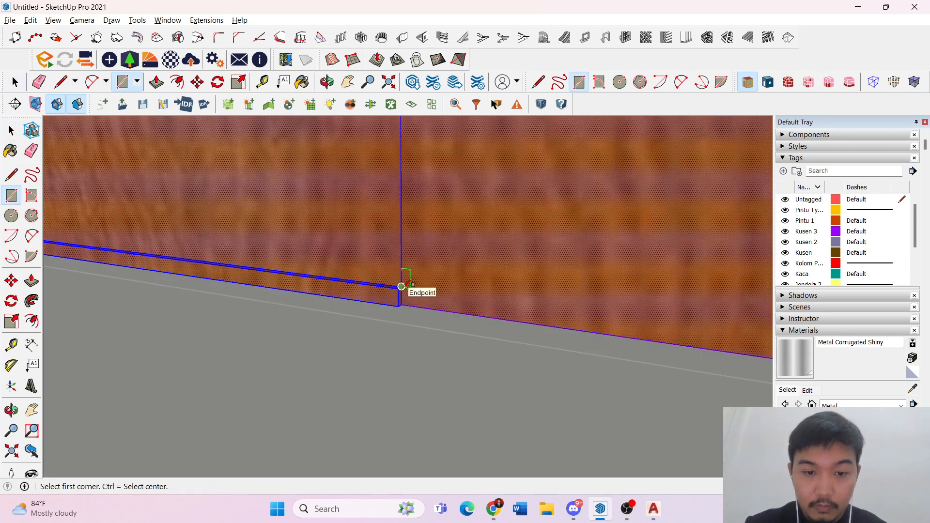
left_click(401, 286)
scroll(401, 286, "down", 4)
scroll(634, 273, "up", 3)
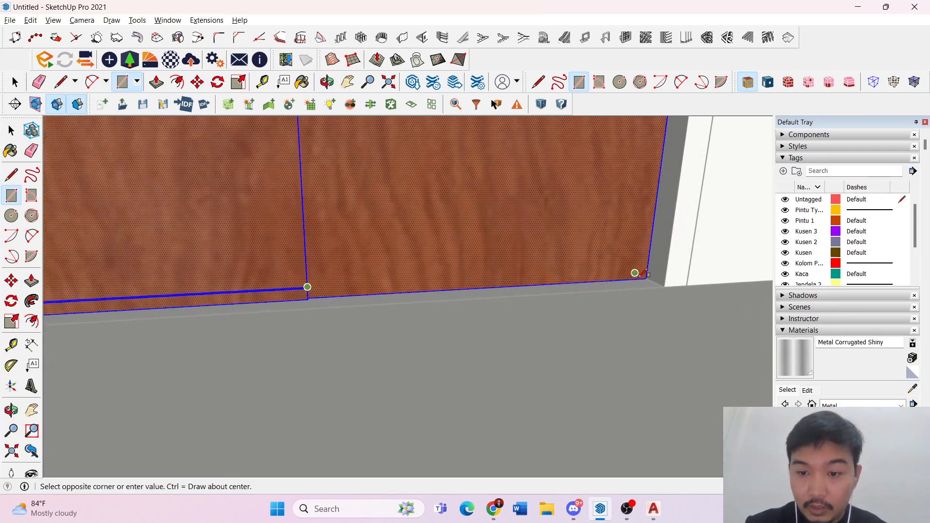
left_click(647, 278)
key("space")
- Pull the bottom strip of the right door leaf outward to the same thickness as the left strip
scroll(420, 289, "up", 2)
key("p")
left_click(365, 281)
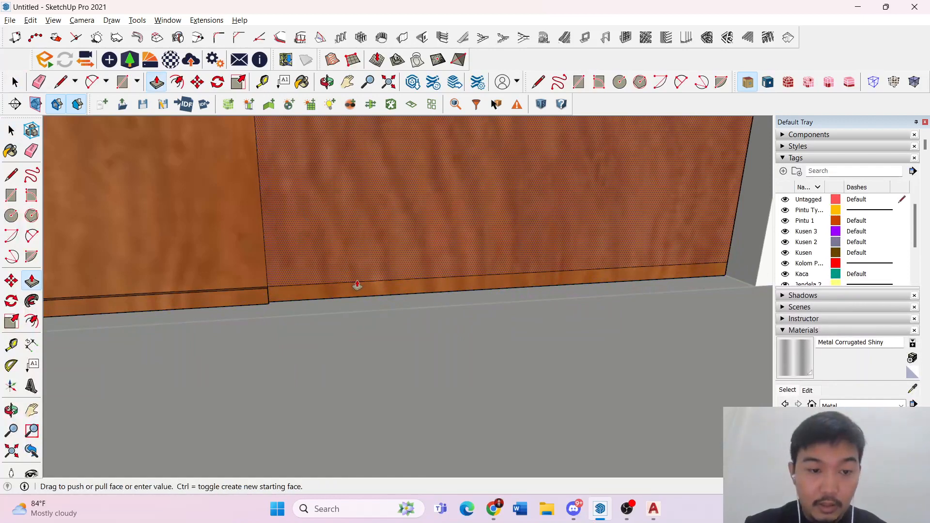
key("Escape")
left_click(272, 295)
key("space")
- Examine the finished front door from outside the house, as well as the interior rooms and door openings from above
scroll(434, 287, "down", 5)
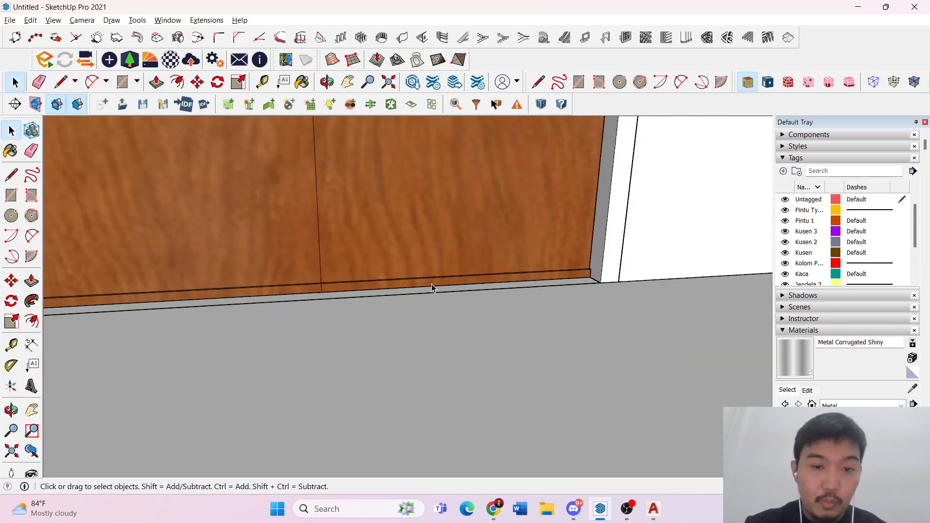
middle_click_drag(489, 291, 280, 295)
scroll(358, 289, "down", 5)
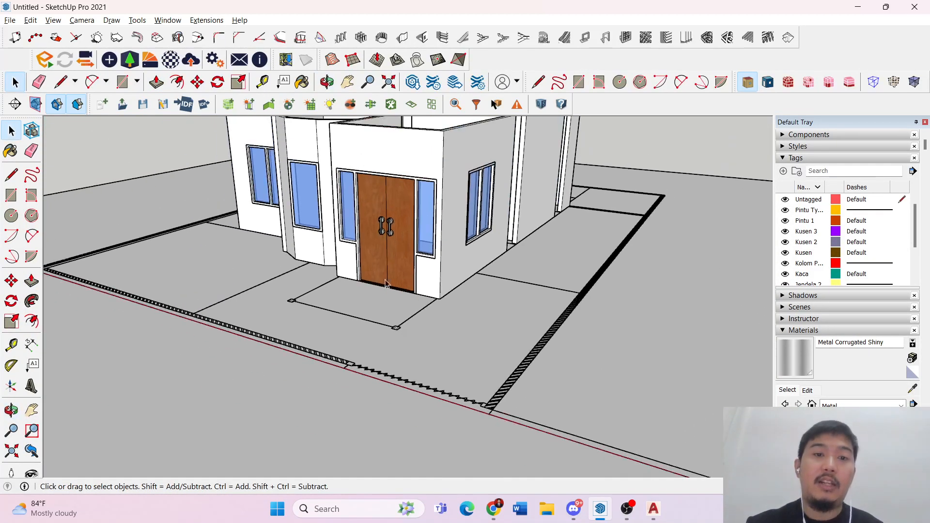
middle_click_drag(387, 284, 501, 151)
scroll(499, 151, "up", 1)
scroll(401, 145, "up", 2)
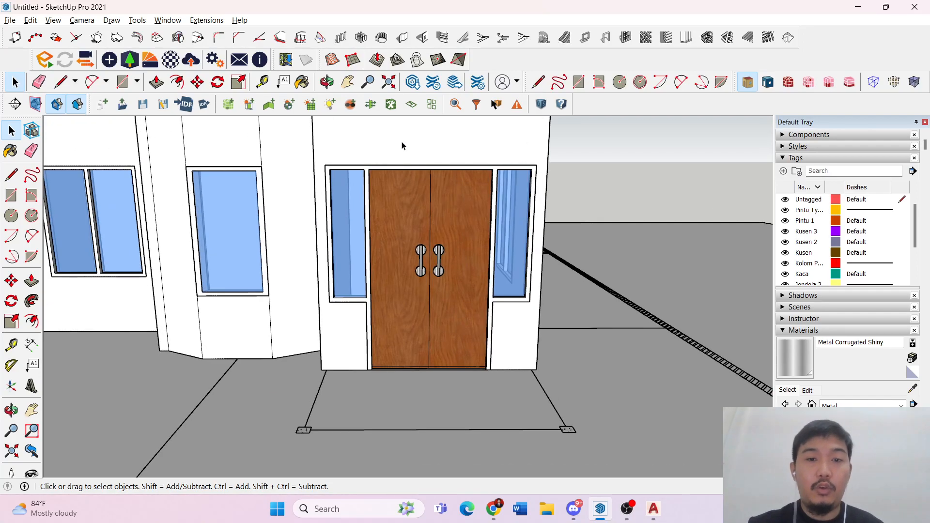
scroll(441, 221, "down", 3)
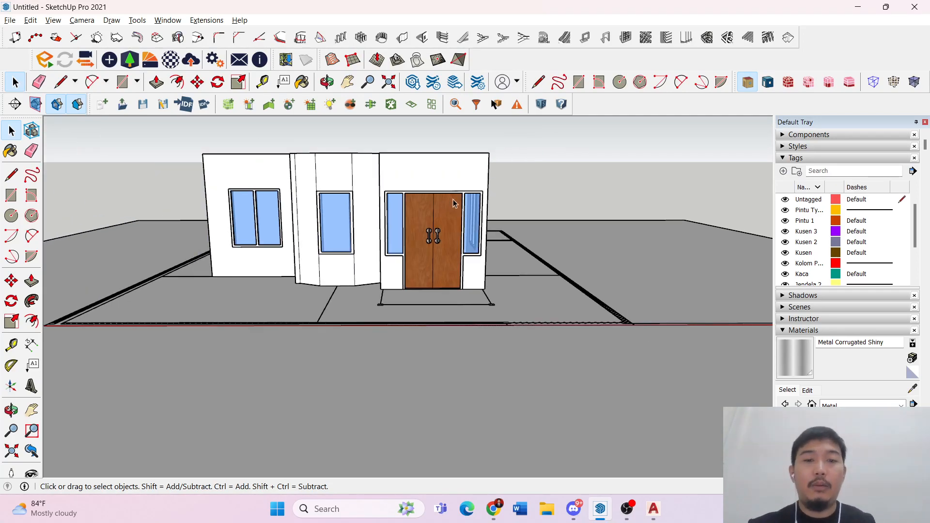
middle_click_drag(454, 202, 480, 259)
scroll(358, 260, "down", 5)
scroll(266, 319, "up", 6)
middle_click_drag(266, 320, 385, 294)
scroll(386, 247, "down", 5)
scroll(291, 301, "up", 5)
scroll(385, 295, "down", 5)
scroll(385, 294, "up", 5)
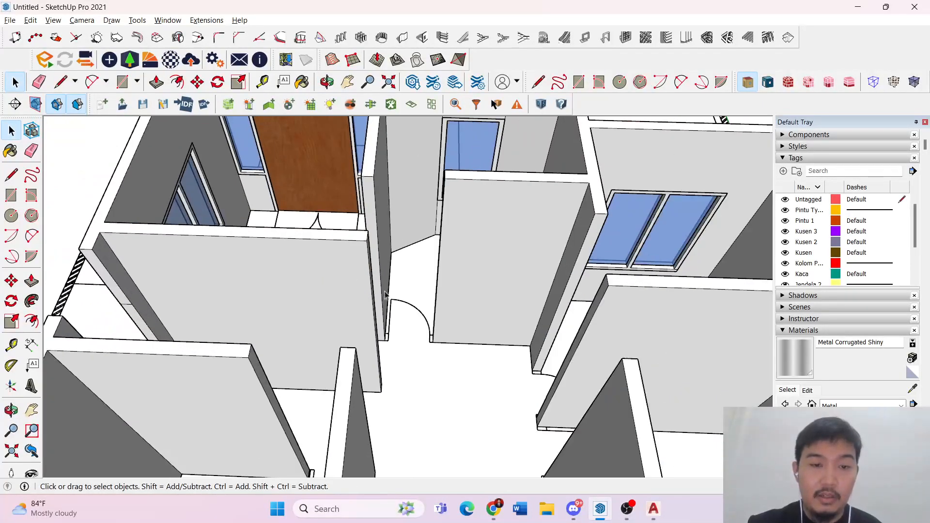
scroll(385, 294, "up", 6)
key("r")
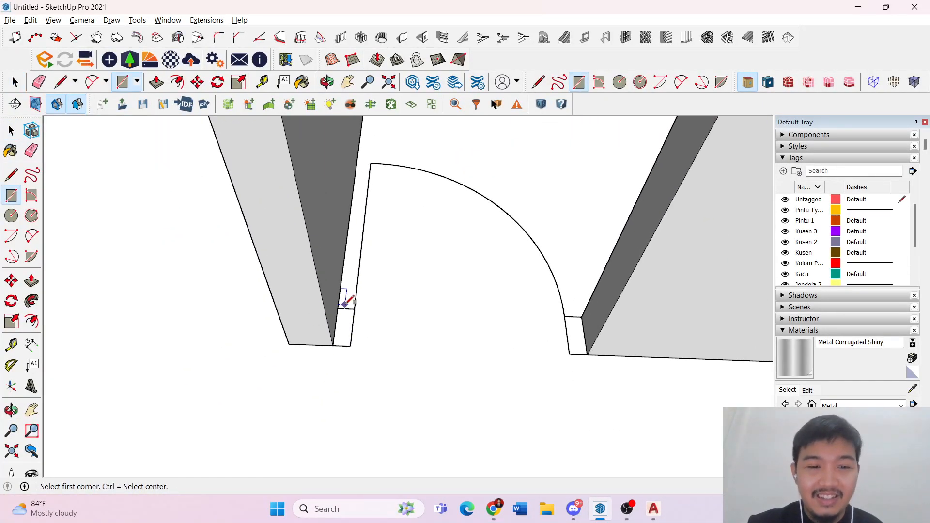
key("space")
scroll(372, 303, "down", 6)
scroll(307, 140, "up", 5)
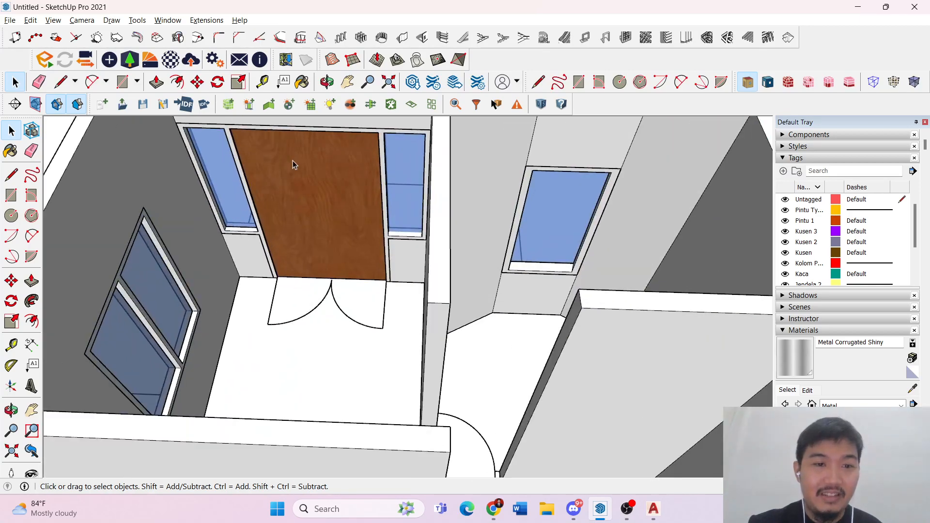
- Inside the door group, draw a narrow vertical rectangle along the centre joint from the bottom strip to the top of the leaves
left_click(293, 161)
middle_click_drag(292, 160, 338, 239)
scroll(436, 296, "up", 3)
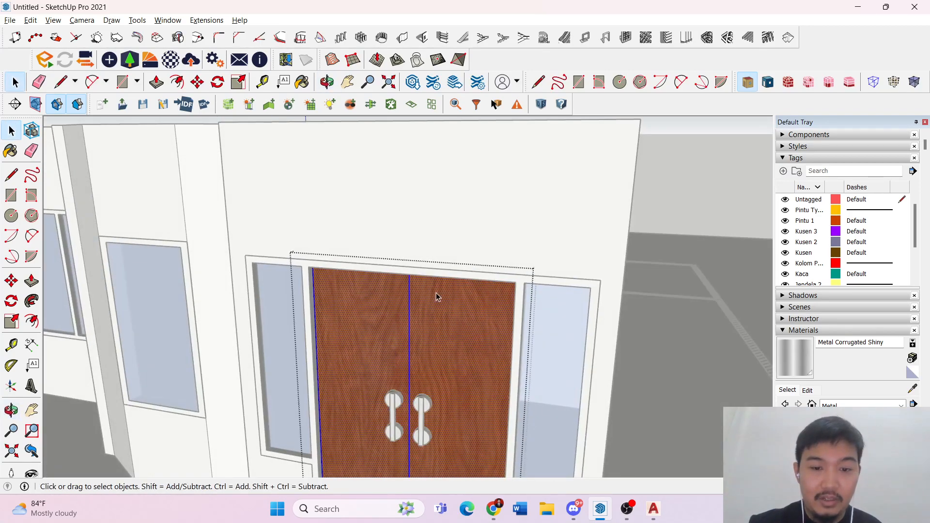
scroll(436, 296, "down", 4)
scroll(450, 367, "up", 6)
middle_click_drag(450, 367, 468, 298)
left_click(441, 293)
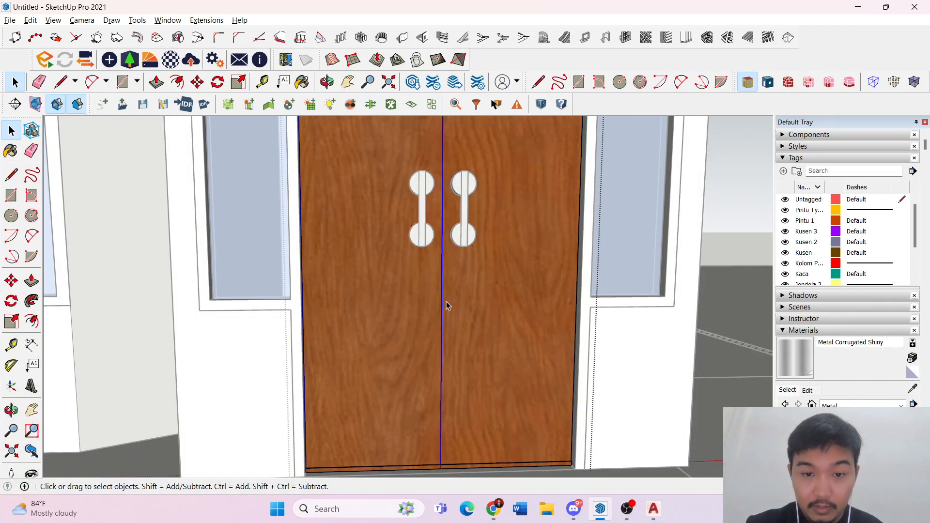
key("r")
scroll(442, 349, "down", 3)
scroll(444, 383, "up", 6)
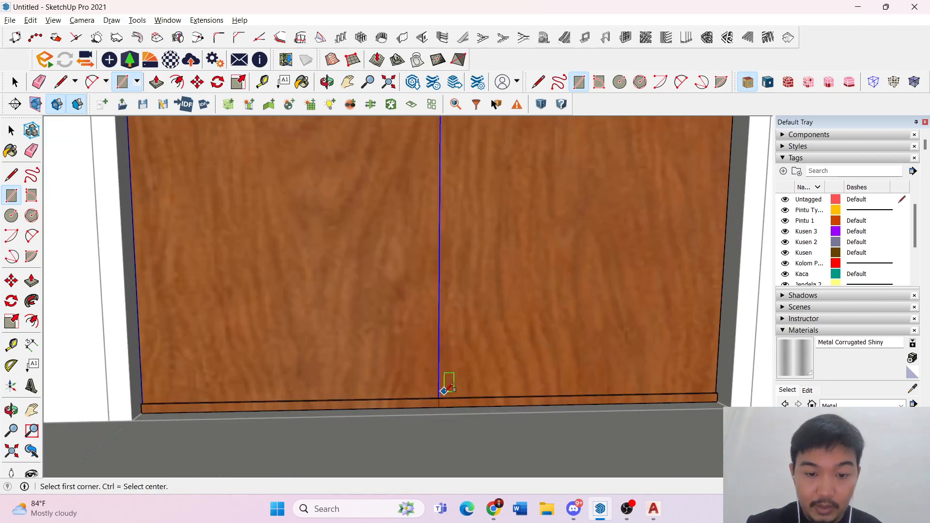
scroll(429, 290, "down", 5)
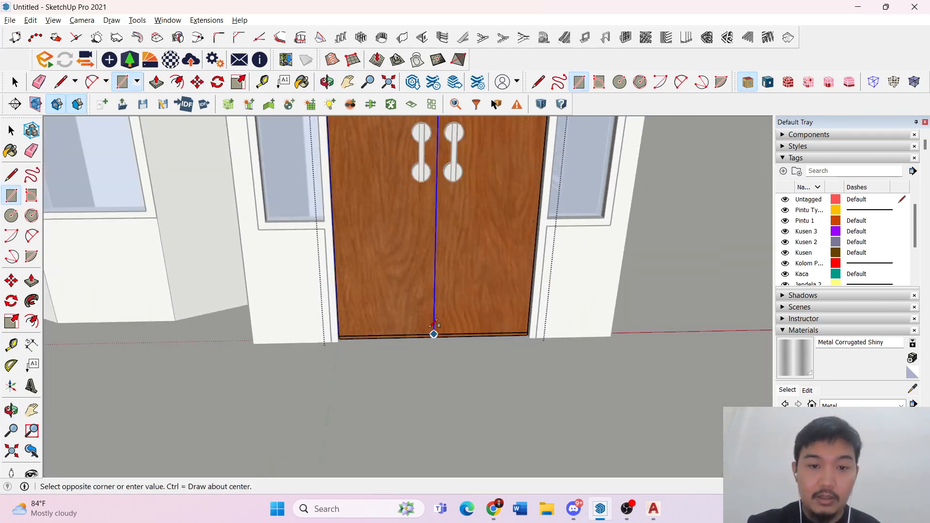
scroll(421, 156, "up", 2)
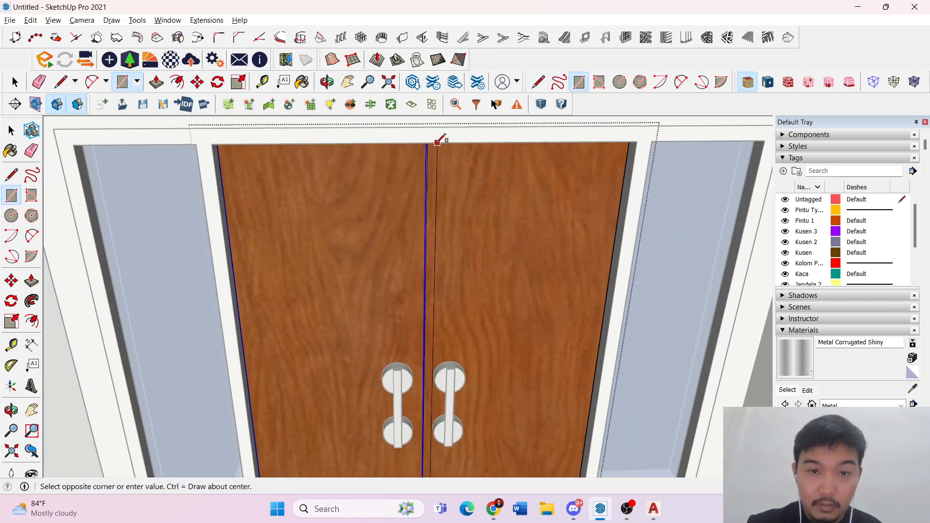
scroll(439, 143, "up", 5)
middle_click_drag(431, 141, 456, 57)
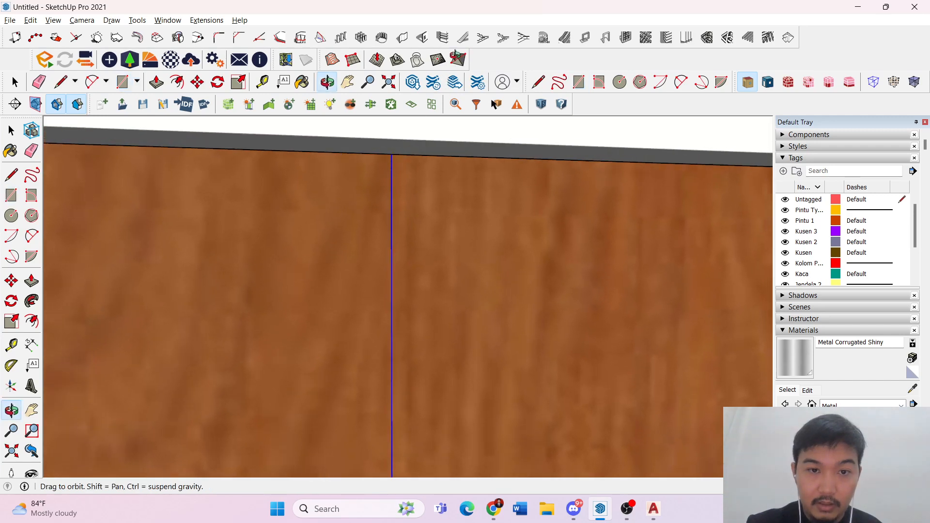
left_click(411, 154)
scroll(409, 264, "down", 5)
key("space")
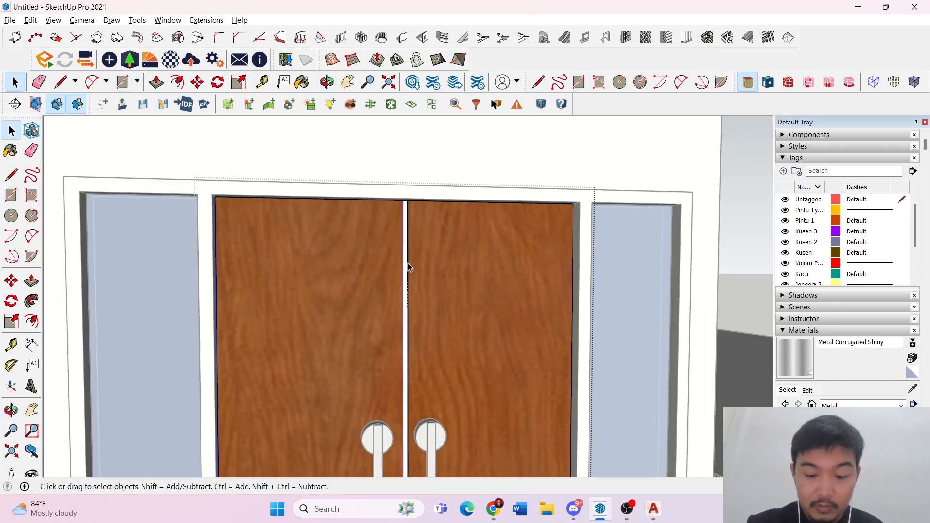
- Pull the narrow vertical centre strip outward from the door face with Push/Pull
key("p")
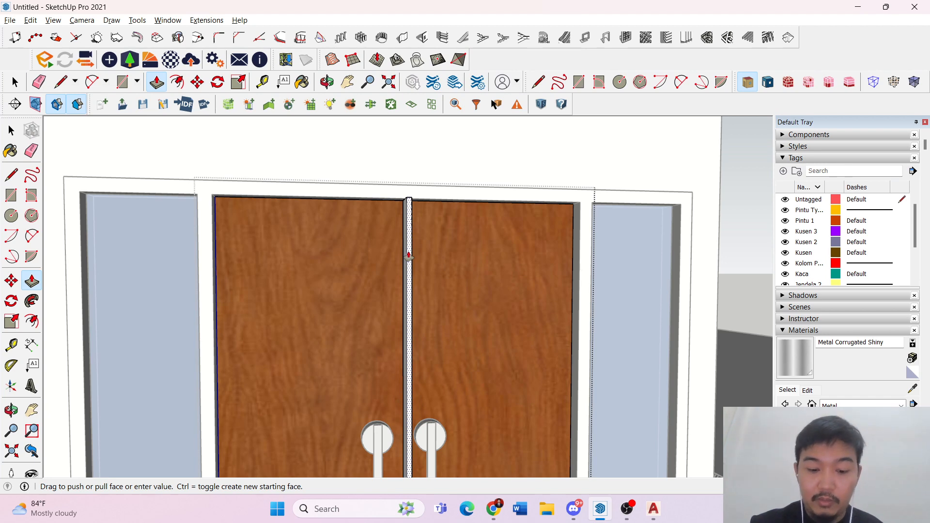
left_click(408, 255)
key("space")
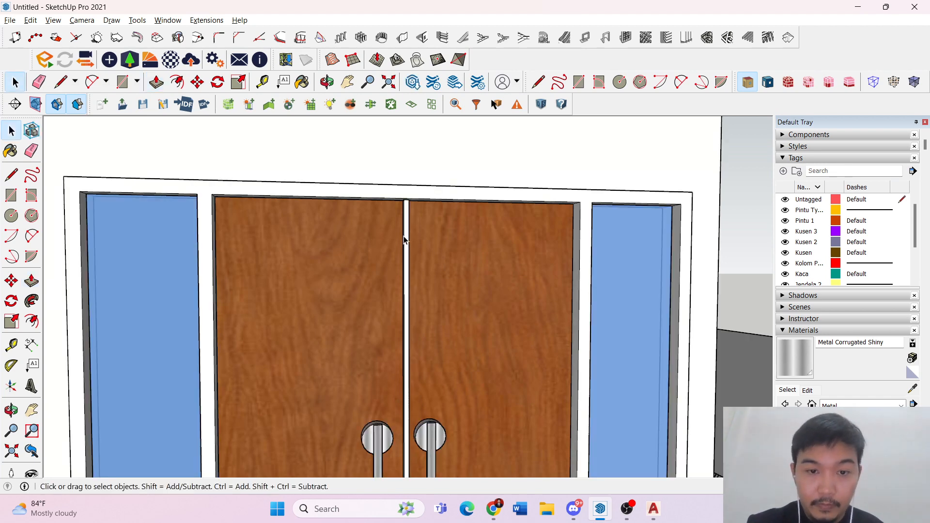
- Inside the door group, copy the centre strip's front face onto the left leaf, directly beside the existing strip
left_click(404, 240)
double_click(405, 240)
left_click(407, 242)
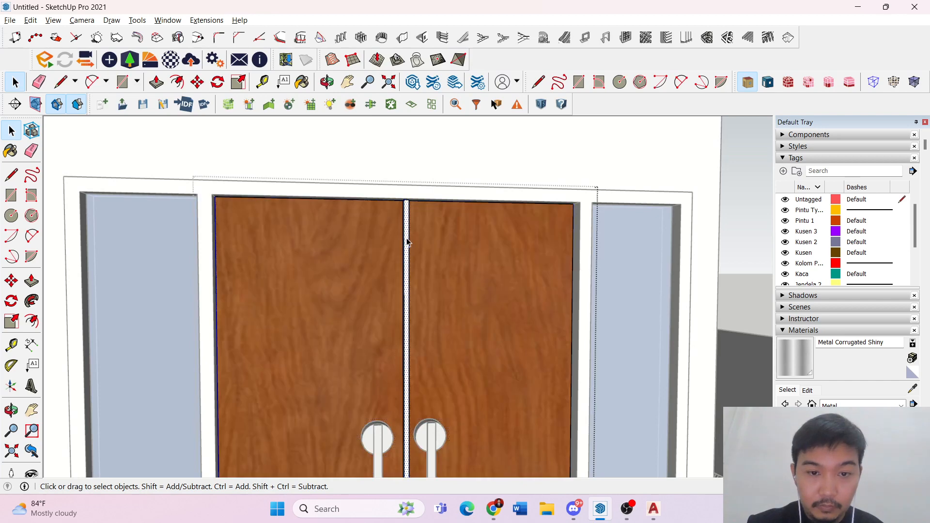
key("m")
scroll(393, 208, "up", 3)
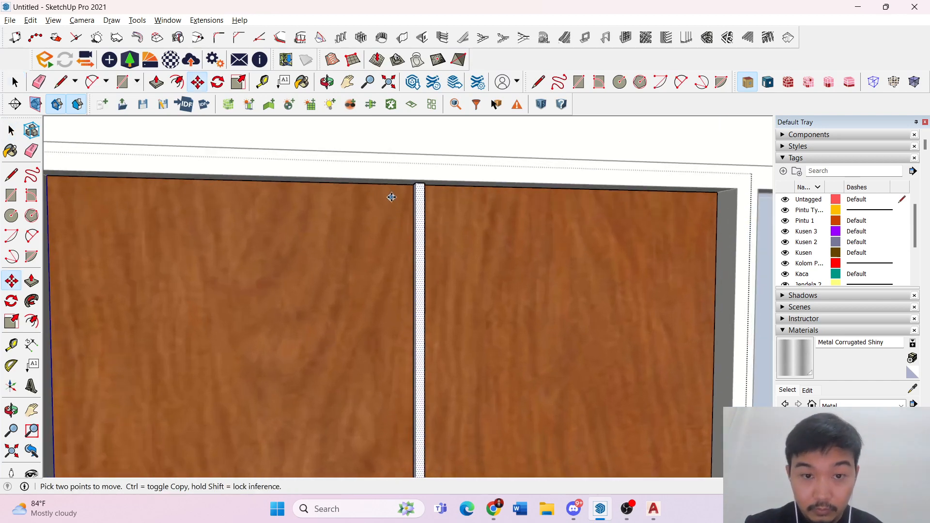
left_click(426, 180)
scroll(410, 184, "up", 3)
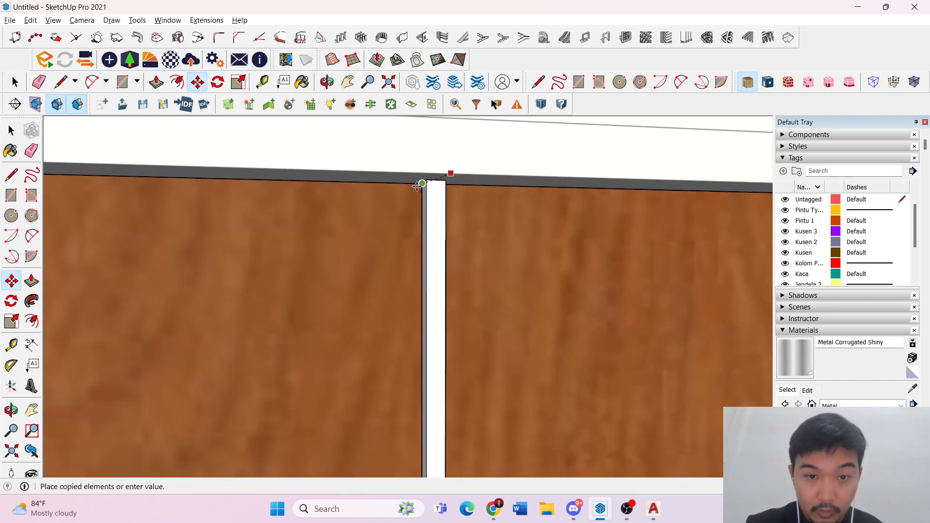
left_click(417, 186)
key("space")
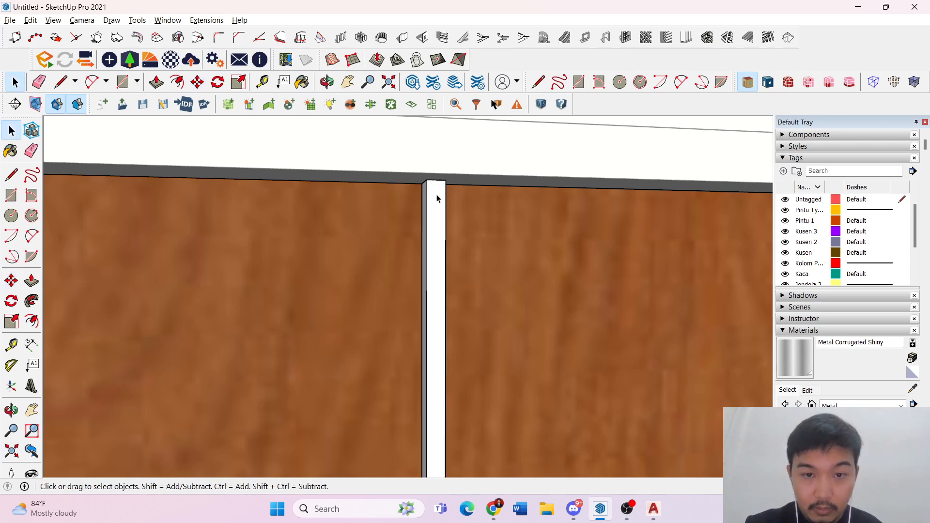
left_click(436, 198)
key("m")
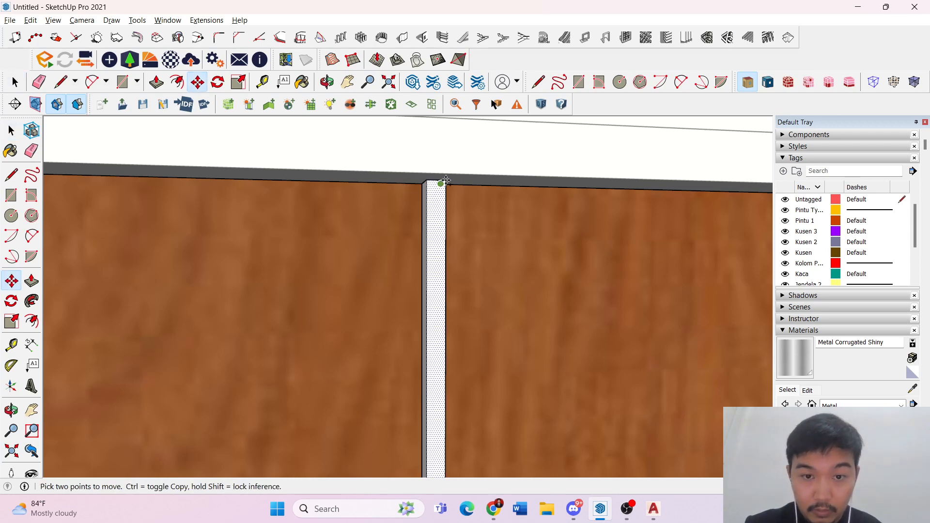
left_click(446, 180)
key("ctrl")
scroll(412, 185, "up", 2)
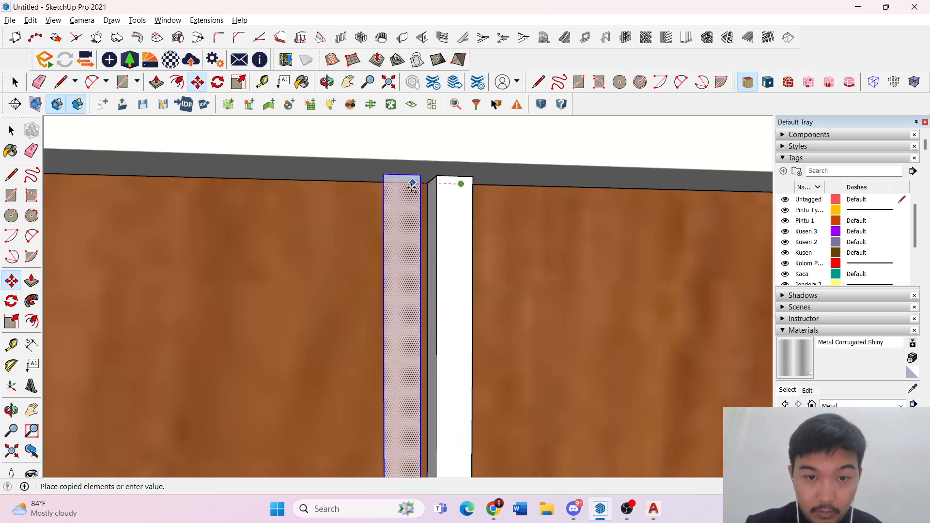
key("Escape")
left_click(472, 178)
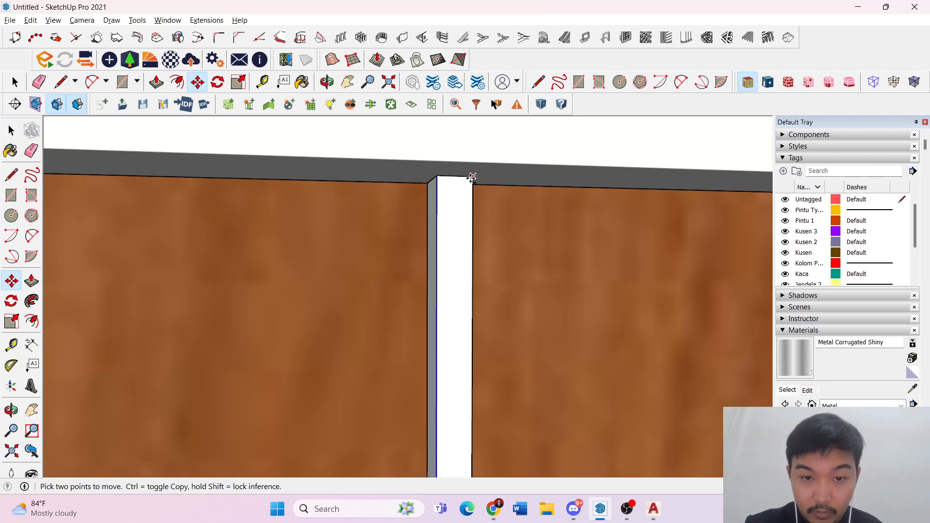
key("ctrl")
left_click(428, 183)
key("space")
- Pull the copied strip face on the left leaf outward with Push/Pull
scroll(417, 191, "down", 2)
scroll(417, 195, "down", 2)
key("p")
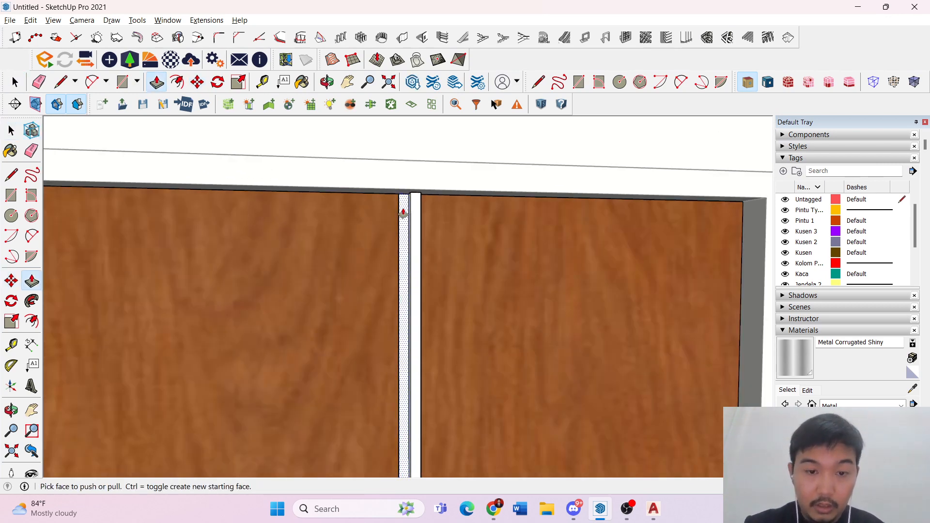
left_click(409, 210)
key("space")
scroll(436, 194, "down", 5)
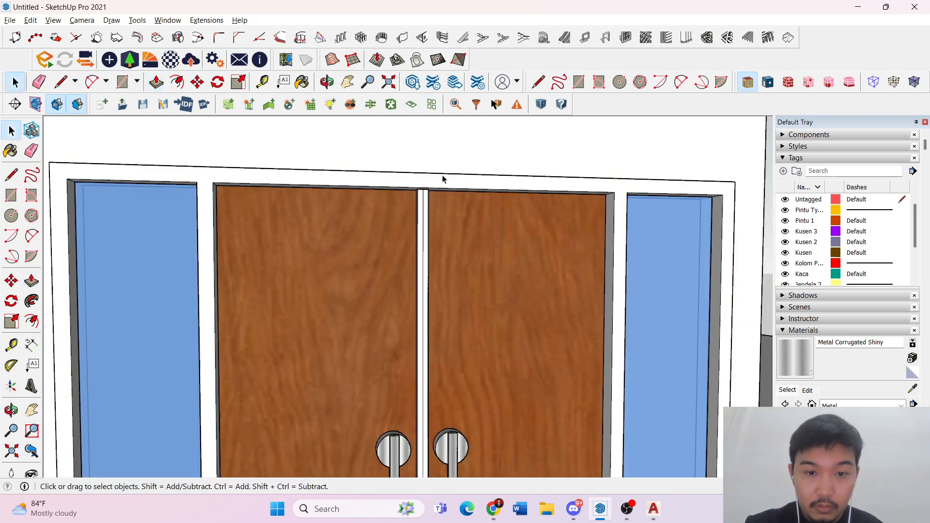
- Draw a vertical line on the interior side of the door from the bottom edge's midpoint to the top edge
middle_click_drag(481, 249, 431, 345)
scroll(430, 345, "down", 5)
scroll(339, 203, "up", 8)
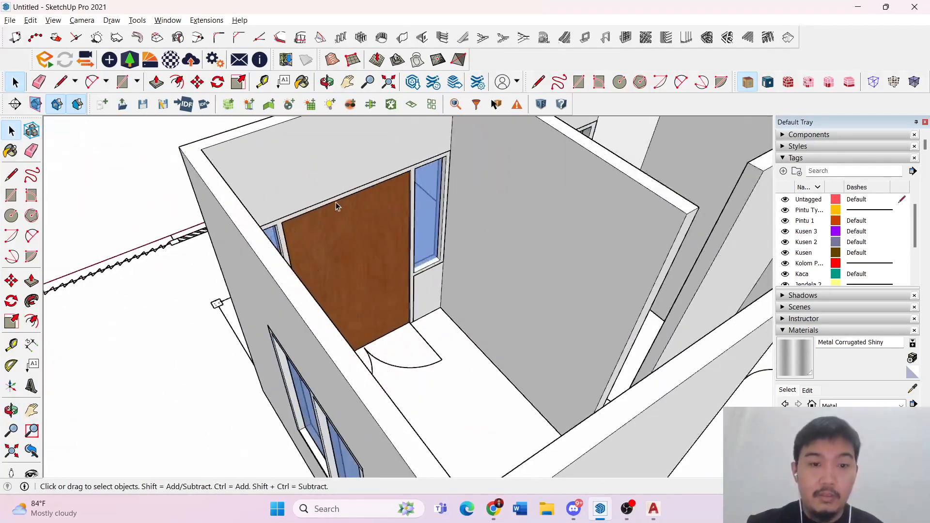
left_click(369, 216)
middle_click_drag(367, 217, 304, 219)
scroll(310, 233, "up", 3)
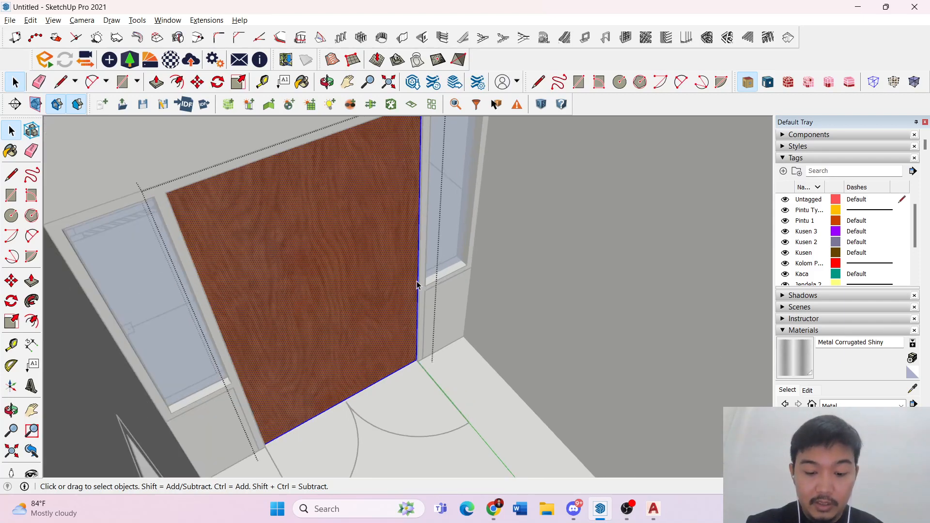
key("l")
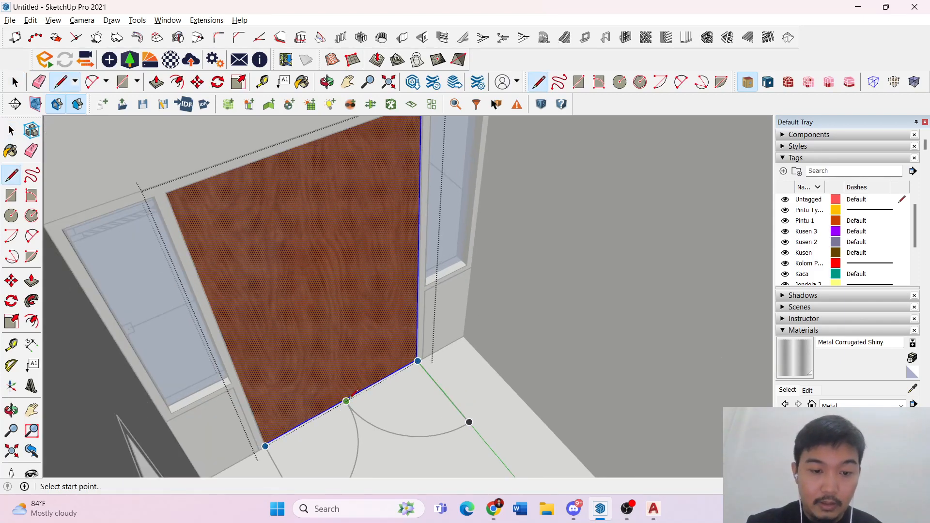
scroll(341, 395, "up", 2)
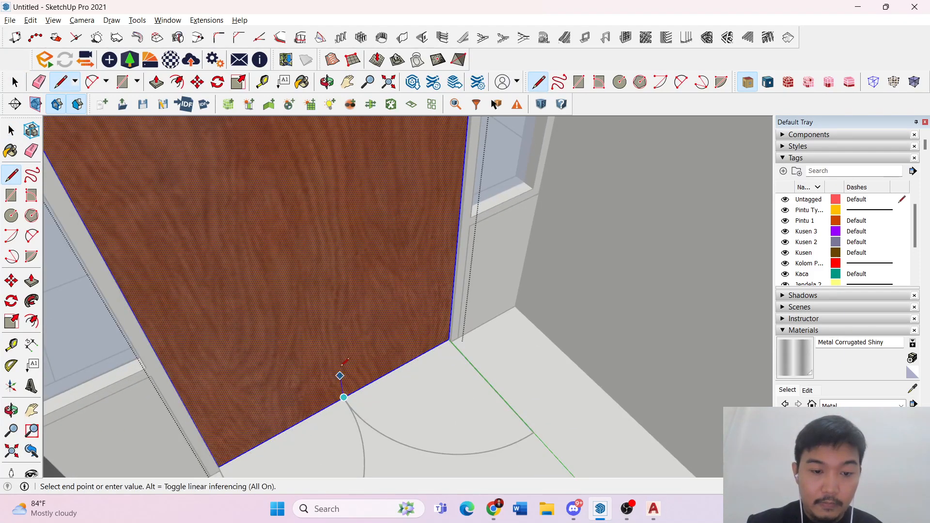
scroll(332, 352, "down", 3)
middle_click_drag(332, 352, 296, 125)
scroll(319, 158, "up", 3)
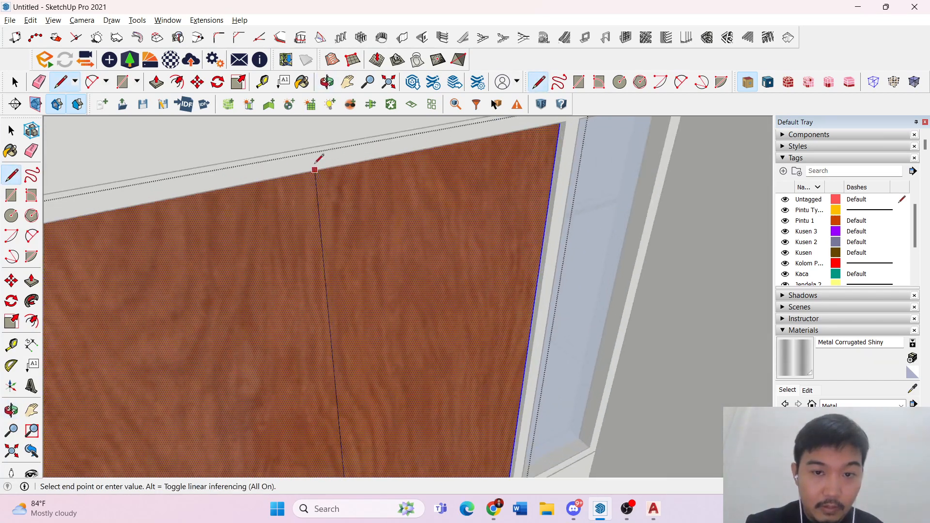
middle_click_drag(316, 163, 348, 180)
scroll(320, 242, "down", 8)
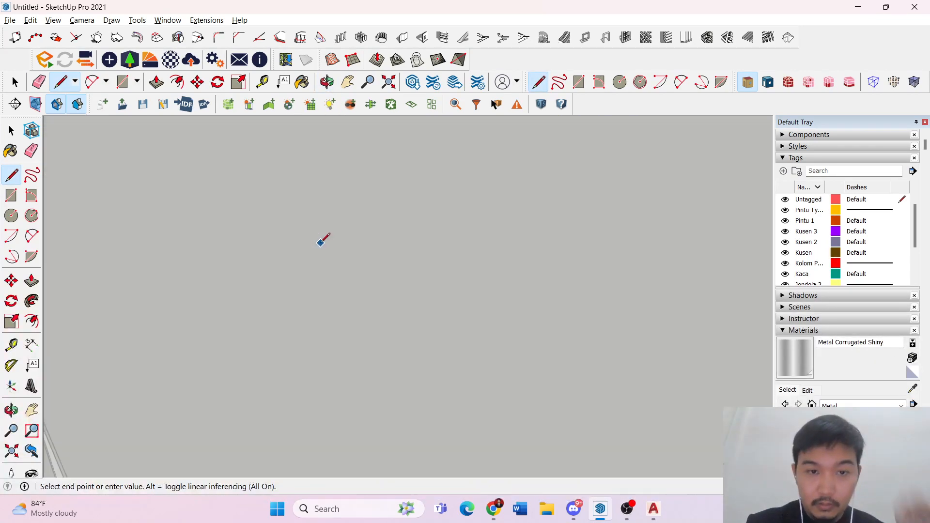
scroll(331, 196, "down", 2)
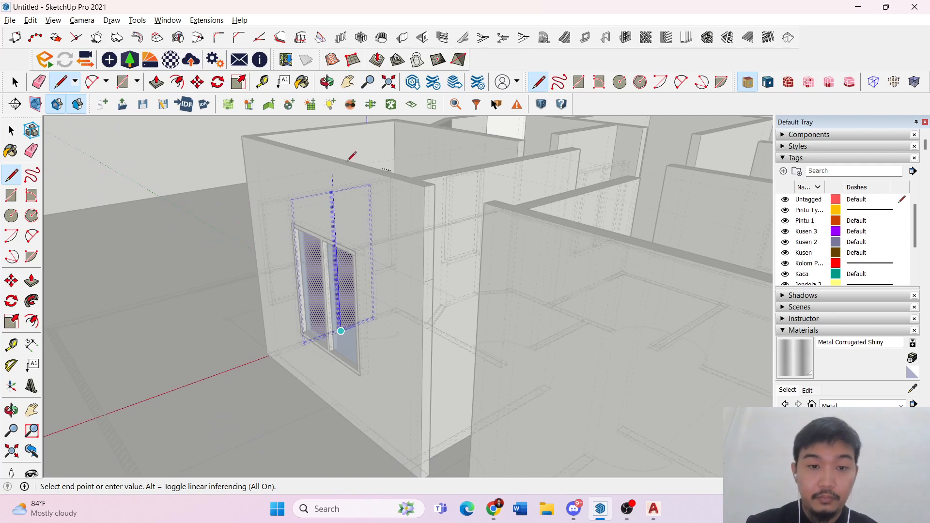
scroll(349, 157, "up", 9)
middle_click_drag(284, 268, 359, 136)
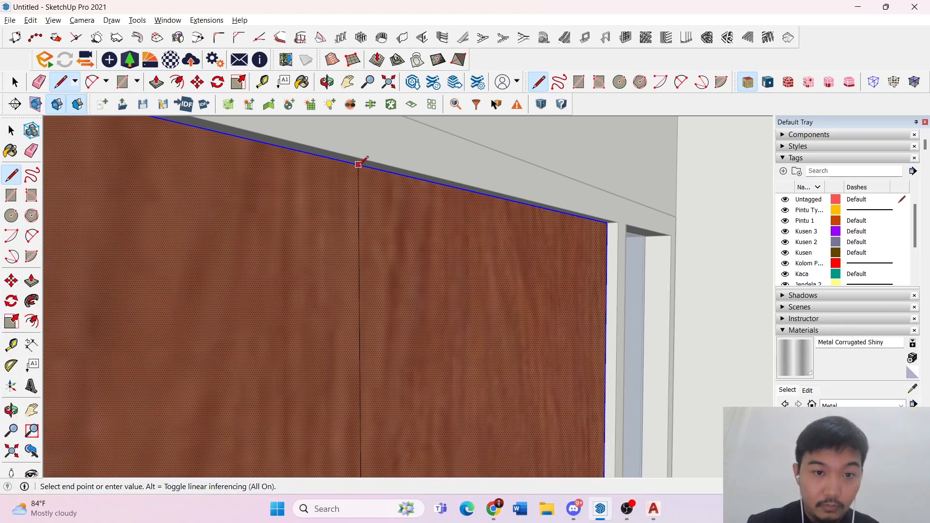
middle_click_drag(359, 165, 197, 286)
scroll(242, 244, "up", 5)
scroll(252, 254, "down", 5)
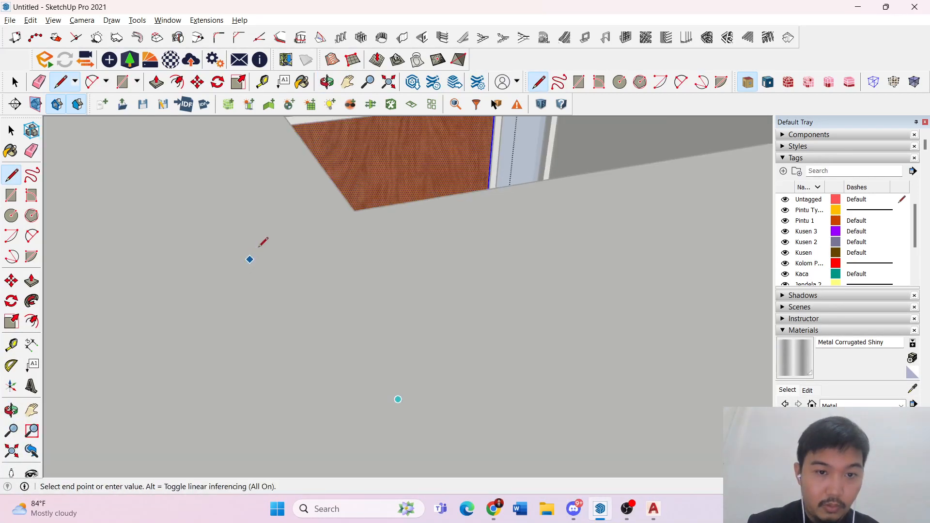
scroll(260, 246, "down", 8)
scroll(397, 168, "up", 6)
middle_click_drag(345, 158, 370, 88)
scroll(365, 131, "up", 4)
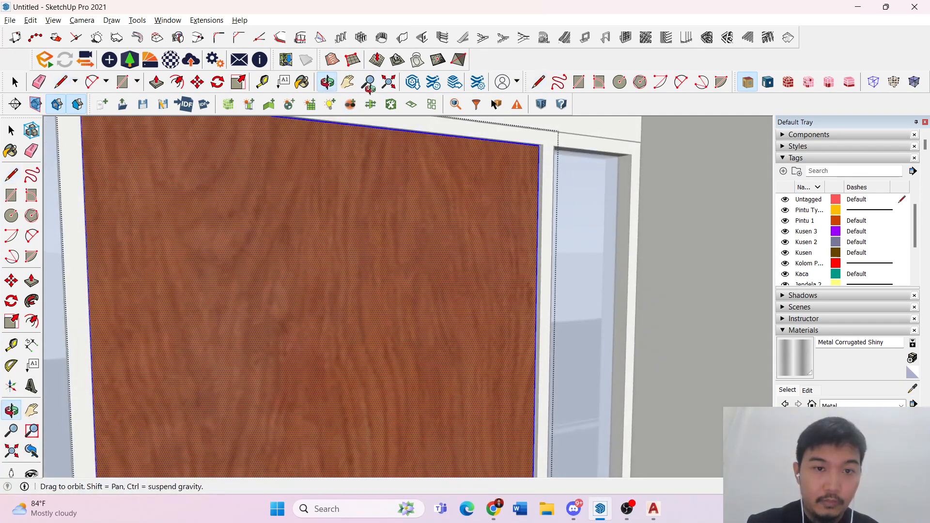
scroll(362, 123, "up", 2)
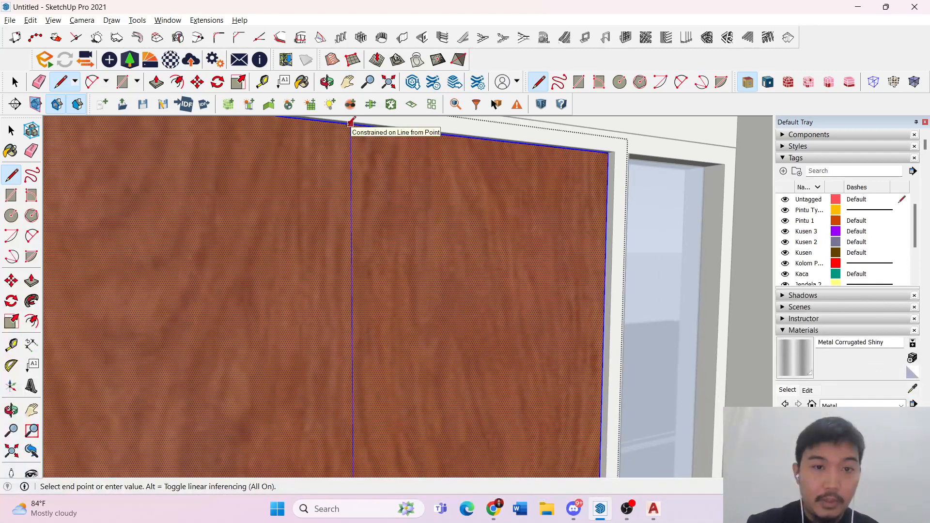
left_click(350, 125)
key("space")
- Copy the two centre strips from the outside of the door to the top of the interior centre line
scroll(380, 214, "down", 5)
middle_click_drag(380, 214, 404, 326)
scroll(394, 285, "down", 10)
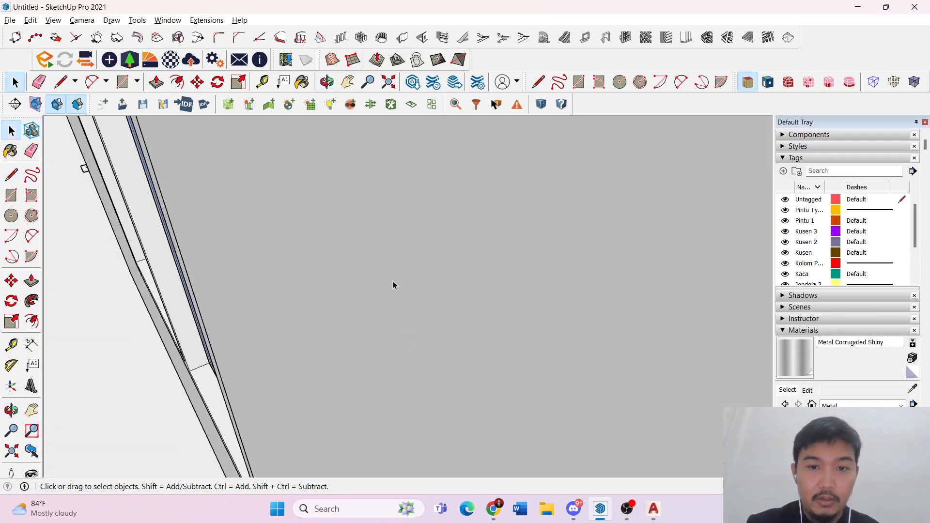
middle_click_drag(286, 268, 339, 252)
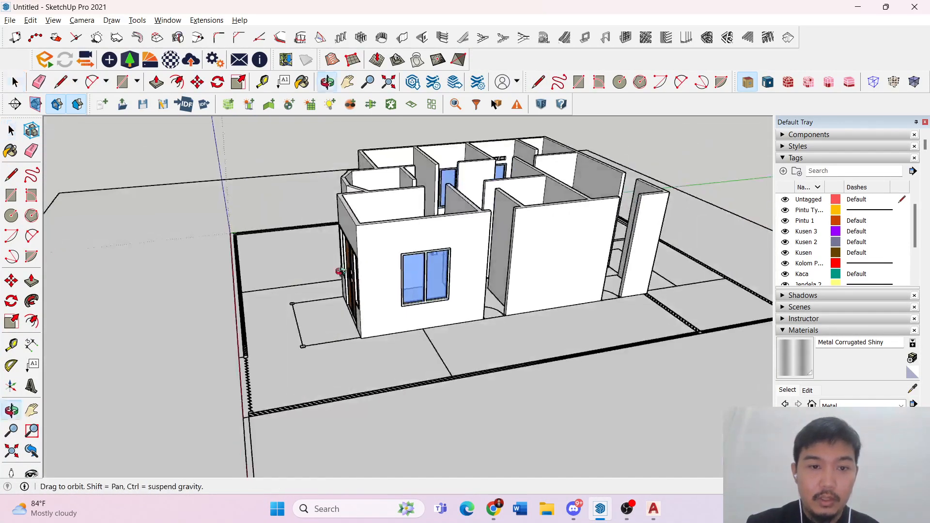
scroll(380, 239, "up", 10)
left_click(379, 240)
scroll(380, 239, "up", 5)
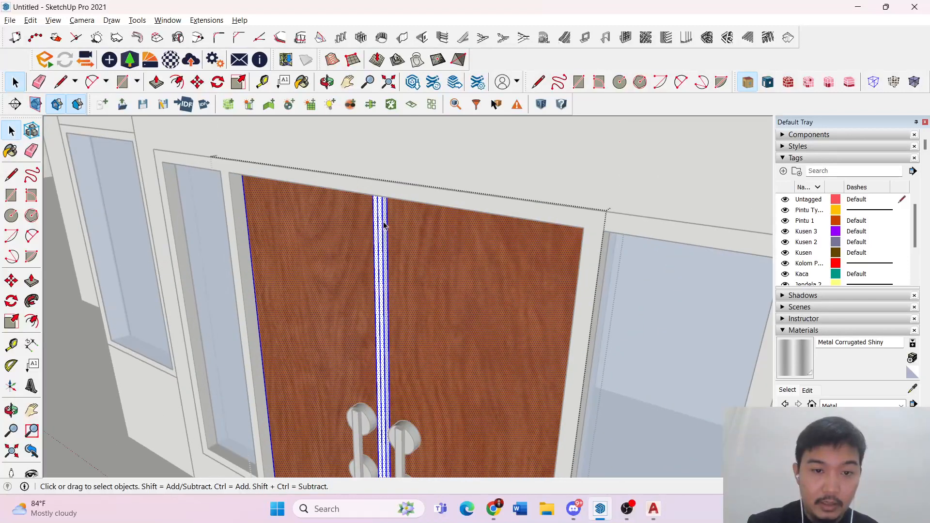
left_click(378, 215)
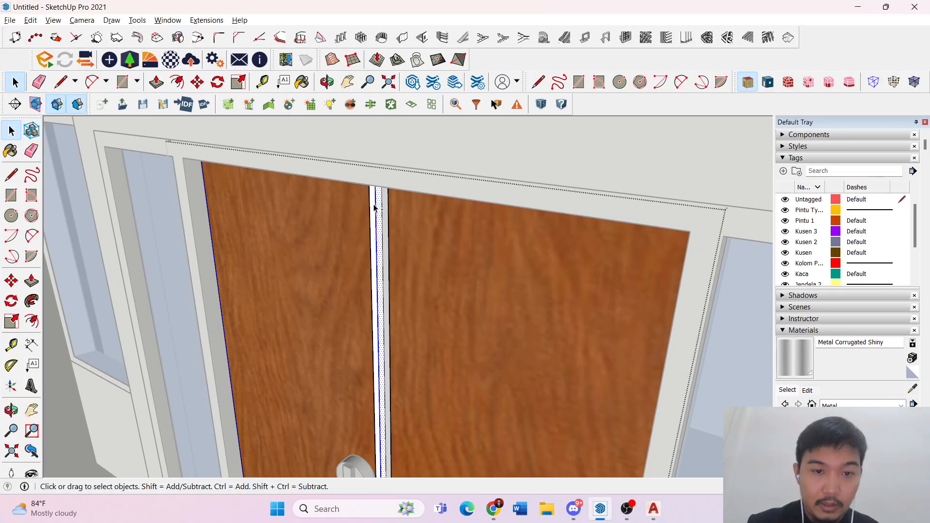
key("m")
key("ctrl")
left_click(383, 188)
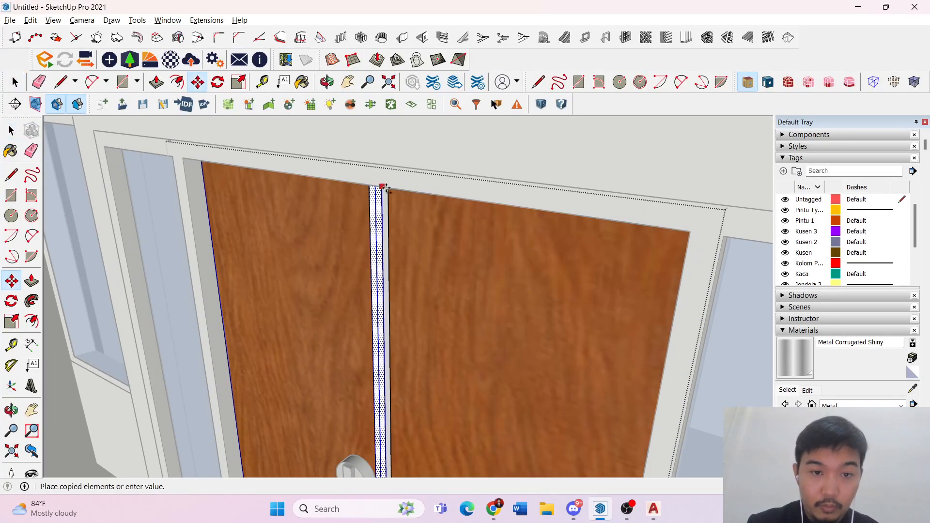
middle_click_drag(380, 192, 577, 266)
scroll(576, 249, "up", 3)
middle_click_drag(575, 233, 457, 191)
left_click(572, 170)
scroll(581, 189, "up", 6)
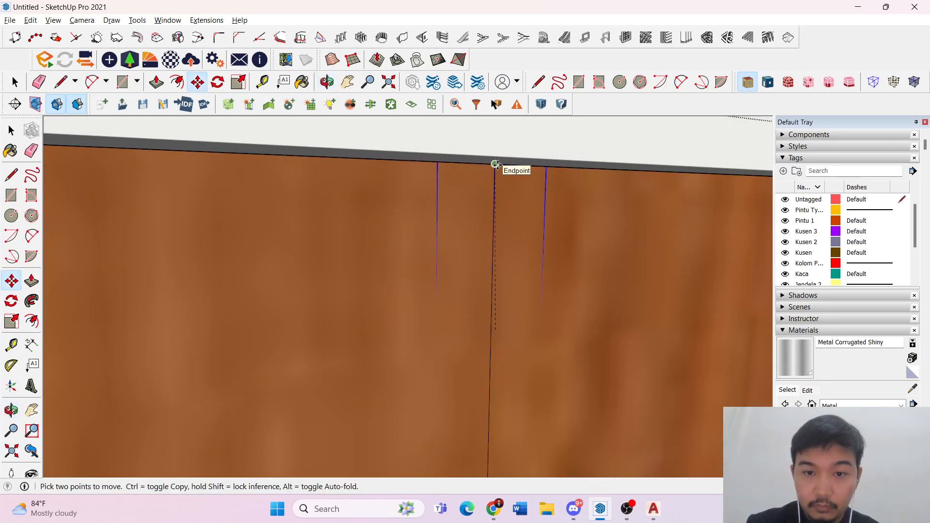
left_click(495, 165)
scroll(492, 170, "down", 3)
key("space")
scroll(477, 208, "down", 6)
- Select both copied strip faces on the interior side of the door and shift them toward the centre line
middle_click_drag(480, 210, 319, 271)
scroll(315, 264, "down", 8)
scroll(315, 240, "up", 7)
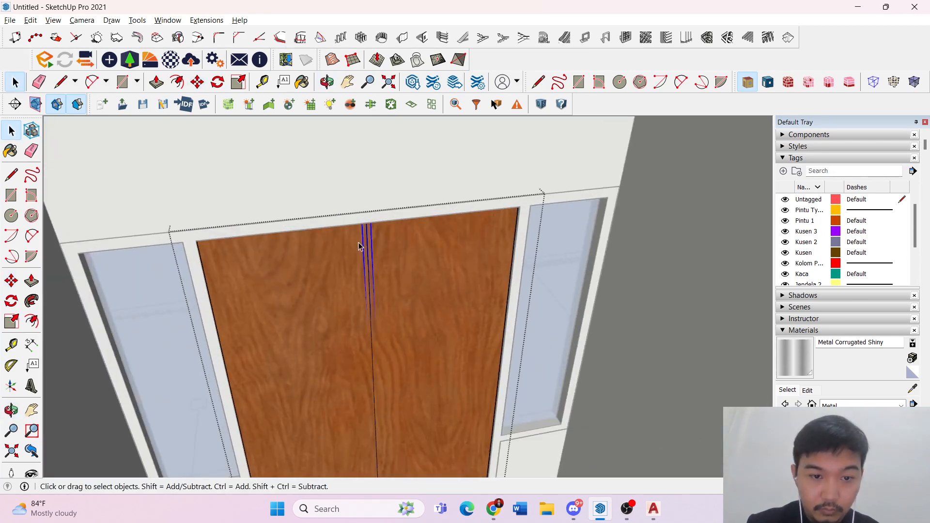
scroll(368, 247, "up", 2)
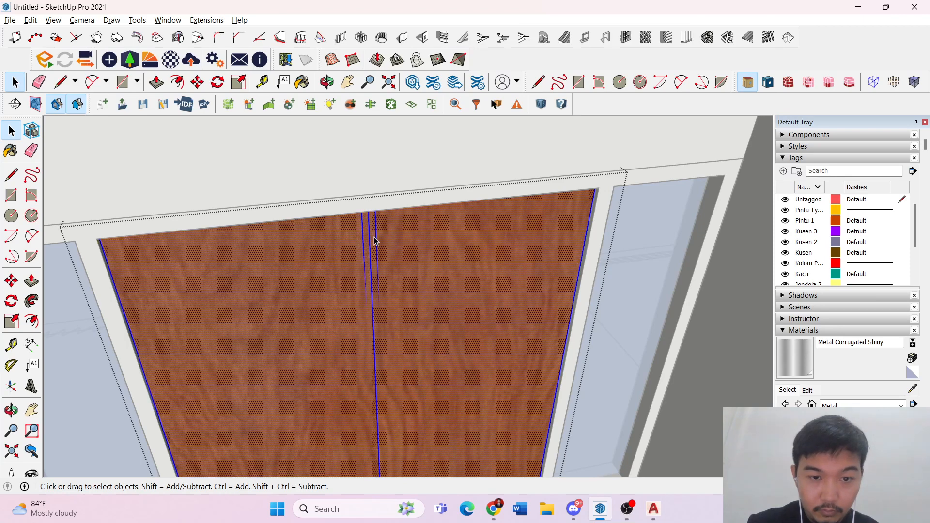
left_click(376, 242)
left_click(377, 243)
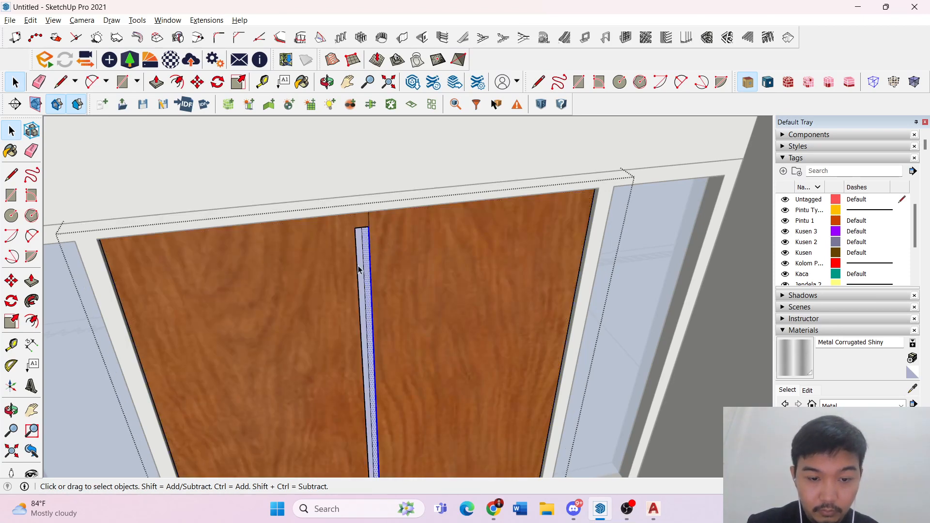
middle_click_drag(358, 270, 351, 357)
scroll(351, 329, "up", 2)
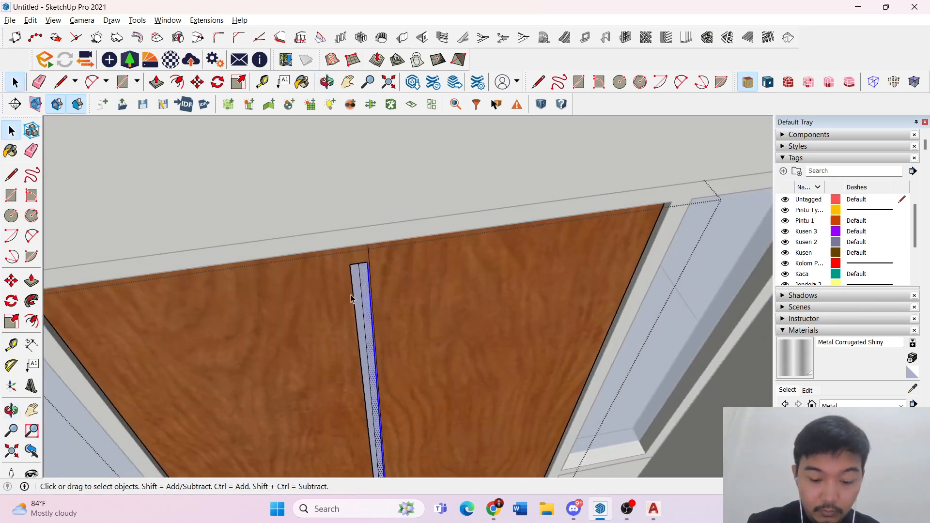
key("m")
key("space")
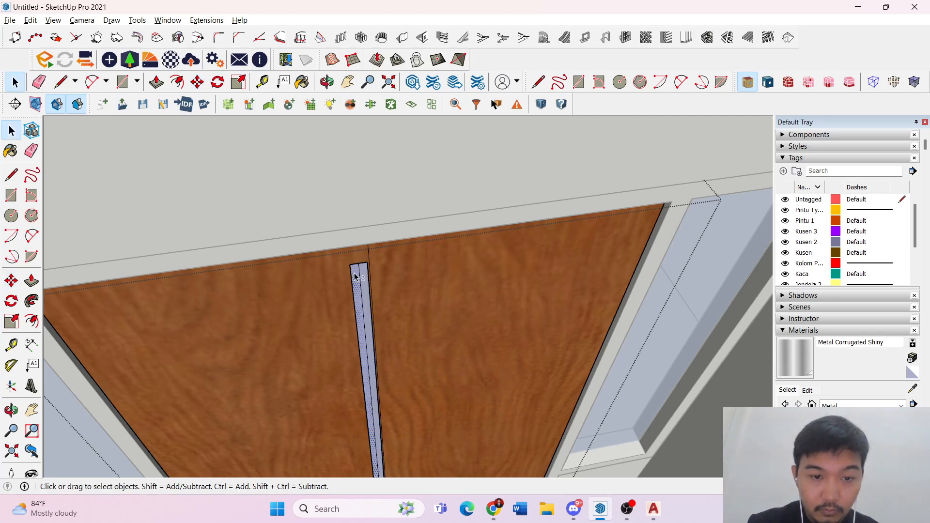
key("m")
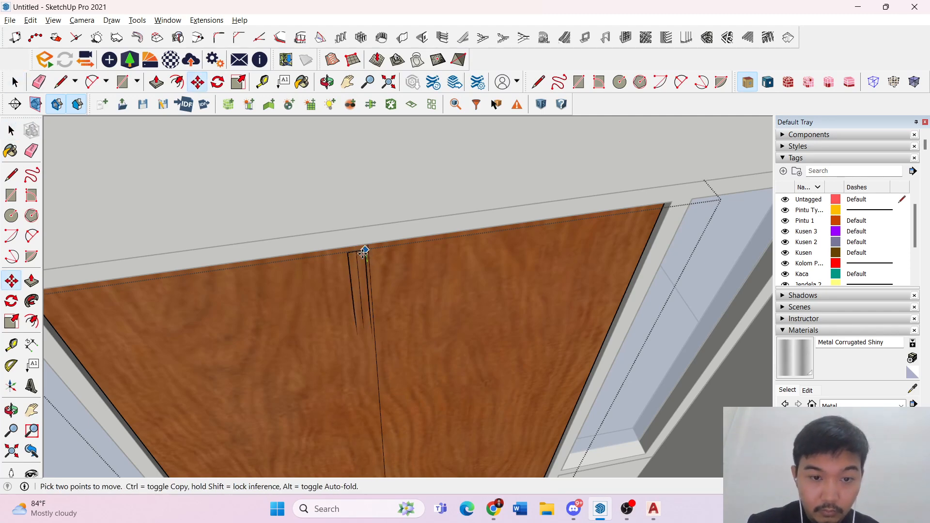
left_click(381, 254)
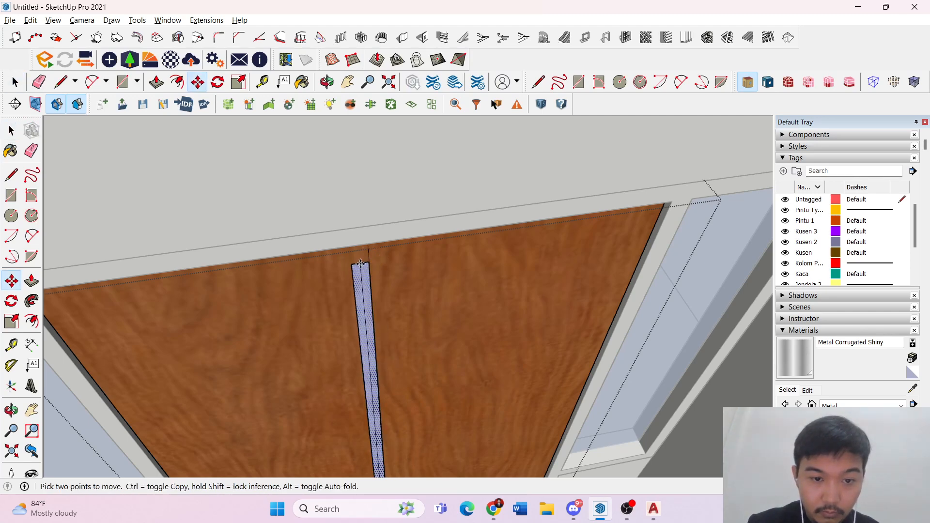
- Move the two copied strip faces up against the top edge of the door's interior side
scroll(361, 264, "up", 4)
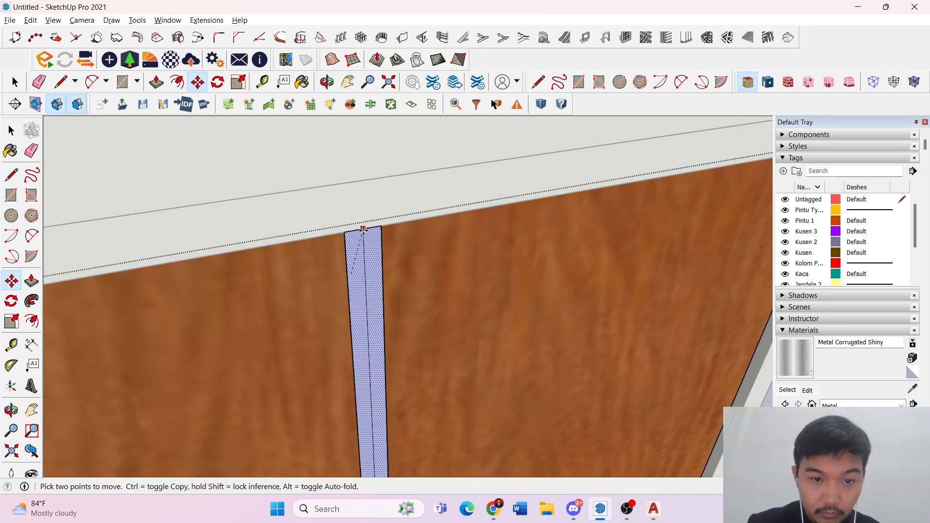
middle_click_drag(363, 229, 446, 182)
middle_click_drag(373, 300, 540, 305)
left_click(456, 150)
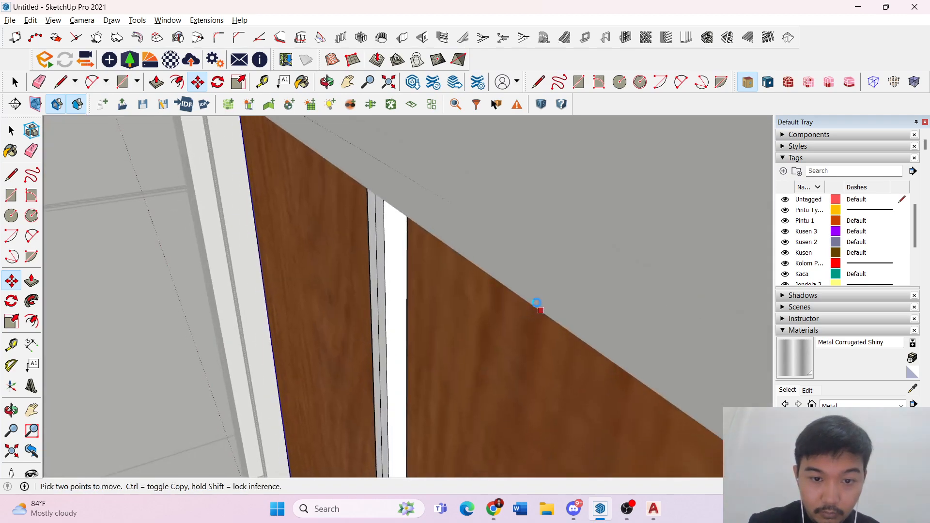
scroll(539, 305, "down", 2)
scroll(454, 268, "down", 8)
scroll(456, 426, "up", 6)
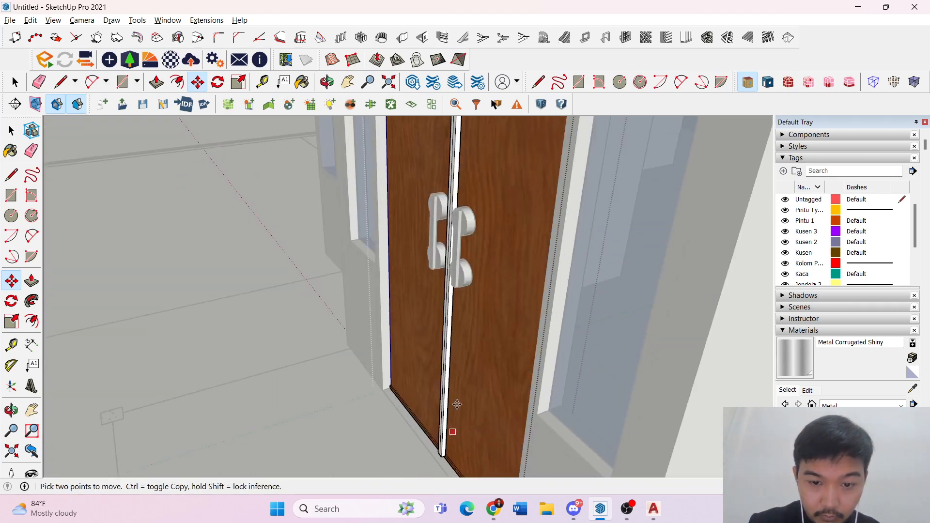
mouse_move(456, 412)
middle_mouse_down()
mouse_move(449, 222)
mouse_move(552, 363)
mouse_move(449, 430)
mouse_move(464, 396)
middle_mouse_up()
scroll(442, 334, "down", 8)
key("space")
scroll(443, 208, "up", 2)
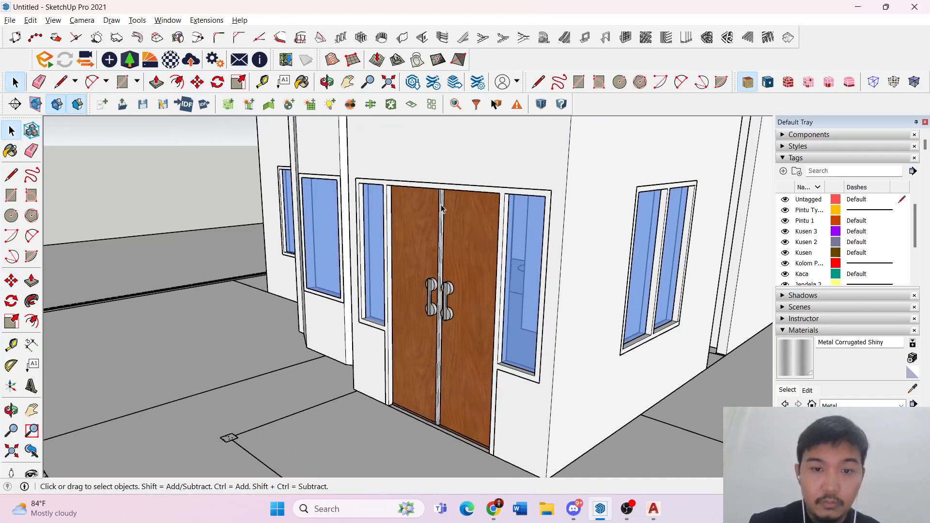
- Undo the last two changes to the strips on the interior side of the door
scroll(441, 209, "up", 2)
middle_click_drag(442, 213, 339, 271)
scroll(341, 272, "up", 3)
key("ctrl+z")
key("ctrl+z")
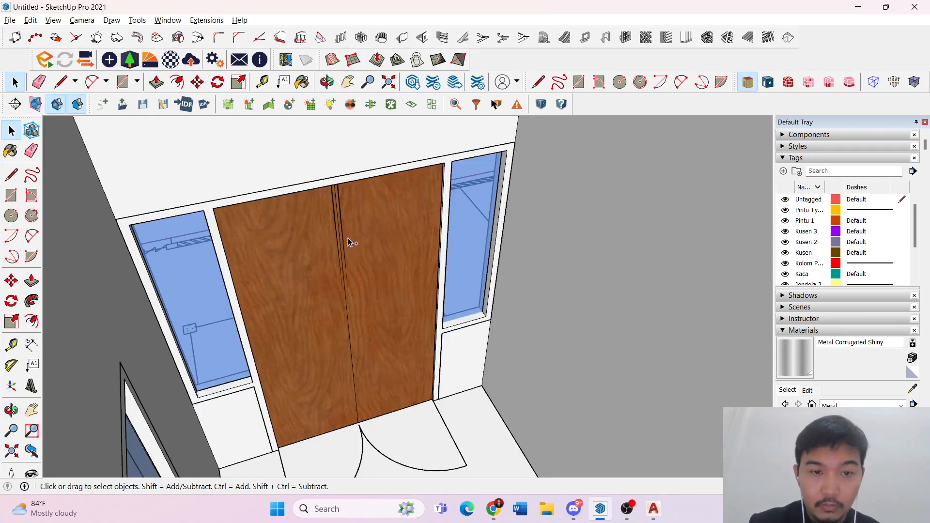
- Copy the two centre strips from the outside of the door to the top of the interior centre line
middle_click_drag(172, 272, 473, 436)
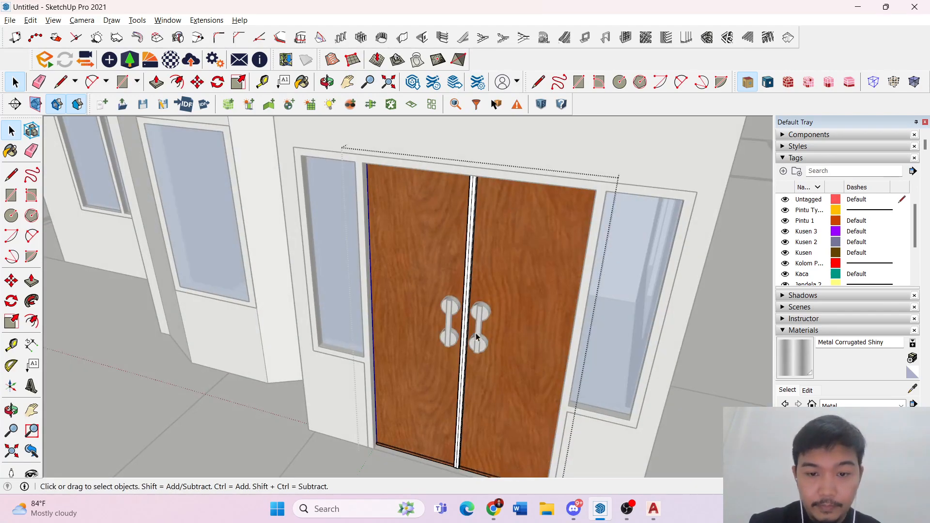
scroll(474, 441, "up", 5)
triple_click(458, 406)
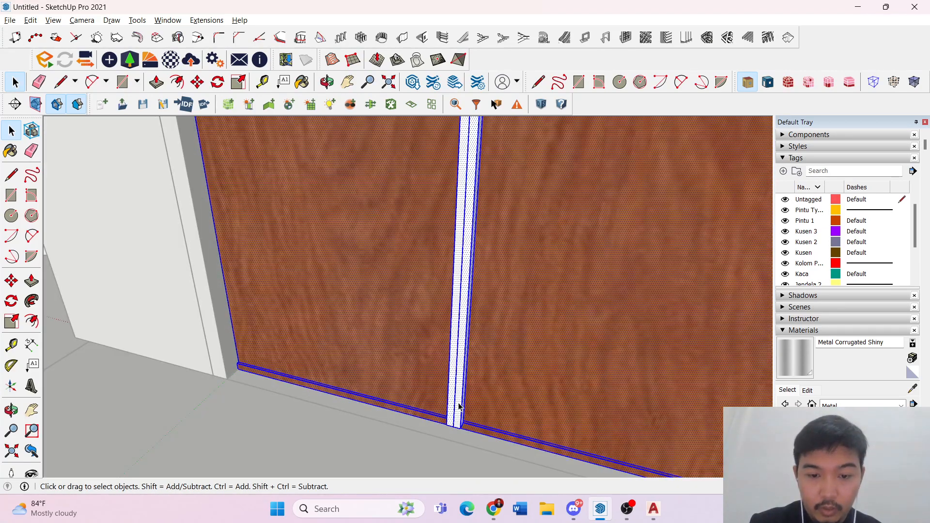
left_click(462, 407)
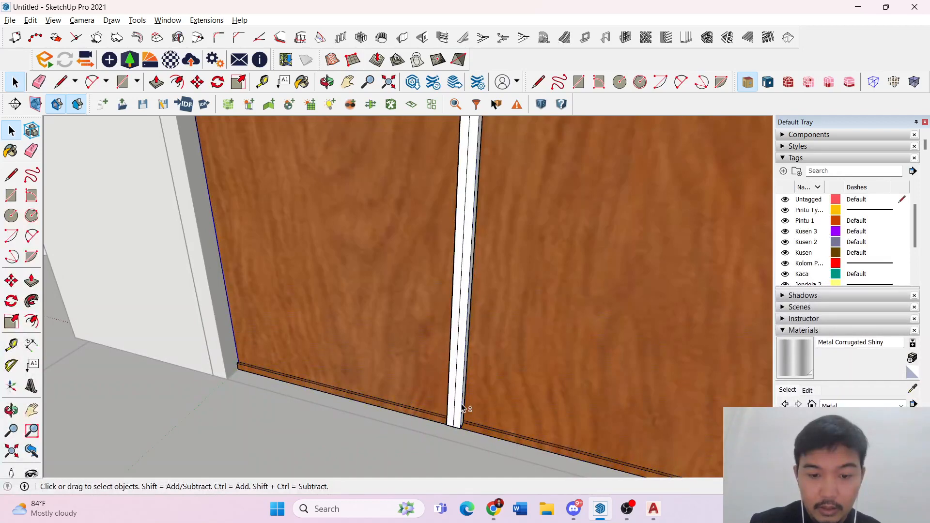
scroll(452, 388, "down", 8)
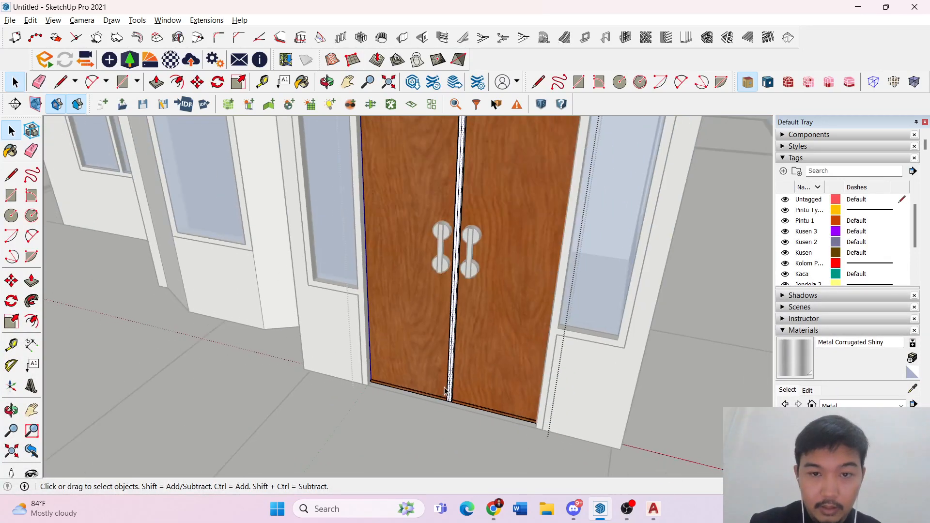
key("m")
scroll(444, 275, "up", 6)
scroll(444, 274, "up", 3)
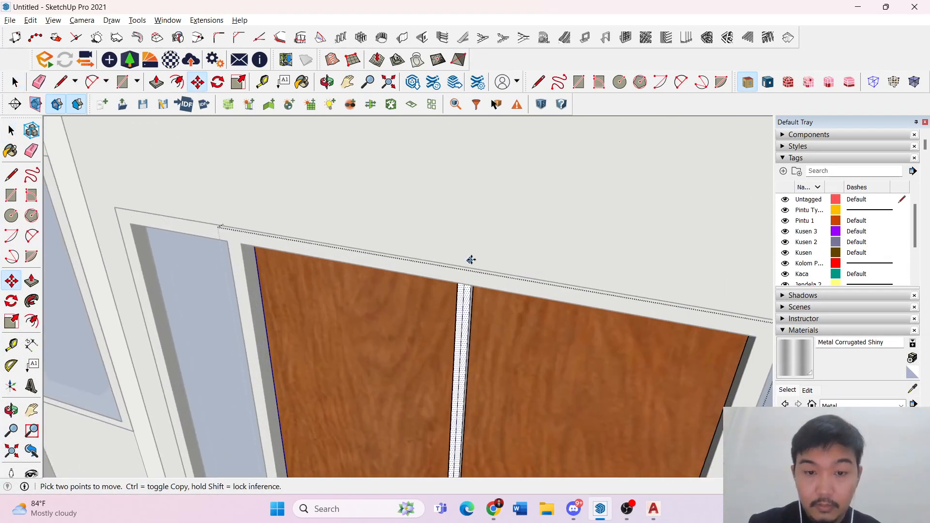
left_click(465, 283)
scroll(489, 269, "down", 2)
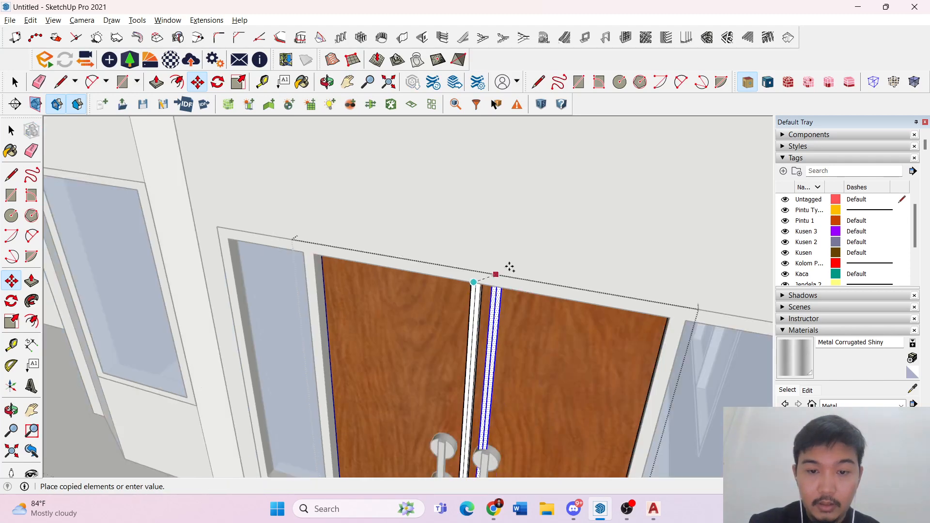
middle_click_drag(508, 267, 409, 326)
scroll(310, 273, "up", 2)
scroll(307, 237, "up", 1)
left_click(302, 240)
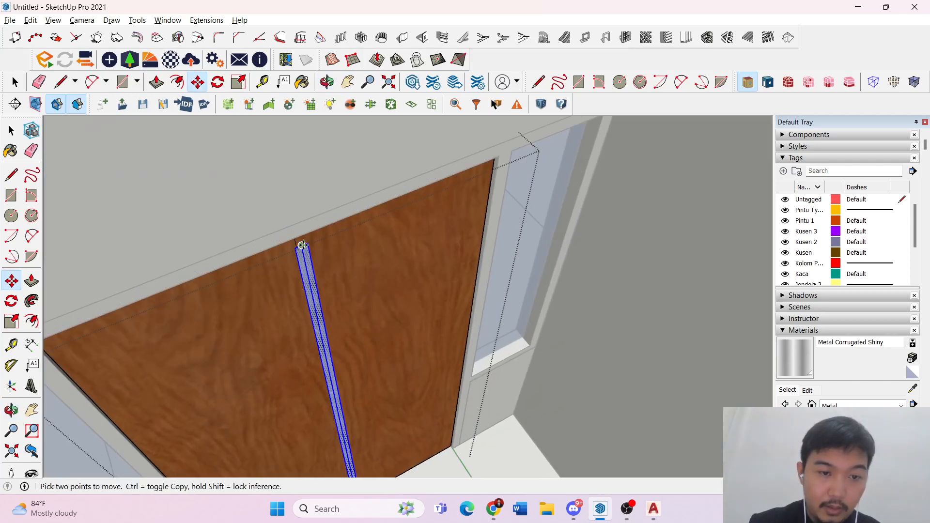
- Move the copied interior strips so their shared centre point meets the top edge of the door
middle_click_drag(303, 245, 251, 188)
scroll(251, 187, "up", 2)
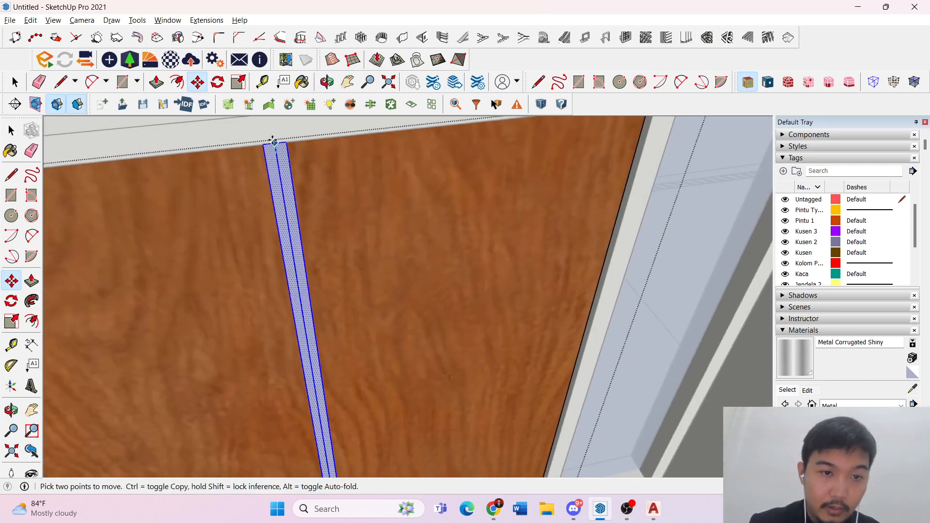
left_click(272, 141)
scroll(274, 256, "down", 4)
scroll(275, 260, "down", 3)
scroll(291, 261, "up", 5)
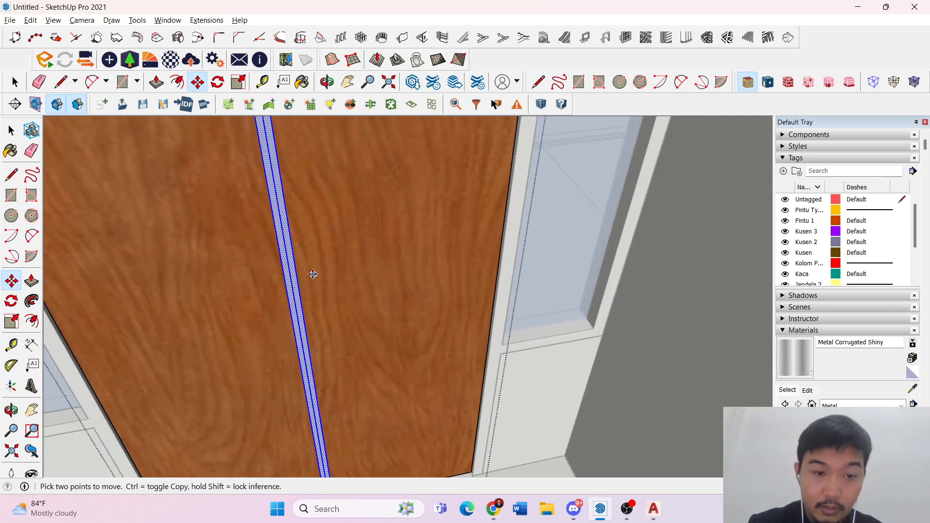
key("p")
left_click(292, 267)
left_click(293, 239)
key("space")
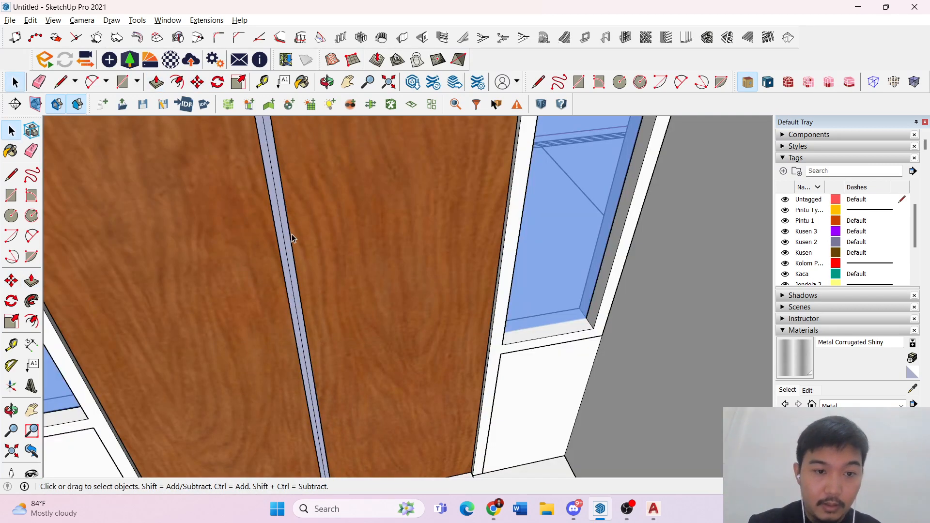
- Reverse the faces of both copied strips on the interior side of the door
double_click(288, 239)
right_click(290, 238)
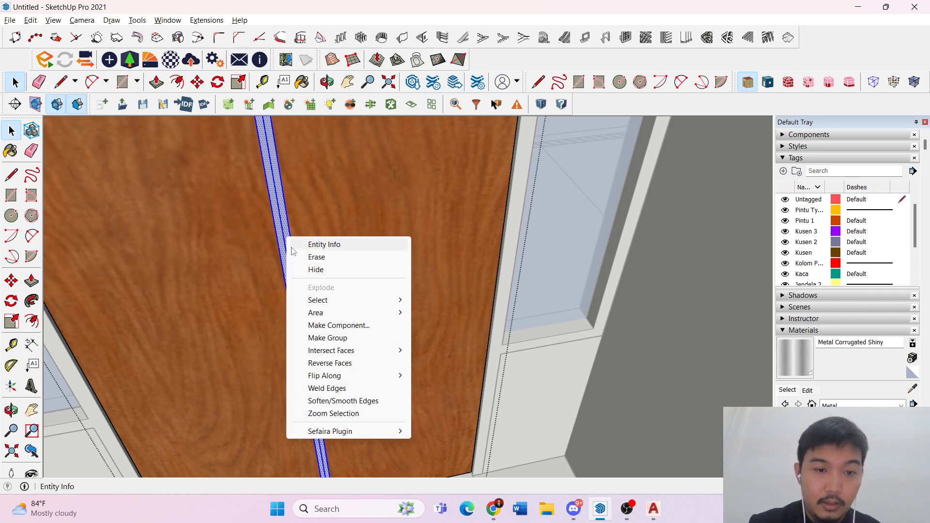
left_click(332, 363)
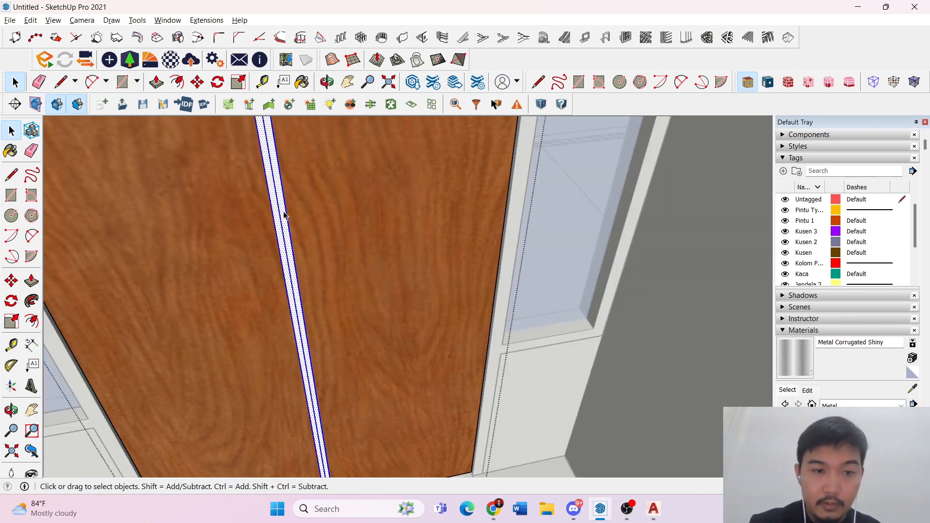
- Pull both interior centre strip faces outward from the door with Push/Pull
left_click(285, 214)
key("p")
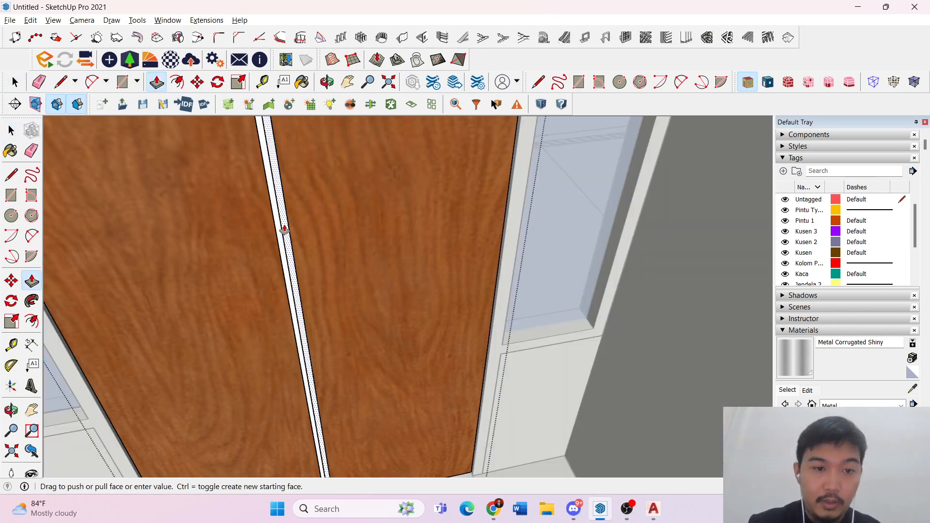
left_click(306, 253)
middle_click_drag(296, 274, 379, 261)
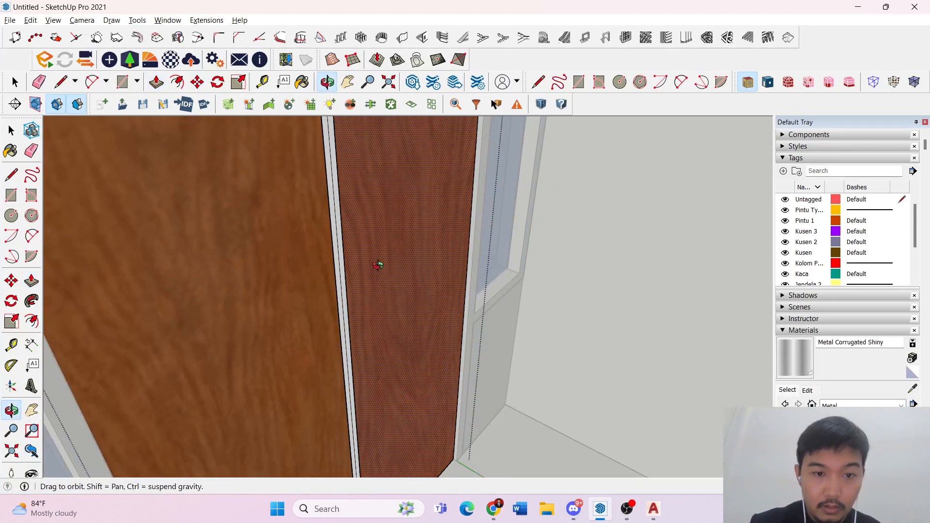
left_click(343, 289)
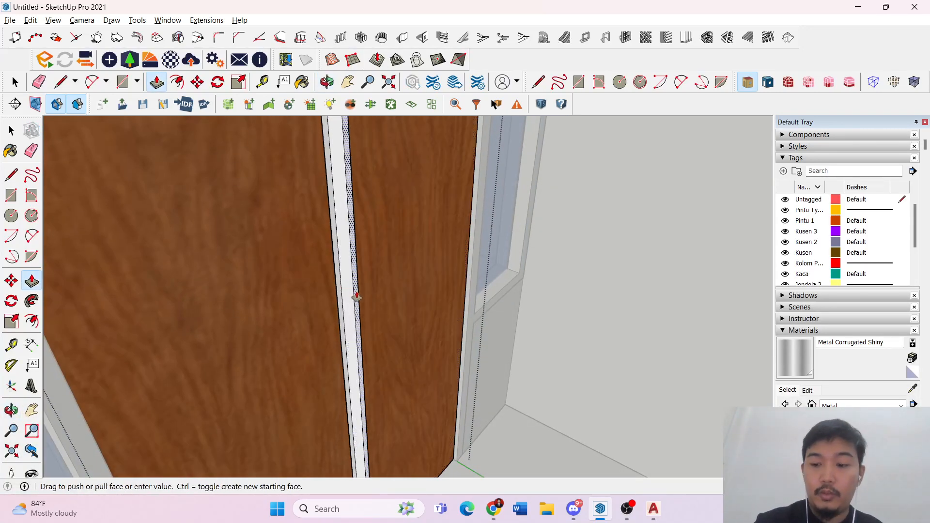
key("Return")
scroll(323, 293, "up", 1)
double_click(351, 291)
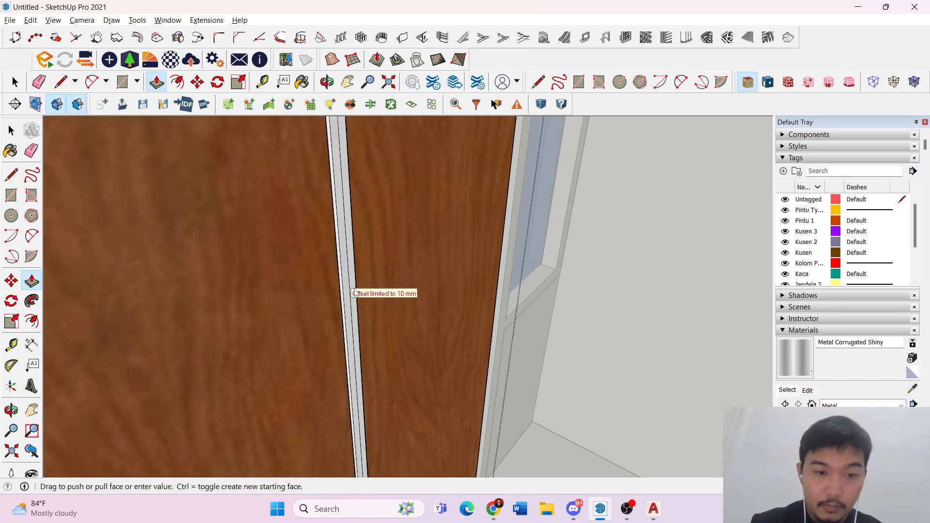
key("space")
- Try to copy both outside door handles through to the interior side of the door
scroll(331, 288, "down", 10)
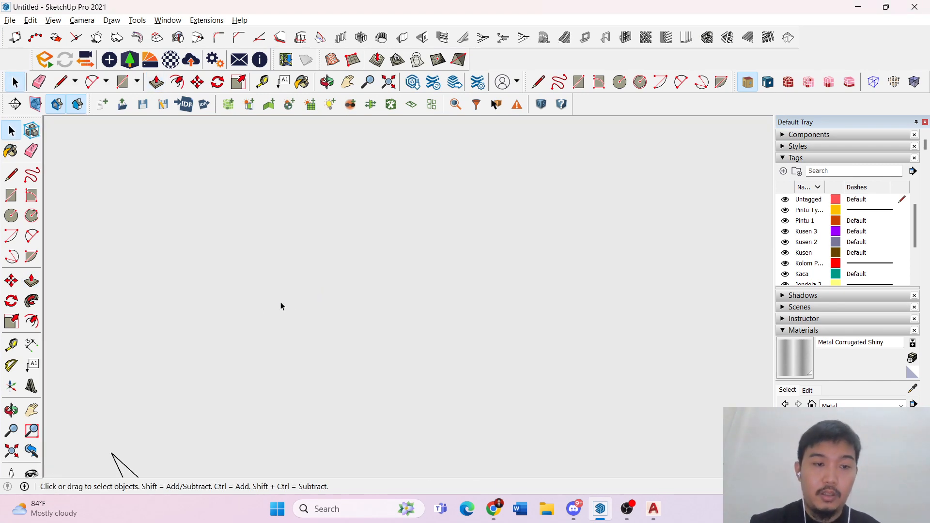
scroll(257, 309, "down", 8)
middle_click_drag(270, 323, 406, 322)
scroll(292, 249, "up", 4)
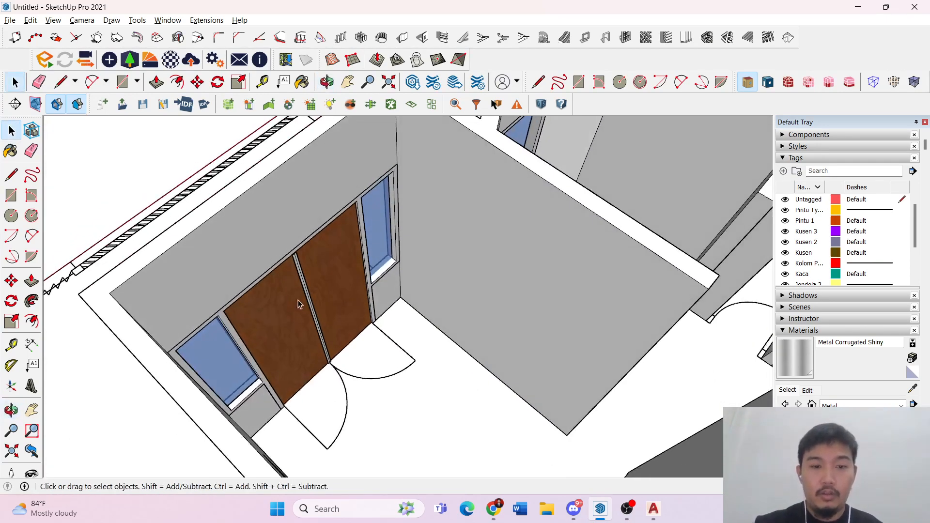
middle_click_drag(298, 300, 519, 290)
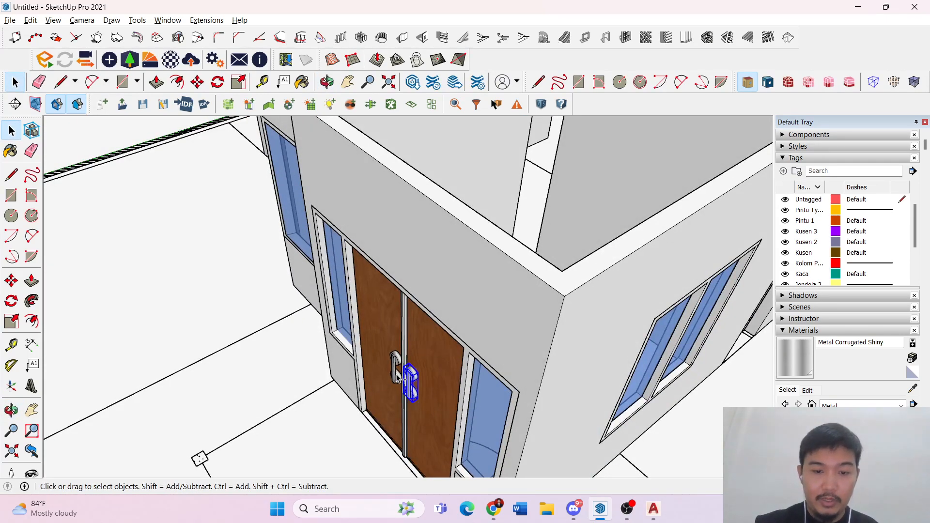
key("m")
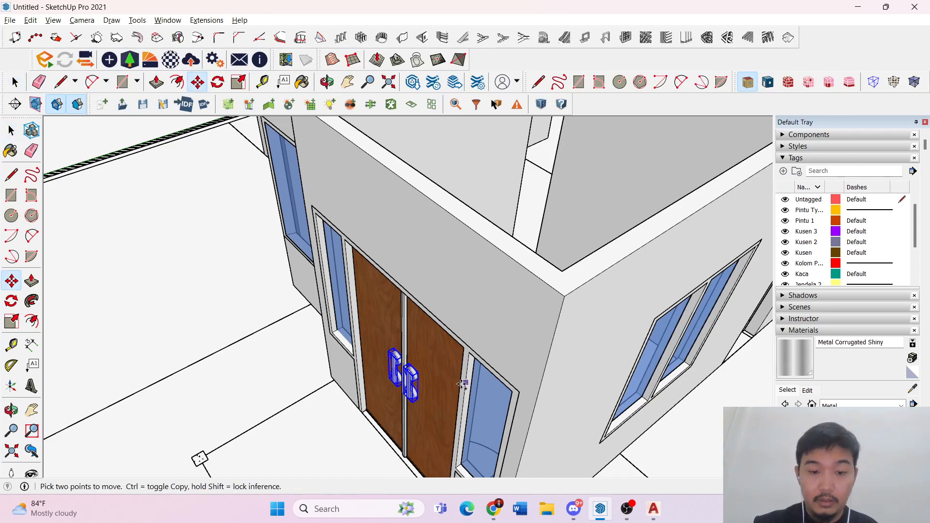
left_click(420, 400)
key("ctrl")
middle_click_drag(419, 400, 367, 355)
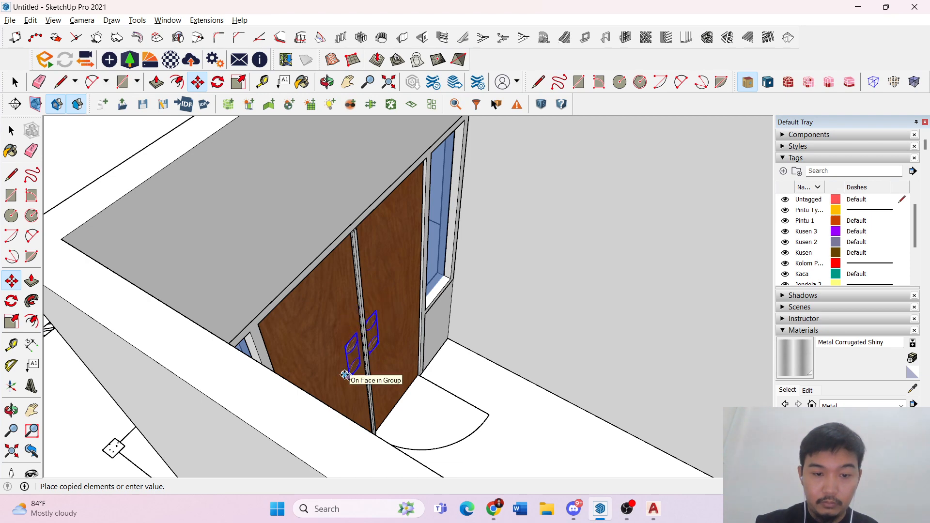
scroll(334, 374, "up", 3)
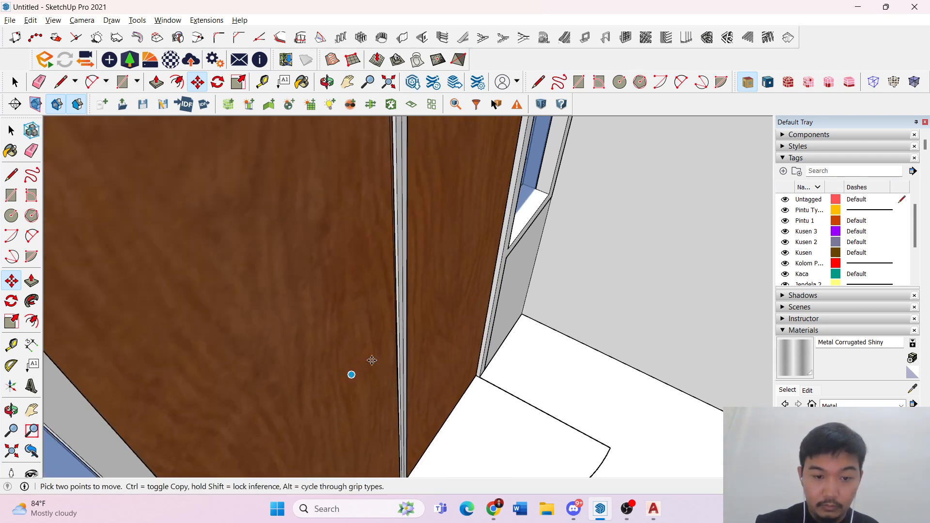
middle_click_drag(372, 360, 427, 332)
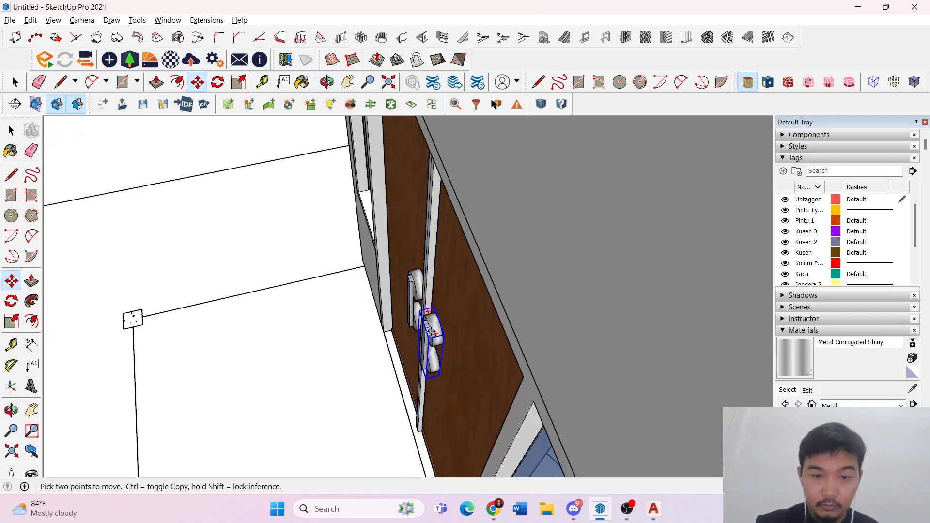
- Try to copy both handles inside again, using the base of the lower handle mount as the reference point
left_click(417, 296)
key("space")
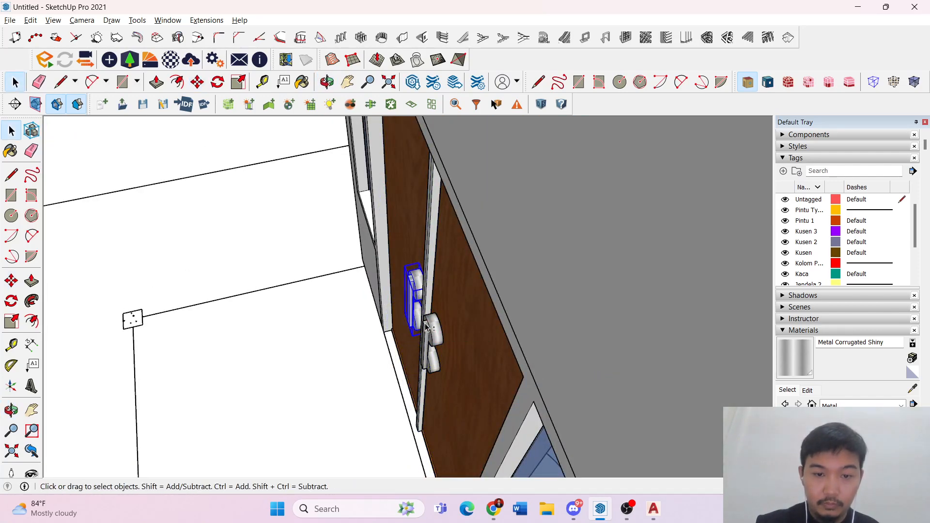
key("m")
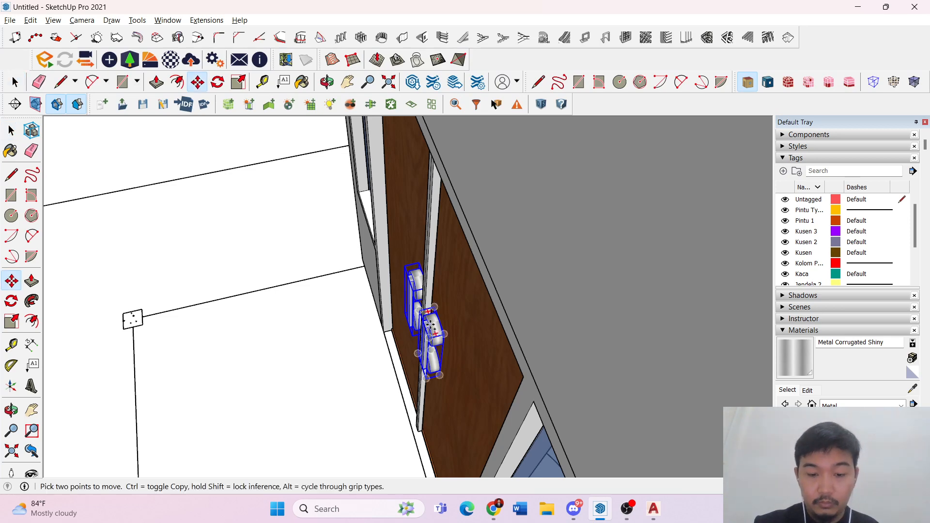
scroll(438, 385, "up", 4)
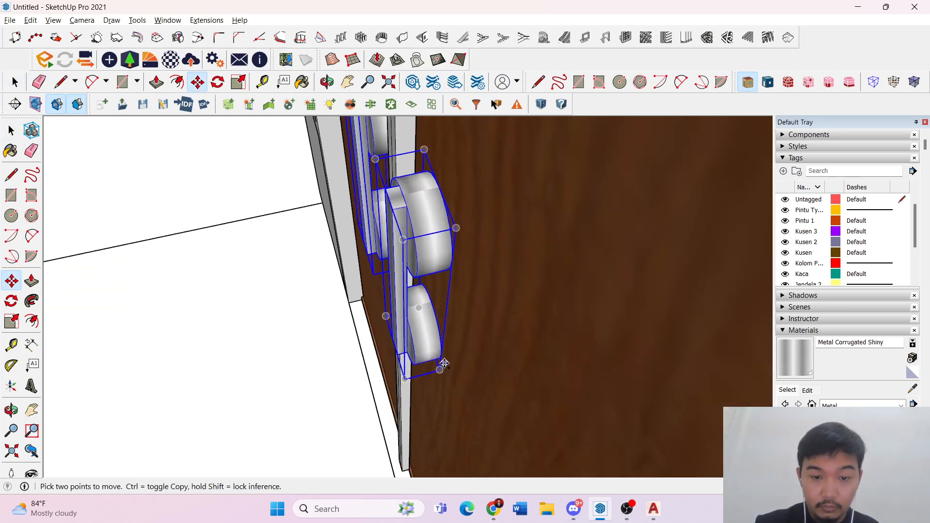
left_click(442, 355)
middle_click_drag(442, 355, 331, 320)
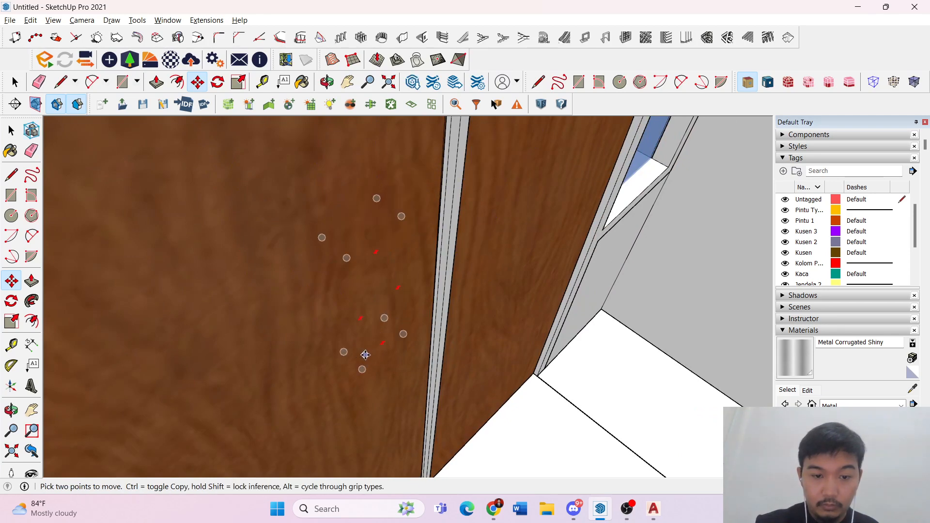
right_click(377, 288)
left_click(359, 336)
scroll(415, 342, "down", 2)
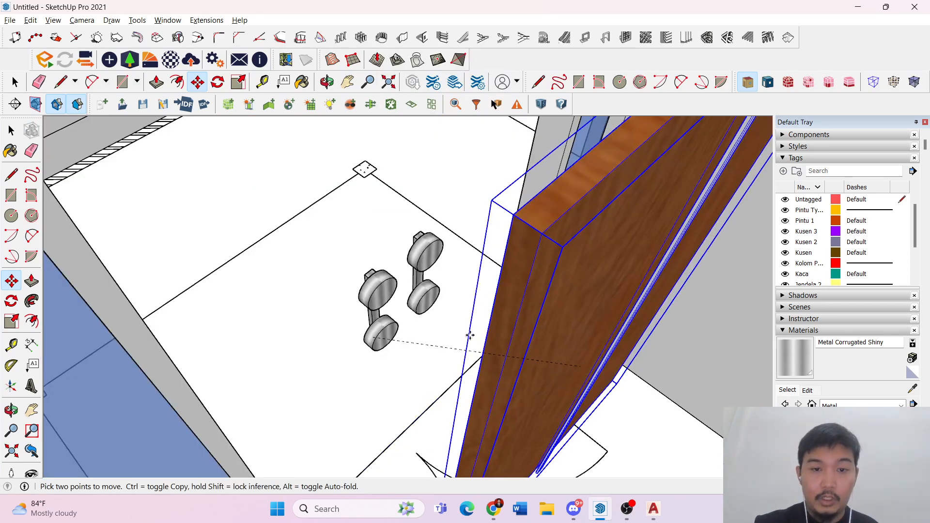
scroll(467, 335, "down", 4)
key("Escape")
middle_click_drag(344, 324, 623, 330)
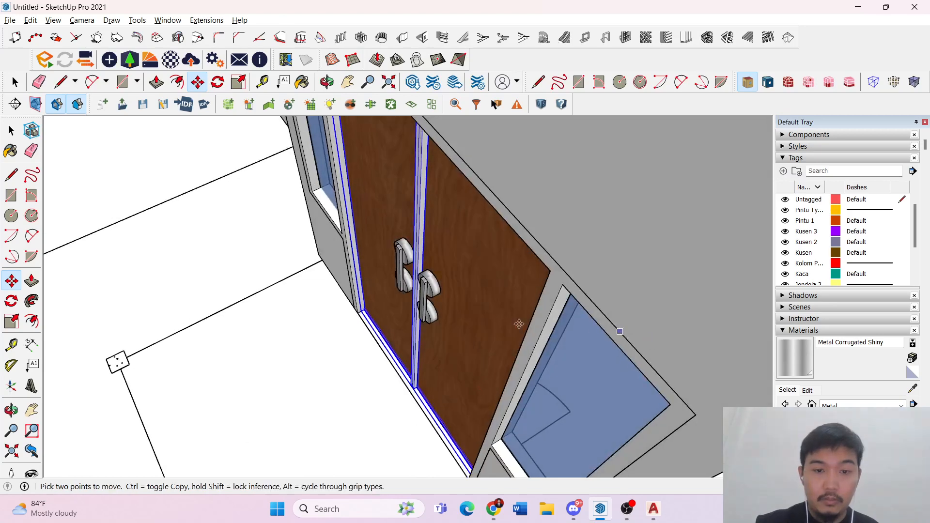
- Copy both outside door handles through to the interior side of the double front door
key("space")
scroll(519, 324, "up", 2)
left_click(433, 293)
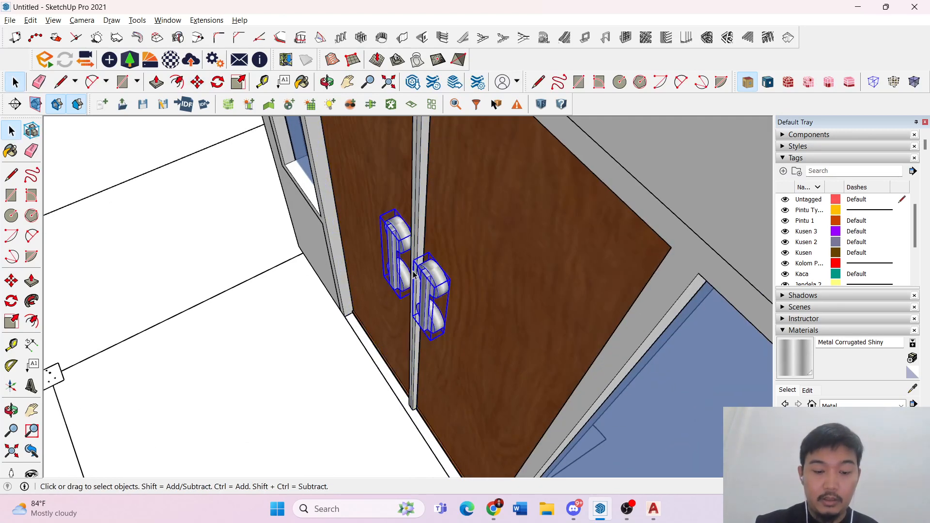
key("m")
left_click(433, 323)
key("ctrl")
middle_click_drag(283, 339, 374, 241)
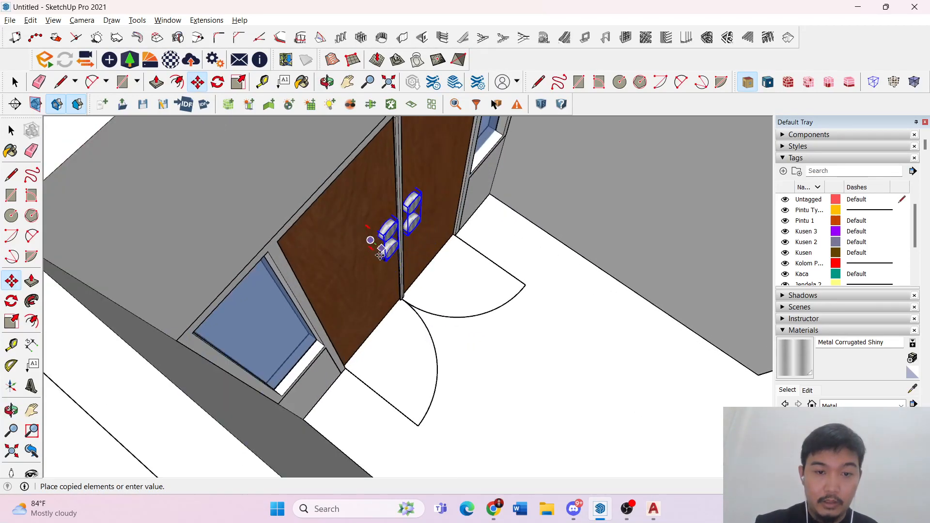
scroll(397, 232, "up", 3)
- Try flipping the interior handle copies along the red direction and along the blue direction
right_click(381, 256)
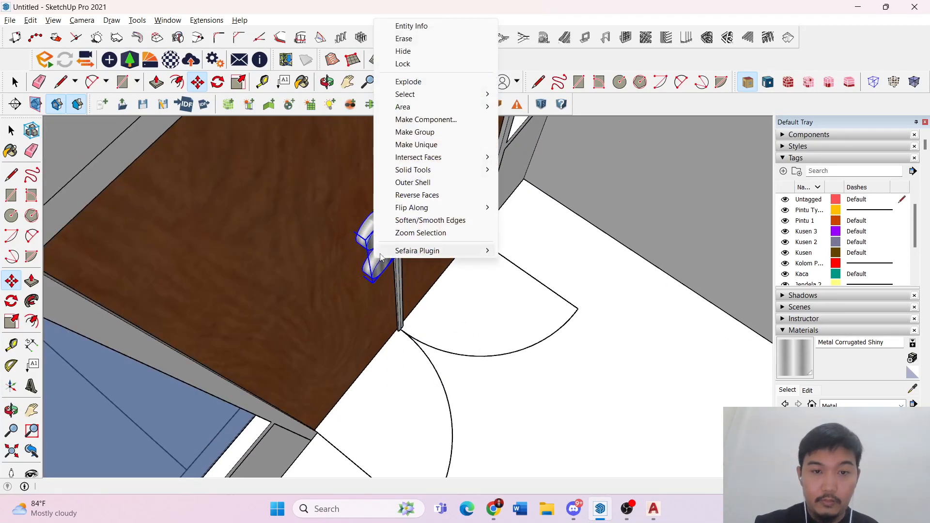
mouse_move(434, 208)
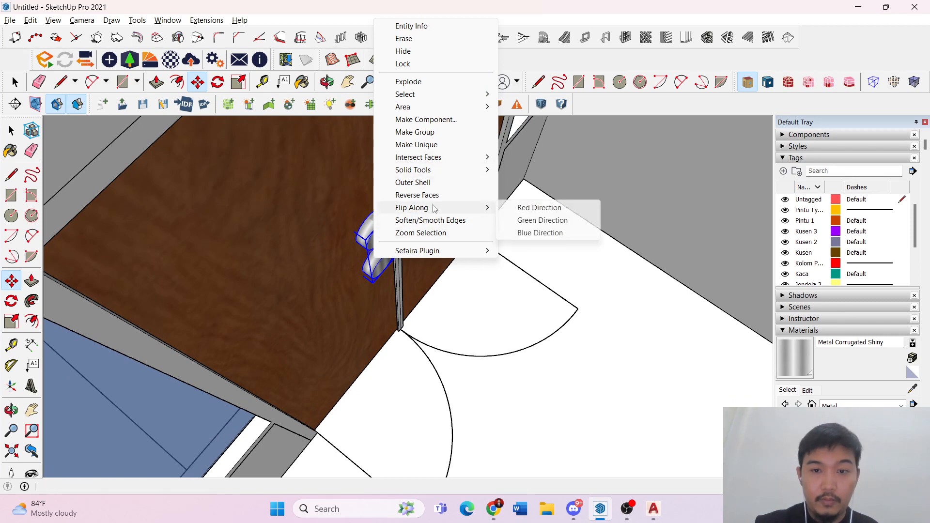
left_click(533, 208)
key("ctrl+t")
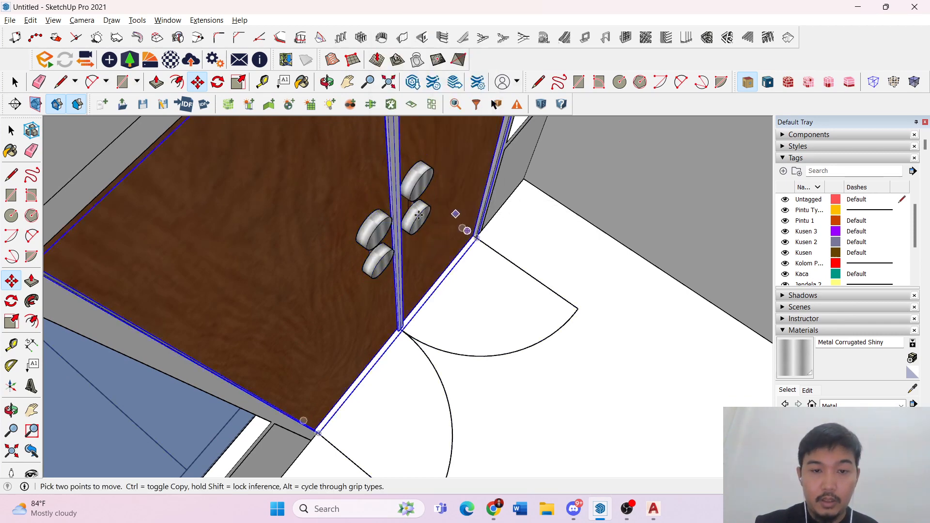
key("space")
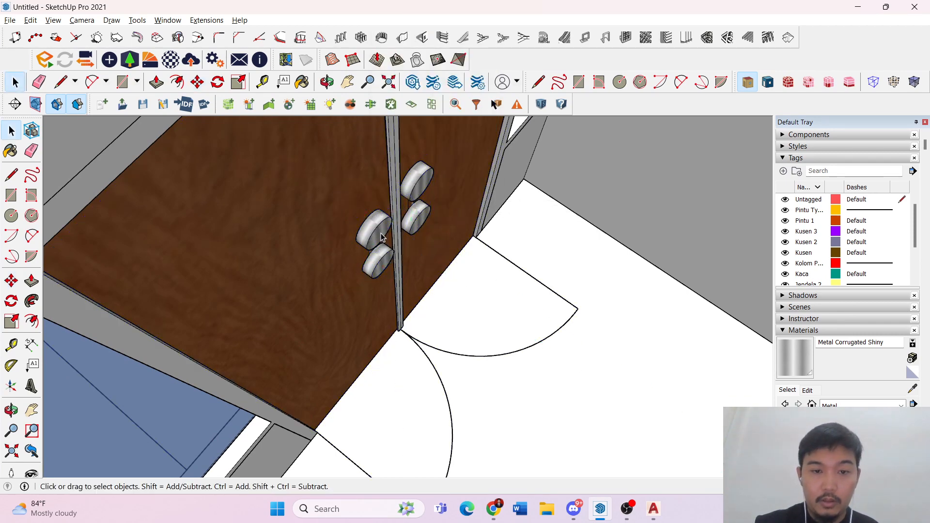
right_click(420, 189)
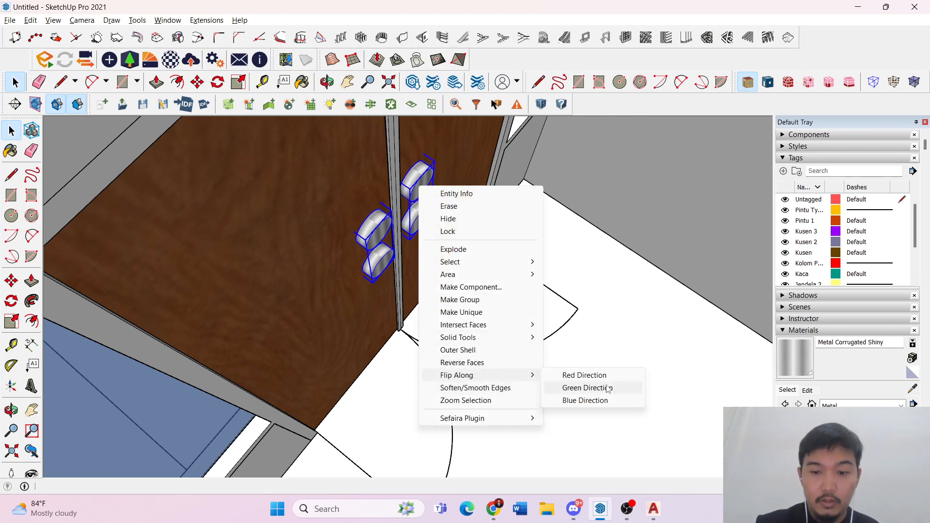
left_click(593, 400)
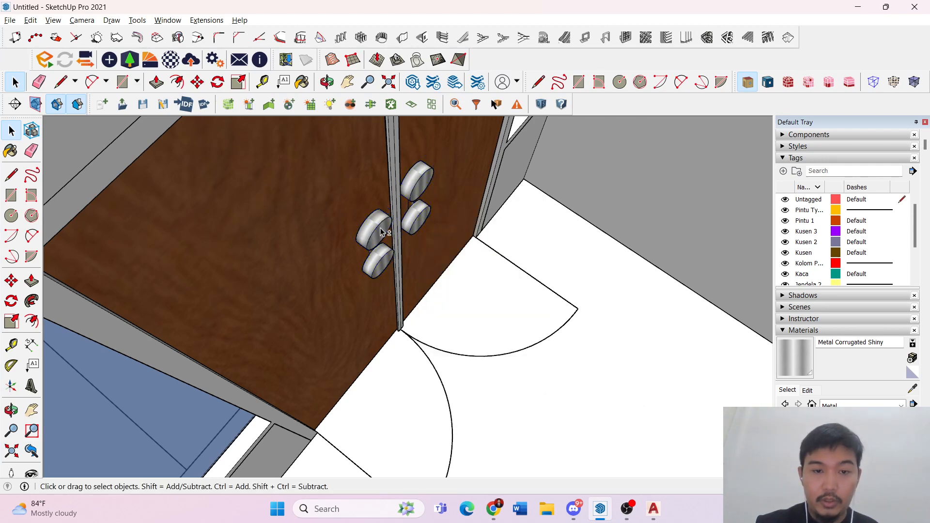
- Flip both interior handle copies along the green direction and clear the selection
right_click(417, 186)
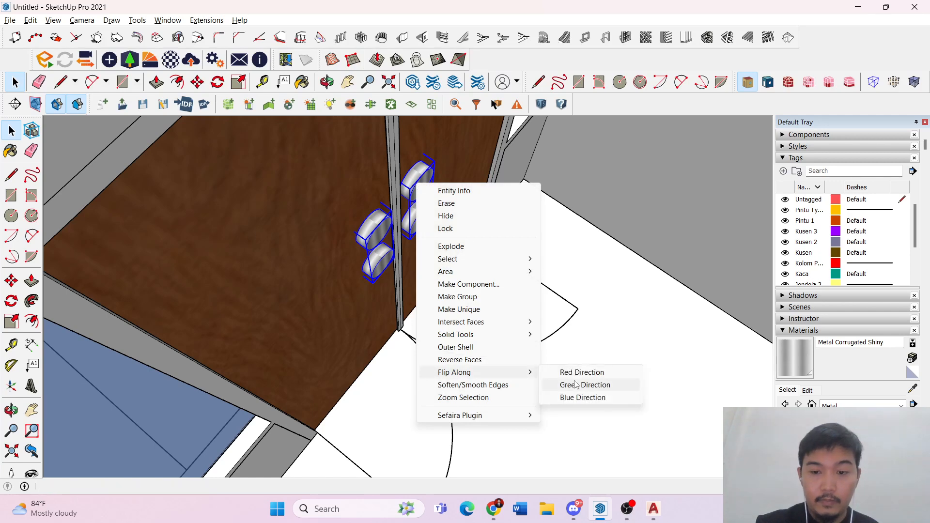
left_click(575, 384)
scroll(434, 266, "up", 3)
middle_click_drag(434, 266, 512, 236)
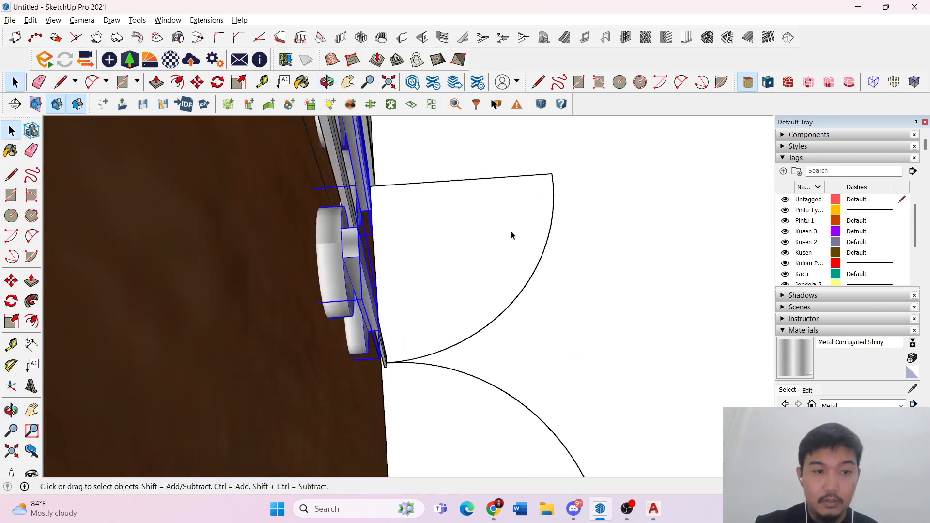
left_click(512, 236)
- Examine the whole house model from above and outside, including the side wall with its window and door openings
scroll(512, 236, "down", 10)
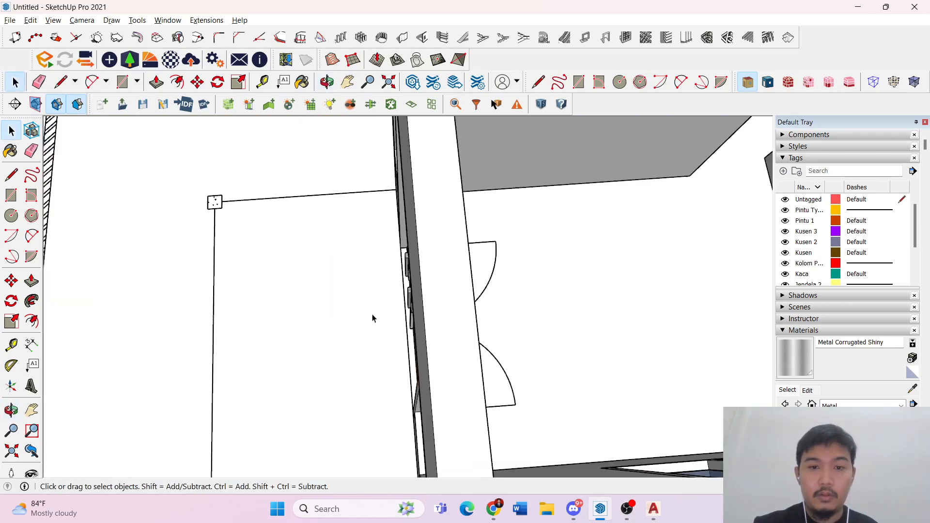
scroll(372, 318, "down", 5)
scroll(216, 325, "down", 8)
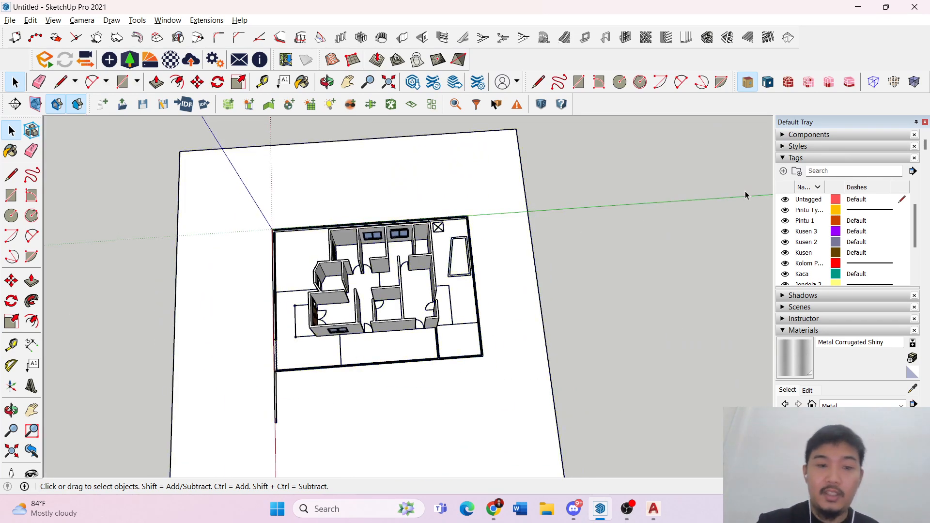
scroll(147, 332, "up", 10)
middle_click_drag(390, 297, 353, 176)
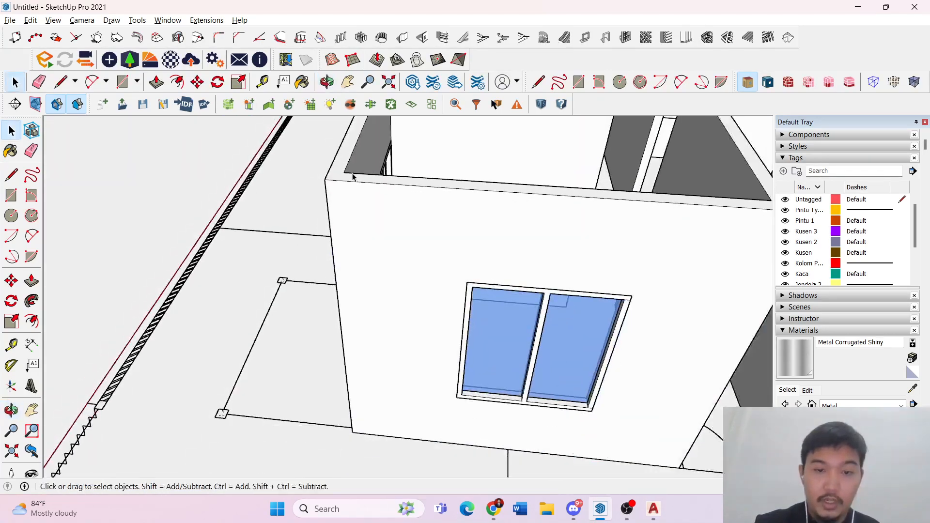
scroll(267, 310, "down", 8)
scroll(368, 348, "up", 10)
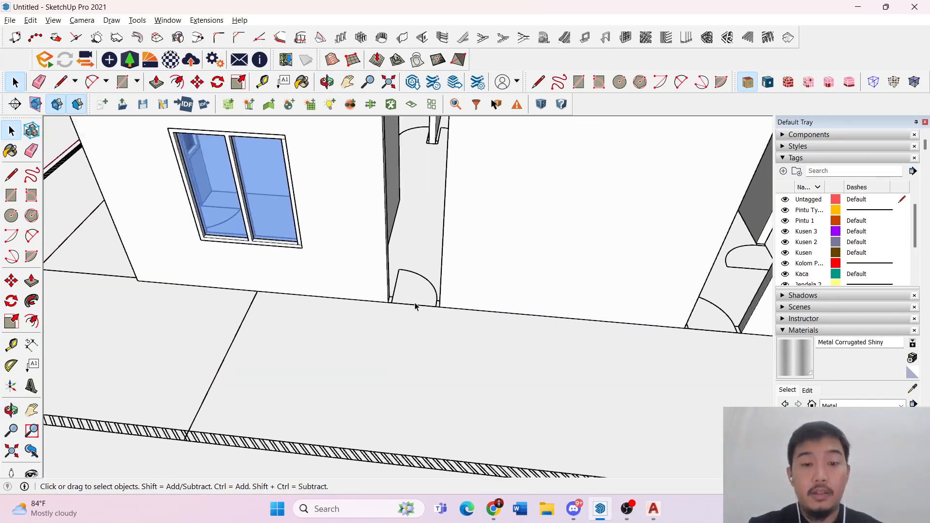
middle_click_drag(391, 350, 407, 386)
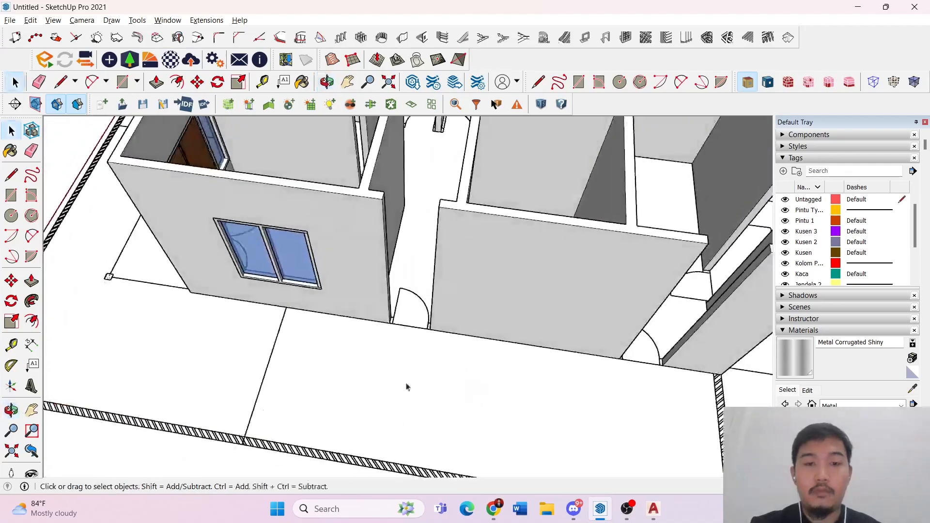
scroll(406, 386, "down", 6)
scroll(445, 208, "up", 6)
scroll(412, 222, "down", 6)
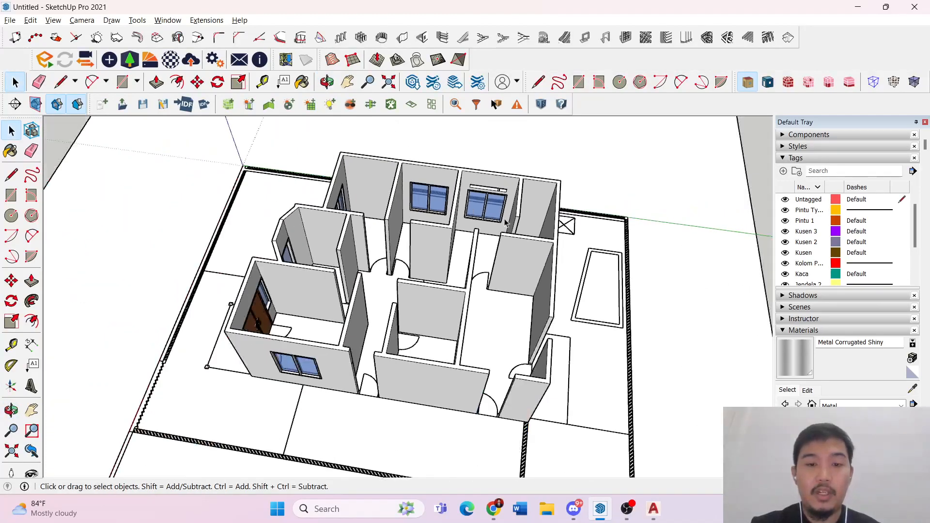
- Examine the interior door openings and the wall ends around them
scroll(360, 237, "up", 7)
middle_click_drag(359, 238, 380, 276)
key("r")
scroll(365, 297, "up", 5)
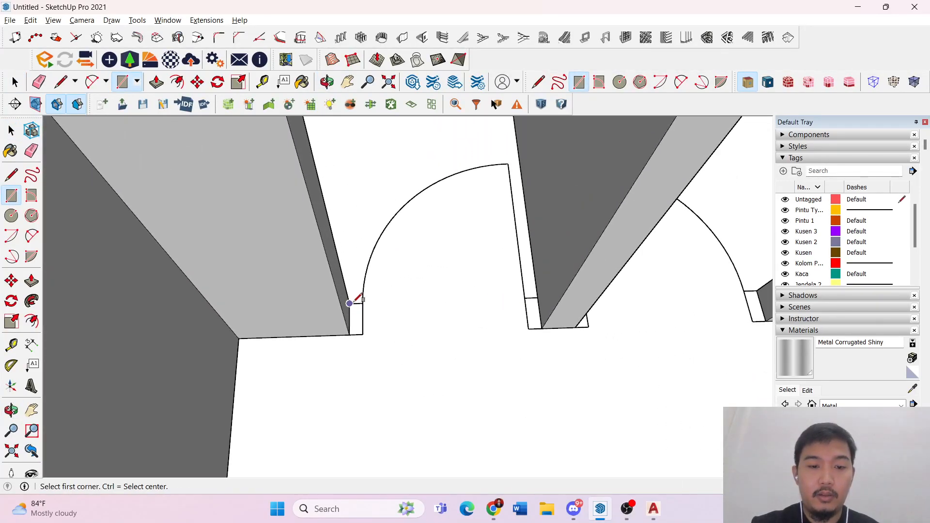
key("space")
scroll(402, 317, "down", 8)
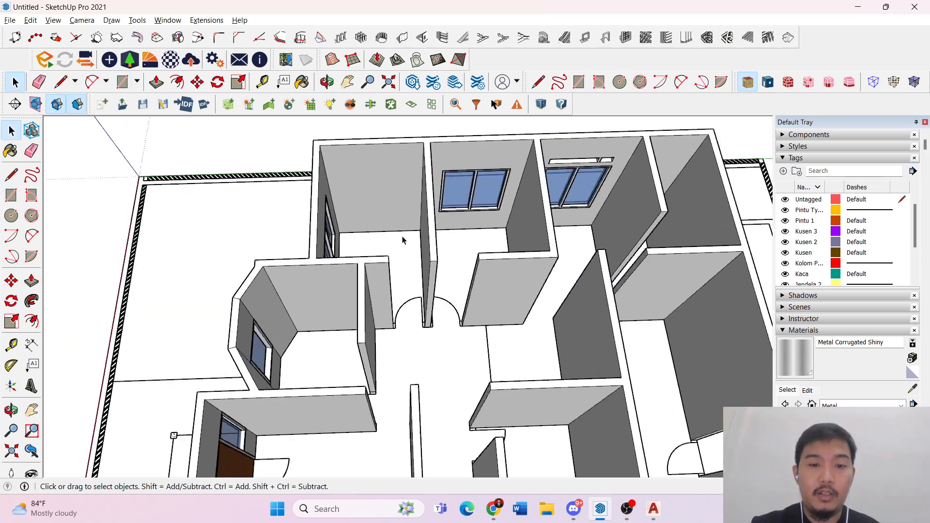
scroll(404, 241, "up", 2)
scroll(401, 341, "up", 2)
middle_click_drag(400, 341, 335, 245)
scroll(397, 335, "up", 2)
key("r")
scroll(377, 385, "up", 5)
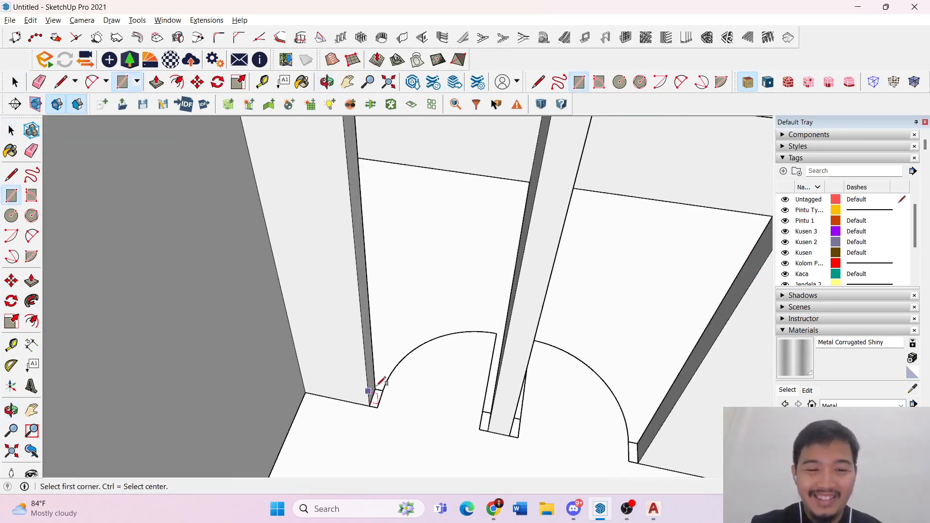
key("space")
scroll(426, 336, "down", 7)
scroll(446, 328, "down", 5)
middle_click_drag(446, 327, 448, 233)
scroll(465, 271, "up", 3)
key("r")
scroll(514, 365, "down", 3)
middle_click_drag(513, 365, 310, 383)
key("space")
- Open the wall group and push/pull the wall end beside the side window to close the adjacent door opening, removing the seam edge
scroll(294, 393, "up", 2)
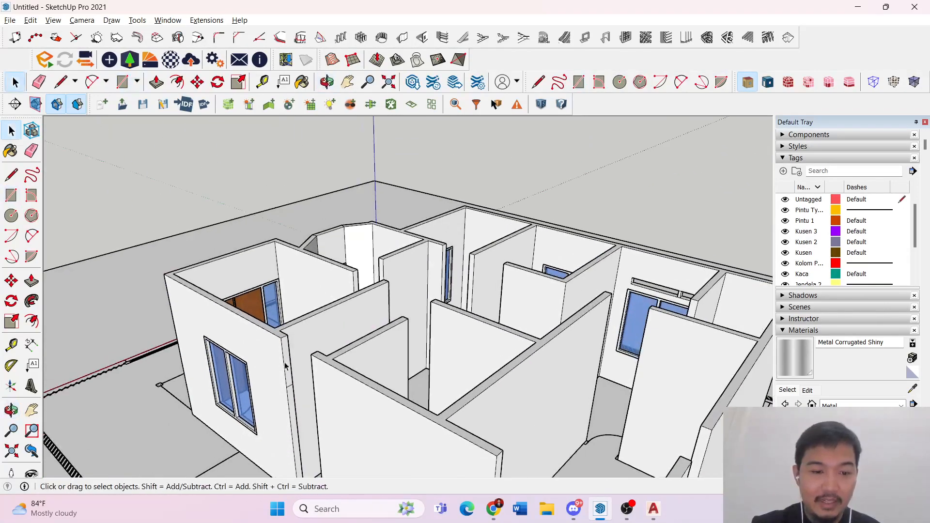
double_click(294, 393)
triple_click(294, 393)
left_click(292, 390)
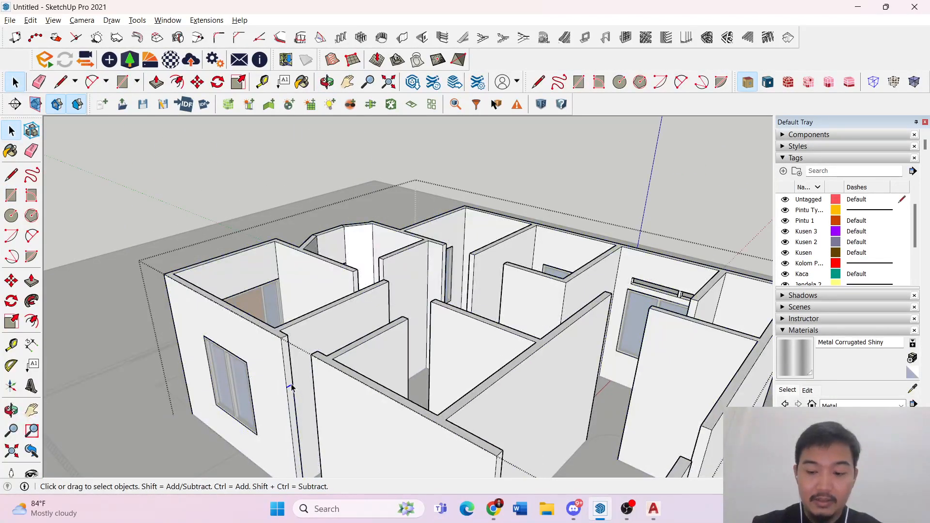
key("p")
left_click(302, 379)
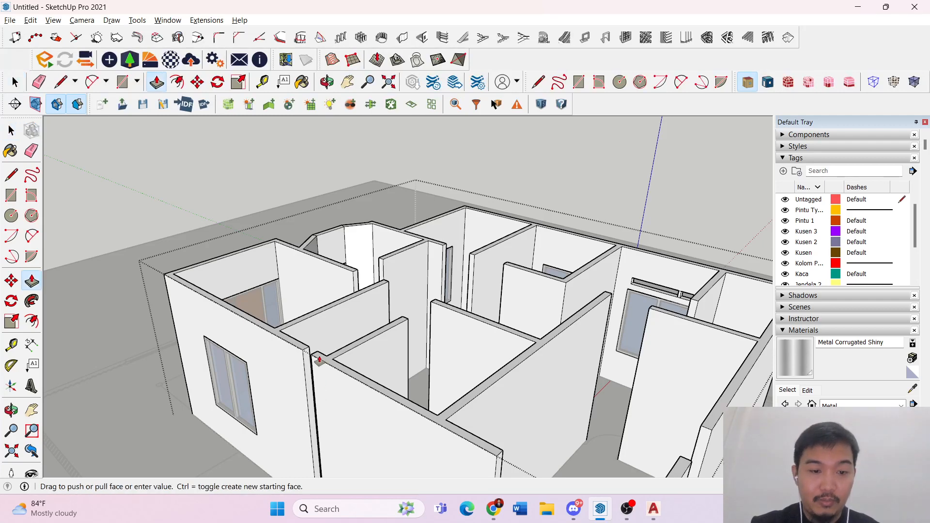
scroll(313, 359, "down", 3)
key("space")
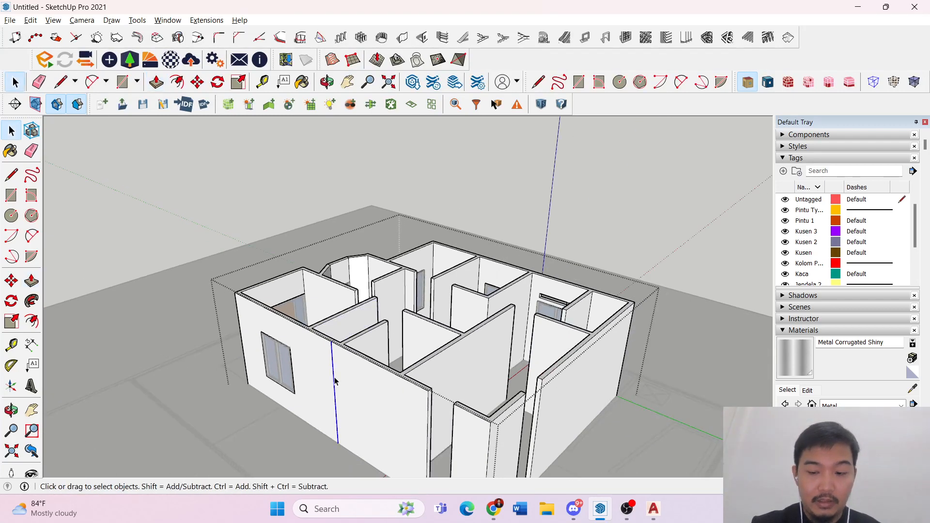
- Extend the same outer wall with Push/Pull across the door opening near the corner and remove the seam edge
scroll(417, 417, "up", 2)
triple_click(435, 397)
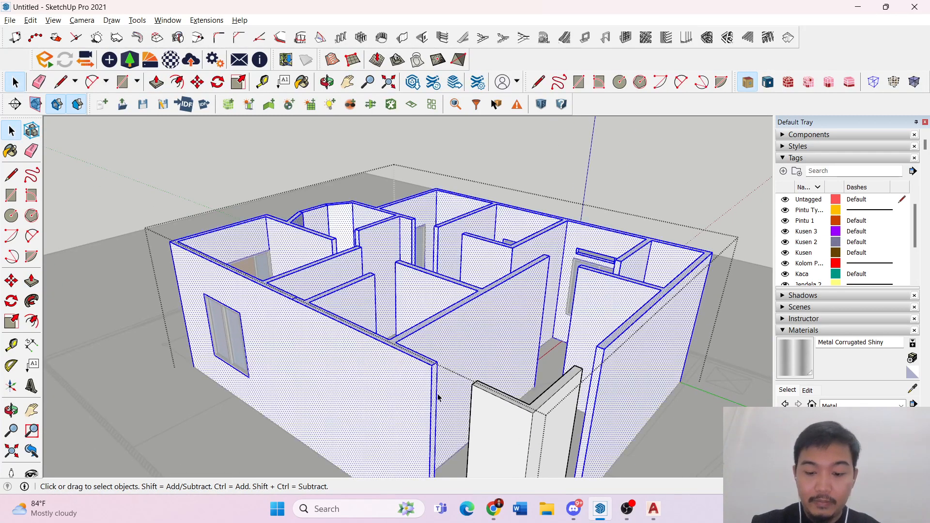
key("p")
left_click(438, 394)
key("Escape")
left_click(433, 386)
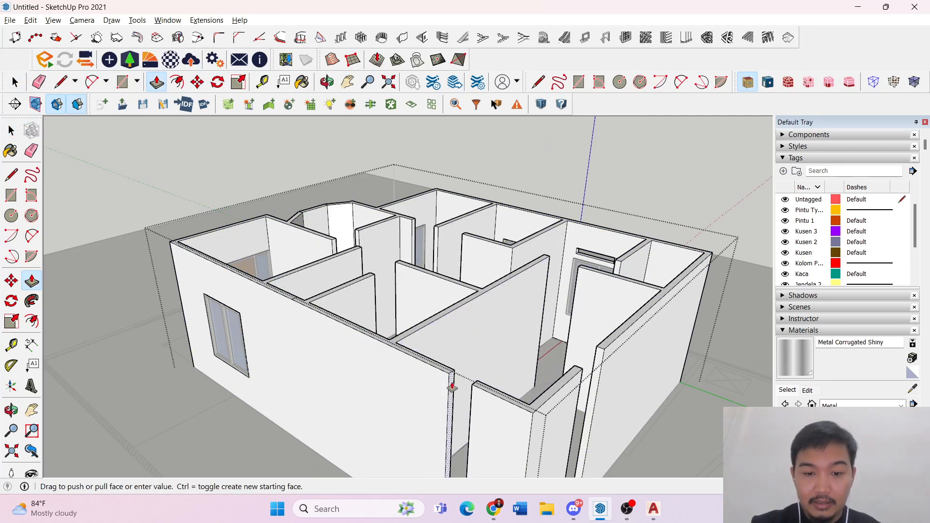
left_click(473, 394)
scroll(476, 382, "down", 3)
key("space")
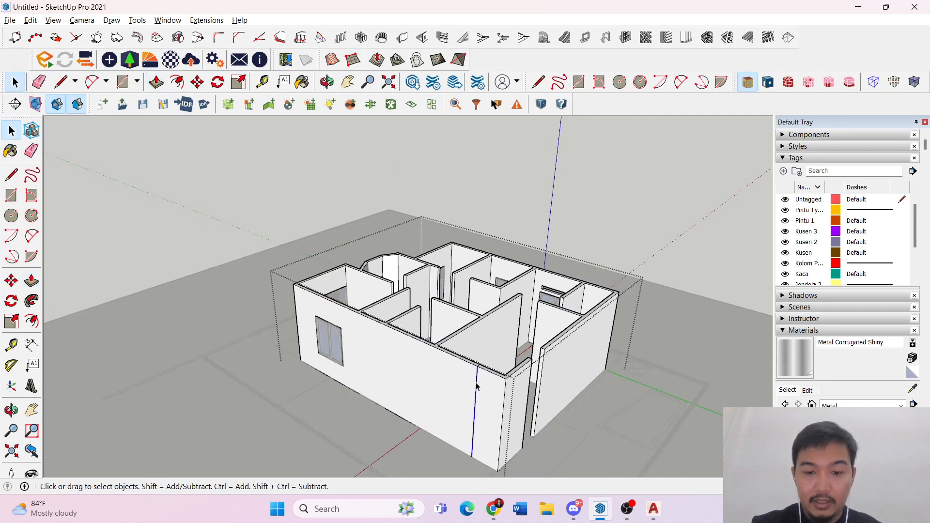
- Close the door opening in the rear wall with Push/Pull, remove the seam edge and leave the wall group
scroll(476, 386, "up", 3)
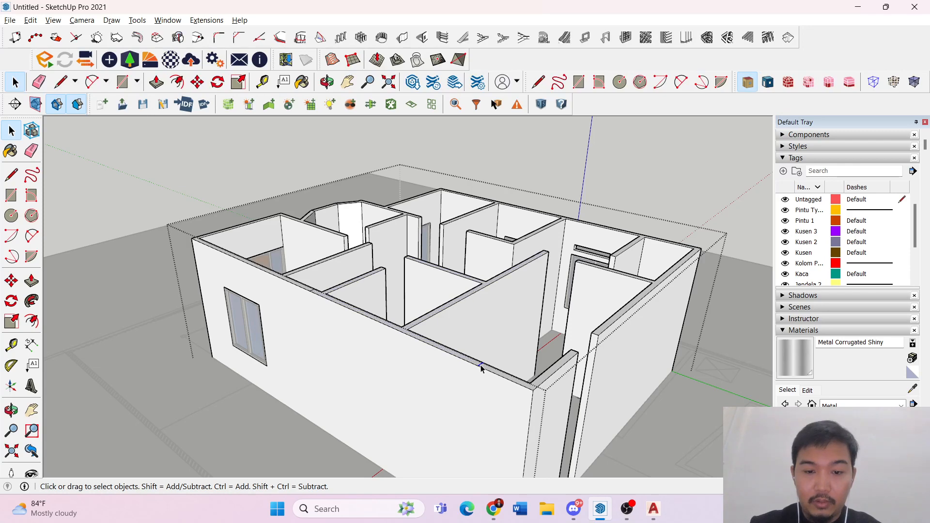
middle_click_drag(481, 368, 279, 419)
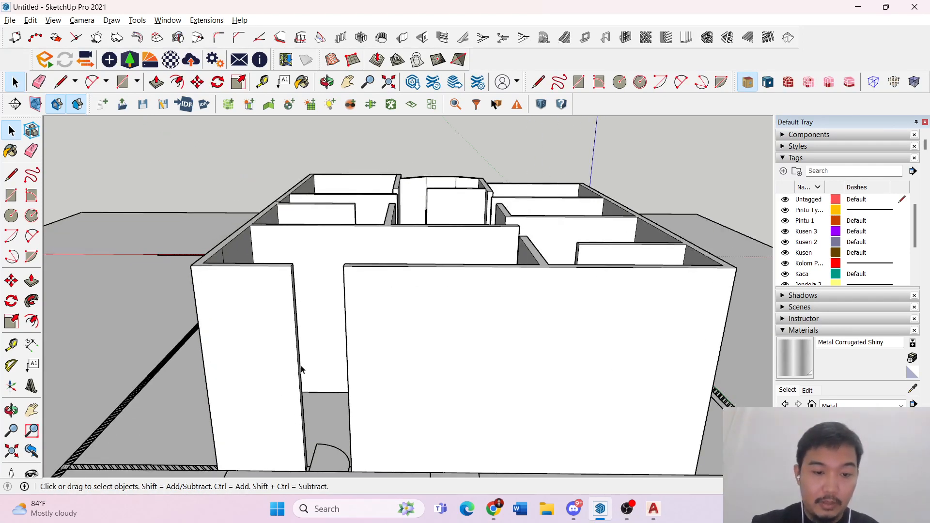
middle_click_drag(301, 369, 192, 359)
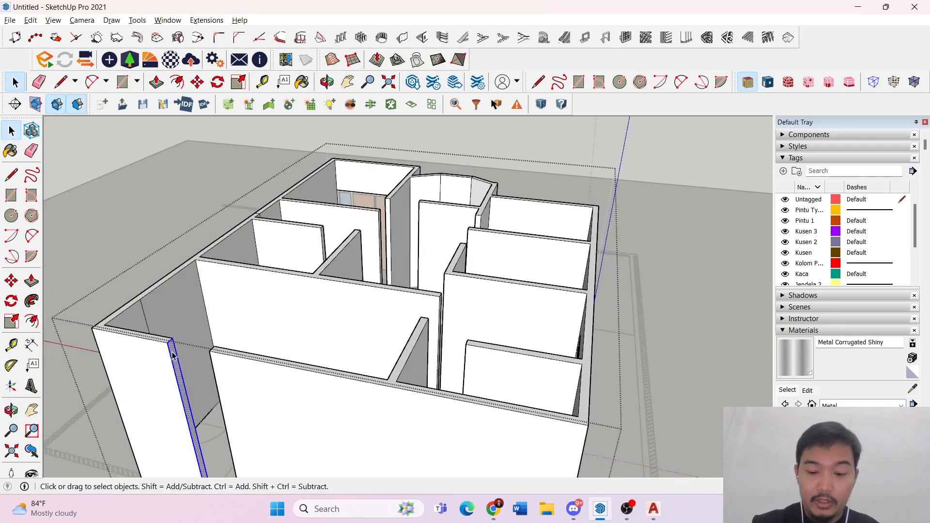
key("p")
left_click(173, 354)
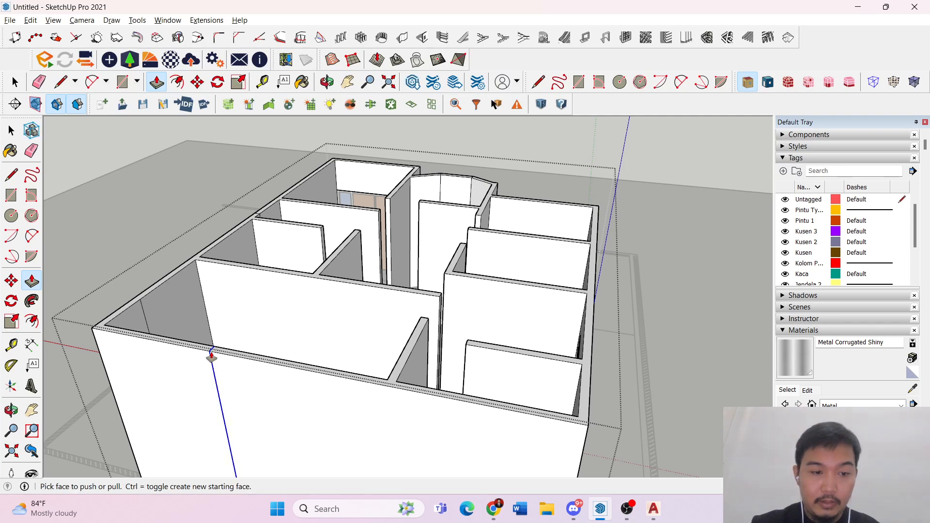
key("space")
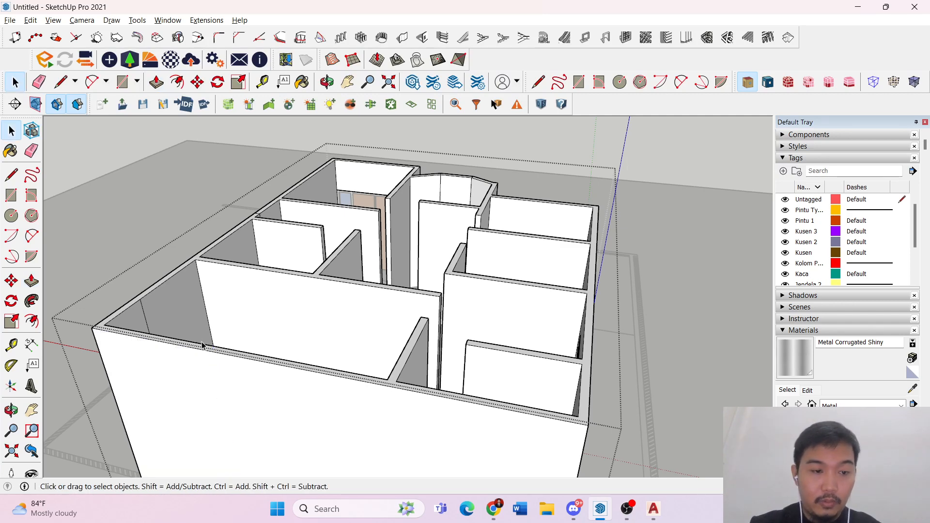
scroll(146, 317, "down", 3)
middle_click_drag(146, 317, 184, 320)
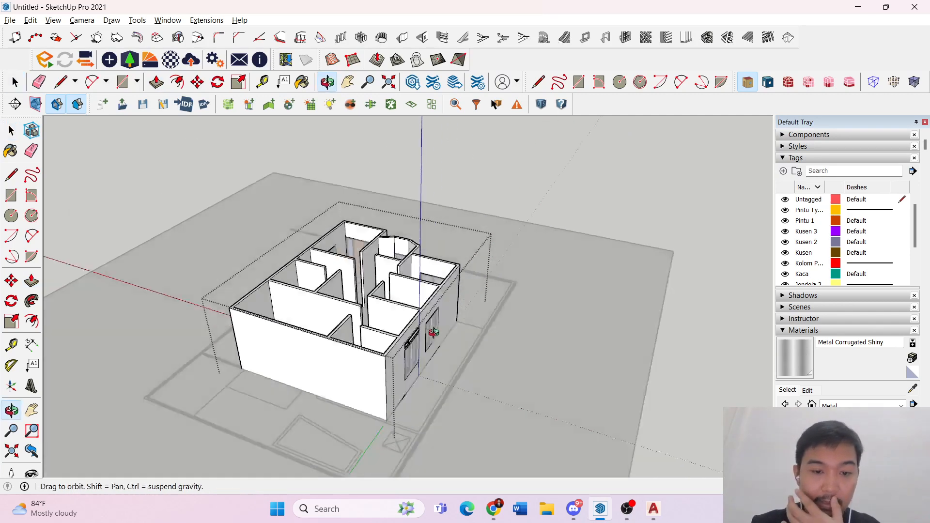
scroll(450, 346, "up", 6)
scroll(450, 345, "down", 5)
middle_click_drag(593, 345, 305, 309)
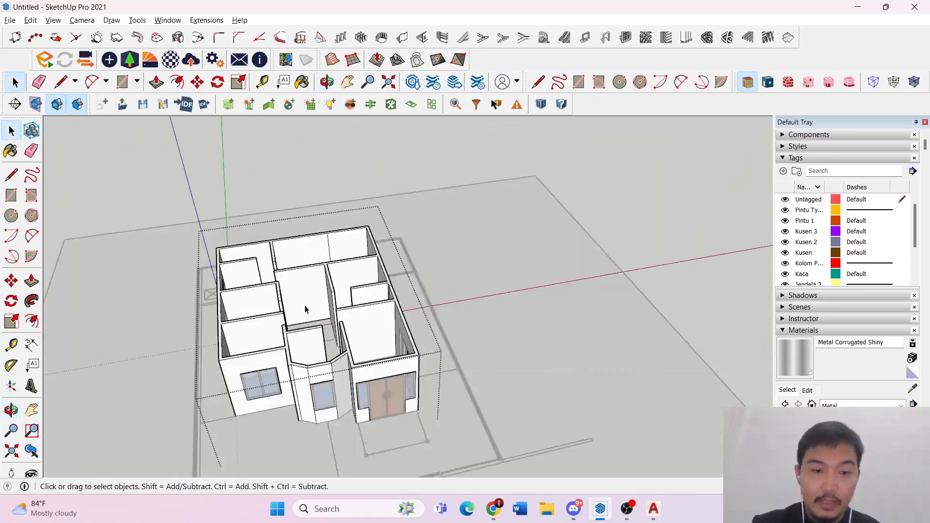
key("Escape")
- Draw a rectangle between the walls of the small rear corner room to cover its floor
middle_click_drag(376, 365, 239, 411)
scroll(242, 218, "up", 5)
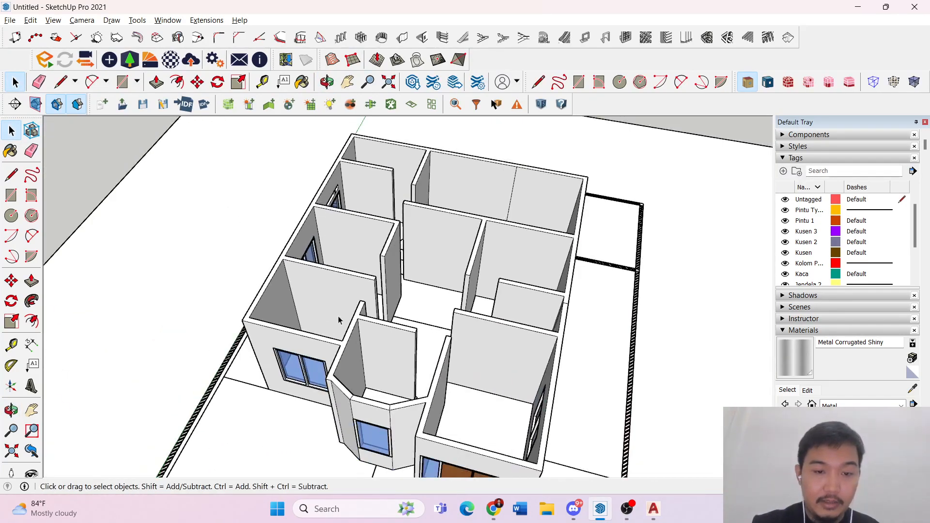
scroll(242, 218, "down", 6)
middle_click_drag(242, 218, 288, 205)
scroll(288, 206, "up", 6)
middle_click_drag(399, 335, 380, 293)
key("r")
left_click(356, 254)
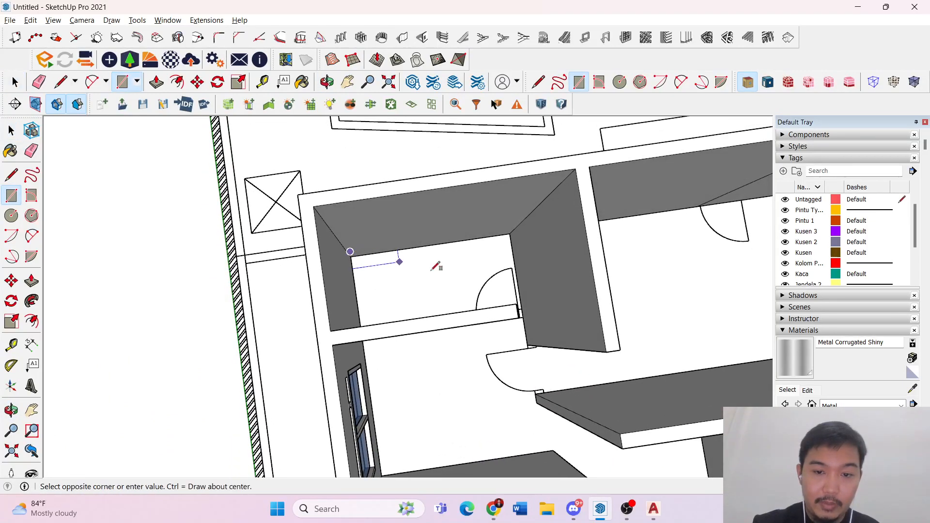
scroll(525, 303, "up", 5)
left_click(516, 302)
key("space")
scroll(496, 292, "down", 5)
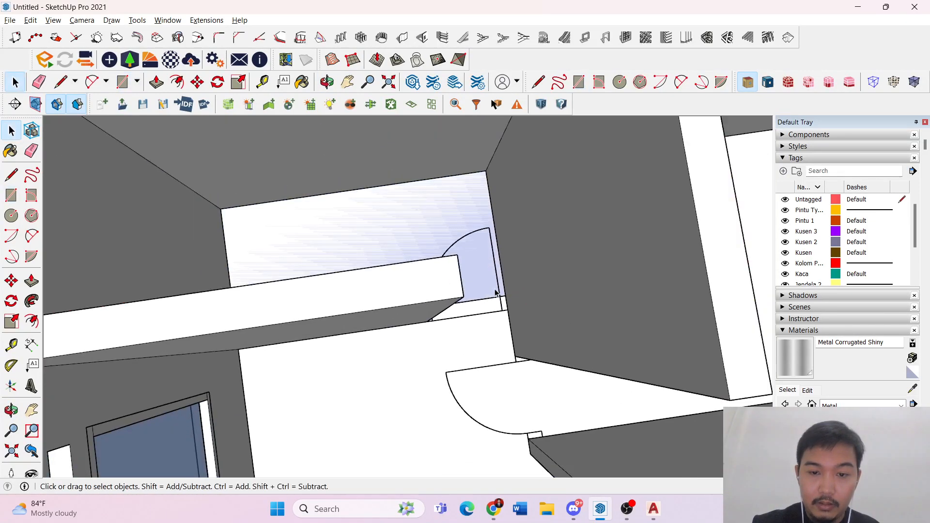
- Raise the corner room's floor face into a slab with Push/Pull and turn the slab into a group
key("p")
left_click(426, 257)
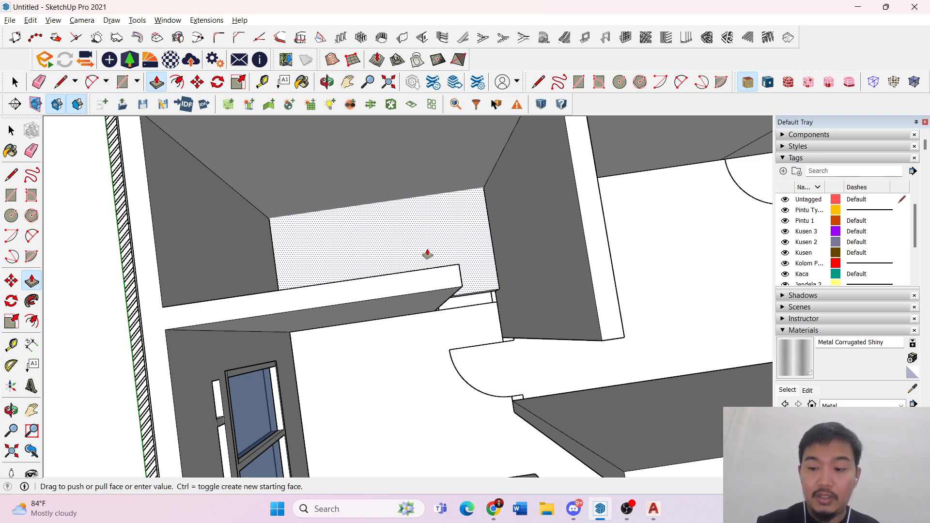
key("Escape")
key("space")
left_click(429, 243)
right_click(428, 242)
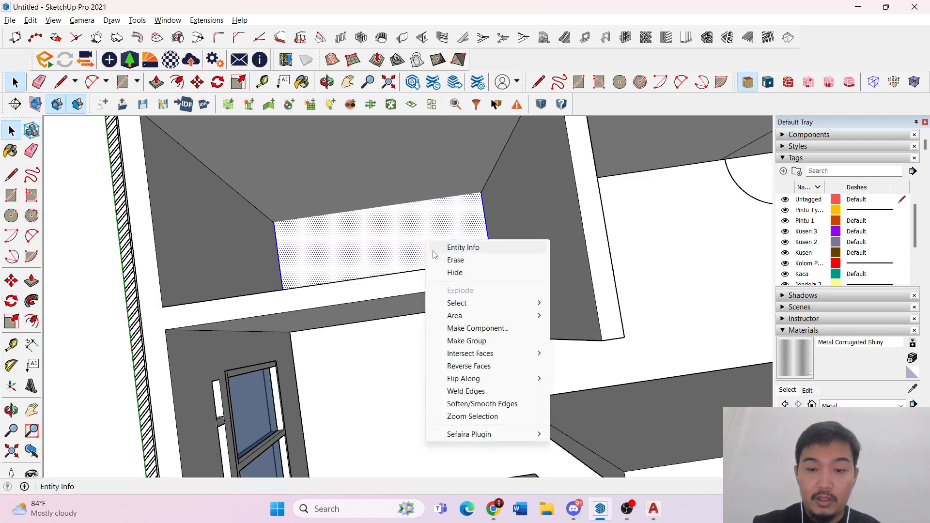
left_click(468, 366)
middle_click_drag(473, 342, 401, 264)
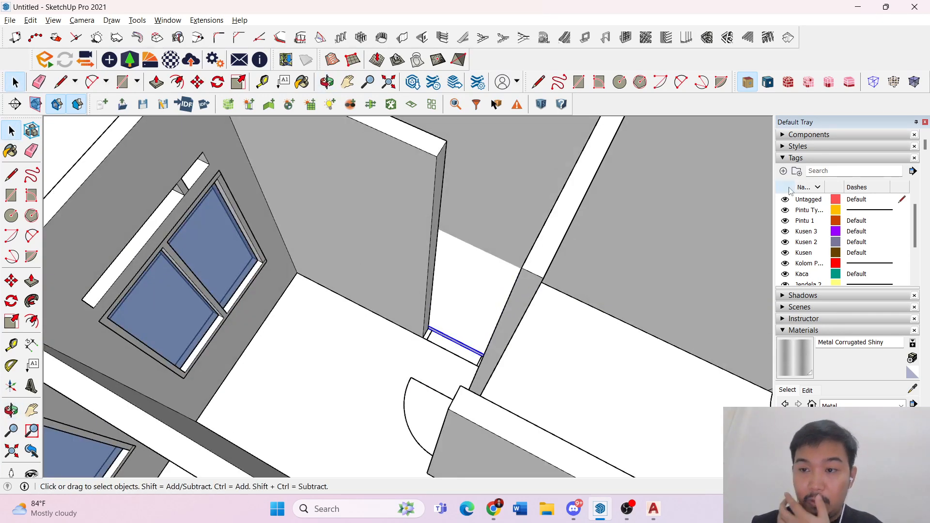
- Add a tag named Lantai and make Kusen 3 the active tag
left_click(784, 171)
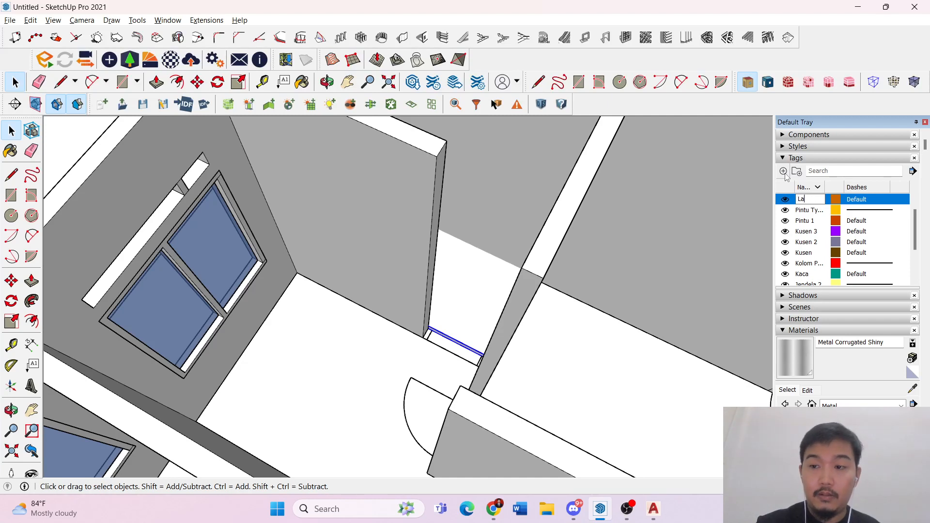
left_click(896, 234)
double_click(486, 281)
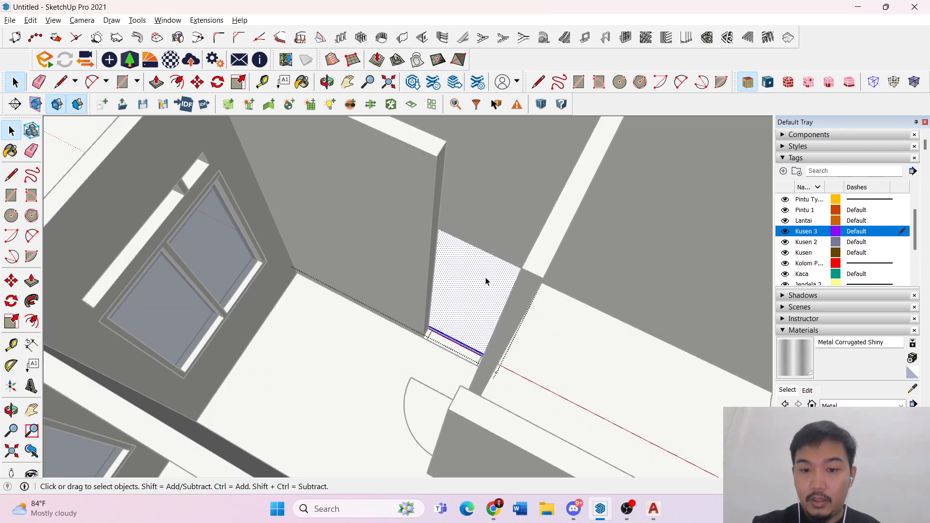
key("Escape")
double_click(446, 282)
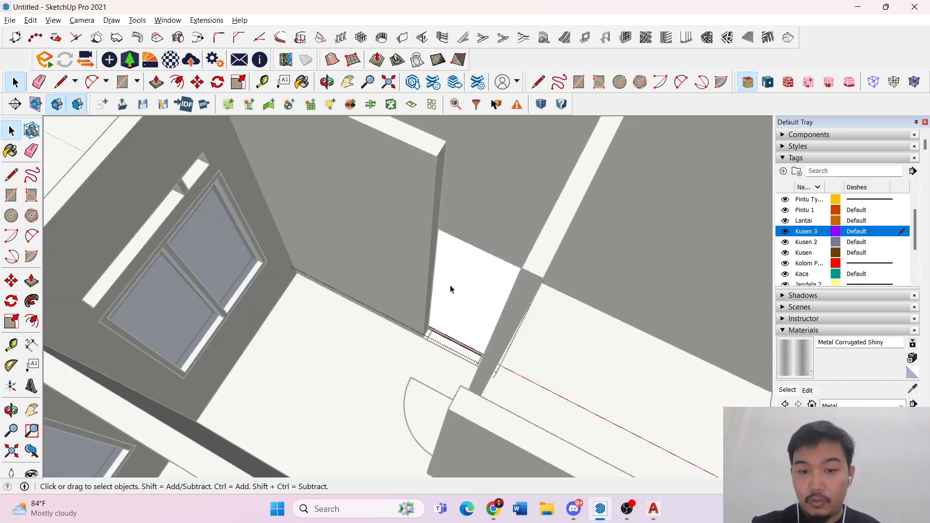
double_click(463, 296)
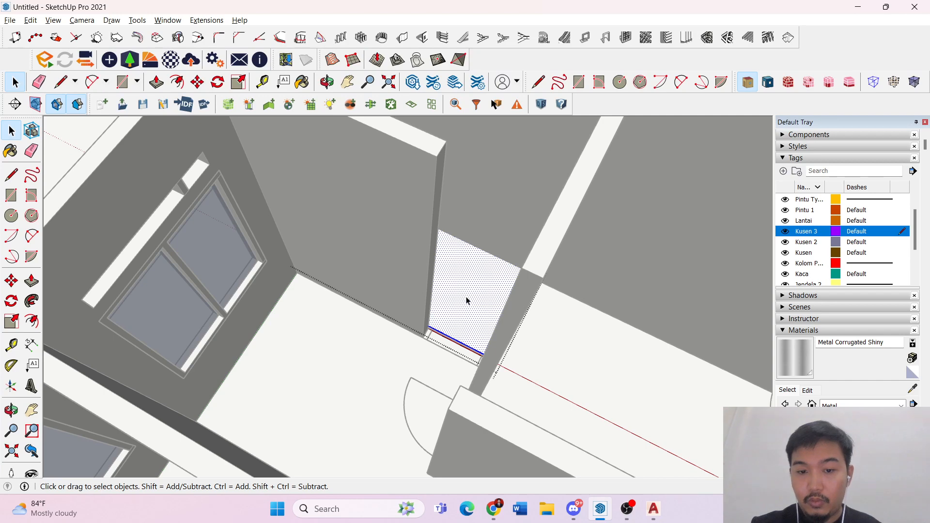
key("Escape")
double_click(466, 311)
double_click(466, 311)
key("Escape")
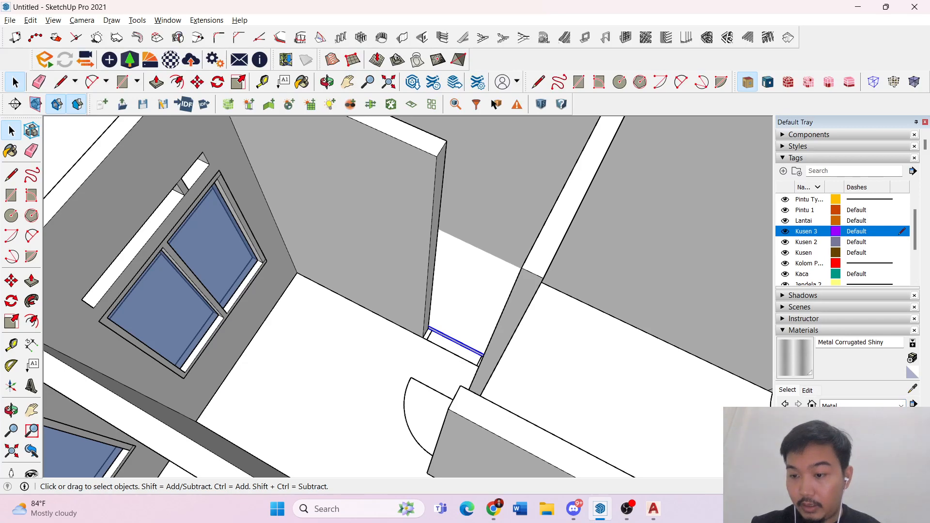
- Paint the corner room's floor slab with Marble Carrara Floor Tile from the Tile collection
scroll(865, 388, "down", 3)
left_click(862, 290)
left_click(841, 418)
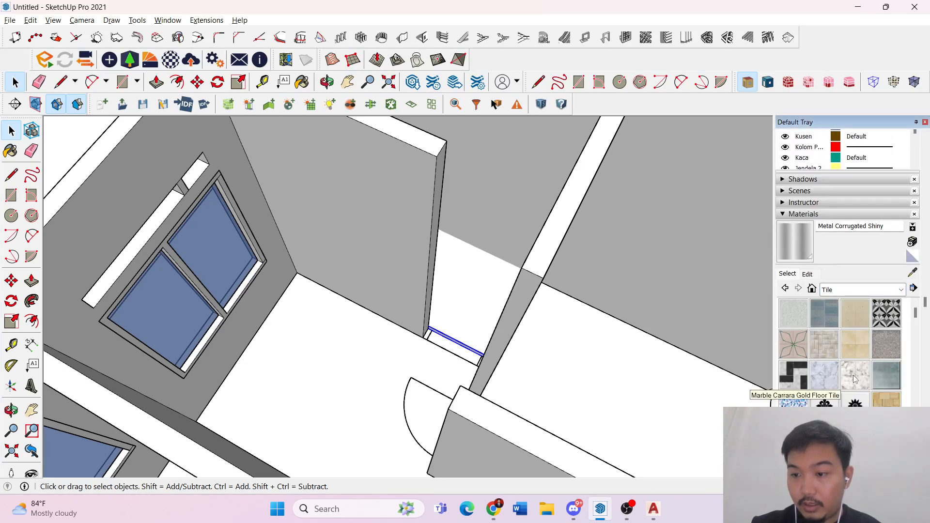
left_click(824, 376)
left_click(490, 297)
key("space")
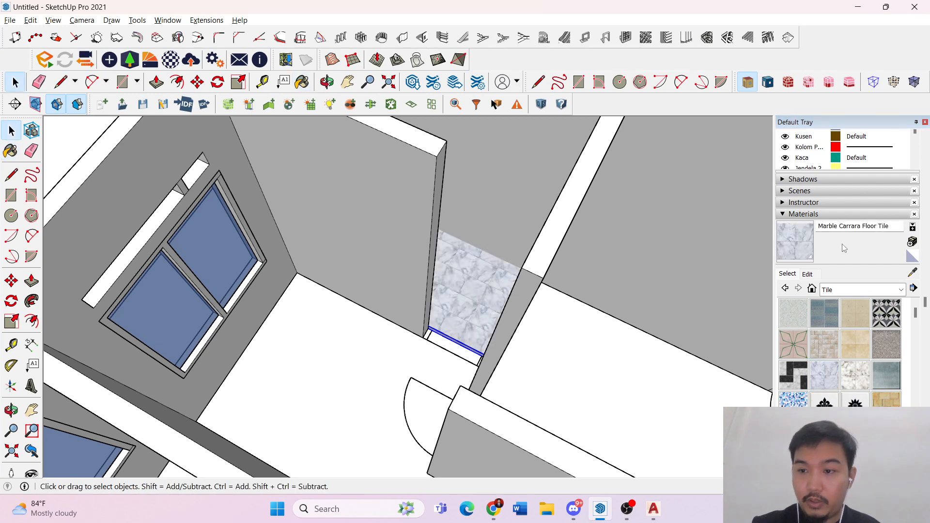
- Assign the Lantai tag to the marble floor group
scroll(843, 248, "up", 3)
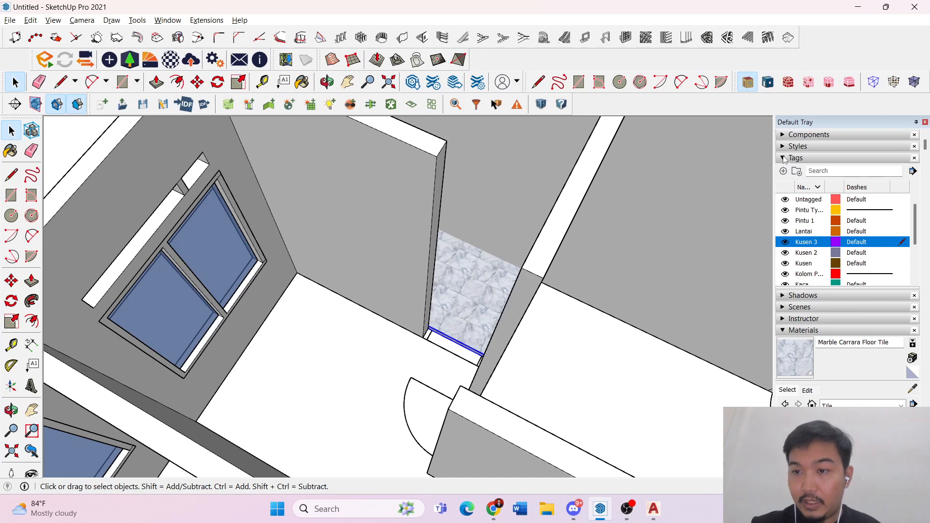
left_click(785, 159)
left_click(783, 204)
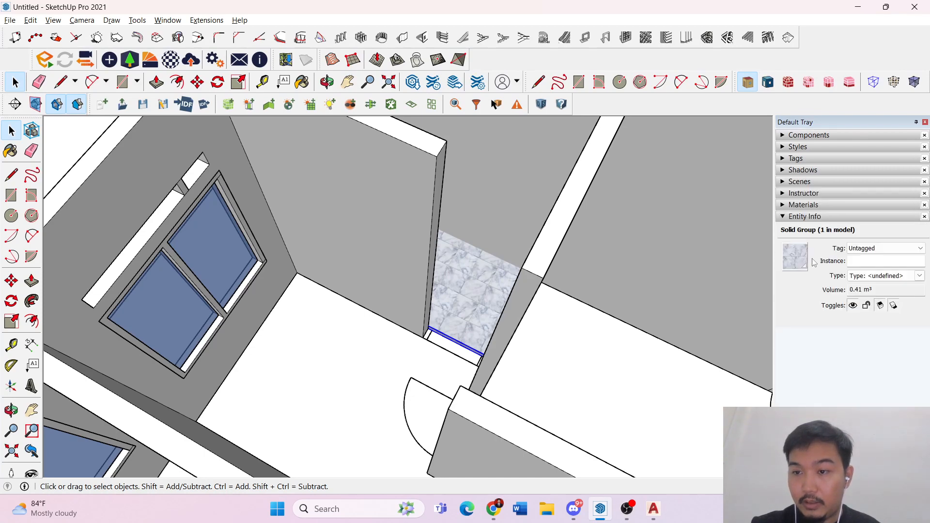
left_click(879, 249)
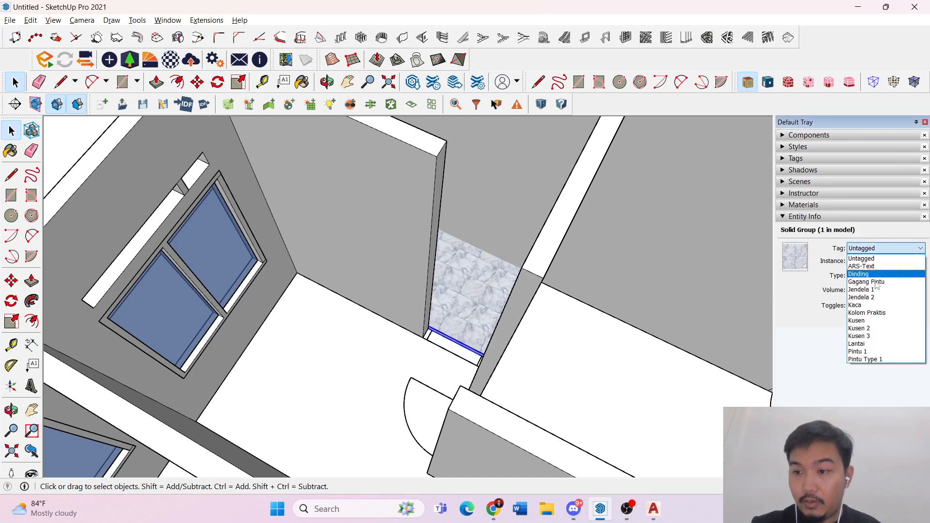
left_click(866, 344)
scroll(464, 308, "down", 3)
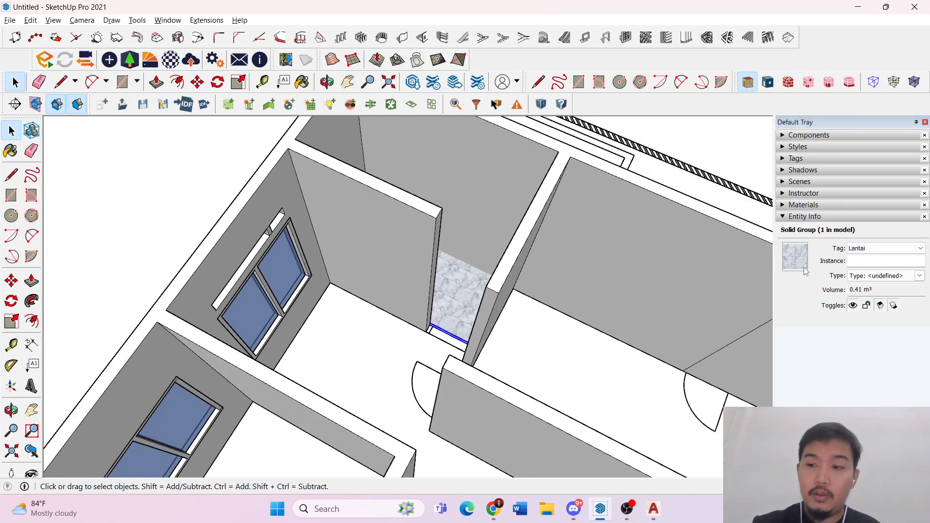
- Switch the Lantai tag's visibility off and on to check that it controls the marble floor
left_click(782, 160)
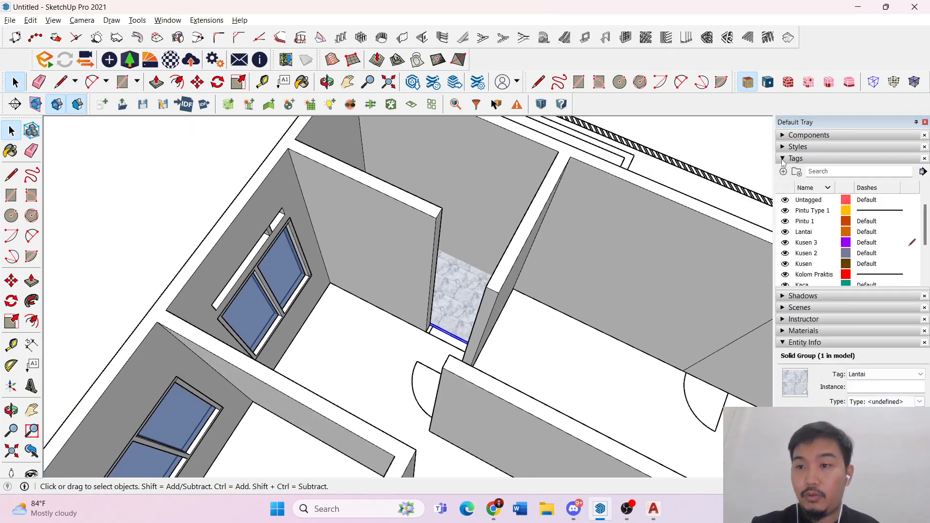
left_click(785, 233)
left_click(785, 233)
- Draw a rectangle over the floor of the long rear room next to the marble-tiled room, from corner to opposite corner
scroll(335, 262, "down", 2)
scroll(338, 327, "up", 5)
middle_click_drag(339, 327, 376, 307)
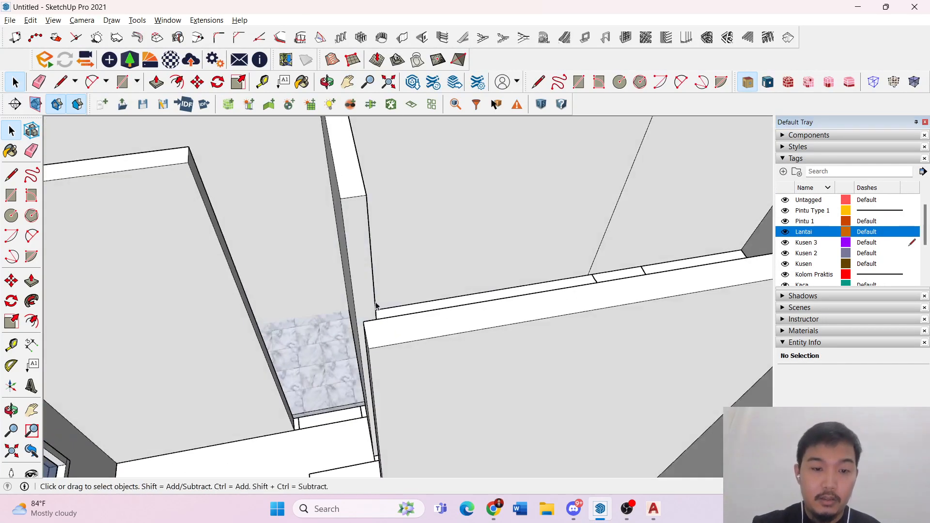
scroll(339, 319, "down", 7)
scroll(247, 312, "up", 4)
middle_click_drag(266, 347, 192, 429)
scroll(386, 394, "down", 3)
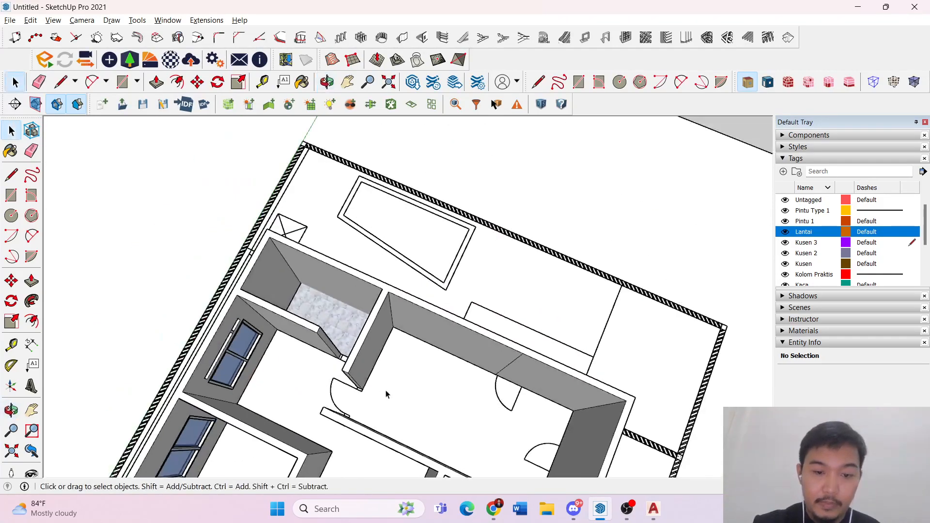
scroll(386, 395, "up", 6)
key("r")
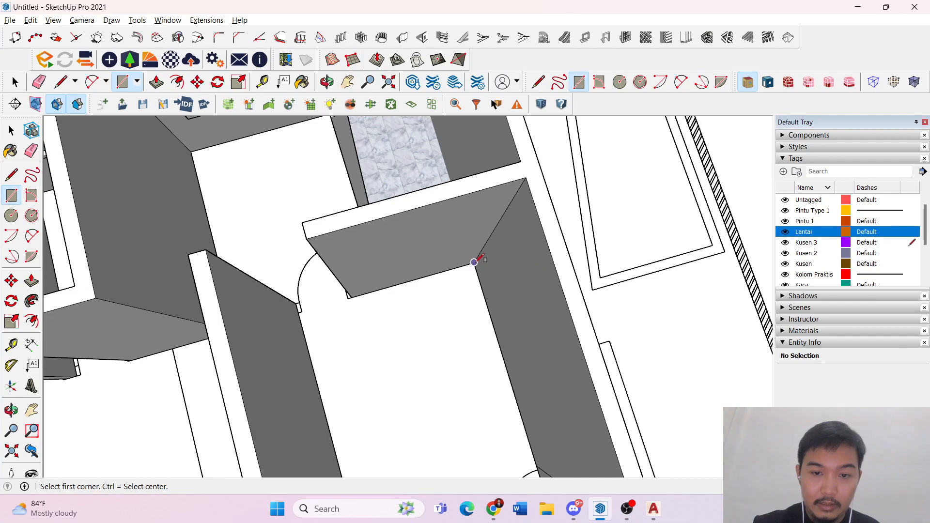
scroll(588, 332, "down", 5)
scroll(650, 260, "up", 6)
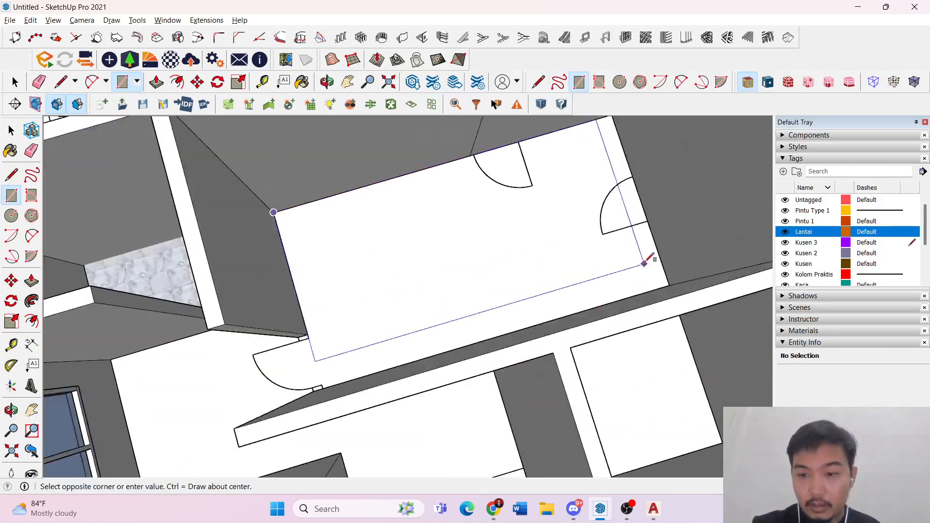
left_click(677, 291)
scroll(530, 271, "down", 5)
key("space")
- Raise the long rear room's floor rectangle into a slab with Push/Pull
middle_click_drag(249, 264, 291, 213)
scroll(255, 304, "down", 3)
scroll(256, 304, "up", 8)
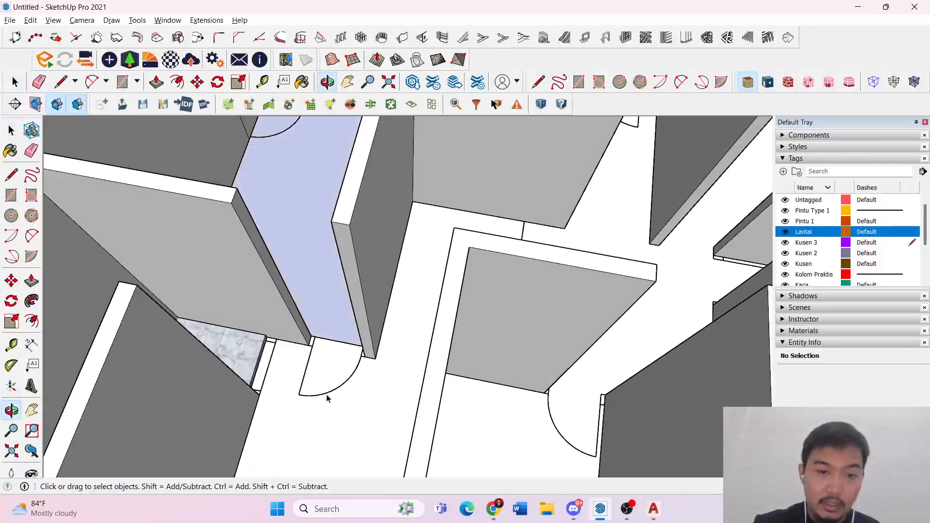
key("p")
left_click(426, 266)
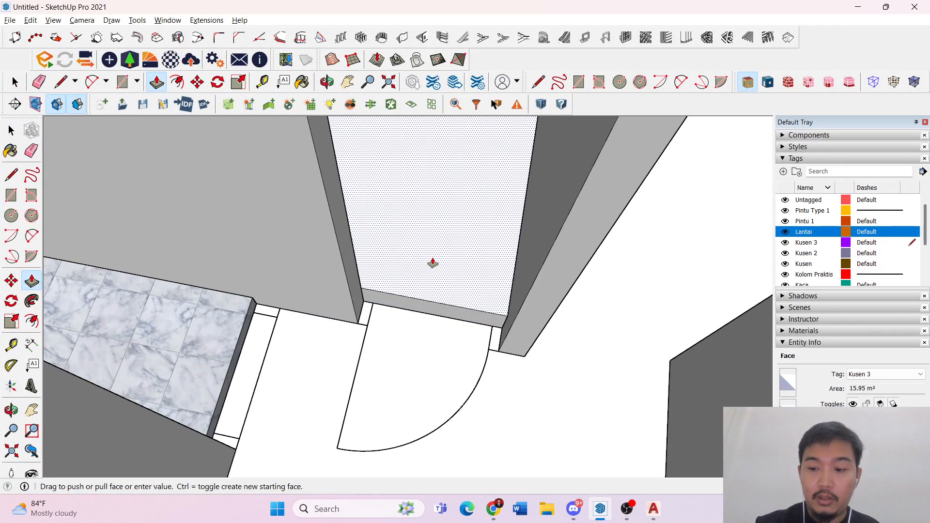
key("space")
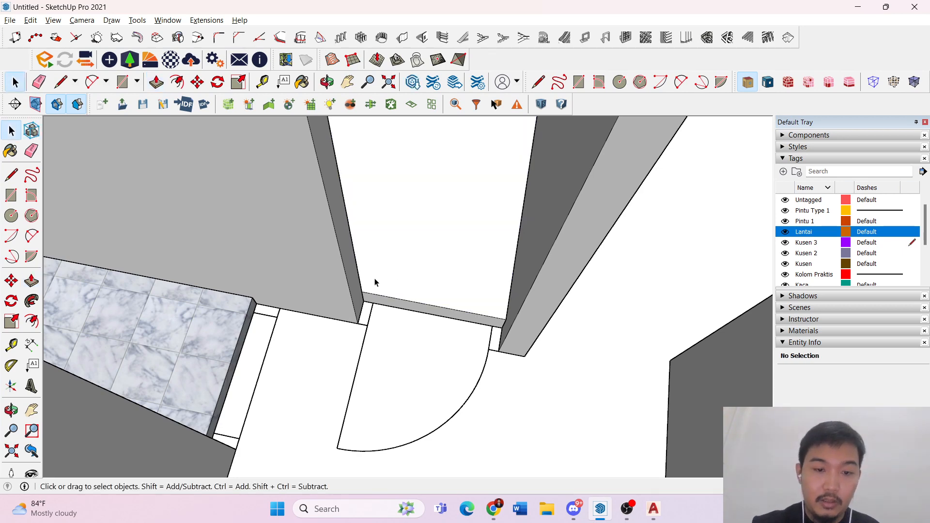
- Mark the slab's front face at the doorway with a line and push/pull that face through the door opening
middle_click_drag(374, 279, 387, 298)
triple_click(387, 298)
scroll(383, 295, "up", 2)
key("l")
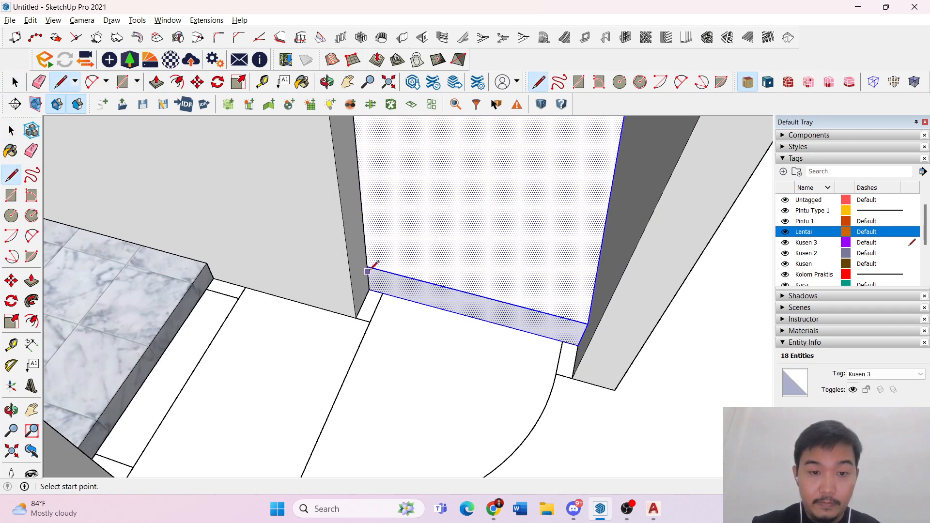
left_click(369, 289)
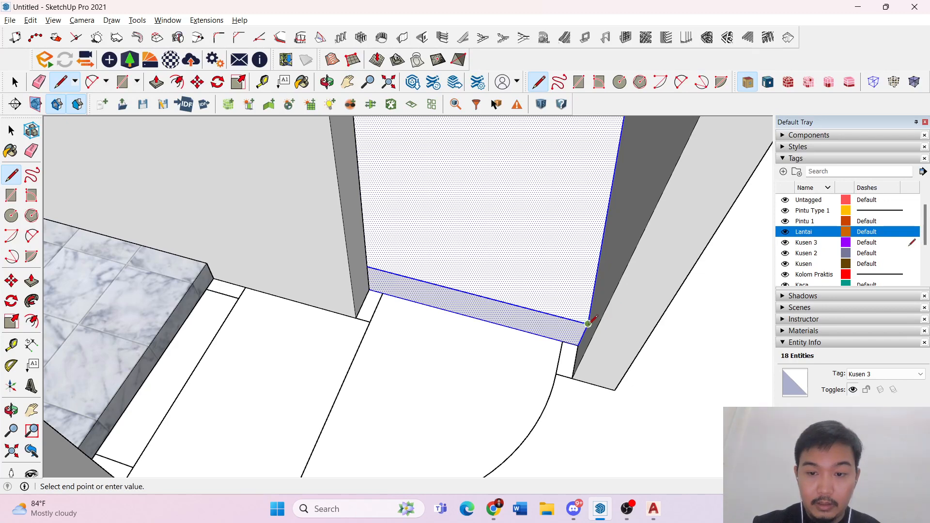
key("space")
key("p")
left_click_drag(499, 317, 344, 304)
left_click(355, 311)
left_click(386, 320)
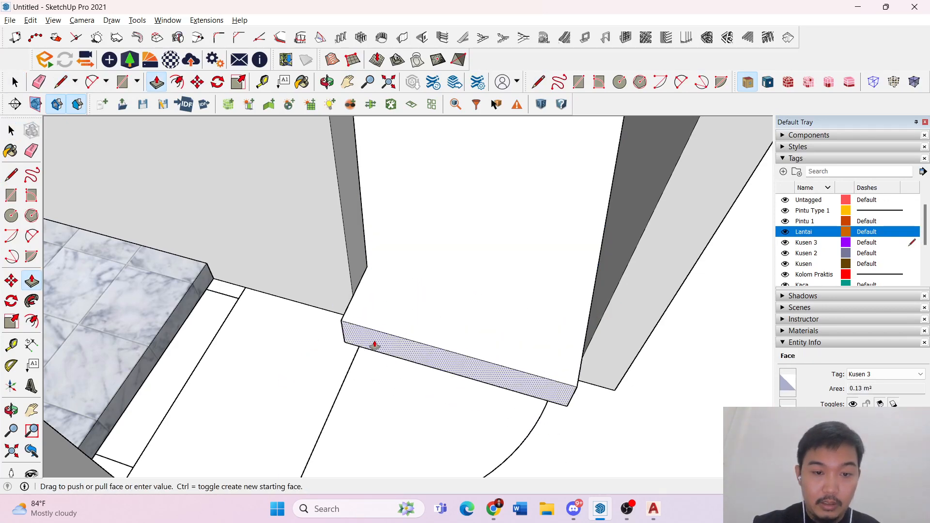
- Extend the doorway strip of the slab across the adjoining room to its window wall
scroll(413, 280, "down", 7)
middle_click_drag(413, 280, 317, 371)
scroll(317, 371, "up", 4)
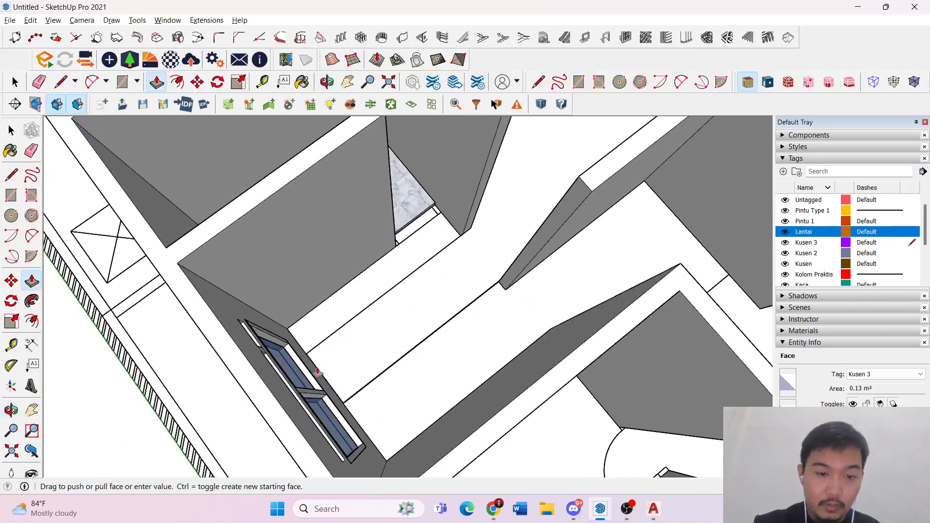
left_click(287, 330)
- Split the strip's side face at the wall corner with a line and push/pull it towards the marble-tiled room
middle_click_drag(292, 331, 355, 292)
key("space")
scroll(339, 294, "up", 2)
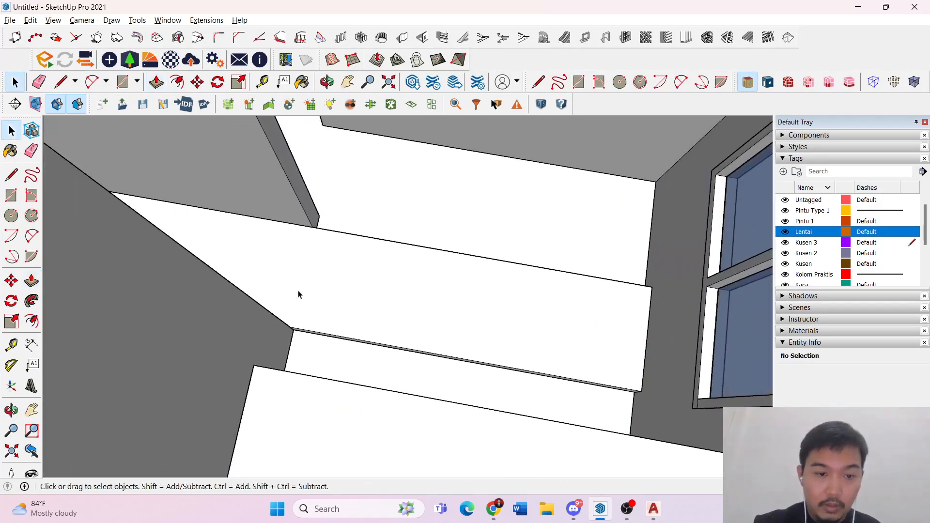
triple_click(299, 293)
mouse_move(301, 325)
middle_mouse_down()
mouse_move(282, 268)
mouse_move(389, 293)
mouse_move(294, 315)
mouse_move(329, 305)
middle_mouse_up()
key("l")
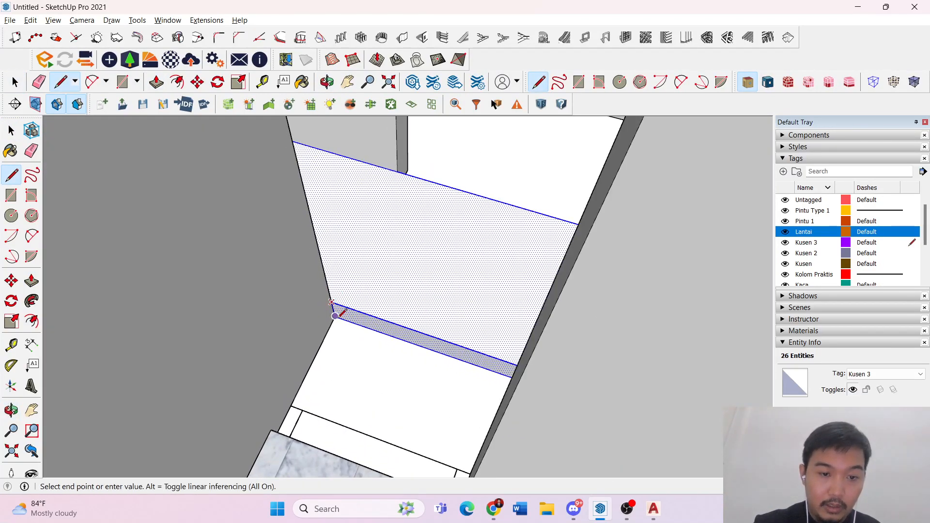
left_click(335, 316)
key("p")
left_click(351, 323)
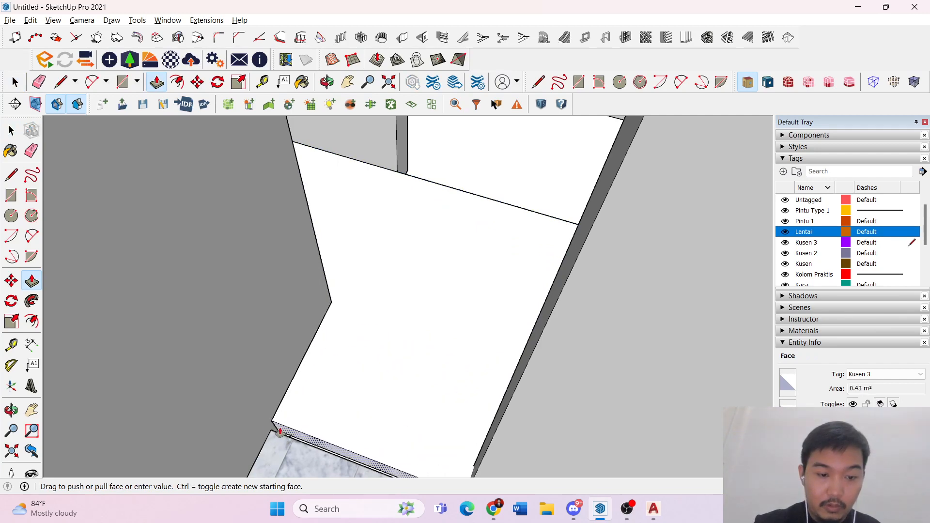
left_click(271, 428)
- Push/pull the strip's side face up to the wall line at the marble-tiled room's doorway
middle_click_drag(287, 413, 495, 311)
key("p")
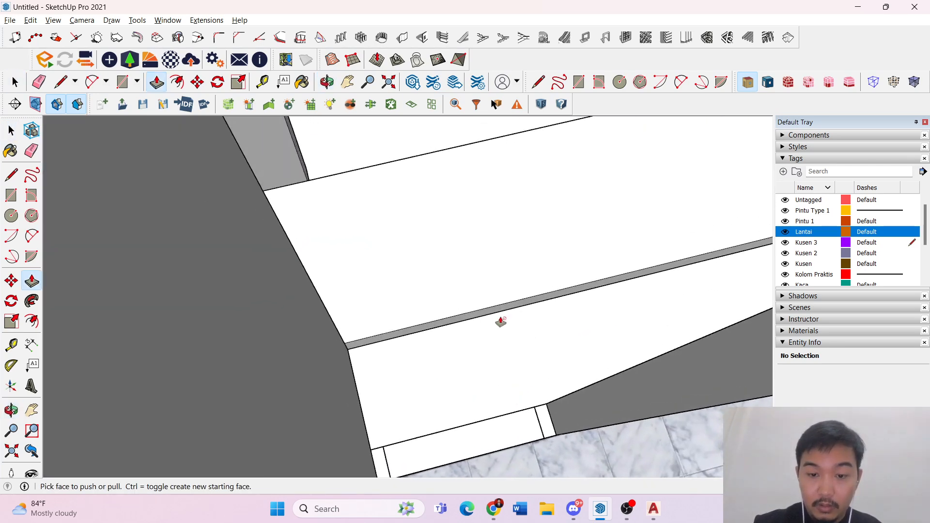
left_click(500, 310)
left_click(503, 309)
left_click(505, 308)
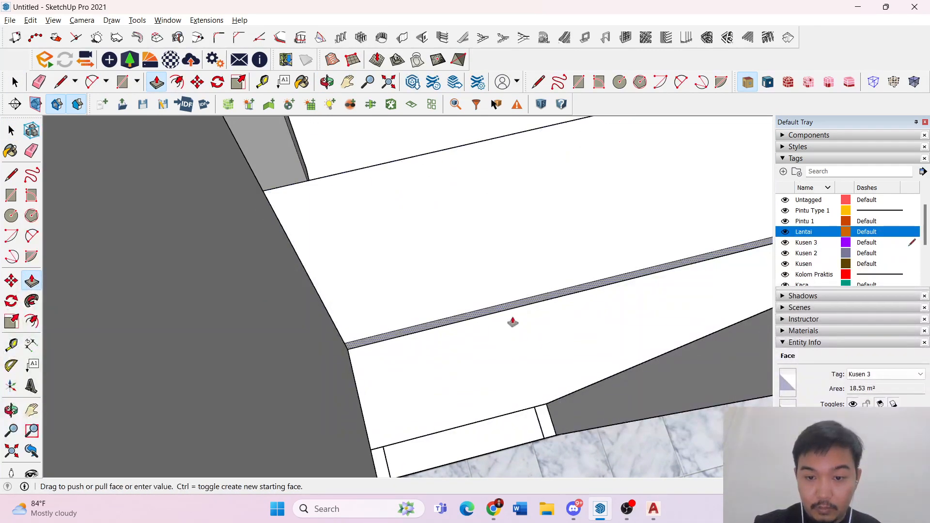
- Divide the slab's end face at the wall corner with a line and push/pull that section across the doorway to the marble-tiled room
middle_click_drag(568, 396, 612, 394)
key("space")
middle_click_drag(565, 374, 533, 398)
key("l")
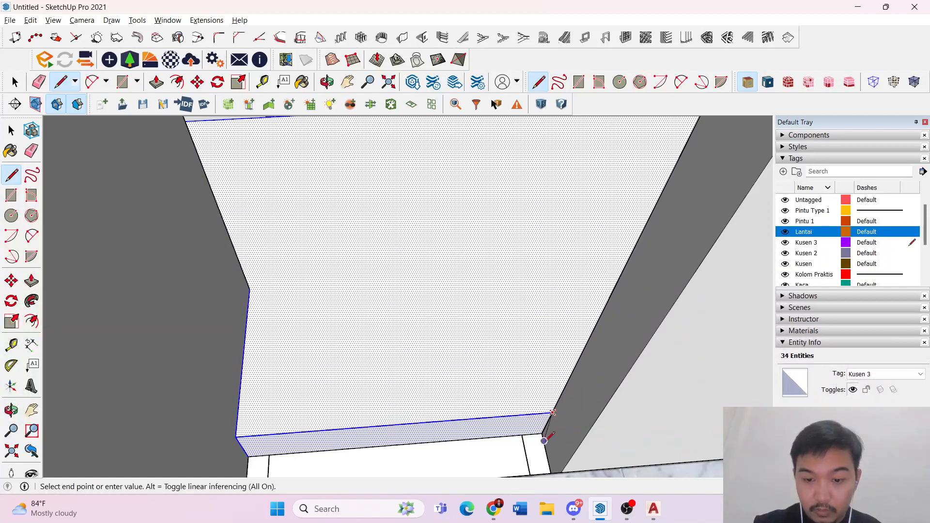
left_click(542, 433)
middle_click_drag(542, 432, 490, 422)
key("p")
left_click(494, 425)
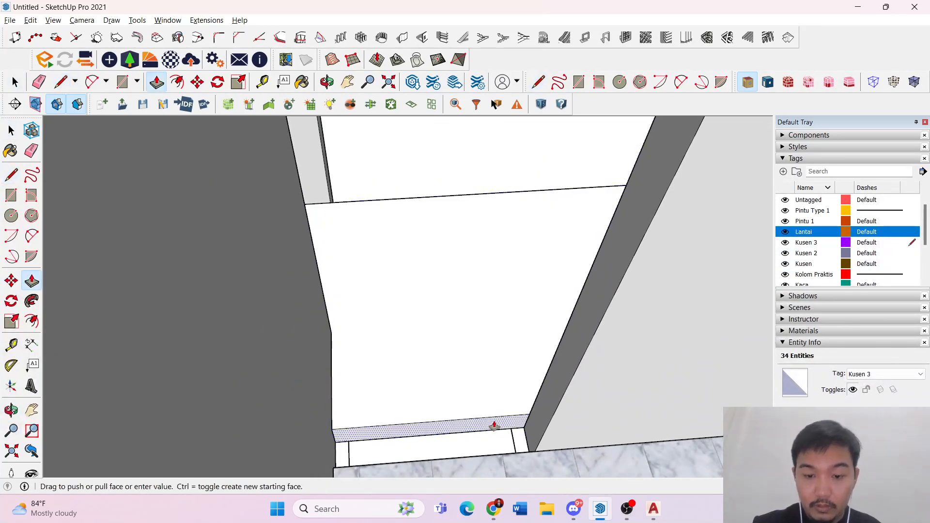
left_click(538, 448)
key("space")
- Push/pull the strip's side face beside the freestanding wall end across the passage to the opposite wall's corner
middle_click_drag(514, 402, 326, 341)
scroll(367, 357, "down", 5)
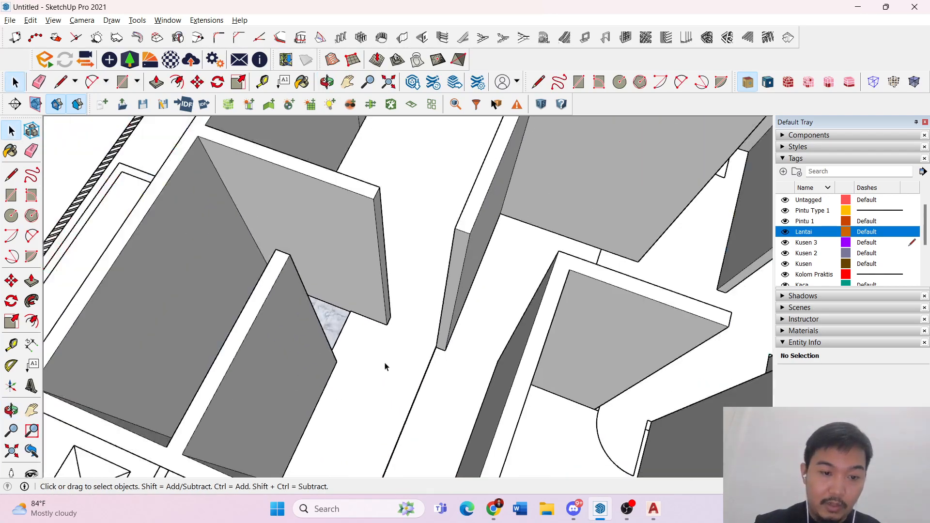
scroll(287, 388, "down", 4)
middle_click_drag(386, 367, 490, 370)
scroll(287, 387, "up", 5)
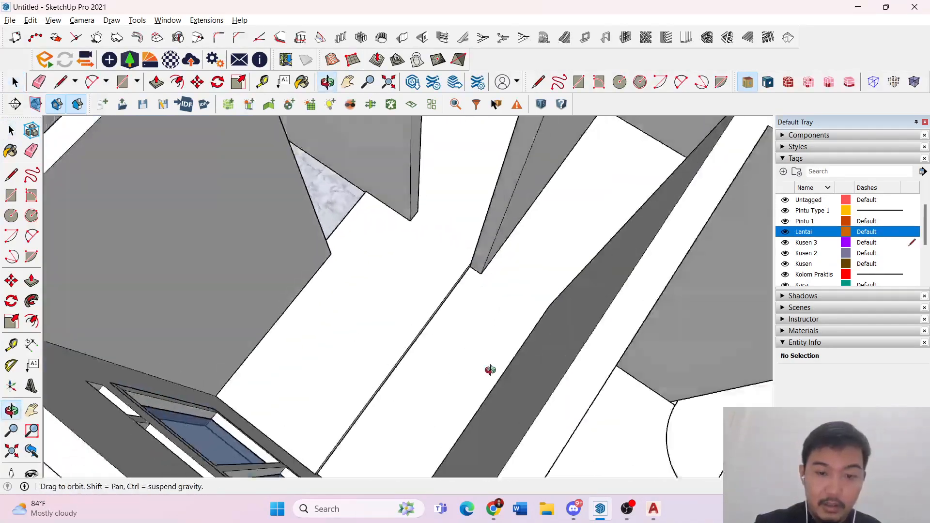
scroll(487, 270, "up", 5)
triple_click(449, 261)
mouse_move(449, 261)
middle_mouse_down()
mouse_move(464, 222)
mouse_move(409, 307)
mouse_move(440, 257)
middle_mouse_up()
key("l")
key("p")
left_click_drag(465, 266, 740, 282)
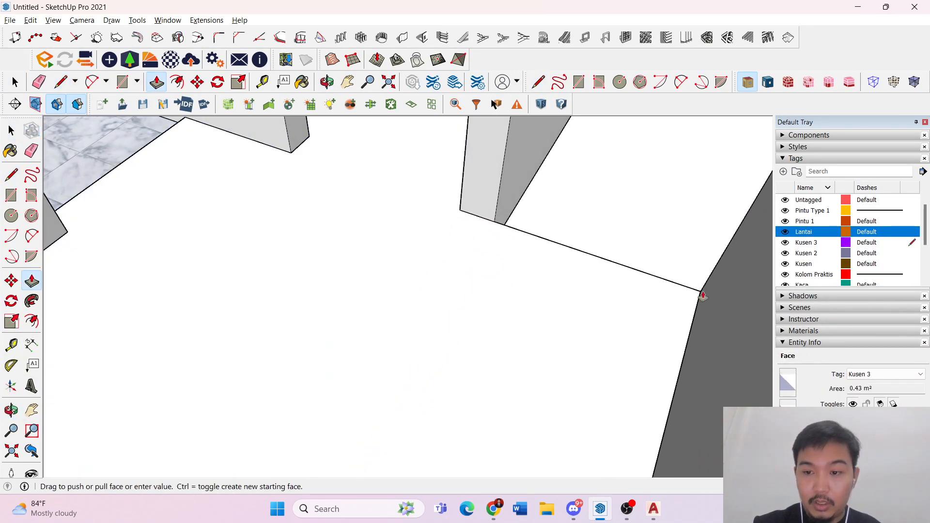
left_click(706, 326)
key("space")
- Push/pull the slab's narrow end face in the passage along the room wall up to the far wall
middle_click_drag(193, 332, 142, 335)
scroll(141, 332, "down", 10)
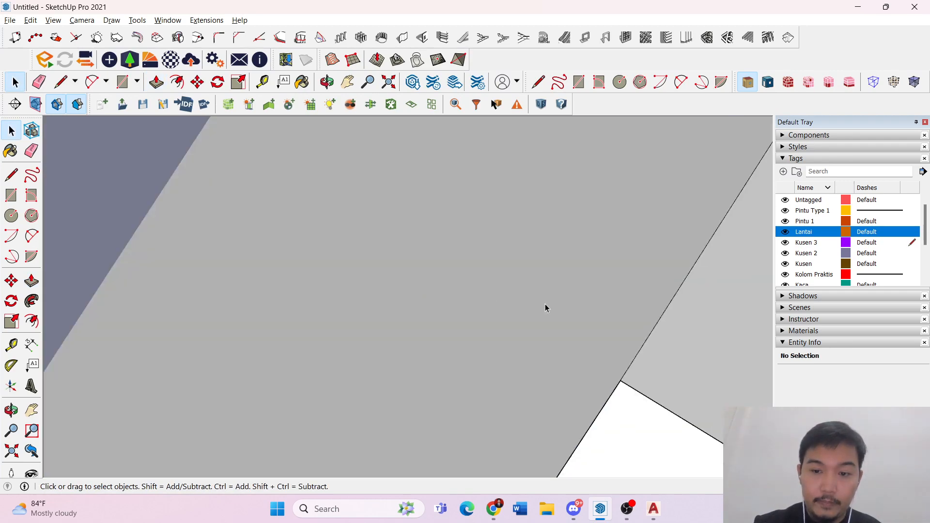
scroll(459, 266, "down", 8)
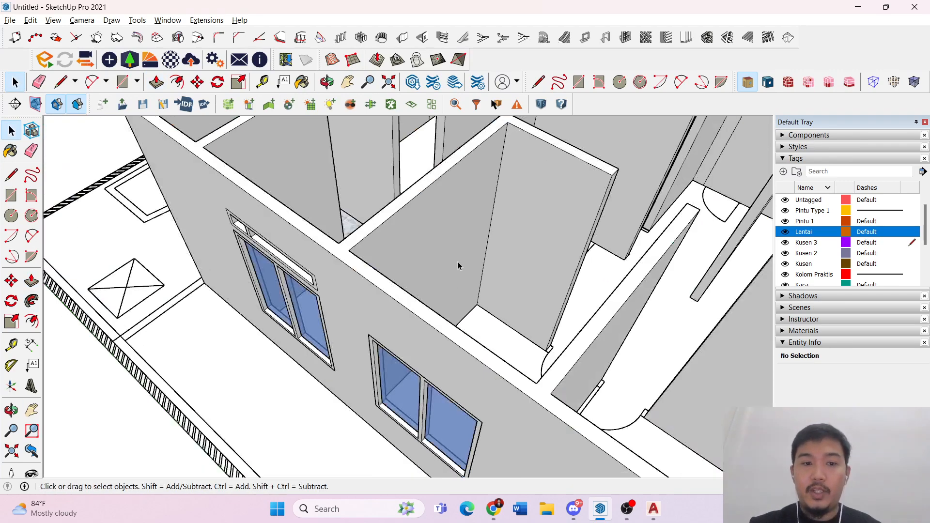
middle_click_drag(458, 265, 301, 283)
scroll(465, 319, "up", 5)
middle_click_drag(465, 320, 395, 294)
double_click(322, 322)
scroll(291, 322, "down", 6)
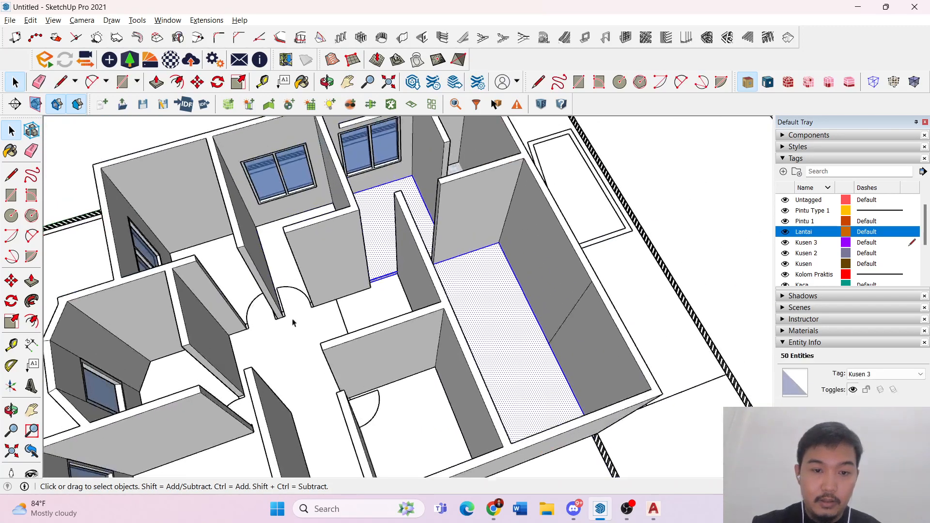
scroll(409, 266, "up", 6)
double_click(408, 266)
scroll(407, 266, "up", 3)
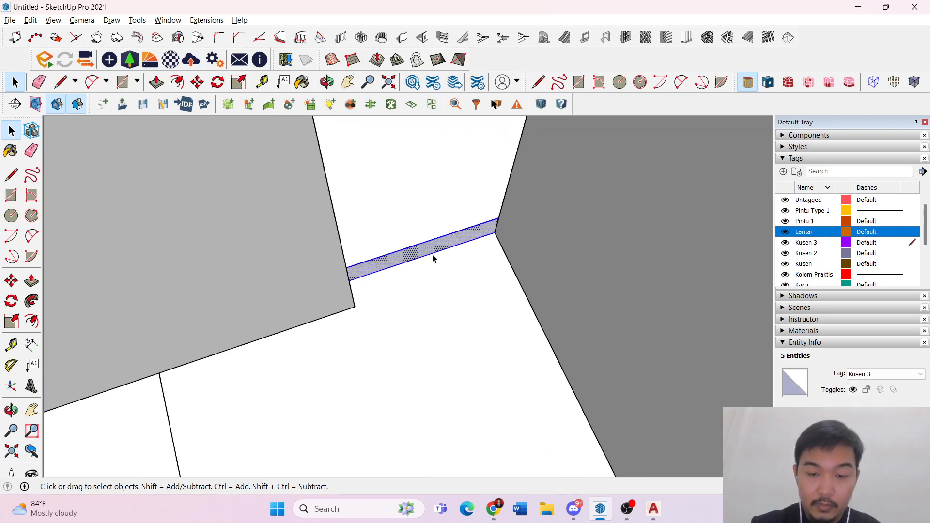
key("l")
key("Escape")
key("space")
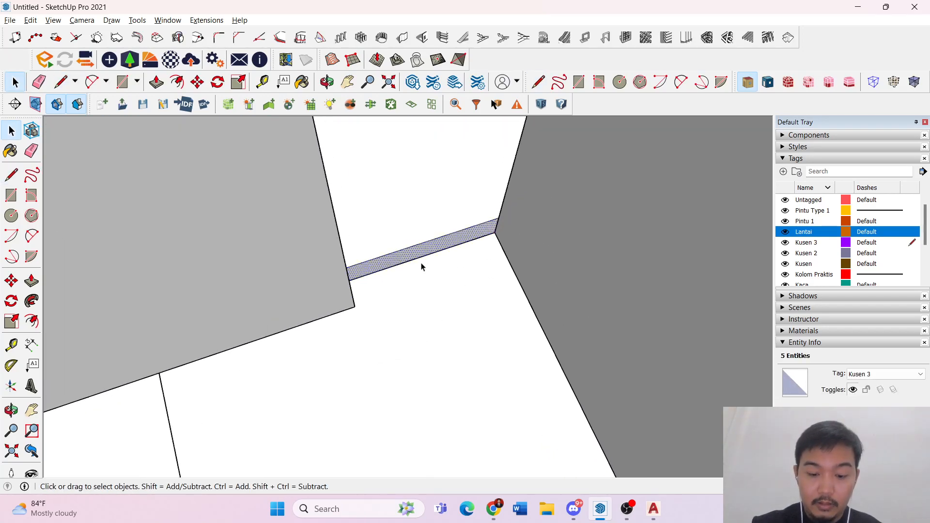
key("p")
middle_click_drag(431, 251, 611, 311)
scroll(612, 311, "down", 5)
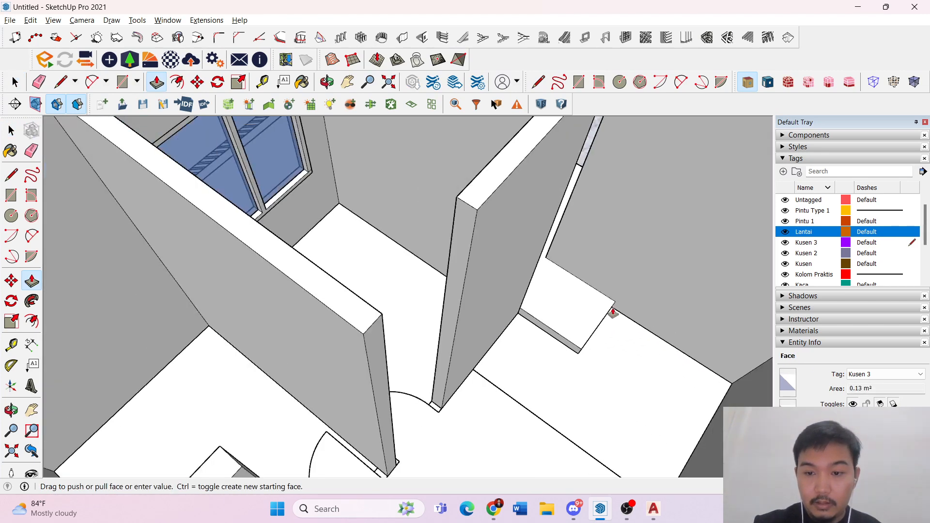
left_click(737, 374)
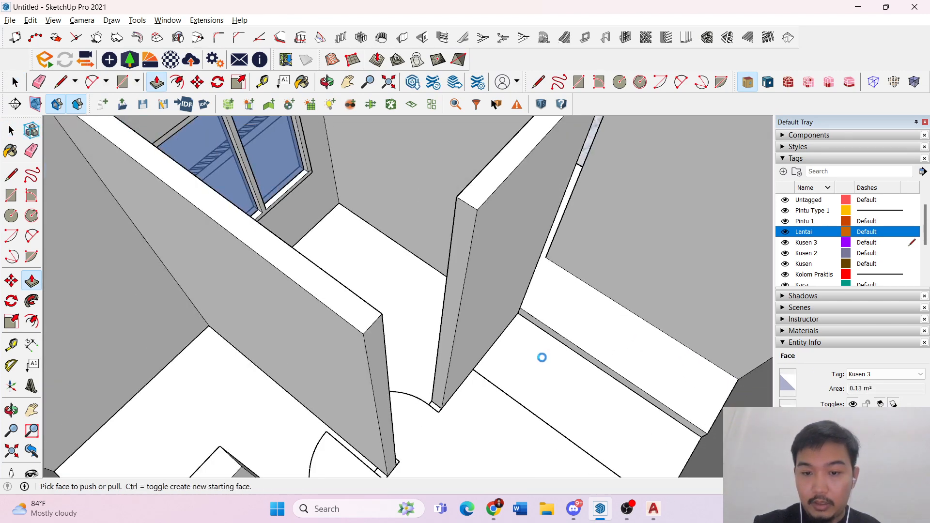
- Push/pull the new strip's long side face outward to the floor plan line between the two walls
middle_click_drag(541, 357, 550, 317)
key("space")
triple_click(549, 315)
scroll(512, 315, "up", 4)
key("l")
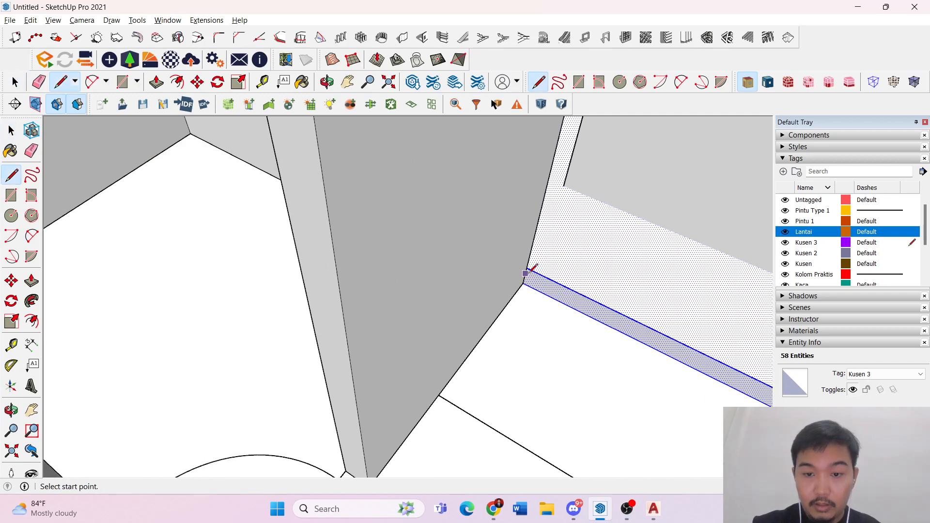
key("space")
middle_click_drag(529, 281, 494, 274)
key("p")
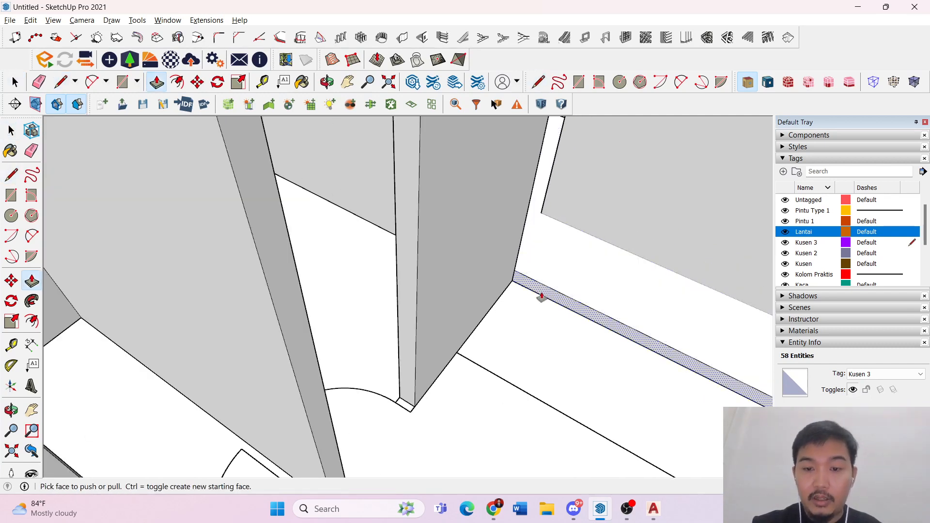
left_click(489, 326)
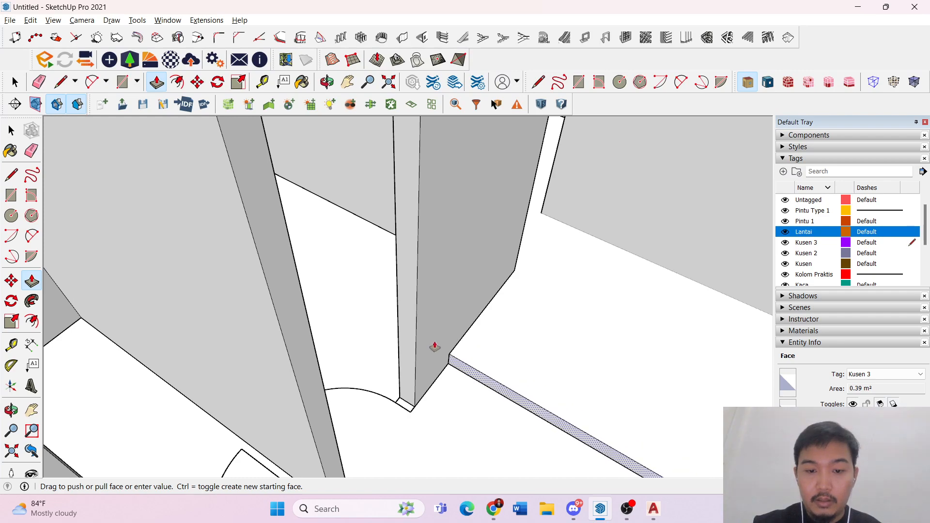
left_click(484, 363)
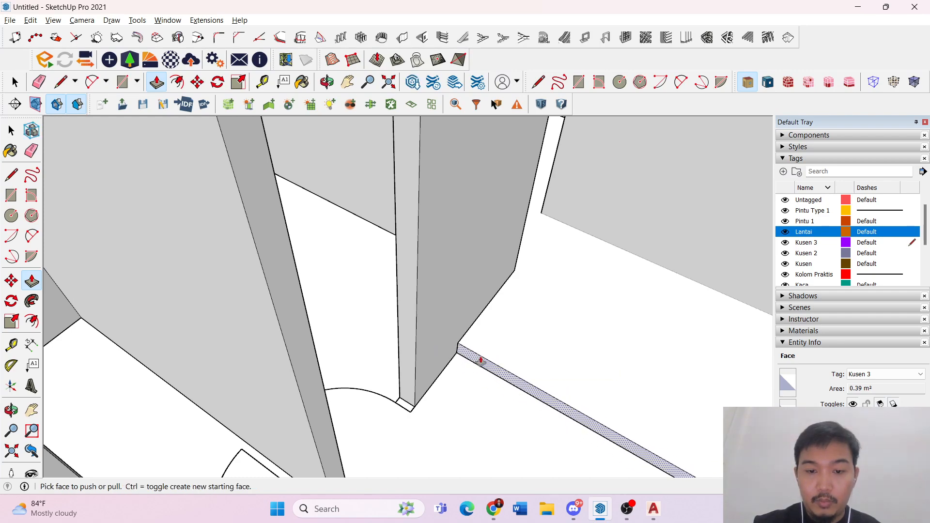
key("space")
scroll(509, 272, "down", 6)
middle_click_drag(508, 272, 586, 364)
scroll(533, 351, "up", 5)
middle_click_drag(524, 329, 625, 331)
key("r")
scroll(460, 286, "down", 8)
key("space")
scroll(547, 294, "up", 6)
scroll(225, 252, "down", 5)
scroll(167, 237, "up", 5)
key("r")
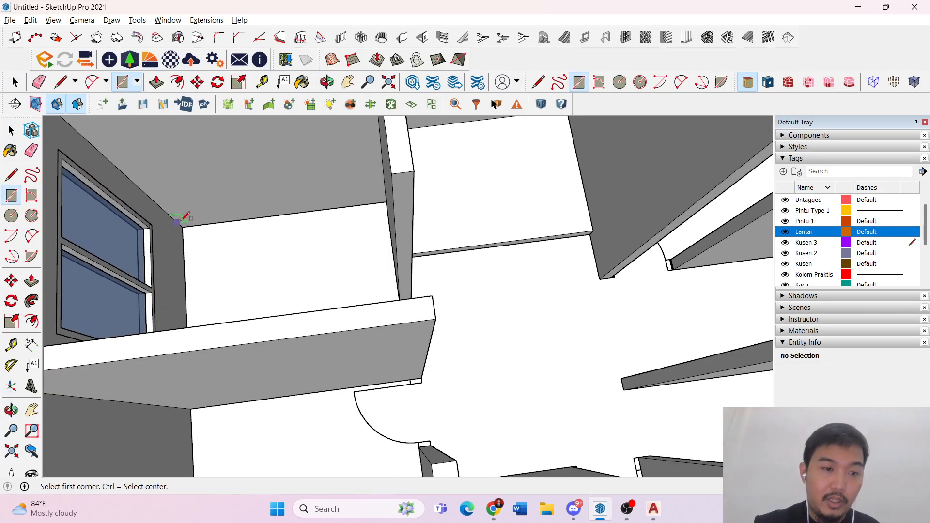
key("space")
scroll(182, 226, "down", 8)
scroll(440, 239, "up", 1)
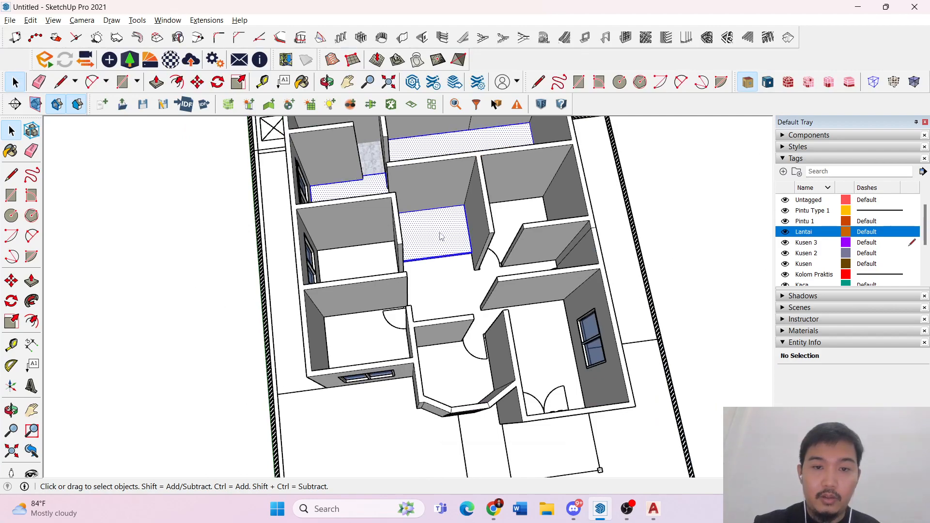
- Select all connected geometry of the extended floor slab, make it a group and assign it the Lantai tag
right_click(440, 232)
left_click(497, 333)
middle_click_drag(427, 310, 255, 288)
key("ctrl+shift+i")
scroll(513, 331, "up", 6)
middle_click_drag(482, 328, 349, 311)
left_click(340, 295)
scroll(344, 297, "down", 4)
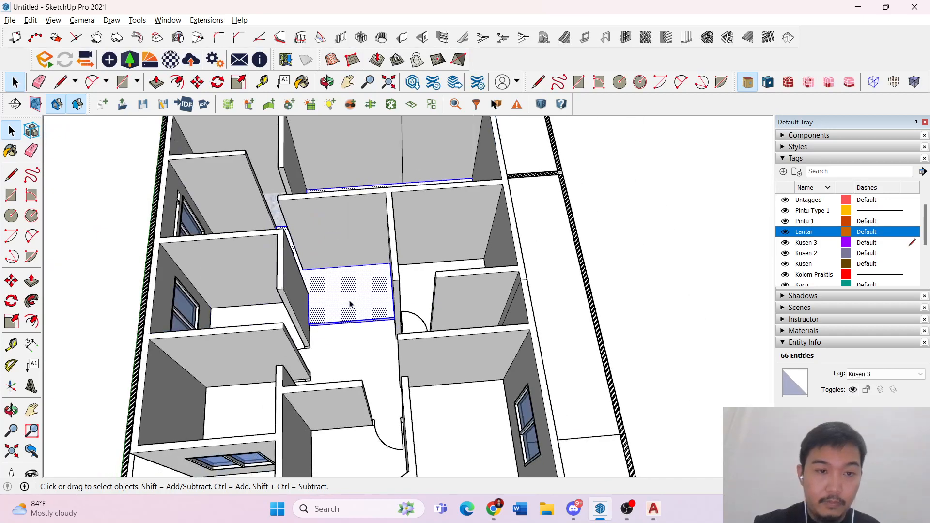
right_click(350, 304)
left_click(378, 200)
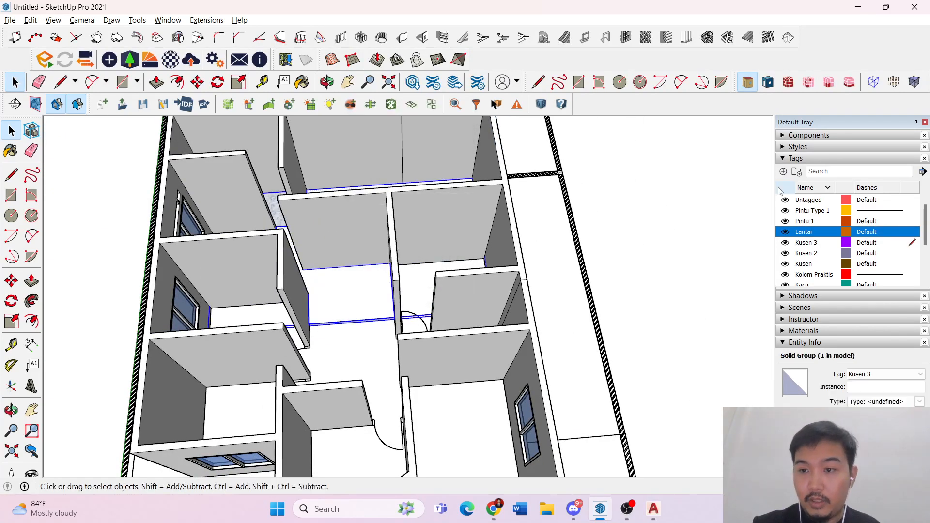
left_click(887, 377)
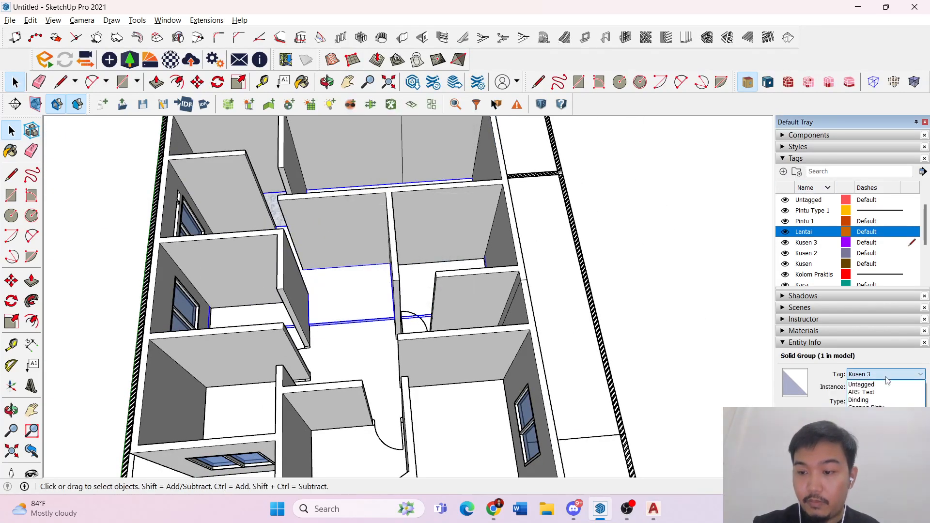
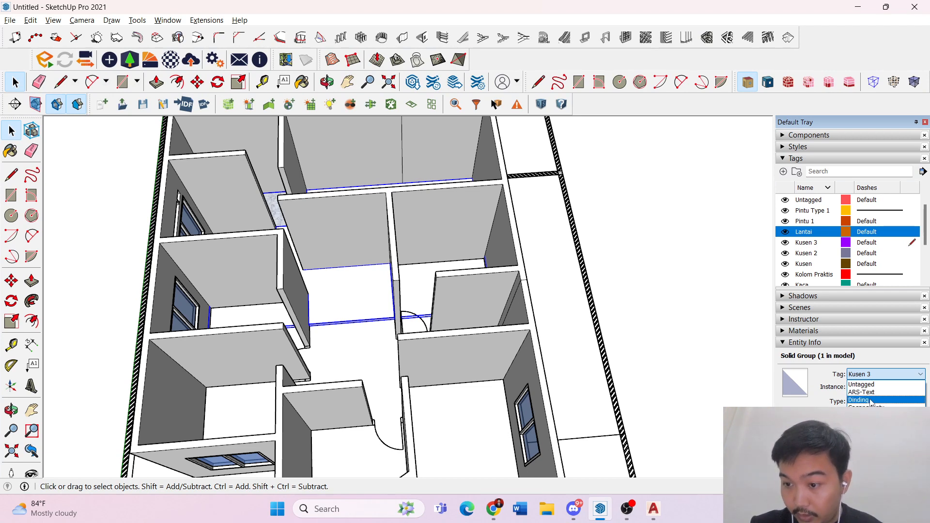
left_click(872, 454)
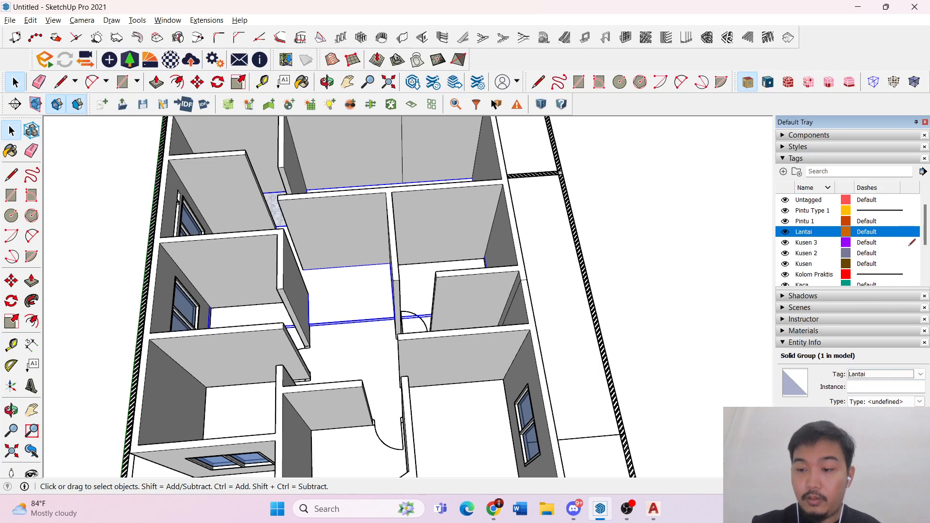
- Paint the grouped floor slab with the Marble Carrara Gold Floor Tile material
left_click(783, 331)
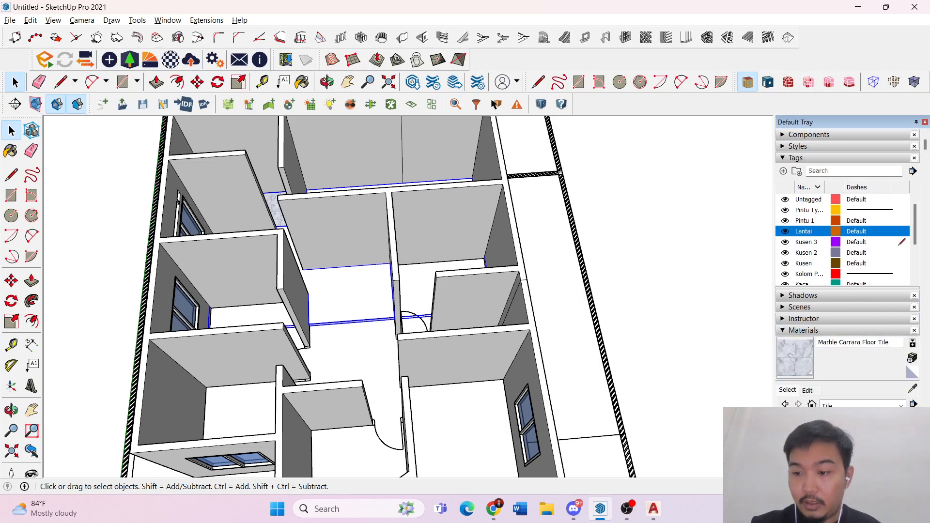
left_click(825, 448)
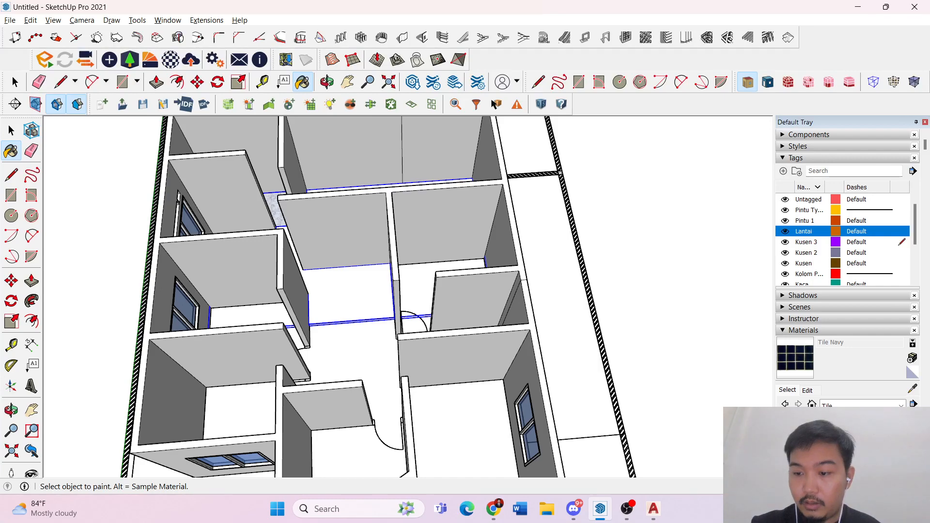
left_click(826, 448)
left_click(360, 286)
scroll(314, 253, "up", 4)
key("space")
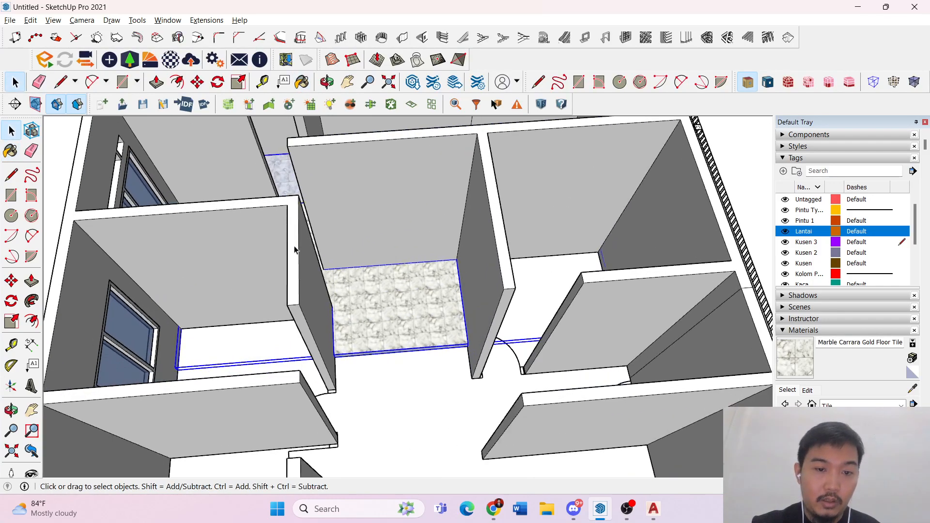
mouse_move(295, 249)
middle_mouse_down()
mouse_move(321, 333)
mouse_move(310, 252)
middle_mouse_up()
scroll(310, 251, "down", 3)
left_click(638, 226)
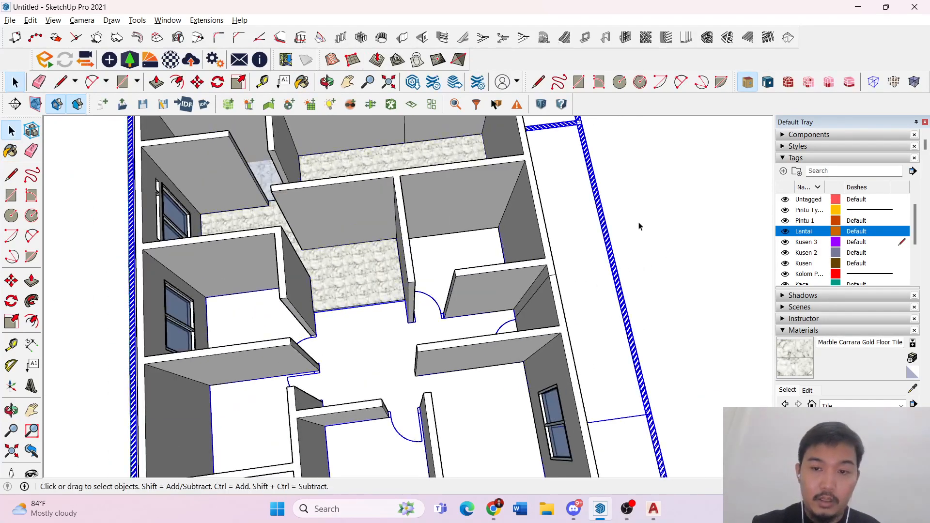
- Draw a rectangle on the windowed room's floor from the window-wall corner to the doorway wall end and push/pull it into a slab
scroll(391, 272, "up", 6)
key("r")
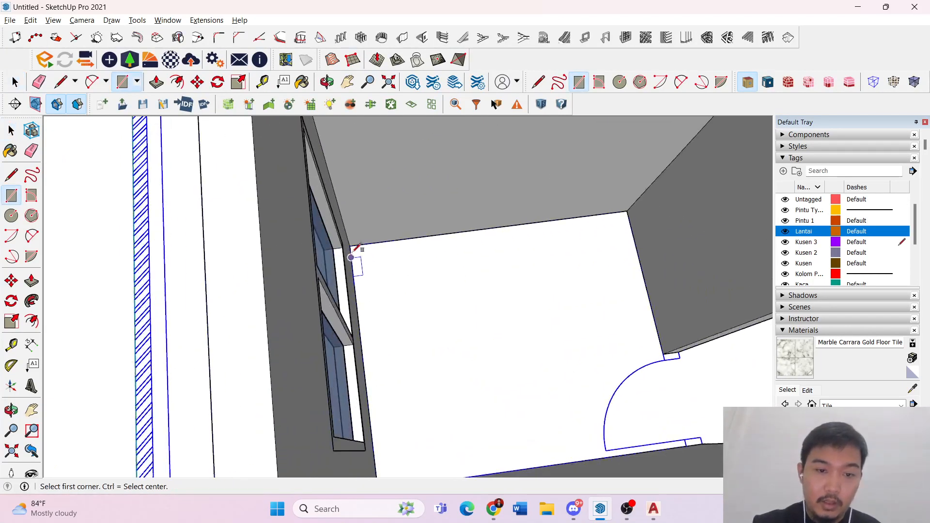
left_click(349, 246)
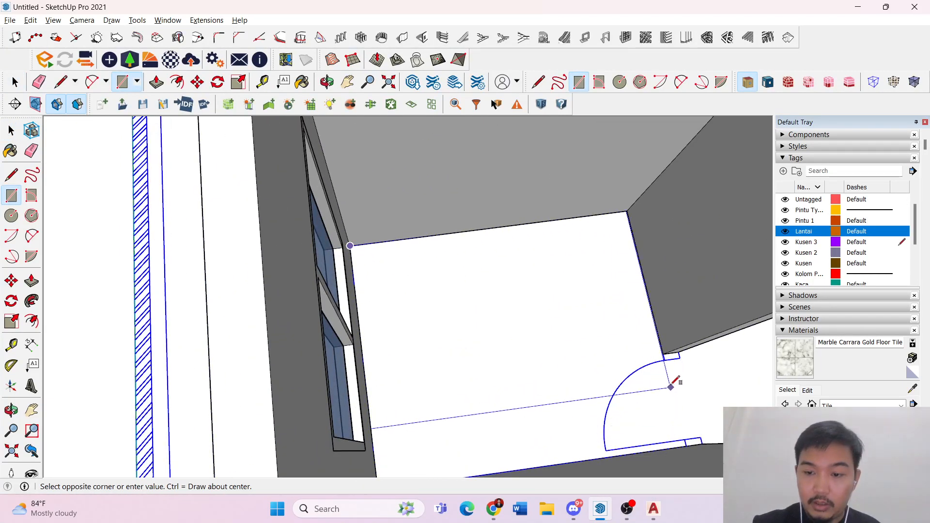
left_click(663, 351)
scroll(663, 351, "down", 2)
key("space")
left_click(501, 322)
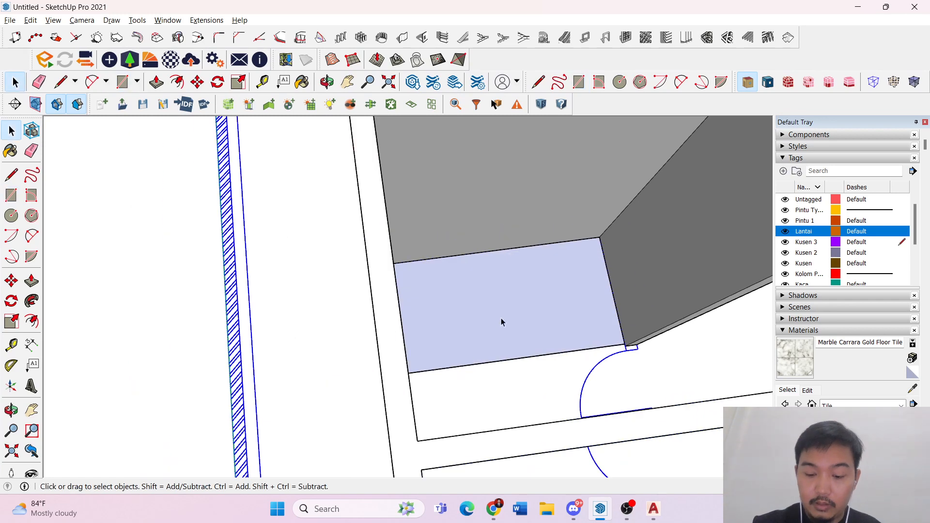
key("p")
double_click(503, 301)
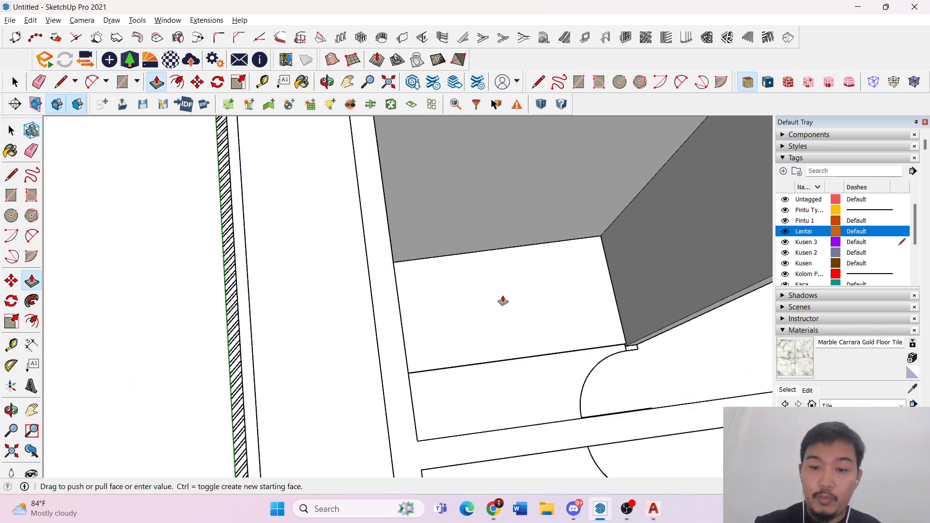
- Push/pull the new slab's front face into the windowed room's door opening
scroll(561, 326, "up", 3)
middle_click_drag(561, 326, 260, 314)
scroll(260, 251, "down", 9)
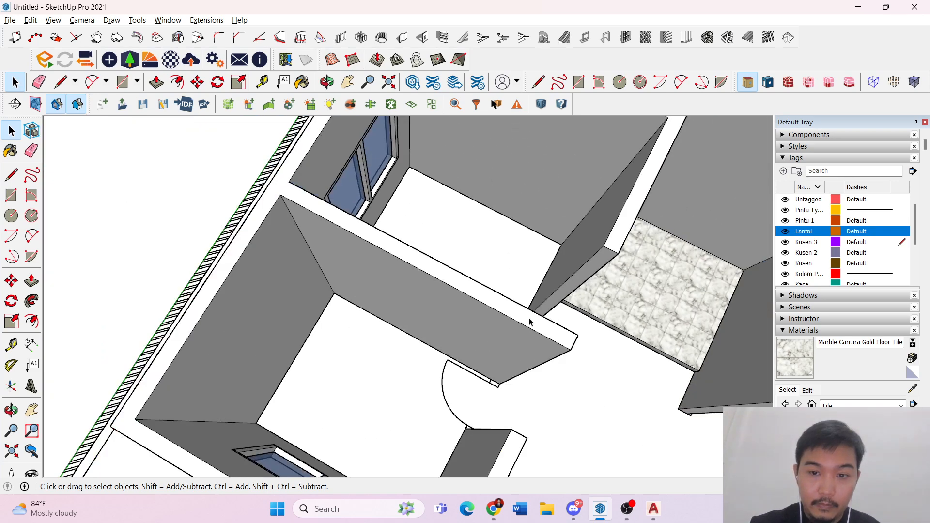
middle_click_drag(529, 321, 425, 221)
scroll(459, 352, "up", 5)
middle_click_drag(477, 352, 490, 338)
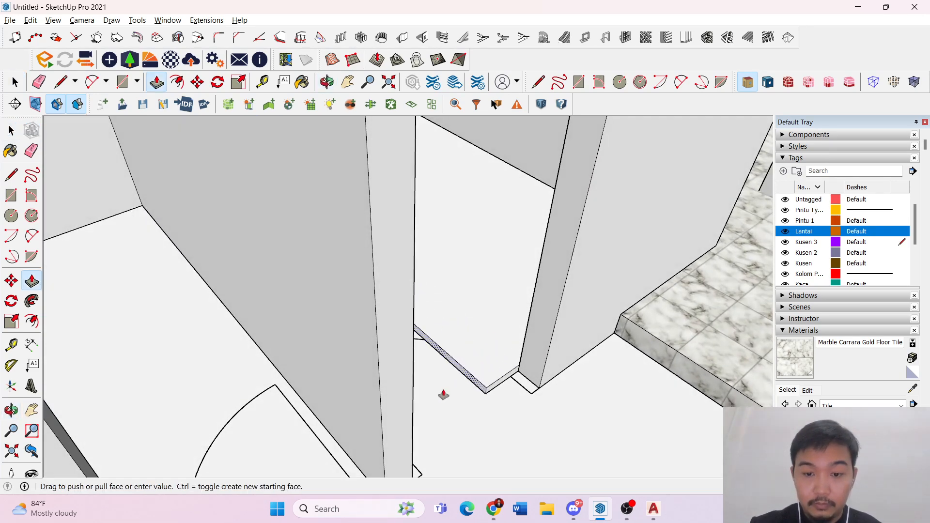
scroll(444, 395, "down", 4)
scroll(257, 403, "up", 5)
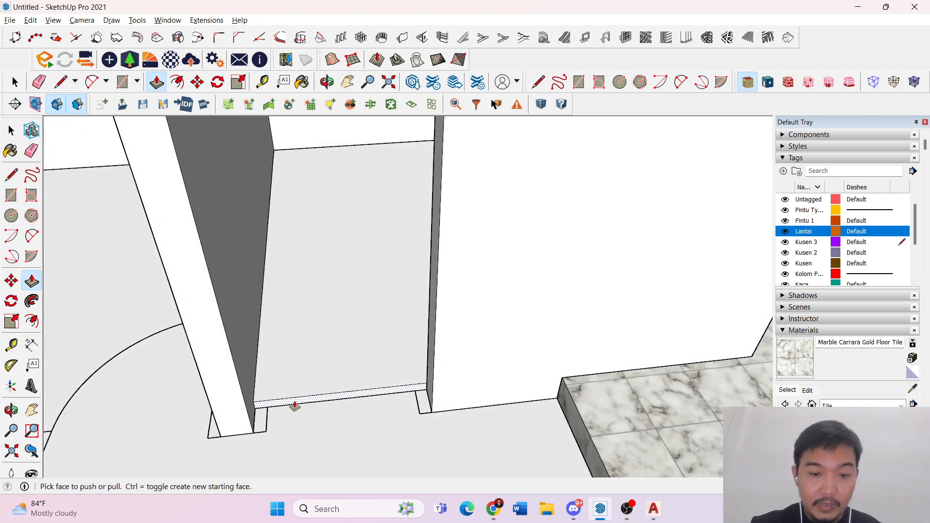
- Push/pull the slab's front face out of the windowed room's door opening and across the hallway floor
key("space")
left_click(339, 394)
middle_click_drag(339, 393, 426, 388)
key("l")
key("space")
scroll(451, 384, "down", 3)
key("p")
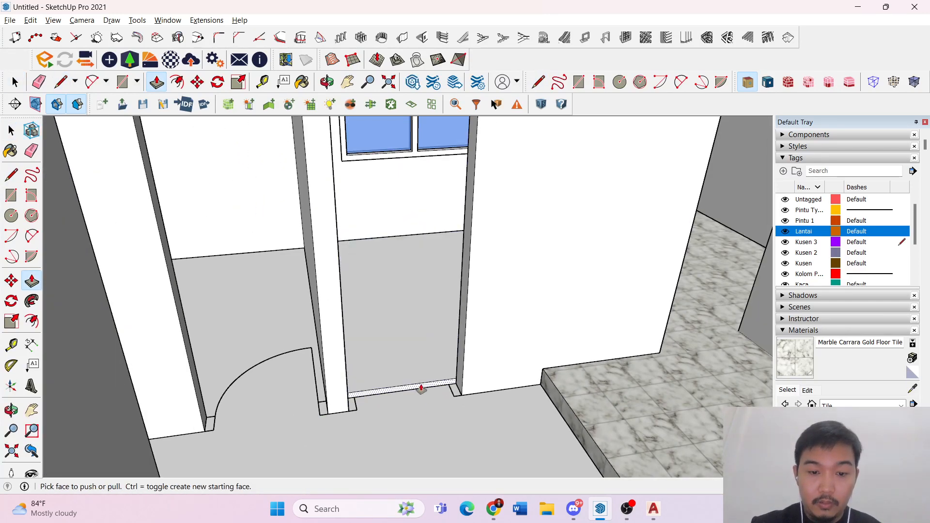
scroll(479, 444, "down", 3)
middle_click_drag(480, 444, 473, 428)
scroll(472, 426, "down", 3)
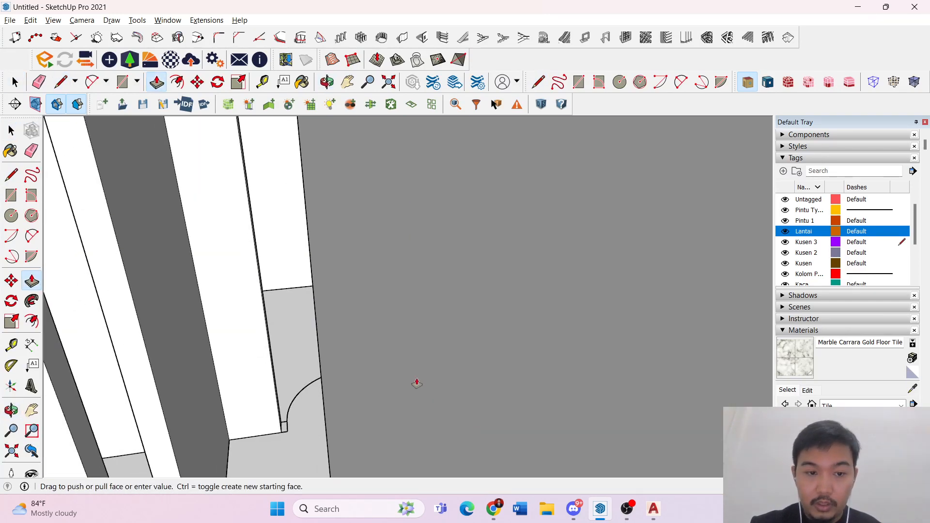
middle_click_drag(415, 383, 529, 473)
scroll(378, 363, "down", 6)
middle_click_drag(345, 332, 561, 404)
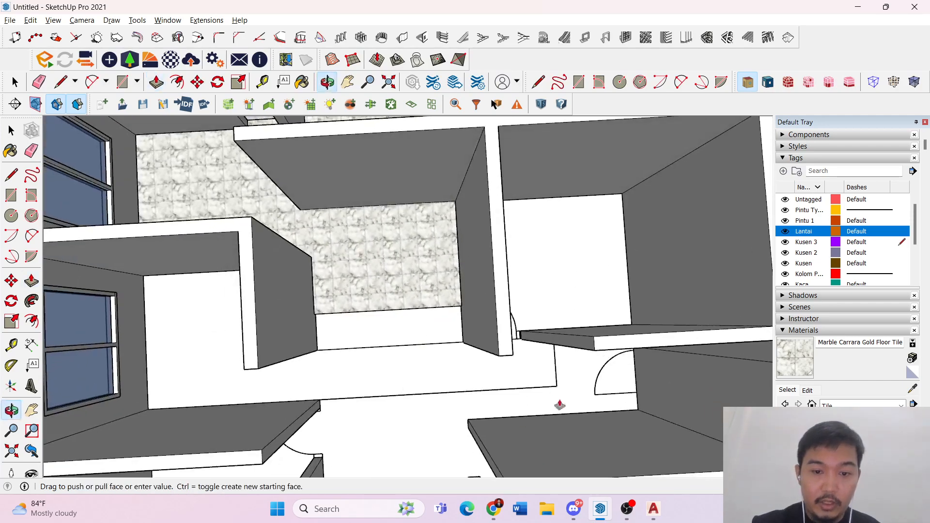
middle_click_drag(533, 363, 188, 226)
left_click(615, 411)
- Draw a line at one wall corner on the hallway slab's side face and try to push/pull the face toward the marble-tiled floor
scroll(415, 359, "up", 3)
key("space")
scroll(391, 239, "up", 3)
scroll(391, 239, "up", 3)
middle_click_drag(391, 239, 434, 216)
left_click(457, 231)
scroll(573, 210, "up", 3)
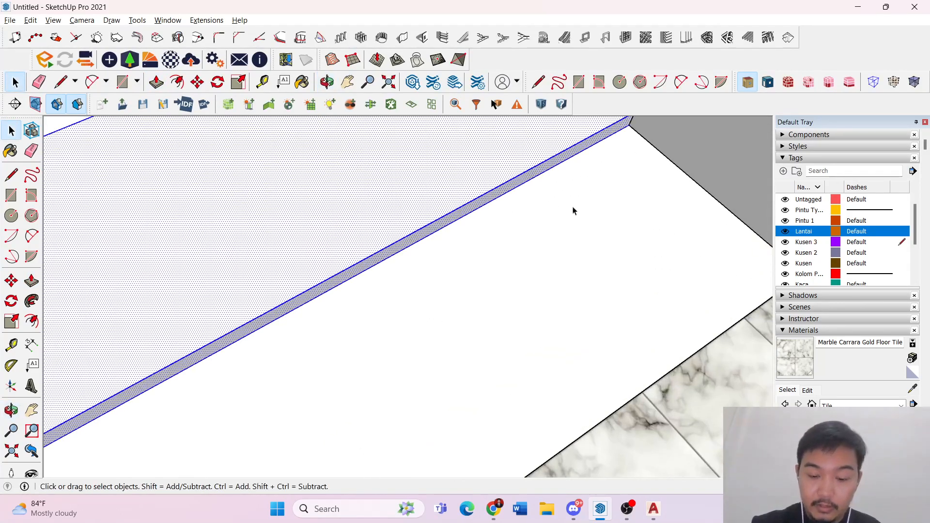
scroll(624, 167, "down", 1)
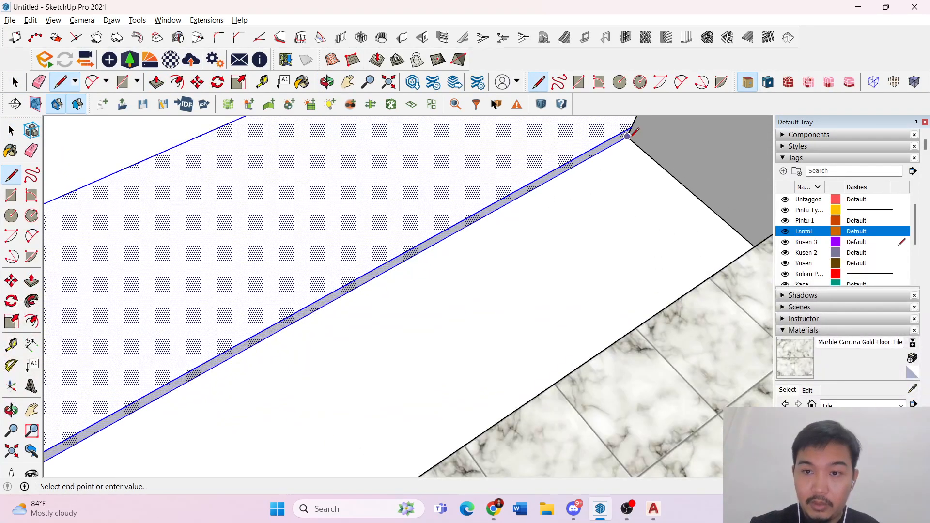
key("p")
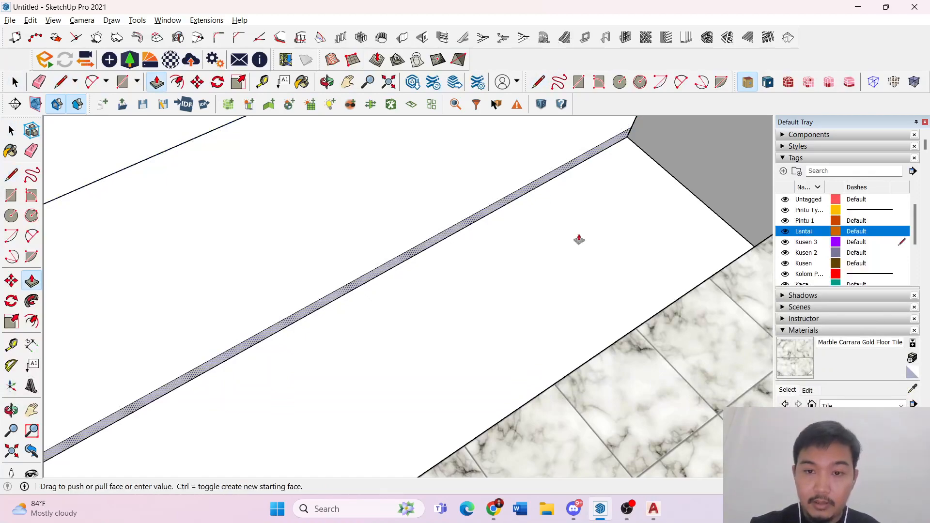
left_click_drag(579, 240, 673, 314)
middle_click_drag(663, 308, 612, 260)
scroll(500, 228, "down", 6)
key("space")
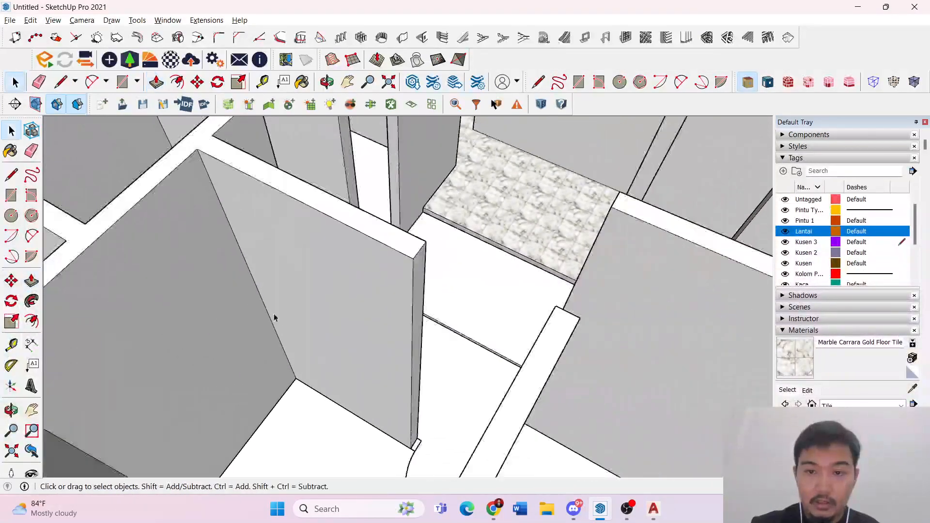
- Draw a vertical line at the opposite wall corner of the side face and extend the hallway slab to the marble-tiled floor
middle_click_drag(347, 266, 469, 271)
scroll(433, 290, "up", 5)
middle_click_drag(512, 293, 365, 290)
scroll(145, 341, "up", 2)
scroll(208, 414, "up", 1)
middle_click_drag(240, 394, 344, 292)
left_click(366, 337)
middle_click_drag(366, 336, 311, 266)
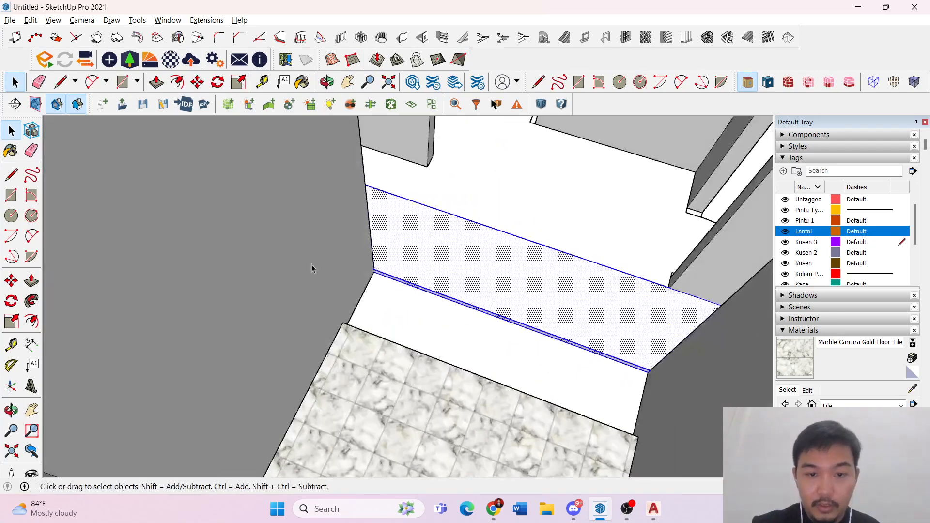
scroll(396, 304, "up", 2)
middle_click_drag(430, 266, 465, 332)
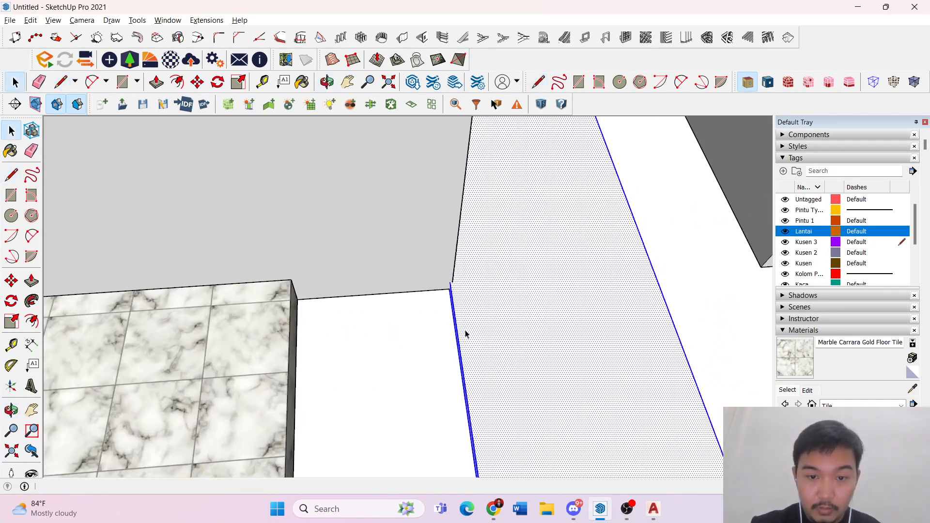
key("space")
key("p")
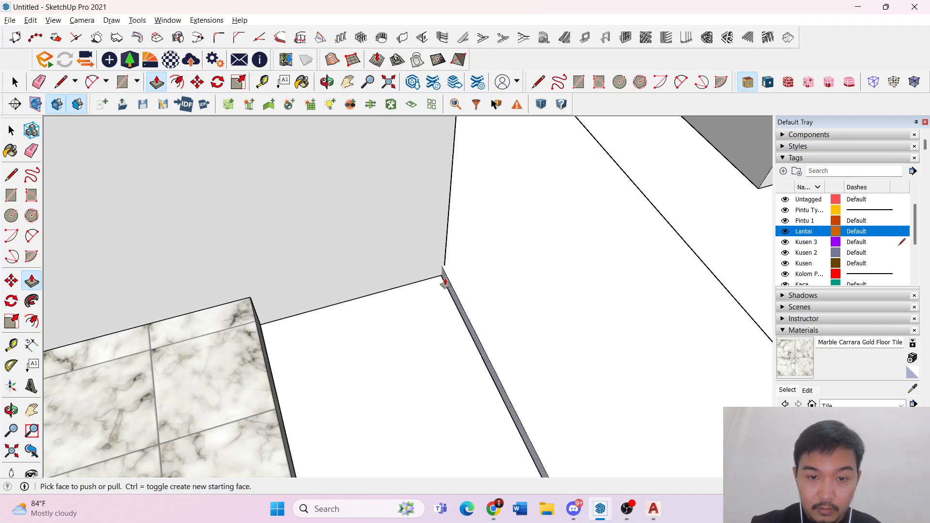
key("space")
scroll(446, 292, "up", 3)
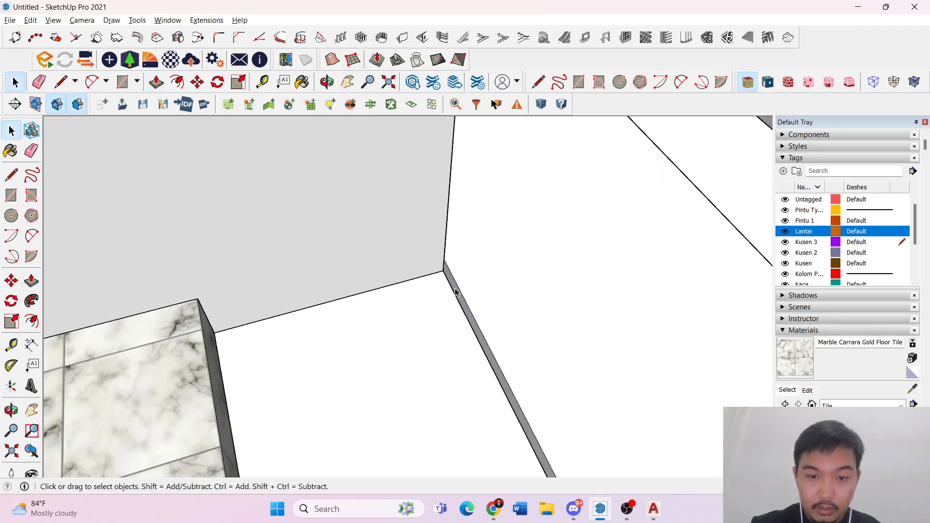
scroll(450, 291, "up", 2)
key("l")
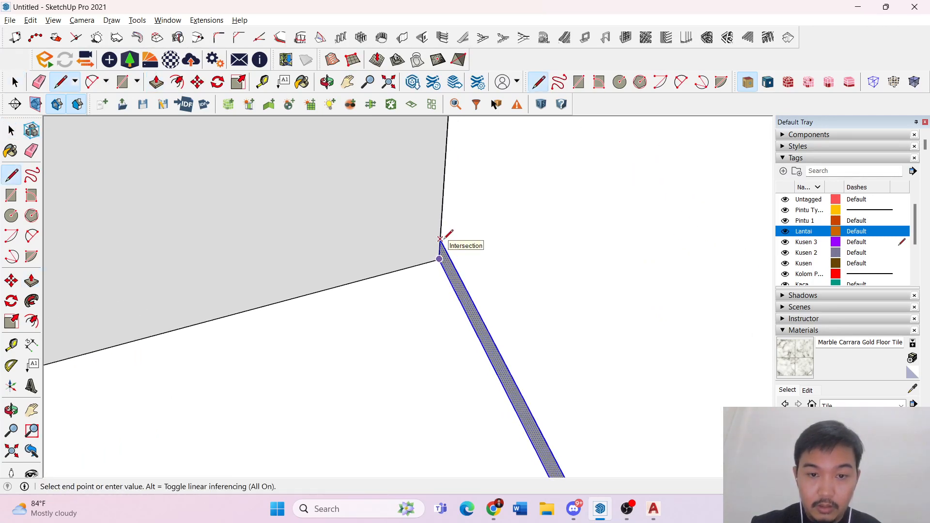
key("space")
scroll(443, 271, "down", 2)
middle_click_drag(446, 305, 619, 341)
middle_click_drag(542, 324, 454, 390)
key("space")
scroll(417, 334, "down", 3)
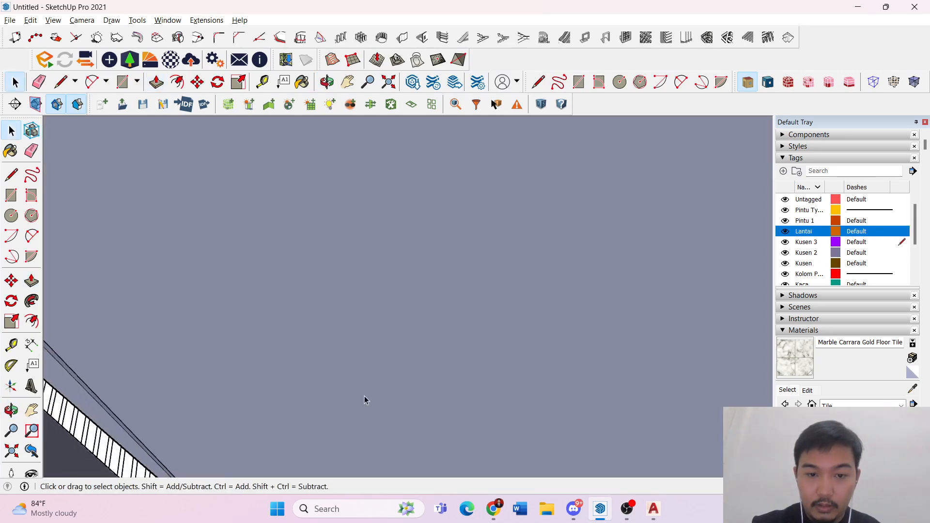
scroll(364, 396, "down", 5)
middle_click_drag(395, 368, 45, 372)
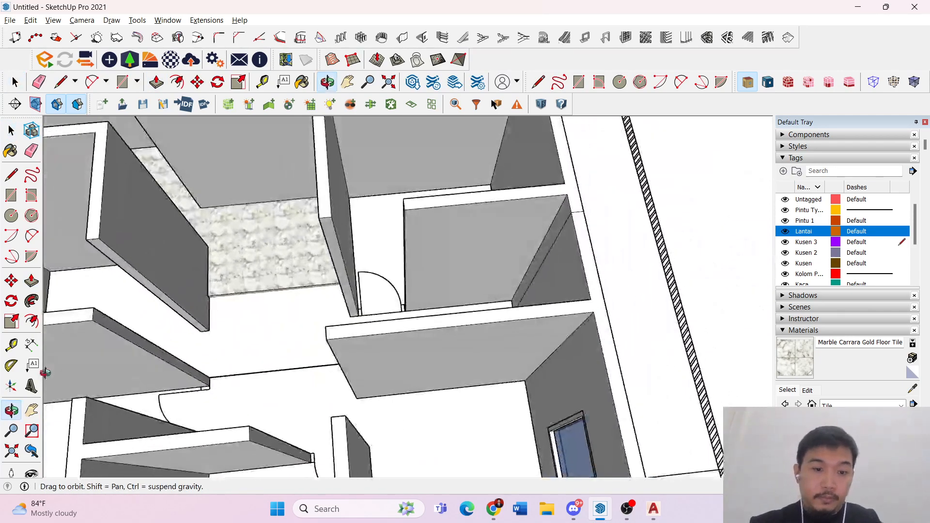
- Push/pull the slab's face at the arc-marked doorway through the opening to the outer corner of the wall end
scroll(168, 391, "up", 5)
middle_click_drag(301, 376, 200, 389)
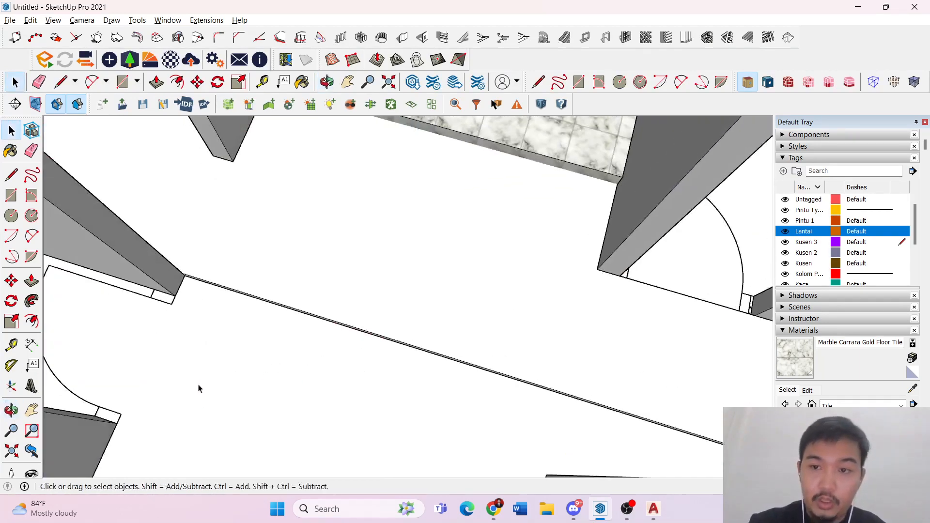
scroll(199, 389, "down", 5)
middle_click_drag(213, 331, 145, 308)
scroll(308, 280, "up", 6)
middle_click_drag(357, 326, 243, 305)
scroll(304, 306, "up", 2)
triple_click(286, 301)
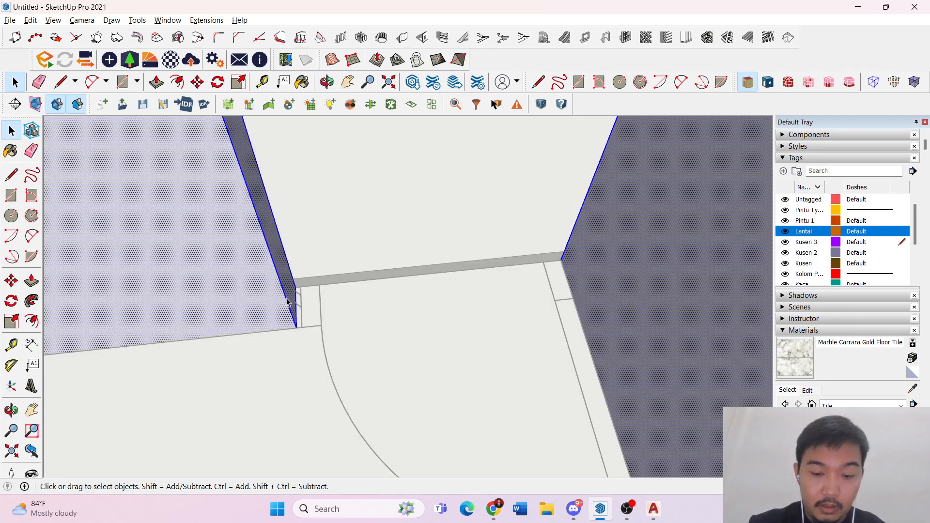
key("p")
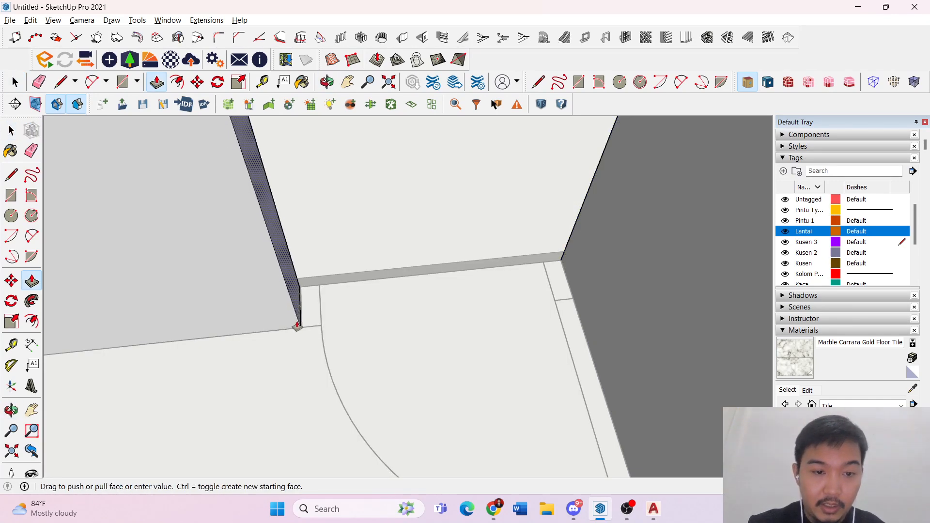
left_click(322, 282)
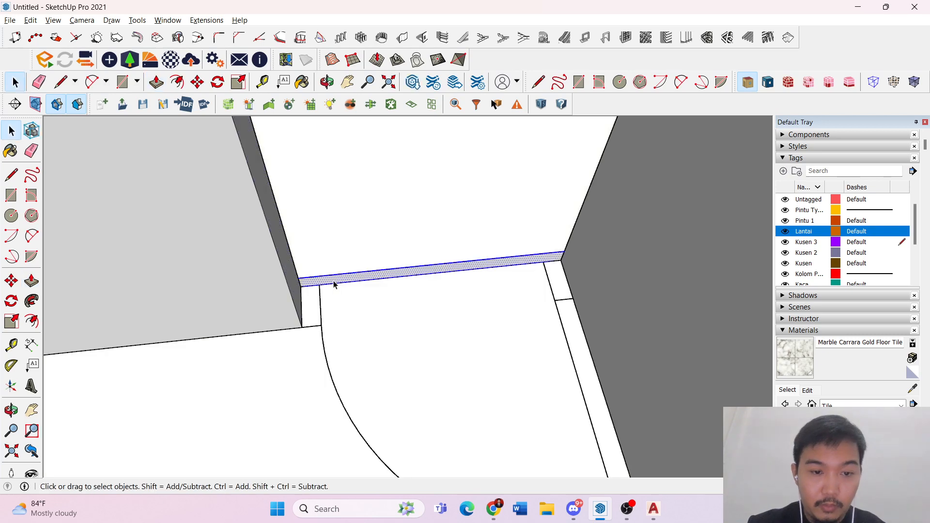
scroll(359, 301, "up", 2)
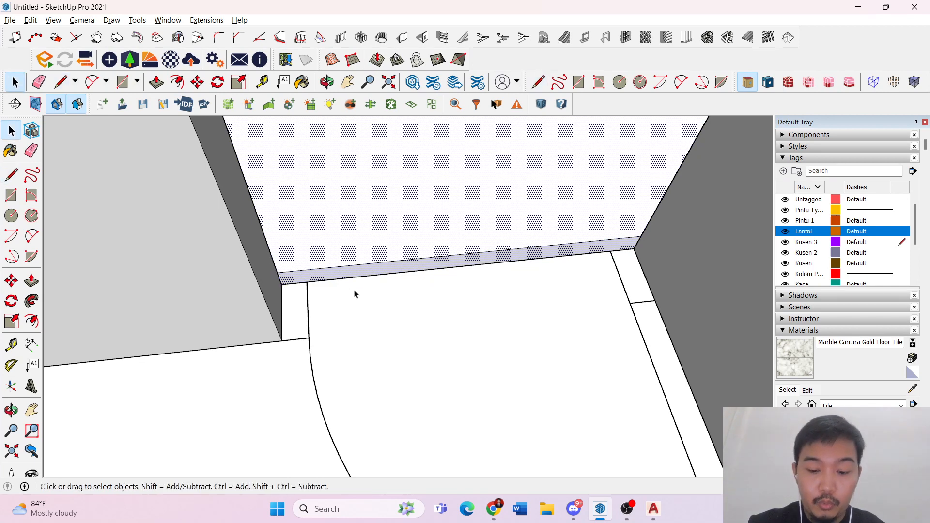
key("p")
left_click(378, 278)
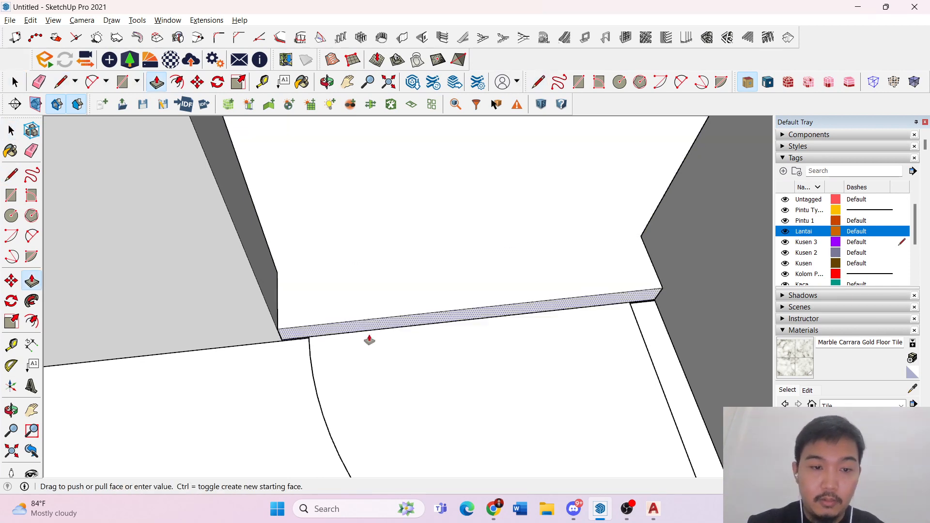
left_click(278, 338)
- Draw a line at the wall corner on the slab's doorway face and push/pull the face across the adjoining floor
scroll(394, 319, "down", 6)
middle_click_drag(369, 307, 639, 365)
scroll(640, 365, "up", 3)
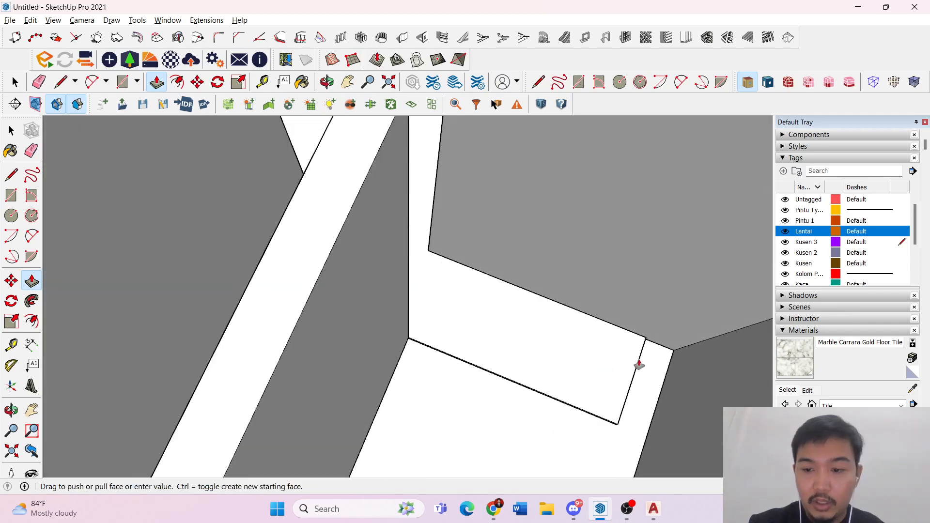
scroll(422, 342, "up", 2)
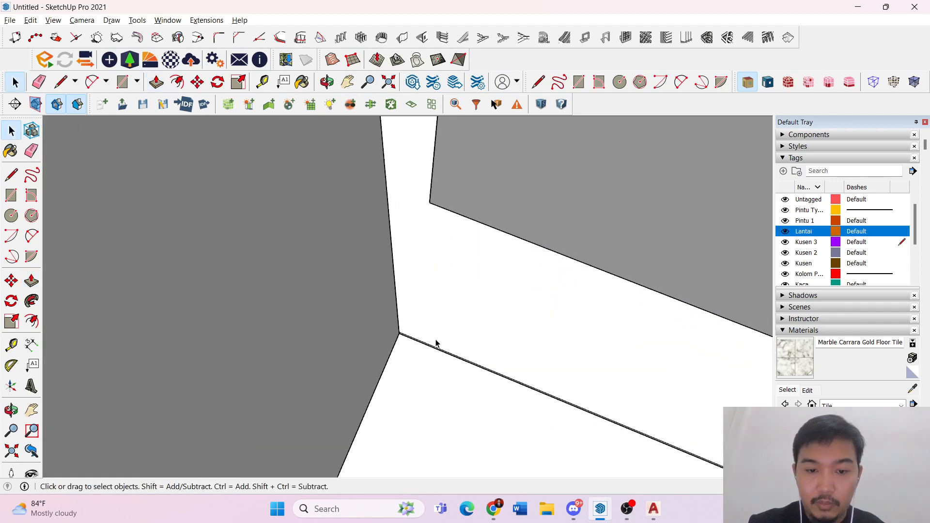
triple_click(436, 340)
scroll(406, 344, "up", 1)
middle_click_drag(405, 345, 455, 270)
key("l")
key("space")
scroll(389, 320, "down", 4)
left_click(386, 336)
key("p")
scroll(417, 289, "down", 5)
scroll(429, 306, "up", 2)
scroll(447, 323, "up", 2)
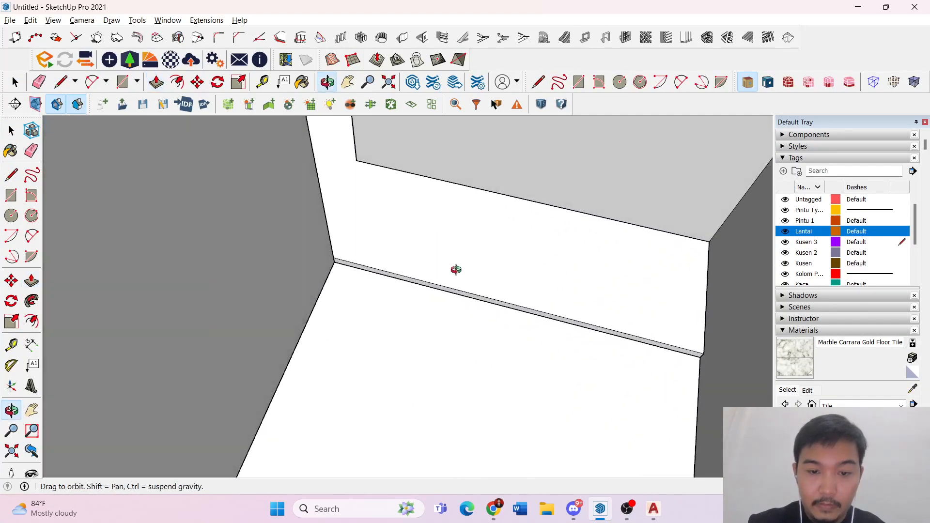
left_click(450, 297)
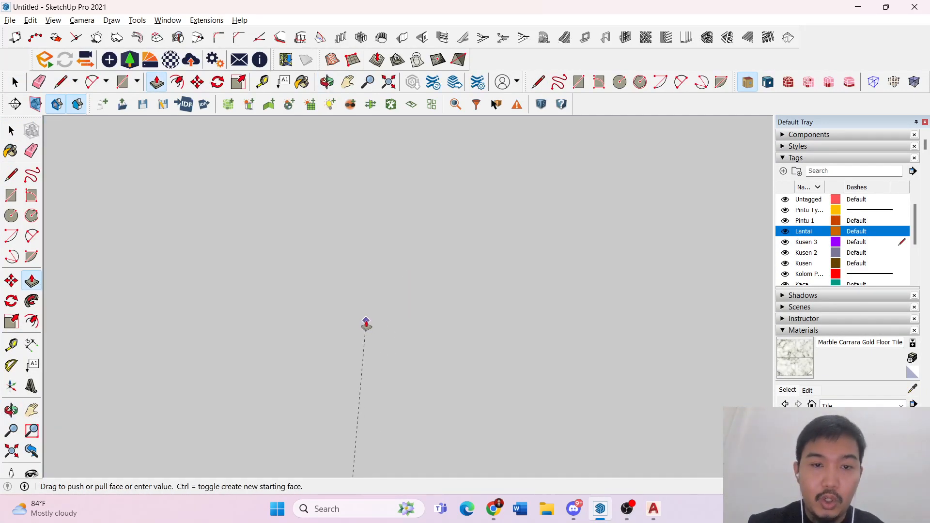
scroll(396, 310, "down", 4)
middle_click_drag(405, 295, 152, 299)
key("space")
scroll(393, 251, "down", 5)
scroll(194, 255, "up", 5)
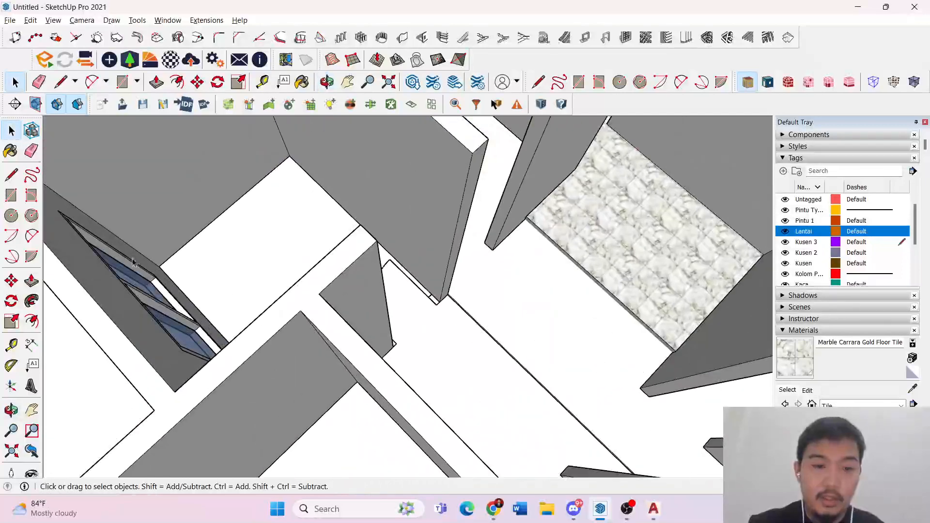
- Draw a vertical line on the hallway slab's long front face at the corner of the wall end beside the door
middle_click_drag(208, 249, 109, 252)
scroll(407, 330, "up", 3)
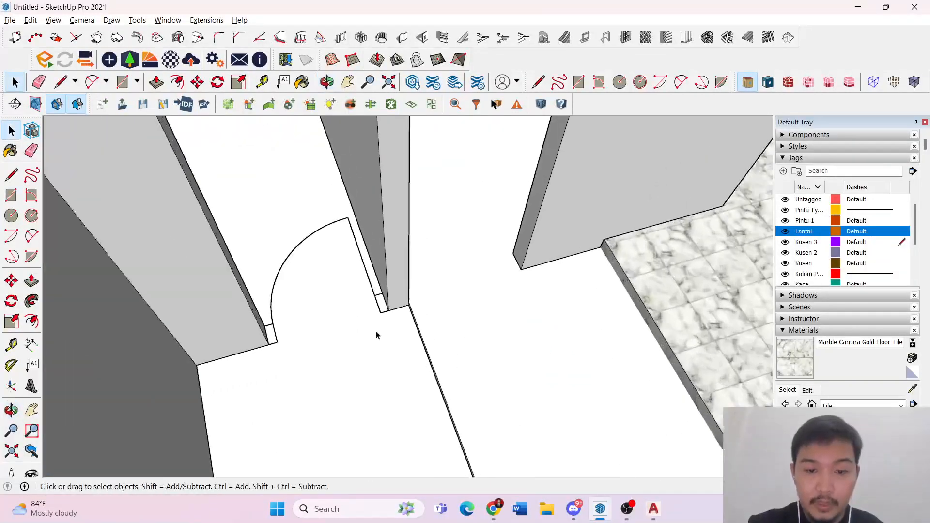
middle_click_drag(377, 335, 439, 275)
scroll(432, 294, "up", 2)
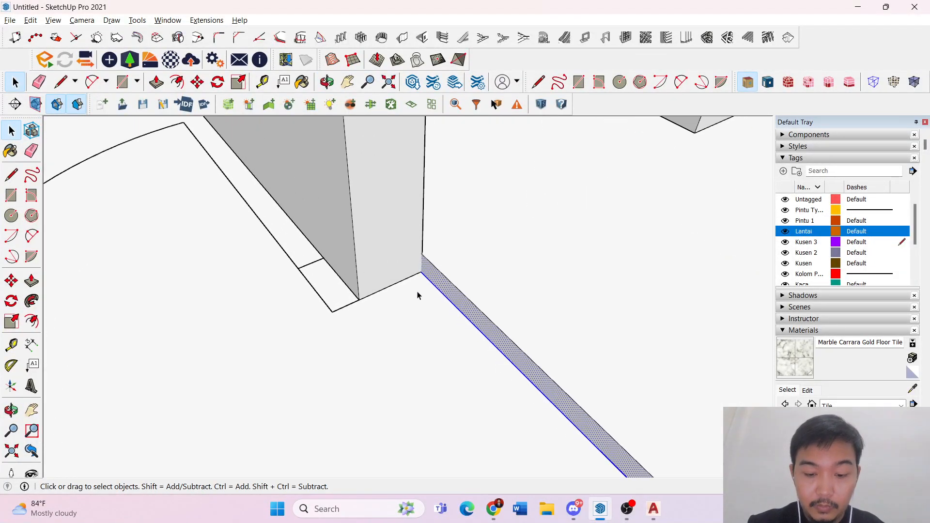
middle_click_drag(422, 252, 487, 279)
key("space")
left_click_drag(476, 286, 460, 228)
double_click(464, 262)
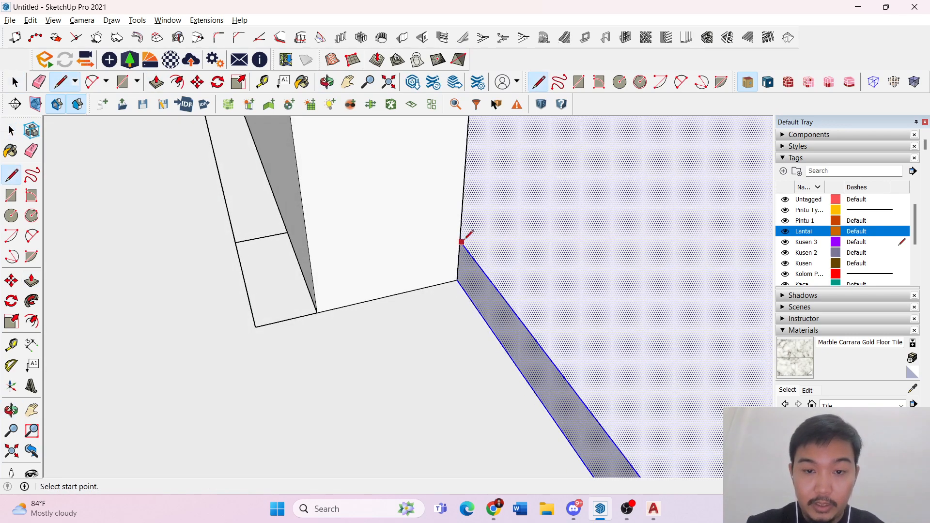
middle_click_drag(473, 259, 493, 263)
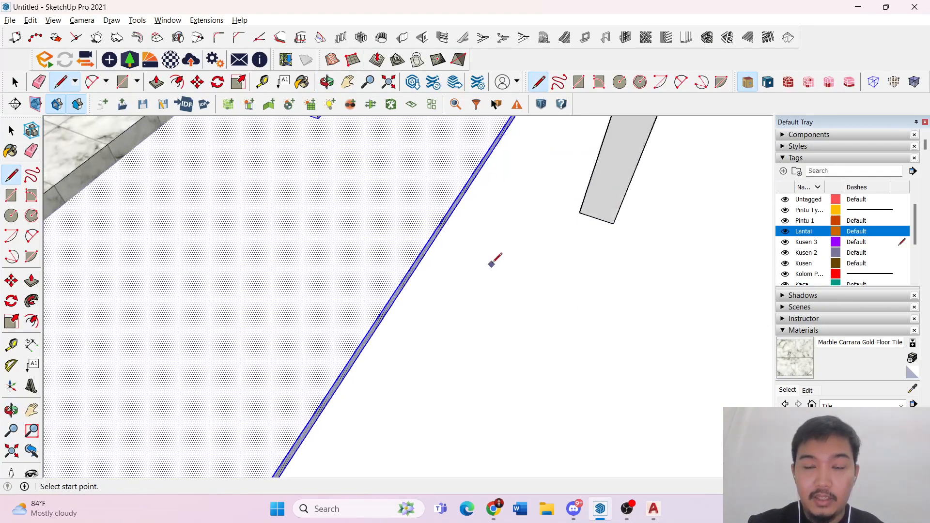
- Push/pull the hallway slab's long front face out to the corner of the next wall end
key("space")
scroll(520, 282, "down", 8)
left_click(415, 315)
middle_click_drag(415, 315, 439, 347)
key("p")
scroll(439, 347, "up", 10)
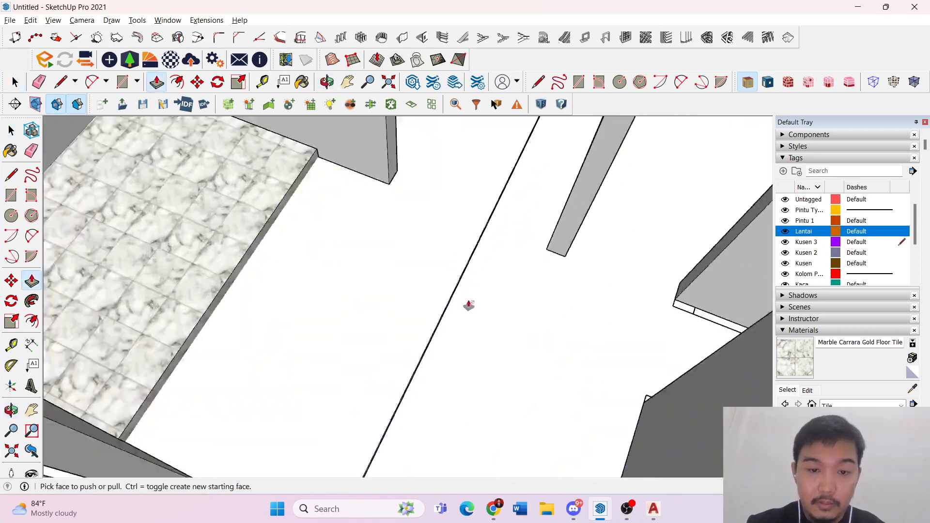
scroll(531, 326, "down", 10)
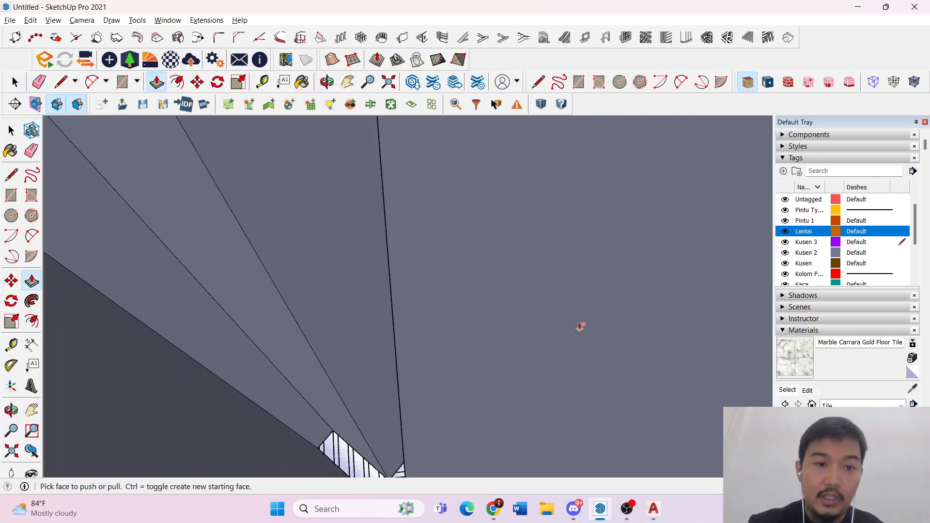
scroll(273, 340, "up", 6)
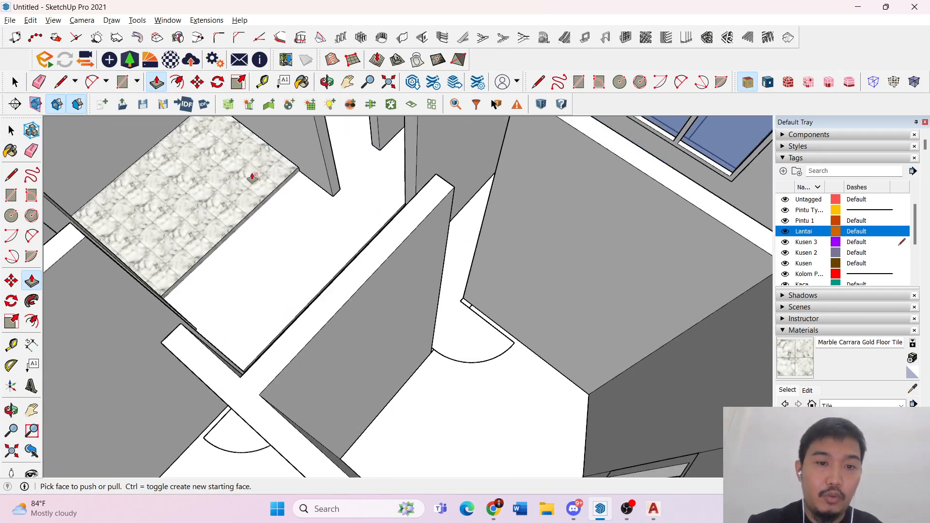
middle_click_drag(430, 255, 468, 248)
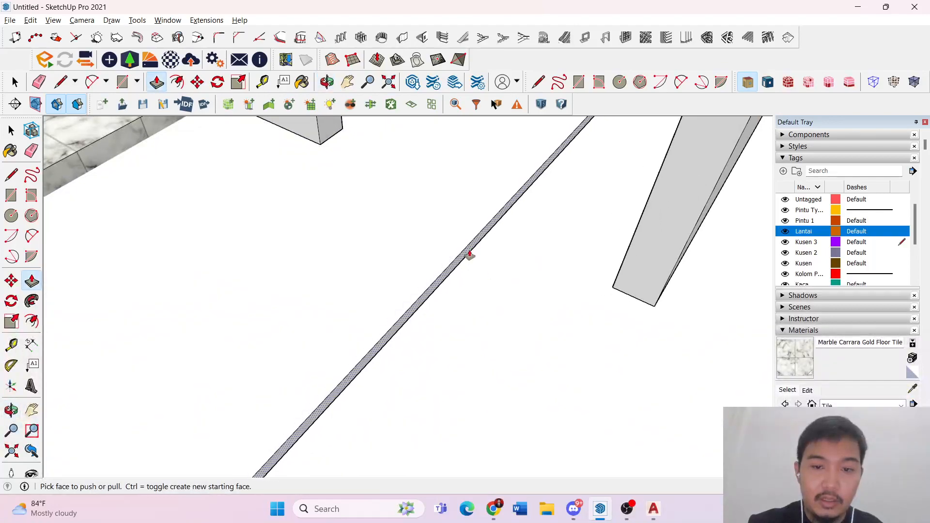
left_click(469, 252)
left_click(615, 282)
- Draw a short vertical line on the extended slab's front face where it meets the corner of the freestanding wall end
middle_click_drag(615, 283, 450, 272)
scroll(380, 324, "up", 3)
key("space")
scroll(497, 369, "up", 4)
middle_click_drag(498, 371, 572, 358)
triple_click(472, 385)
scroll(480, 399, "up", 1)
scroll(482, 402, "up", 1)
key("l")
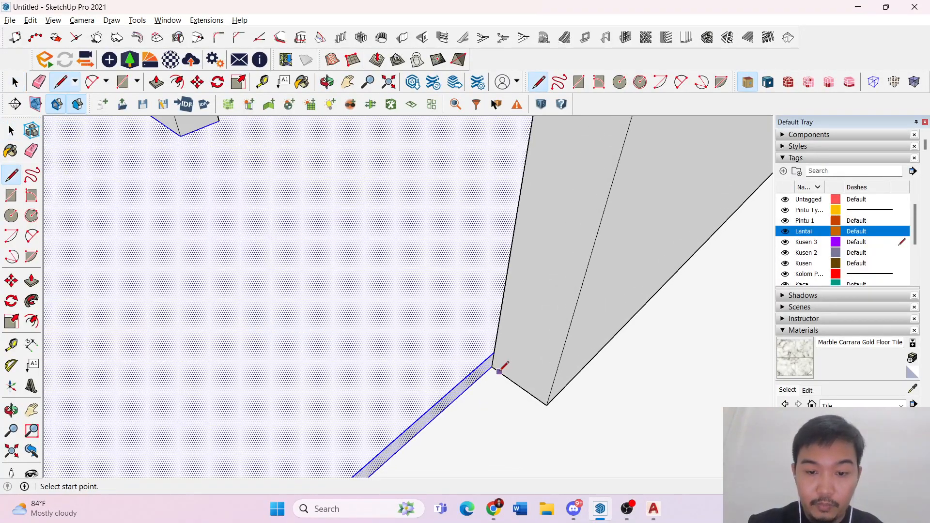
left_click(494, 352)
middle_click_drag(484, 361, 373, 359)
key("space")
scroll(373, 358, "down", 8)
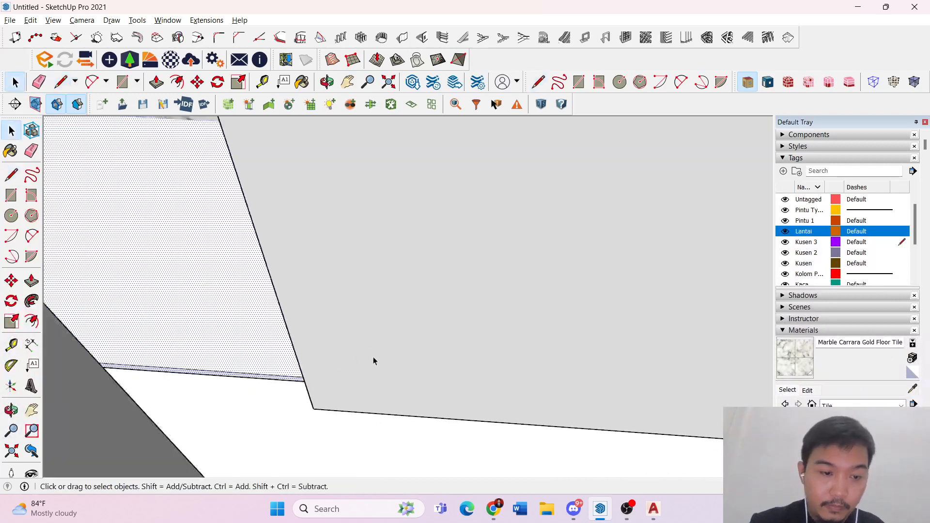
- Push/pull the hallway slab's front face past the freestanding wall end to the doorway with the door swing arc
scroll(211, 278, "up", 2)
middle_click_drag(279, 349, 654, 383)
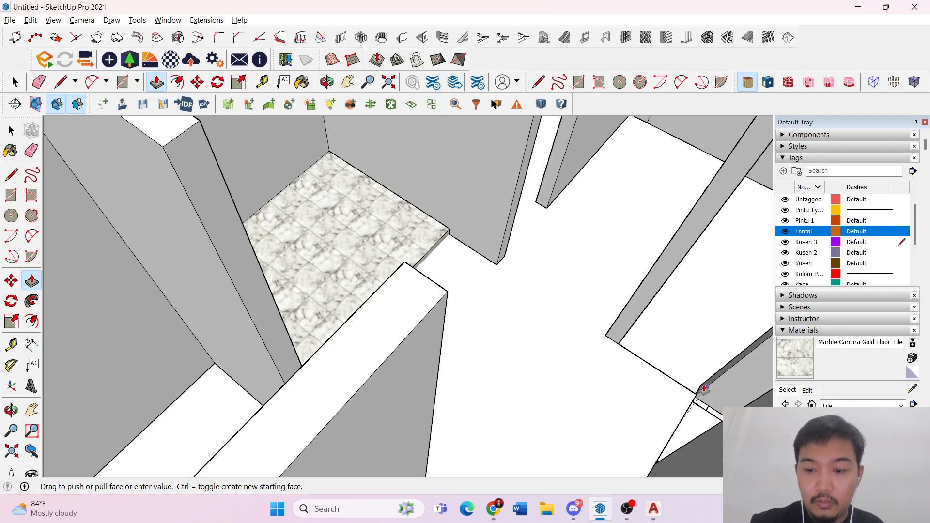
scroll(670, 363, "down", 6)
scroll(608, 388, "up", 8)
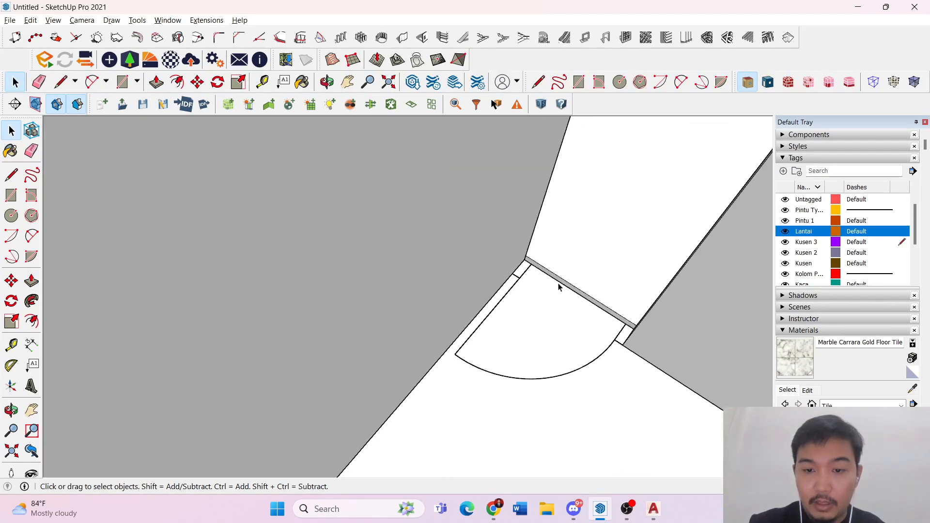
- Draw a short vertical line on the slab's front face at the wall corner beside the door swing arc
left_click(559, 284)
scroll(549, 289, "up", 3)
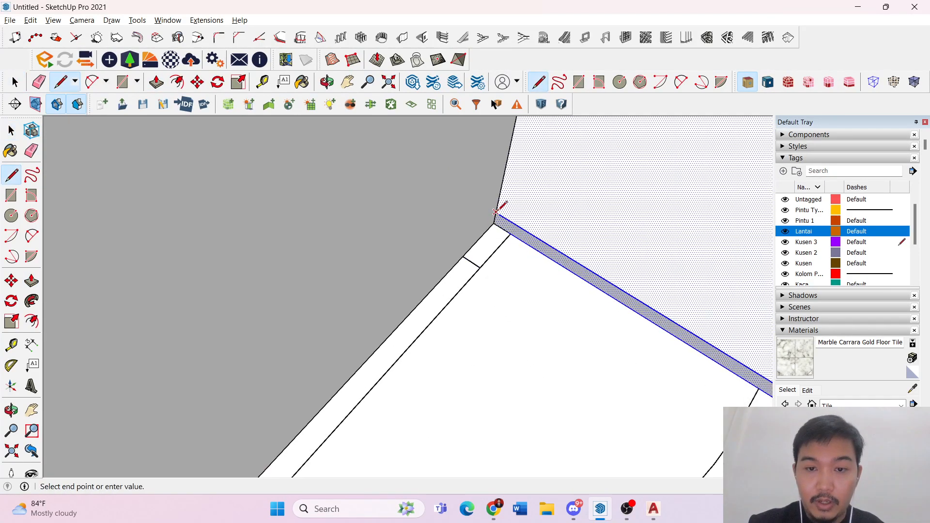
scroll(589, 330, "down", 2)
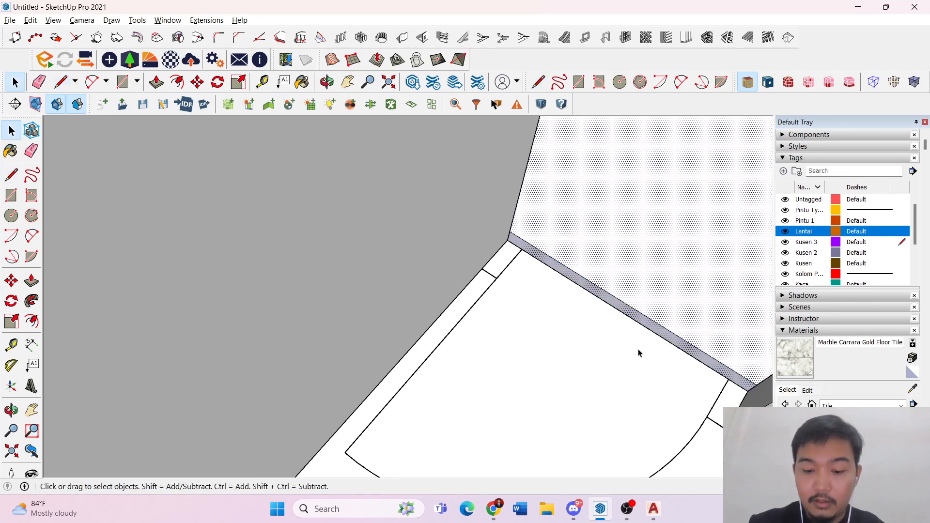
- Push/pull the slab's front face over the door swing area out to the next wall corner
key("p")
left_click(648, 323)
scroll(446, 351, "down", 7)
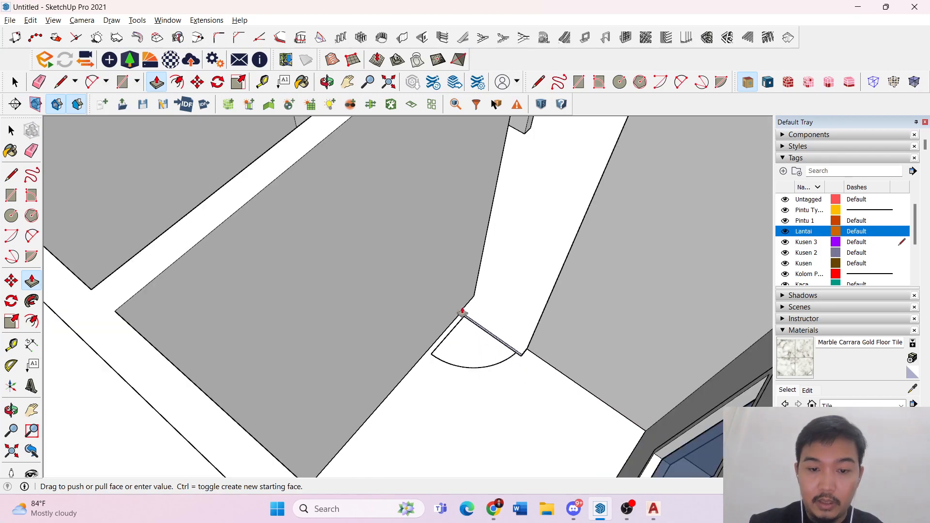
middle_click_drag(463, 314, 320, 369)
scroll(318, 369, "up", 3)
left_click(283, 353)
key("space")
- Select the extended slab and draw a short vertical line on its new front face at the adjoining wall corner
scroll(414, 441, "up", 7)
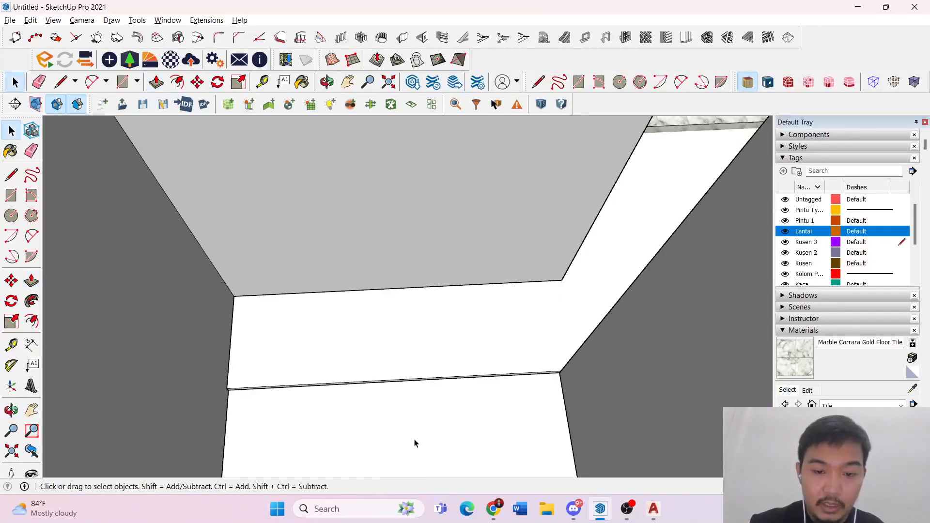
middle_click_drag(447, 409, 472, 312)
triple_click(466, 305)
middle_click_drag(719, 317, 723, 270)
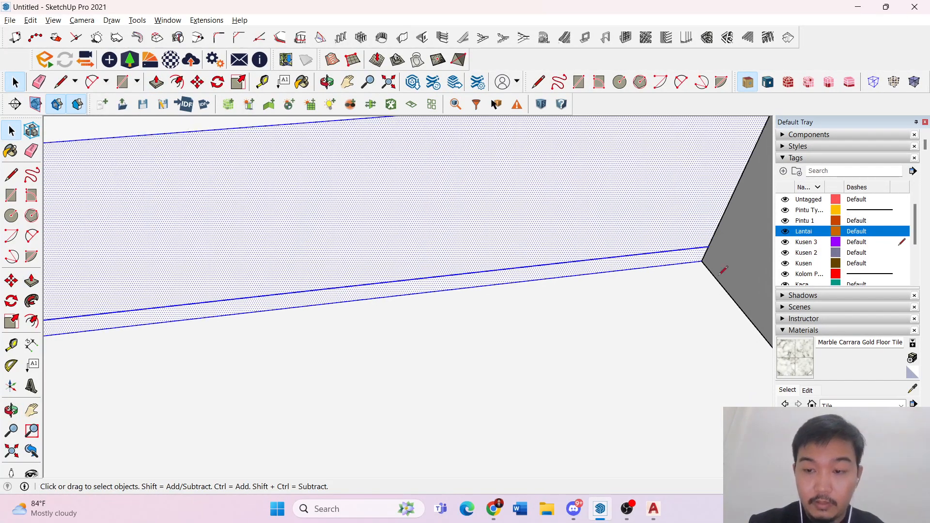
left_click(708, 246)
- Push/pull the slab's front face across the room floor to the far wall corner beside the window
key("space")
scroll(581, 312, "down", 3)
left_click(581, 313)
key("p")
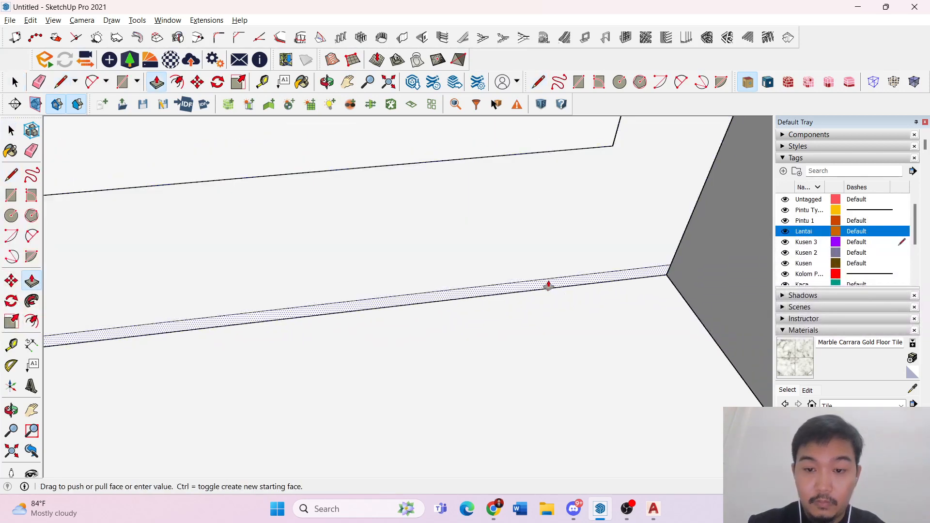
left_click(547, 283)
scroll(529, 316, "down", 4)
scroll(529, 318, "down", 3)
middle_click_drag(509, 322, 595, 408)
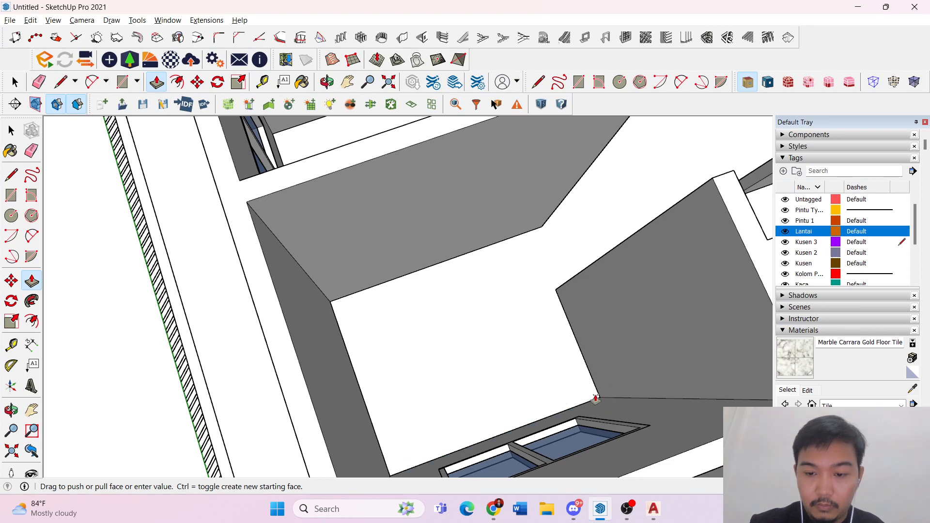
middle_click_drag(398, 417, 153, 338)
scroll(237, 323, "up", 3)
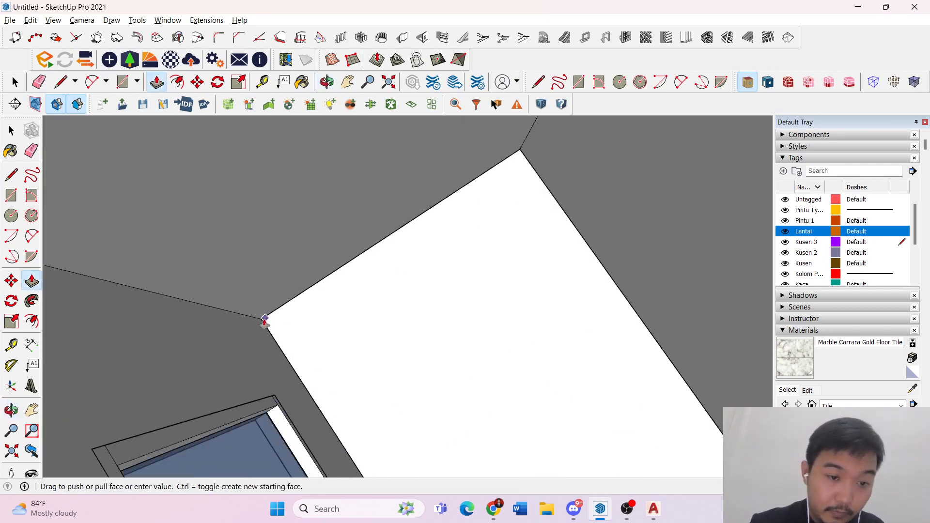
left_click(261, 319)
- Draw a short vertical line on the slab's narrow edge face between the wall end and the opposite wall corner
scroll(307, 255, "down", 9)
key("space")
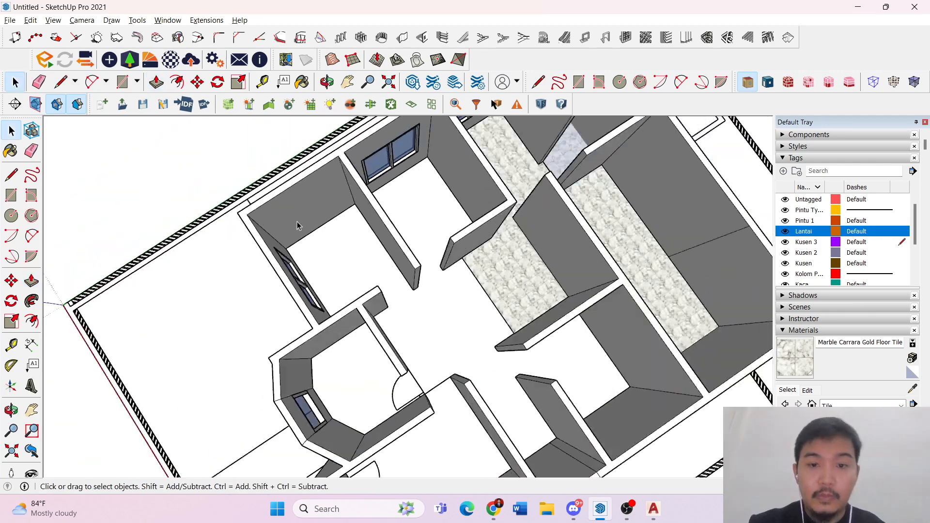
middle_click_drag(297, 224, 416, 291)
scroll(447, 358, "up", 3)
scroll(447, 358, "up", 3)
middle_click_drag(450, 359, 216, 258)
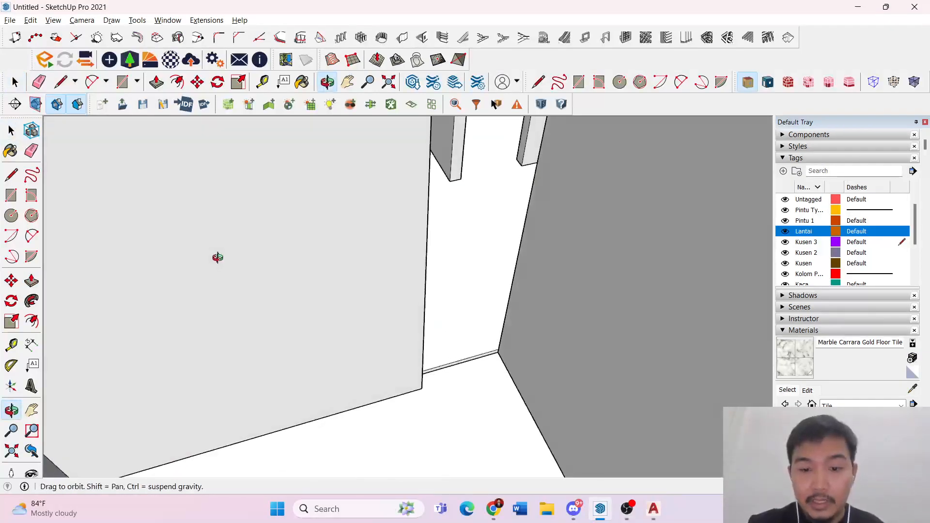
scroll(413, 366, "up", 1)
scroll(474, 384, "up", 5)
middle_click_drag(491, 384, 428, 350)
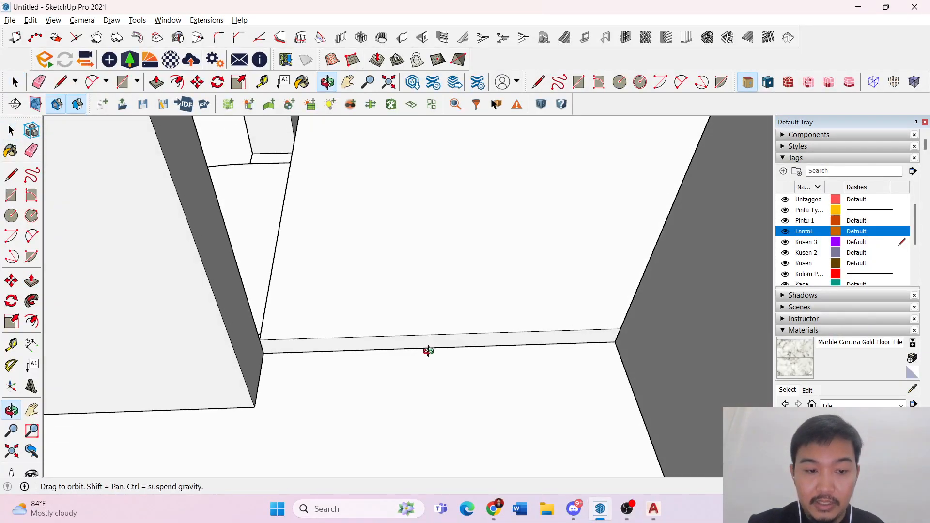
left_click(621, 328)
key("space")
- Push/pull the slab's narrow edge face into the adjoining room toward the window wall
scroll(579, 330, "down", 2)
key("p")
left_click(529, 342)
scroll(553, 302, "down", 3)
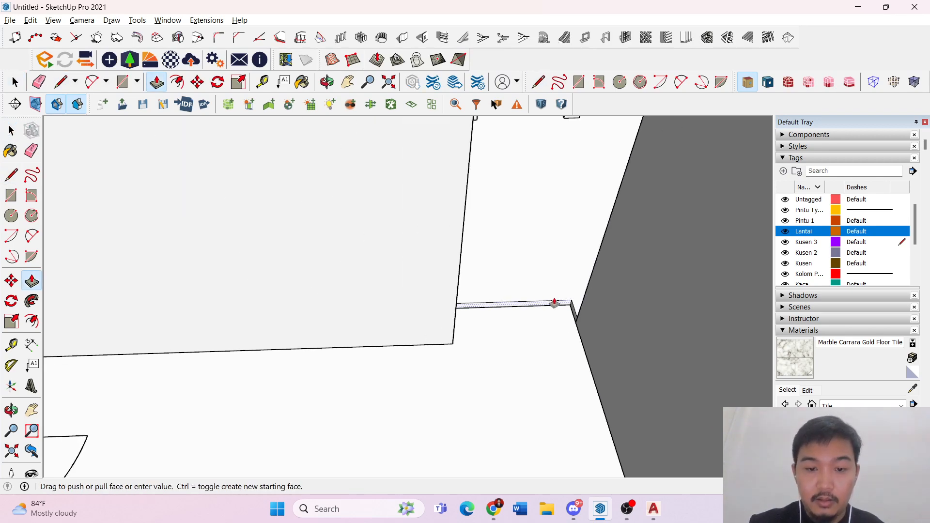
scroll(554, 303, "down", 2)
mouse_move(546, 320)
middle_mouse_down()
mouse_move(494, 365)
mouse_move(674, 342)
middle_mouse_up()
scroll(472, 364, "down", 3)
scroll(461, 373, "down", 4)
middle_click_drag(387, 295, 504, 145)
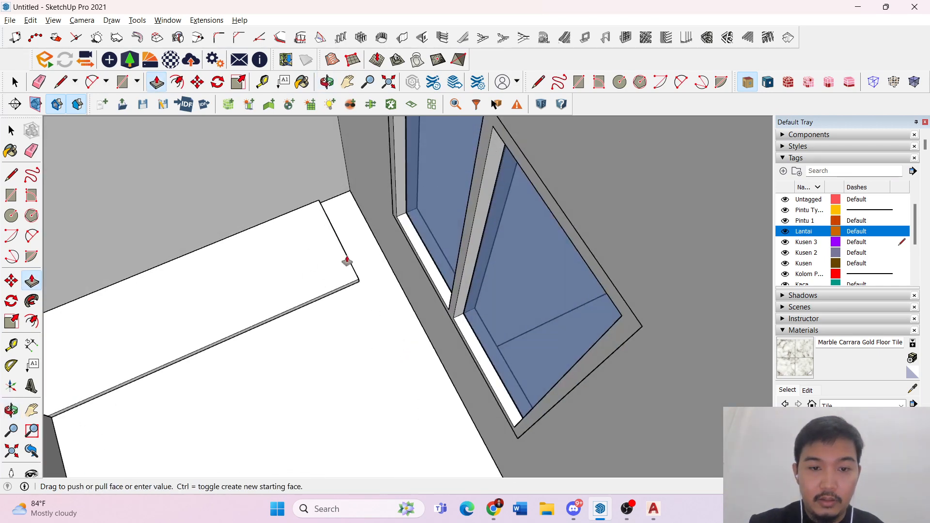
- Extend the short end of the floor slab until it meets the window wall
key("space")
scroll(150, 376, "up", 3)
scroll(172, 388, "down", 5)
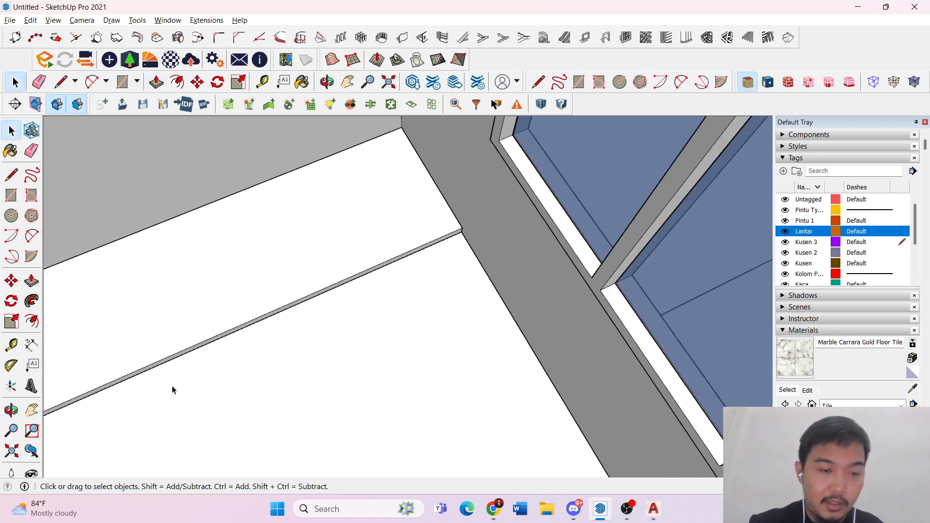
- Draw a line closing the floor slab's thin front face at the opposite wall corner
middle_click_drag(172, 388, 70, 330)
scroll(70, 331, "up", 3)
scroll(96, 334, "up", 3)
left_click(132, 338)
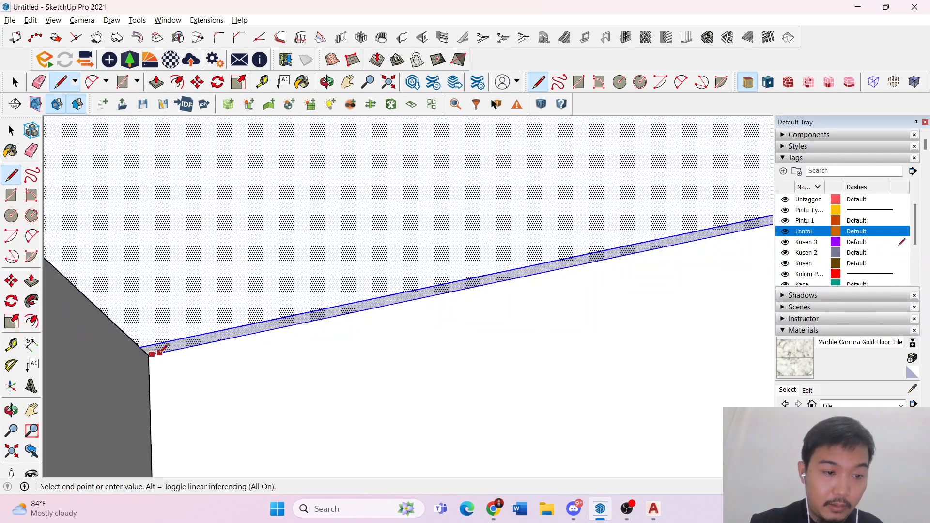
left_click(149, 354)
- Push/Pull the slab's front face across the room up to the far wall beside the wooden double door
key("p")
scroll(138, 344, "down", 5)
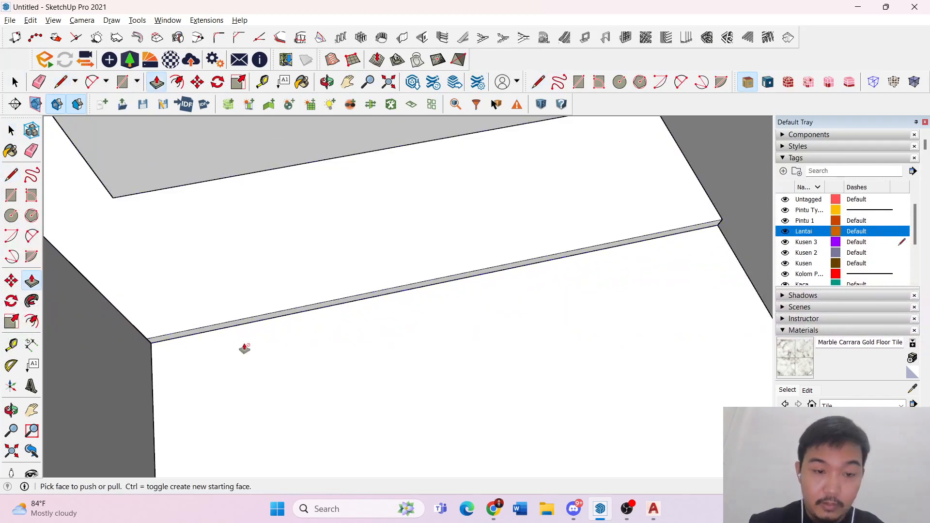
left_click(255, 319)
scroll(267, 314, "down", 5)
middle_click_drag(276, 315, 482, 376)
scroll(486, 379, "up", 6)
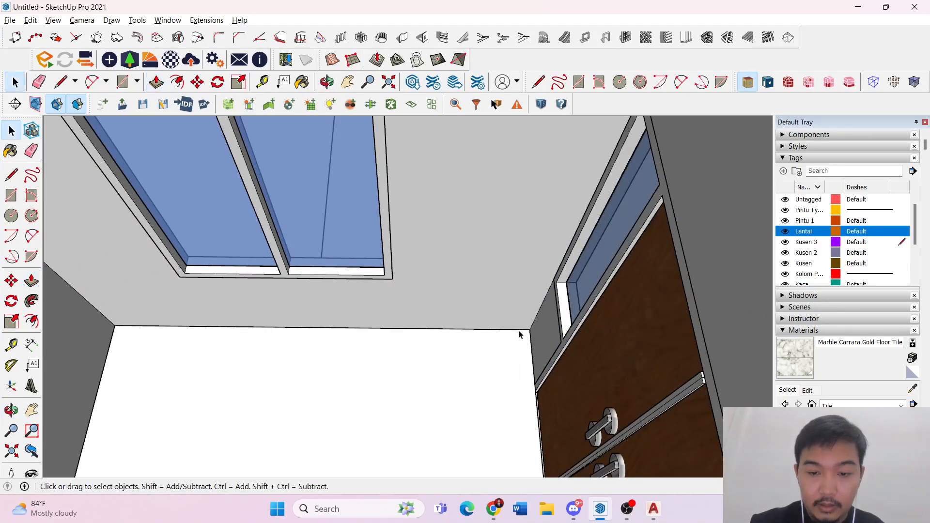
- Draw a rectangle over the porch floor in front of the double door, between the house wall and the two columns
scroll(396, 303, "down", 7)
middle_click_drag(272, 272, 228, 342)
scroll(343, 318, "up", 6)
key("r")
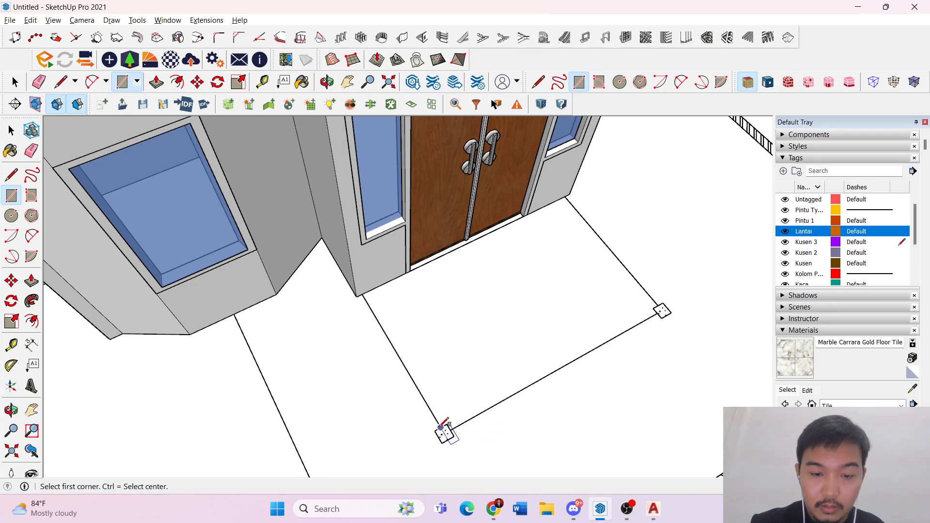
left_click(565, 196)
key("space")
- Push/Pull the porch rectangle into a thin floor slab and make it a group
scroll(484, 333, "down", 3)
key("p")
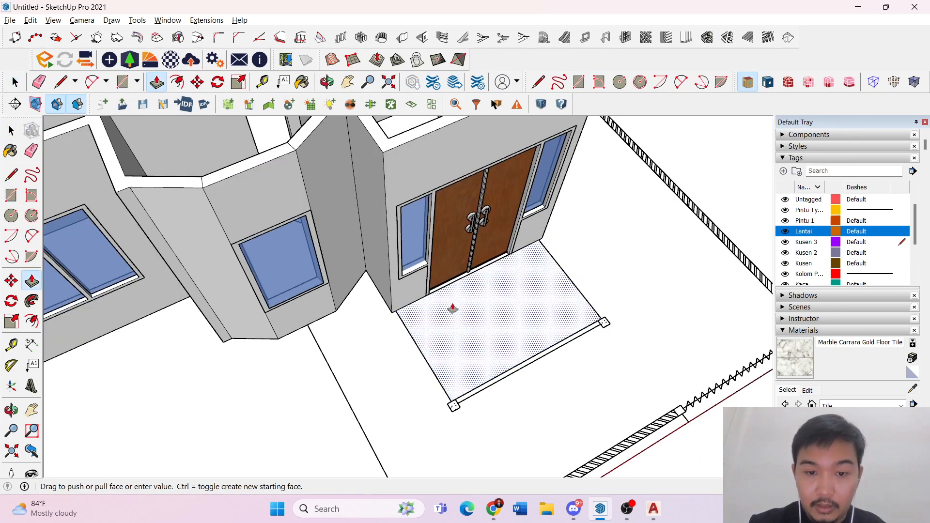
key("space")
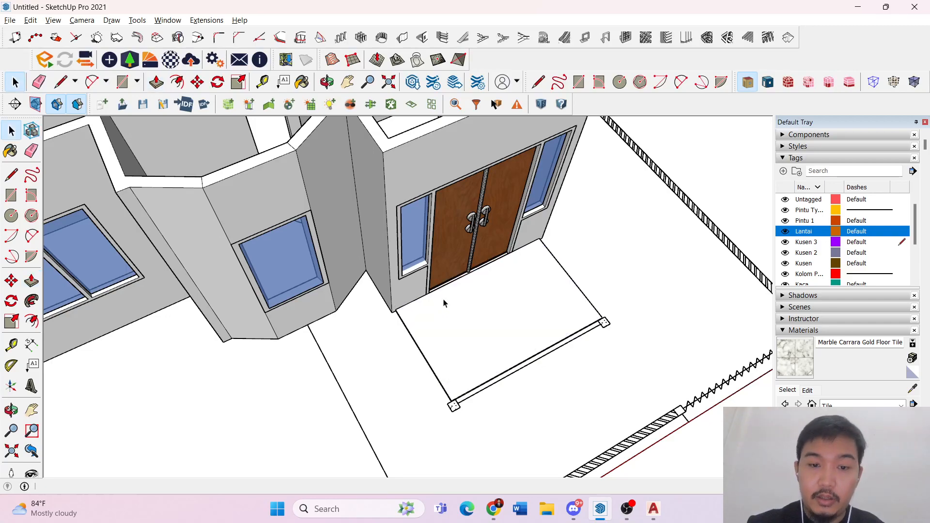
right_click(462, 304)
left_click(504, 200)
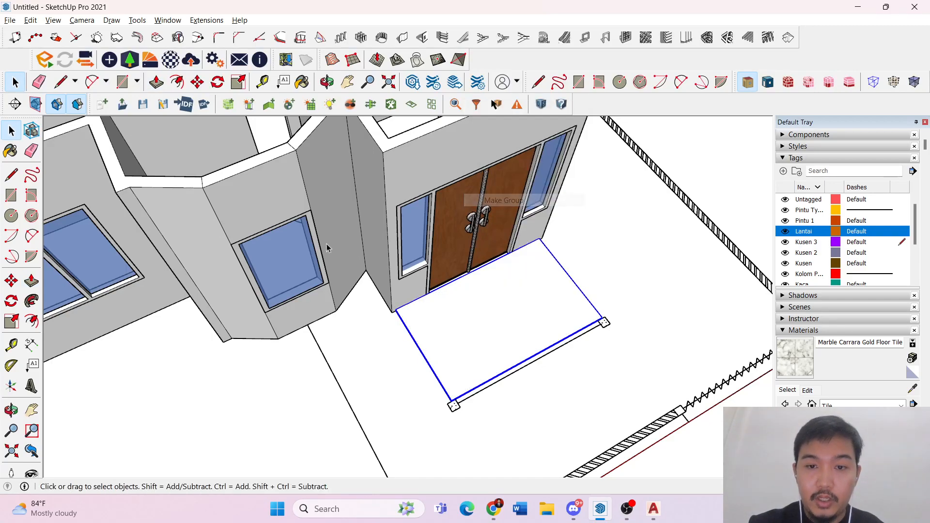
- Draw a line across the slab's thin end face at the doorway of the bay-window room, between both wall corners
scroll(393, 298, "down", 5)
scroll(393, 298, "up", 10)
middle_click_drag(393, 298, 569, 311)
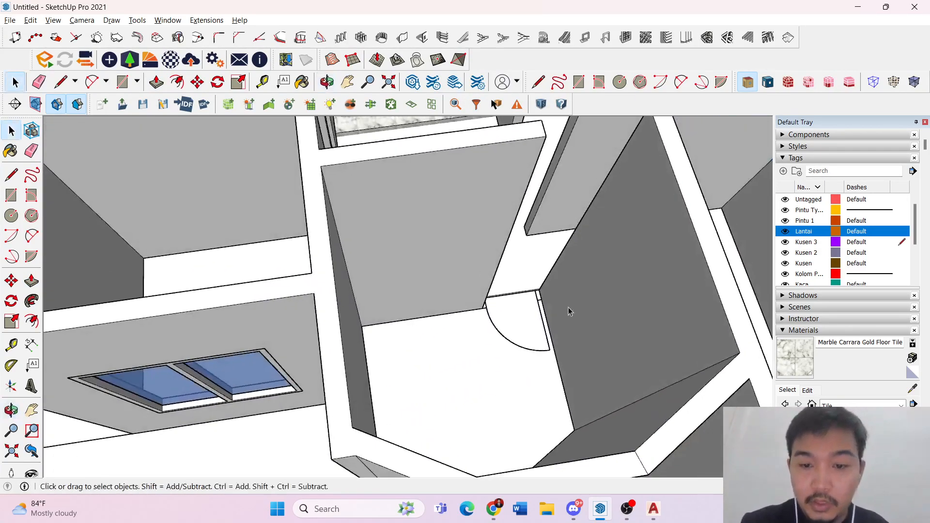
scroll(521, 290, "up", 5)
left_click(516, 288)
scroll(394, 312, "up", 5)
key("l")
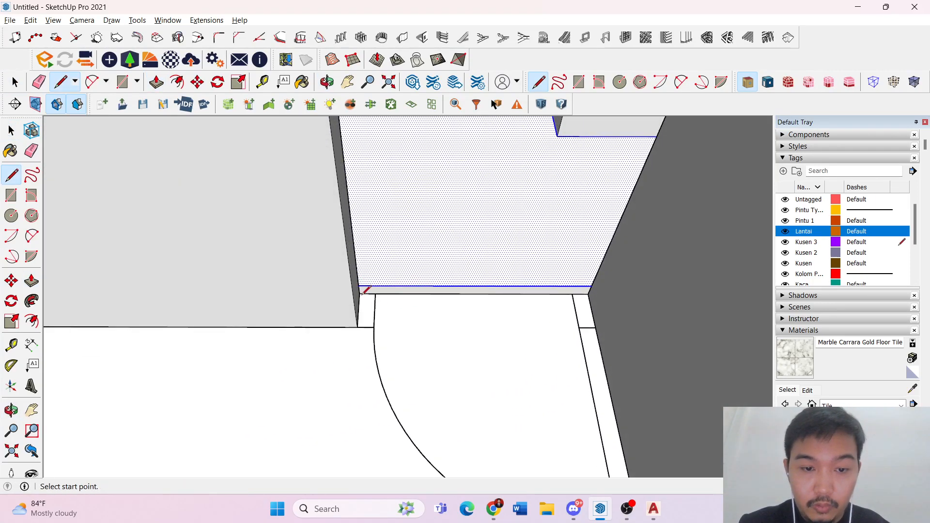
key("space")
key("l")
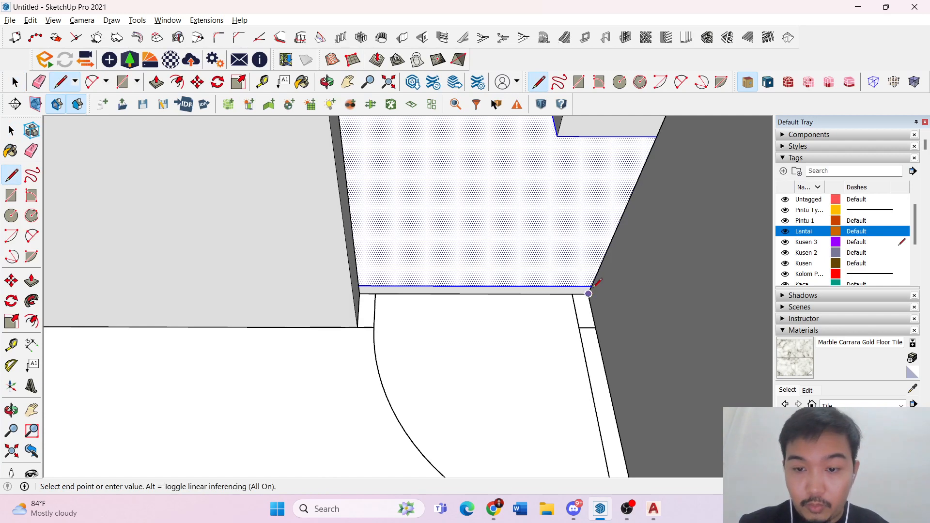
key("space")
- Push/Pull the slab's end face through the doorway into the bay-window room as far as the nearest wall corner
key("p")
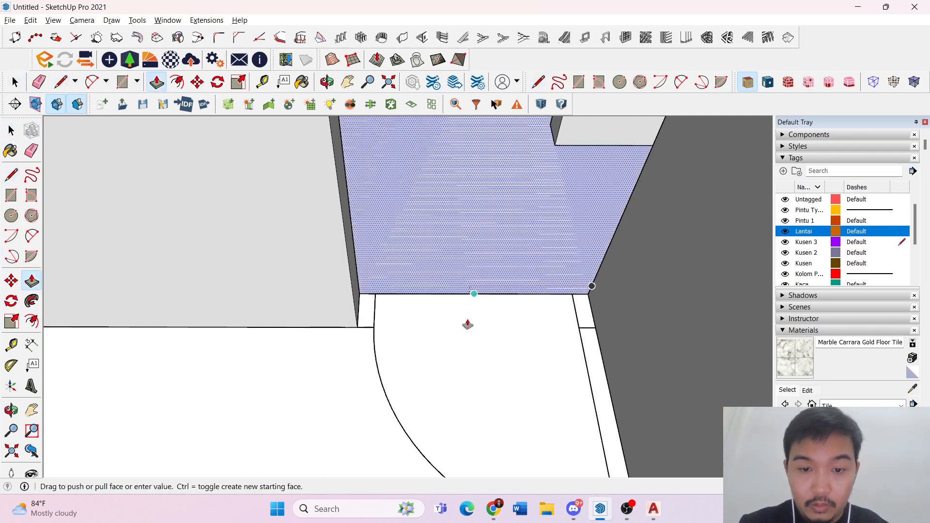
key("Escape")
left_click(456, 291)
middle_click_drag(430, 377, 602, 382)
scroll(547, 345, "up", 3)
scroll(399, 339, "down", 7)
scroll(602, 384, "down", 3)
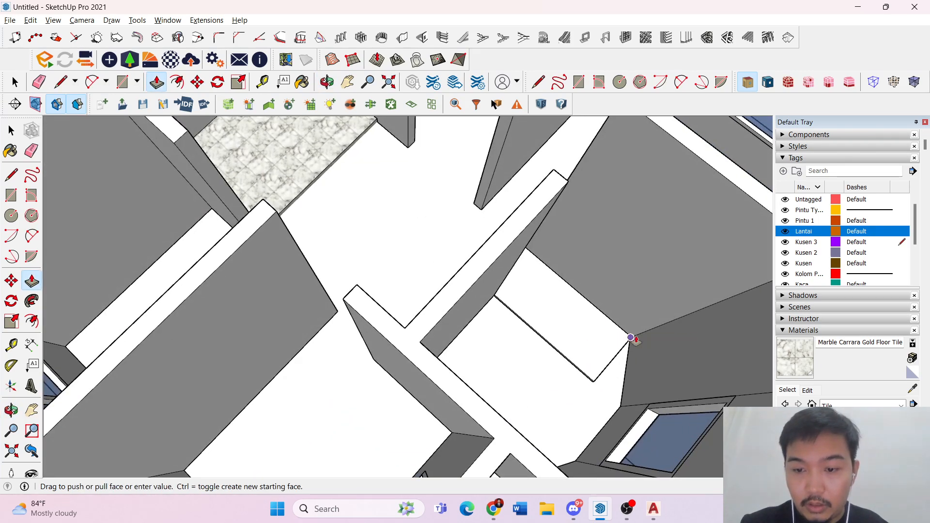
key("space")
- Draw a triangular face filling the gap between the slab's end, the room's wall corner and the wall
scroll(634, 397, "up", 5)
left_click(539, 298)
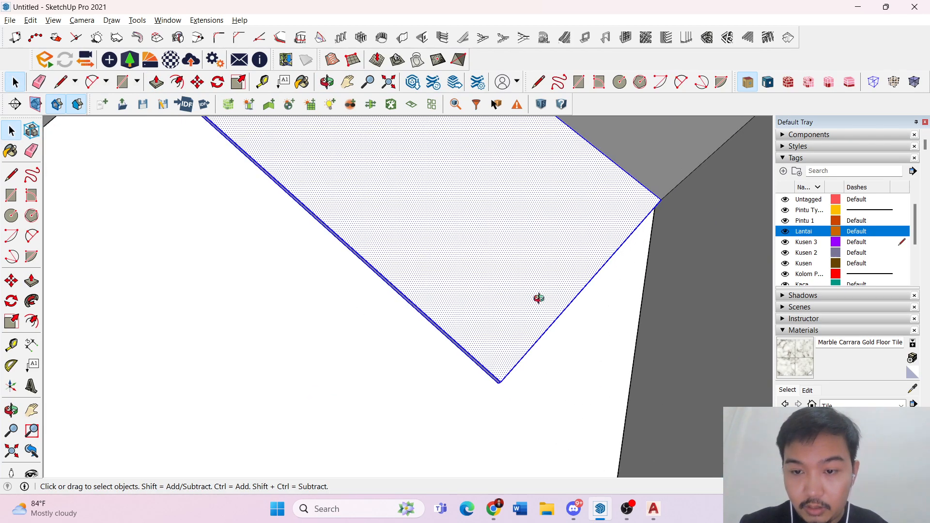
middle_click_drag(538, 298, 595, 216)
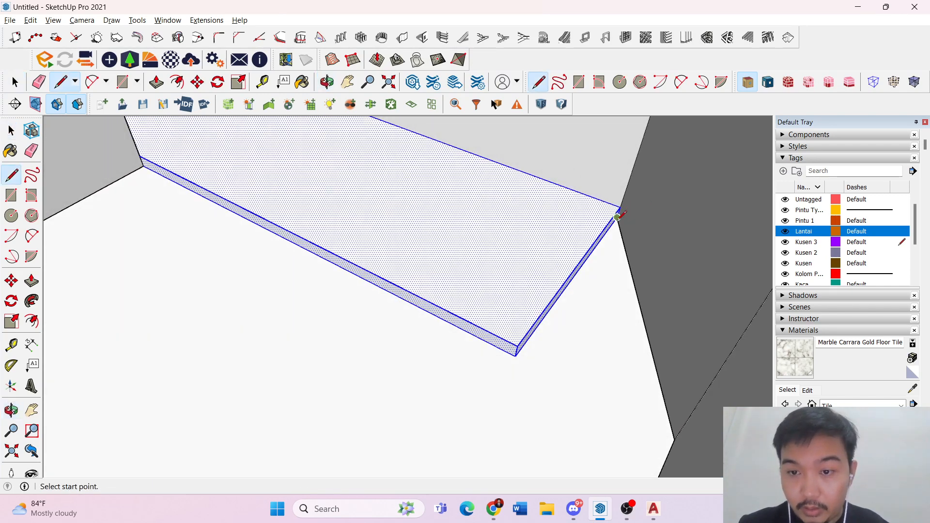
scroll(567, 355, "up", 2)
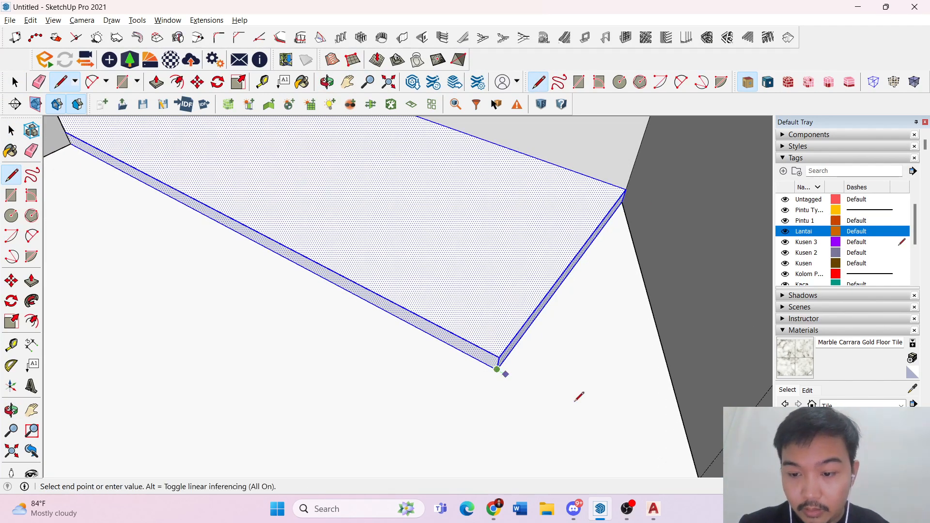
middle_click_drag(576, 400, 724, 365)
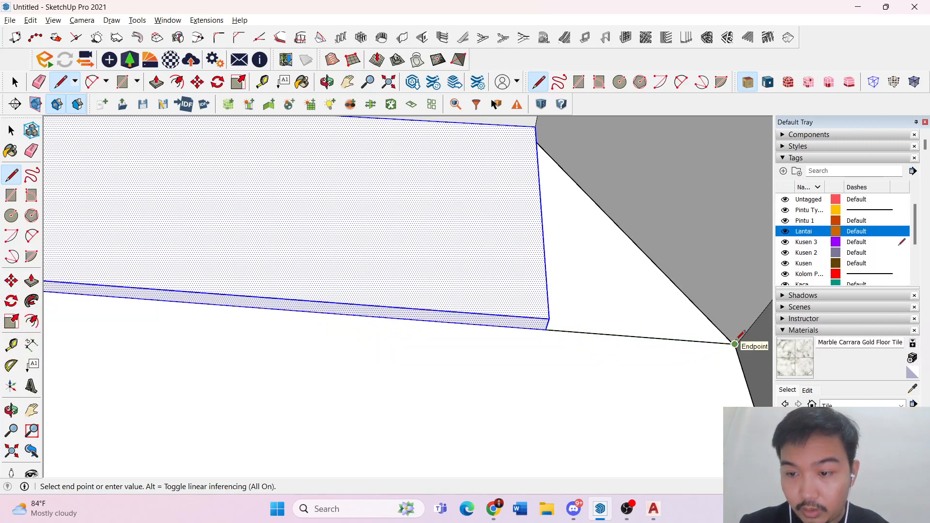
mouse_move(605, 194)
middle_mouse_down()
mouse_move(587, 173)
mouse_move(590, 183)
middle_mouse_up()
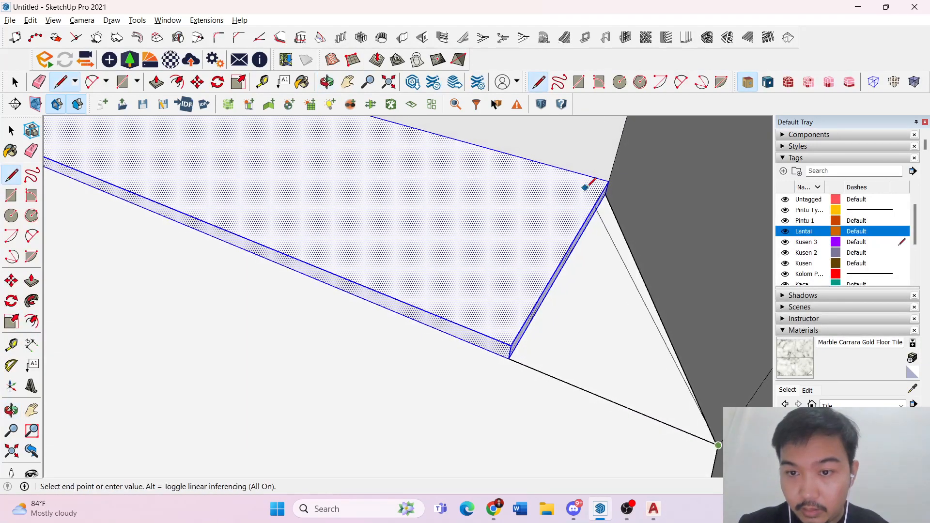
left_click(606, 194)
key("space")
- Push/Pull the triangular face up to the slab's top surface
key("p")
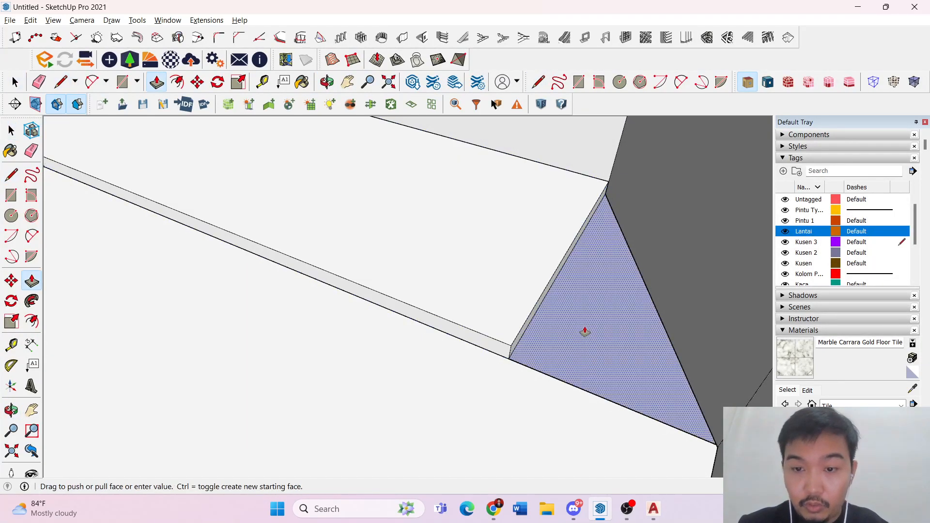
left_click(518, 340)
left_click(513, 353)
key("space")
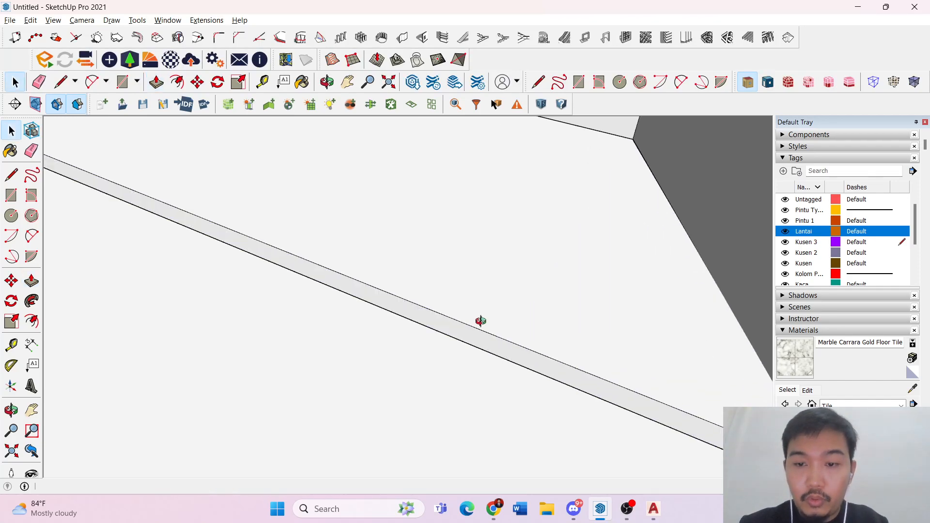
- Draw a line closing the widened slab's thin front face at the wall corner
left_click_drag(480, 321, 421, 292)
scroll(418, 288, "down", 5)
scroll(452, 315, "down", 4)
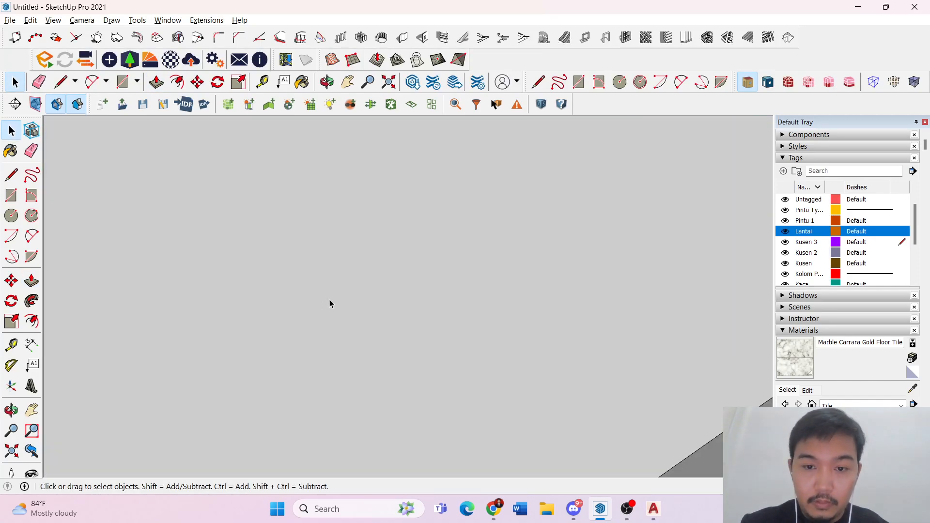
scroll(395, 310, "down", 8)
middle_click_drag(450, 319, 354, 335)
scroll(377, 312, "up", 5)
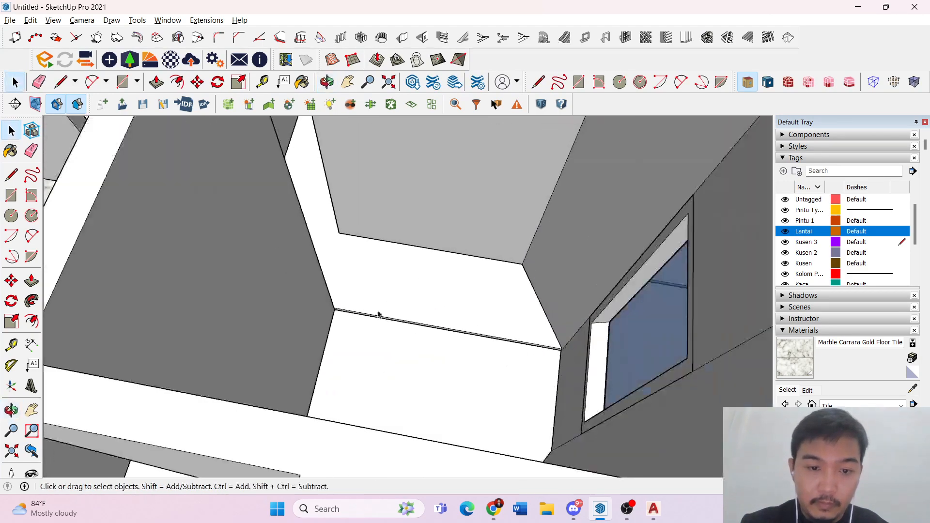
left_click(378, 313)
scroll(380, 310, "up", 6)
key("l")
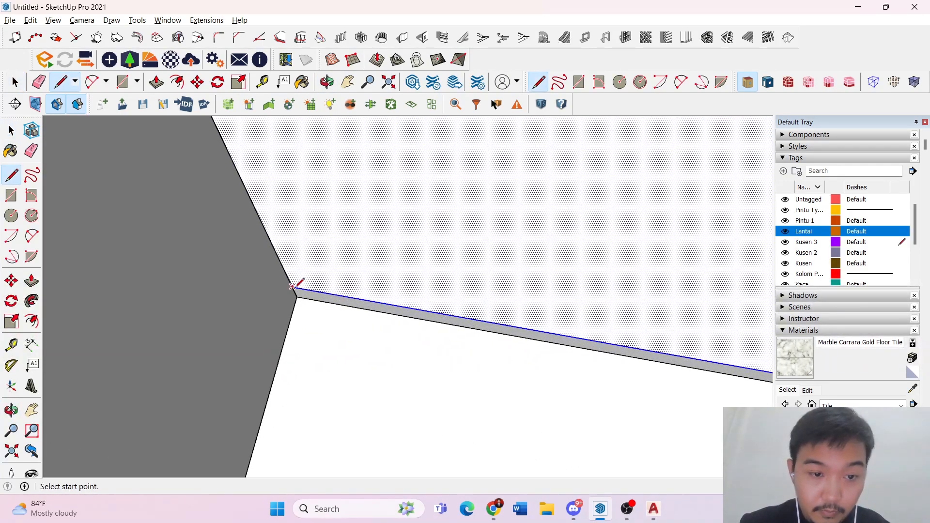
key("space")
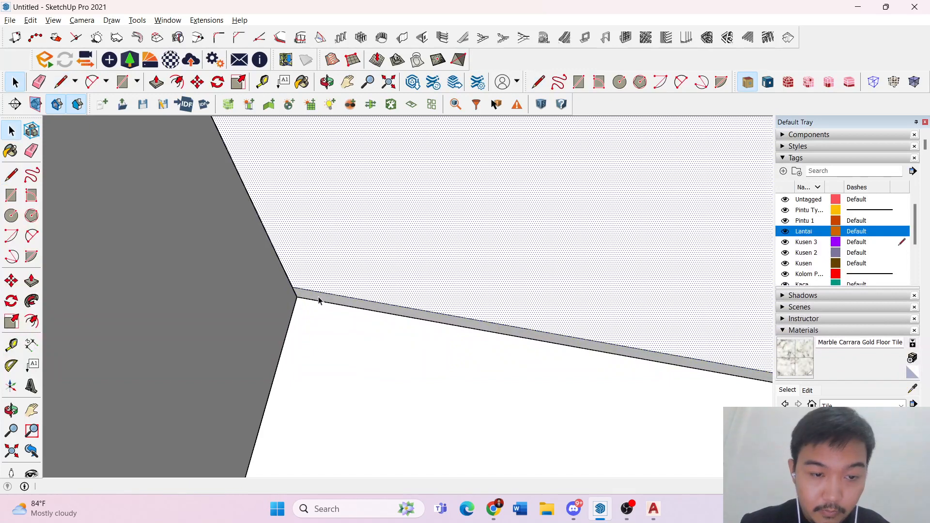
- Push/Pull the slab's front face further into the bay-window room up to the corner of the angled bay wall
key("p")
left_click_drag(349, 303, 325, 324)
left_click(339, 310)
middle_click_drag(375, 362, 544, 362)
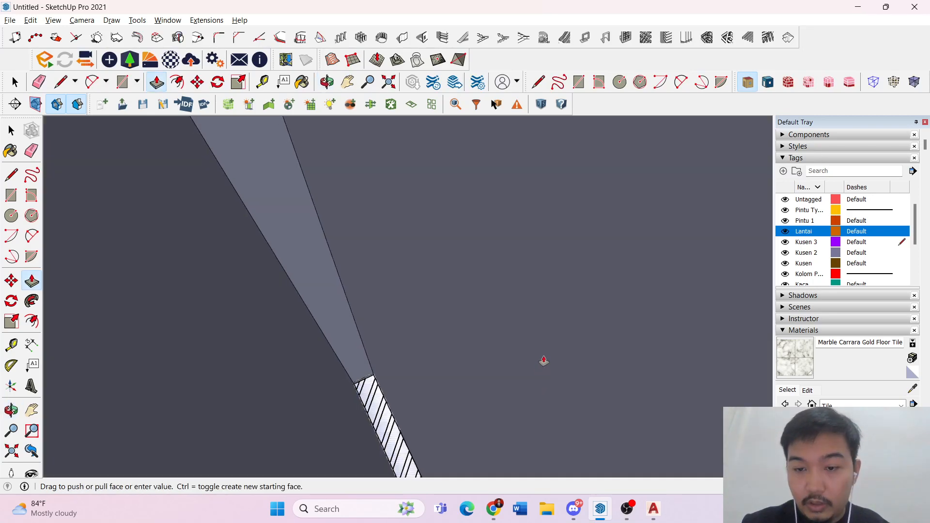
mouse_move(542, 330)
middle_mouse_down()
mouse_move(529, 297)
mouse_move(710, 376)
mouse_move(675, 276)
middle_mouse_up()
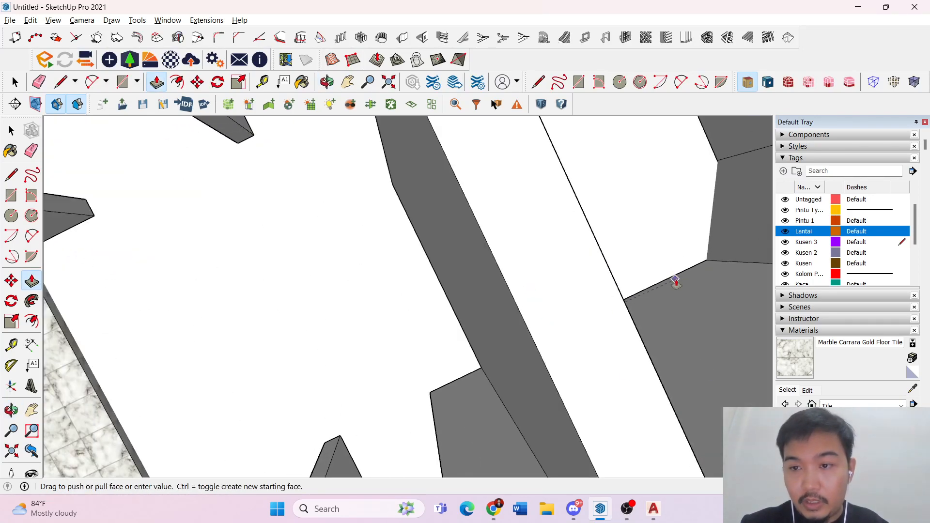
left_click(715, 161)
middle_click_drag(715, 161, 456, 207)
scroll(457, 207, "down", 6)
key("space")
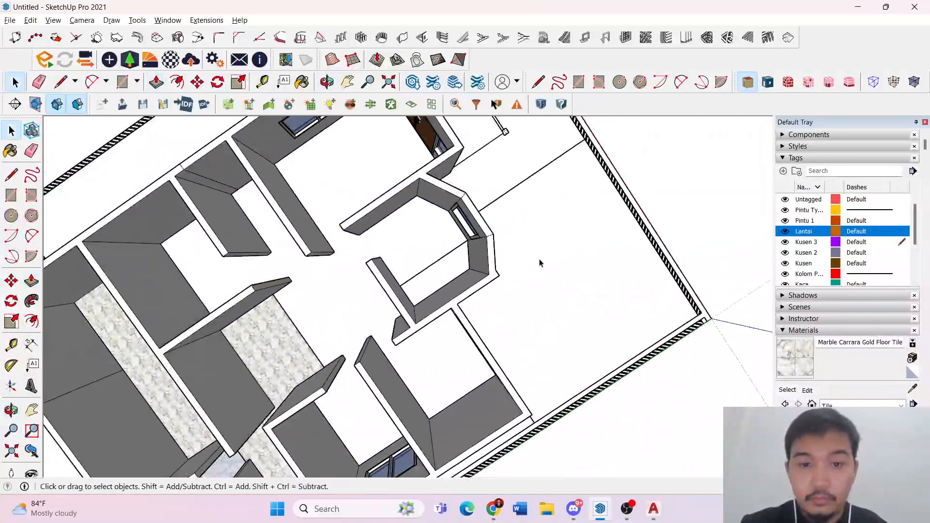
- Start outlining the uncovered floor strip with a line from the slab's corner along the angled bay wall
middle_click_drag(542, 264, 372, 231)
scroll(436, 245, "up", 5)
middle_click_drag(552, 242, 606, 202)
scroll(531, 174, "up", 5)
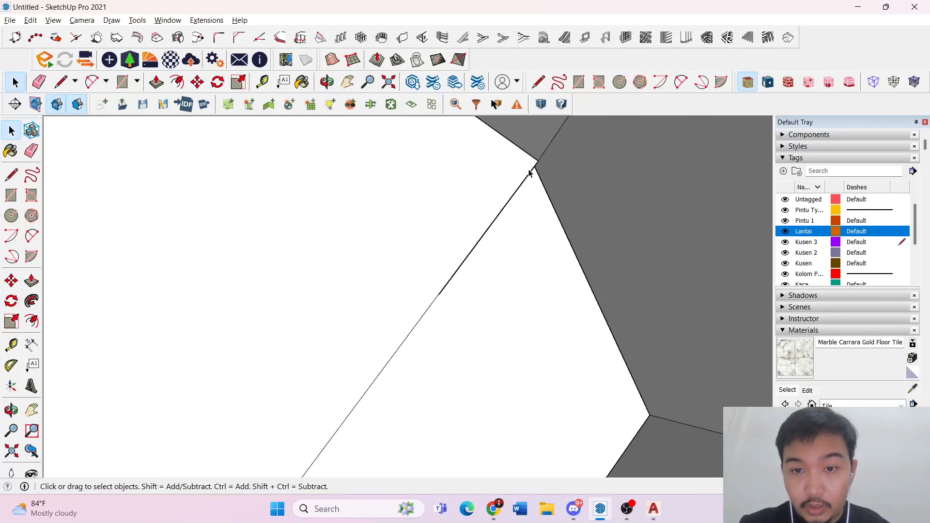
double_click(529, 174)
middle_click_drag(530, 173, 506, 112)
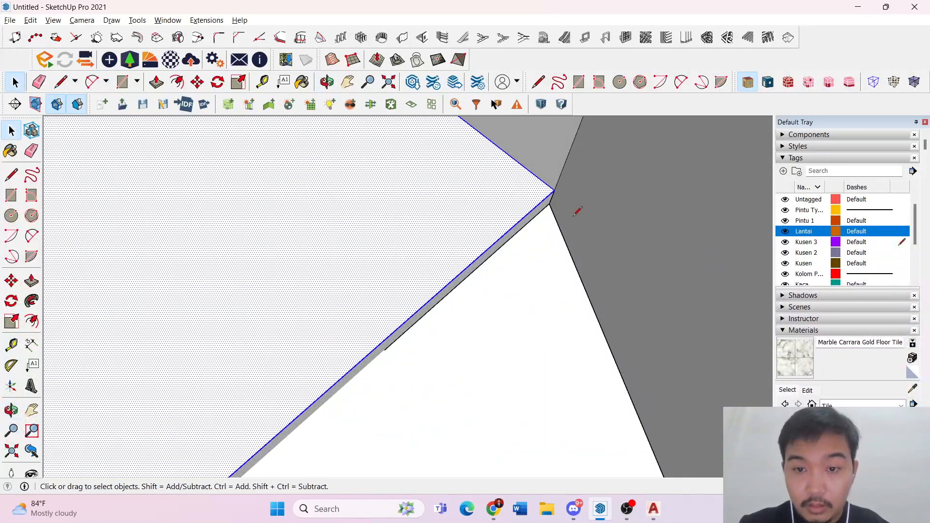
key("l")
scroll(532, 233, "down", 8)
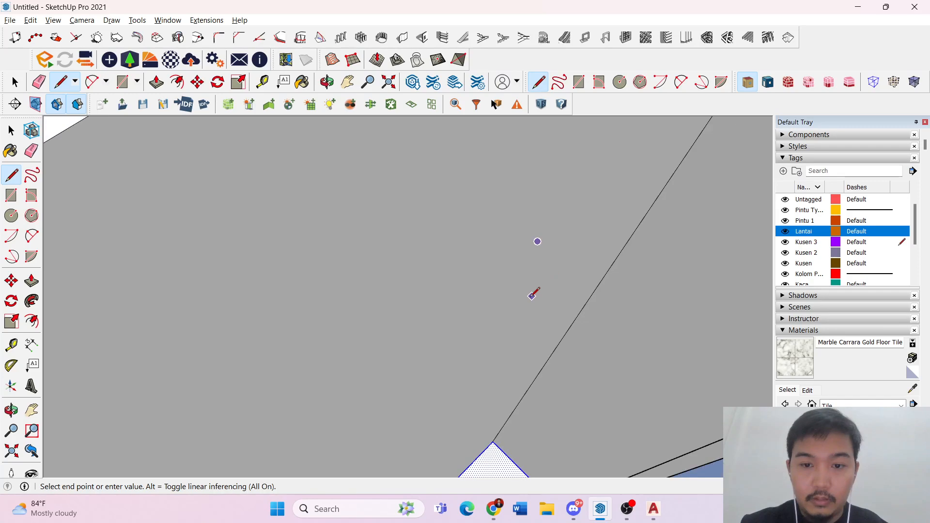
scroll(532, 295, "down", 6)
middle_click_drag(528, 290, 603, 335)
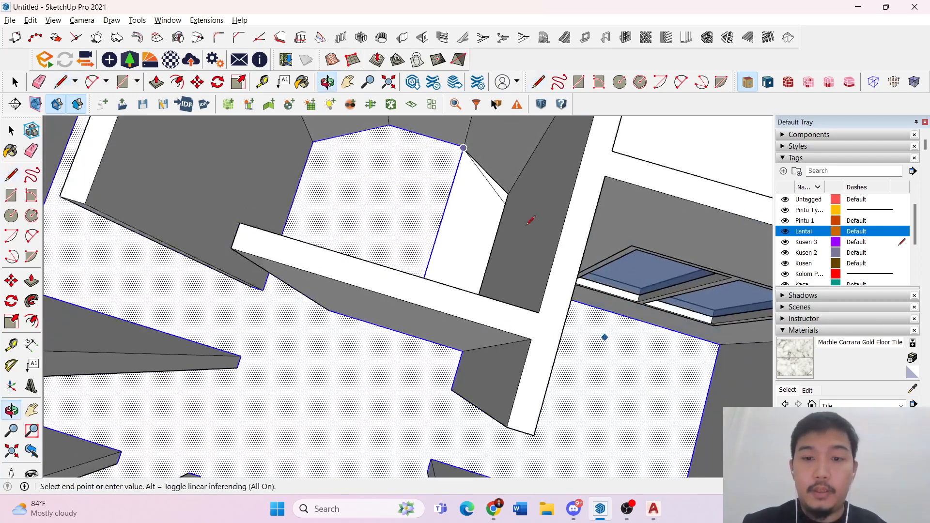
- Continue the strip's outline along the remaining room walls and close it at the slab's lower corner
scroll(511, 196, "up", 3)
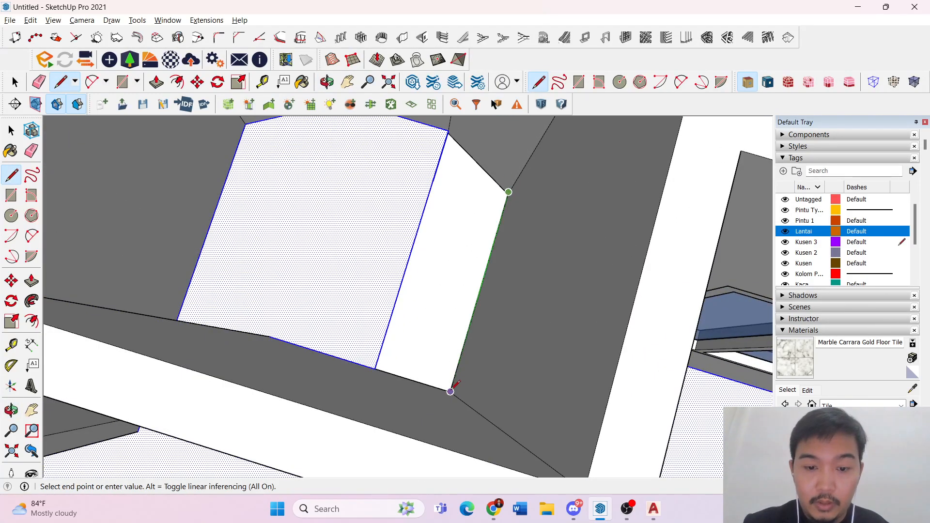
middle_click_drag(375, 369, 326, 336)
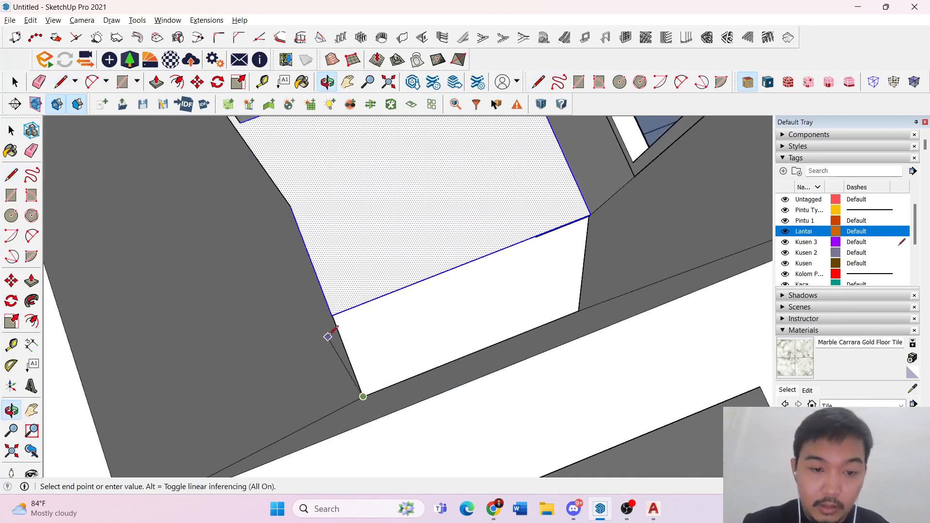
scroll(378, 312, "up", 4)
middle_click_drag(284, 315, 243, 279)
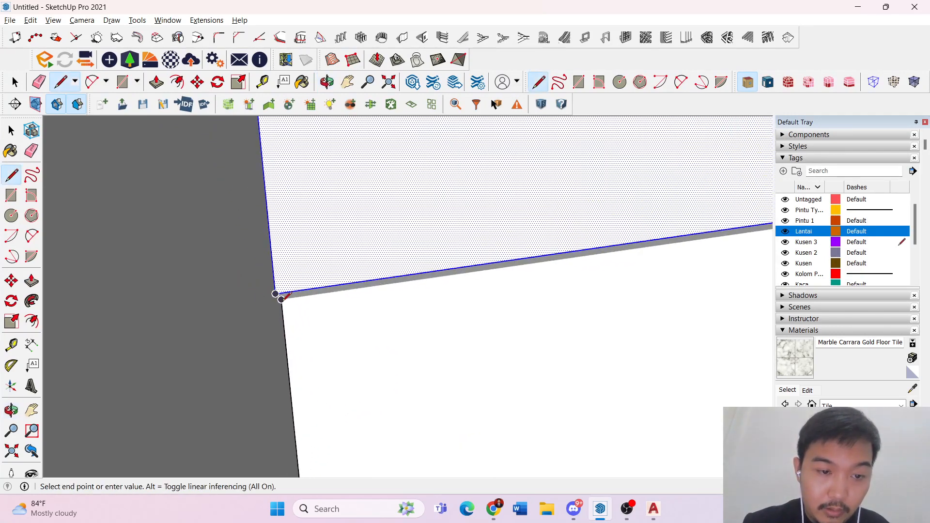
left_click(281, 299)
key("space")
scroll(259, 320, "down", 10)
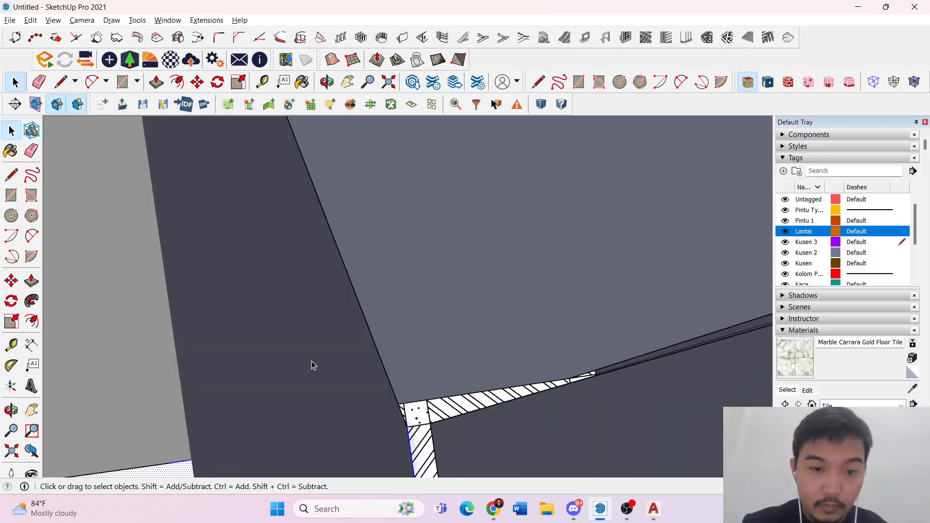
- Draw a line along the slab's edge to the corner of the angled bay wall, closing the uncovered floor strip into a face
scroll(395, 346, "down", 10)
scroll(349, 235, "up", 4)
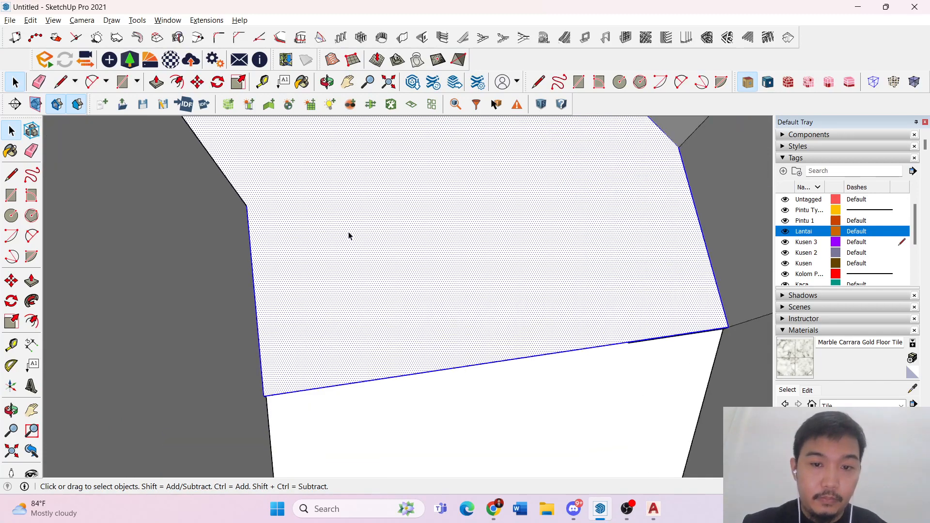
scroll(327, 270, "down", 2)
middle_click_drag(326, 273, 177, 340)
key("l")
key("k")
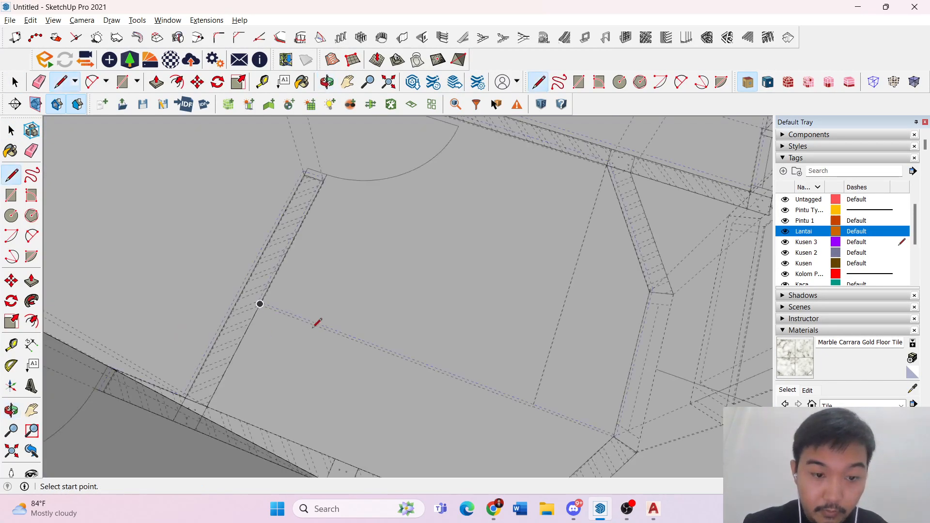
key("k")
middle_click_drag(306, 359, 353, 262)
scroll(340, 319, "down", 6)
scroll(324, 276, "up", 5)
middle_click_drag(261, 327, 352, 391)
left_click(247, 372)
scroll(356, 345, "down", 5)
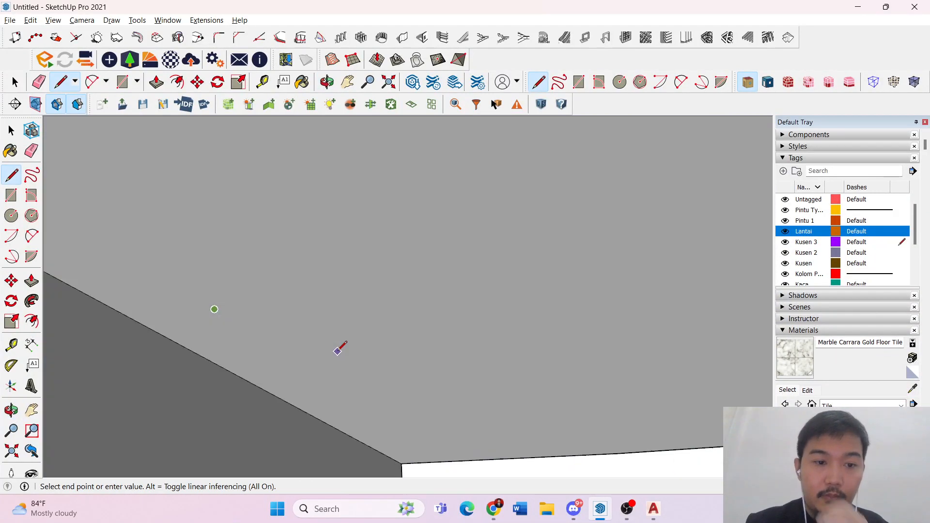
scroll(356, 361, "down", 10)
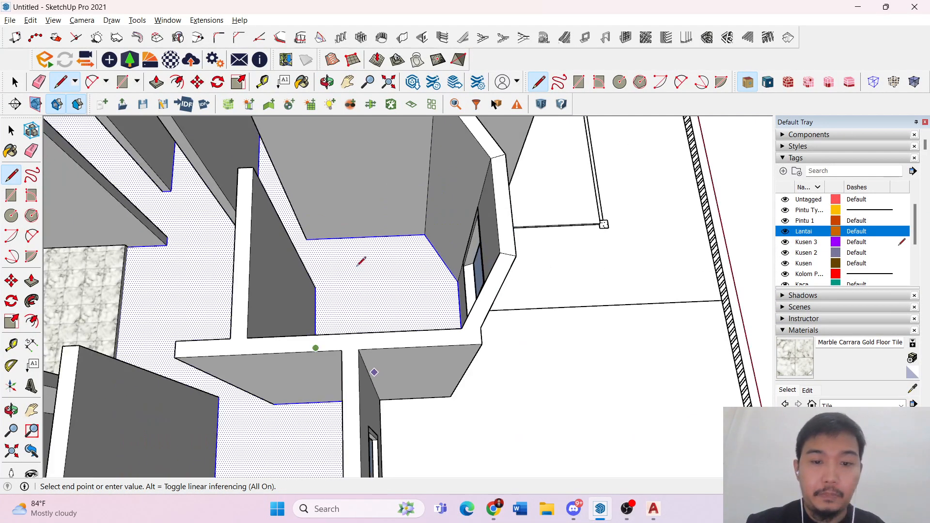
middle_click_drag(357, 264, 395, 328)
scroll(481, 255, "up", 10)
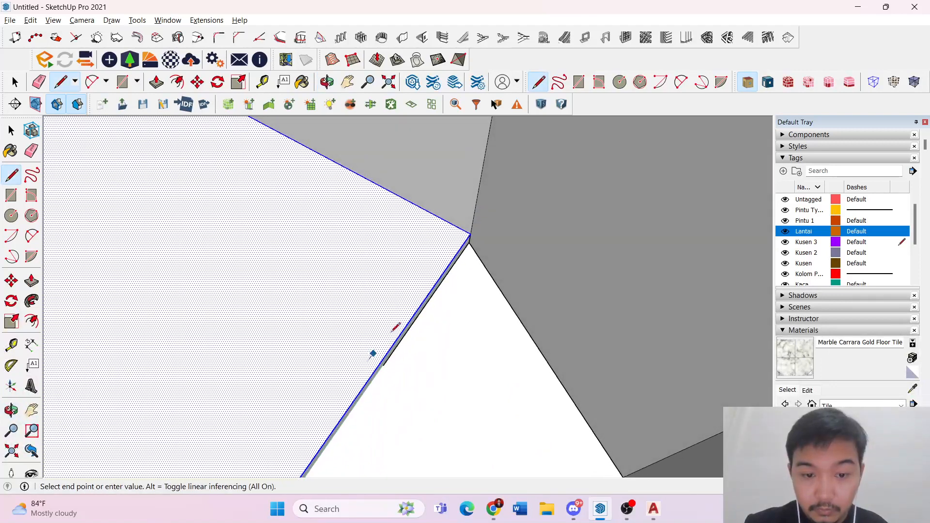
scroll(411, 317, "up", 1)
left_click(479, 225)
middle_click_drag(455, 289, 529, 351)
key("space")
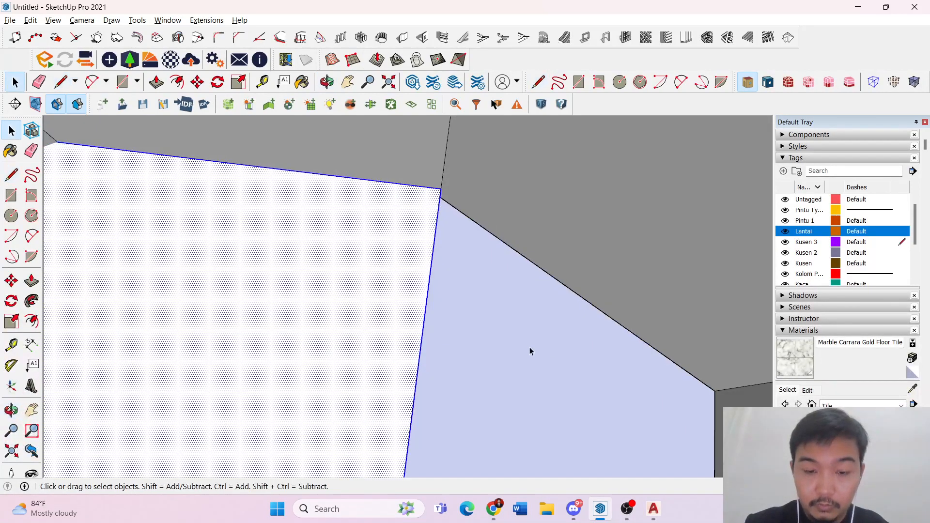
key("p")
left_click(492, 338)
key("Escape")
key("space")
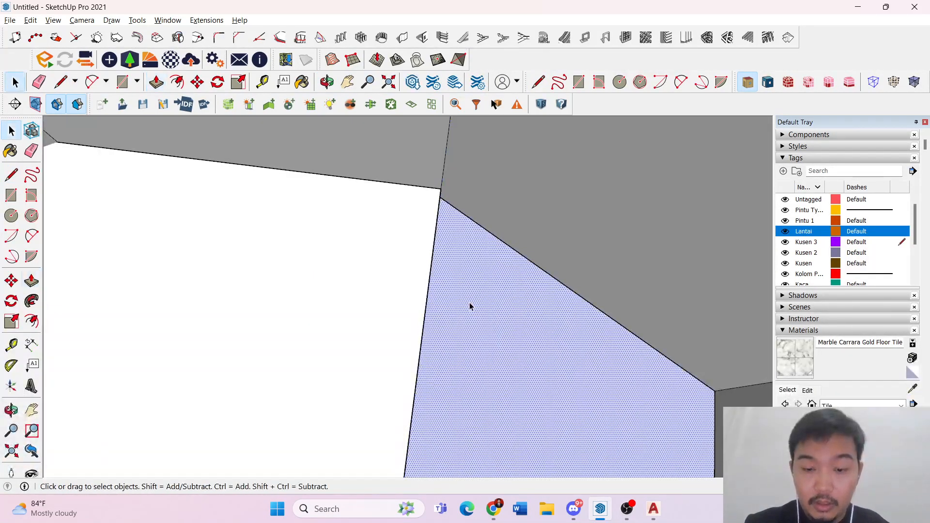
- Push/Pull the floor strip's face in the bay-window room up to the level of the slab's top corner
key("p")
key("Escape")
left_click(471, 268)
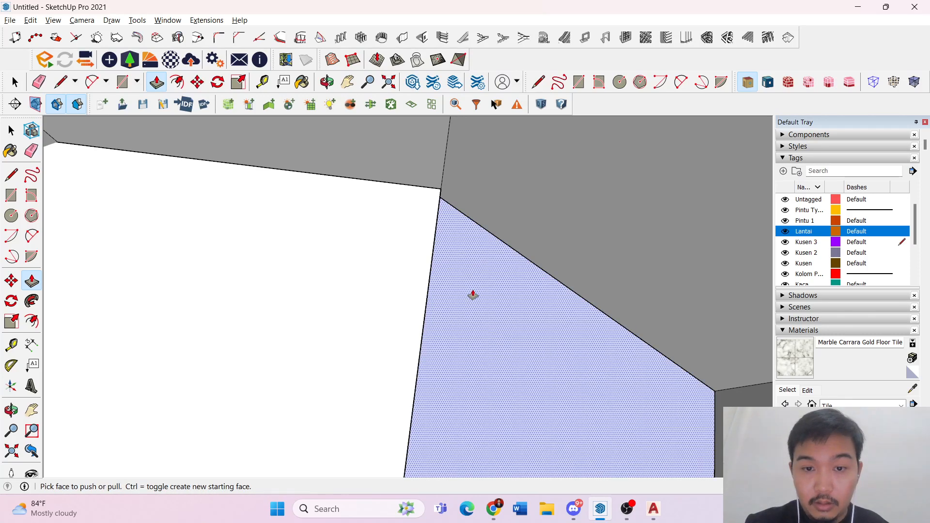
left_click(473, 295)
left_click(438, 197)
middle_click_drag(433, 252, 521, 267)
key("space")
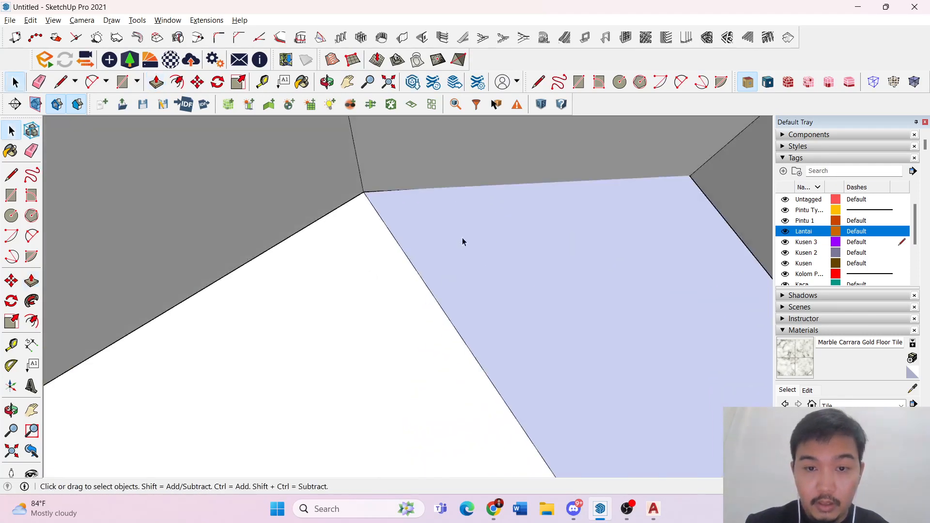
- Reverse the raised strip's face in the bay-window room and erase the seam edge between it and the slab
scroll(462, 239, "down", 4)
right_click(530, 275)
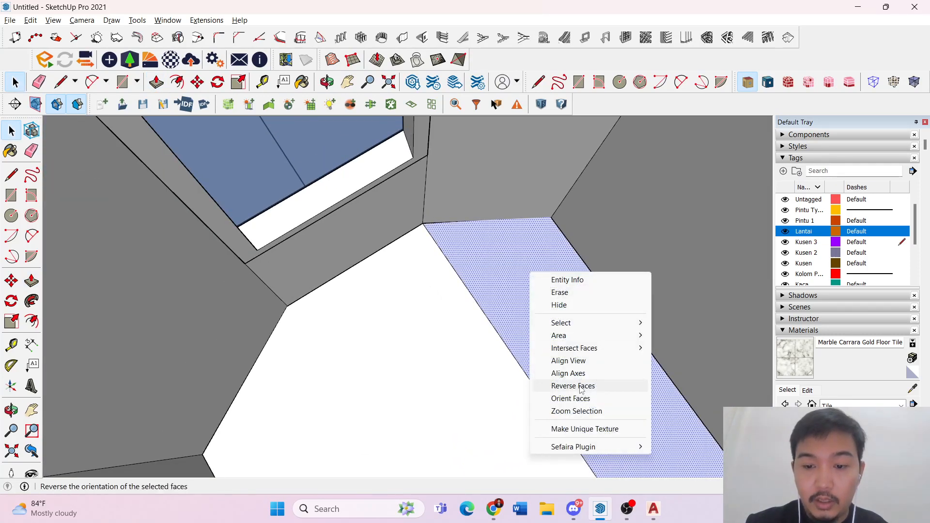
left_click(571, 385)
left_click(483, 314)
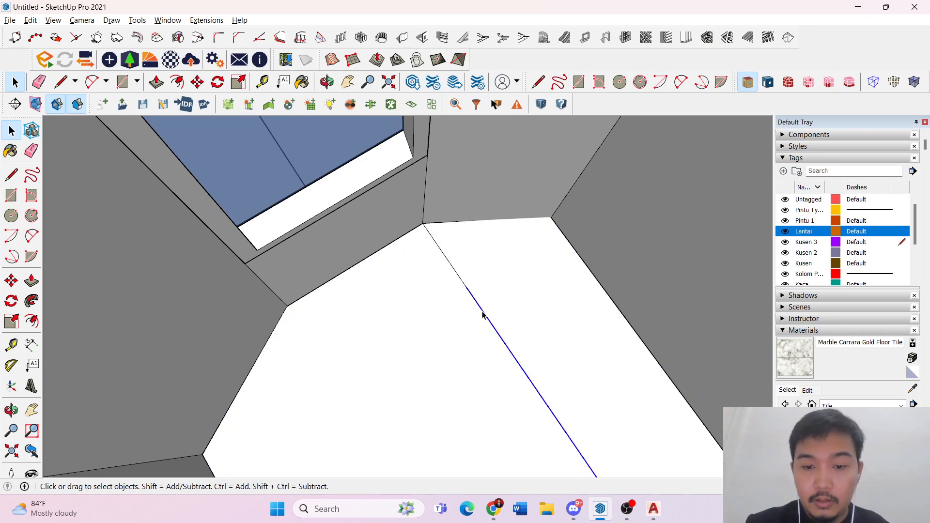
scroll(463, 288, "down", 8)
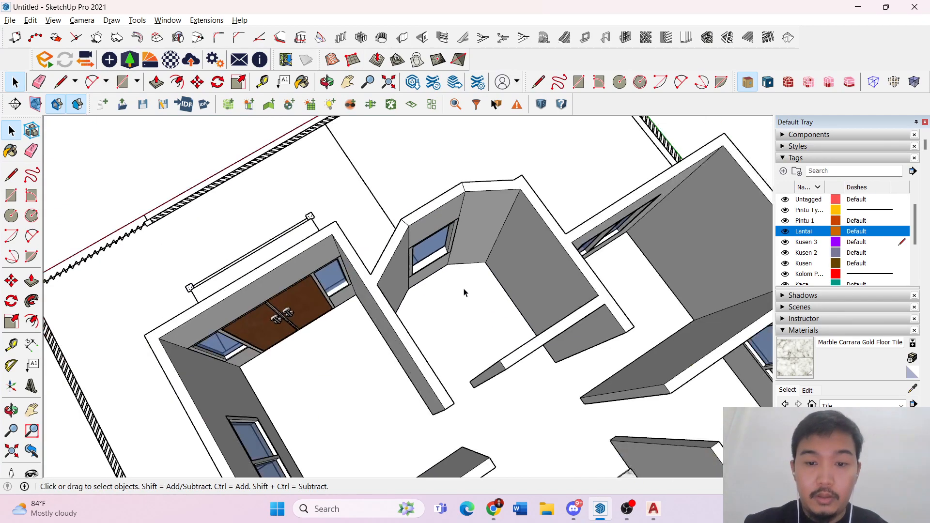
- Select the completed floor slab with its edges and make it a group
scroll(522, 365, "up", 4)
scroll(617, 343, "down", 2)
middle_click_drag(440, 361, 680, 328)
scroll(617, 347, "down", 3)
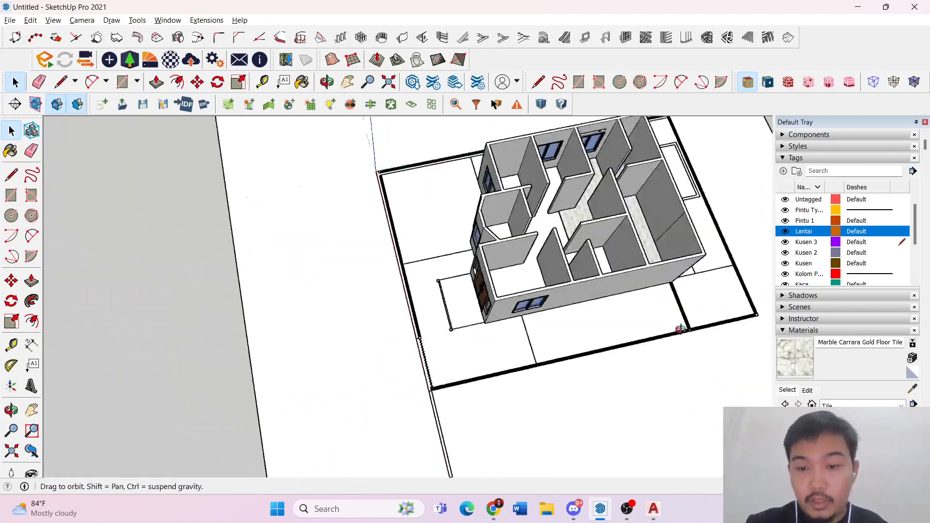
scroll(548, 227, "up", 2)
double_click(546, 225)
right_click(546, 223)
left_click(602, 325)
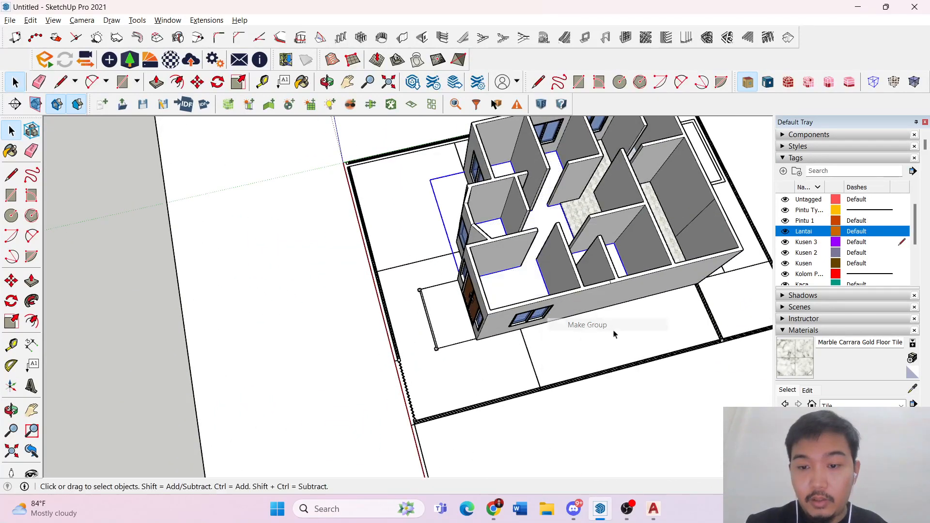
- Paint the floor slab group with the Marble Carrara Gold Floor Tile material
key("b")
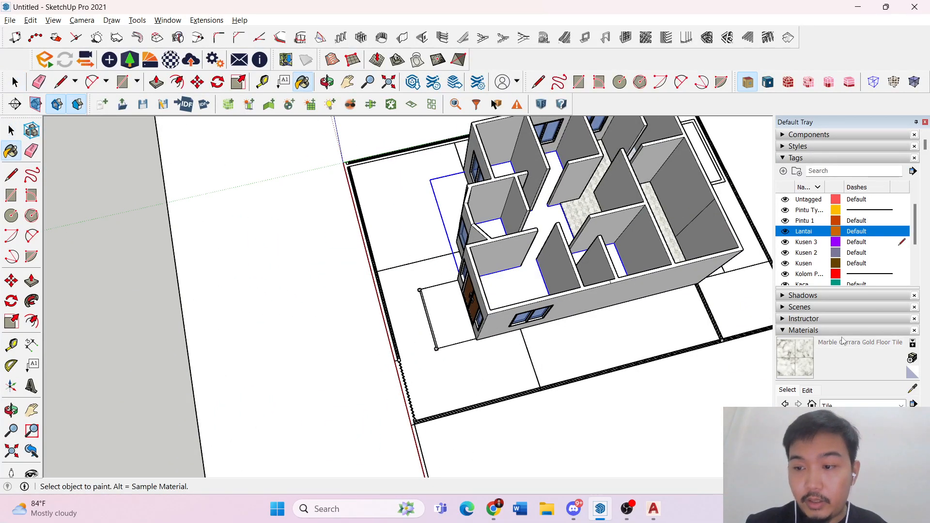
key("space")
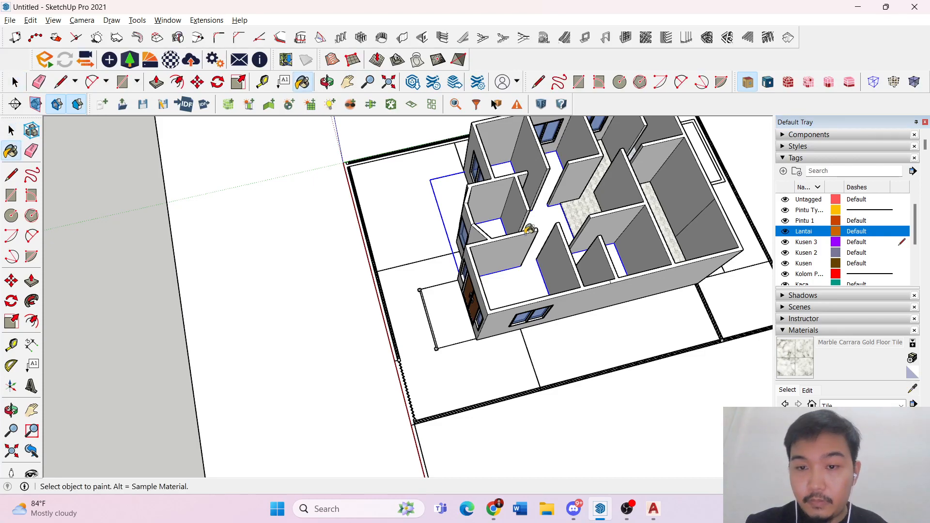
left_click(531, 224)
key("space")
scroll(717, 194, "up", 3)
left_click(730, 160)
scroll(572, 179, "down", 1)
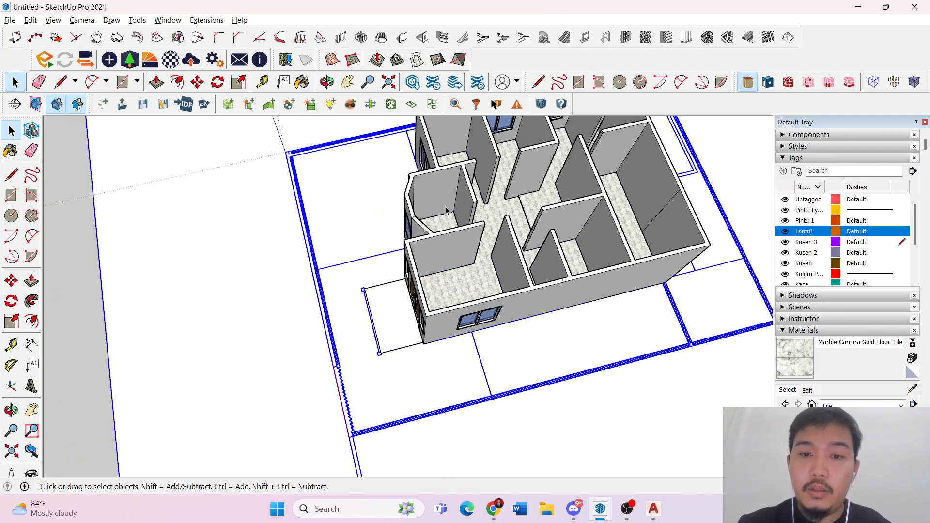
- Examine the tiled house from its different sides, checking the rooms, windows and bay
middle_click_drag(514, 188, 794, 208)
scroll(794, 209, "down", 1)
scroll(456, 228, "down", 3)
middle_click_drag(308, 246, 347, 188)
scroll(320, 169, "up", 4)
middle_click_drag(288, 143, 273, 170)
scroll(258, 224, "down", 4)
scroll(258, 225, "up", 5)
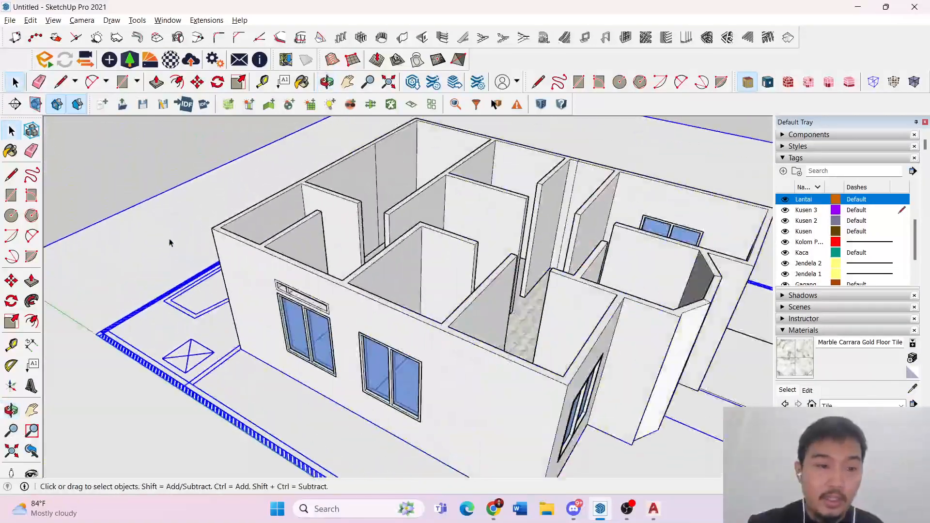
key("r")
scroll(152, 206, "down", 5)
scroll(410, 196, "up", 4)
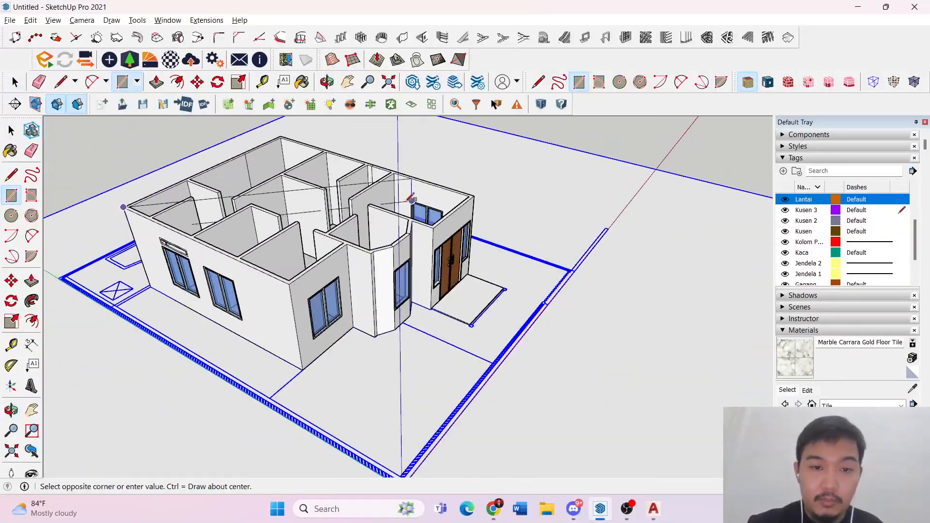
middle_click_drag(404, 206, 392, 308)
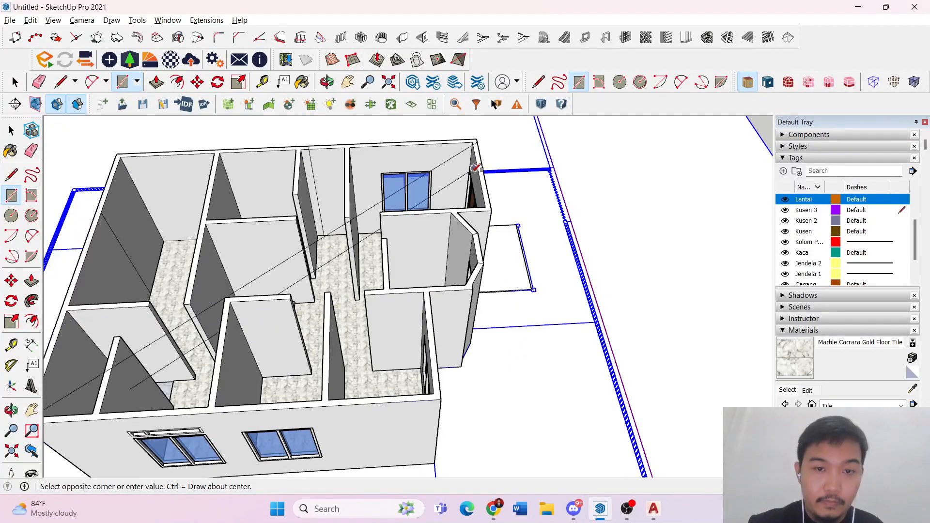
middle_click_drag(227, 313, 316, 280)
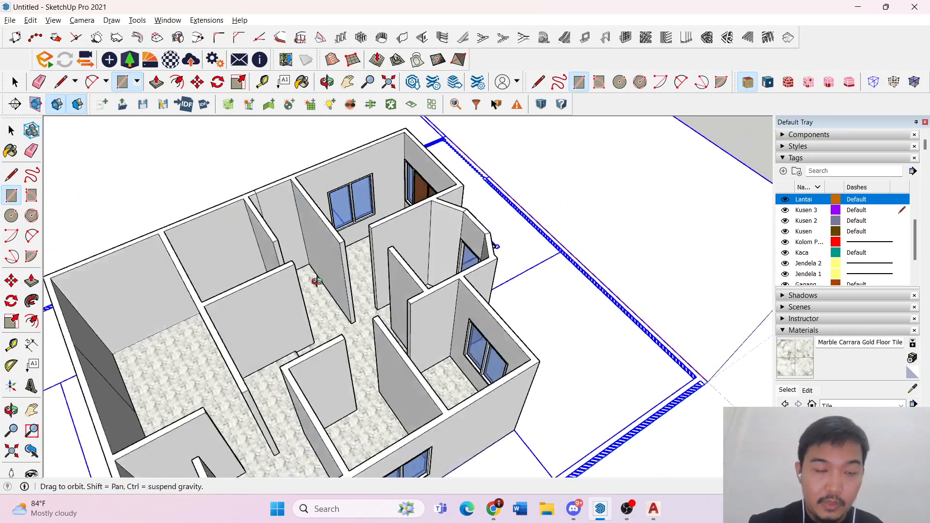
key("space")
- Open the walls group for editing at the rear wall and select all of its connected geometry
scroll(368, 271, "down", 7)
scroll(319, 335, "up", 4)
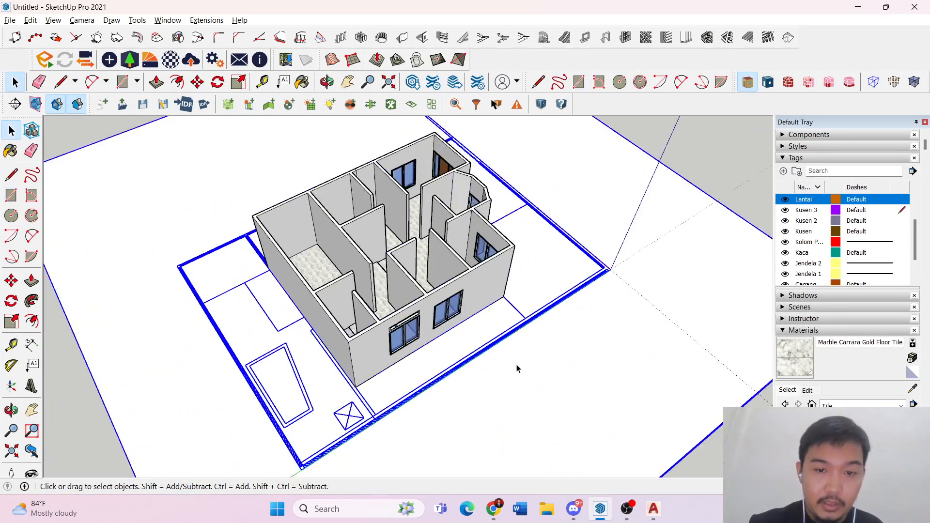
scroll(516, 369, "up", 6)
middle_click_drag(516, 369, 332, 357)
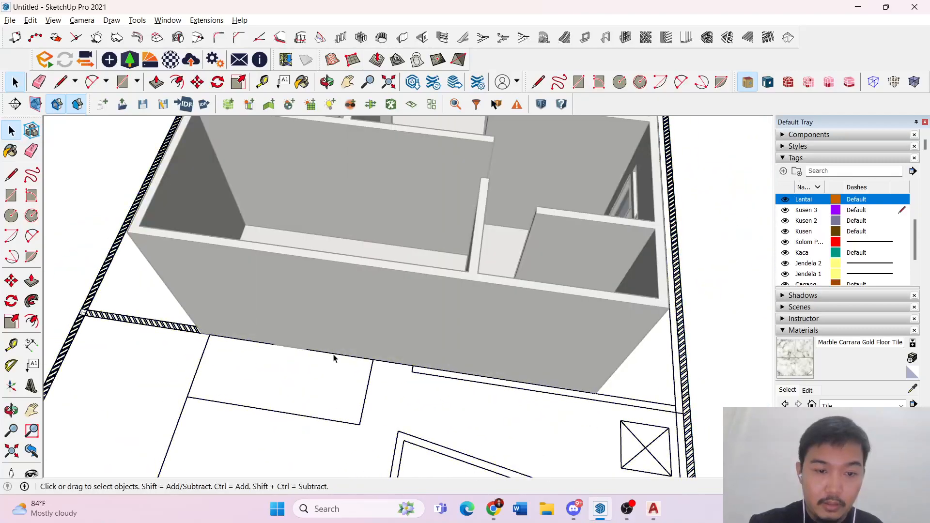
double_click(333, 355)
left_click(335, 355)
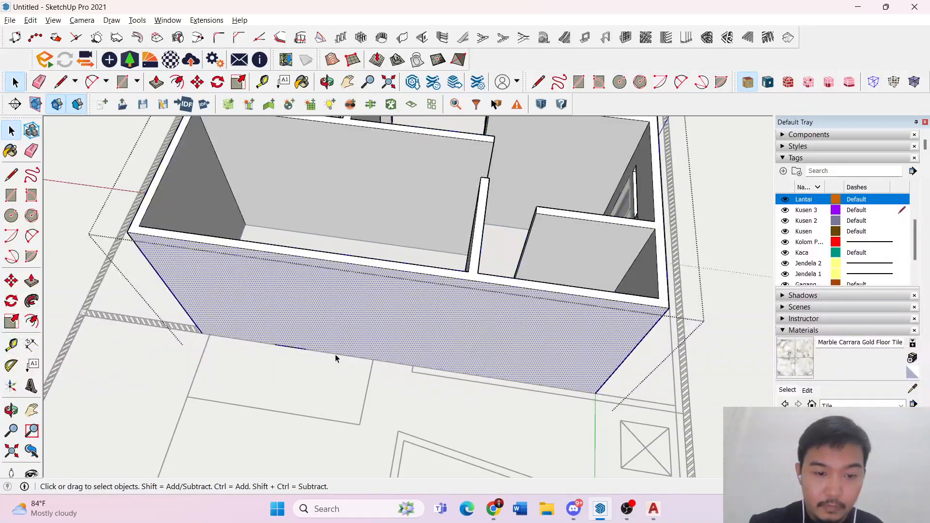
triple_click(336, 357)
- Select only the outer top edges of the long side wall, the entrance wall and the angled bay walls
middle_click_drag(337, 358, 606, 249)
scroll(606, 249, "down", 6)
scroll(412, 272, "up", 3)
middle_click_drag(411, 272, 597, 207)
scroll(580, 232, "down", 3)
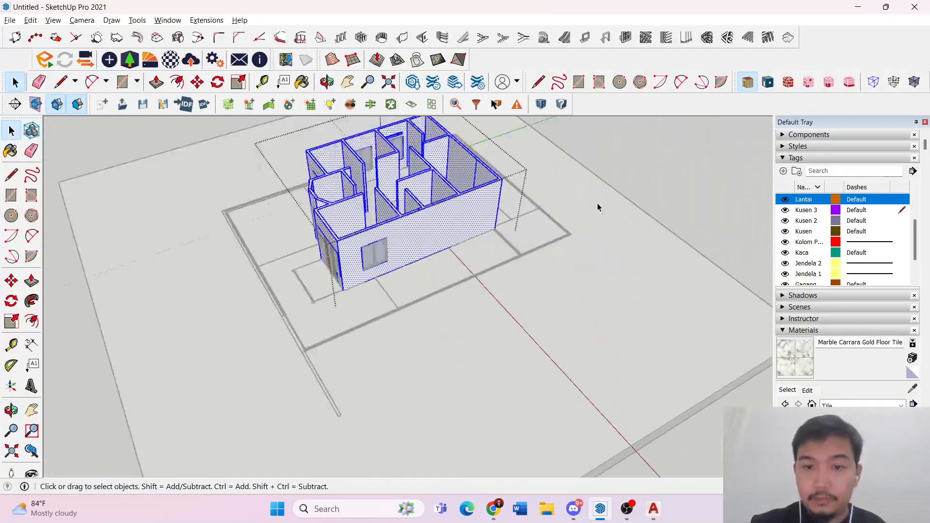
scroll(457, 270, "up", 5)
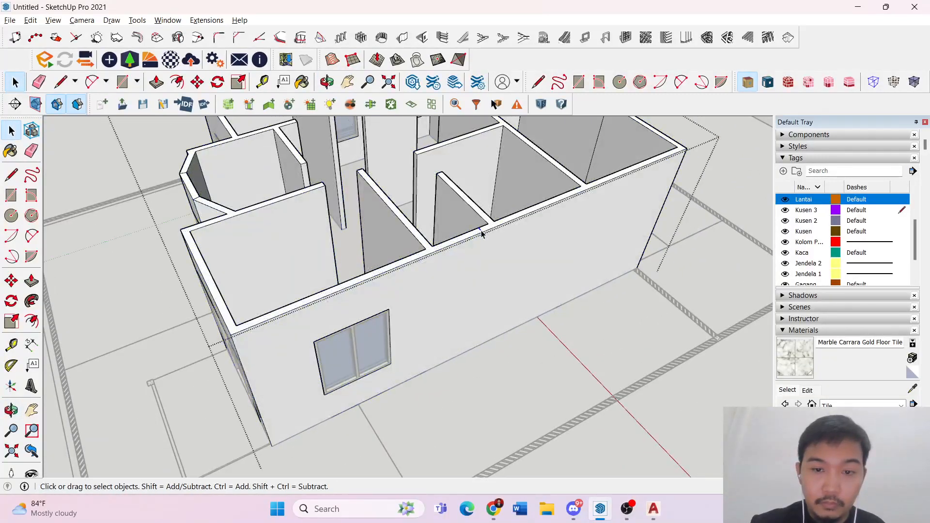
middle_click_drag(473, 239, 465, 248)
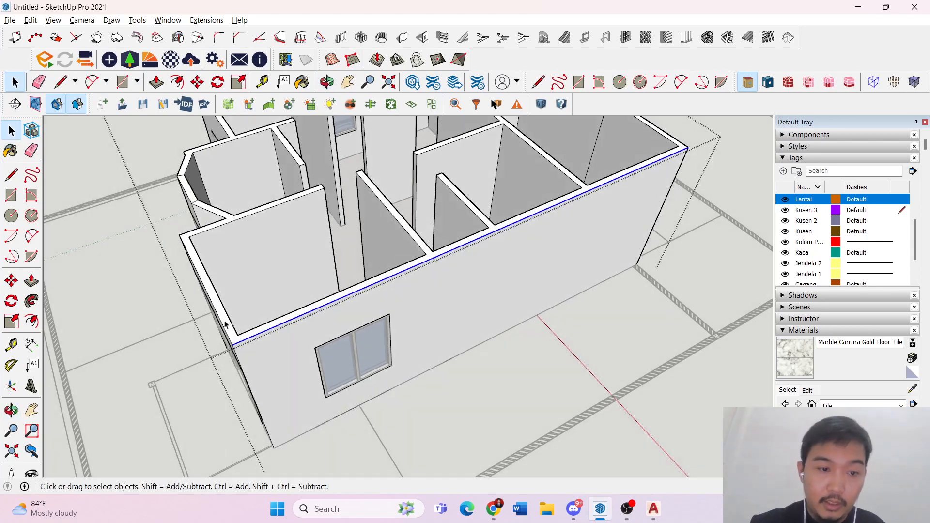
left_click(192, 232, "ctrl")
middle_click_drag(193, 233, 310, 249)
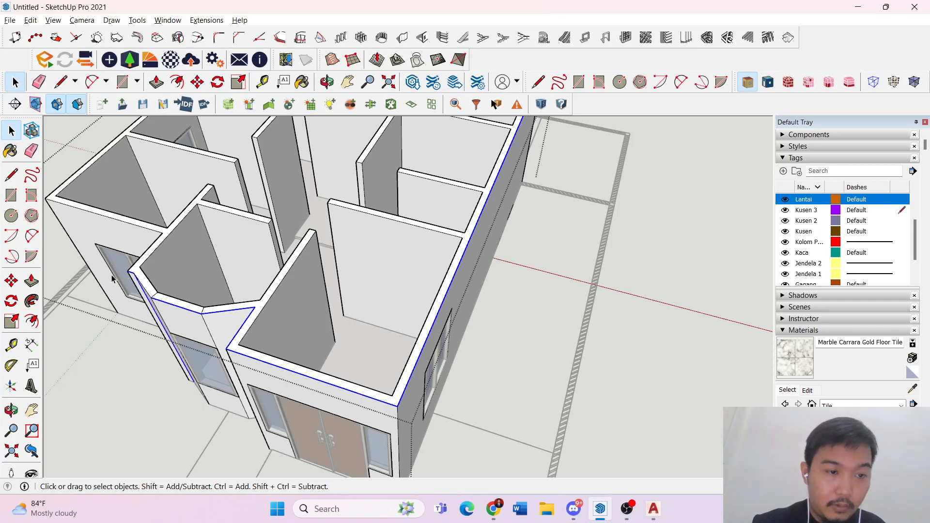
- Add the outer top edges of the remaining front, side and rear walls to the selection to complete the perimeter
middle_click_drag(112, 279, 155, 439)
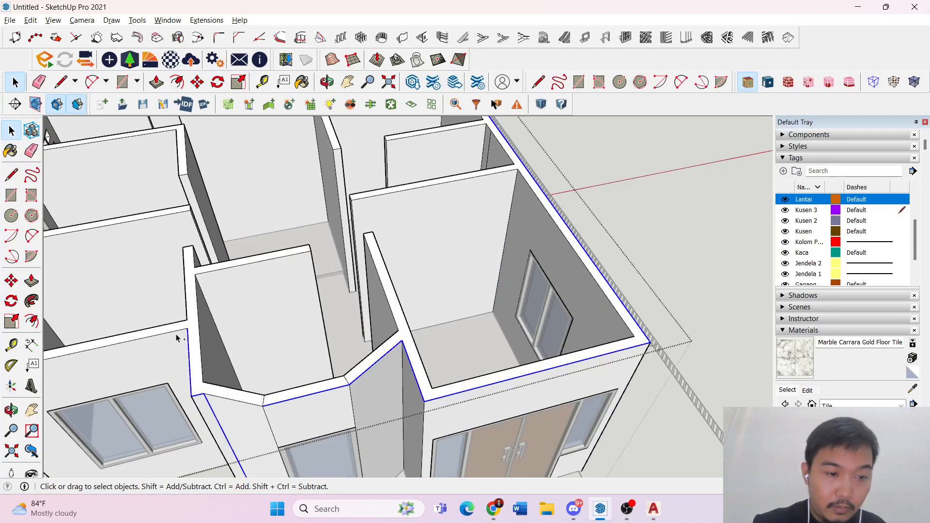
scroll(384, 344, "down", 5)
scroll(349, 363, "up", 5)
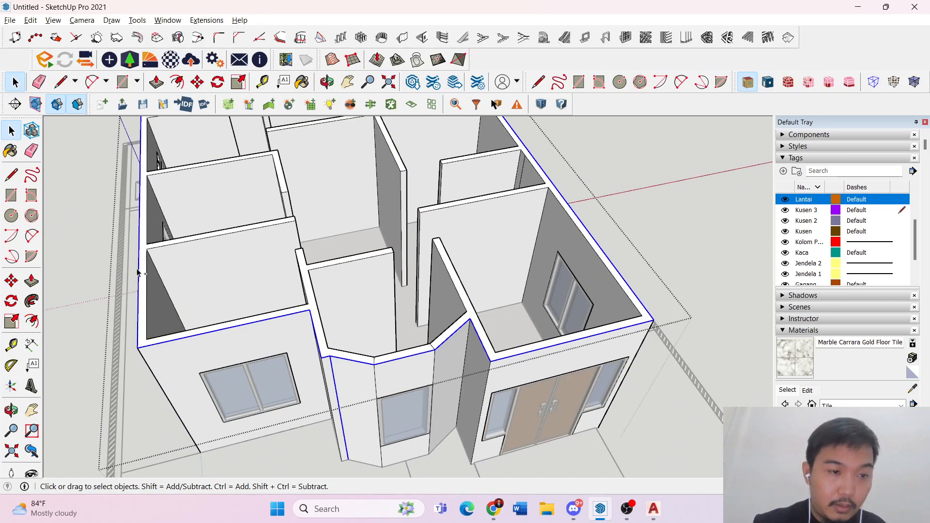
scroll(164, 273, "down", 6)
scroll(283, 213, "up", 8)
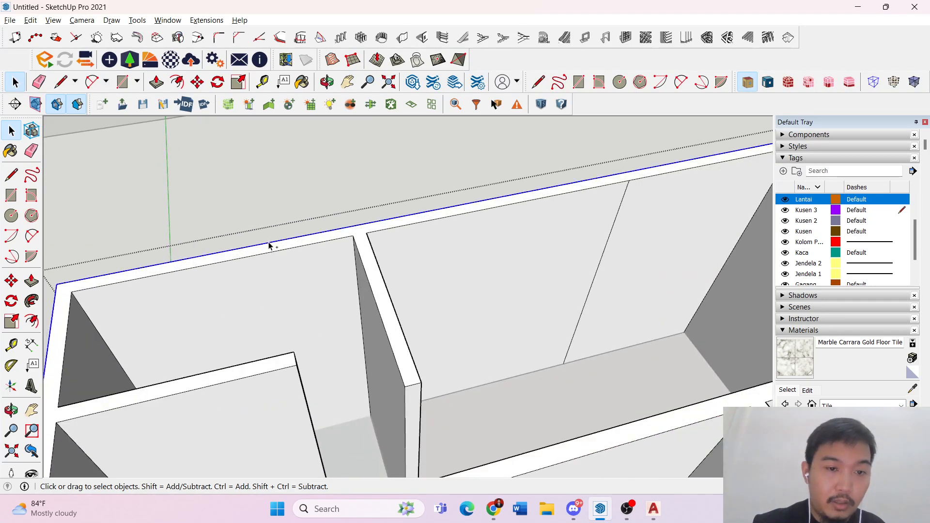
scroll(246, 249, "down", 6)
scroll(380, 243, "up", 5)
scroll(384, 234, "down", 5)
scroll(297, 320, "up", 3)
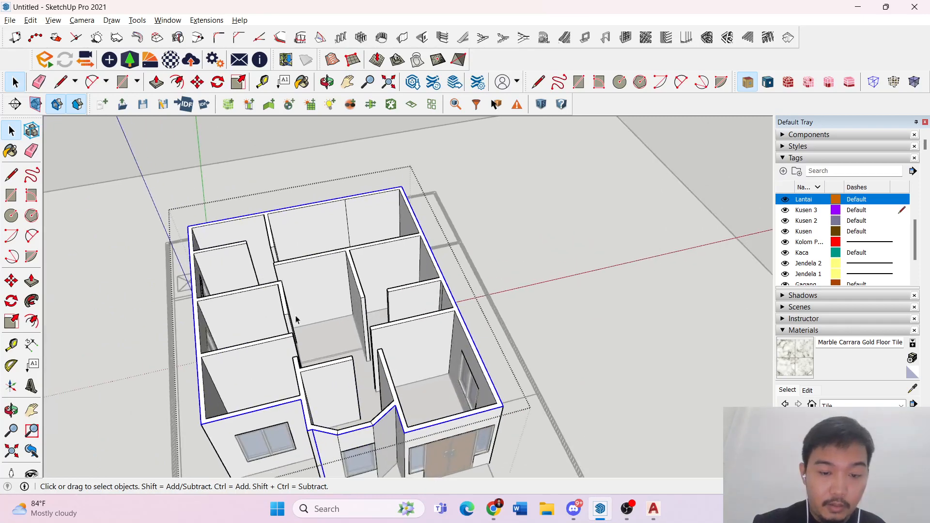
- Copy the selected wall perimeter edges from the front corner to the empty space beyond the site and leave the walls group
key("m")
key("ctrl")
left_click(505, 406)
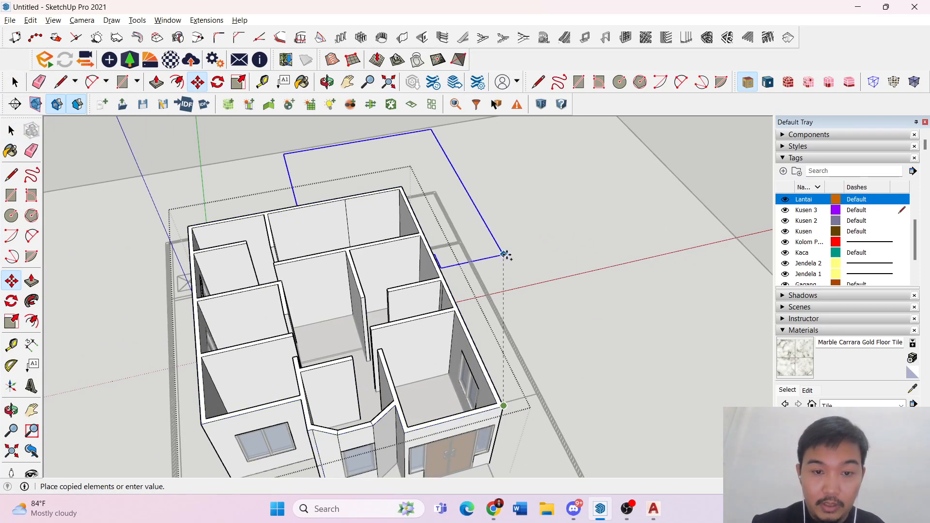
scroll(504, 253, "down", 6)
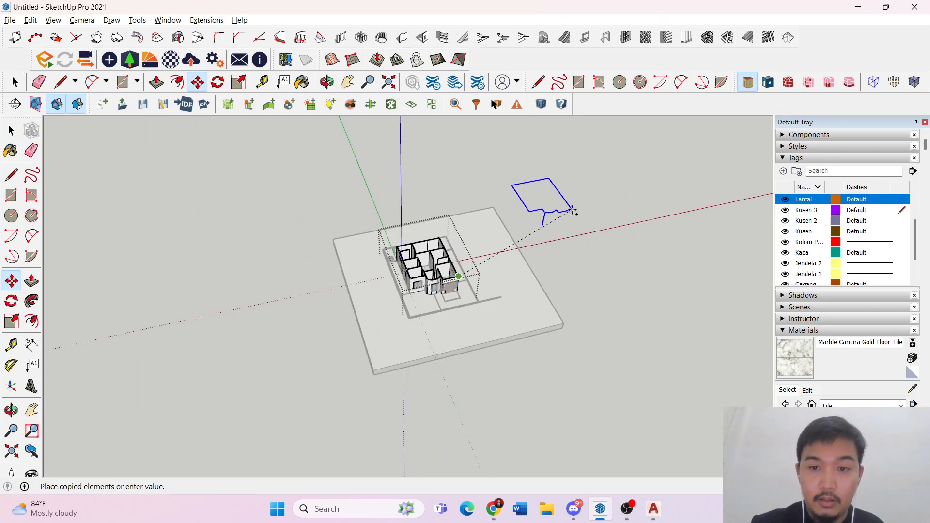
left_click(573, 210)
key("space")
scroll(557, 218, "up", 5)
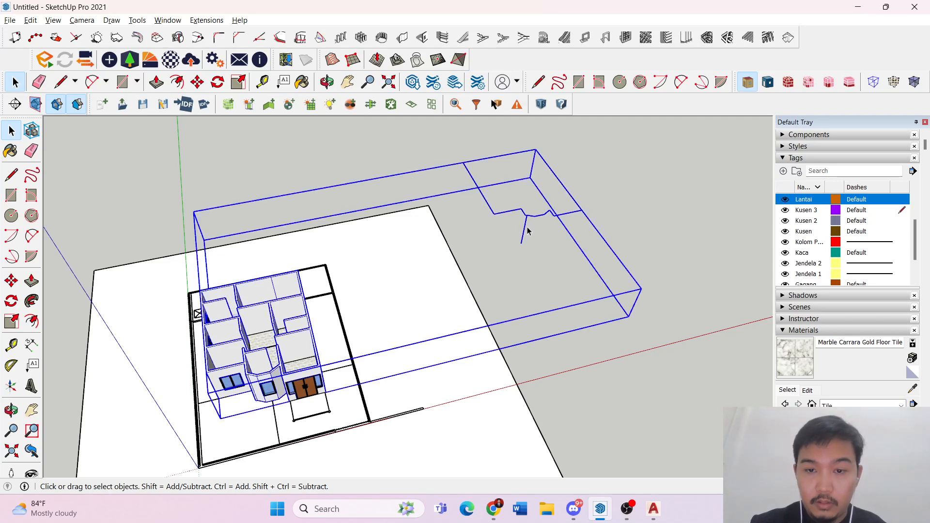
- Take the copied perimeter outline out of the walls group and paste it outside the group in the empty space beyond the site
double_click(527, 231)
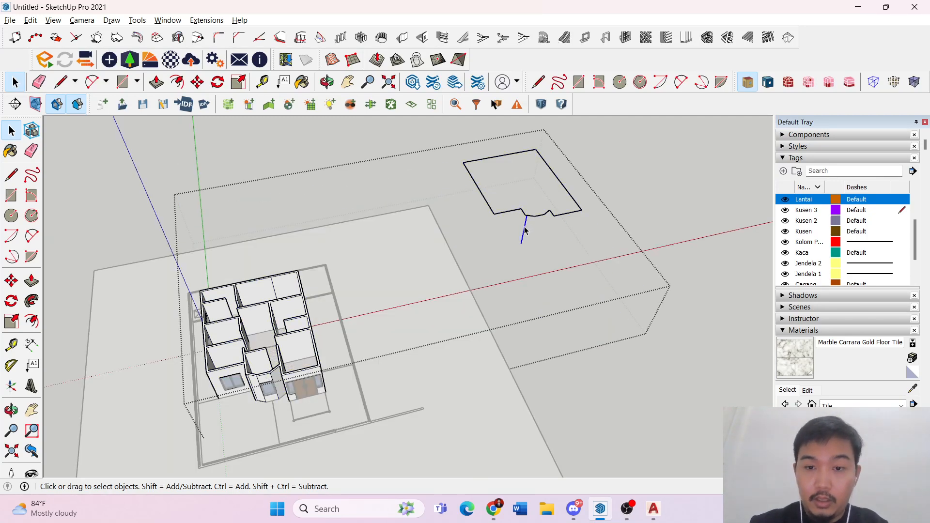
middle_click_drag(539, 225, 579, 241)
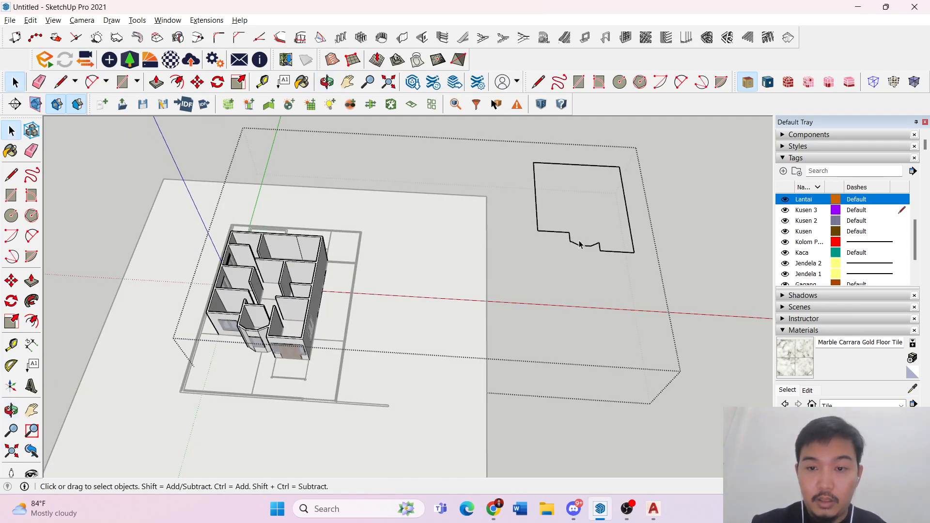
key("ctrl+z")
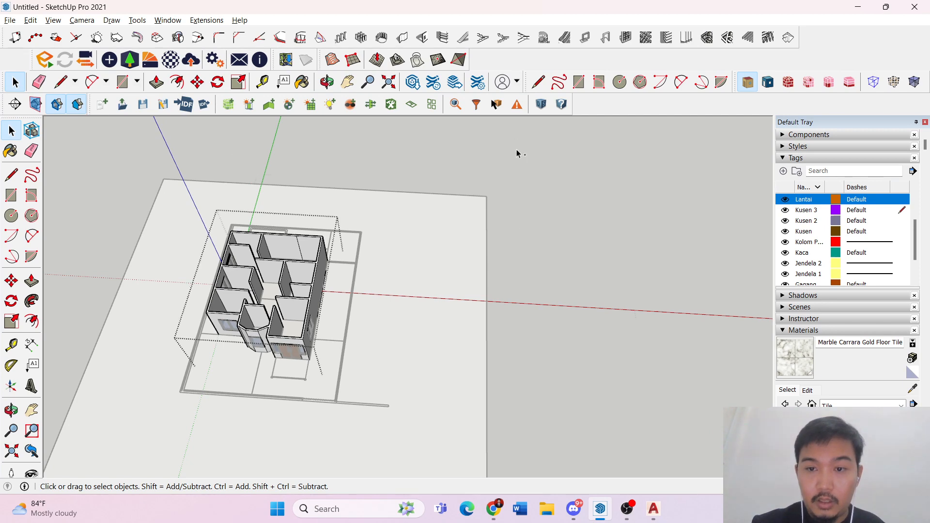
left_click(458, 193)
key("ctrl+v")
left_click(530, 309)
scroll(567, 271, "up", 4)
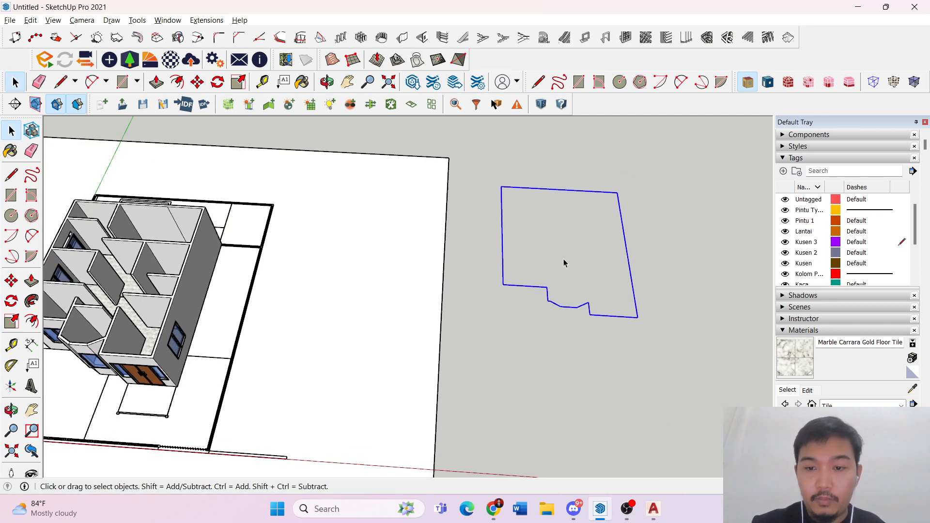
- Fill the pasted outline with a face using a rectangle from its rear corner, and remove the leftover dividing edge
left_click(484, 166)
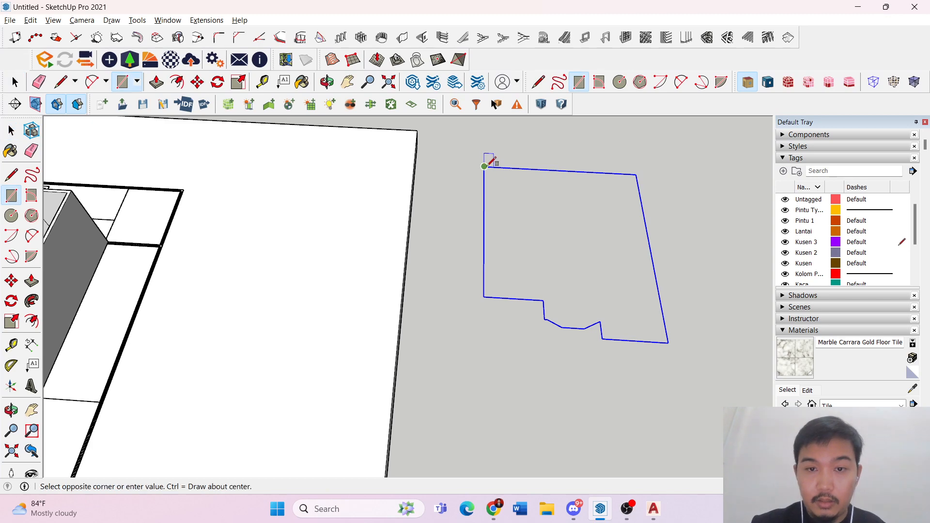
left_click(659, 295)
key("space")
scroll(555, 289, "up", 2)
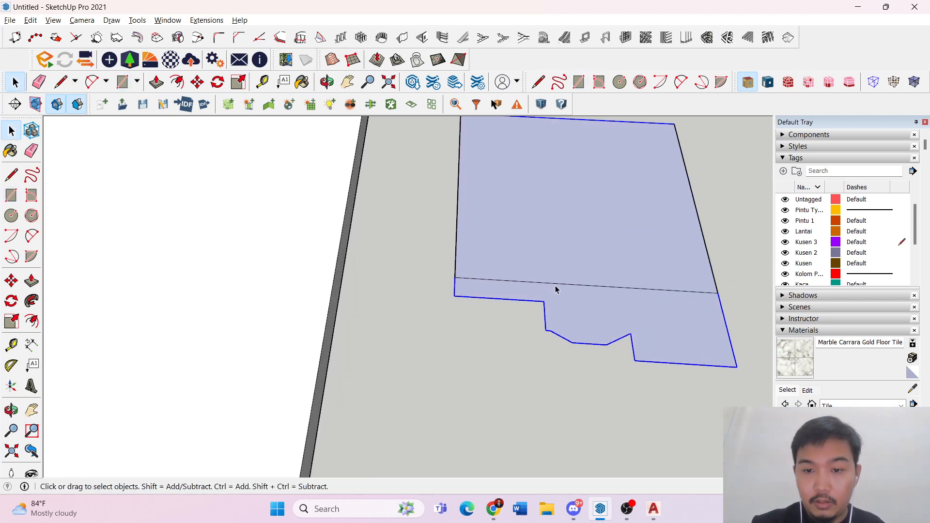
left_click(542, 279)
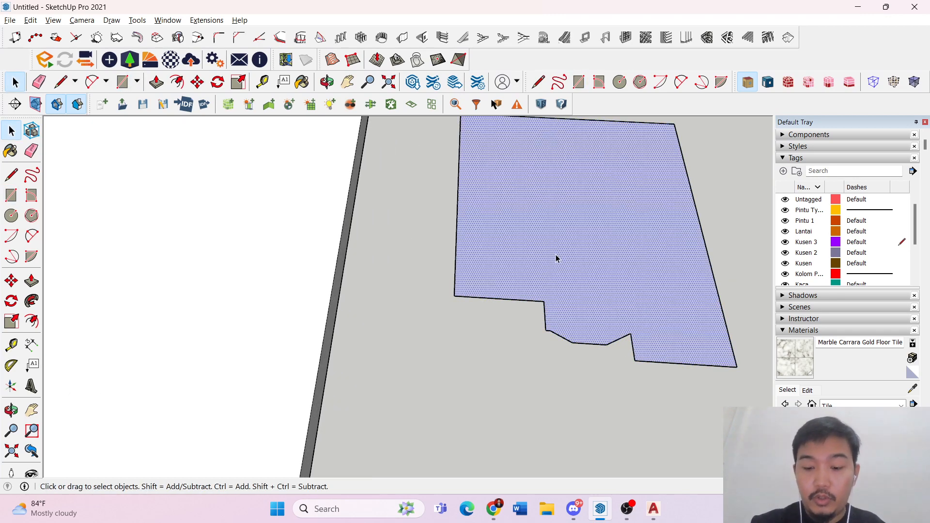
- Push/Pull the outline's face into a thin slab and group all of its geometry
key("p")
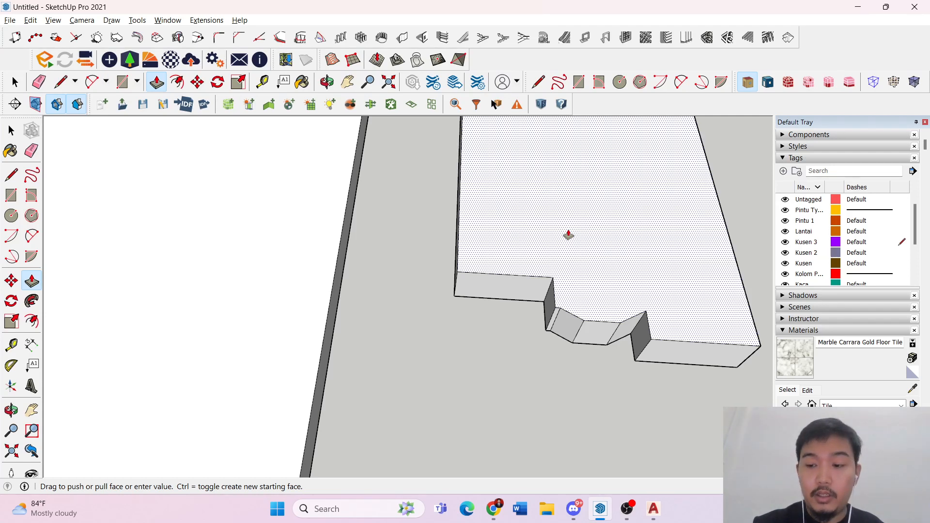
key("space")
left_click(570, 234)
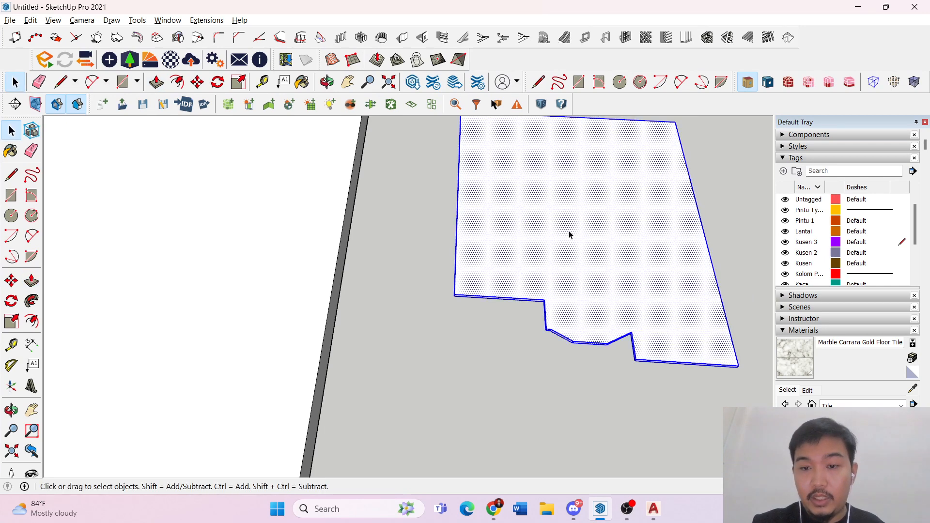
right_click(569, 233)
left_click(619, 334)
- Move the slab by its front corner onto the top outer corner of the entrance wall so it covers the house
key("m")
scroll(737, 364, "up", 5)
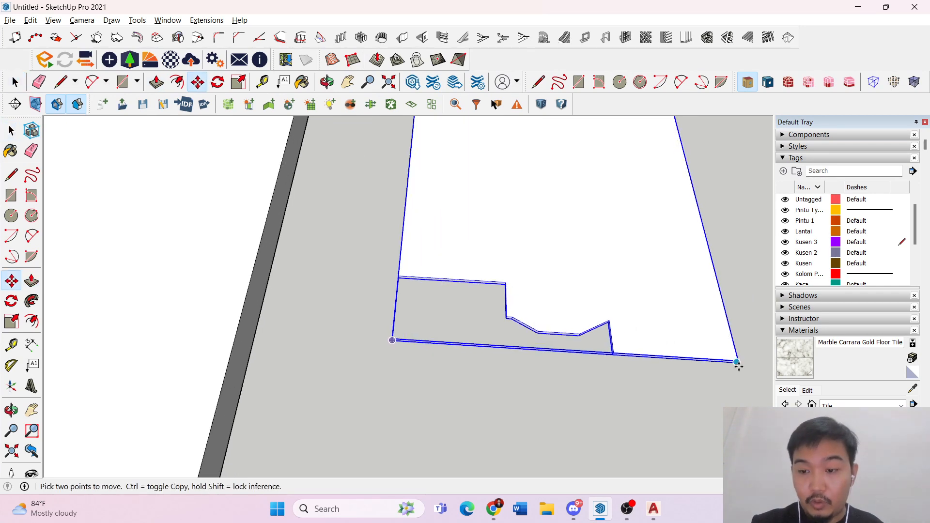
left_click(745, 360)
scroll(751, 334, "down", 5)
scroll(784, 264, "down", 3)
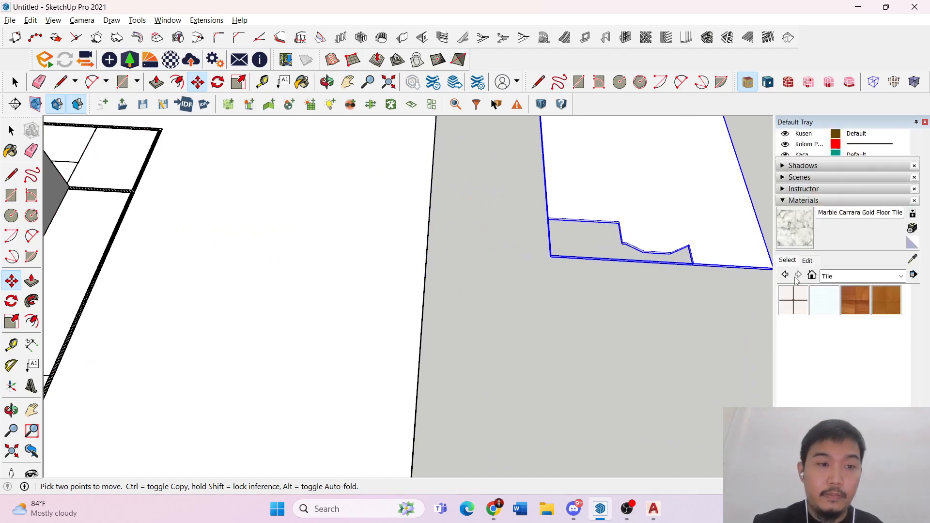
scroll(649, 250, "down", 5)
scroll(281, 286, "up", 3)
scroll(457, 291, "up", 5)
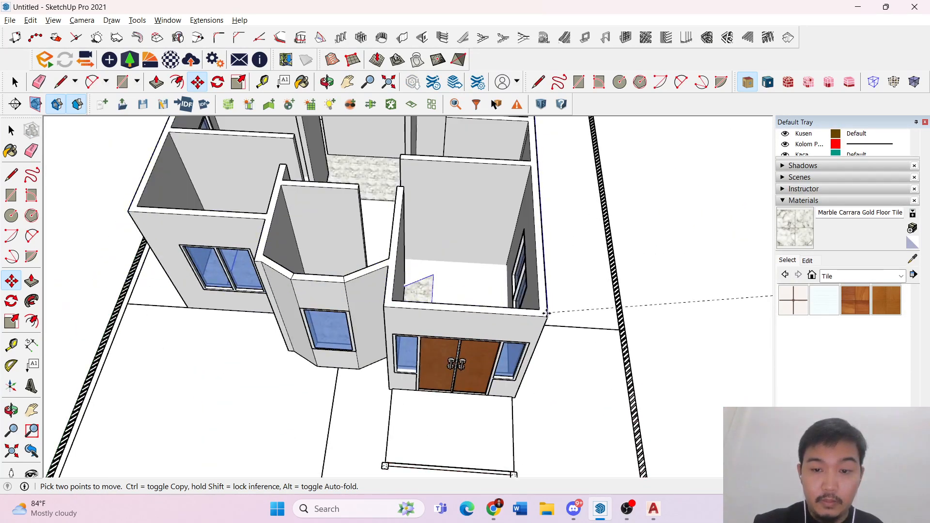
left_click(545, 317)
key("space")
- Examine how the slab sits on the walls from the front and the side
scroll(484, 249, "down", 5)
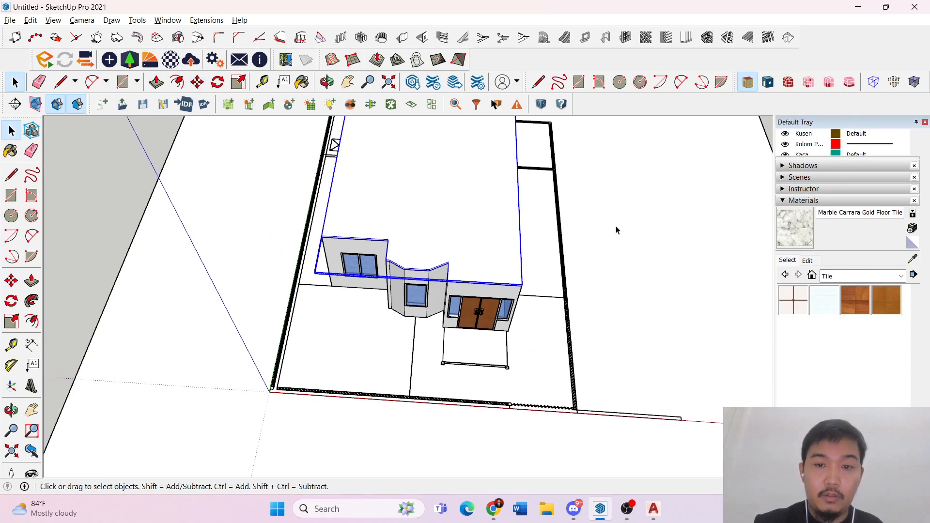
middle_click_drag(615, 228, 442, 124)
left_click(588, 171)
middle_click_drag(588, 171, 441, 171)
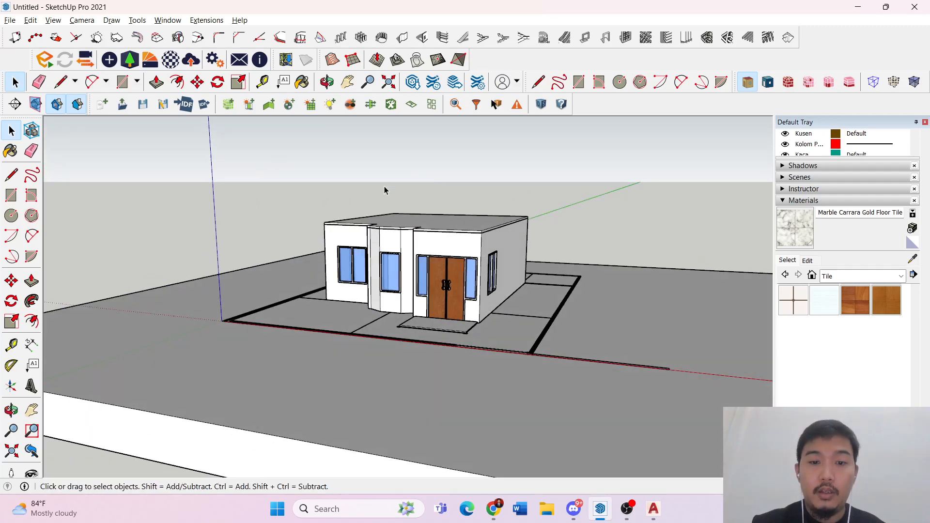
middle_click_drag(385, 187, 514, 223)
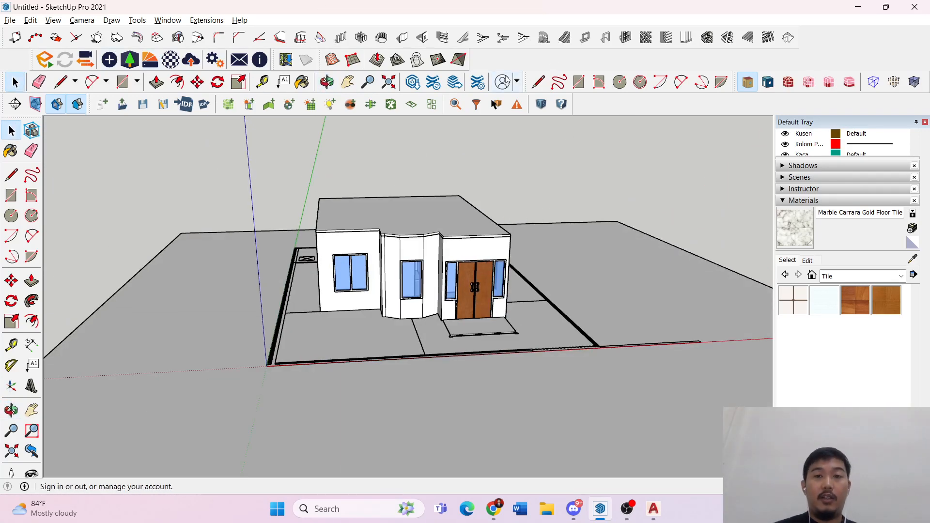
scroll(556, 203, "up", 5)
middle_click_drag(556, 204, 514, 182)
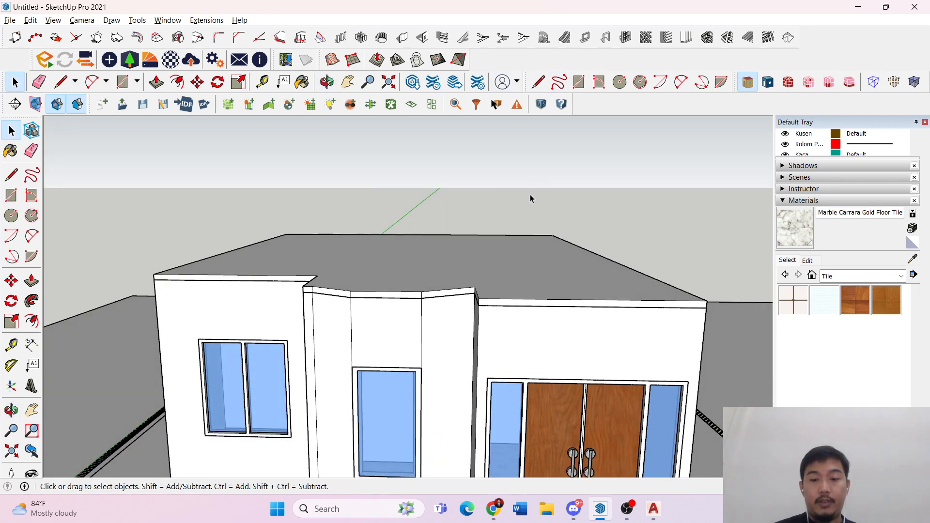
- Try extruding the slab's top face upward by roughly a full storey inside its group, and leave the group
double_click(475, 264)
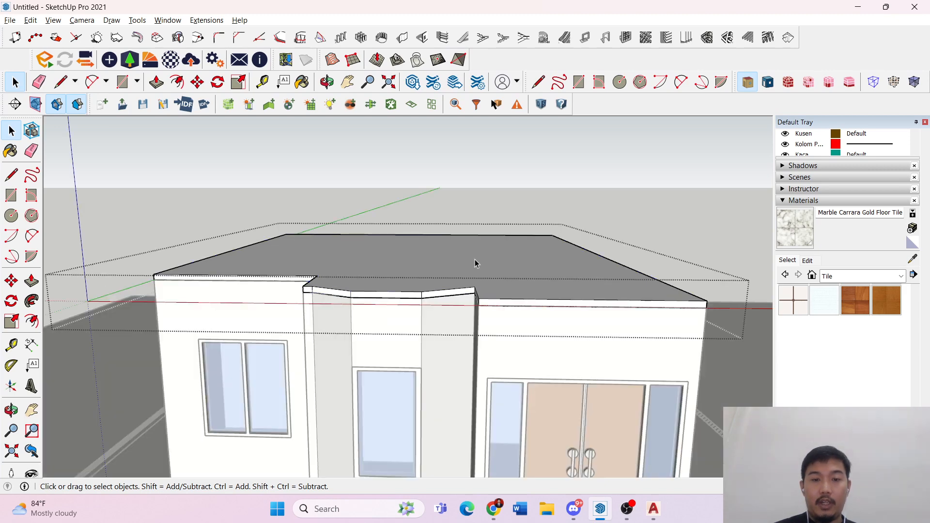
middle_click_drag(476, 262, 488, 299)
left_click(476, 270)
key("p")
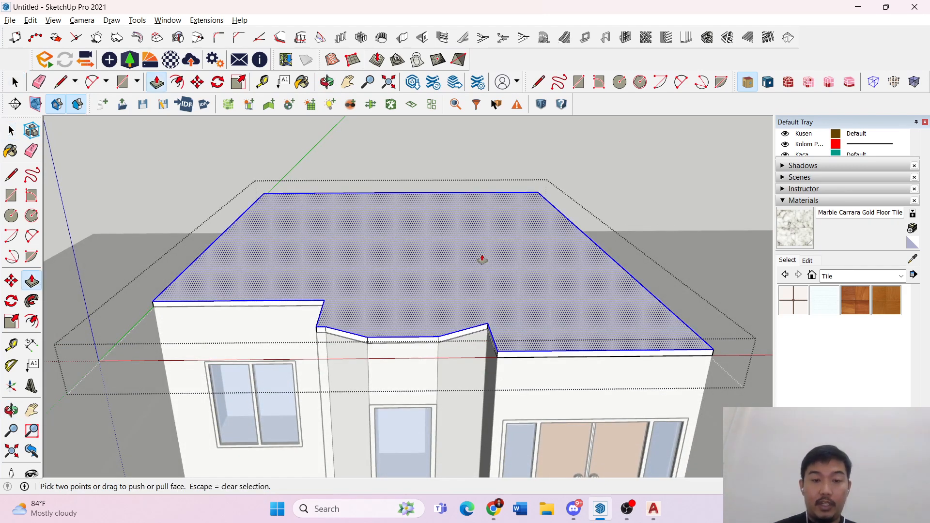
left_click_drag(482, 260, 491, 174)
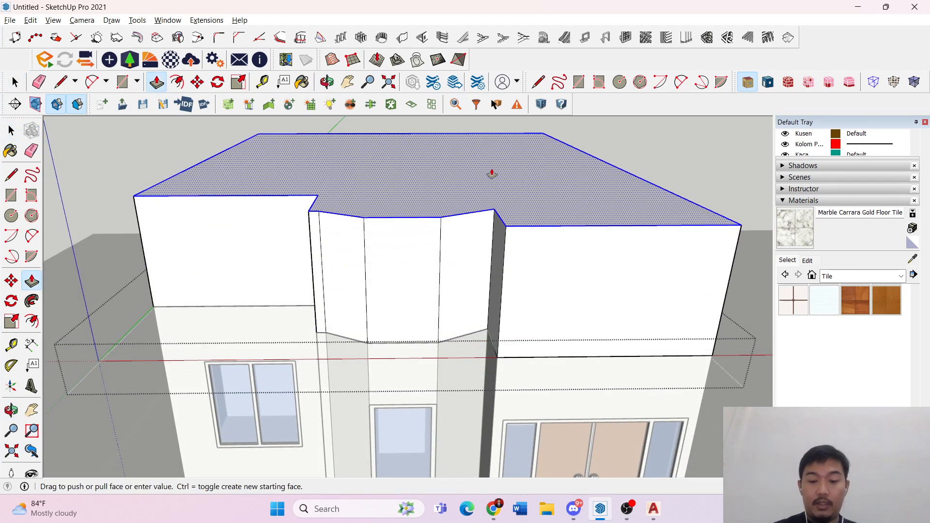
key("Return")
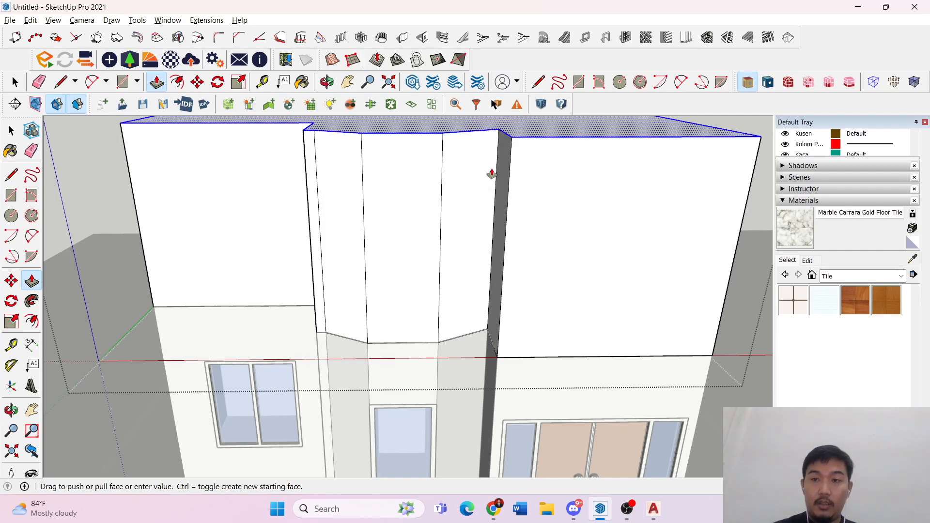
key("space")
left_click(736, 127)
middle_click_drag(555, 192, 553, 202)
scroll(480, 245, "down", 6)
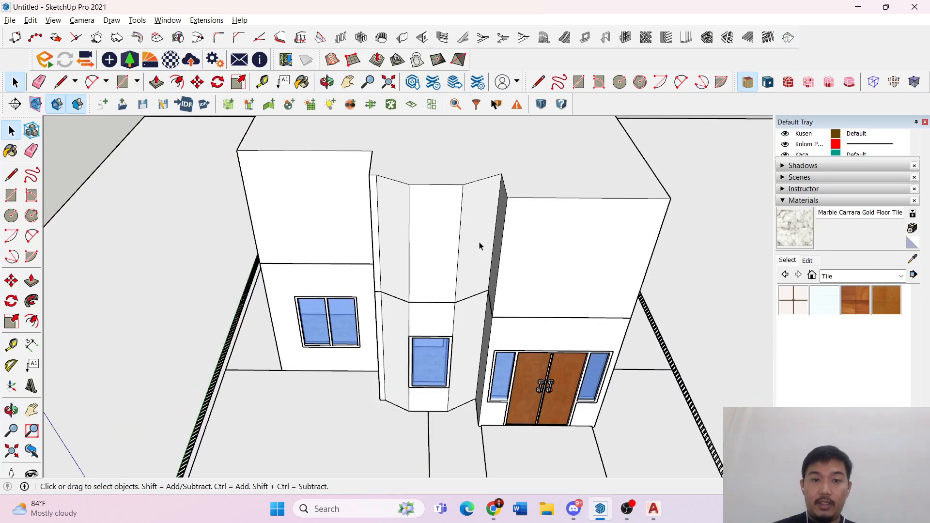
- Generate a hip roof on the slab's top face with a 30-degree pitch and a 1000 mm overhang
double_click(490, 209)
left_click(480, 215)
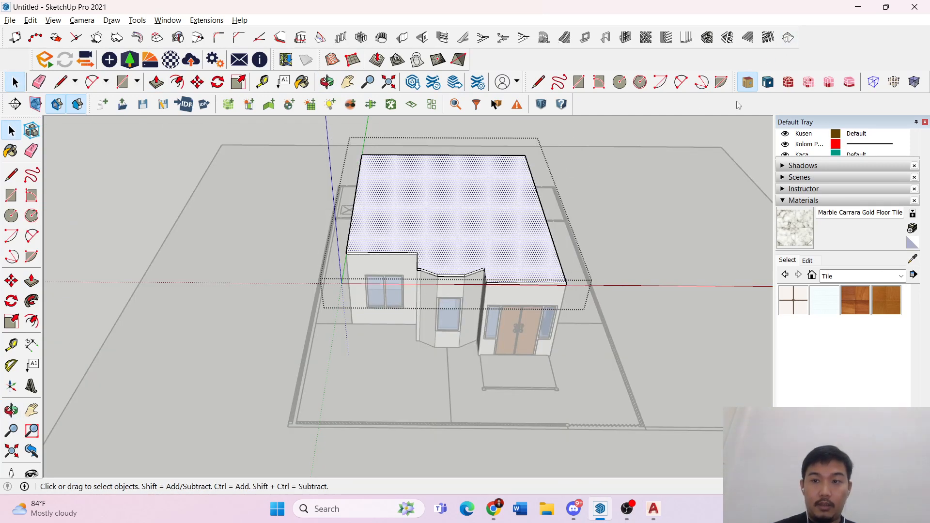
left_click(564, 37)
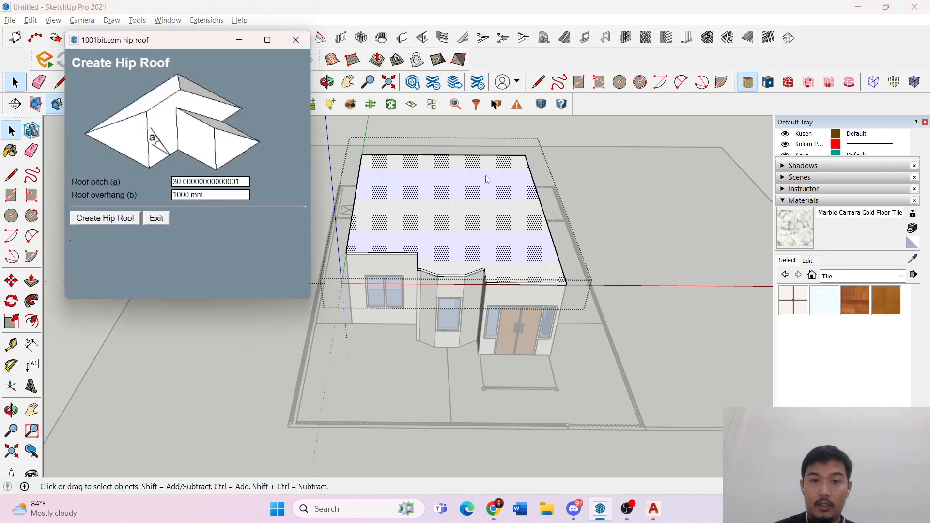
left_click(83, 219)
- Inspect the hip roof around the bay and open its group to select the sloping edge above the bay
middle_click_drag(431, 212, 457, 205)
scroll(457, 213, "up", 5)
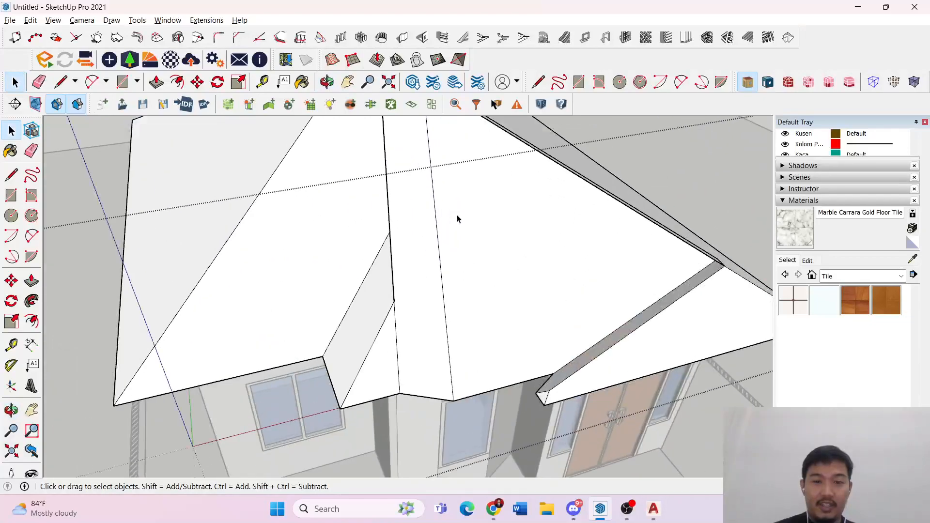
scroll(457, 219, "down", 5)
middle_click_drag(426, 245, 442, 180)
scroll(442, 181, "up", 3)
left_click(406, 193)
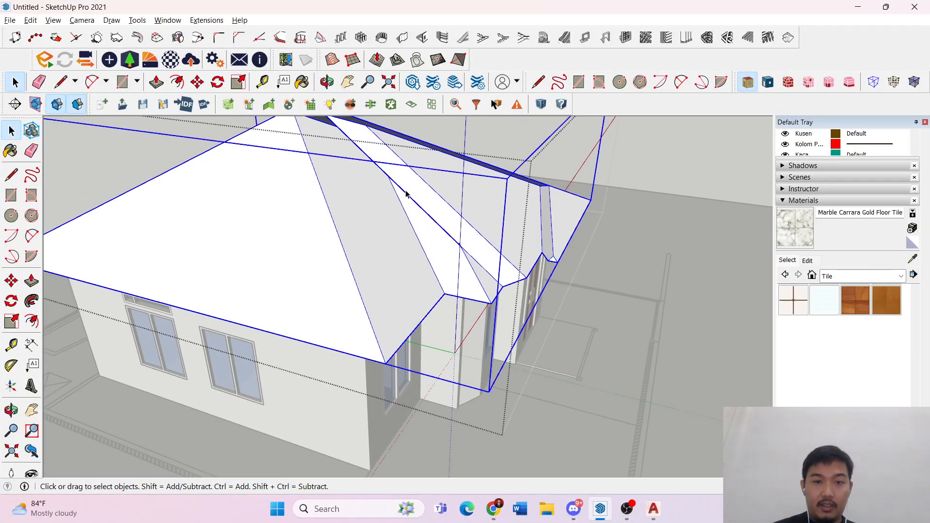
double_click(406, 193)
left_click(407, 196)
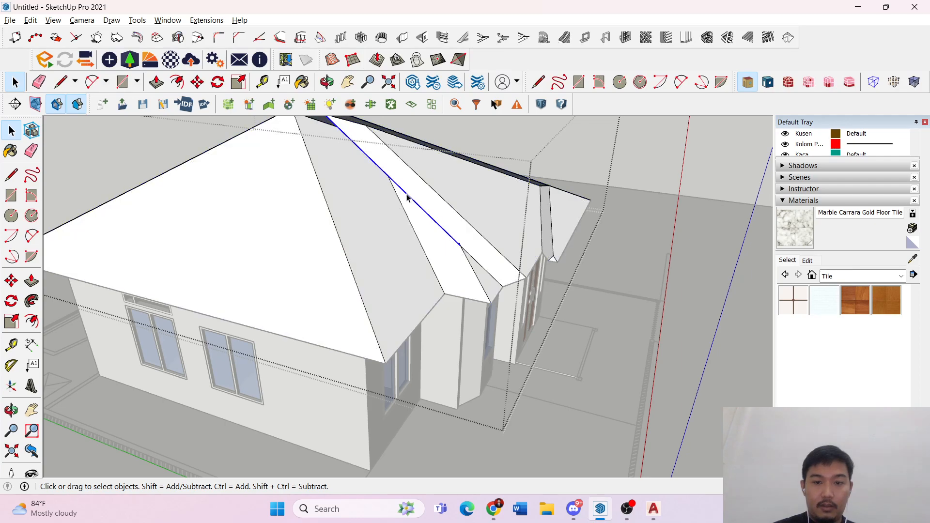
middle_click_drag(407, 196, 391, 300)
- Undo the hip roof creation
key("ctrl+z")
key("ctrl+z")
key("ctrl+z")
key("ctrl+z")
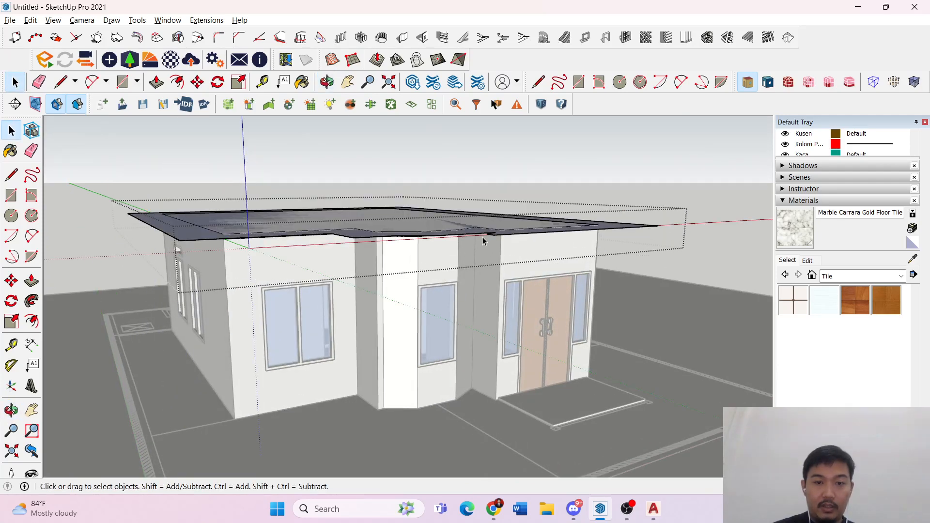
key("ctrl+z")
- Try to create a hip roof with the pitch set to 30 and a 1000 mm overhang, and dismiss the message
middle_click_drag(484, 240, 469, 304)
middle_click_drag(572, 251, 488, 317)
scroll(415, 305, "up", 3)
middle_click_drag(421, 313, 492, 283)
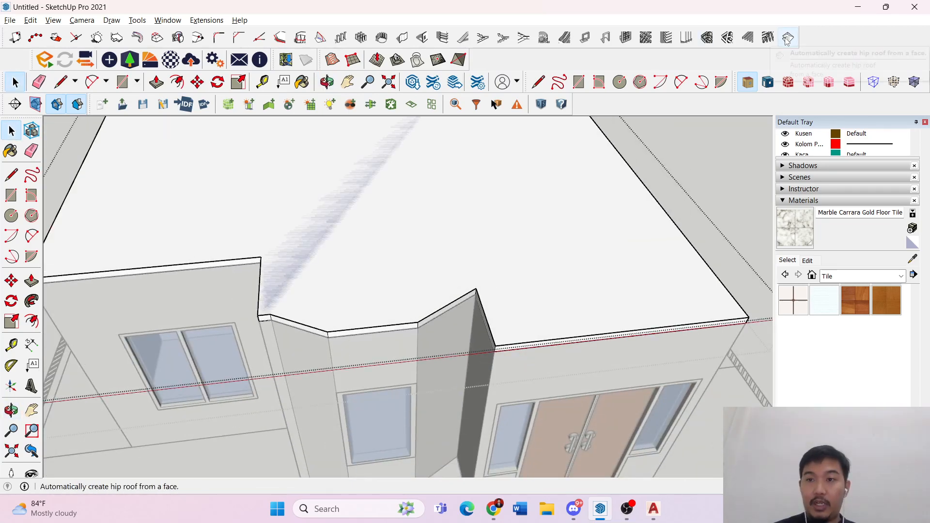
left_click(788, 37)
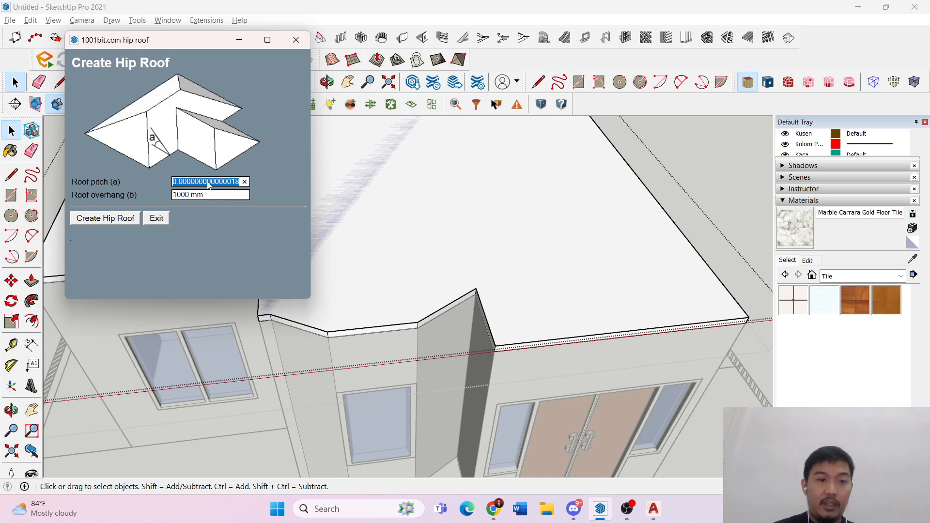
type("30")
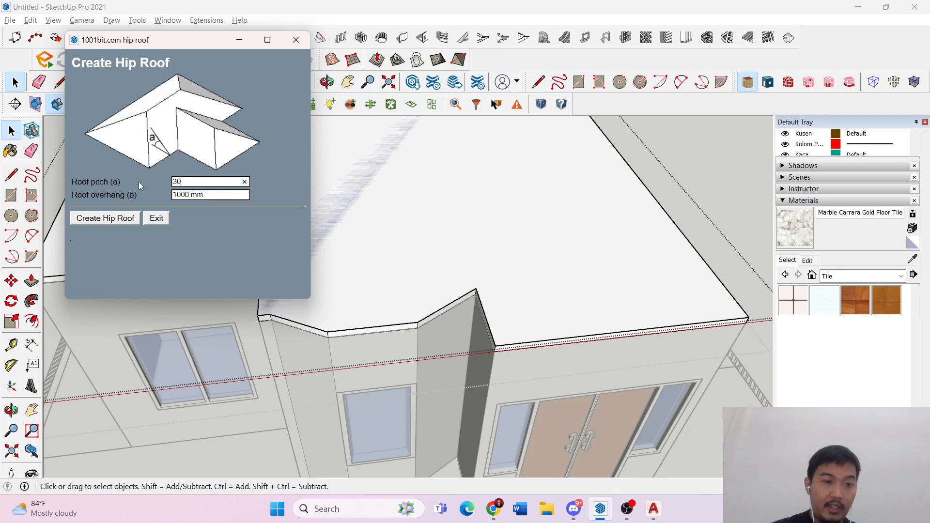
left_click(125, 222)
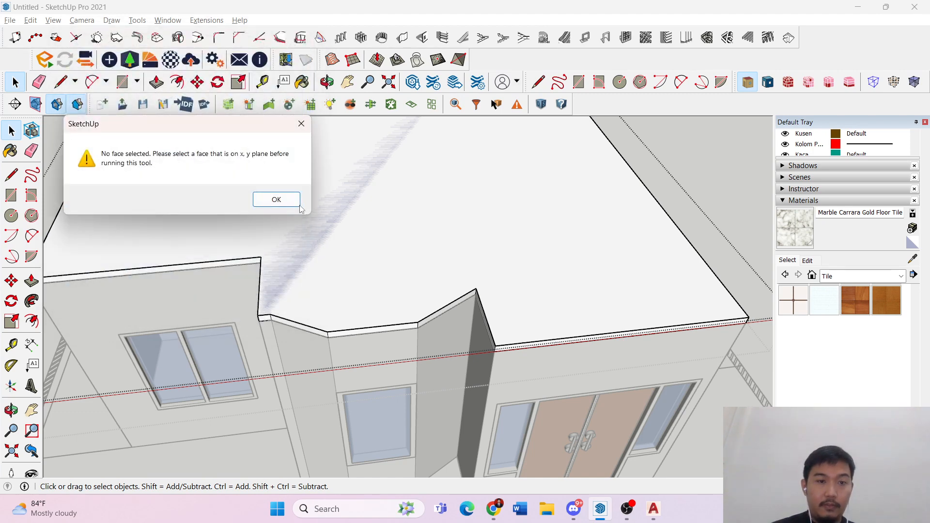
left_click(299, 206)
double_click(382, 206)
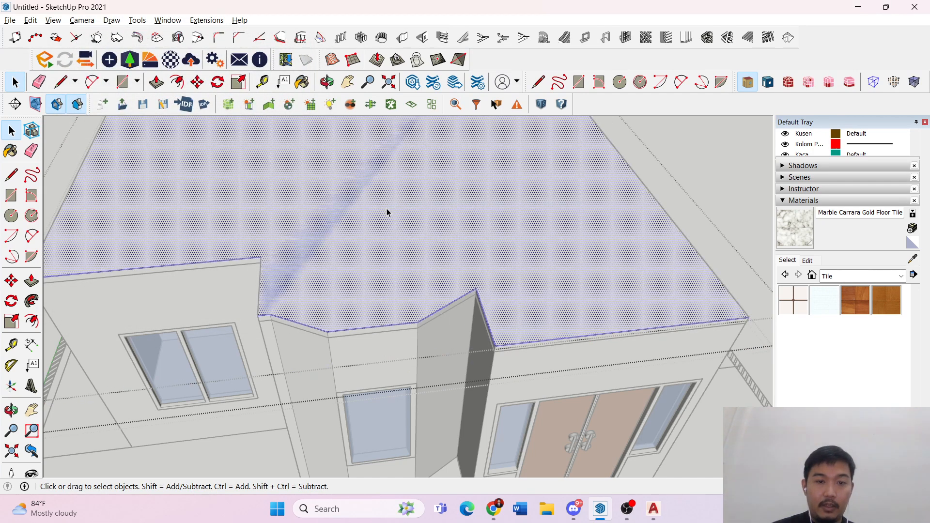
scroll(395, 214, "down", 10)
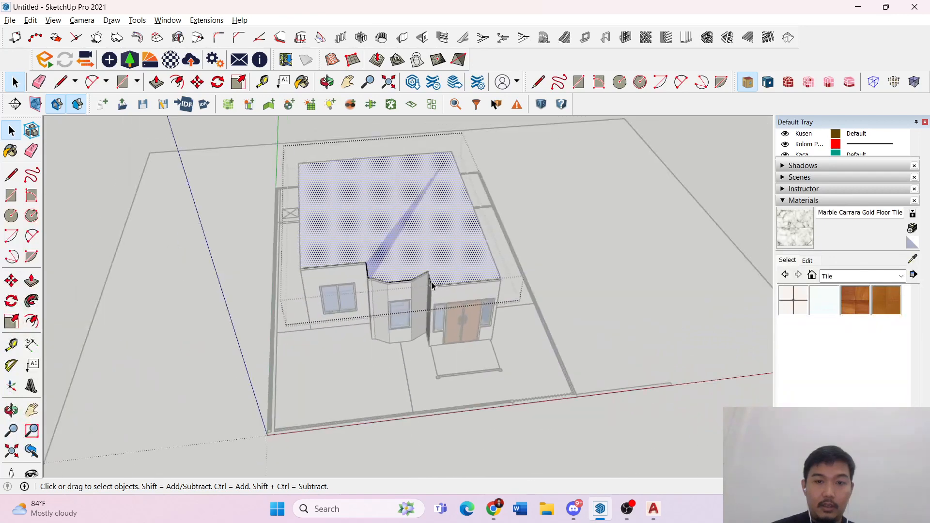
left_click(532, 203)
double_click(423, 233)
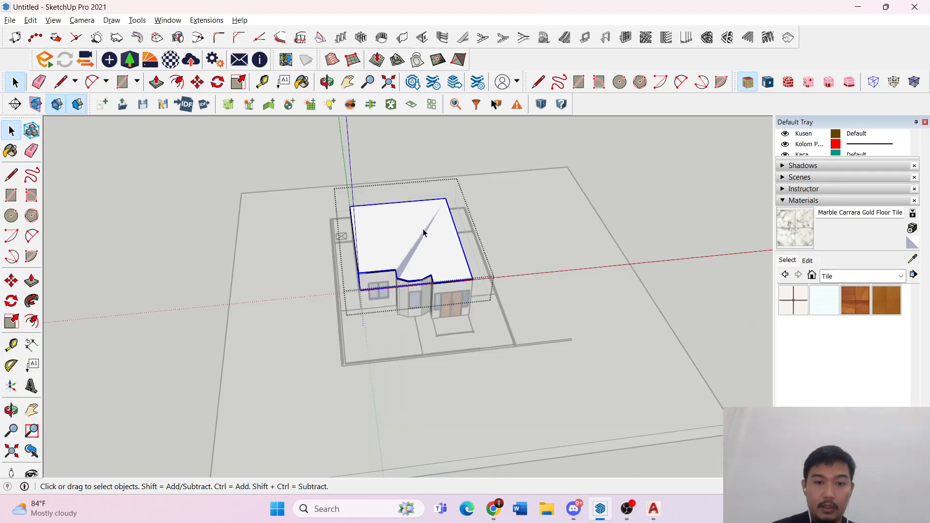
key("Escape")
right_click(400, 234)
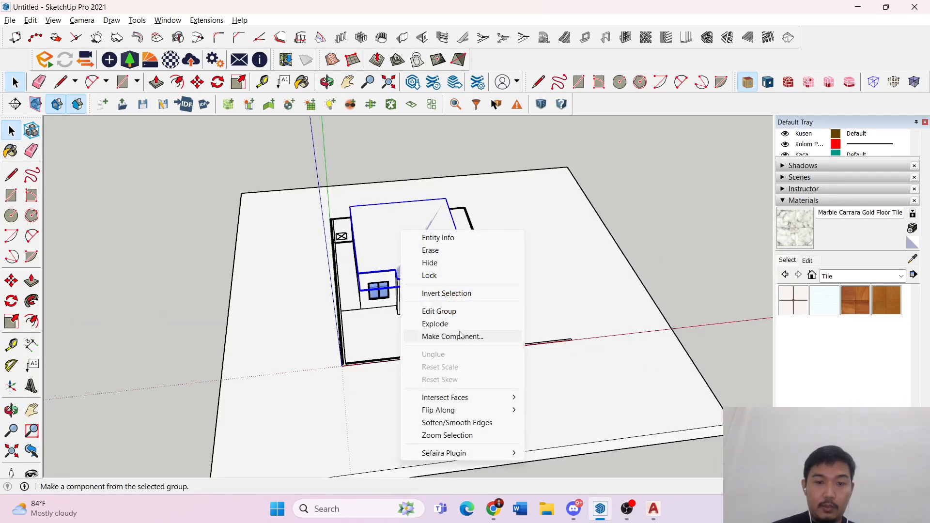
left_click(517, 266)
- Explode the roof slab group on top of the house walls
scroll(531, 250, "up", 2)
middle_click_drag(531, 249, 514, 167)
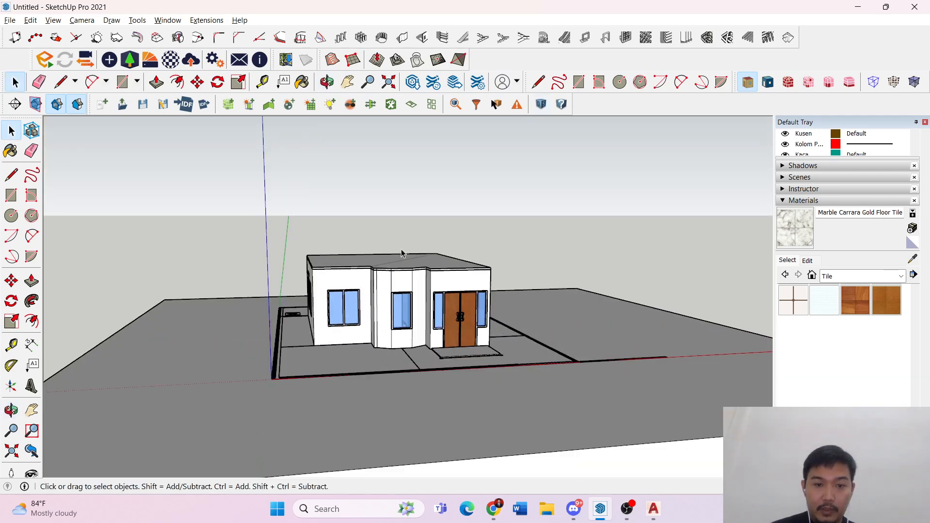
scroll(403, 252, "up", 3)
middle_click_drag(403, 252, 407, 308)
double_click(412, 273)
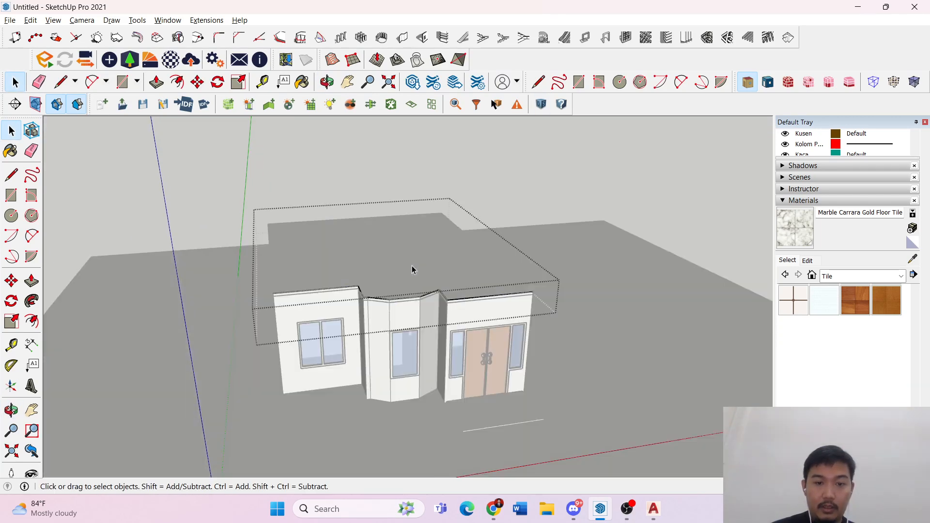
key("Escape")
left_click(412, 266)
right_click(411, 265)
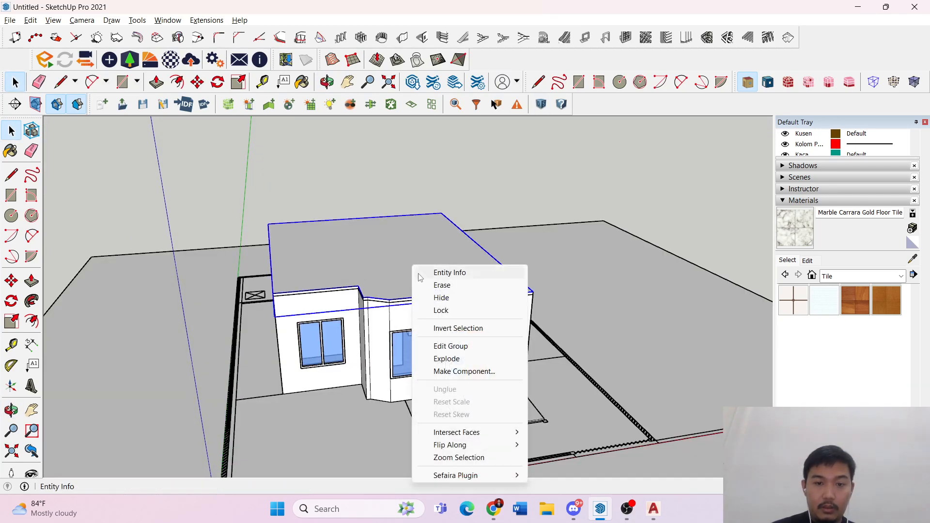
left_click(456, 359)
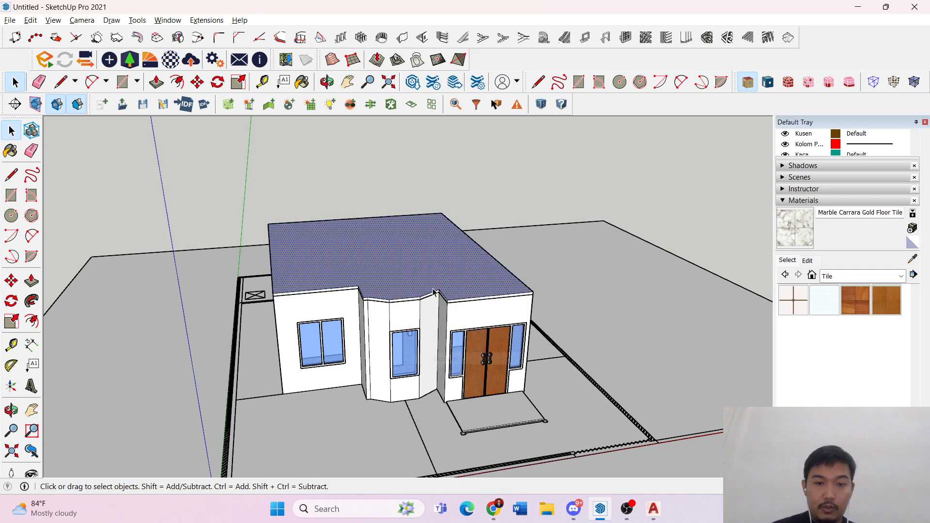
- Select only the slab's top face and reverse its orientation
scroll(411, 275, "up", 5)
scroll(431, 263, "down", 4)
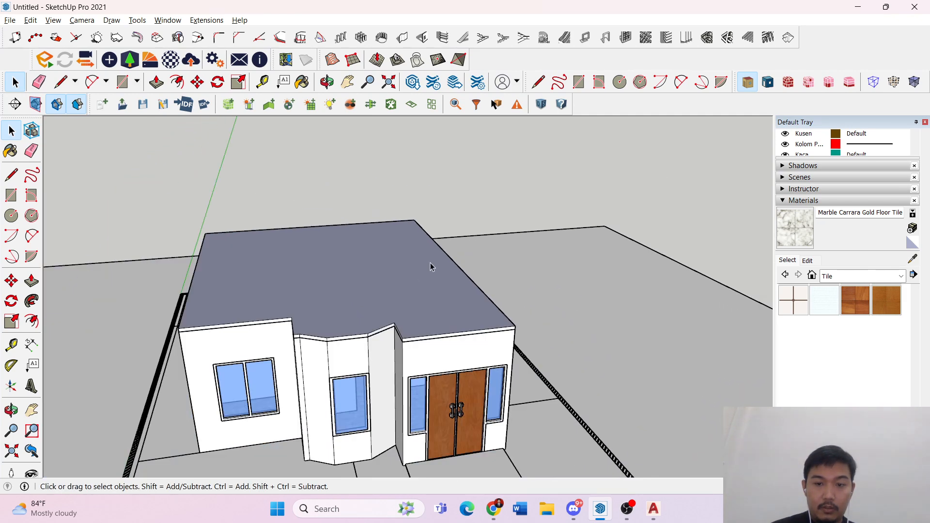
left_click(358, 272)
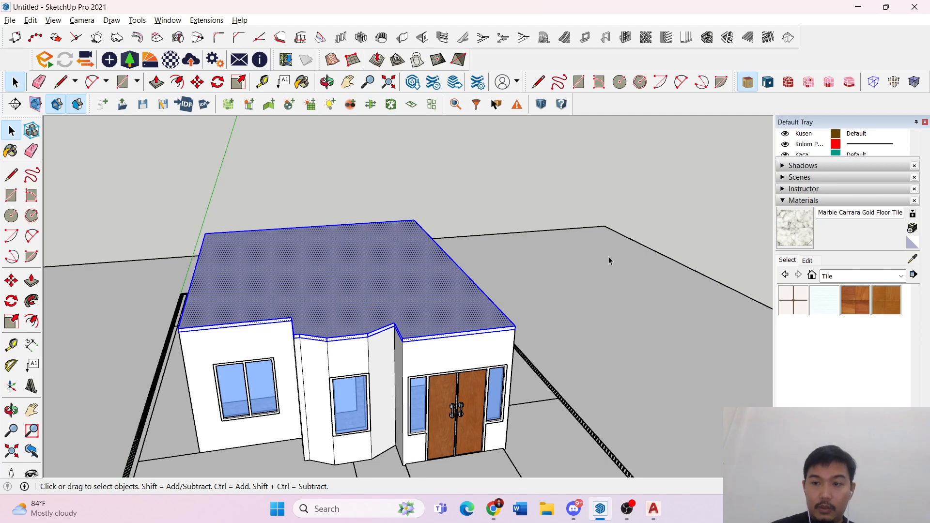
left_click(638, 205)
left_click(411, 256)
right_click(410, 254)
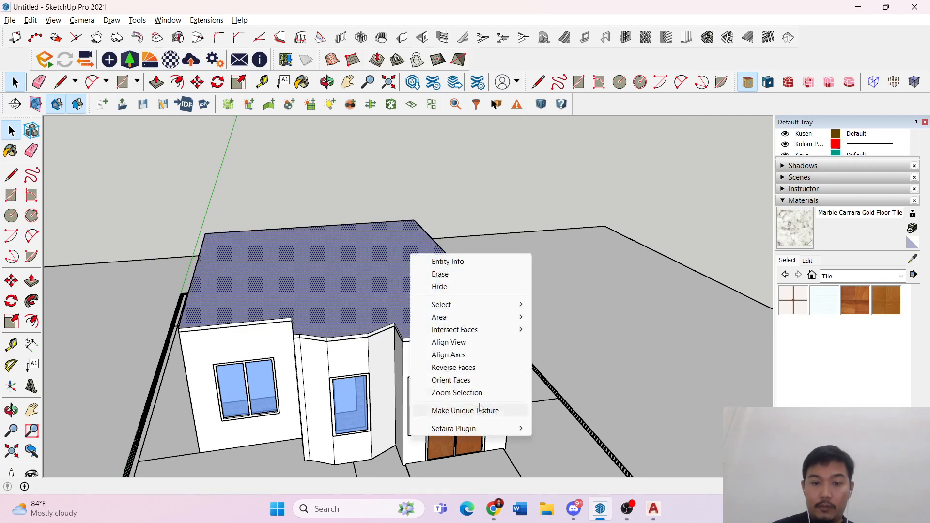
left_click(464, 368)
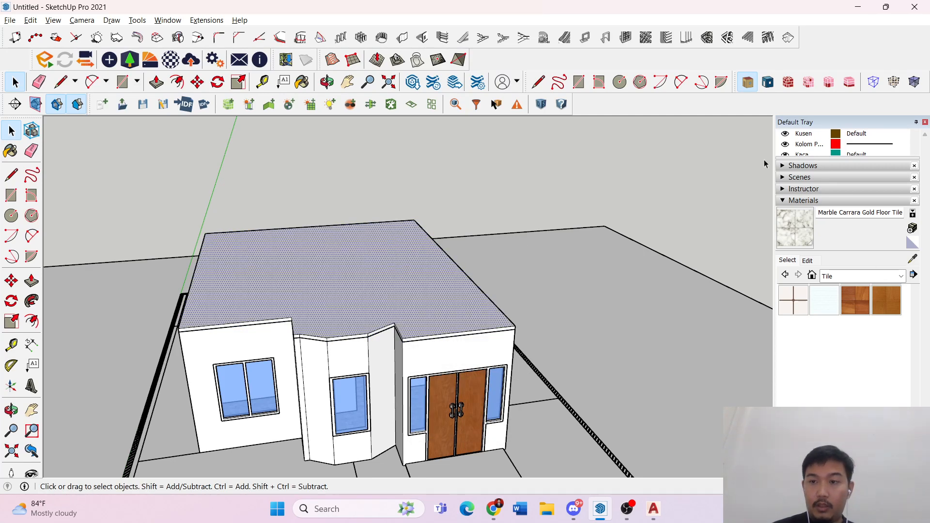
- Try a hip roof on the slab's top face with a 30-degree pitch and a 1000 mm overhang, and undo it
left_click(788, 37)
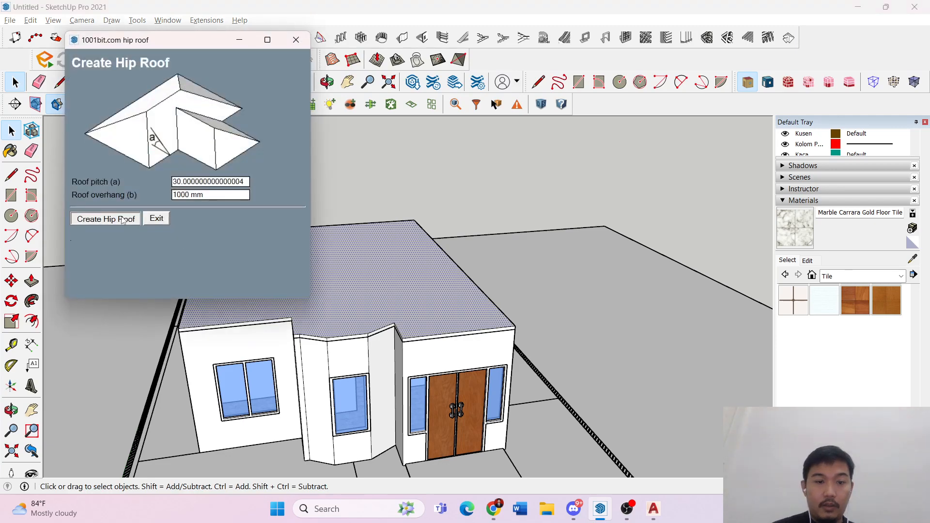
left_click(123, 220)
middle_click_drag(291, 199, 479, 348)
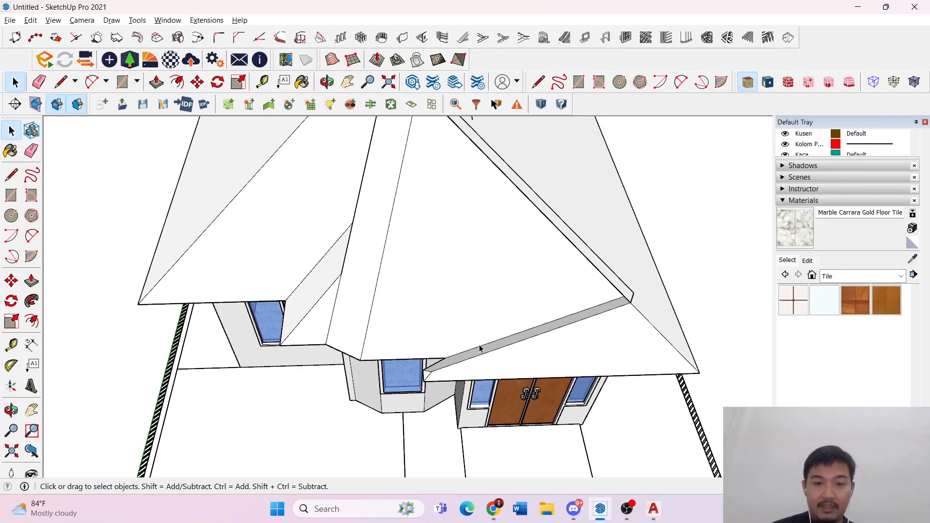
triple_click(535, 323)
key("ctrl+z")
key("ctrl+z")
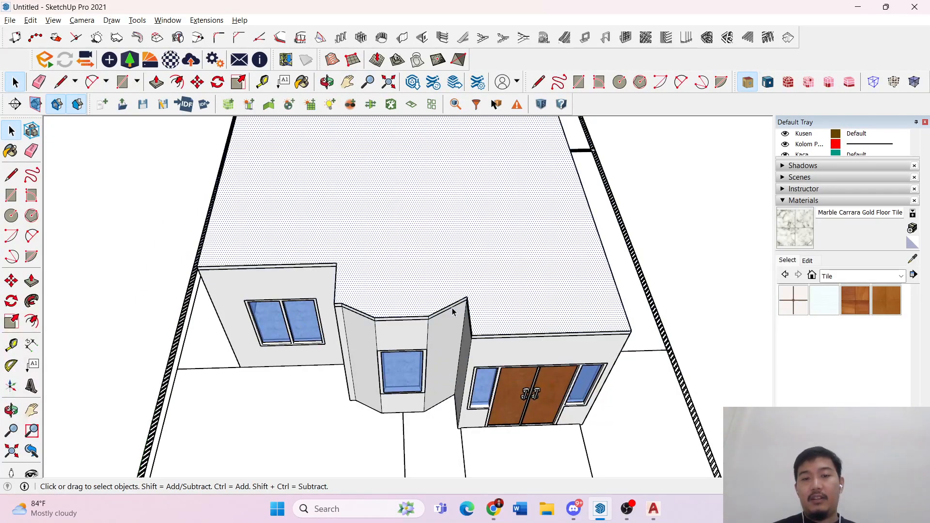
- Draw a line across the slab's top face from the inner corner beside the bay to the opposite side edge
middle_click_drag(320, 310, 401, 222)
scroll(382, 269, "up", 3)
middle_click_drag(383, 270, 489, 289)
scroll(258, 337, "up", 3)
key("l")
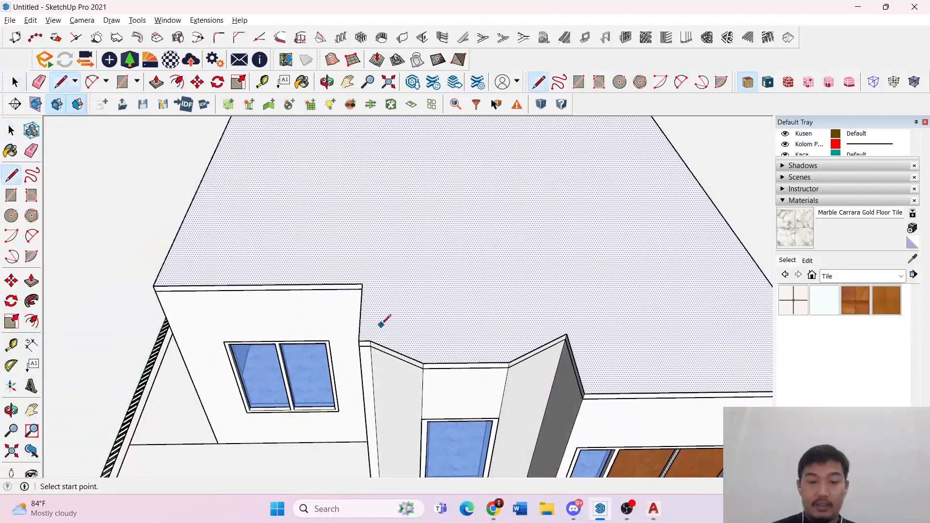
middle_click_drag(504, 289, 564, 278)
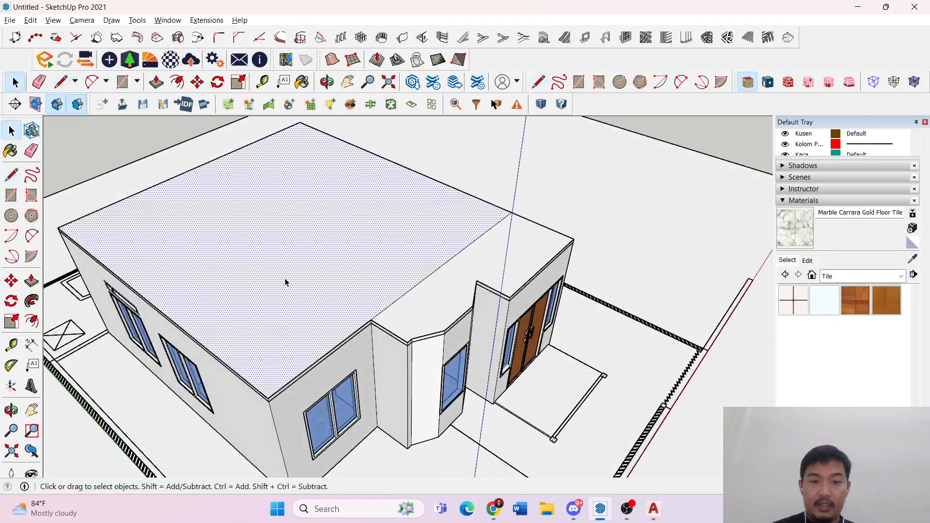
- Push/Pull the large rear section of the slab's top face slightly upward
key("p")
left_click(315, 267)
key("space")
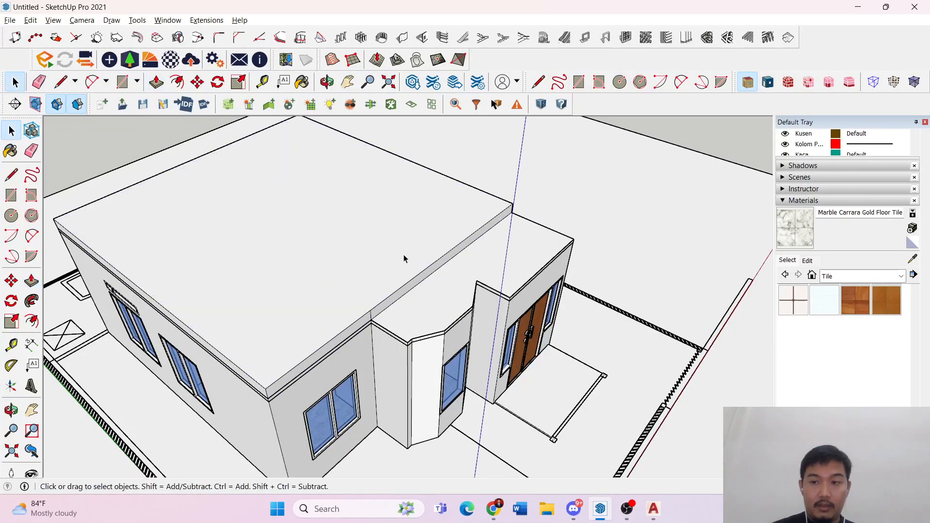
- Generate a hip roof on the raised rear section with a 30-degree pitch and a 1000 mm overhang
left_click(385, 242)
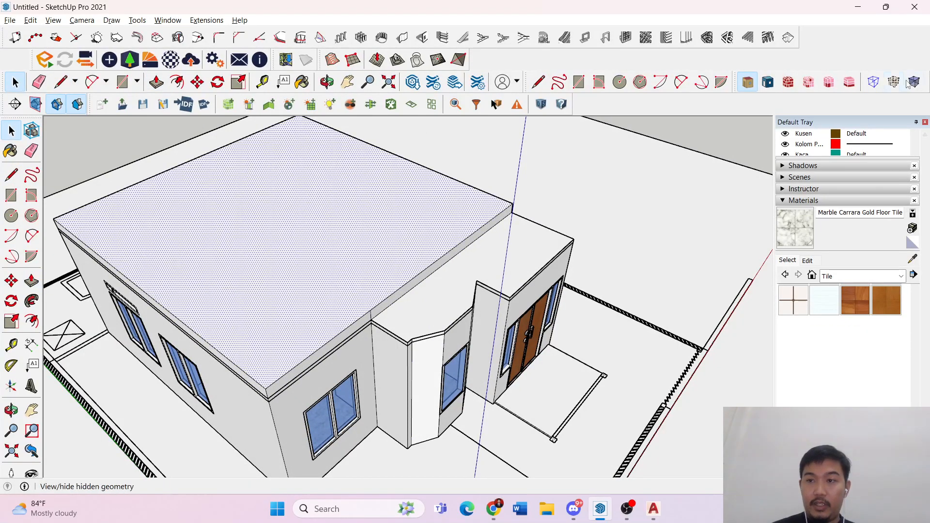
left_click(769, 38)
left_click(92, 217)
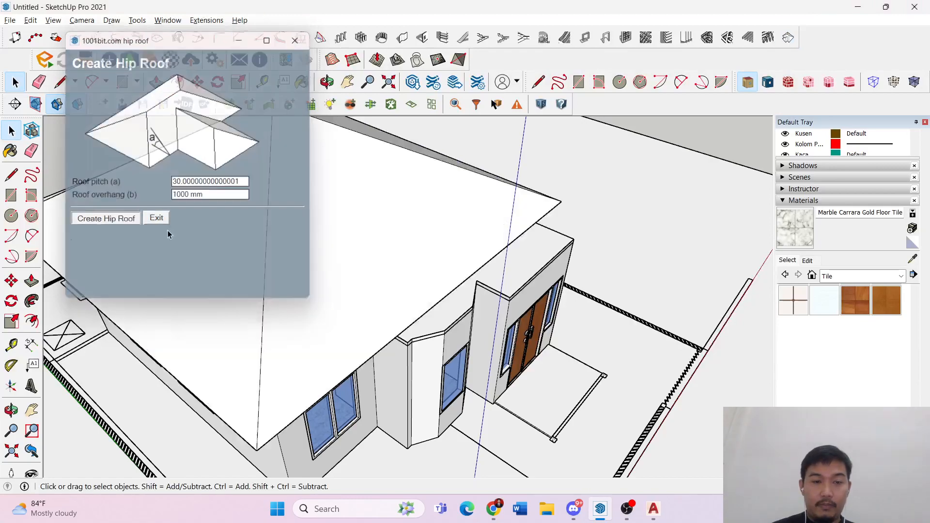
- Examine the rear hip roof and the uncovered front section of the slab from several sides
middle_click_drag(570, 257, 471, 145)
scroll(391, 253, "up", 4)
middle_click_drag(390, 254, 419, 292)
scroll(423, 295, "down", 4)
middle_click_drag(523, 316, 267, 275)
middle_click_drag(571, 288, 484, 326)
scroll(296, 329, "down", 7)
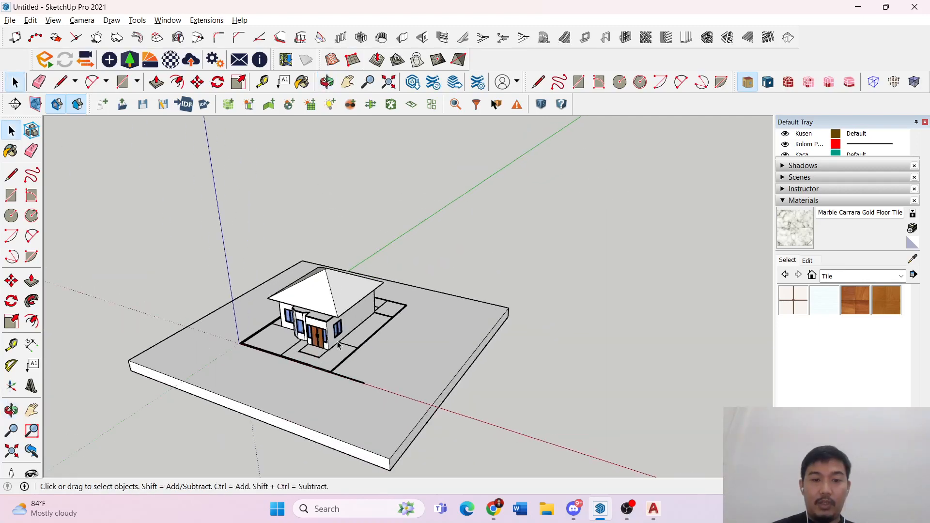
- Try to create a hip roof over the lower front section with the bay and entrance, and dismiss the message
scroll(301, 331, "up", 5)
middle_click_drag(302, 331, 664, 255)
scroll(356, 276, "up", 4)
left_click(788, 38)
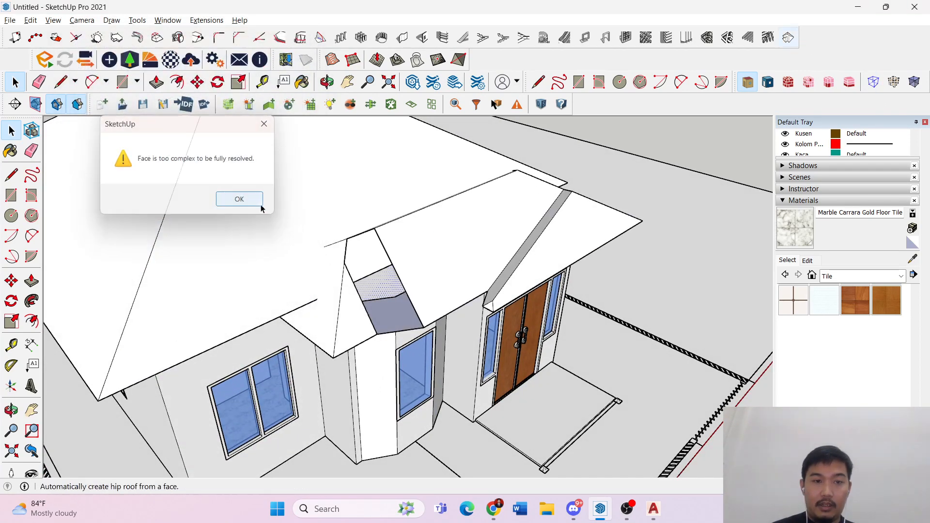
left_click(239, 199)
middle_click_drag(515, 272, 436, 297)
- Undo and redo the last operation on the front hip roof several times to compare the two states
key("space")
key("ctrl+z")
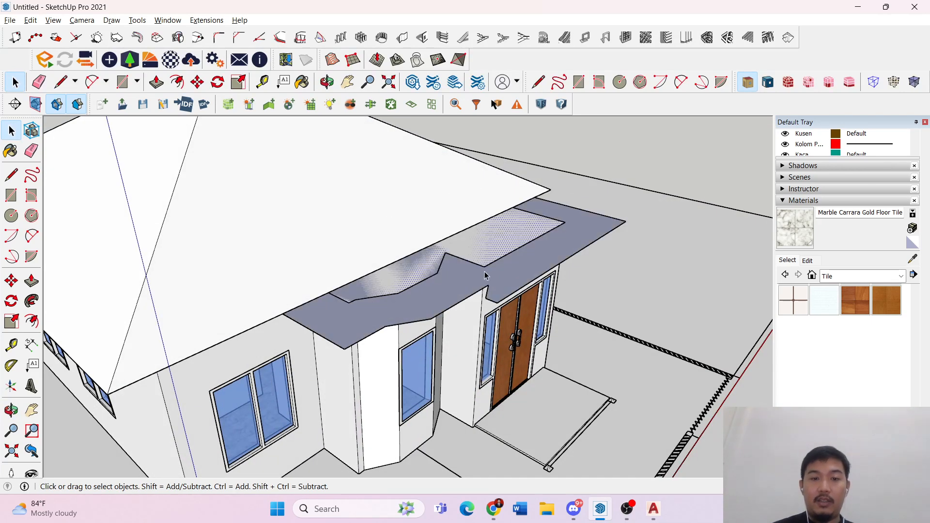
key("ctrl+y")
key("ctrl+z")
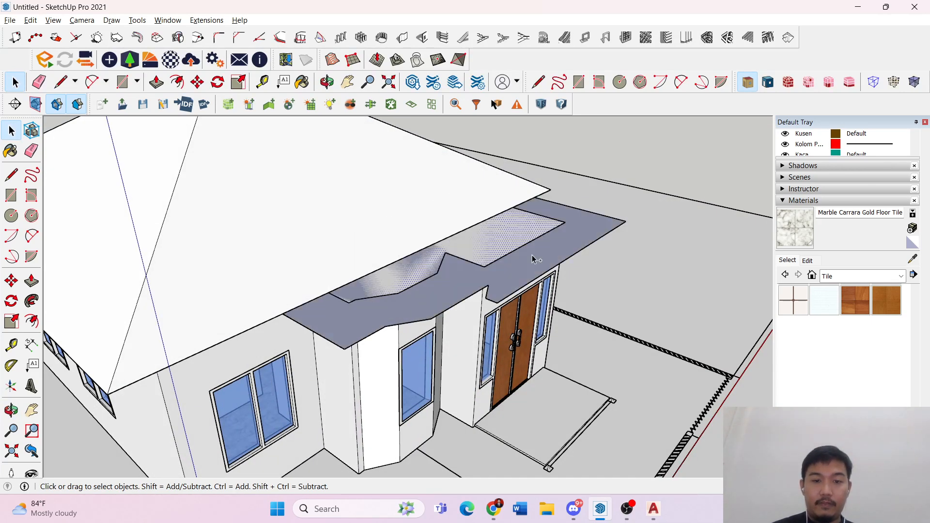
key("ctrl+y")
key("ctrl+z")
key("ctrl+y")
key("ctrl+z")
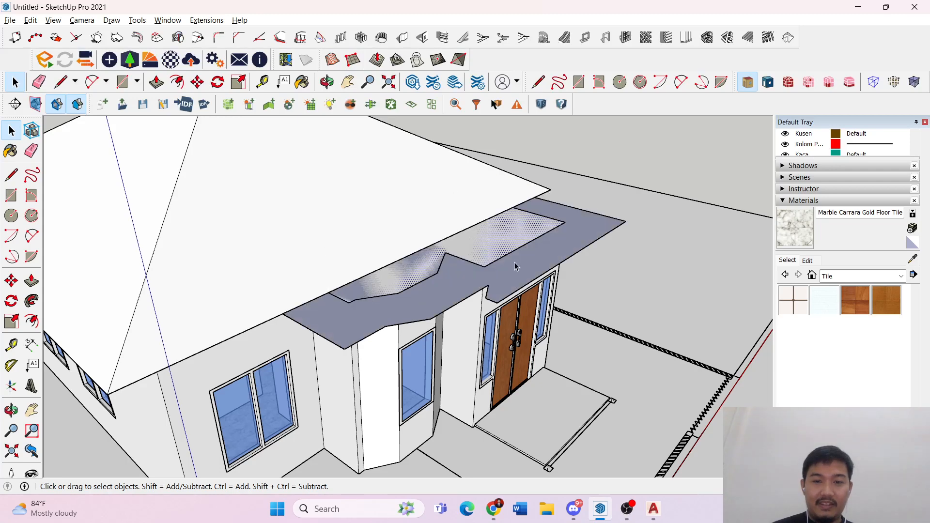
key("ctrl+y")
key("z")
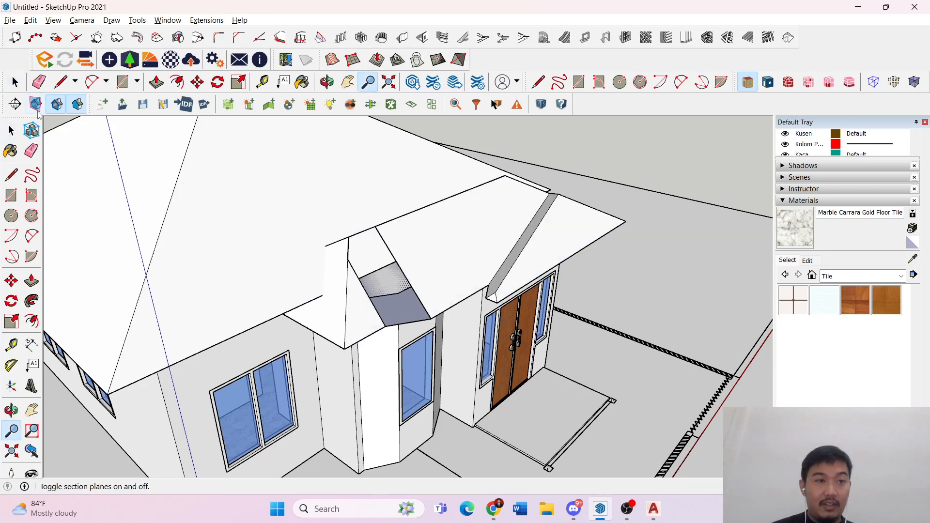
- Undo the hip roof operation on the front section
left_click(30, 20)
left_click(30, 32)
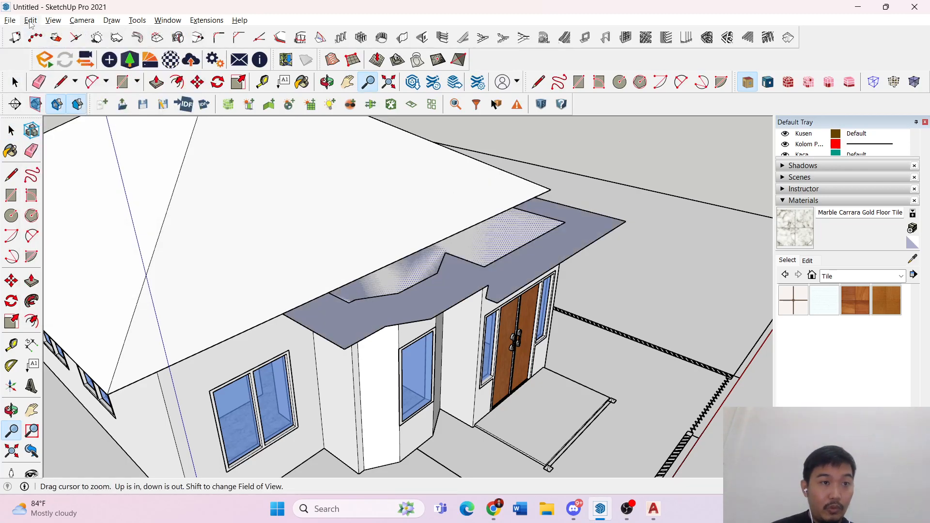
left_click(31, 20)
left_click(54, 33)
left_click(30, 20)
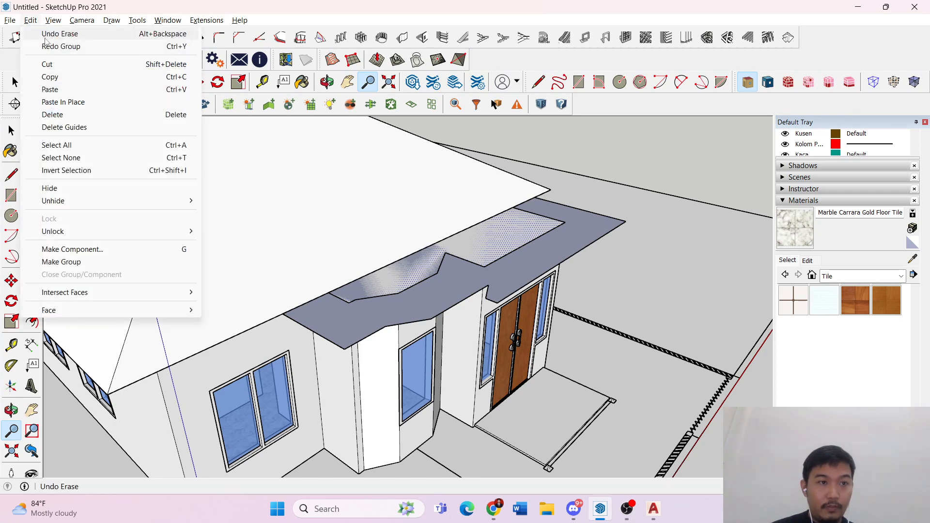
left_click(46, 43)
left_click(31, 20)
left_click(50, 35)
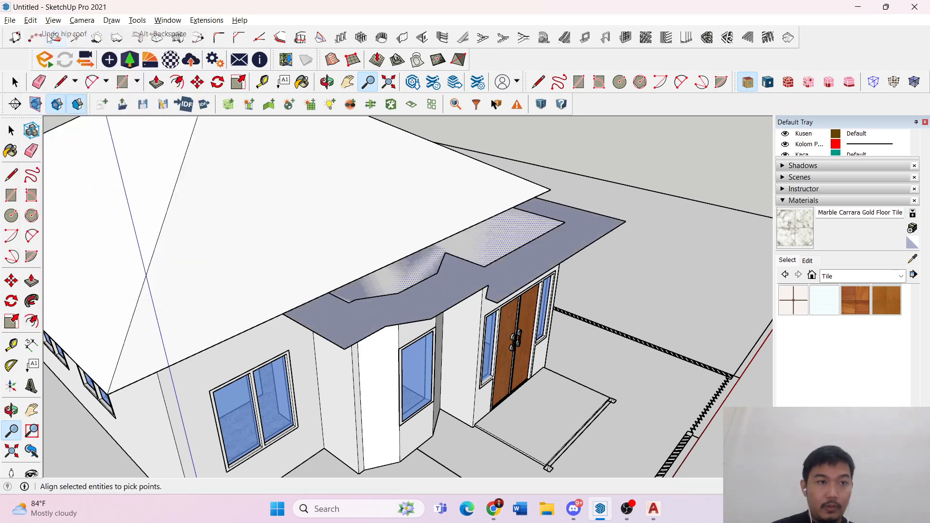
- Delete the leftover flat overhang face around the front section and select the connected front slab geometry
key("space")
double_click(512, 274)
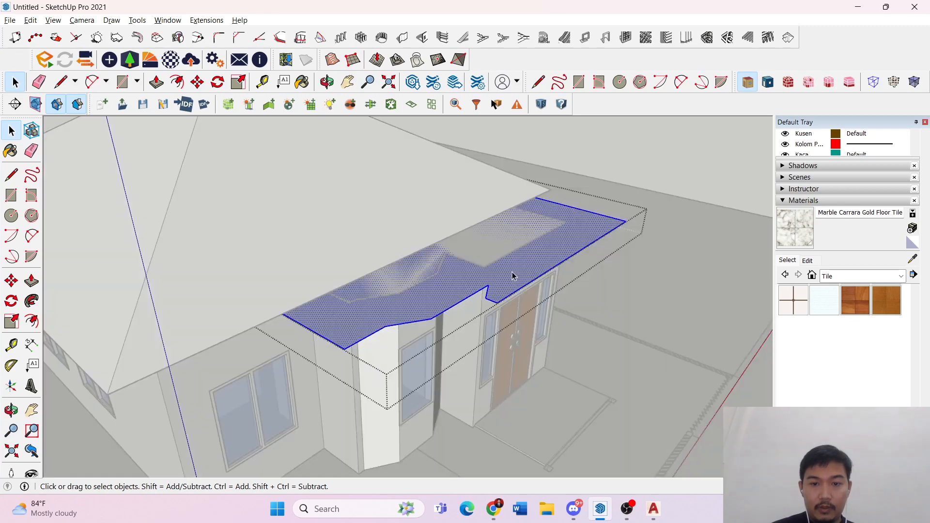
key("Delete")
left_click(550, 265)
mouse_move(551, 264)
middle_mouse_down()
mouse_move(579, 188)
mouse_move(500, 204)
mouse_move(599, 231)
mouse_move(428, 296)
mouse_move(477, 274)
mouse_move(543, 277)
middle_mouse_up()
triple_click(467, 268)
scroll(425, 271, "up", 5)
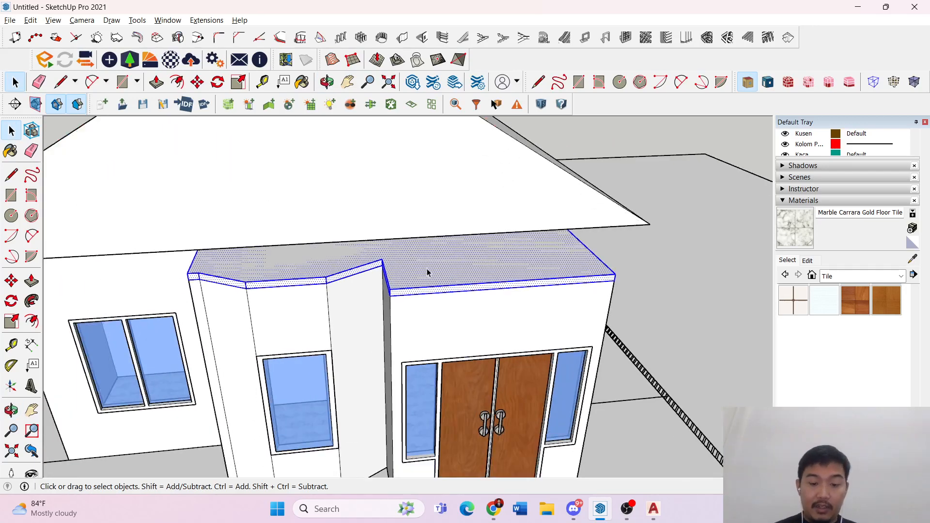
- Undo the overhang face deletion and the preceding operations back to the front section's hip roof
key("l")
key("ctrl+z")
key("ctrl+z")
key("ctrl+z")
key("ctrl+z")
key("ctrl+z")
key("ctrl+z")
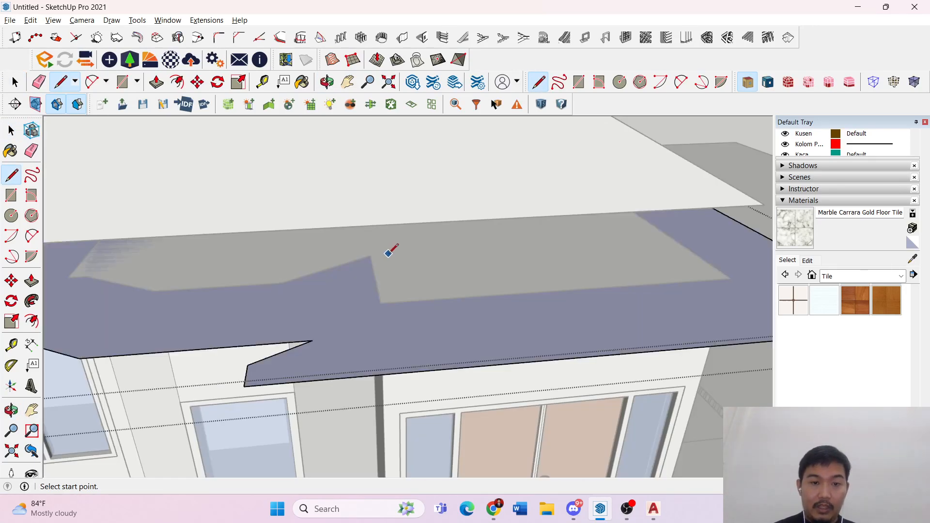
key("ctrl+z")
key("ctrl+z")
key("ctrl+z")
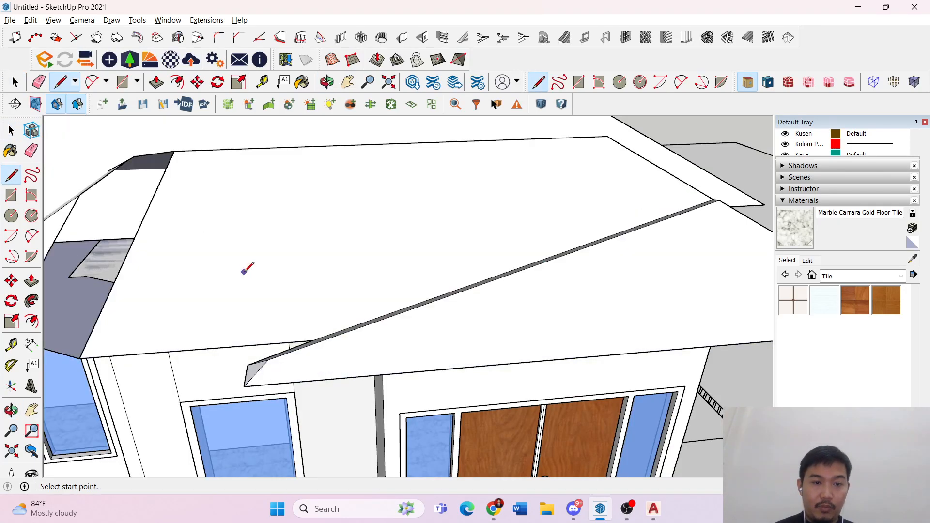
- Open the front section's leftover roof group and delete the flat overhang face
key("space")
scroll(392, 249, "down", 5)
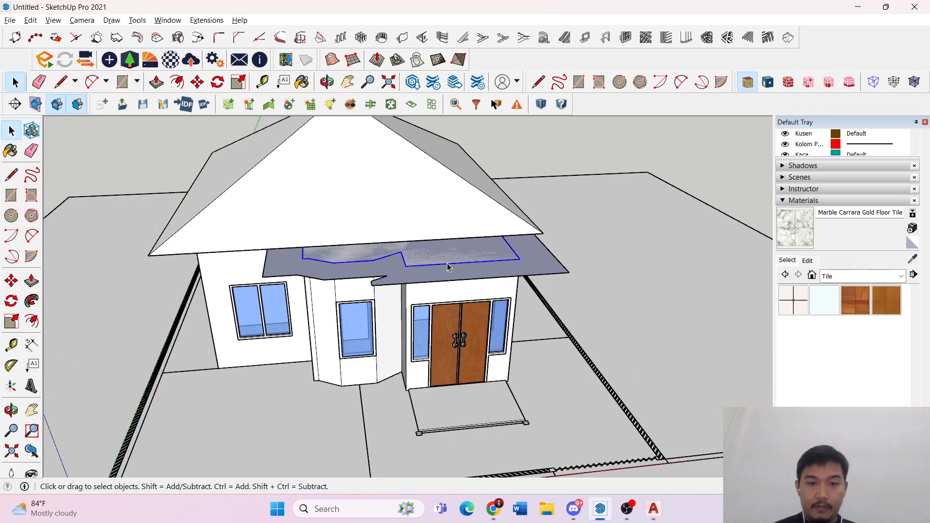
double_click(447, 271)
double_click(447, 270)
key("Delete")
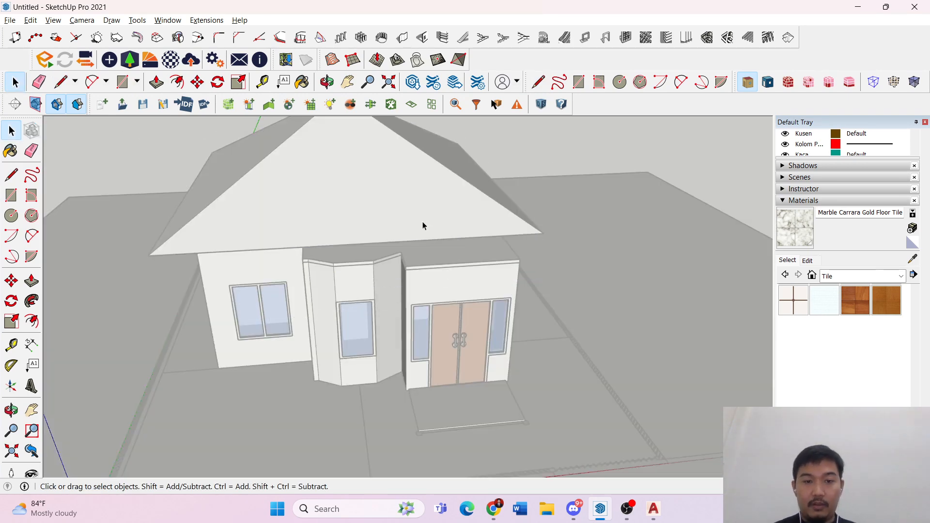
- Delete the main section's hip roof surfaces and the leftover flat overhang face around the slab
key("Escape")
double_click(399, 193)
triple_click(397, 191)
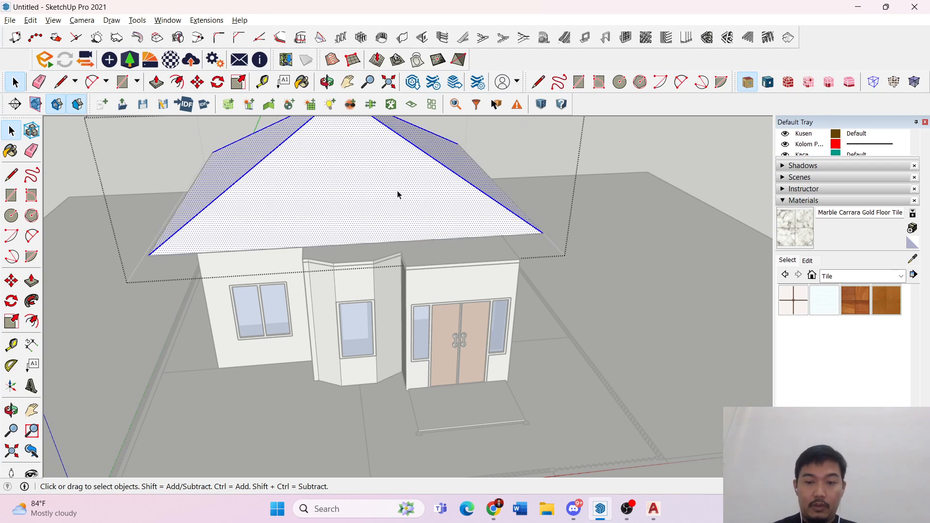
key("Delete")
key("Escape")
key("Escape")
middle_click_drag(468, 218, 522, 257)
double_click(526, 228)
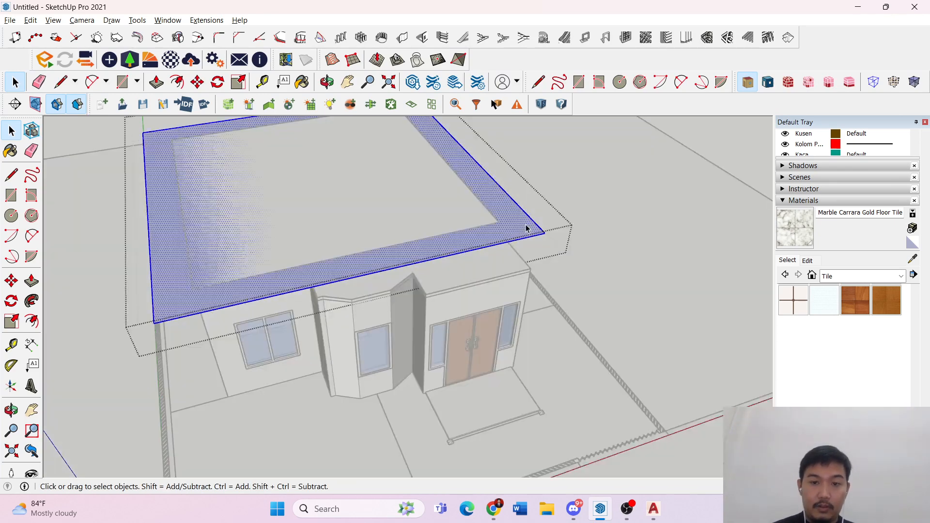
key("Delete")
key("Escape")
- Split the front slab's top face with a line from the inner corner beside the entrance to the main slab's edge
double_click(399, 259)
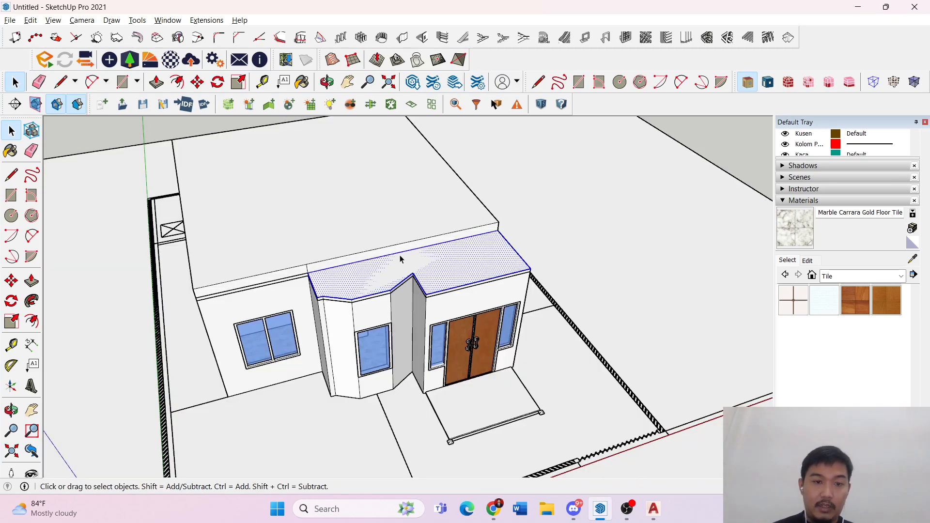
scroll(395, 253, "up", 5)
key("l")
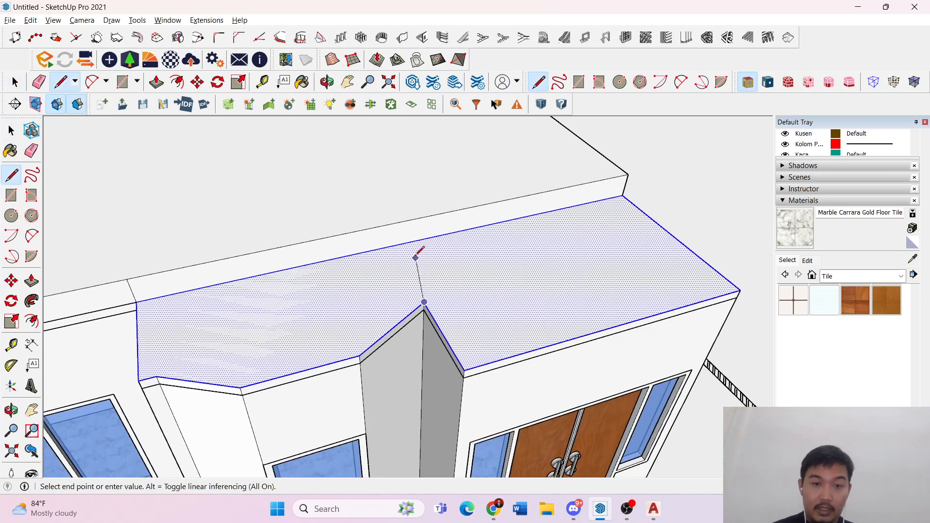
left_click(391, 245)
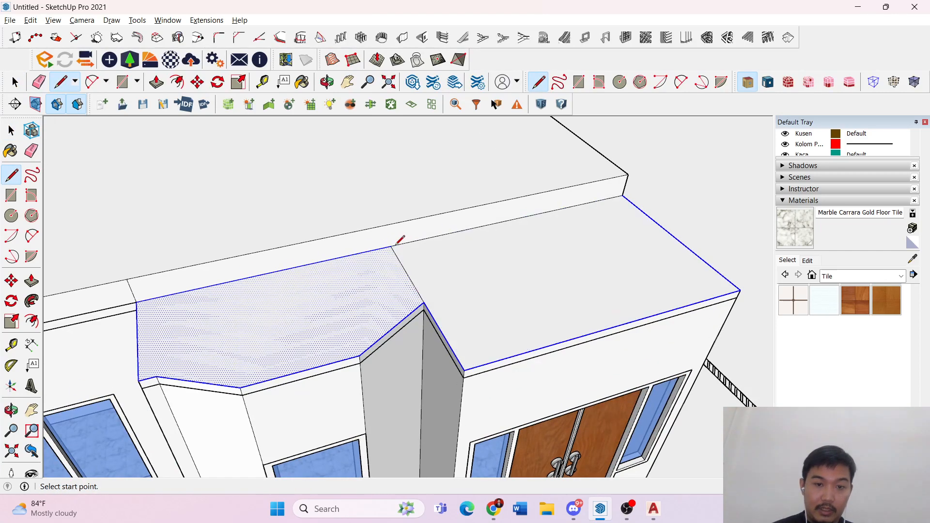
key("space")
- Push/Pull the entrance part of the front slab up flush with the main slab and delete the edge dividing them
middle_click_drag(463, 276, 450, 312)
key("p")
left_click_drag(450, 311, 442, 277)
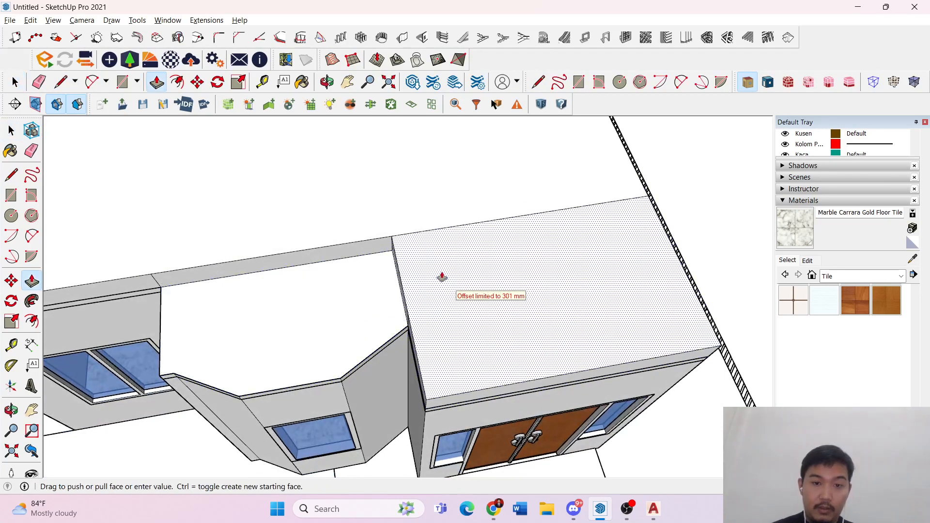
key("space")
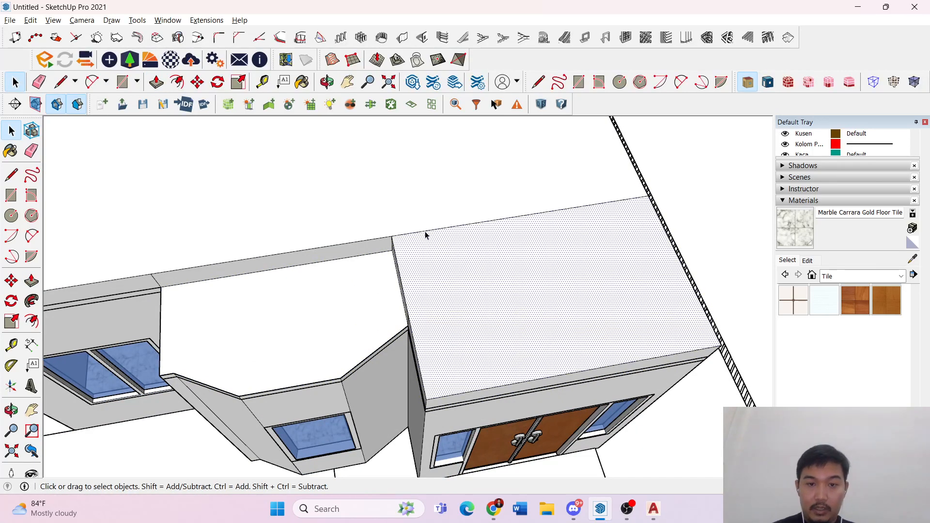
left_click(425, 232)
scroll(490, 219, "down", 2)
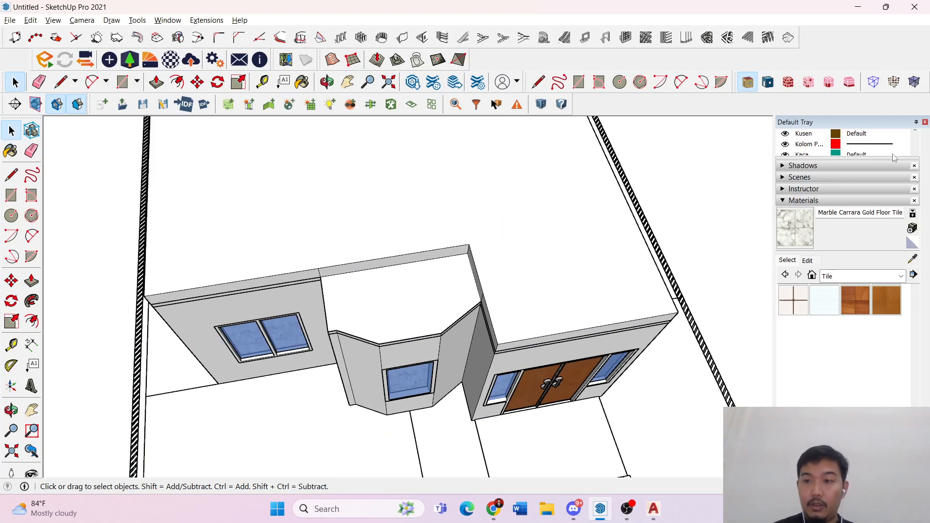
- Try to create a hip roof with a 30° pitch and 1000 mm overhang on the merged slab's top face
scroll(892, 154, "down", 1)
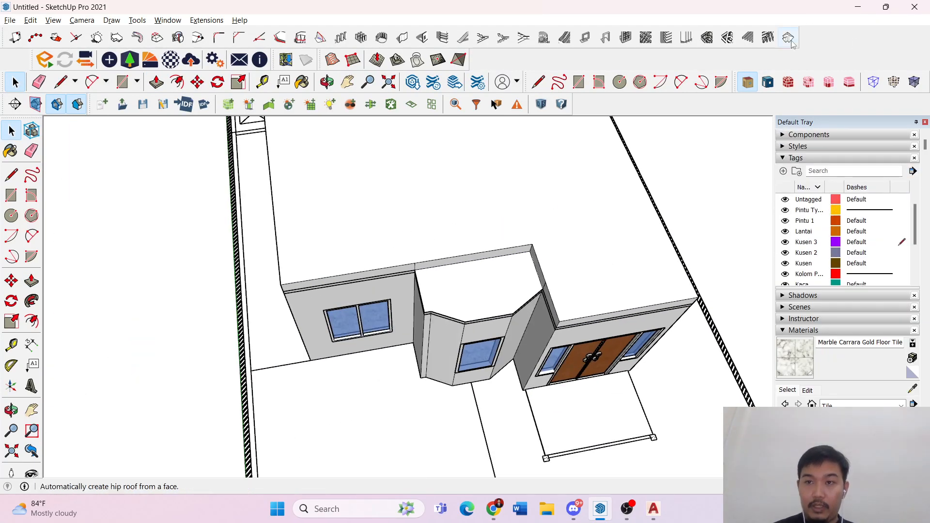
scroll(545, 198, "down", 3)
triple_click(545, 198)
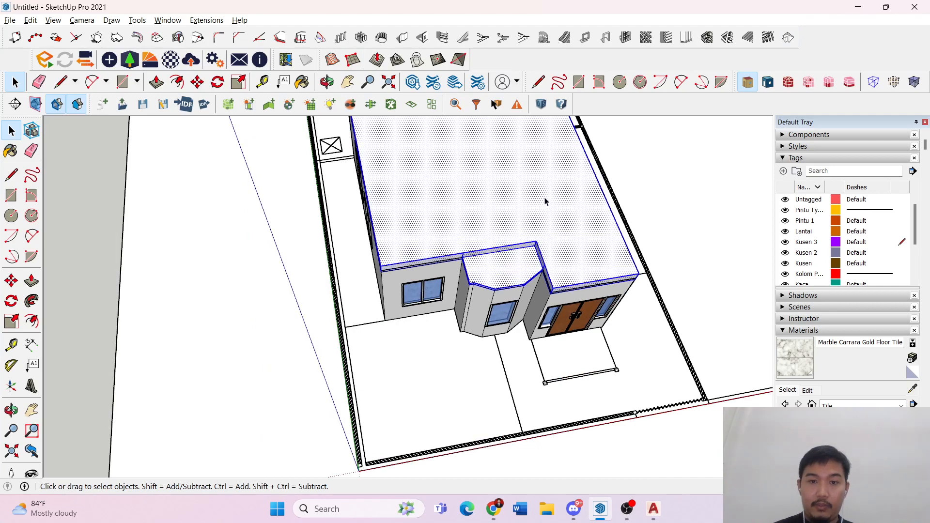
left_click(553, 196)
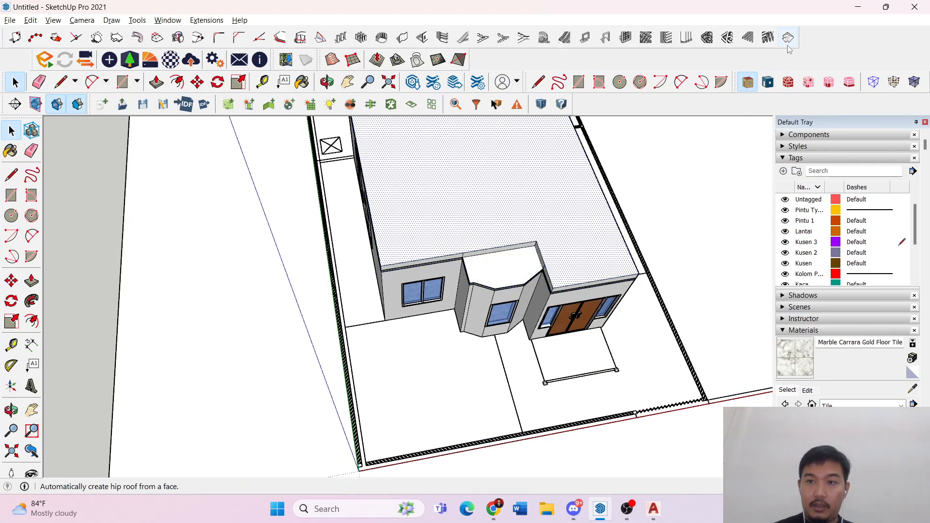
scroll(494, 232, "up", 3)
middle_click_drag(494, 232, 448, 193)
scroll(448, 192, "up", 2)
scroll(448, 192, "up", 2)
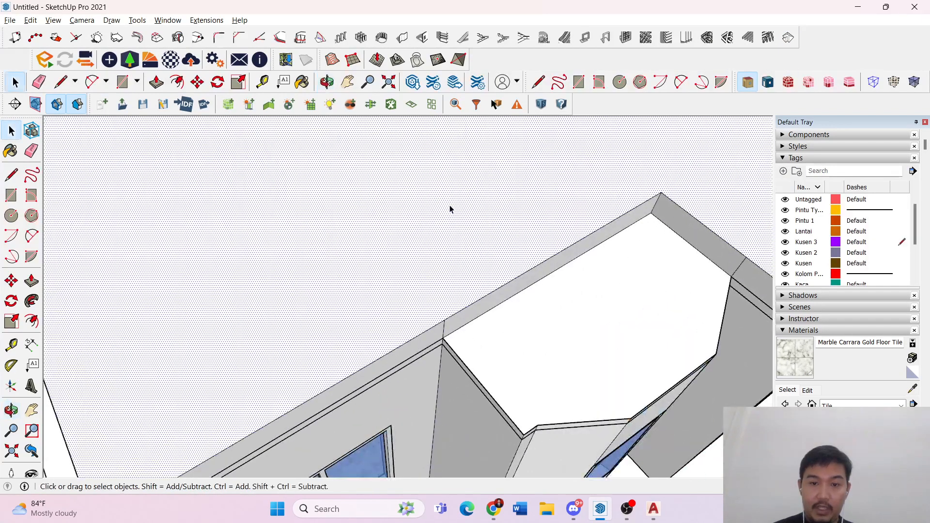
scroll(450, 209, "down", 2)
left_click(788, 38)
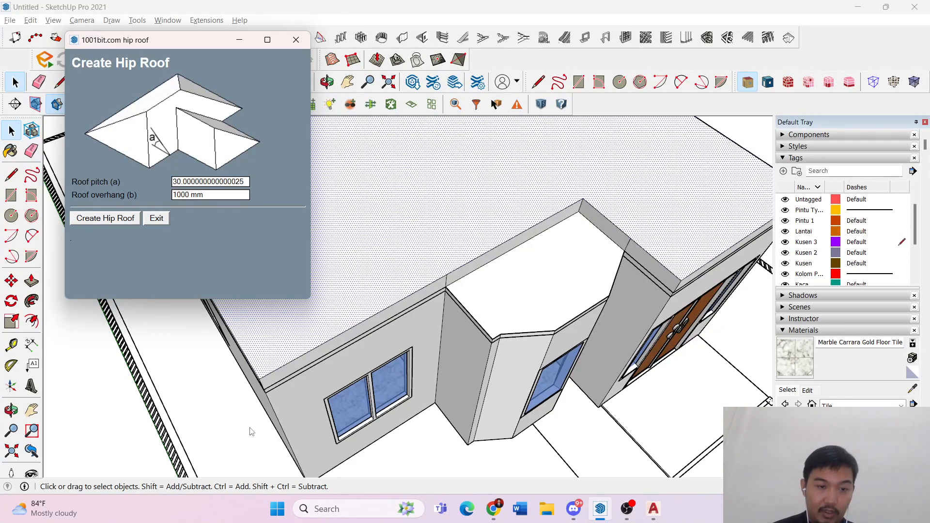
left_click(105, 219)
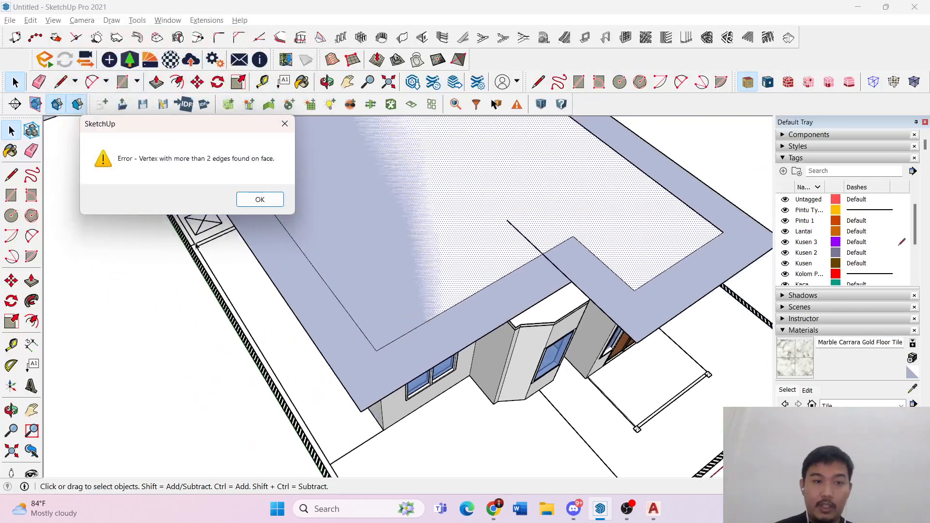
left_click(259, 199)
middle_click_drag(655, 295, 551, 250)
key("ctrl+z")
middle_click_drag(633, 221, 481, 210)
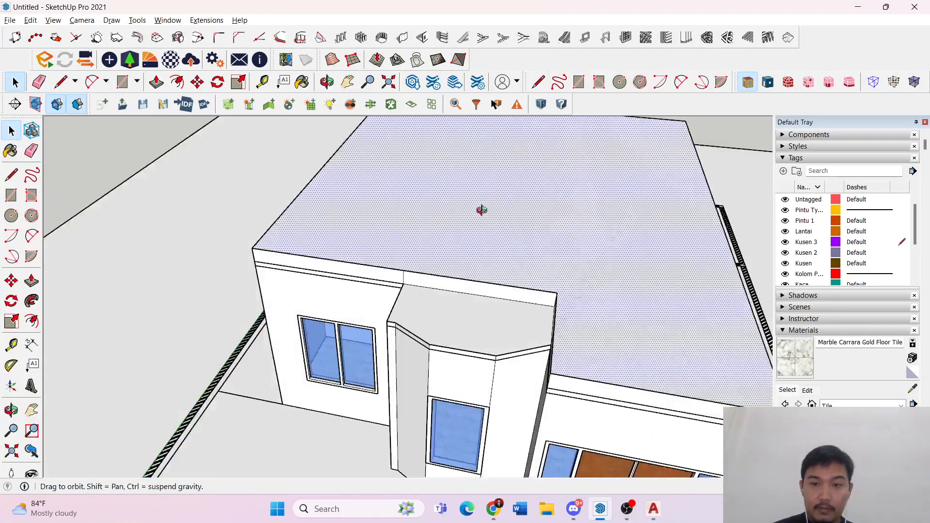
- Delete the short vertical edges splitting the merged slab's side faces around the front bay
left_click(632, 240)
double_click(611, 239)
left_click(611, 238)
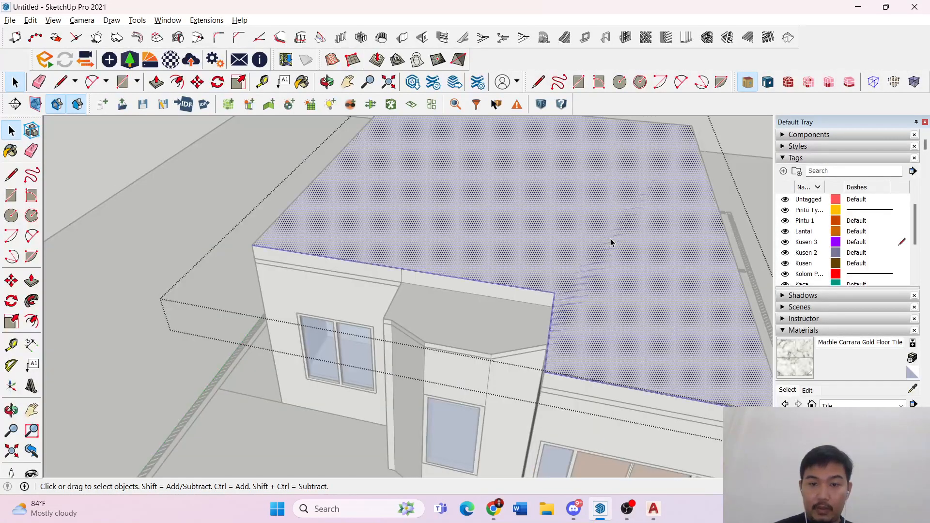
left_click(401, 278)
double_click(402, 278)
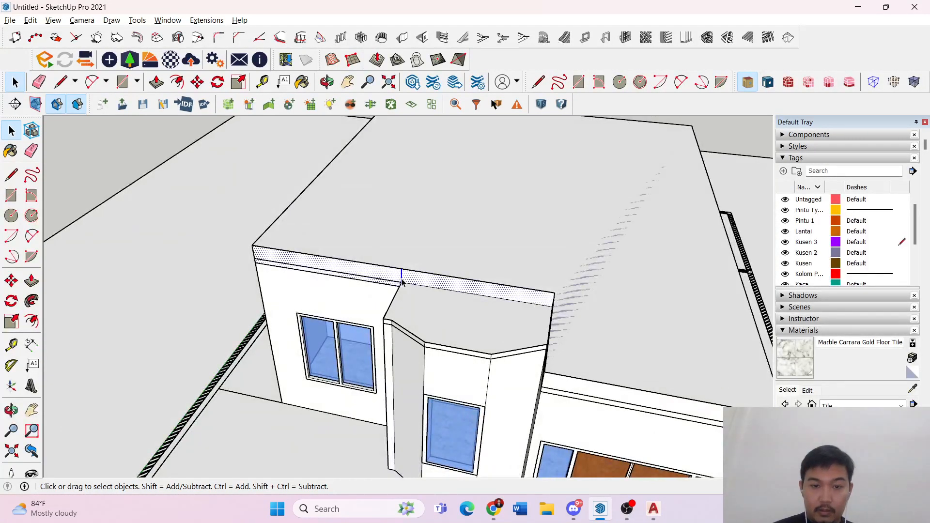
left_click(402, 280)
middle_click_drag(401, 280, 641, 244)
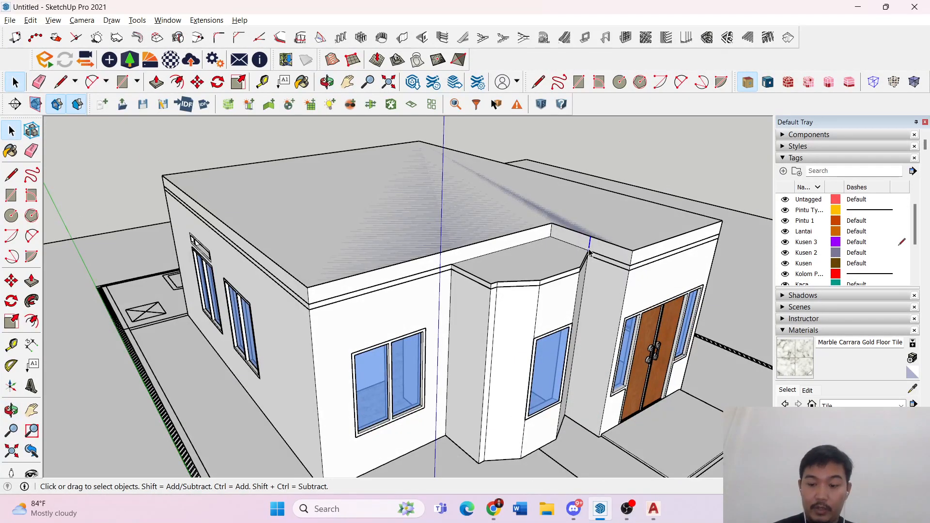
scroll(617, 226, "up", 3)
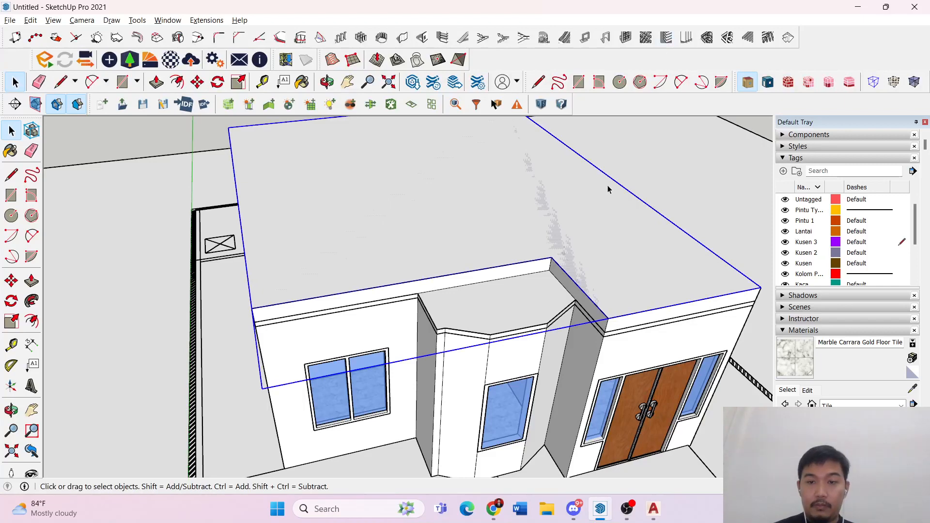
- Try the 30° hip roof with 1000 mm overhang on the face inside the leftover roof group
double_click(588, 192)
double_click(586, 191)
left_click(787, 38)
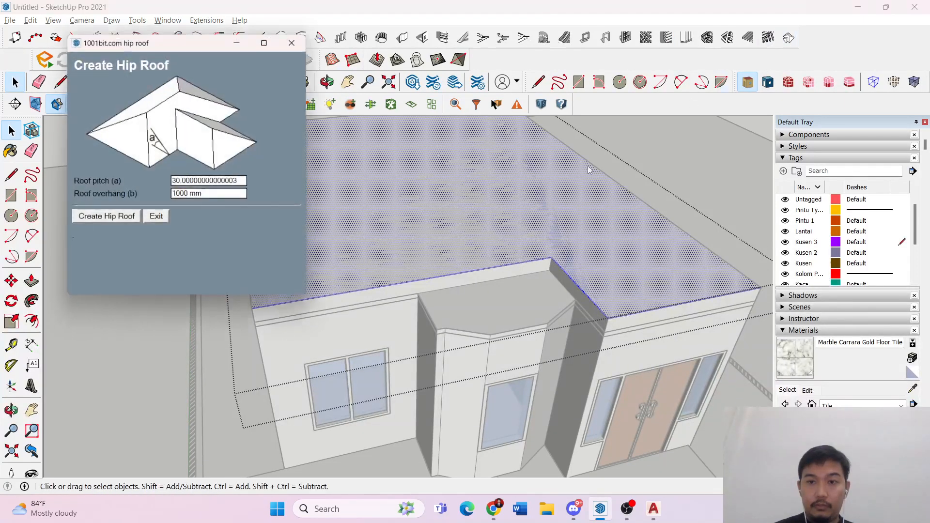
left_click(123, 216)
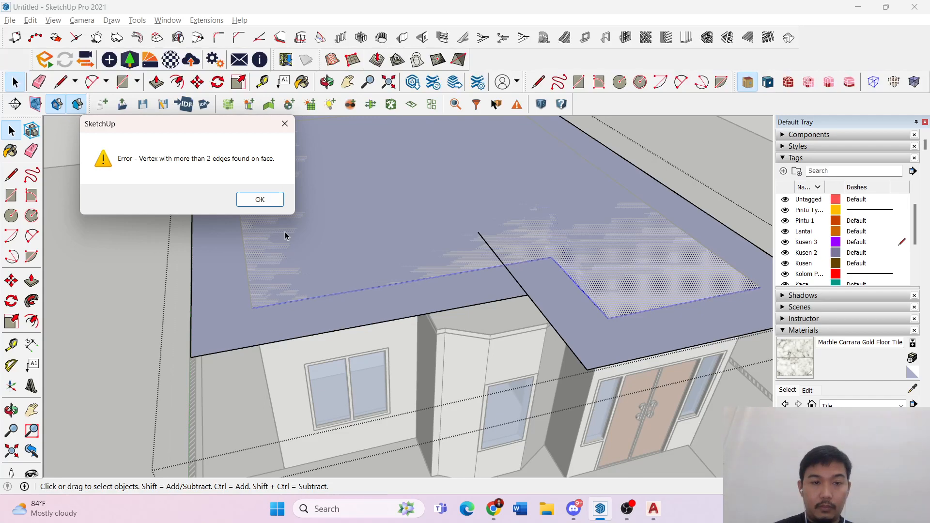
key("Return")
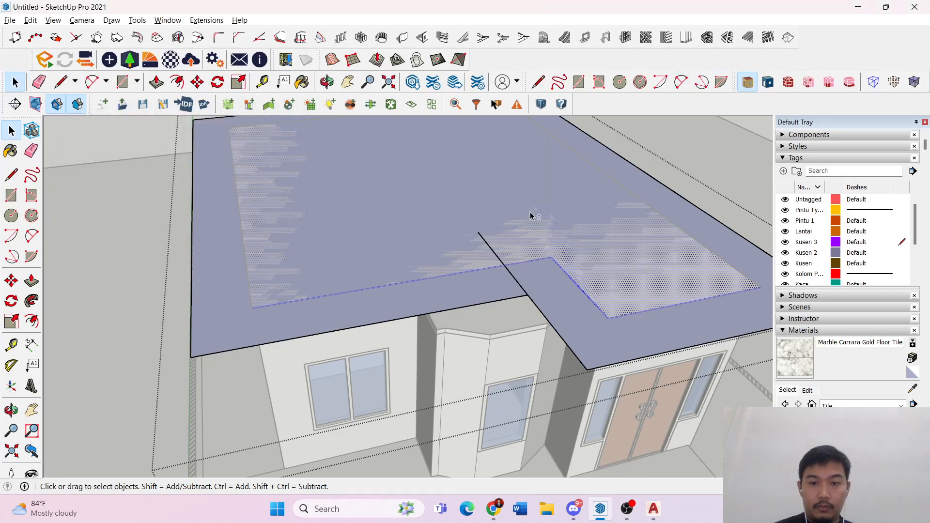
key("ctrl+z")
- Undo the recent edits back to the raised entrance slab with its dividing edge still in place
scroll(590, 251, "up", 5)
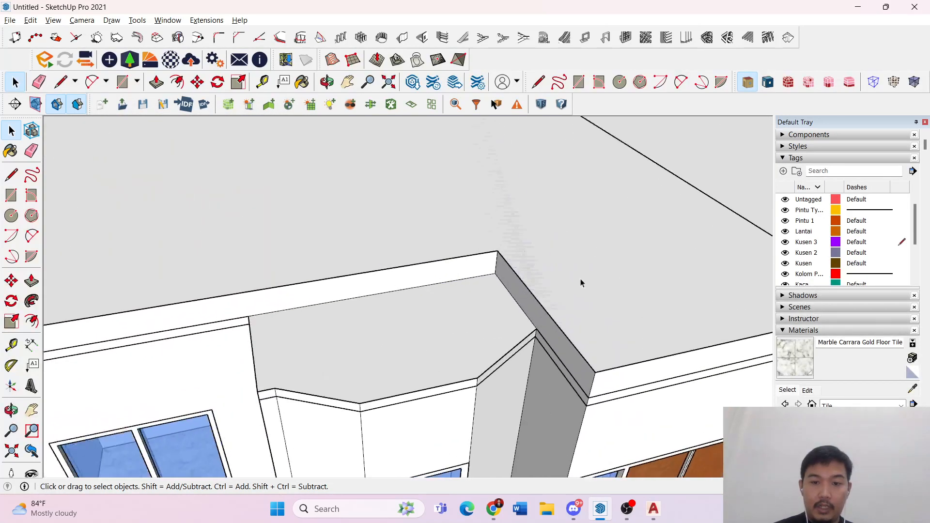
middle_click_drag(579, 280, 567, 194)
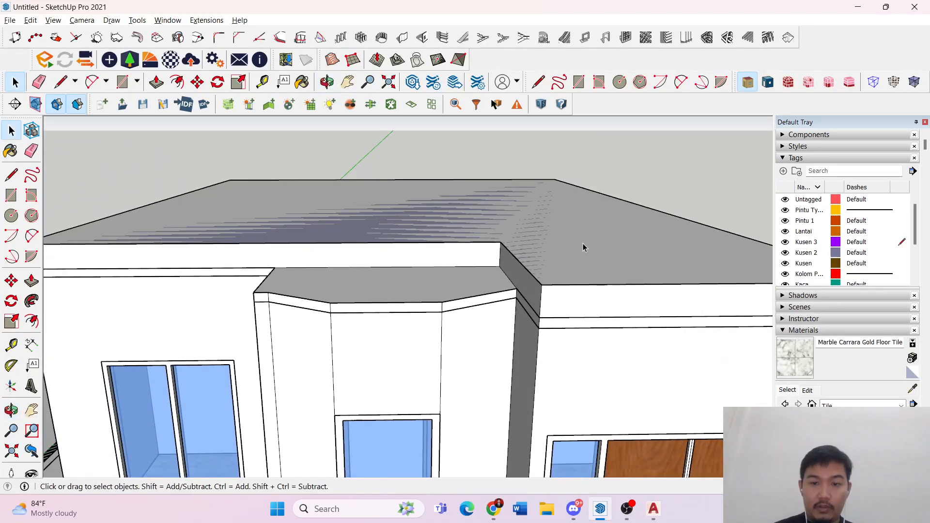
middle_click_drag(583, 232, 577, 338)
key("ctrl+z")
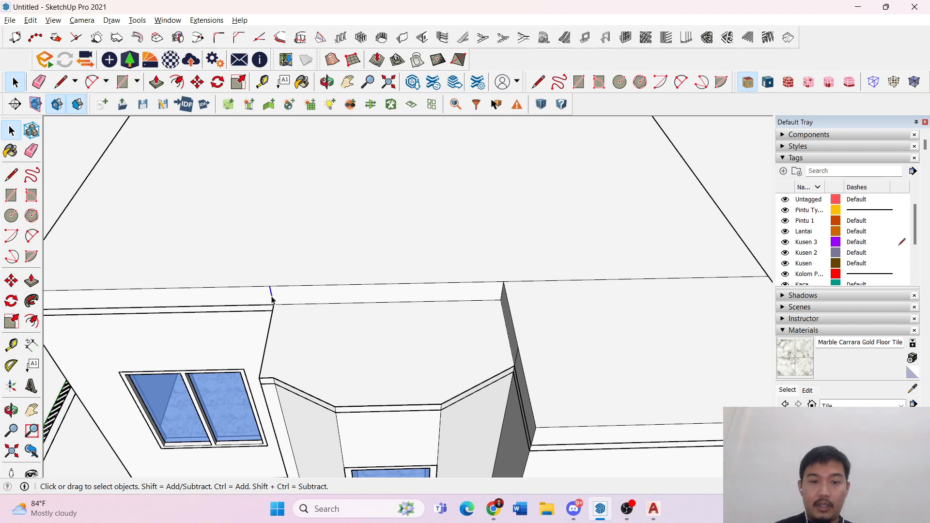
middle_click_drag(498, 304, 569, 258)
- Delete the edge between the main and entrance slab tops and the short vertical edge on the entrance slab's side, then select the merged top face
left_click(566, 245)
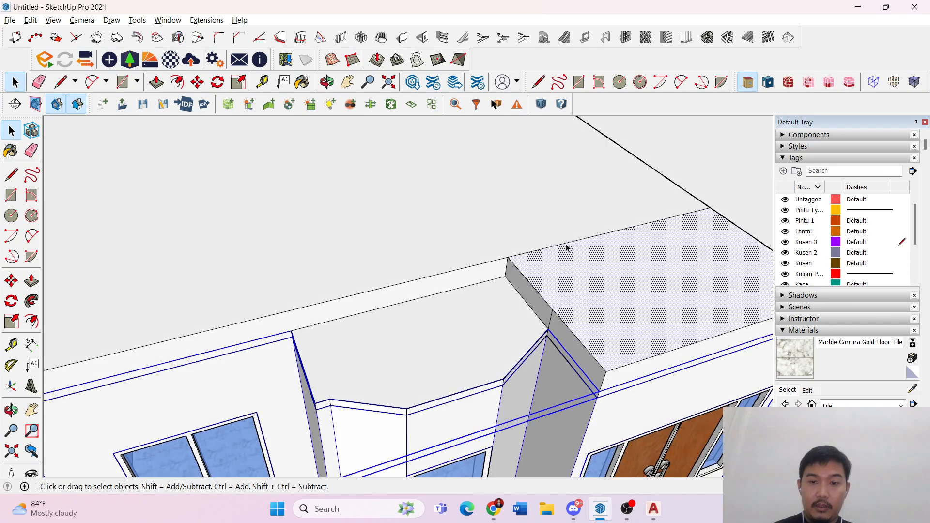
left_click(566, 244)
key("Delete")
left_click(544, 271)
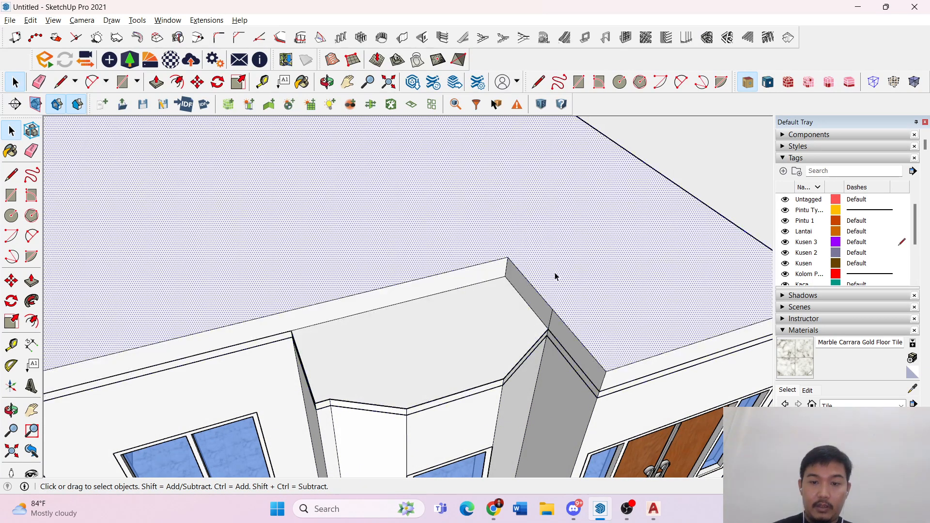
left_click(550, 326)
left_click(577, 293)
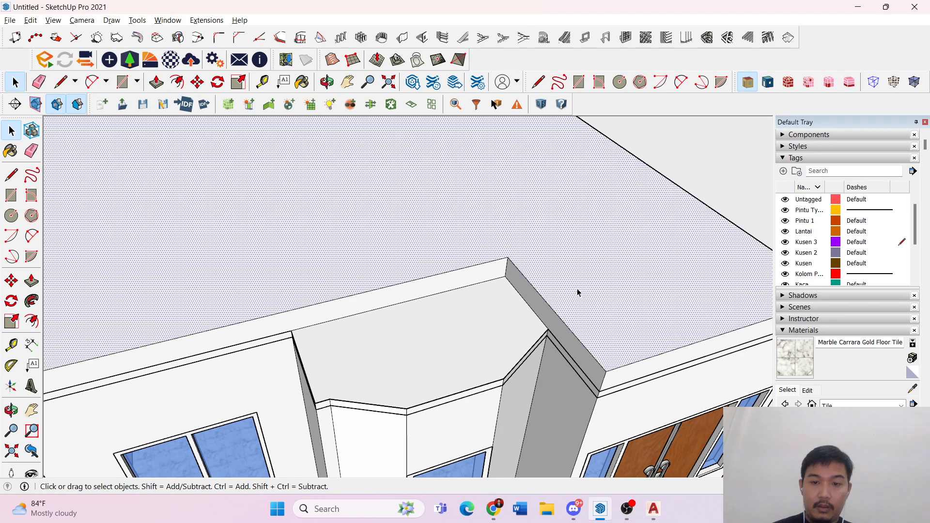
- Create a trial hip roof with a 30° pitch and 1000 mm overhang over the cleaned slab face, and undo it
left_click(788, 37)
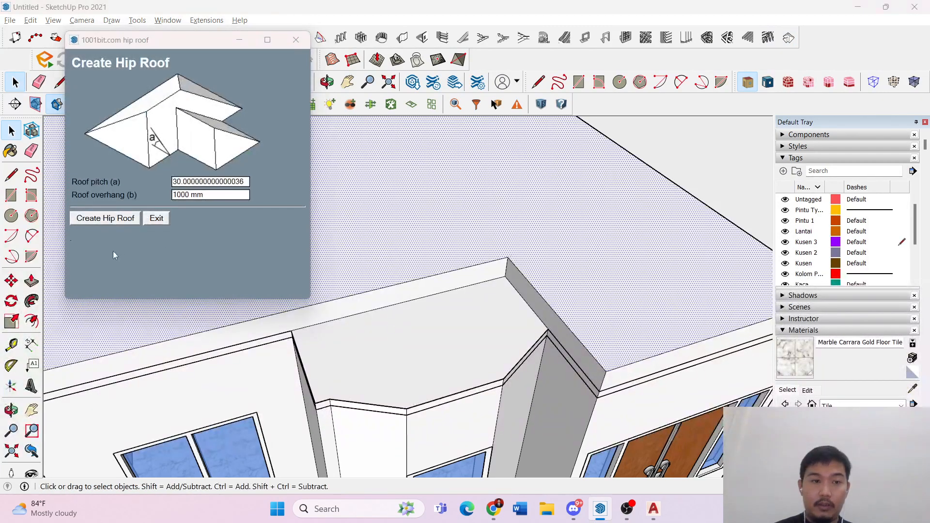
left_click(116, 216)
scroll(174, 230, "down", 5)
middle_click_drag(174, 229, 376, 245)
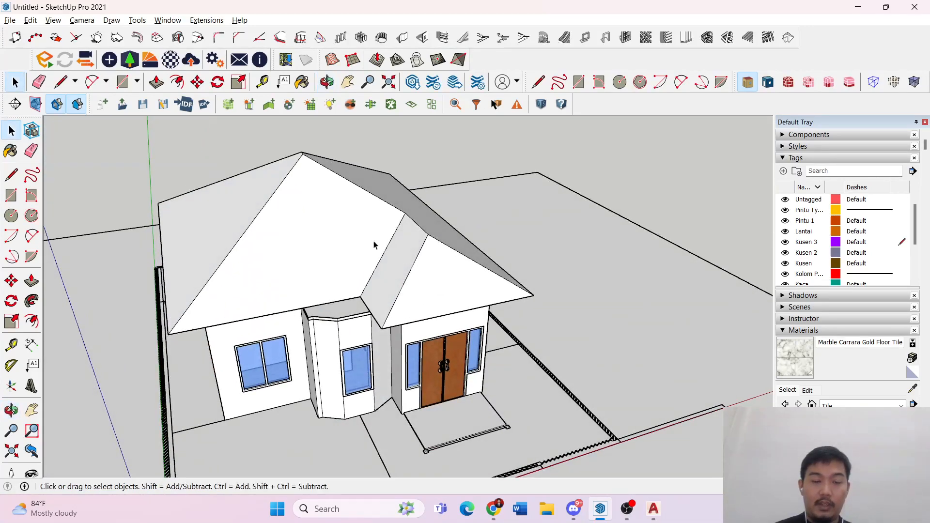
left_click(393, 252)
left_click(369, 297)
scroll(369, 297, "up", 8)
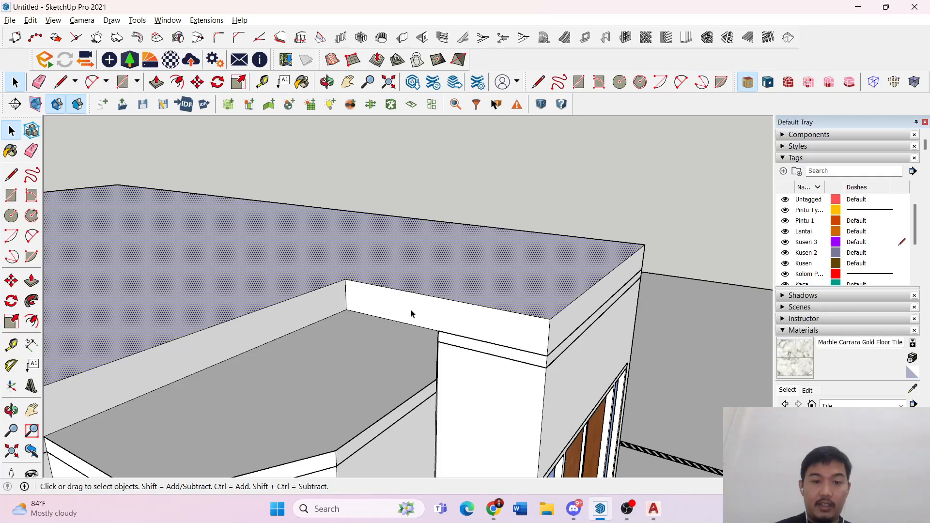
- Create the hip roof again over the main and entrance slab with a 30° pitch and 1000 mm overhang
scroll(411, 313, "down", 10)
left_click(788, 37)
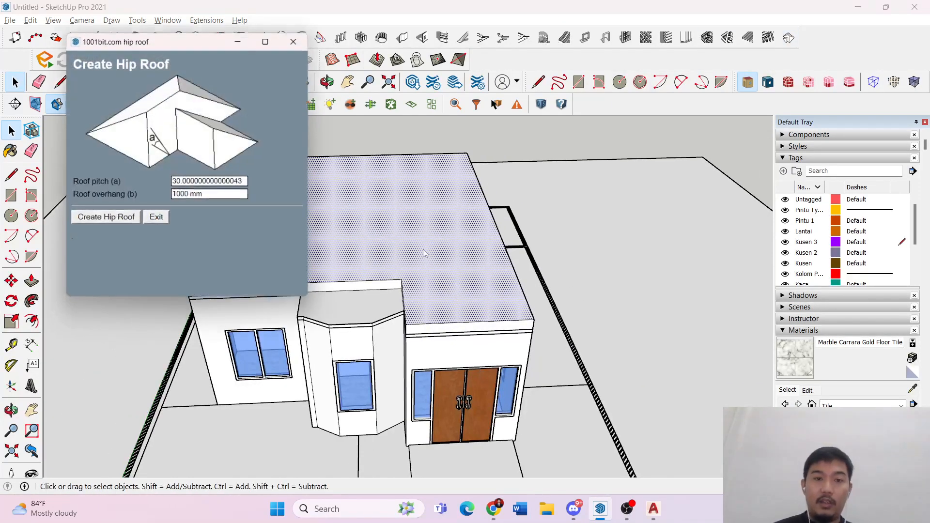
left_click(97, 216)
middle_click_drag(339, 240, 407, 218)
middle_click_drag(446, 257, 432, 285)
scroll(412, 296, "down", 6)
scroll(406, 304, "down", 3)
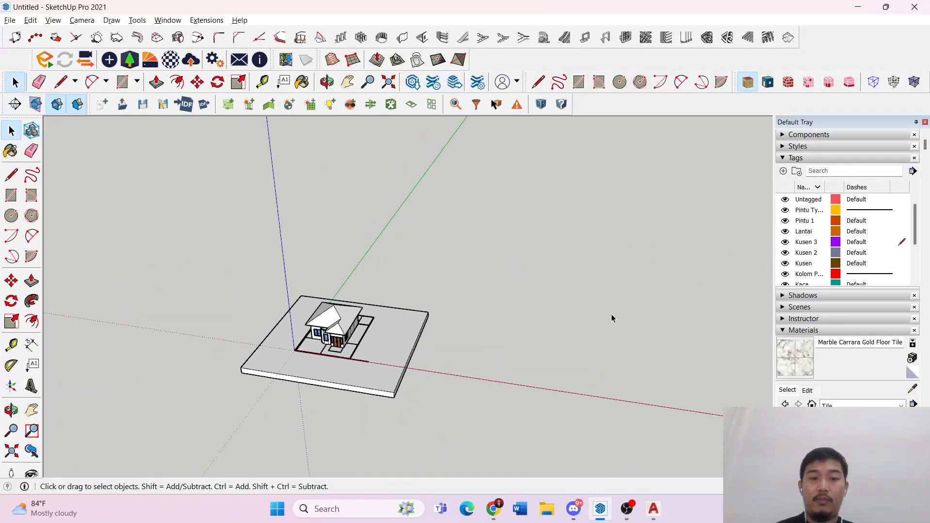
middle_click_drag(612, 318, 424, 261)
scroll(339, 337, "up", 4)
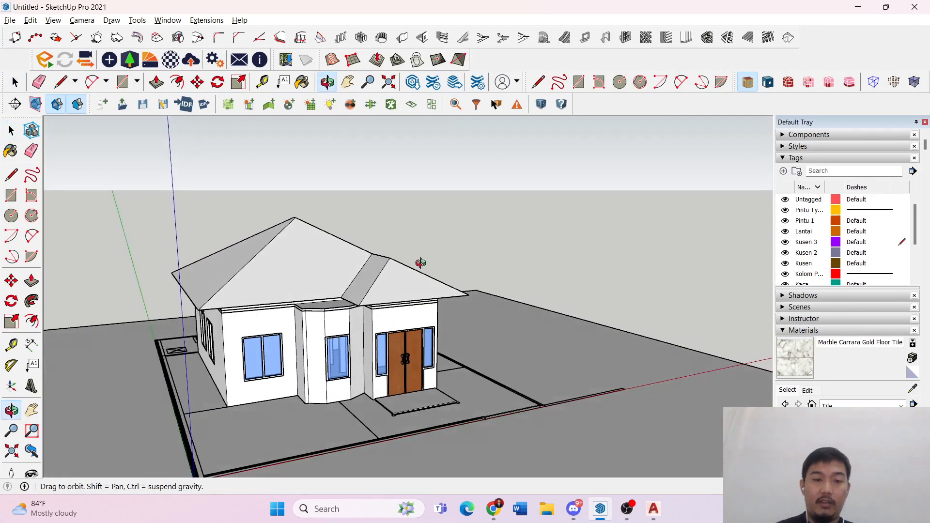
- Draw two adjoining rectangles on open ground beside the site slab, a deeper one and a shallower one sharing their front line
scroll(484, 310, "down", 4)
key("r")
left_click(517, 313)
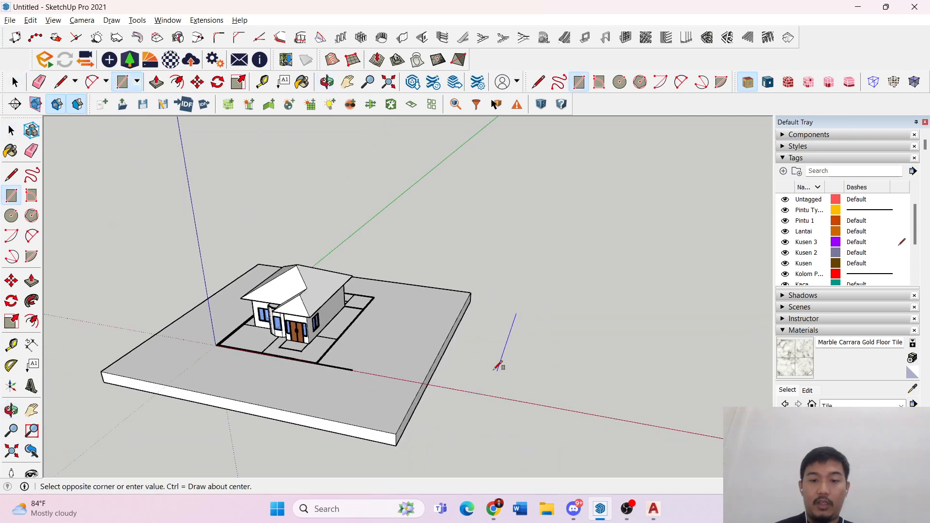
left_click(567, 372)
left_click(552, 348)
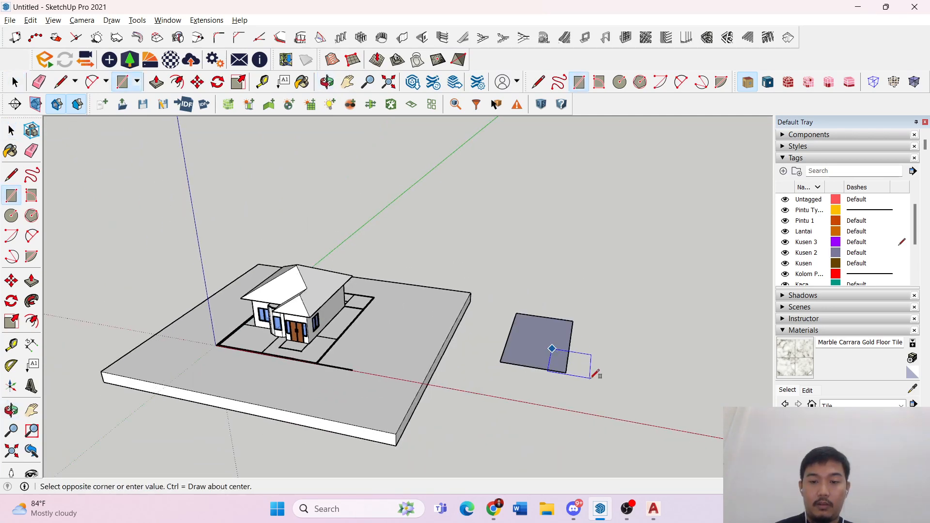
left_click(600, 373)
scroll(573, 357, "up", 3)
left_click(561, 365)
left_click(689, 332)
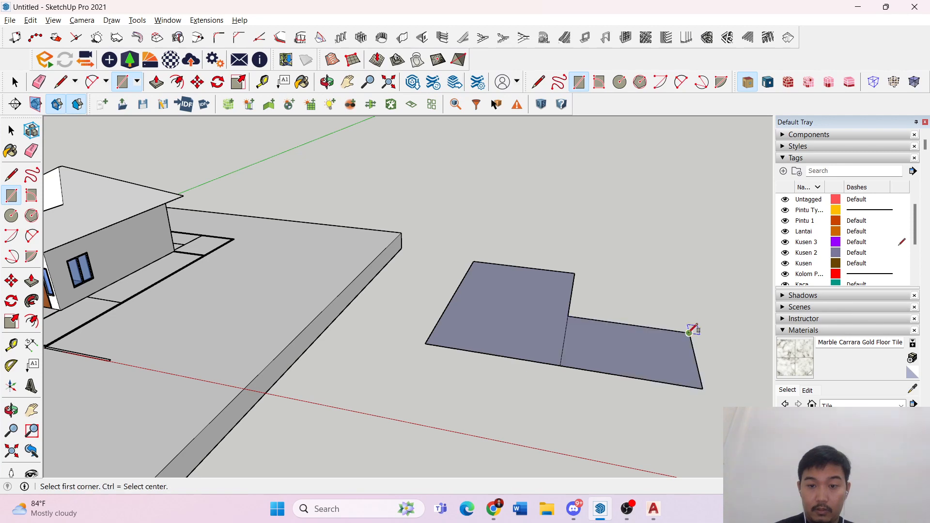
- Copy the deeper rectangle to the far end of the shallower one to form a U-shaped outline
scroll(629, 354, "down", 2)
middle_click_drag(623, 357, 624, 380)
left_click(644, 439)
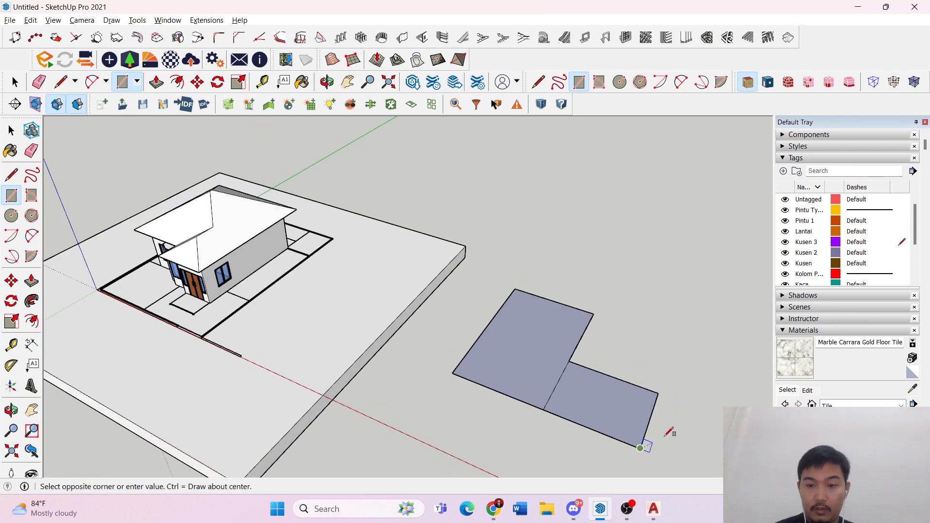
key("space")
left_click(556, 349)
triple_click(552, 350)
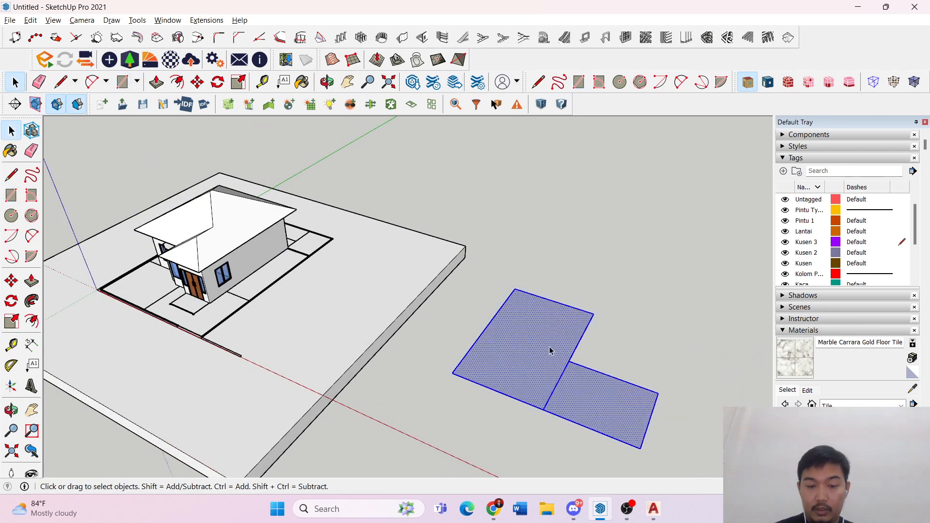
double_click(531, 348)
key("m")
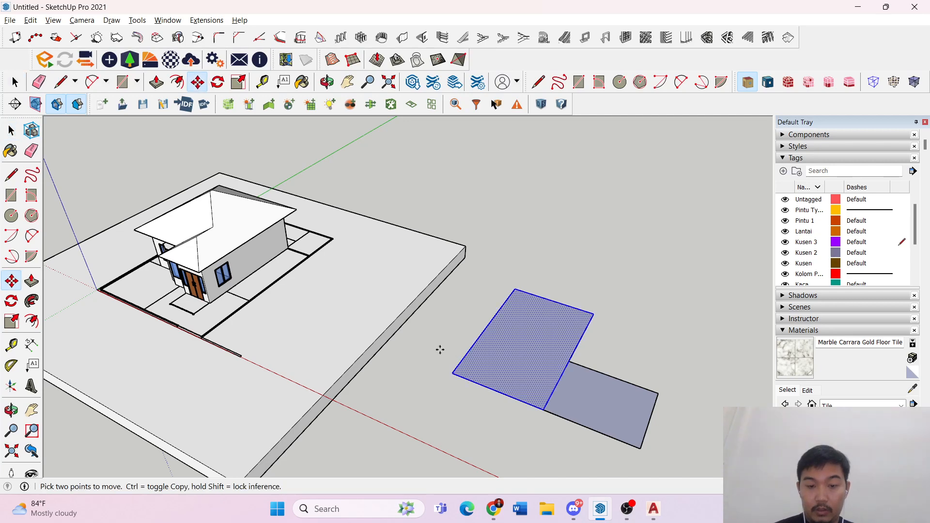
left_click(452, 373)
left_click(640, 448)
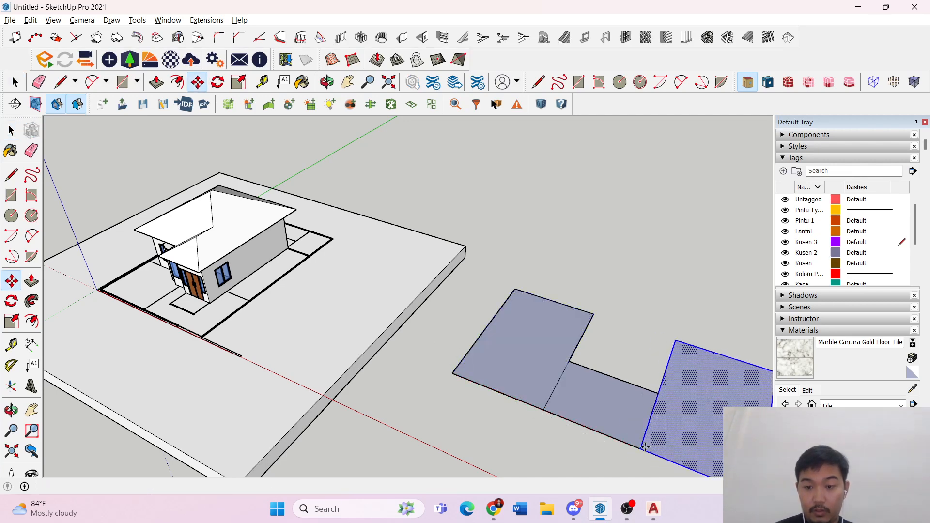
key("space")
- Reverse all three faces of the U-shaped outline so their front sides point up
middle_click_drag(640, 448, 635, 342)
scroll(606, 334, "up", 3)
key("p")
left_click(469, 308)
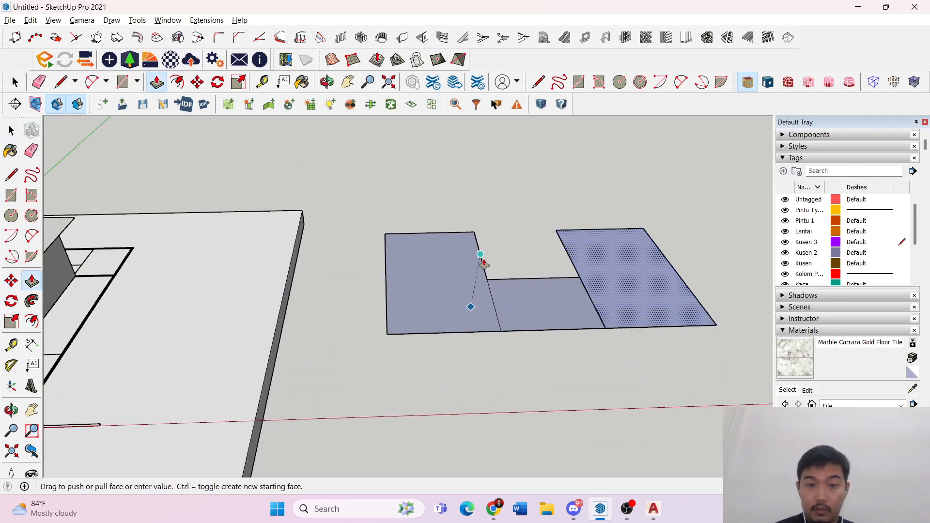
key("space")
left_click(605, 269)
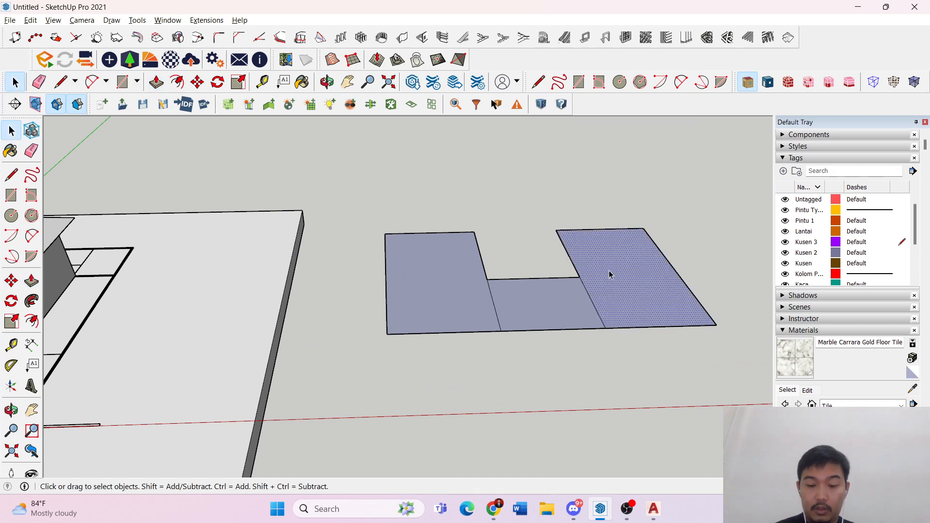
left_click_drag(419, 219, 420, 219)
right_click(619, 271)
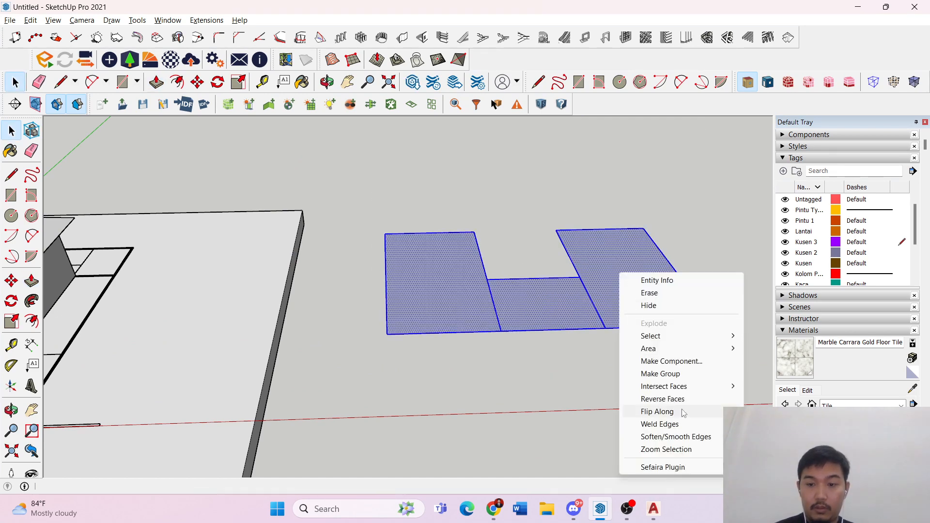
left_click(663, 398)
- Extrude the three faces of the U-shaped outline upward to the same height with Push/Pull
key("p")
left_click(633, 288)
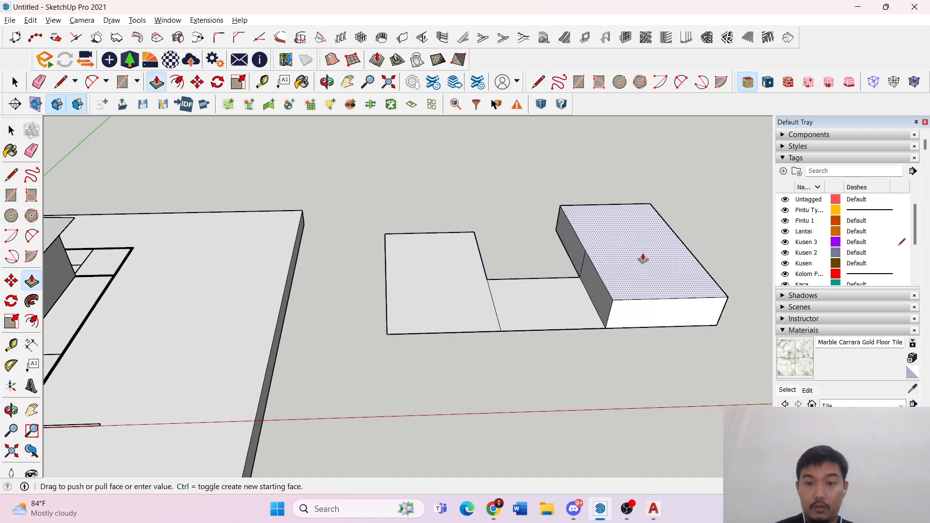
key("space")
key("p")
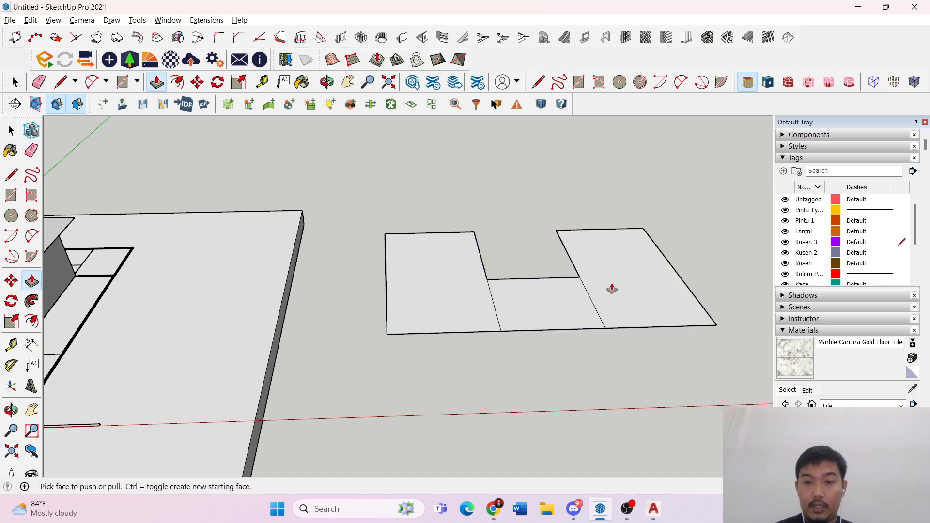
left_click(610, 286)
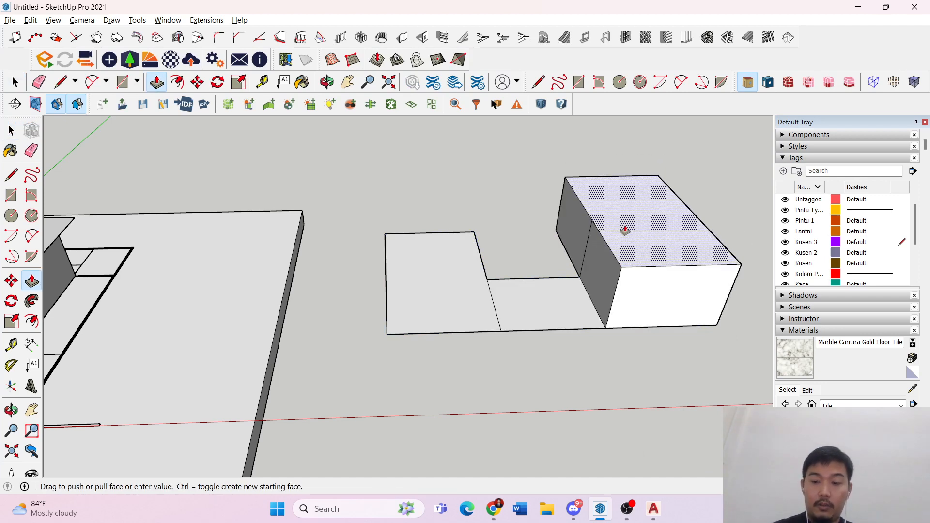
key("Return")
right_click(624, 226)
double_click(544, 317)
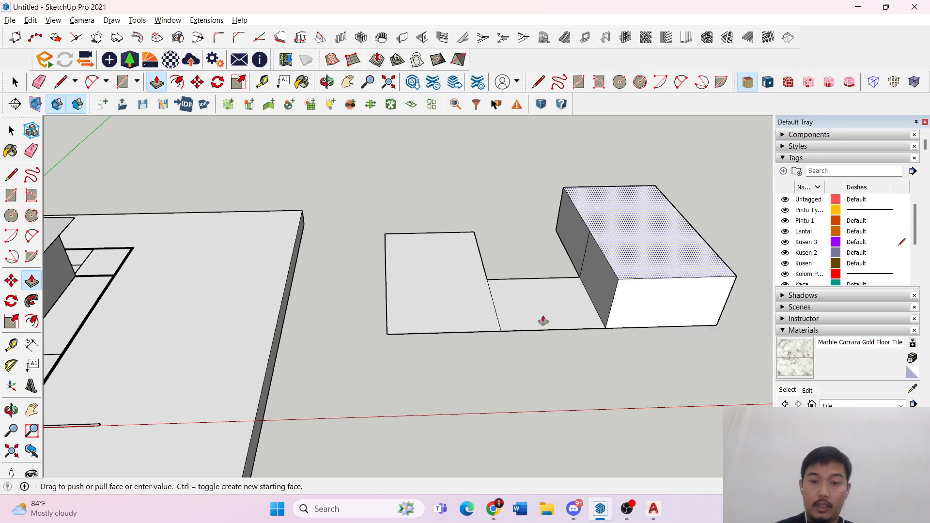
double_click(440, 285)
key("space")
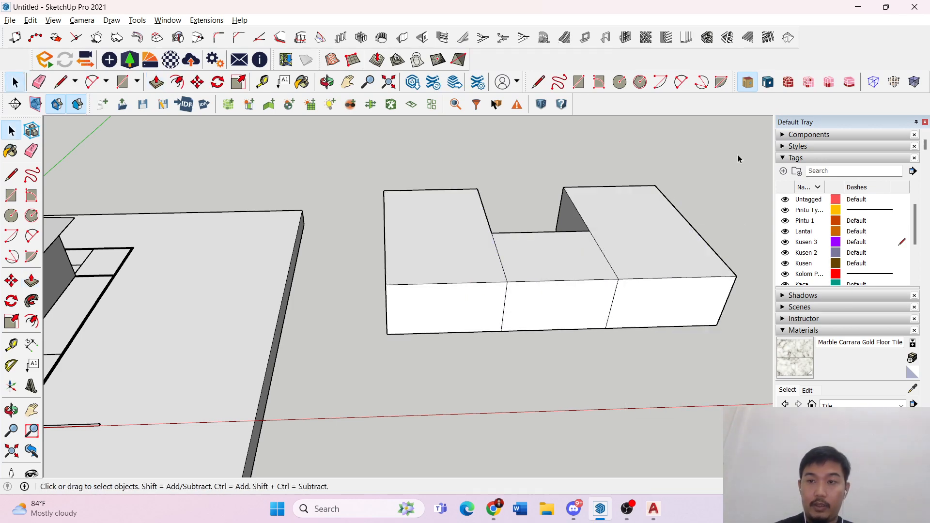
- Merge the top faces of the U-shaped block and create a hip roof on it with a 30° pitch and 1000 mm overhang
left_click(607, 262)
left_click(788, 37)
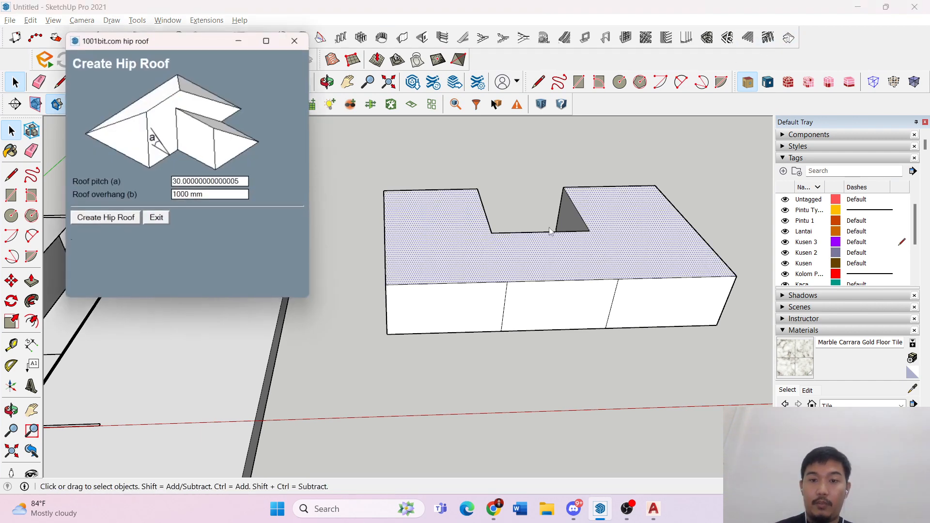
left_click(105, 217)
- Delete the U-shaped trial block together with its hip roof beside the site slab
middle_click_drag(533, 245, 411, 351)
left_click_drag(568, 338, 567, 336)
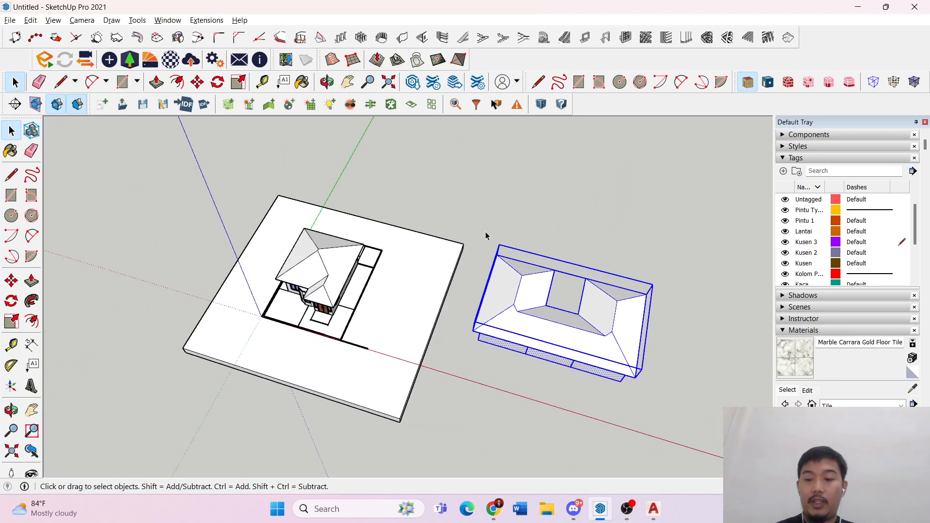
key("Delete")
scroll(224, 335, "down", 2)
middle_click_drag(224, 335, 442, 213)
scroll(373, 344, "up", 5)
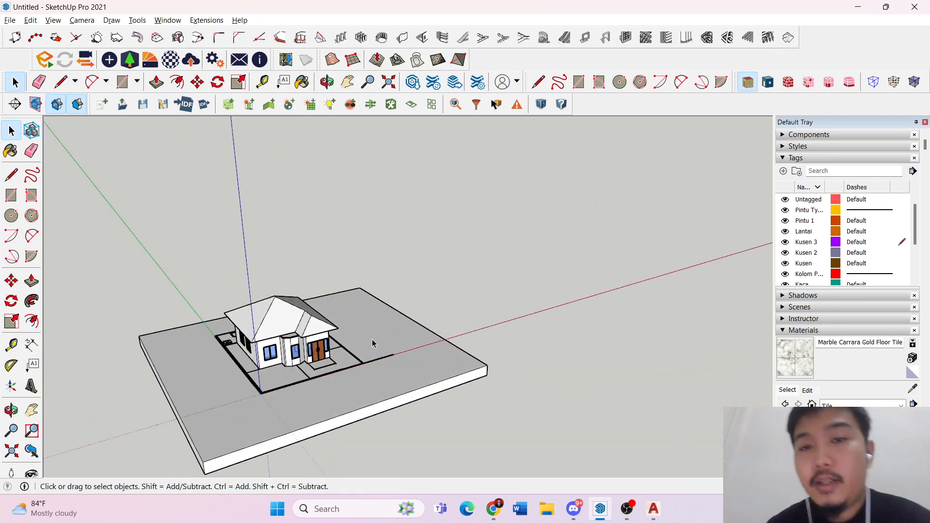
- Switch to Chrome and search Google for "1001 extension sketchup" in a new tab
left_click(493, 509)
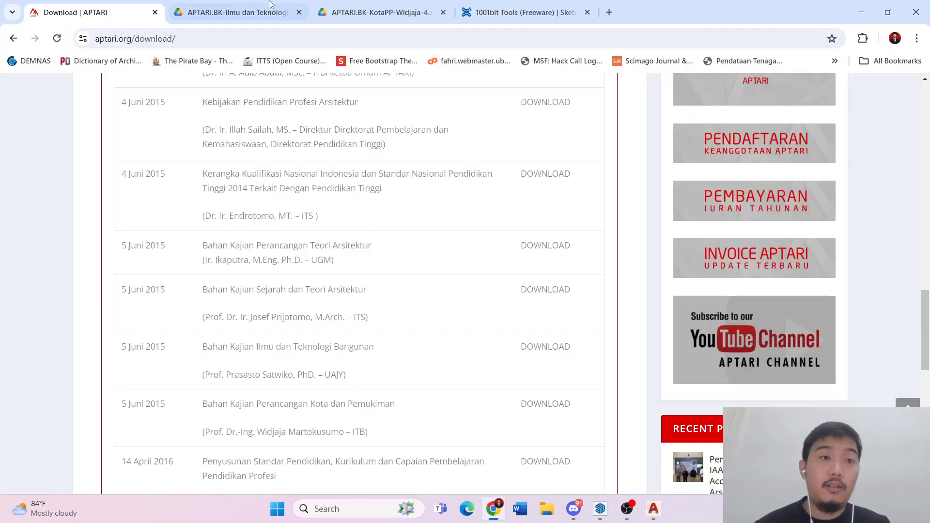
left_click(524, 12)
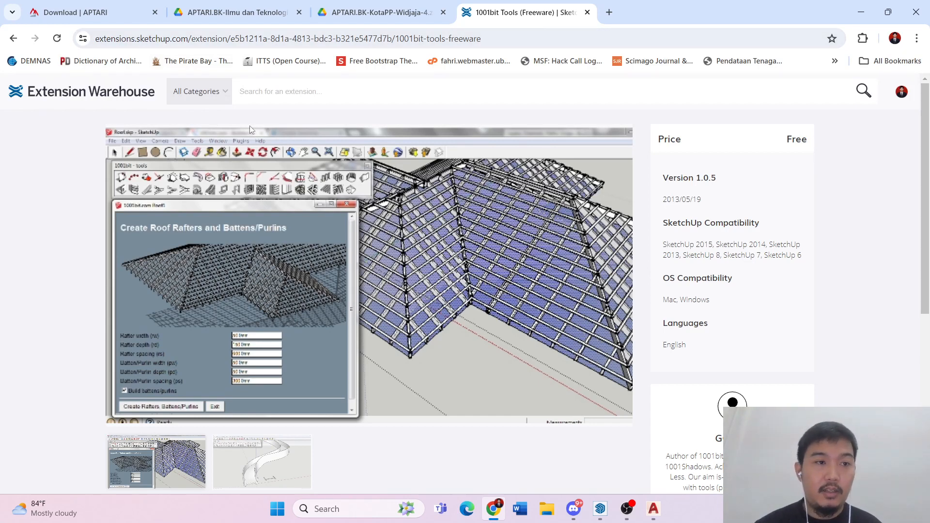
left_click(609, 12)
type("goog")
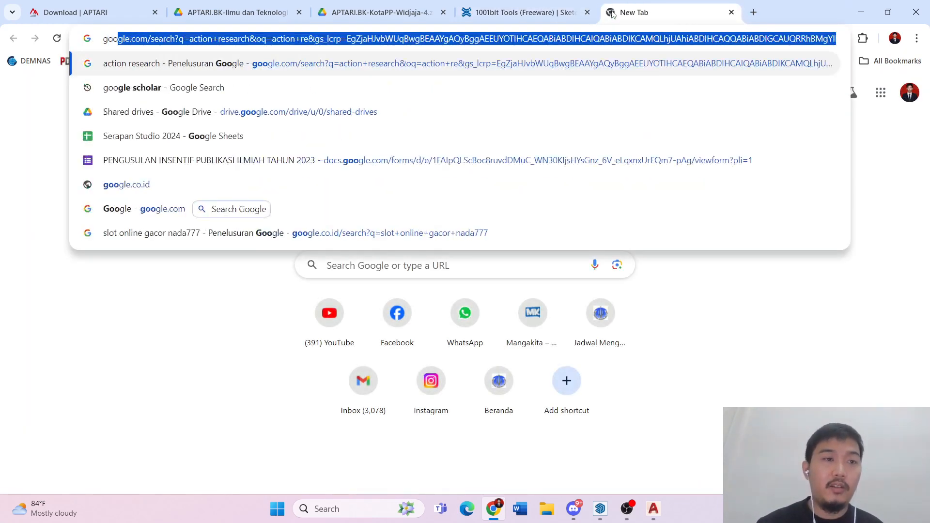
key("BackSpace")
key("BackSpace")
key("BackSpace")
key("BackSpace")
key("BackSpace")
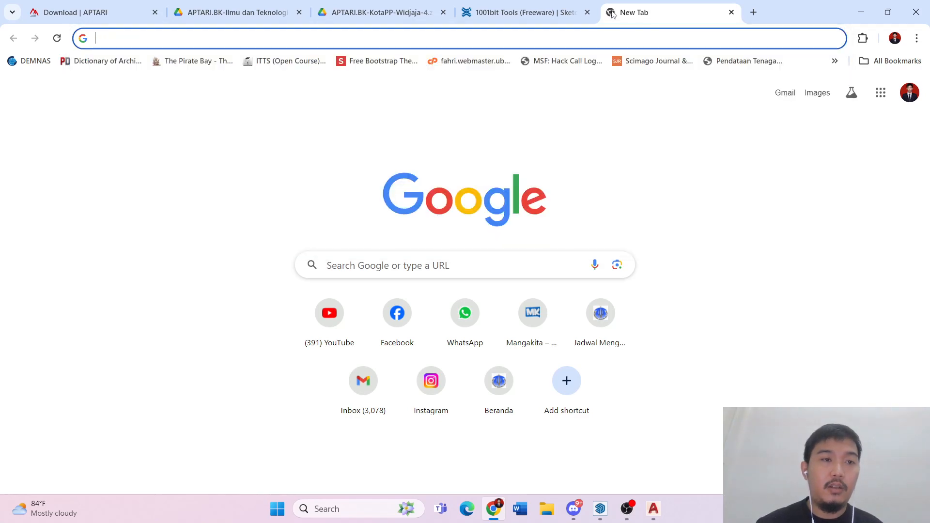
type("100")
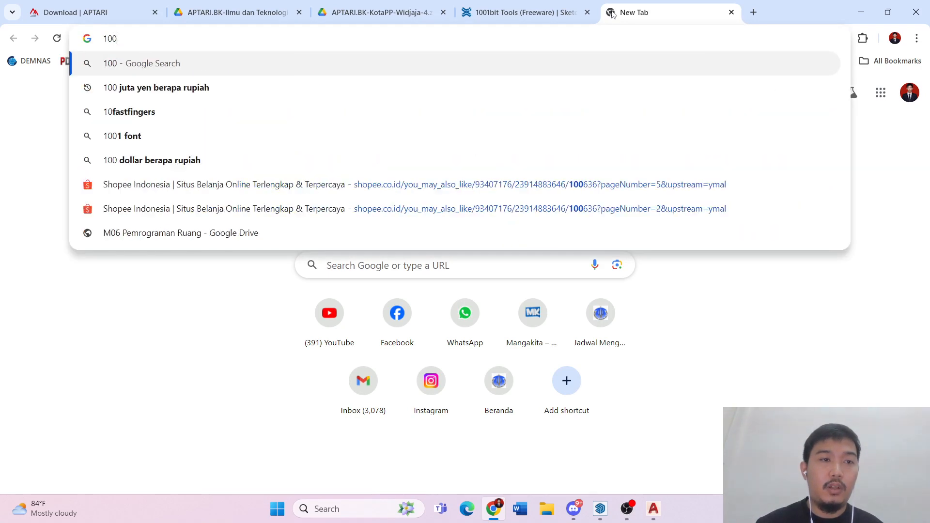
type("1 eks")
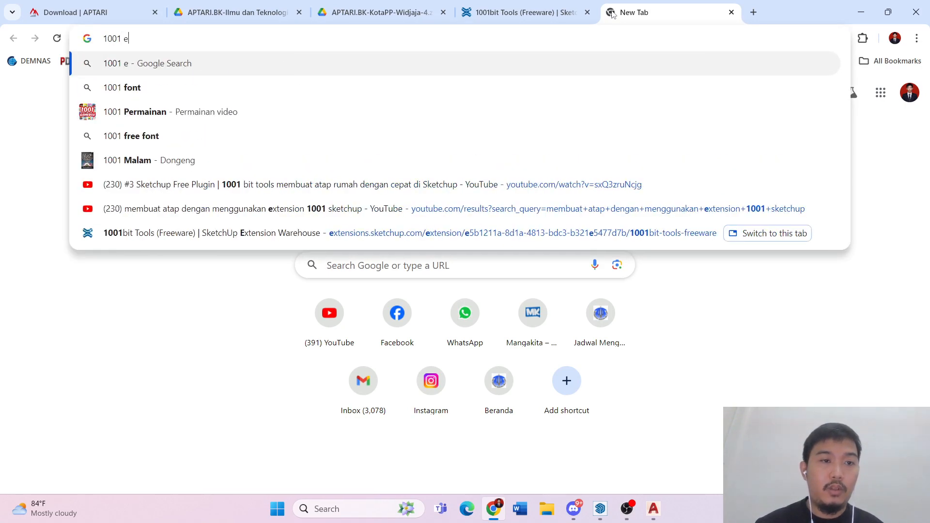
key("BackSpace")
key("BackSpace")
key("Down")
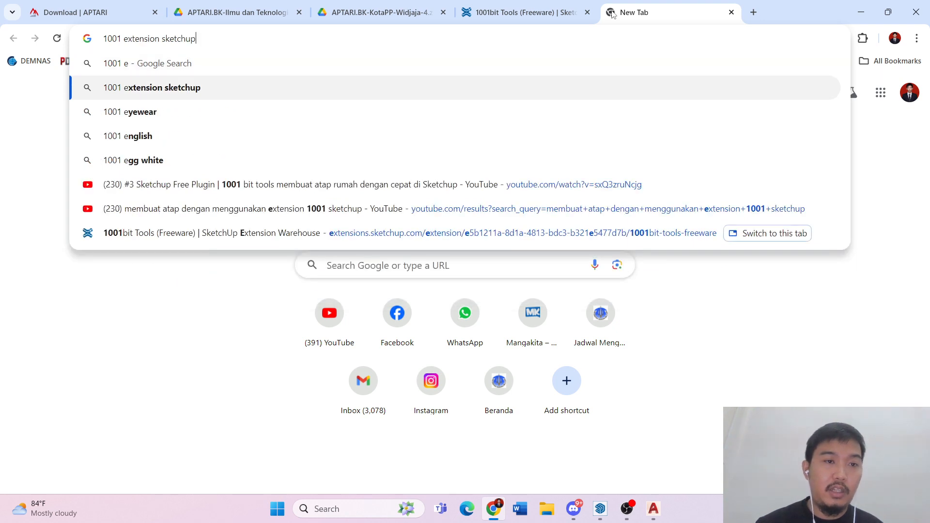
key("Return")
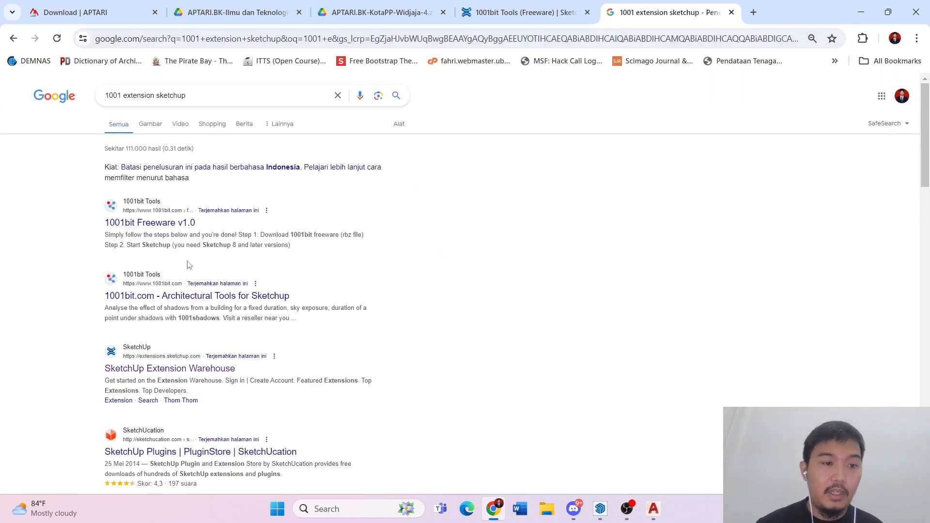
- Find "1001bit tools freeware" in the SketchUp Extension Warehouse and open the 1001bit Tools (Freeware) page
left_click(187, 372)
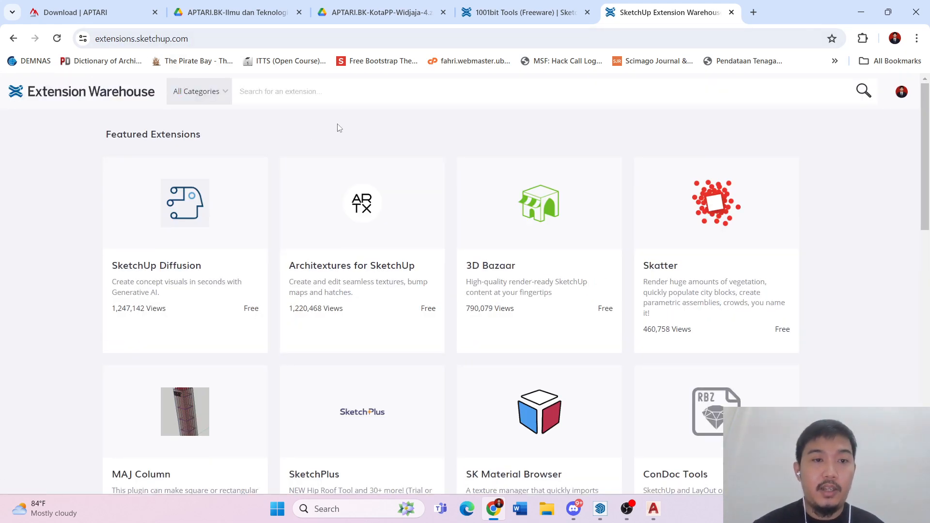
left_click(335, 101)
type("1001")
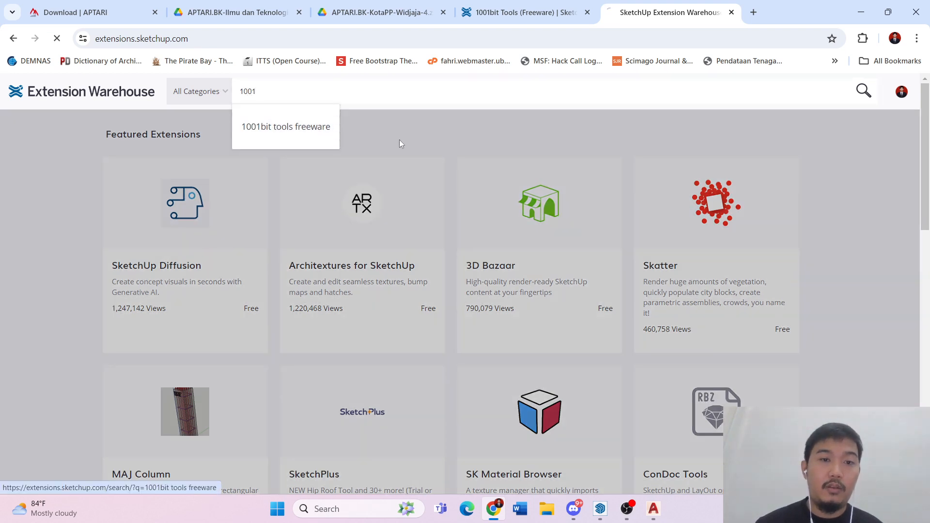
left_click(290, 127)
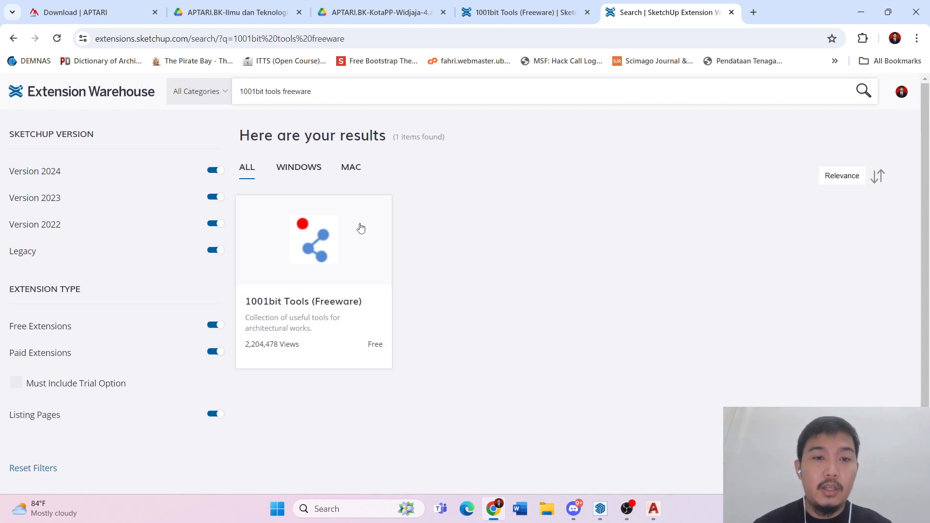
left_click(286, 242)
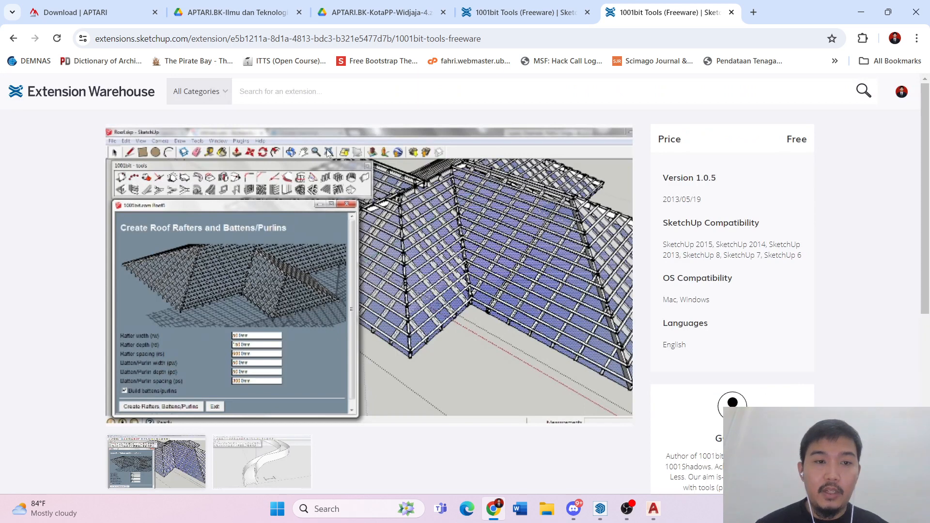
- Examine the download option, description and account access on the 1001bit Tools (Freeware) page
scroll(423, 334, "down", 5)
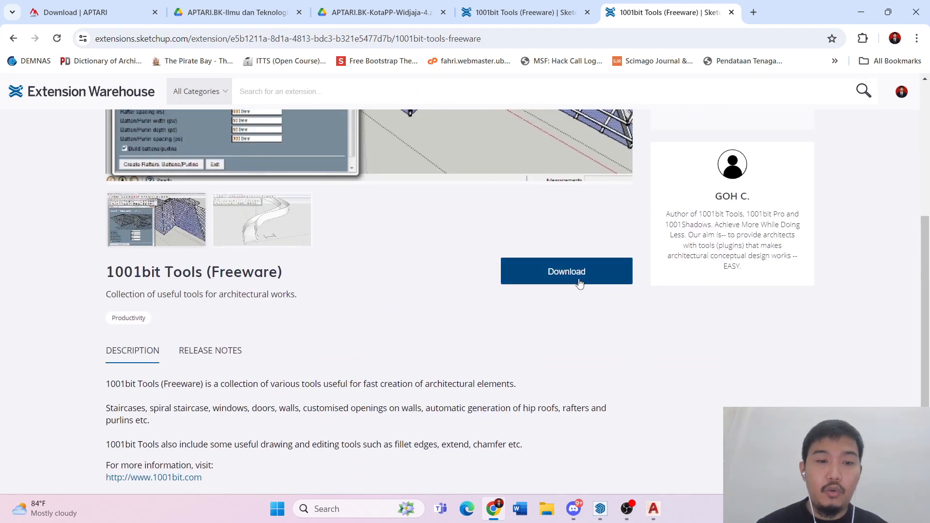
scroll(688, 253, "up", 5)
left_click(901, 91)
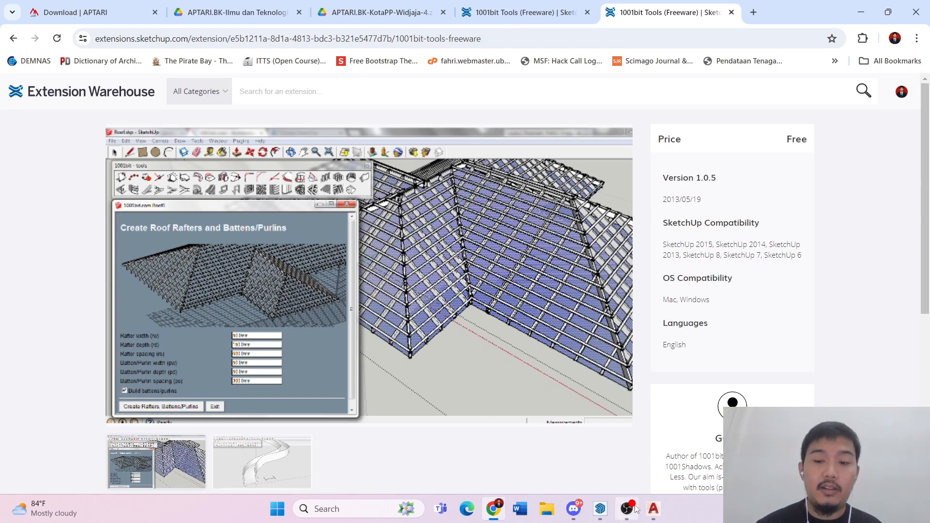
- Locate the downloaded 1001bit_freeware_v1.0.5 file in the Downloads folder with File Explorer
mouse_move(654, 507)
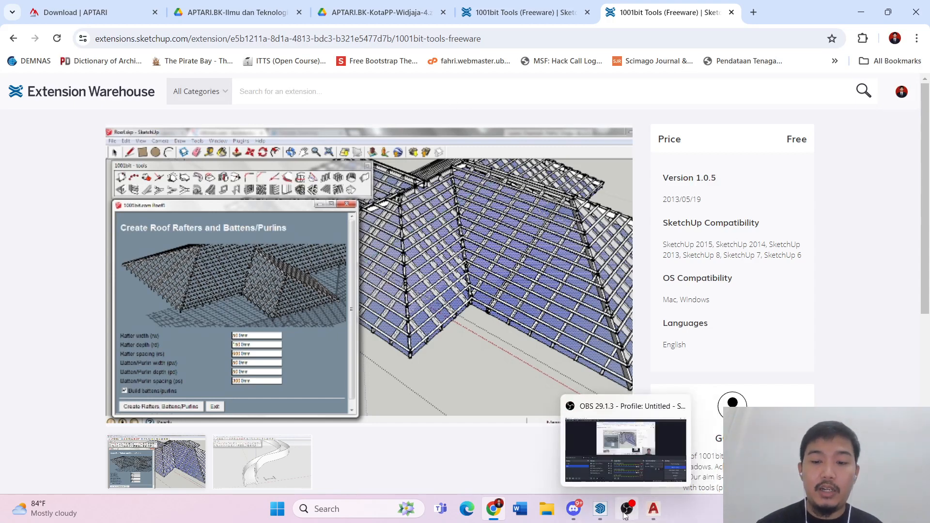
left_click(601, 508)
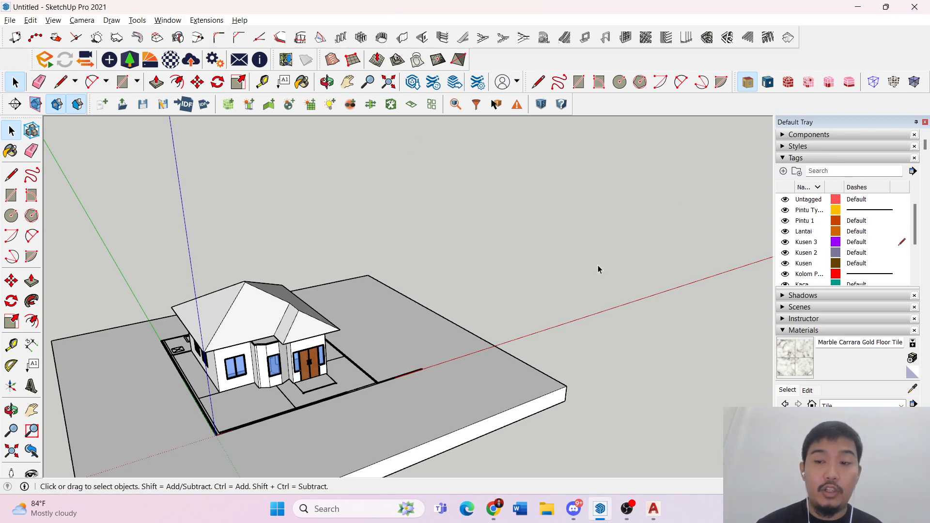
key("super+e")
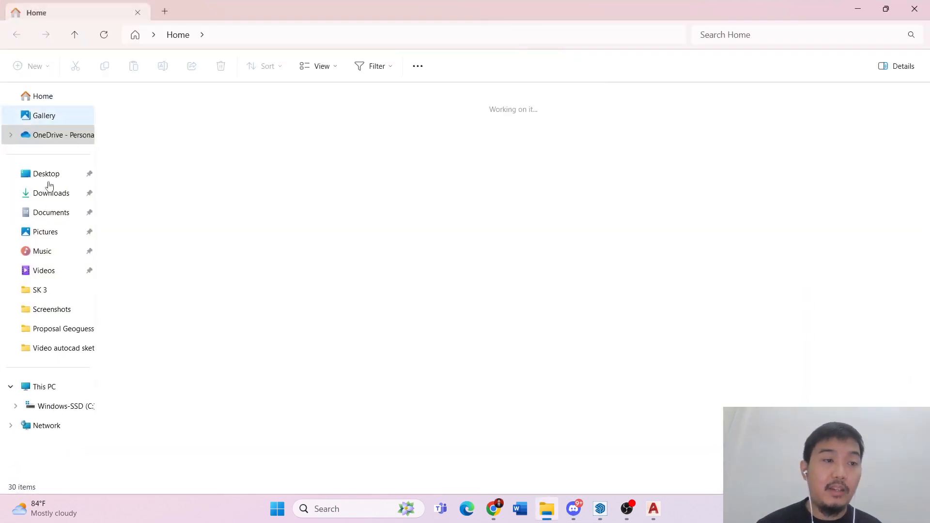
left_click(50, 193)
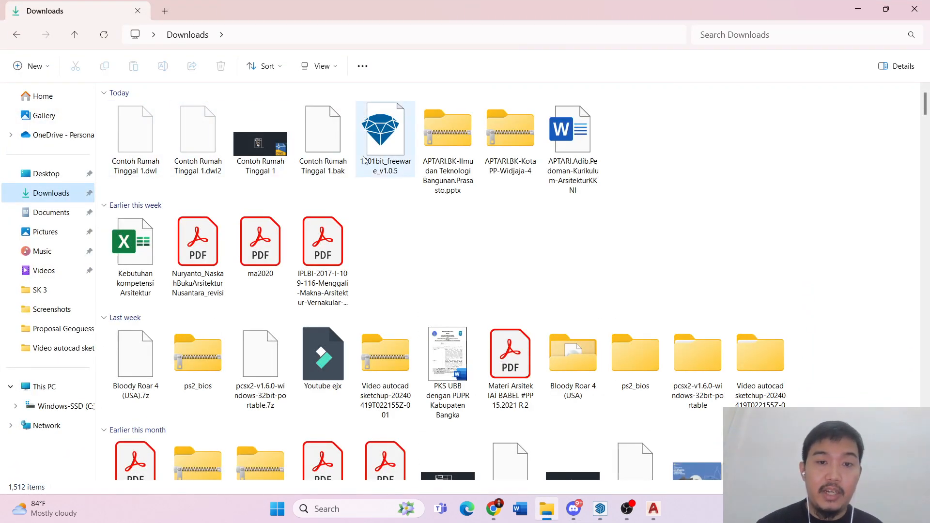
- Switch back to SketchUp and install the 1001bit_freeware_v1.0.5 extension file from Downloads through the Extension Manager
left_click(601, 508)
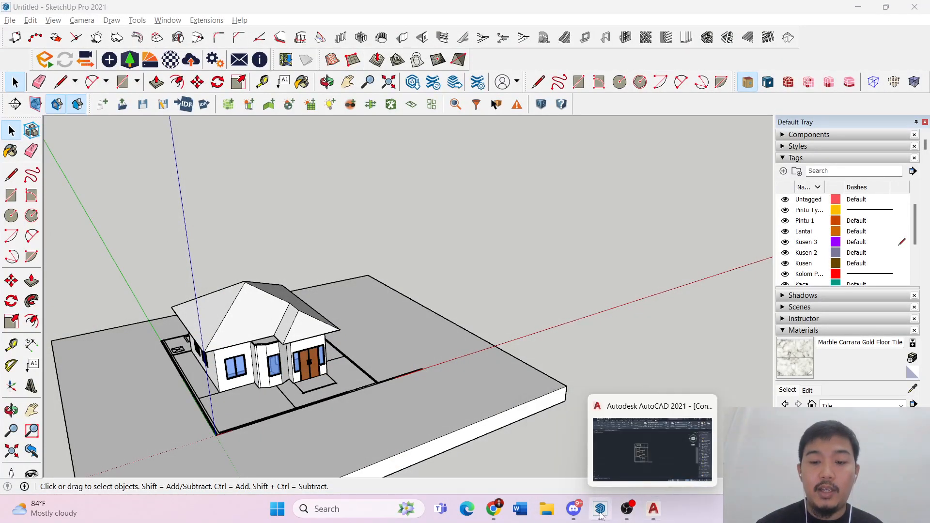
left_click(601, 514)
left_click(601, 508)
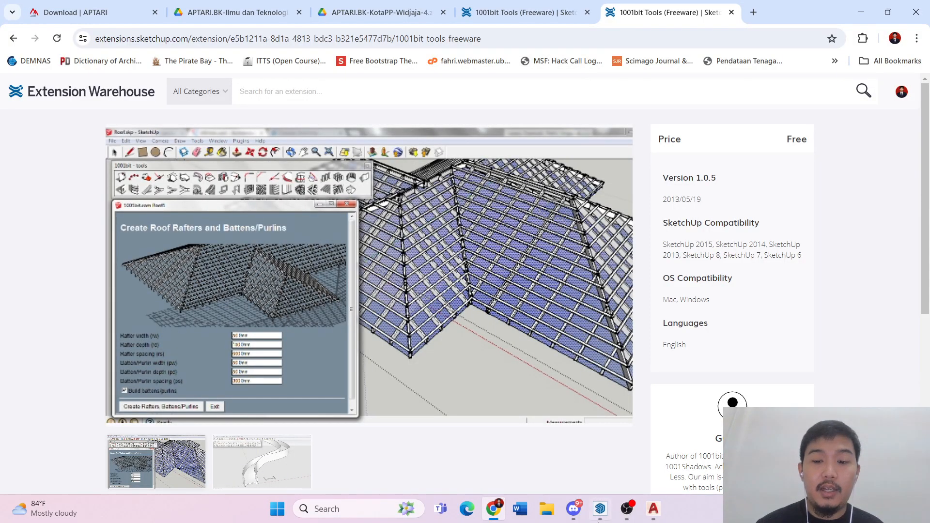
left_click(601, 508)
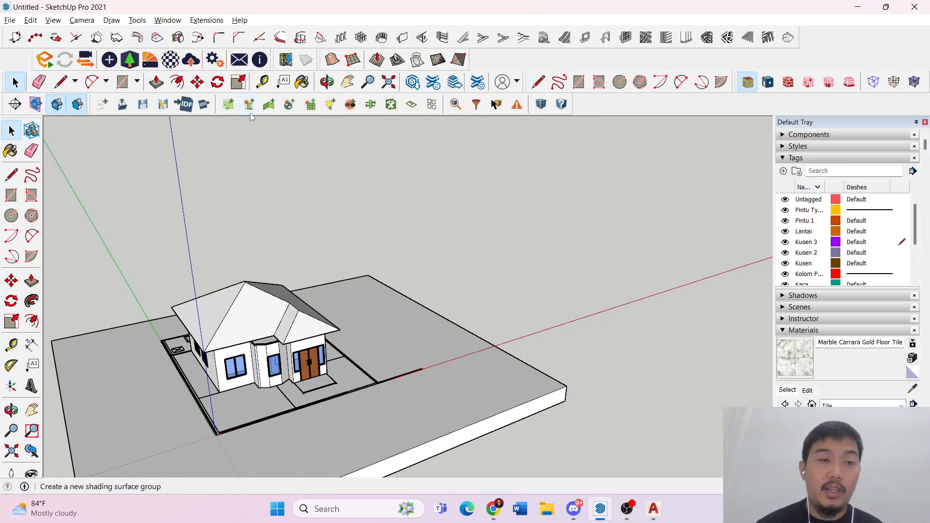
left_click(168, 20)
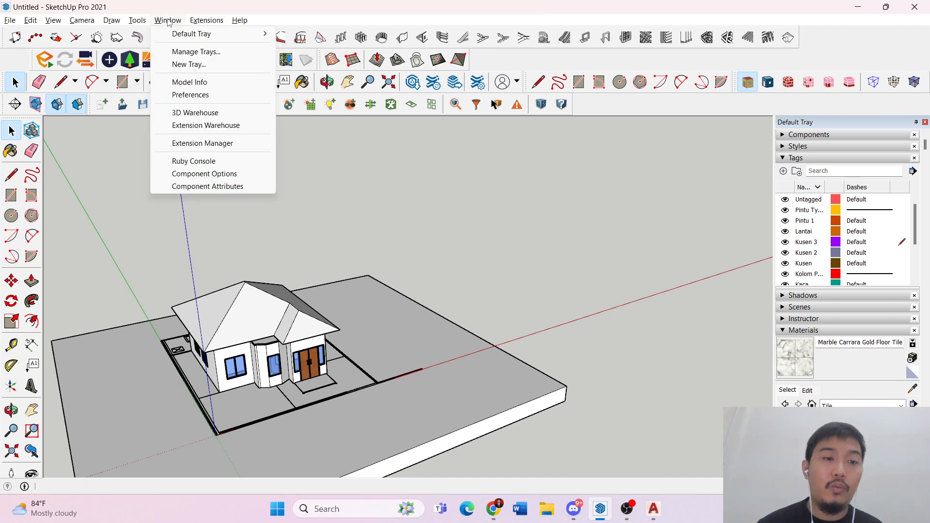
left_click(202, 144)
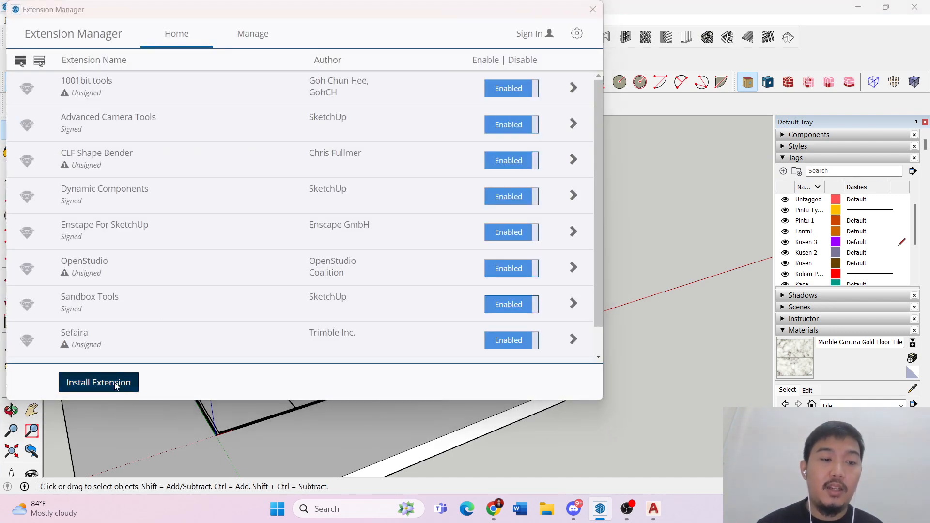
left_click(119, 382)
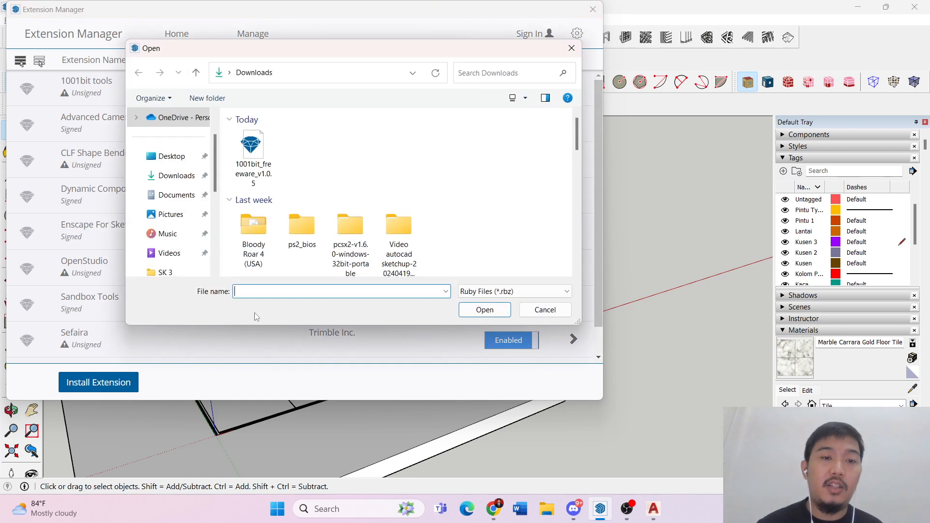
double_click(252, 160)
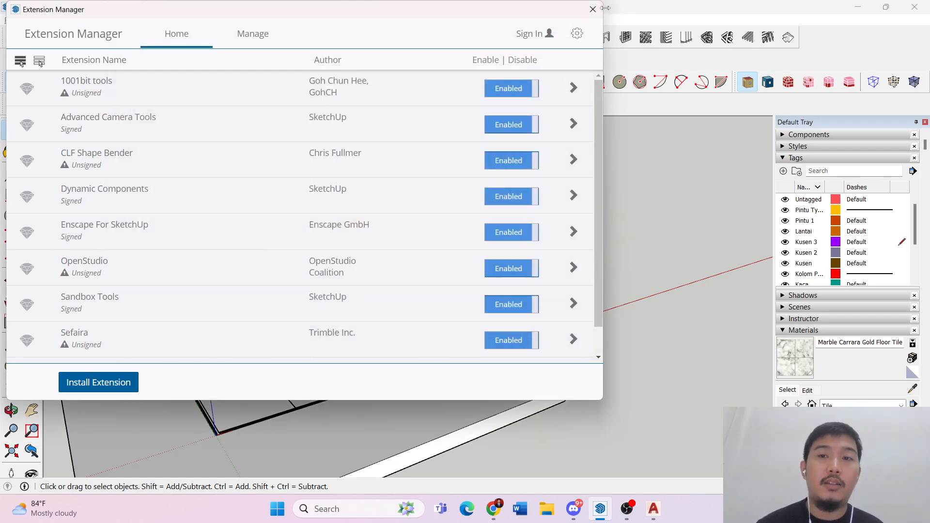
left_click(593, 8)
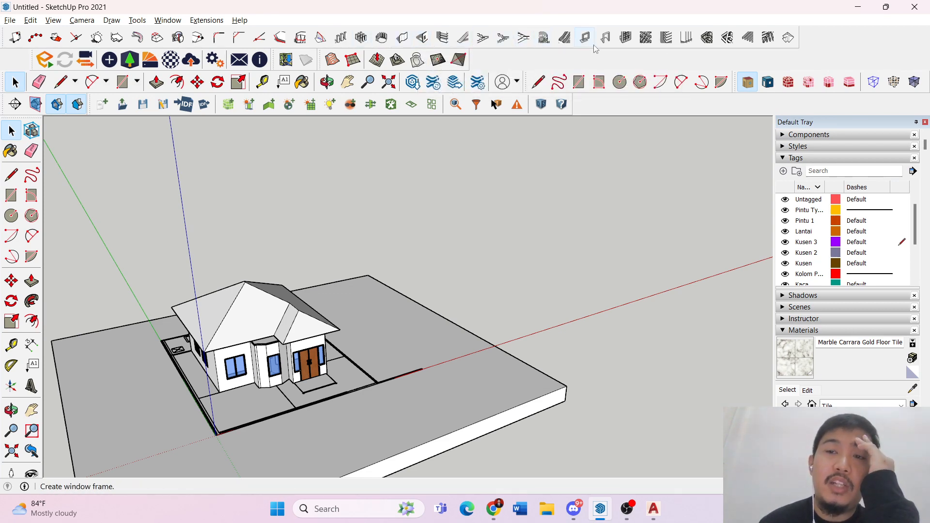
- Explode the house's hip roof group and the group nested inside it
scroll(285, 320, "up", 5)
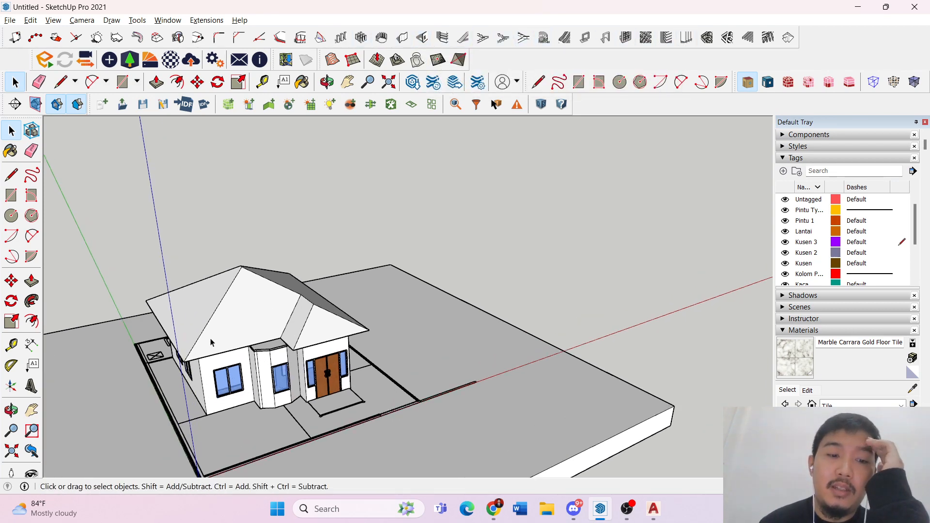
scroll(425, 310, "down", 3)
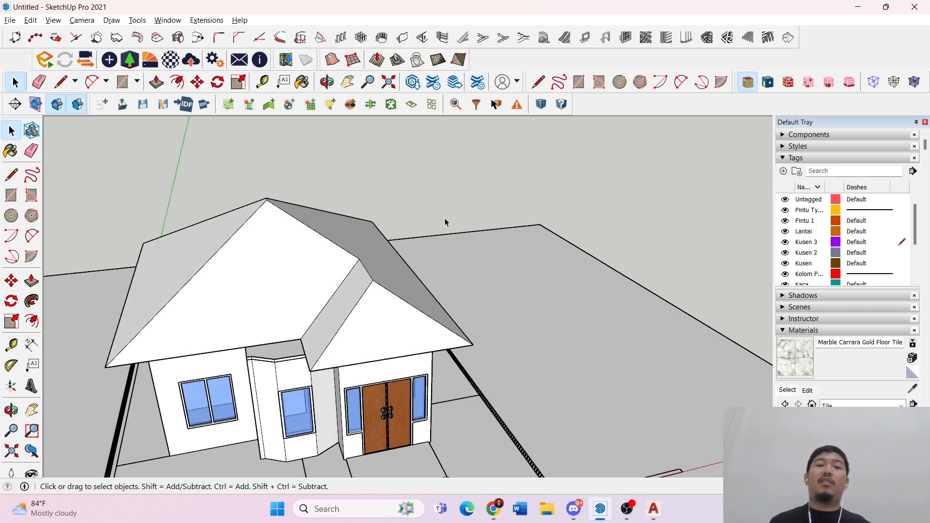
left_click(402, 315)
right_click(391, 316)
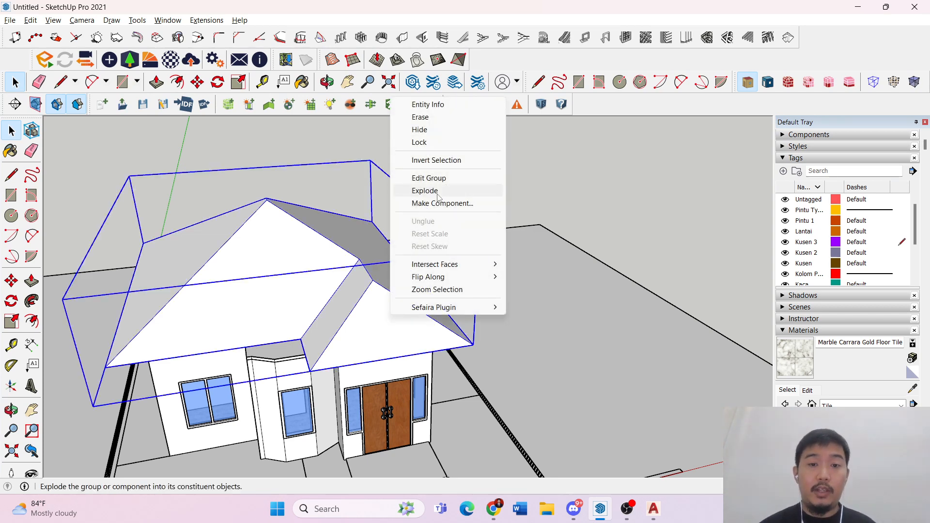
left_click(437, 195)
scroll(360, 319, "up", 1)
right_click(405, 311)
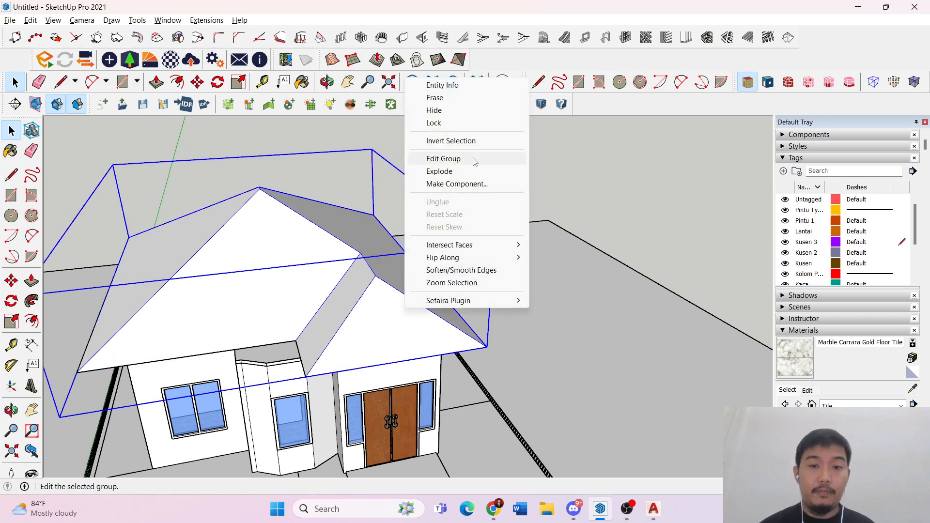
left_click(465, 172)
- Select the sloping faces on all sides of the hip roof, including the front wing over the entrance
left_click(393, 301)
left_click(349, 301, "shift")
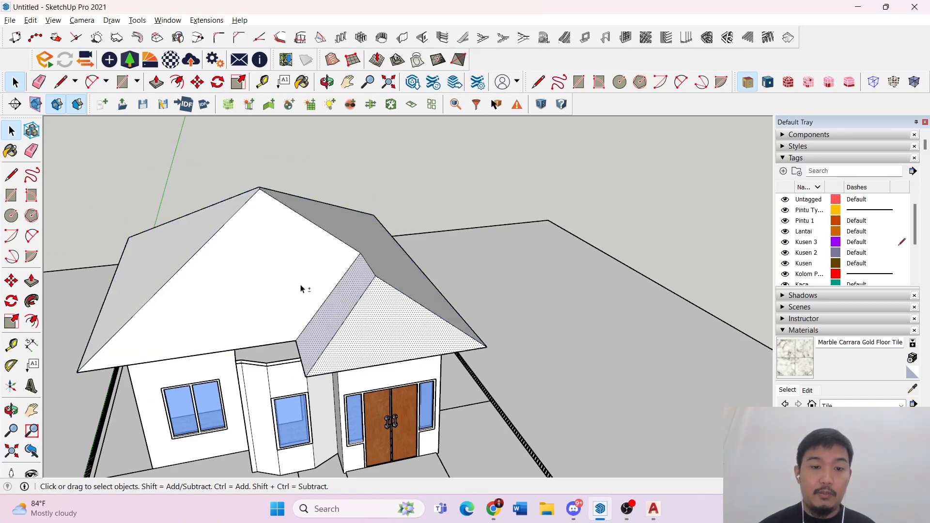
left_click(294, 283, "shift")
left_click(160, 260, "shift")
left_click(362, 240, "shift")
scroll(451, 228, "up", 1)
middle_click_drag(452, 229, 639, 272)
left_click(591, 200, "shift")
middle_click_drag(466, 266, 316, 256)
- Create rafters and battens on the selected roof faces with rafter width 40 mm, depth 120 mm, spacing 400 mm and batten/purlin spacing 200 mm
left_click(768, 39)
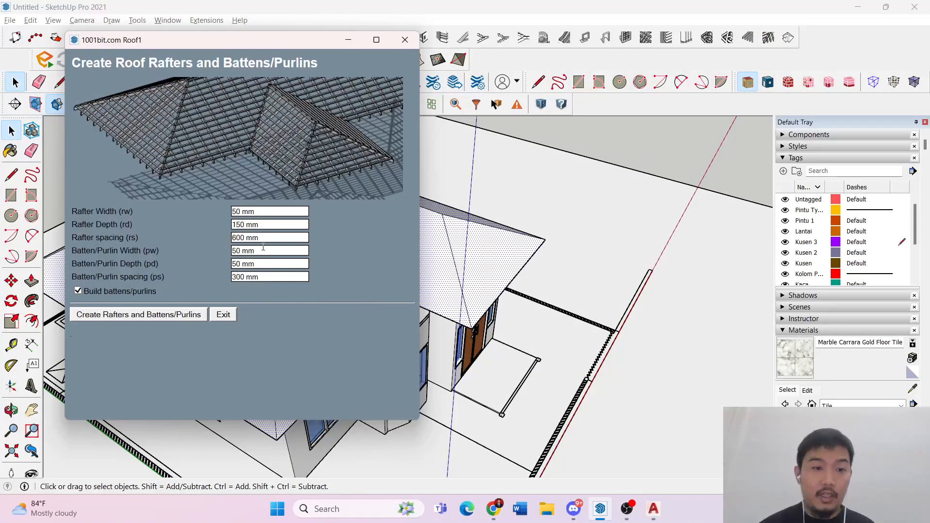
left_click(241, 213)
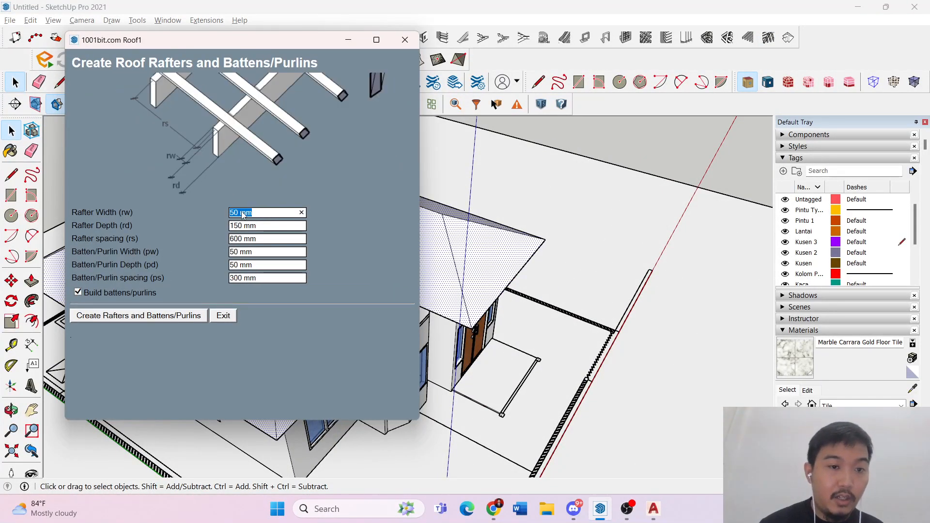
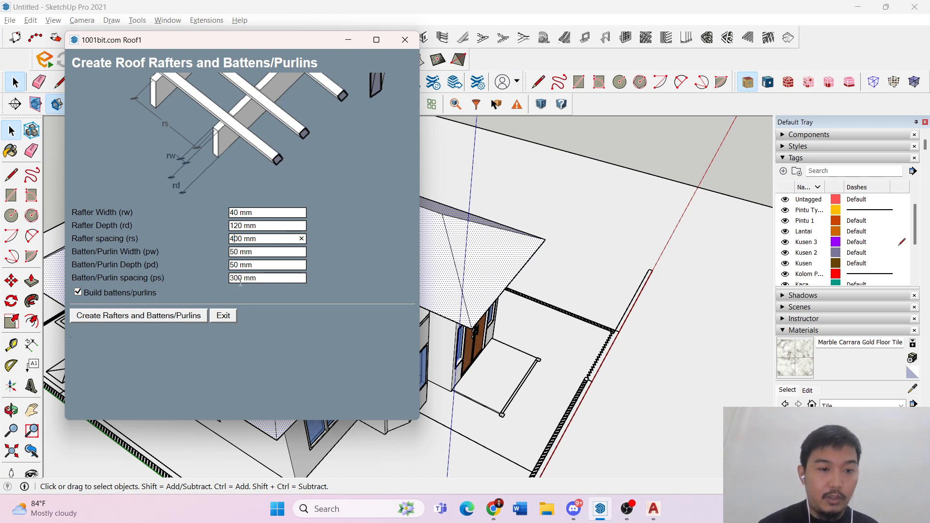
left_click(240, 281)
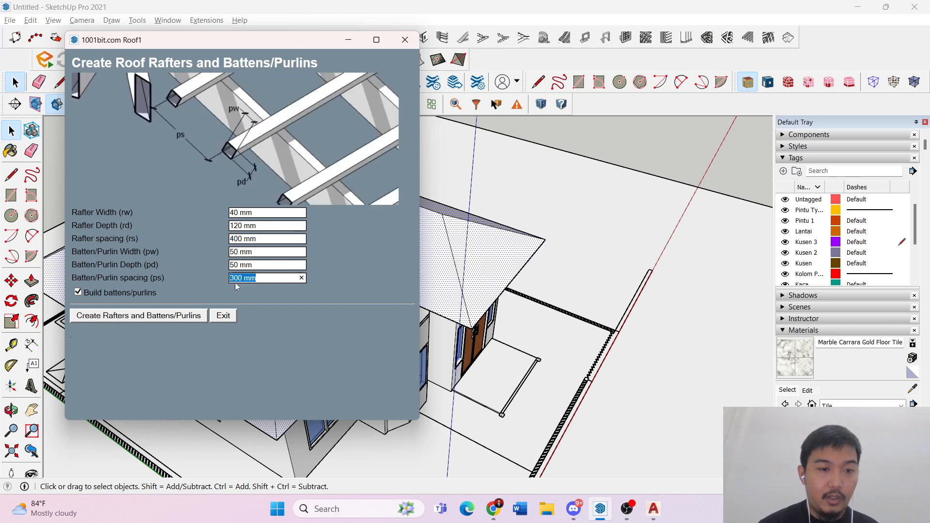
left_click(239, 253)
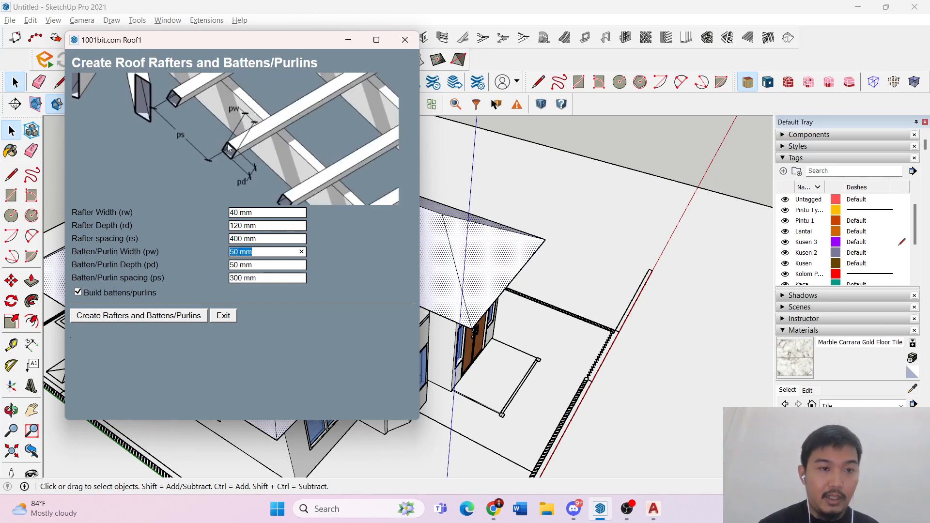
left_click(232, 280)
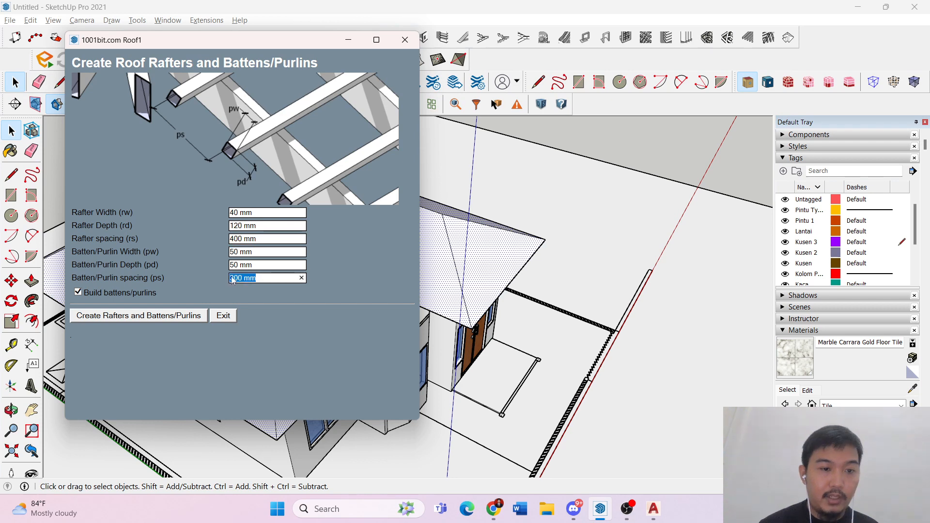
key("BackSpace")
type("2")
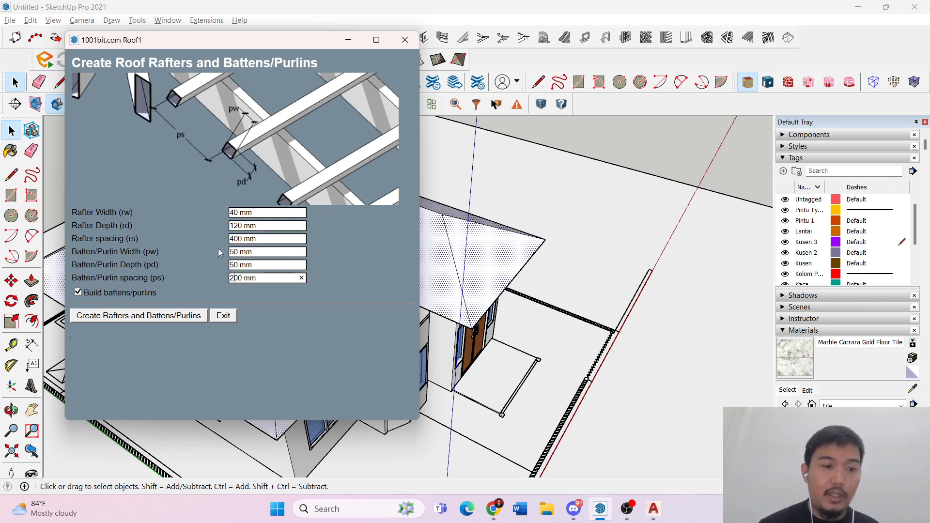
left_click(197, 316)
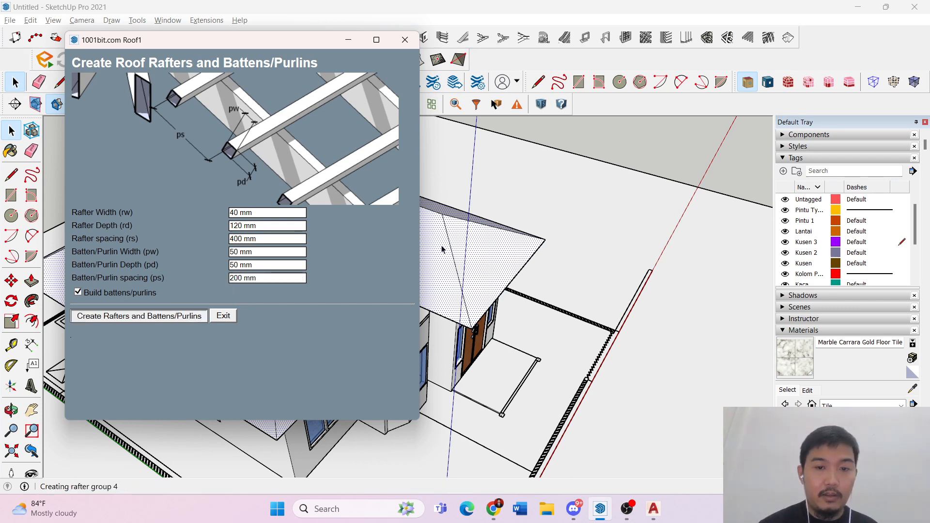
- Inspect the rafters and battens from all sides of the house, including the eaves and the batten group on the rear slope
scroll(488, 223, "up", 4)
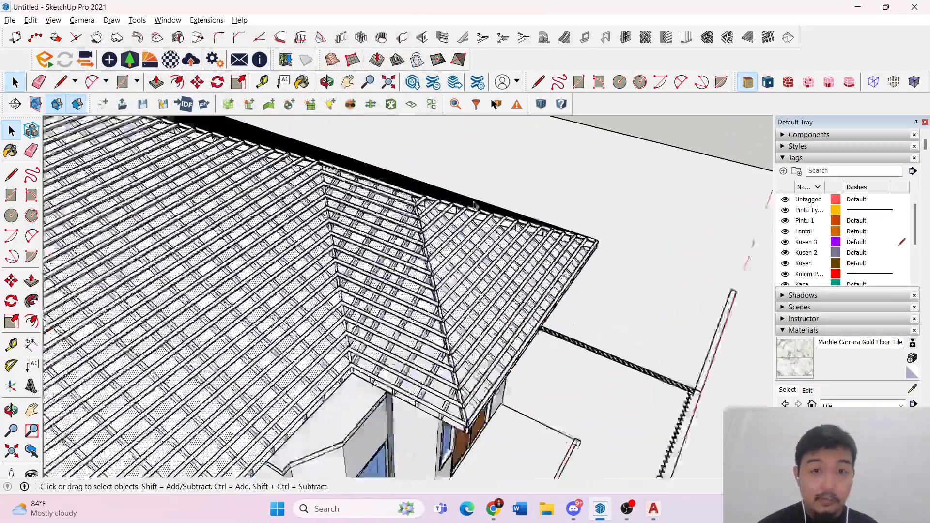
middle_click_drag(484, 223, 194, 168)
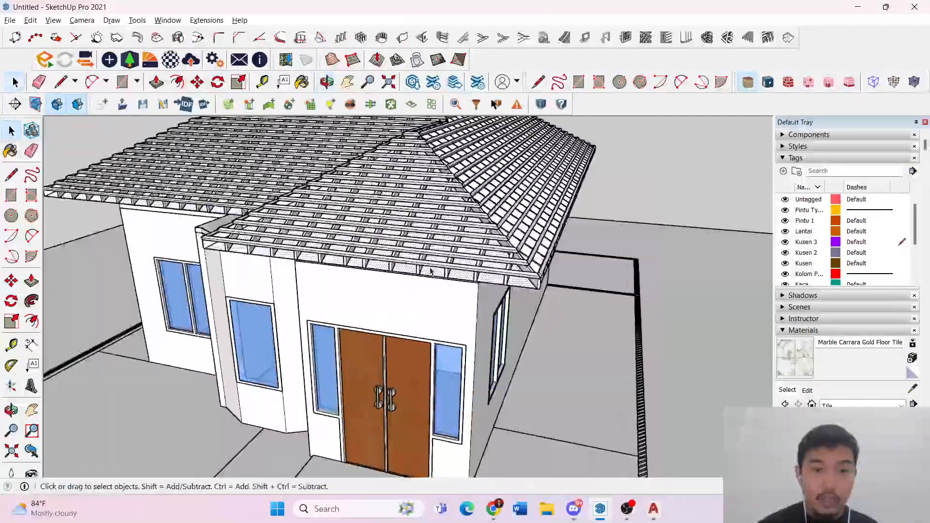
scroll(439, 274, "up", 2)
left_click(438, 274)
scroll(438, 274, "down", 3)
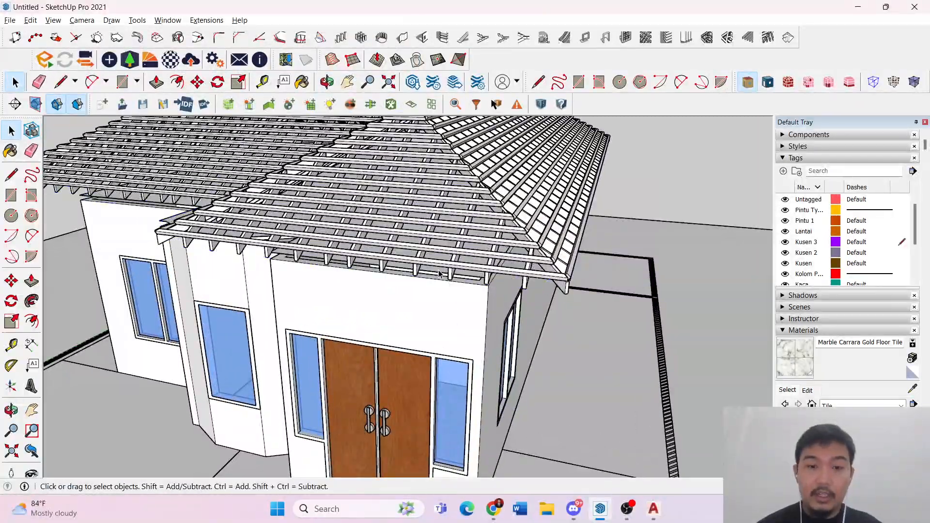
middle_click_drag(438, 275, 373, 216)
scroll(330, 261, "down", 4)
double_click(369, 217)
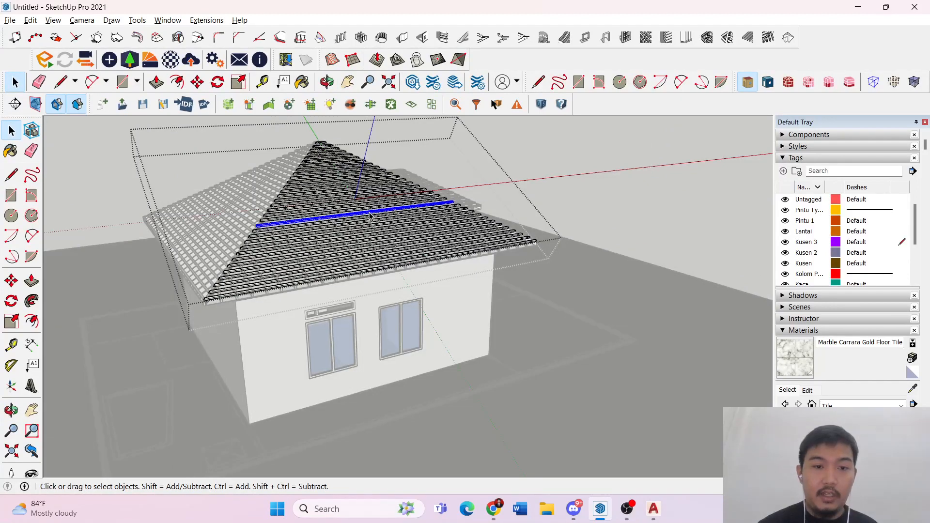
left_click(494, 184)
middle_click_drag(494, 185, 368, 208)
middle_click_drag(460, 218, 405, 124)
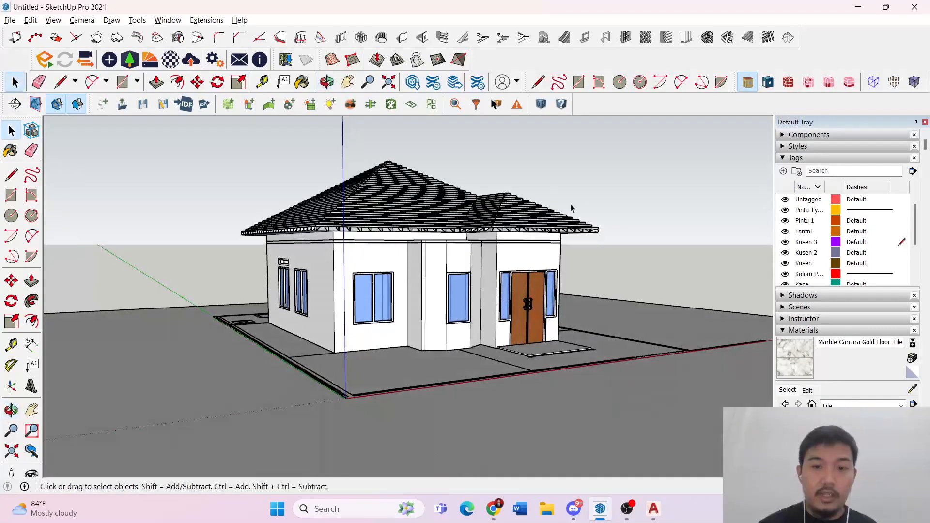
middle_click_drag(570, 209, 492, 324)
scroll(449, 367, "down", 8)
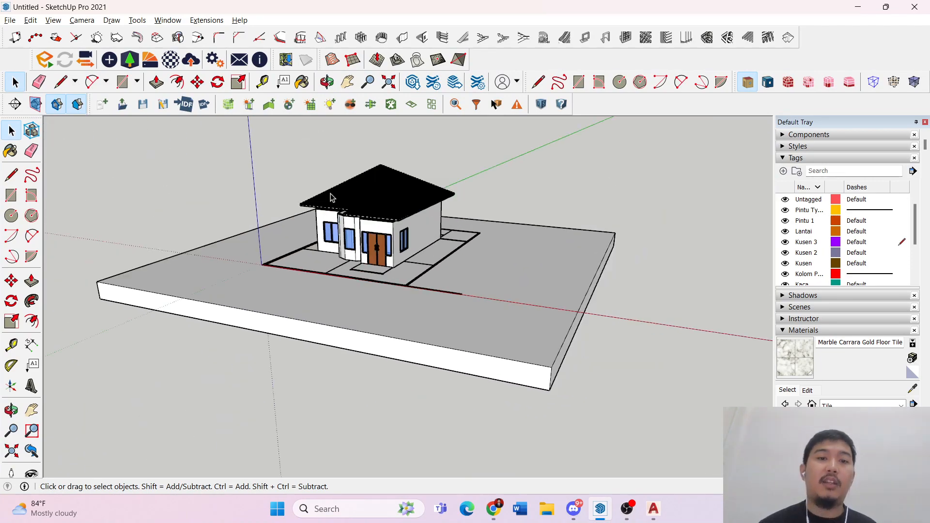
scroll(364, 198, "up", 6)
scroll(354, 259, "down", 2)
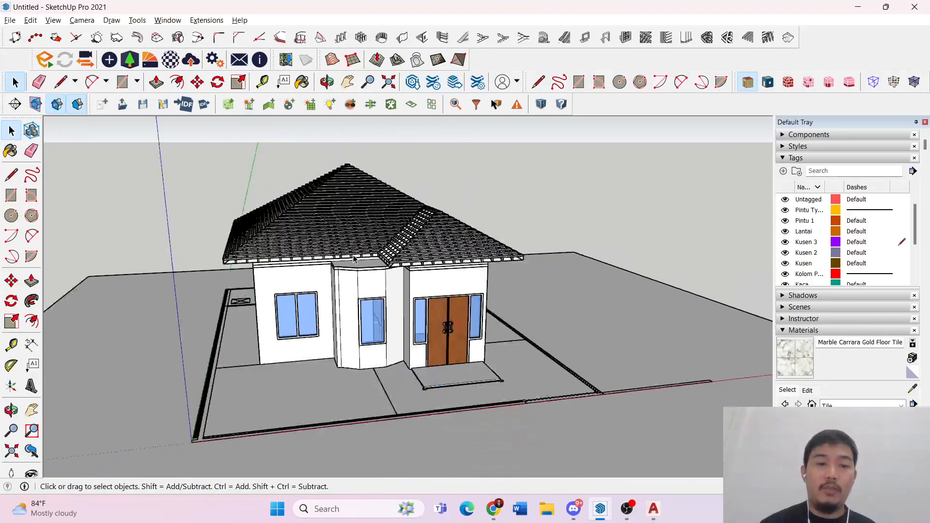
middle_click_drag(353, 259, 470, 263)
key("r")
middle_click_drag(77, 350, 110, 391)
scroll(258, 324, "down", 5)
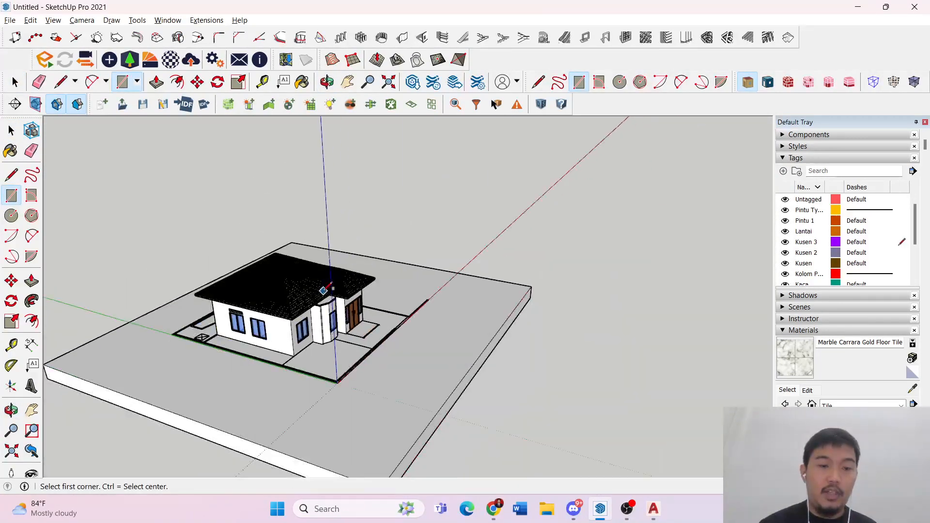
scroll(323, 291, "down", 2)
scroll(282, 317, "up", 4)
key("space")
- Open the ground slab for editing and draw a rectangle on it between opposite corners of the house plot
double_click(284, 322)
double_click(292, 311)
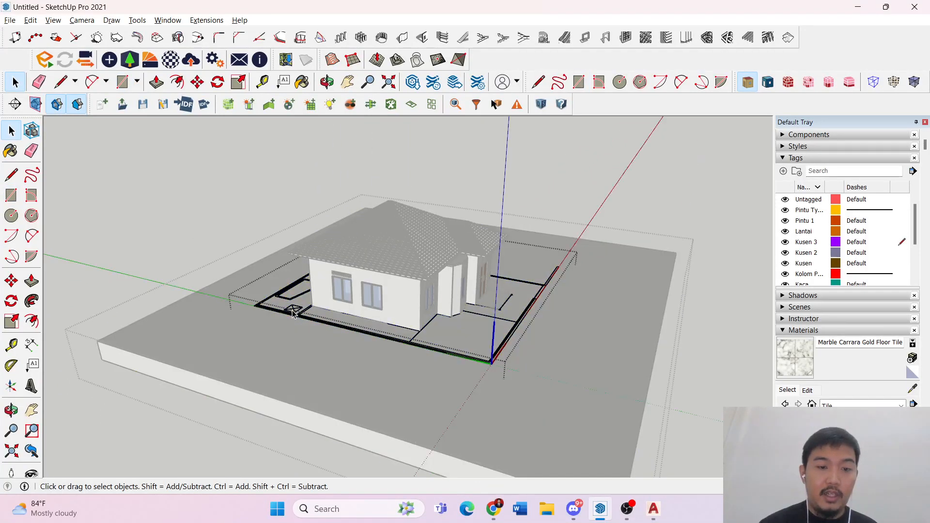
left_click(292, 313)
key("Escape")
key("Escape")
scroll(292, 312, "up", 3)
left_click(310, 322)
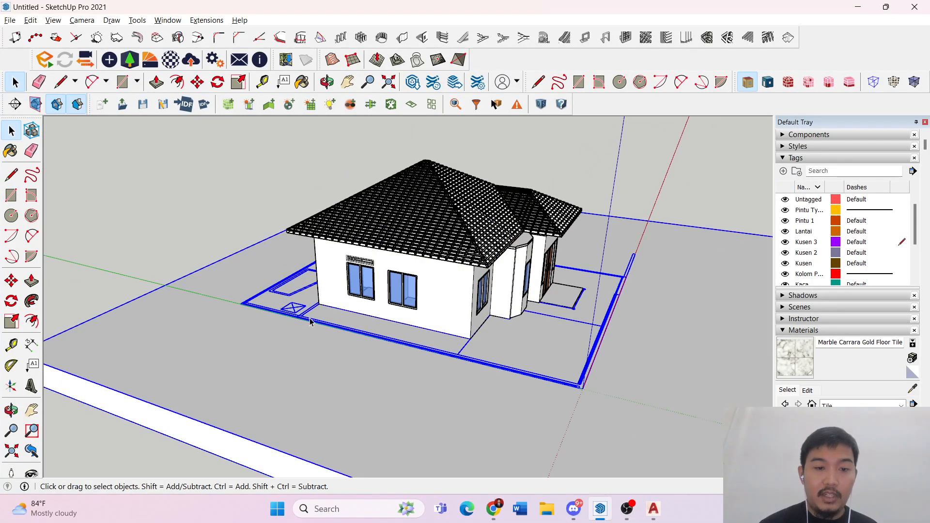
double_click(310, 322)
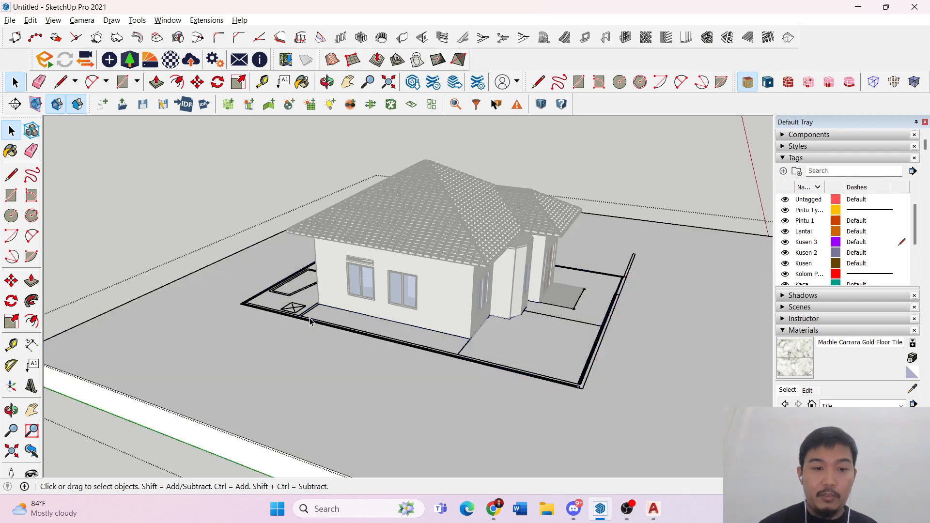
middle_click_drag(310, 321, 200, 339)
key("r")
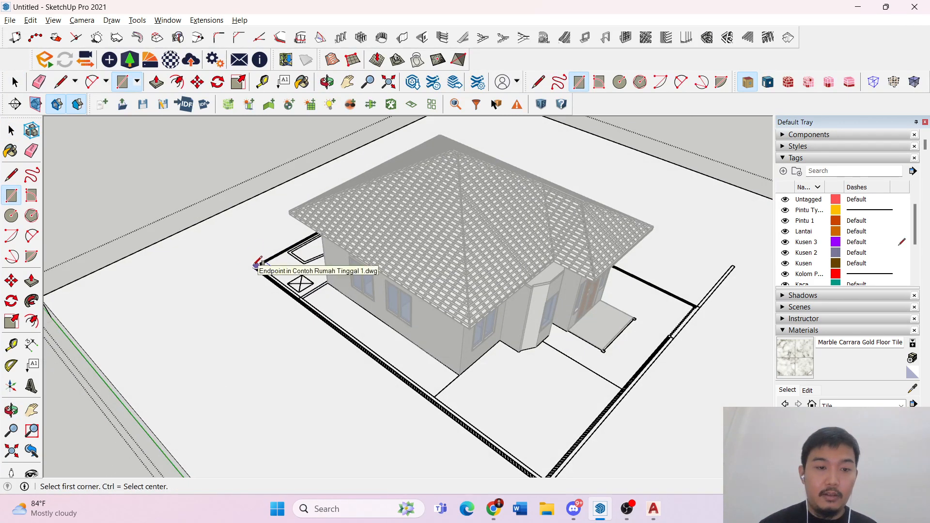
left_click(257, 264)
left_click(736, 263)
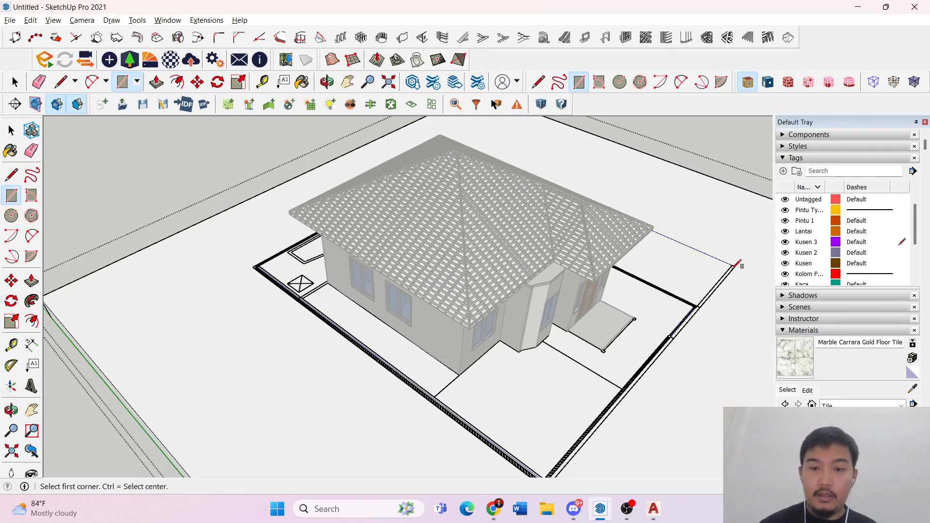
- Try to Push/Pull the plot face down within the larger ground slab
mouse_move(737, 263)
middle_mouse_down()
mouse_move(650, 281)
mouse_move(617, 338)
middle_mouse_up()
key("space")
key("p")
scroll(687, 400, "down", 2)
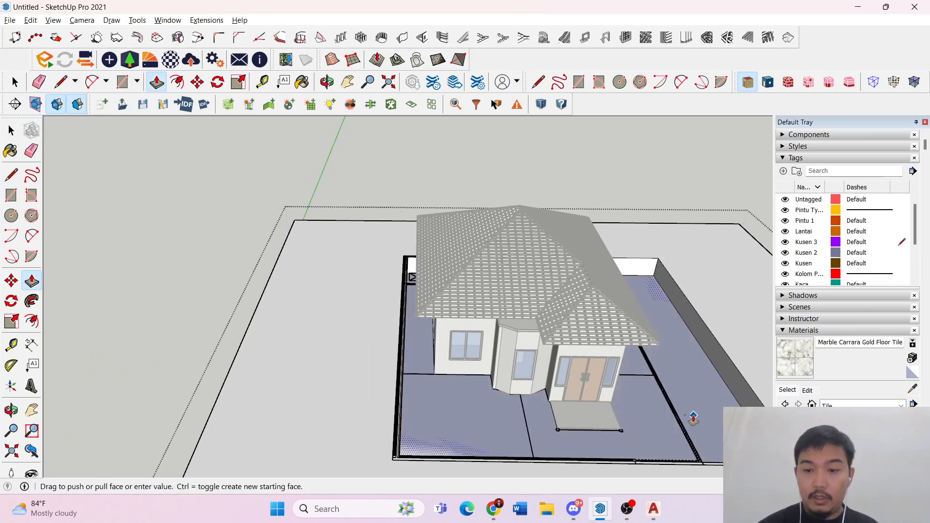
key("space")
middle_click_drag(696, 409, 589, 328)
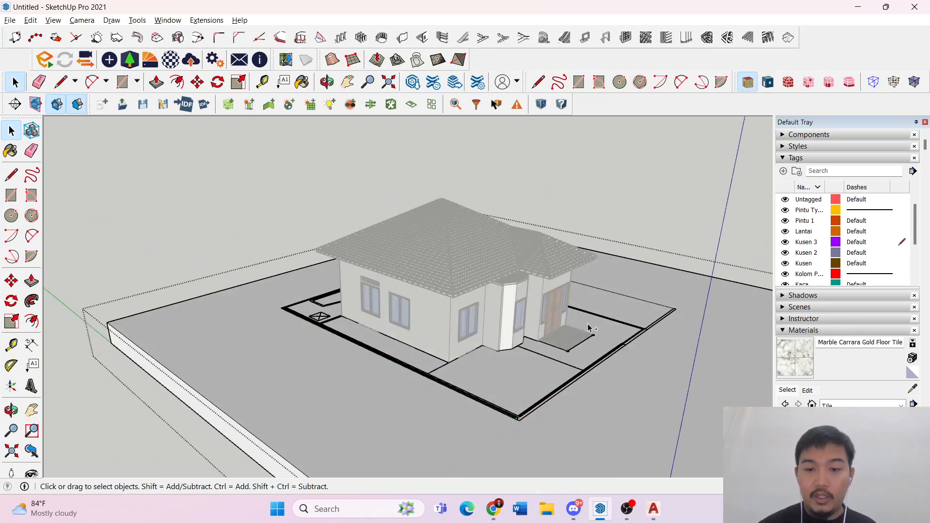
- Delete the large ground slab surrounding the house plot
middle_click_drag(335, 350, 344, 380)
key("Escape")
key("r")
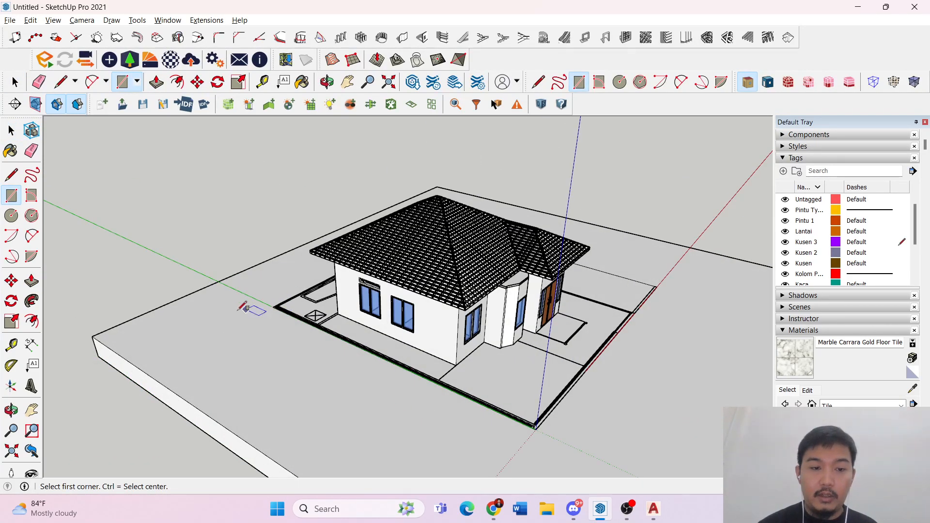
key("space")
double_click(201, 335)
left_click(202, 336)
key("Delete")
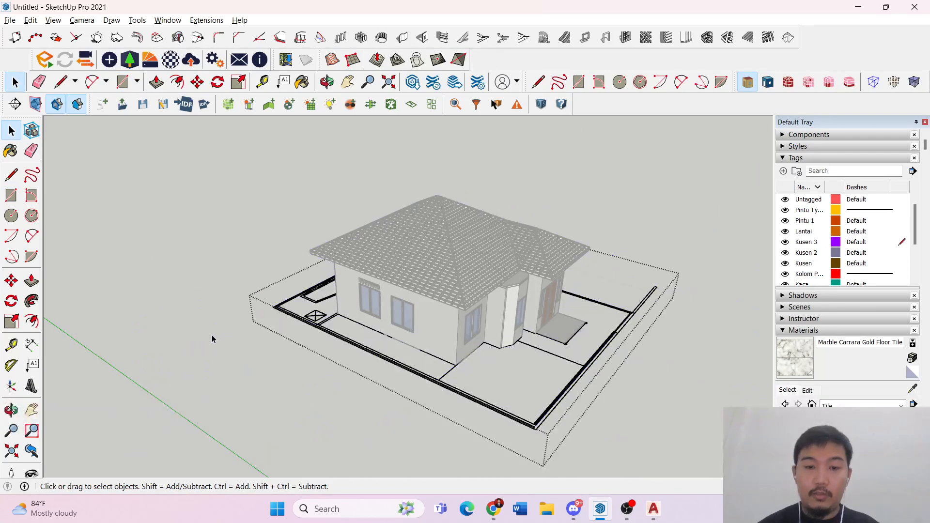
key("Escape")
- Draw a ground rectangle covering the whole plot, from its rear boundary corner to the opposite front corner
middle_click_drag(355, 334, 253, 311)
key("r")
left_click(278, 296)
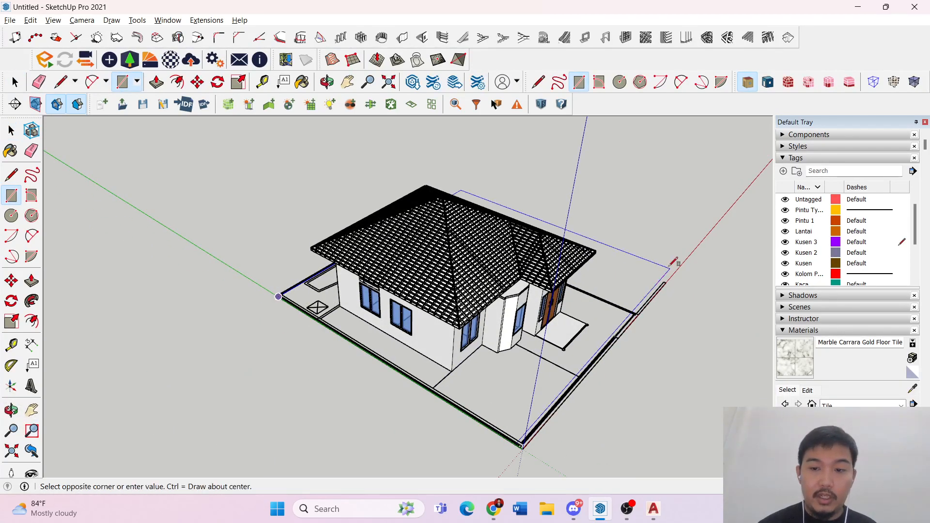
left_click(668, 280)
key("space")
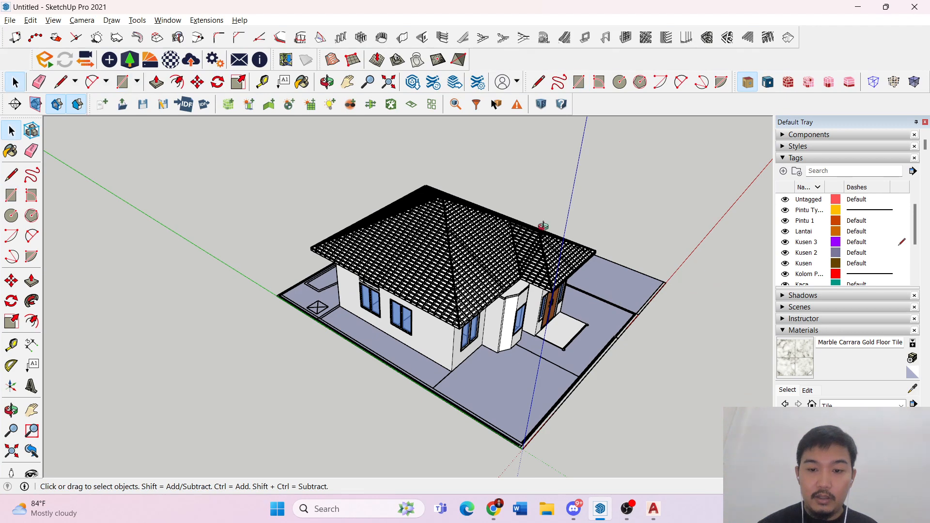
- Push/Pull the plot rectangle into a thin slab and make the slab a group
middle_click_drag(626, 314, 564, 310)
key("p")
left_click(655, 324)
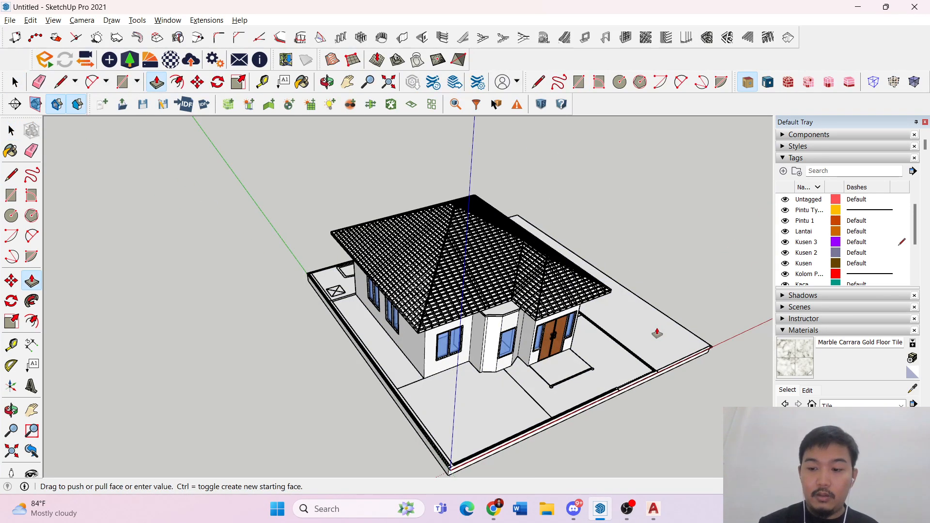
left_click(657, 333)
key("space")
triple_click(678, 340)
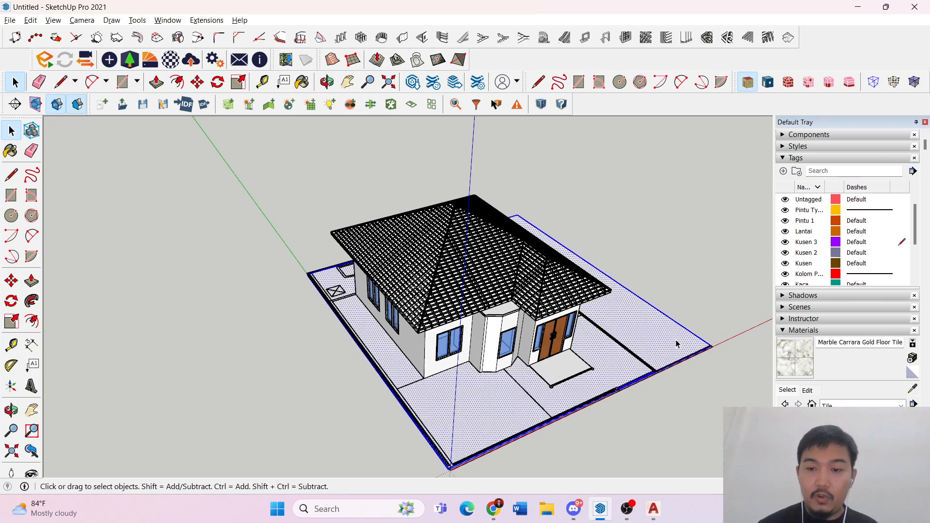
right_click(676, 340)
left_click(705, 237)
- Draw the lawn rectangle from the side boundary beside the front wall to the front boundary, and Push/Pull it into a thin layer
scroll(563, 317, "up", 1)
middle_click_drag(563, 317, 166, 353)
scroll(168, 333, "up", 3)
key("r")
left_click(253, 369)
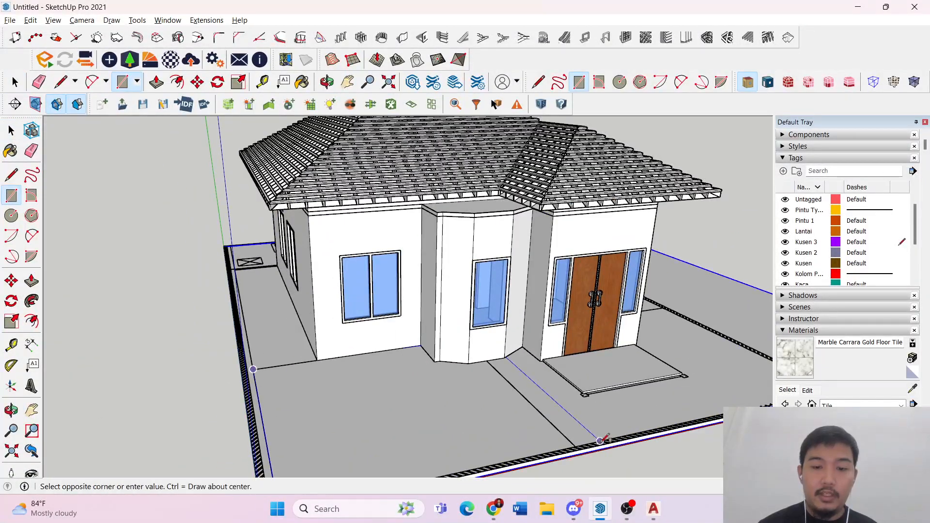
left_click(573, 438)
key("space")
key("p")
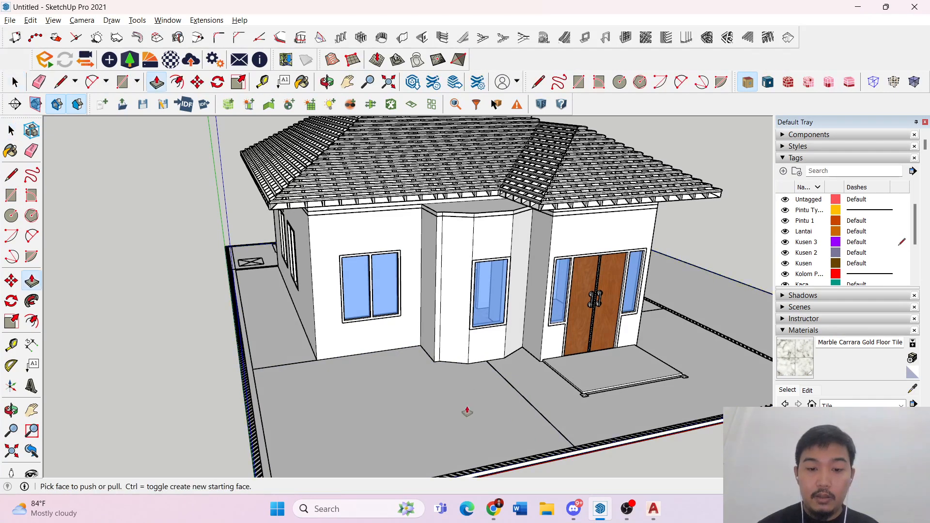
left_click(472, 403)
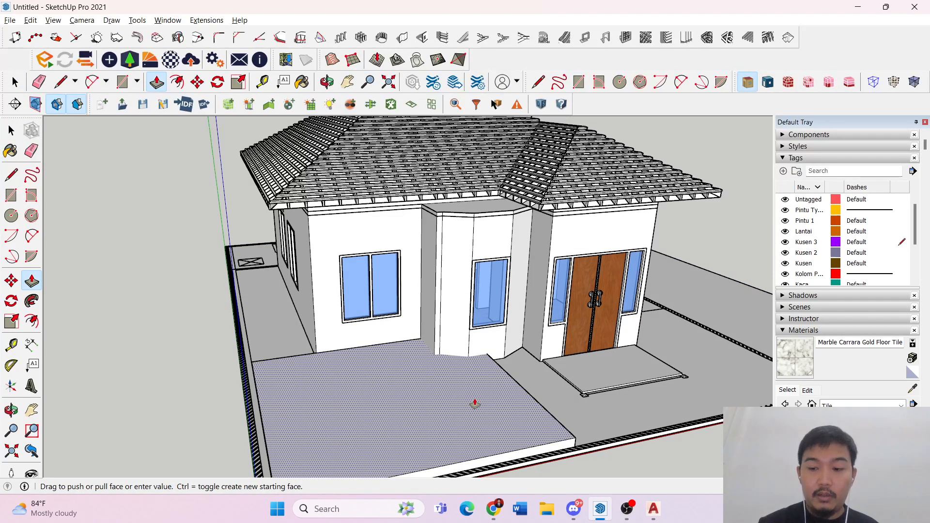
key("Return")
key("space")
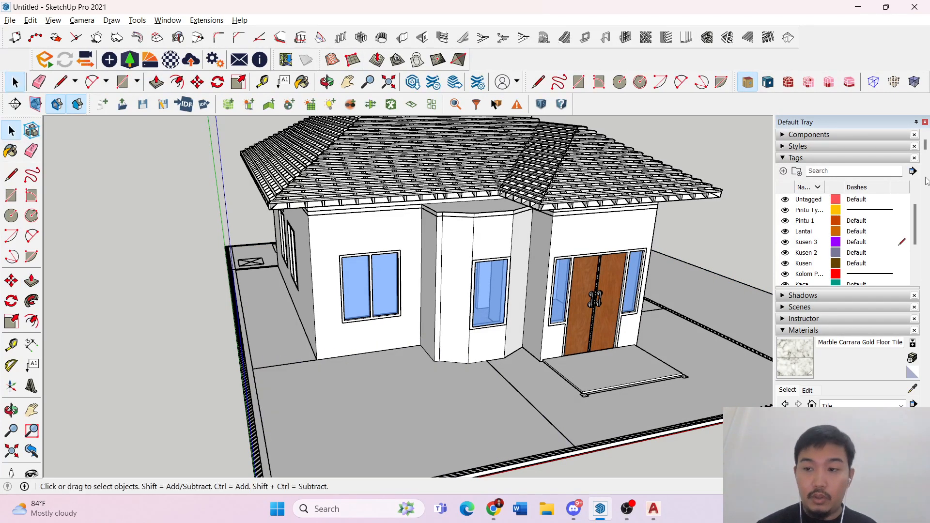
- Paint the front lawn with Grass Light Green from the Landscaping, Fencing and Vegetation materials
left_click(857, 405)
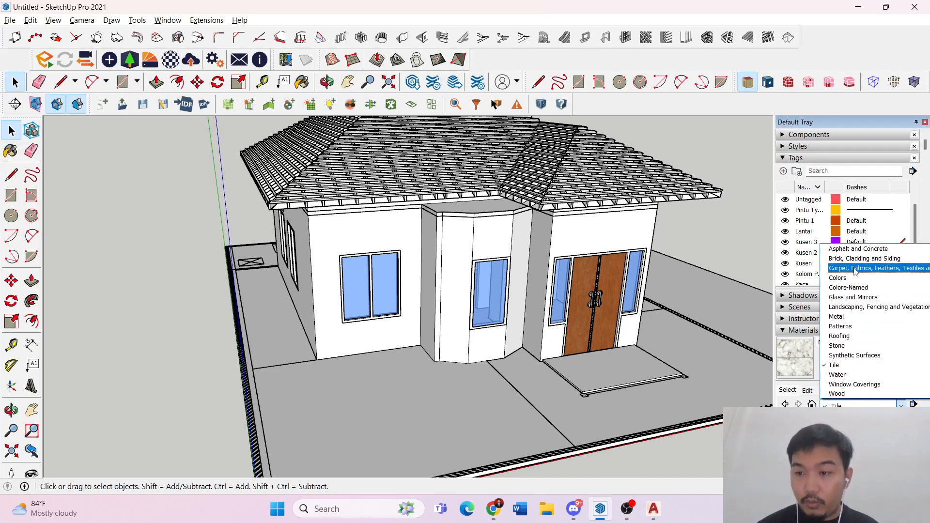
left_click(858, 385)
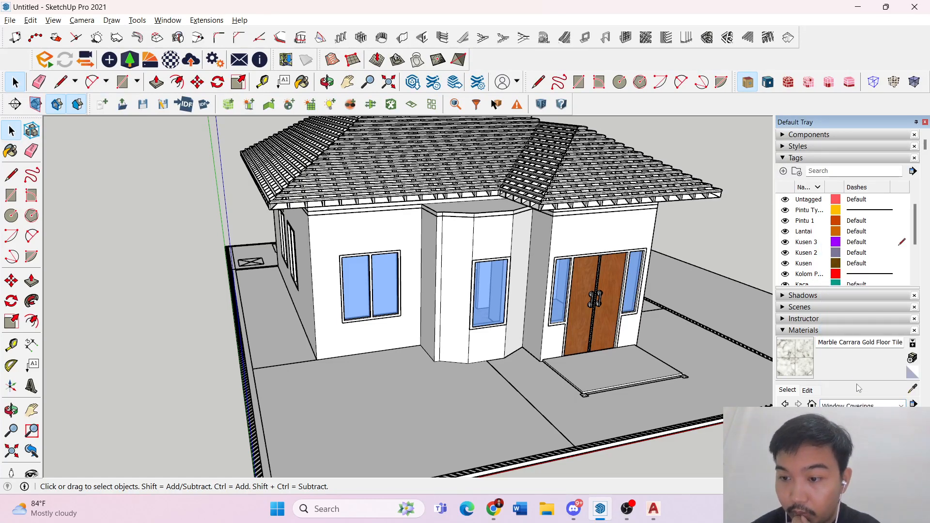
left_click(900, 404)
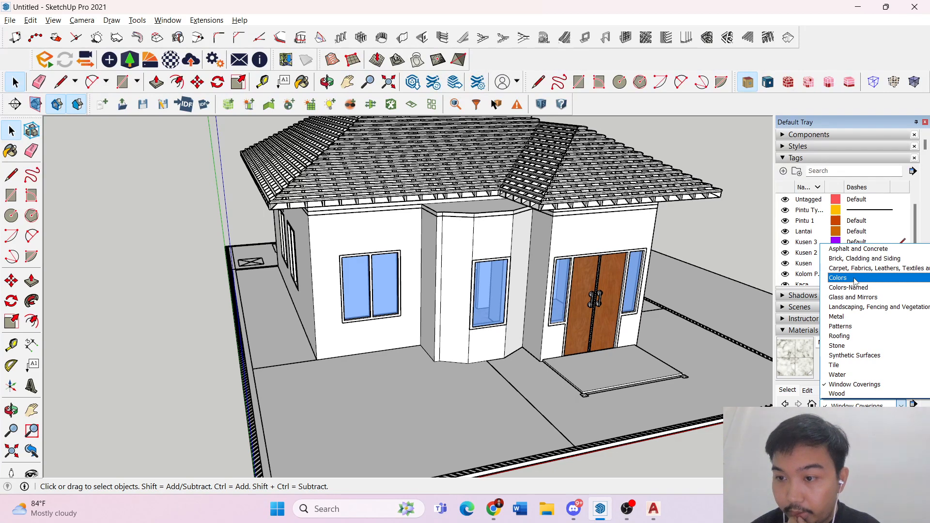
left_click(854, 307)
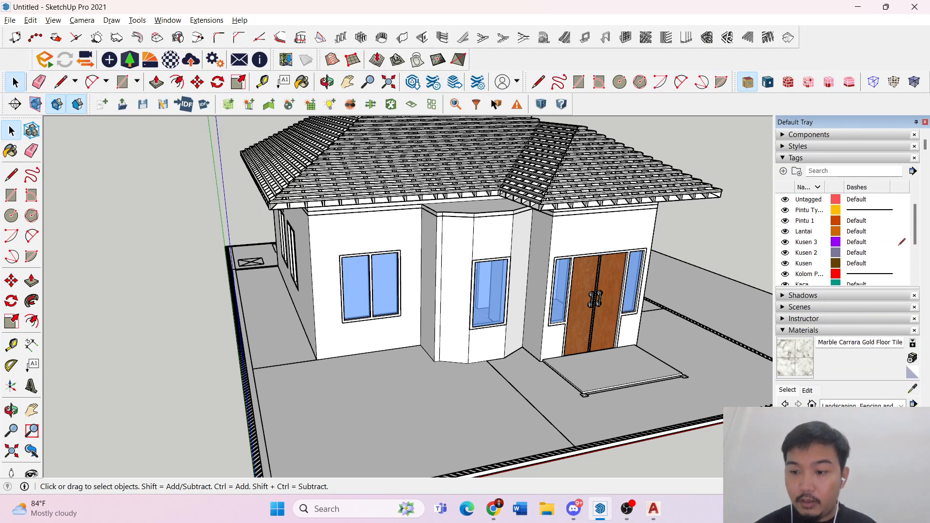
left_click(828, 456)
left_click(427, 411)
key("space")
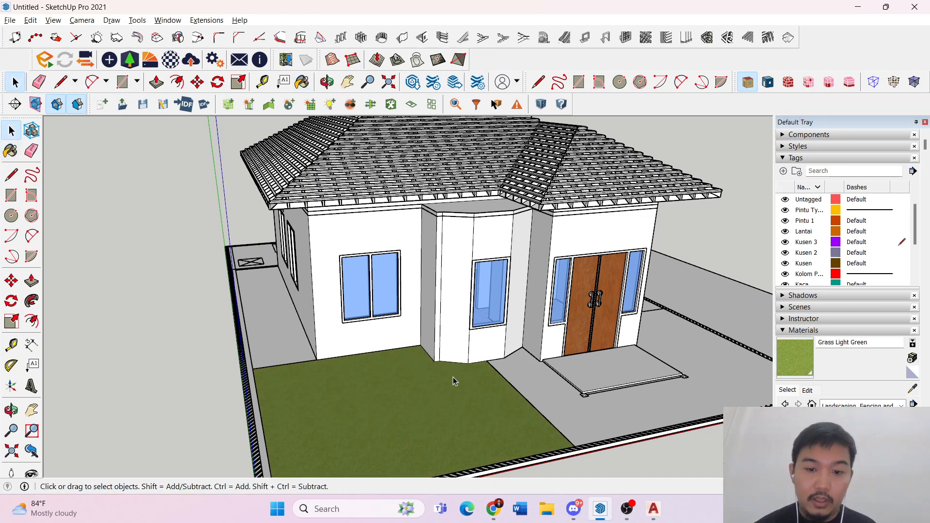
- Try Groundcover Wood Mix on the plot slab and undo the paint
scroll(455, 380, "up", 2)
middle_click_drag(638, 361, 704, 401)
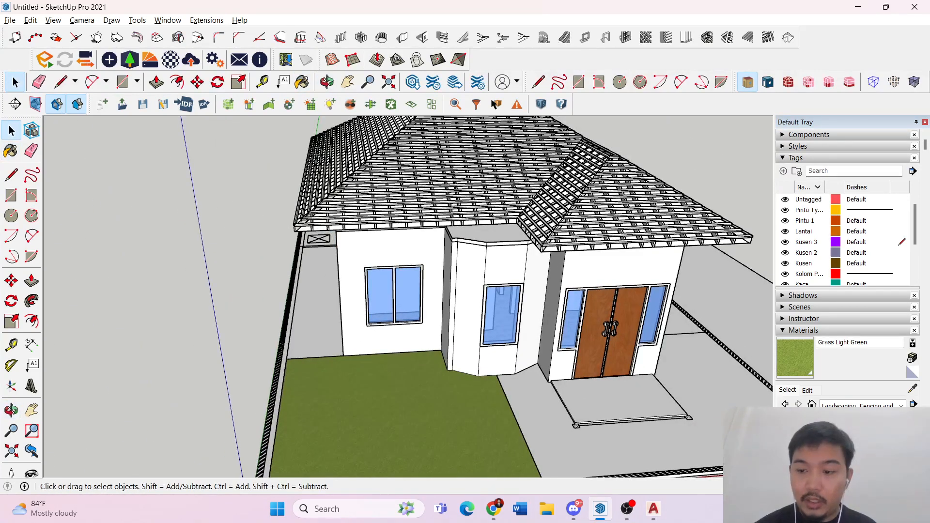
left_click(853, 455)
left_click(542, 420)
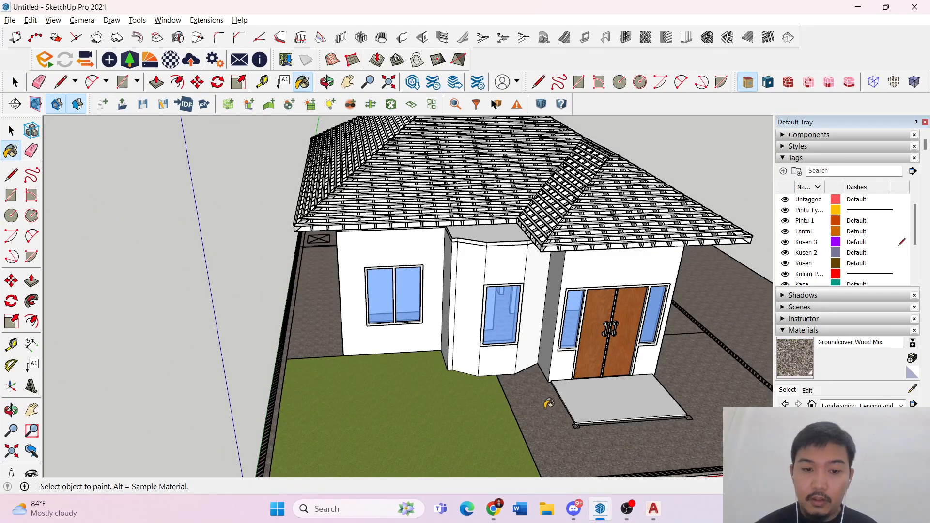
key("ctrl+z")
key("space")
double_click(545, 417)
key("Escape")
key("r")
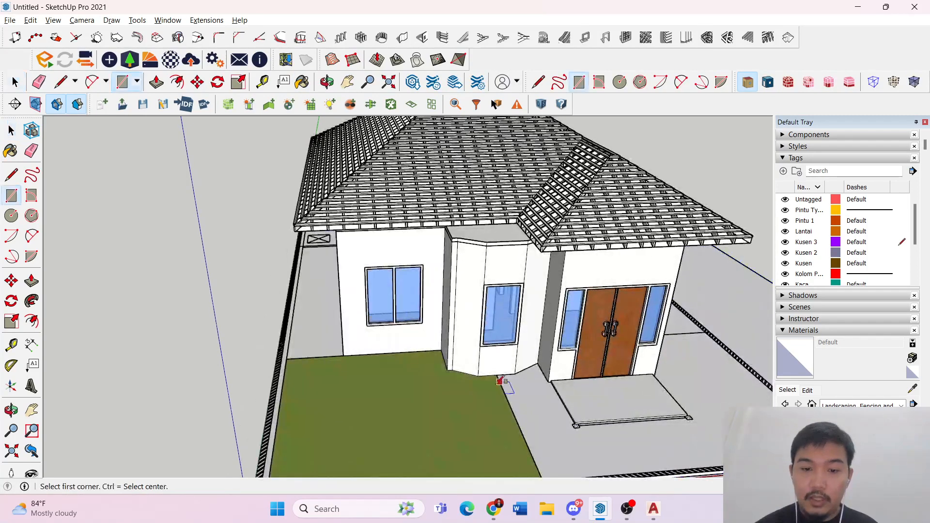
key("space")
- Outline the walkway between lawn and porch with lines along the bay and porch, out to the front boundary and back along the lawn
scroll(510, 386, "up", 2)
key("l")
left_click(475, 359)
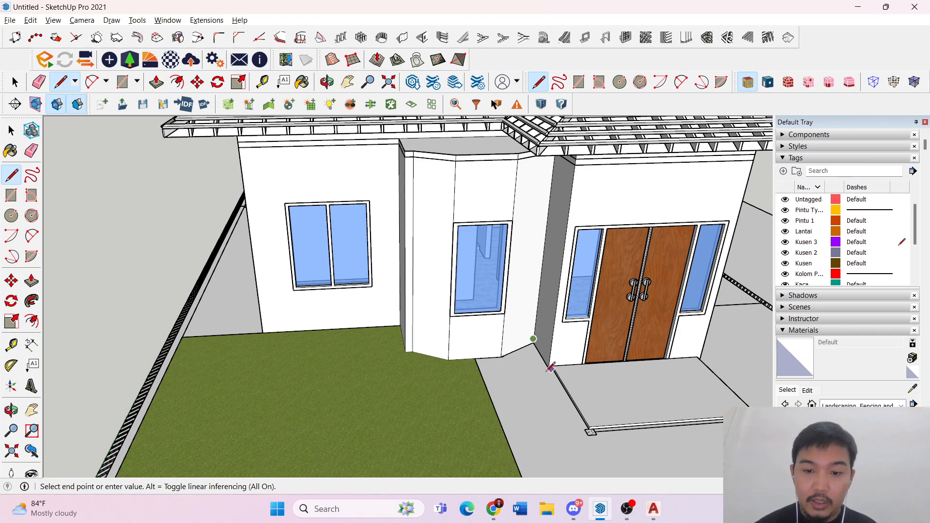
middle_click_drag(582, 433, 685, 427)
left_click(686, 428)
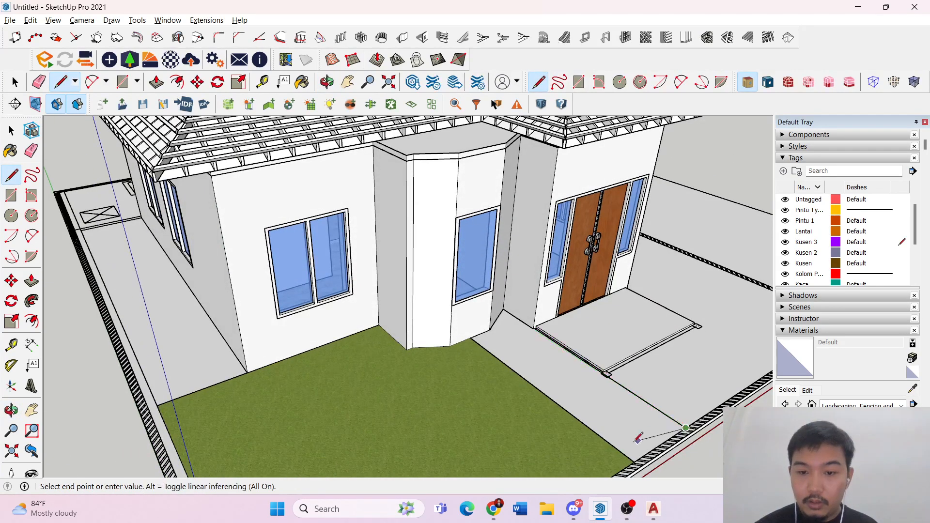
left_click(634, 462)
left_click(470, 338)
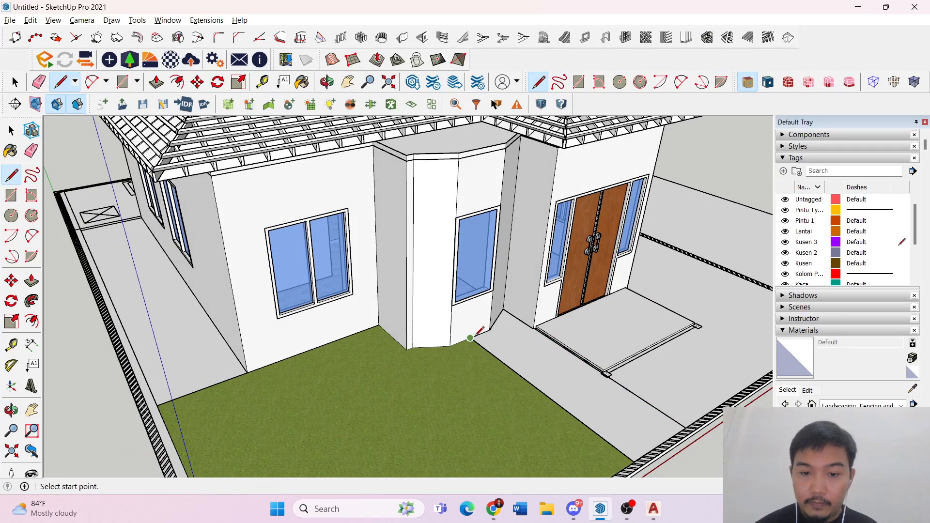
key("space")
- Redraw the walkway's porch-side edge from the house corner along the porch to the front boundary
scroll(533, 313, "up", 5)
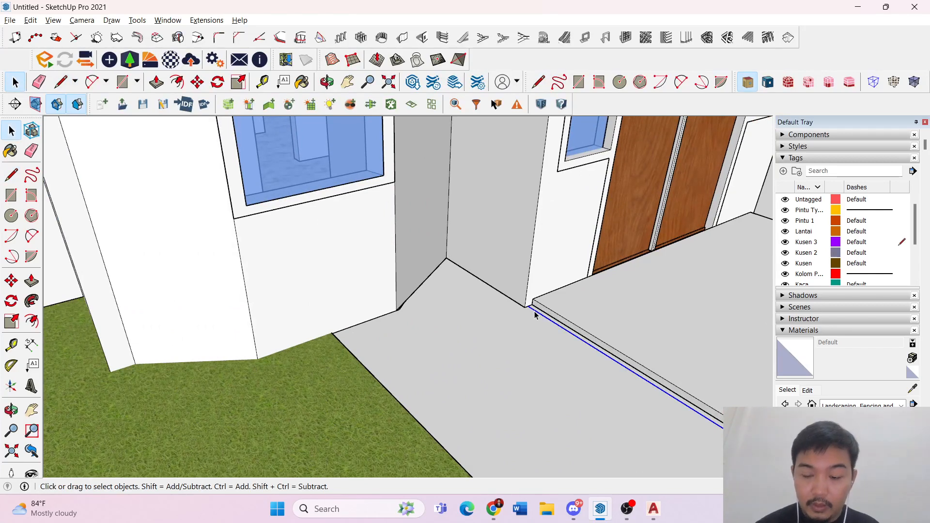
scroll(535, 316, "up", 5)
key("l")
left_click(520, 297)
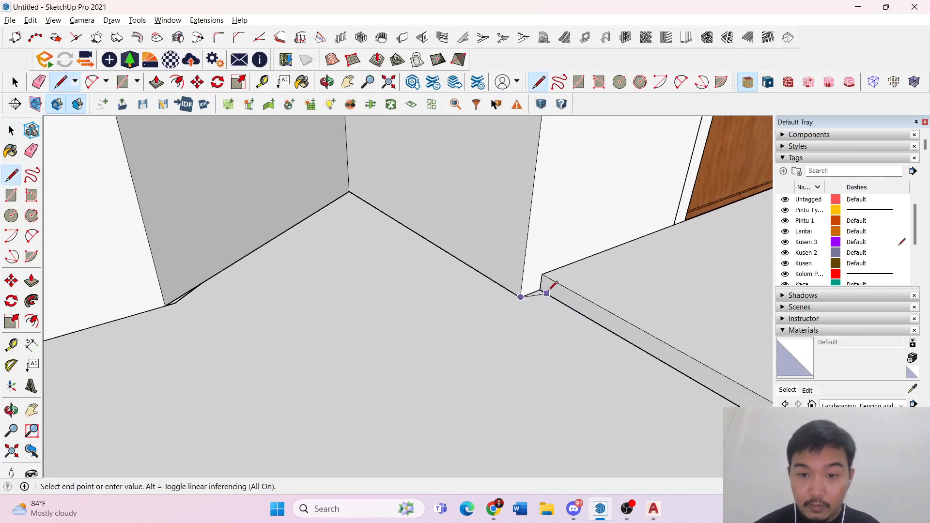
scroll(528, 293, "down", 8)
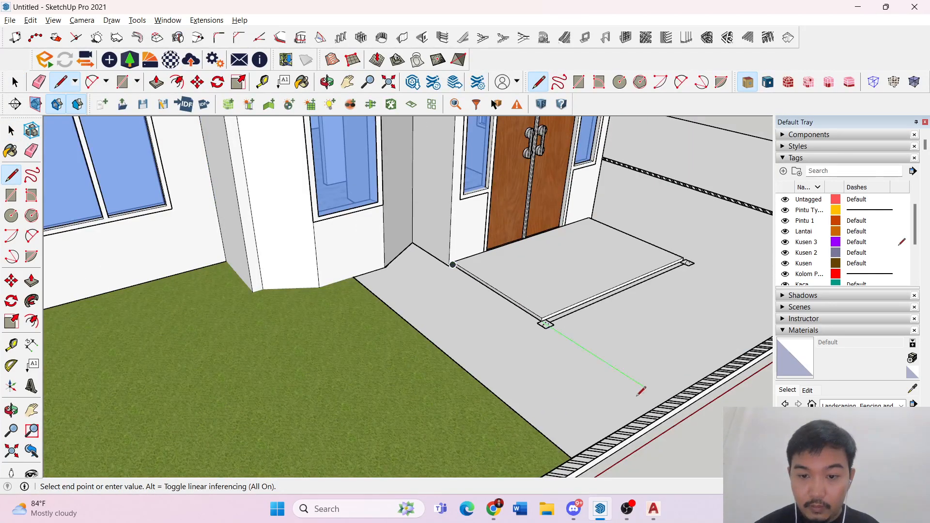
left_click(667, 400)
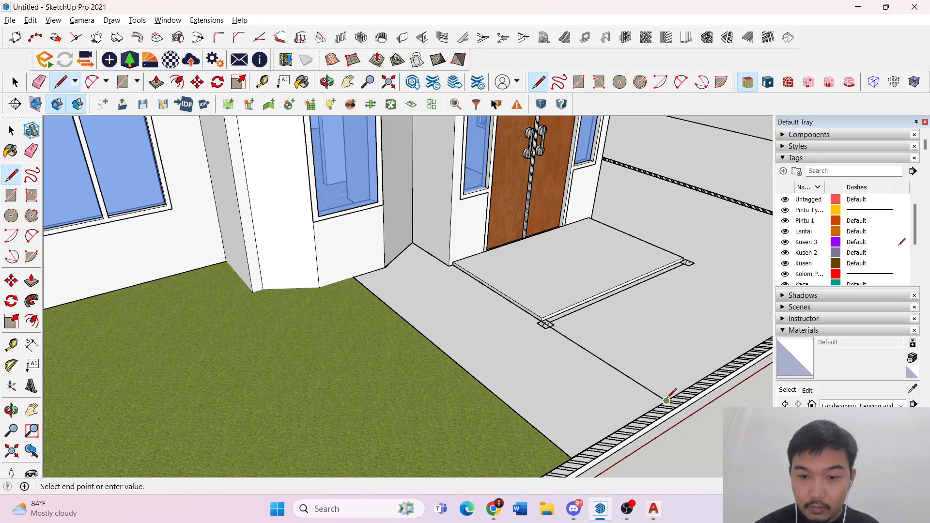
key("space")
- Examine the walkway outline where it meets the bay window corner and the extent of the slab face around it
scroll(436, 363, "up", 2)
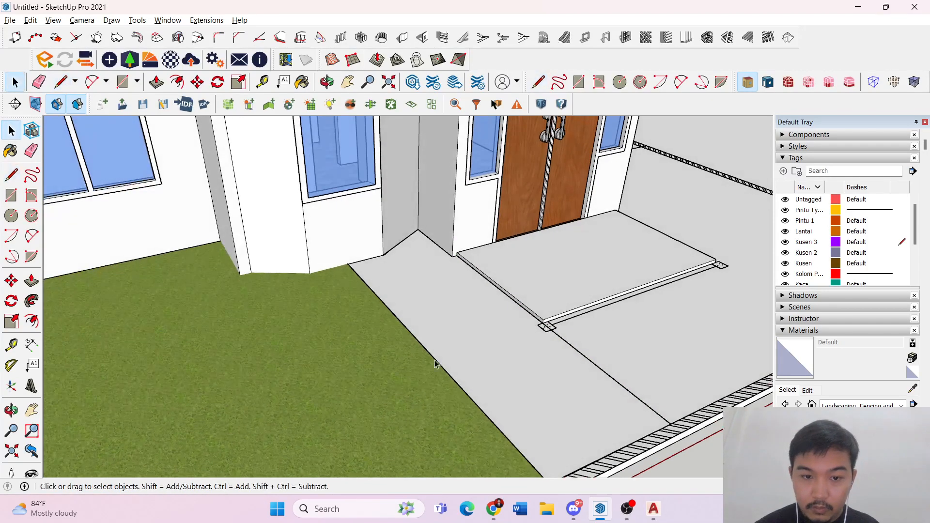
scroll(394, 316, "up", 2)
key("r")
key("space")
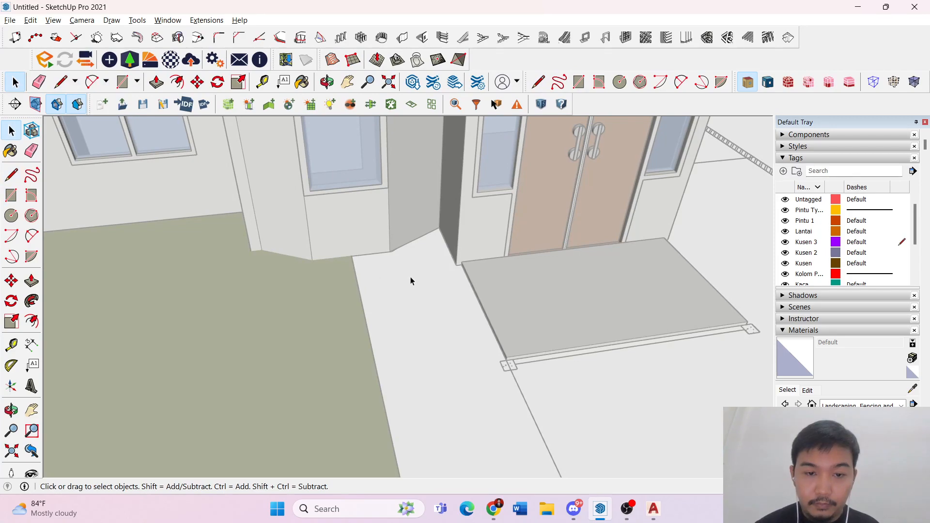
scroll(402, 252, "up", 6)
left_click(409, 259)
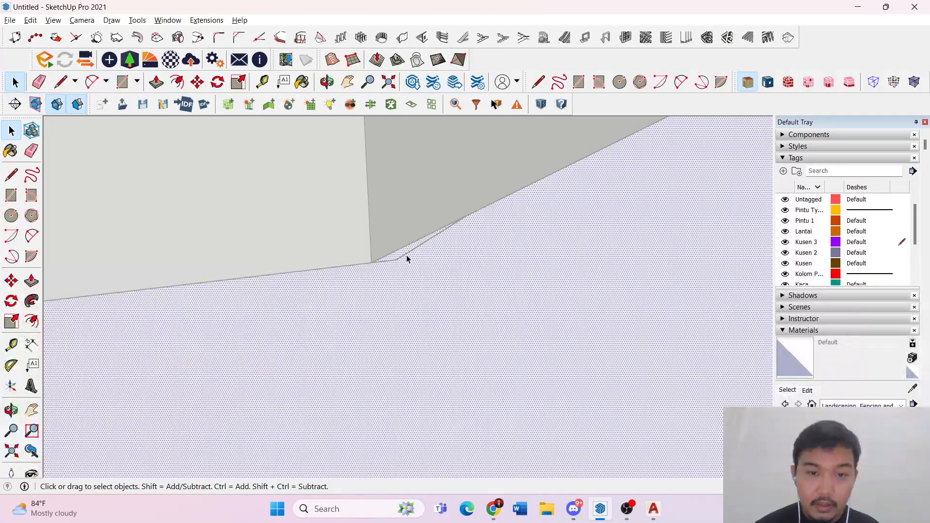
left_click(404, 254)
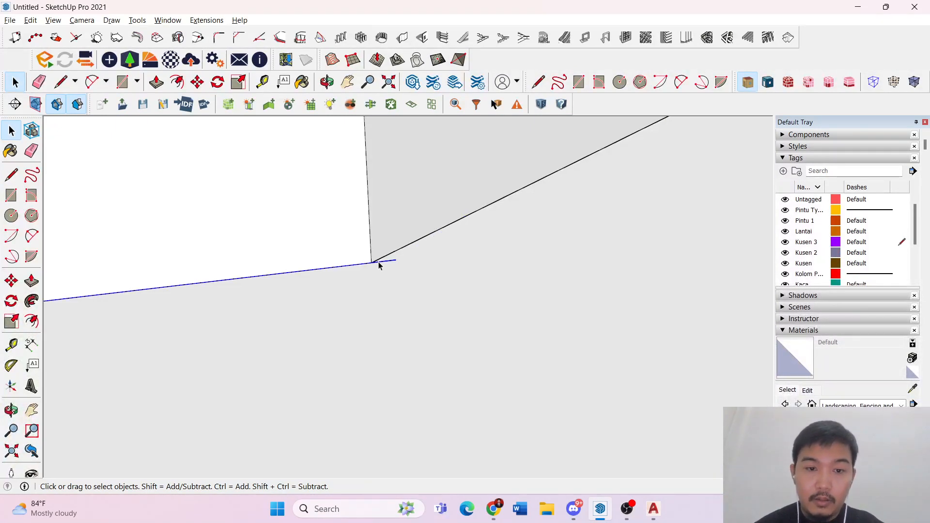
scroll(379, 265, "down", 8)
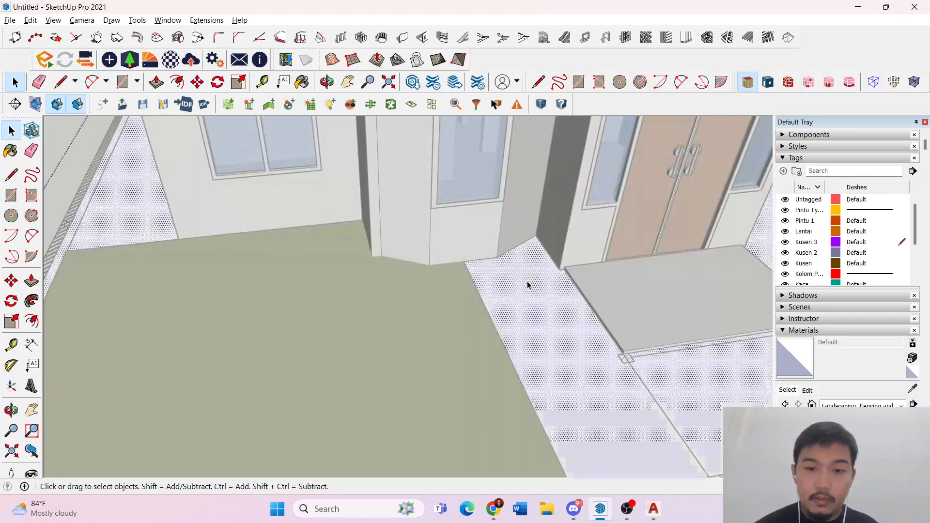
middle_click_drag(528, 284, 402, 241)
middle_click_drag(496, 332, 545, 337)
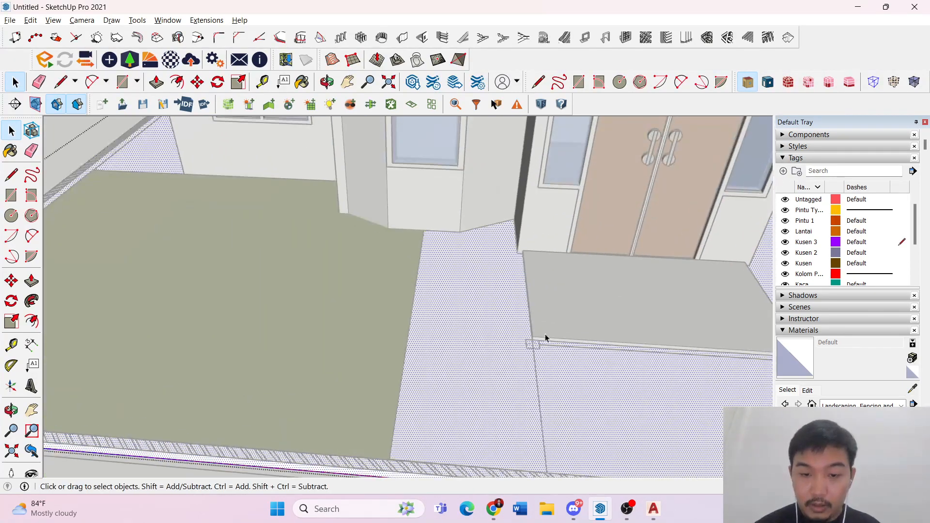
key("l")
key("space")
key("Escape")
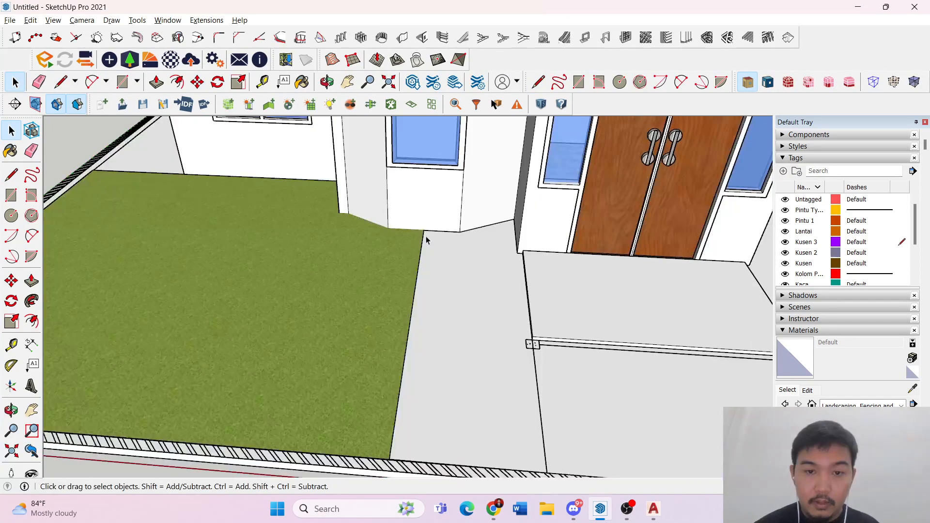
- Draw a line across the walkway from the lawn's edge to the porch-side edge
key("l")
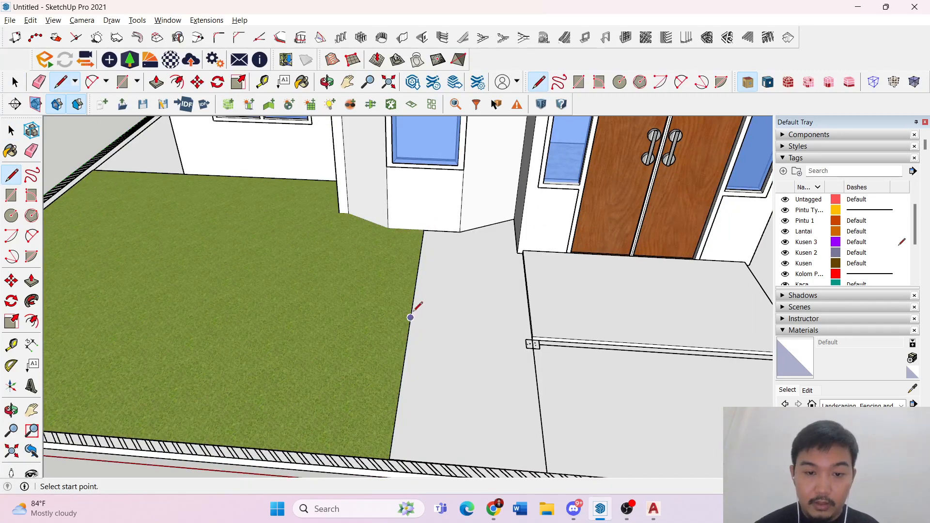
left_click(410, 317)
middle_click_drag(529, 314, 619, 230)
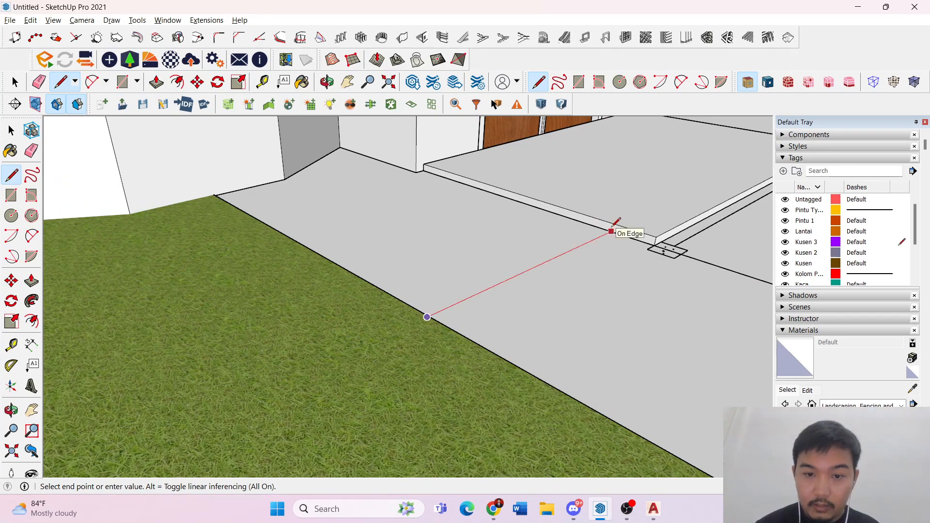
left_click(614, 231)
middle_click_drag(550, 245, 642, 291)
scroll(637, 294, "down", 2)
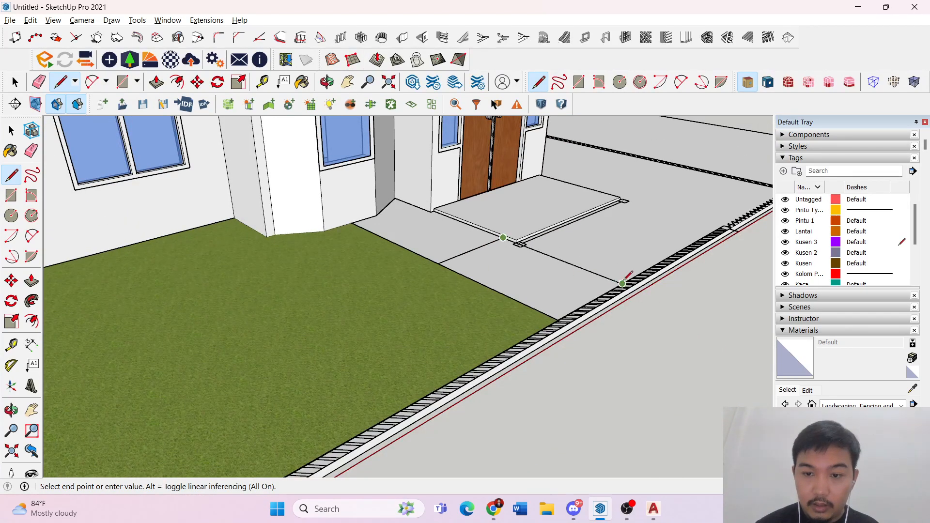
- Trace the walkway's front section along the porch side to the front boundary, over to the lawn corner and back to the cross line
left_click(625, 282)
scroll(550, 330, "up", 2)
scroll(546, 345, "up", 1)
left_click(568, 319)
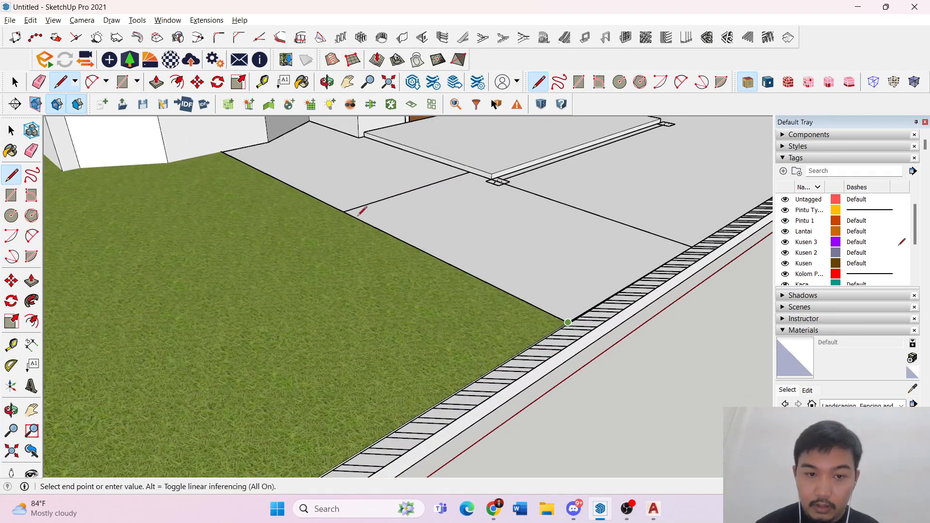
left_click(346, 210)
middle_click_drag(384, 193, 326, 283)
key("space")
- Draw a rectangle on the walkway from the lawn's front corner back to the cross line, short of the porch-side edge
middle_click_drag(499, 253, 415, 339)
scroll(344, 322, "up", 3)
scroll(203, 353, "up", 3)
scroll(203, 353, "up", 3)
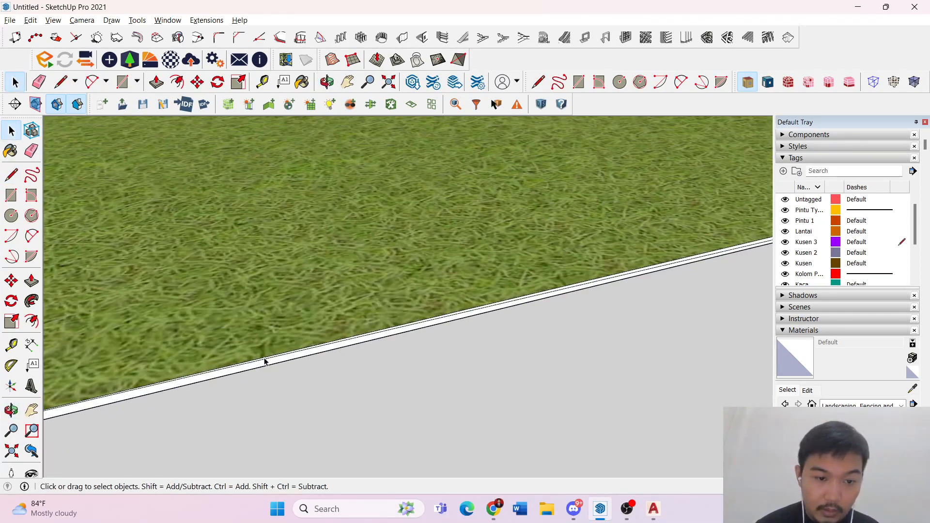
left_click(266, 361)
mouse_move(270, 361)
middle_mouse_down()
mouse_move(363, 319)
mouse_move(355, 307)
mouse_move(286, 344)
mouse_move(193, 332)
mouse_move(169, 397)
middle_mouse_up()
key("r")
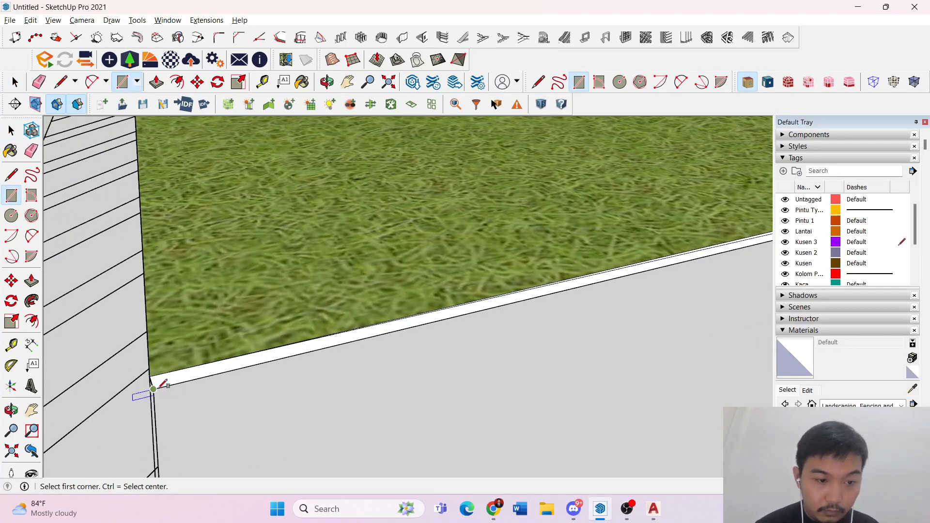
left_click(153, 389)
scroll(263, 283, "down", 9)
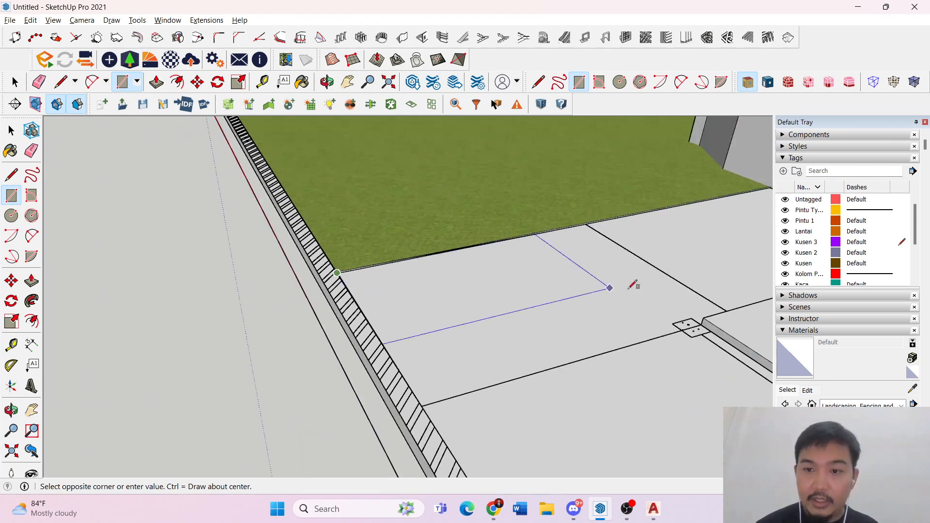
left_click(690, 287)
key("space")
- Try pulling the walkway rectangle upward with Push/Pull and take the extrusion back
key("p")
left_click(552, 306)
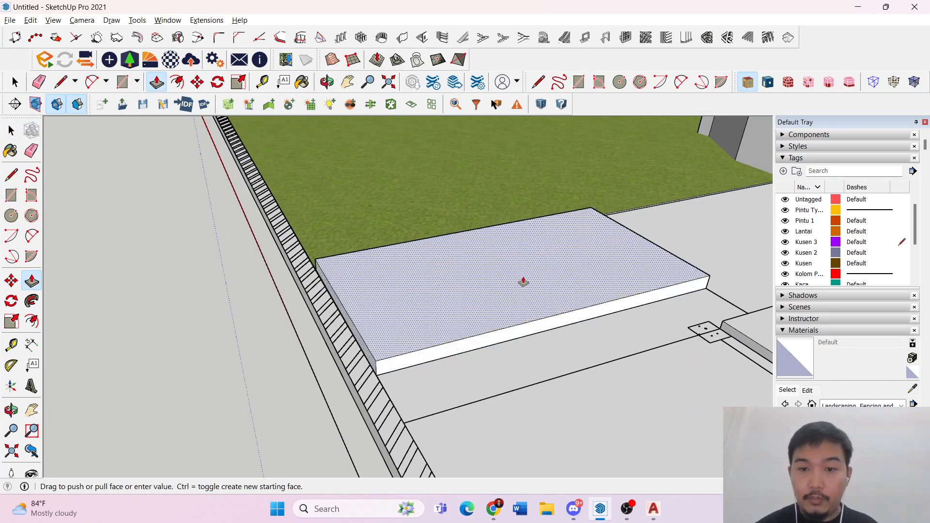
middle_click_drag(565, 225, 576, 295)
middle_click_drag(272, 286, 368, 211)
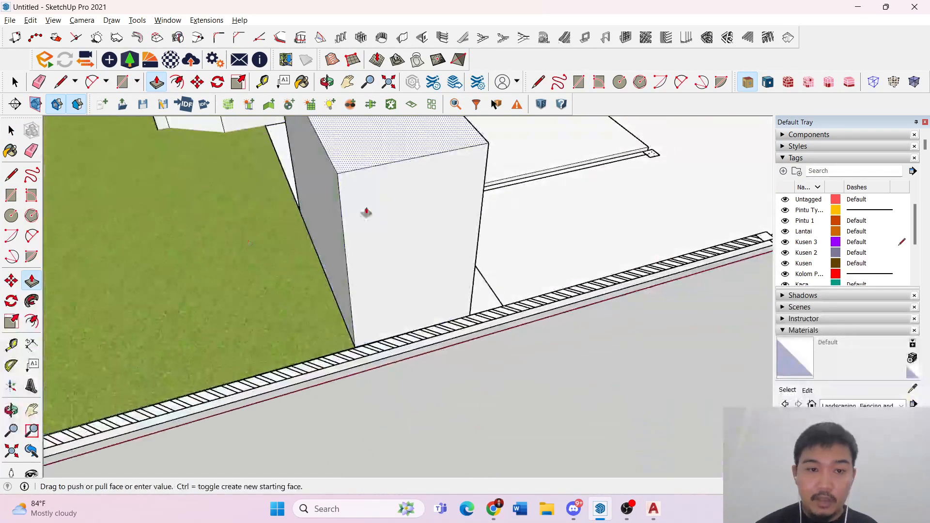
scroll(331, 271, "up", 1)
left_click(331, 271)
key("space")
- Group the walkway rectangle's face and edges and paint it with Groundcover River Rock 4 inch
scroll(312, 257, "up", 1)
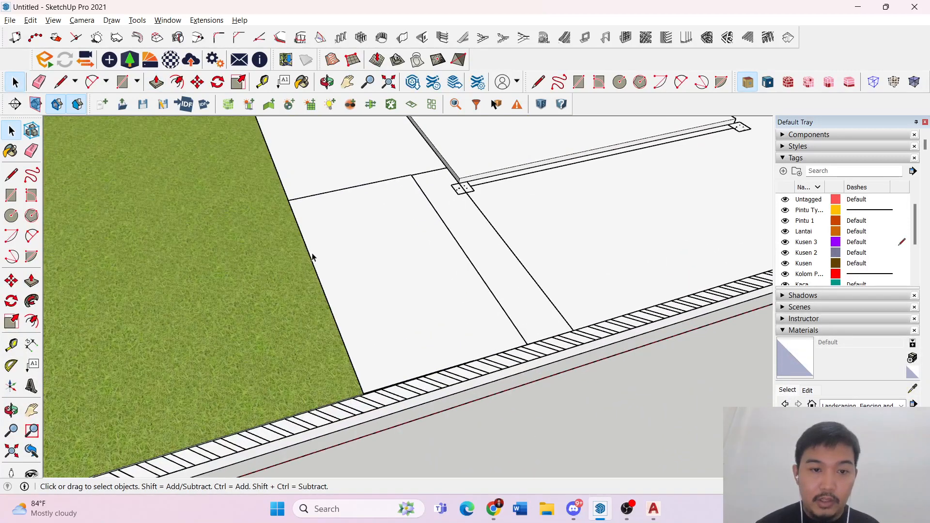
left_click(308, 259)
middle_click_drag(374, 261, 307, 221)
double_click(452, 234)
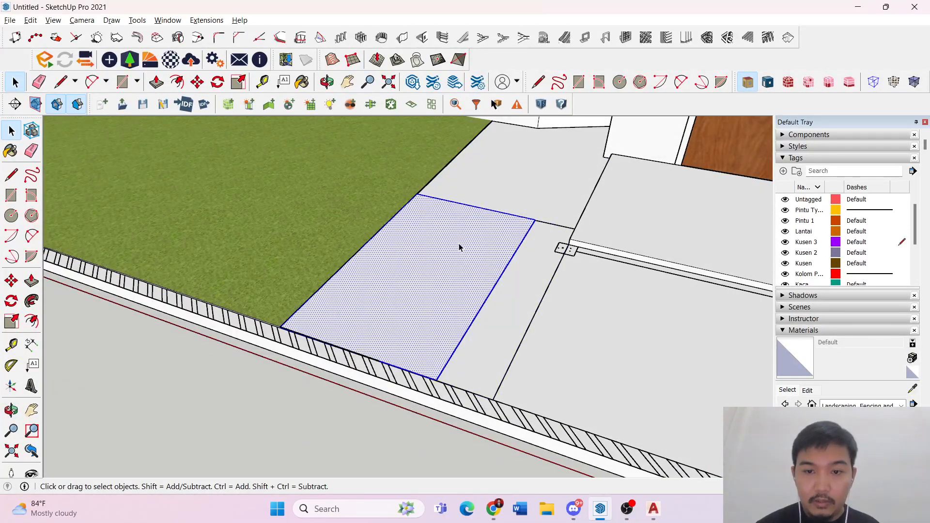
right_click(459, 246)
left_click(499, 344)
key("b")
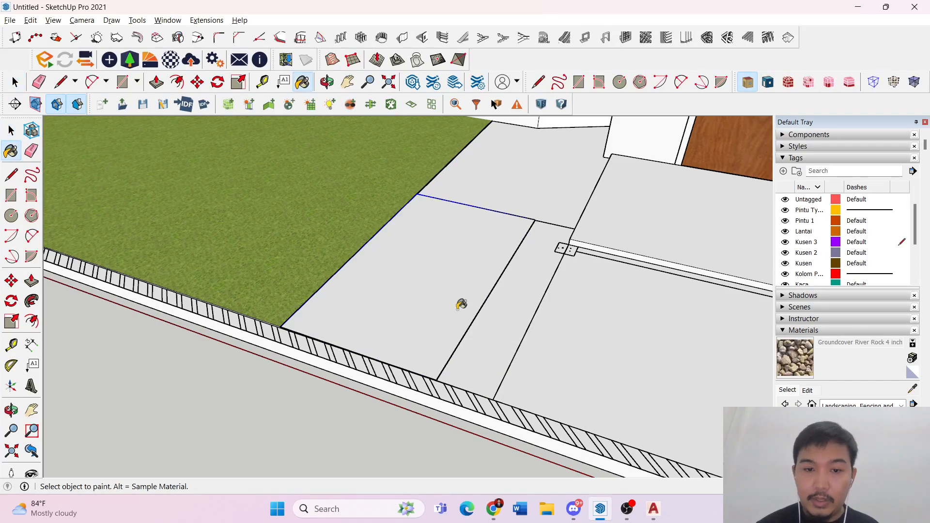
left_click(463, 300)
key("space")
- Set the texture width of Groundcover River Rock 4 inch to 150 mm
scroll(852, 394, "down", 2)
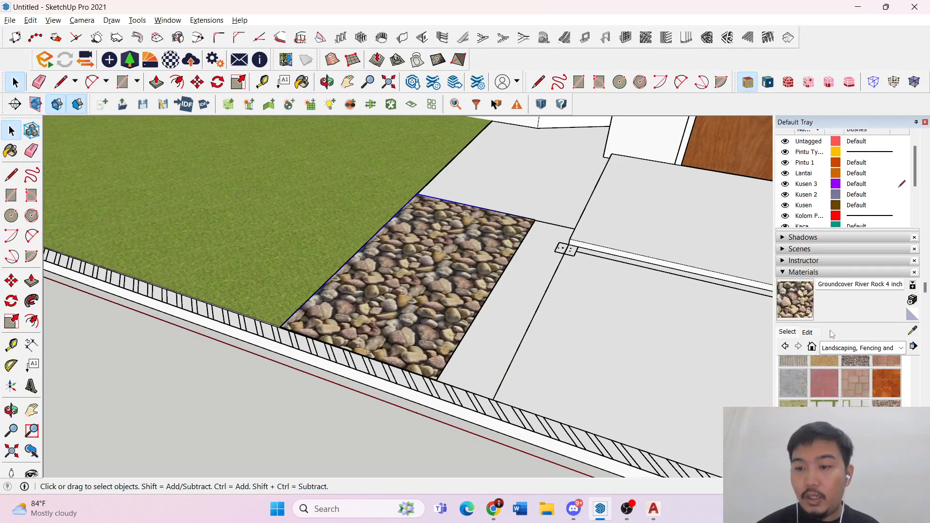
left_click(812, 333)
scroll(848, 266, "down", 2)
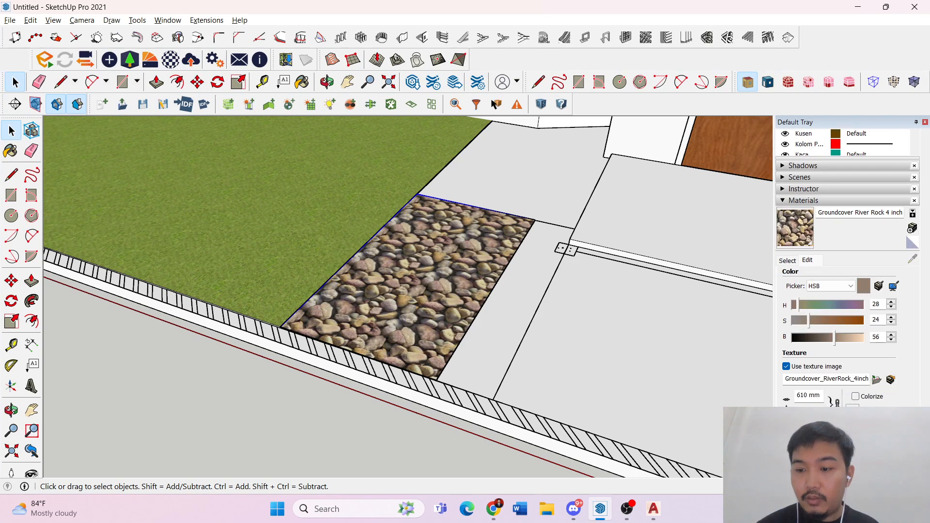
left_click(809, 396)
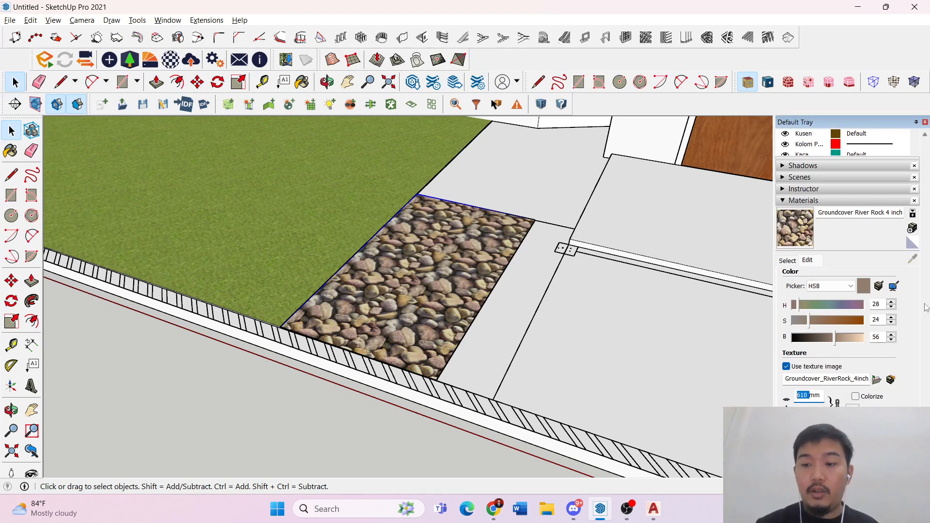
type("200")
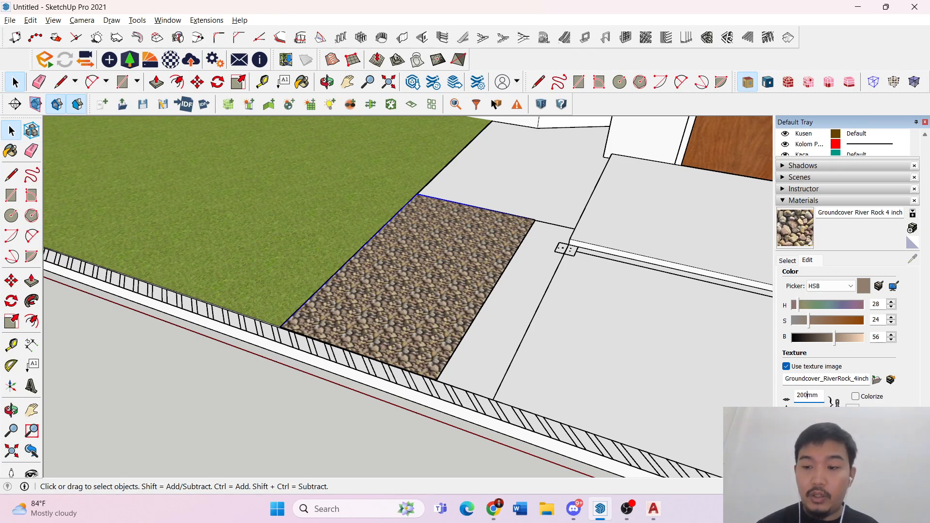
key("BackSpace")
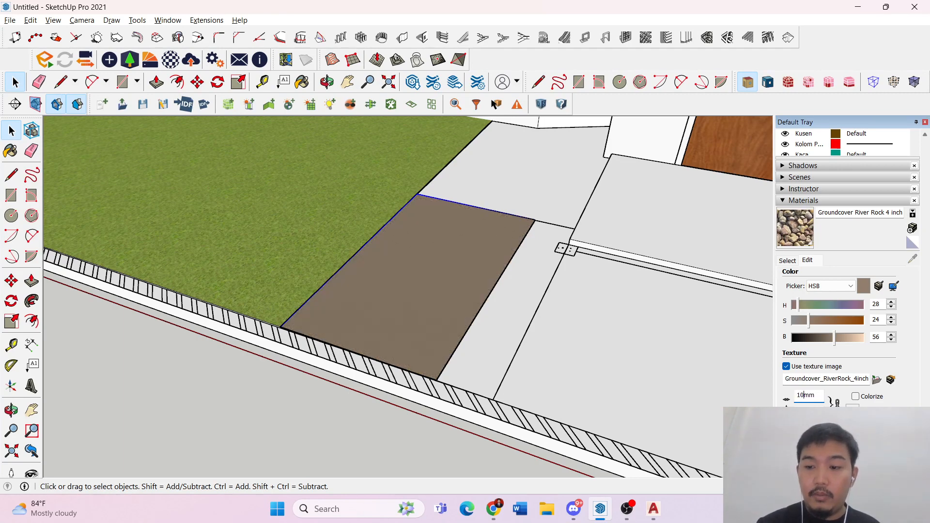
type("0")
key("BackSpace")
key("BackSpace")
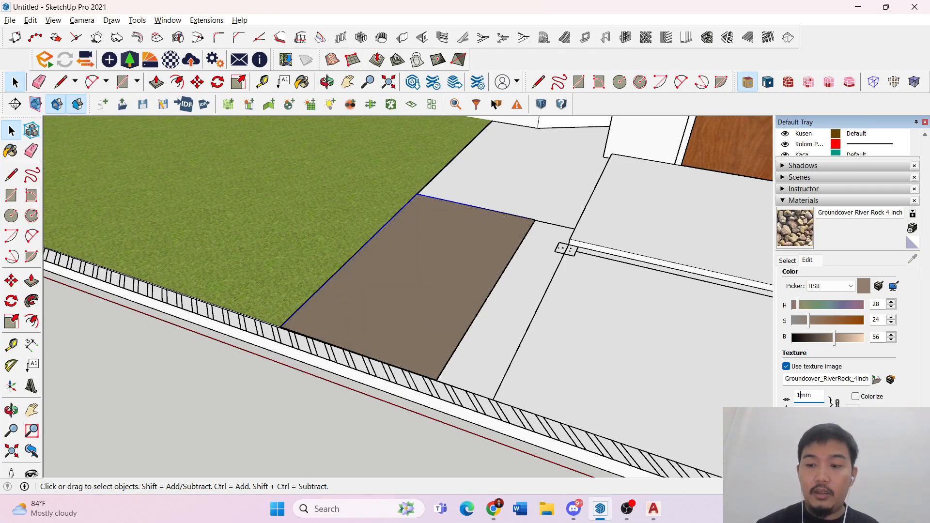
type("150")
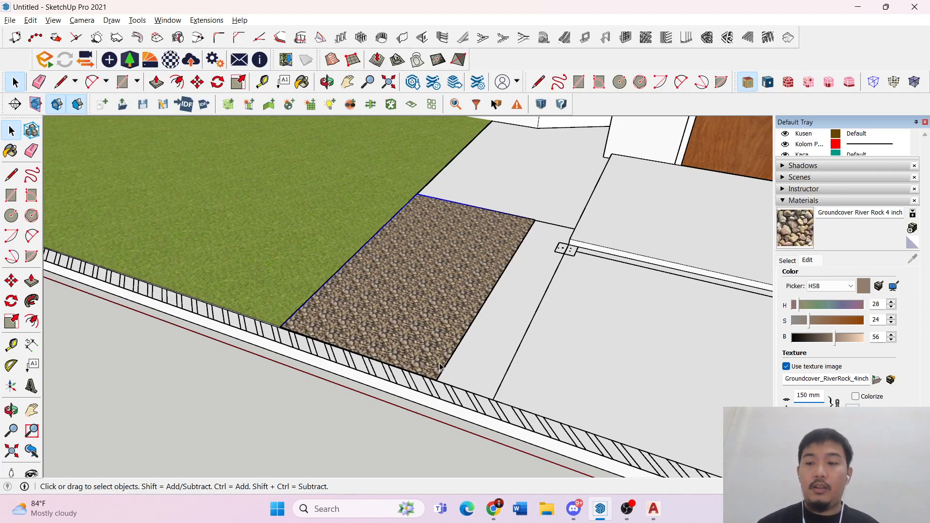
- Delete the solid roof surface behind the rafters, picking it from beneath the eaves above the entrance
scroll(440, 367, "down", 5)
middle_click_drag(439, 367, 573, 260)
scroll(521, 386, "down", 3)
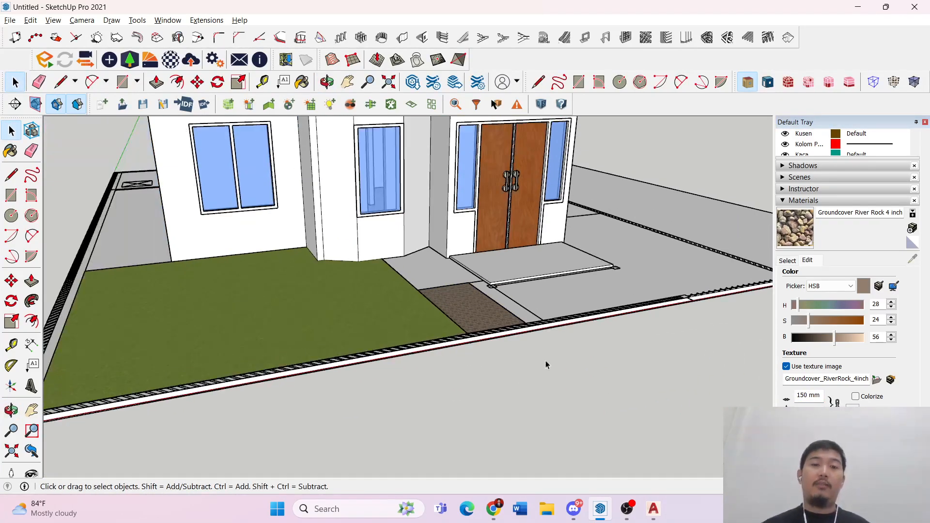
scroll(546, 365, "down", 5)
middle_click_drag(561, 342, 475, 410)
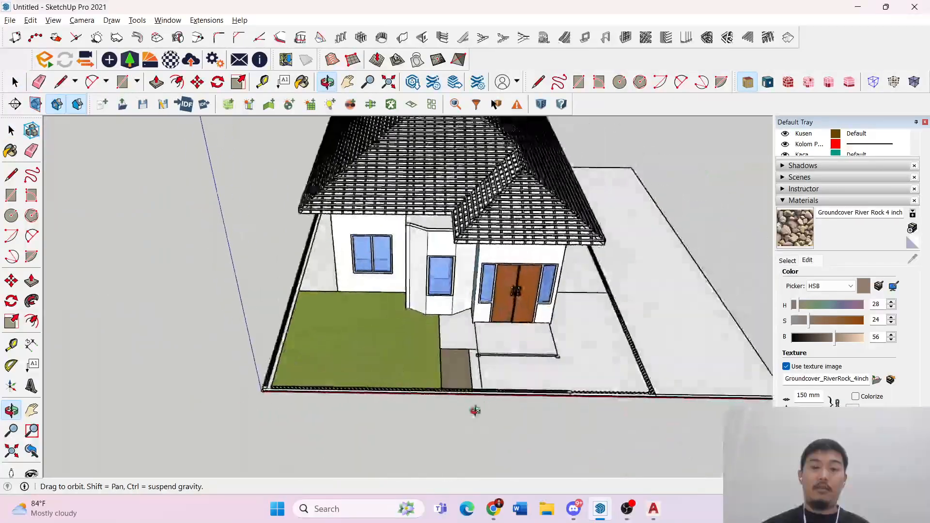
scroll(532, 227, "up", 10)
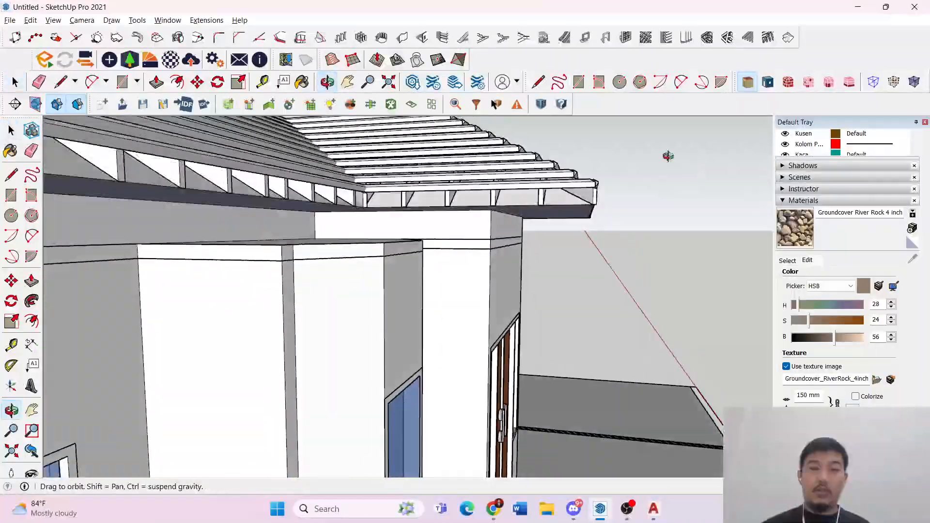
middle_click_drag(668, 155, 457, 134)
left_click(502, 167)
double_click(458, 132)
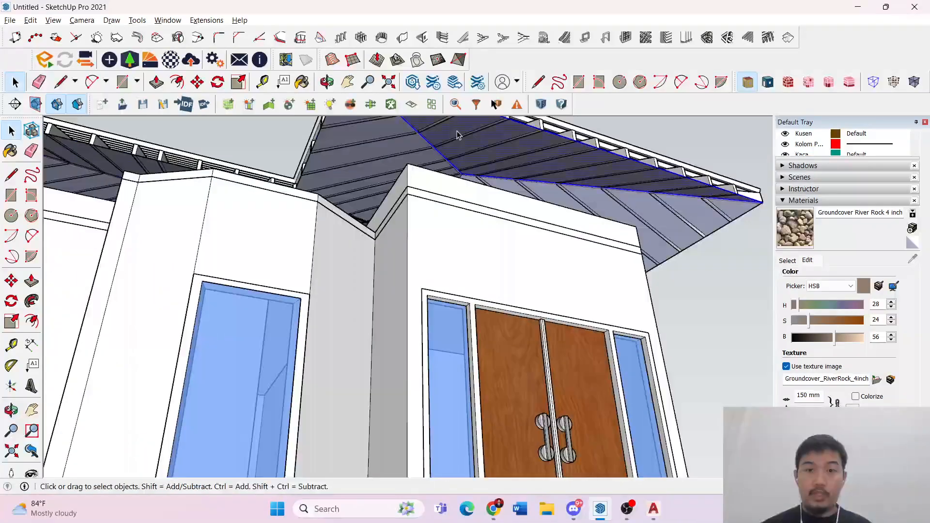
key("Delete")
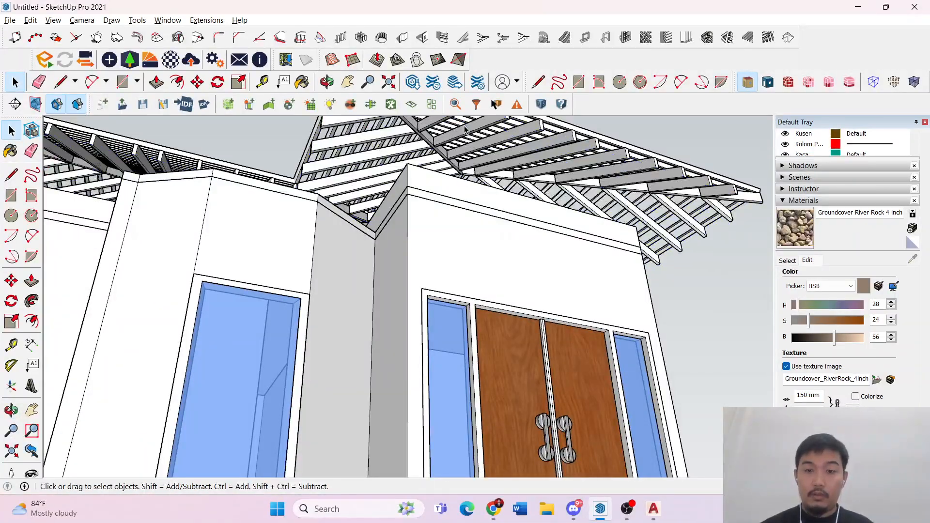
- Examine the open roof framing and the whole house with its front yard from several sides
middle_click_drag(464, 133, 442, 317)
scroll(442, 317, "down", 5)
middle_click_drag(250, 206, 687, 198)
middle_click_drag(458, 241, 799, 218)
scroll(564, 273, "down", 6)
middle_click_drag(581, 245, 460, 274)
scroll(460, 289, "up", 5)
scroll(459, 269, "up", 4)
scroll(431, 214, "down", 10)
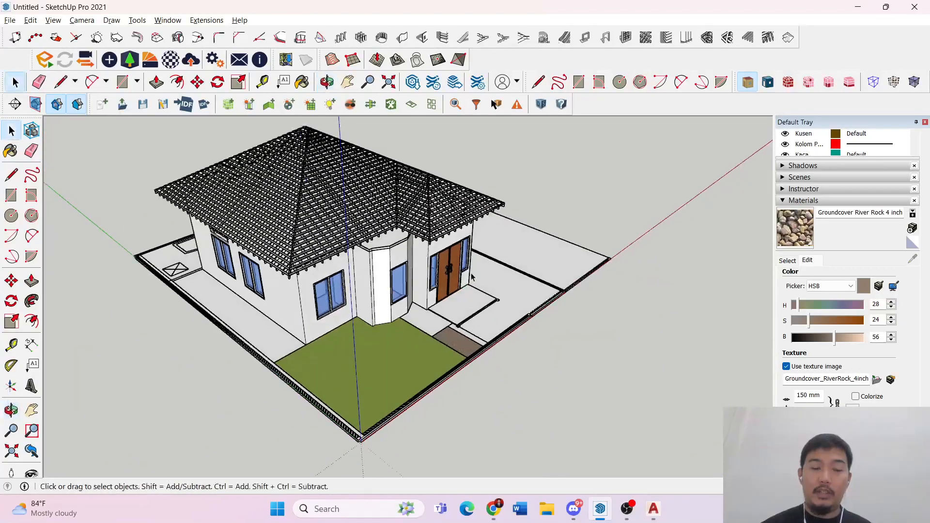
scroll(461, 275, "up", 5)
scroll(460, 275, "down", 5)
middle_click_drag(393, 265, 375, 223)
left_click(26, 20)
left_click(10, 21)
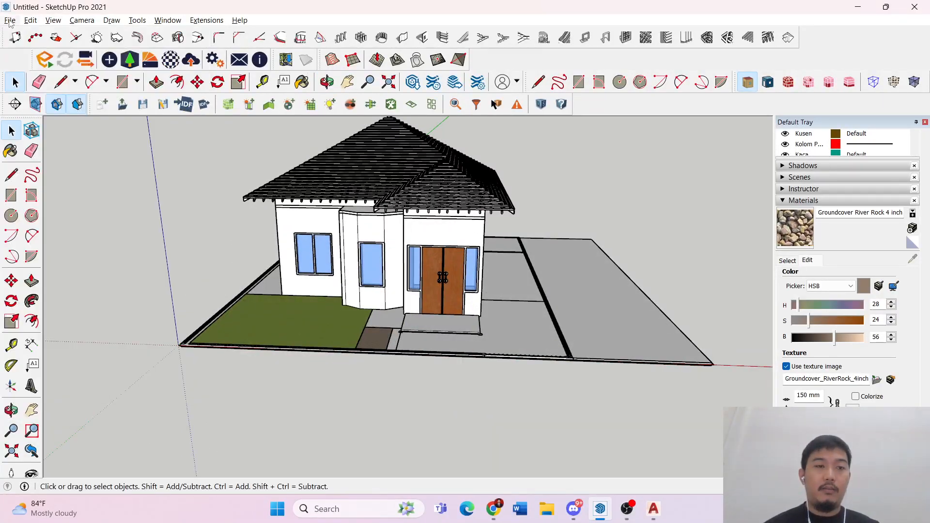
left_click(10, 21)
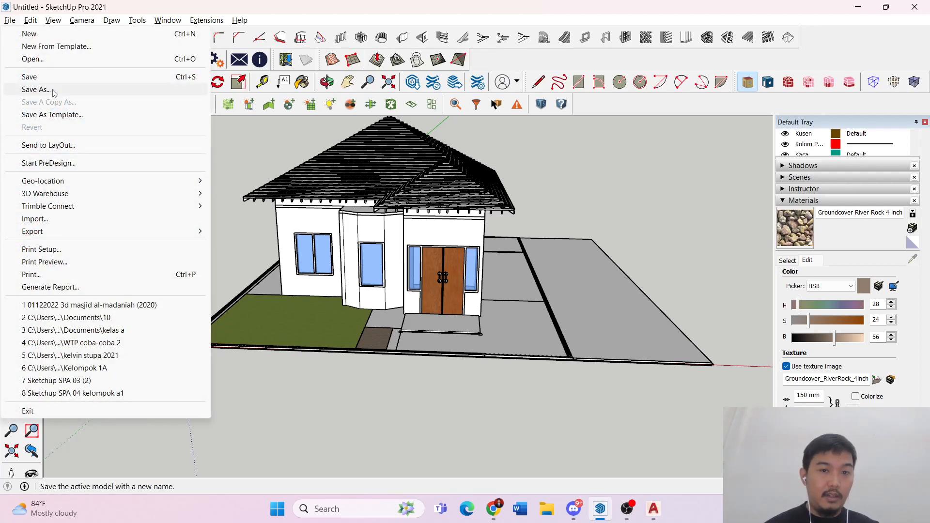
left_click(37, 90)
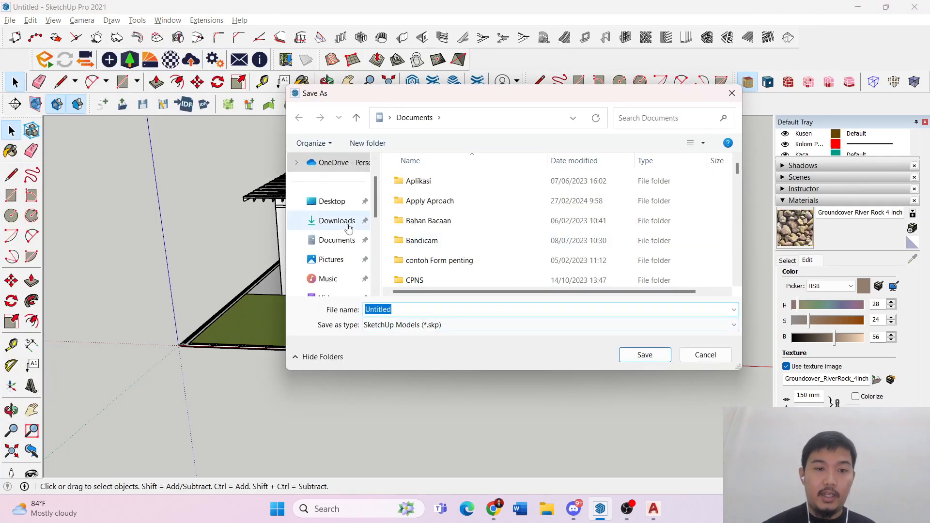
scroll(346, 230, "up", 2)
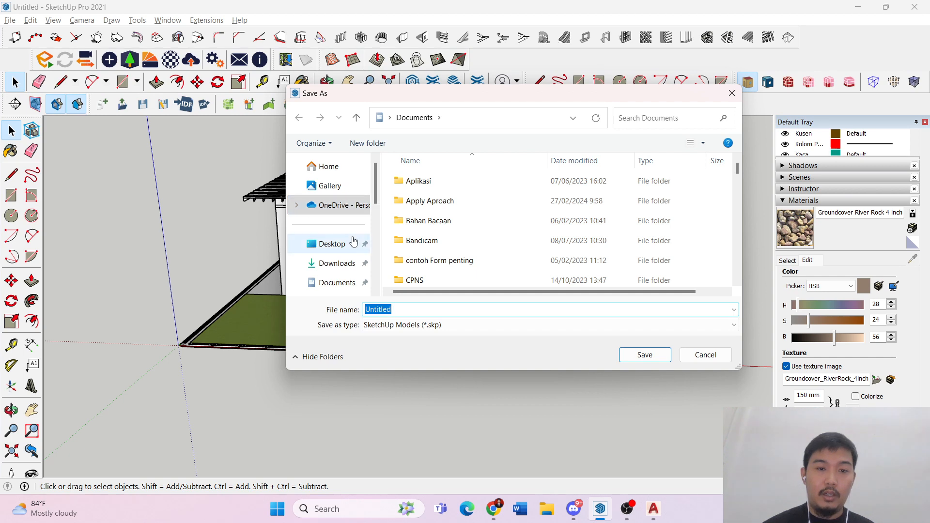
left_click(346, 267)
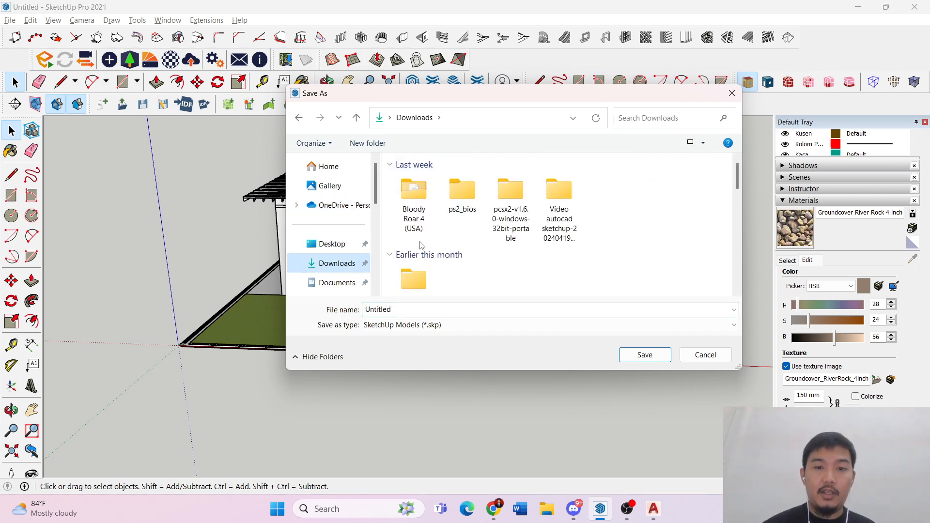
left_click(415, 322)
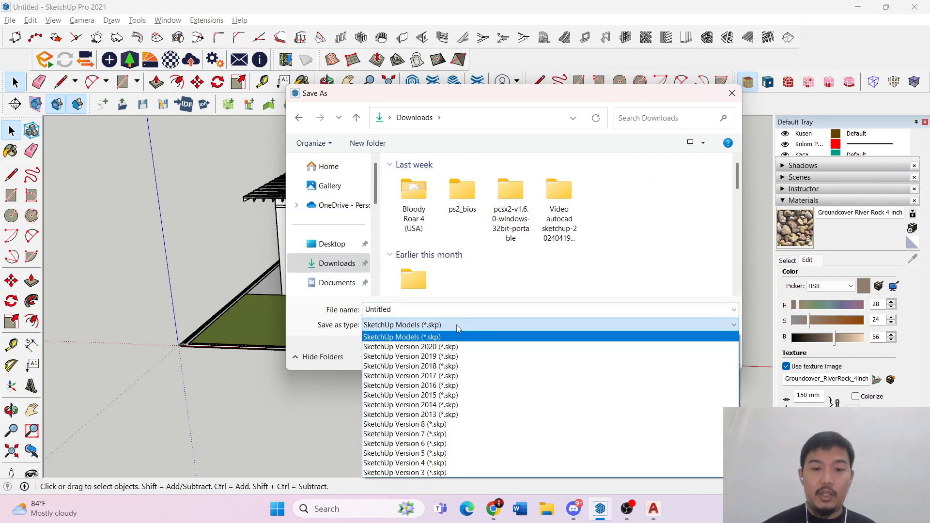
left_click(466, 310)
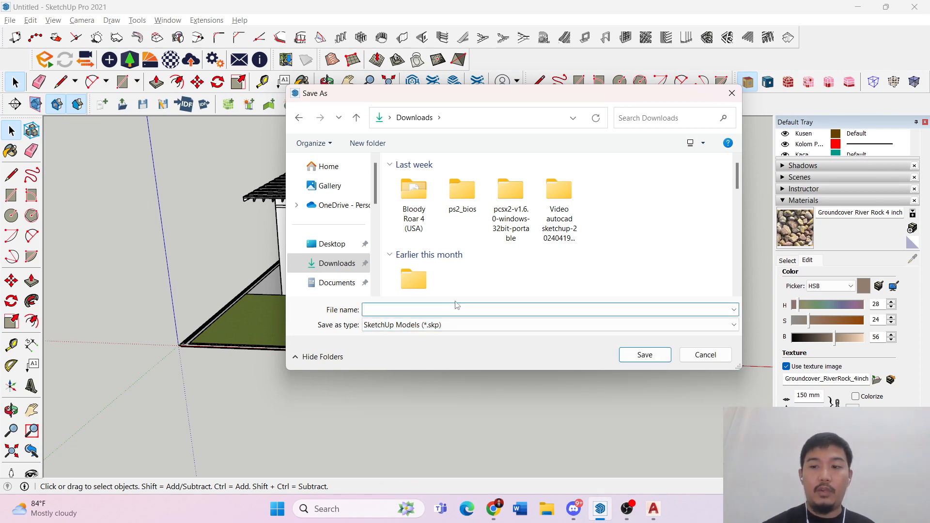
left_click(732, 93)
- Select the entrance wall group and try to add a tag named Dinding
scroll(499, 259, "up", 5)
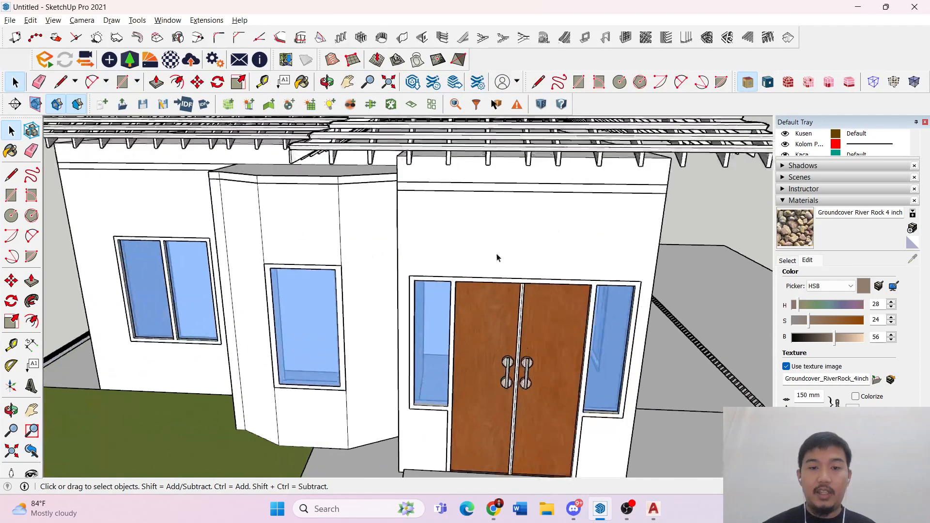
middle_click_drag(499, 259, 568, 294)
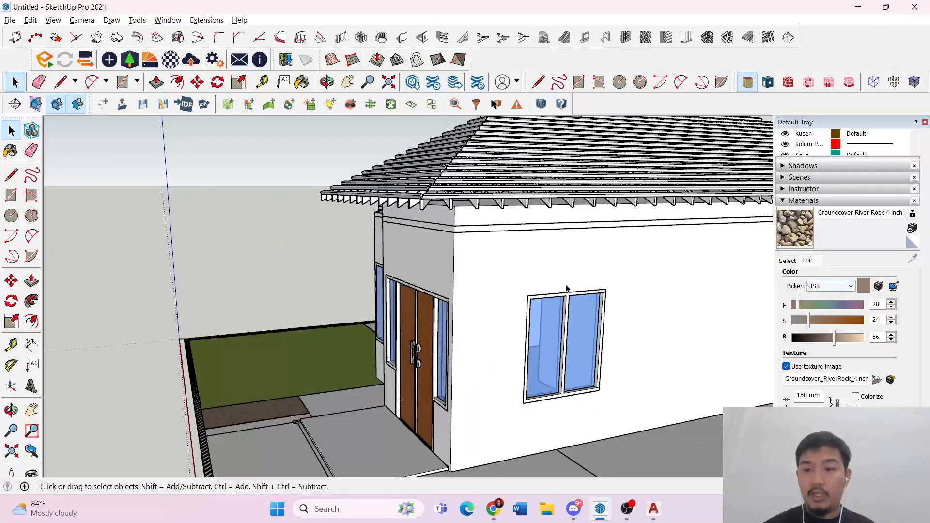
left_click(547, 262)
scroll(529, 263, "down", 3)
middle_click_drag(529, 263, 637, 270)
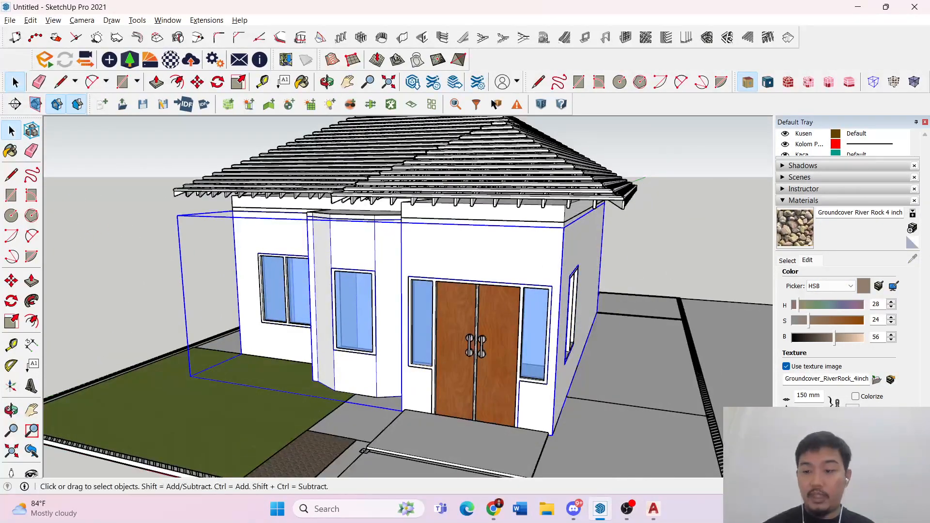
scroll(791, 220, "up", 3)
left_click(784, 171)
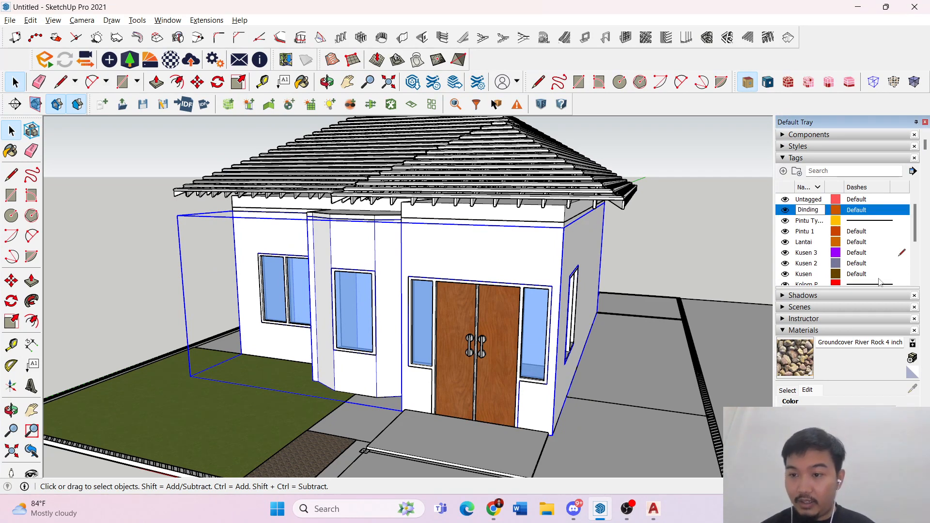
key("Return")
left_click(517, 283)
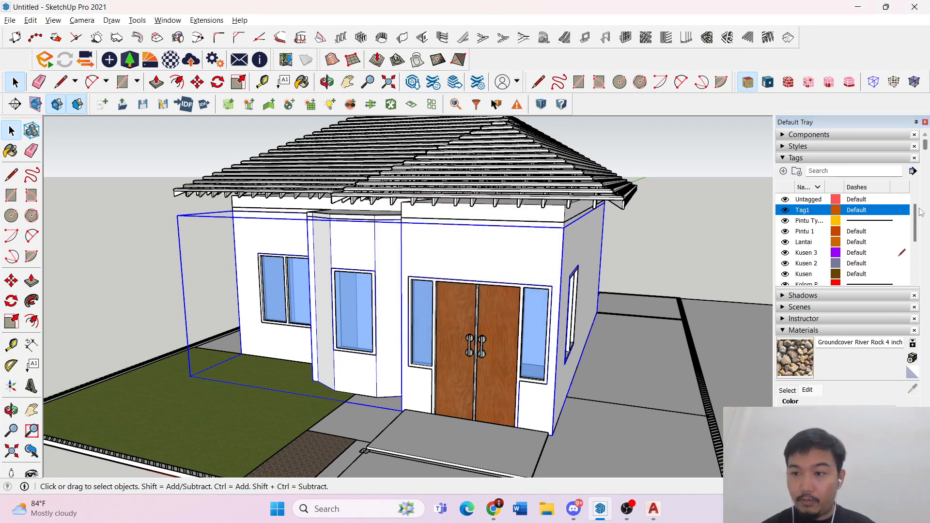
- Make Untagged the active tag and retry adding a tag named Dinding
left_click(892, 200)
left_click(896, 197)
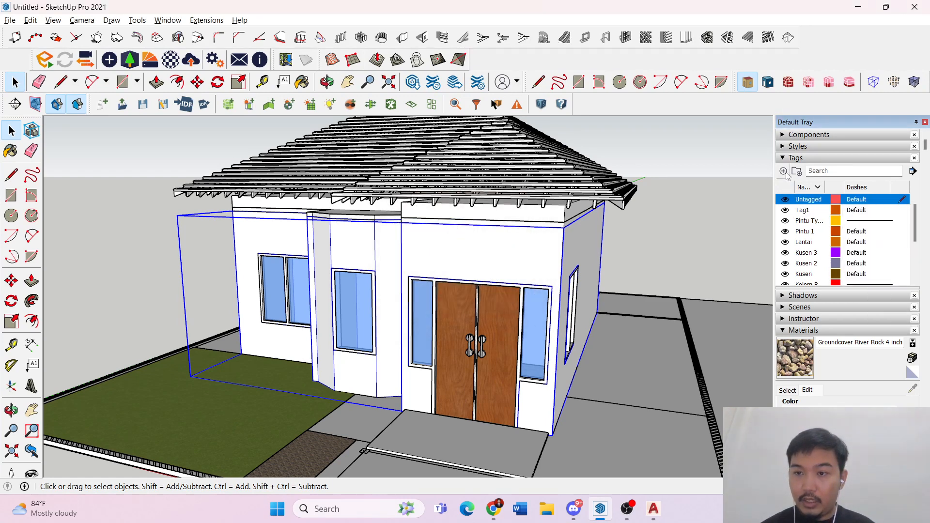
left_click(784, 173)
key("Return")
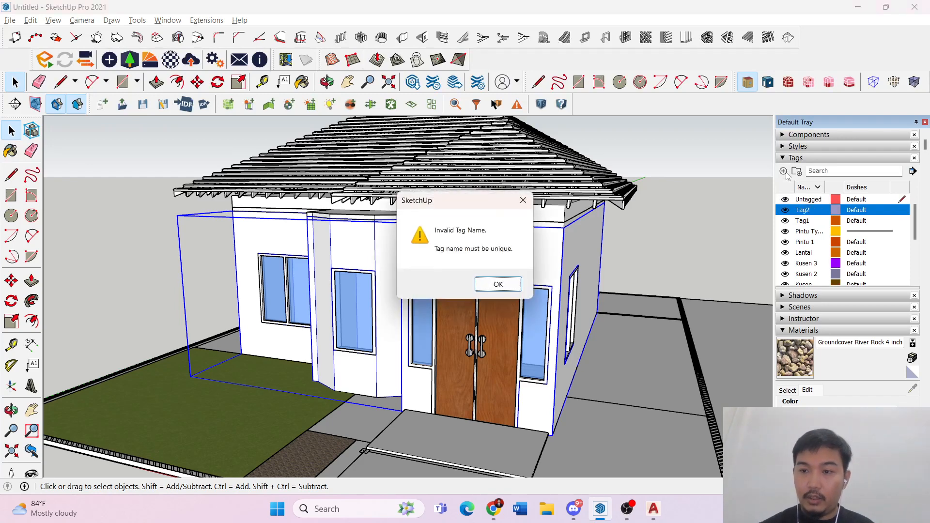
left_click(498, 284)
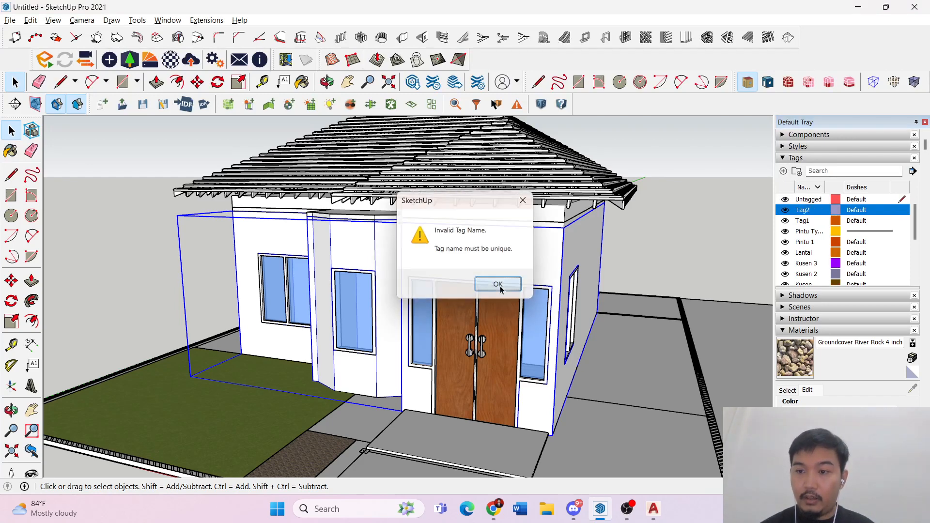
- Assign the selected entrance wall group to the existing Dinding tag and hide that tag
scroll(856, 237, "down", 6)
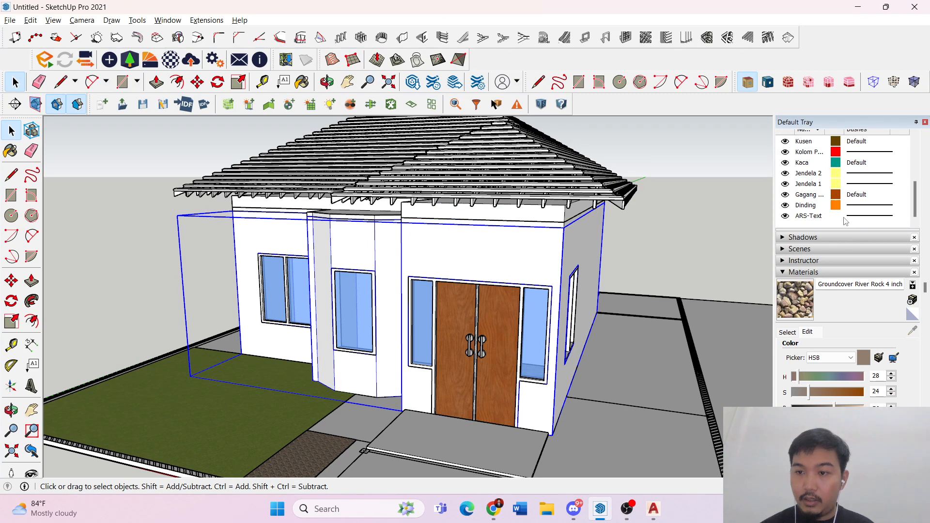
scroll(791, 212, "up", 4)
scroll(785, 252, "down", 2)
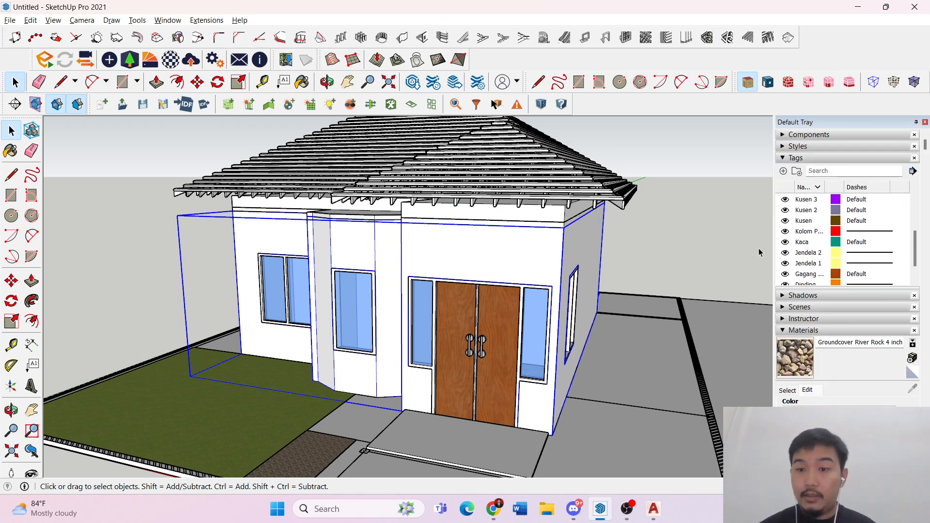
scroll(855, 395, "down", 3)
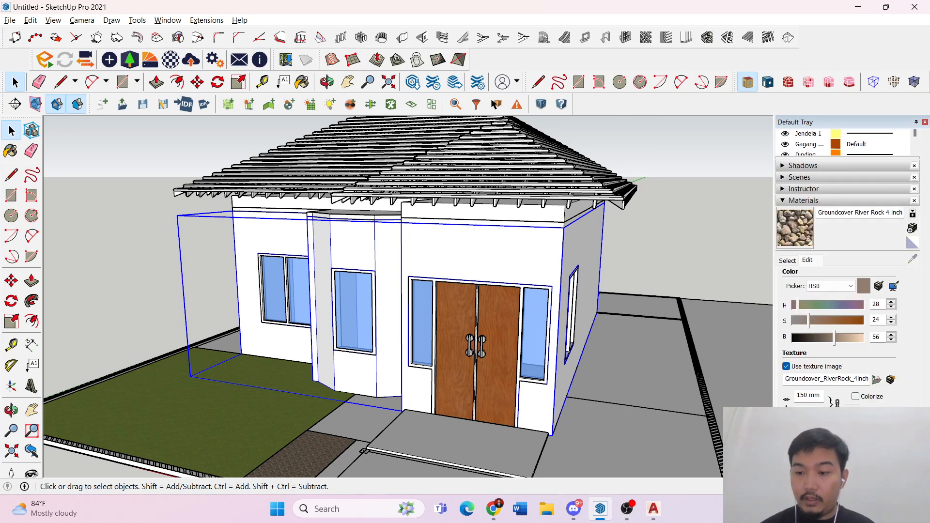
scroll(848, 290, "down", 2)
left_click(878, 392)
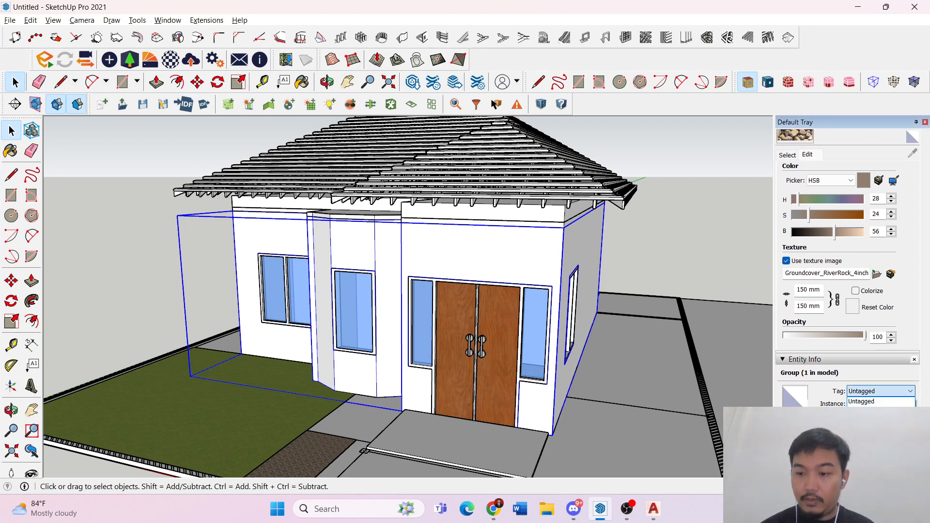
scroll(823, 223, "up", 5)
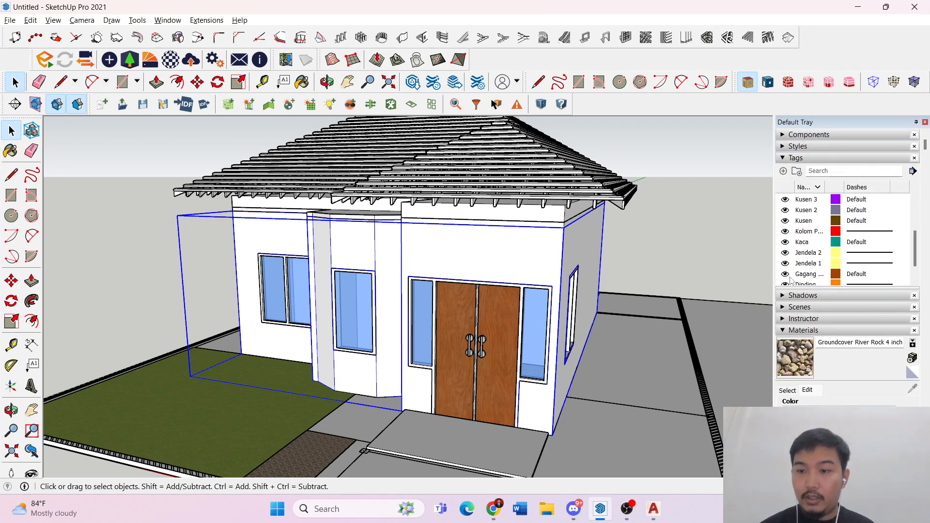
scroll(791, 281, "down", 1)
left_click(785, 263)
- Group all connected faces and edges of the ceiling slab beneath the roof framing
middle_click_drag(615, 254, 353, 164)
left_click(307, 225)
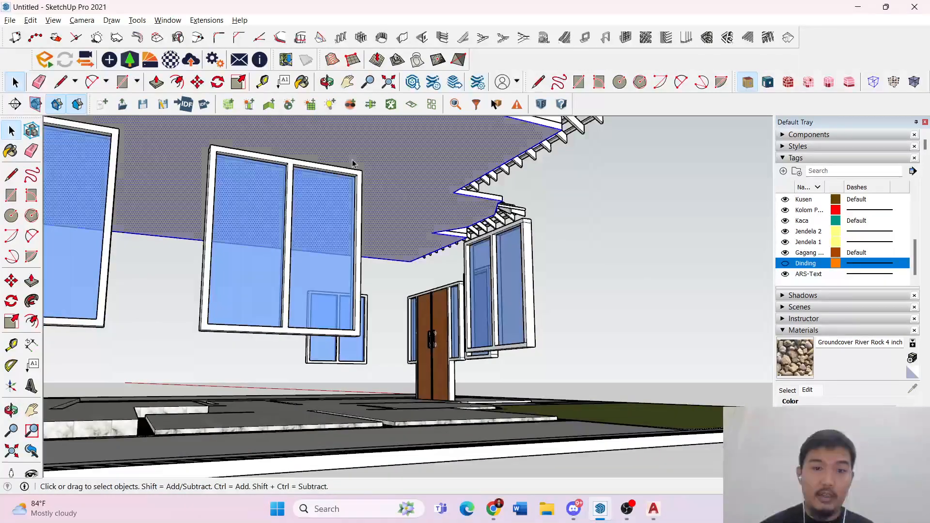
middle_click_drag(427, 158, 315, 195)
right_click(315, 195)
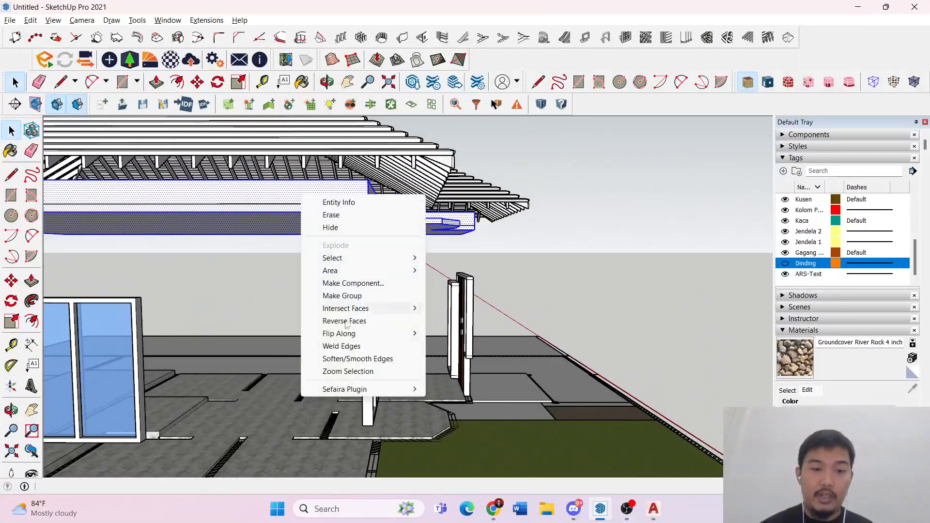
left_click(342, 296)
middle_click_drag(523, 231, 429, 271)
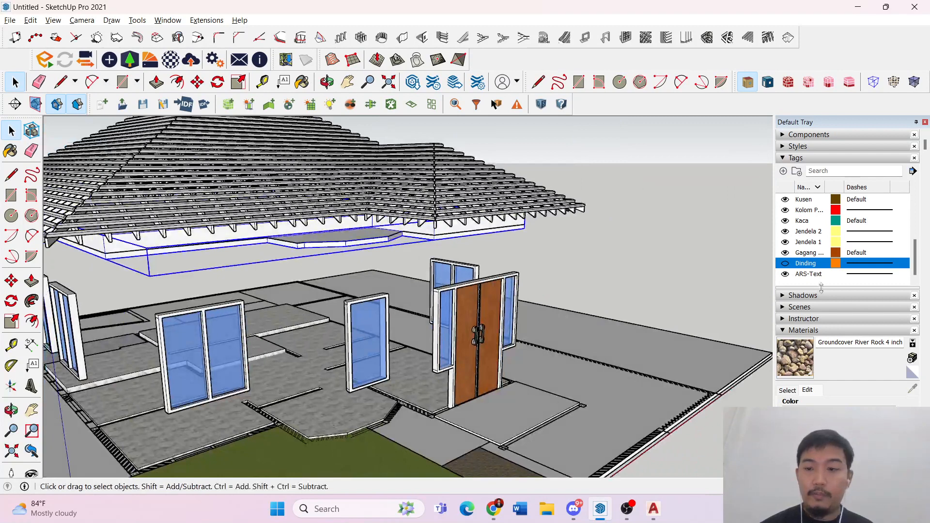
- Add a tag named Plafon and assign the ceiling group to it
left_click(783, 170)
type("Plafon")
key("Return")
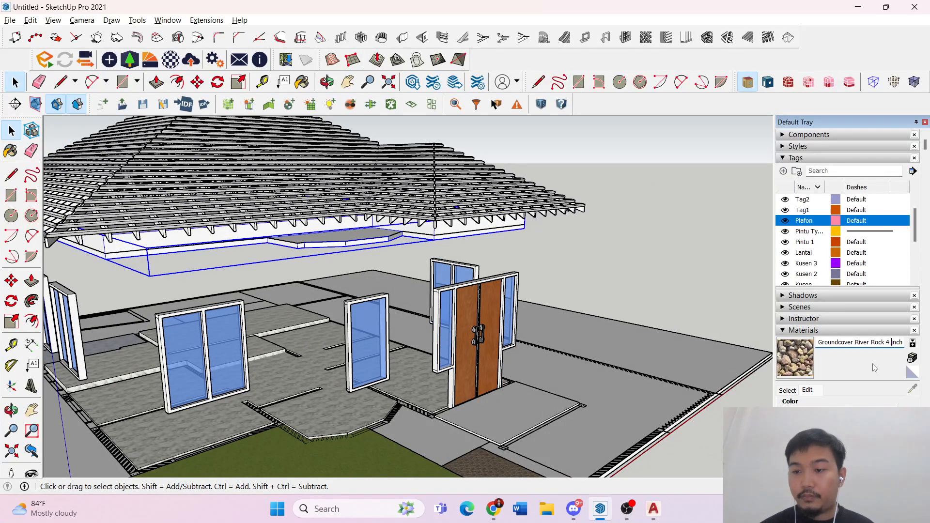
scroll(829, 401, "down", 5)
left_click(886, 390)
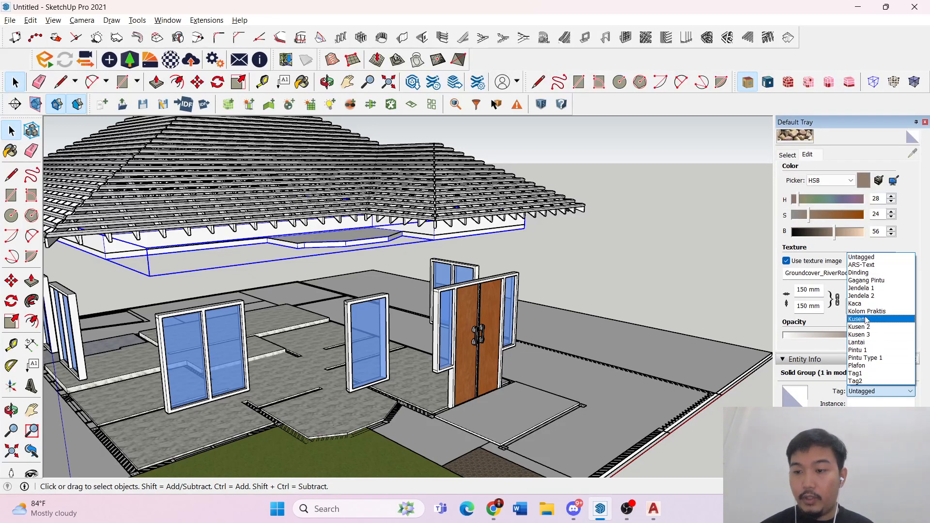
left_click(856, 366)
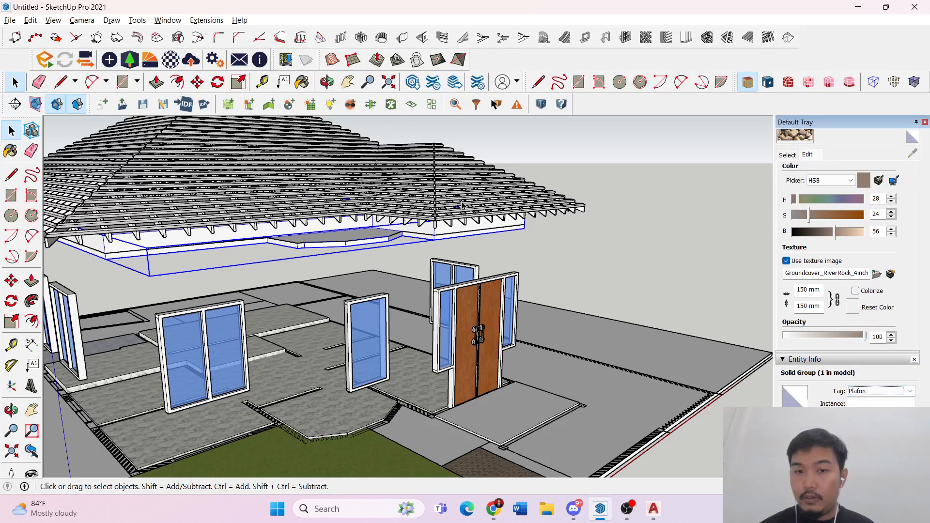
- Hide the Plafon tag to take the ceiling out of view
scroll(490, 203, "down", 2)
left_click(639, 182)
middle_click_drag(438, 199, 489, 237)
double_click(408, 168)
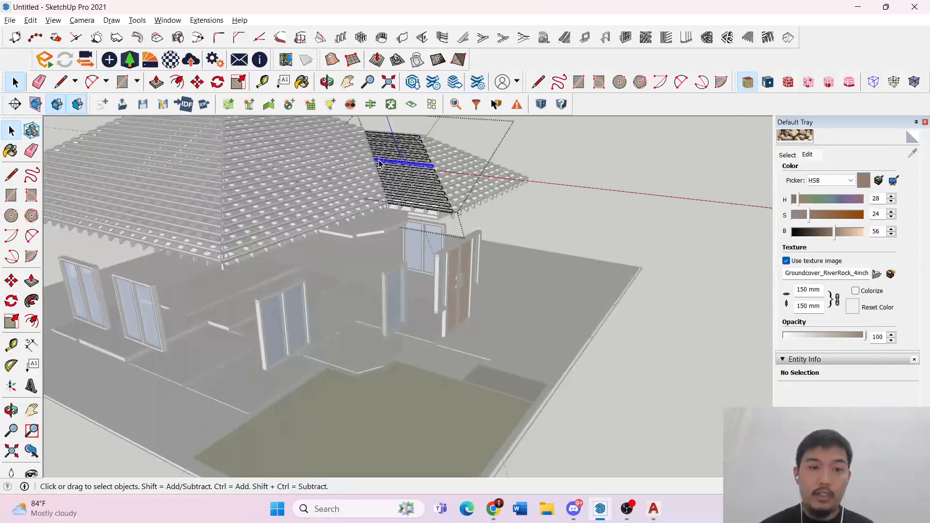
key("Escape")
middle_click_drag(245, 372, 446, 191)
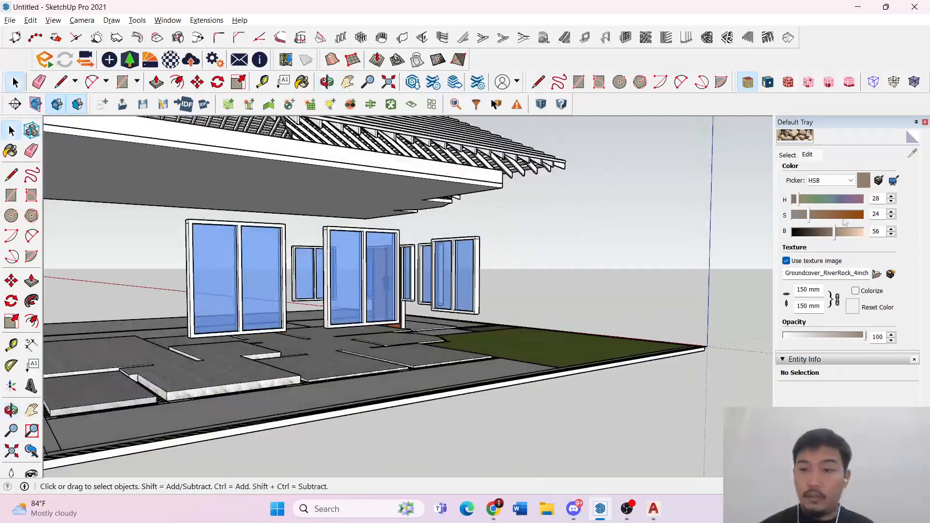
scroll(814, 223, "up", 5)
scroll(814, 223, "up", 1)
left_click(785, 232)
- Assign the remaining thin ceiling surface's entities, inside their group under the roof framing, to the Plafon tag
mouse_move(552, 167)
middle_mouse_down()
mouse_move(545, 218)
mouse_move(540, 170)
middle_mouse_up()
triple_click(444, 203)
middle_click_drag(443, 204, 310, 214)
scroll(865, 330, "down", 1)
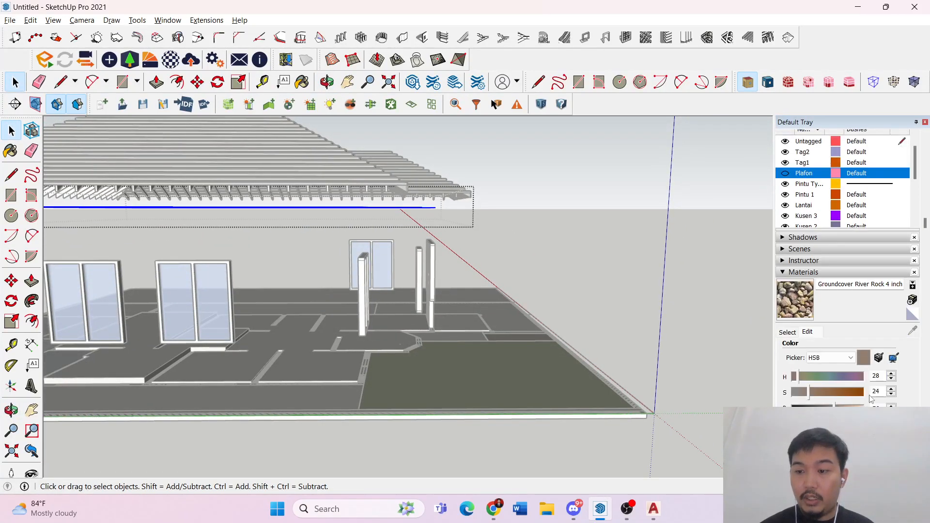
scroll(866, 339, "up", 1)
scroll(871, 359, "down", 4)
left_click(884, 394)
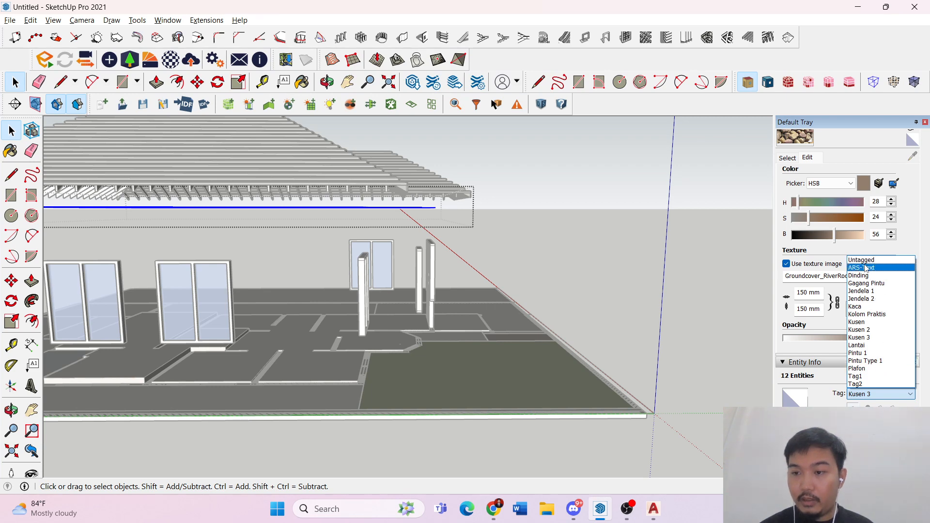
left_click(866, 376)
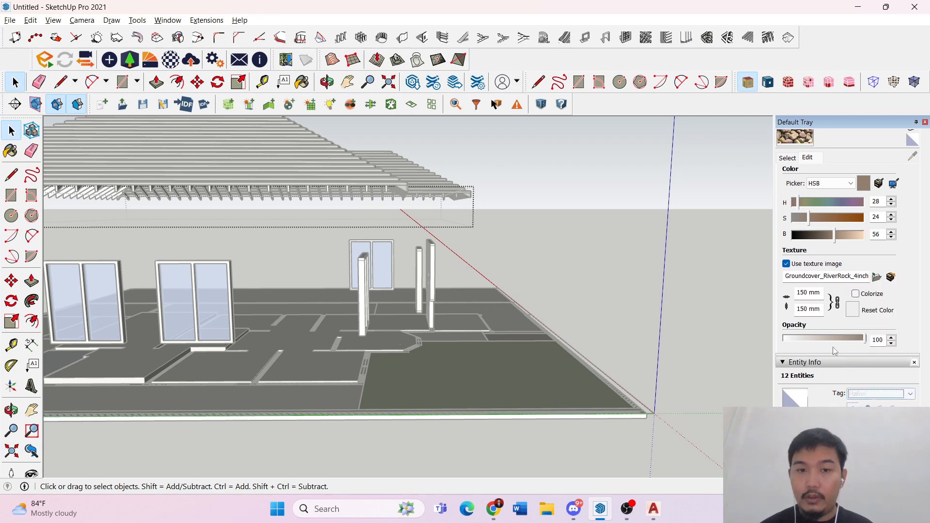
middle_click_drag(443, 232, 443, 322)
left_click(543, 194)
- Select all the separate roof framing groups and combine them into one group
middle_click_drag(310, 262, 632, 186)
scroll(634, 188, "down", 3)
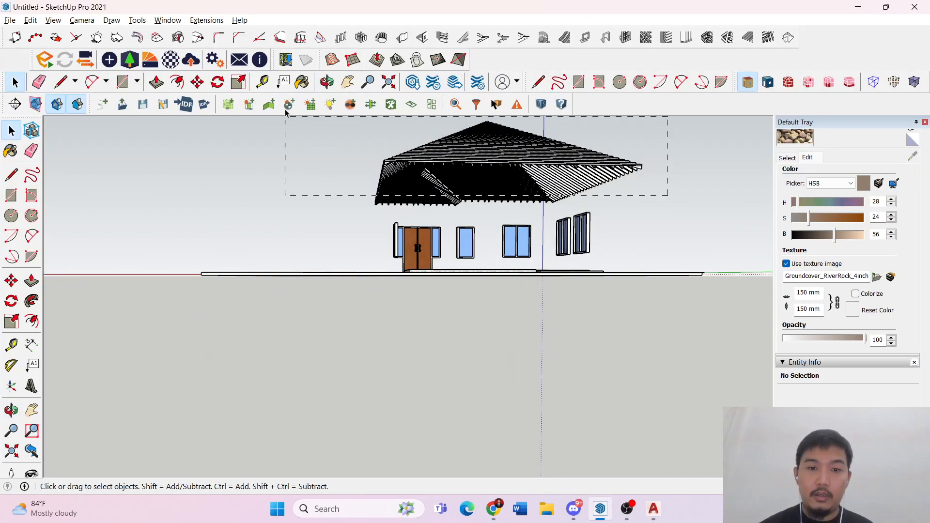
left_click_drag(284, 111, 285, 111)
middle_click_drag(472, 164, 493, 205)
right_click(574, 181)
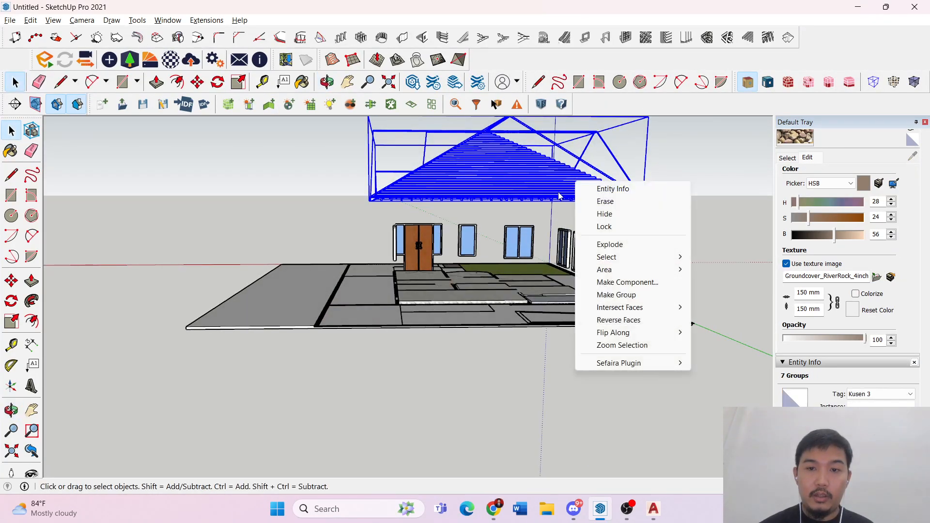
left_click(617, 293)
- Add a new tag named Rangka Atap for the selected roof framing group
middle_click_drag(616, 294, 800, 276)
scroll(799, 271, "up", 5)
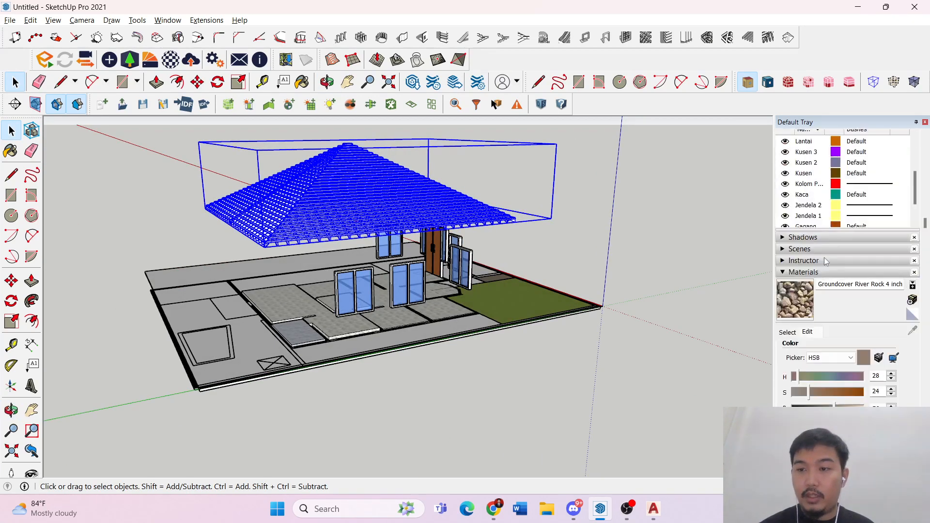
left_click(783, 172)
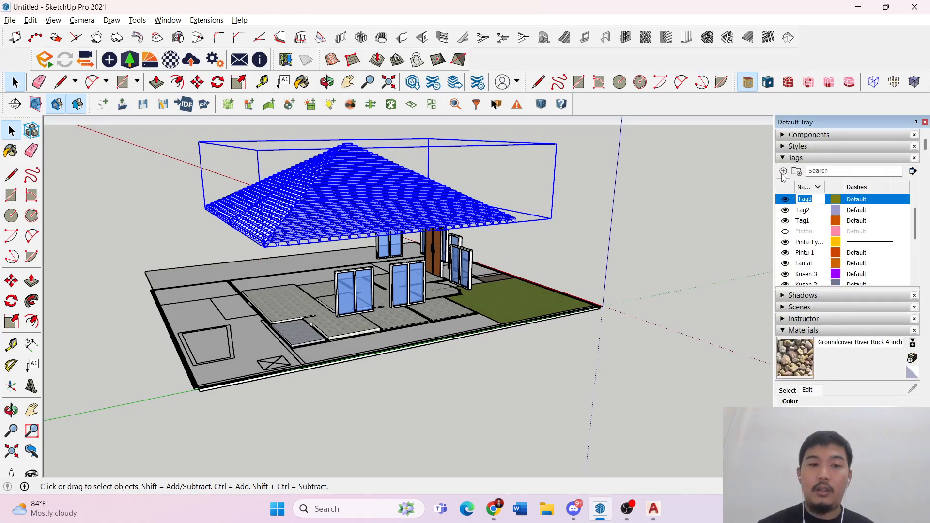
type("Rangka Atap")
key("Return")
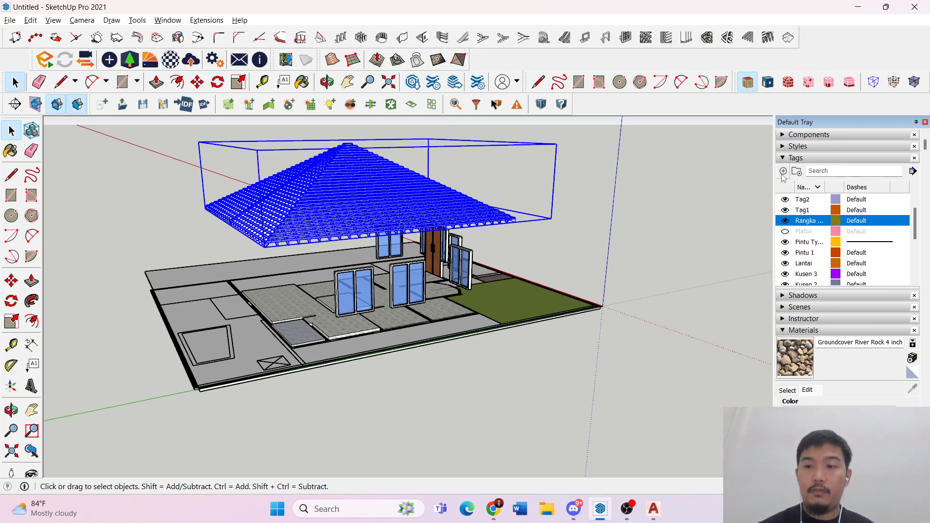
- Assign the roof framing group to the Rangka Atap tag and hide that tag
scroll(877, 372, "down", 5)
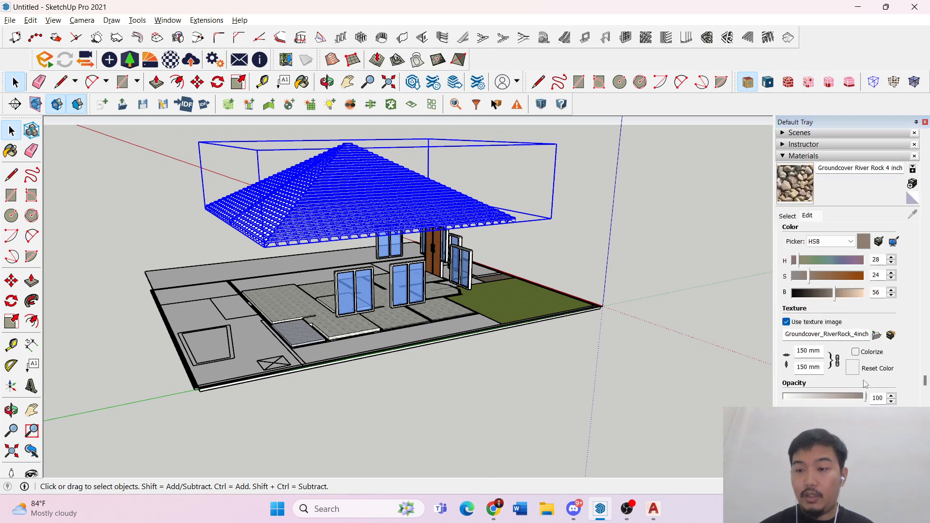
left_click(880, 391)
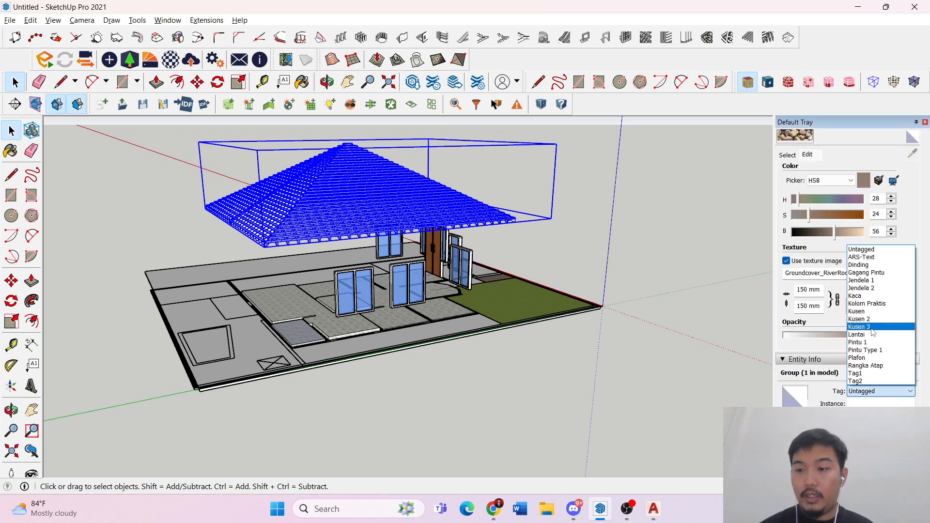
left_click(874, 366)
scroll(828, 285, "up", 5)
left_click(785, 222)
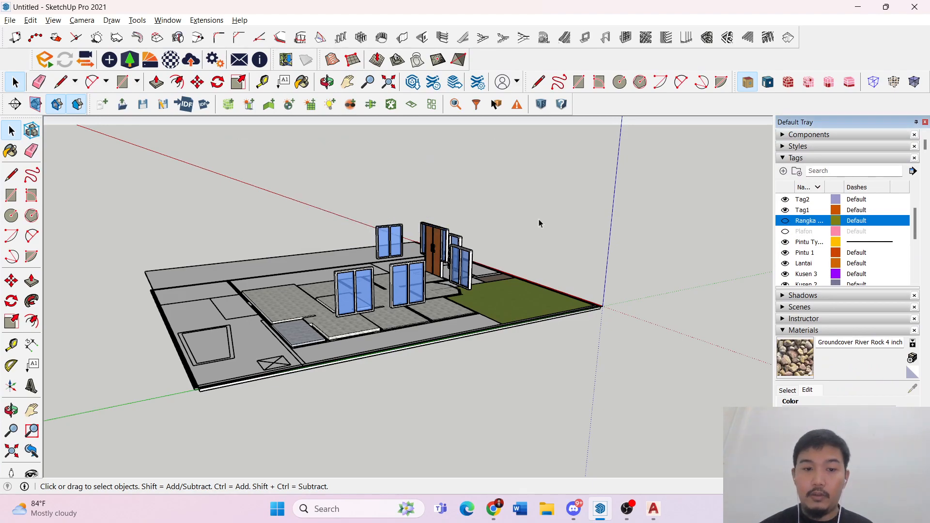
- Hide the Lantai tag and assign the remaining tiled floor group to it
scroll(539, 222, "up", 10)
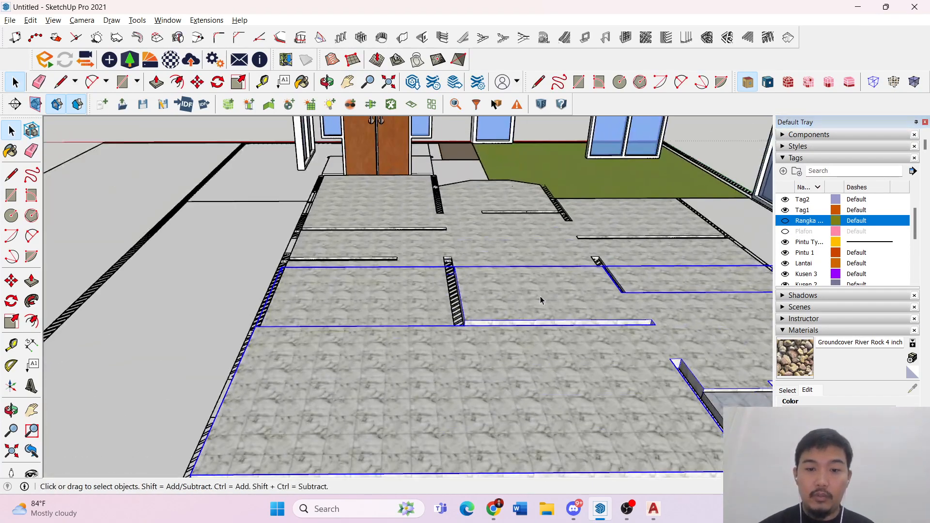
mouse_move(540, 301)
middle_mouse_down()
mouse_move(456, 367)
mouse_move(417, 359)
mouse_move(536, 284)
middle_mouse_up()
scroll(502, 287, "down", 2)
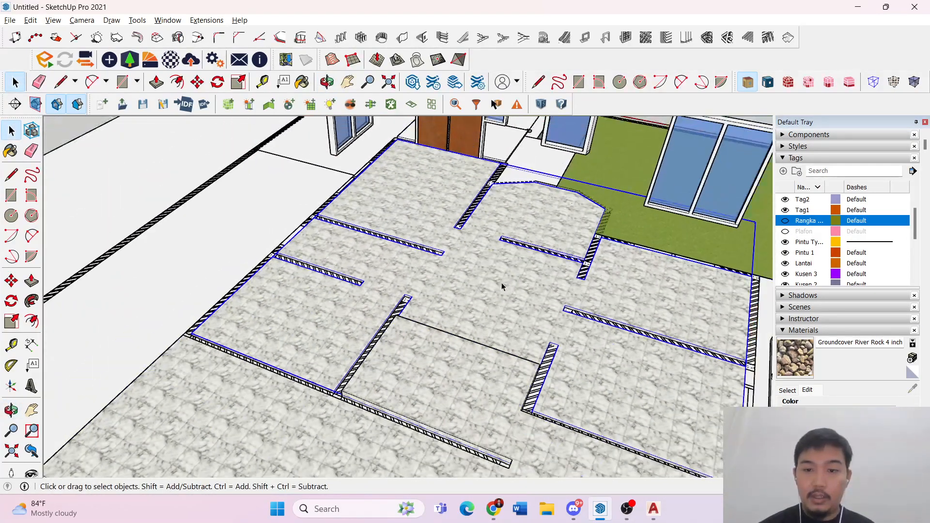
scroll(831, 252, "down", 3)
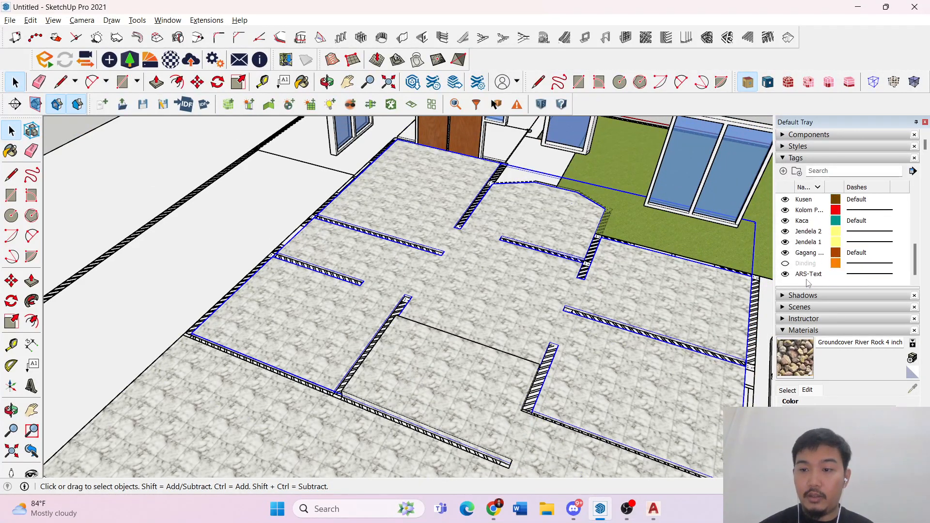
scroll(556, 303, "down", 3)
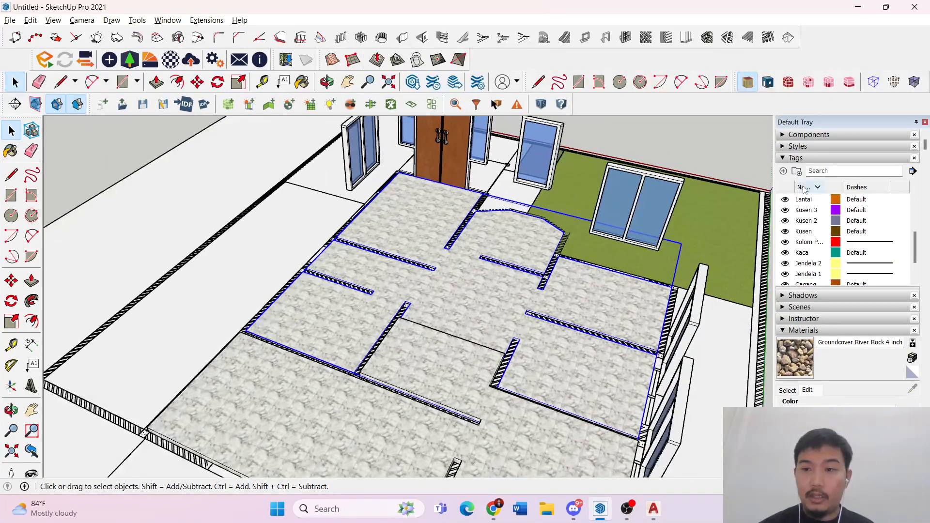
left_click(785, 199)
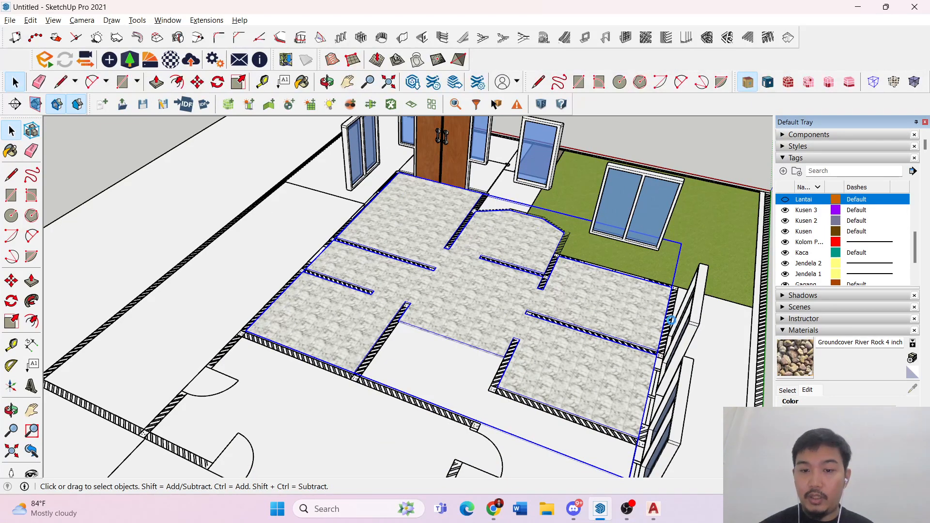
scroll(860, 390, "down", 5)
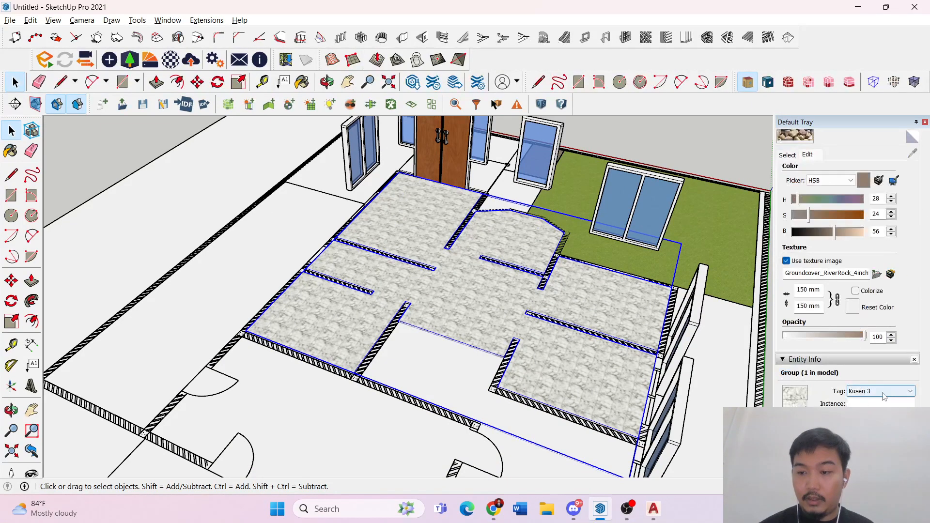
left_click(879, 391)
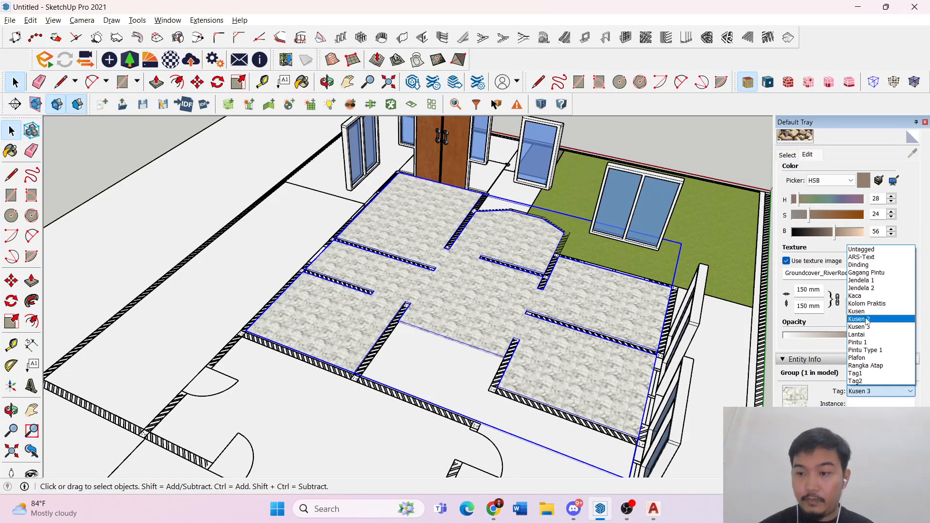
left_click(864, 334)
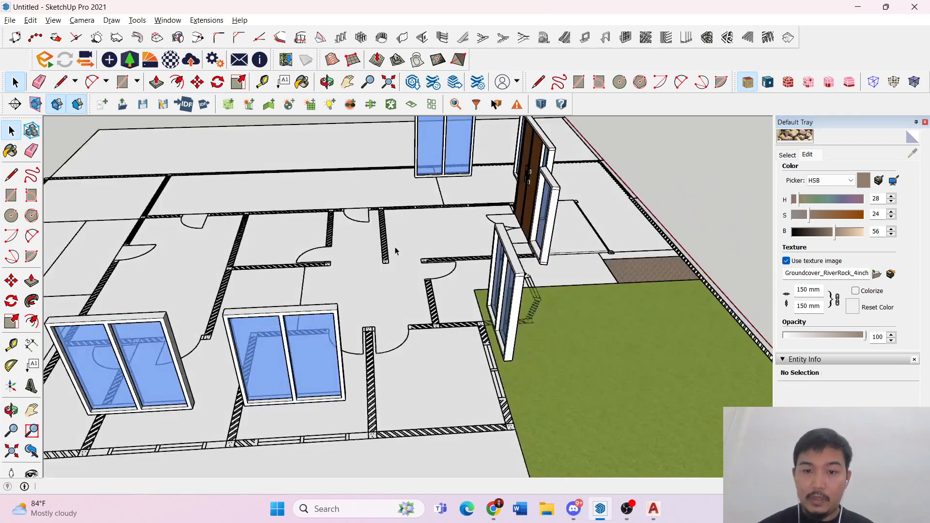
- Hide the Pintu 1, Kusen 3 and Kusen 2 tags to check which door and frame parts they hold
middle_click_drag(396, 251, 420, 237)
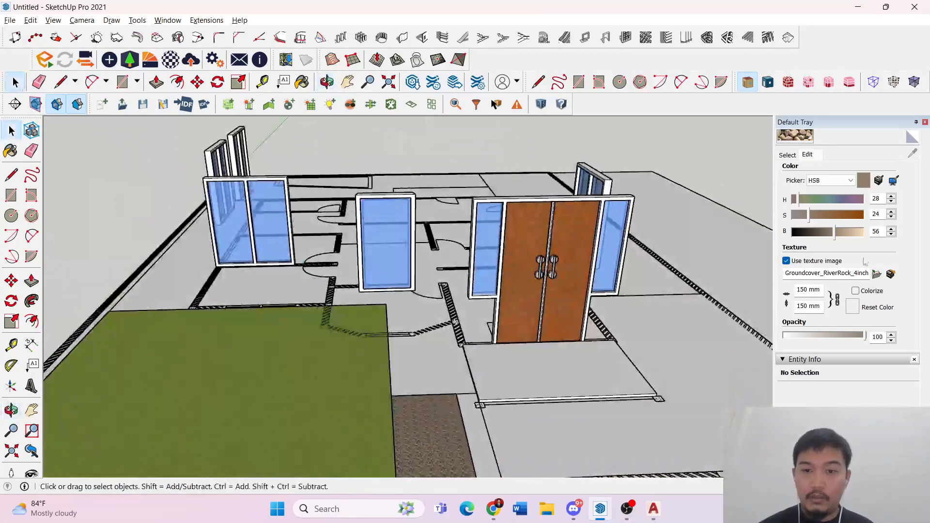
scroll(805, 251, "up", 5)
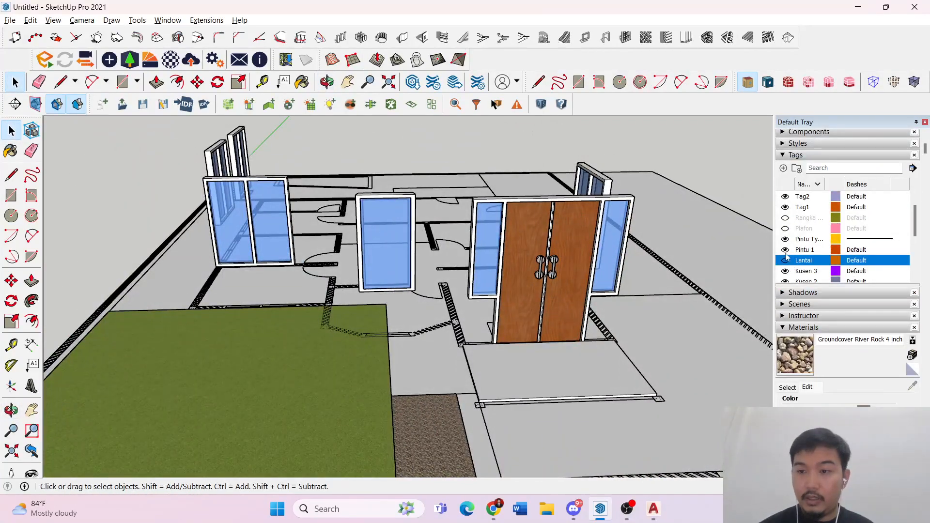
left_click(785, 249)
left_click(785, 249)
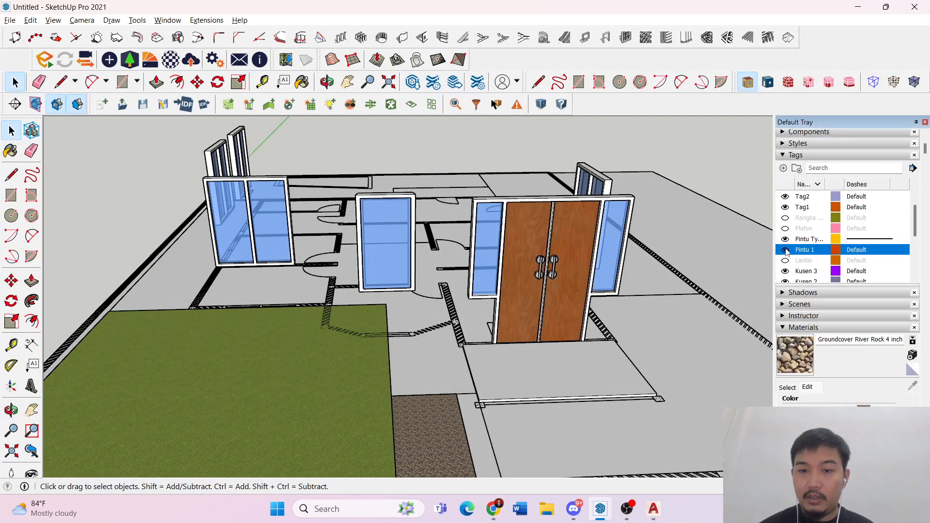
scroll(785, 252, "down", 1)
left_click(785, 218)
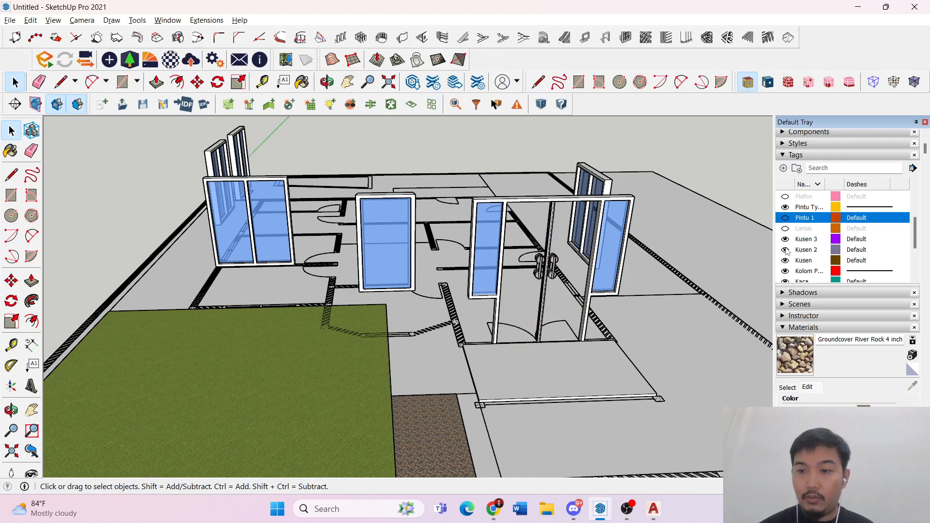
left_click(785, 239)
left_click(785, 249)
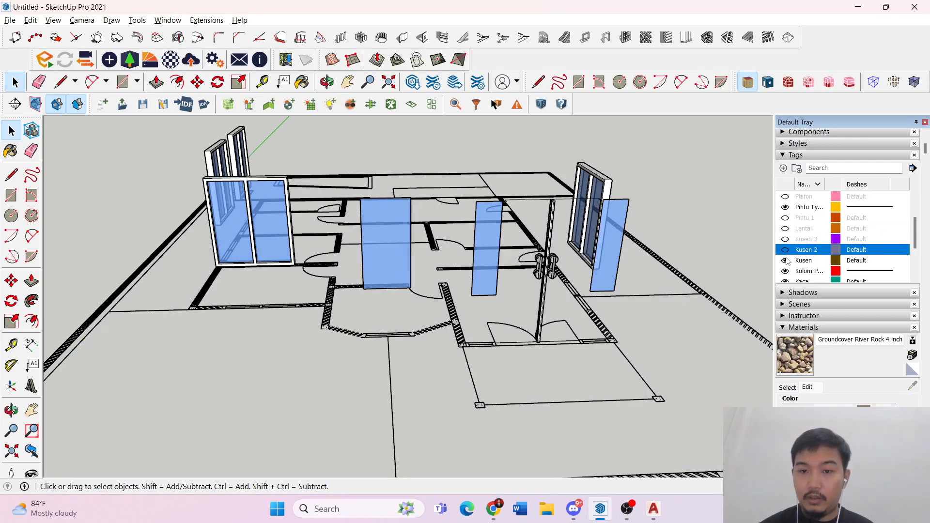
- Hide the Kusen, Kolom Praktis, Kaca and Gagang Pintu tags and check which geometry is left over the floor plan
left_click(785, 260)
left_click(785, 270)
left_click(785, 281)
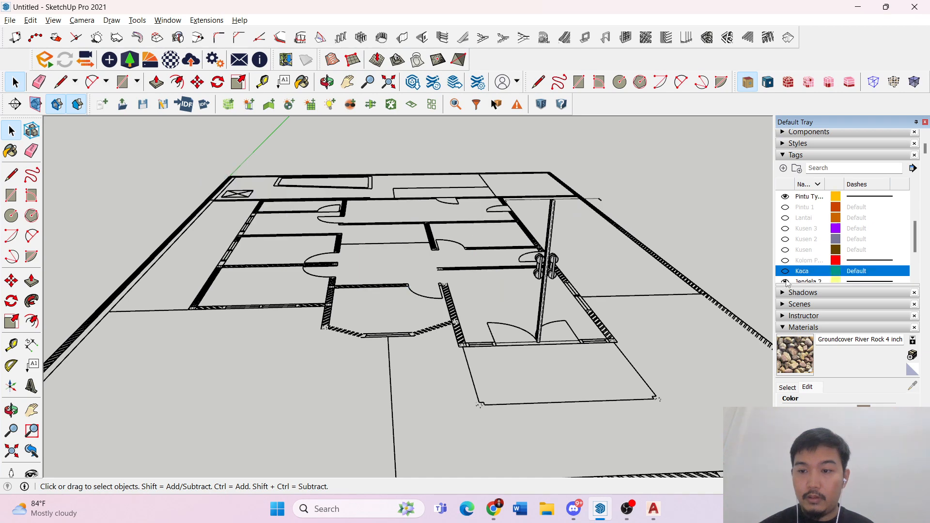
scroll(787, 278, "down", 2)
scroll(795, 259, "down", 1)
left_click(785, 192)
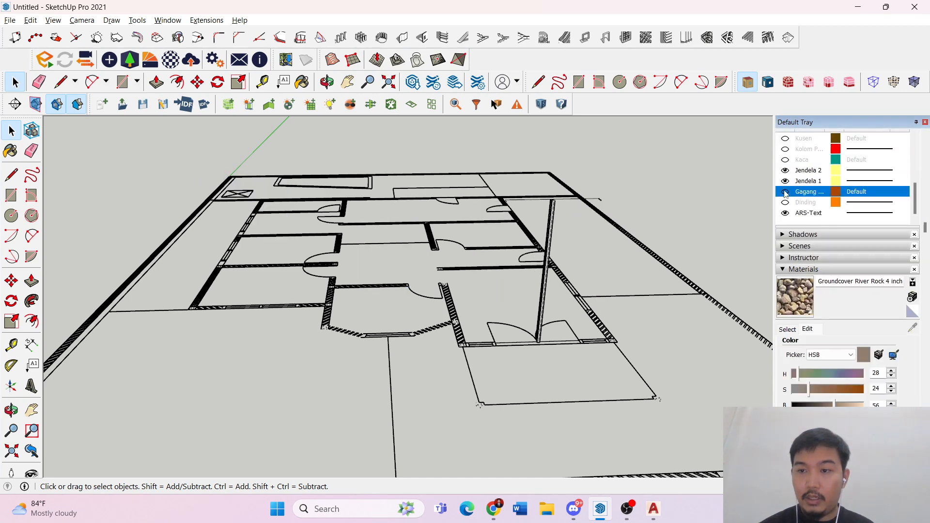
scroll(649, 236, "up", 5)
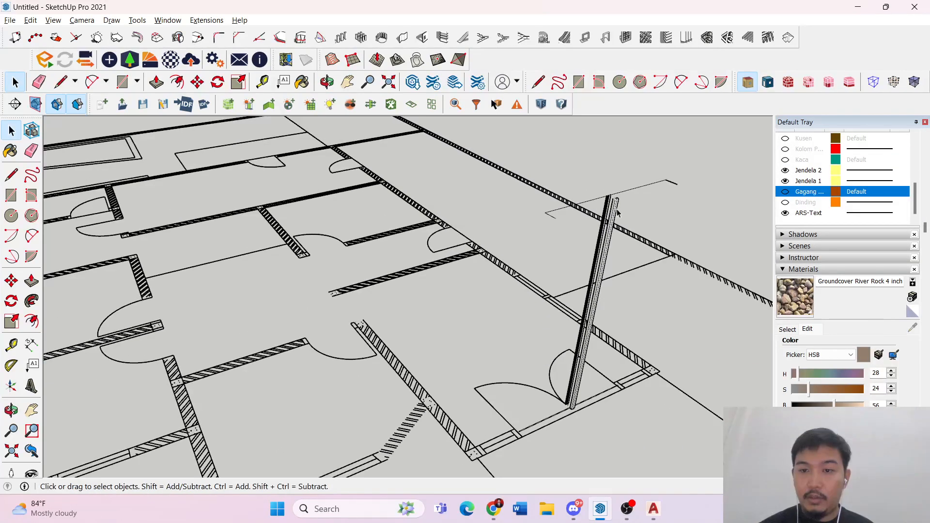
scroll(494, 257, "down", 8)
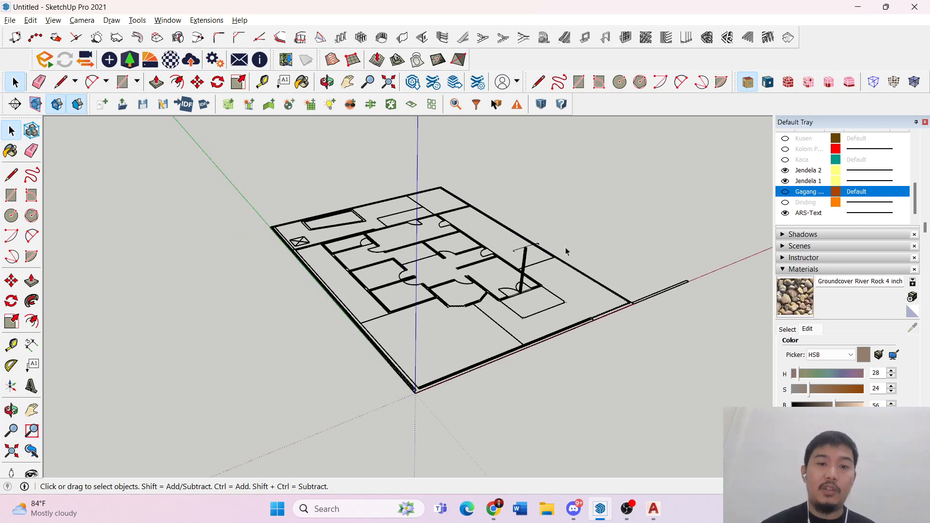
- Show the Rangka Atap, Plafon, Pintu 1, Lantai and Kusen 3 tags again
scroll(797, 221, "up", 5)
scroll(797, 225, "up", 2)
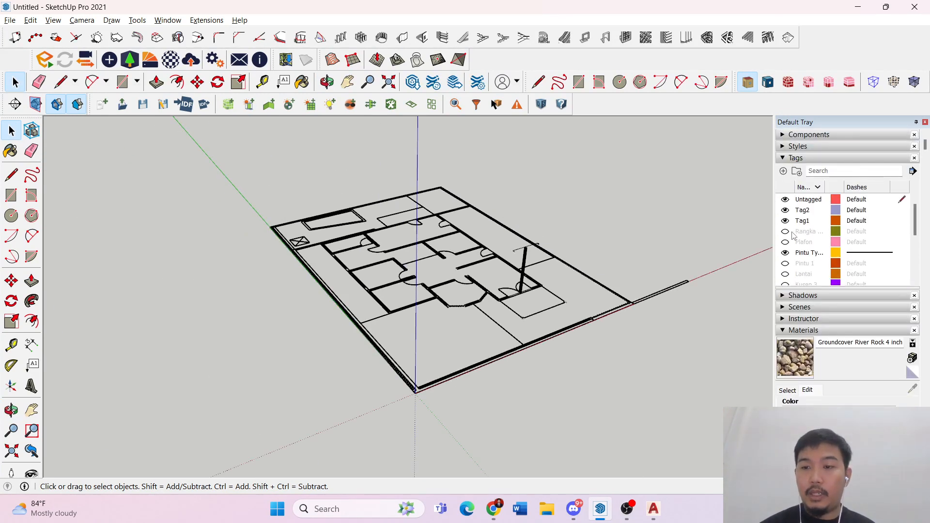
left_click(786, 232)
left_click(785, 242)
left_click(785, 264)
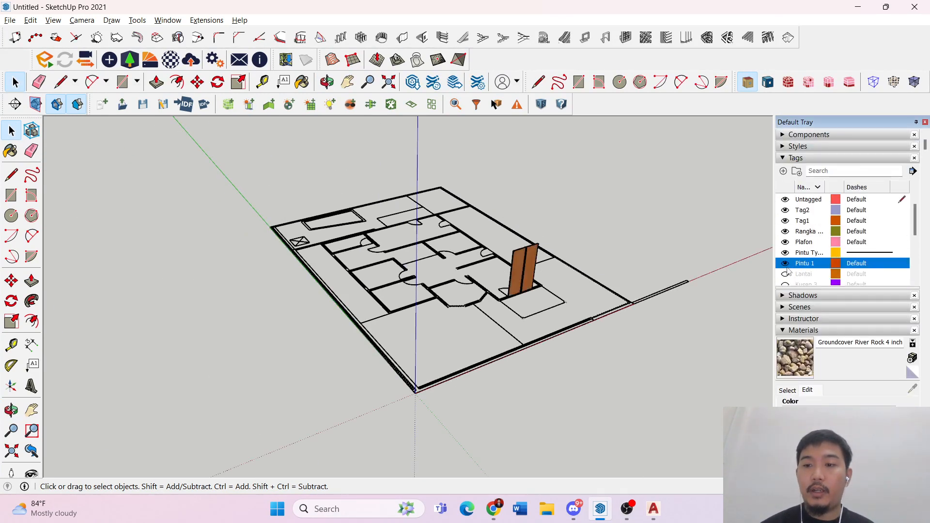
left_click(785, 274)
left_click(785, 285)
- Show the Kusen 2, Kusen, Kolom Praktis, Kaca, Gagang Pintu and Dinding tags again
scroll(790, 257, "down", 3)
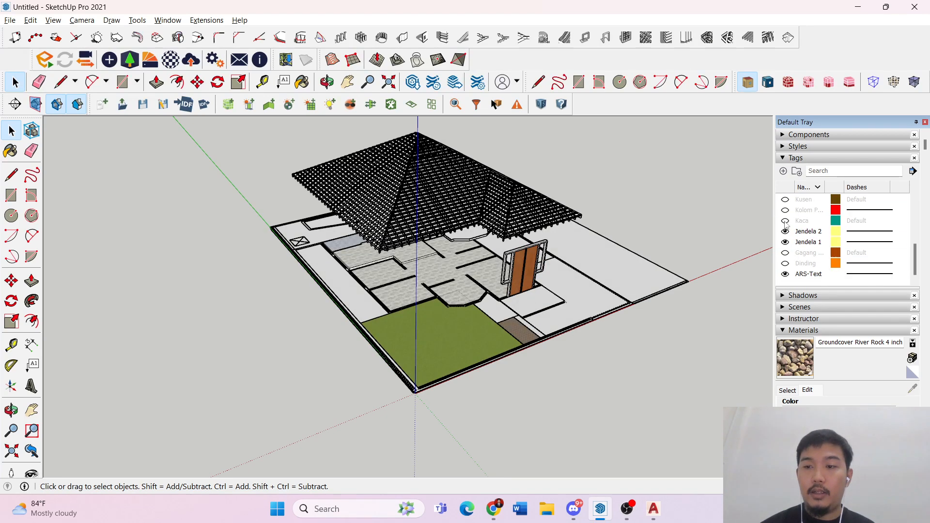
scroll(784, 213, "up", 1)
left_click(785, 221)
left_click(785, 232)
left_click(785, 243)
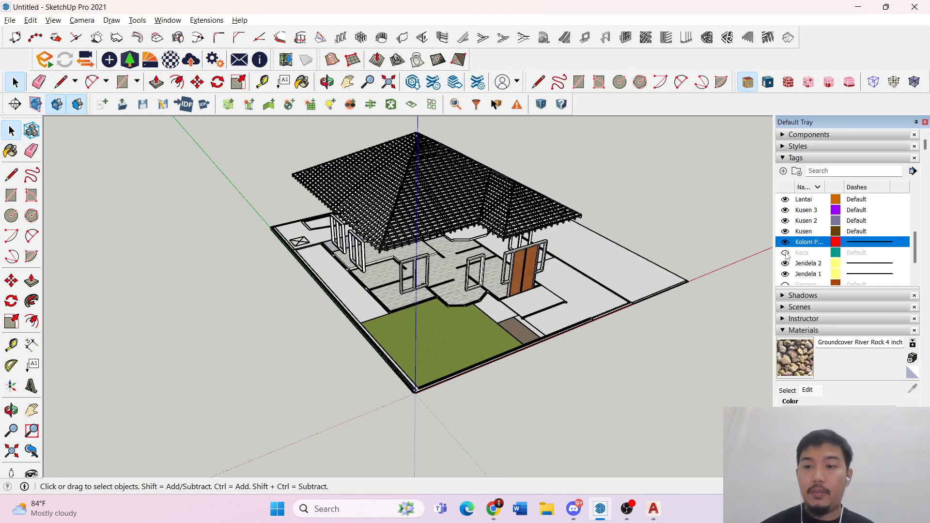
left_click(785, 253)
scroll(786, 256, "down", 3)
left_click(785, 194)
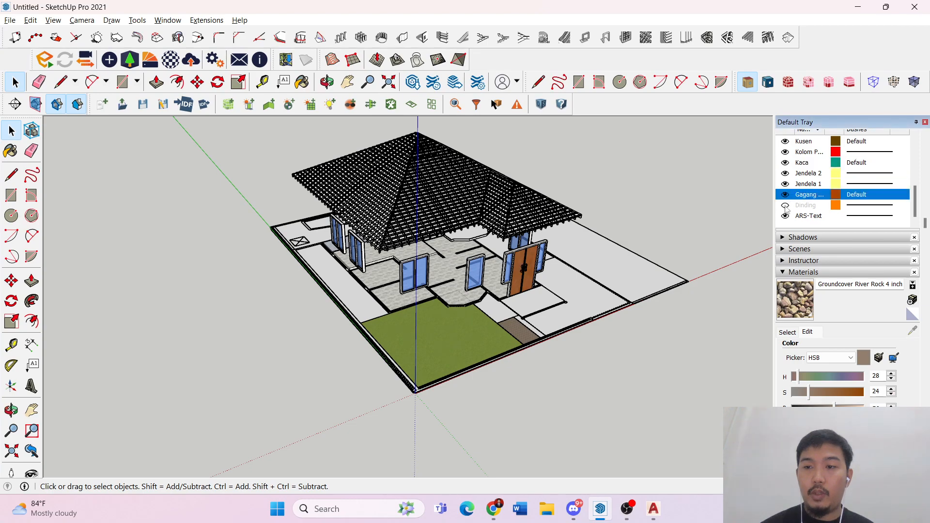
left_click(785, 205)
- Examine the complete house from all sides, including the walls, roof framing, windows and front entrance
scroll(786, 203, "up", 3)
mouse_move(605, 218)
middle_mouse_down()
mouse_move(694, 155)
mouse_move(368, 228)
mouse_move(482, 201)
mouse_move(571, 203)
middle_mouse_up()
mouse_move(436, 243)
middle_mouse_down()
mouse_move(527, 238)
mouse_move(624, 255)
middle_mouse_up()
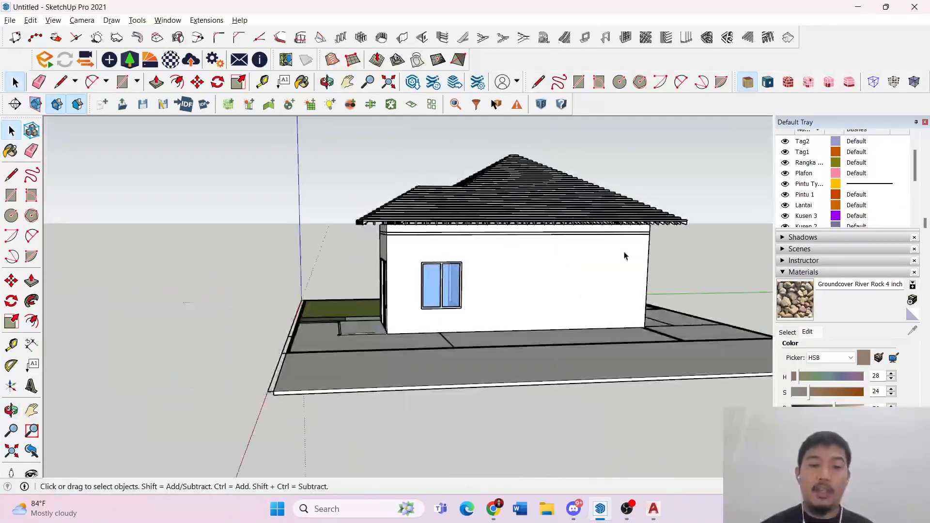
mouse_move(242, 281)
middle_mouse_down()
mouse_move(334, 297)
mouse_move(531, 212)
mouse_move(625, 213)
middle_mouse_up()
middle_click_drag(329, 245, 685, 317)
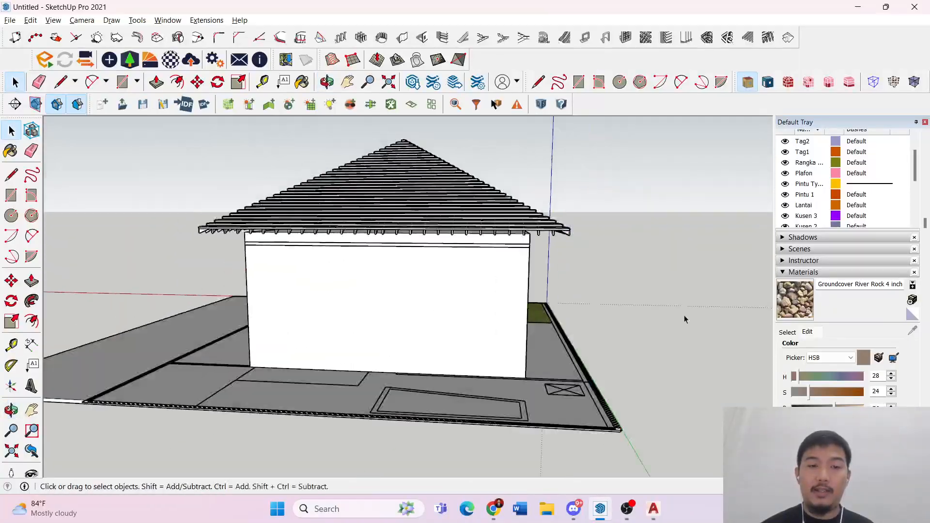
mouse_move(460, 281)
middle_mouse_down()
mouse_move(660, 312)
mouse_move(604, 326)
middle_mouse_up()
scroll(522, 265, "up", 3)
middle_click_drag(358, 271, 460, 243)
middle_click_drag(300, 256, 513, 271)
scroll(391, 301, "down", 3)
scroll(391, 300, "down", 5)
middle_click_drag(391, 300, 271, 330)
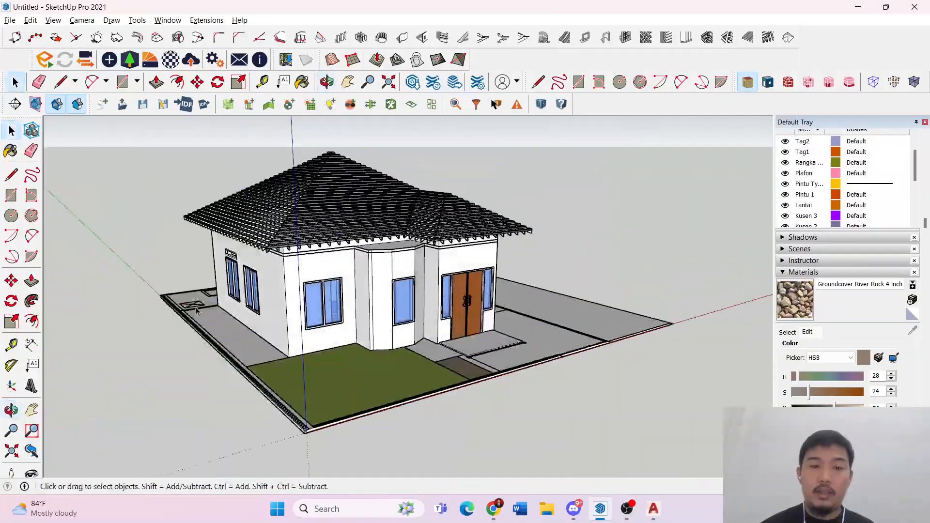
middle_click_drag(416, 271, 338, 267)
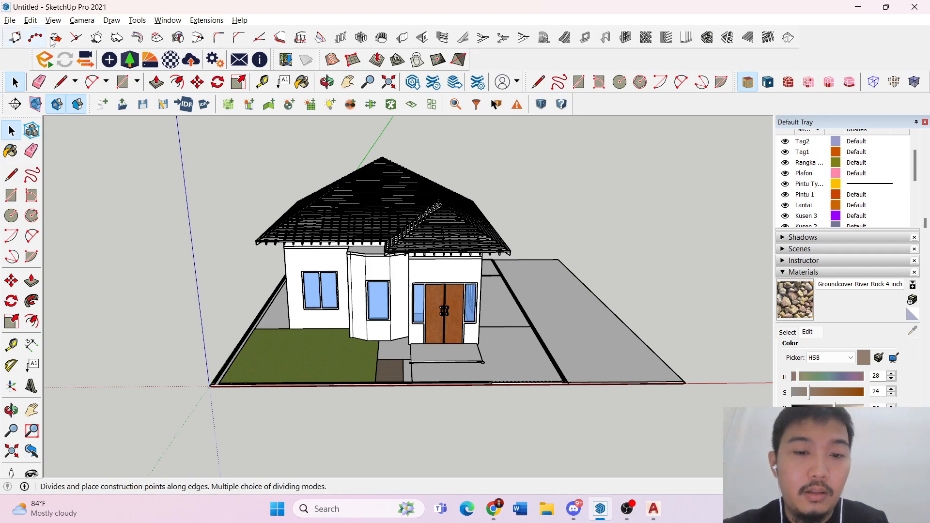
middle_click_drag(550, 206, 460, 274)
key("space")
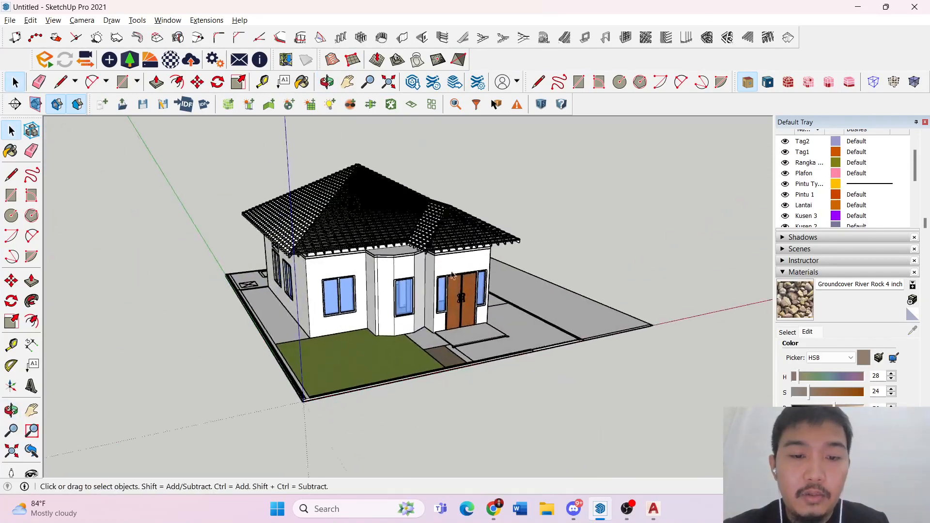
scroll(457, 288, "up", 5)
scroll(460, 287, "down", 3)
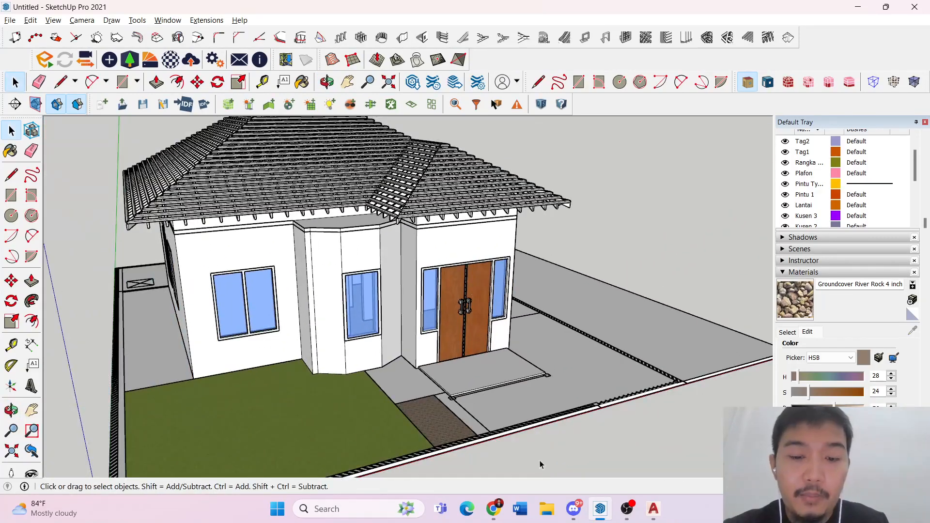
- Switch to Chrome to view the 1001bit Tools (Freeware) page in the Extension Warehouse
left_click(493, 509)
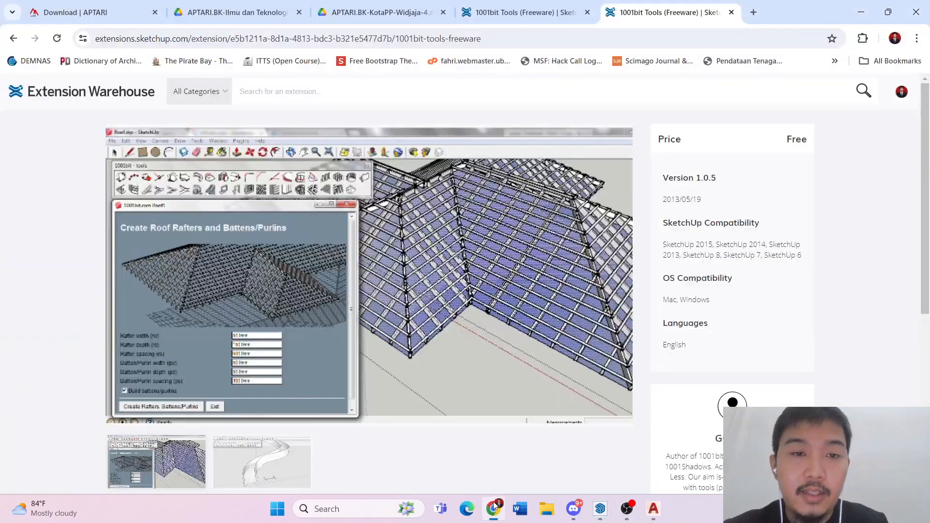
- Search Google for 3d warehouse in a new browser tab and open the 3D Warehouse site
left_click(754, 12)
type("3")
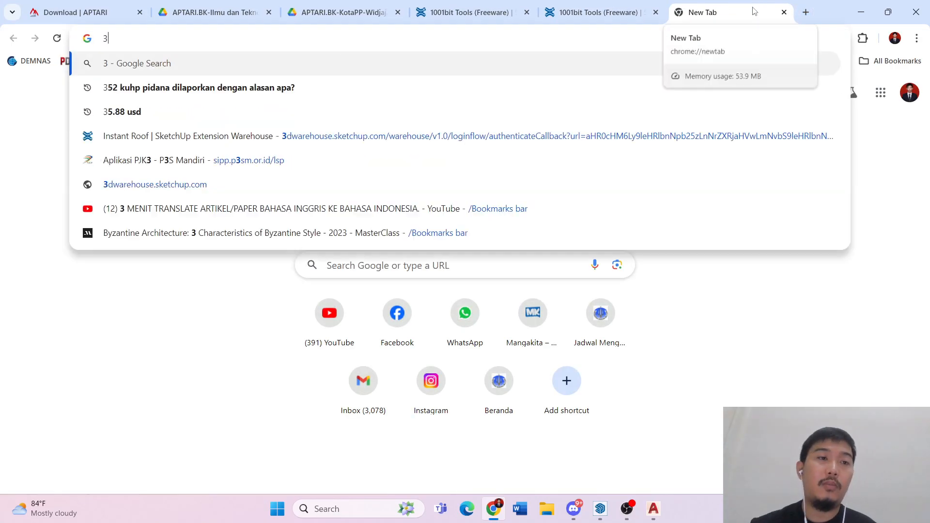
type("d ware")
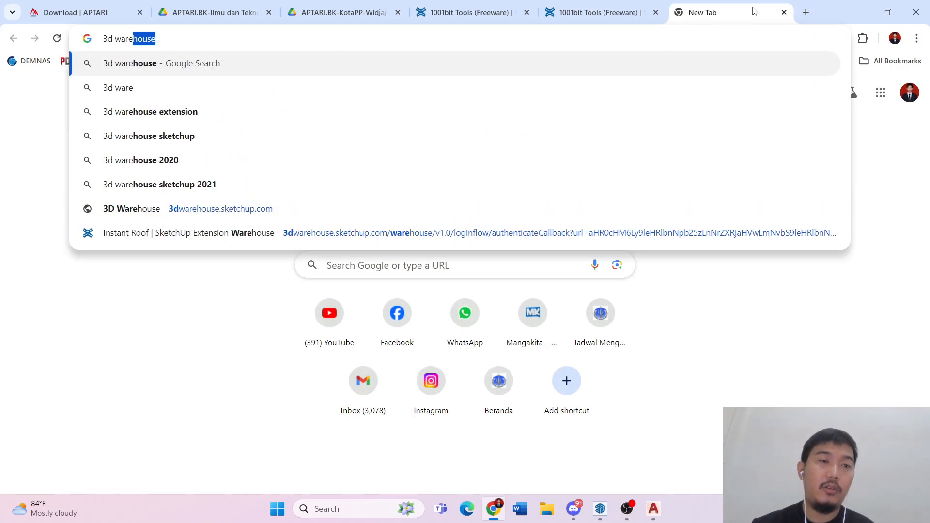
key("Return")
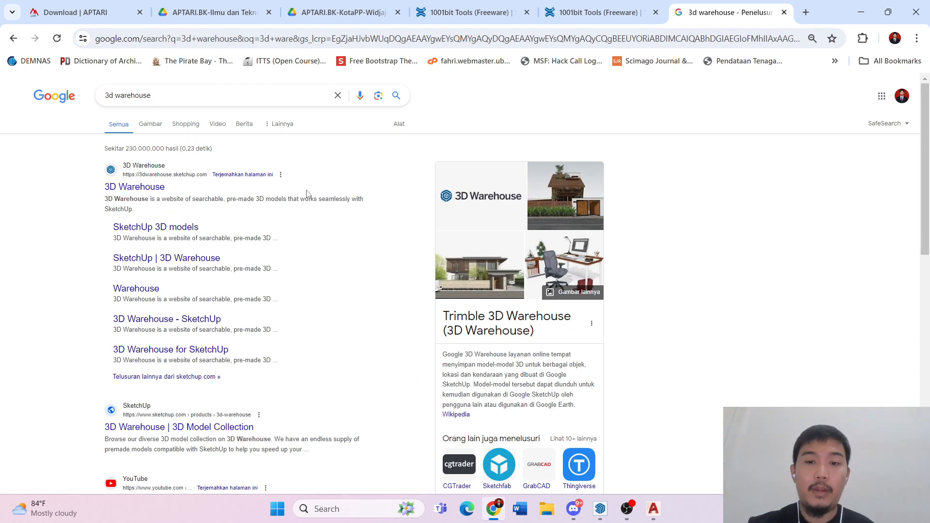
left_click(145, 188)
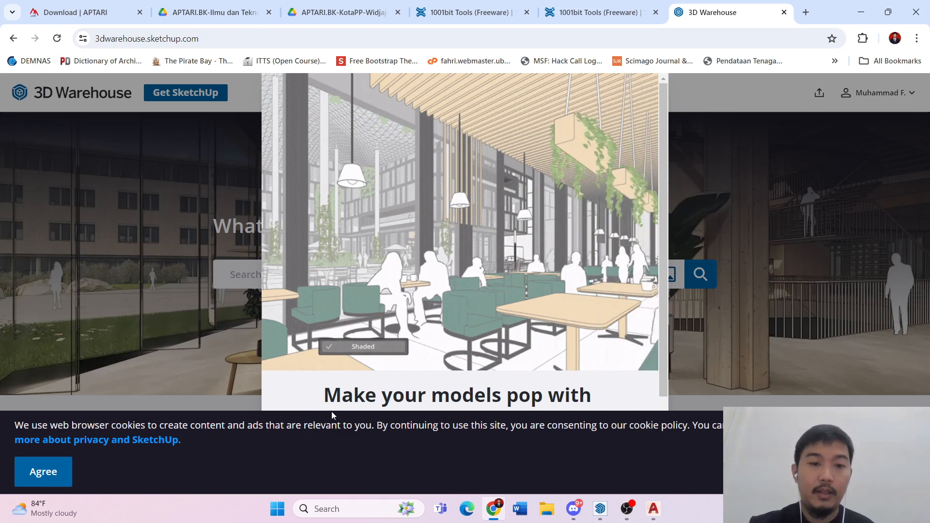
- Dismiss the cookie notice and the SketchUp 2024 announcement, and search 3D Warehouse for jendela
left_click(46, 474)
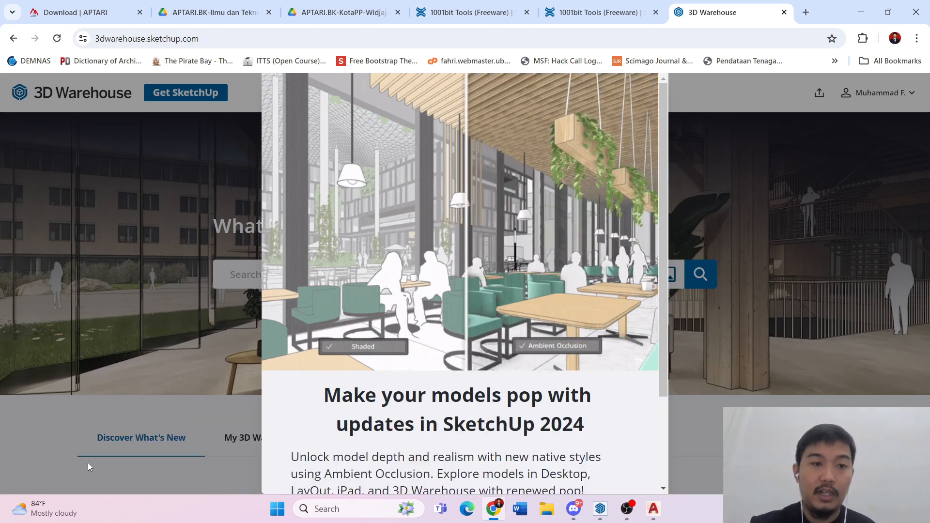
scroll(605, 218, "down", 2)
left_click(459, 450)
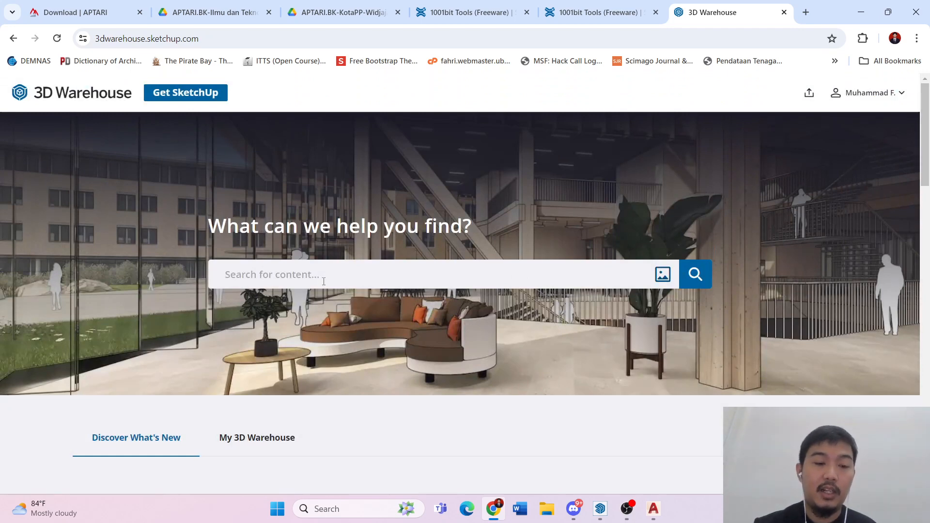
key("Return")
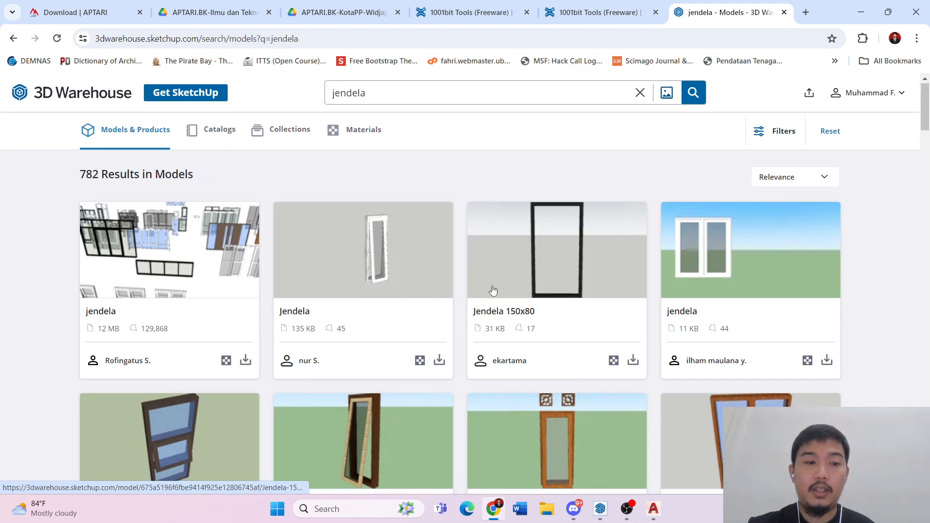
- Browse the jendela model results for window and door designs that could suit the house
scroll(484, 291, "down", 3)
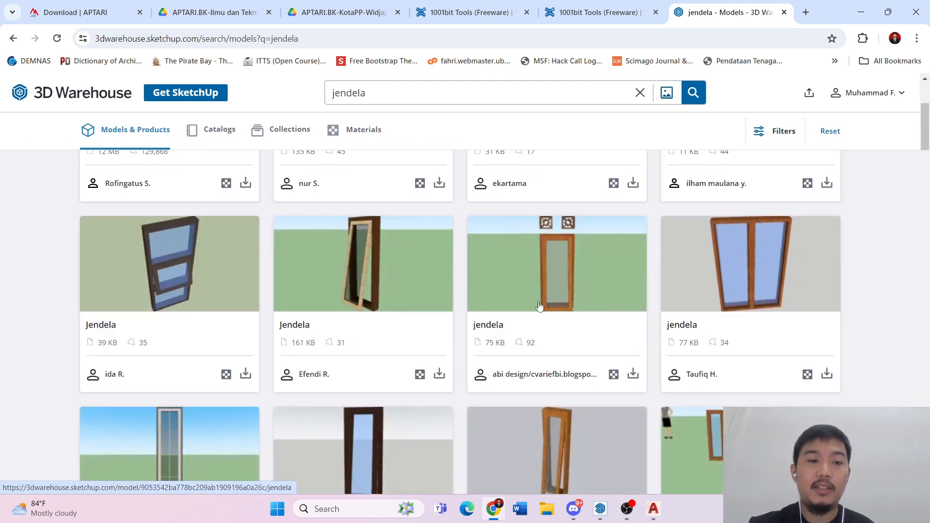
scroll(553, 310, "down", 4)
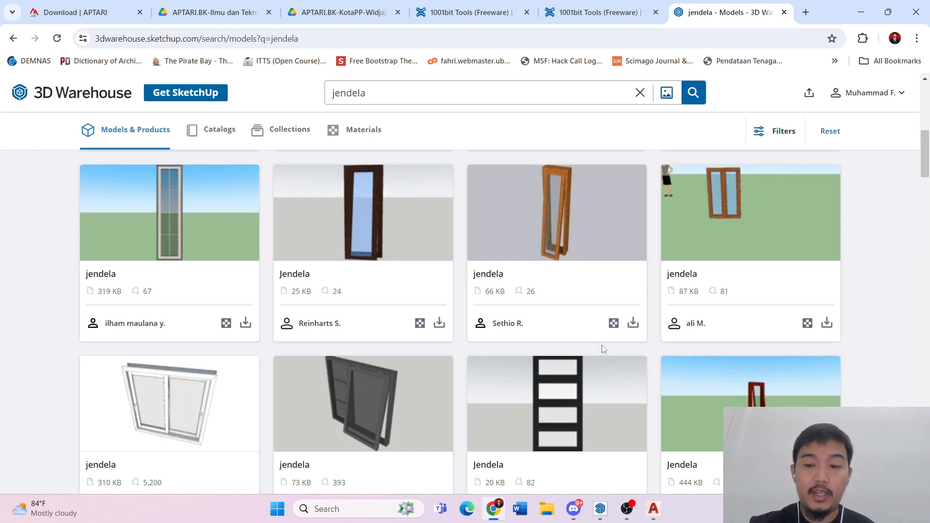
scroll(547, 298, "down", 10)
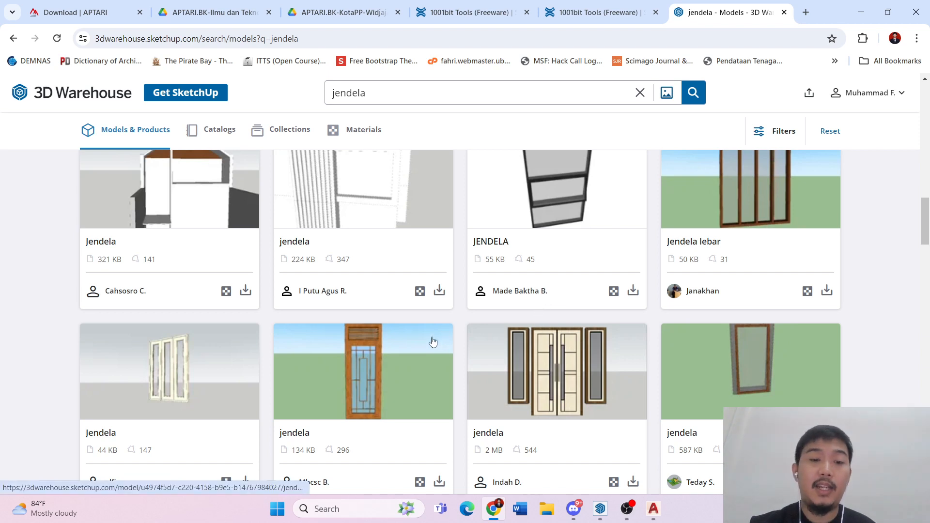
scroll(376, 367, "down", 3)
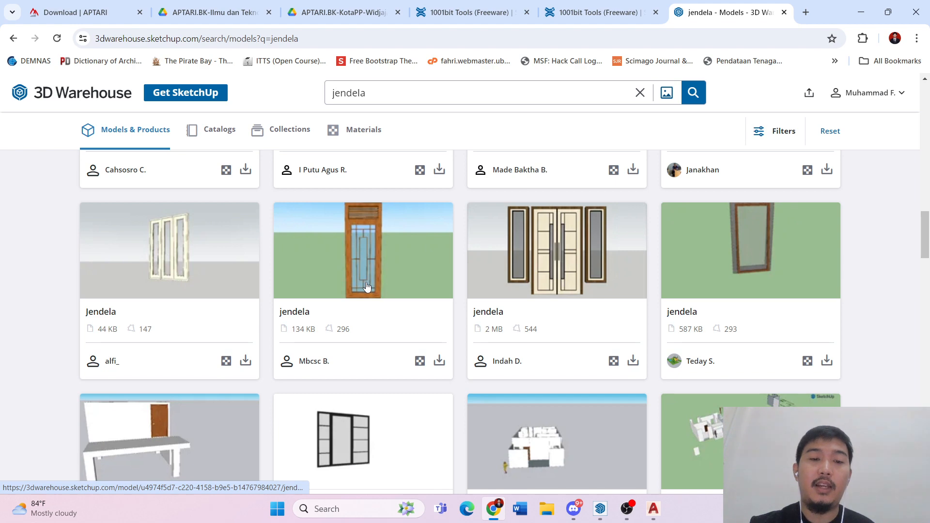
scroll(384, 303, "down", 4)
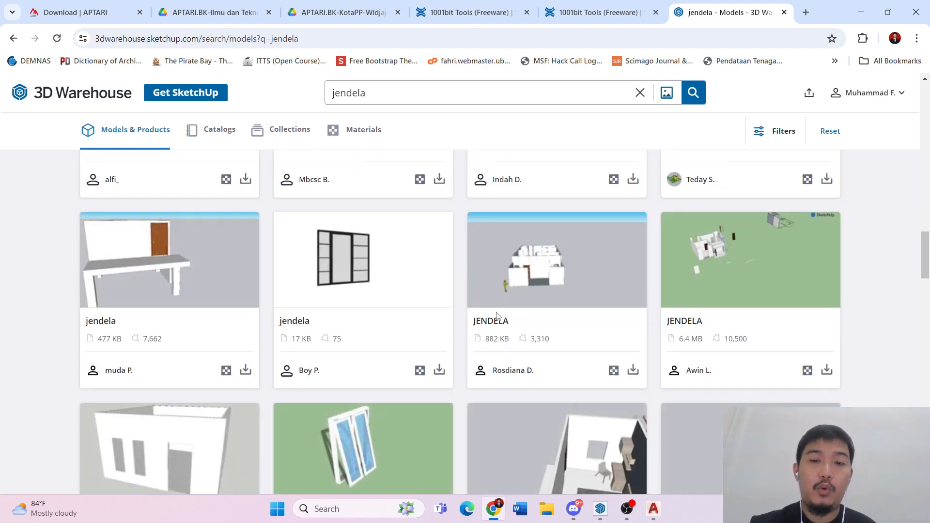
scroll(386, 298, "up", 5)
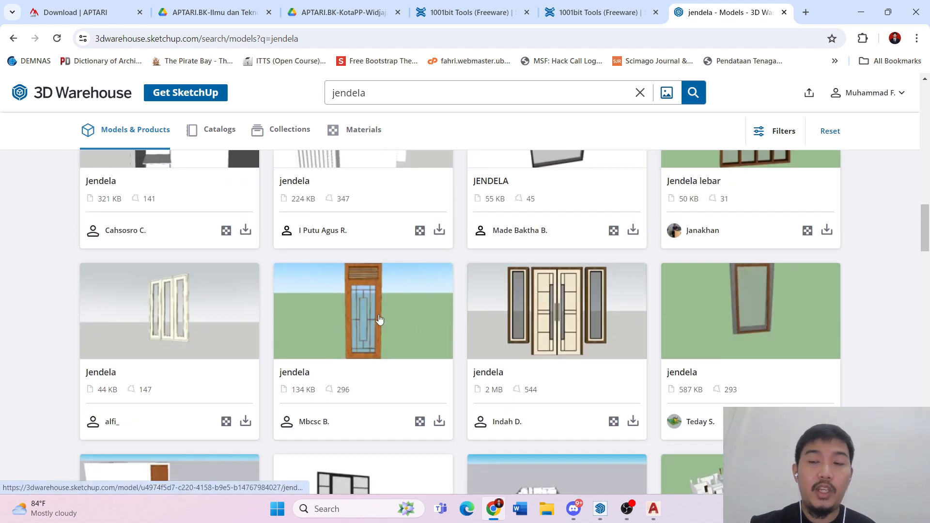
scroll(392, 322, "down", 5)
- Switch to SketchUp and examine the front windows and double entrance door of the house
left_click(860, 12)
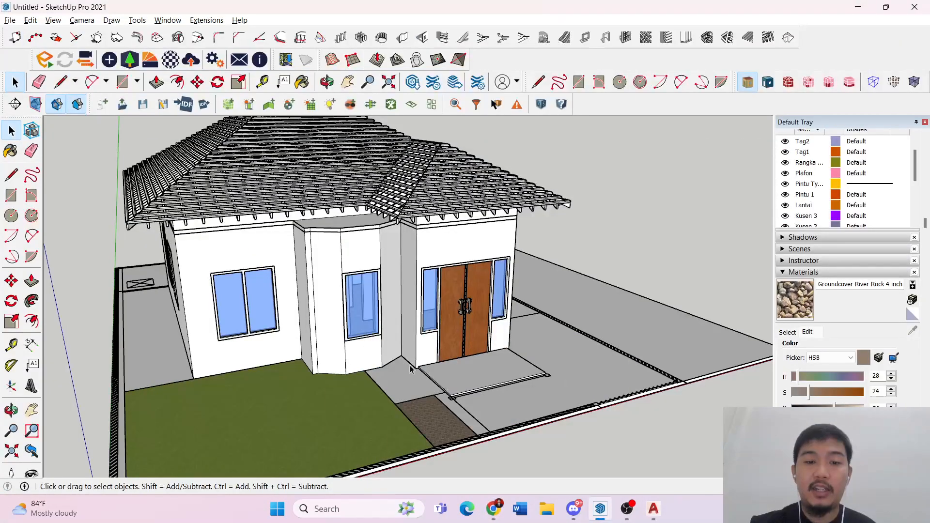
scroll(363, 315, "up", 6)
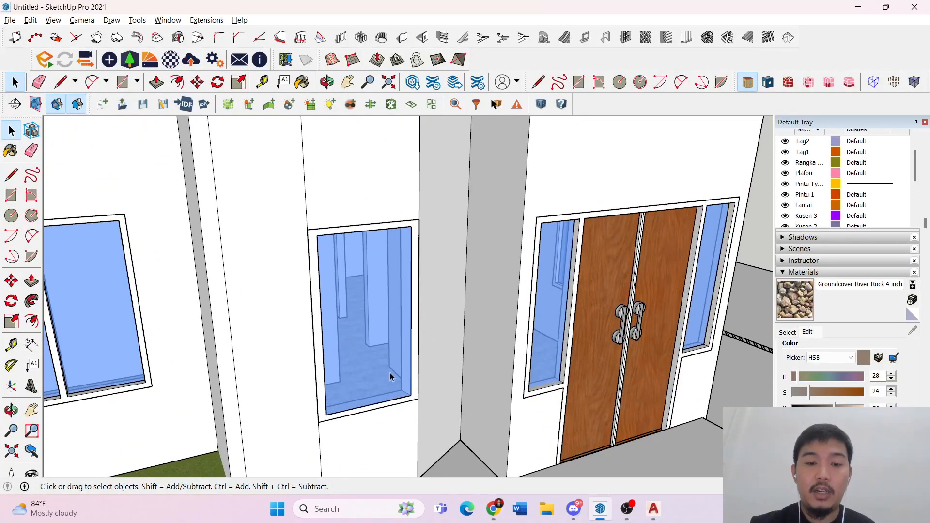
scroll(376, 375, "down", 3)
- Switch to Chrome to review the jendela window models again, and return to SketchUp
left_click(493, 508)
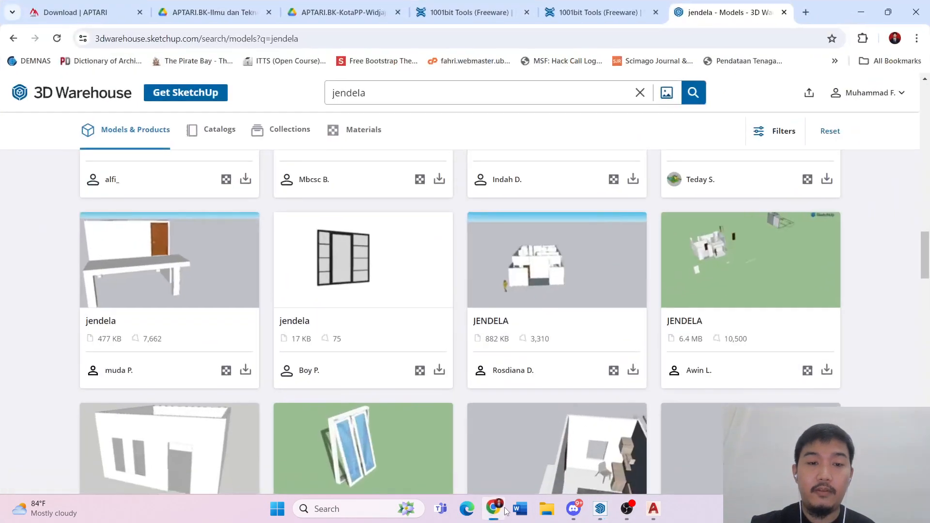
scroll(358, 280, "up", 3)
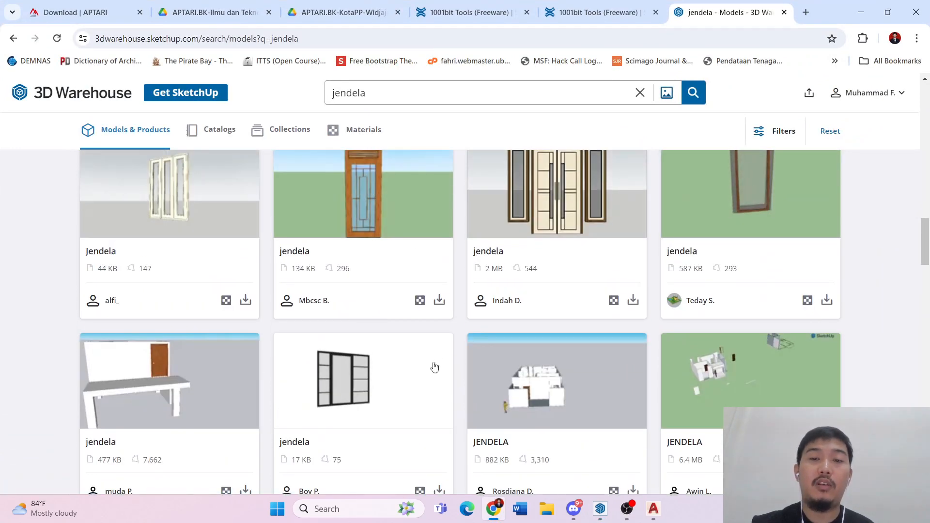
left_click(861, 12)
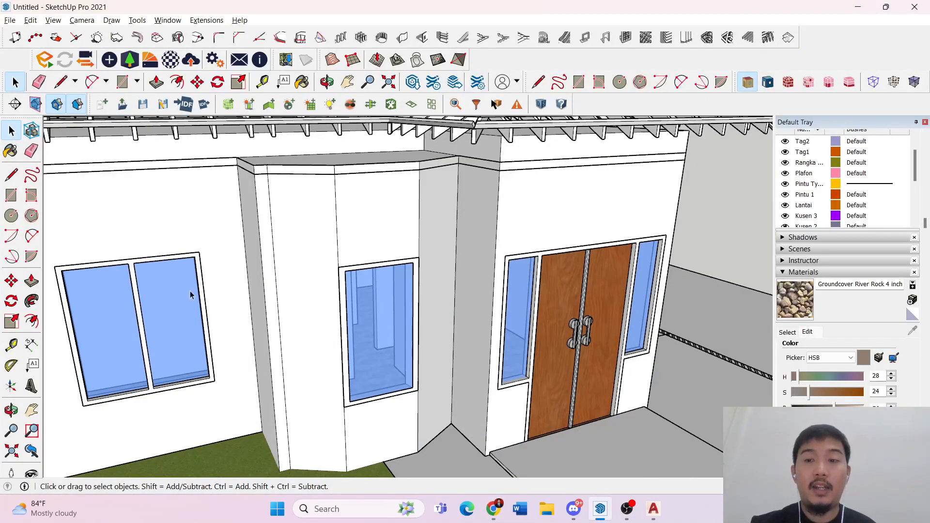
key("s")
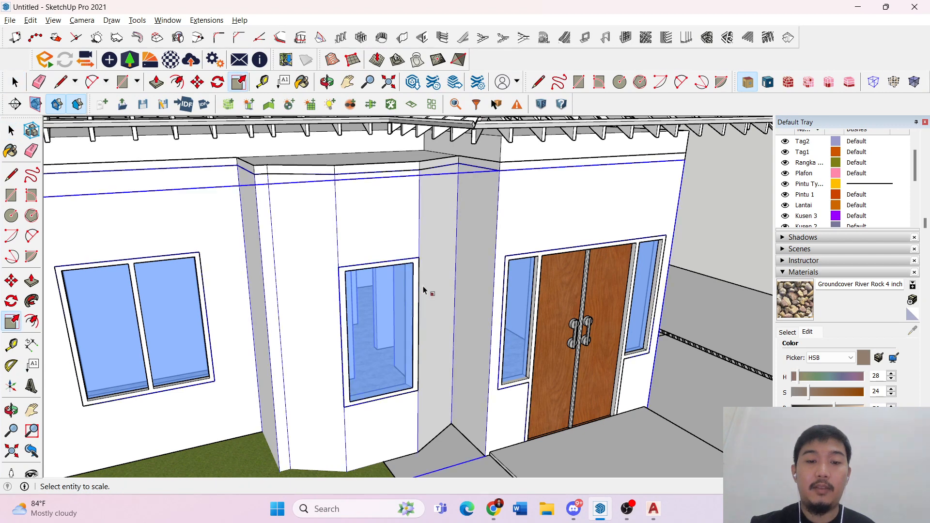
left_click(419, 290)
mouse_move(420, 327)
left_mouse_down()
mouse_move(374, 336)
mouse_move(409, 332)
left_mouse_up()
key("Escape")
key("Escape")
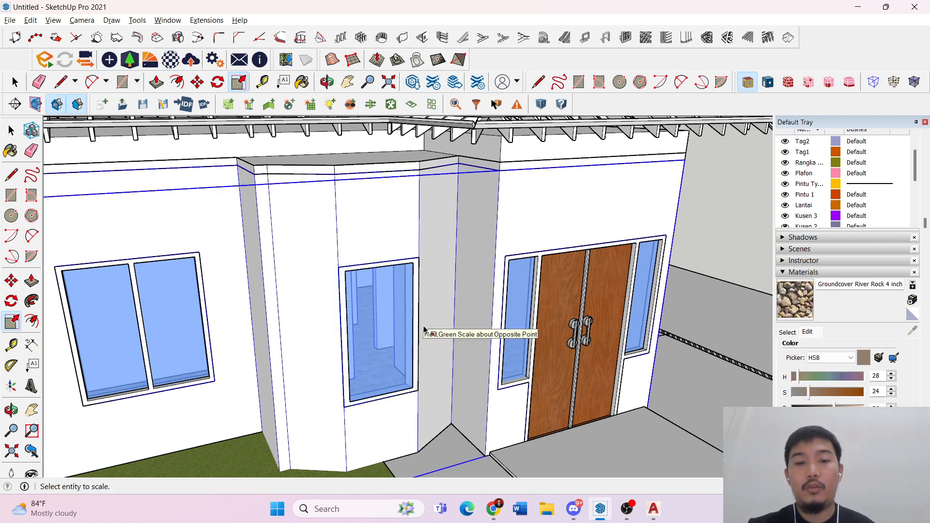
- Examine the whole house from the front and from the side wall, including its windows and roof framing
scroll(450, 320, "down", 10)
key("space")
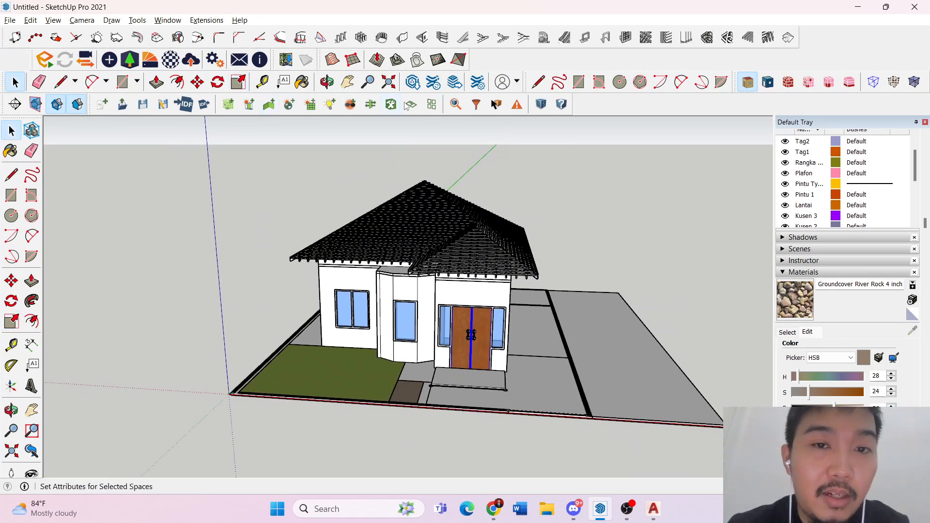
middle_click_drag(494, 263, 415, 370)
scroll(395, 317, "up", 10)
scroll(435, 354, "down", 10)
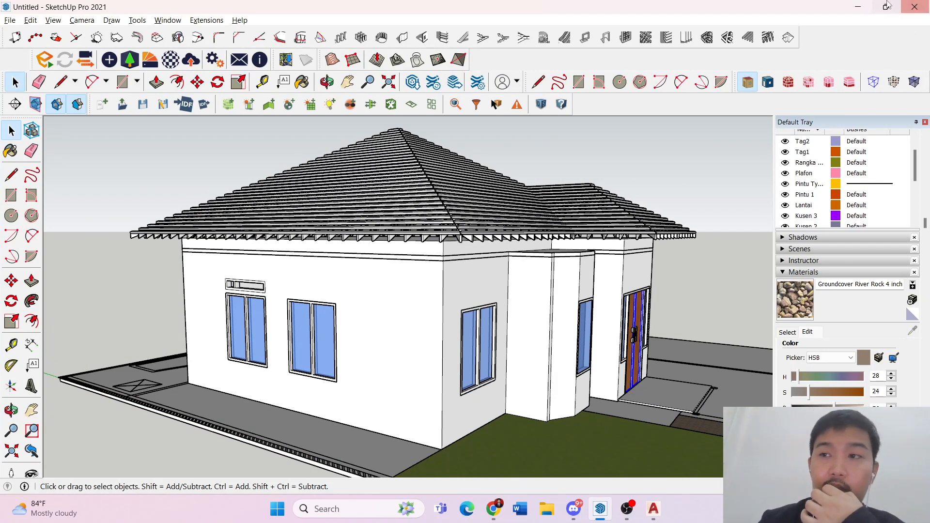
left_click(859, 8)
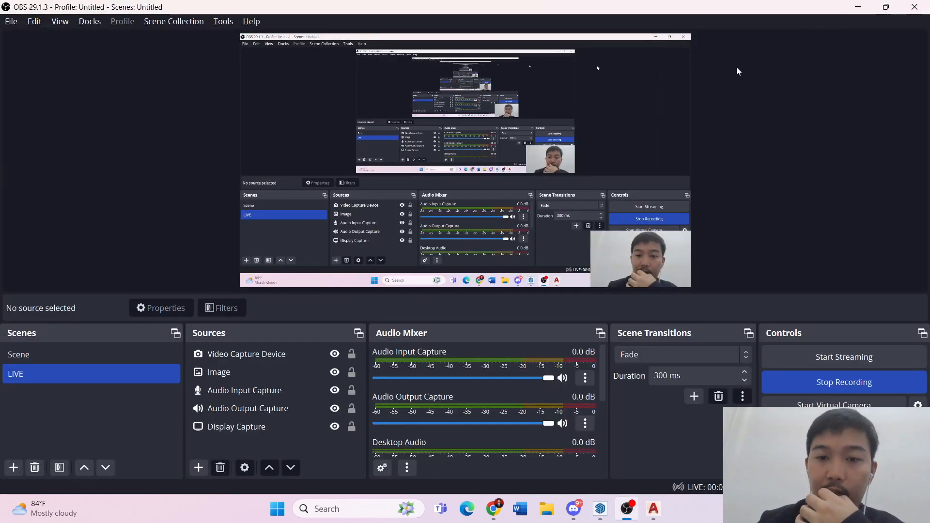